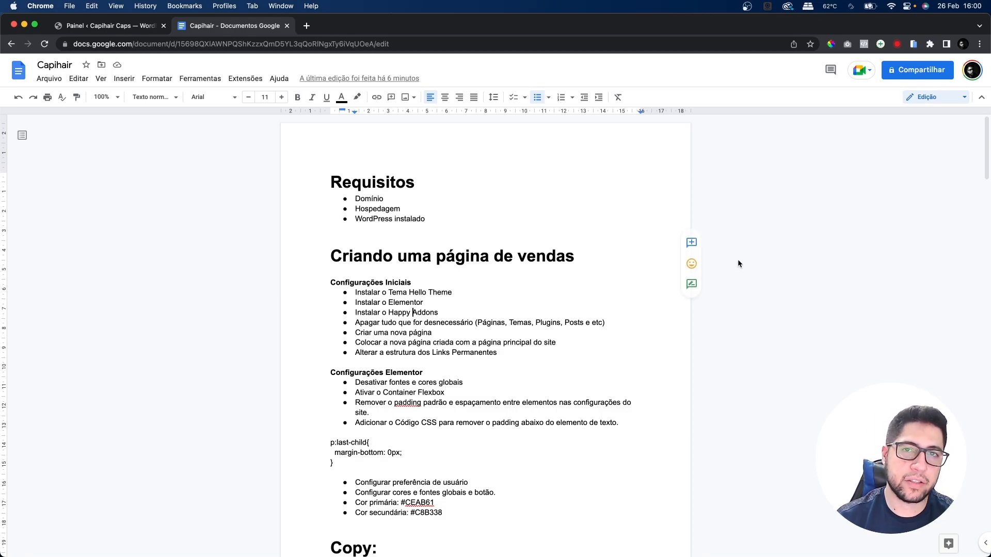
- Review the requirements, initial configuration and Elementor configuration checklists and the sales copy in the Capihair document
{"action": "scroll", "coordinate": [738, 263], "scroll_direction": "down", "scroll_amount": 3}
{"action": "scroll", "coordinate": [738, 264], "scroll_direction": "down", "scroll_amount": 20}
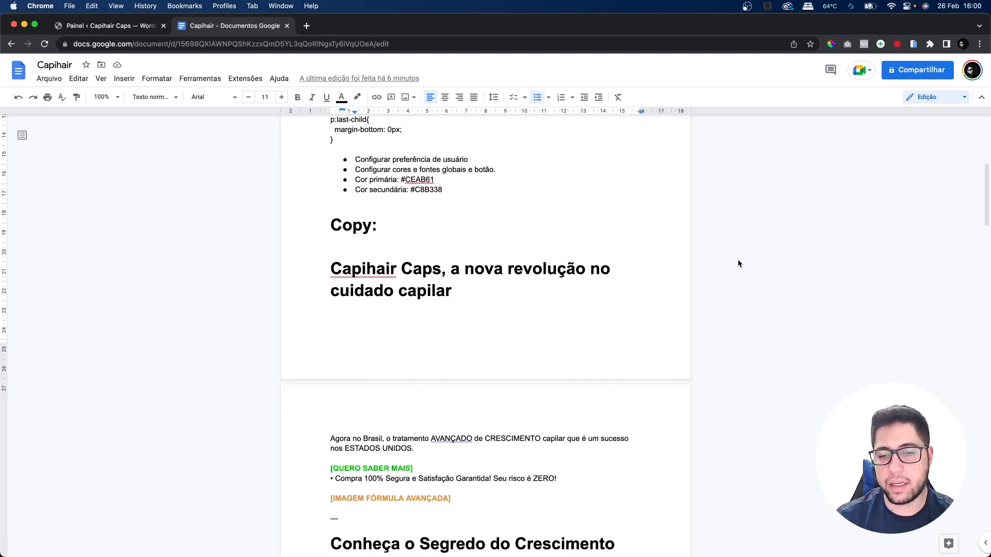
{"action": "scroll", "coordinate": [736, 269], "scroll_direction": "down", "scroll_amount": 5}
{"action": "scroll", "coordinate": [736, 270], "scroll_direction": "up", "scroll_amount": 20}
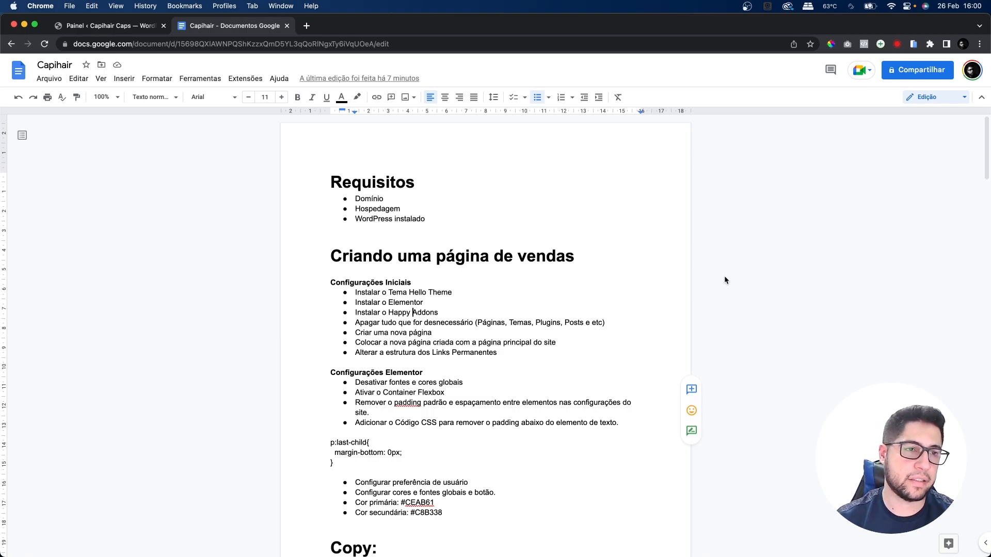
{"action": "left_click", "coordinate": [137, 26]}
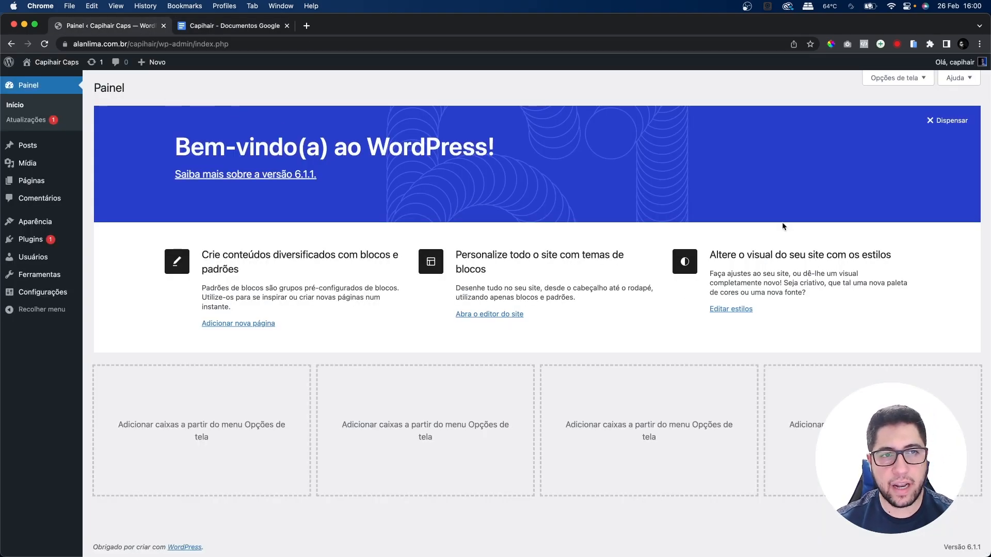
{"action": "left_click", "coordinate": [247, 25]}
{"action": "scroll", "coordinate": [662, 258], "scroll_direction": "down", "scroll_amount": 3}
{"action": "scroll", "coordinate": [662, 258], "scroll_direction": "down", "scroll_amount": 1}
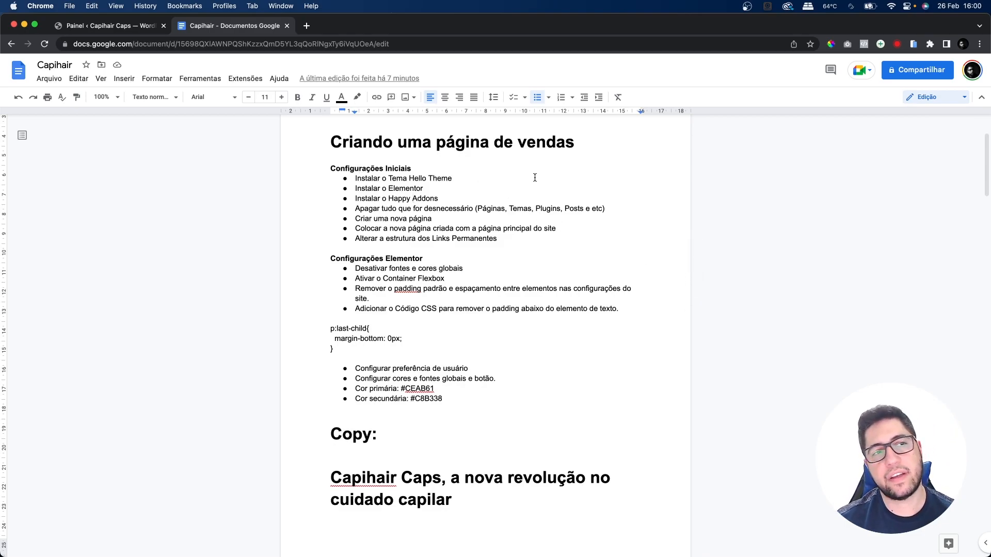
- Switch to the WordPress dashboard and install and activate the Hello Elementor theme
{"action": "left_click", "coordinate": [133, 26]}
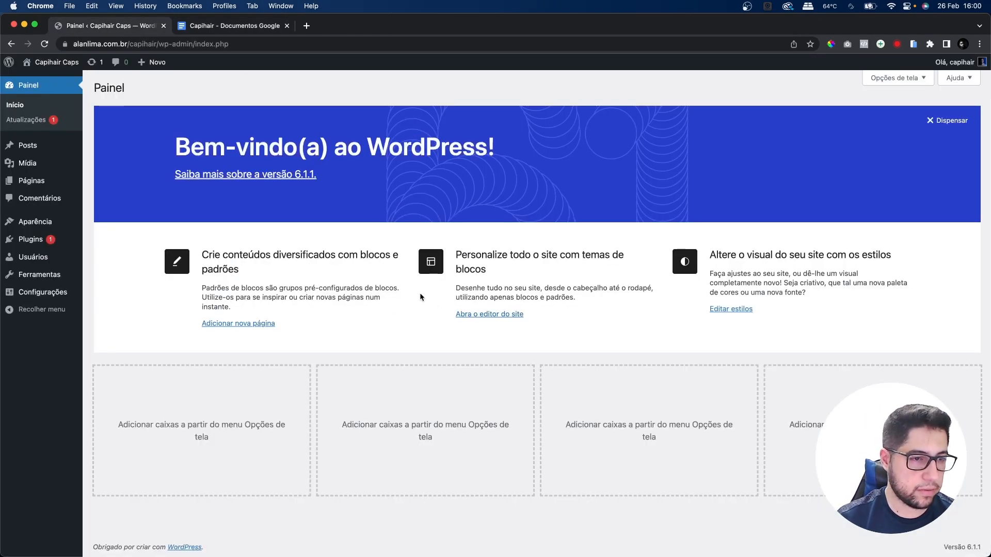
{"action": "mouse_move", "coordinate": [35, 221]}
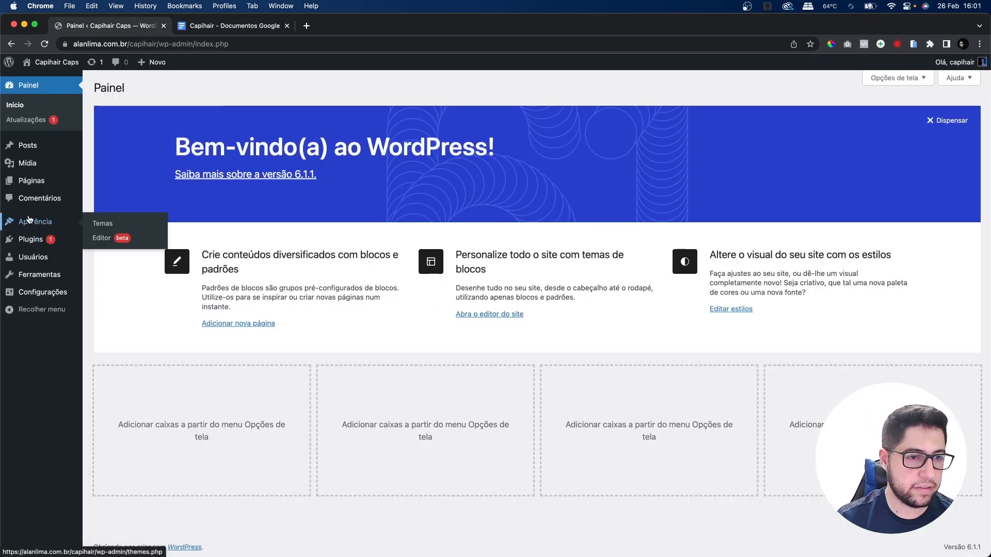
{"action": "left_click", "coordinate": [99, 224]}
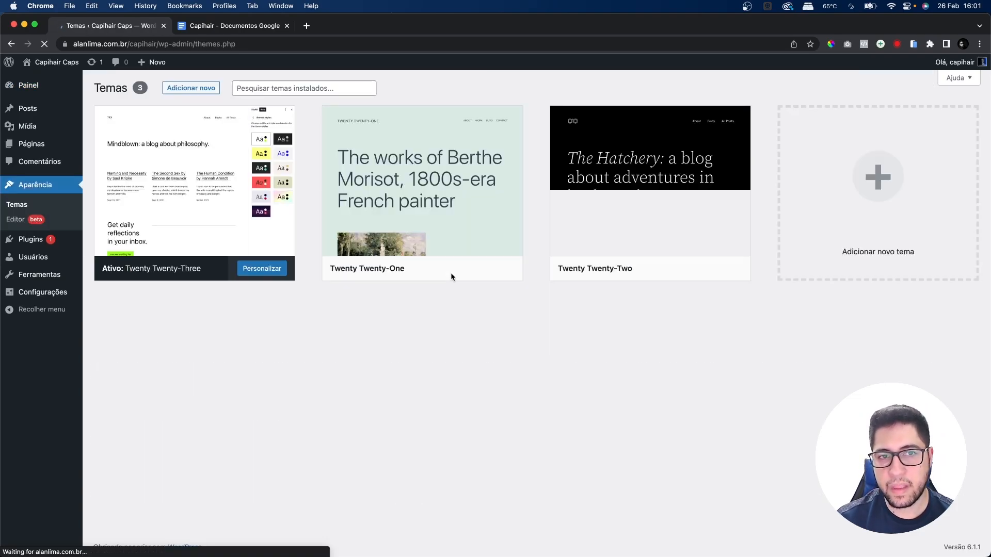
{"action": "left_click", "coordinate": [192, 88]}
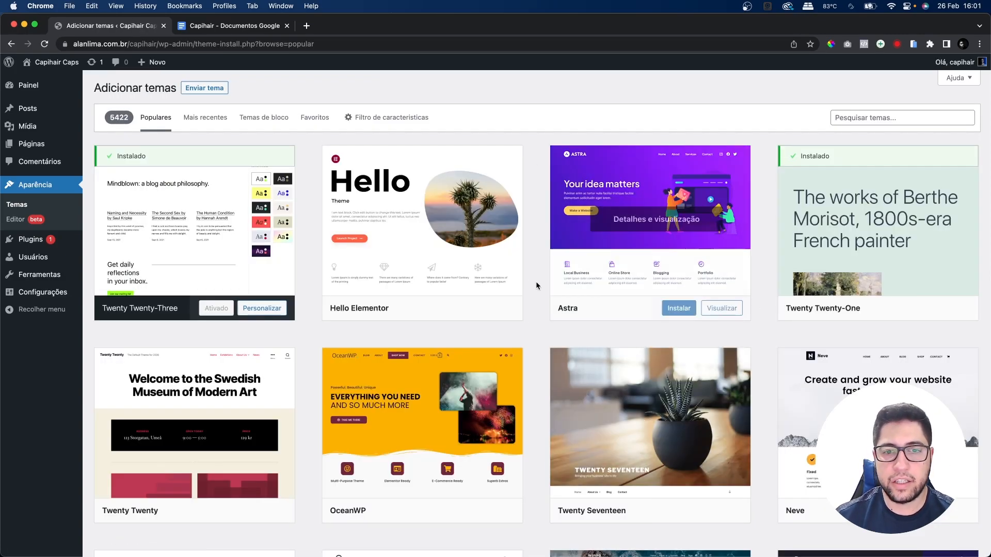
{"action": "mouse_move", "coordinate": [413, 245]}
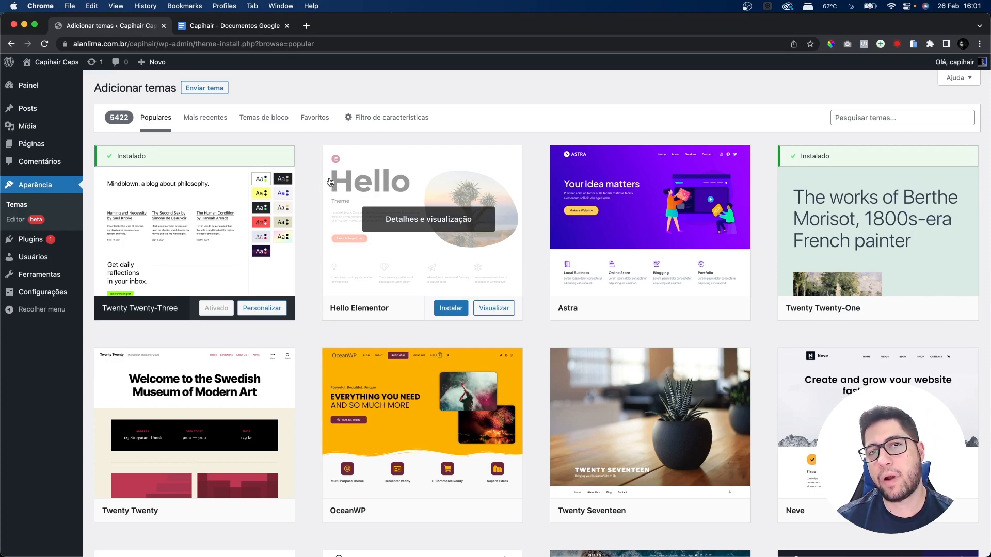
{"action": "left_click", "coordinate": [452, 309]}
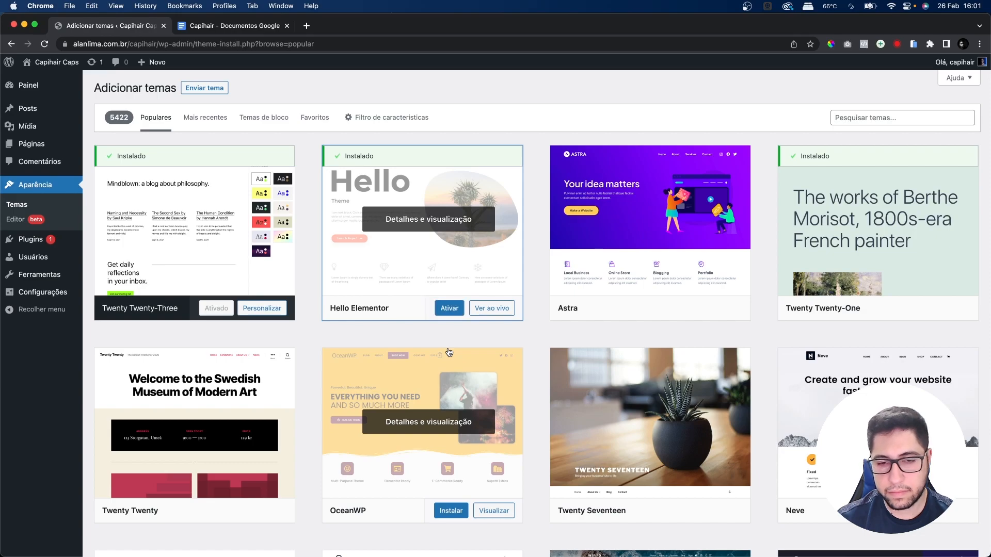
{"action": "left_click", "coordinate": [448, 308]}
{"action": "mouse_move", "coordinate": [778, 170]}
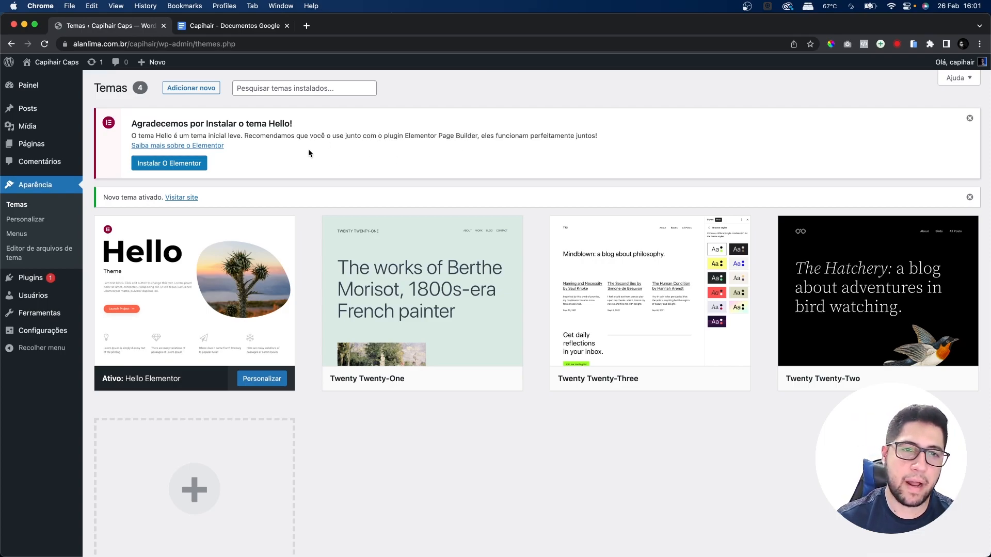
- Check the plugin items in the Capihair checklist, then install and activate the Elementor Website Builder plugin in WordPress, leaving its account setup
{"action": "left_click", "coordinate": [231, 26]}
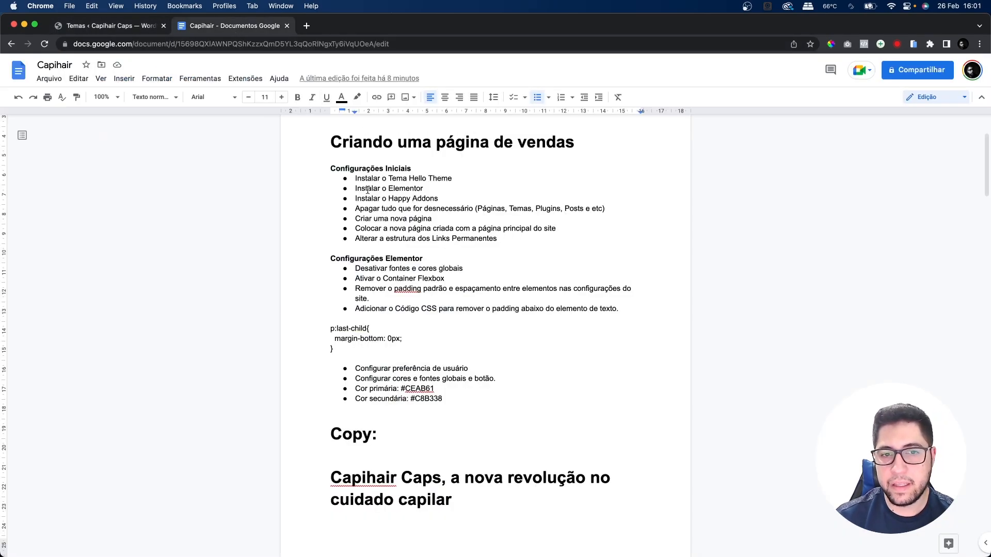
{"action": "left_click_drag", "start_coordinate": [354, 189], "coordinate": [476, 197]}
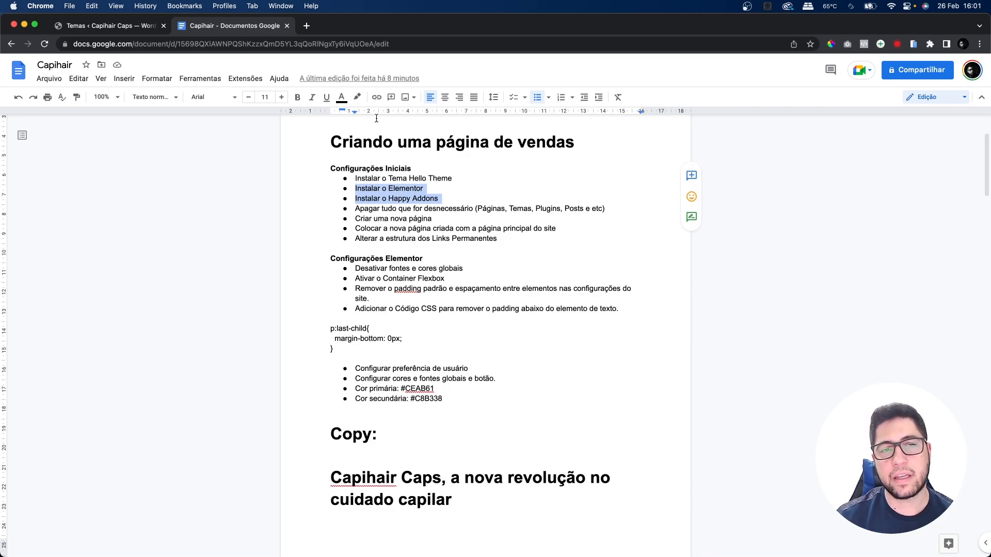
{"action": "left_click", "coordinate": [131, 26]}
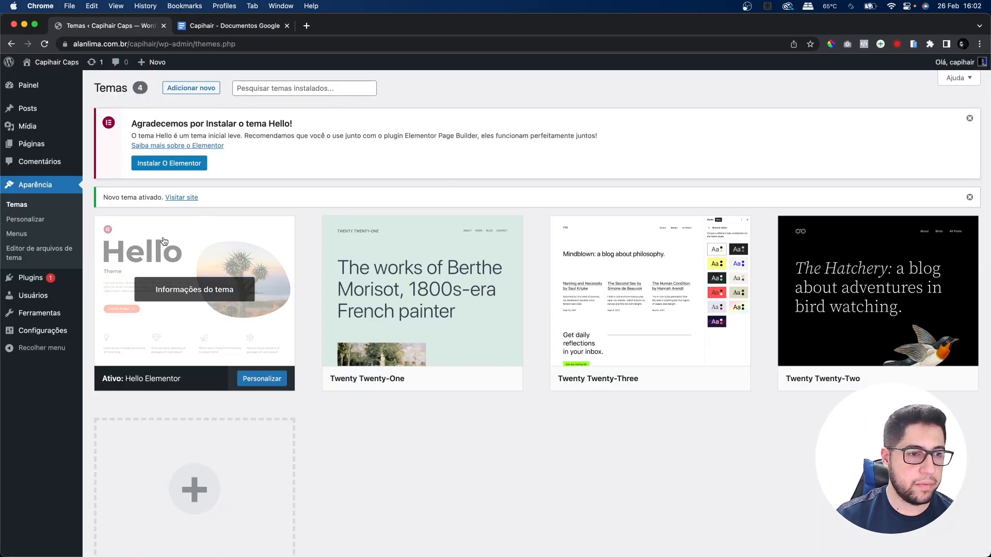
{"action": "left_click", "coordinate": [32, 278]}
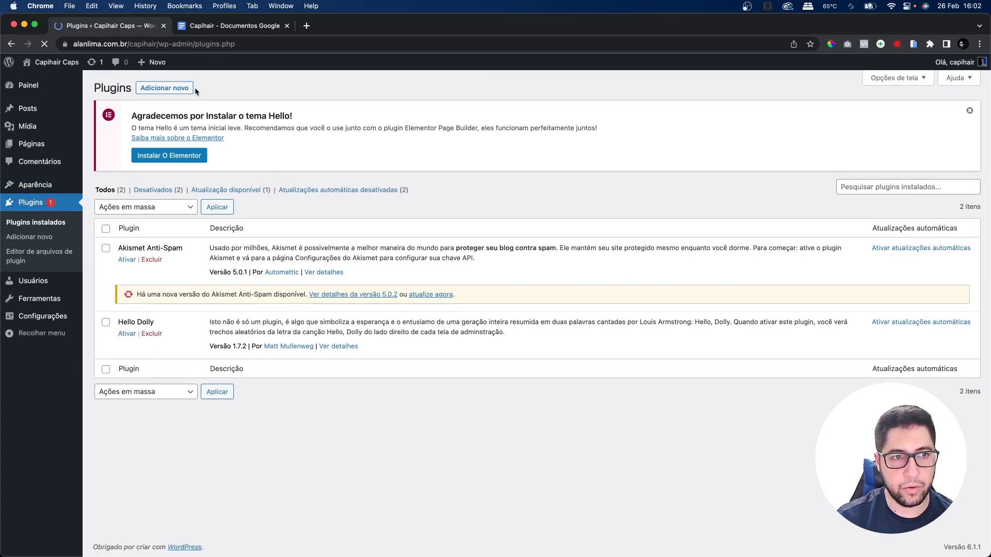
{"action": "left_click", "coordinate": [192, 89]}
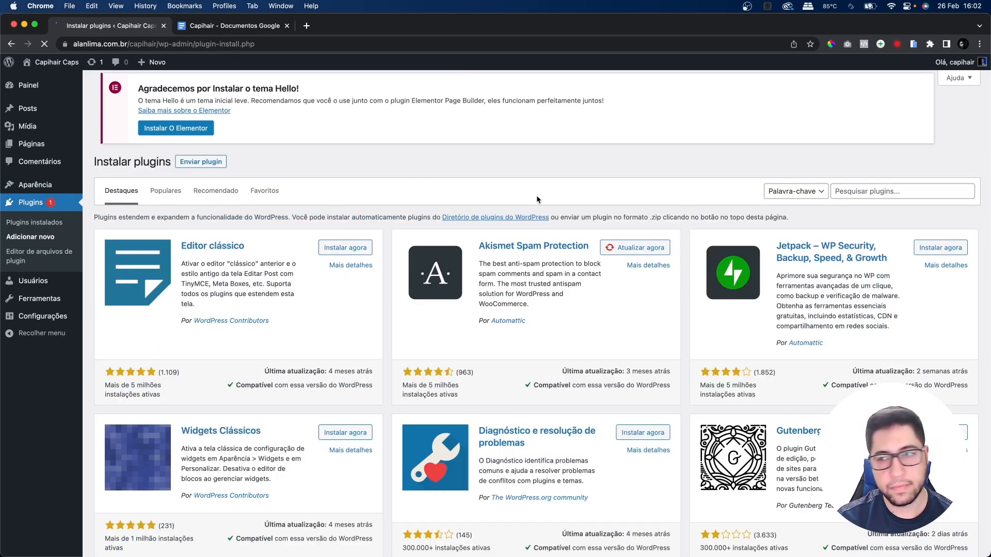
{"action": "left_click", "coordinate": [868, 191]}
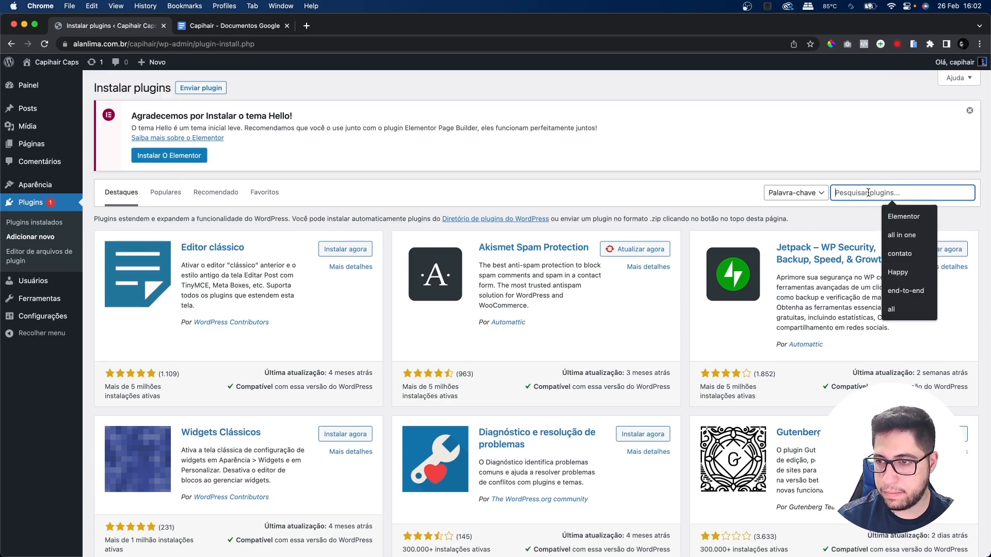
{"action": "type", "text": "Element"}
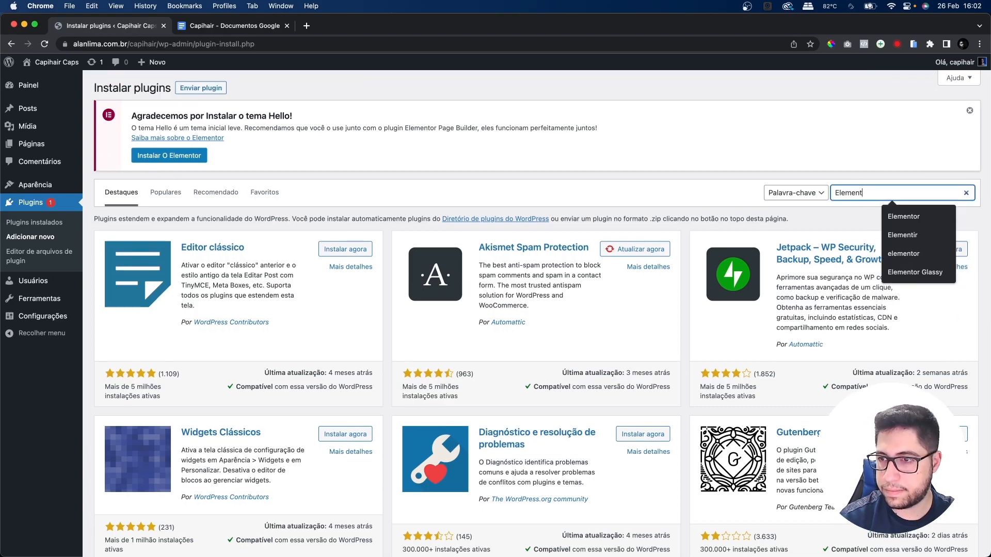
{"action": "type", "text": "or"}
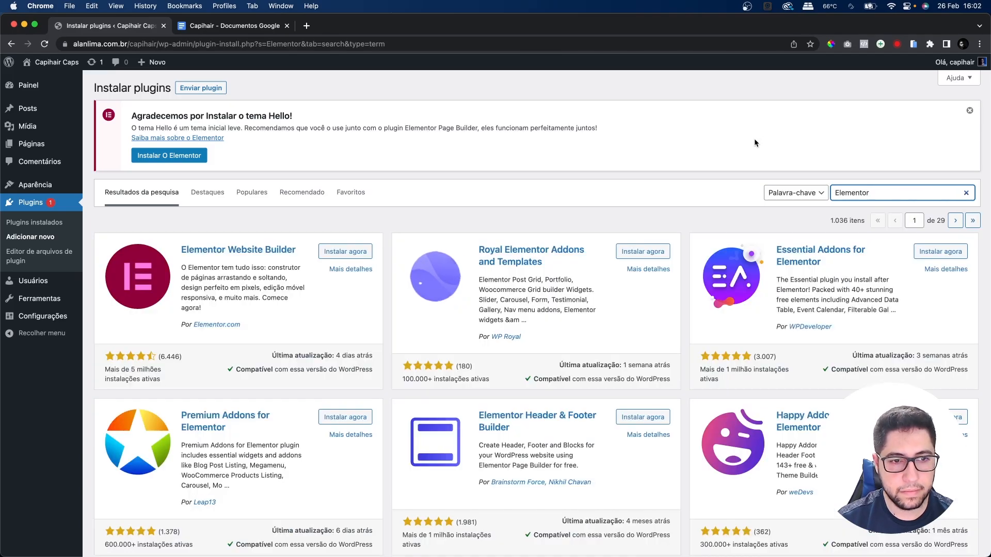
{"action": "left_click", "coordinate": [367, 251]}
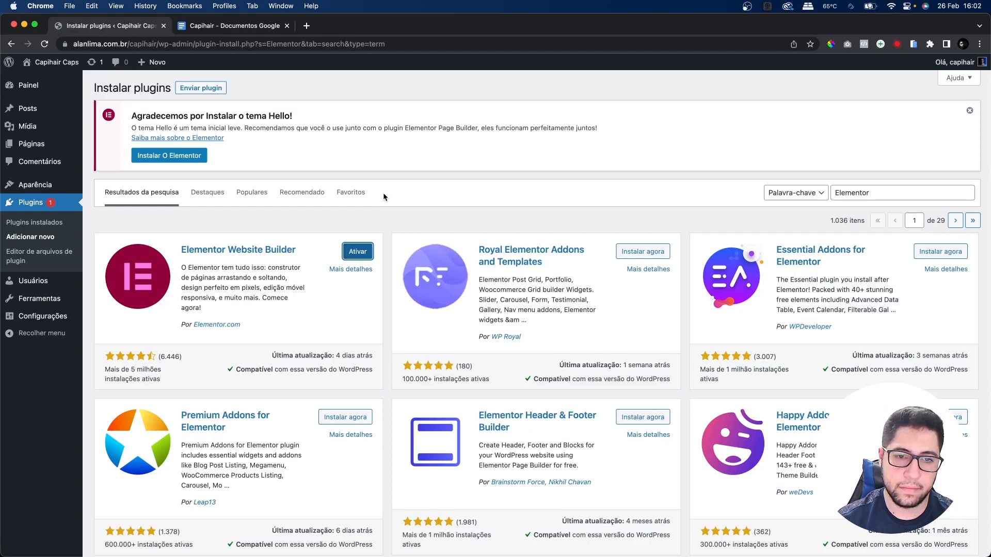
{"action": "left_click", "coordinate": [358, 254]}
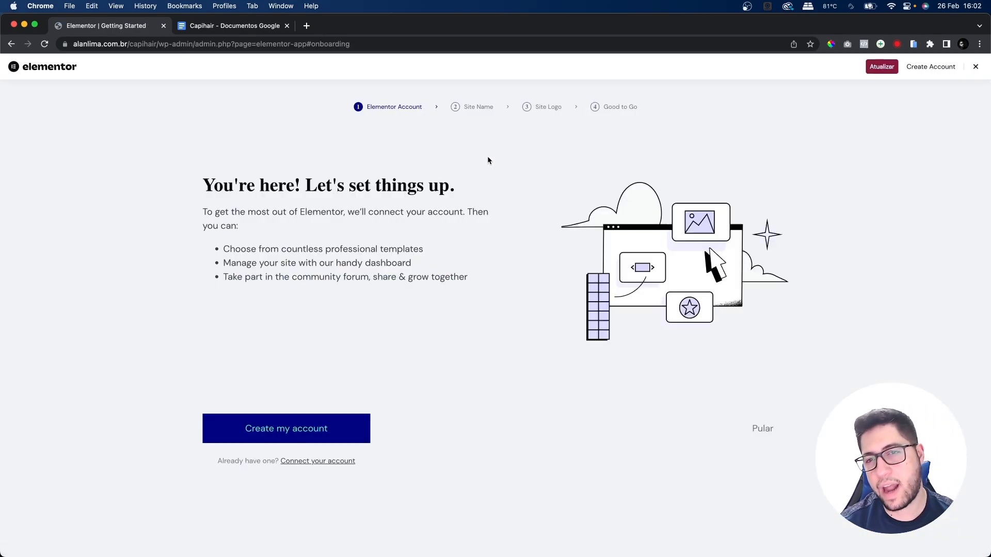
{"action": "left_click", "coordinate": [975, 67]}
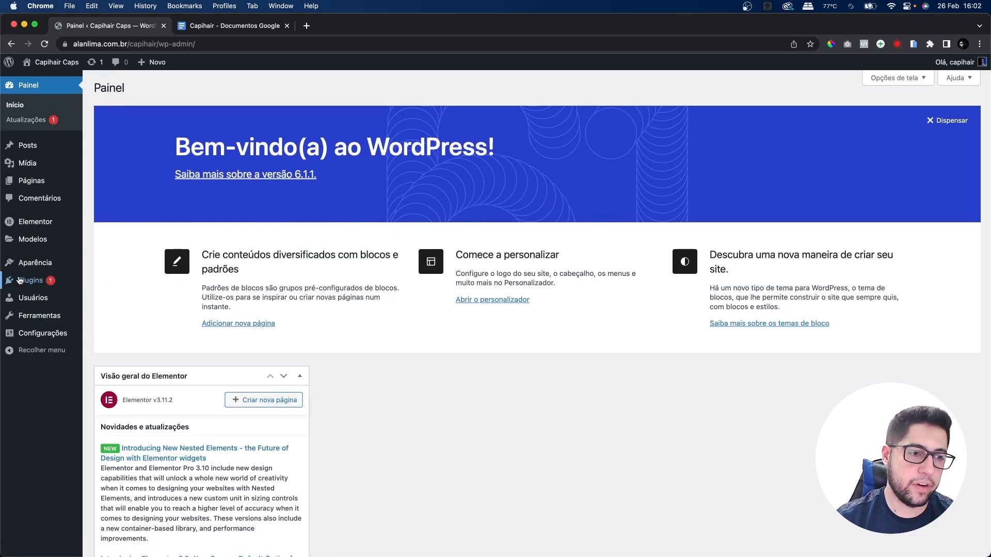
- Search the plugin directory for "Happy addons" and install and activate Happy Addons for Elementor
{"action": "mouse_move", "coordinate": [57, 280]}
{"action": "left_click", "coordinate": [122, 283]}
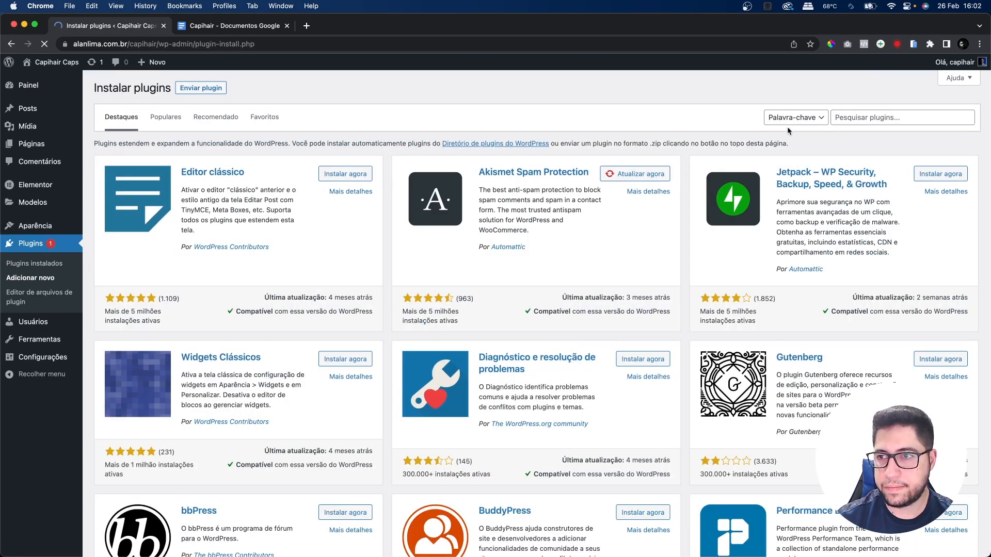
{"action": "left_click", "coordinate": [890, 117]}
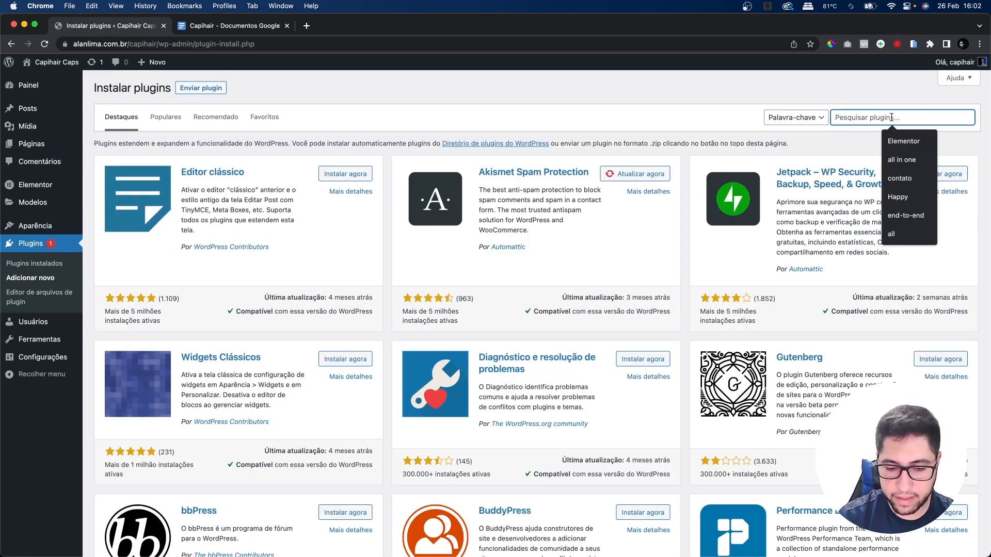
{"action": "type", "text": "Happy addons"}
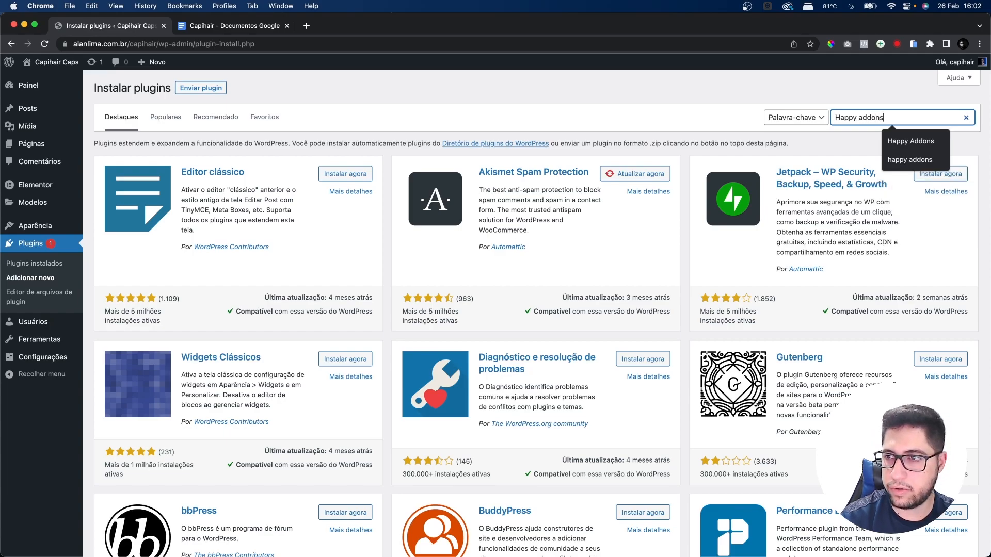
{"action": "key", "text": "Return"}
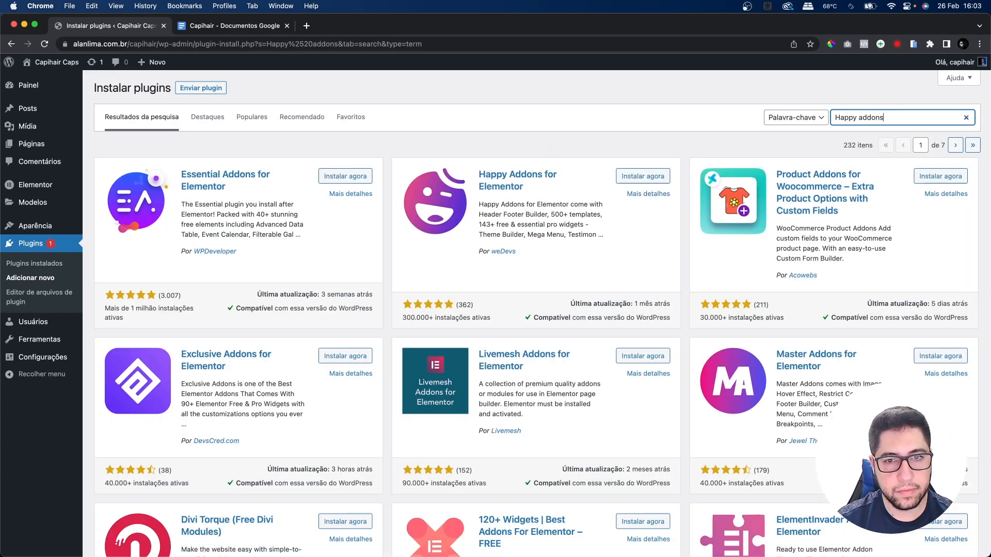
{"action": "left_click", "coordinate": [644, 179]}
{"action": "left_click", "coordinate": [644, 178]}
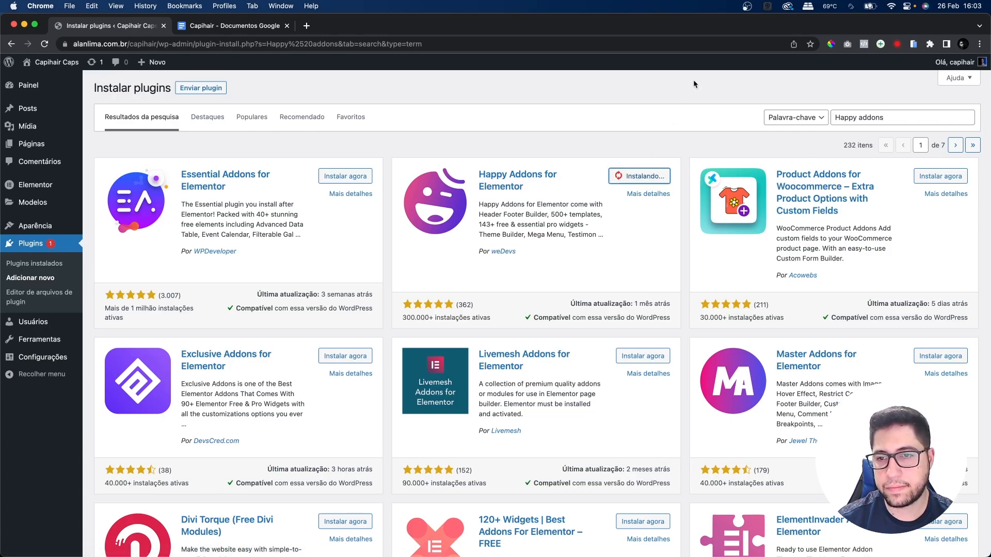
{"action": "left_click", "coordinate": [658, 178]}
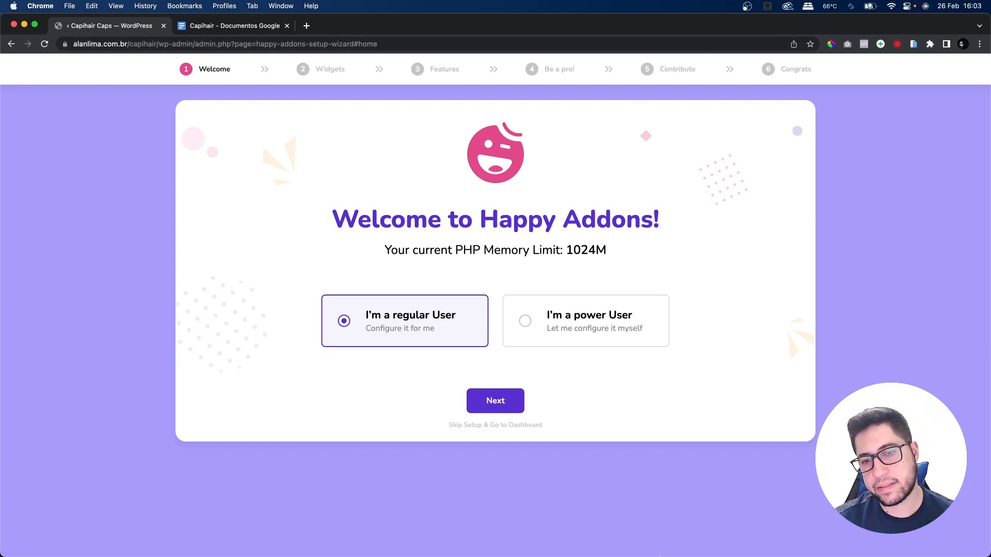
- Choose the power user setup for Happy Addons and disable all General widgets except Image Compare
{"action": "left_click", "coordinate": [558, 318]}
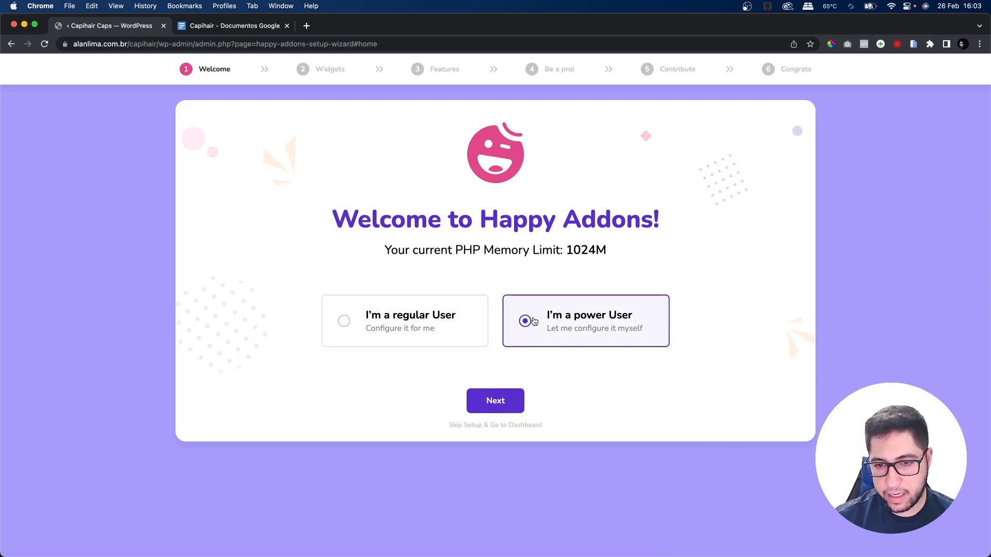
{"action": "left_click", "coordinate": [493, 401]}
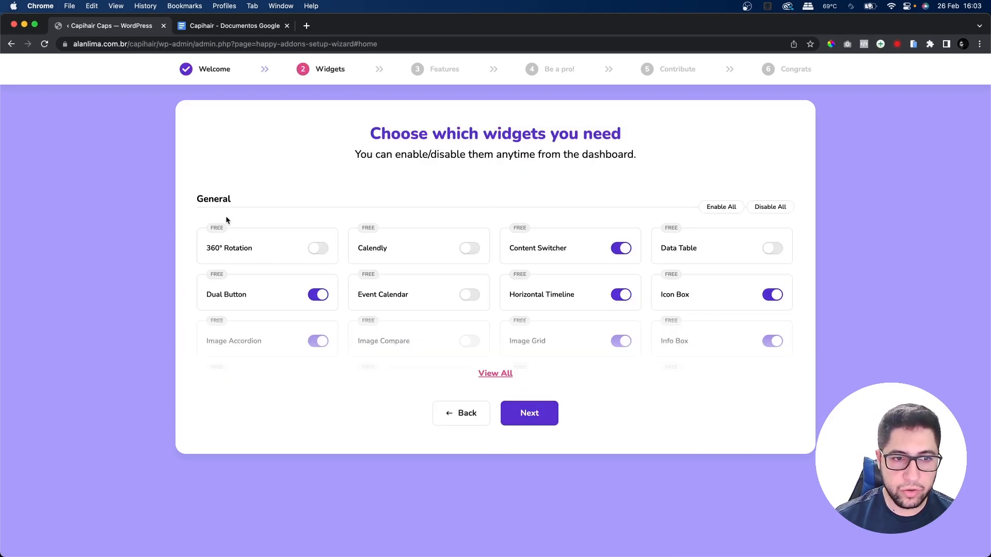
{"action": "left_click", "coordinate": [773, 207]}
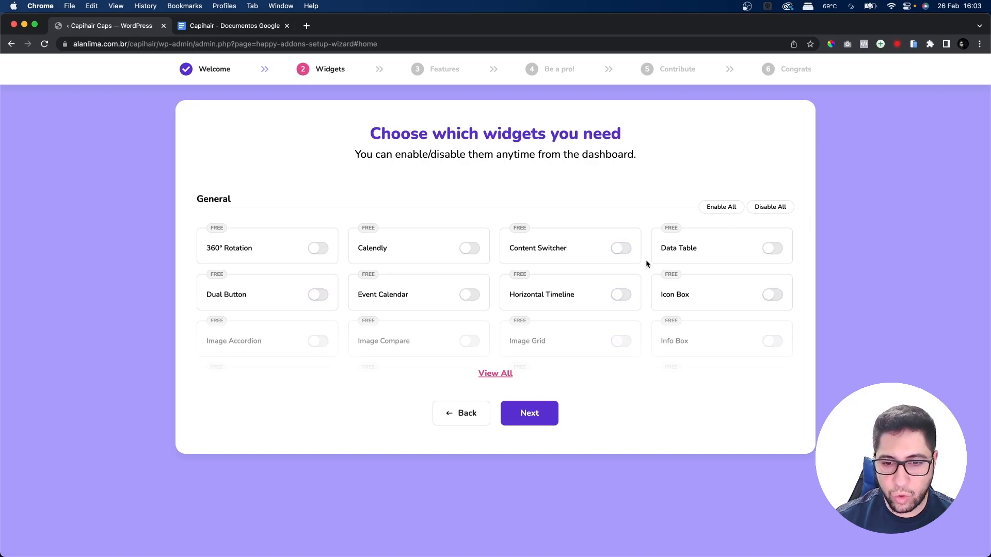
{"action": "left_click", "coordinate": [500, 375]}
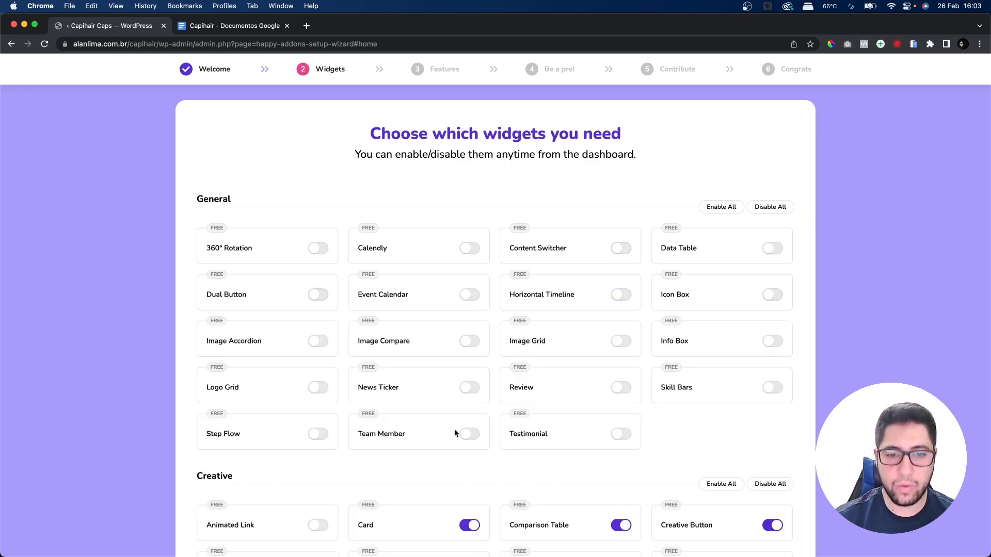
{"action": "left_click_drag", "start_coordinate": [358, 343], "coordinate": [411, 342]}
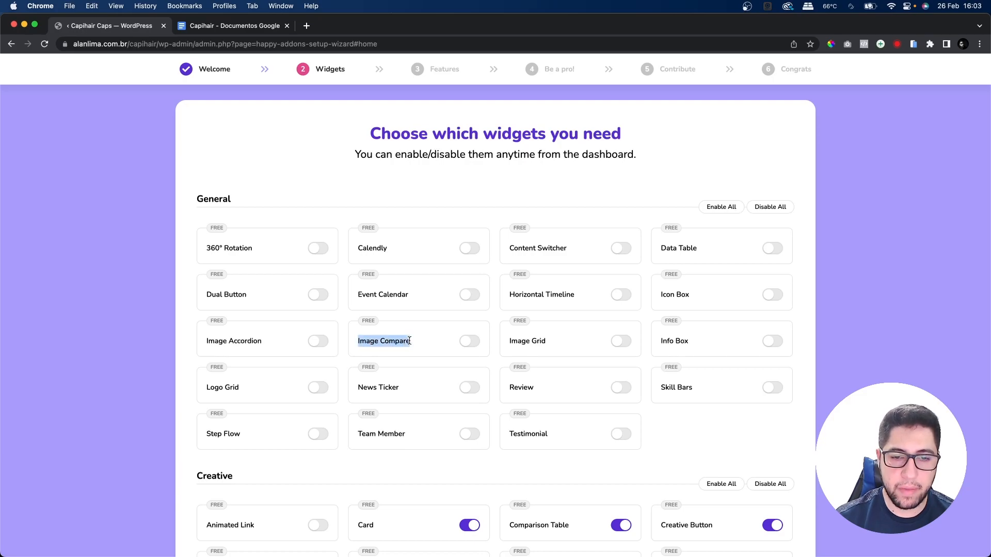
{"action": "left_click", "coordinate": [698, 171]}
{"action": "scroll", "coordinate": [698, 172], "scroll_direction": "down", "scroll_amount": 20}
{"action": "scroll", "coordinate": [642, 386], "scroll_direction": "up", "scroll_amount": 20}
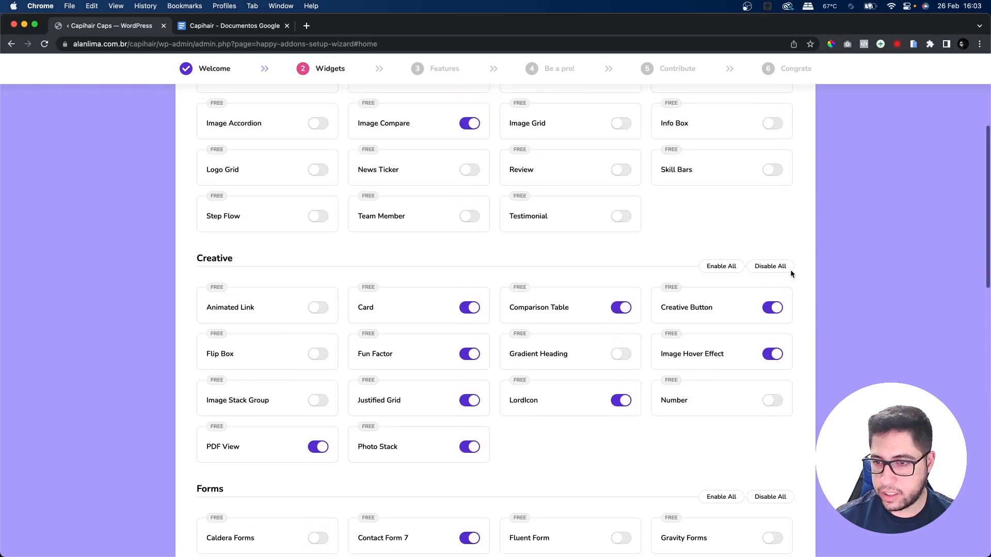
- Disable all widgets in the Creative, Forms, and Slider & carousel groups of the Happy Addons setup
{"action": "left_click", "coordinate": [772, 266]}
{"action": "scroll", "coordinate": [713, 329], "scroll_direction": "down", "scroll_amount": 3}
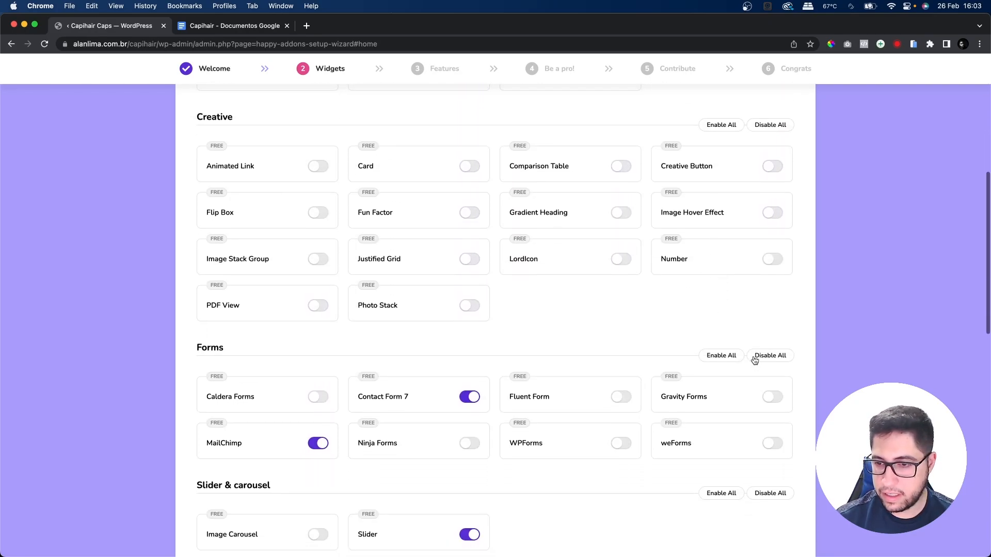
{"action": "left_click", "coordinate": [774, 358]}
{"action": "scroll", "coordinate": [627, 326], "scroll_direction": "down", "scroll_amount": 4}
{"action": "left_click", "coordinate": [772, 319]}
{"action": "scroll", "coordinate": [539, 410], "scroll_direction": "down", "scroll_amount": 8}
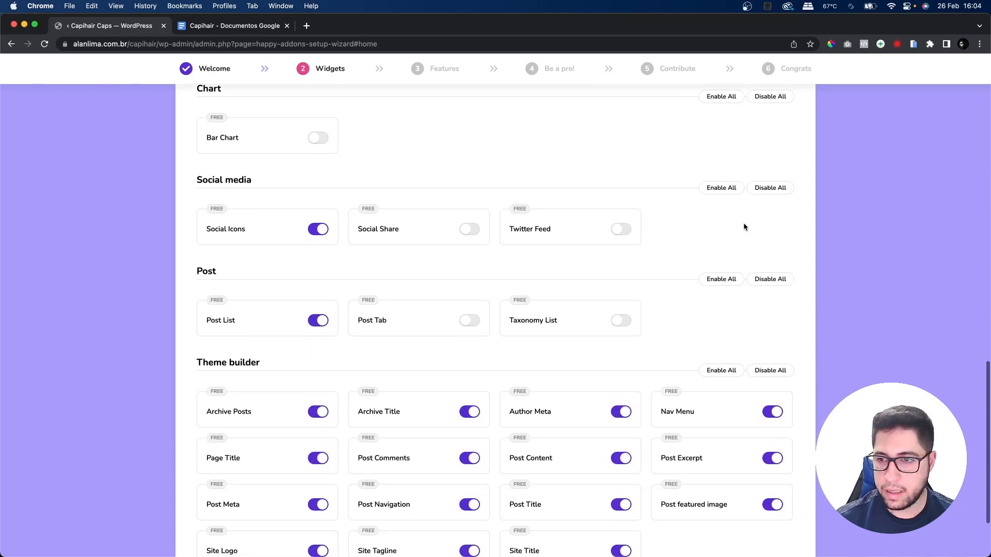
- Disable all Social media, Post and Theme builder widgets, review the widget selection, and continue to the features stage
{"action": "left_click", "coordinate": [780, 187]}
{"action": "scroll", "coordinate": [721, 349], "scroll_direction": "down", "scroll_amount": 2}
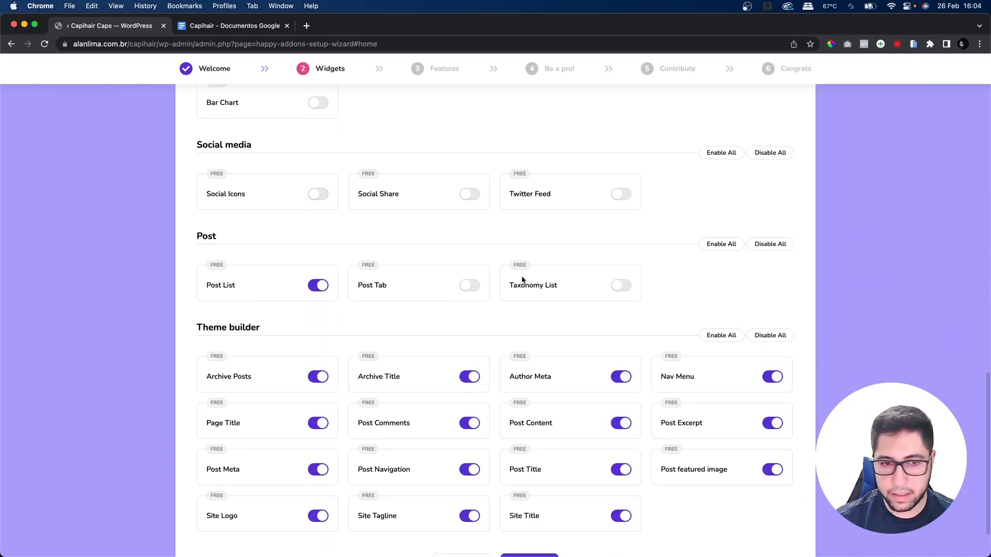
{"action": "left_click", "coordinate": [763, 246]}
{"action": "left_click", "coordinate": [768, 335]}
{"action": "scroll", "coordinate": [623, 353], "scroll_direction": "down", "scroll_amount": 3}
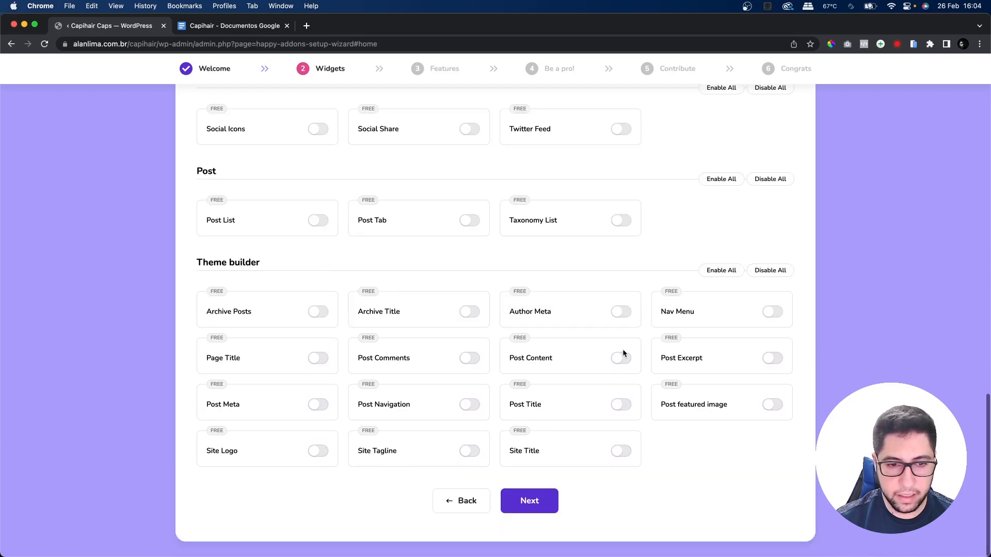
{"action": "scroll", "coordinate": [567, 441], "scroll_direction": "up", "scroll_amount": 20}
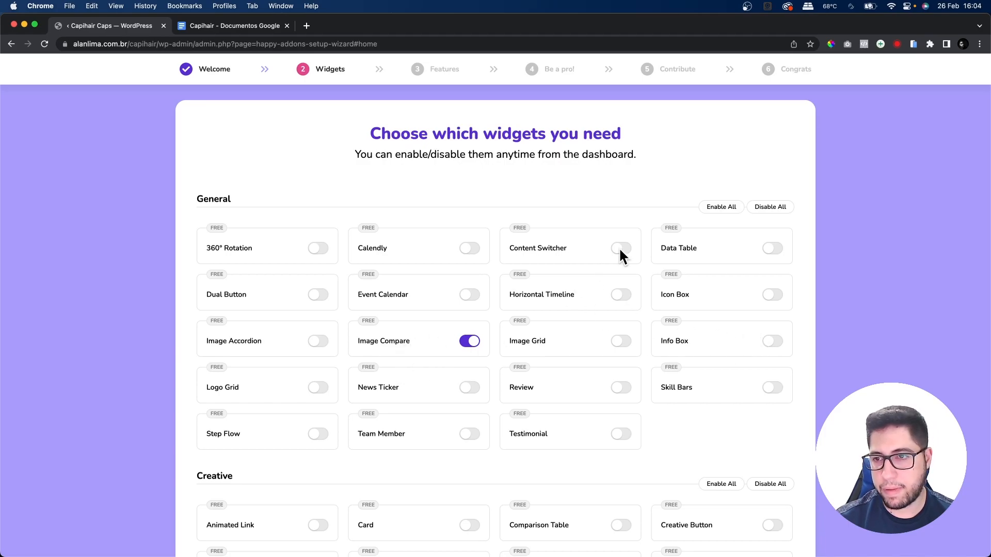
{"action": "scroll", "coordinate": [619, 273], "scroll_direction": "down", "scroll_amount": 5}
{"action": "scroll", "coordinate": [619, 281], "scroll_direction": "down", "scroll_amount": 10}
{"action": "left_click", "coordinate": [529, 500]}
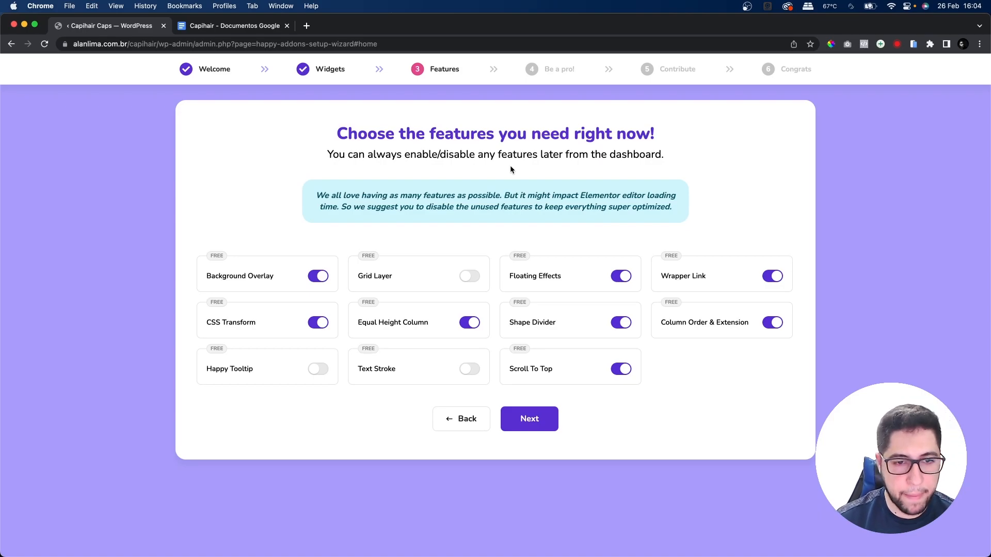
- Disable every Happy Addons feature except Floating Effects and Wrapper Link, then continue to the next setup stage
{"action": "left_click", "coordinate": [320, 277]}
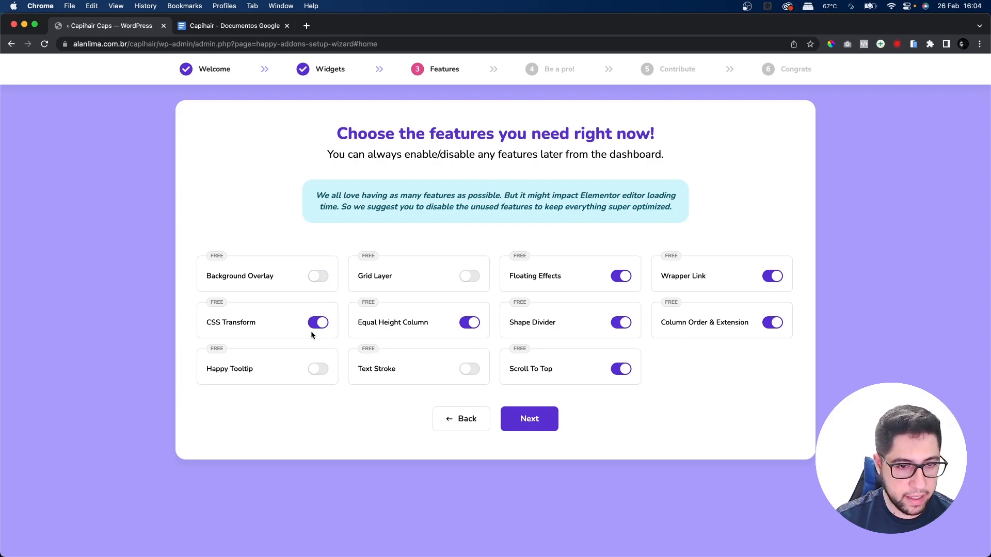
{"action": "left_click", "coordinate": [317, 324]}
{"action": "left_click", "coordinate": [467, 325]}
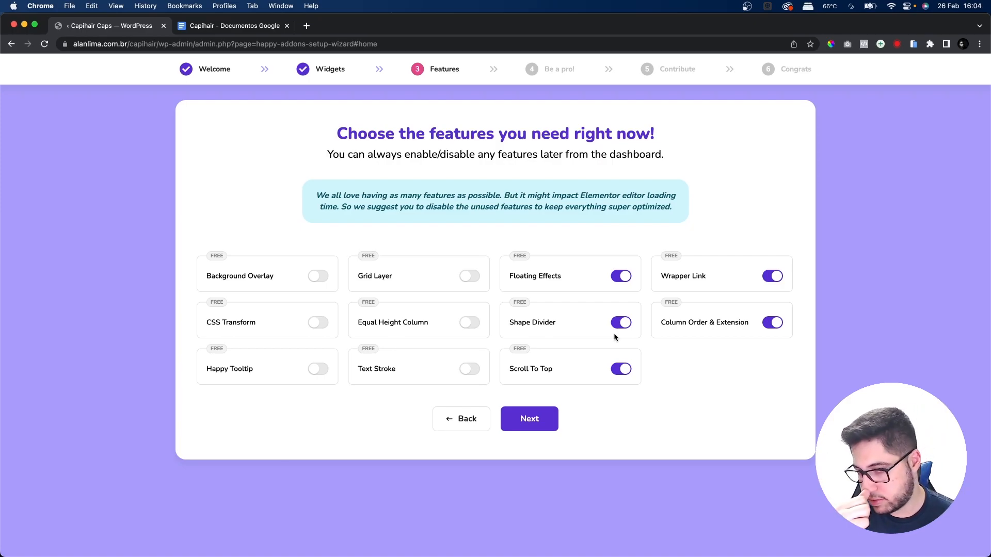
{"action": "left_click", "coordinate": [625, 323]}
{"action": "left_click", "coordinate": [622, 369]}
{"action": "left_click", "coordinate": [773, 323]}
{"action": "left_click", "coordinate": [773, 277]}
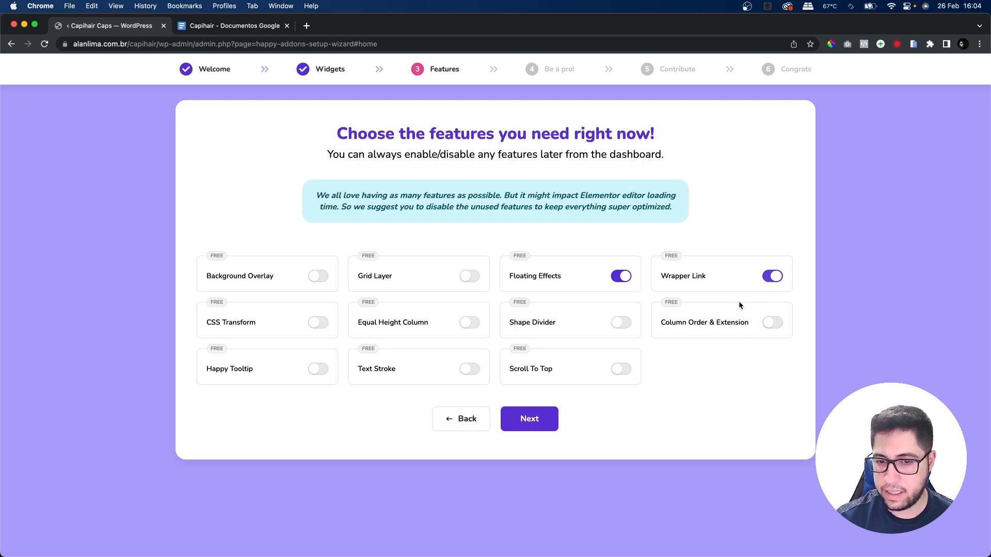
{"action": "left_click", "coordinate": [540, 421]}
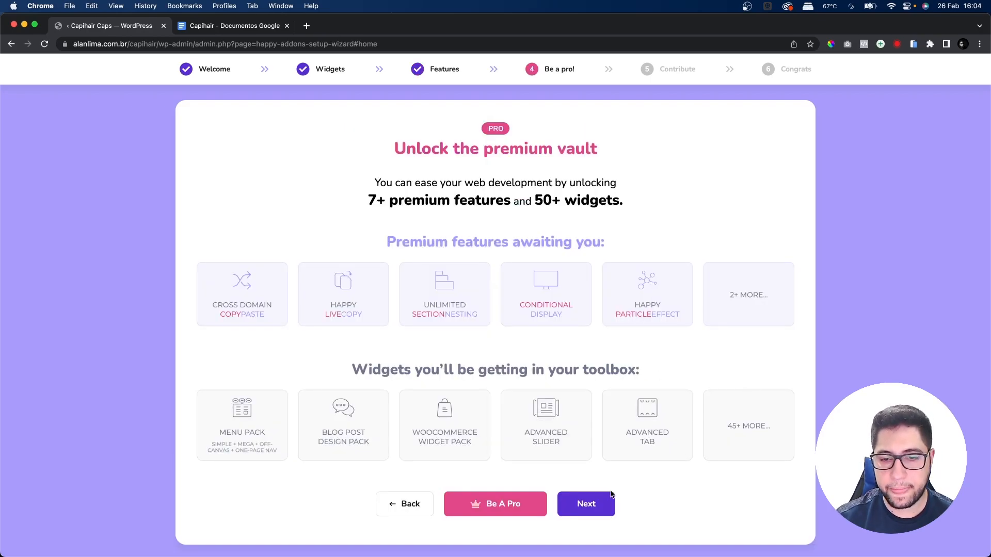
- Skip the pro offer, opt out of contributing usage data, and finish the Happy Addons setup wizard
{"action": "left_click", "coordinate": [600, 506]}
{"action": "left_click", "coordinate": [446, 376]}
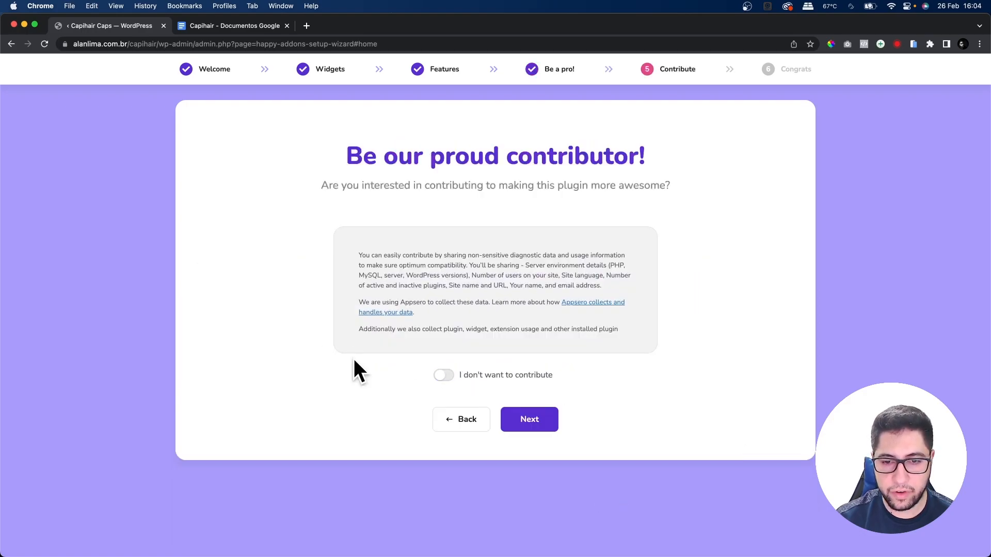
{"action": "left_click", "coordinate": [535, 426]}
{"action": "left_click", "coordinate": [503, 383]}
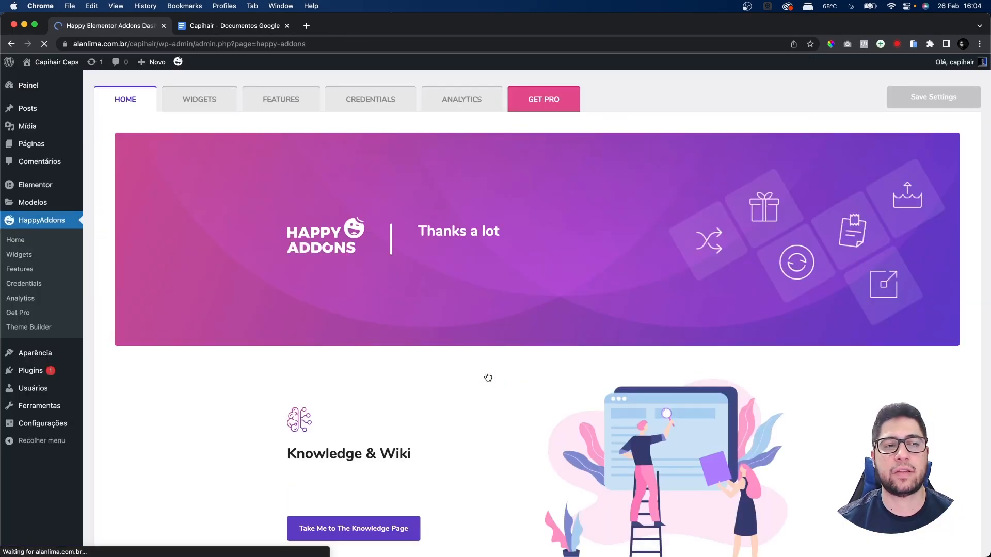
- Check the cleanup item in the Capihair checklist, then delete the Akismet Anti-Spam and Hello Dolly plugins from WordPress
{"action": "left_click", "coordinate": [263, 29]}
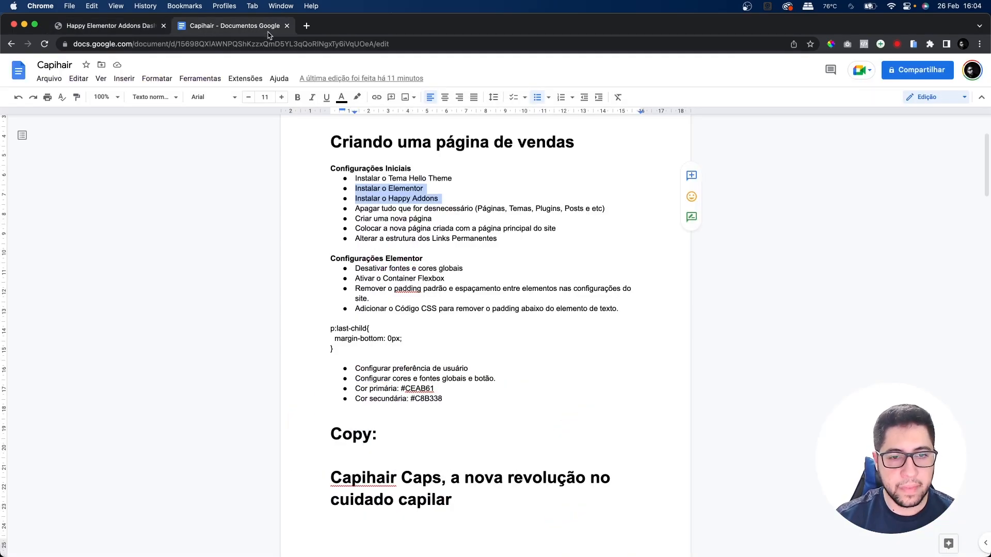
{"action": "double_click", "coordinate": [372, 200]}
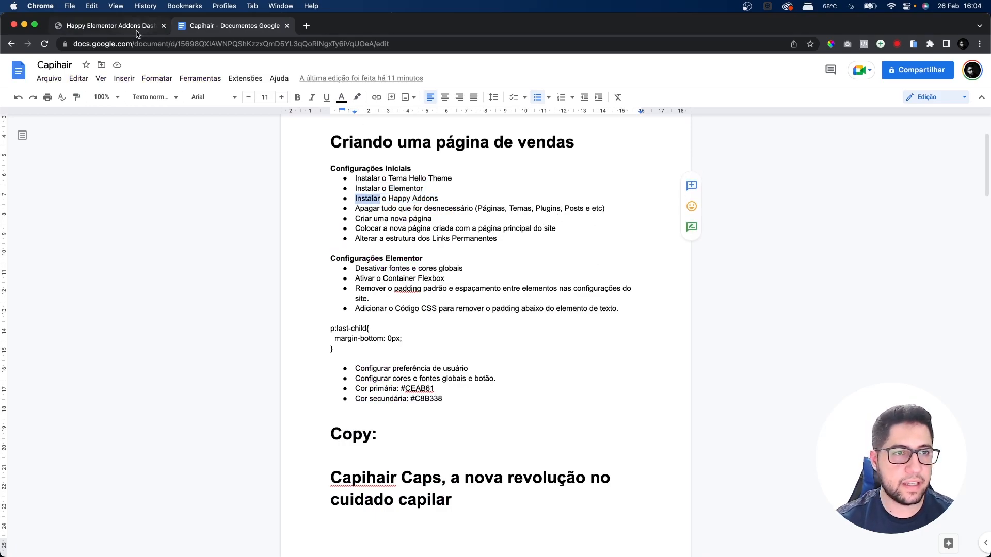
{"action": "left_click", "coordinate": [111, 26]}
{"action": "left_click", "coordinate": [11, 81]}
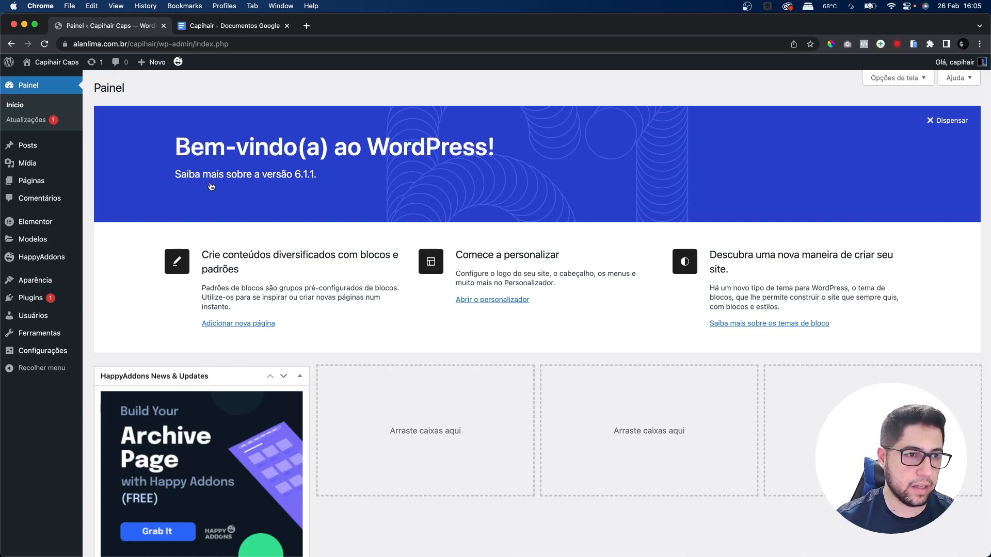
{"action": "left_click", "coordinate": [34, 301]}
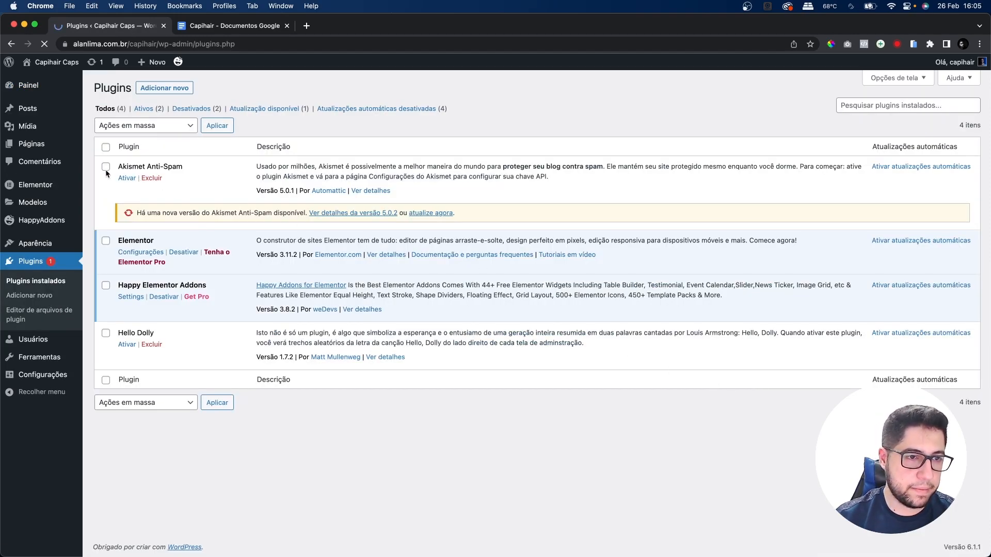
{"action": "left_click", "coordinate": [106, 166]}
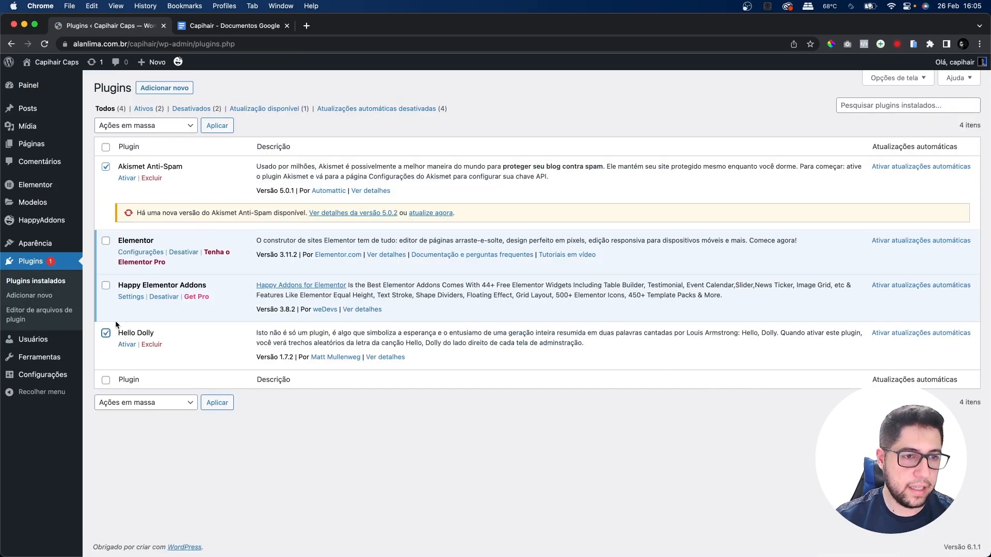
{"action": "left_click", "coordinate": [139, 125]}
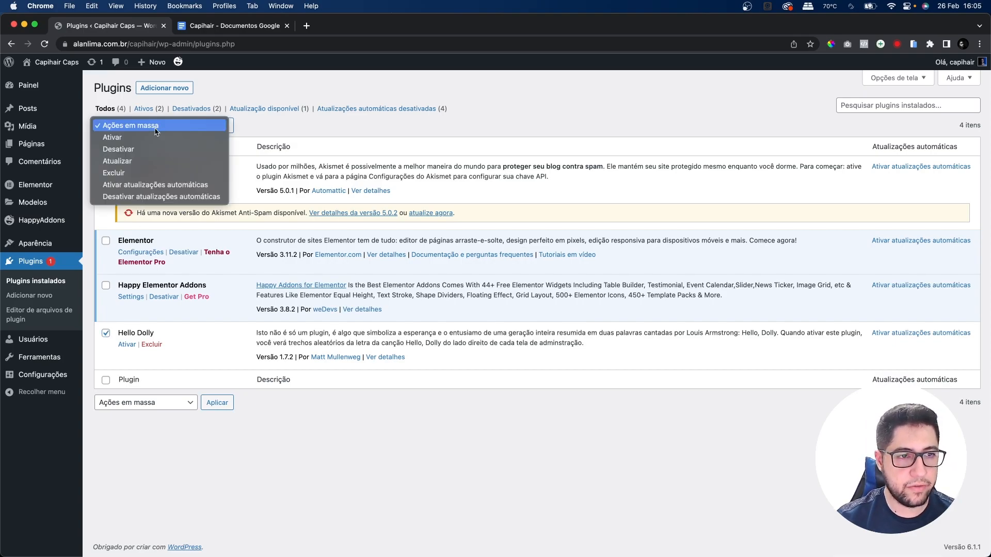
{"action": "left_click", "coordinate": [189, 175]}
{"action": "left_click", "coordinate": [216, 126]}
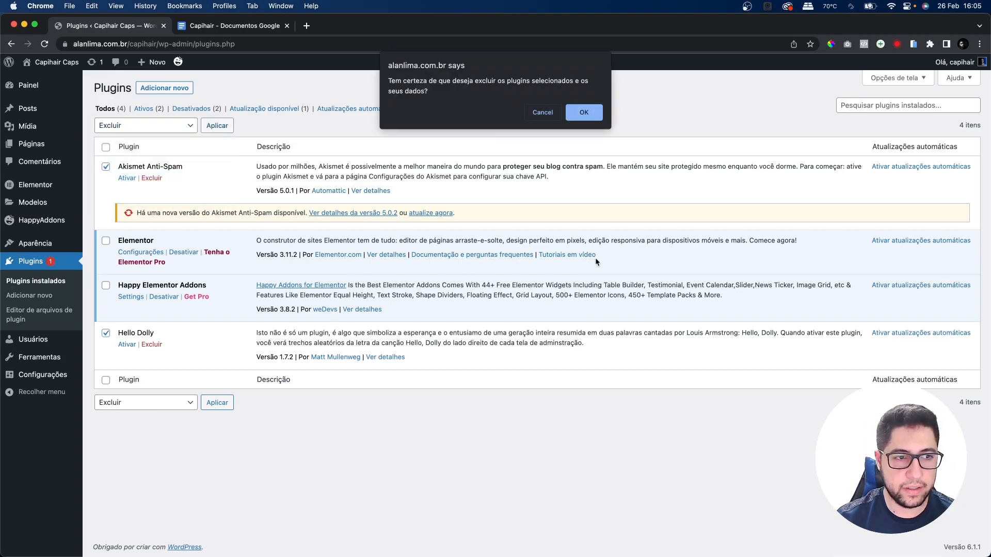
{"action": "left_click", "coordinate": [583, 113]}
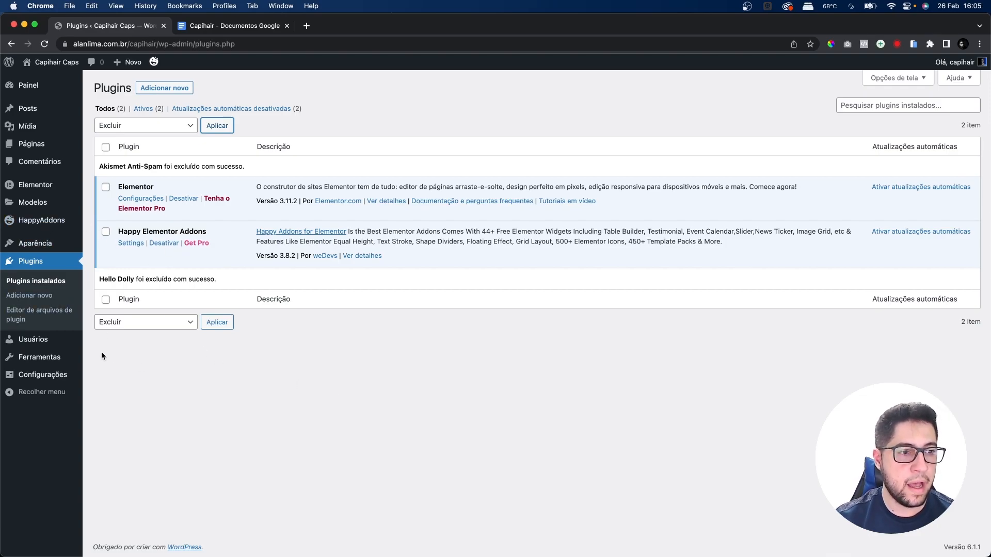
- Move the Privacy Policy and Sample Page pages to the trash in one bulk action
{"action": "left_click", "coordinate": [31, 144]}
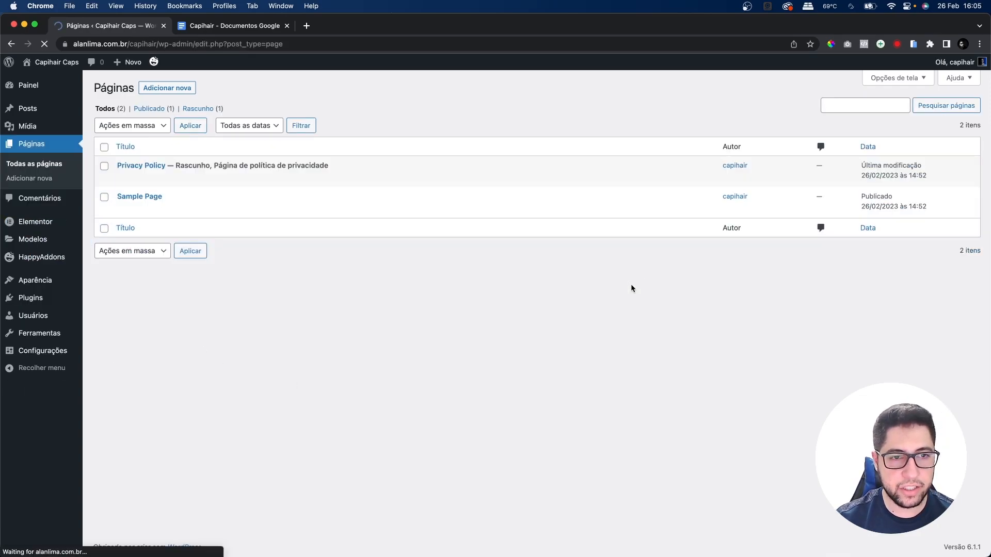
{"action": "left_click", "coordinate": [104, 166]}
{"action": "left_click", "coordinate": [104, 197]}
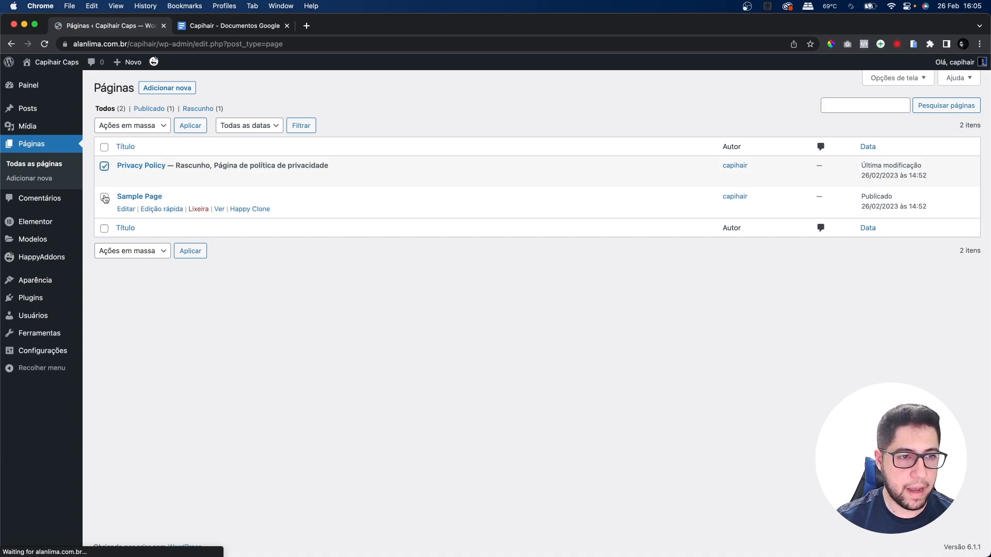
{"action": "left_click", "coordinate": [131, 126]}
{"action": "left_click", "coordinate": [131, 149]}
{"action": "left_click", "coordinate": [191, 126]}
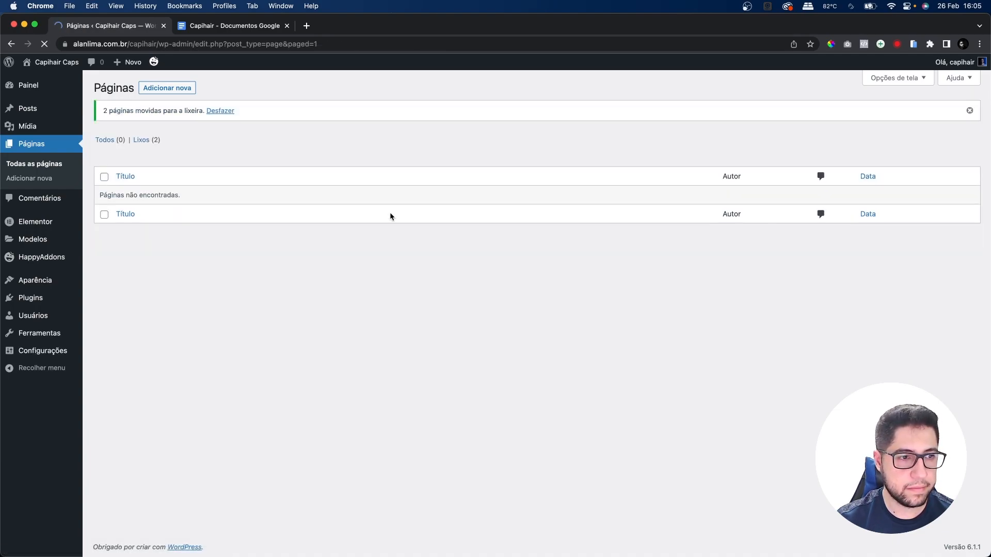
- Move the "Hello world!" post to the trash
{"action": "left_click", "coordinate": [31, 108]}
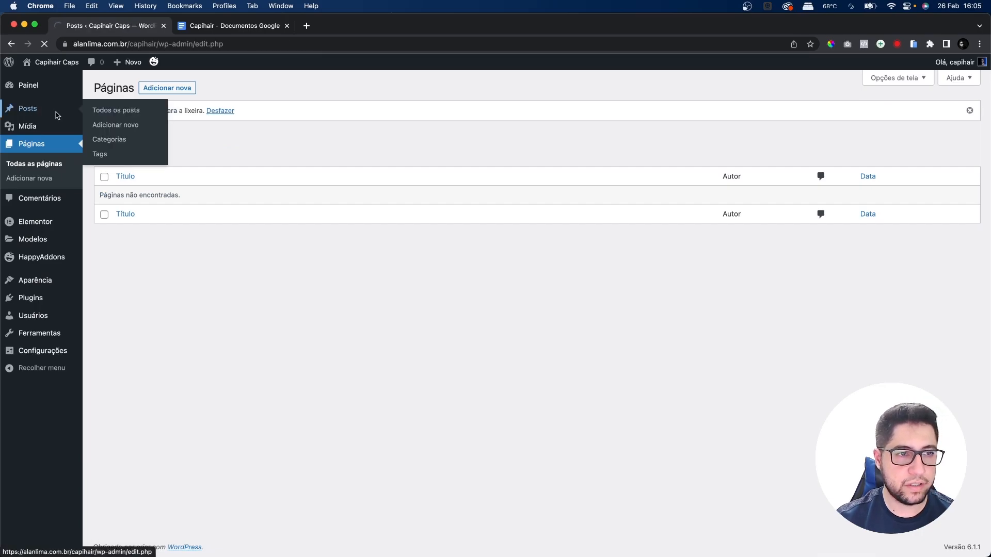
{"action": "left_click", "coordinate": [104, 166]}
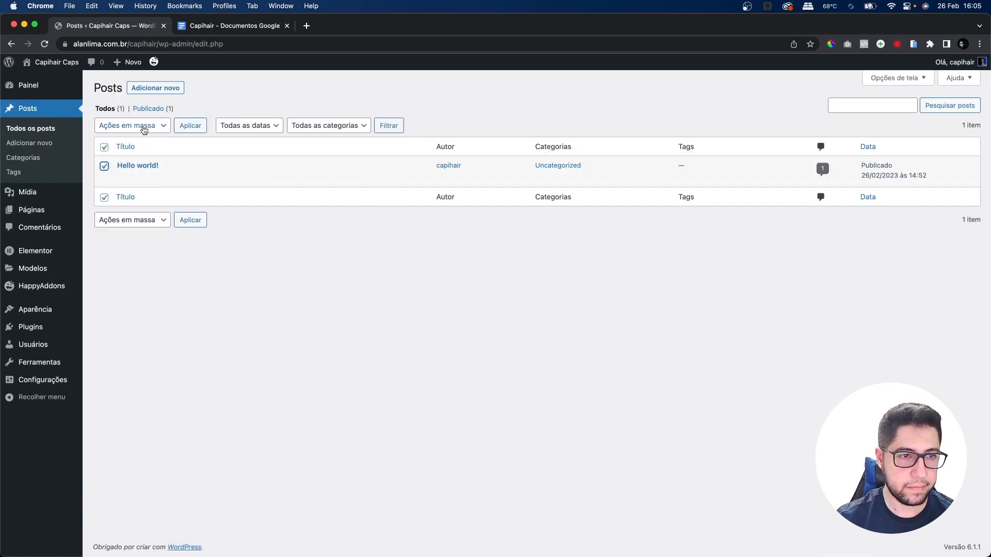
{"action": "left_click", "coordinate": [137, 127]}
{"action": "left_click", "coordinate": [174, 163]}
{"action": "left_click", "coordinate": [192, 126]}
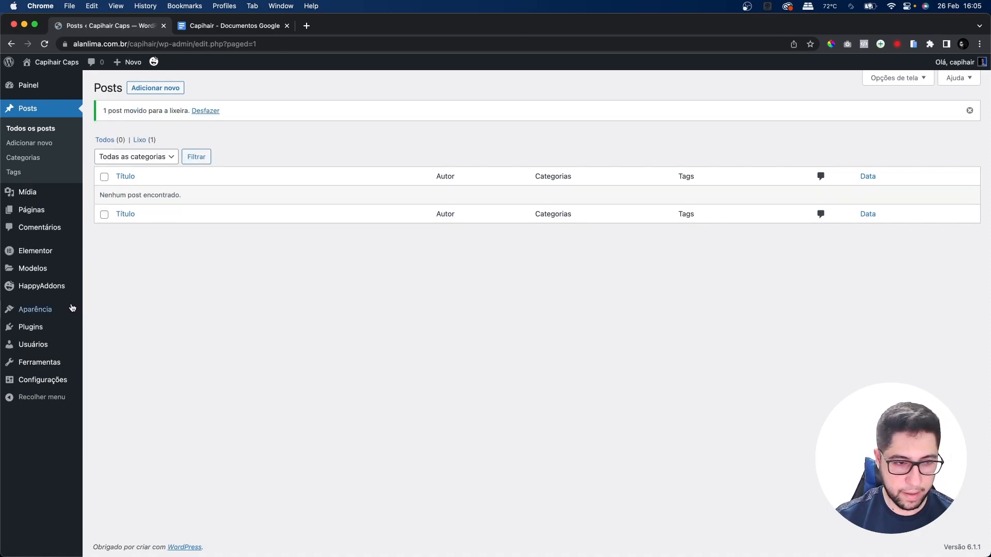
- Delete the unused Twenty Twenty-One, Twenty Twenty-Three and Twenty Twenty-Two themes, then return to the Capihair checklist in Google Docs
{"action": "mouse_move", "coordinate": [47, 311]}
{"action": "left_click", "coordinate": [46, 311]}
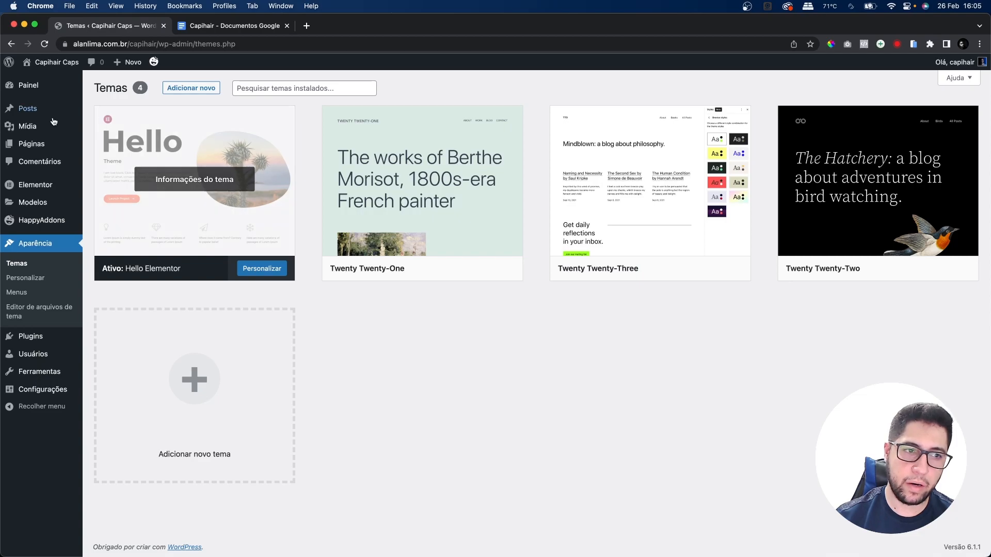
{"action": "mouse_move", "coordinate": [361, 144]}
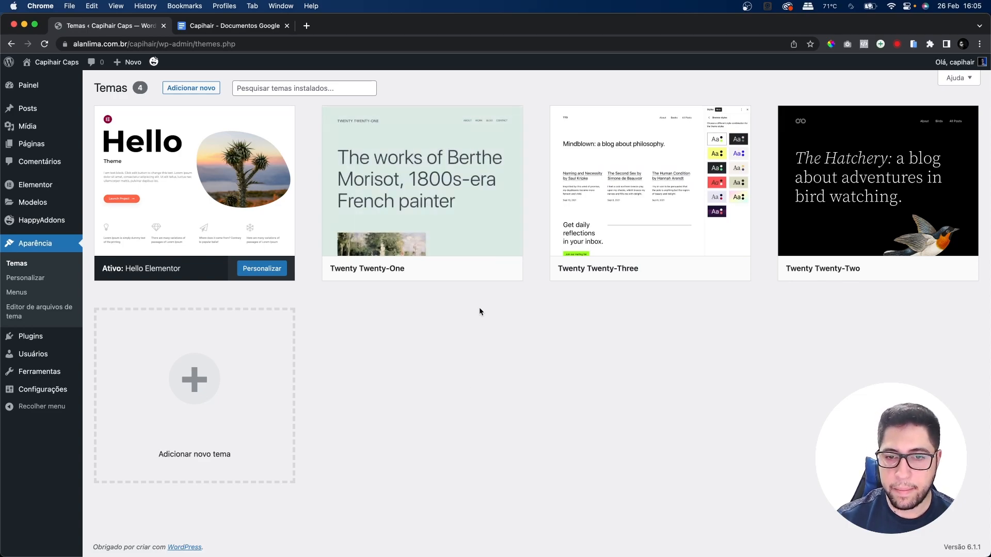
{"action": "left_click", "coordinate": [504, 204]}
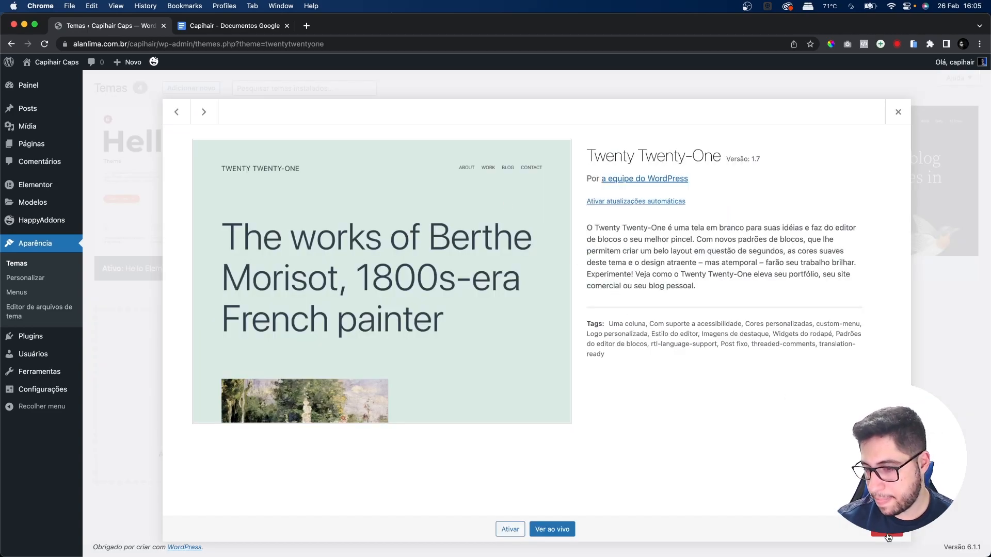
{"action": "left_click", "coordinate": [887, 537]}
{"action": "left_click", "coordinate": [595, 126]}
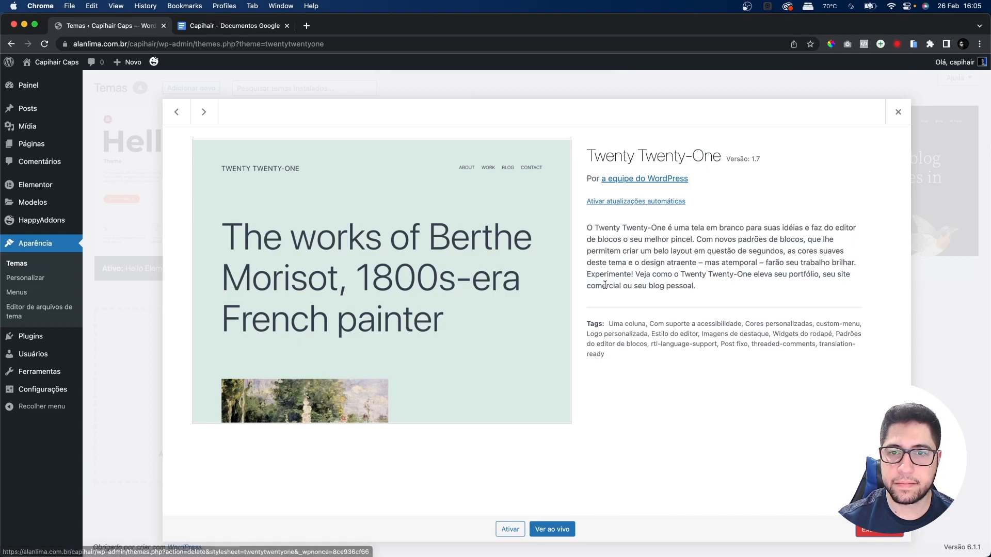
{"action": "left_click", "coordinate": [493, 238]}
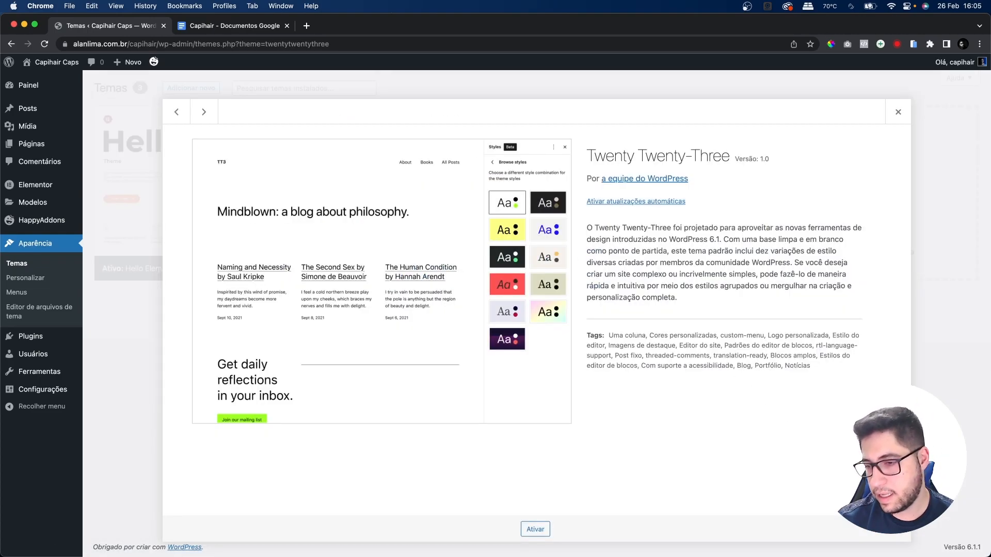
{"action": "left_click", "coordinate": [879, 532]}
{"action": "left_click", "coordinate": [594, 127]}
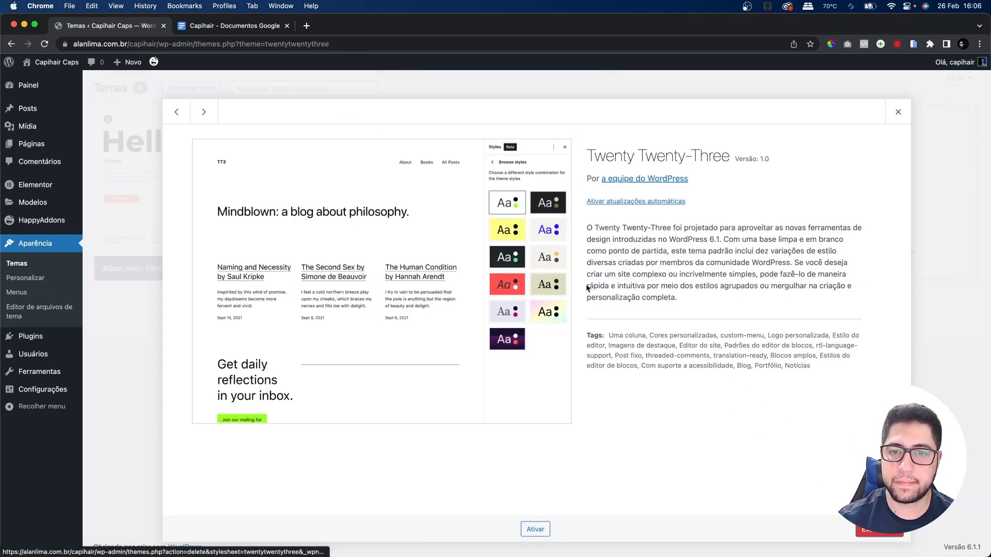
{"action": "left_click", "coordinate": [496, 212]}
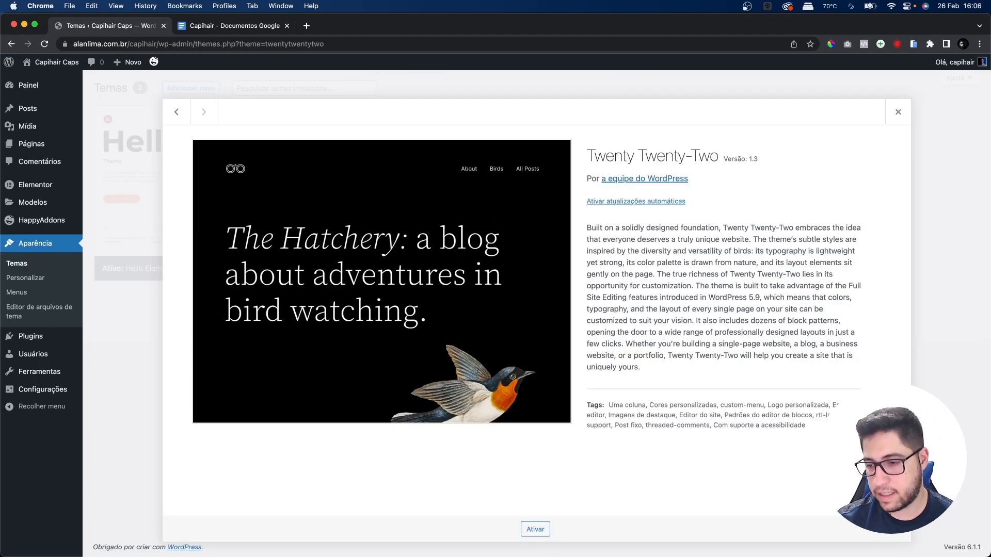
{"action": "left_click", "coordinate": [879, 532]}
{"action": "left_click", "coordinate": [586, 124]}
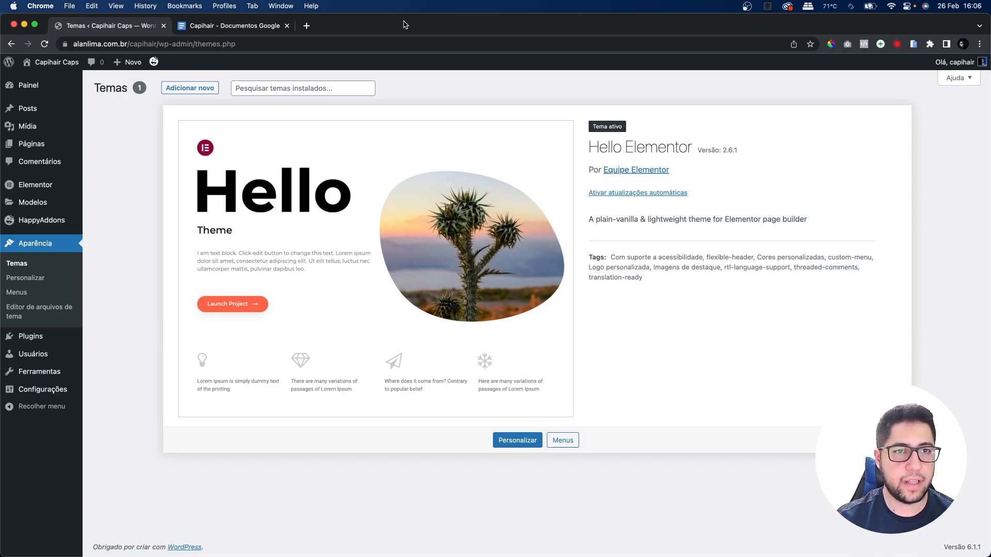
{"action": "left_click", "coordinate": [238, 26]}
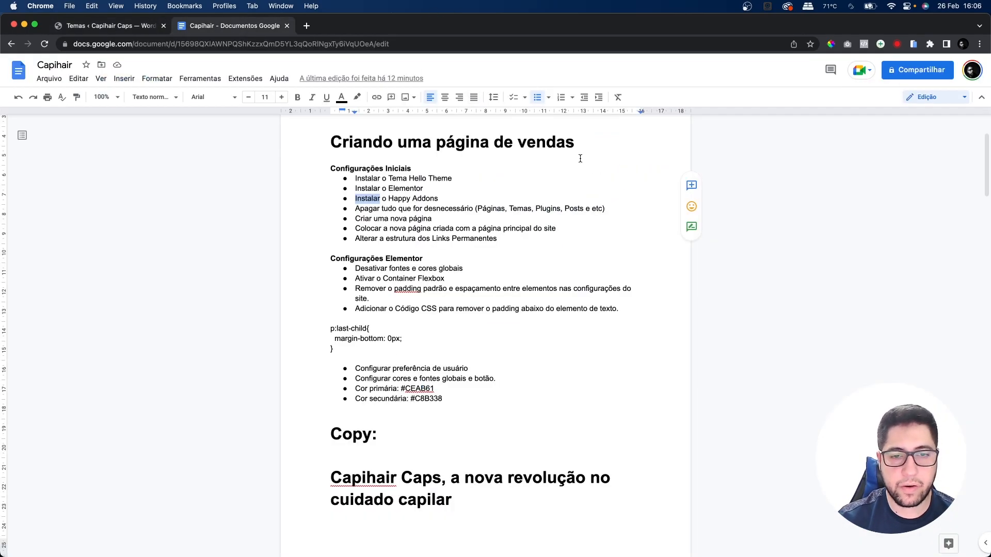
- Check the new-page and main-page items in the Capihair checklist, then start a new page in WordPress
{"action": "left_click", "coordinate": [355, 218]}
{"action": "left_click_drag", "start_coordinate": [352, 228], "coordinate": [486, 228]}
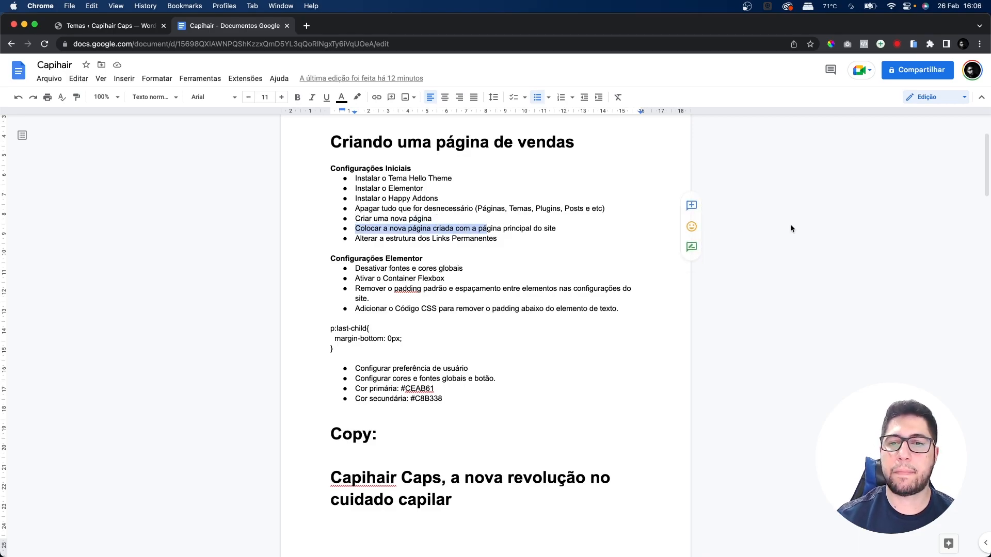
{"action": "left_click", "coordinate": [114, 27]}
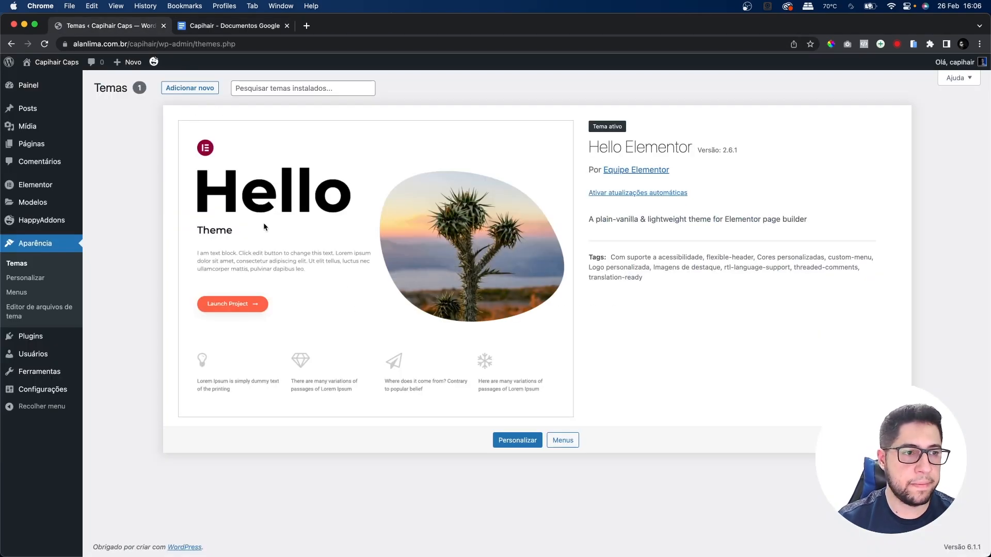
{"action": "left_click", "coordinate": [32, 144]}
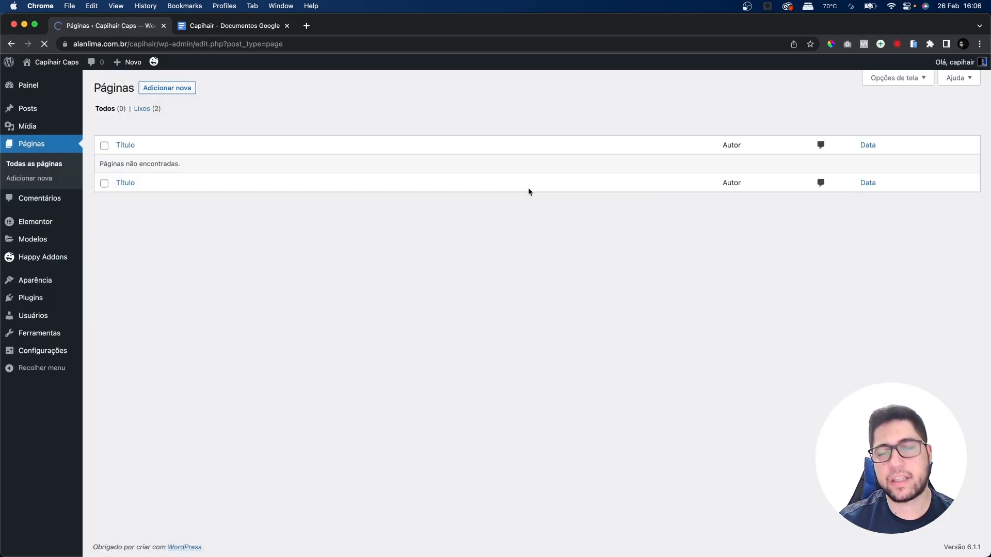
{"action": "mouse_move", "coordinate": [155, 71]}
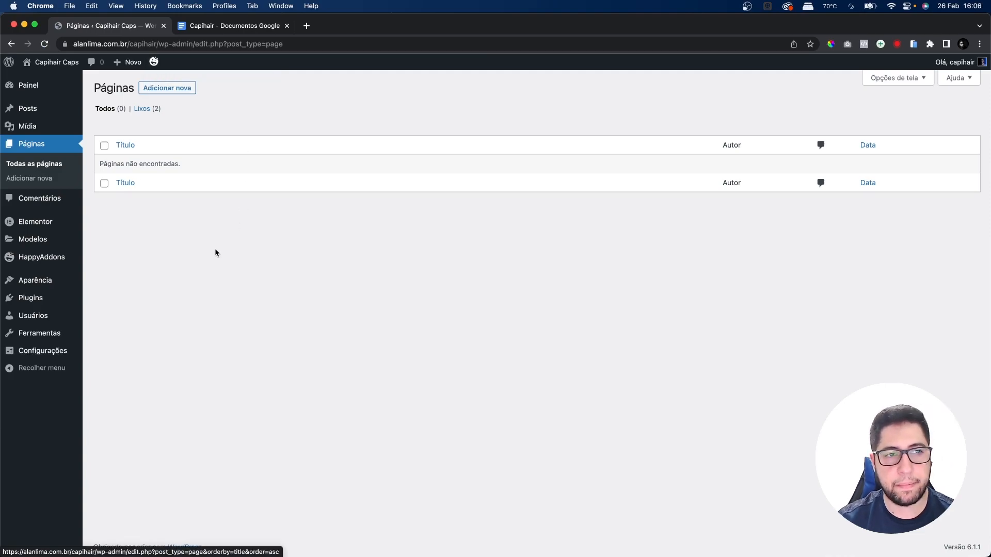
{"action": "left_click", "coordinate": [181, 92]}
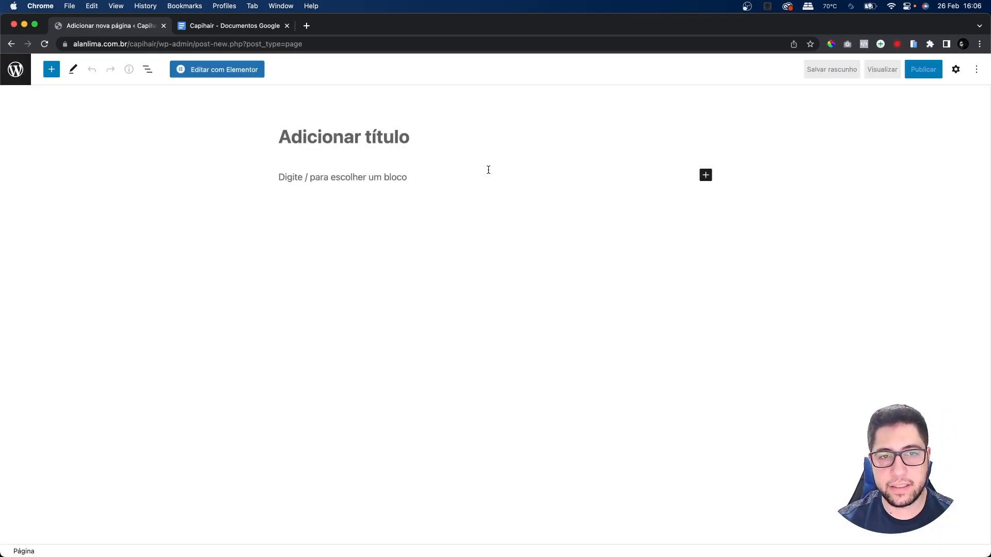
- Title the new page "Capihair", publish it, and return to the list of pages
{"action": "type", "text": "Capi"}
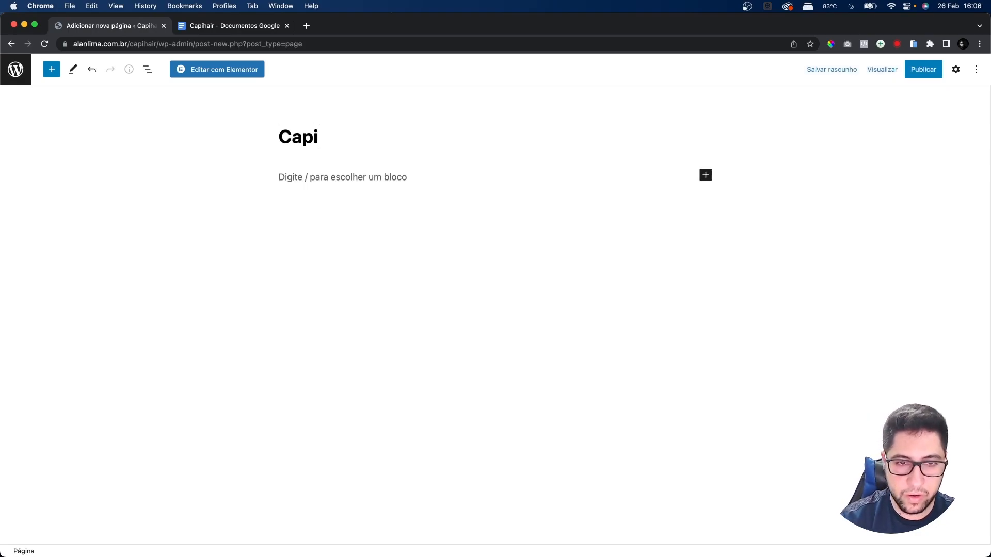
{"action": "type", "text": "haiur"}
{"action": "key", "text": "BackSpace"}
{"action": "key", "text": "BackSpace"}
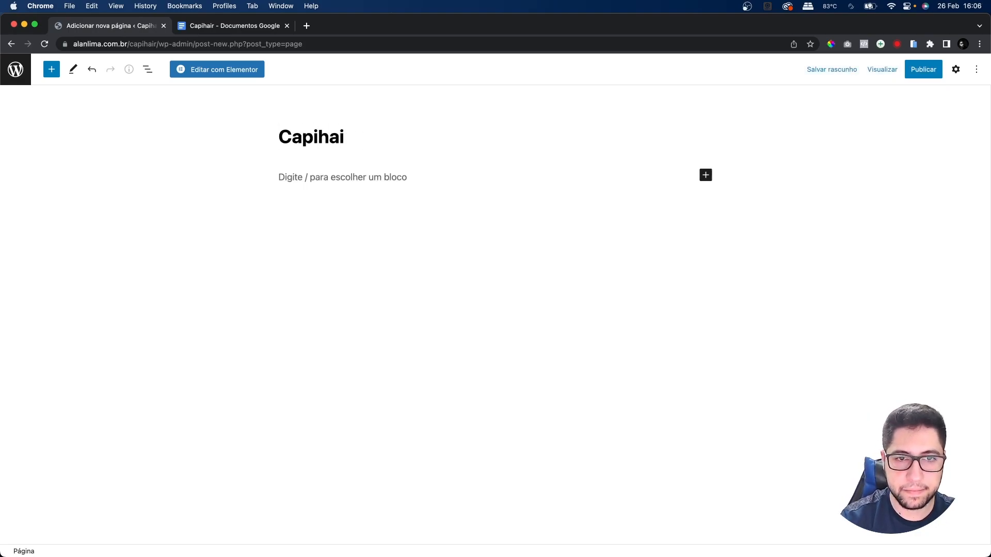
{"action": "type", "text": "r"}
{"action": "left_click", "coordinate": [925, 69]}
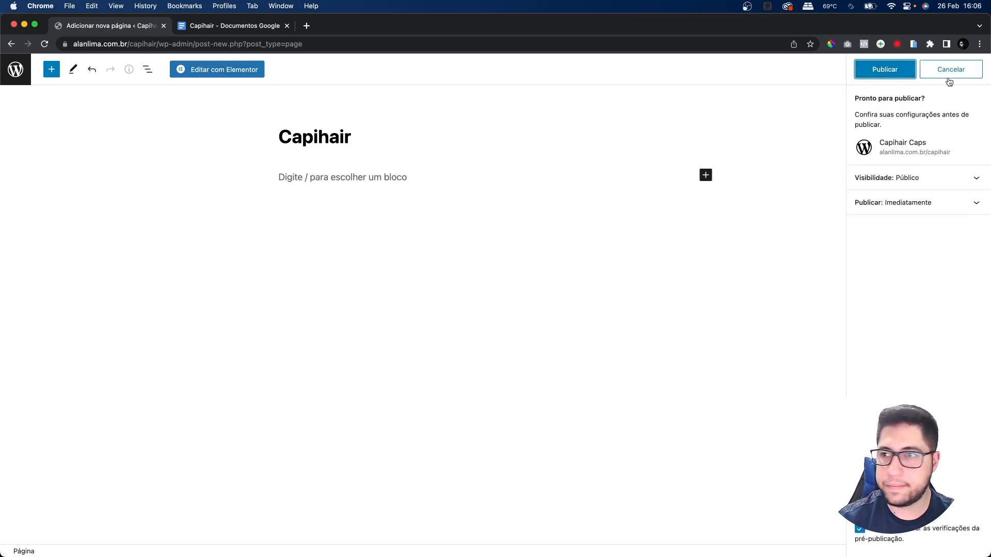
{"action": "left_click", "coordinate": [884, 68]}
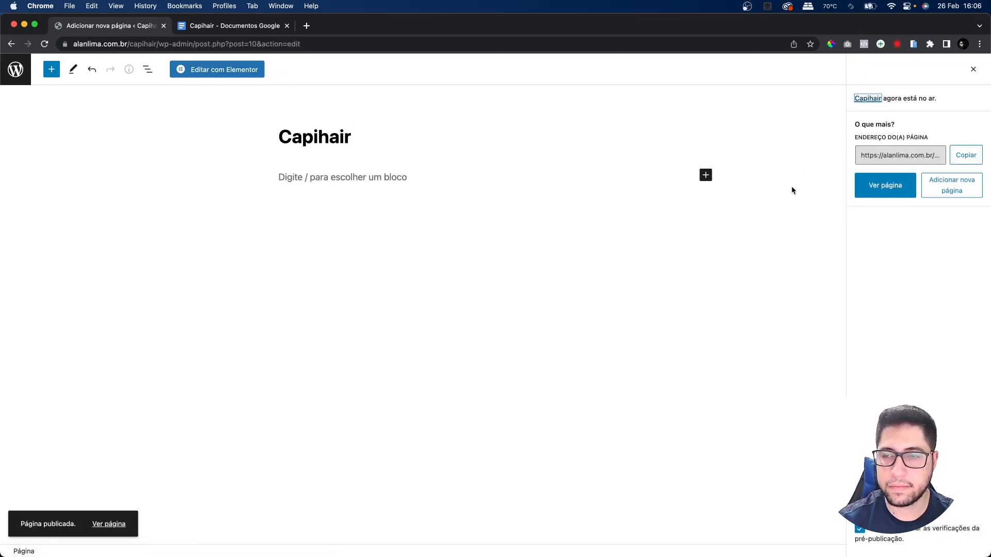
{"action": "left_click", "coordinate": [13, 72]}
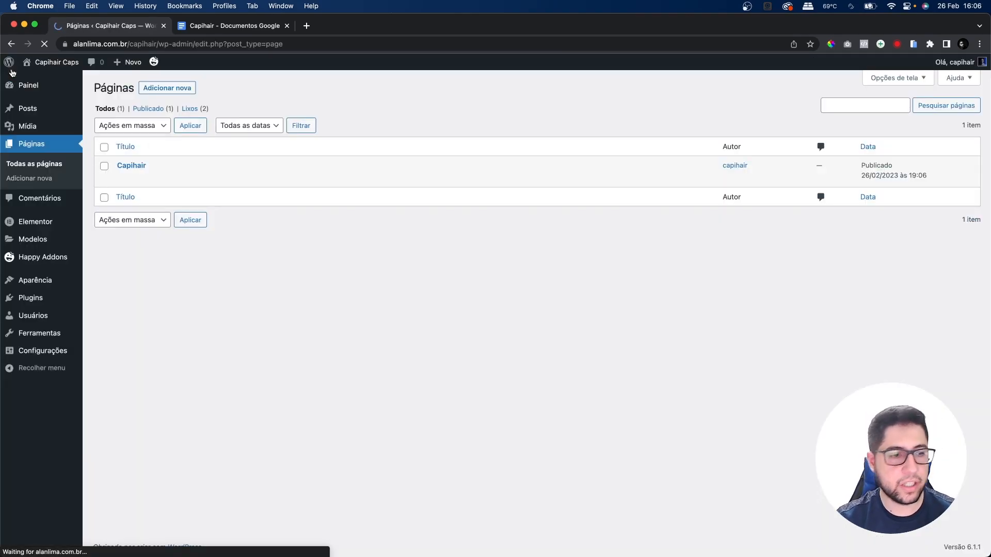
- Set the site's homepage to a static page, choose Capihair as the Página inicial, and save the reading settings
{"action": "mouse_move", "coordinate": [52, 353]}
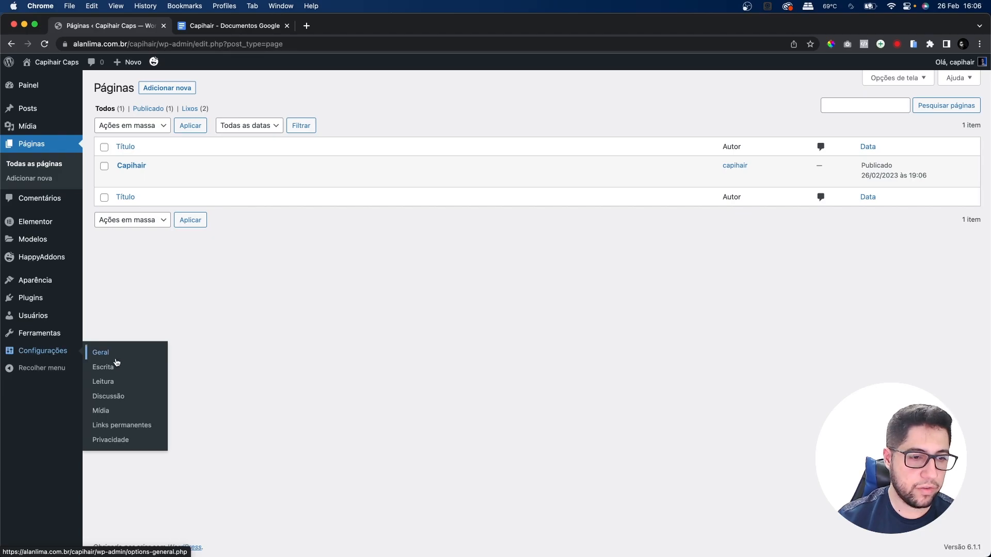
{"action": "left_click", "coordinate": [111, 383]}
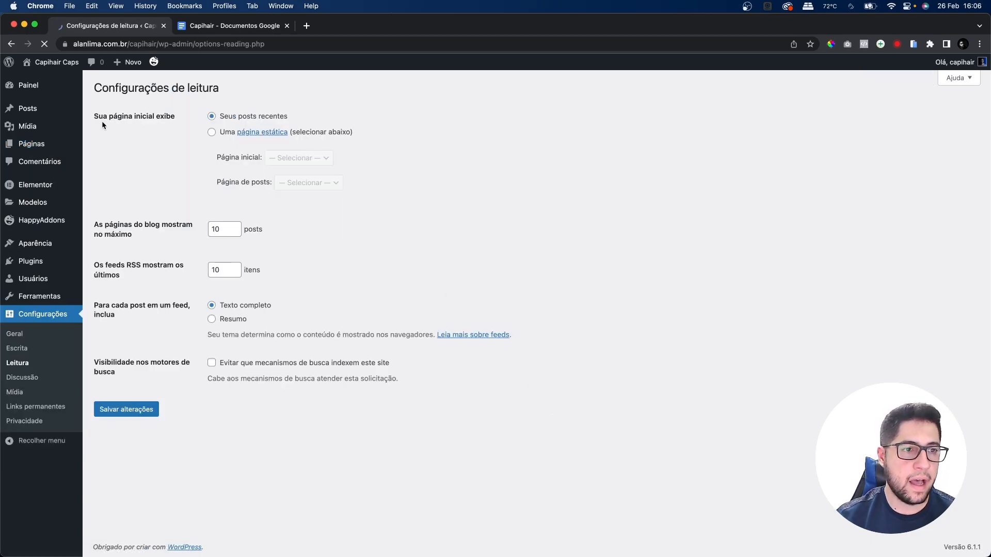
{"action": "left_click_drag", "start_coordinate": [94, 116], "coordinate": [169, 114]}
{"action": "left_click", "coordinate": [176, 116]}
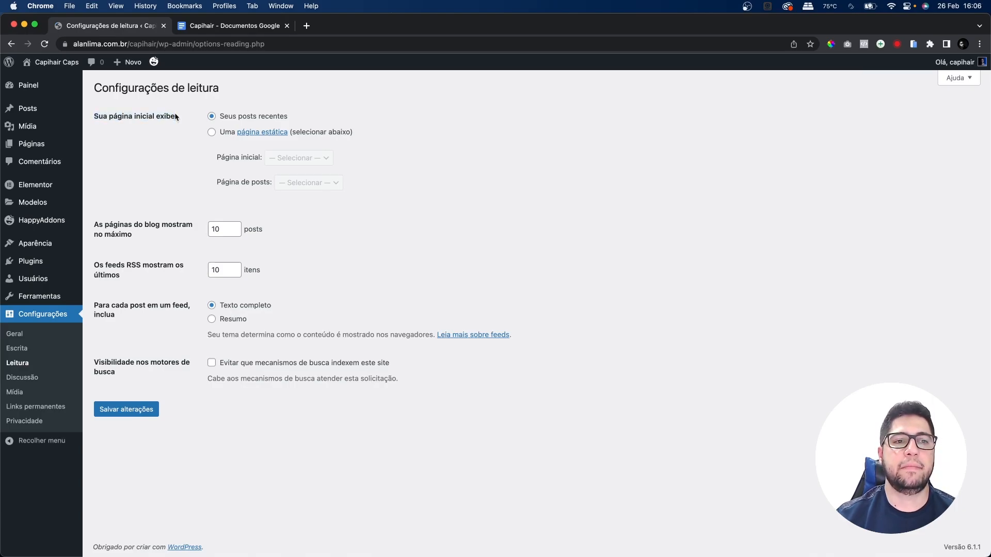
{"action": "left_click", "coordinate": [211, 132]}
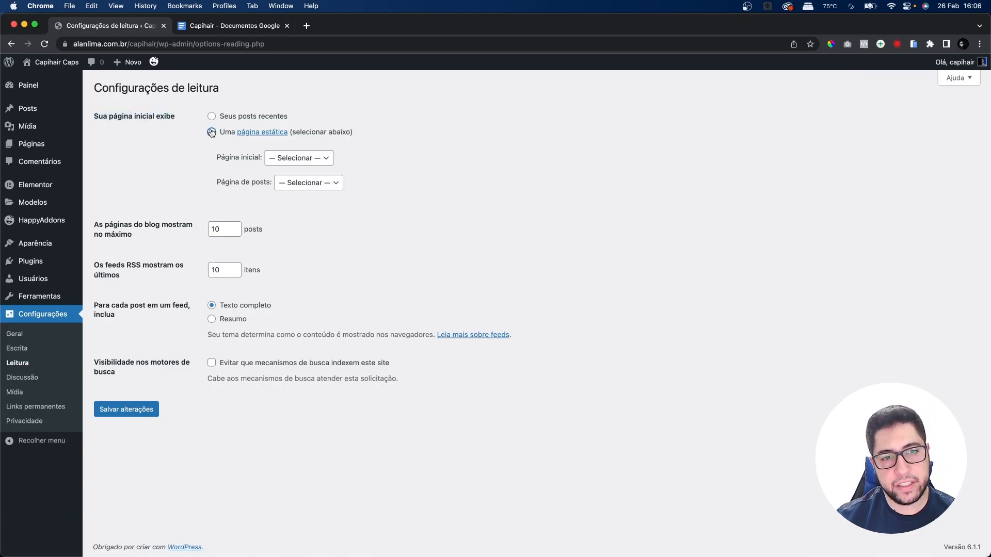
{"action": "left_click", "coordinate": [293, 158]}
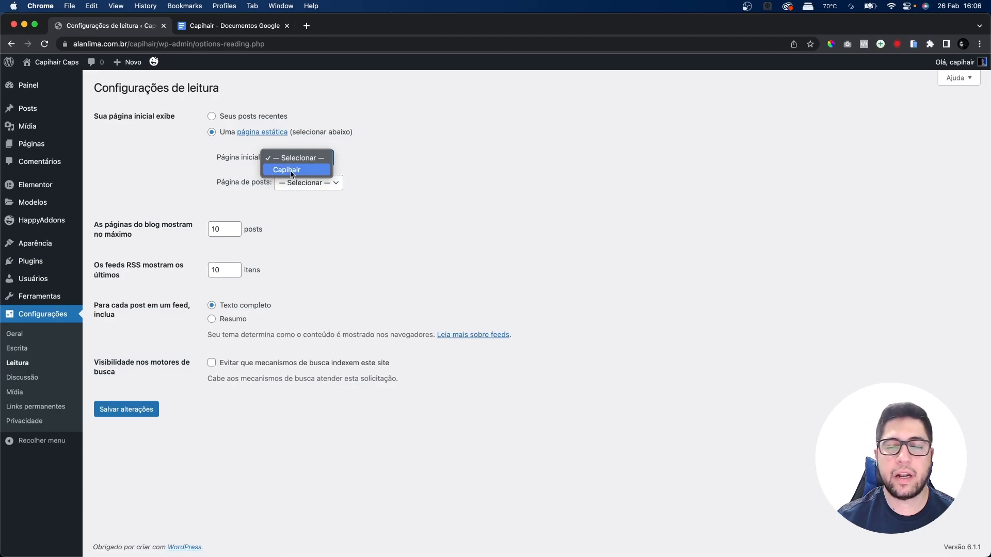
{"action": "left_click", "coordinate": [291, 171]}
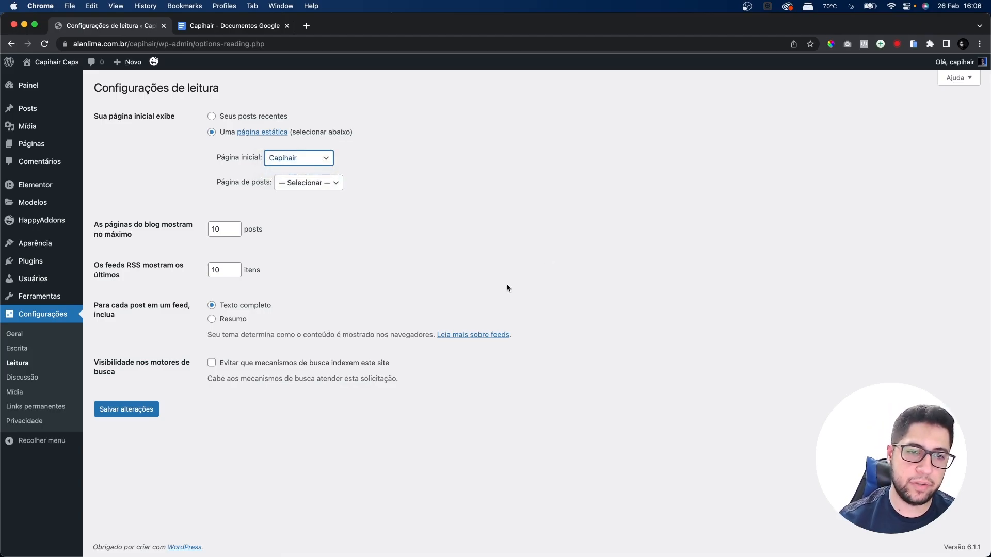
{"action": "left_click", "coordinate": [143, 411]}
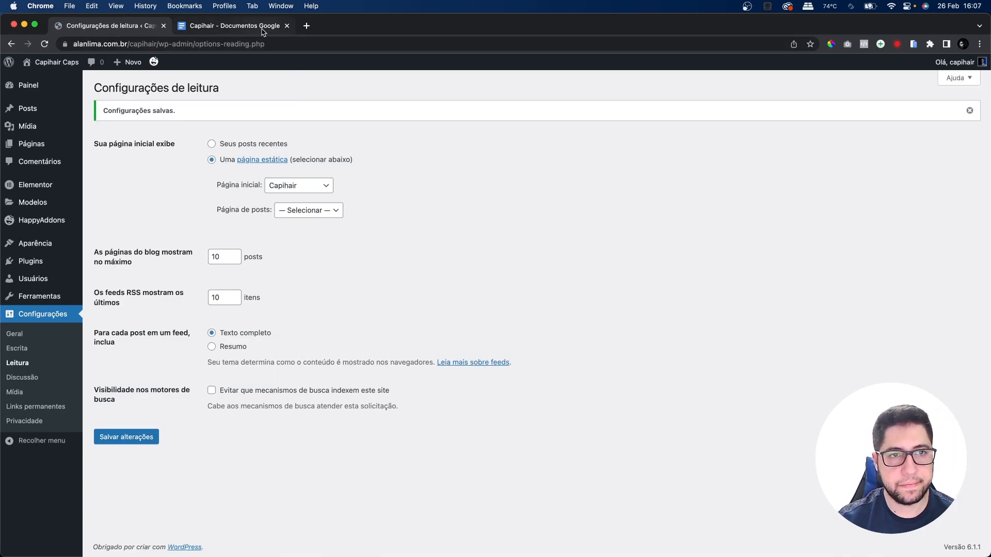
- Check the permalink item in the Google Docs checklist, then set the WordPress permalink structure to "Nome do post" and save it
{"action": "left_click", "coordinate": [263, 30]}
{"action": "left_click_drag", "start_coordinate": [355, 238], "coordinate": [456, 252]}
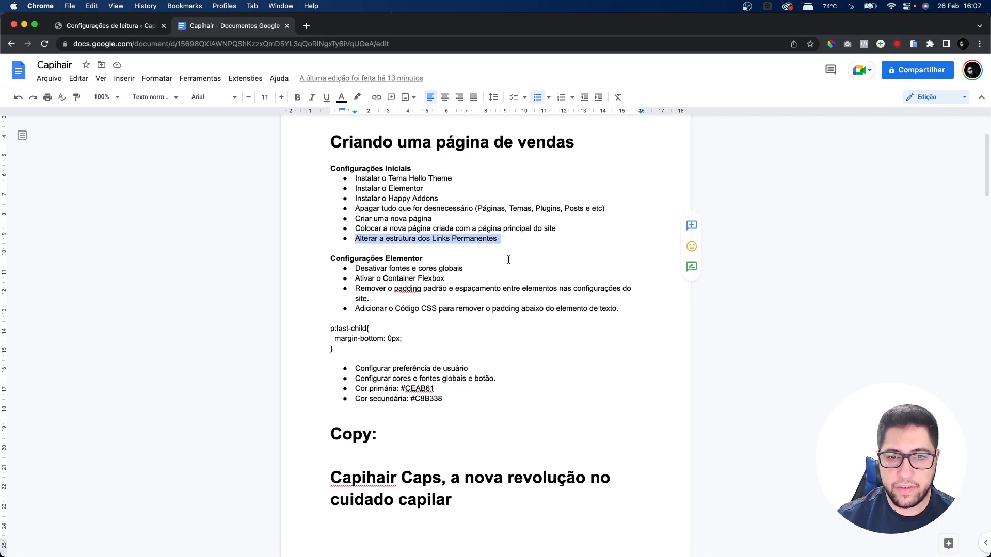
{"action": "left_click", "coordinate": [114, 25]}
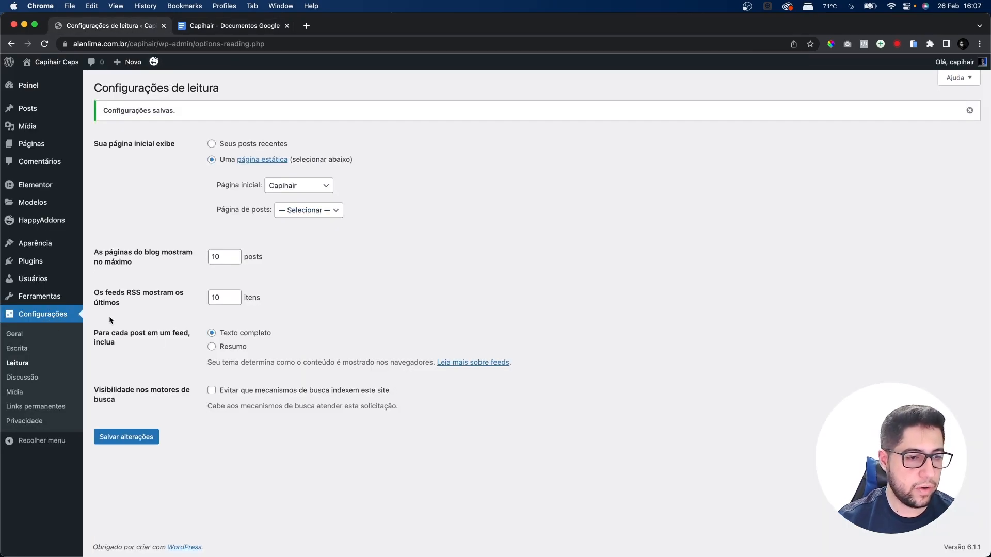
{"action": "left_click", "coordinate": [52, 411]}
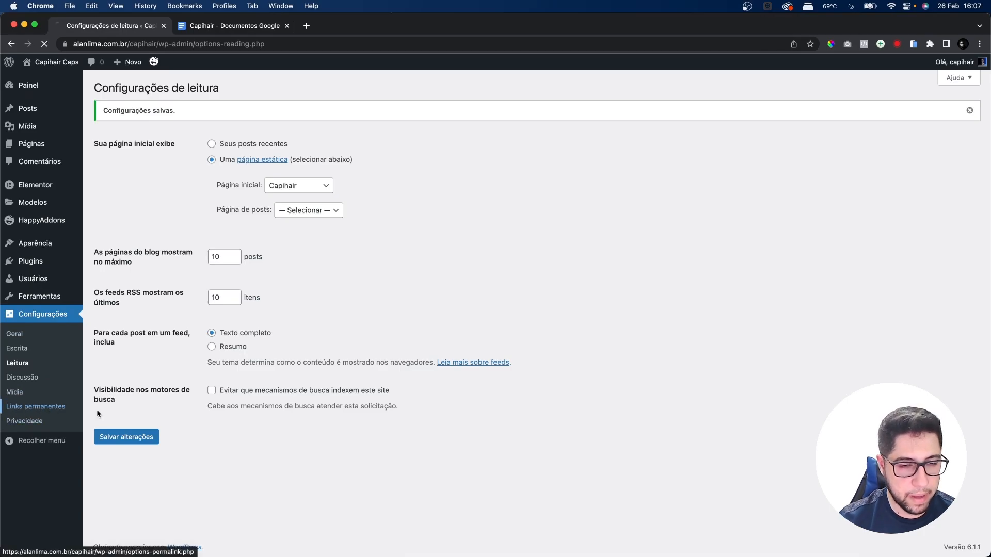
{"action": "scroll", "coordinate": [341, 323], "scroll_direction": "down", "scroll_amount": 3}
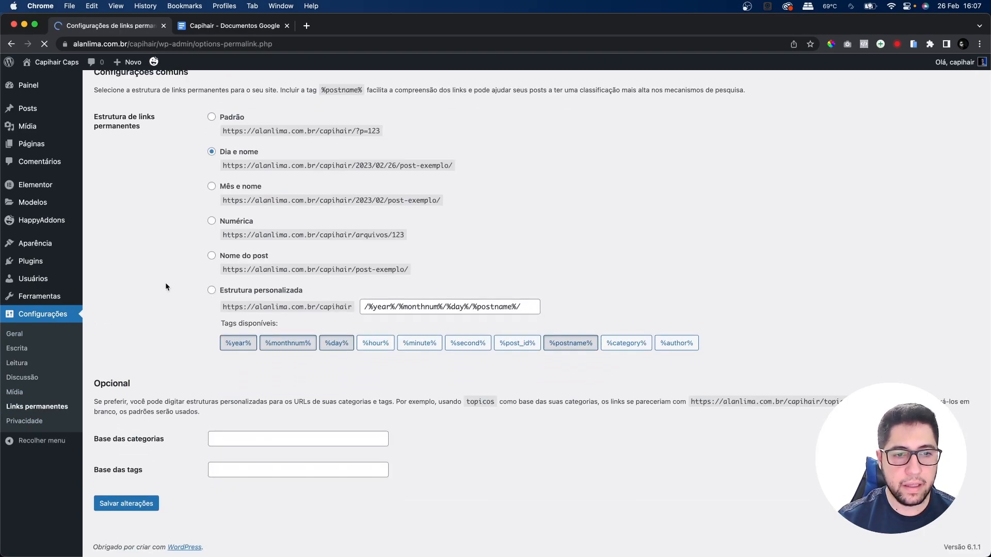
{"action": "left_click", "coordinate": [212, 256]}
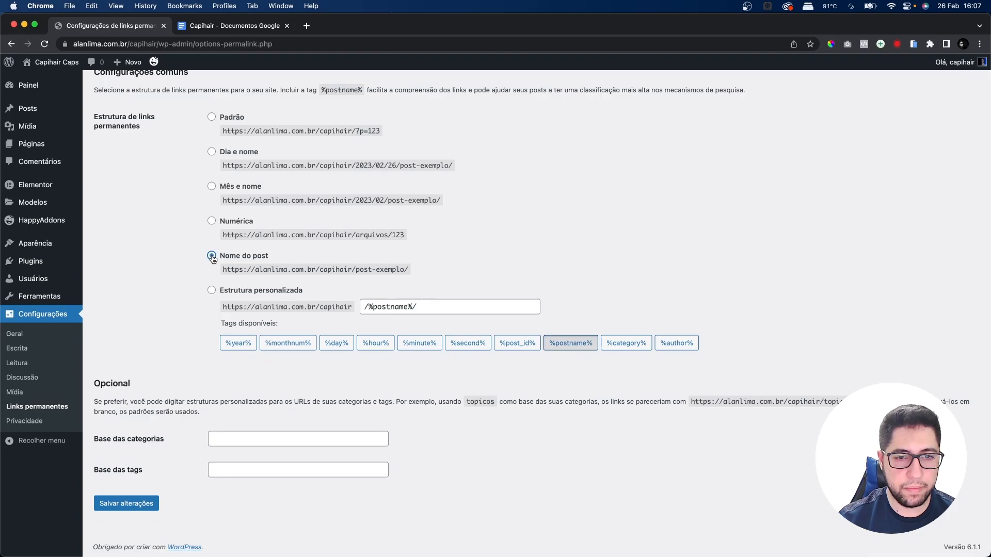
{"action": "scroll", "coordinate": [656, 251], "scroll_direction": "up", "scroll_amount": 3}
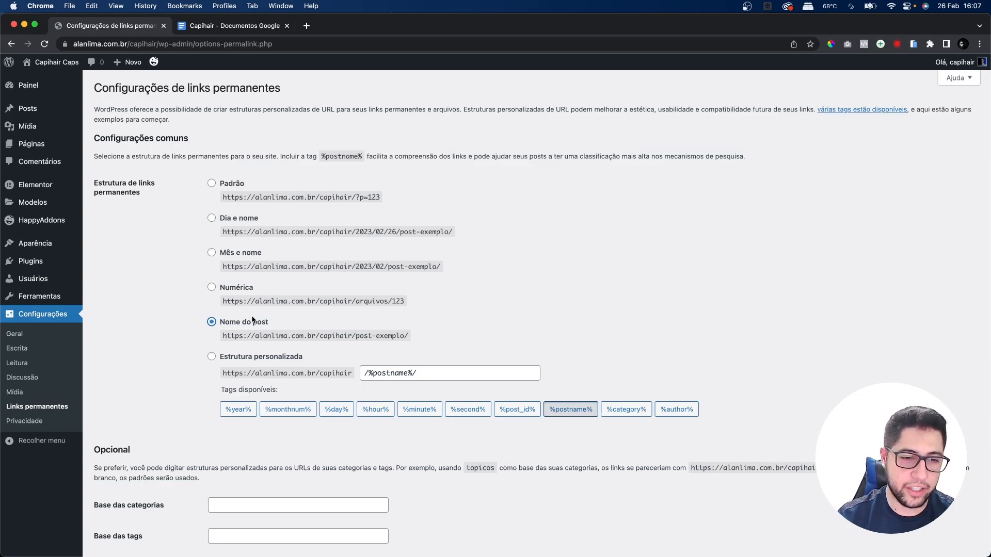
{"action": "scroll", "coordinate": [519, 396], "scroll_direction": "down", "scroll_amount": 3}
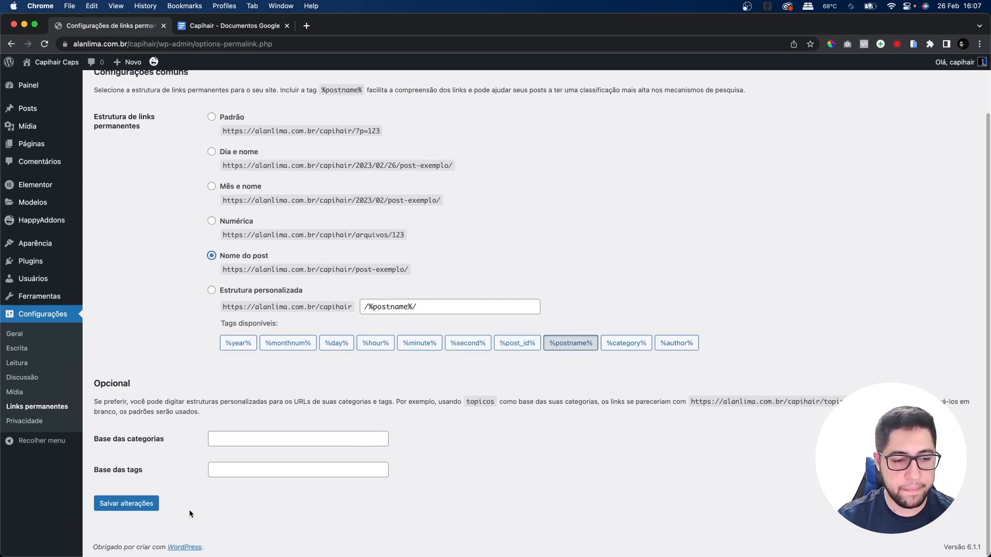
{"action": "left_click", "coordinate": [140, 507]}
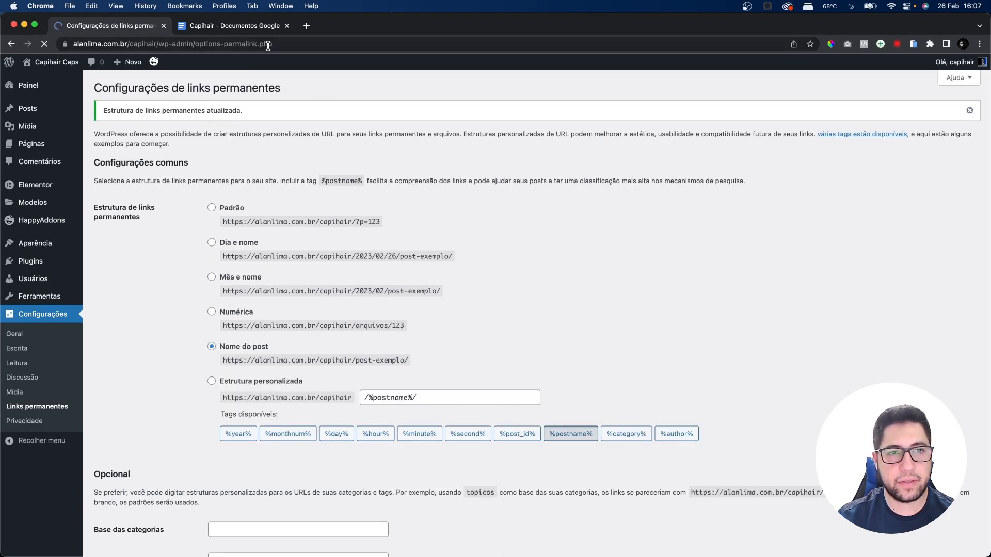
- Recheck the Capihair checklist in Google Docs, then open the general settings in WordPress and find the time zone option
{"action": "left_click", "coordinate": [263, 29]}
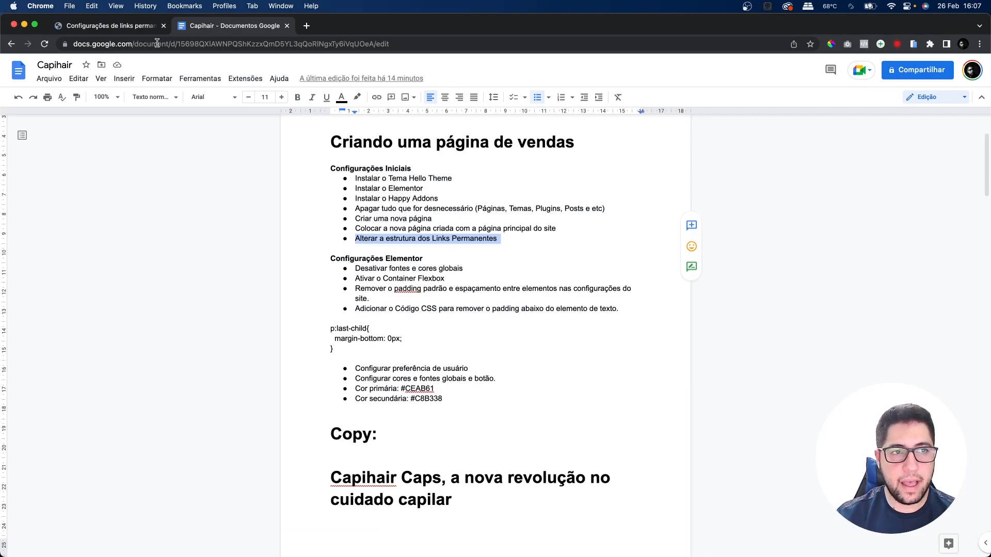
{"action": "left_click", "coordinate": [124, 26]}
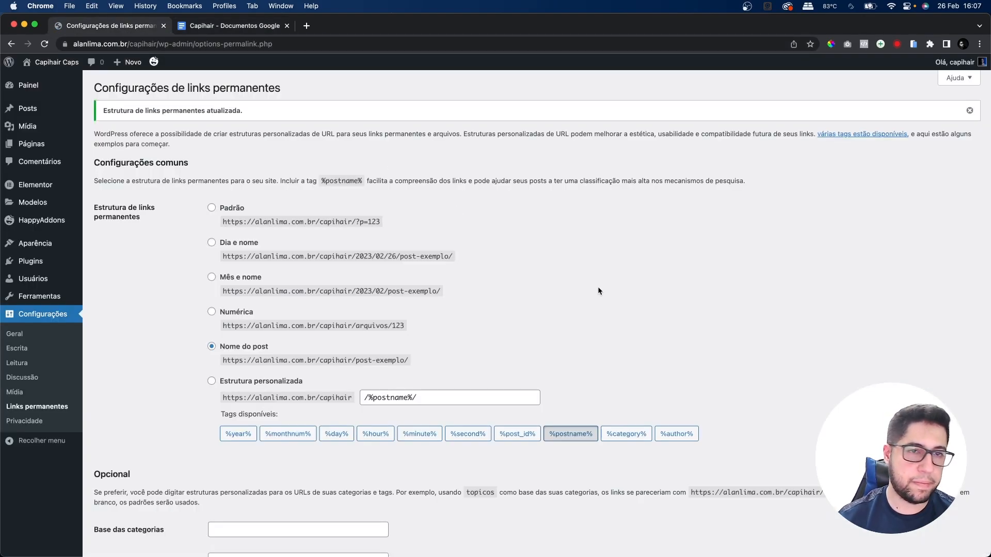
{"action": "left_click", "coordinate": [243, 27]}
{"action": "left_click", "coordinate": [132, 26]}
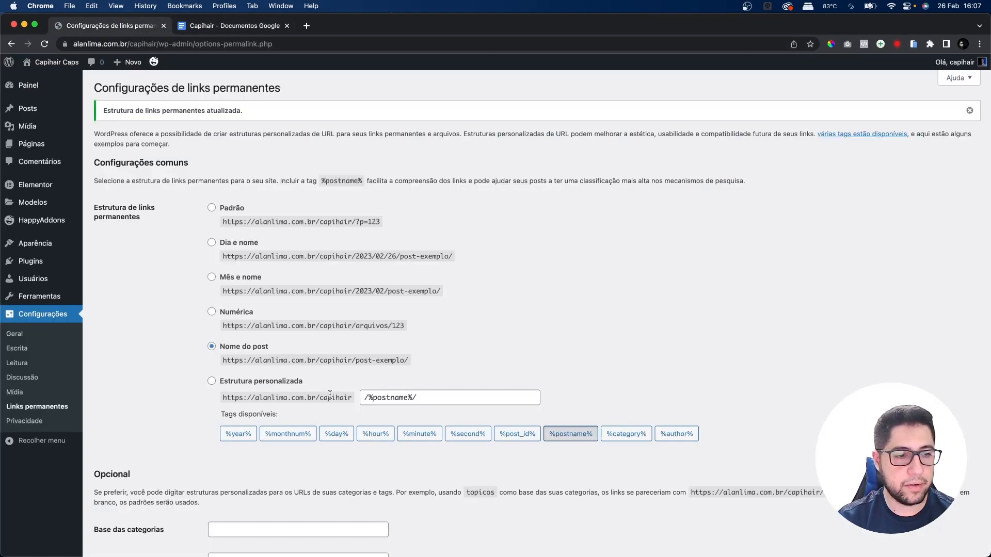
{"action": "left_click", "coordinate": [15, 334]}
{"action": "scroll", "coordinate": [617, 353], "scroll_direction": "down", "scroll_amount": 5}
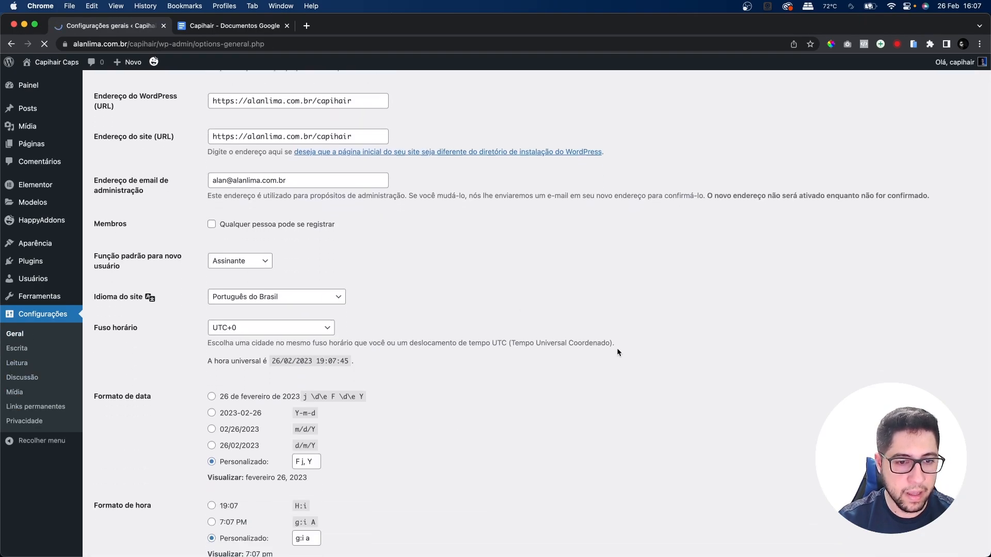
{"action": "left_click", "coordinate": [228, 221]}
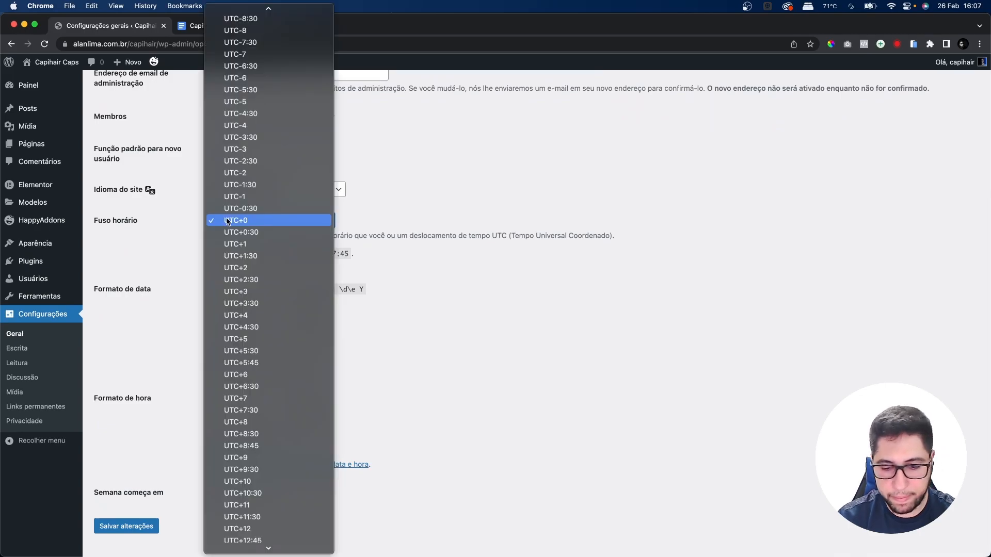
{"action": "type", "text": "sao"}
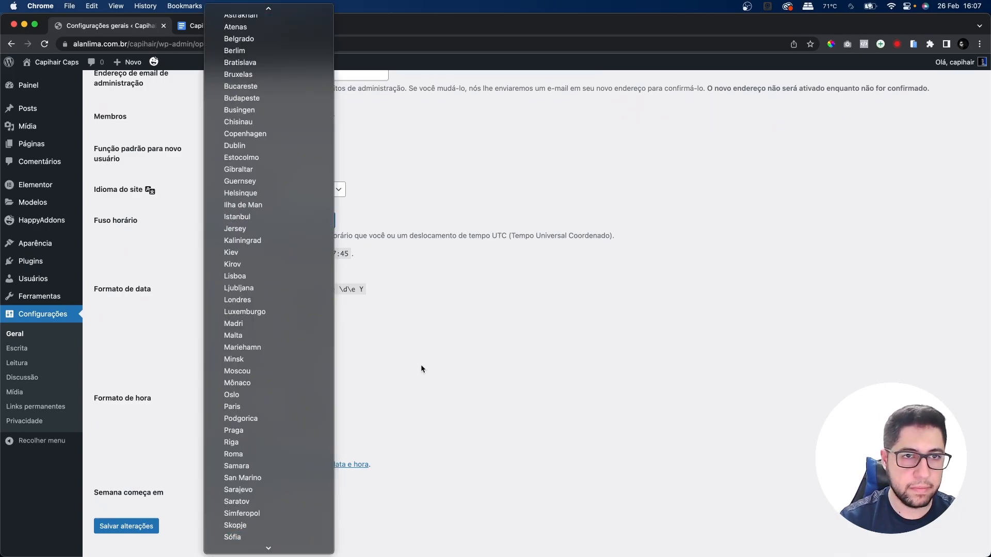
{"action": "left_click", "coordinate": [808, 443]}
- Set the site's time zone to São Paulo, save the general settings, and return to the WordPress dashboard
{"action": "left_click", "coordinate": [239, 220]}
{"action": "type", "text": "são p"}
{"action": "key", "text": "Return"}
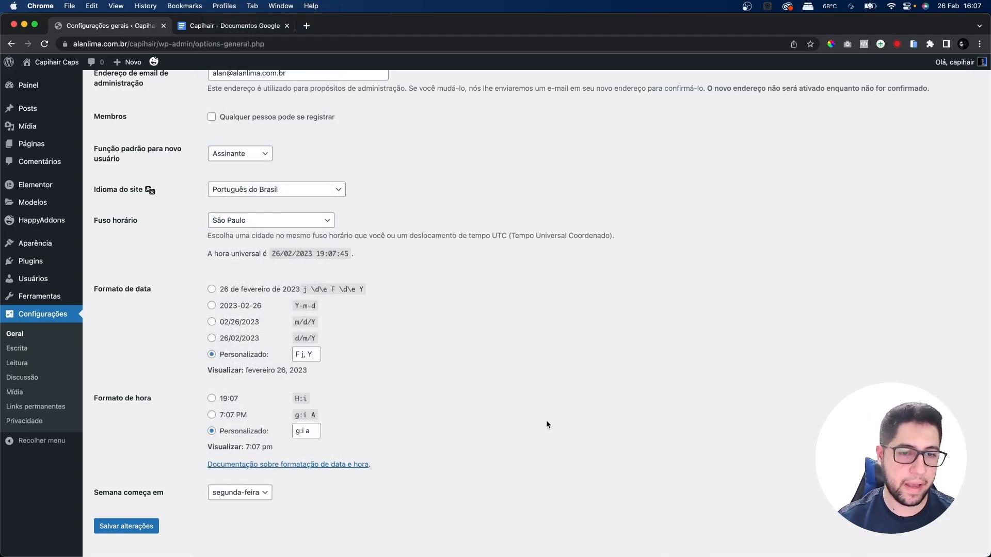
{"action": "scroll", "coordinate": [546, 420], "scroll_direction": "down", "scroll_amount": 1}
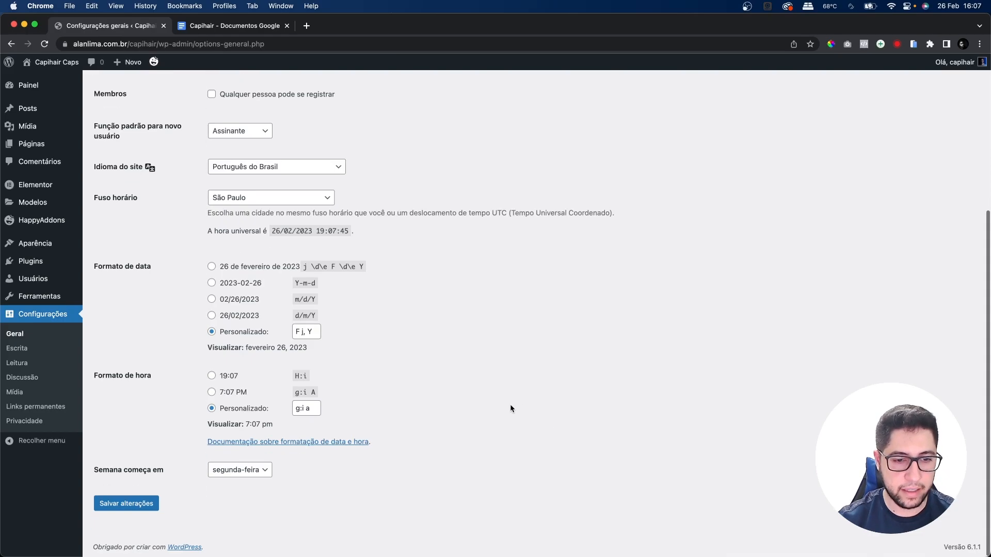
{"action": "left_click", "coordinate": [126, 503]}
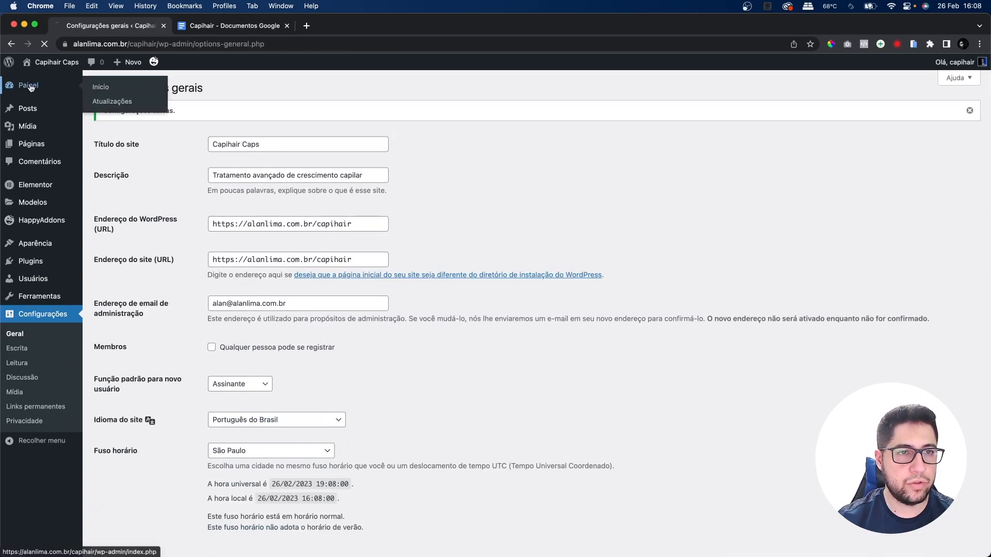
{"action": "left_click", "coordinate": [30, 90]}
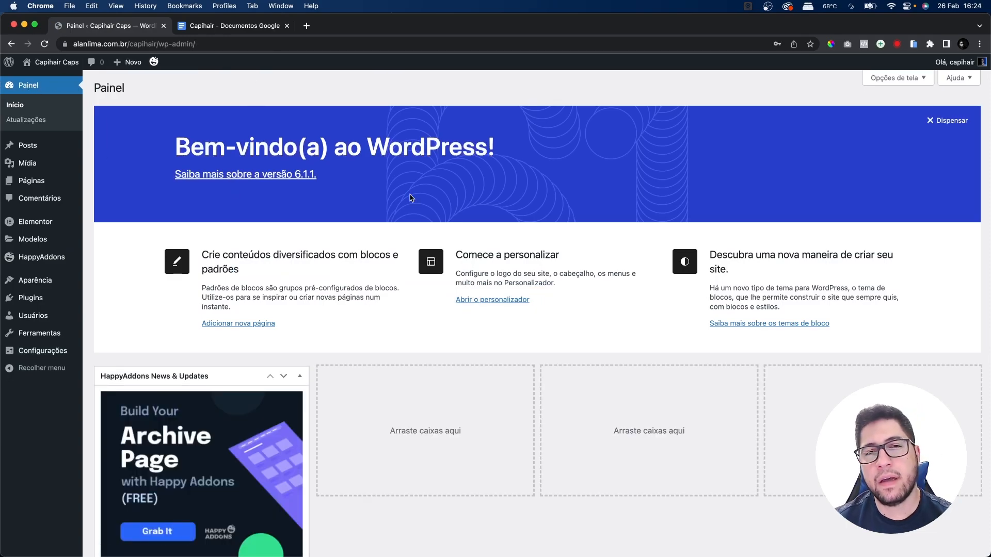
- Switch to the Capihair document in Google Docs and review the Configurações Elementor checklist, starting with disabling global fonts and colors
{"action": "left_click", "coordinate": [250, 27]}
{"action": "scroll", "coordinate": [445, 352], "scroll_direction": "down", "scroll_amount": 3}
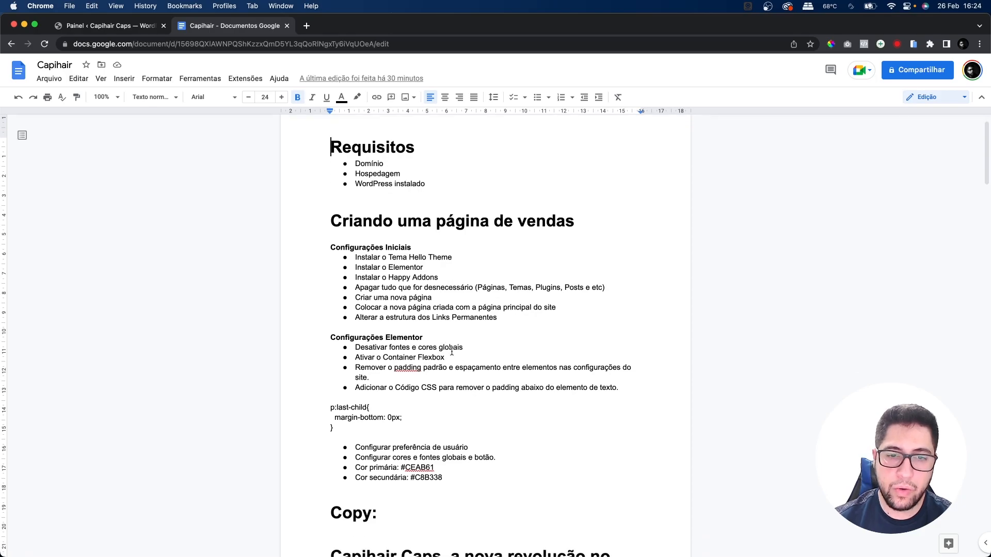
{"action": "left_click_drag", "start_coordinate": [356, 265], "coordinate": [470, 265]}
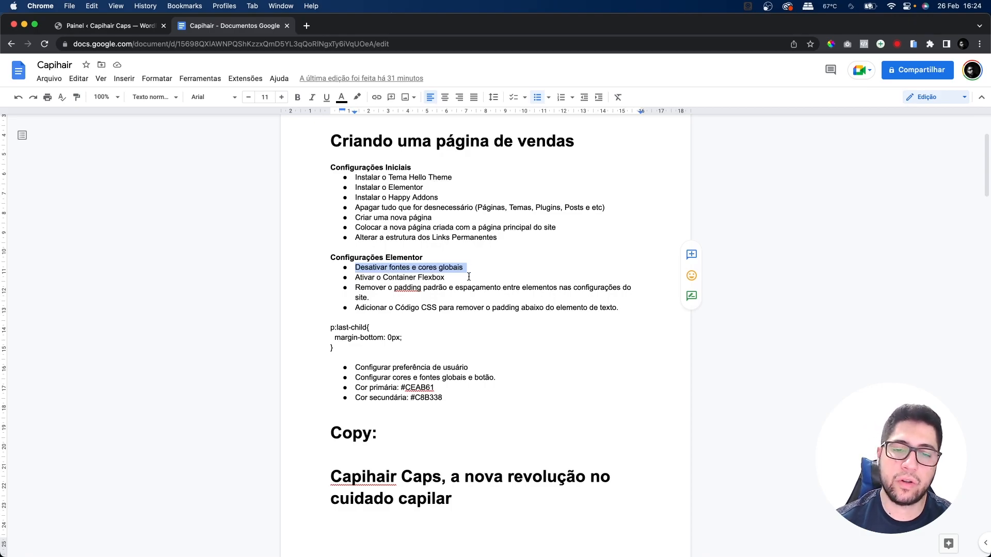
{"action": "left_click_drag", "start_coordinate": [354, 288], "coordinate": [475, 396]}
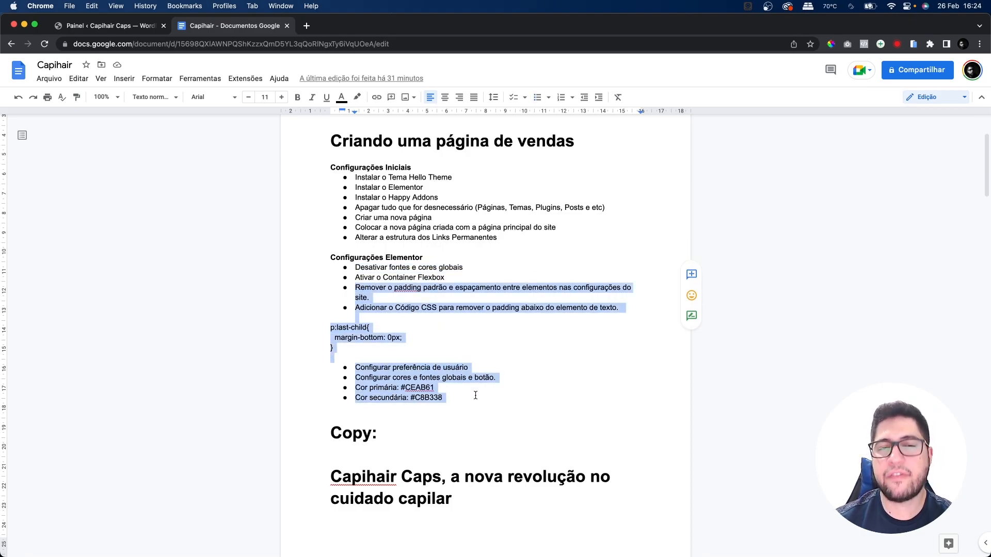
{"action": "left_click", "coordinate": [503, 371]}
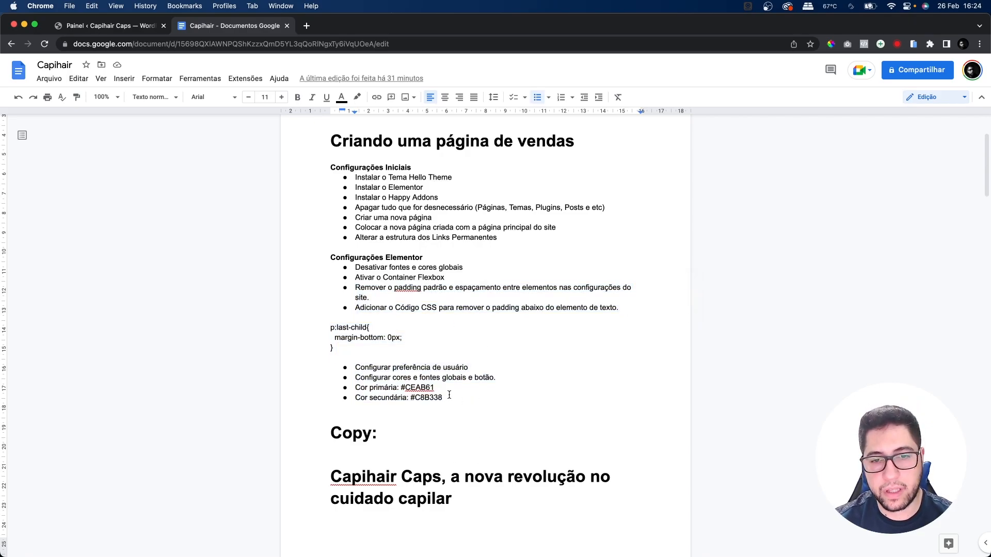
{"action": "triple_click", "coordinate": [390, 266]}
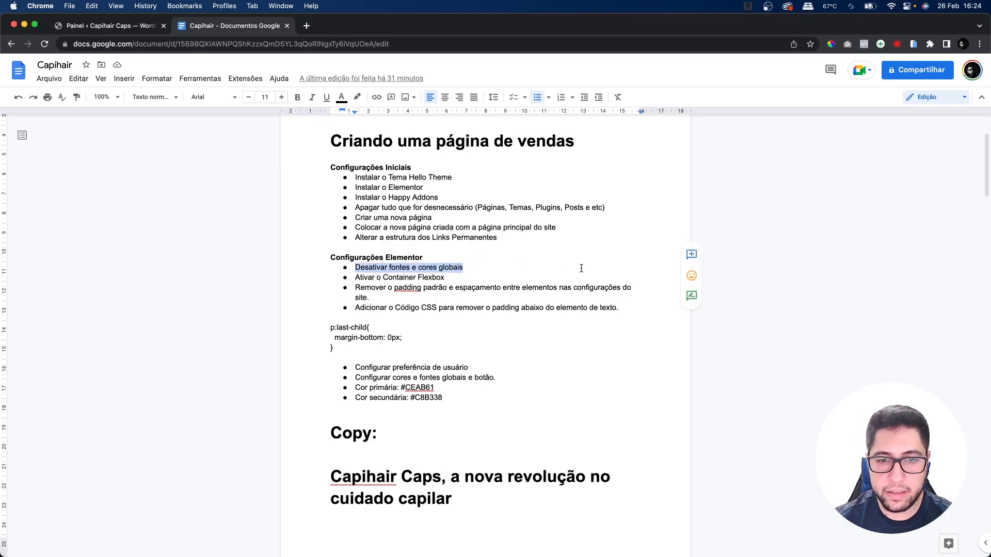
- Return to WordPress, disable Elementor's default colors and default fonts in its general settings, and save the changes
{"action": "left_click", "coordinate": [106, 25]}
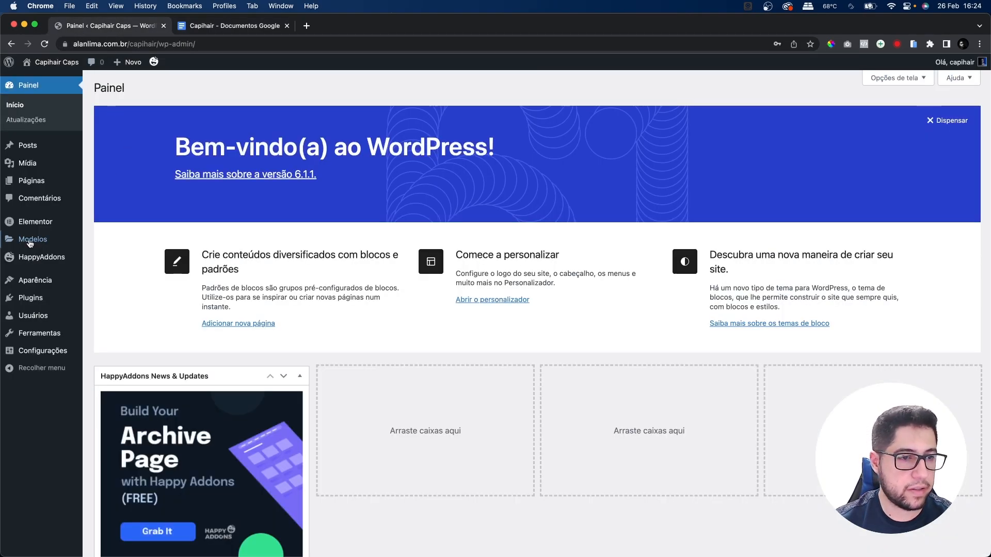
{"action": "mouse_move", "coordinate": [31, 222]}
{"action": "left_click", "coordinate": [121, 223]}
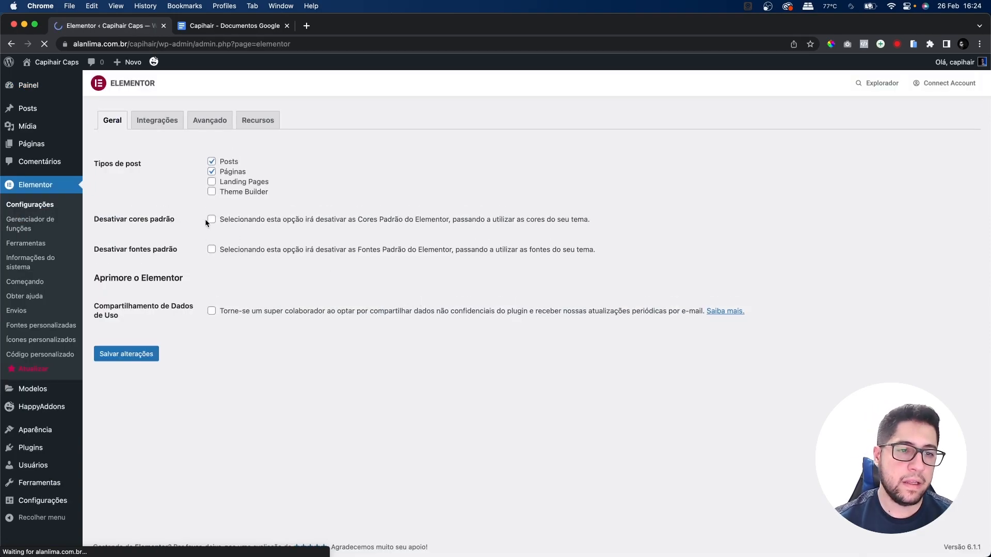
{"action": "left_click", "coordinate": [212, 219]}
{"action": "left_click", "coordinate": [212, 249]}
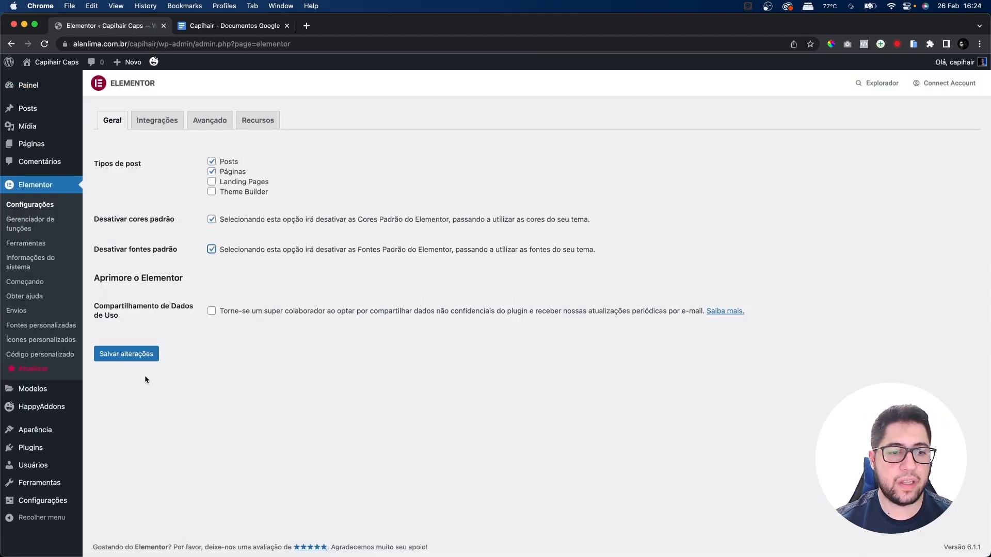
{"action": "left_click", "coordinate": [132, 356]}
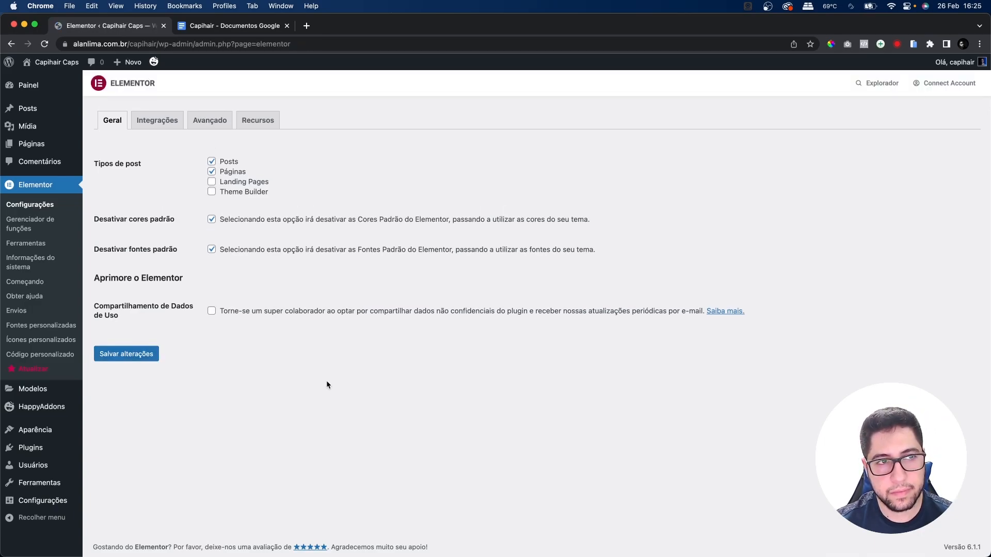
- Set the Flexbox Container experiment to Ativo in Elementor's Recursos settings and save the changes
{"action": "left_click", "coordinate": [266, 125]}
{"action": "scroll", "coordinate": [393, 213], "scroll_direction": "down", "scroll_amount": 3}
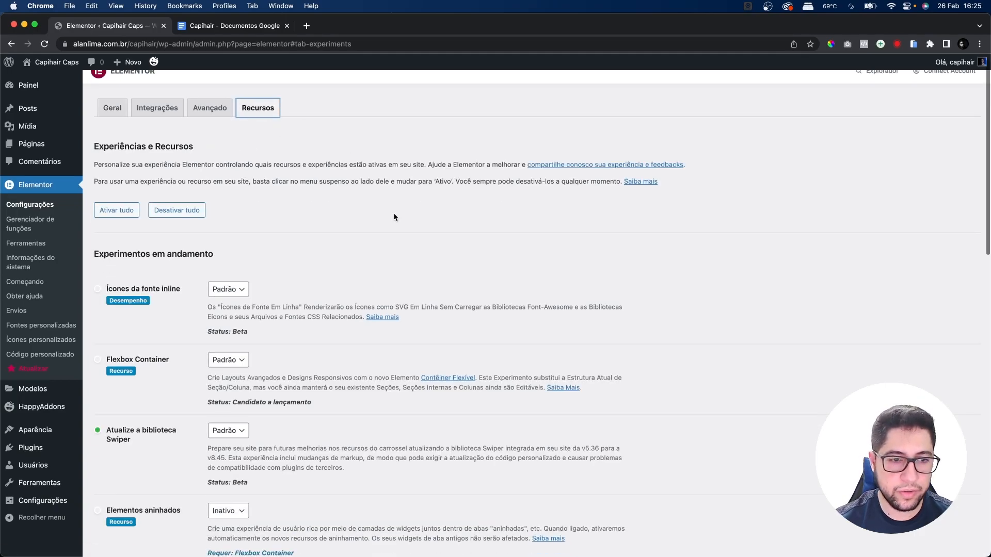
{"action": "left_click", "coordinate": [231, 294]}
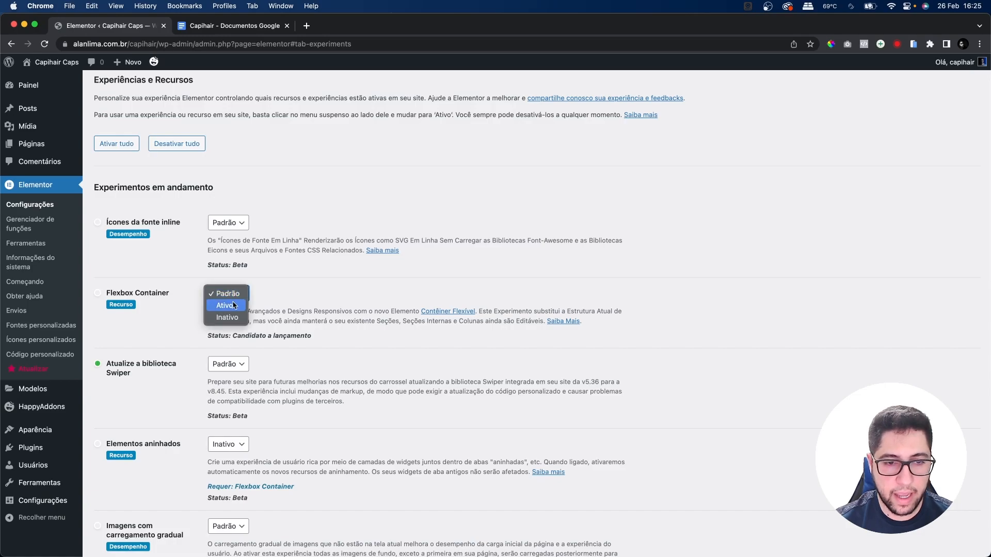
{"action": "left_click", "coordinate": [233, 306]}
{"action": "scroll", "coordinate": [313, 382], "scroll_direction": "down", "scroll_amount": 15}
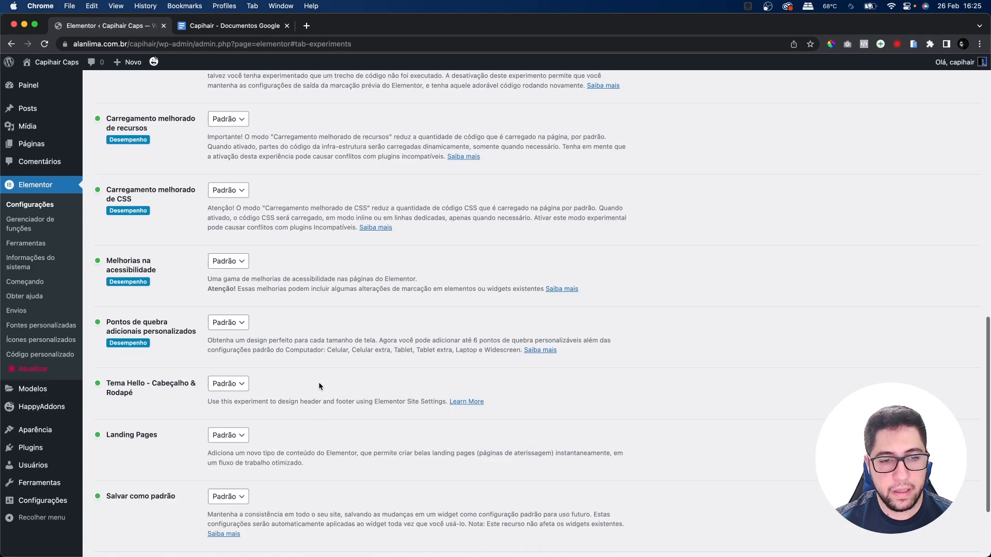
{"action": "left_click", "coordinate": [148, 502]}
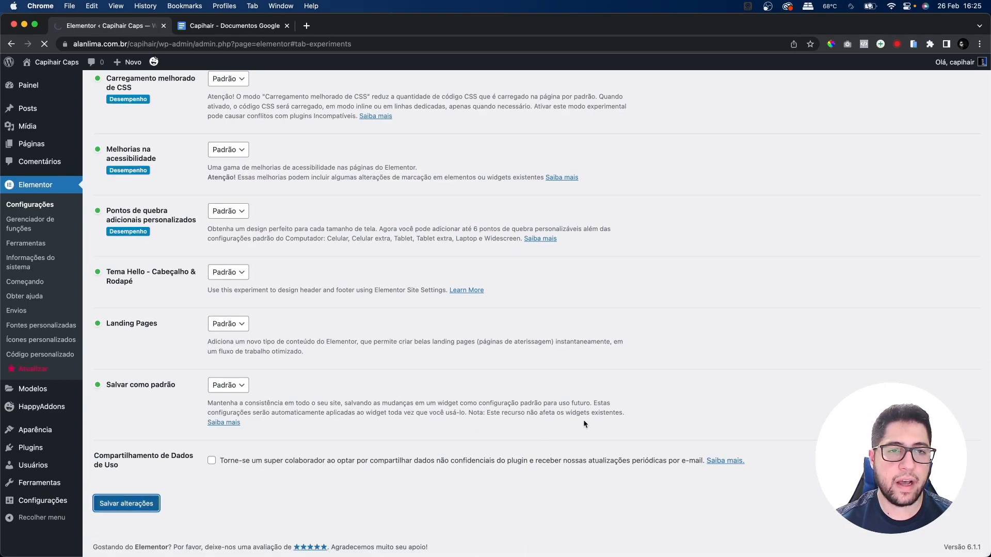
- Review the remaining Elementor items in the Google Docs checklist, then open the Capihair page from WordPress in the Elementor editor
{"action": "left_click", "coordinate": [246, 28]}
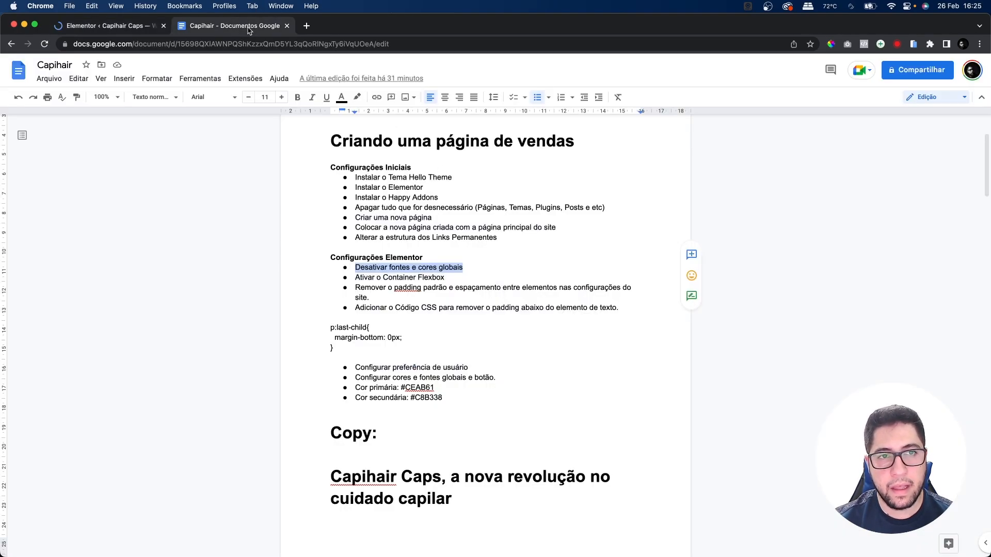
{"action": "left_click_drag", "start_coordinate": [354, 287], "coordinate": [504, 408]}
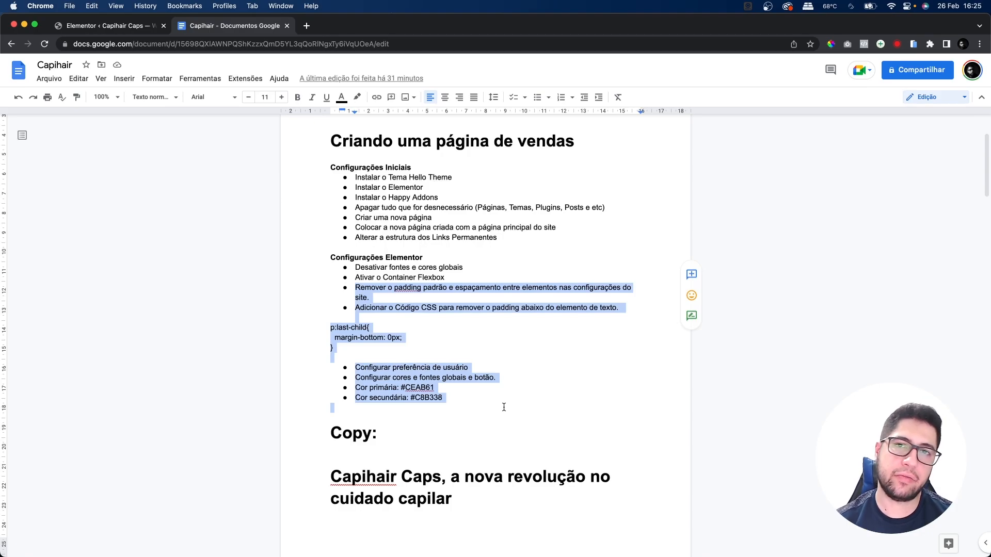
{"action": "left_click", "coordinate": [539, 379]}
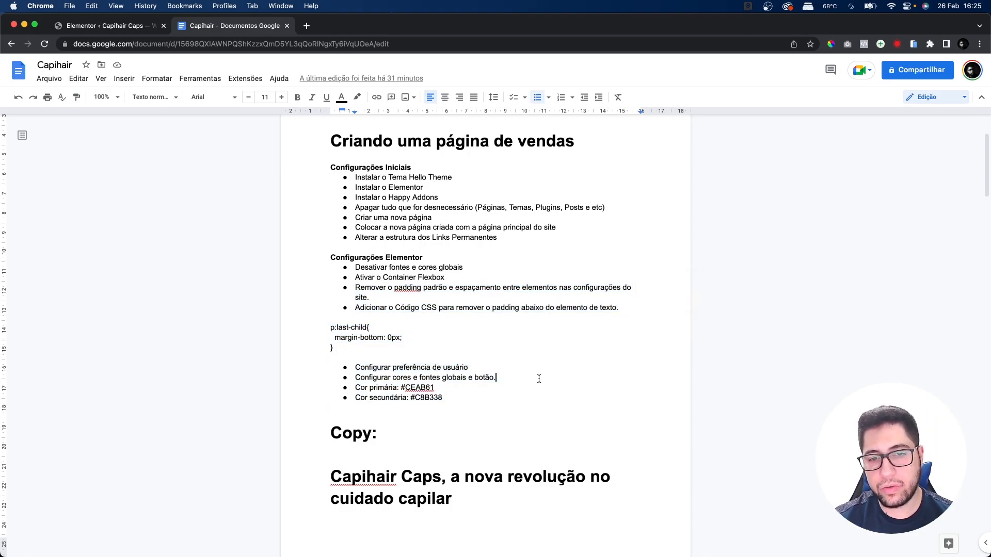
{"action": "left_click", "coordinate": [109, 26]}
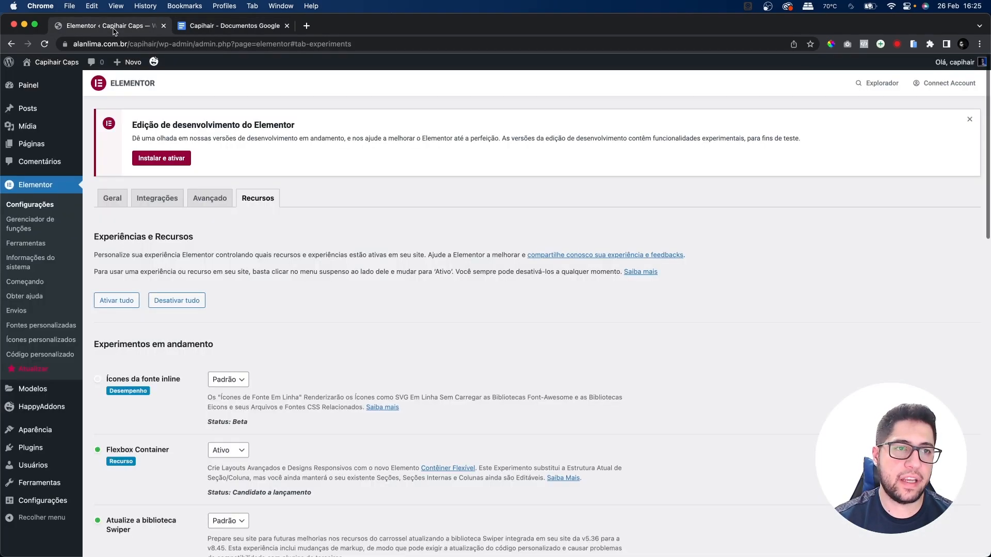
{"action": "left_click", "coordinate": [31, 143]}
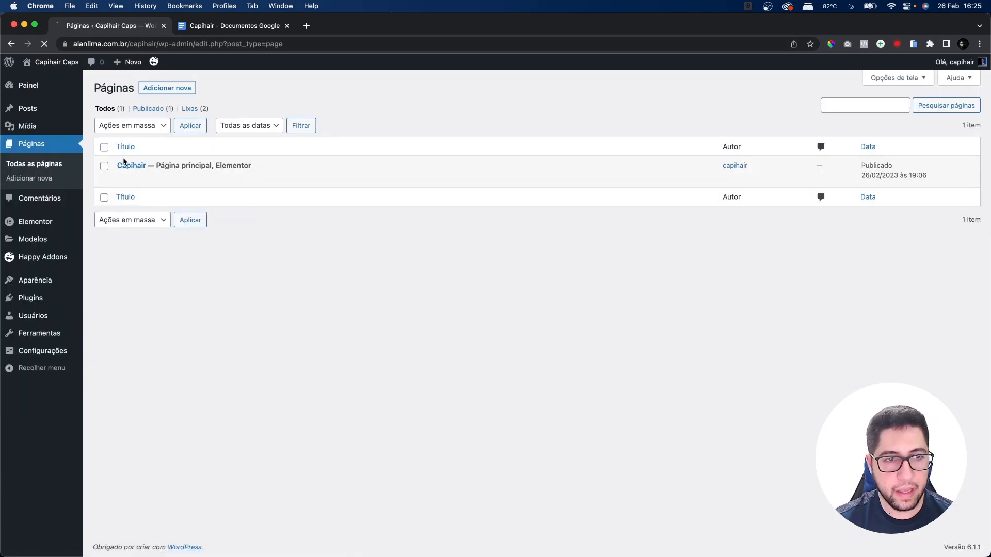
{"action": "left_click", "coordinate": [126, 166]}
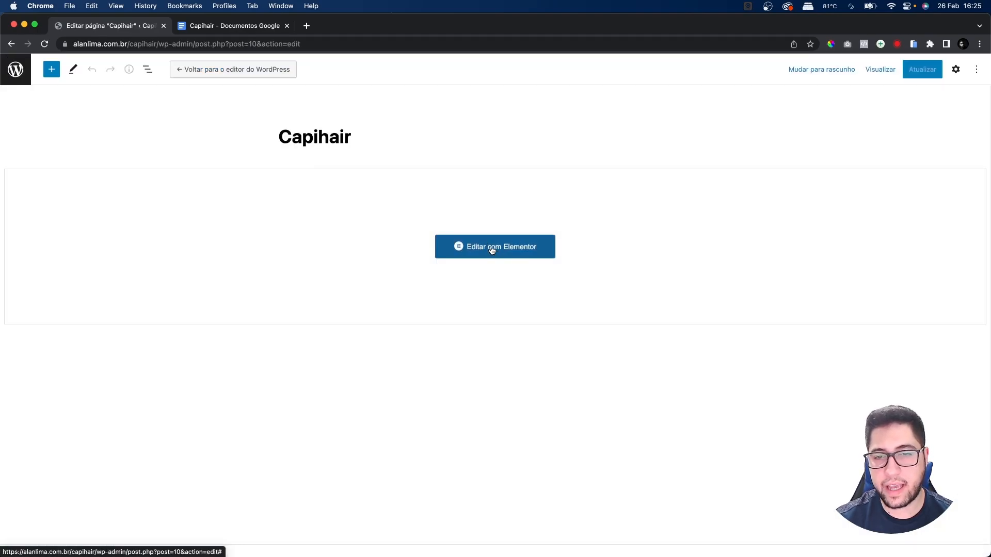
{"action": "left_click", "coordinate": [522, 251]}
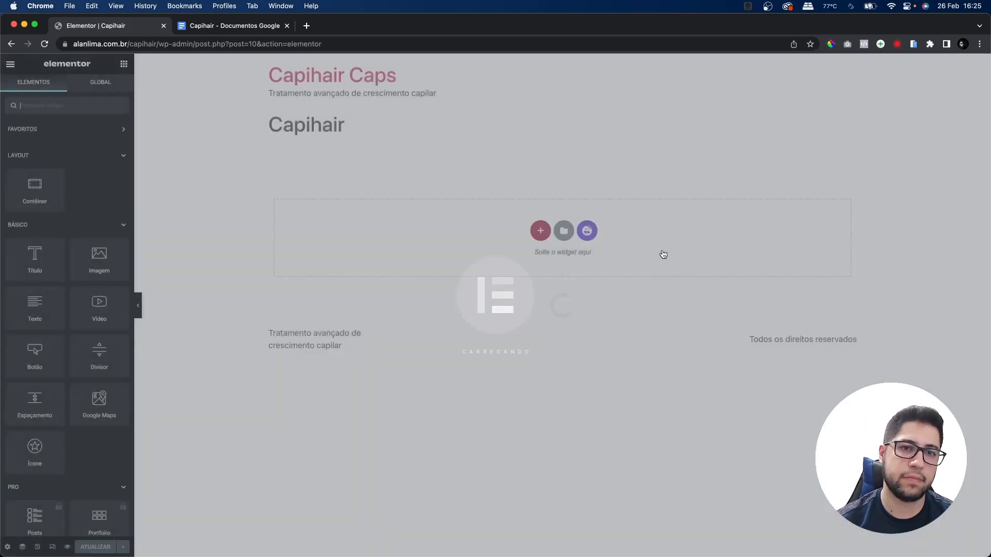
- Check the padding and spacing item in the Google Docs checklist, then open the layout section of Elementor's site settings
{"action": "left_click", "coordinate": [247, 27]}
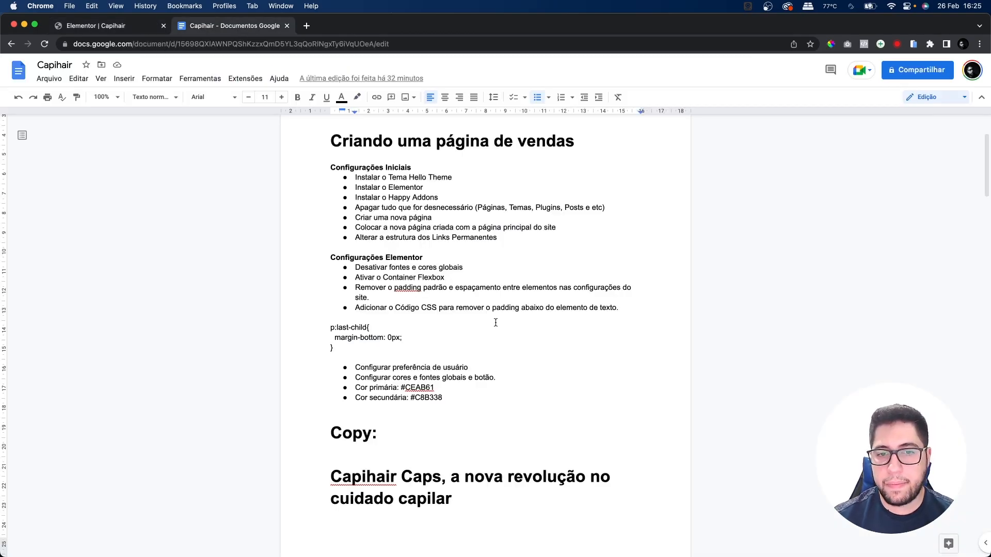
{"action": "left_click", "coordinate": [364, 288]}
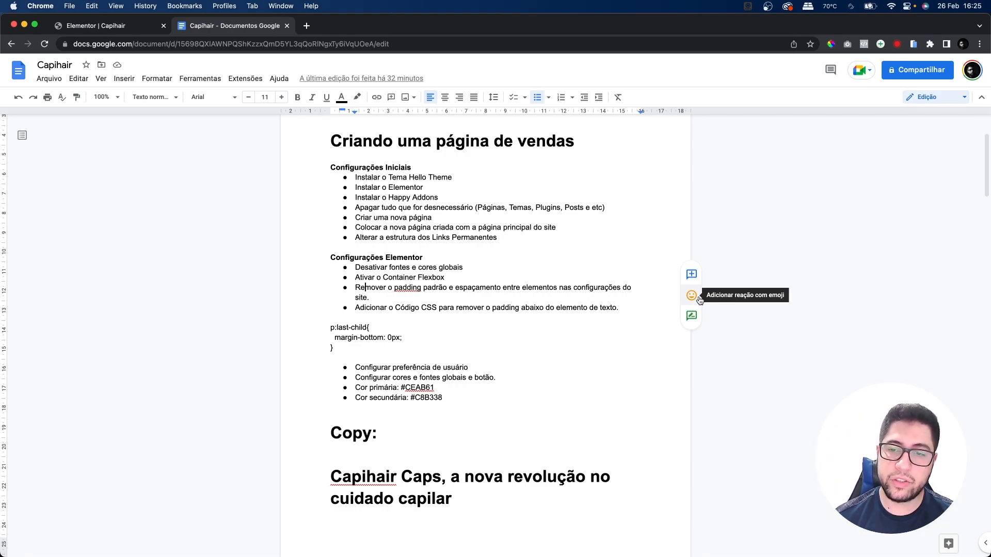
{"action": "left_click", "coordinate": [96, 25]}
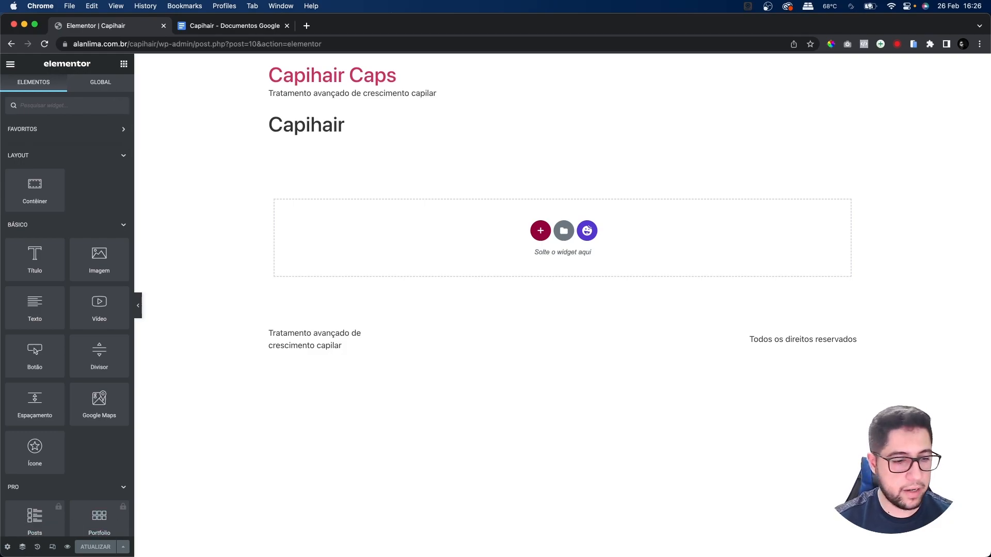
{"action": "left_click", "coordinate": [10, 64]}
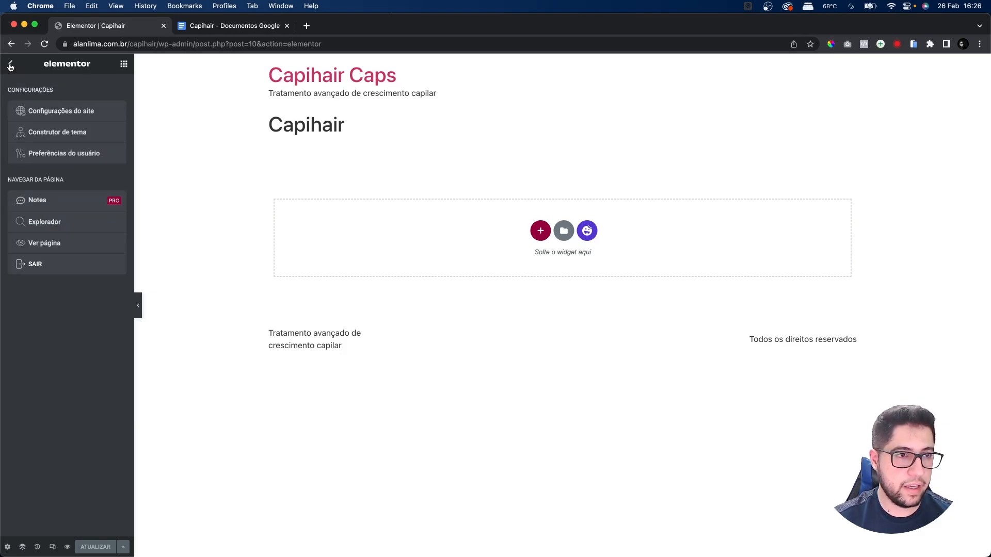
{"action": "left_click", "coordinate": [92, 114]}
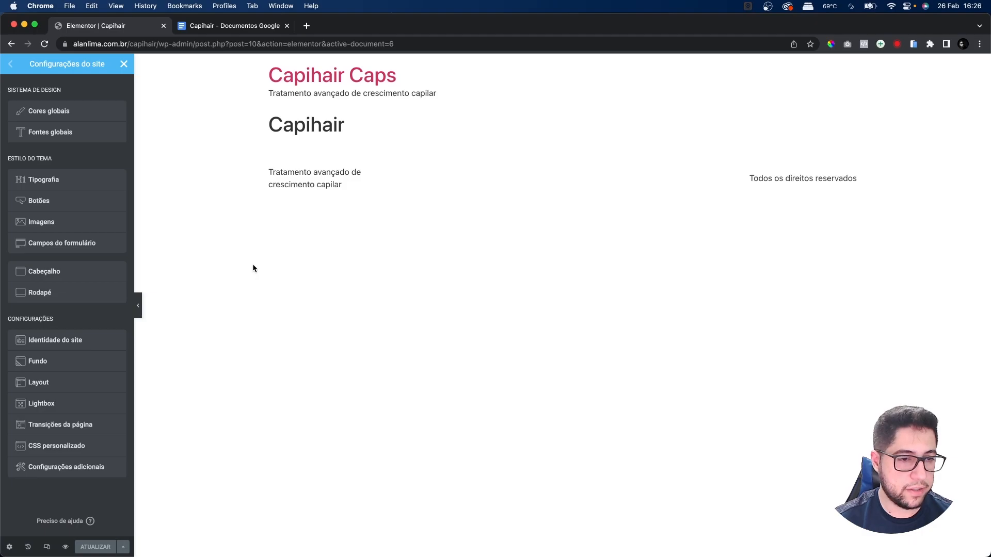
{"action": "left_click", "coordinate": [84, 388]}
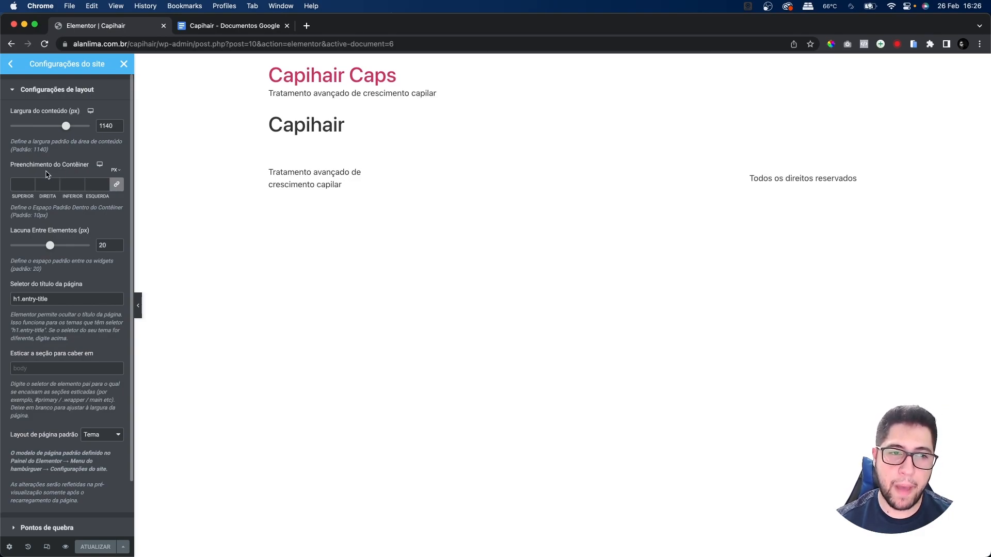
- Set the default container padding to 0 px on all four sides and update the site settings
{"action": "left_click", "coordinate": [20, 186]}
{"action": "type", "text": "0"}
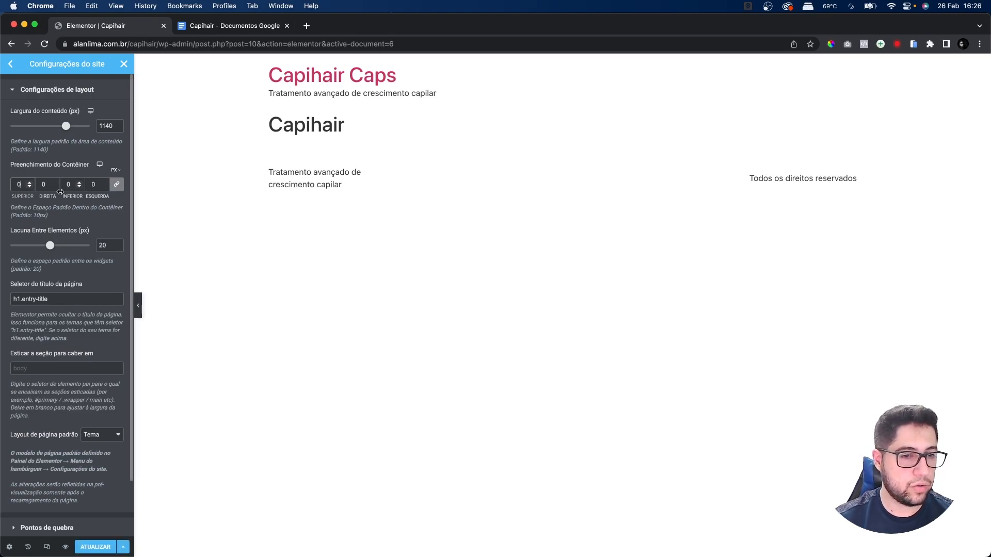
{"action": "scroll", "coordinate": [97, 284], "scroll_direction": "down", "scroll_amount": 3}
{"action": "left_click", "coordinate": [95, 546]}
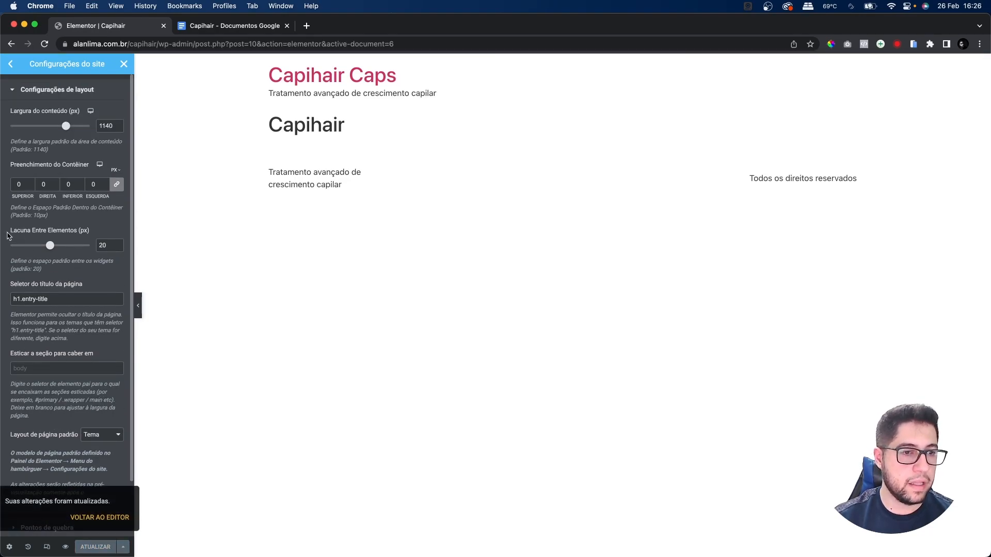
- Set the default gap between elements to 0 px, save the site settings and close them
{"action": "left_click_drag", "start_coordinate": [106, 245], "coordinate": [91, 248]}
{"action": "type", "text": "0"}
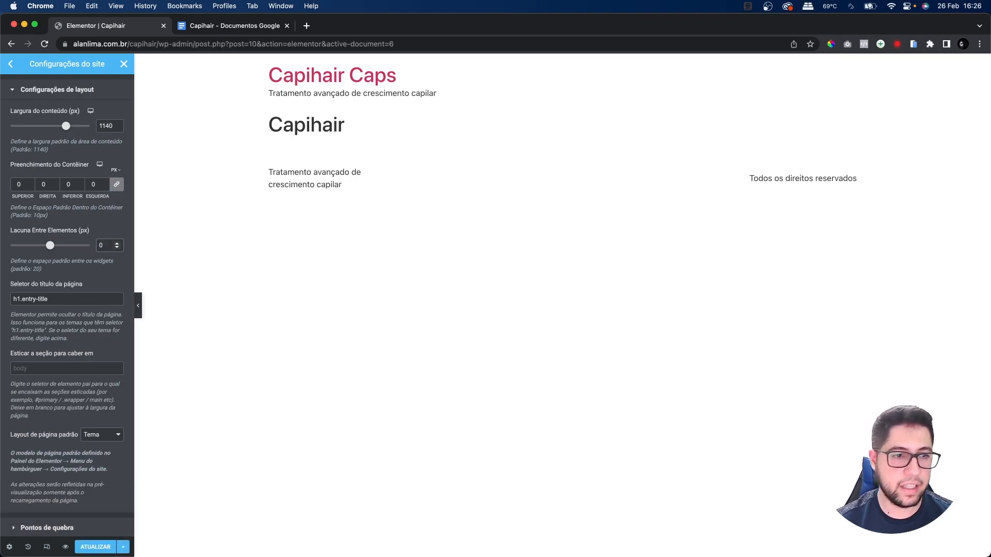
{"action": "key", "text": "super+s"}
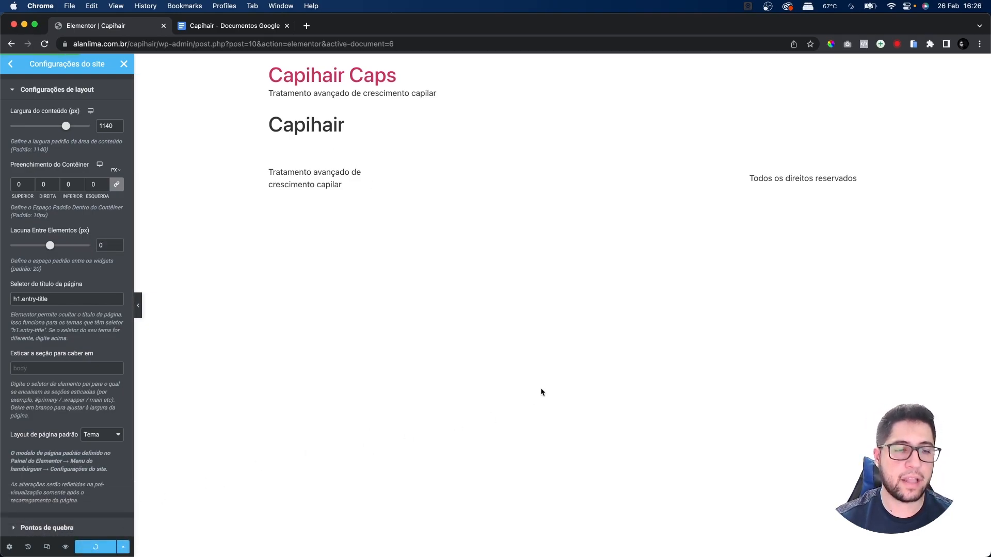
{"action": "left_click", "coordinate": [124, 64]}
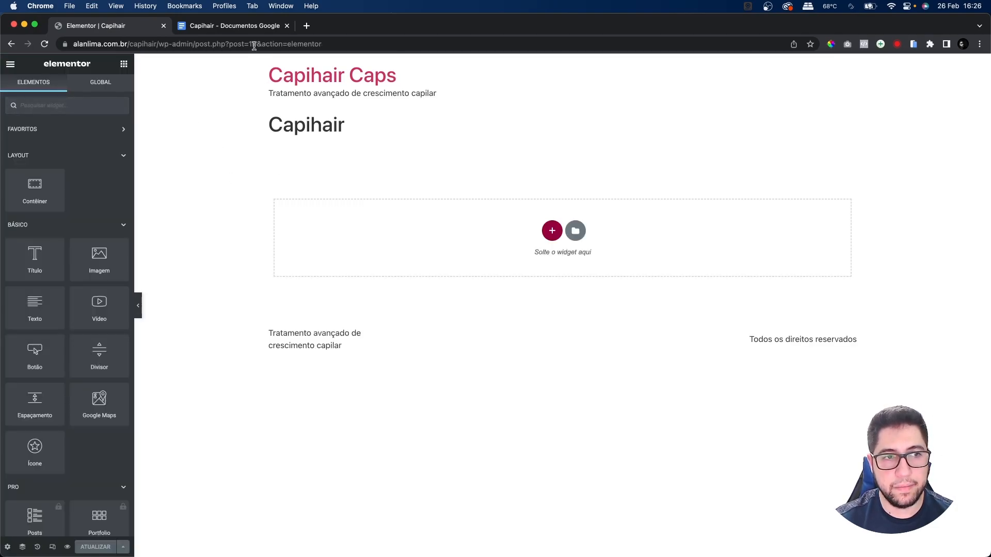
- Check the CSS code item in the Google Docs checklist, then add a Texto widget to the Capihair page in Elementor
{"action": "left_click", "coordinate": [256, 25]}
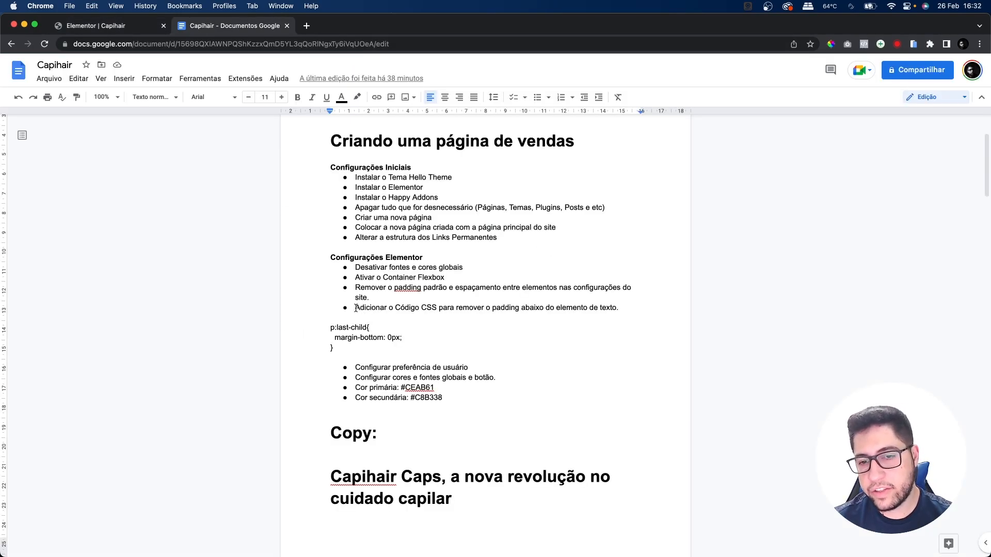
{"action": "left_click_drag", "start_coordinate": [355, 308], "coordinate": [569, 329]}
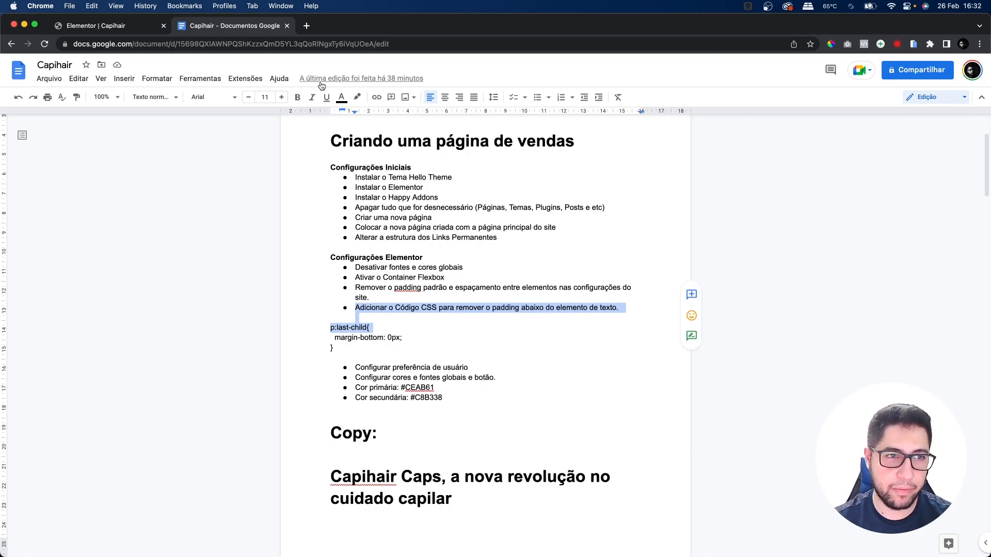
{"action": "left_click", "coordinate": [120, 26]}
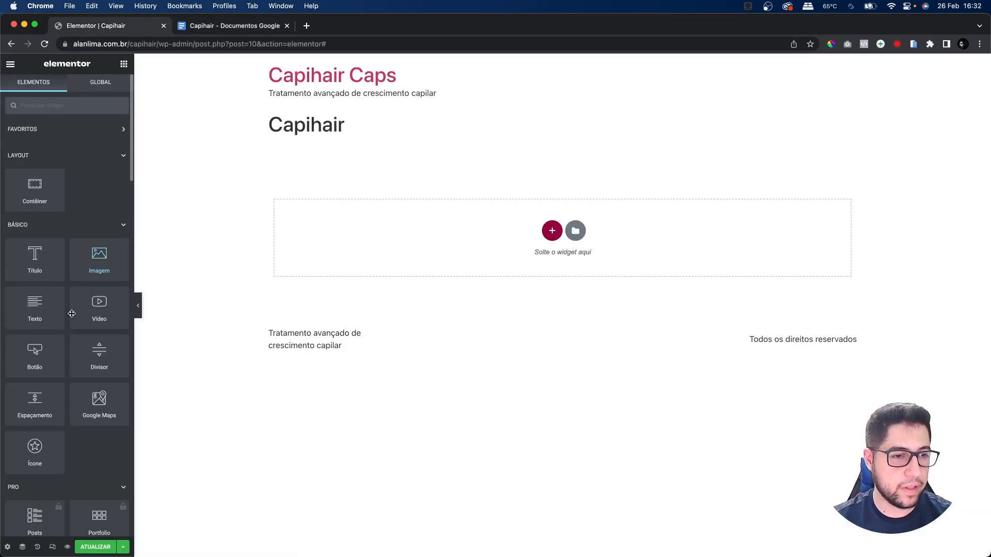
{"action": "left_click_drag", "start_coordinate": [31, 309], "coordinate": [485, 247]}
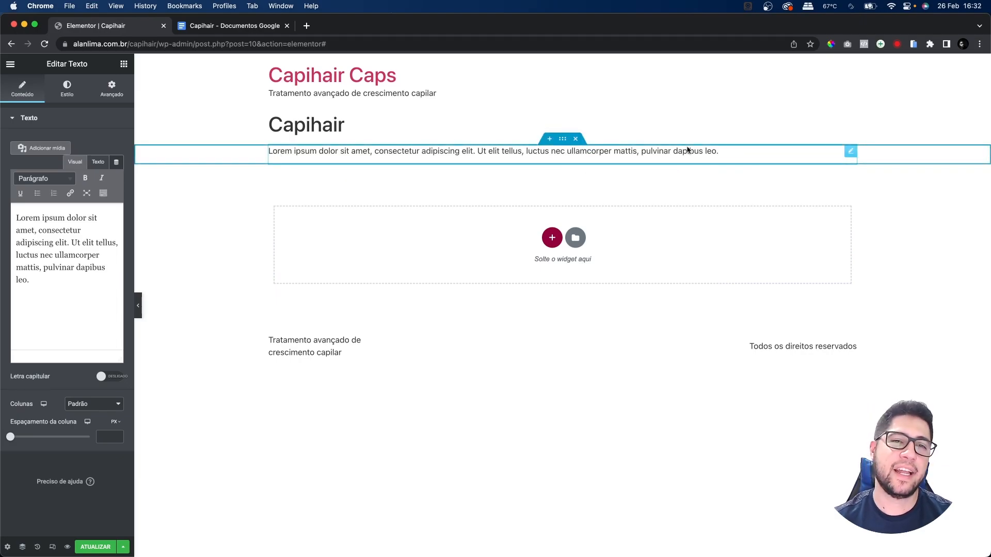
- Copy the p:last-child CSS rule from the Google Docs checklist, then open the Capihair page's custom CSS settings in Elementor
{"action": "left_click", "coordinate": [234, 25]}
{"action": "left_click_drag", "start_coordinate": [341, 350], "coordinate": [328, 328]}
{"action": "key", "text": "super+c"}
{"action": "left_click", "coordinate": [124, 26]}
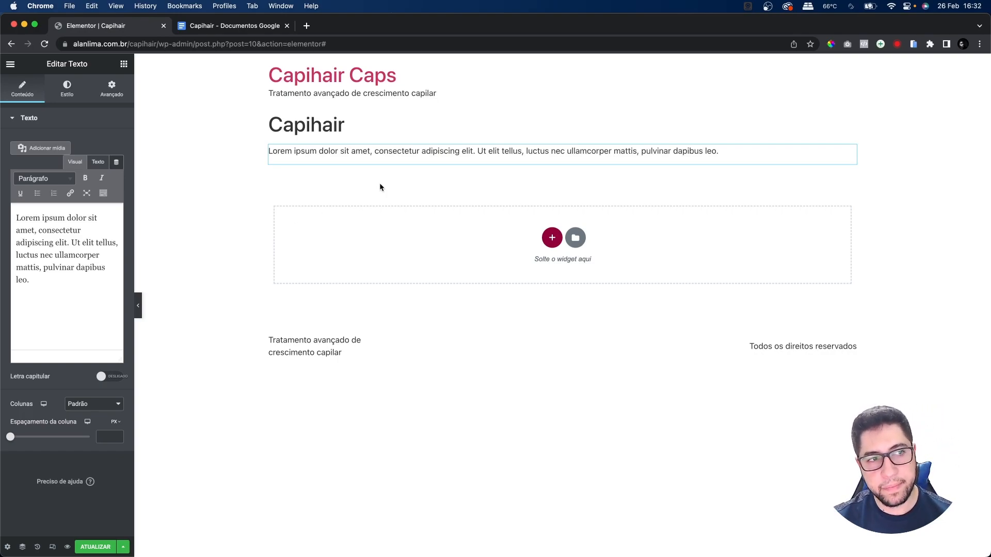
{"action": "left_click", "coordinate": [7, 547]}
{"action": "left_click", "coordinate": [109, 88]}
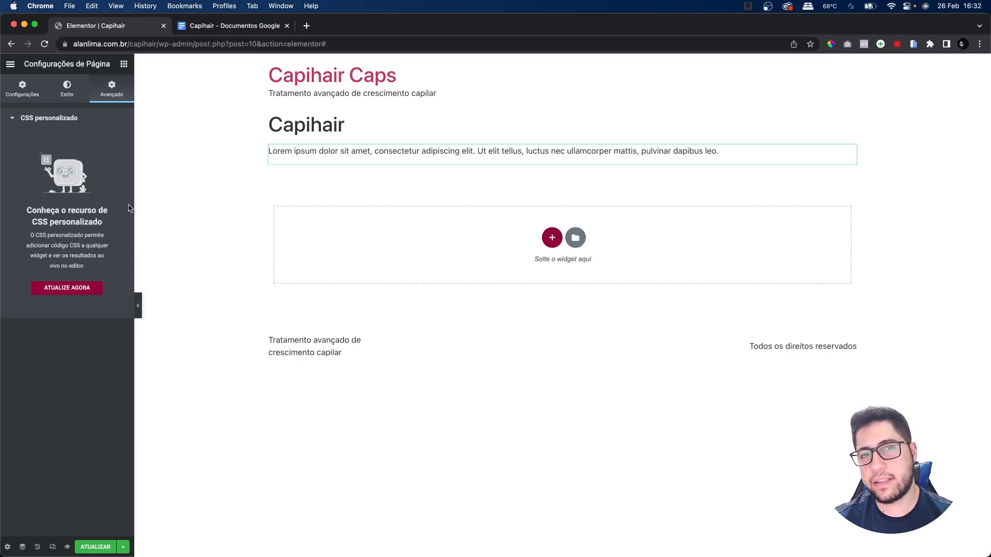
- Set Elementor's exit destination to Painel WP and leave the editor for the WordPress dashboard
{"action": "left_click", "coordinate": [10, 63]}
{"action": "left_click", "coordinate": [51, 274]}
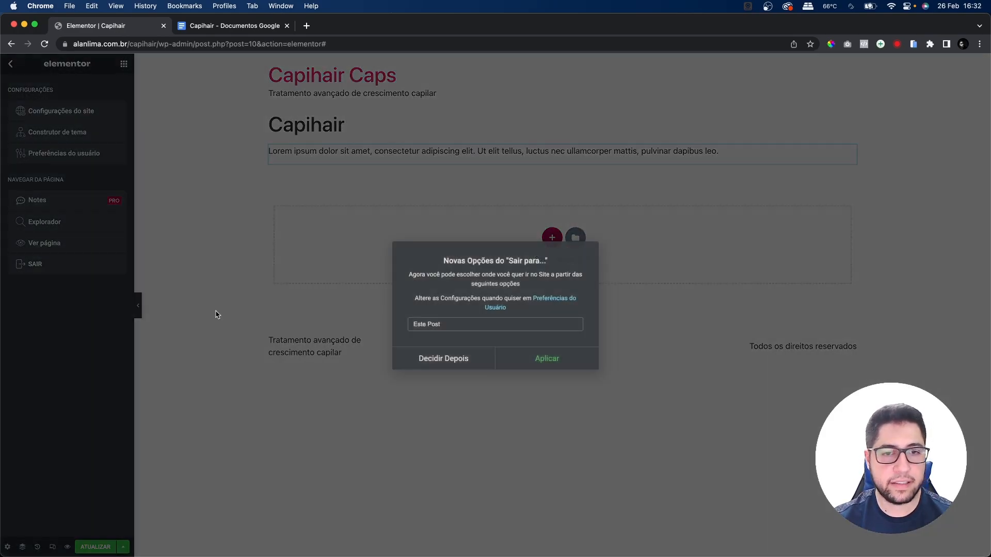
{"action": "left_click", "coordinate": [456, 328]}
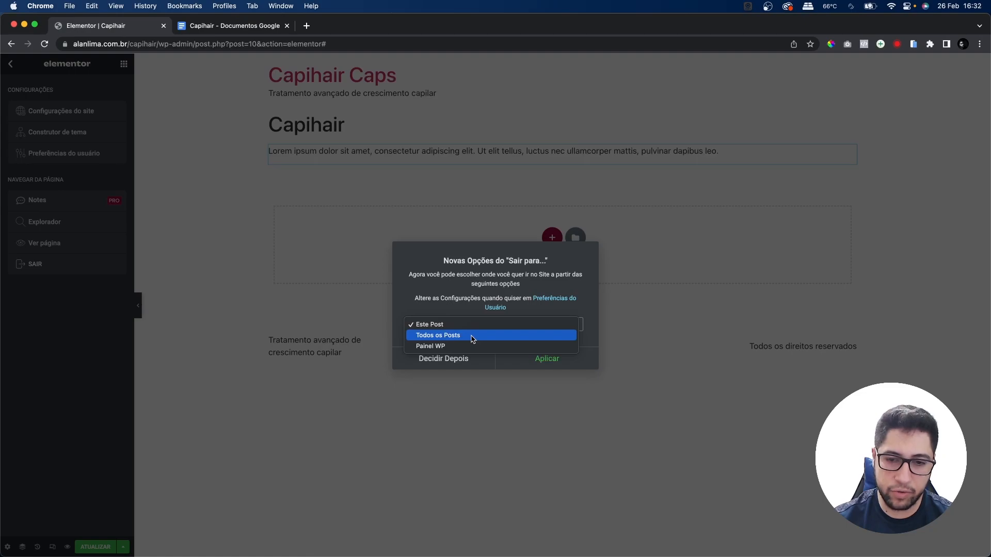
{"action": "left_click", "coordinate": [474, 347]}
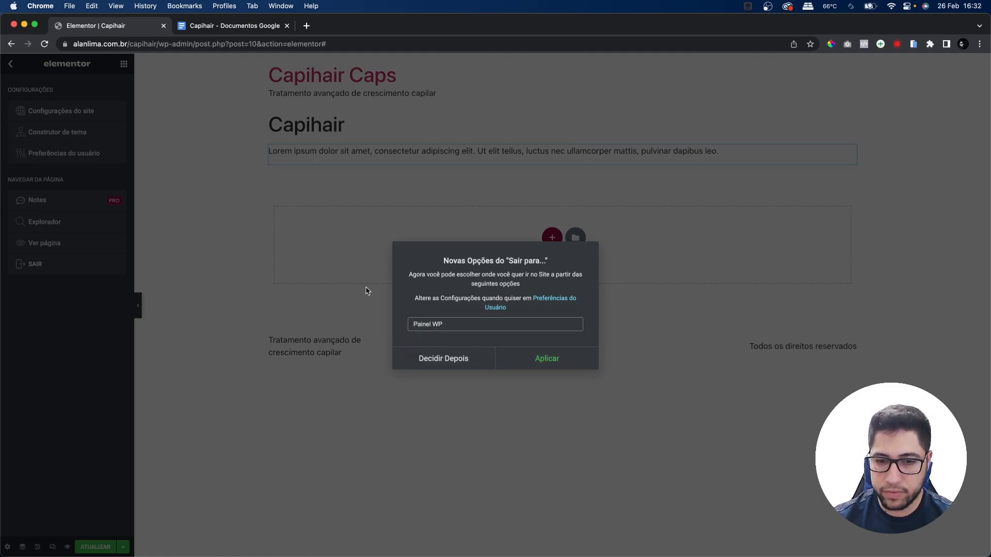
{"action": "left_click", "coordinate": [578, 367]}
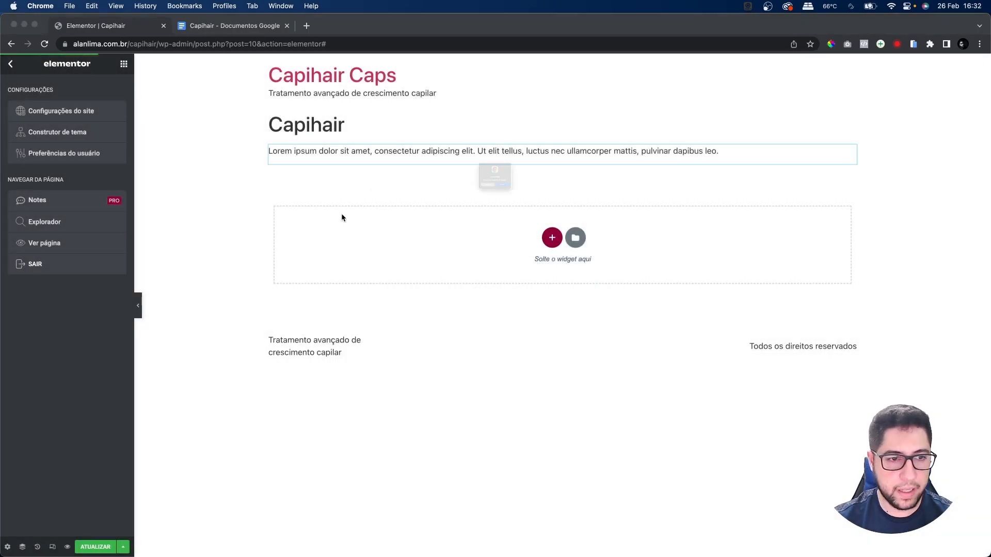
{"action": "left_click", "coordinate": [499, 214]}
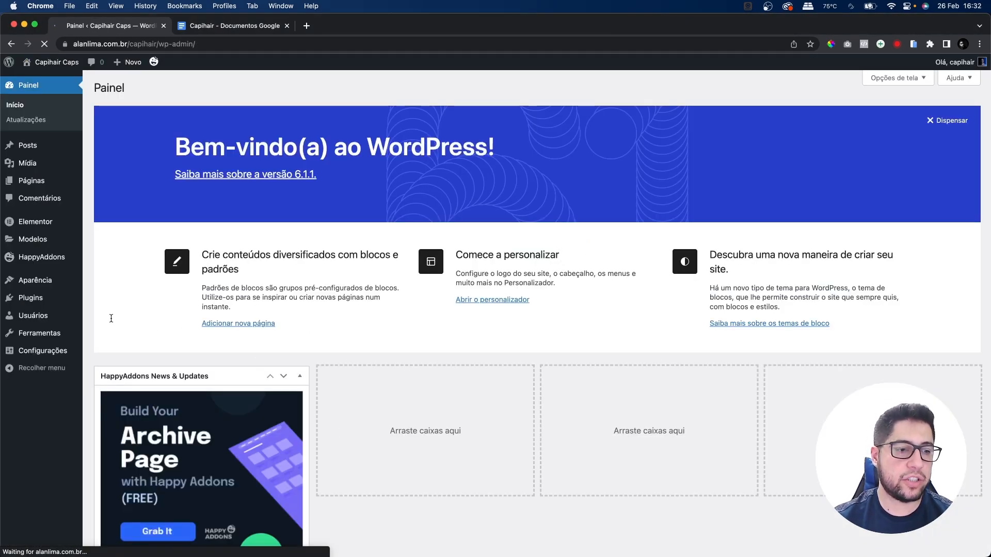
- Add the rule p:last-child{ margin-bottom: 0px; } from the Google Docs checklist to the theme's additional CSS and publish it
{"action": "mouse_move", "coordinate": [50, 284]}
{"action": "left_click", "coordinate": [111, 296]}
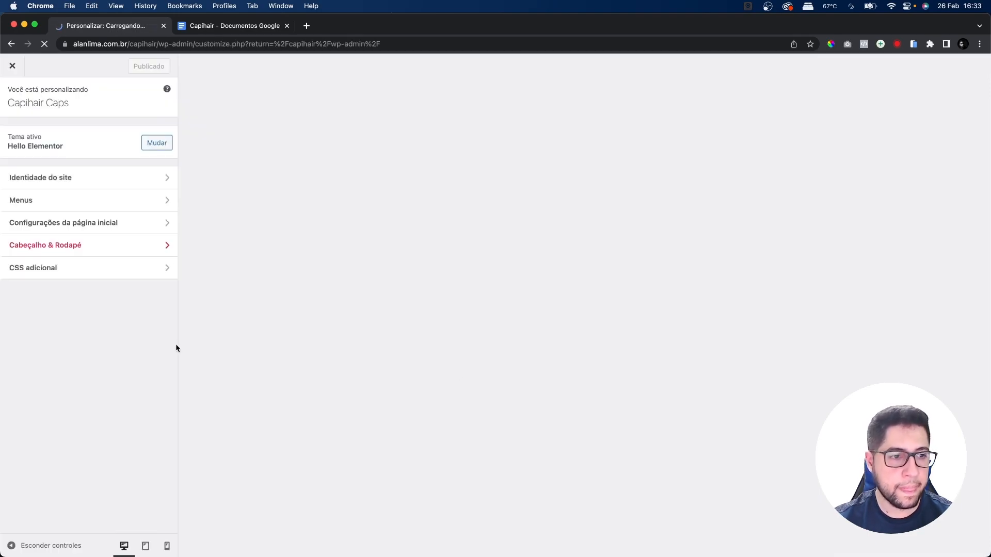
{"action": "left_click", "coordinate": [50, 267]}
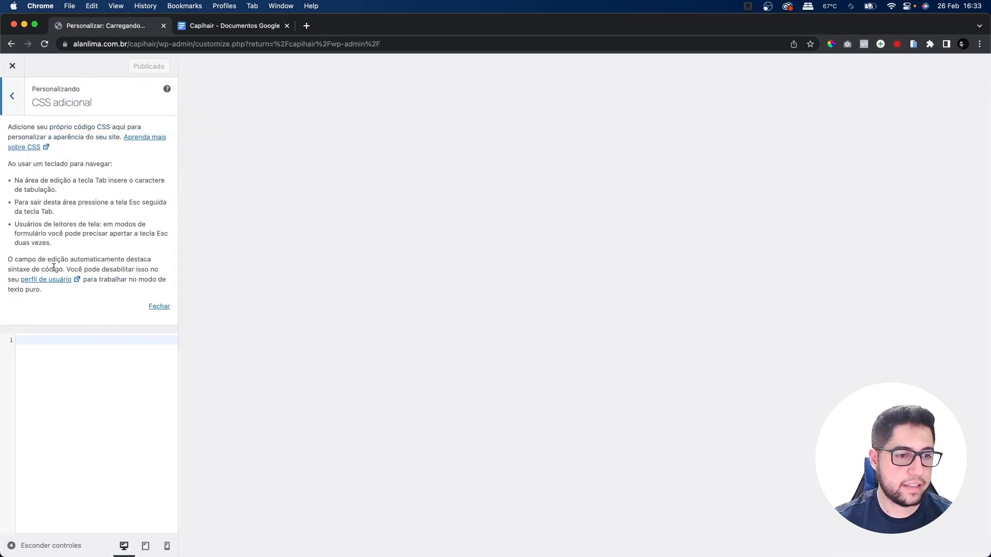
{"action": "left_click", "coordinate": [215, 31]}
{"action": "key", "text": "super+c"}
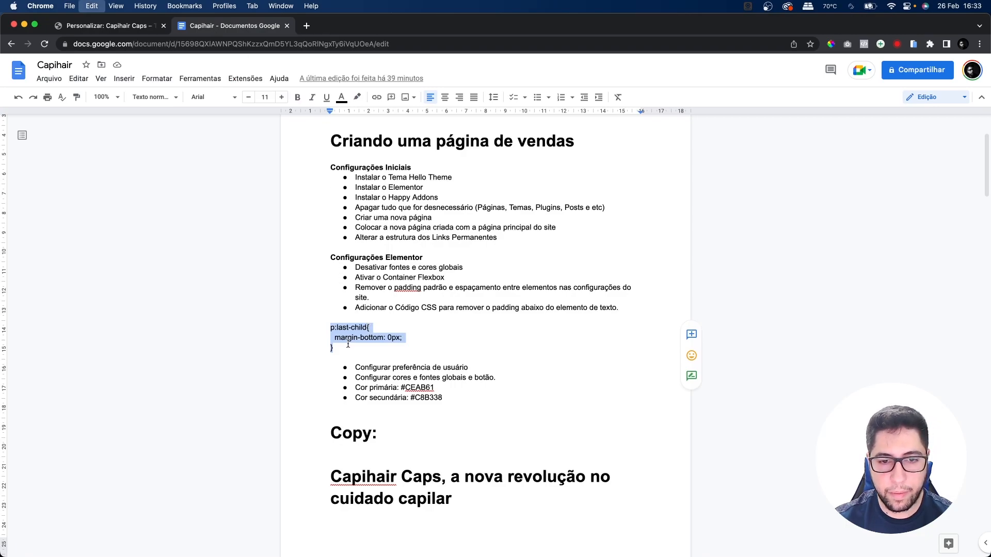
{"action": "left_click", "coordinate": [102, 25]}
{"action": "key", "text": "super+v"}
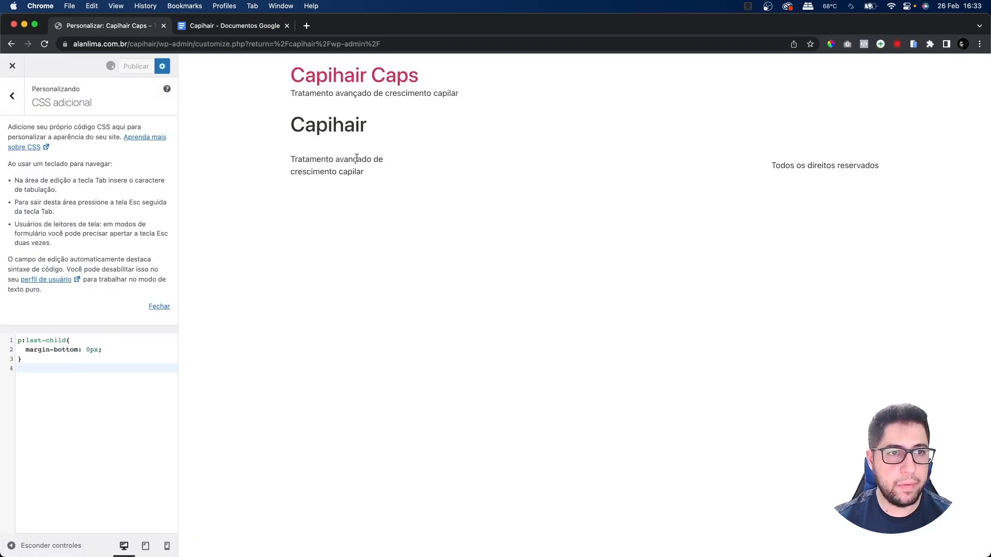
- Close the customizer and reopen the Capihair page from the pages list in Elementor
{"action": "left_click", "coordinate": [12, 66]}
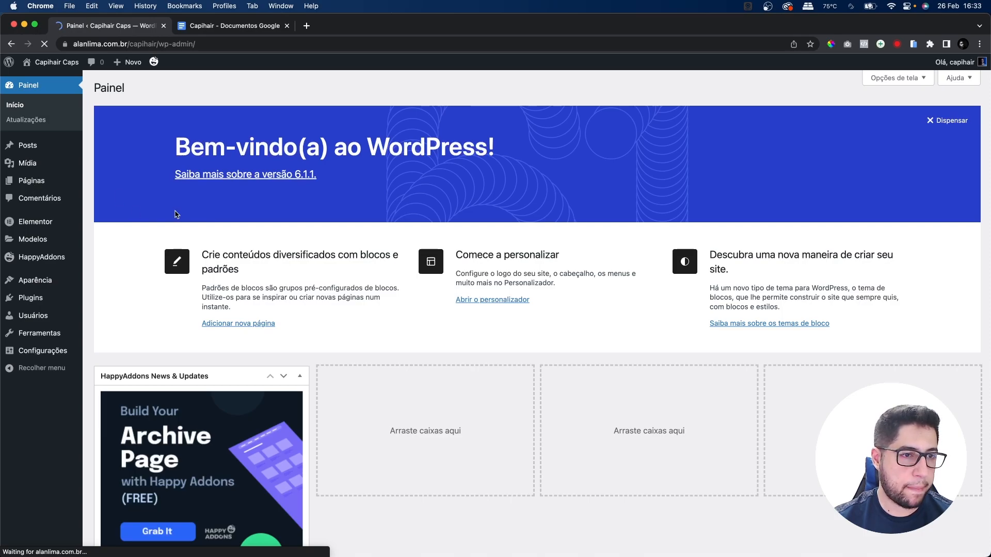
{"action": "left_click", "coordinate": [30, 183]}
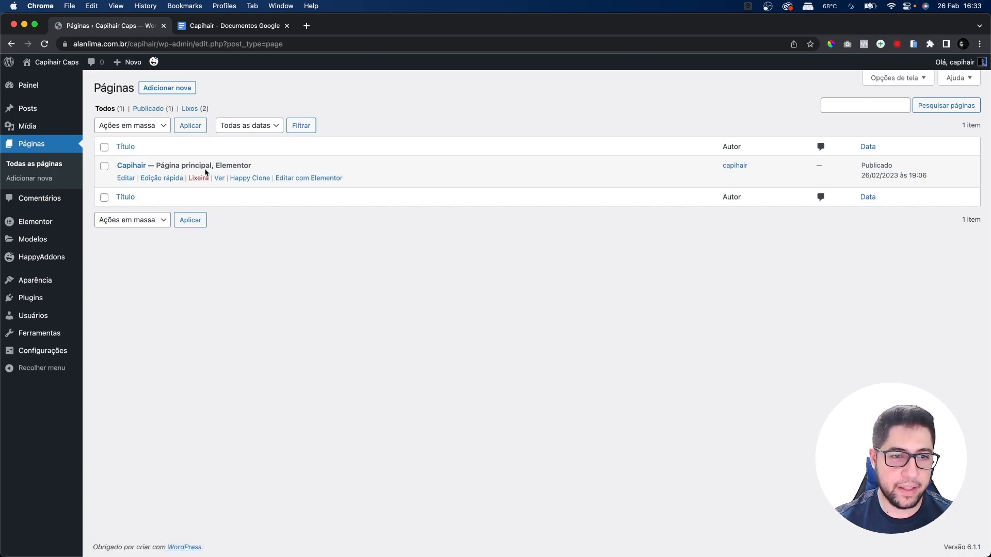
{"action": "left_click", "coordinate": [304, 178]}
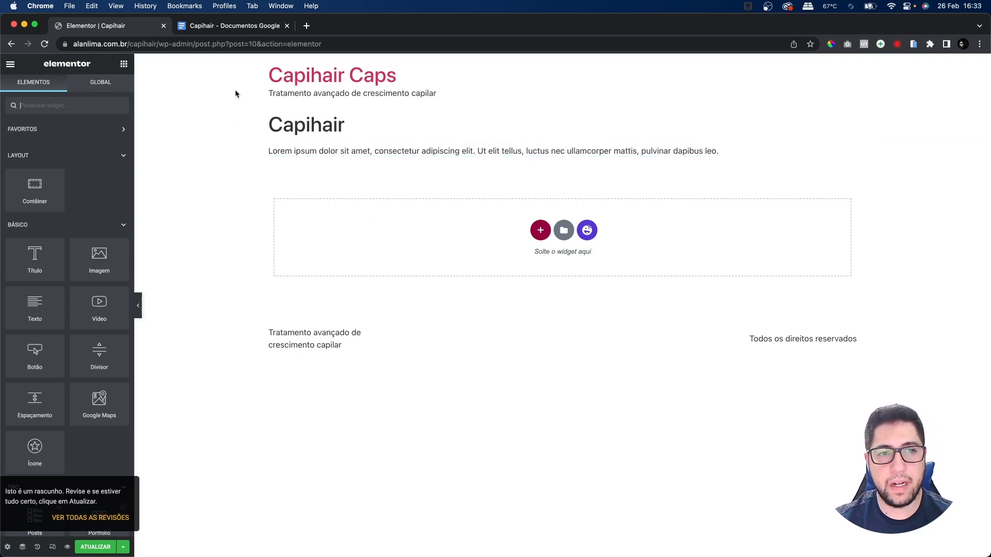
- Check the user preference item in the Google Docs checklist, then return to the Elementor editor
{"action": "left_click", "coordinate": [246, 29]}
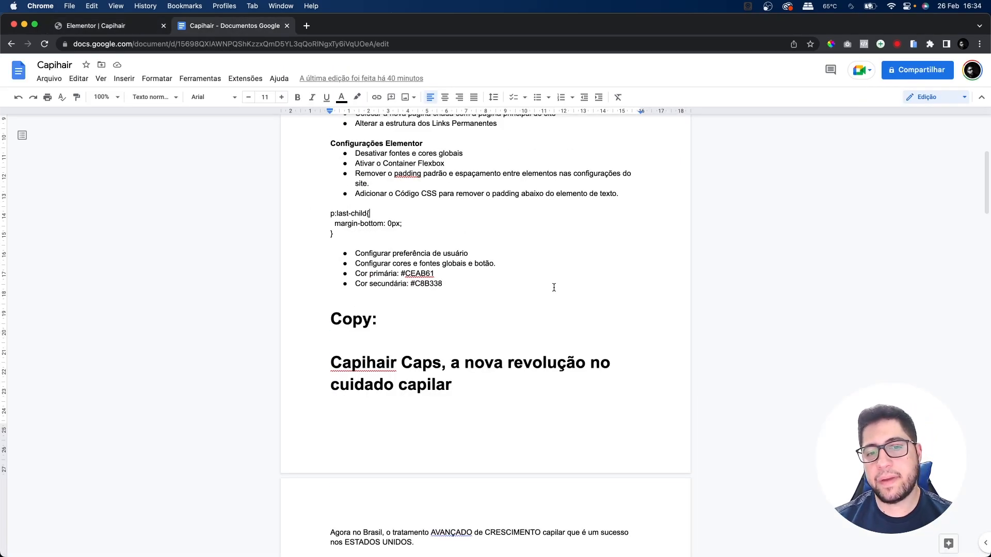
{"action": "triple_click", "coordinate": [367, 250]}
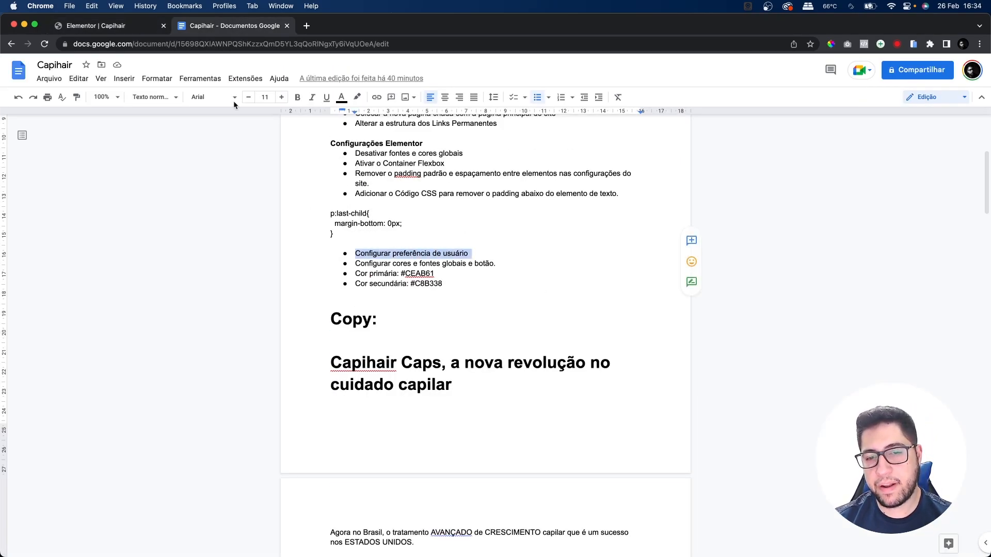
{"action": "left_click", "coordinate": [110, 32]}
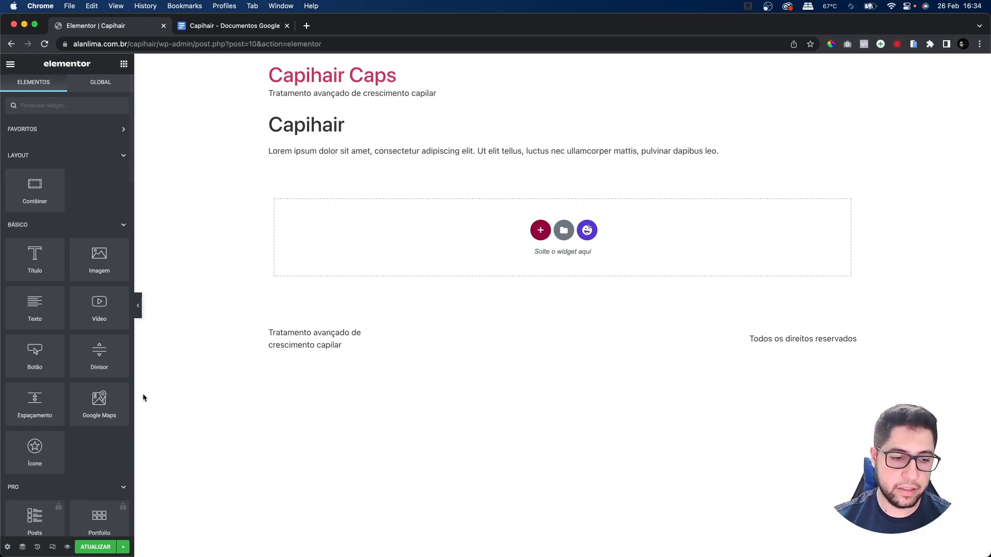
- Preview the Capihair page in the responsive tablet and mobile views, then return to the desktop view
{"action": "left_click", "coordinate": [53, 548]}
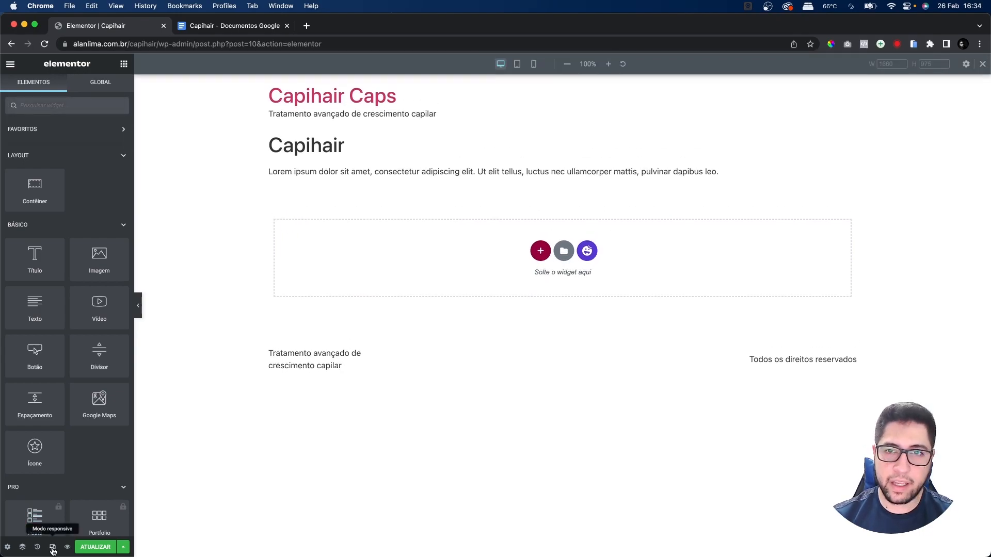
{"action": "left_click", "coordinate": [534, 64]}
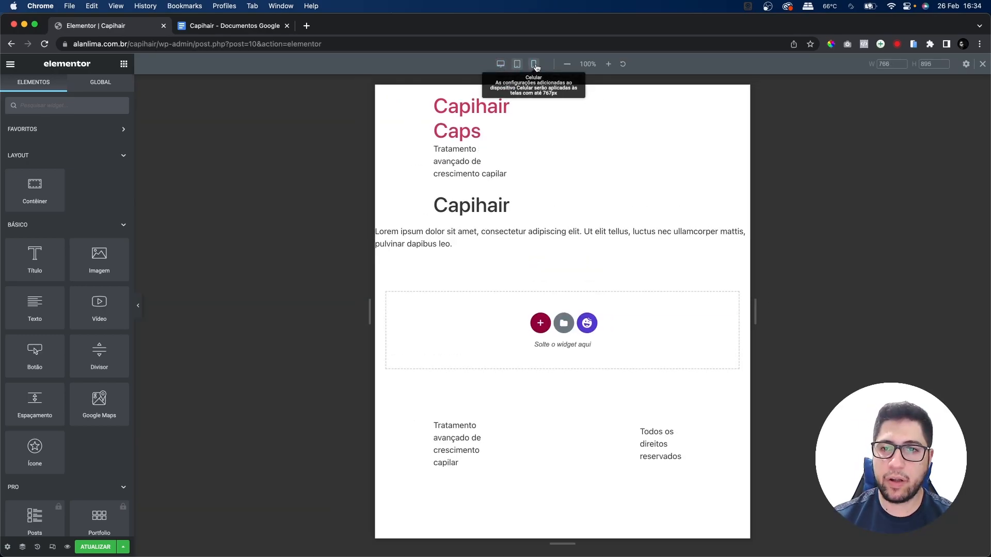
{"action": "left_click", "coordinate": [534, 67]}
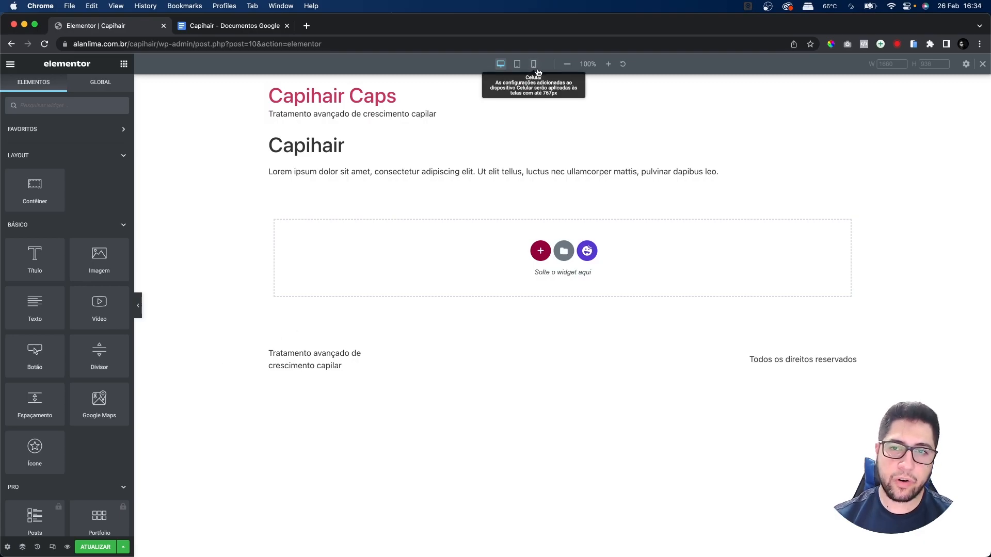
{"action": "left_click", "coordinate": [534, 64]}
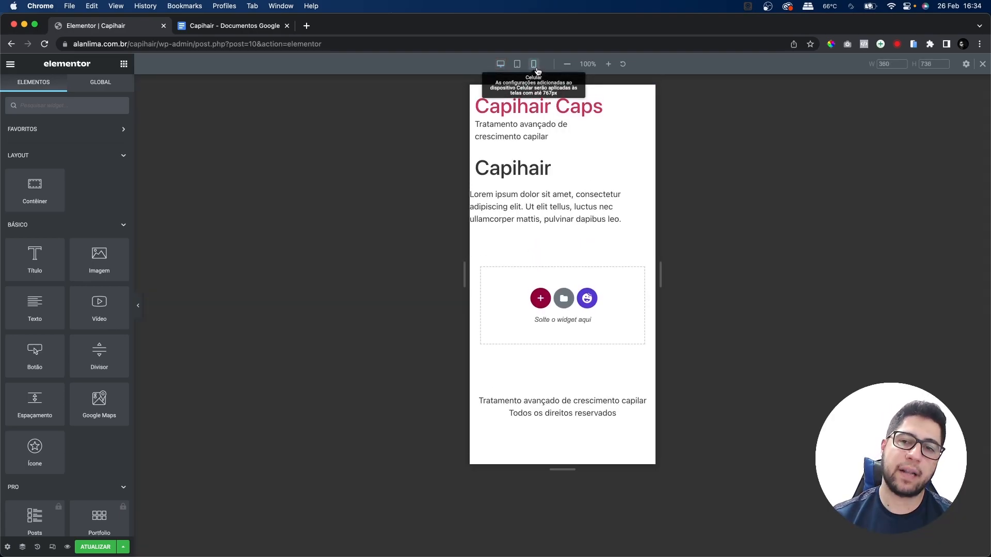
{"action": "left_click", "coordinate": [500, 64]}
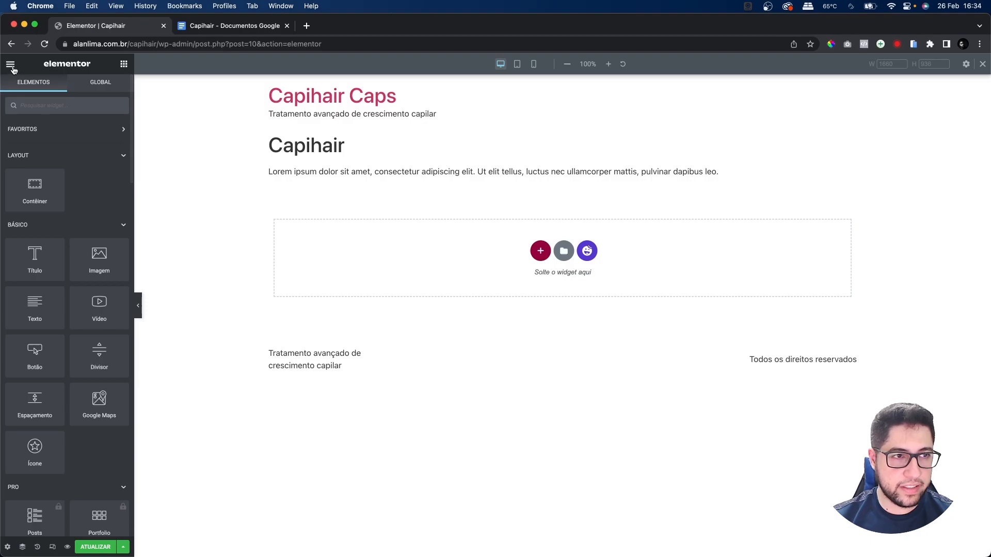
- In the user preferences, set the default preview device to Celular, set hidden elements to be concealed, and update the page
{"action": "left_click", "coordinate": [12, 66]}
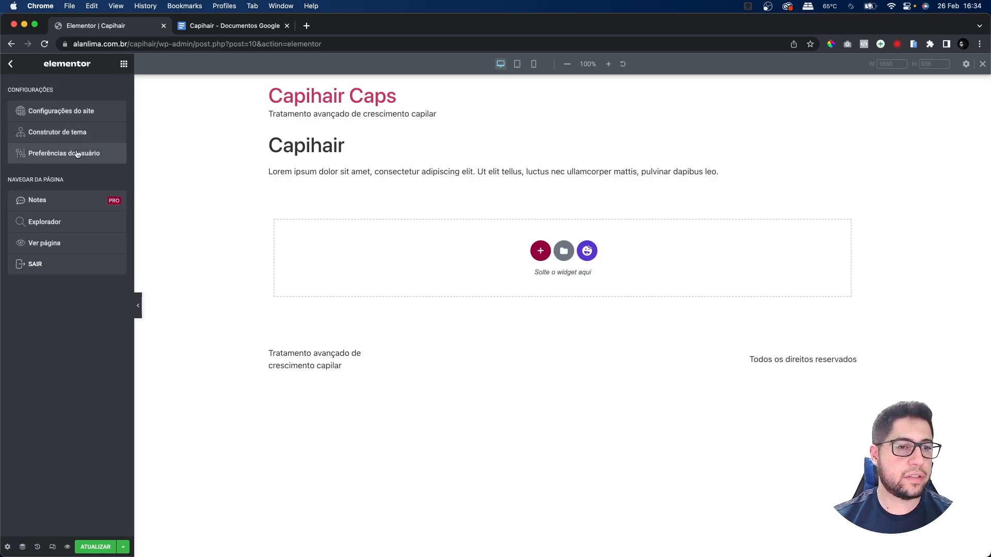
{"action": "left_click", "coordinate": [67, 157]}
{"action": "left_click", "coordinate": [11, 65]}
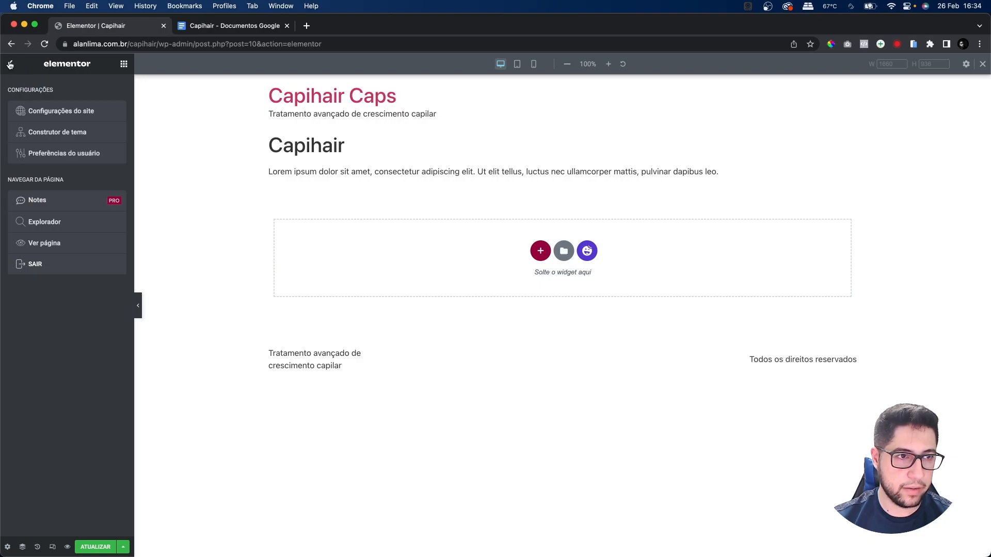
{"action": "left_click", "coordinate": [12, 64]}
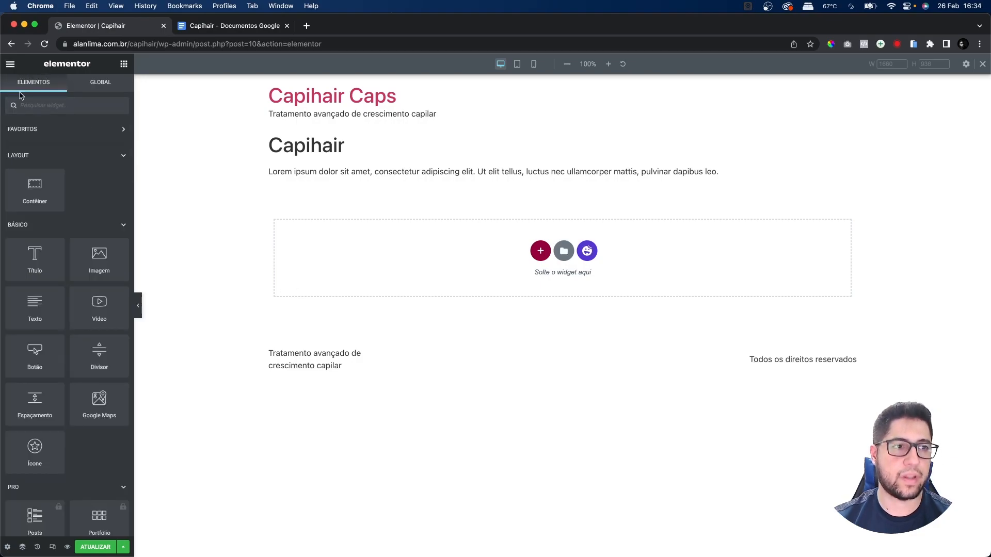
{"action": "left_click", "coordinate": [11, 64]}
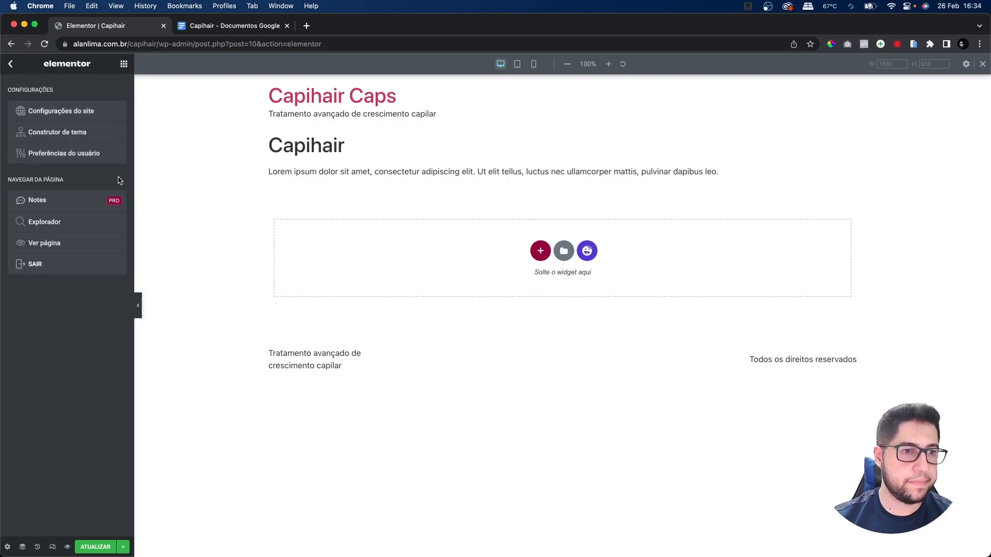
{"action": "left_click", "coordinate": [85, 161]}
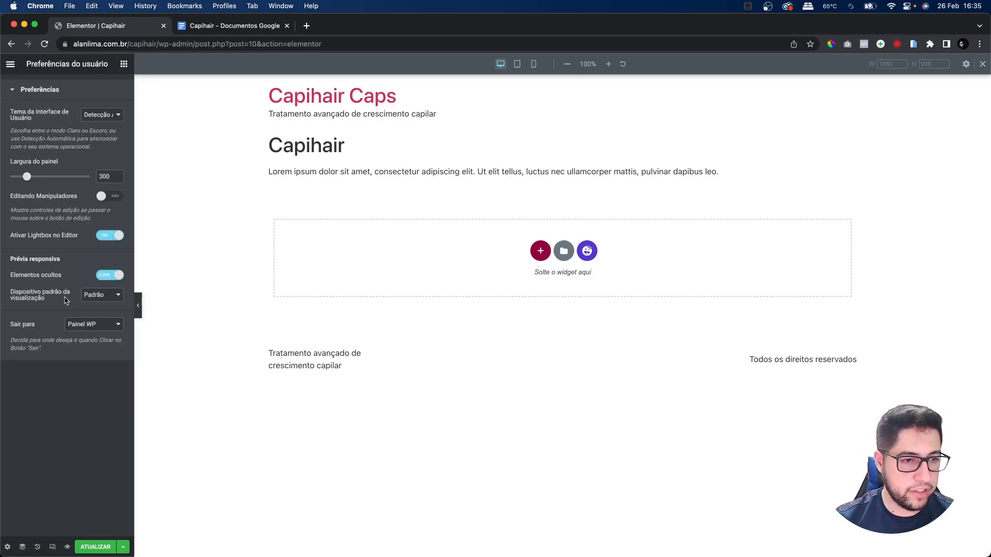
{"action": "left_click", "coordinate": [110, 303]}
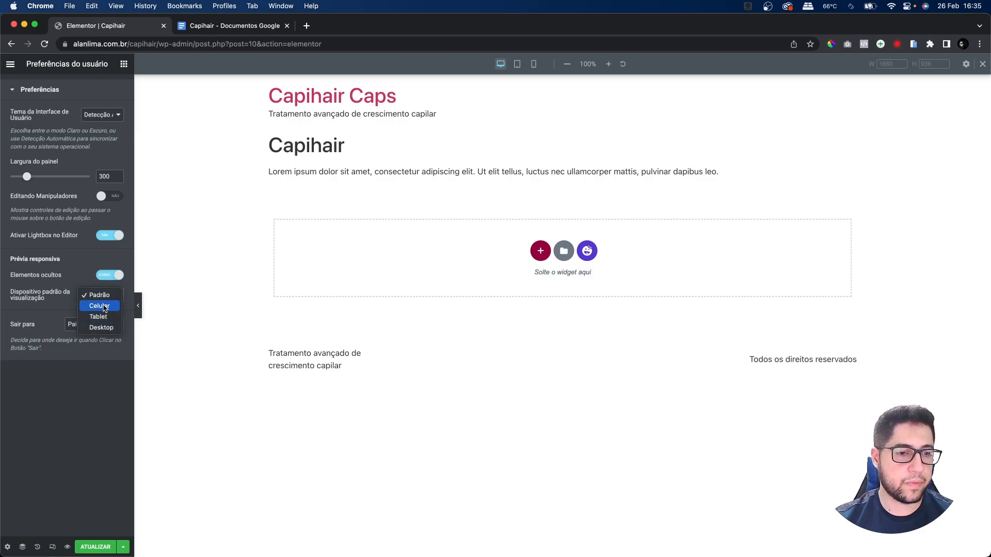
{"action": "left_click", "coordinate": [103, 306]}
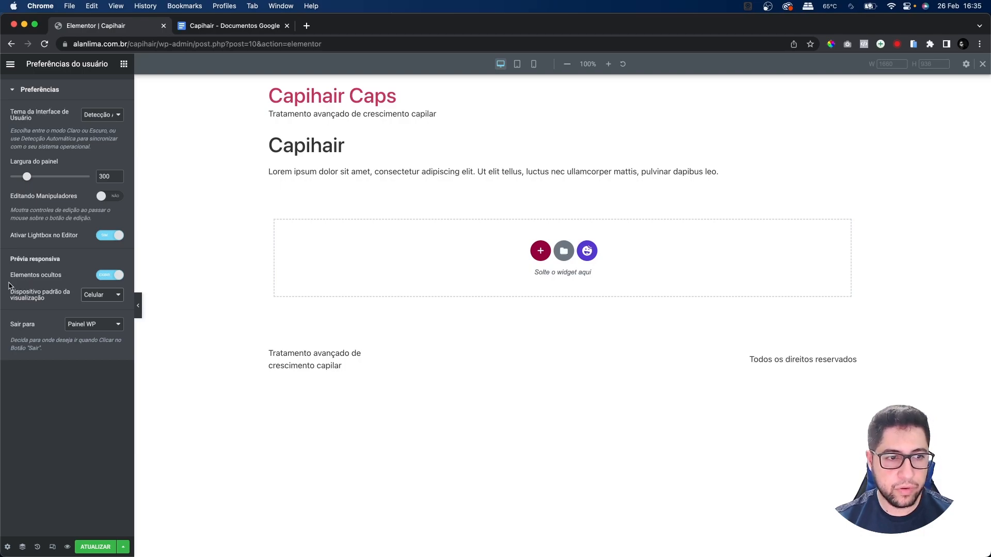
{"action": "left_click", "coordinate": [110, 279]}
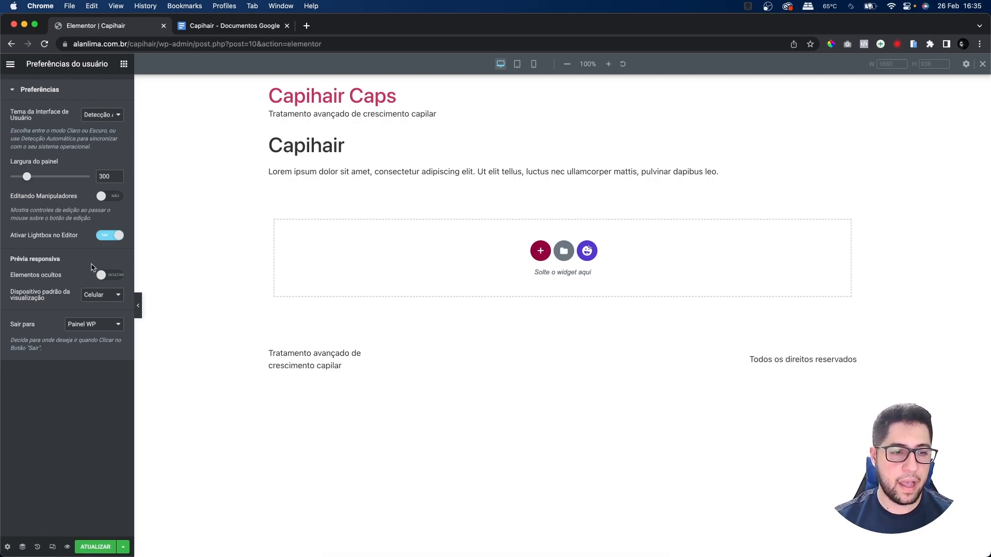
{"action": "left_click", "coordinate": [94, 547]}
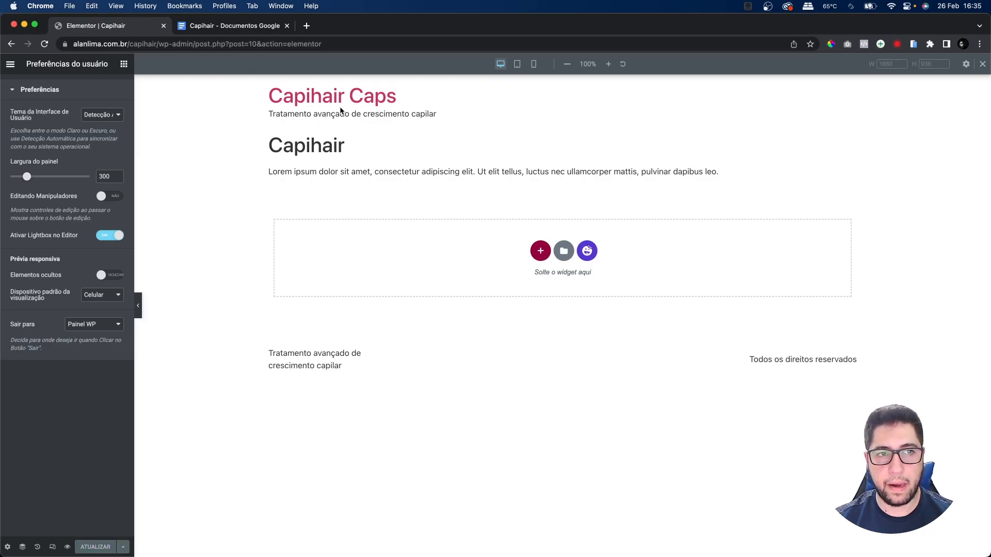
- Check the Google Docs checklist, then return to Elementor and close the user preferences and responsive mode
{"action": "left_click", "coordinate": [241, 27]}
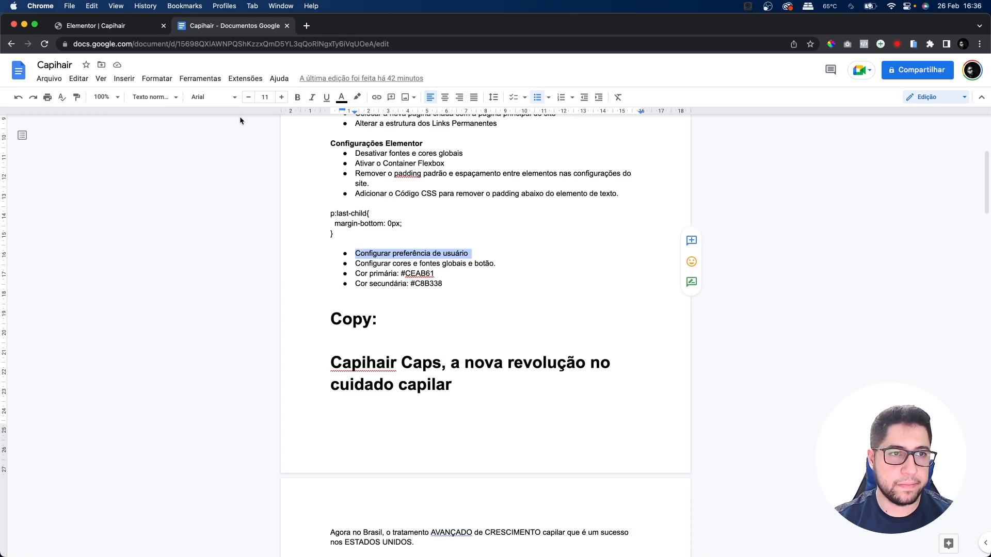
{"action": "left_click", "coordinate": [110, 30]}
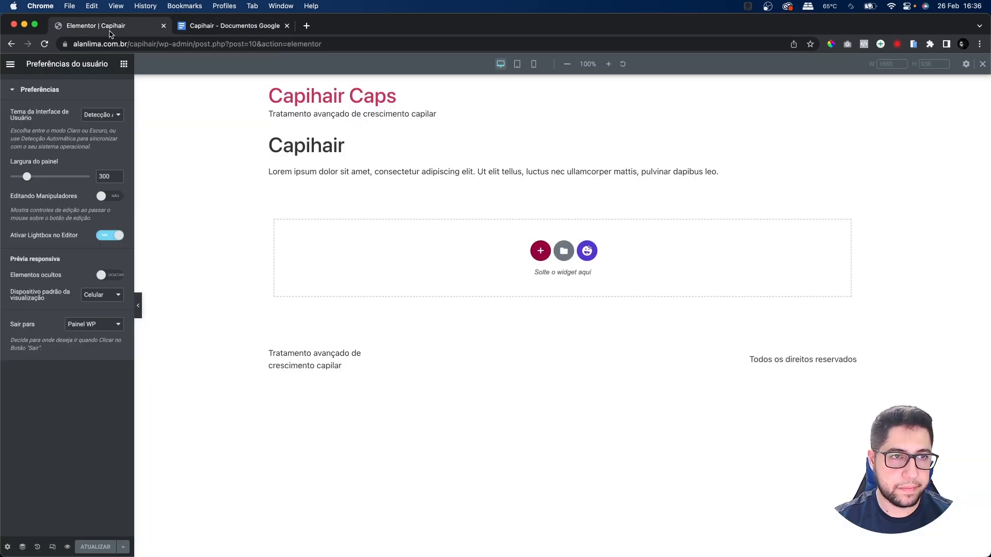
{"action": "left_click", "coordinate": [551, 138]}
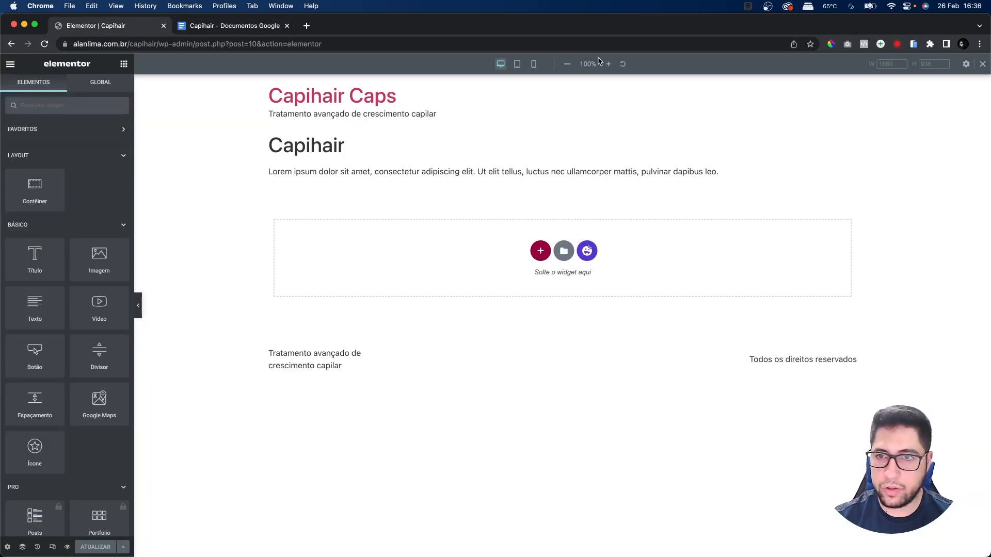
{"action": "left_click", "coordinate": [982, 63]}
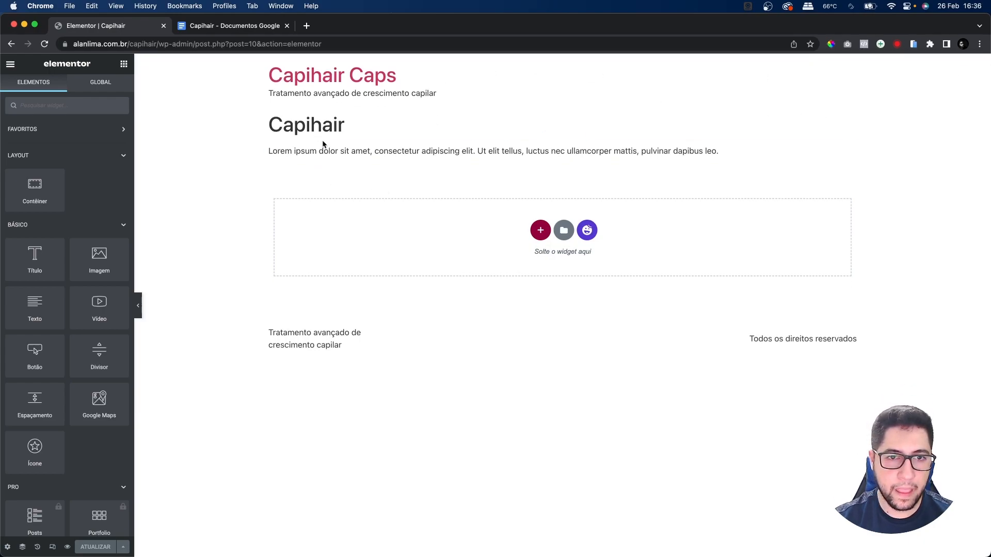
- Replace the Lorem ipsum text with a heading widget and set its HTML tag to H1
{"action": "right_click", "coordinate": [349, 150]}
{"action": "left_click", "coordinate": [392, 343]}
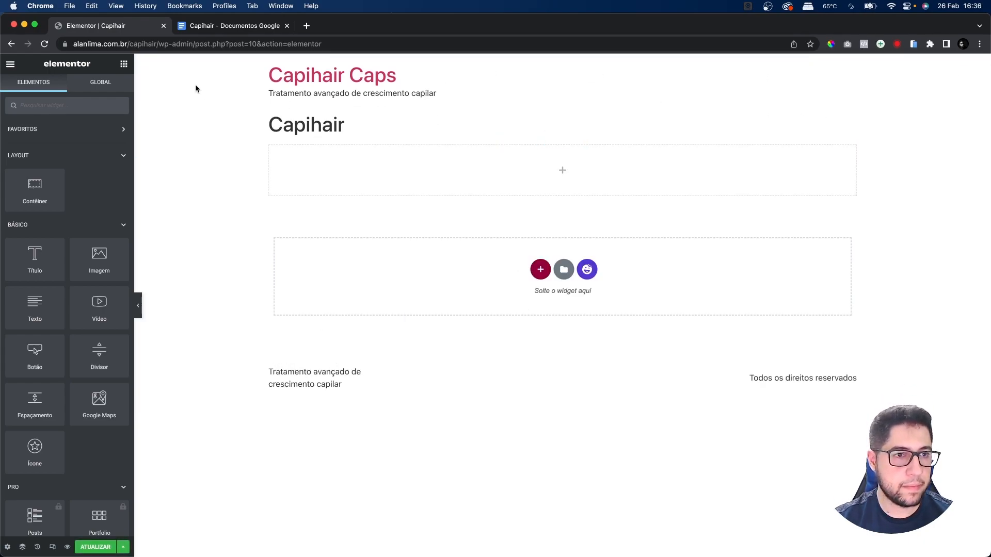
{"action": "left_click_drag", "start_coordinate": [35, 255], "coordinate": [382, 177]}
{"action": "left_click", "coordinate": [83, 267]}
{"action": "left_click", "coordinate": [78, 254]}
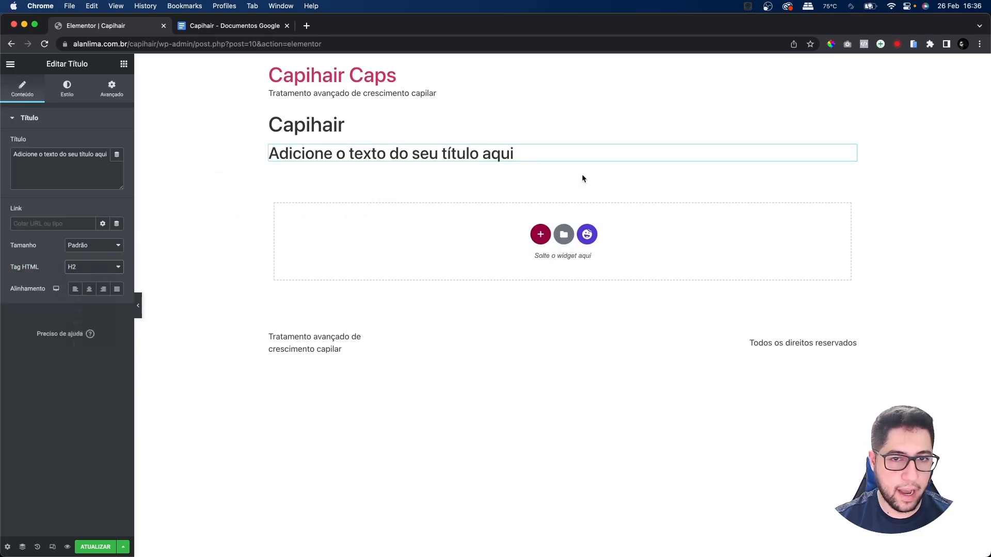
- Duplicate the H1 heading, set the copy's HTML tag to H2, and open its advanced settings
{"action": "right_click", "coordinate": [589, 147]}
{"action": "left_click", "coordinate": [617, 170]}
{"action": "left_click", "coordinate": [90, 267]}
{"action": "left_click", "coordinate": [78, 278]}
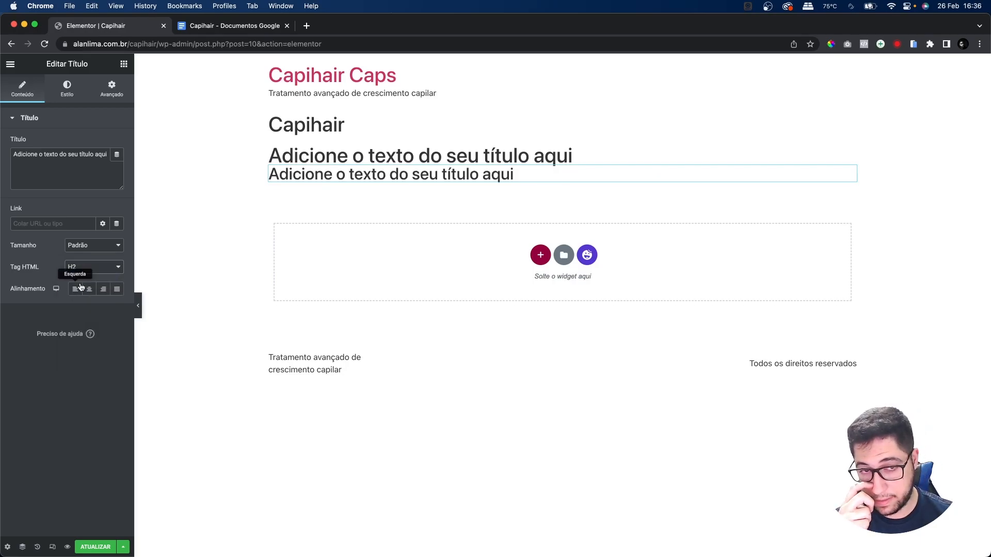
{"action": "left_click", "coordinate": [112, 87]}
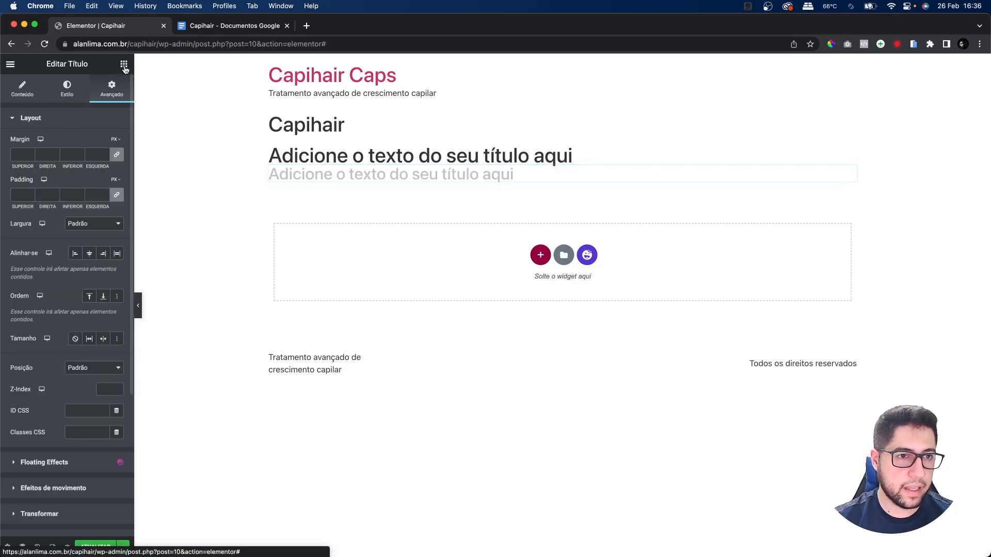
- Add a text widget below the H2 heading and open its advanced settings
{"action": "left_click", "coordinate": [123, 63]}
{"action": "left_click_drag", "start_coordinate": [58, 298], "coordinate": [529, 189]}
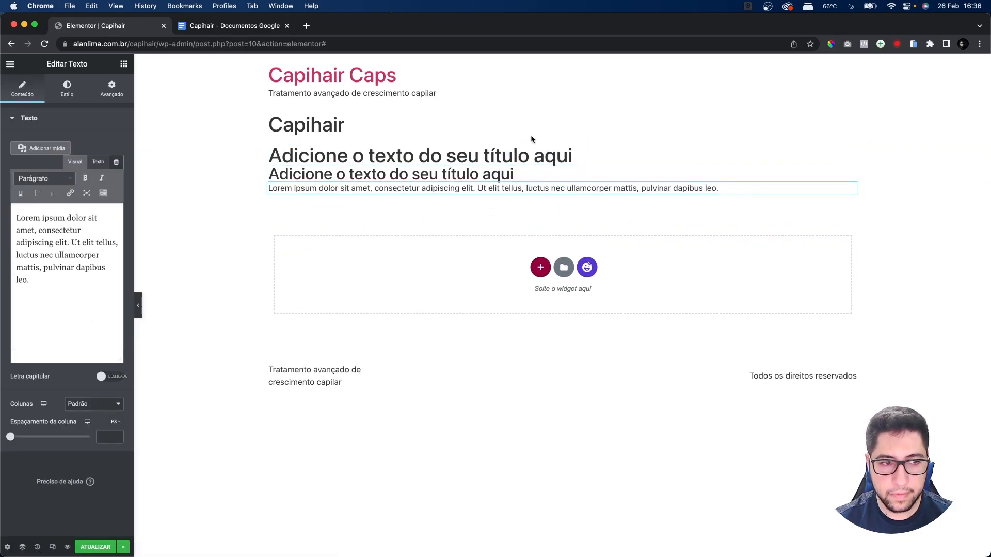
{"action": "left_click", "coordinate": [120, 100]}
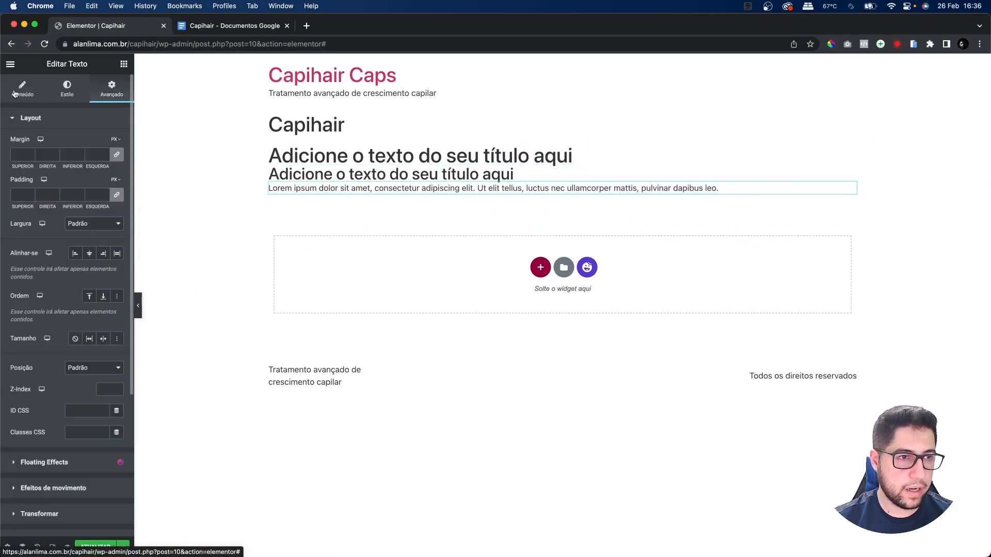
- Search the widgets for the button element and try to add it below the text
{"action": "left_click", "coordinate": [123, 63]}
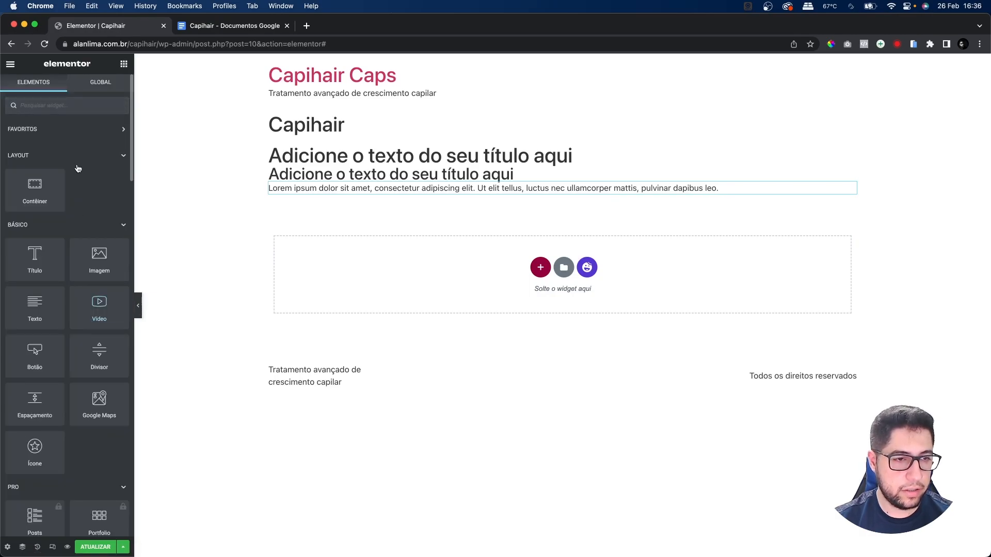
{"action": "type", "text": "bota"}
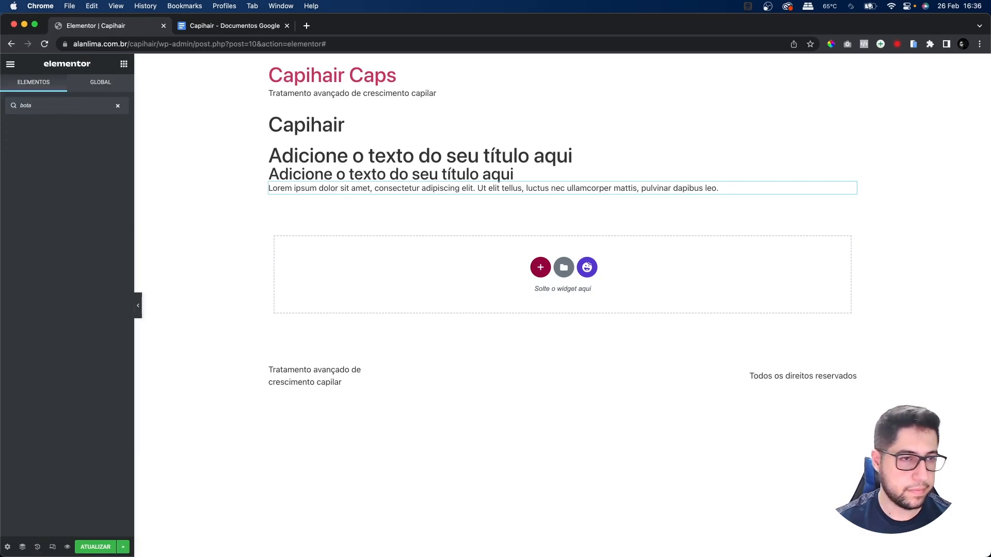
{"action": "key", "text": "BackSpace"}
{"action": "left_click_drag", "start_coordinate": [35, 141], "coordinate": [403, 197]}
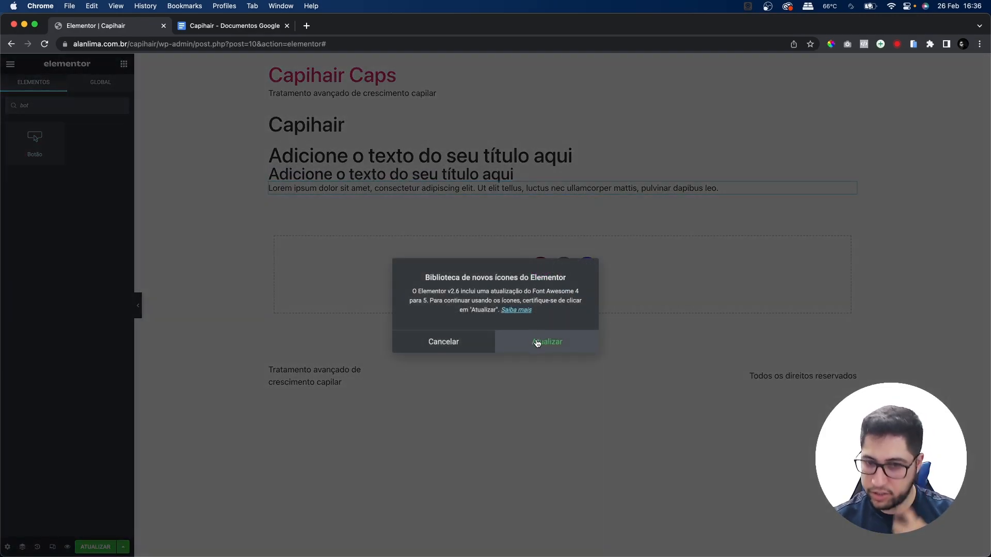
- Accept the icon library update, leave the page without saving, and confirm the Font Awesome 5 migration
{"action": "left_click", "coordinate": [557, 343]}
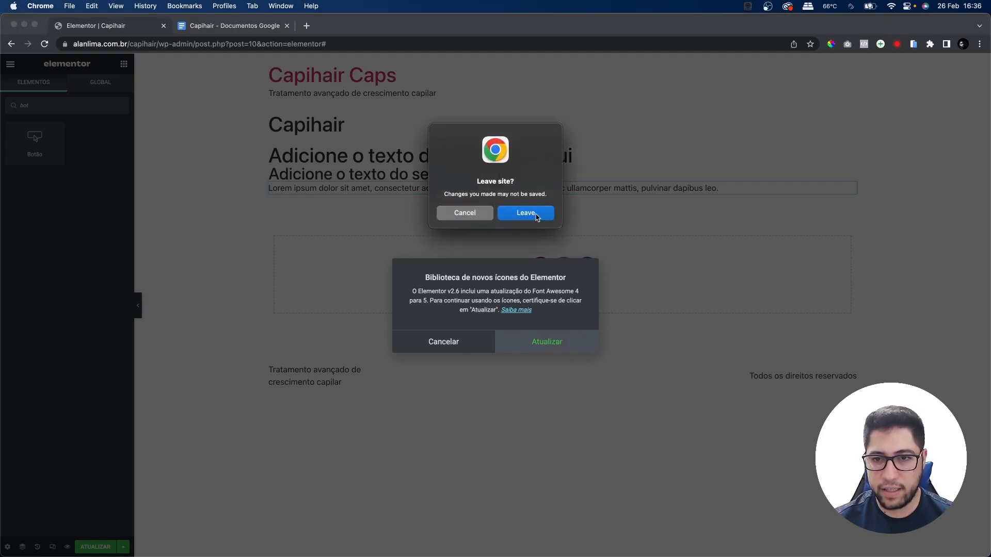
{"action": "left_click", "coordinate": [535, 215]}
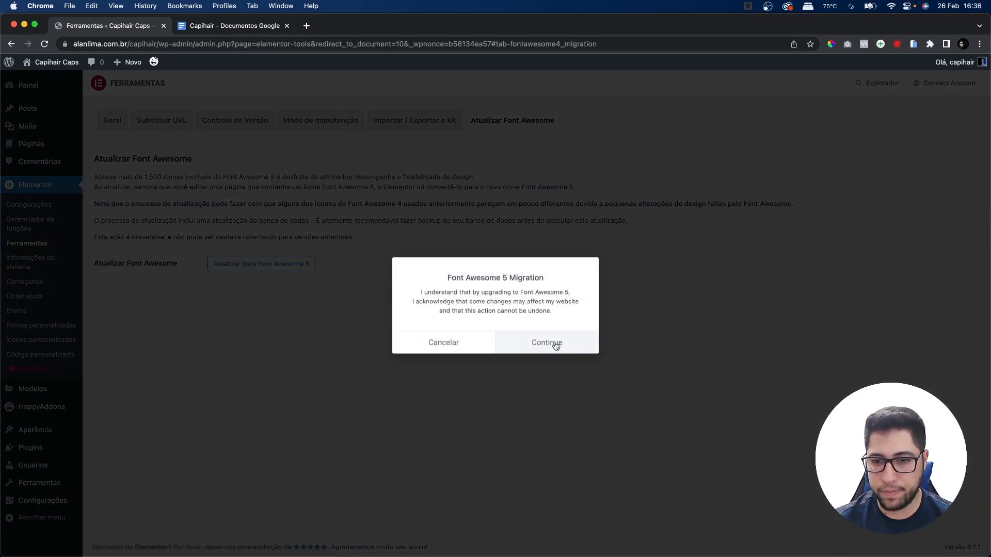
{"action": "left_click", "coordinate": [555, 345]}
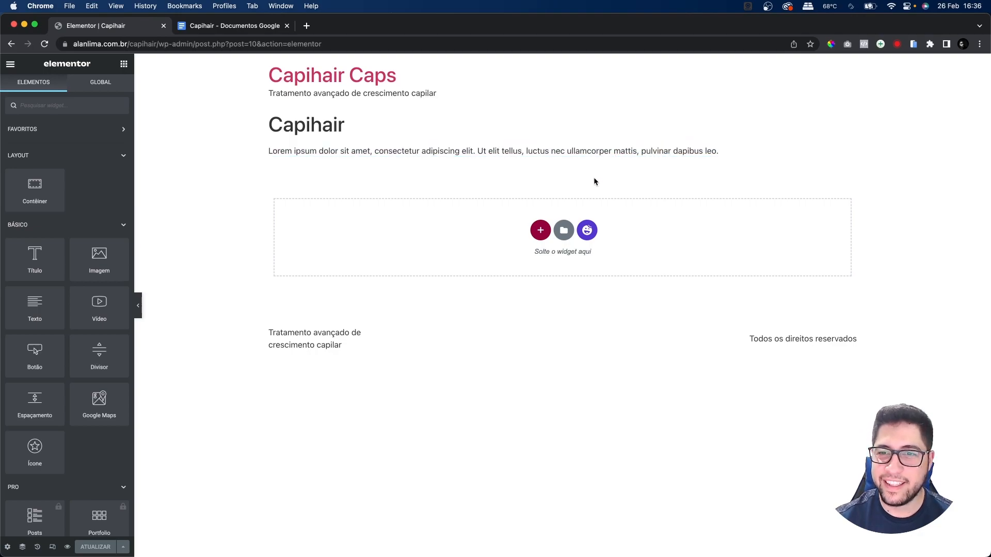
- Replace the Lorem ipsum text under the page title with a heading widget set to the H1 tag
{"action": "left_click", "coordinate": [576, 140]}
{"action": "left_click_drag", "start_coordinate": [34, 256], "coordinate": [550, 240]}
{"action": "right_click", "coordinate": [448, 157]}
{"action": "left_click", "coordinate": [484, 172]}
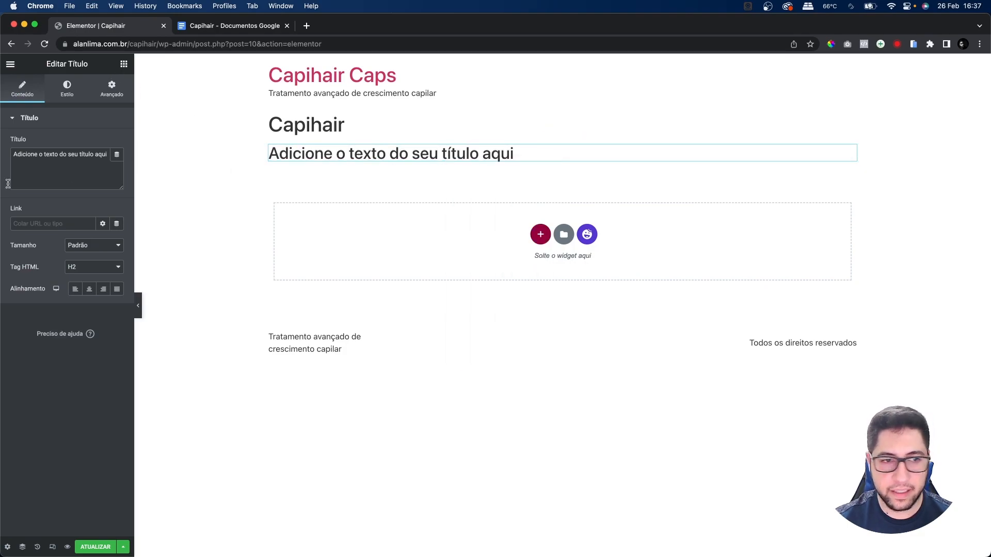
{"action": "left_click", "coordinate": [101, 266]}
{"action": "key", "text": "Up"}
{"action": "key", "text": "Return"}
- Duplicate the H1 heading and set the lower copy's HTML tag to H2
{"action": "right_click", "coordinate": [556, 161]}
{"action": "left_click", "coordinate": [600, 182]}
{"action": "left_click", "coordinate": [94, 267]}
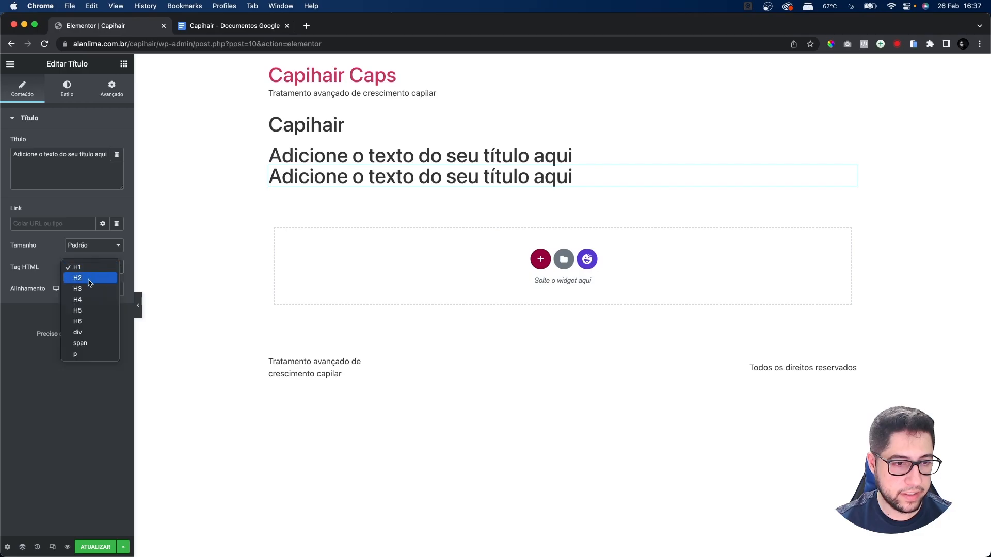
{"action": "left_click", "coordinate": [90, 278]}
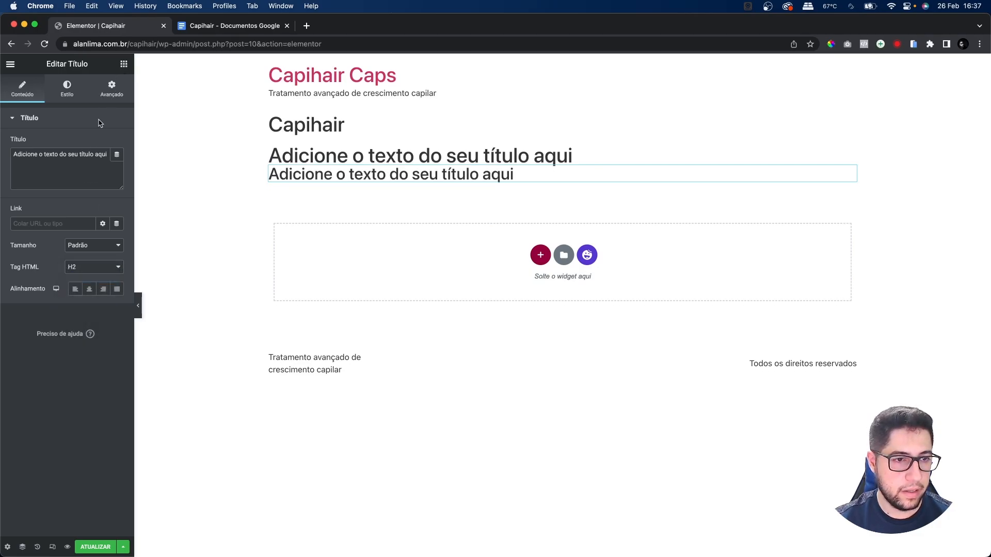
- Add a text widget directly below the H2 heading
{"action": "left_click", "coordinate": [124, 64]}
{"action": "mouse_move", "coordinate": [49, 260]}
{"action": "left_mouse_down"}
{"action": "mouse_move", "coordinate": [247, 215]}
{"action": "mouse_move", "coordinate": [40, 254]}
{"action": "left_mouse_up"}
{"action": "left_click_drag", "start_coordinate": [37, 296], "coordinate": [212, 273]}
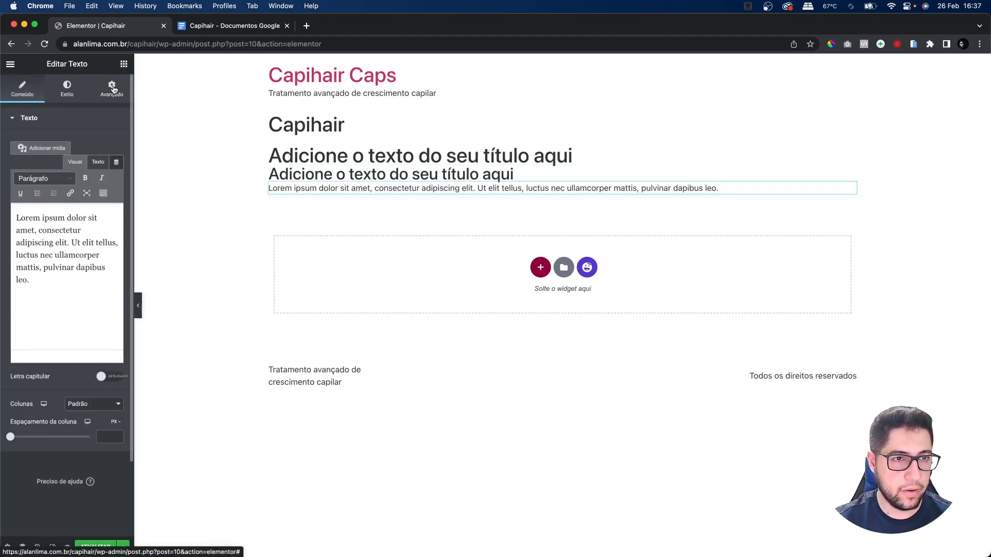
- Find the button widget by searching "Bot", add it below the text, and return to the widget list
{"action": "left_click", "coordinate": [123, 64]}
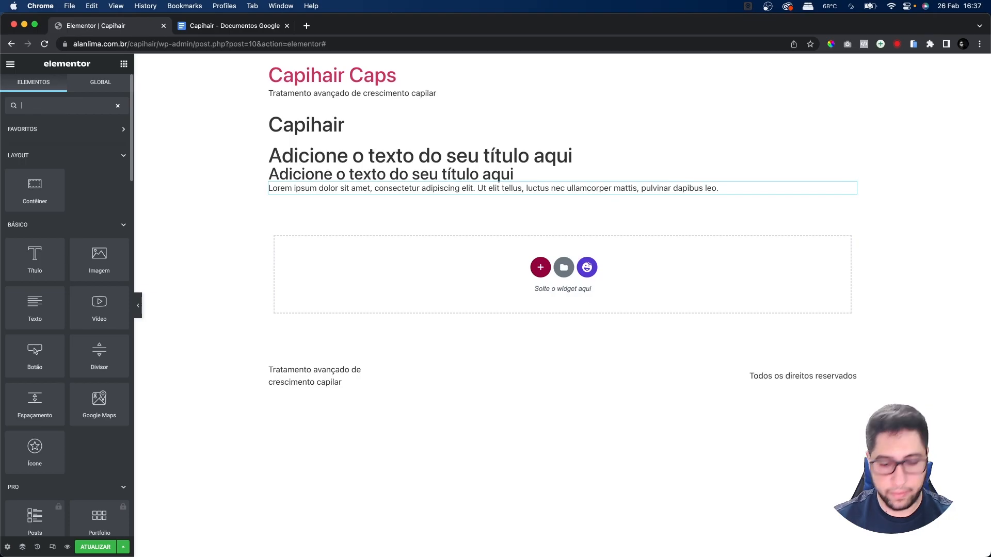
{"action": "key", "text": "BackSpace"}
{"action": "type", "text": "Bot"}
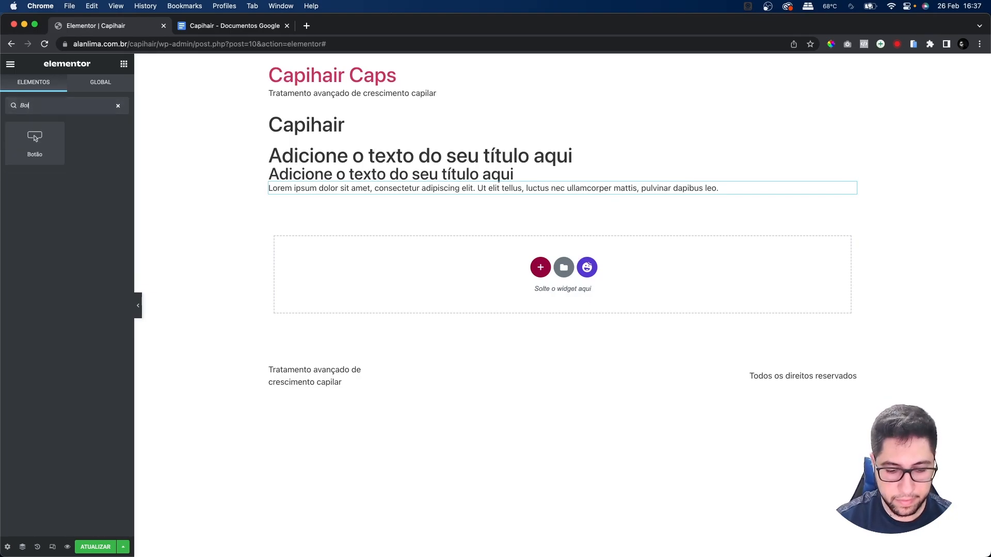
{"action": "left_click_drag", "start_coordinate": [83, 160], "coordinate": [506, 199]}
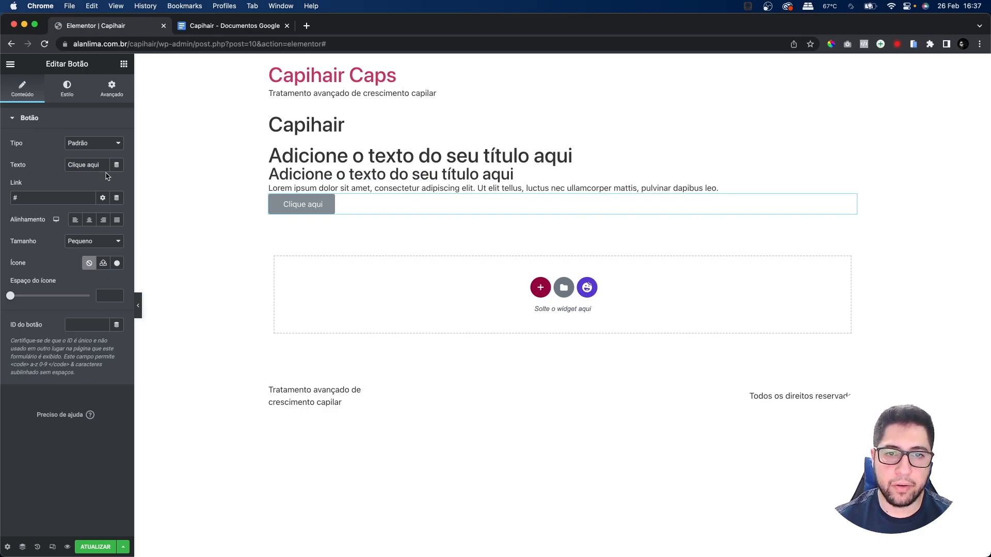
{"action": "left_click", "coordinate": [123, 64]}
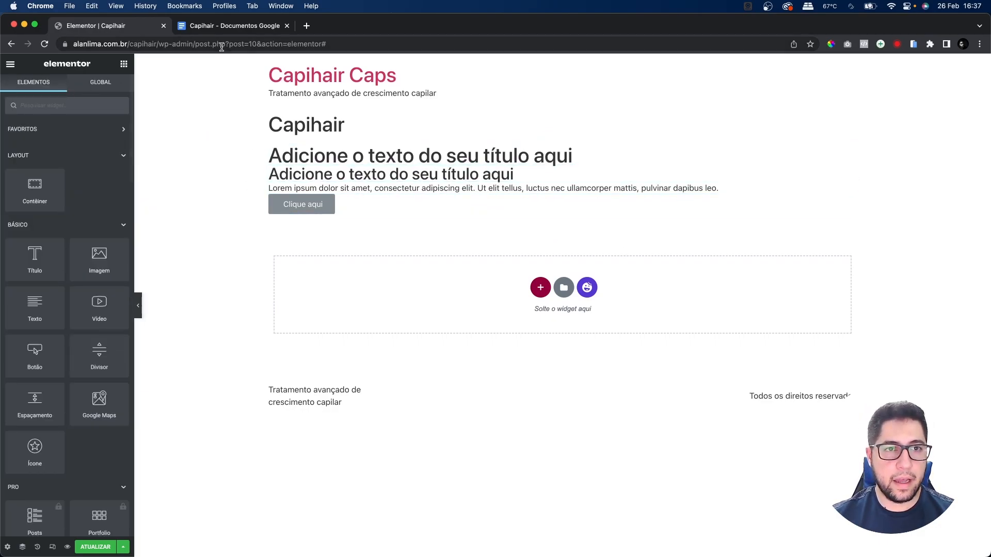
- Check the global colors, fonts and button item in the Google Docs checklist, then return to the Elementor editor
{"action": "left_click", "coordinate": [229, 26]}
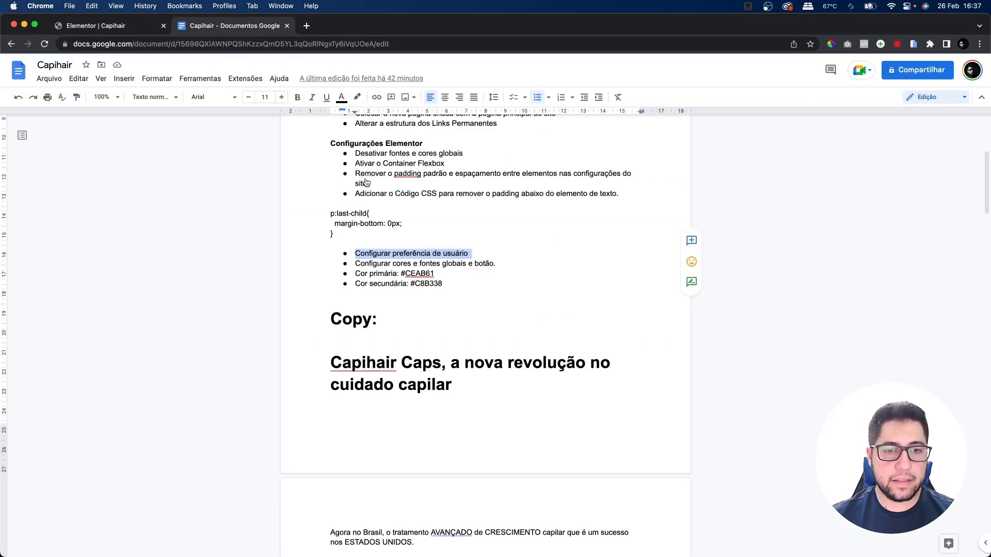
{"action": "left_click", "coordinate": [366, 264]}
{"action": "left_click", "coordinate": [108, 25]}
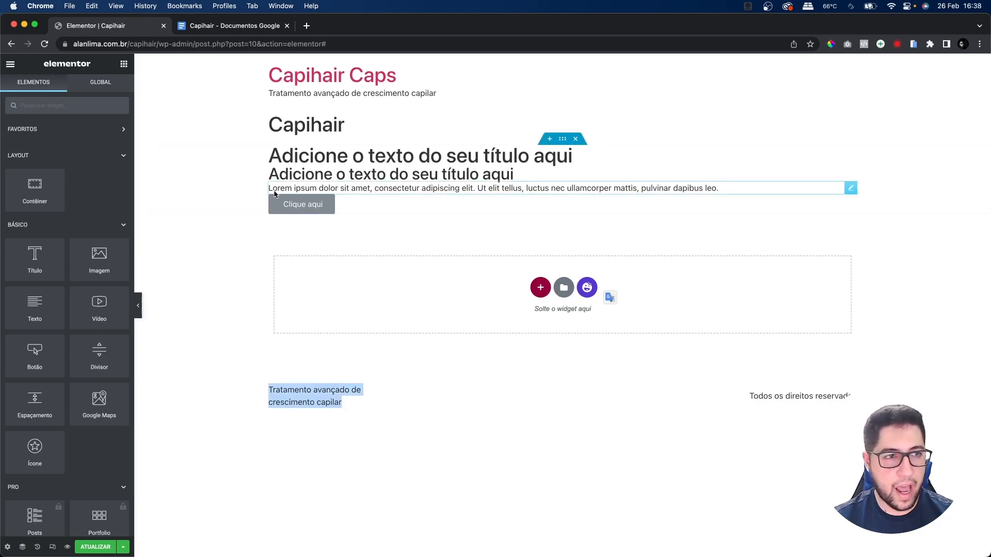
- In the site's global colors, set the primary color to #CEAB61, copied from the Google Docs checklist
{"action": "left_click", "coordinate": [10, 65]}
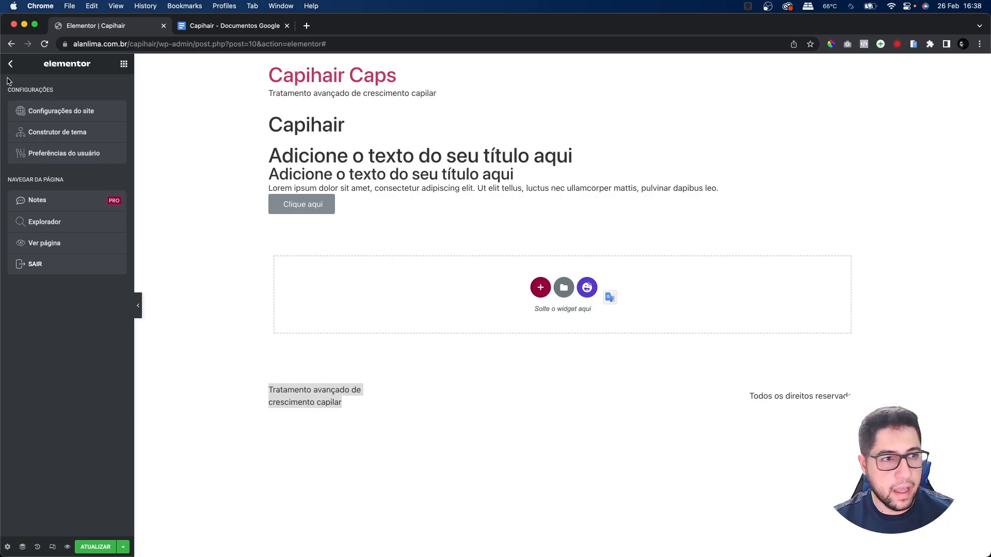
{"action": "left_click", "coordinate": [73, 116]}
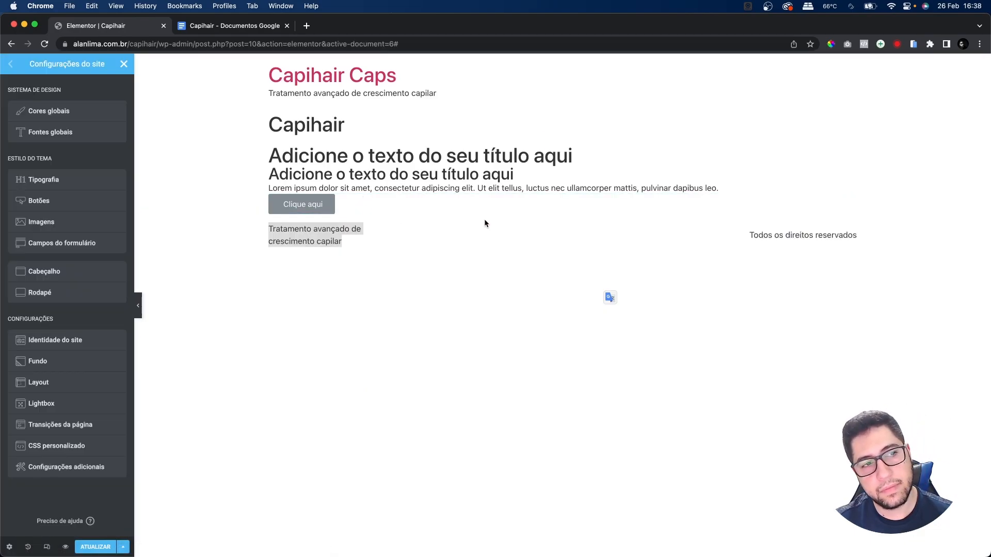
{"action": "left_click", "coordinate": [57, 113]}
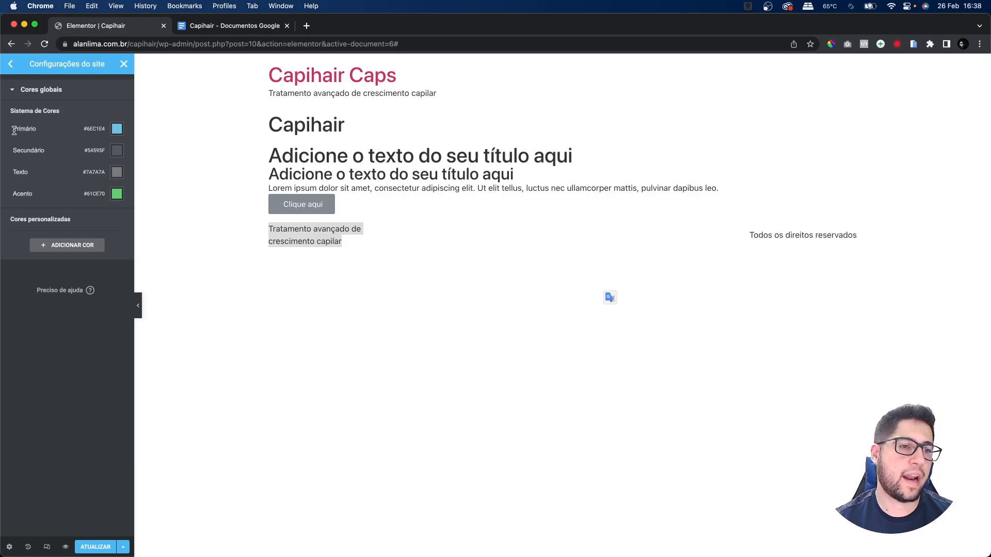
{"action": "left_click", "coordinate": [203, 27]}
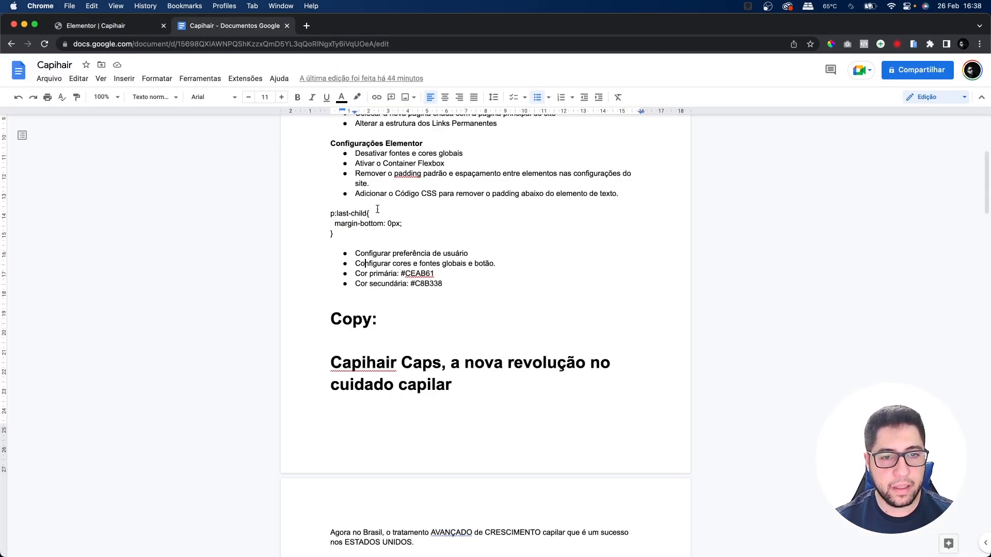
{"action": "double_click", "coordinate": [423, 275]}
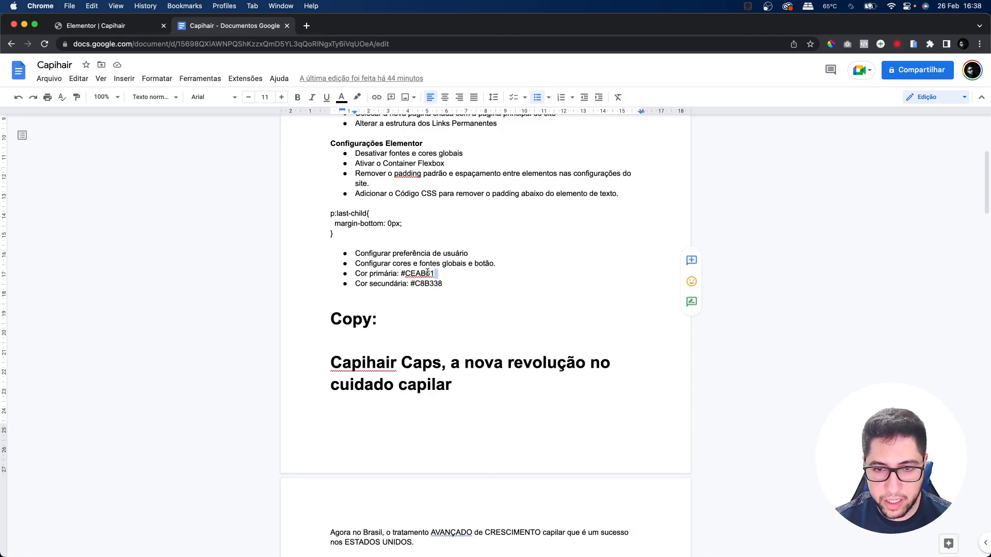
{"action": "key", "text": "super+c"}
{"action": "left_click", "coordinate": [103, 25]}
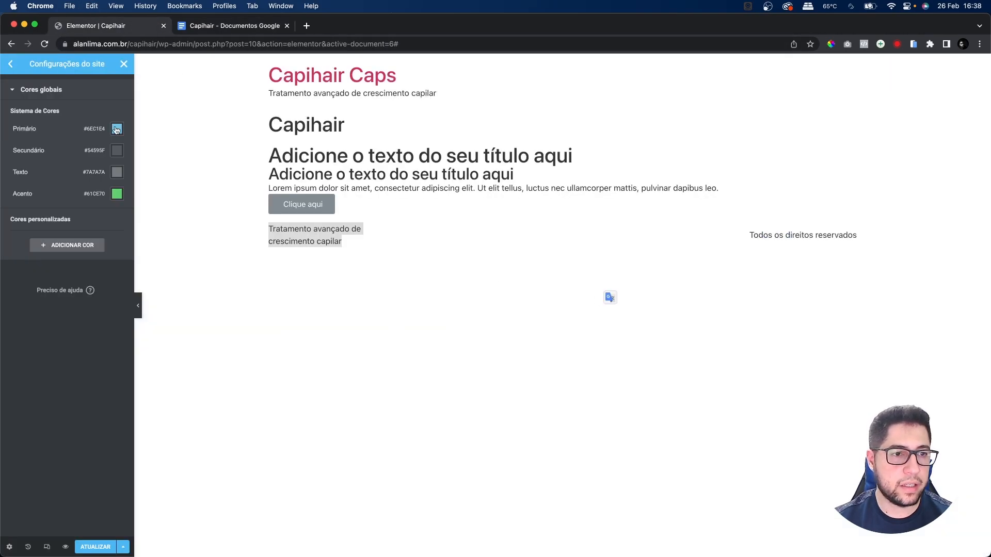
{"action": "left_click", "coordinate": [116, 128]}
{"action": "triple_click", "coordinate": [77, 286]}
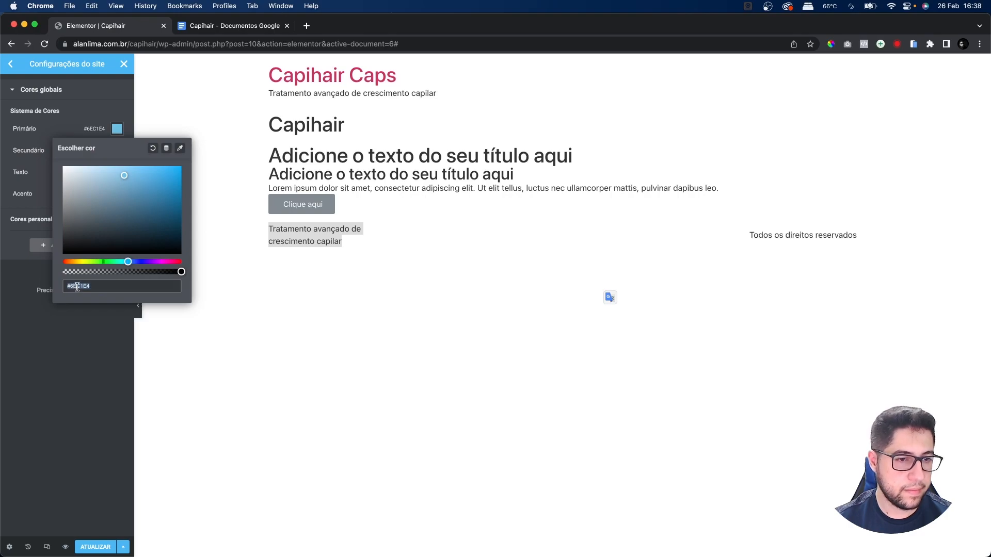
{"action": "key", "text": "super+v"}
{"action": "left_click", "coordinate": [84, 361]}
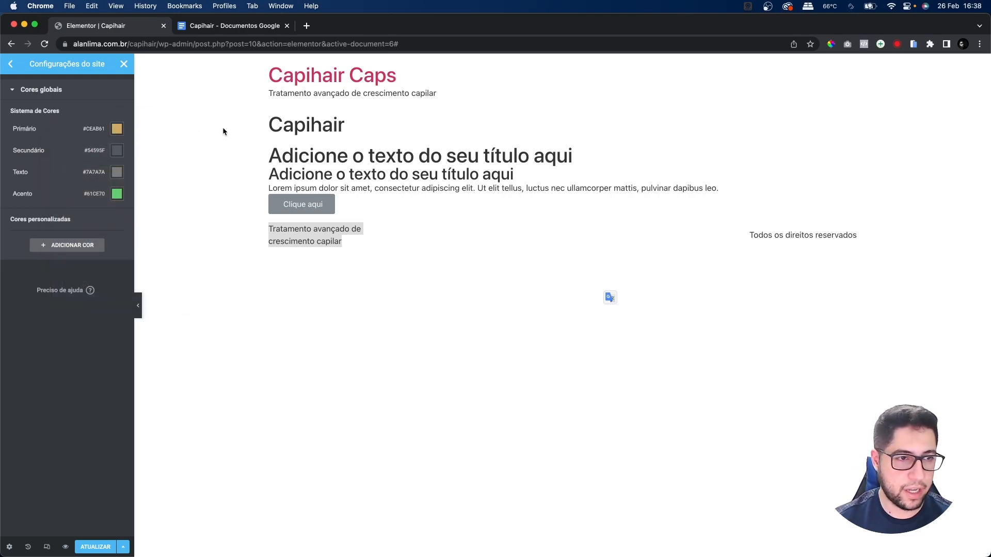
- Set the secondary global color to #C8B338 from the Google Docs checklist, update the site settings, and return to the settings overview
{"action": "left_click", "coordinate": [248, 27]}
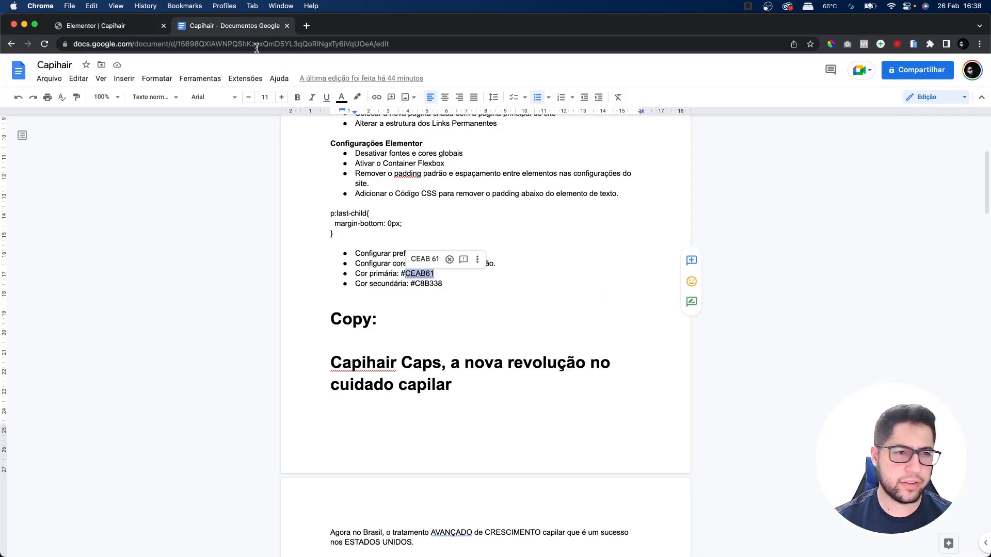
{"action": "double_click", "coordinate": [433, 285]}
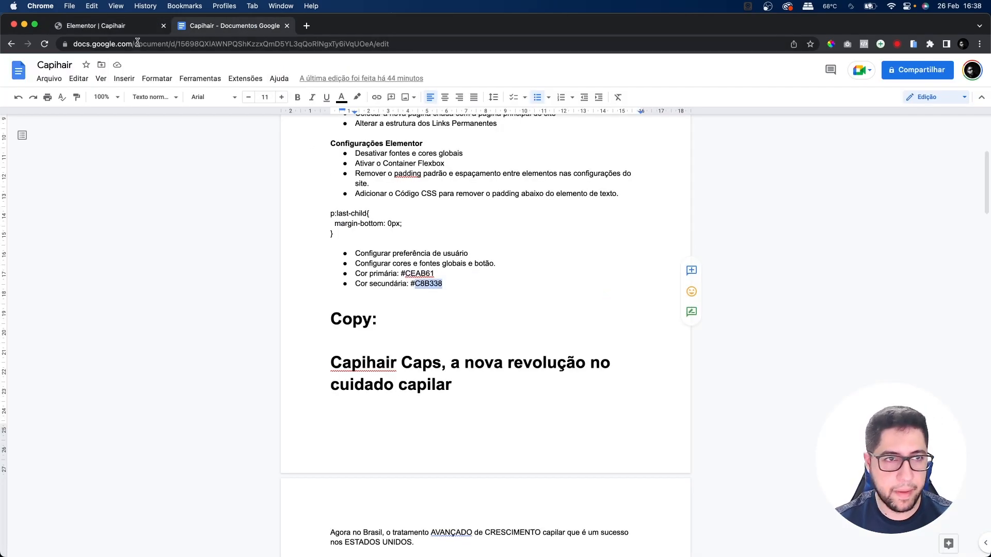
{"action": "left_click", "coordinate": [103, 26]}
{"action": "left_click", "coordinate": [116, 151]}
{"action": "double_click", "coordinate": [83, 307]}
{"action": "key", "text": "super+v"}
{"action": "left_click", "coordinate": [98, 391]}
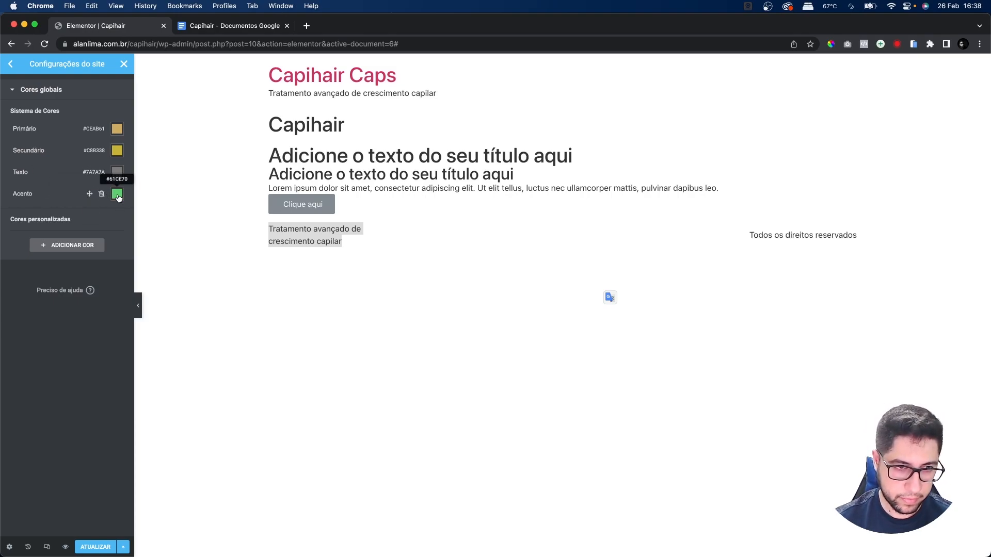
{"action": "left_click", "coordinate": [107, 545]}
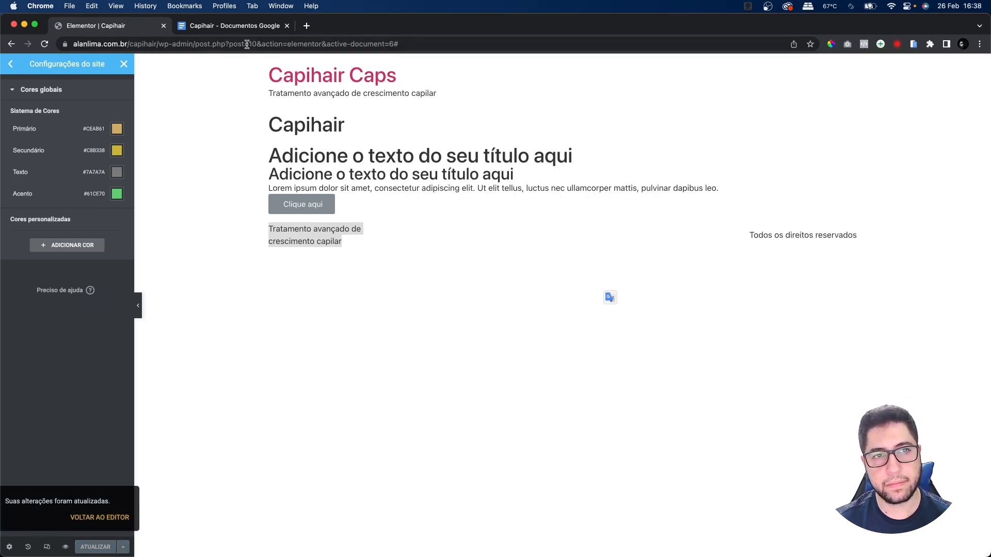
{"action": "left_click", "coordinate": [11, 67]}
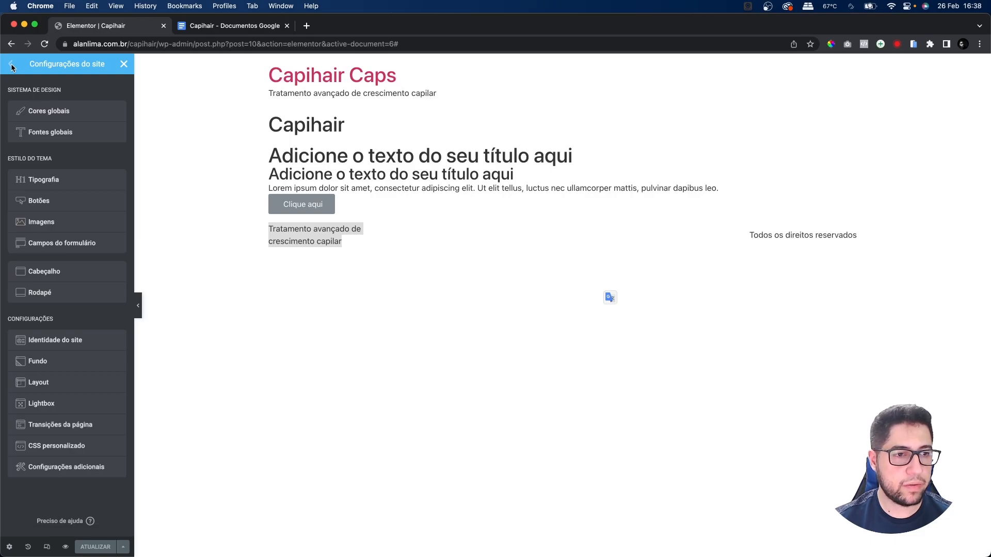
- In the global fonts, set the primary font's family to Work Sans and its desktop size to 40 px
{"action": "left_click", "coordinate": [46, 135]}
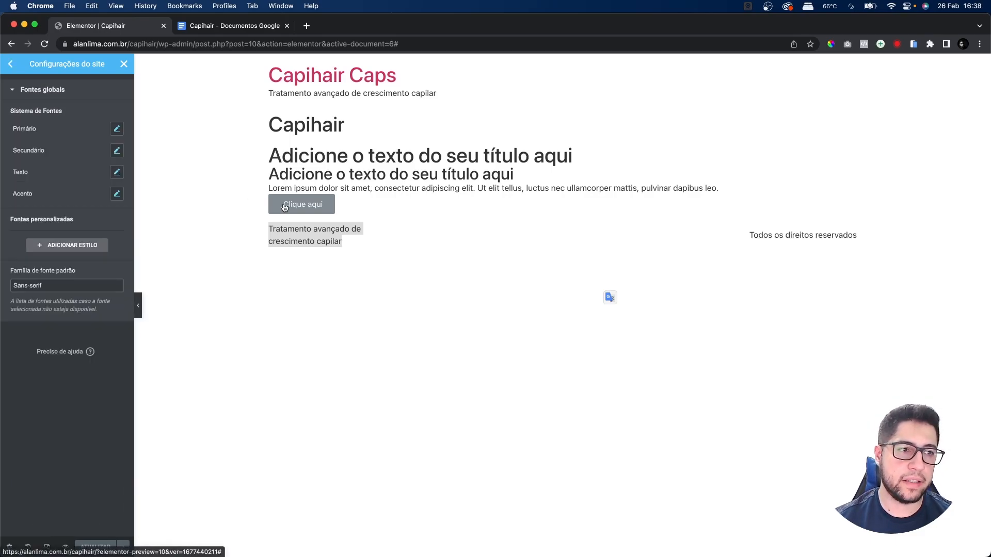
{"action": "left_click", "coordinate": [117, 130]}
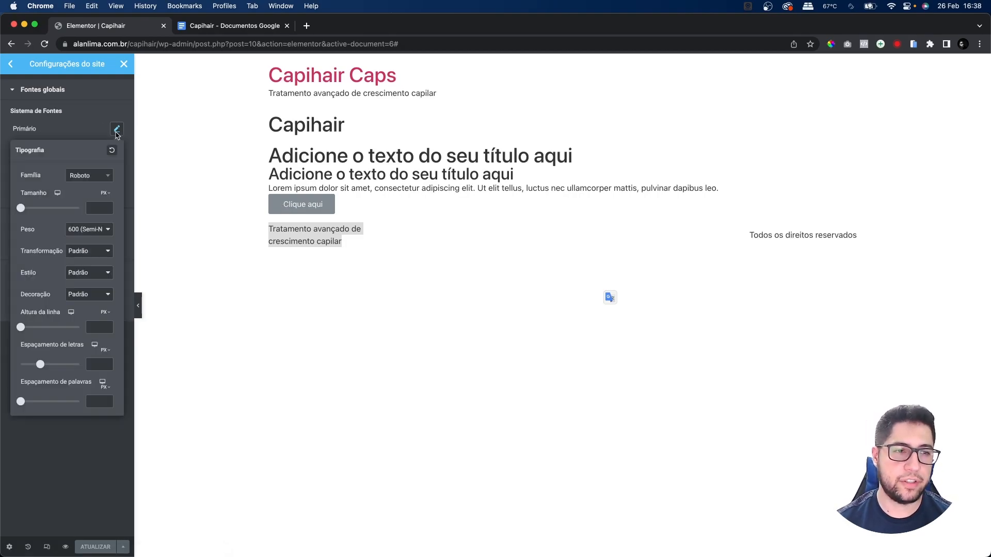
{"action": "left_click", "coordinate": [89, 177]}
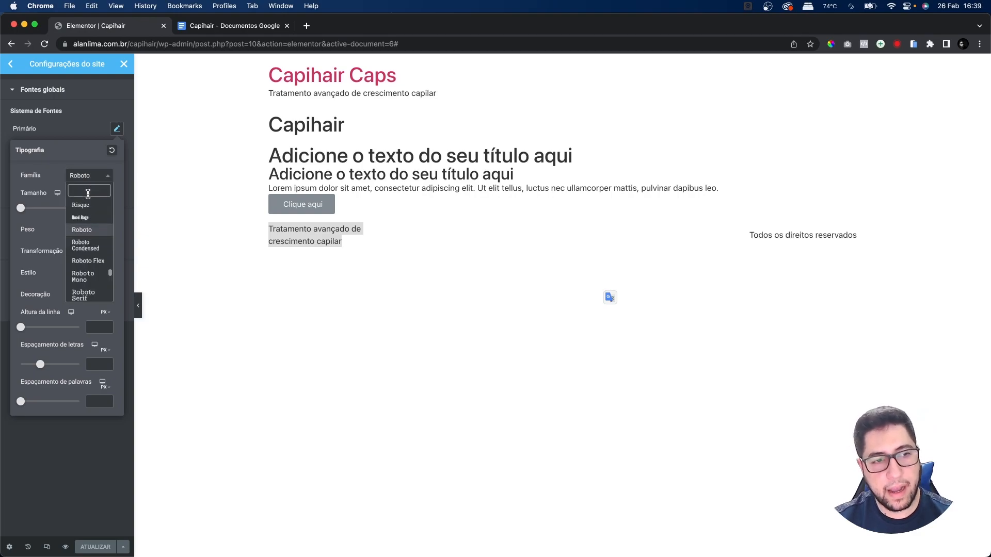
{"action": "type", "text": "Worksa"}
{"action": "key", "text": "BackSpace"}
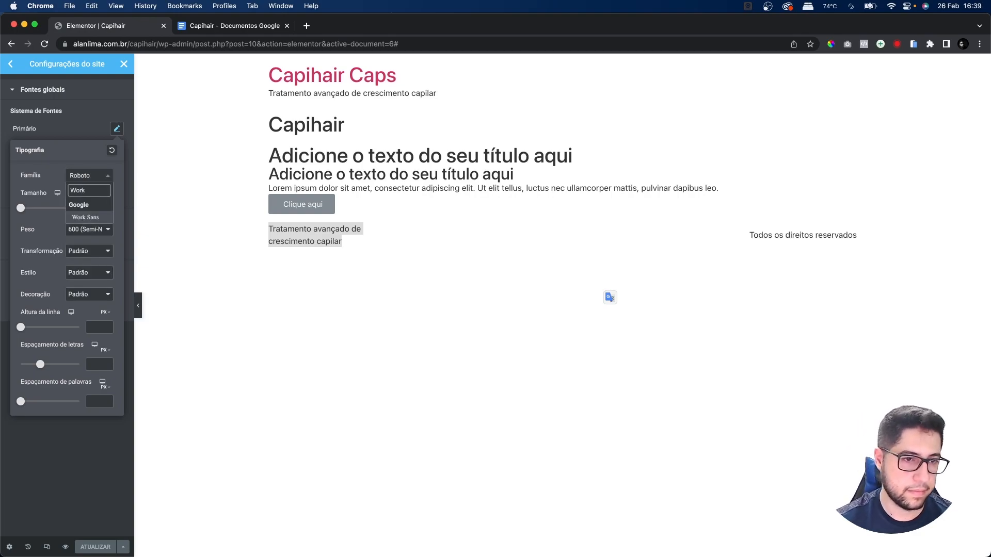
{"action": "left_click", "coordinate": [95, 219]}
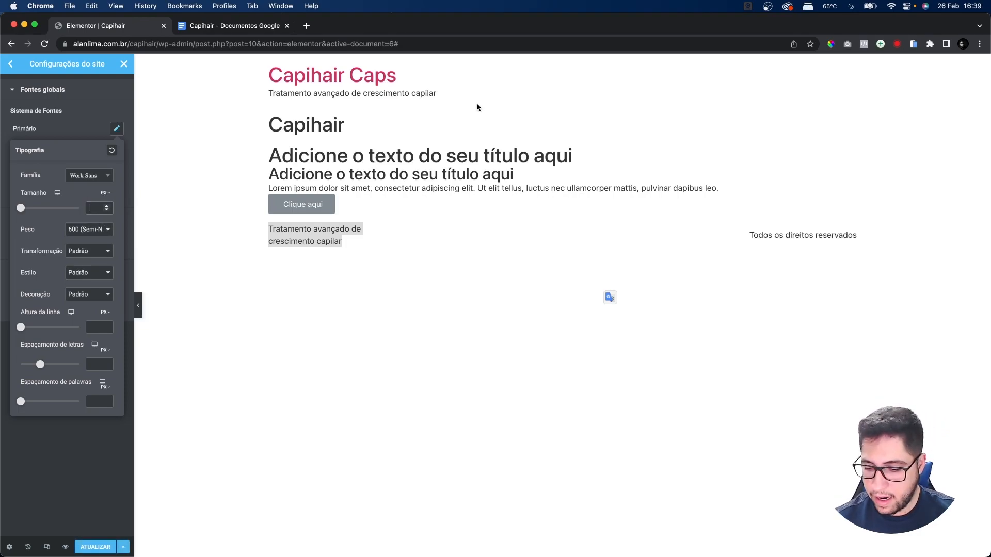
{"action": "type", "text": "40"}
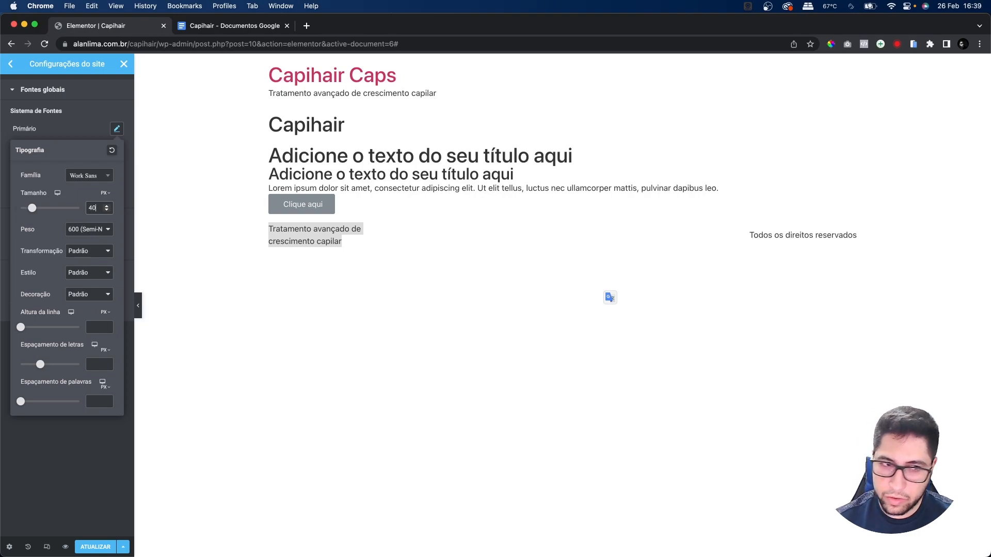
- Set the primary global font's weight to 800 (Negrito extra) and its text transformation to uppercase (Maiúsculas)
{"action": "left_click", "coordinate": [96, 230]}
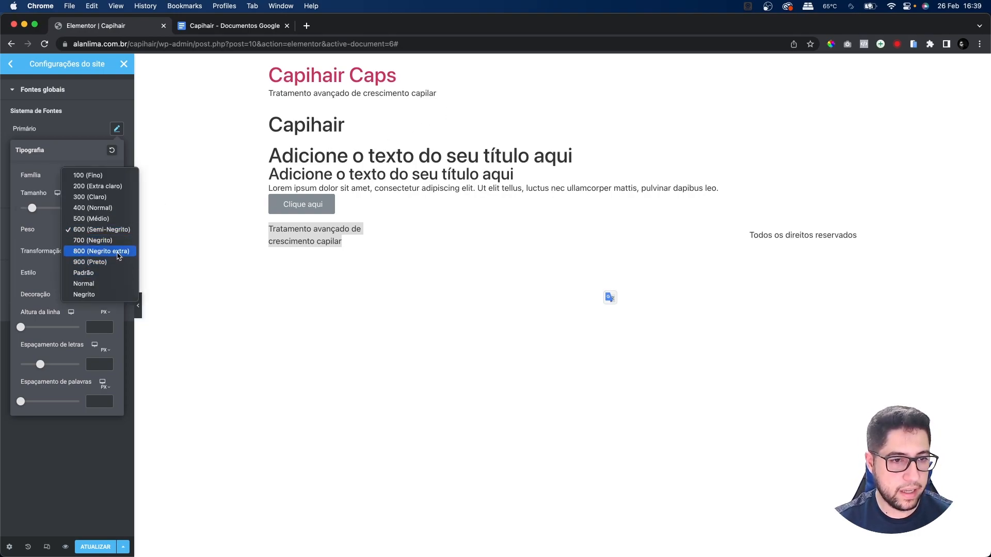
{"action": "left_click", "coordinate": [120, 255]}
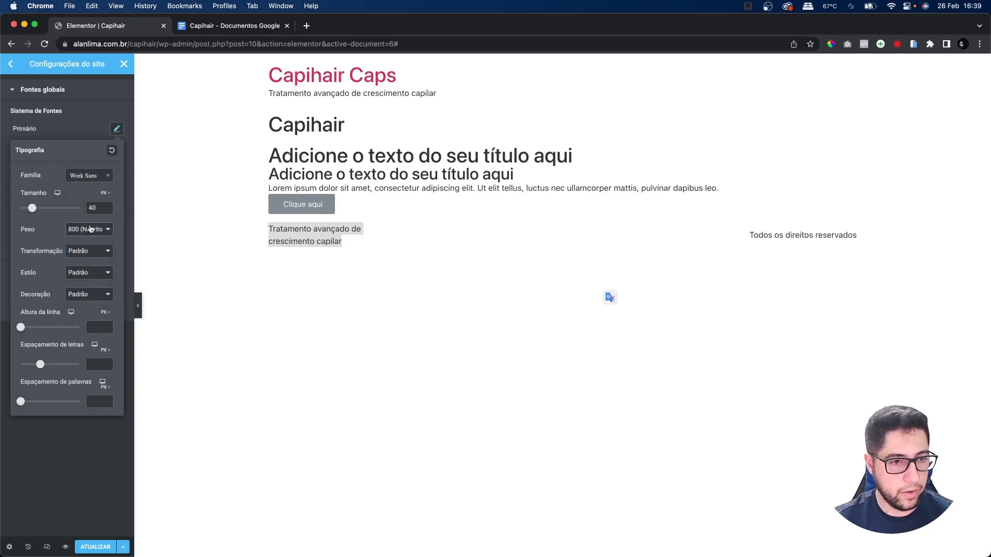
{"action": "left_click", "coordinate": [99, 255]}
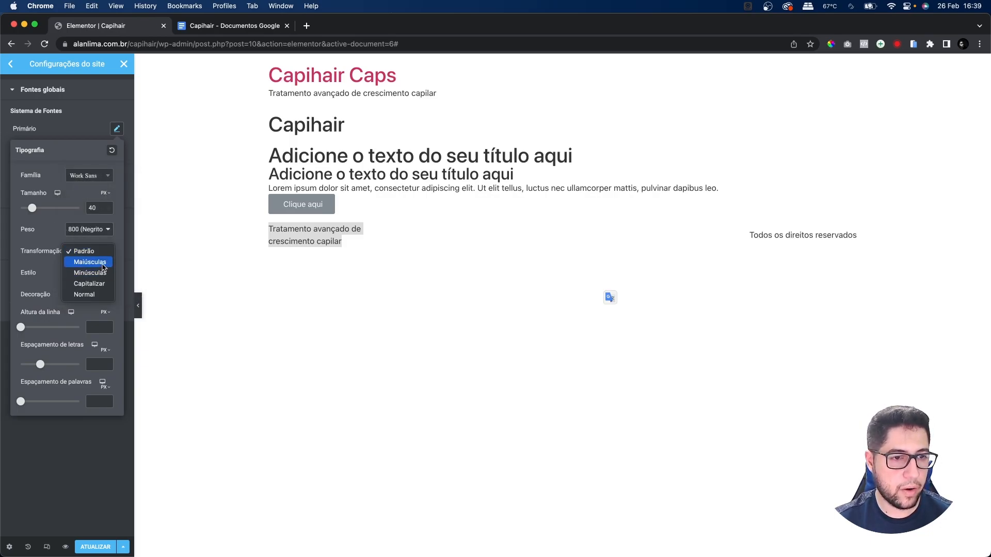
{"action": "left_click", "coordinate": [100, 262]}
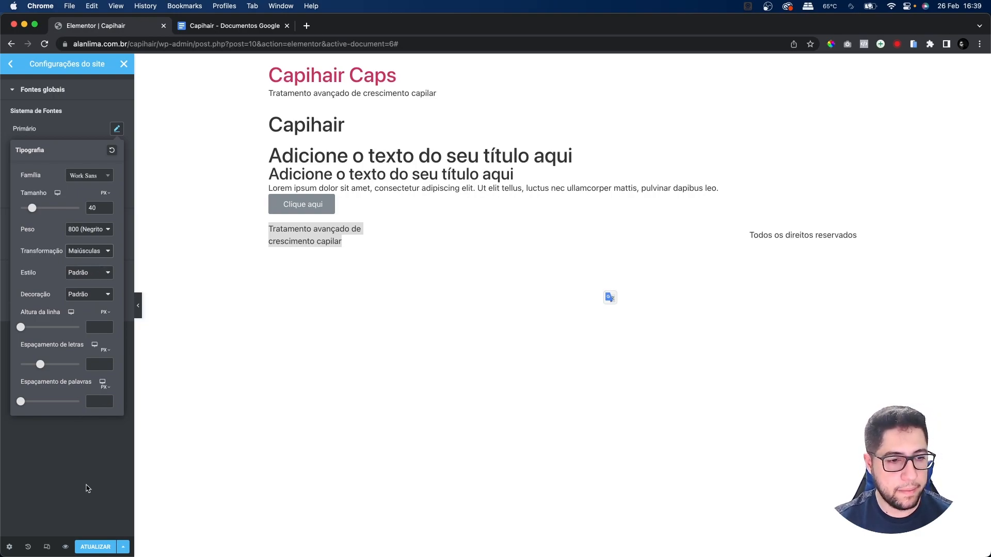
- Set the primary font's mobile size to 32 px, update the site settings, and return to the desktop view
{"action": "left_click", "coordinate": [58, 195]}
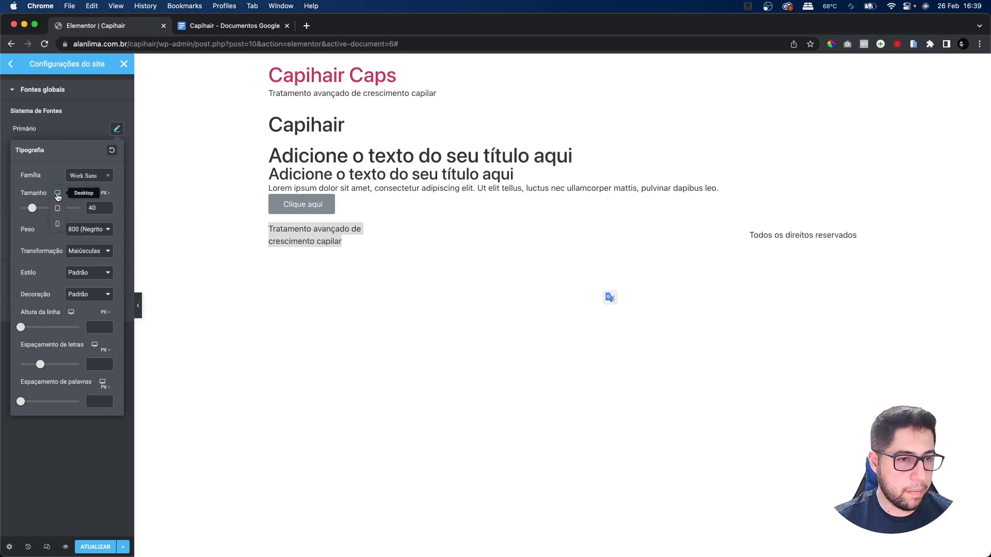
{"action": "left_click", "coordinate": [57, 223]}
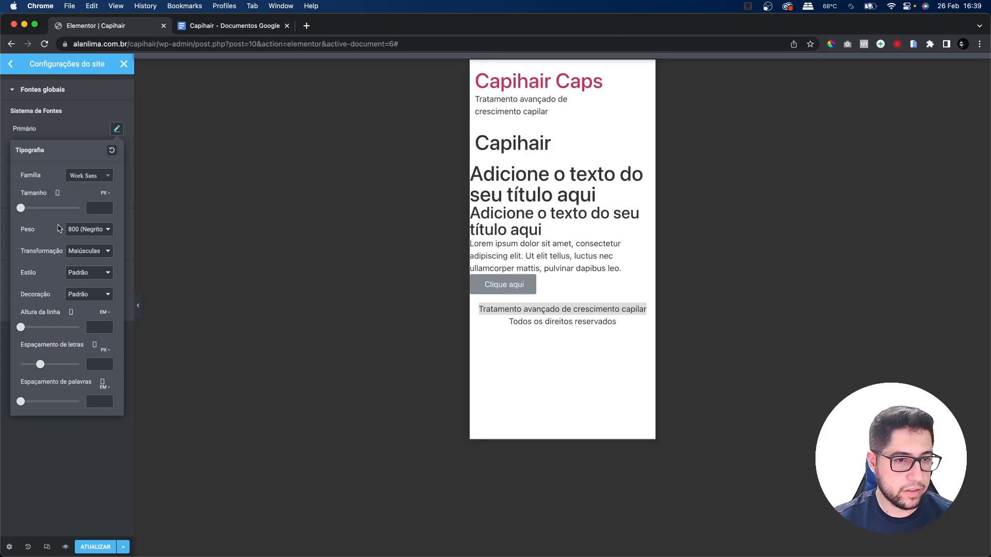
{"action": "left_click", "coordinate": [99, 207]}
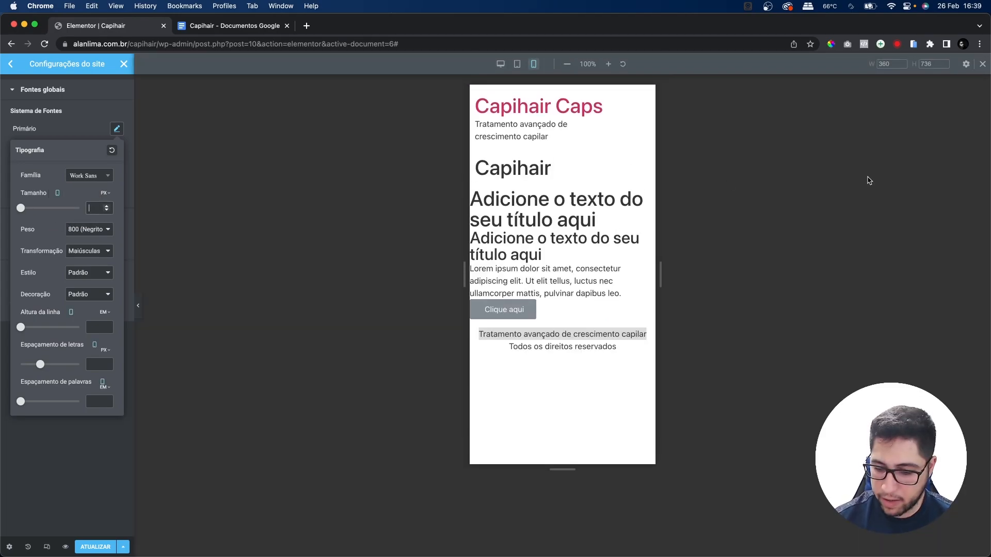
{"action": "type", "text": "32"}
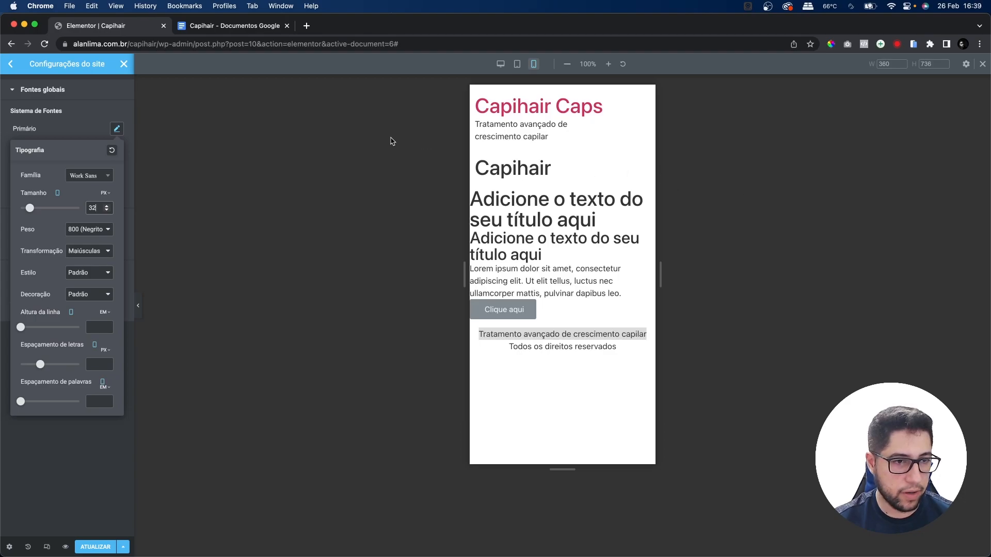
{"action": "left_click", "coordinate": [83, 101]}
{"action": "left_click", "coordinate": [31, 88]}
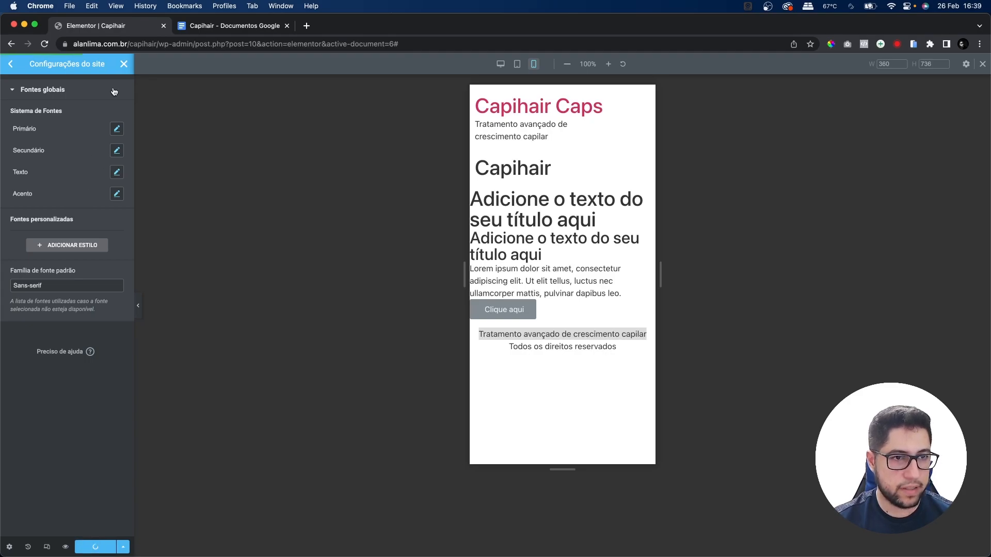
{"action": "left_click", "coordinate": [47, 548]}
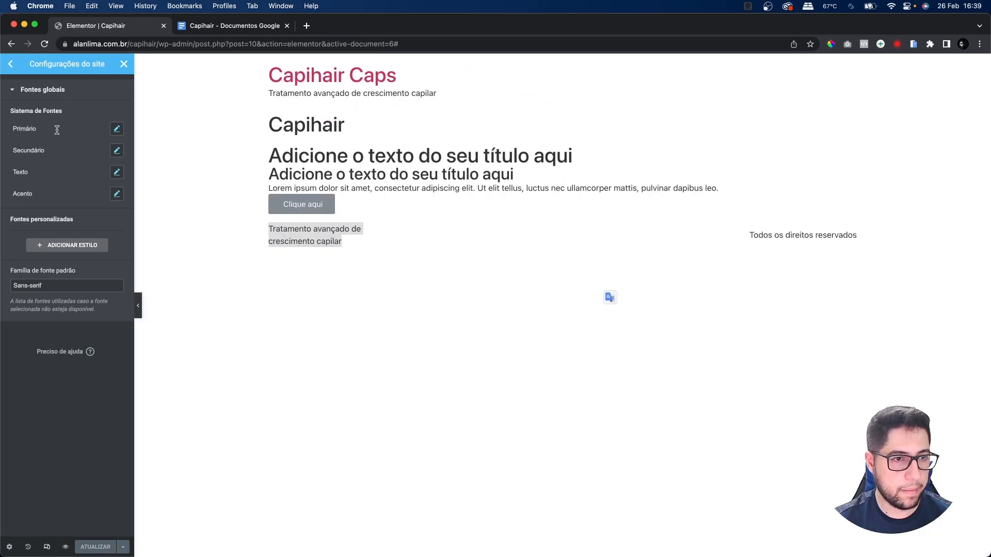
- Set the secondary global font's family to Work Sans and its desktop size to 24 px
{"action": "left_click", "coordinate": [117, 153]}
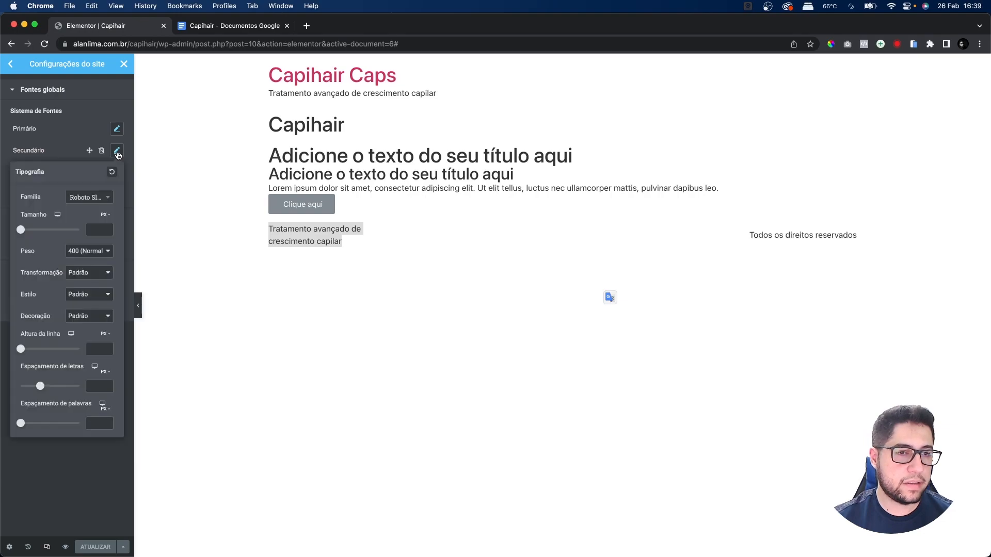
{"action": "left_click", "coordinate": [93, 198]}
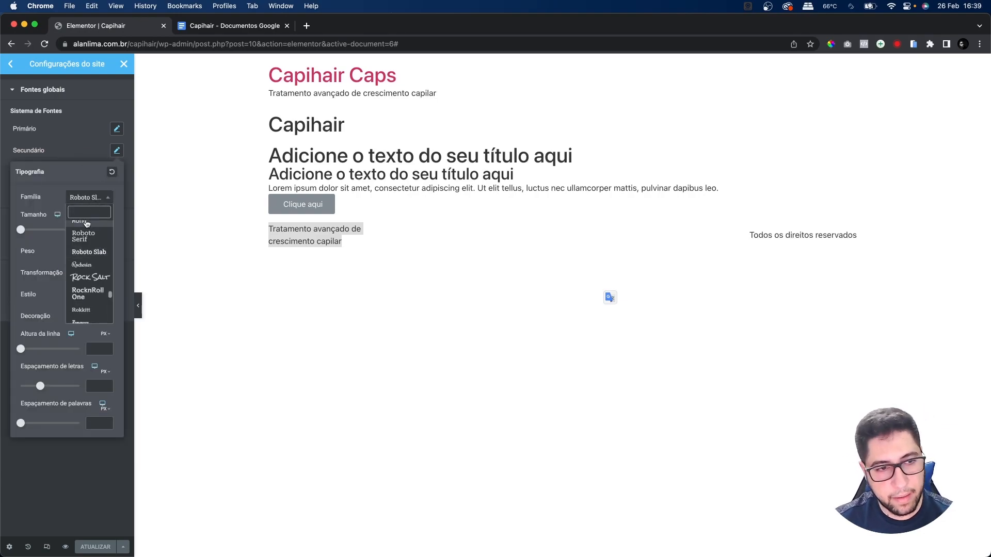
{"action": "type", "text": "Works"}
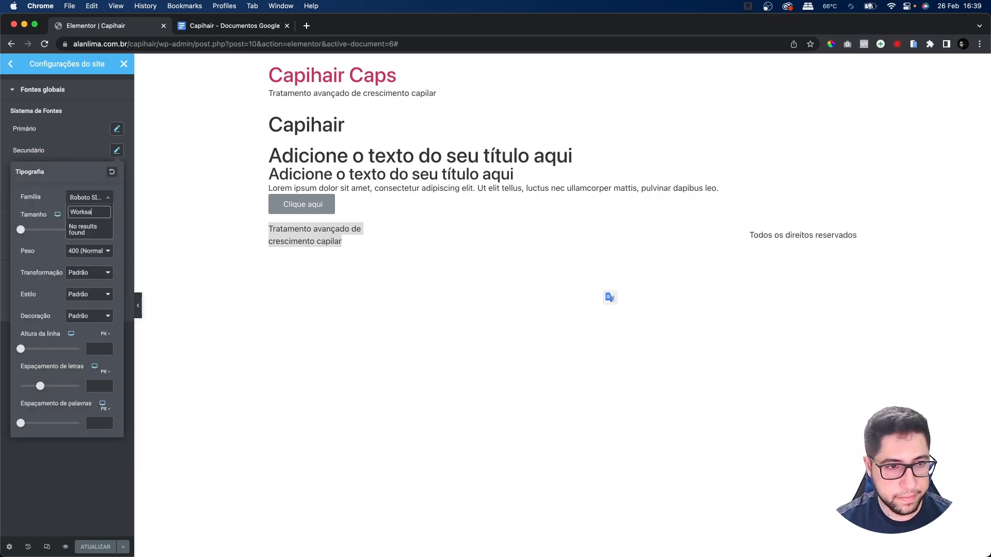
{"action": "key", "text": "BackSpace"}
{"action": "left_click", "coordinate": [97, 247]}
{"action": "left_click", "coordinate": [96, 230]}
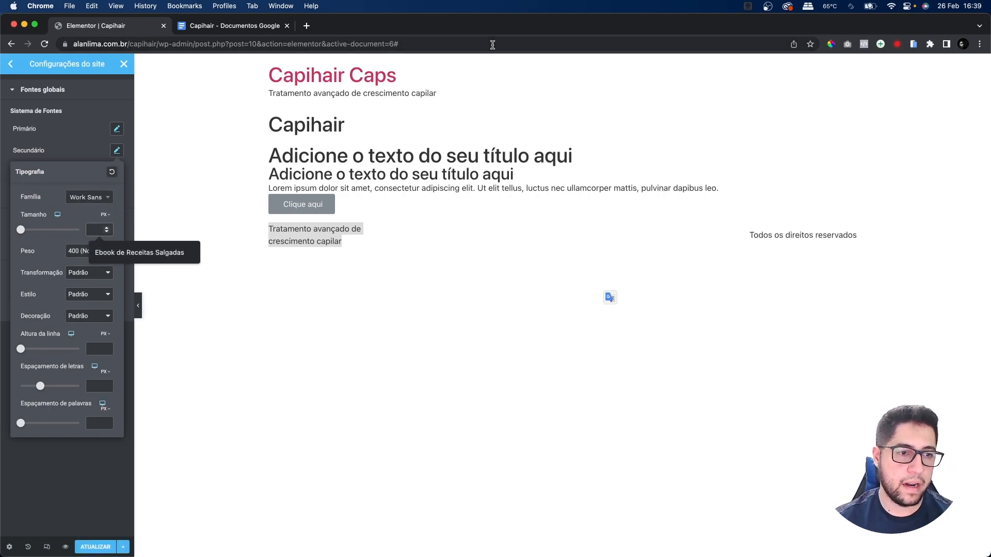
{"action": "type", "text": "24"}
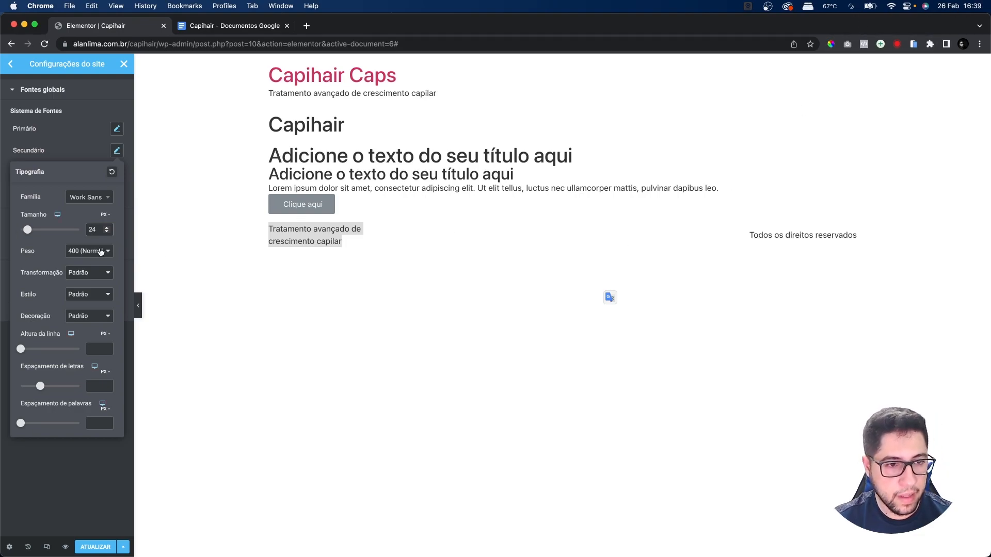
- Set the secondary global font's weight to 700 (Negrito) and its text transformation to uppercase (Maiúsculas)
{"action": "left_click", "coordinate": [99, 251]}
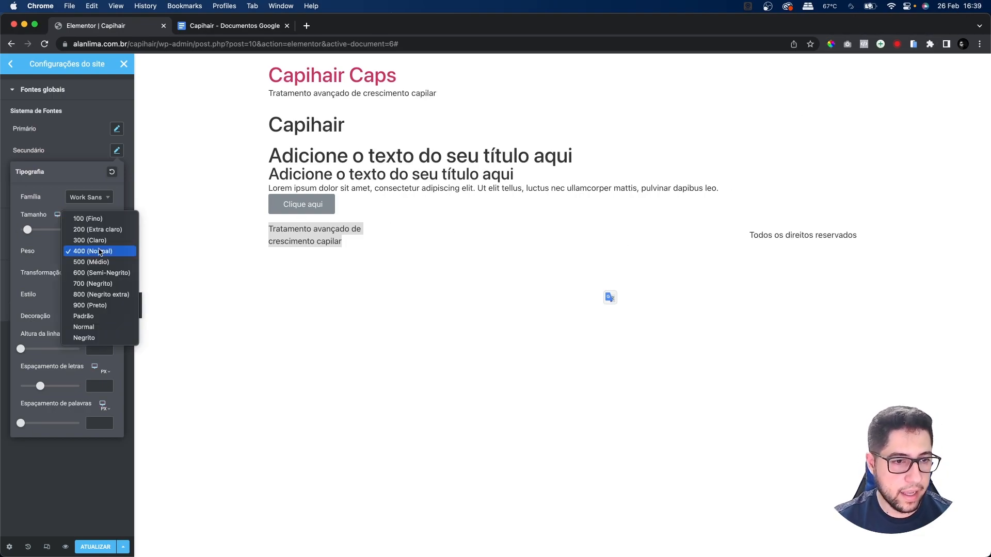
{"action": "left_click", "coordinate": [111, 283]}
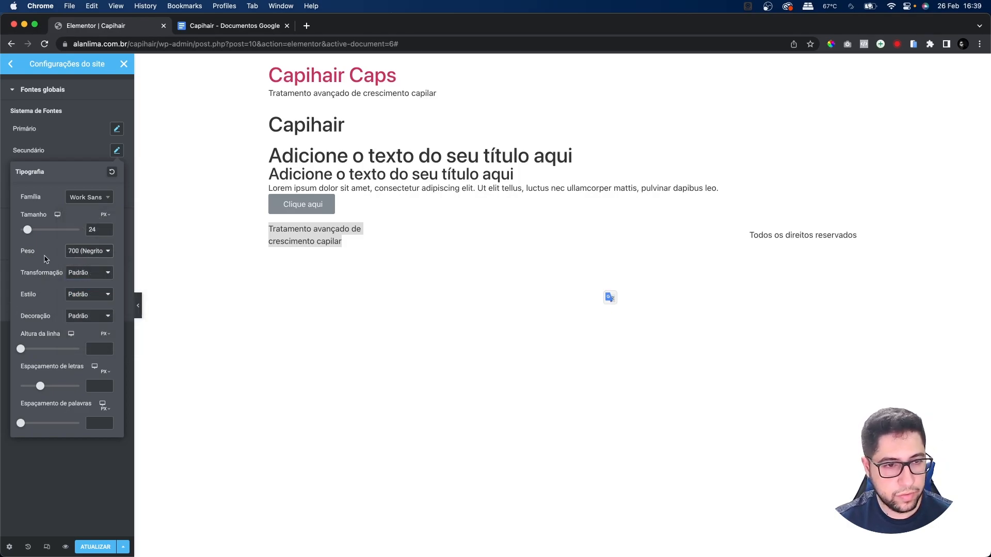
{"action": "left_click", "coordinate": [72, 273]}
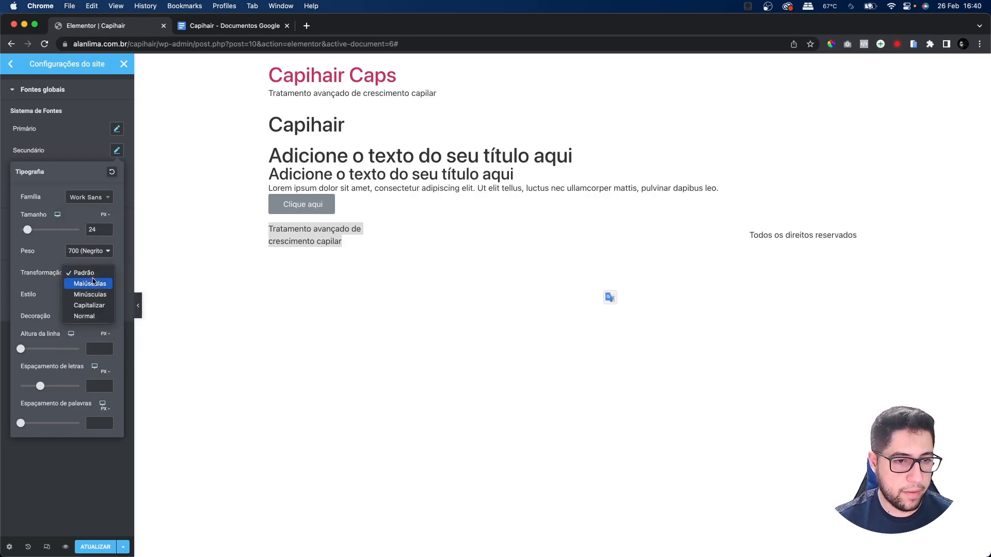
{"action": "left_click", "coordinate": [95, 283]}
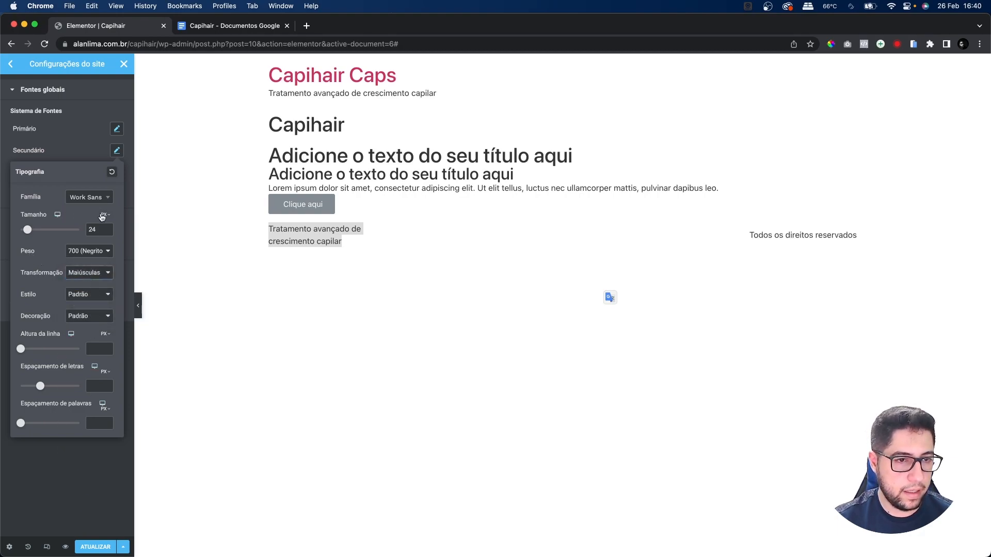
- Set the secondary font's mobile size to 18 px, update the site settings, and leave the responsive view
{"action": "mouse_move", "coordinate": [57, 215]}
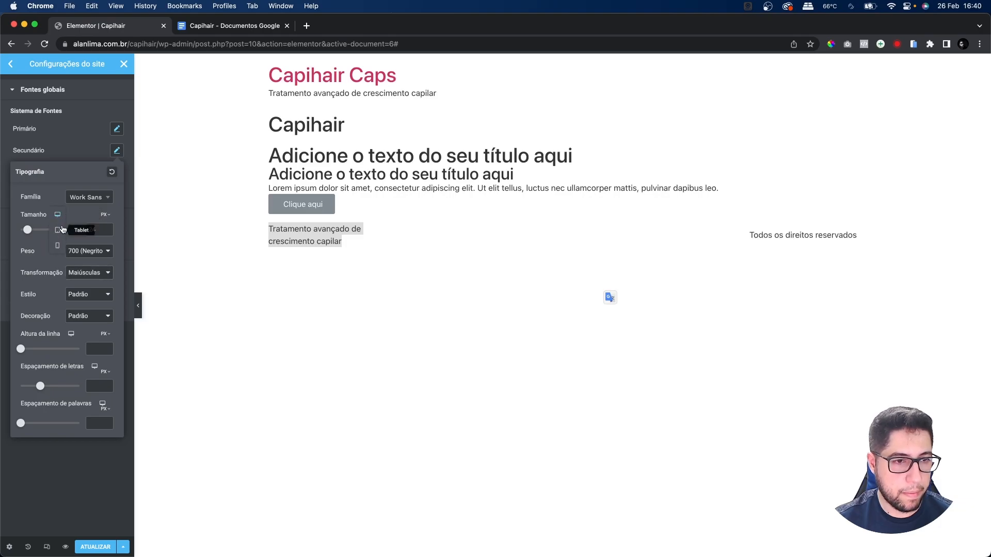
{"action": "left_click", "coordinate": [59, 246]}
{"action": "left_click", "coordinate": [98, 229]}
{"action": "type", "text": "18"}
{"action": "left_click", "coordinate": [109, 551]}
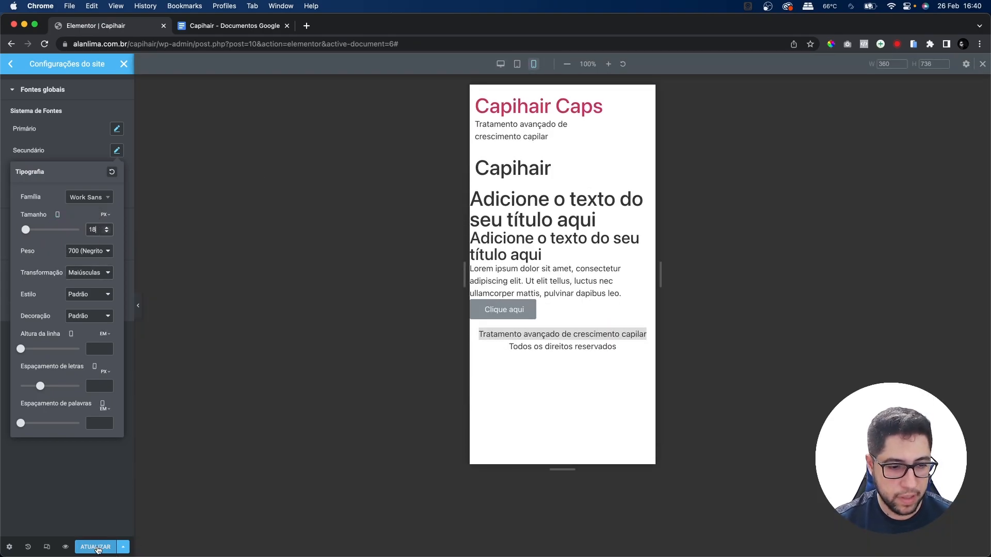
{"action": "left_click", "coordinate": [50, 549]}
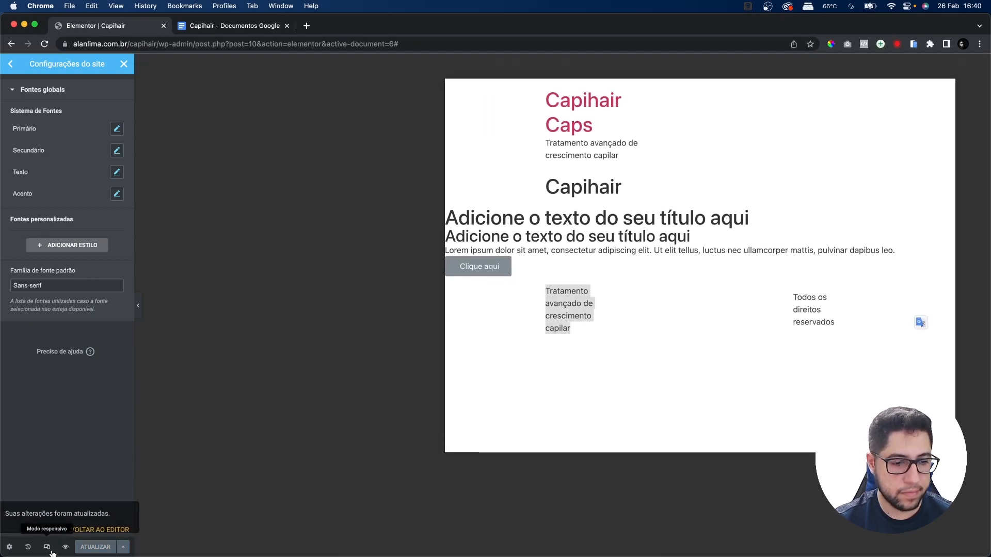
- Set the Texto global font's family to Work Sans and close its typography settings
{"action": "left_click", "coordinate": [118, 174]}
{"action": "left_click", "coordinate": [80, 220]}
{"action": "type", "text": "Works"}
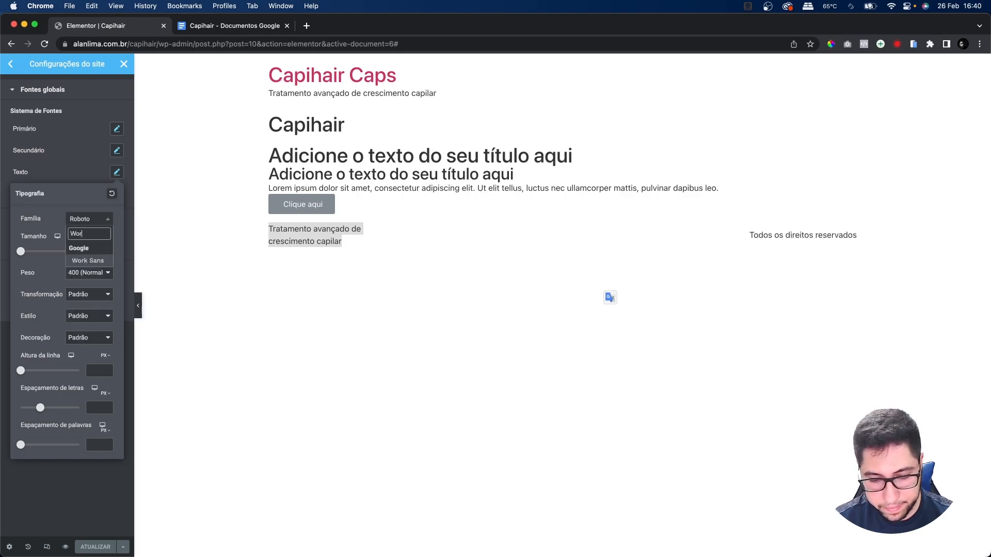
{"action": "key", "text": "BackSpace"}
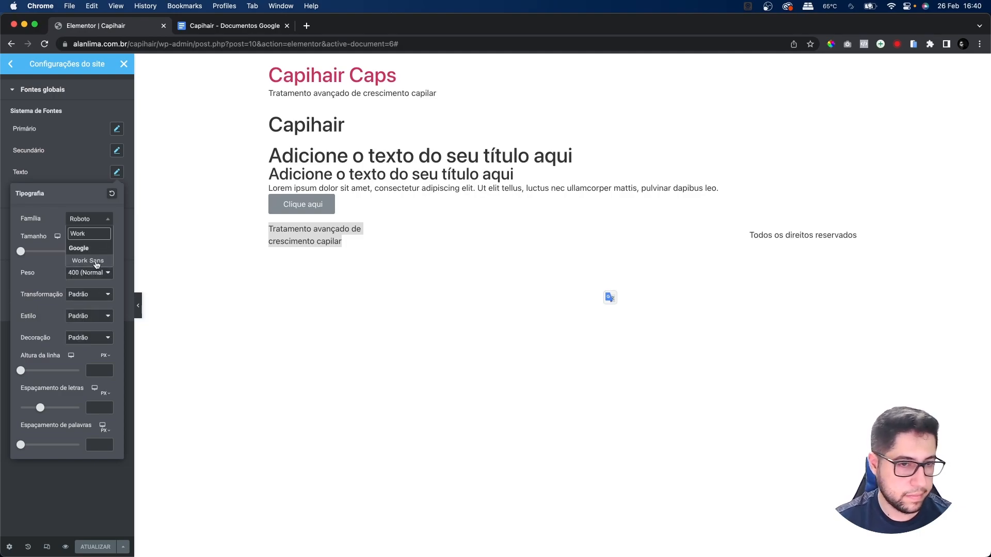
{"action": "left_click", "coordinate": [96, 262]}
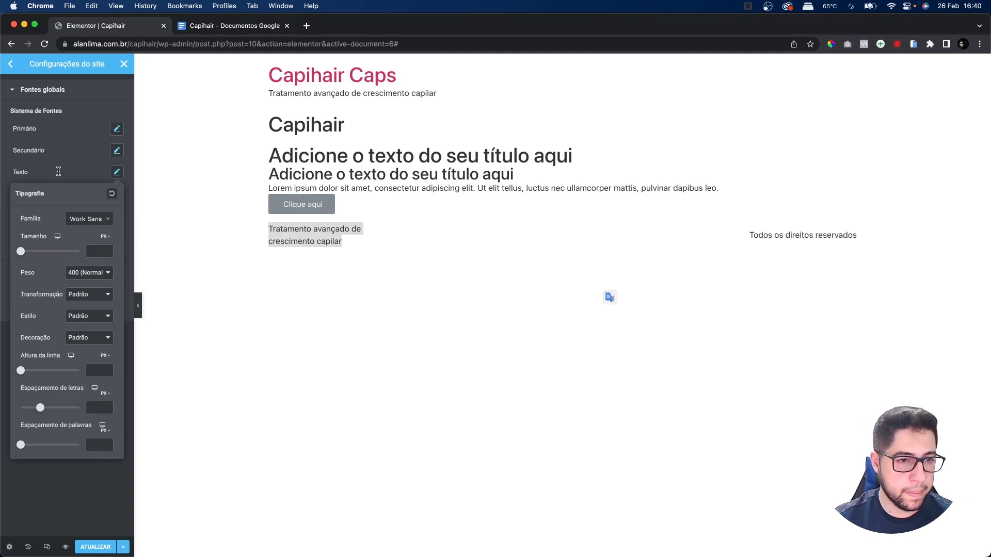
{"action": "left_click", "coordinate": [56, 172]}
- Set the Acento global font's family to Work Sans and its weight to 700 (Negrito)
{"action": "left_click", "coordinate": [117, 193]}
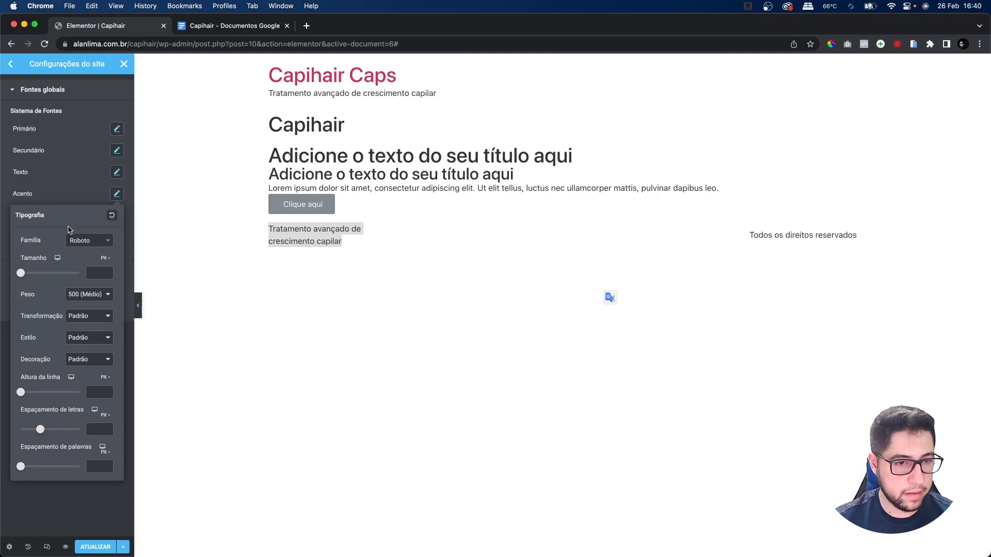
{"action": "left_click", "coordinate": [83, 245]}
{"action": "type", "text": "Wor"}
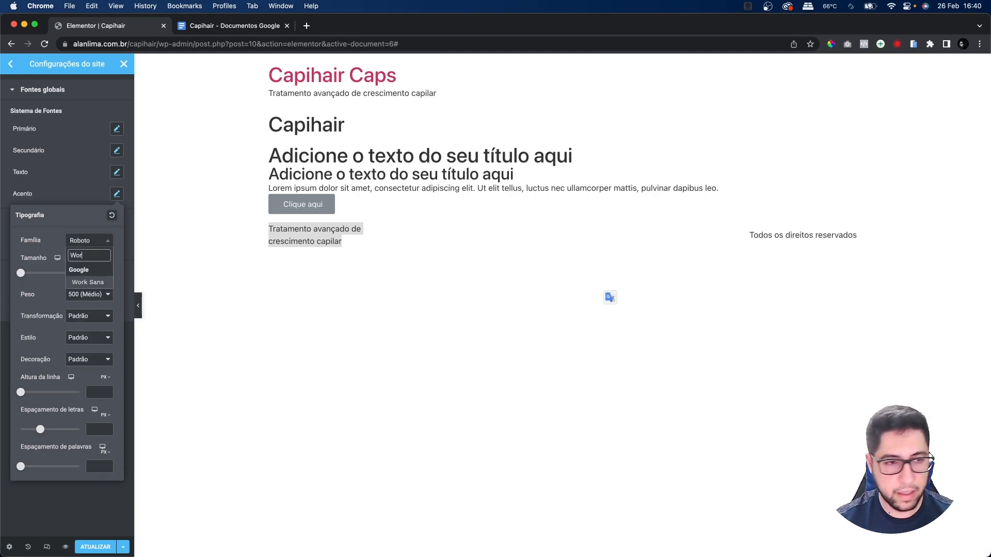
{"action": "left_click", "coordinate": [88, 282]}
{"action": "left_click", "coordinate": [90, 294]}
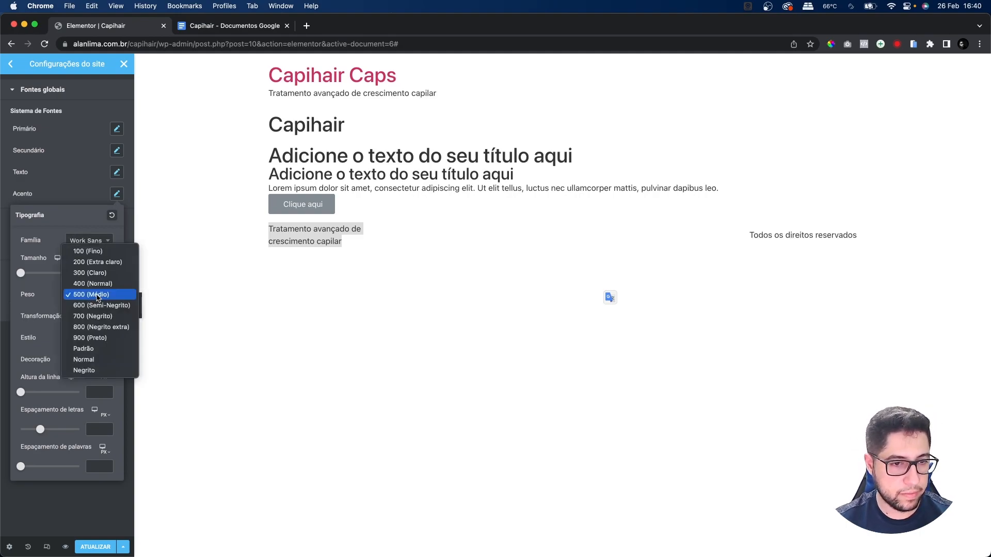
{"action": "left_click", "coordinate": [103, 320]}
{"action": "left_click", "coordinate": [66, 506]}
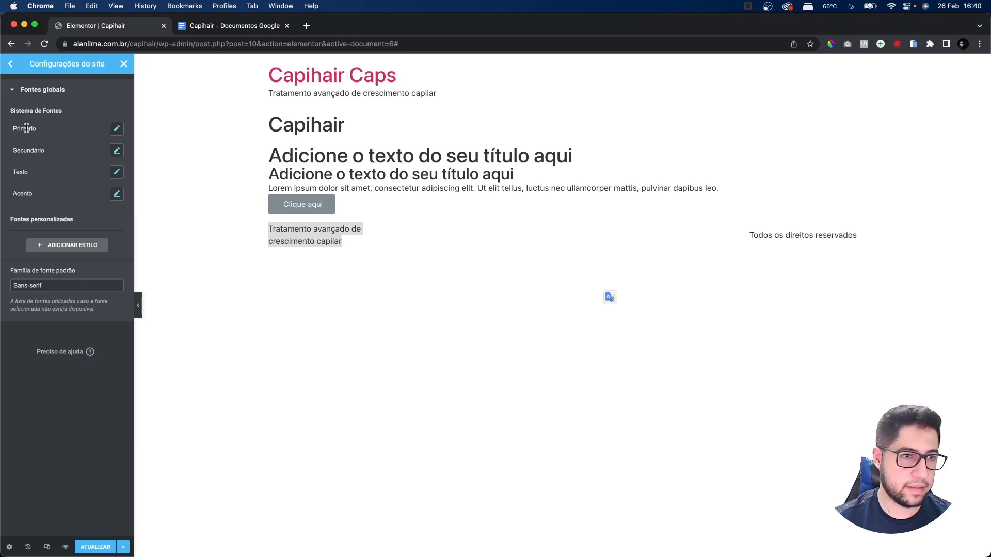
- Rename the Primário, Secundário and Acento global fonts to Titulo, Subtitulo and Destacado, and update the site settings
{"action": "double_click", "coordinate": [36, 130]}
{"action": "type", "text": "Titulo"}
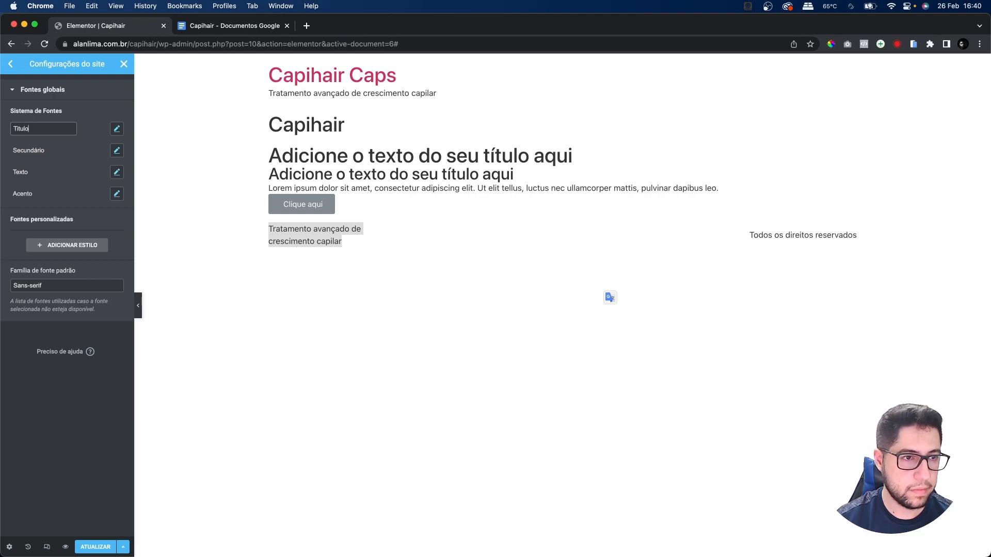
{"action": "double_click", "coordinate": [29, 150]}
{"action": "type", "text": "Su"}
{"action": "key", "text": "alt+BackSpace"}
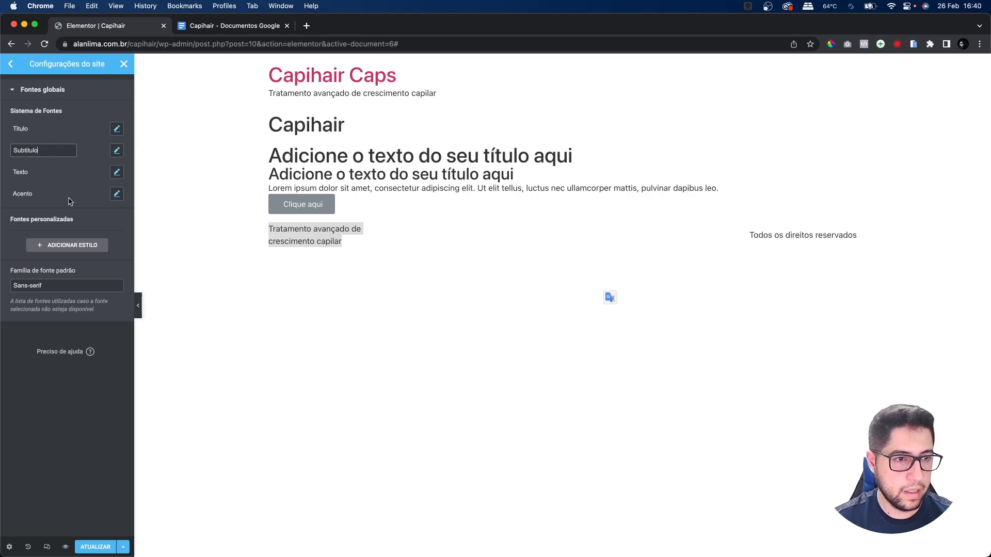
{"action": "double_click", "coordinate": [20, 193]}
{"action": "type", "text": "Destacado"}
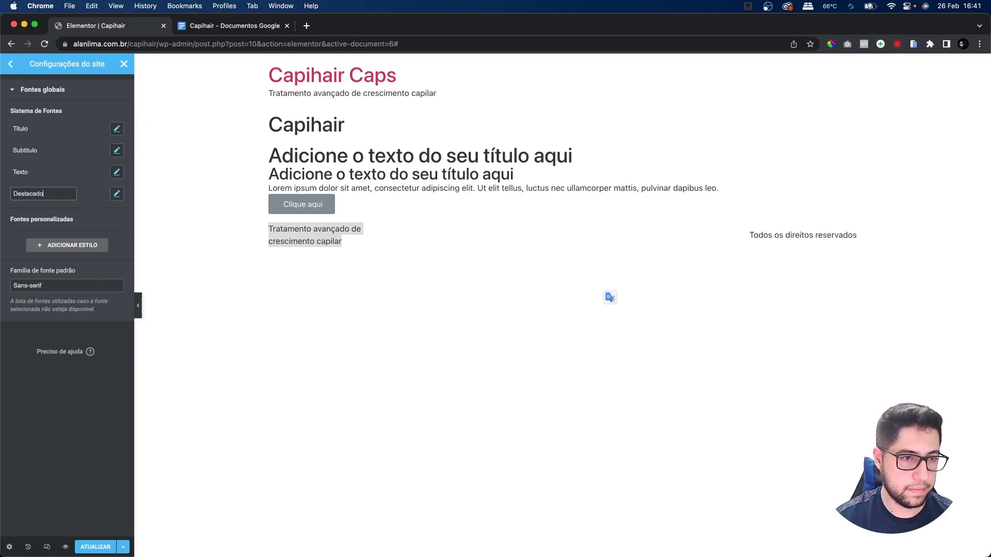
{"action": "left_click", "coordinate": [105, 460]}
{"action": "left_click", "coordinate": [91, 547]}
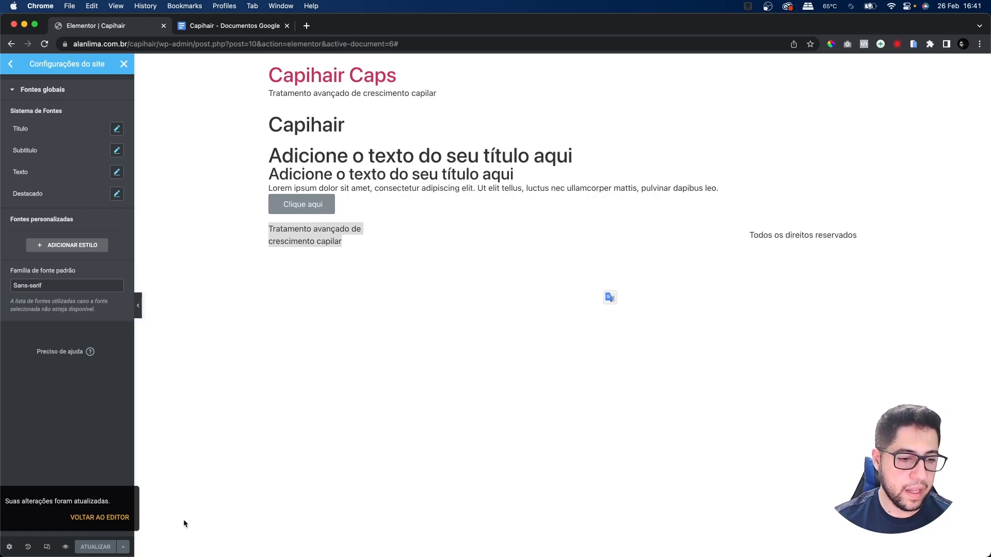
- In the theme style typography, assign the global font Texto to the body and Destacado to links
{"action": "left_click", "coordinate": [11, 66]}
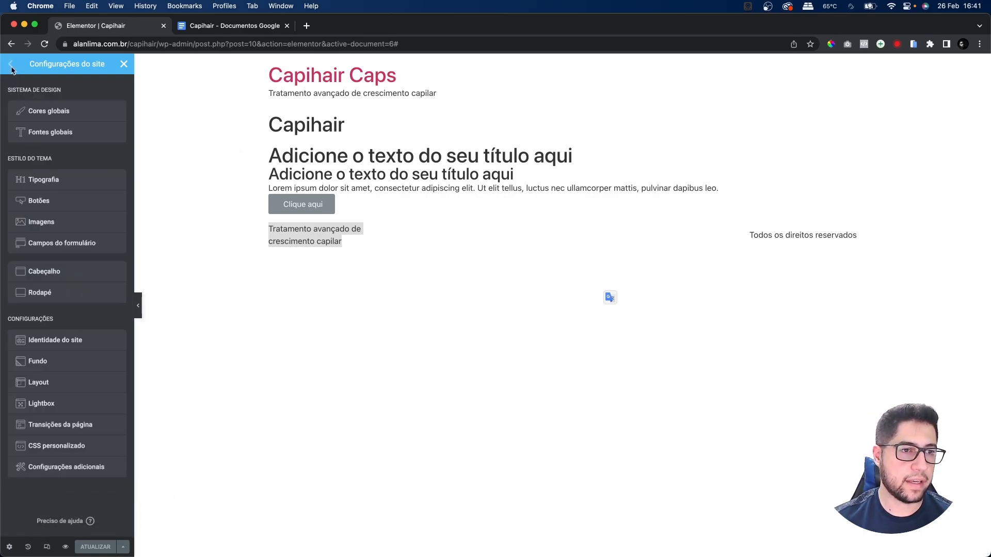
{"action": "left_click", "coordinate": [41, 182]}
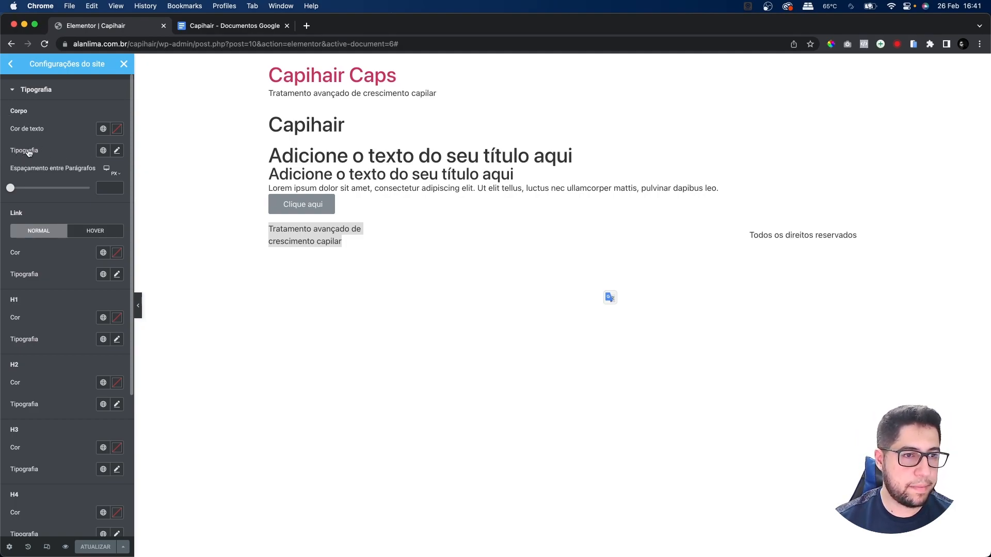
{"action": "left_click", "coordinate": [102, 152]}
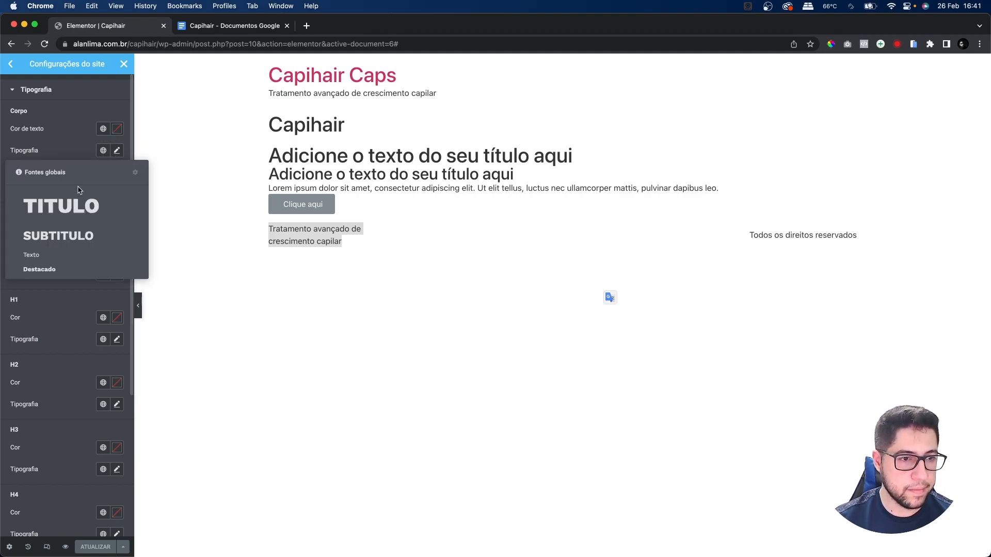
{"action": "left_click", "coordinate": [43, 256]}
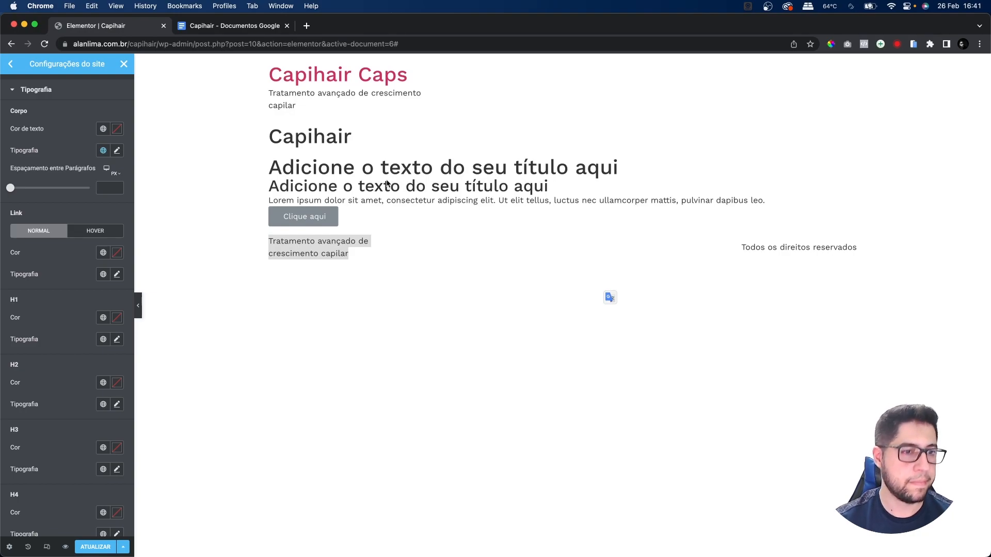
{"action": "left_click", "coordinate": [103, 274]}
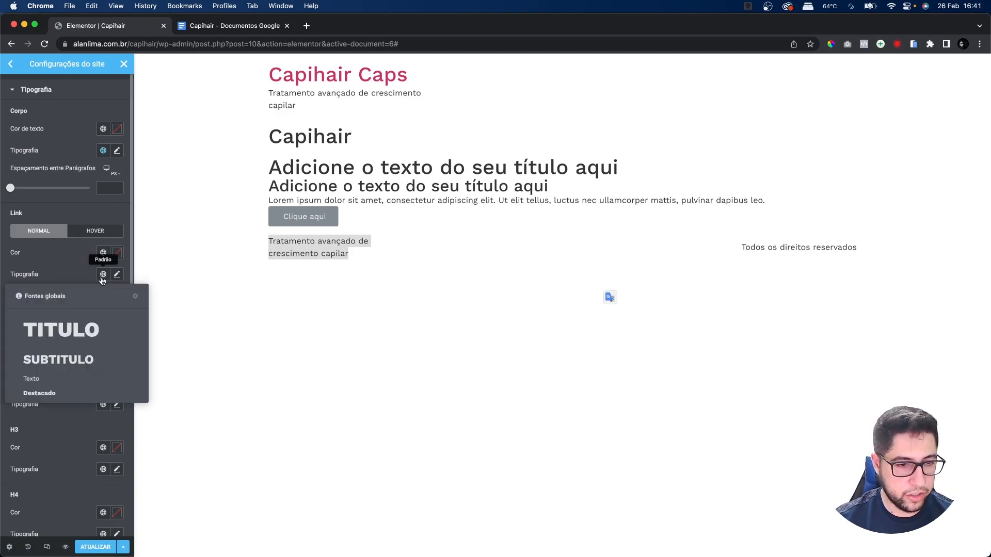
{"action": "left_click", "coordinate": [48, 395]}
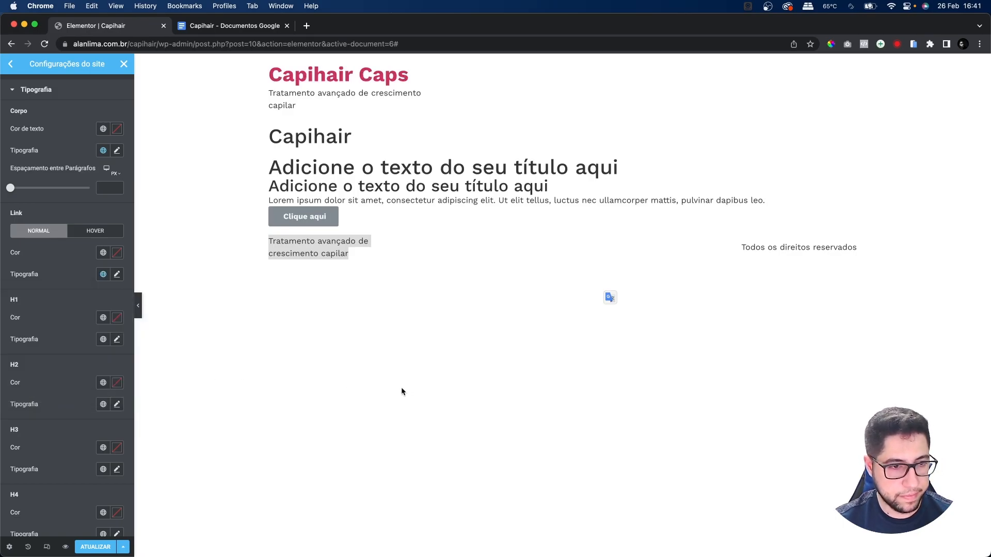
- Assign the global font Titulo to the H1 typography and Subtitulo to the H2 typography
{"action": "scroll", "coordinate": [31, 310], "scroll_direction": "down", "scroll_amount": 3}
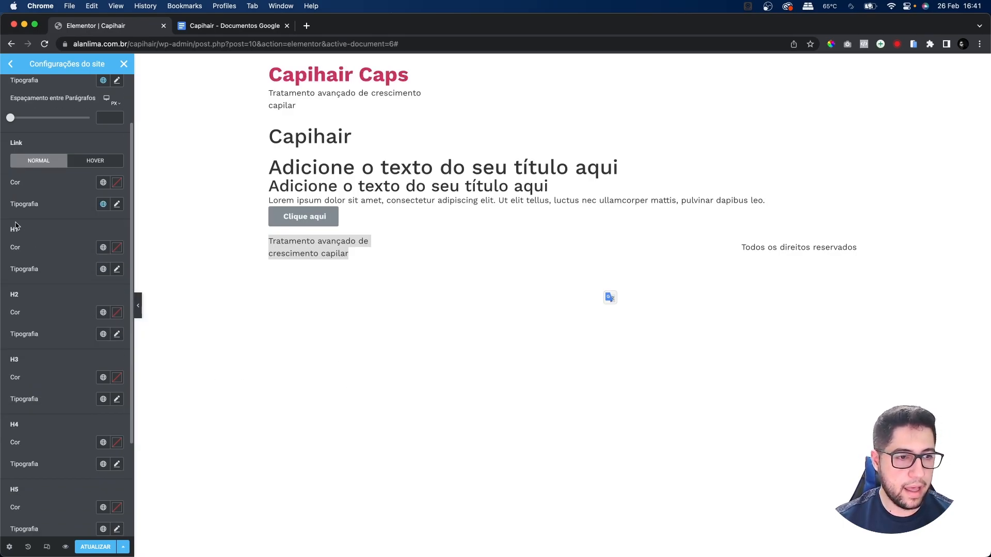
{"action": "left_click", "coordinate": [102, 271]}
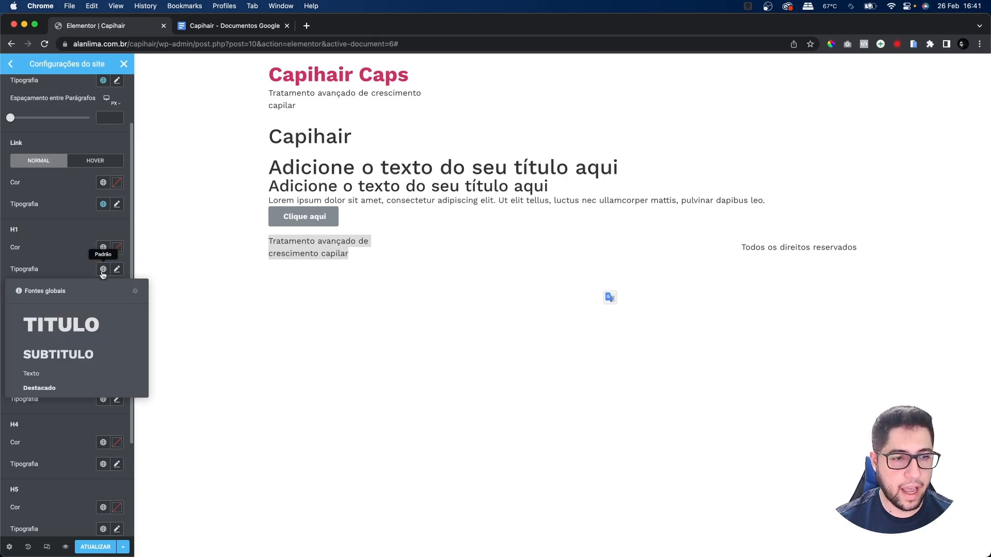
{"action": "left_click", "coordinate": [71, 330]}
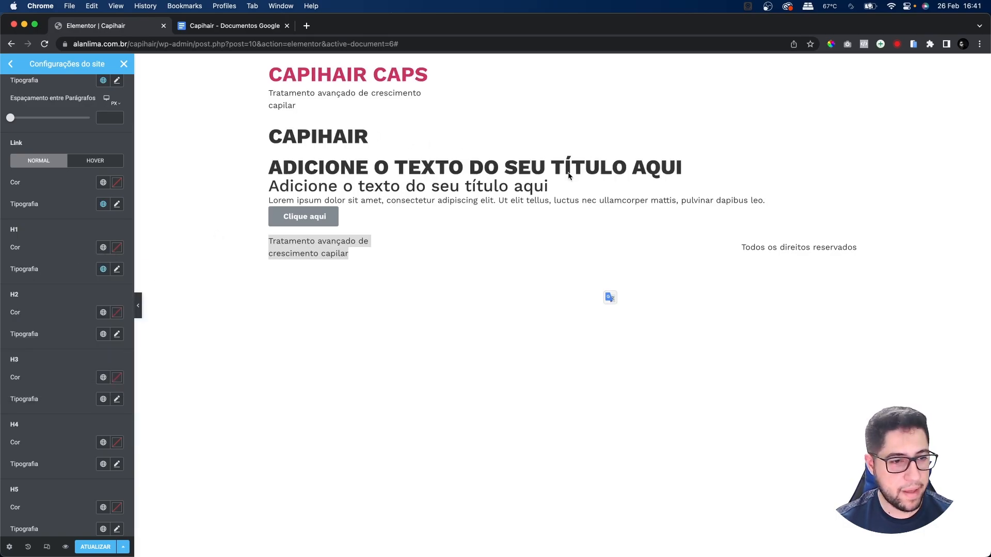
{"action": "left_click", "coordinate": [103, 313]}
{"action": "left_click", "coordinate": [103, 312]}
{"action": "left_click", "coordinate": [104, 334]}
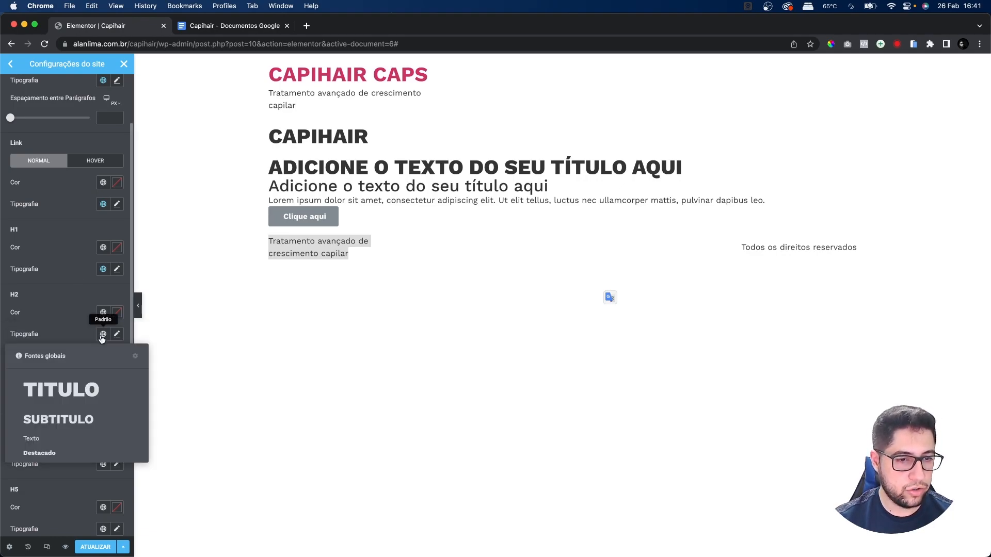
{"action": "left_click", "coordinate": [91, 429]}
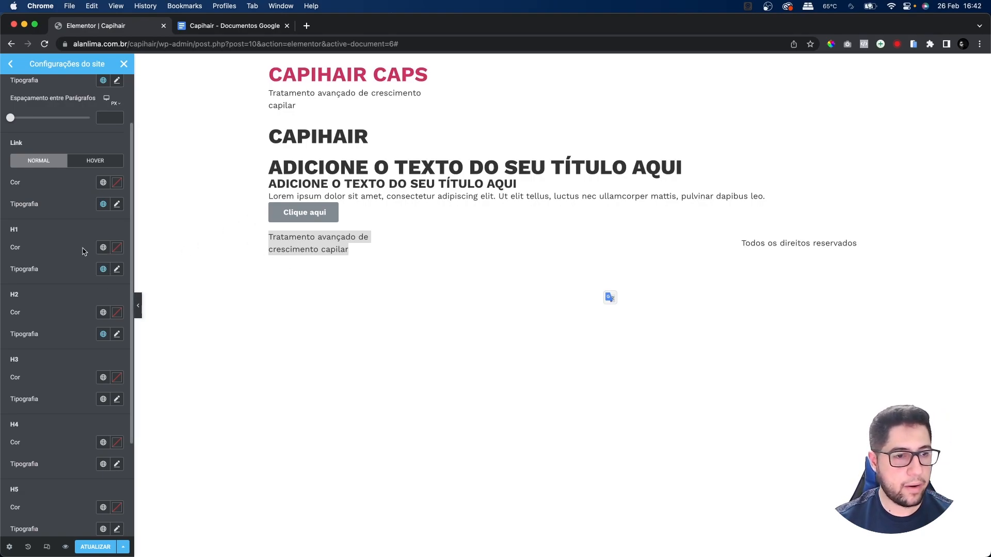
- Set the H1 and H2 heading colors to the global color Primário and save the site settings
{"action": "left_click", "coordinate": [103, 247]}
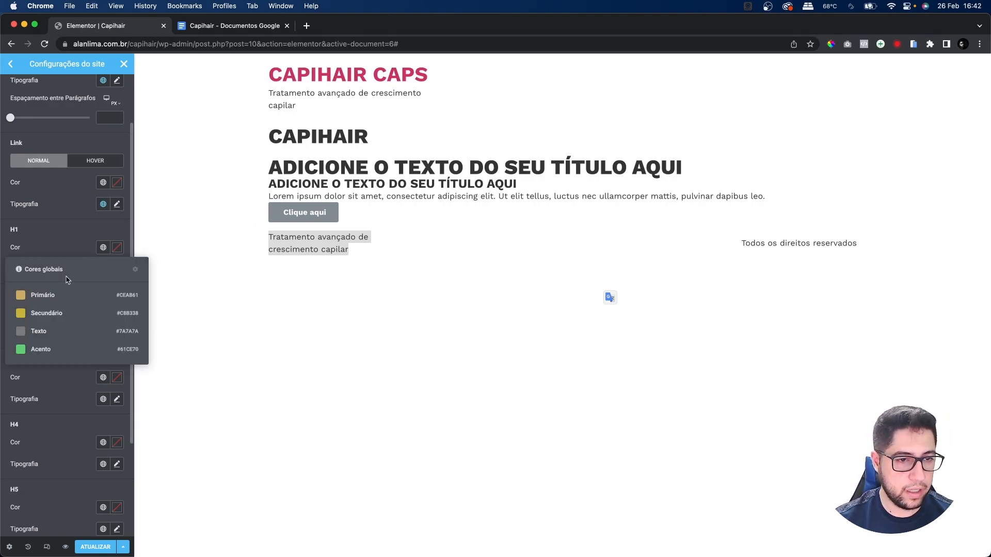
{"action": "left_click", "coordinate": [49, 299]}
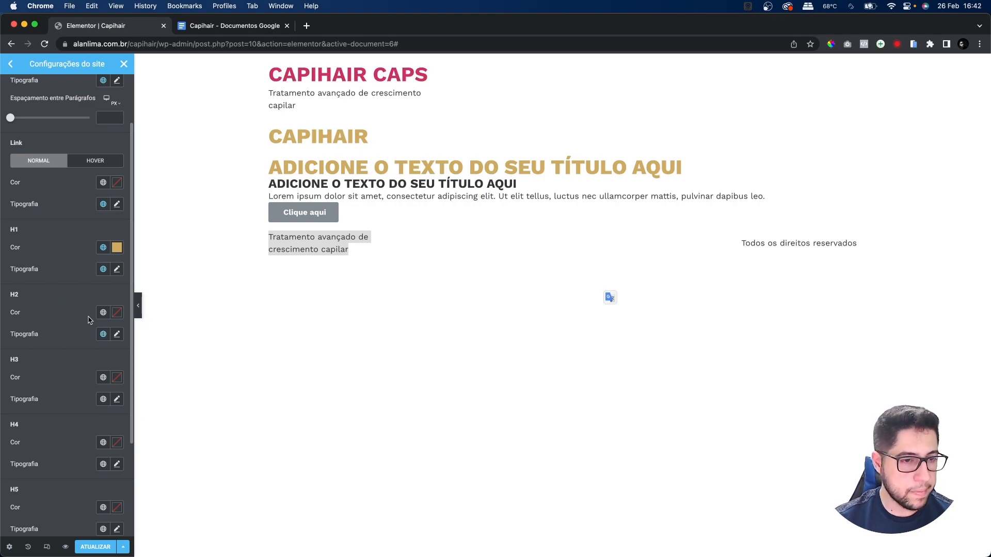
{"action": "left_click", "coordinate": [103, 312]}
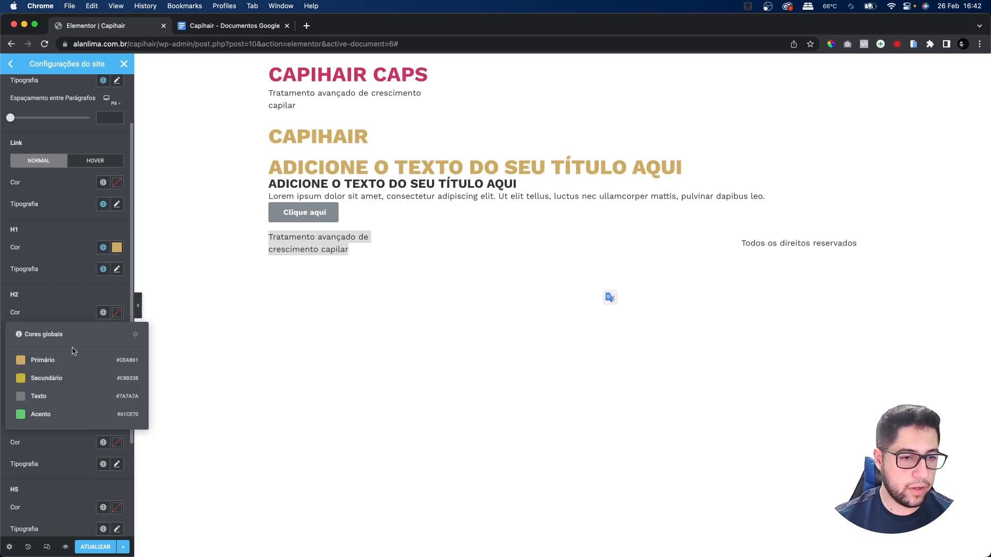
{"action": "left_click", "coordinate": [45, 364]}
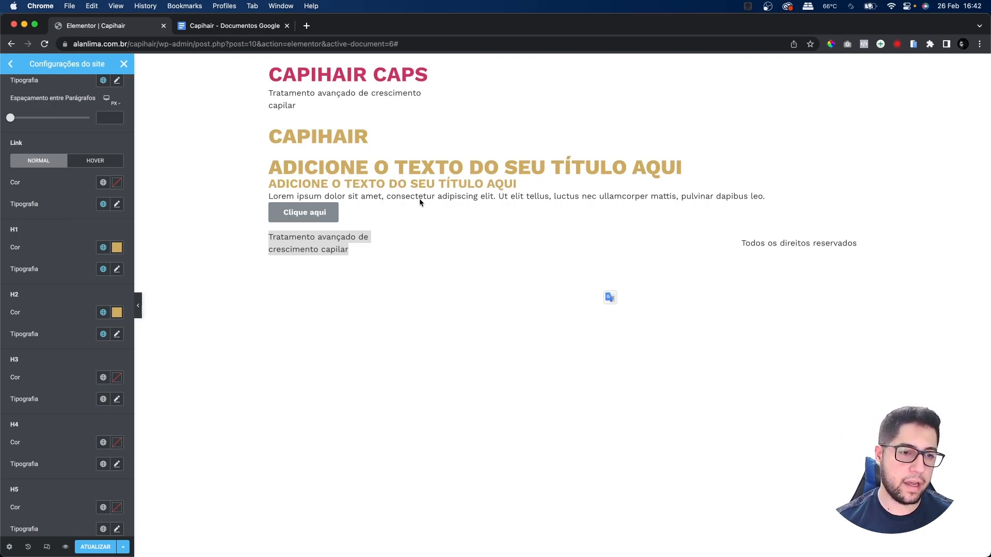
{"action": "scroll", "coordinate": [67, 258], "scroll_direction": "up", "scroll_amount": 3}
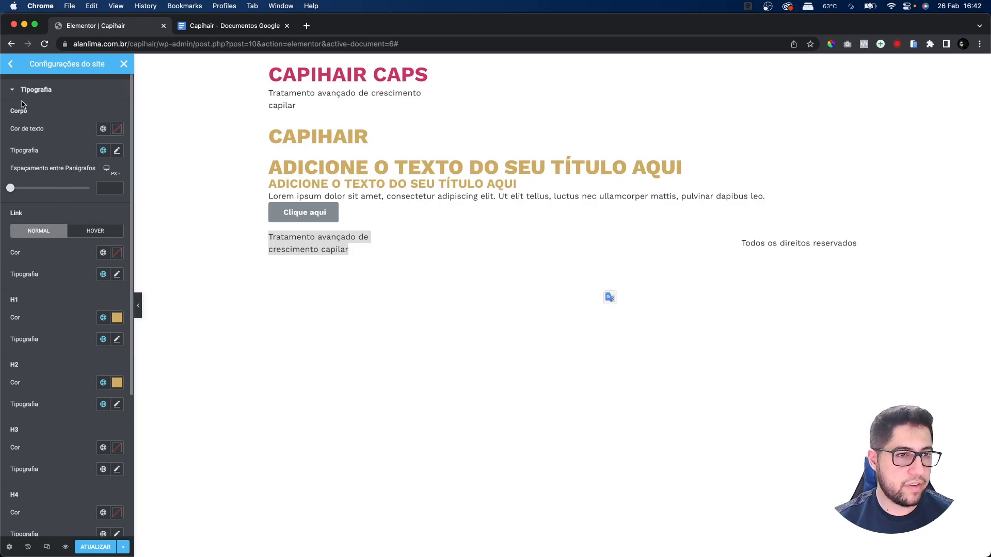
{"action": "left_click", "coordinate": [10, 66]}
{"action": "key", "text": "super+s"}
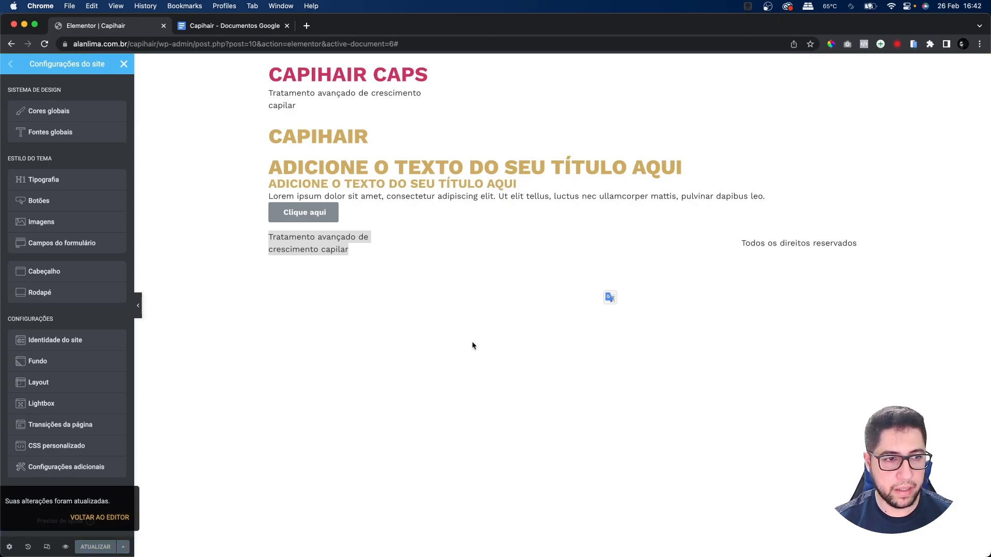
- In the theme's button style, set the typography to the global font Destacado
{"action": "left_click", "coordinate": [29, 201]}
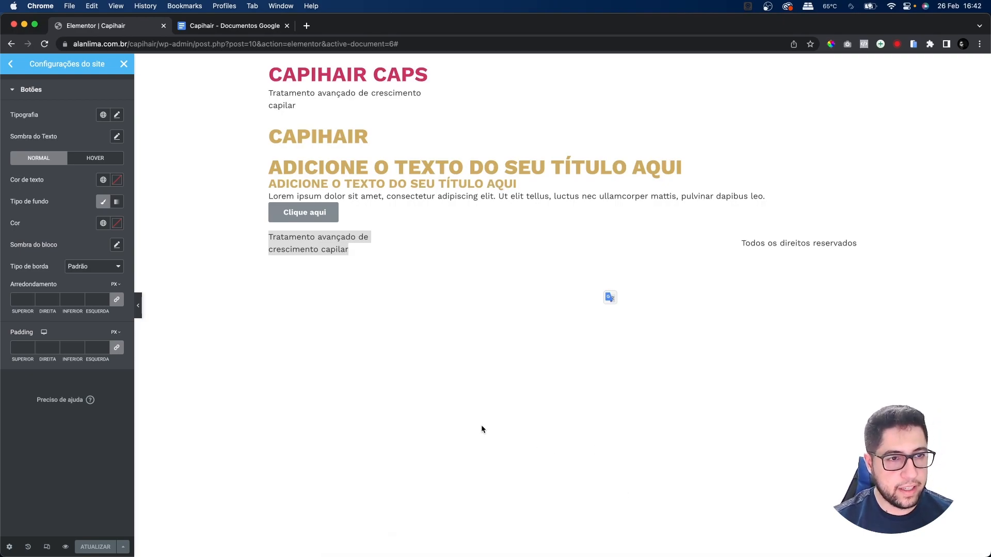
{"action": "left_click", "coordinate": [101, 119]}
{"action": "left_click", "coordinate": [83, 198]}
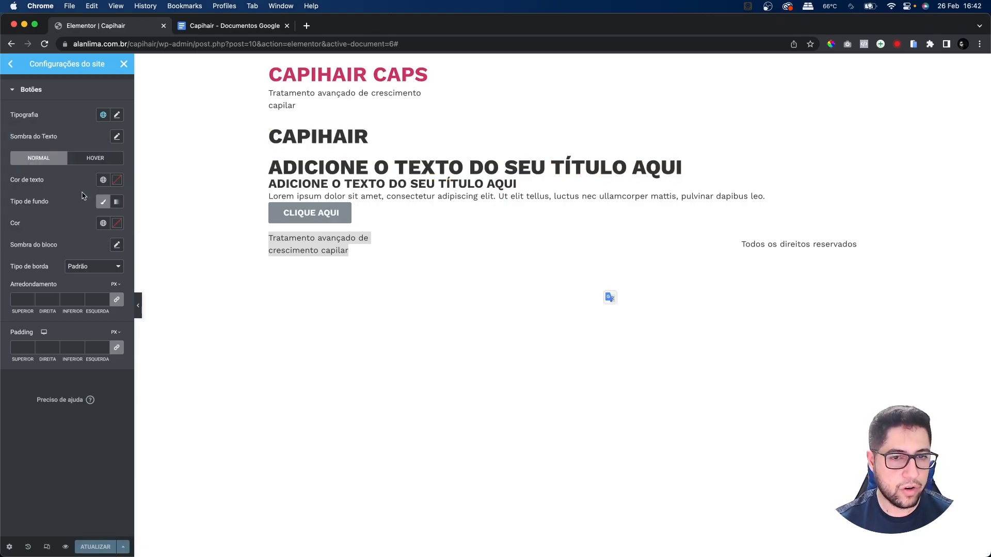
{"action": "left_click", "coordinate": [102, 119]}
{"action": "left_click", "coordinate": [52, 235]}
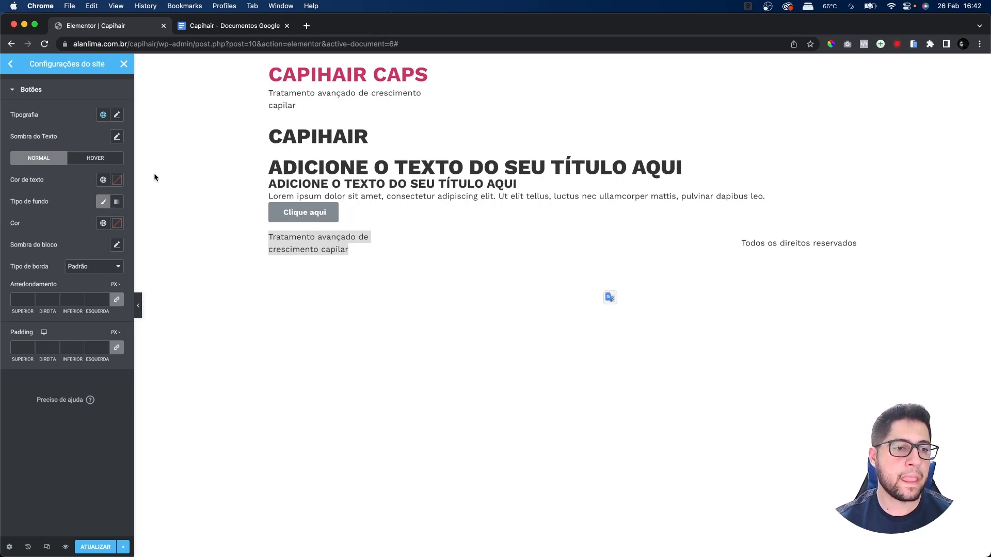
- Set the buttons' normal text color to white (#FFFFFF)
{"action": "left_click", "coordinate": [115, 184]}
{"action": "left_click_drag", "start_coordinate": [108, 255], "coordinate": [18, 166]}
{"action": "left_click", "coordinate": [86, 465]}
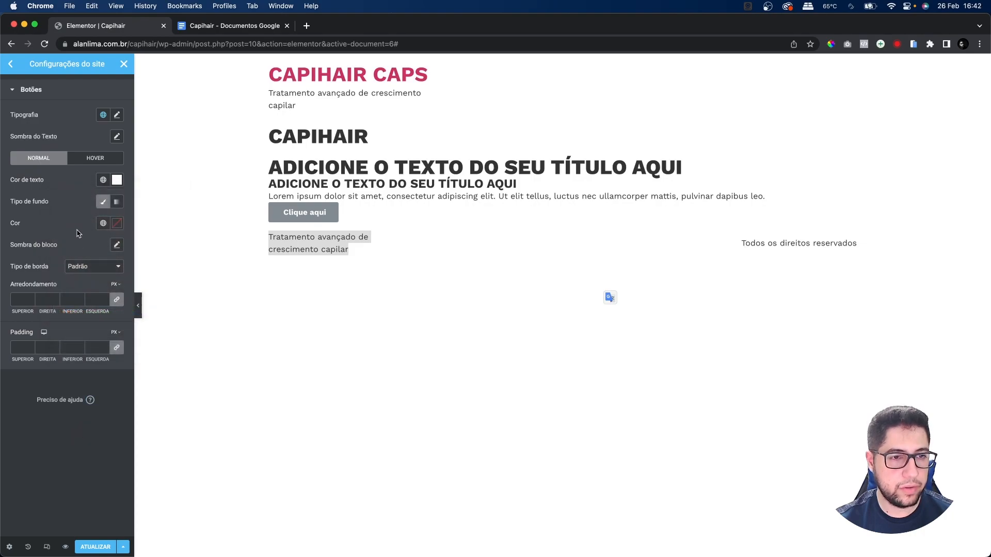
- Give the buttons a gradient background with the global color Secundário as first color and Primário as secondary color
{"action": "left_click", "coordinate": [117, 203]}
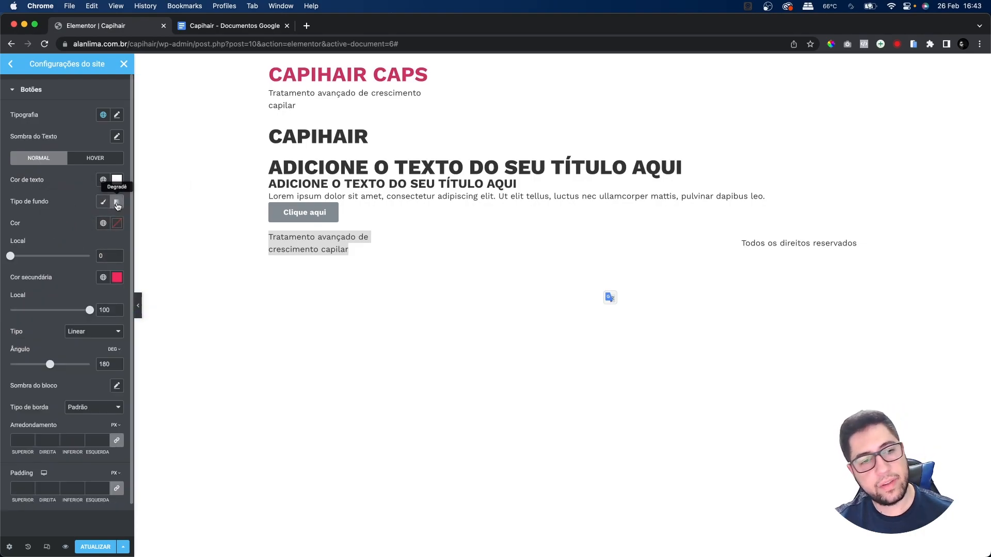
{"action": "left_click", "coordinate": [105, 279]}
{"action": "left_click", "coordinate": [46, 330]}
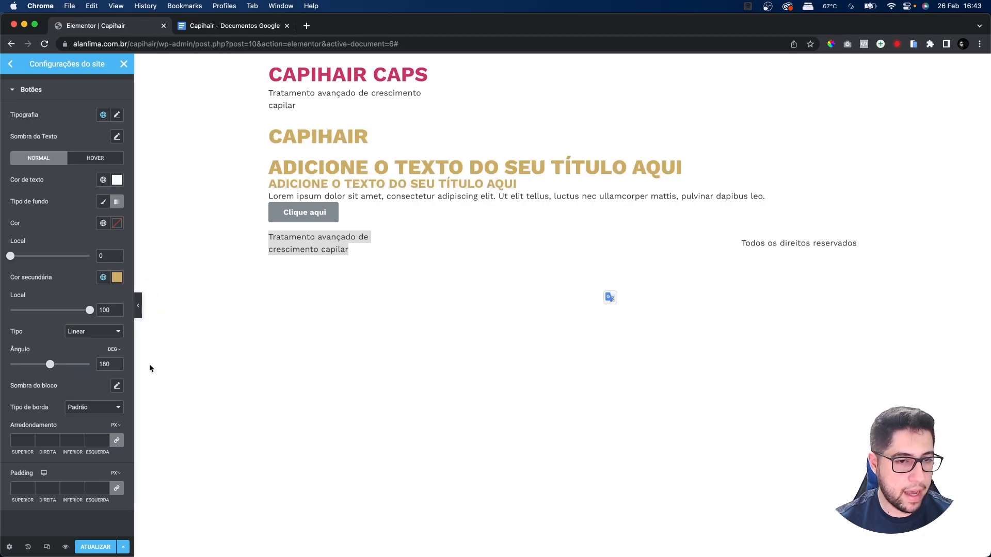
{"action": "left_click", "coordinate": [117, 180]}
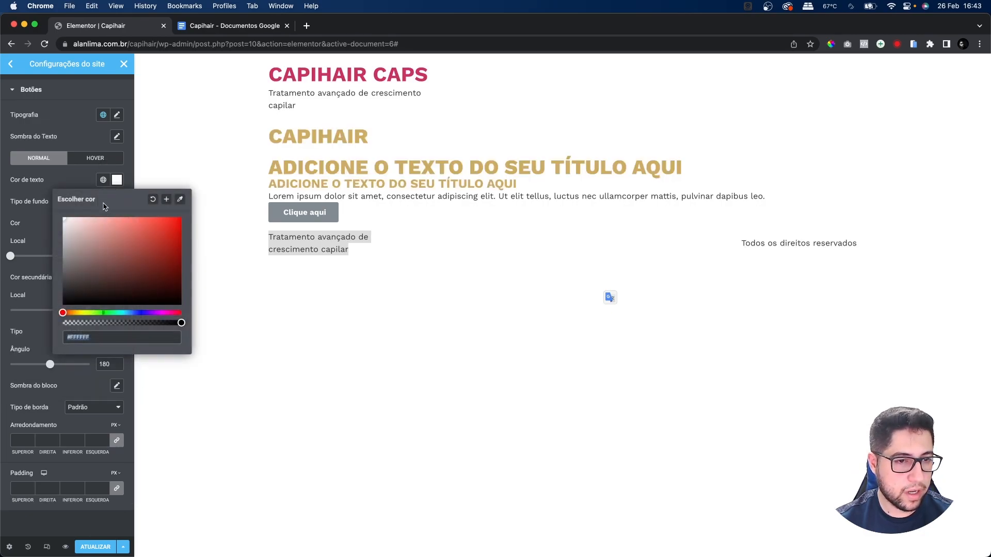
{"action": "left_click", "coordinate": [102, 186]}
{"action": "scroll", "coordinate": [106, 302], "scroll_direction": "down", "scroll_amount": 2}
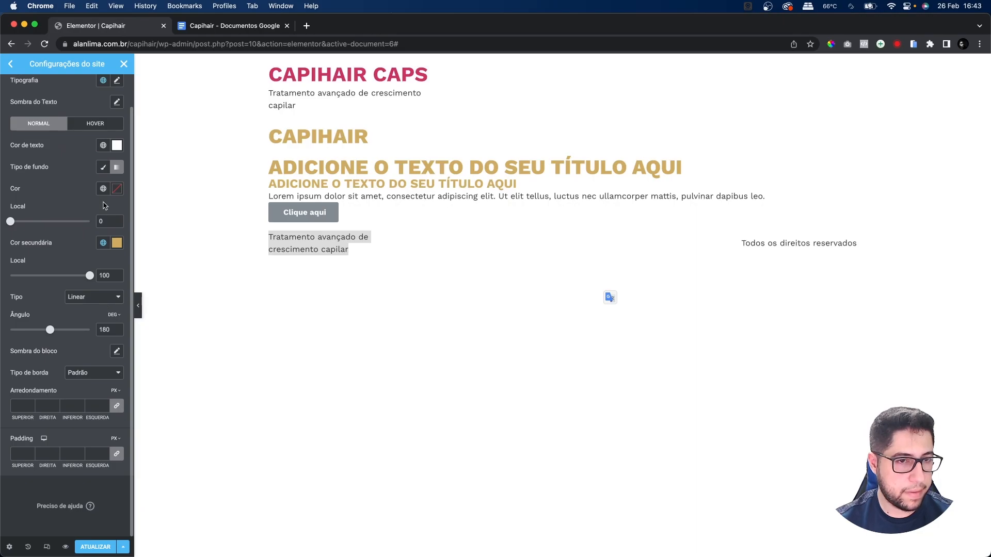
{"action": "scroll", "coordinate": [104, 205], "scroll_direction": "up", "scroll_amount": 2}
{"action": "left_click", "coordinate": [116, 223]}
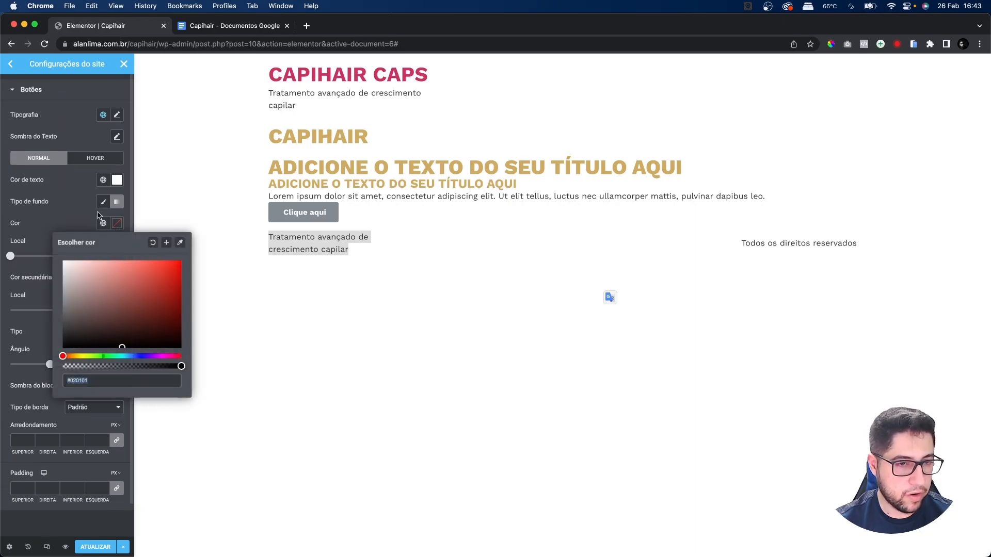
{"action": "left_click", "coordinate": [102, 223]}
{"action": "left_click", "coordinate": [55, 287]}
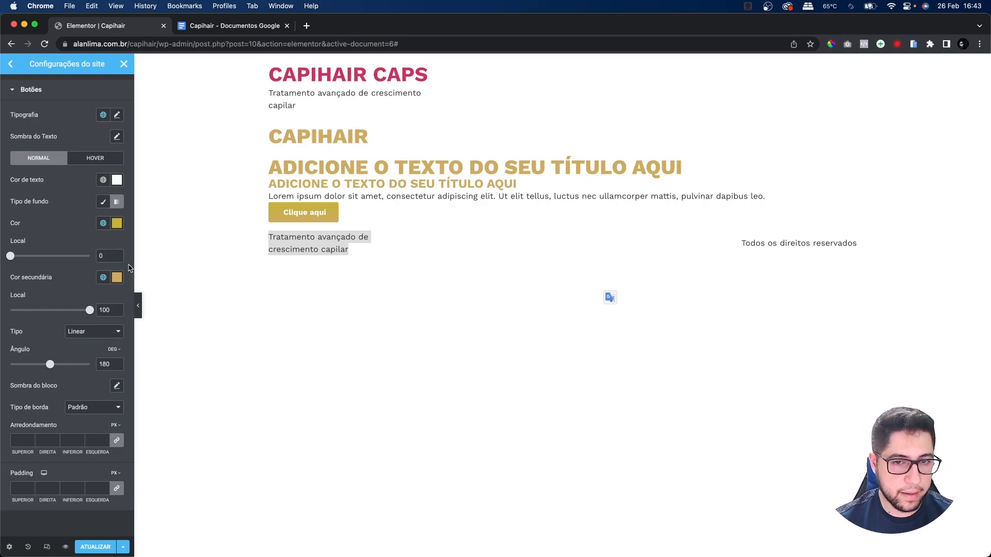
- Set the button gradient's angle to 217 degrees, update the site settings, and return to the page editor
{"action": "left_click_drag", "start_coordinate": [50, 364], "coordinate": [24, 363]}
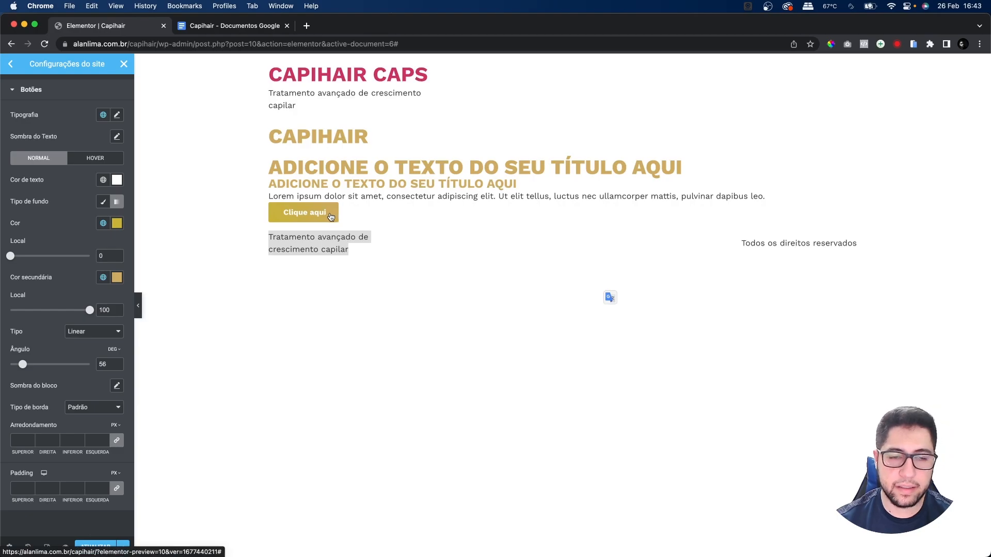
{"action": "left_click_drag", "start_coordinate": [24, 365], "coordinate": [59, 366]}
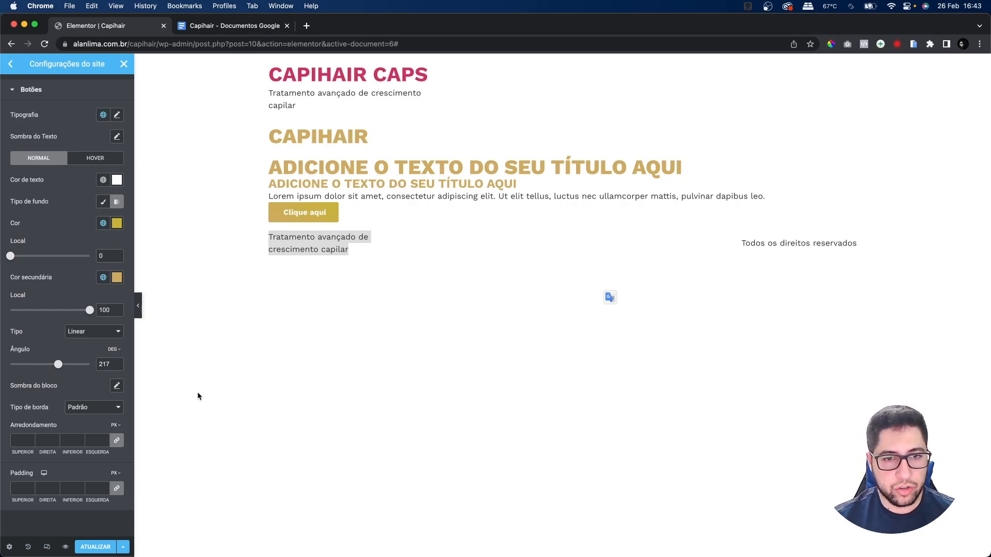
{"action": "left_click", "coordinate": [90, 545]}
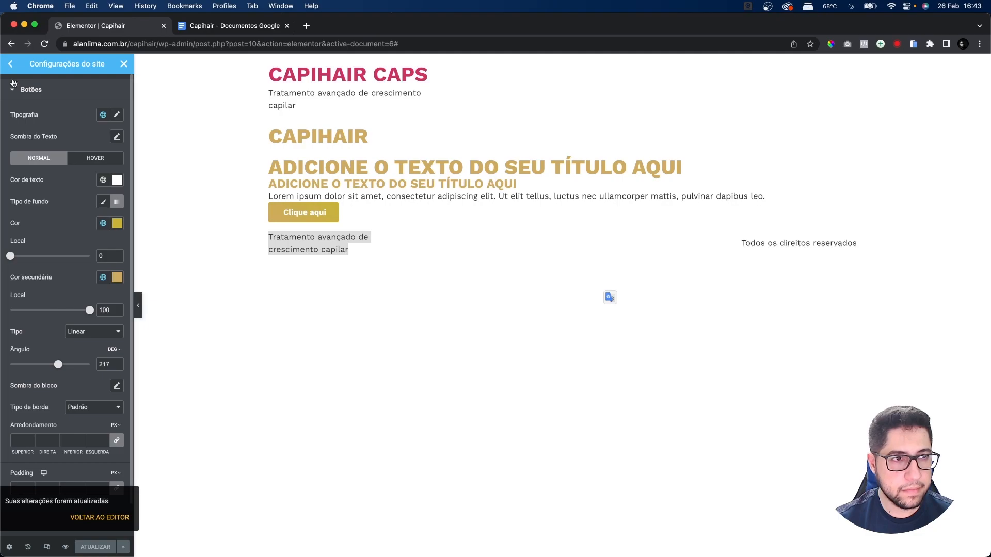
{"action": "left_click", "coordinate": [124, 64]}
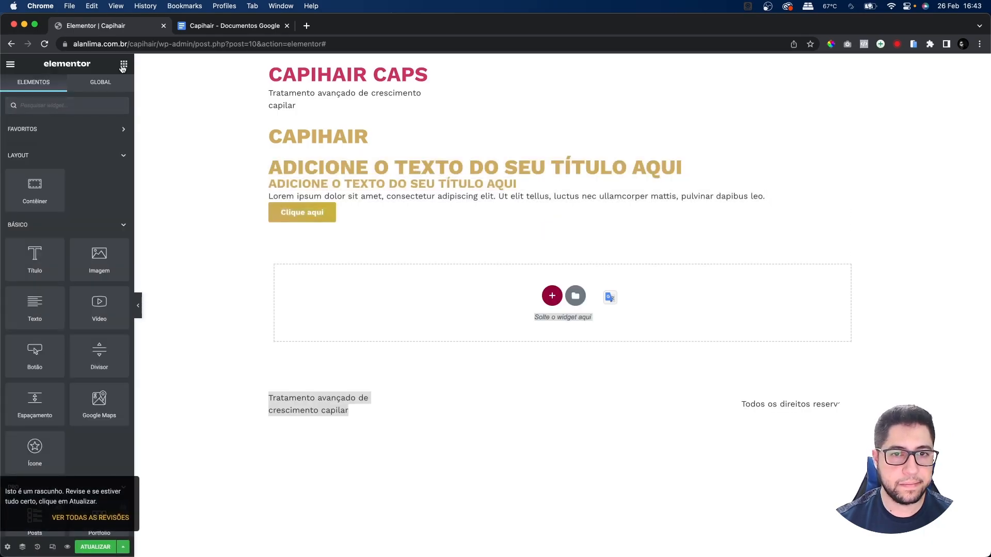
- Check the copy in the Google Docs document, and delete the test container with the sample titles, text and button from the page
{"action": "left_click", "coordinate": [225, 27]}
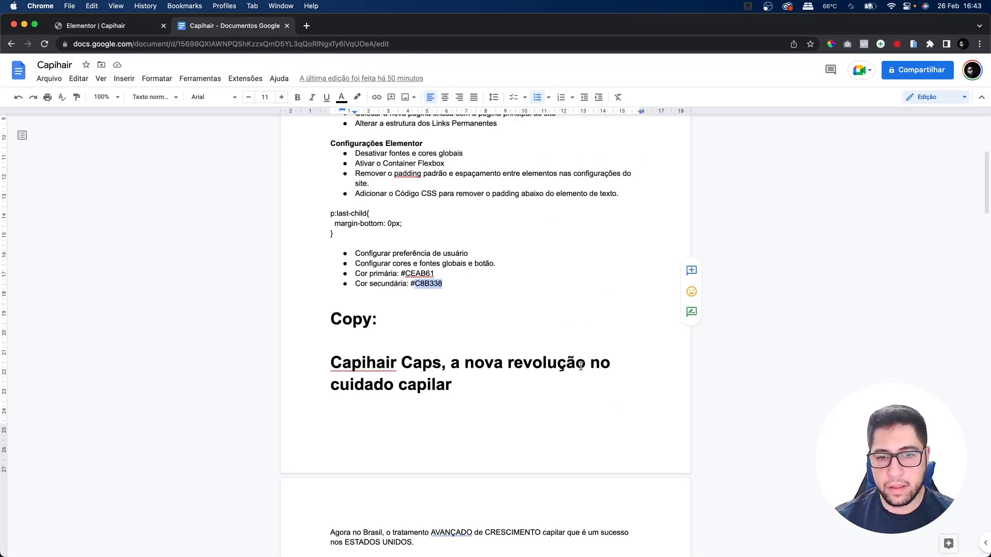
{"action": "double_click", "coordinate": [519, 316]}
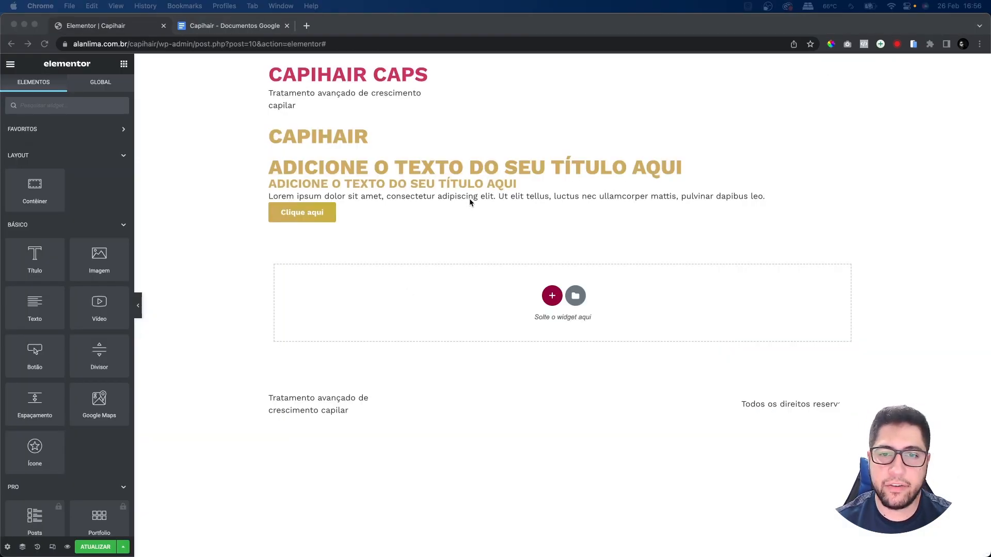
{"action": "left_click", "coordinate": [470, 148]}
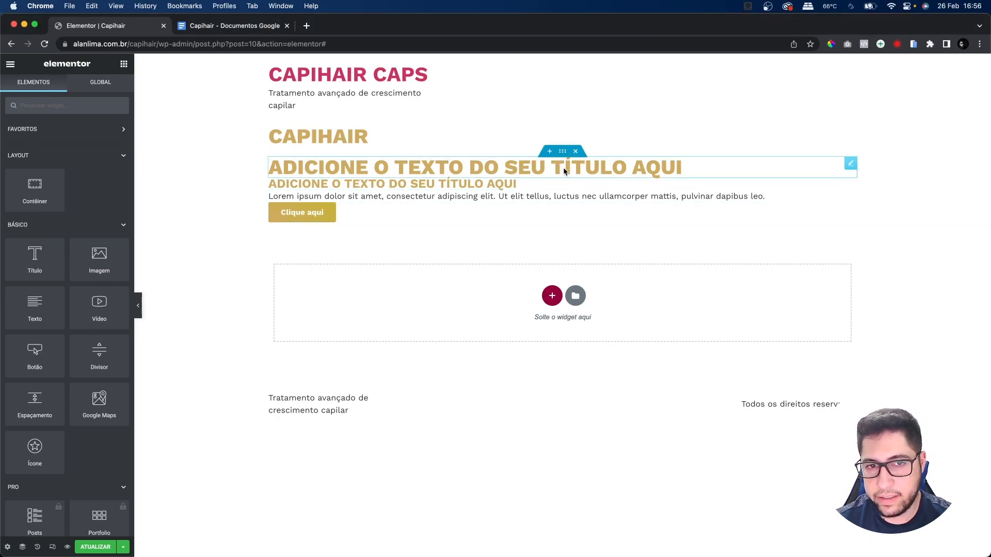
{"action": "left_click", "coordinate": [576, 151]}
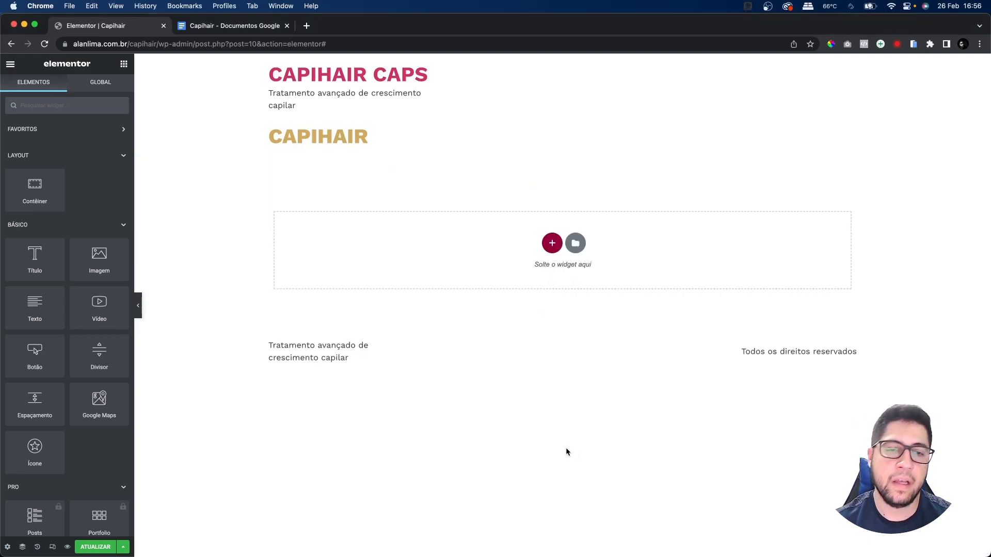
{"action": "left_click_drag", "start_coordinate": [347, 410], "coordinate": [217, 62]}
{"action": "left_click", "coordinate": [581, 377]}
{"action": "left_click_drag", "start_coordinate": [593, 387], "coordinate": [218, 140]}
{"action": "left_click", "coordinate": [219, 139]}
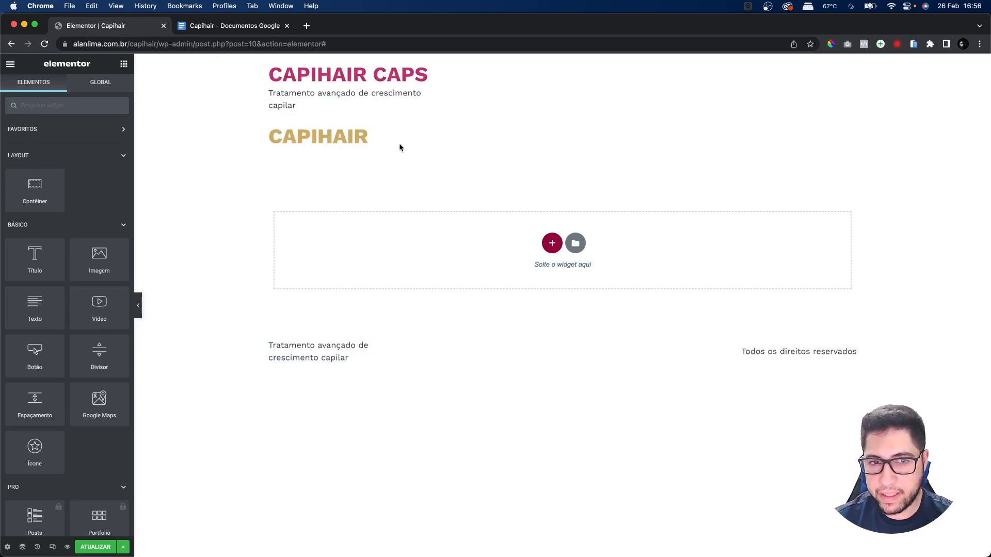
{"action": "left_click_drag", "start_coordinate": [252, 320], "coordinate": [855, 352]}
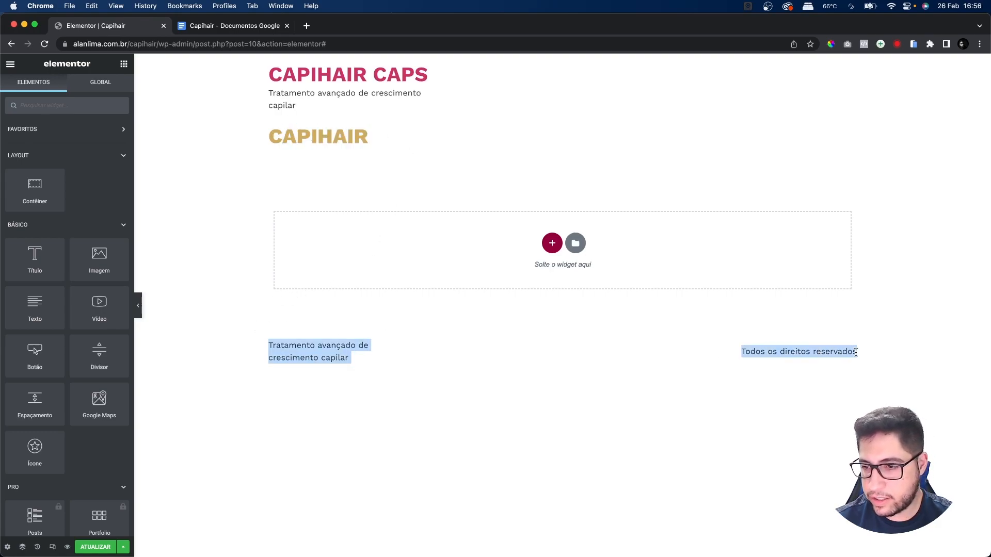
{"action": "left_click", "coordinate": [566, 434]}
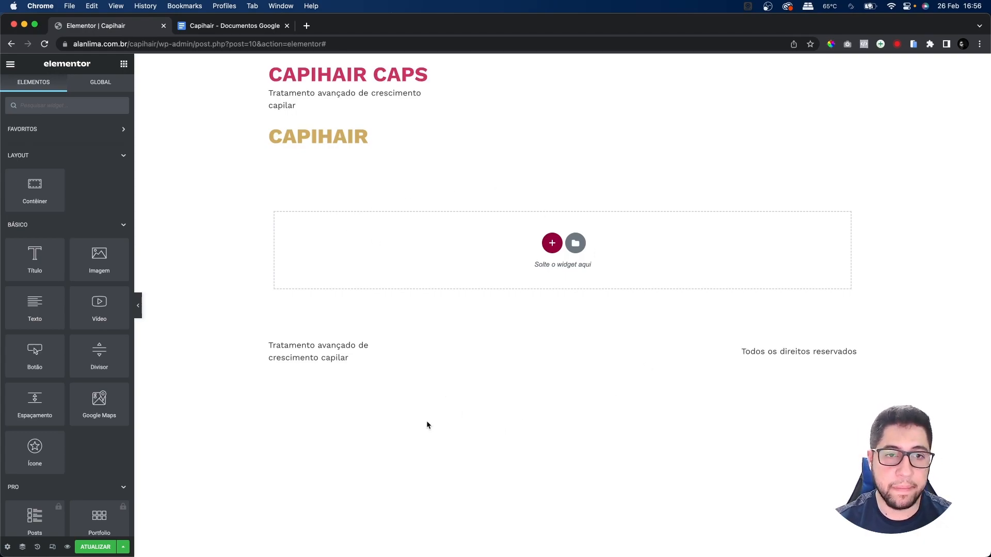
- Set the page layout to Elementor Canvas, which has no header or footer, and save the page
{"action": "left_click", "coordinate": [7, 547]}
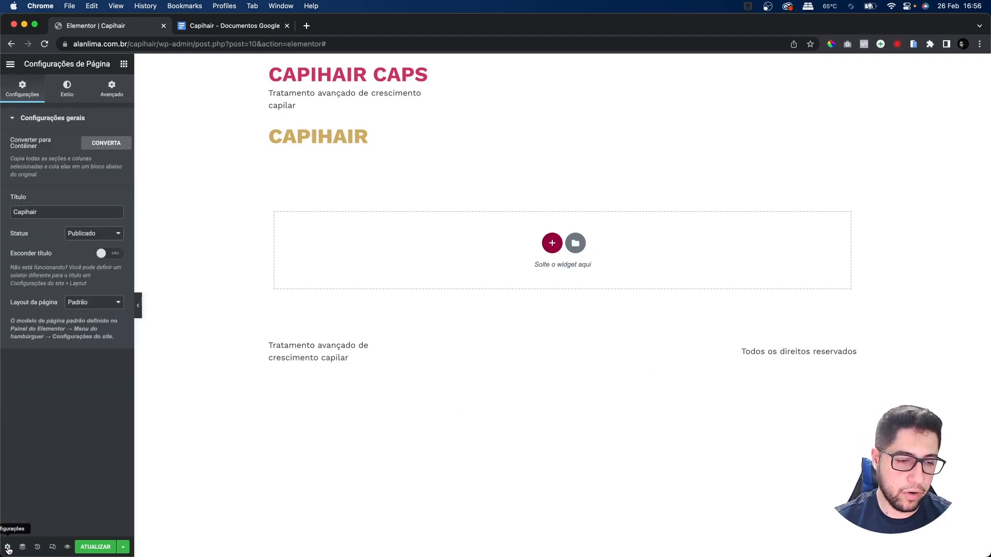
{"action": "left_click", "coordinate": [70, 307]}
{"action": "left_click", "coordinate": [109, 313]}
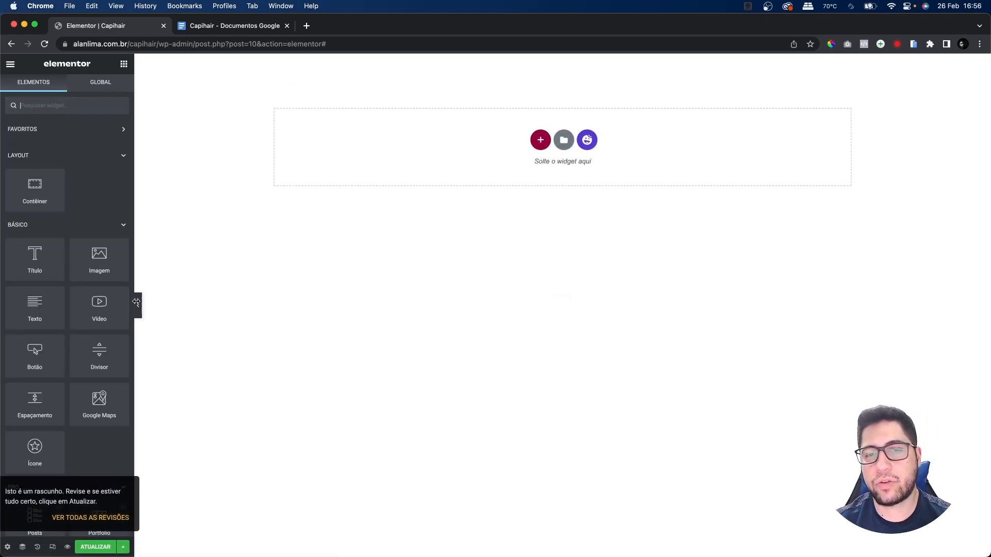
{"action": "key", "text": "super+s"}
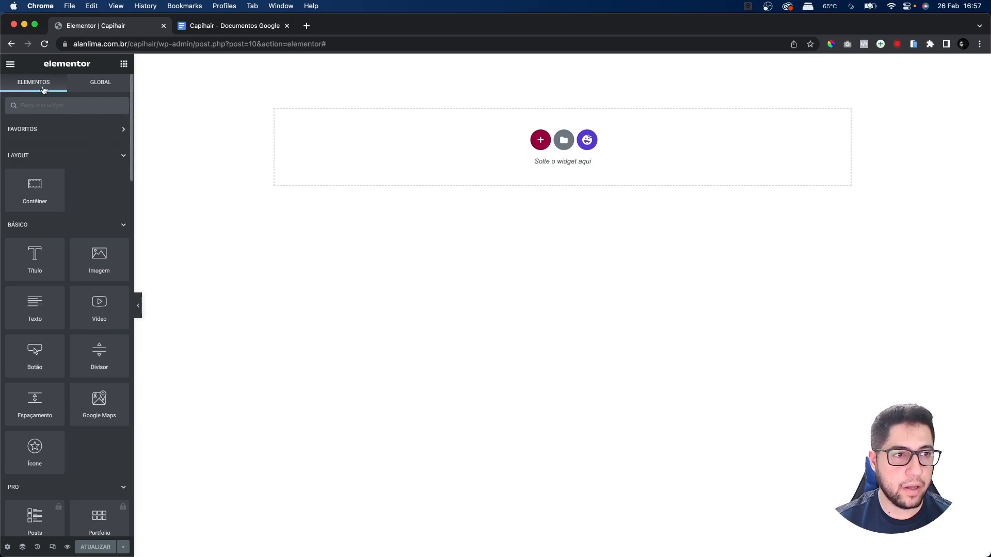
- In the page's body style, choose the Clássico background type and set the background color to black (#000000)
{"action": "left_click", "coordinate": [7, 547]}
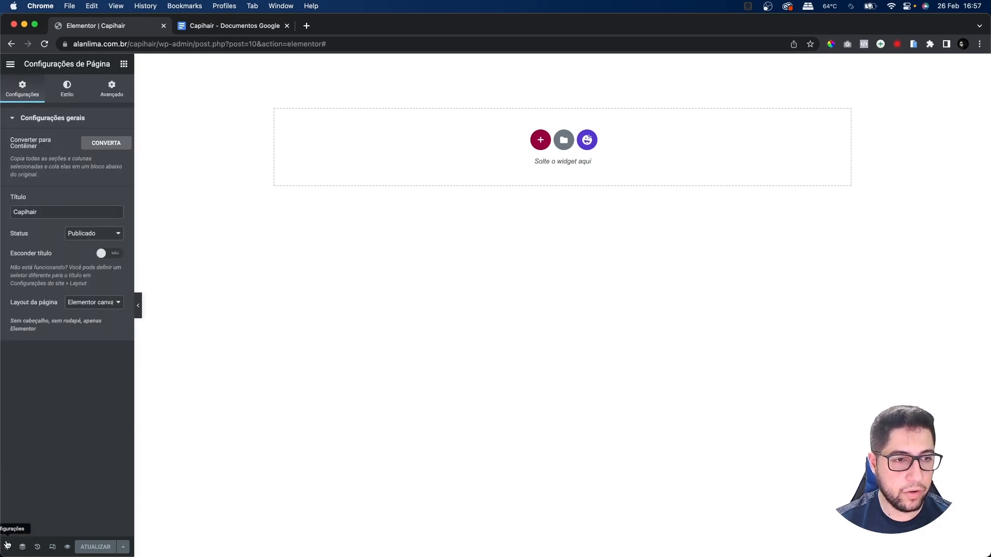
{"action": "left_click", "coordinate": [67, 92]}
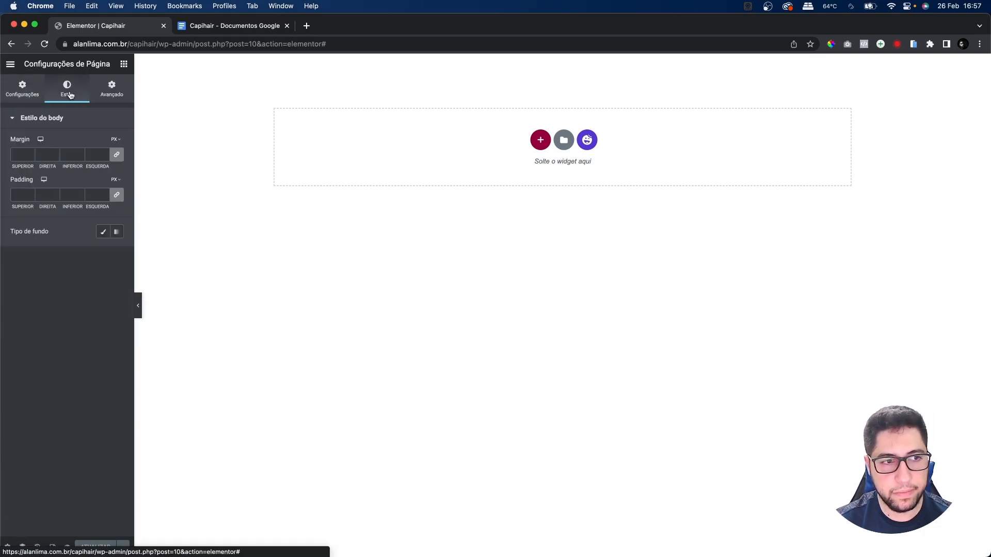
{"action": "left_click", "coordinate": [103, 233]}
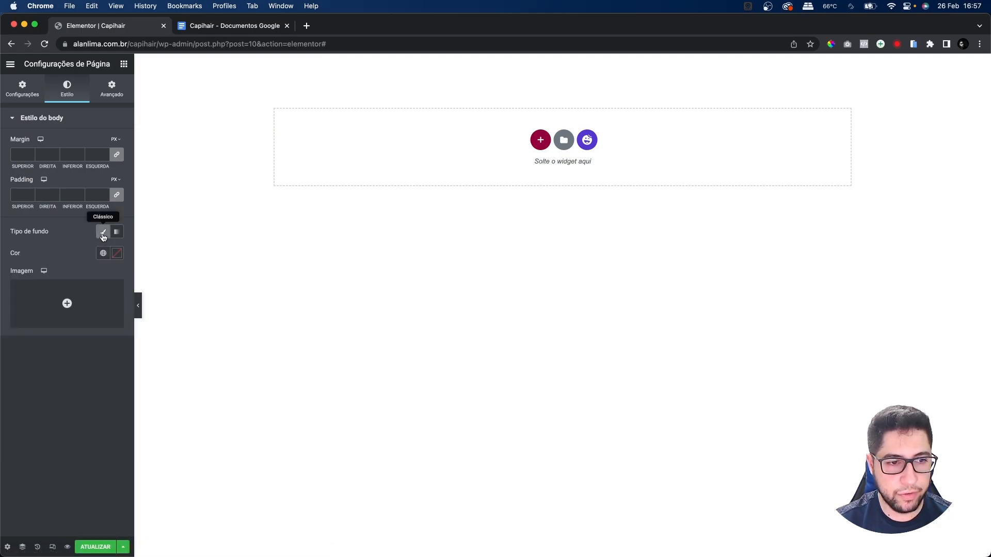
{"action": "left_click", "coordinate": [116, 252]}
{"action": "left_click_drag", "start_coordinate": [72, 369], "coordinate": [45, 426]}
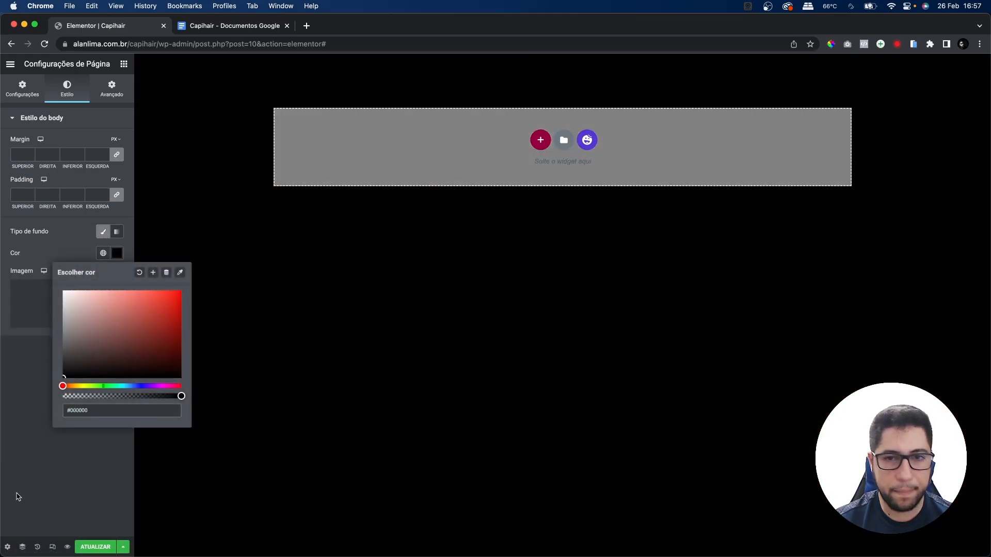
{"action": "left_click", "coordinate": [352, 470]}
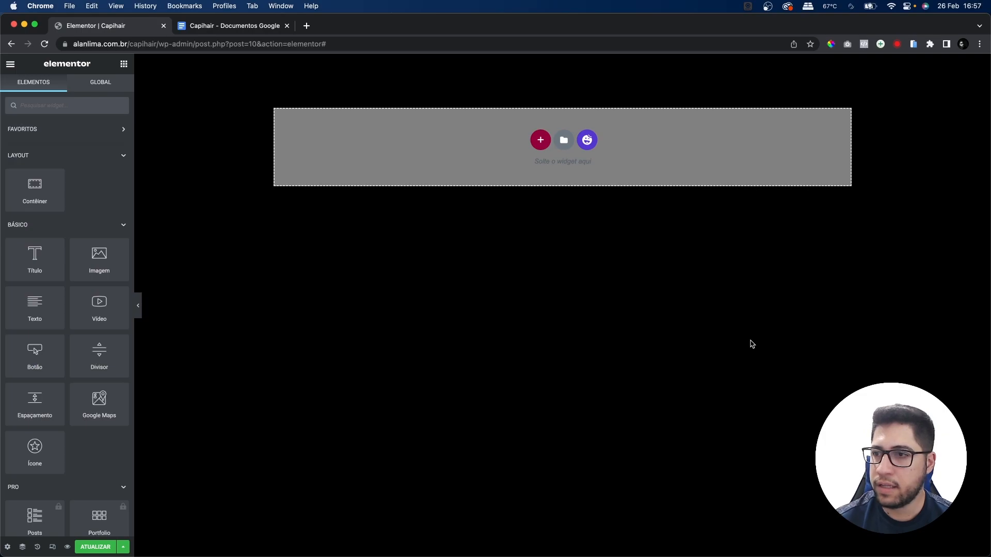
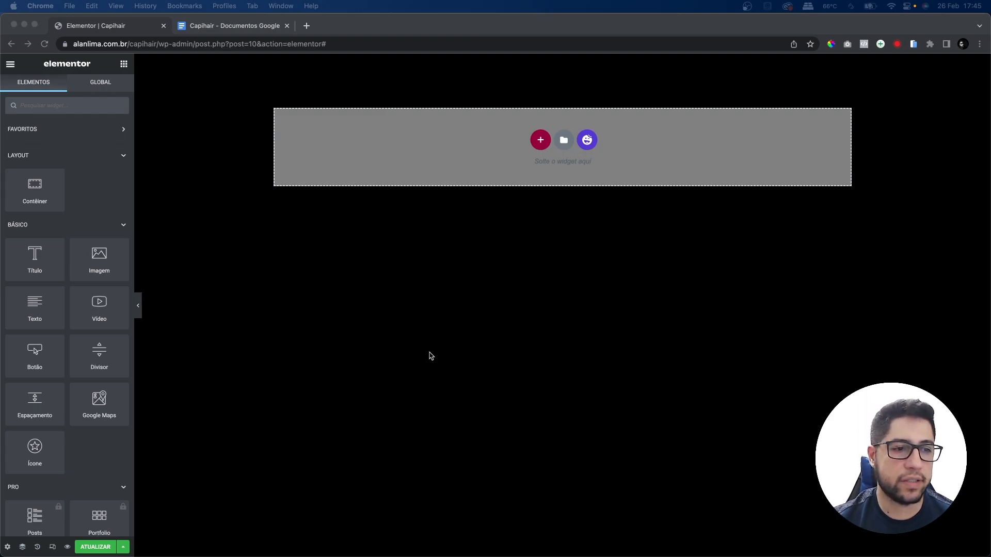
- Add a container to the empty page, compare its content width options, and keep it at Boxed
{"action": "left_click_drag", "start_coordinate": [35, 190], "coordinate": [438, 124]}
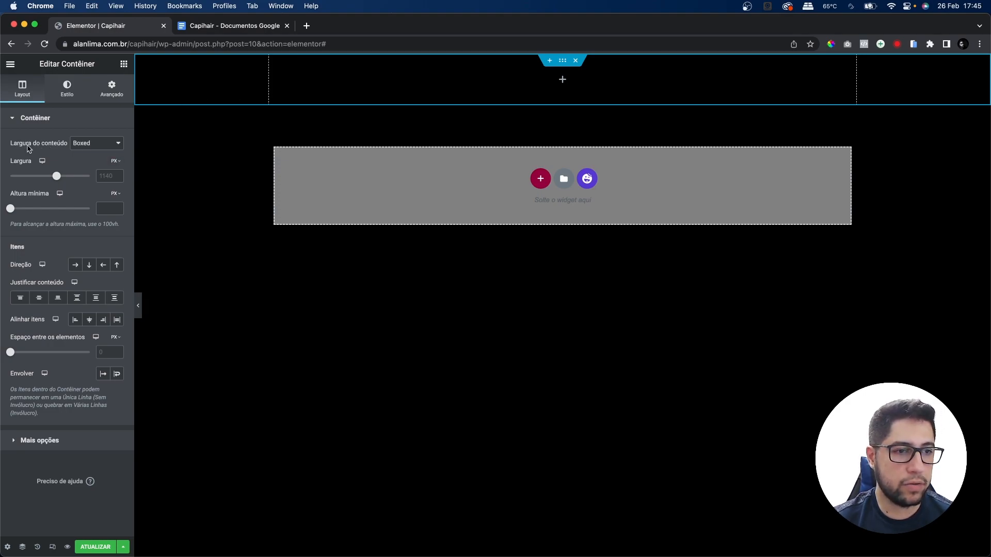
{"action": "left_click", "coordinate": [90, 147]}
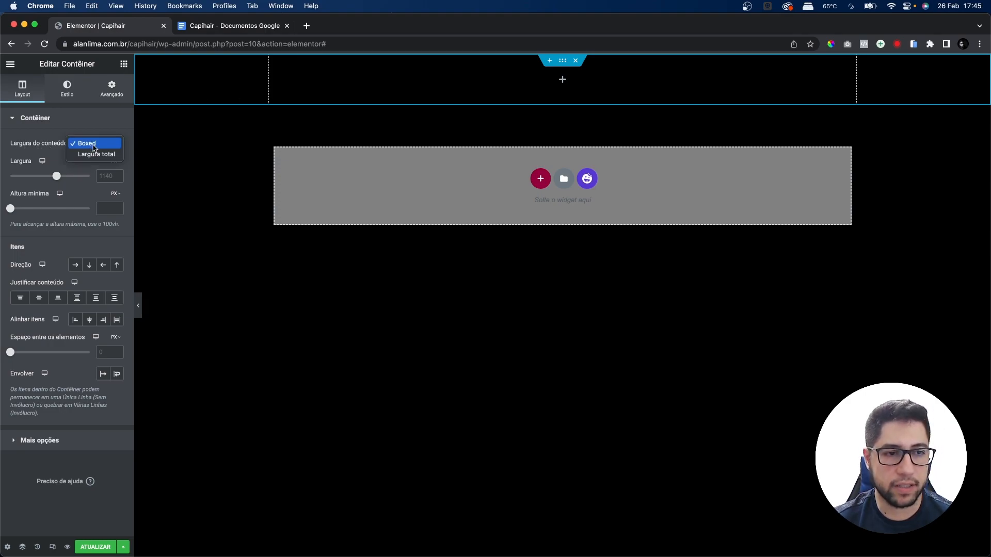
{"action": "left_click", "coordinate": [97, 154]}
{"action": "left_click", "coordinate": [99, 145]}
{"action": "left_click", "coordinate": [85, 131]}
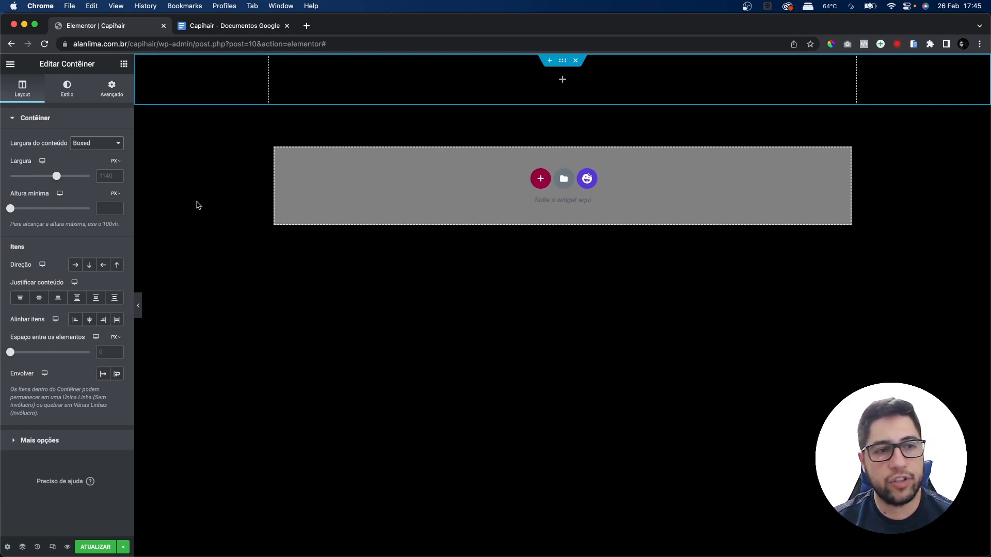
{"action": "left_click", "coordinate": [115, 85]}
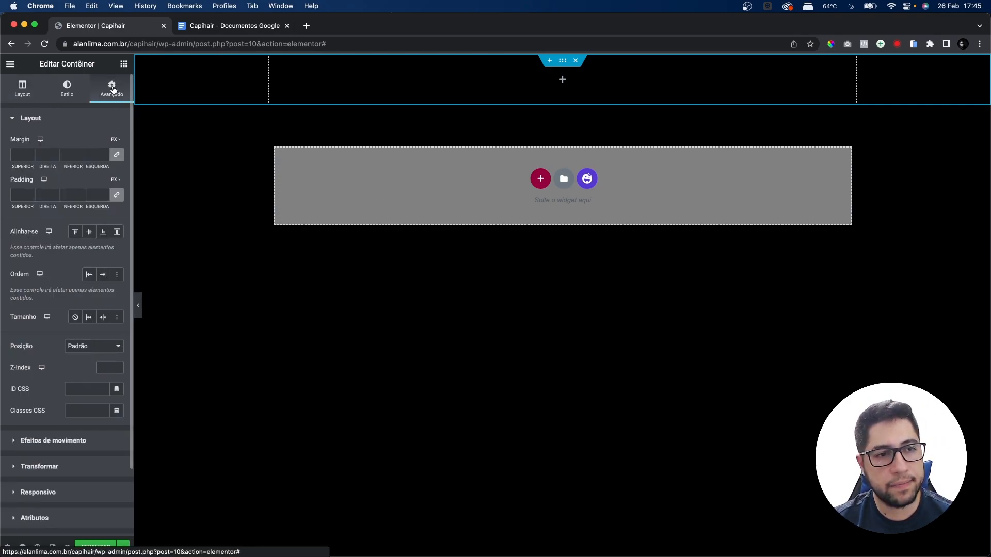
- Nest a second container inside the first one and set its content width to Largura total
{"action": "left_click", "coordinate": [123, 64]}
{"action": "left_click_drag", "start_coordinate": [35, 186], "coordinate": [440, 80]}
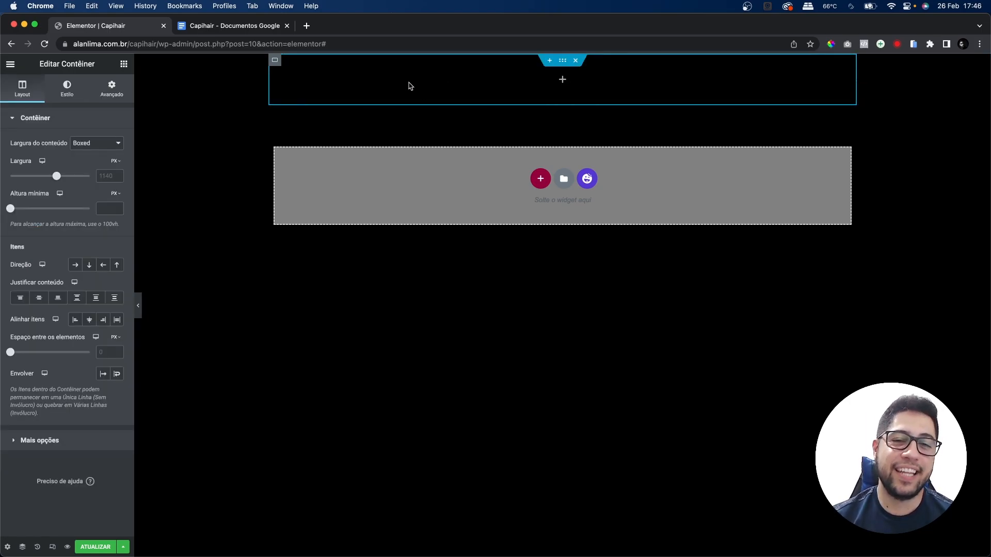
{"action": "right_click", "coordinate": [433, 82]}
{"action": "left_click", "coordinate": [423, 243]}
{"action": "left_click", "coordinate": [96, 143]}
{"action": "left_click", "coordinate": [101, 157]}
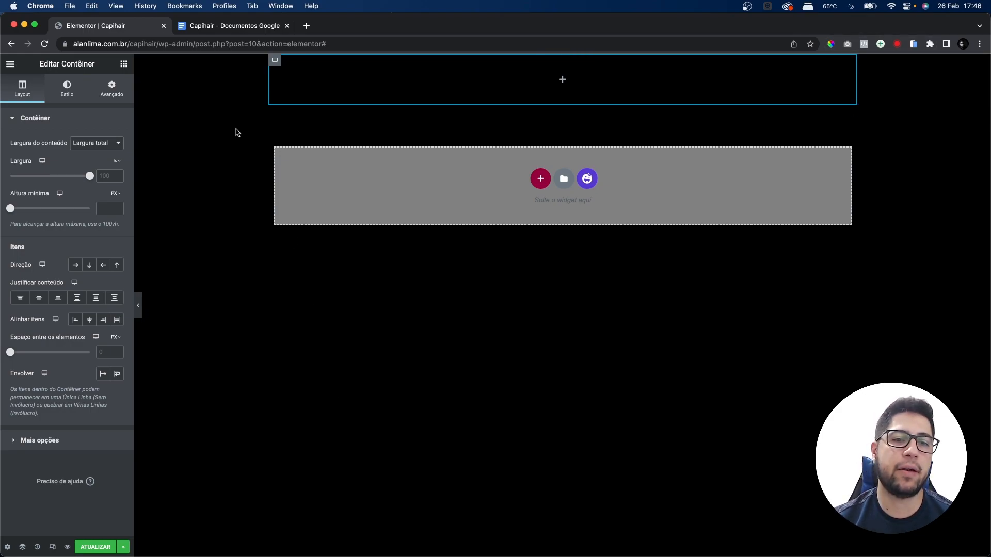
{"action": "left_click", "coordinate": [350, 318]}
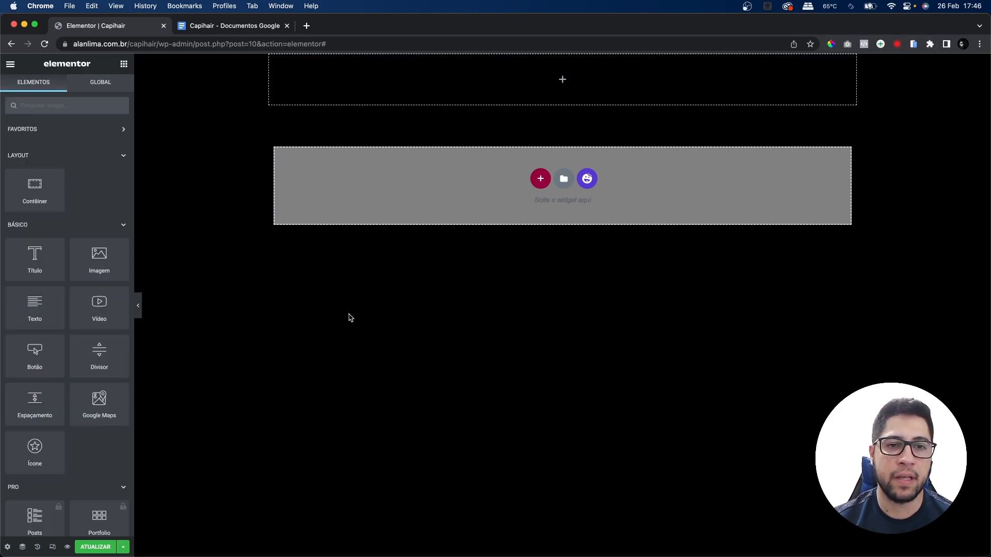
- Duplicate the inner container and set the outer container's direction to a left-to-right row so the two sit side by side
{"action": "right_click", "coordinate": [388, 87]}
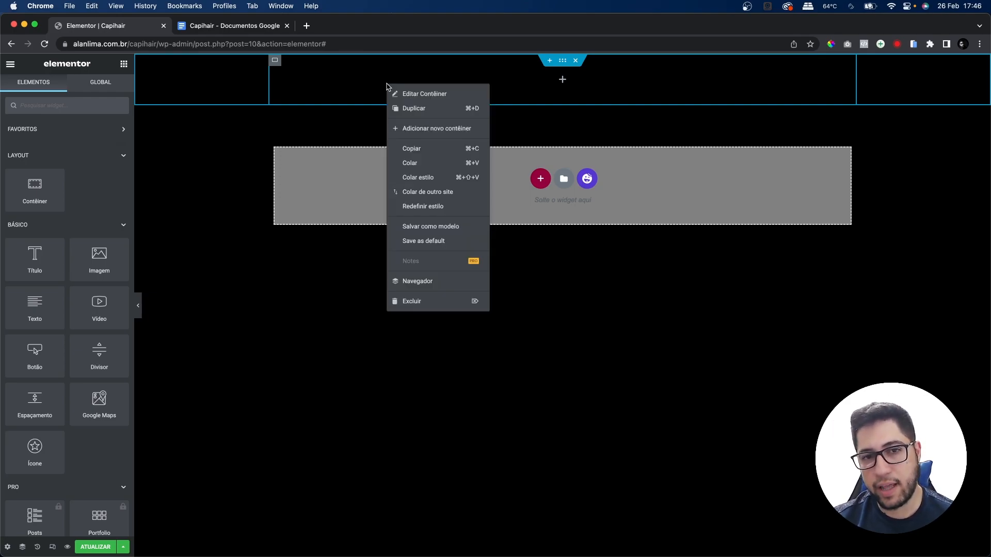
{"action": "left_click", "coordinate": [412, 108]}
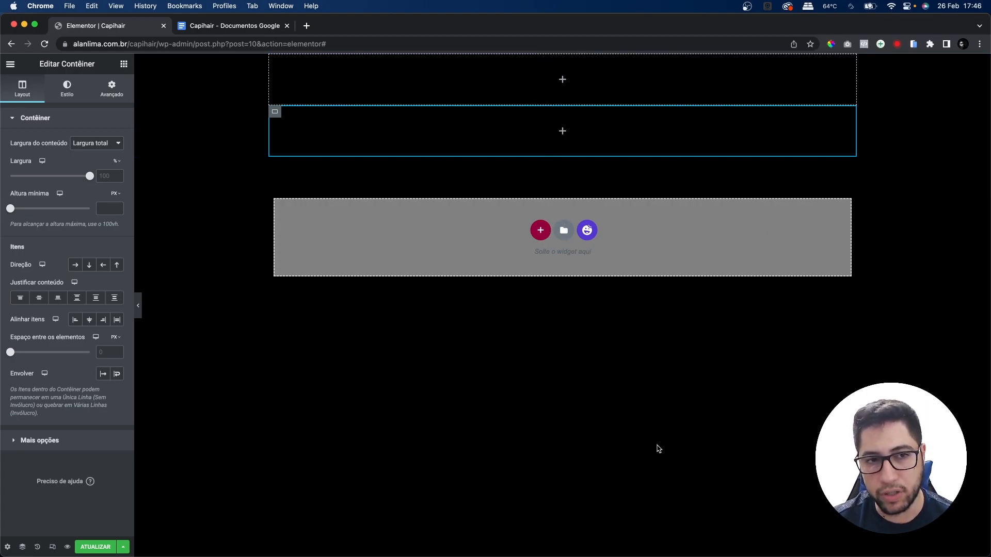
{"action": "right_click", "coordinate": [167, 96]}
{"action": "left_click", "coordinate": [171, 99]}
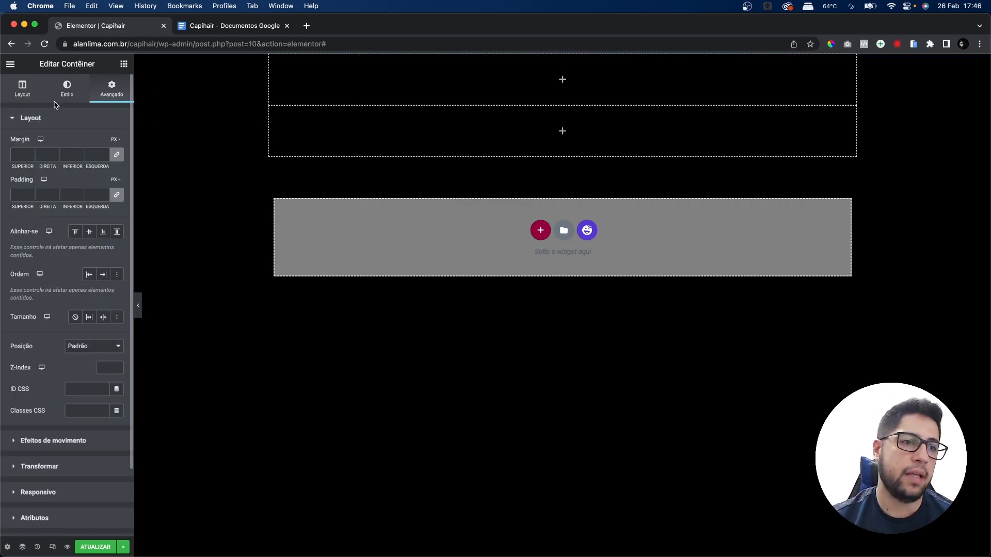
{"action": "left_click", "coordinate": [23, 92]}
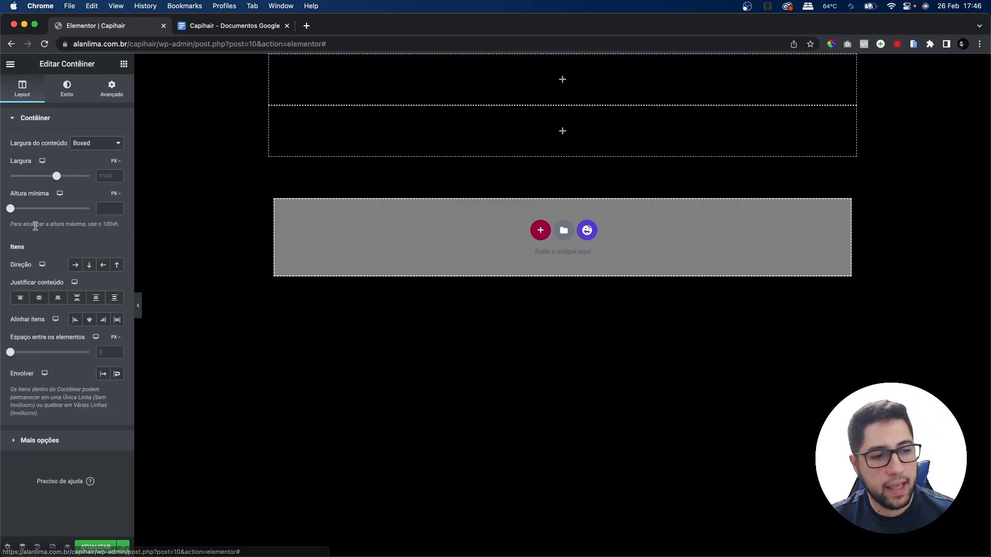
{"action": "left_click", "coordinate": [75, 265]}
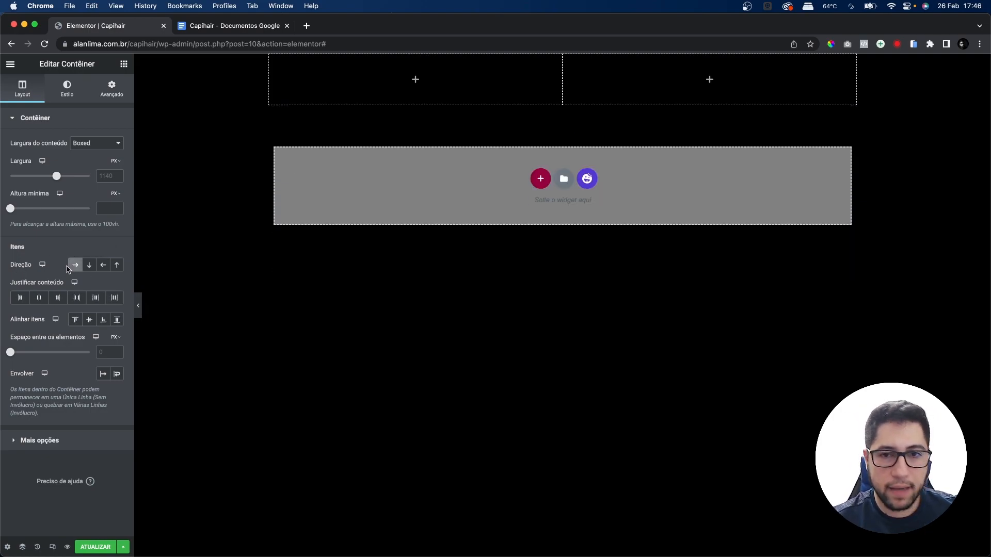
- Try the preset two-column container structure below the first section, and delete that added container
{"action": "left_click", "coordinate": [539, 182]}
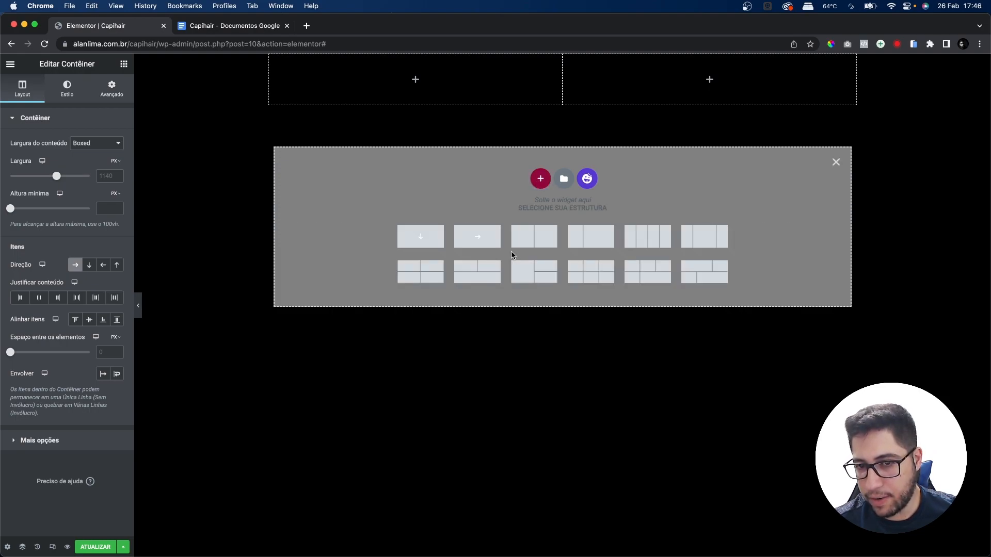
{"action": "left_click", "coordinate": [541, 237]}
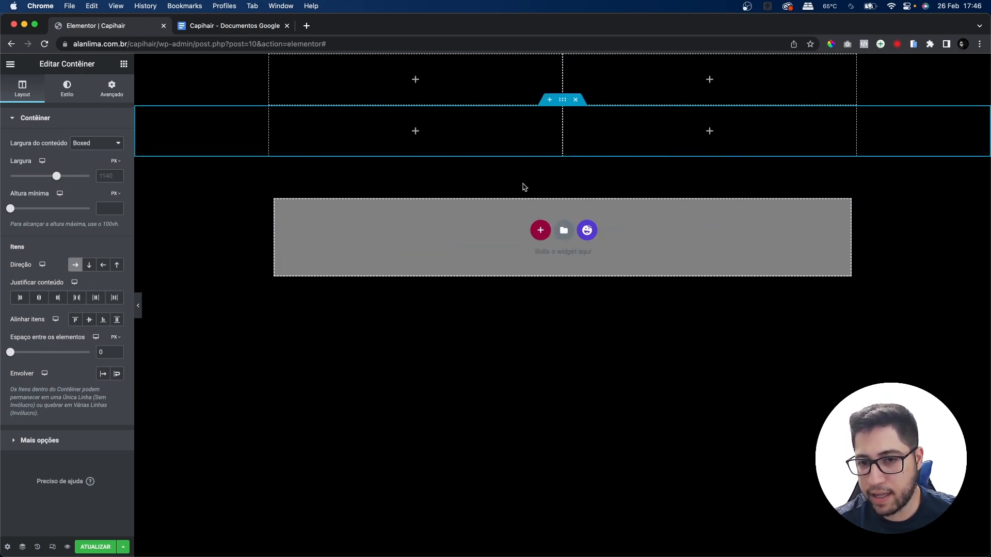
{"action": "right_click", "coordinate": [900, 148]}
{"action": "left_click", "coordinate": [912, 360]}
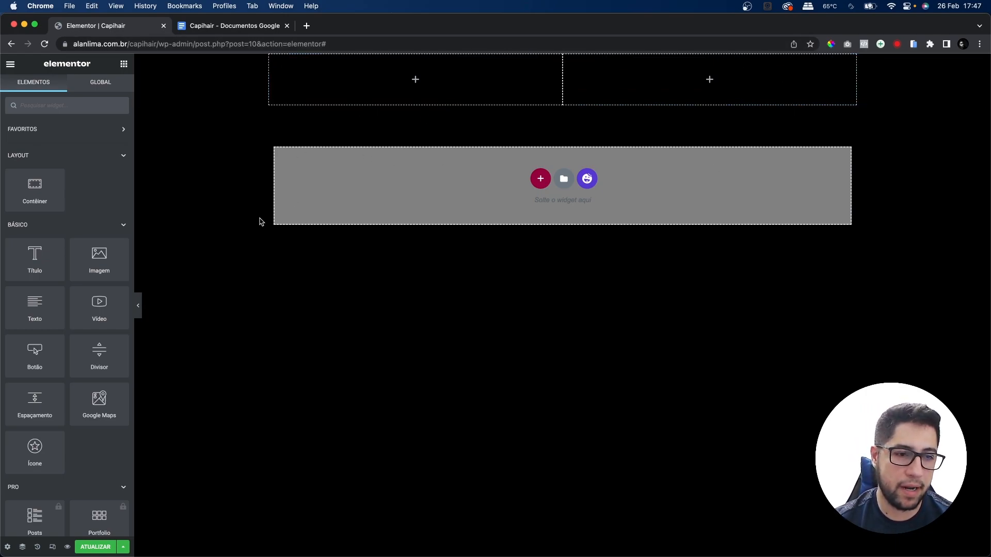
- Add an image widget to the left column and fill it with the uploaded logo file capihair-logo.webp
{"action": "left_click_drag", "start_coordinate": [100, 257], "coordinate": [397, 81]}
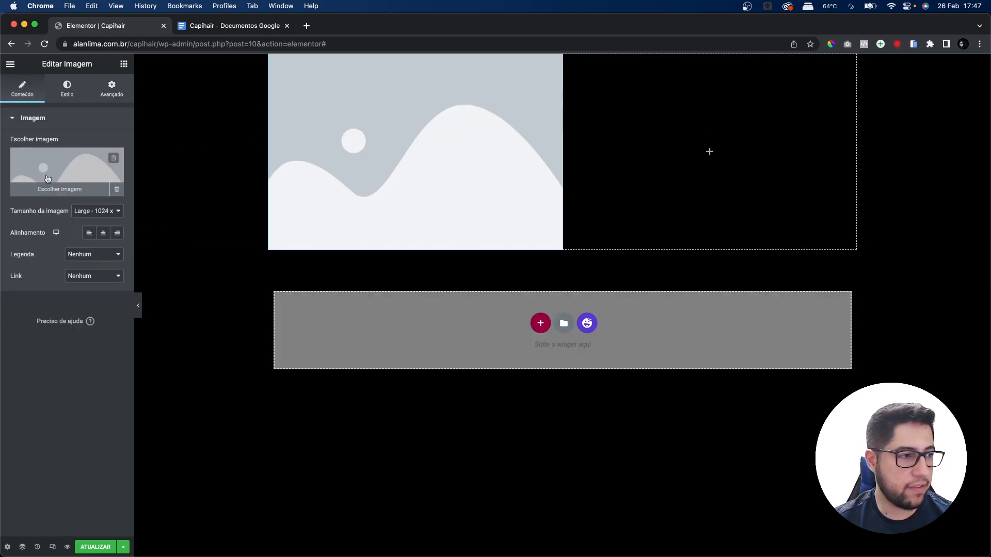
{"action": "left_click", "coordinate": [27, 172]}
{"action": "key", "text": "ctrl+Up"}
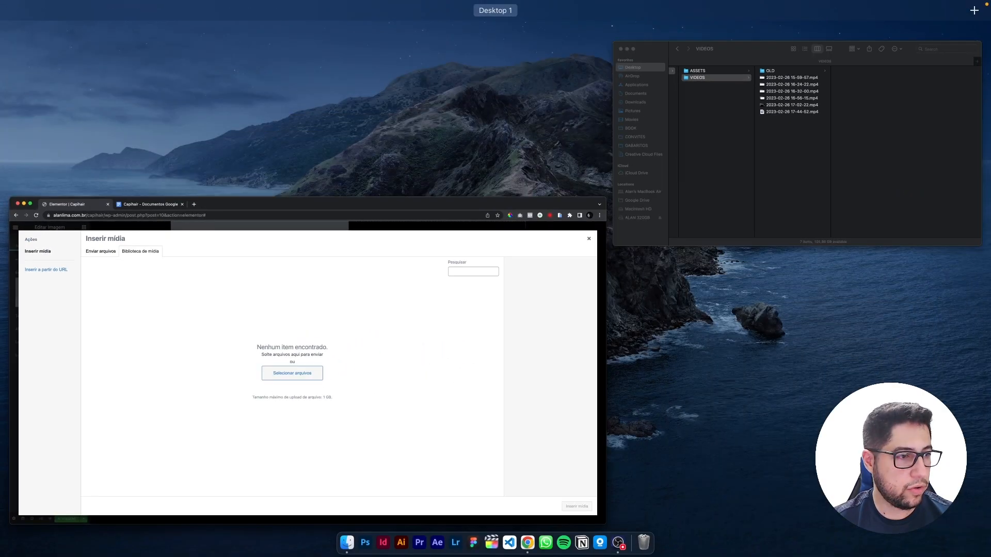
{"action": "key", "text": "ctrl+Up"}
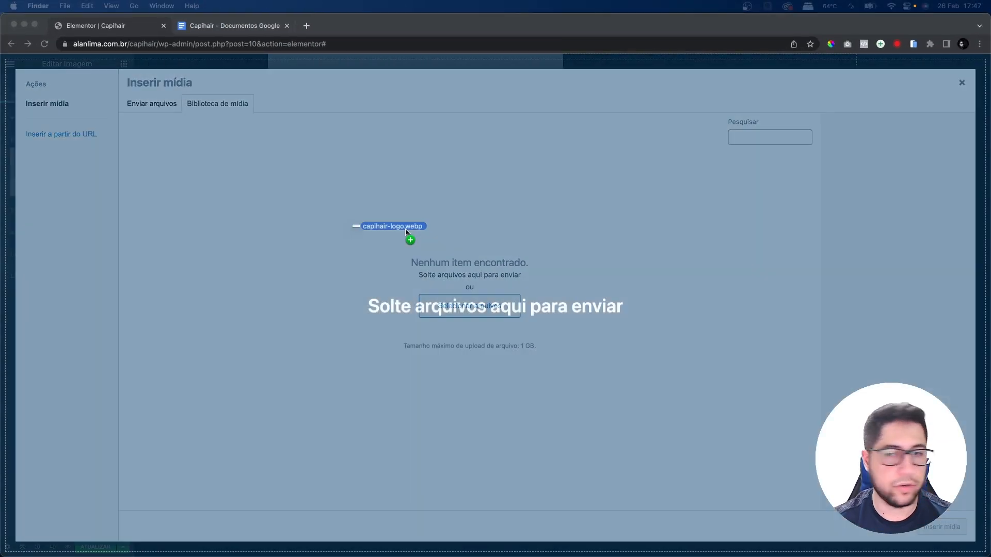
{"action": "left_click_drag", "start_coordinate": [405, 230], "coordinate": [501, 259]}
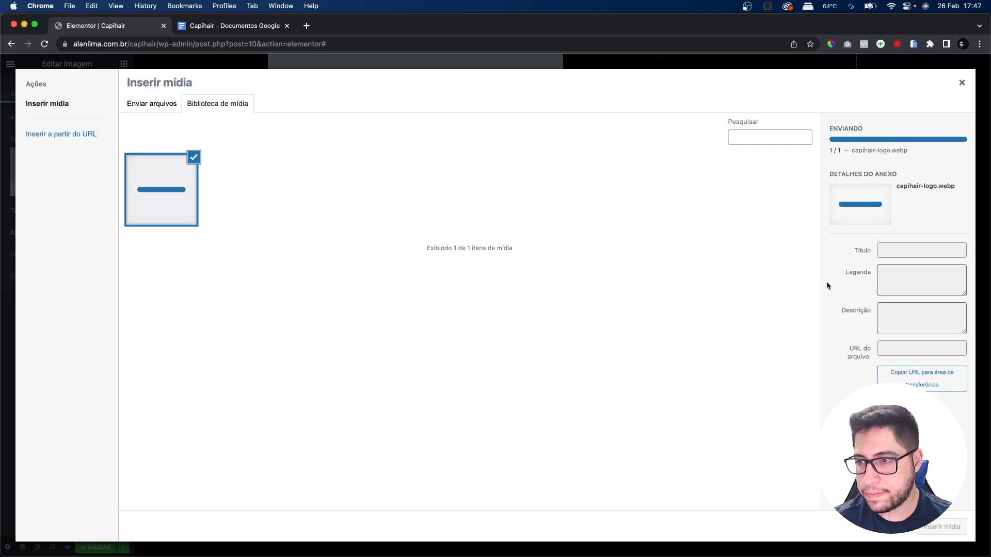
{"action": "left_click", "coordinate": [942, 526]}
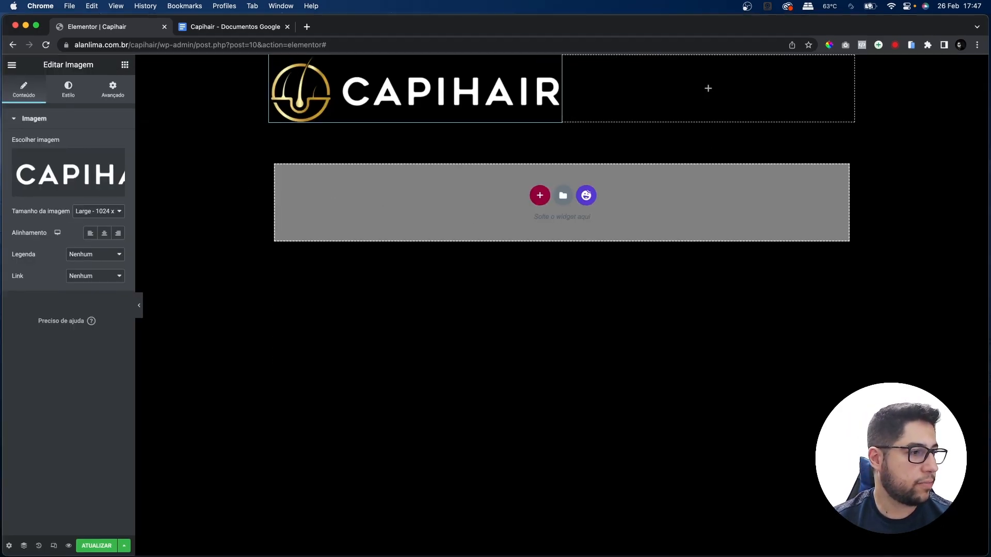
{"action": "key", "text": "ctrl+Up"}
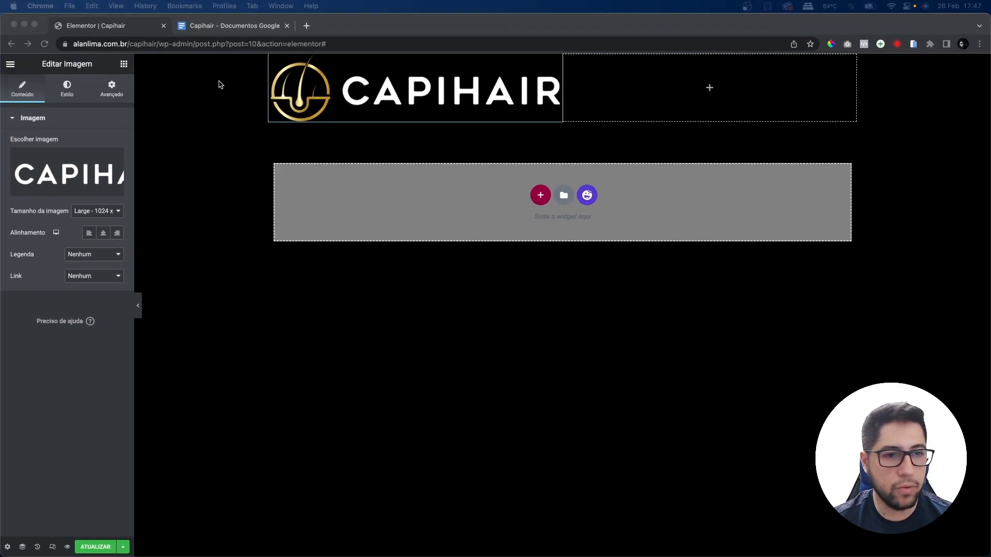
- Add a Título widget below the logo and set its HTML tag to H1
{"action": "left_click", "coordinate": [123, 63]}
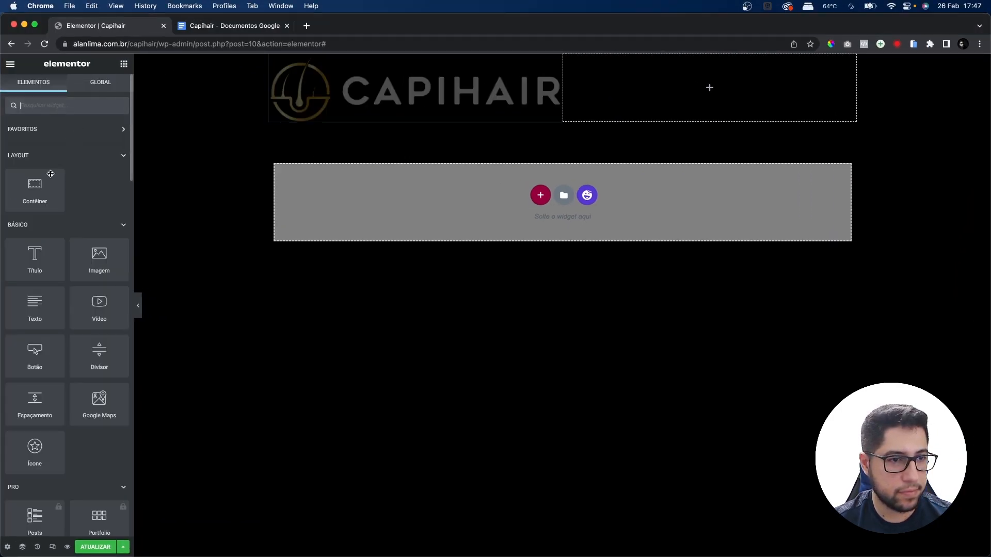
{"action": "left_click_drag", "start_coordinate": [88, 266], "coordinate": [77, 241]}
{"action": "left_click_drag", "start_coordinate": [19, 267], "coordinate": [443, 127]}
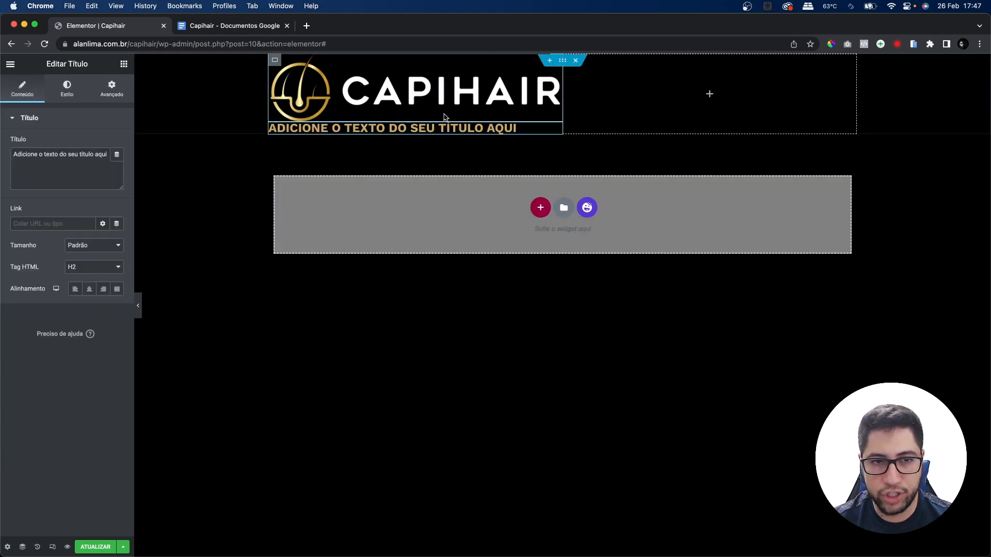
{"action": "left_click", "coordinate": [80, 267]}
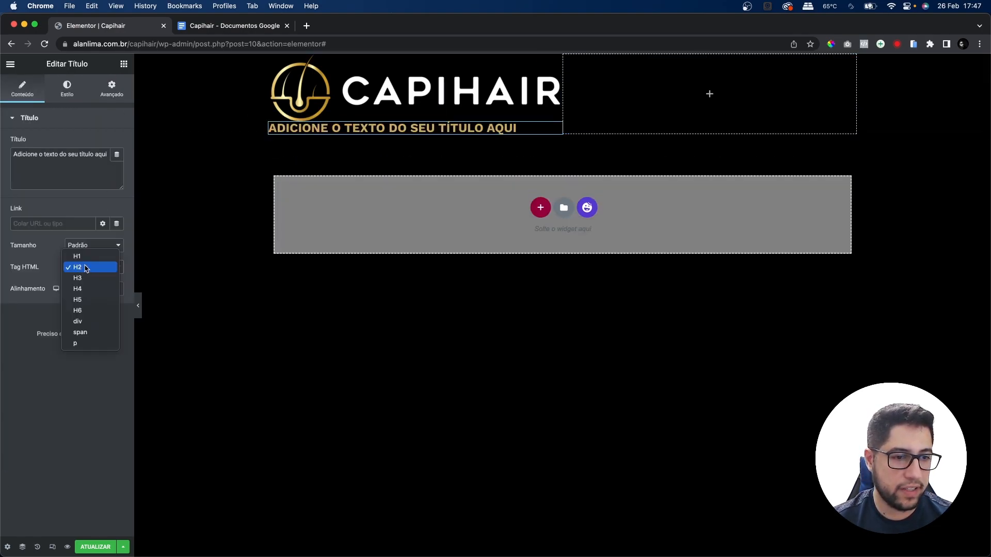
{"action": "left_click", "coordinate": [90, 256]}
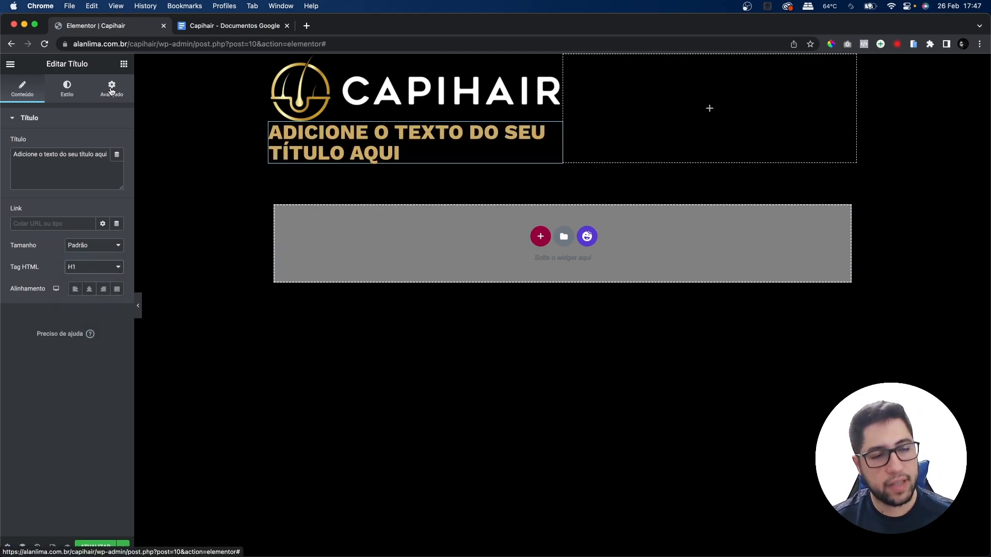
- Add a Texto widget below the heading and a button widget beneath that text
{"action": "left_click", "coordinate": [124, 64]}
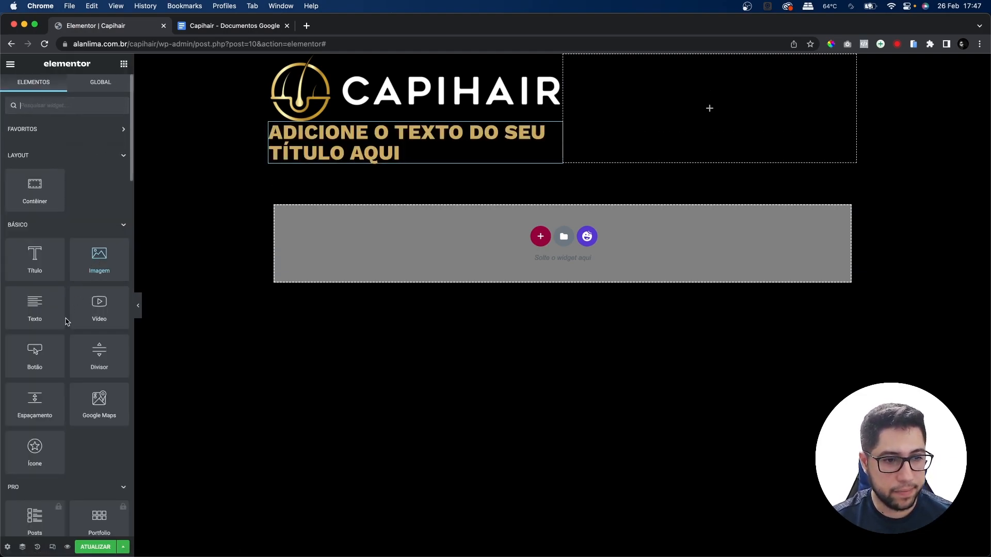
{"action": "left_click_drag", "start_coordinate": [33, 311], "coordinate": [341, 165]}
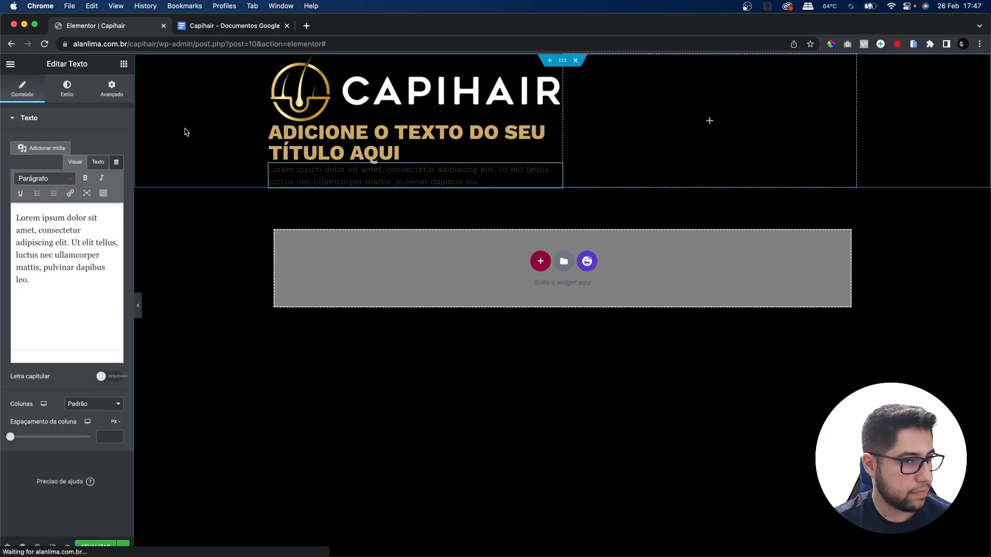
{"action": "left_click", "coordinate": [123, 63]}
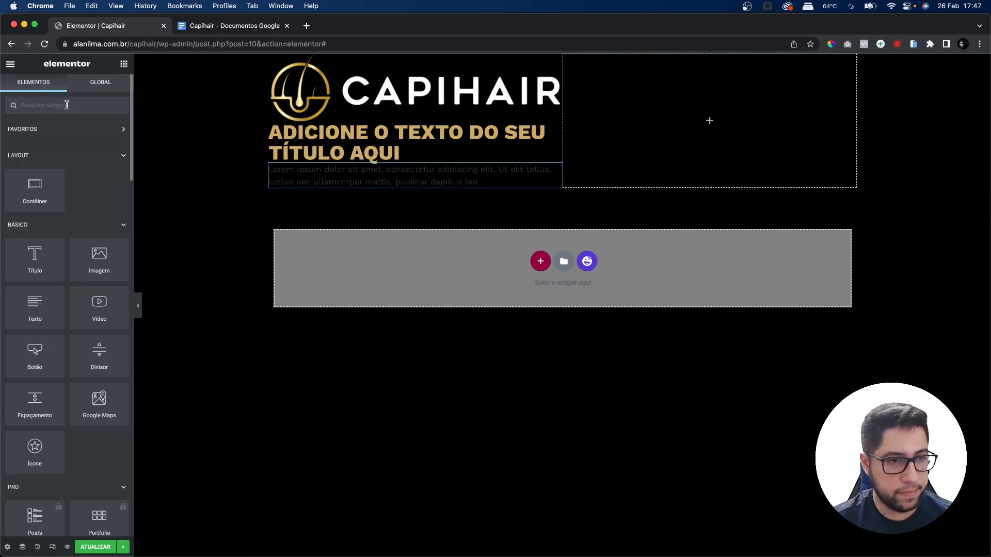
{"action": "type", "text": "bota"}
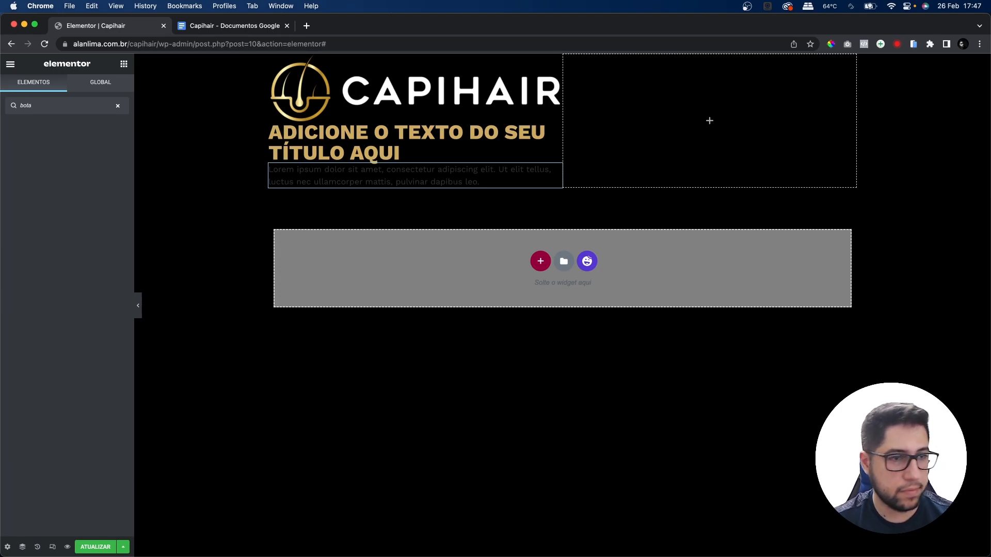
{"action": "key", "text": "BackSpace"}
{"action": "left_click_drag", "start_coordinate": [46, 145], "coordinate": [382, 180]}
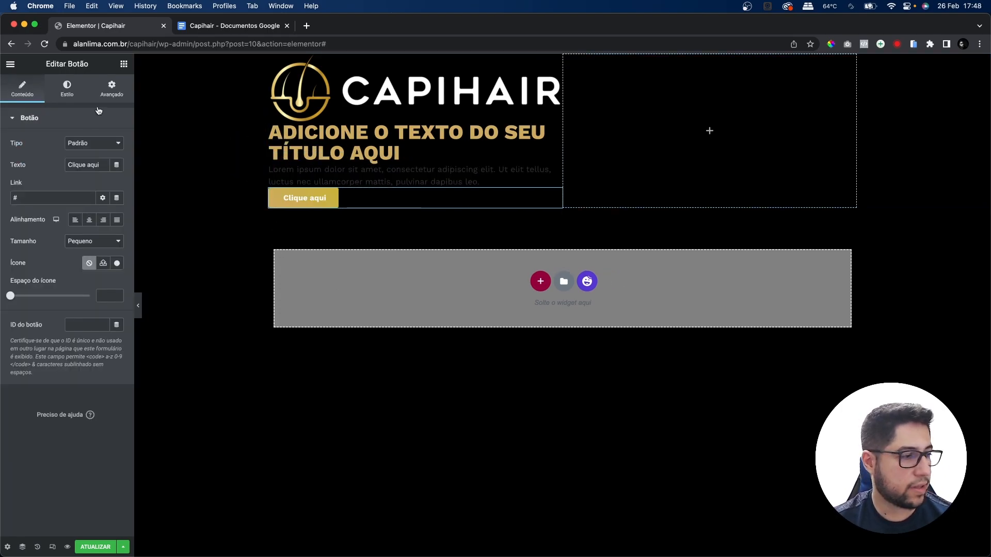
- Consult the Capihair copy in Google Docs and add a Lista de ícones widget below the button, keeping only its first item
{"action": "key", "text": "ctrl+Tab"}
{"action": "scroll", "coordinate": [397, 263], "scroll_direction": "down", "scroll_amount": 3}
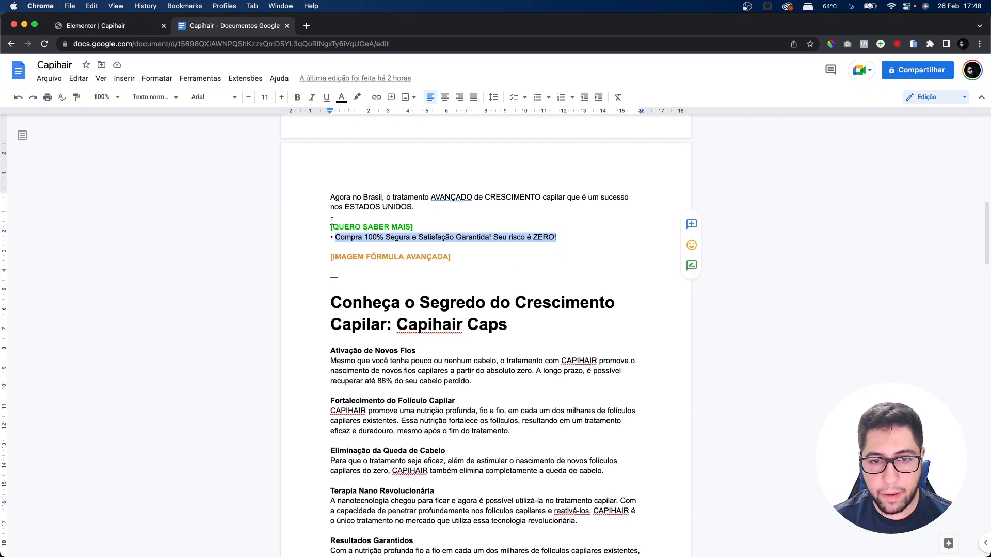
{"action": "left_click", "coordinate": [132, 25]}
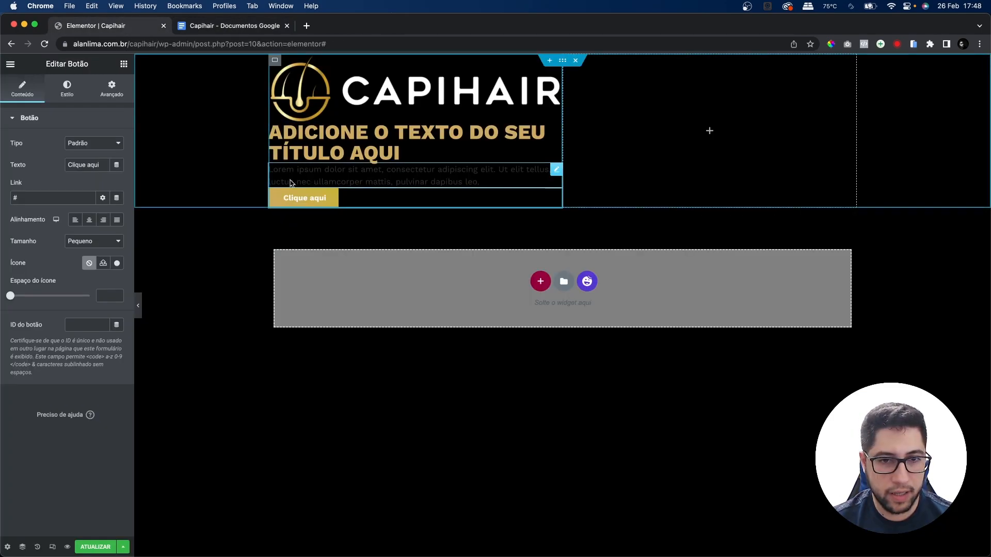
{"action": "left_click", "coordinate": [124, 64]}
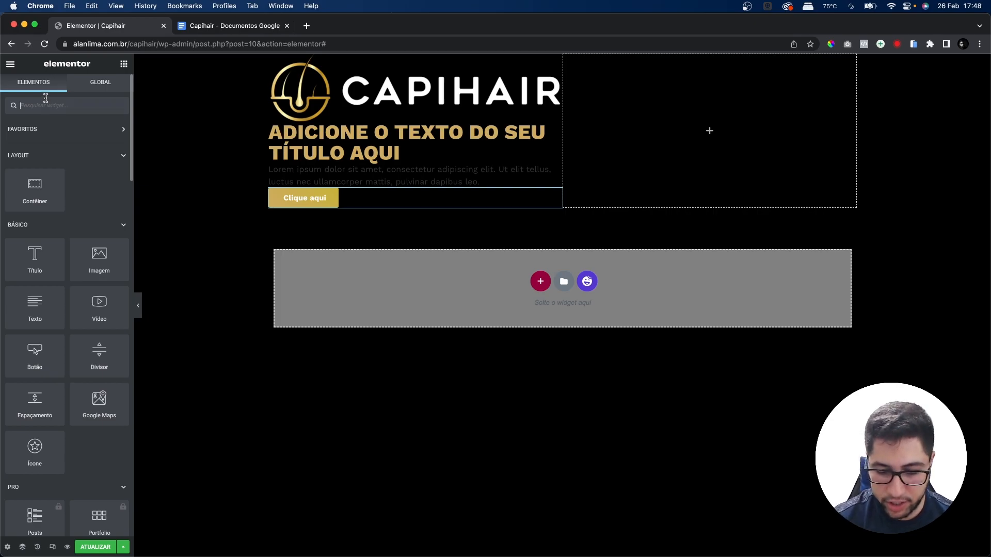
{"action": "type", "text": "list"}
{"action": "left_click_drag", "start_coordinate": [36, 144], "coordinate": [354, 206]}
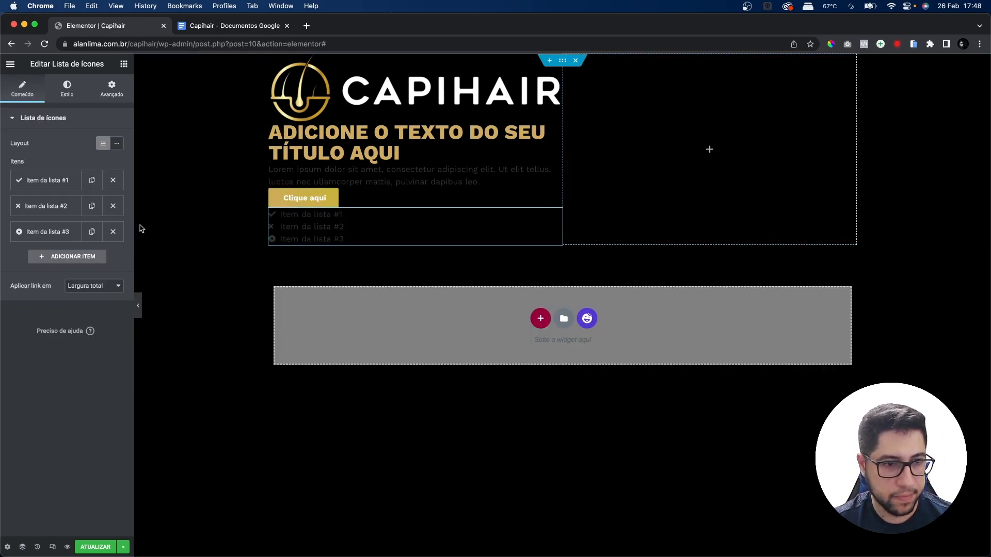
{"action": "left_click", "coordinate": [113, 232]}
{"action": "left_click", "coordinate": [113, 206]}
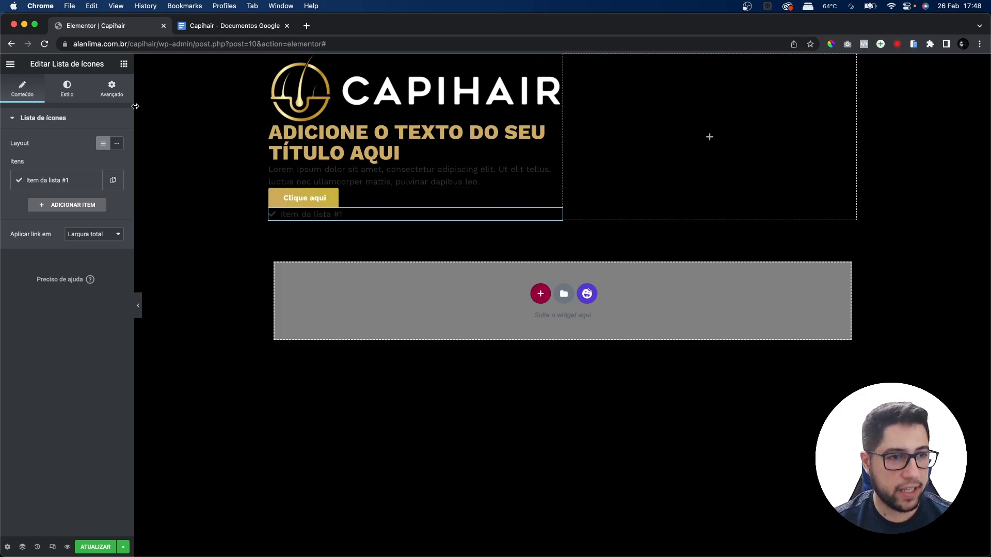
- Add an image widget below the icon list and fill it with the uploaded badge file formluavancada.webp
{"action": "left_click", "coordinate": [124, 64]}
{"action": "left_click_drag", "start_coordinate": [99, 258], "coordinate": [320, 219]}
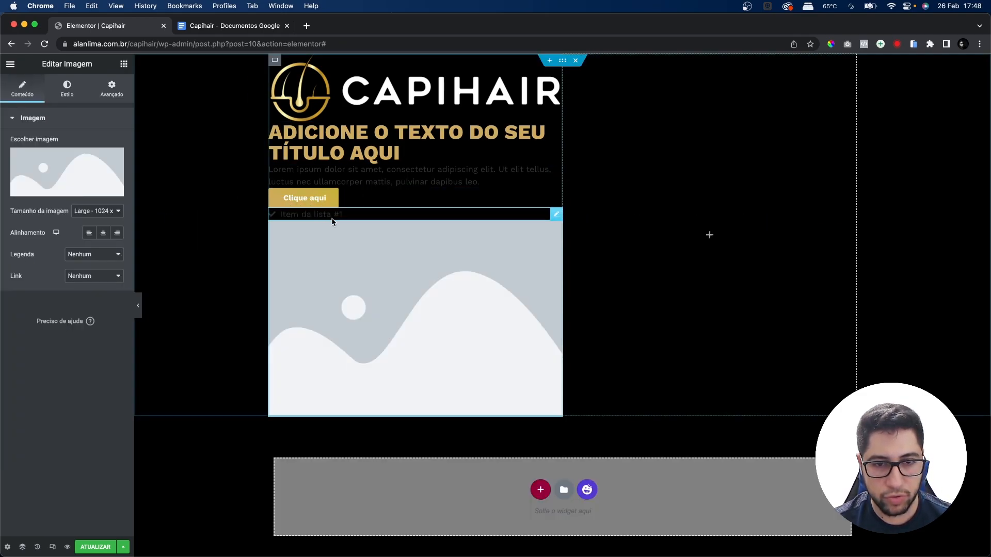
{"action": "left_click", "coordinate": [79, 162]}
{"action": "mouse_move", "coordinate": [369, 554]}
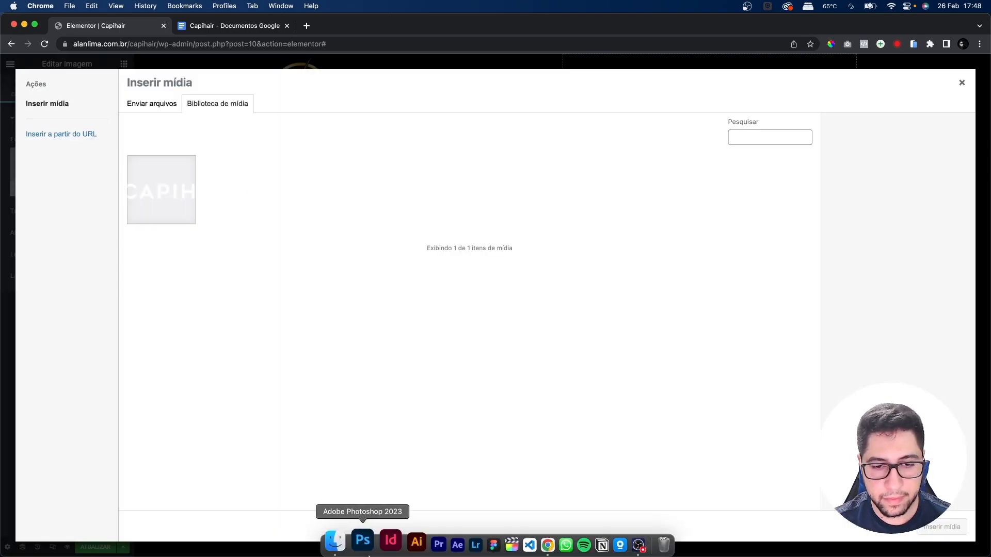
{"action": "left_click", "coordinate": [338, 539]}
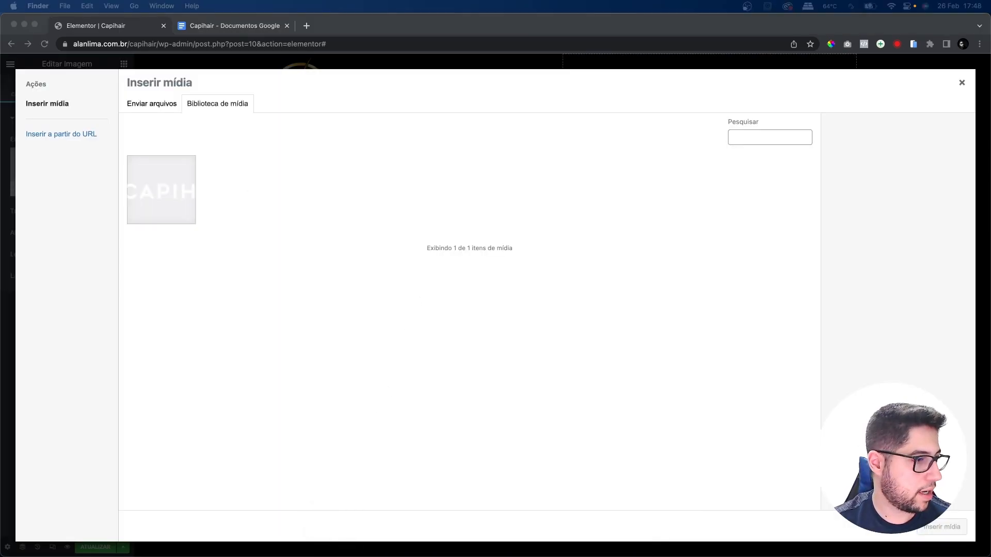
{"action": "left_click_drag", "start_coordinate": [338, 555], "coordinate": [342, 314]}
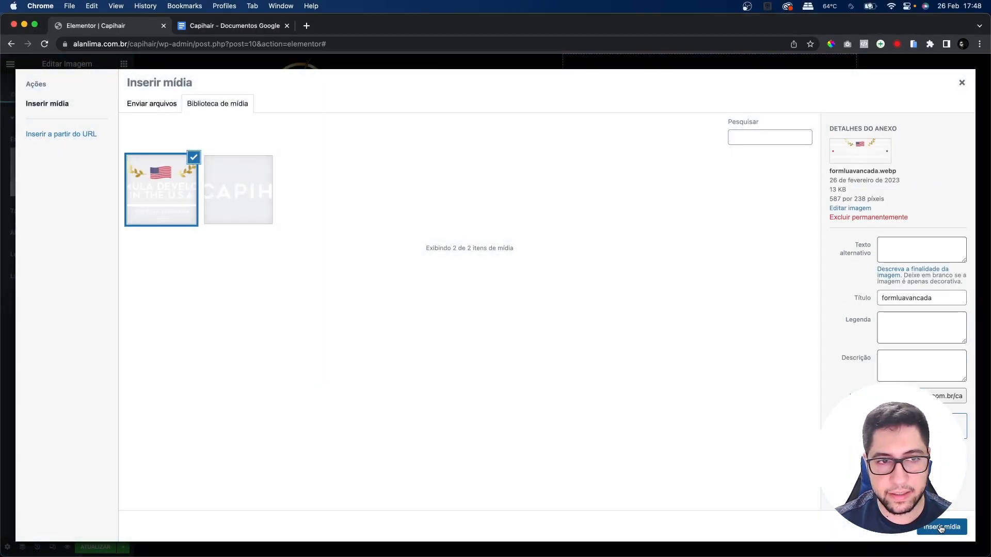
{"action": "left_click", "coordinate": [940, 527]}
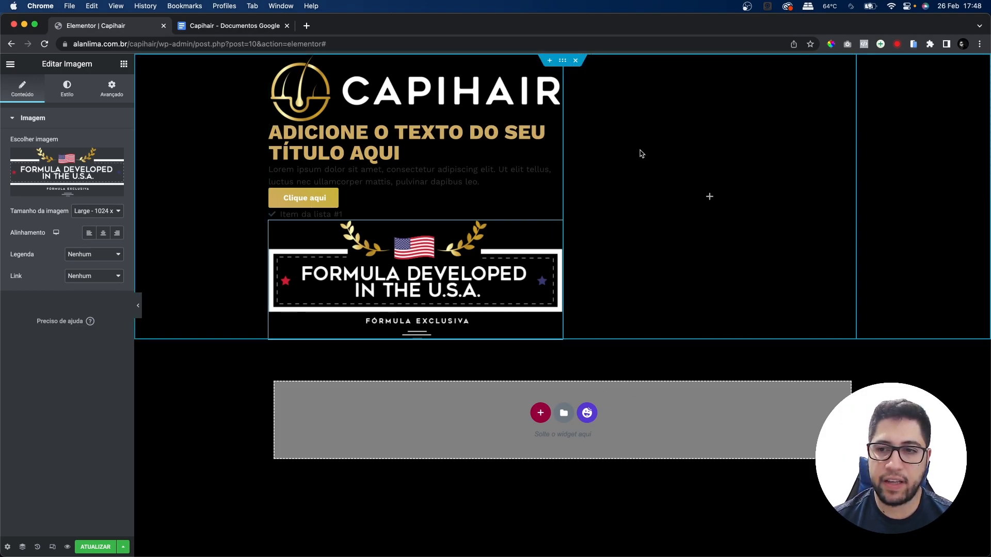
- Add an image widget to the empty right column and upload capihair-pote1.png for it
{"action": "left_click", "coordinate": [124, 65]}
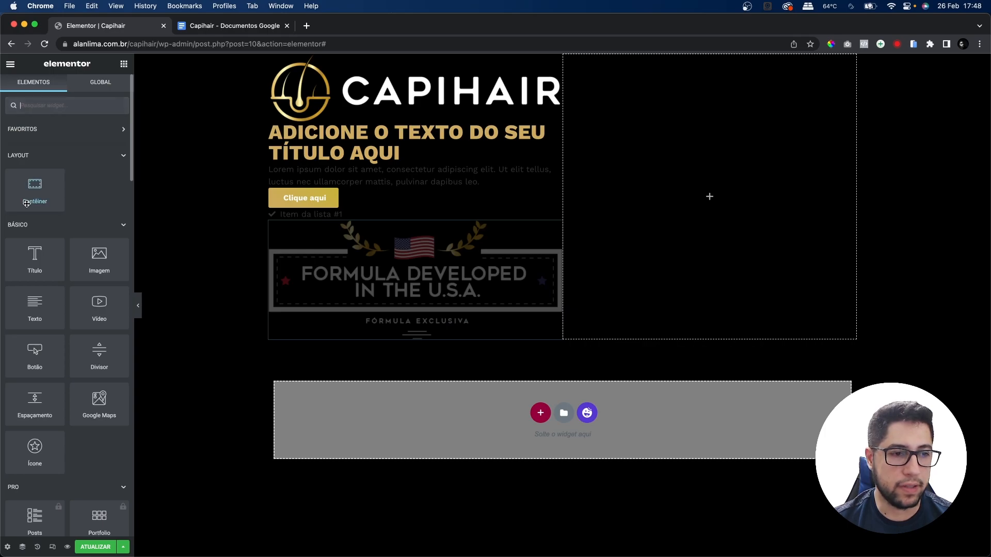
{"action": "left_click_drag", "start_coordinate": [100, 258], "coordinate": [704, 202]}
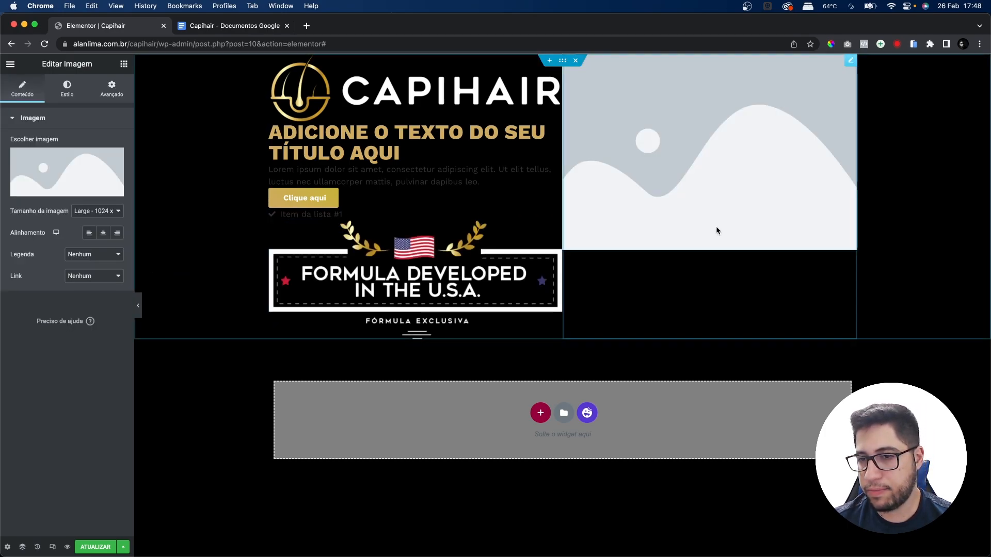
{"action": "left_click", "coordinate": [54, 173]}
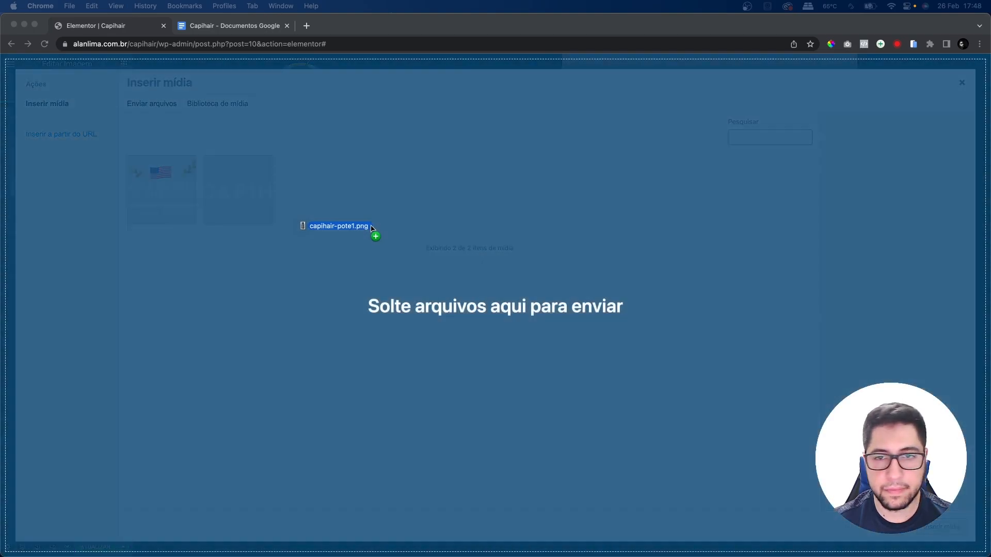
- Upload capihair-pote1.png to the media library and insert it as the image in the hero section's second column
{"action": "left_click_drag", "start_coordinate": [376, 234], "coordinate": [387, 237]}
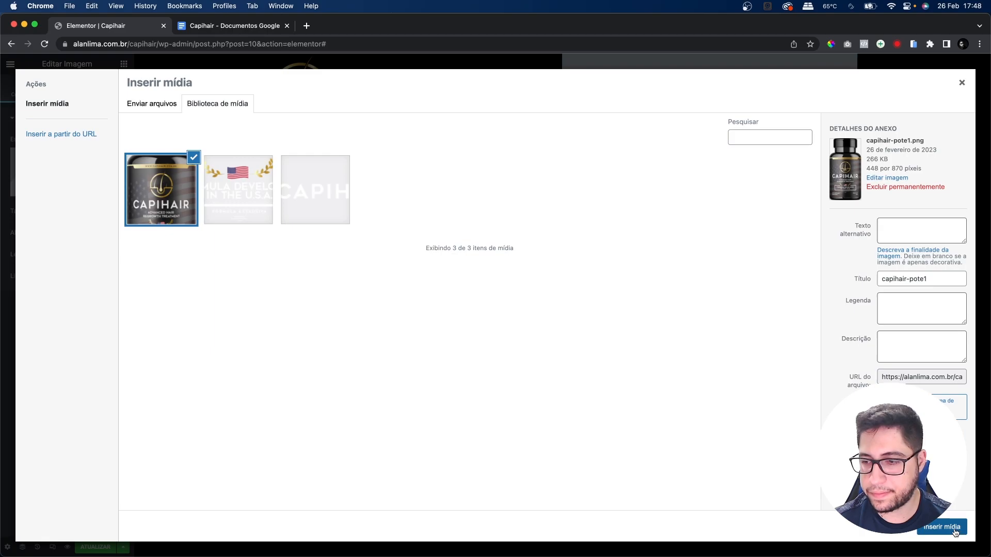
{"action": "left_click", "coordinate": [954, 531]}
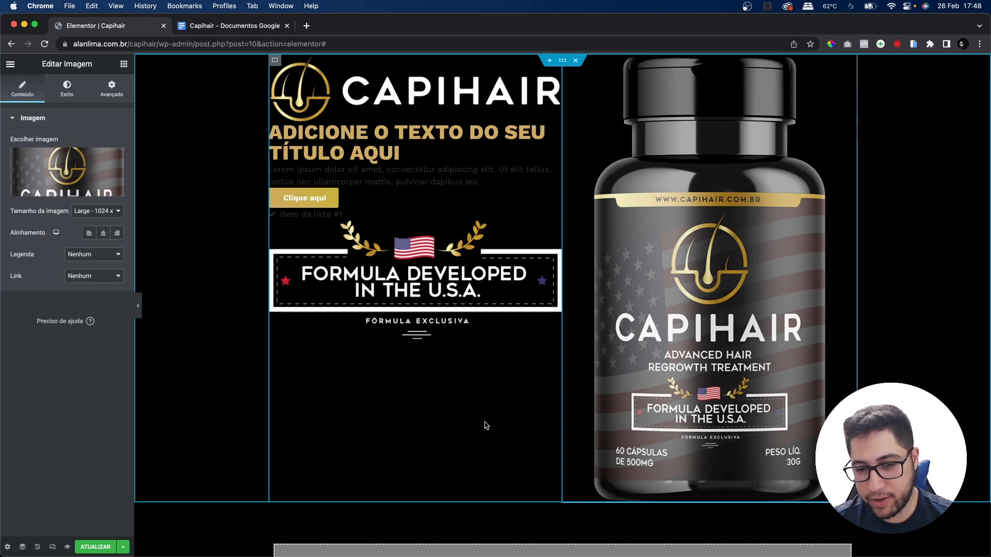
- Vertically center the content of the container holding the logo, title, text and button
{"action": "right_click", "coordinate": [423, 408]}
{"action": "left_click", "coordinate": [357, 405]}
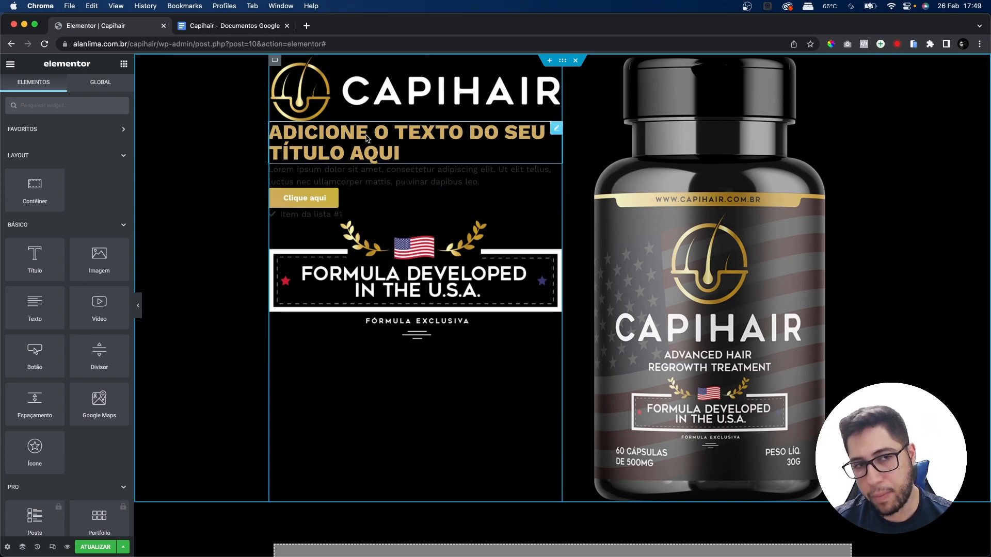
{"action": "right_click", "coordinate": [367, 393]}
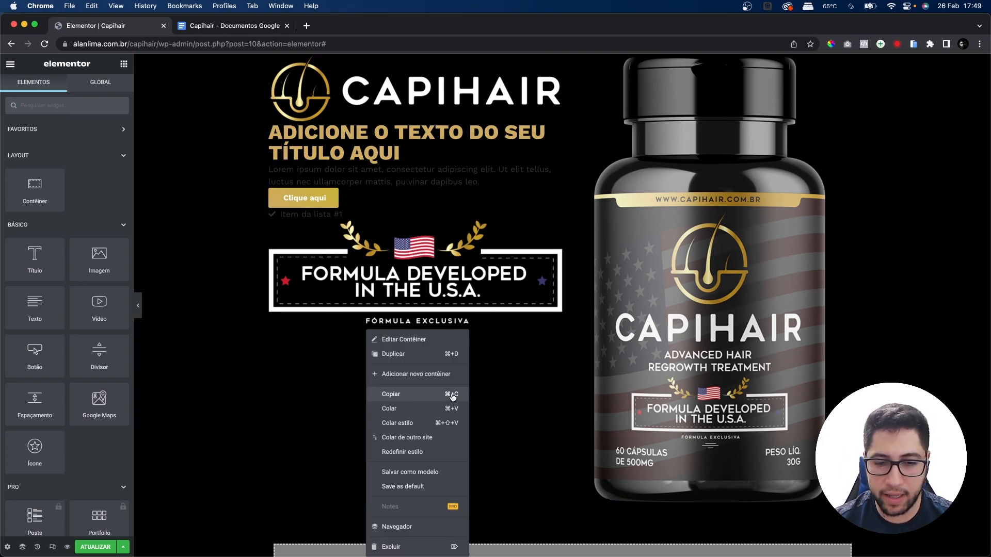
{"action": "left_click", "coordinate": [422, 343]}
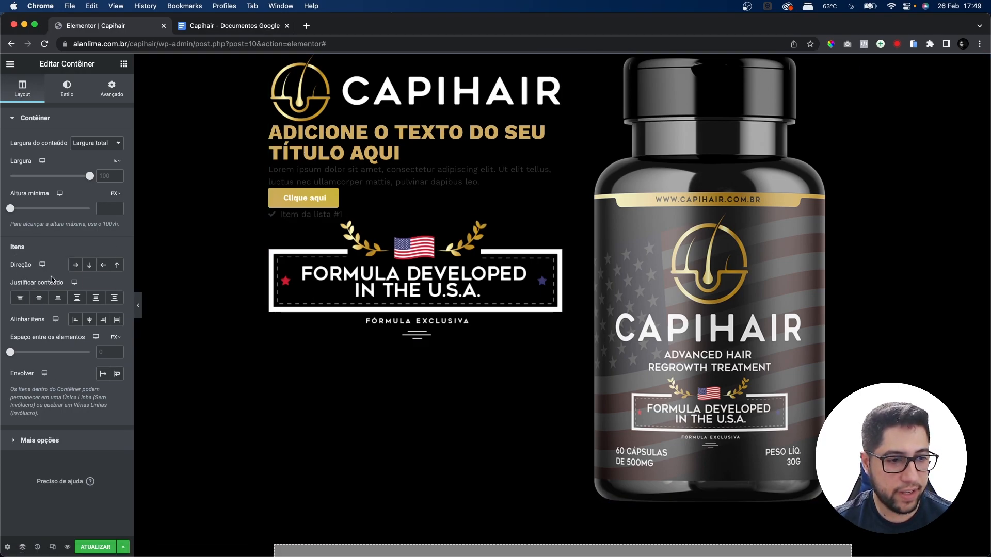
{"action": "left_click", "coordinate": [39, 298]}
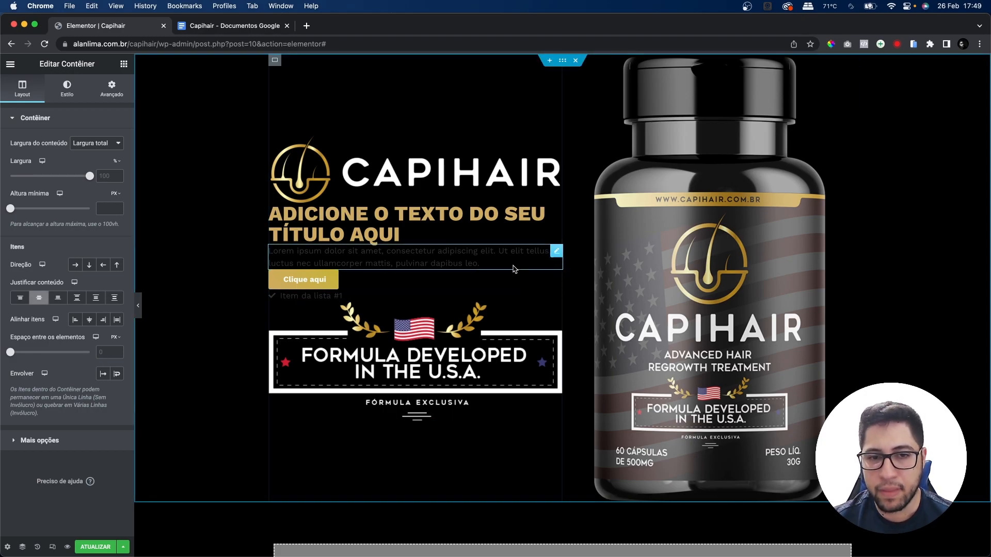
- Set the CAPIHAIR logo image's width to 45% and align it to the left
{"action": "right_click", "coordinate": [360, 174]}
{"action": "left_click", "coordinate": [396, 180]}
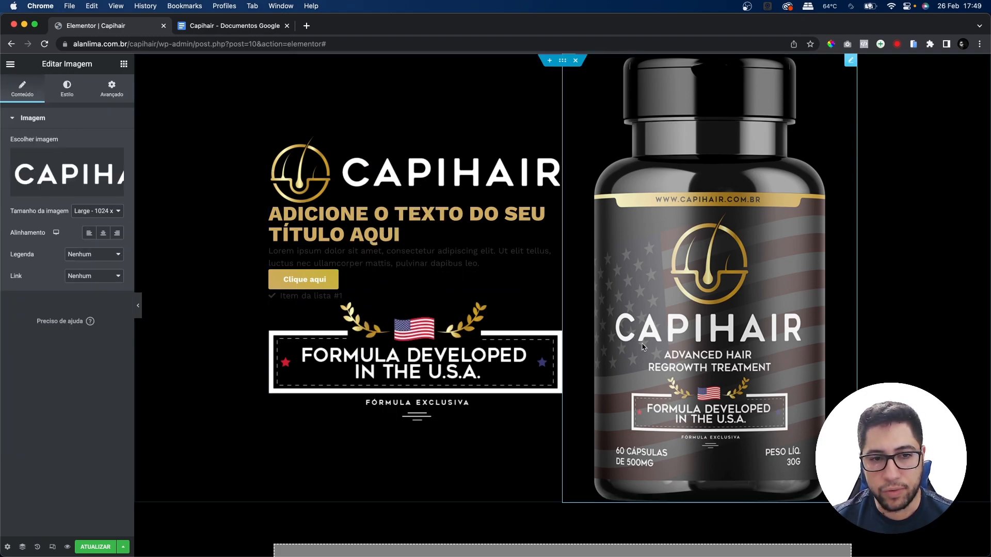
{"action": "right_click", "coordinate": [375, 184]}
{"action": "left_click", "coordinate": [419, 194]}
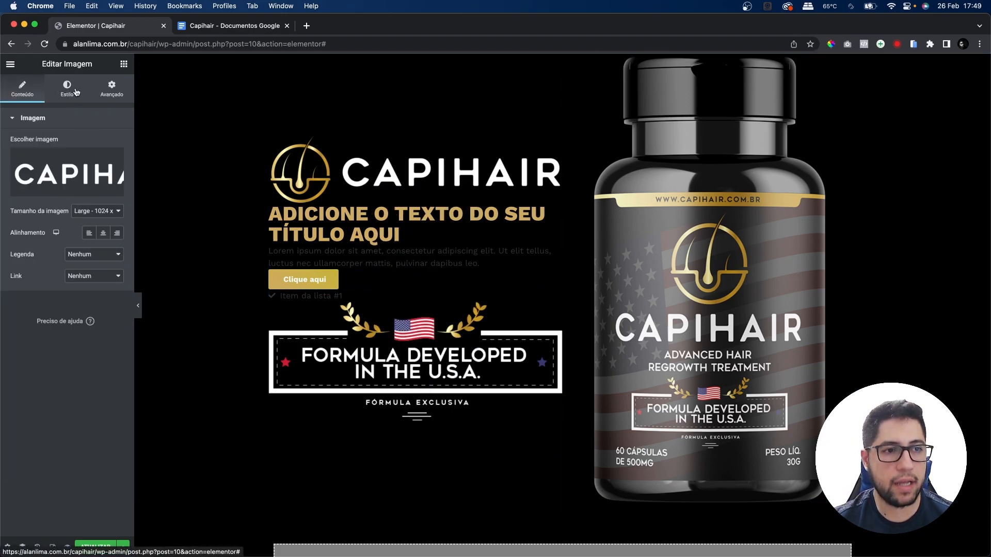
{"action": "left_click", "coordinate": [67, 89]}
{"action": "left_click_drag", "start_coordinate": [10, 155], "coordinate": [25, 155]}
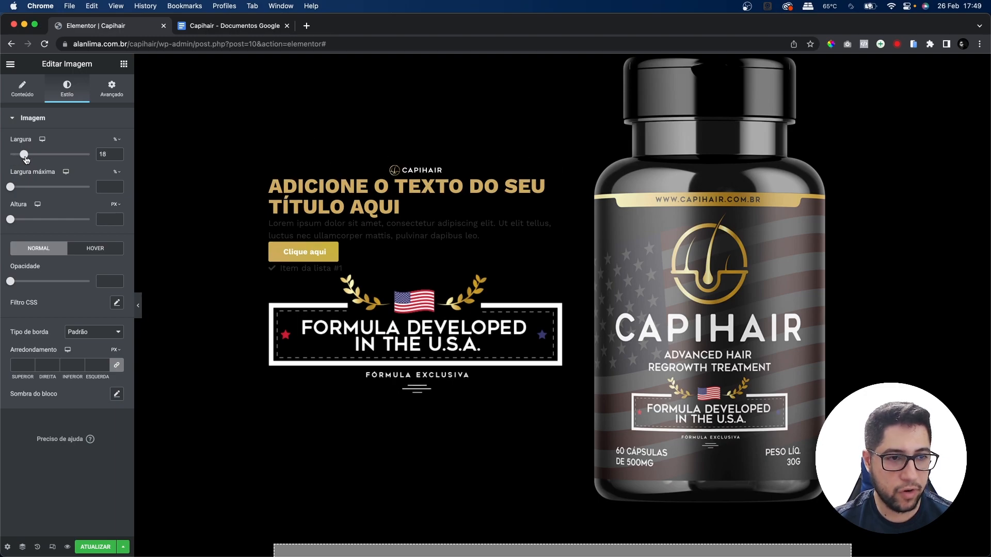
{"action": "double_click", "coordinate": [103, 154]}
{"action": "type", "text": "45"}
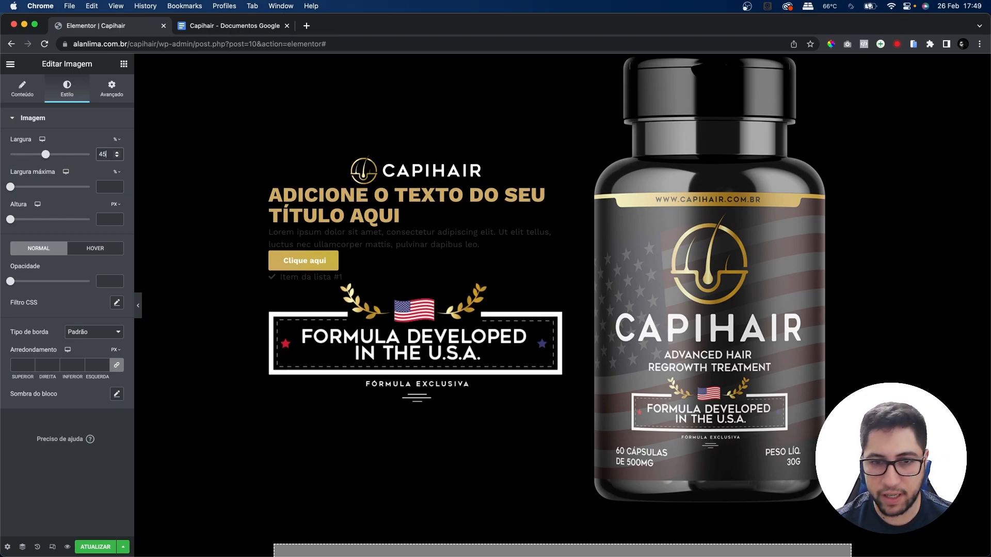
{"action": "left_click", "coordinate": [22, 88]}
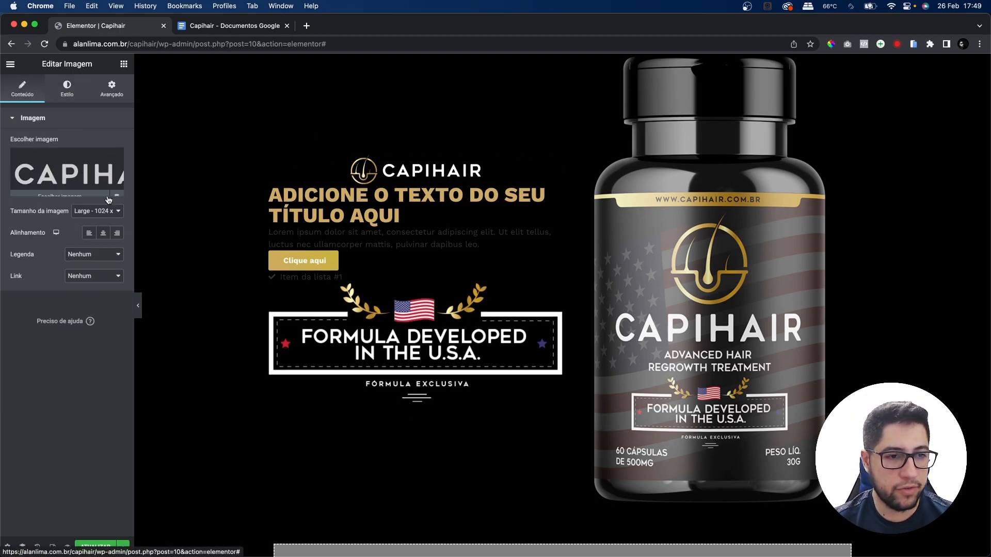
{"action": "left_click", "coordinate": [88, 235]}
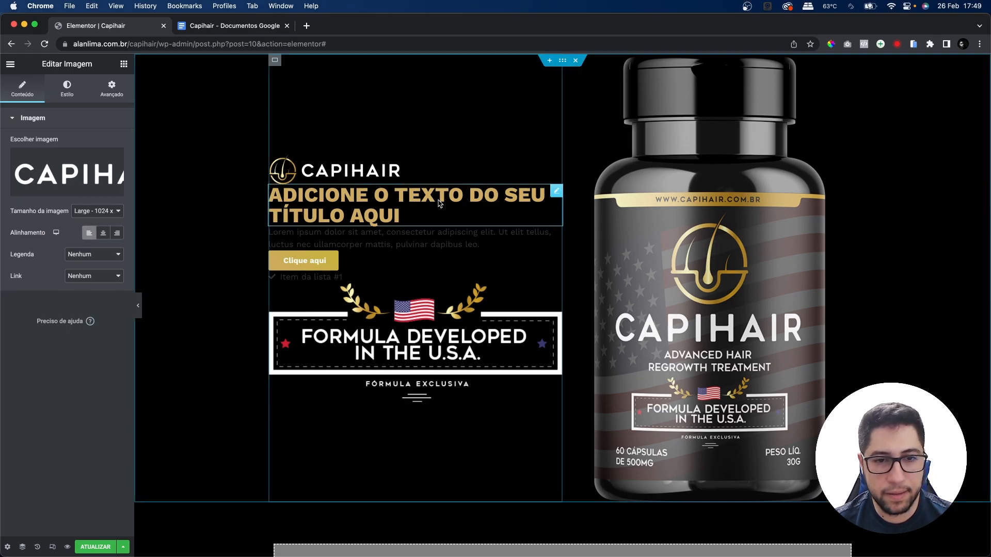
- Replace the placeholder title with the heading "Capihair Caps, a nova revolução no cuidado capilar" copied from the Google Docs copy document
{"action": "right_click", "coordinate": [364, 204]}
{"action": "left_click", "coordinate": [393, 211]}
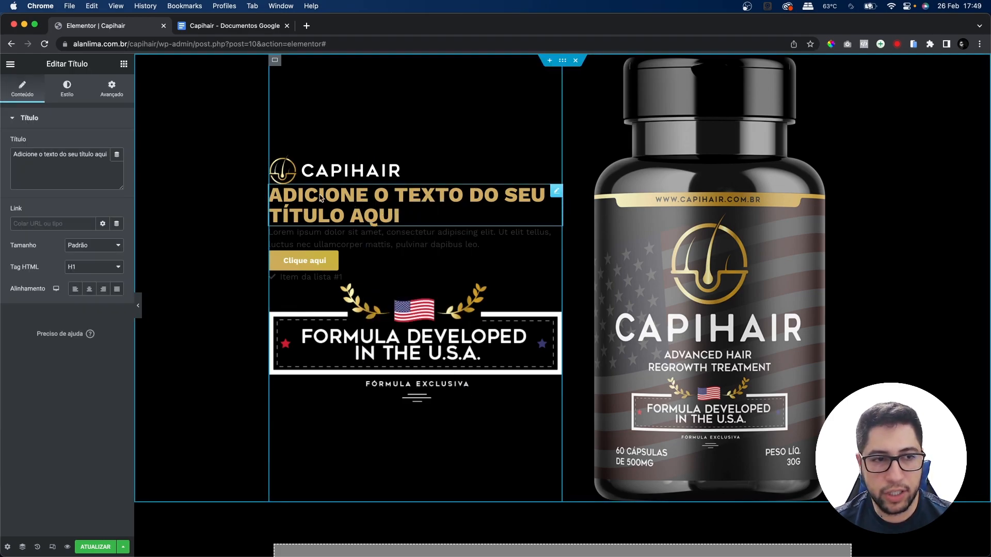
{"action": "left_click", "coordinate": [257, 26]}
{"action": "scroll", "coordinate": [492, 287], "scroll_direction": "up", "scroll_amount": 7}
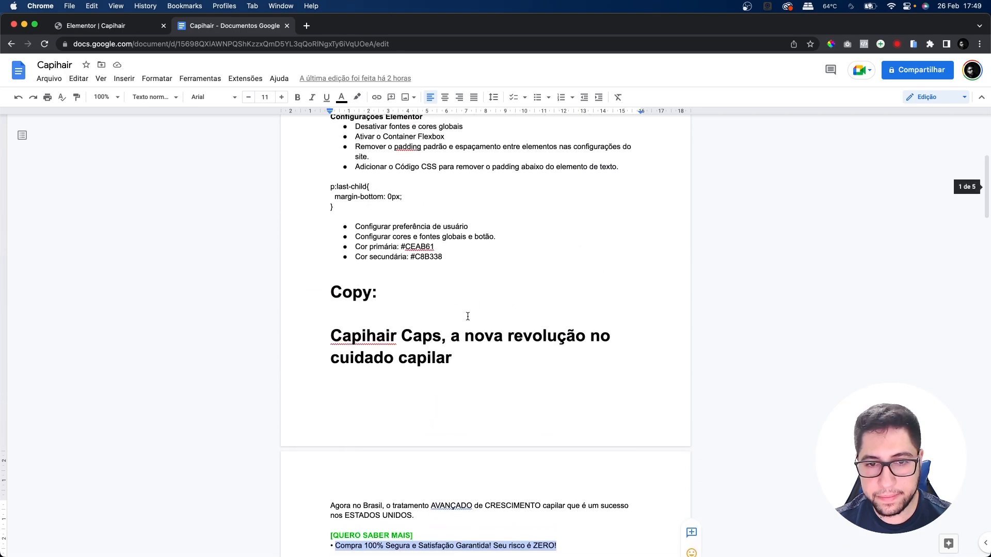
{"action": "scroll", "coordinate": [465, 351], "scroll_direction": "down", "scroll_amount": 2}
{"action": "left_click_drag", "start_coordinate": [467, 337], "coordinate": [315, 310]}
{"action": "key", "text": "super+c"}
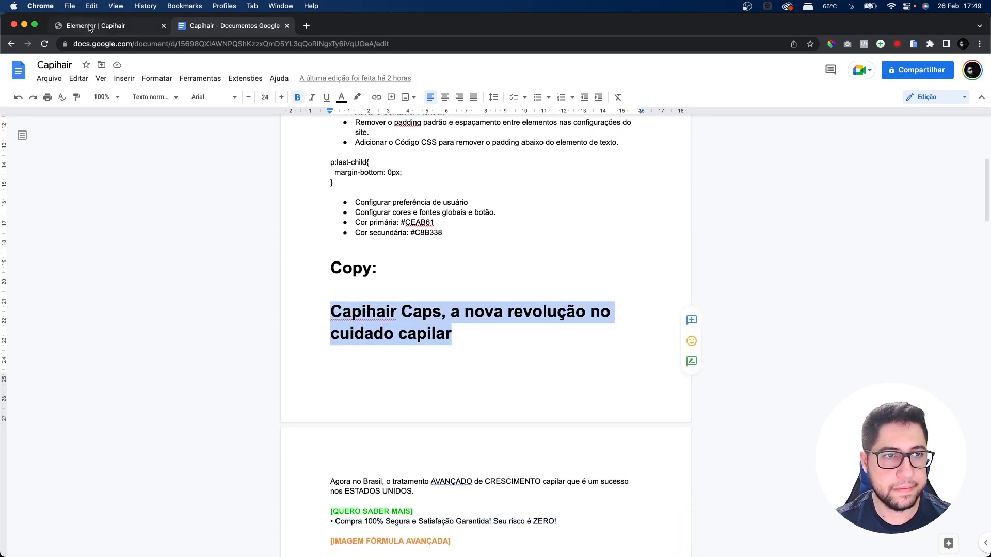
{"action": "left_click", "coordinate": [90, 26]}
{"action": "left_click", "coordinate": [73, 171]}
{"action": "key", "text": "super+a"}
{"action": "key", "text": "super+v"}
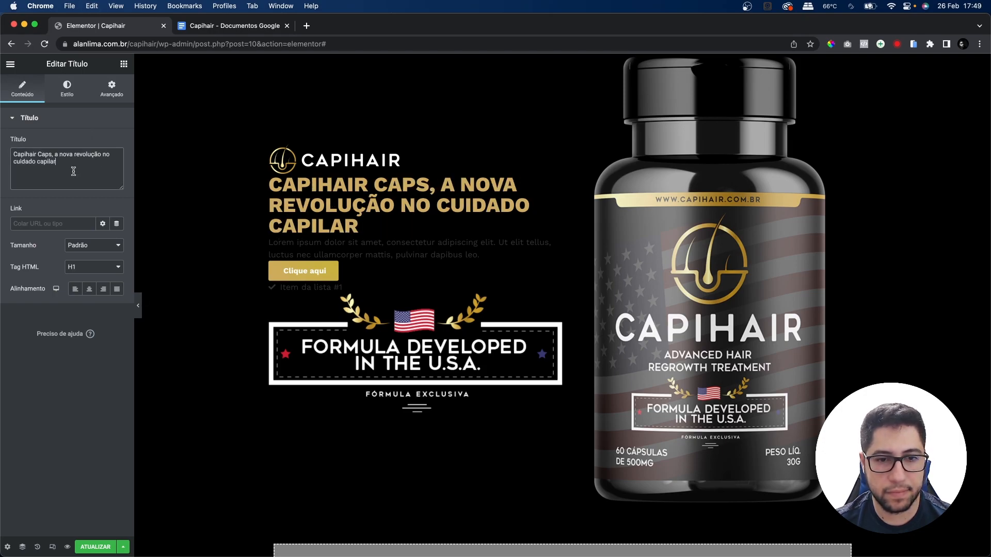
- Replace the placeholder paragraph with the "Agora no Brasil, o tratamento AVANÇADO de CRESCIMENTO capilar..." sentence copied from the Google Docs document
{"action": "right_click", "coordinate": [357, 248]}
{"action": "left_click", "coordinate": [376, 255]}
{"action": "left_click", "coordinate": [241, 28]}
{"action": "scroll", "coordinate": [451, 371], "scroll_direction": "down", "scroll_amount": 5}
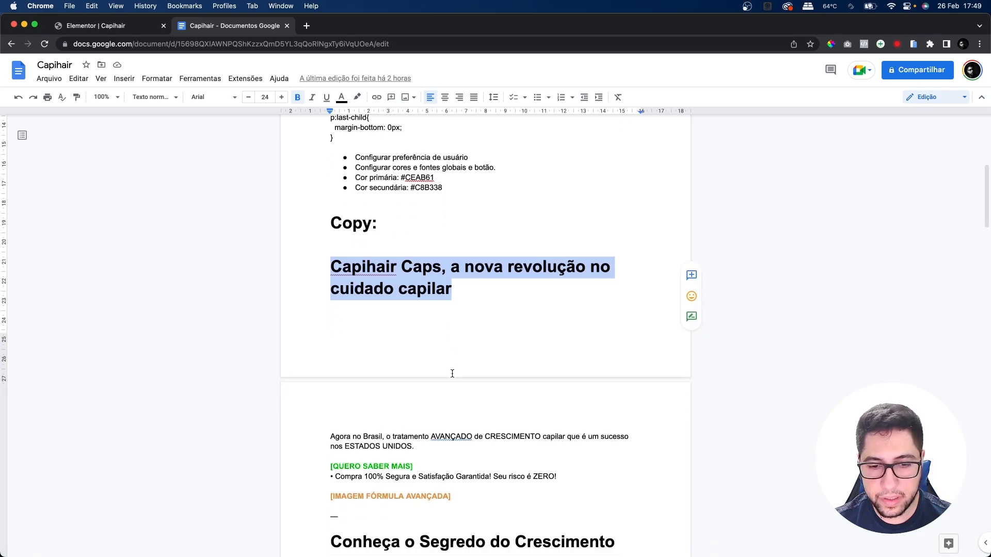
{"action": "left_click_drag", "start_coordinate": [424, 375], "coordinate": [297, 308]}
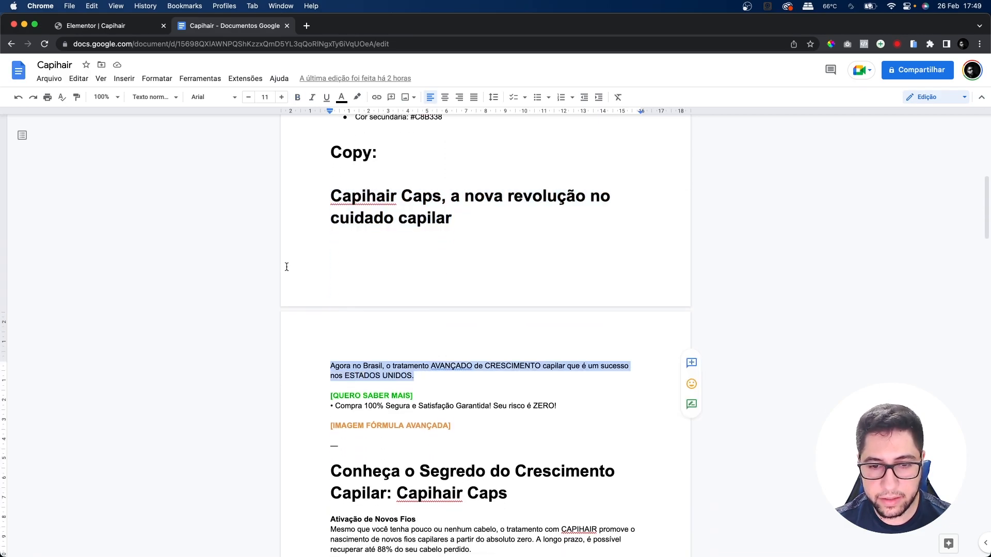
{"action": "left_click", "coordinate": [135, 27]}
{"action": "right_click", "coordinate": [405, 244]}
{"action": "left_click", "coordinate": [438, 259]}
{"action": "triple_click", "coordinate": [67, 256]}
{"action": "key", "text": "super+v"}
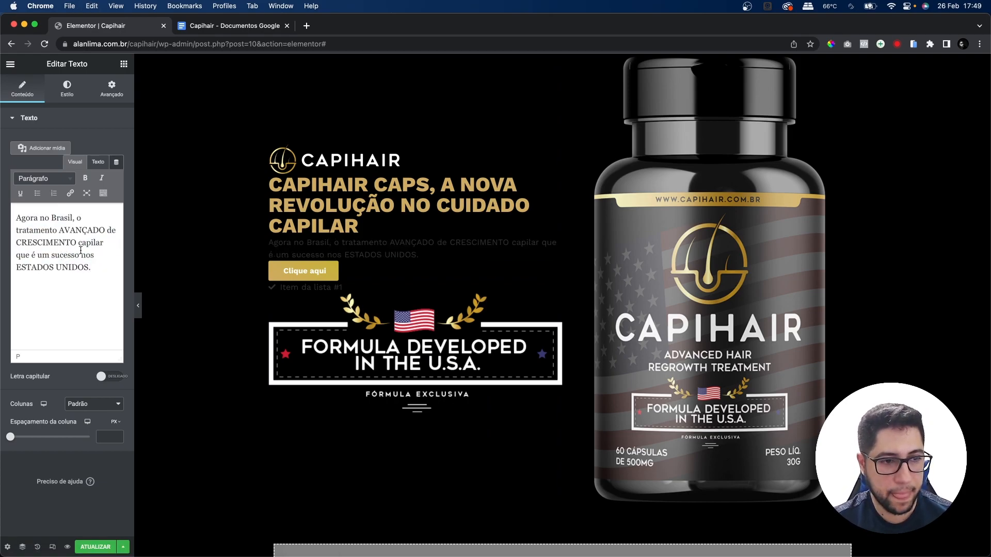
- Make the words AVANÇADO, CRESCIMENTO and ESTADOS UNIDOS bold in the paragraph text
{"action": "double_click", "coordinate": [84, 229]}
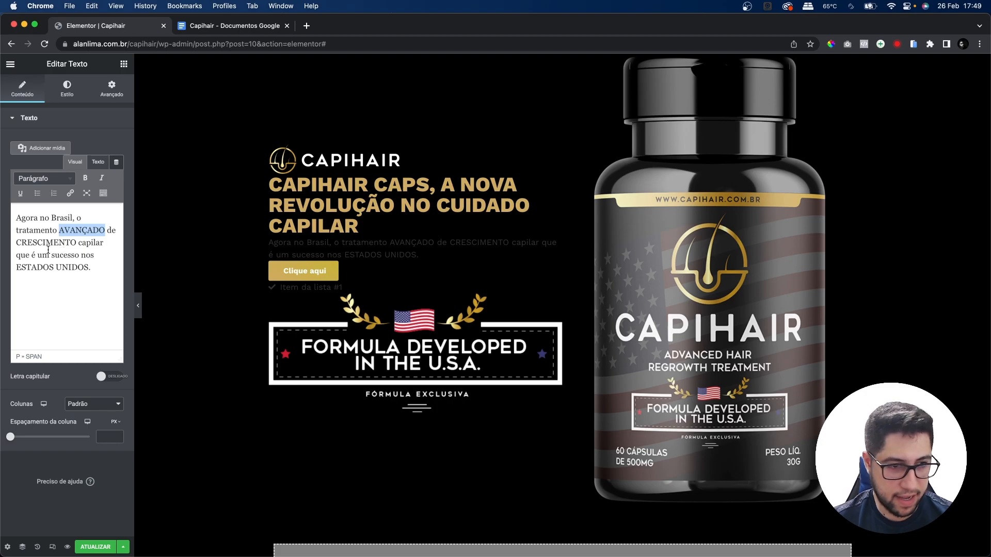
{"action": "double_click", "coordinate": [51, 244]}
{"action": "double_click", "coordinate": [35, 267]}
{"action": "left_click", "coordinate": [72, 296]}
{"action": "double_click", "coordinate": [75, 230]}
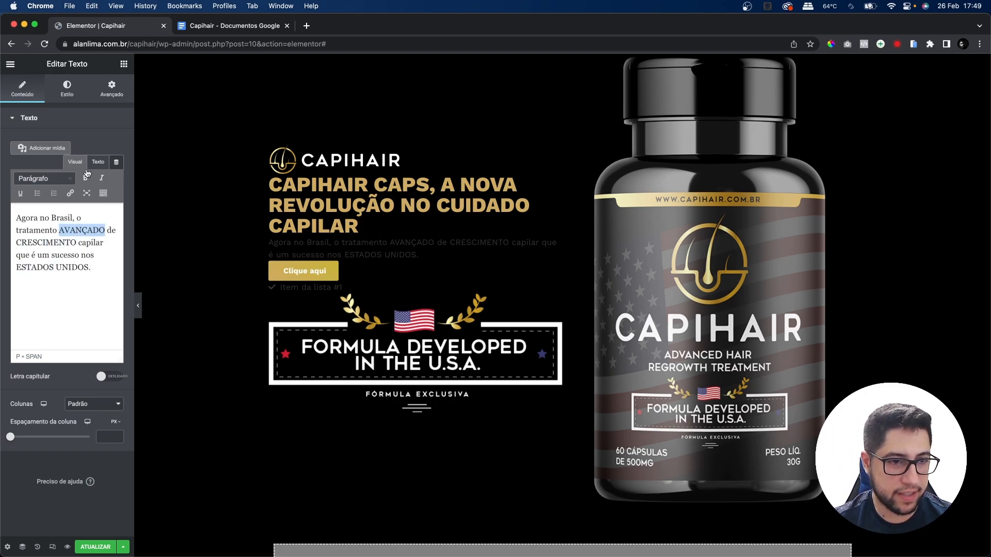
{"action": "left_click", "coordinate": [85, 178]}
{"action": "double_click", "coordinate": [57, 242]}
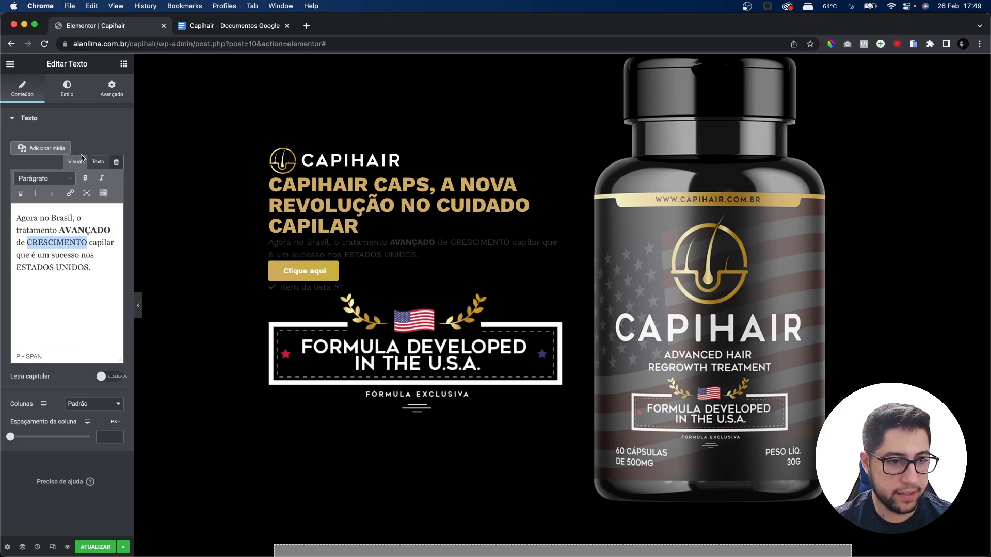
{"action": "left_click", "coordinate": [85, 177]}
{"action": "left_click_drag", "start_coordinate": [32, 267], "coordinate": [101, 267]}
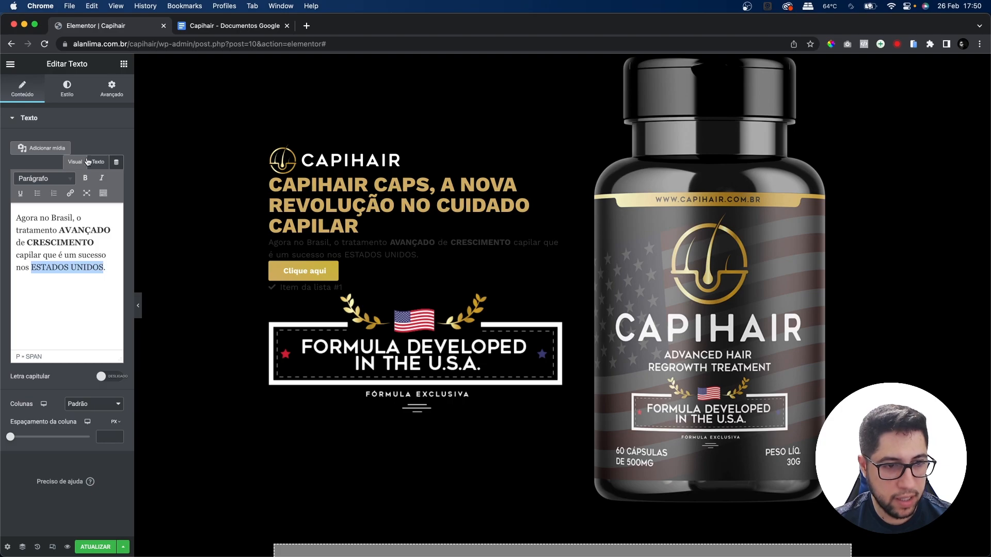
{"action": "left_click", "coordinate": [85, 177]}
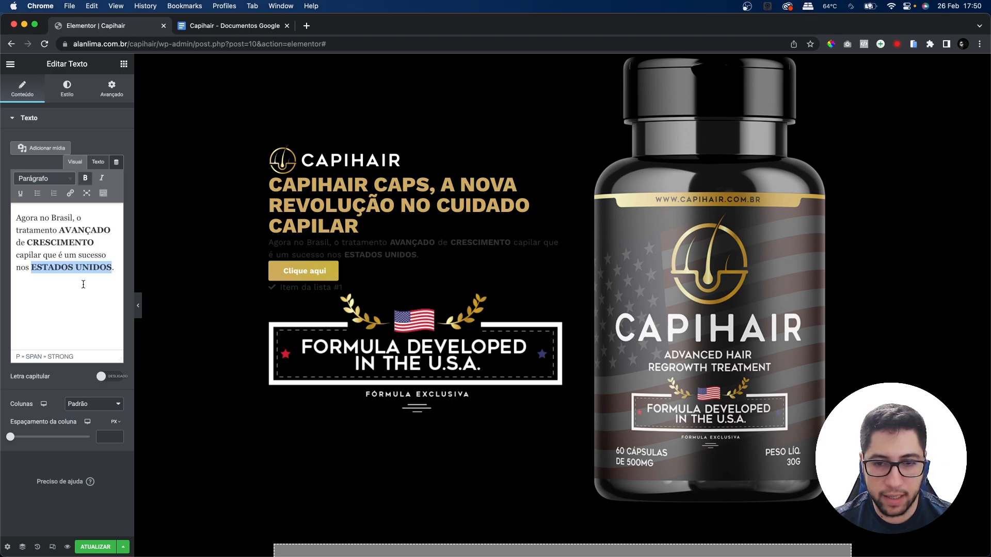
- Set the paragraph's text color to white, #FFFFFF
{"action": "left_click", "coordinate": [67, 87]}
{"action": "left_click", "coordinate": [118, 165]}
{"action": "type", "text": "#FFFFFF"}
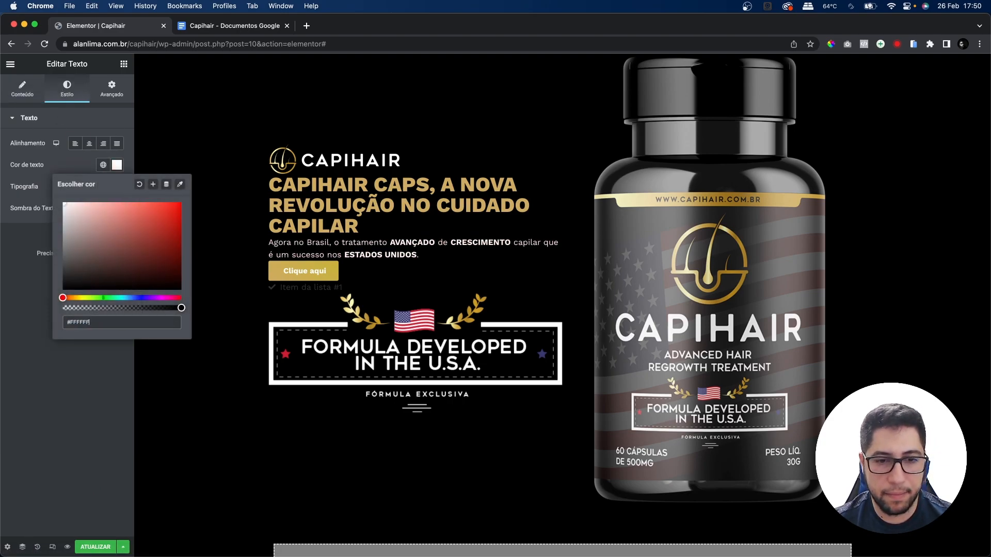
{"action": "left_click", "coordinate": [48, 388]}
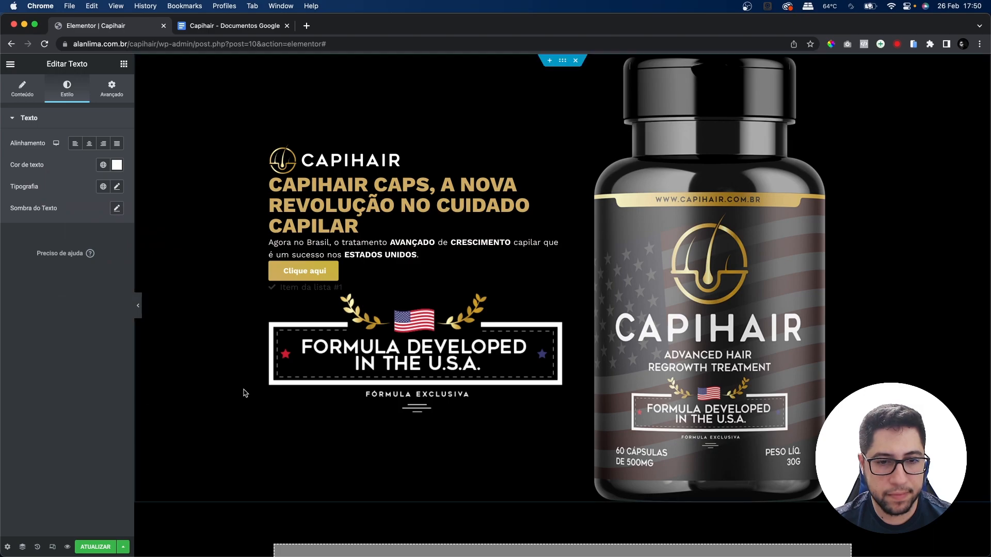
- Check the button copy in the Google Docs document and change the button's text to "Quero saber mais"
{"action": "left_click", "coordinate": [253, 30]}
{"action": "scroll", "coordinate": [347, 294], "scroll_direction": "down", "scroll_amount": 3}
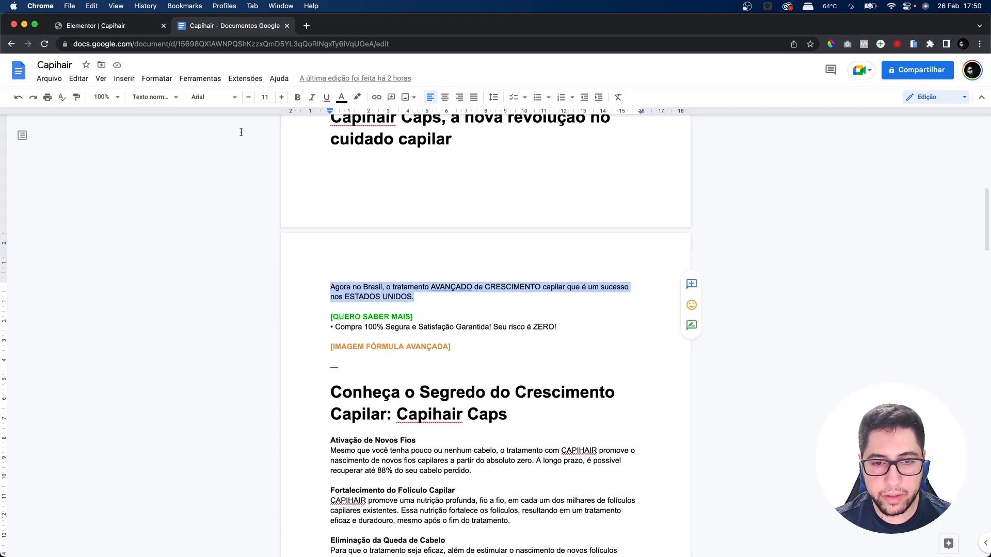
{"action": "left_click", "coordinate": [119, 26]}
{"action": "right_click", "coordinate": [317, 274]}
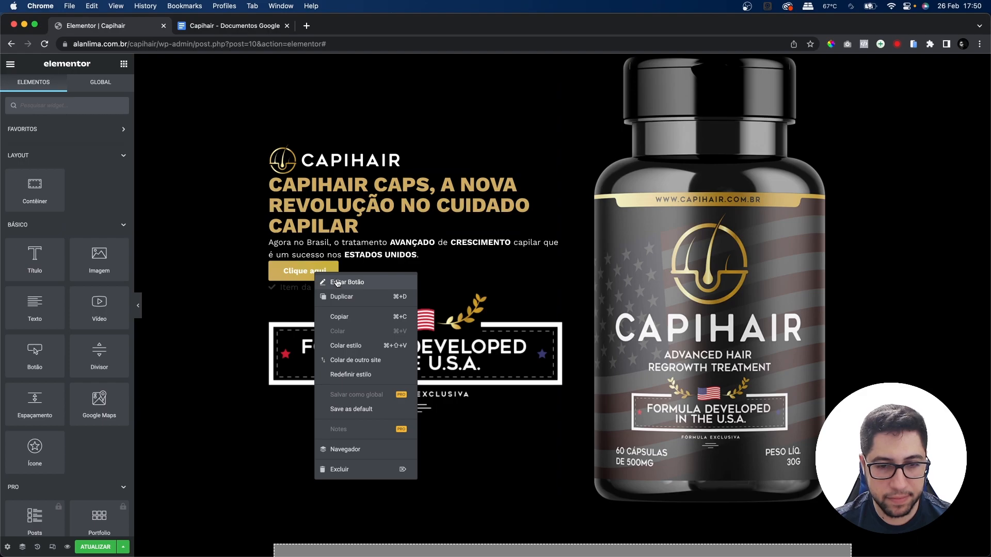
{"action": "left_click", "coordinate": [334, 282]}
{"action": "triple_click", "coordinate": [87, 164]}
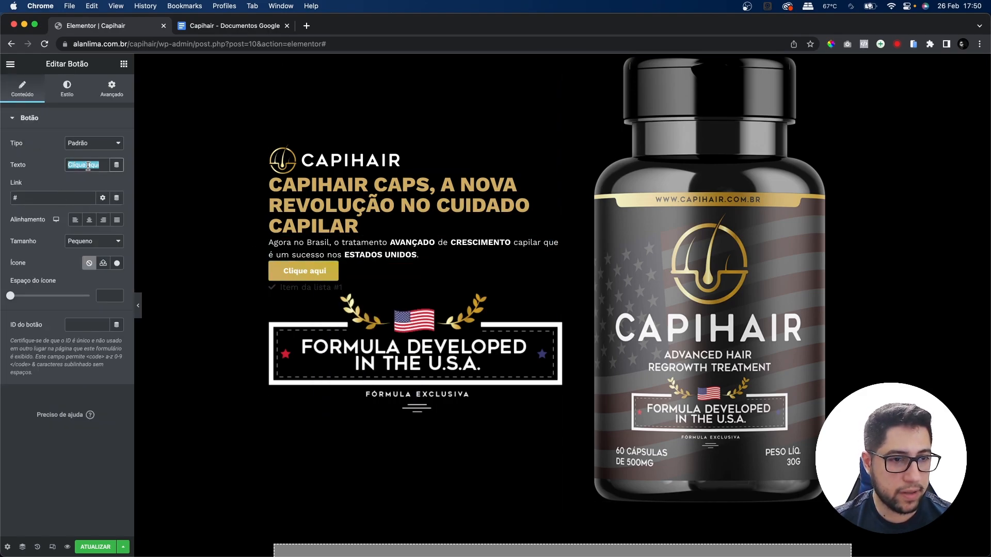
{"action": "type", "text": "Quero "}
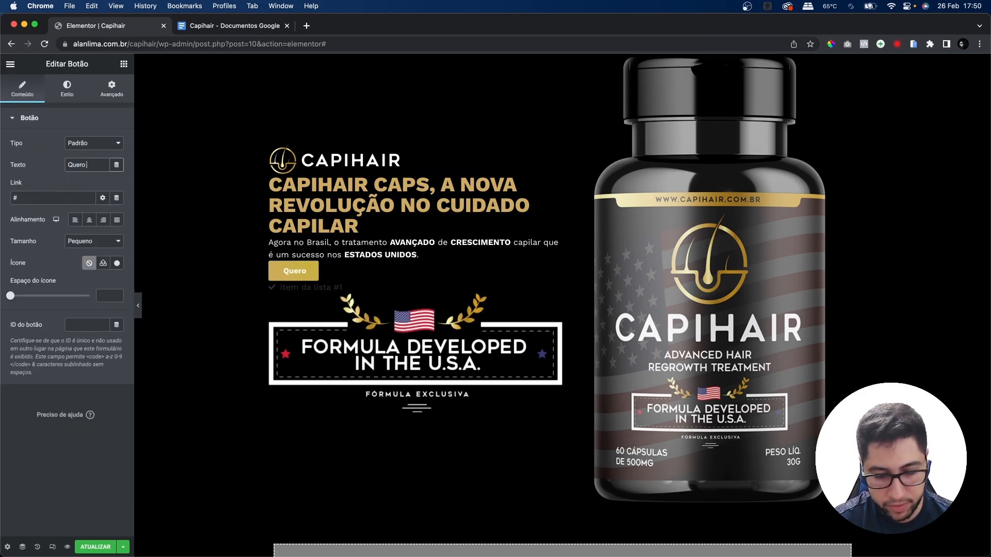
{"action": "type", "text": "saber mais"}
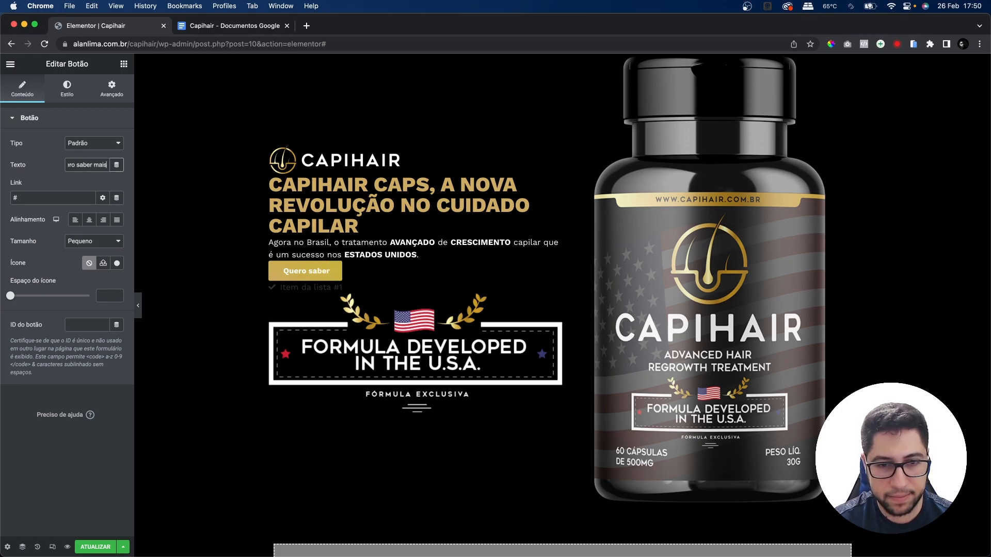
- Try the button at size Grande, then set its size to Médio, keeping # as its link
{"action": "double_click", "coordinate": [66, 197]}
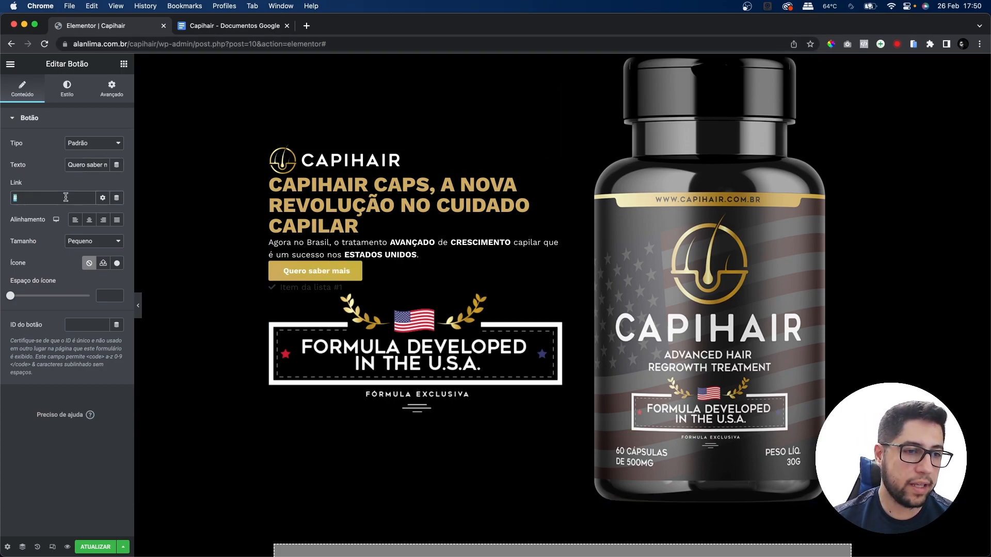
{"action": "double_click", "coordinate": [39, 195]}
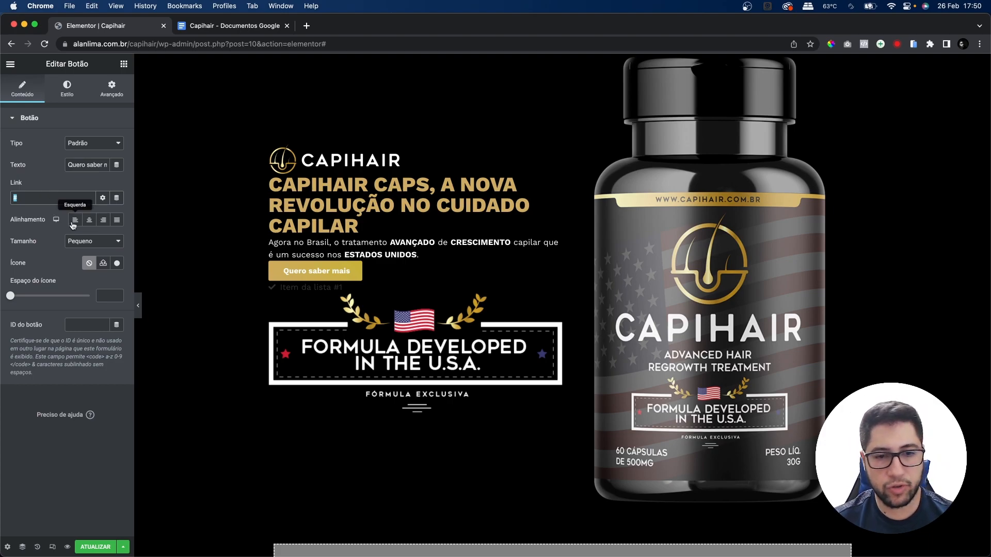
{"action": "left_click", "coordinate": [93, 241]}
{"action": "left_click", "coordinate": [91, 262]}
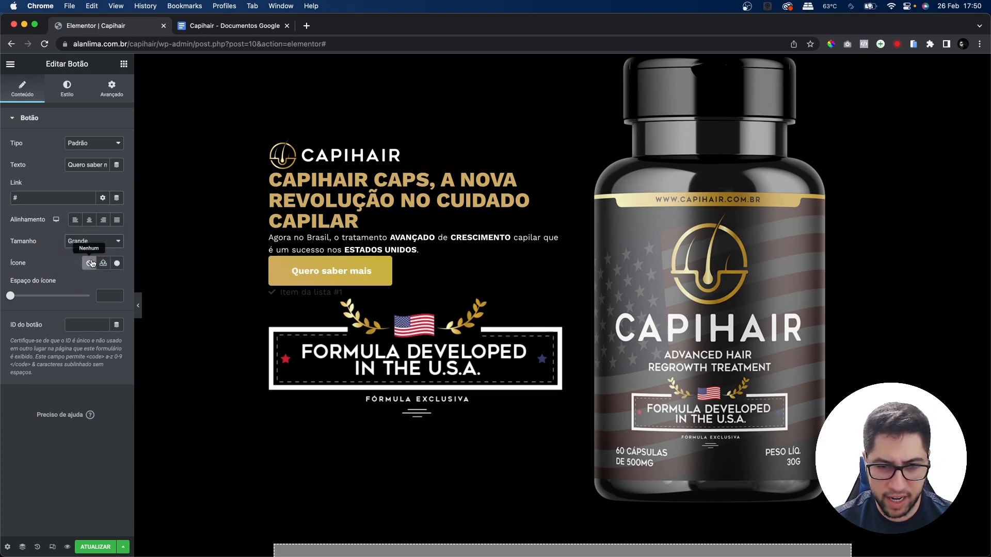
{"action": "left_click", "coordinate": [93, 241]}
{"action": "left_click", "coordinate": [96, 231]}
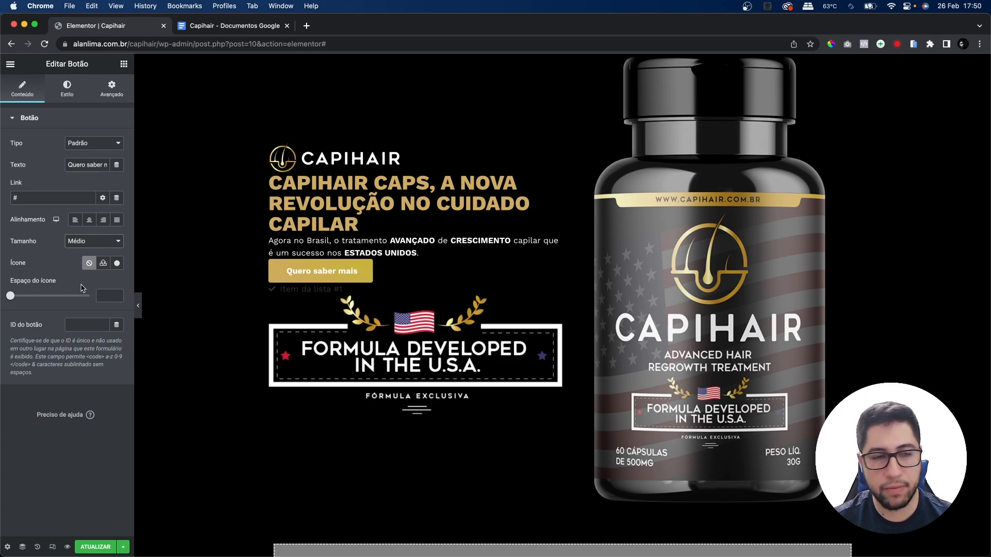
- Copy the line "Compra 100% Segura e Satisfação Garantida! Seu risco é ZERO!" from the Google Docs document and return to Elementor
{"action": "right_click", "coordinate": [297, 290]}
{"action": "left_click", "coordinate": [325, 299]}
{"action": "left_click", "coordinate": [216, 27]}
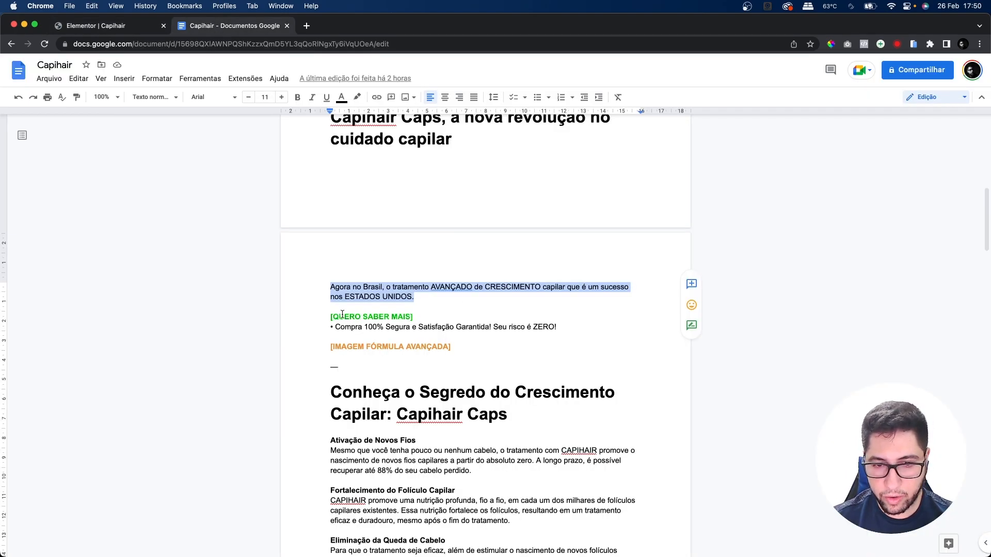
{"action": "left_click_drag", "start_coordinate": [341, 326], "coordinate": [497, 328]}
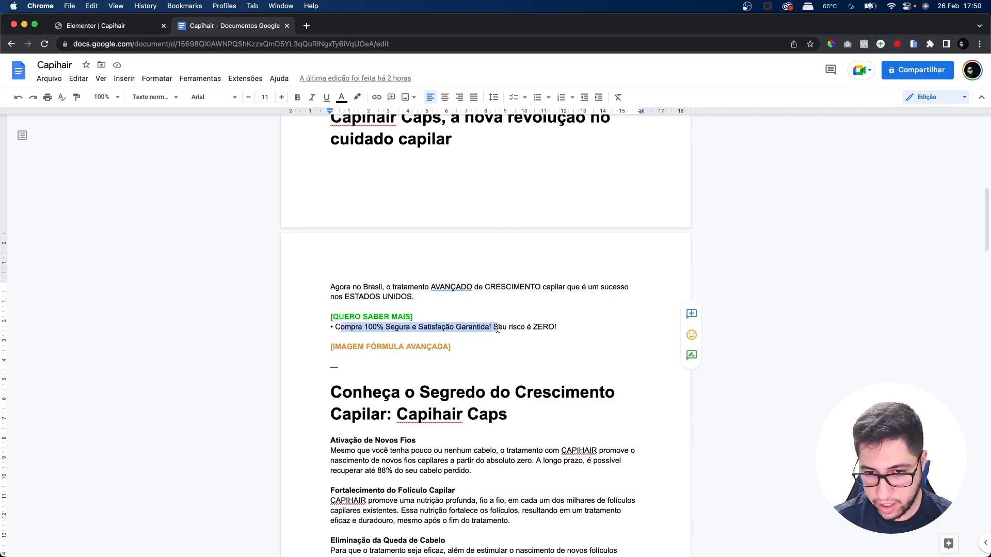
{"action": "left_click", "coordinate": [397, 321]}
{"action": "left_click_drag", "start_coordinate": [335, 325], "coordinate": [552, 329]}
{"action": "left_click", "coordinate": [93, 25]}
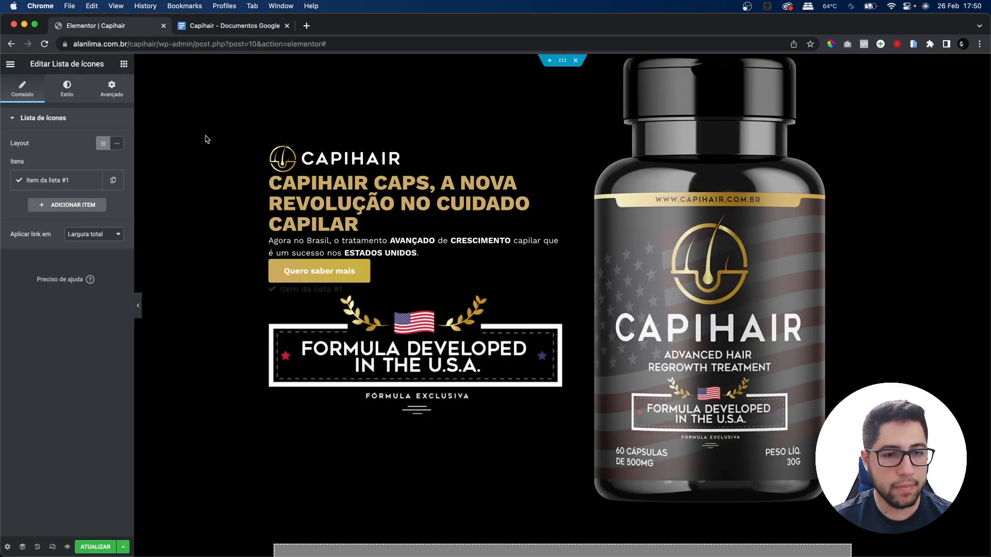
- Replace the icon list item's text with "Compra 100% Segura e Satisfação Garantida! Seu risco é ZERO!"
{"action": "right_click", "coordinate": [336, 290]}
{"action": "left_click", "coordinate": [382, 299]}
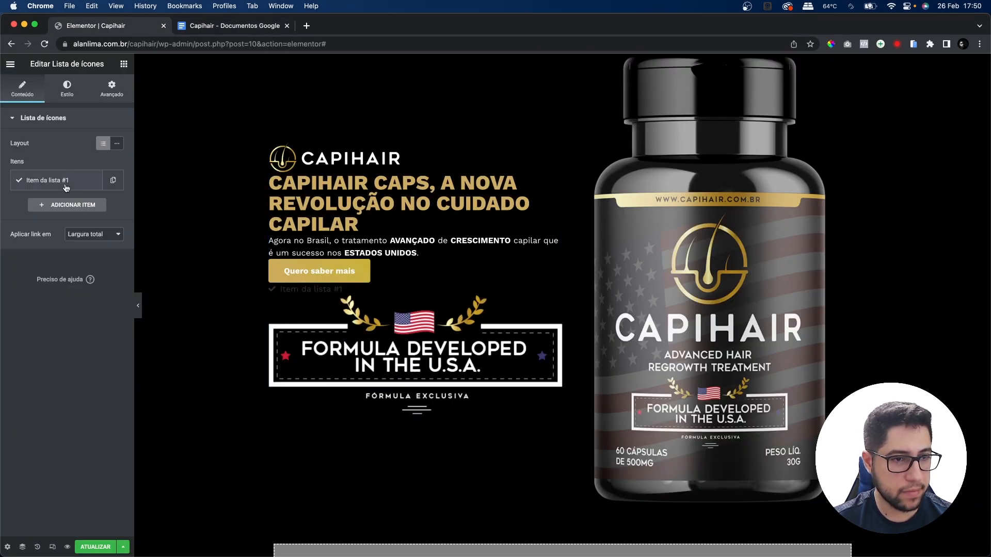
{"action": "left_click", "coordinate": [74, 180]}
{"action": "triple_click", "coordinate": [72, 218]}
{"action": "type", "text": "Compra 100% Segura e Satisfação Garantida! Seu risco é ZERO!"}
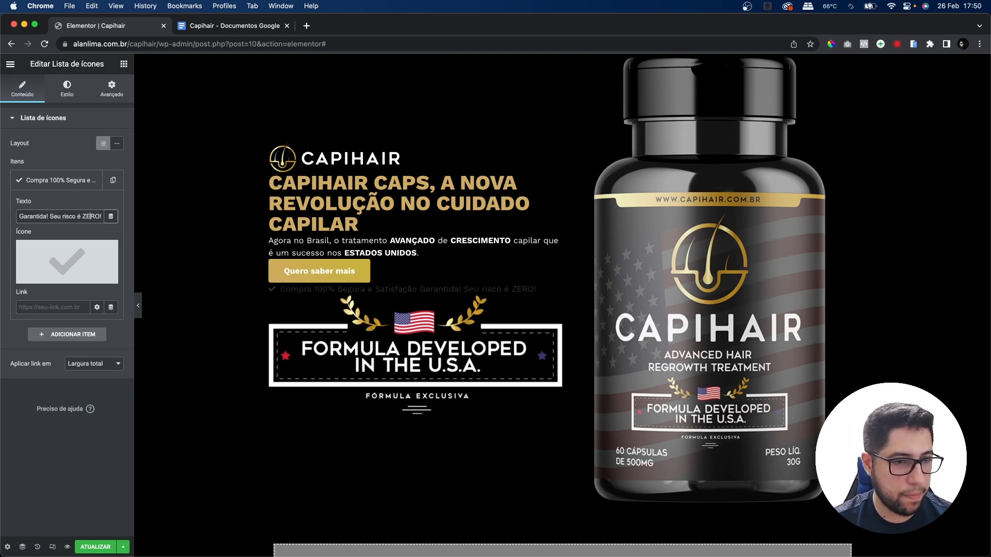
- Shorten the icon list item's text to "Compra 100% Segura."
{"action": "key", "text": "alt+Left"}
{"action": "key", "text": "alt+Left"}
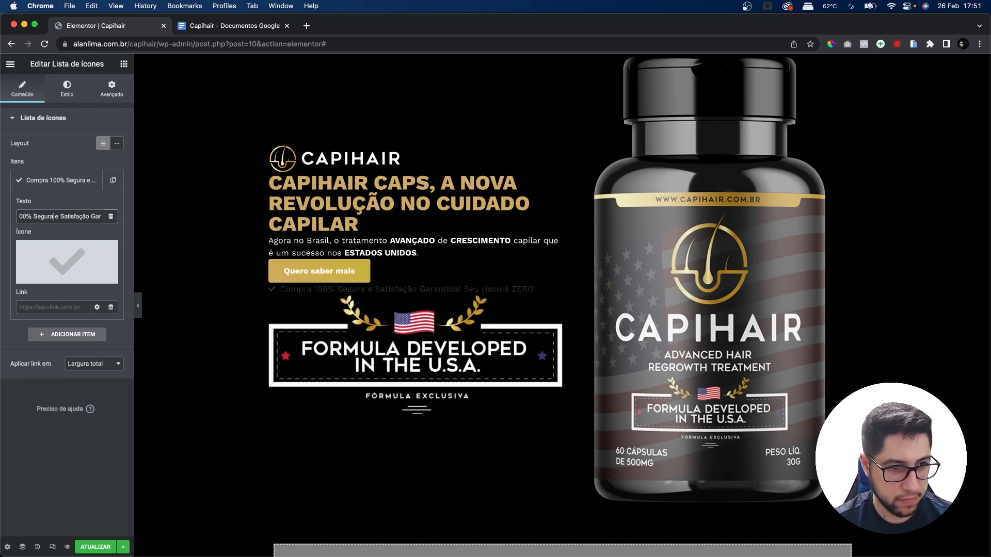
{"action": "type", "text": "."}
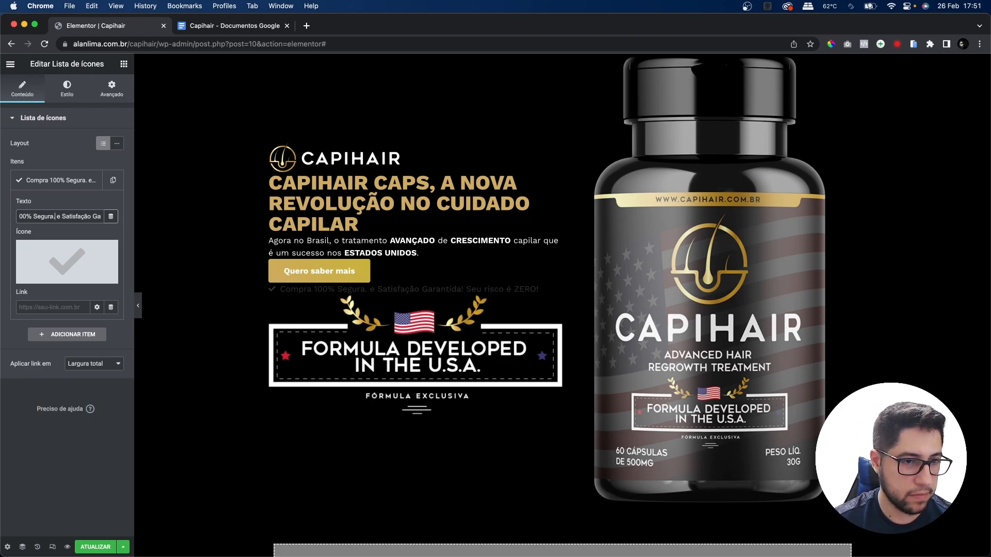
{"action": "key", "text": "shift+alt+Right"}
{"action": "key", "text": "shift+alt+Right"}
{"action": "key", "text": "shift+alt+Right"}
{"action": "key", "text": "shift+alt+Right"}
{"action": "key", "text": "shift+alt+Right"}
{"action": "key", "text": "shift+alt+Right"}
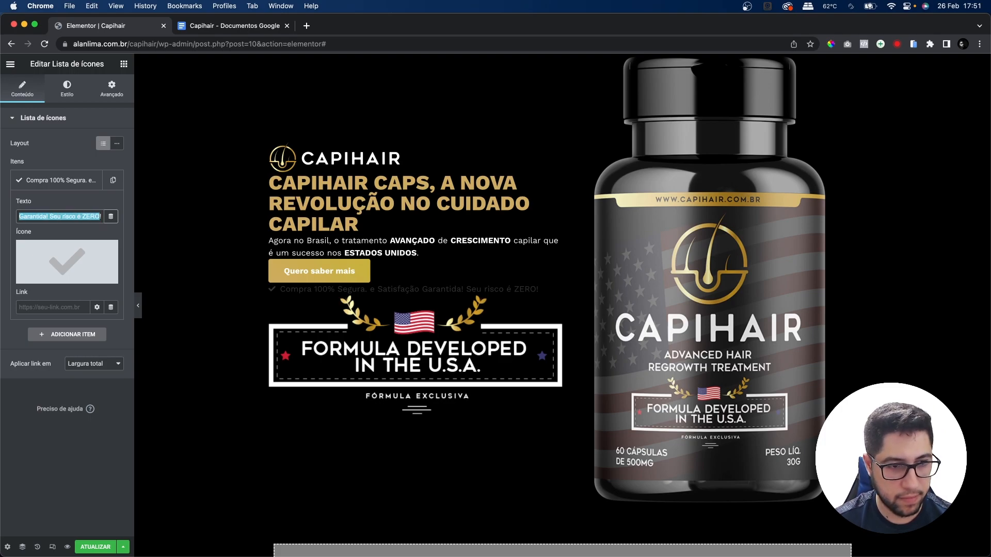
{"action": "key", "text": "BackSpace"}
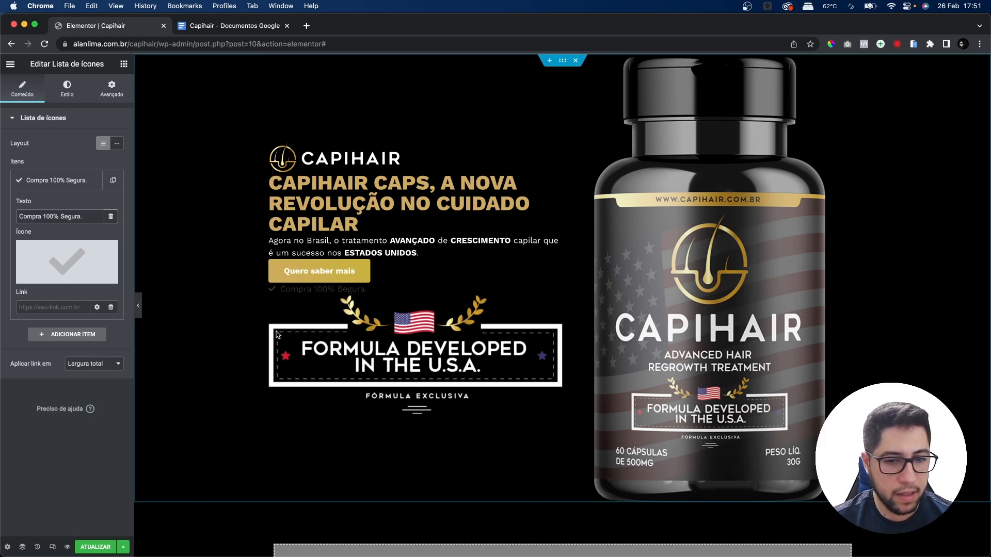
- Set the width of the "Formula Developed in the U.S.A." image below the list to 35% and align it left
{"action": "right_click", "coordinate": [419, 357]}
{"action": "left_click", "coordinate": [467, 361]}
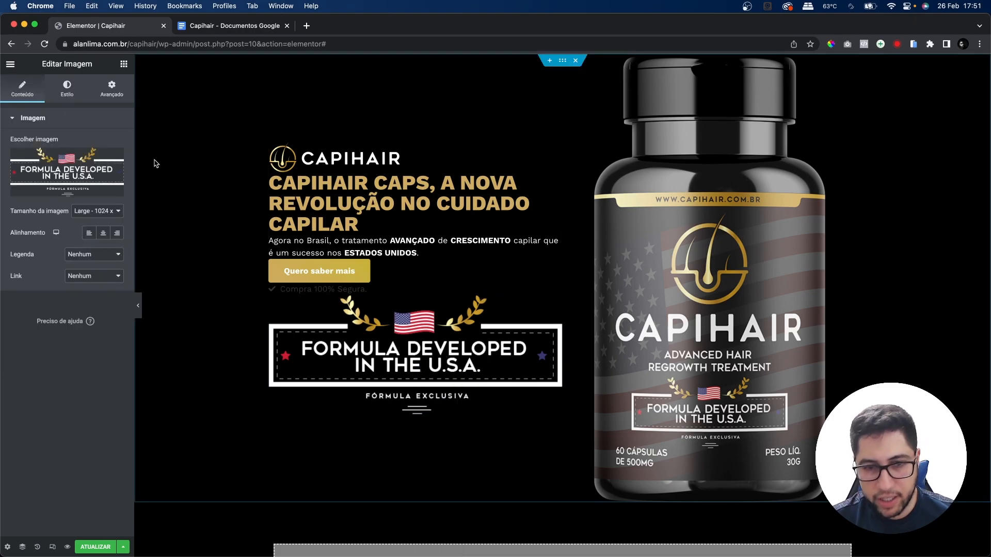
{"action": "left_click", "coordinate": [67, 87]}
{"action": "left_click", "coordinate": [100, 154]}
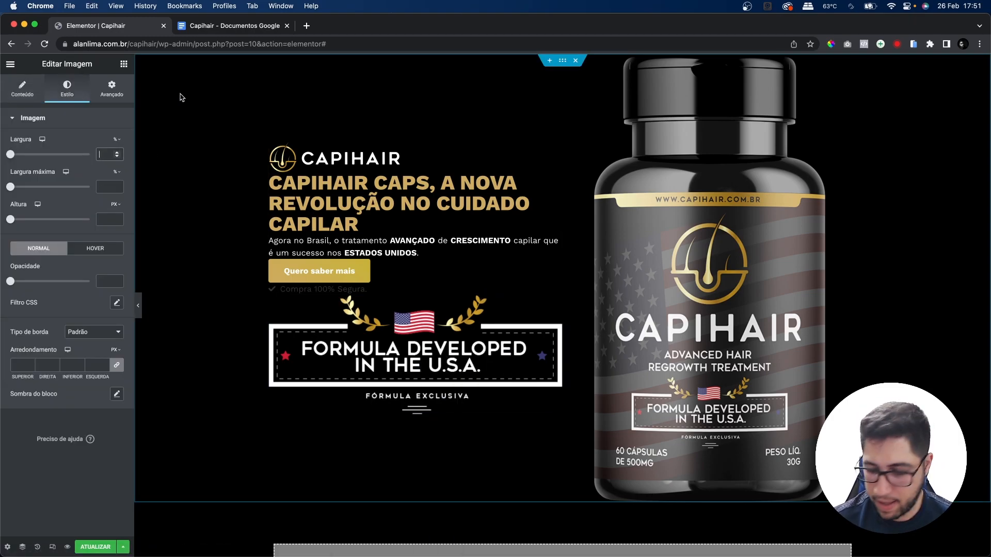
{"action": "type", "text": "45"}
{"action": "double_click", "coordinate": [102, 155]}
{"action": "type", "text": "35"}
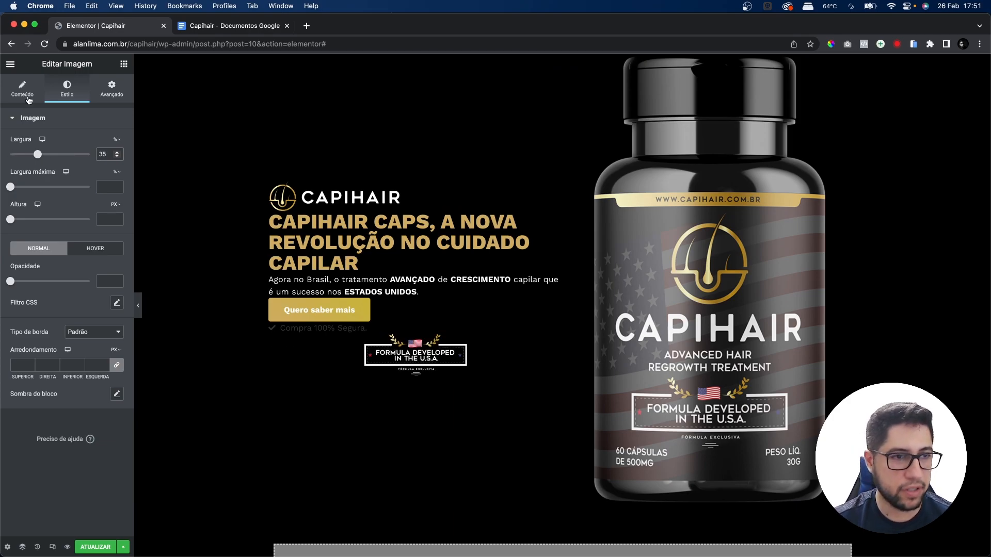
{"action": "left_click", "coordinate": [22, 88]}
{"action": "left_click", "coordinate": [89, 235]}
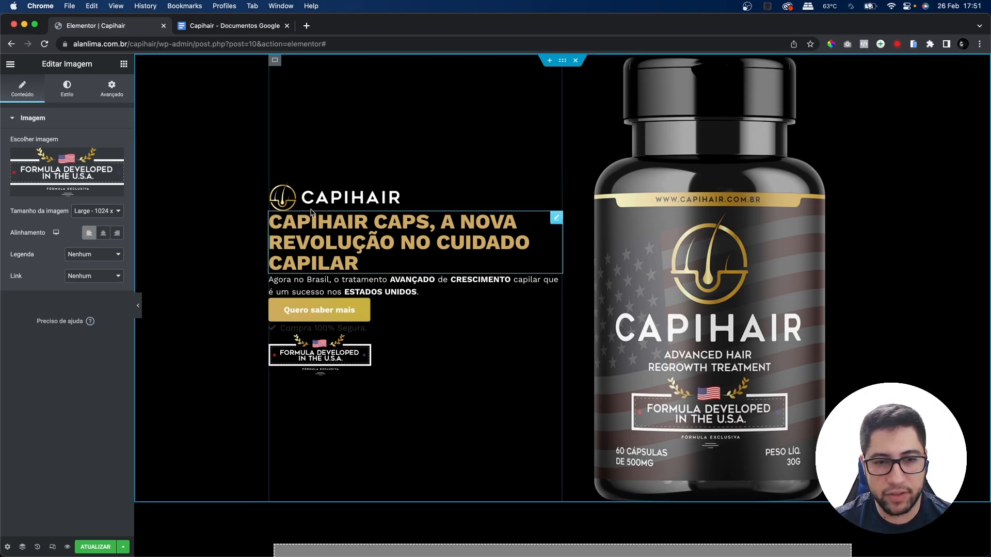
- Open the advanced layout settings of the Capihair logo image
{"action": "right_click", "coordinate": [341, 198]}
{"action": "left_click", "coordinate": [402, 212]}
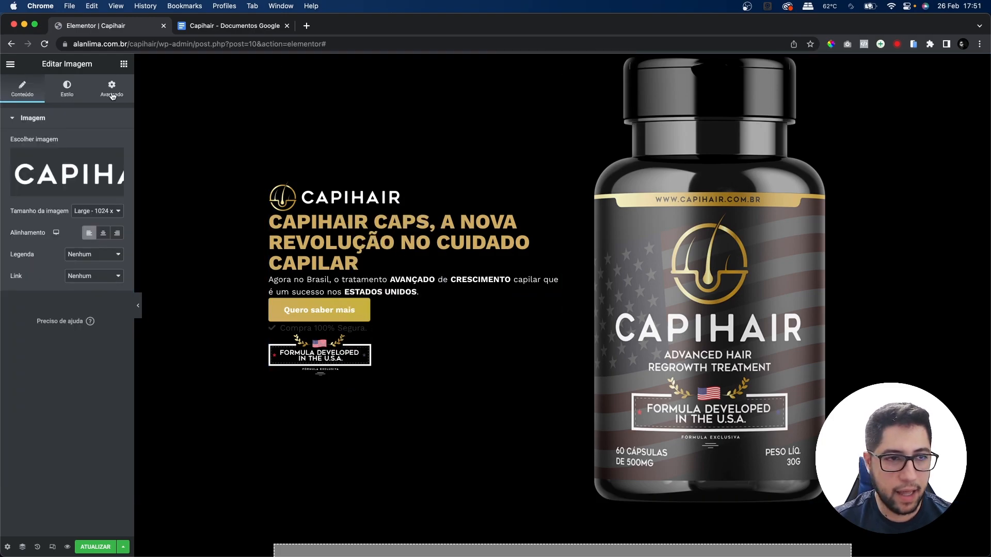
{"action": "left_click", "coordinate": [111, 98]}
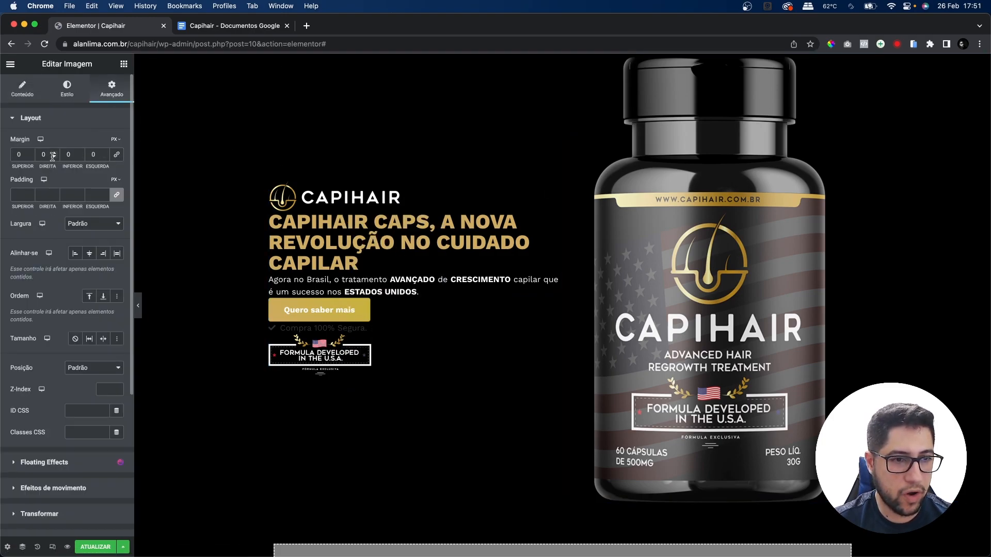
{"action": "right_click", "coordinate": [388, 205]}
{"action": "left_click", "coordinate": [408, 213]}
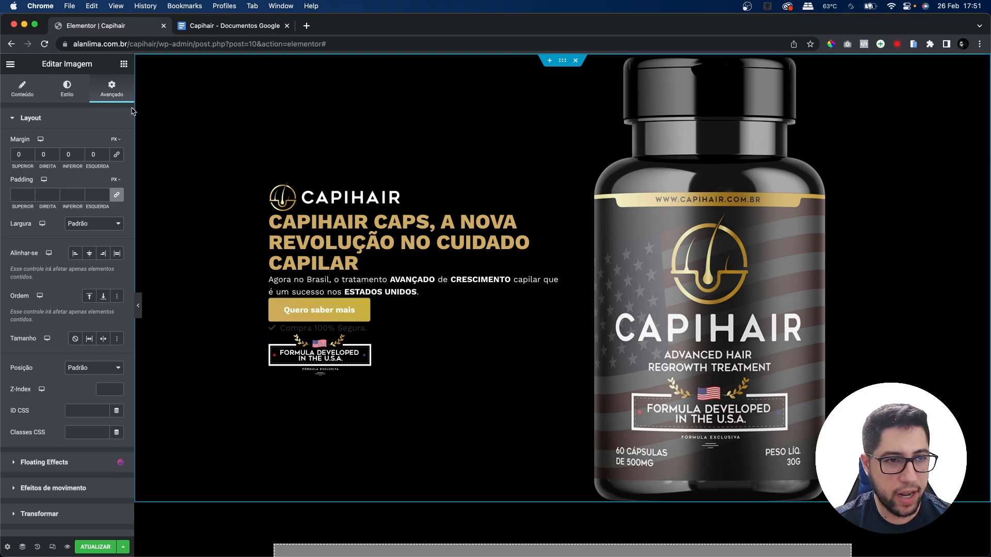
- Try a bottom margin of 20 px on the logo image, then return it to 0
{"action": "left_click", "coordinate": [68, 154]}
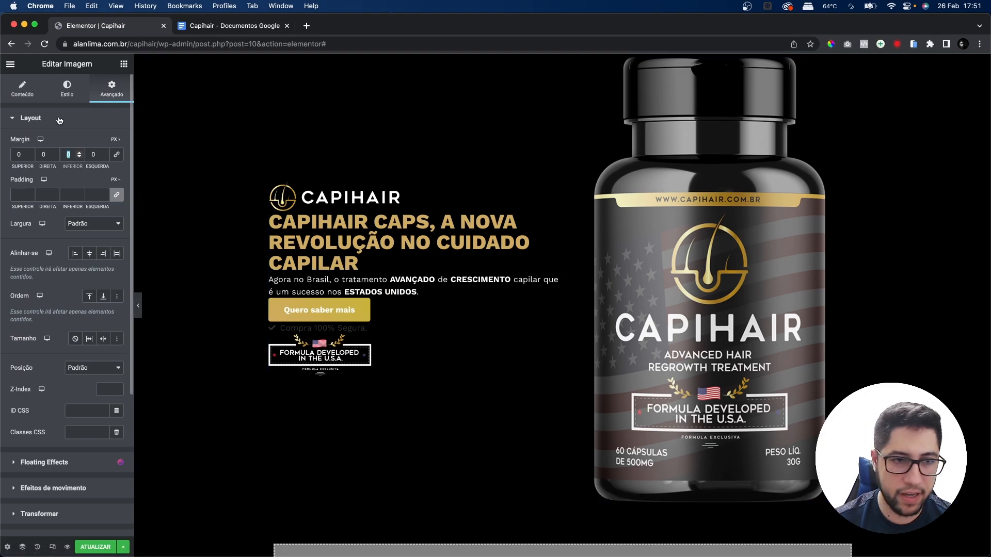
{"action": "type", "text": "20"}
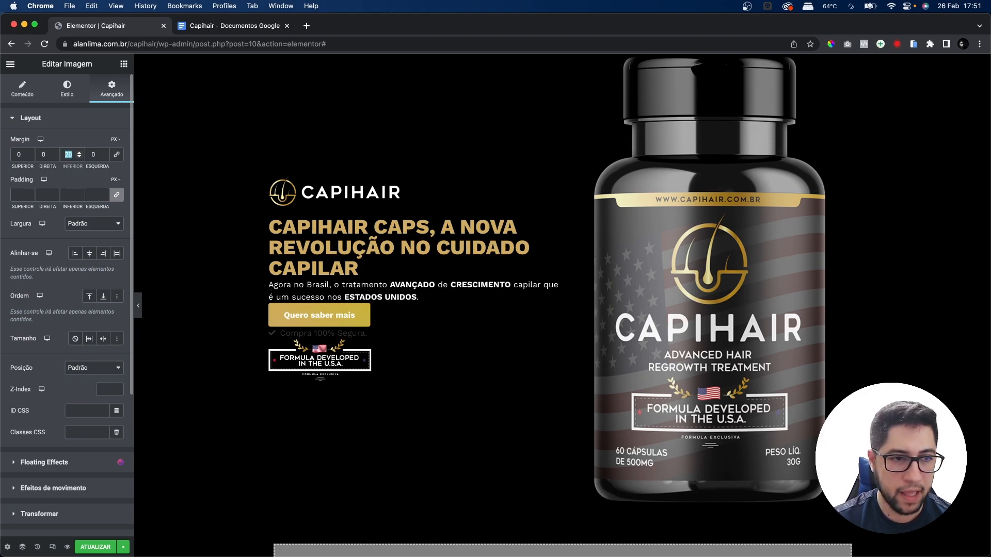
{"action": "type", "text": "0"}
- Link the logo's four margin values, try 50 px on all sides, and clear the value
{"action": "left_click", "coordinate": [117, 156]}
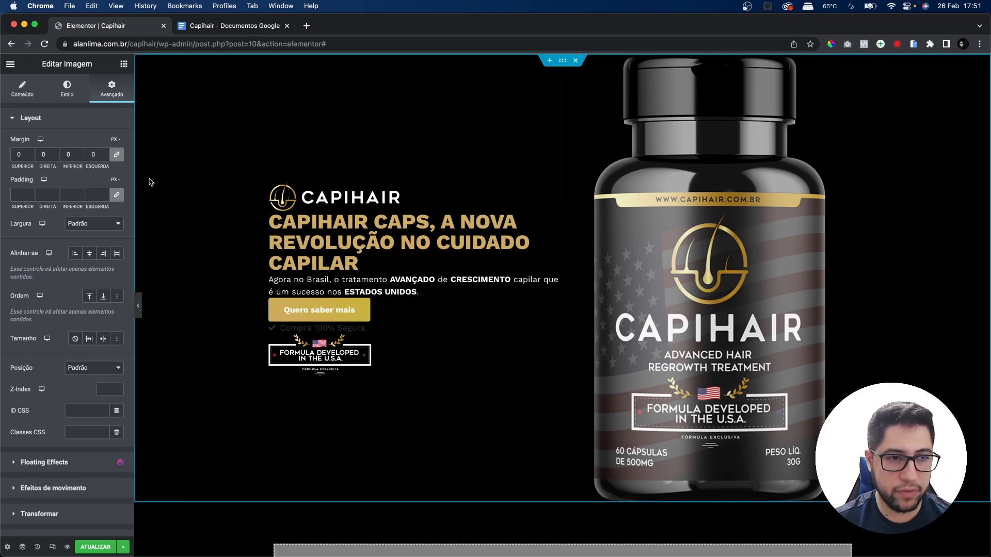
{"action": "left_click", "coordinate": [15, 154]}
{"action": "key", "text": "BackSpace"}
{"action": "type", "text": "50"}
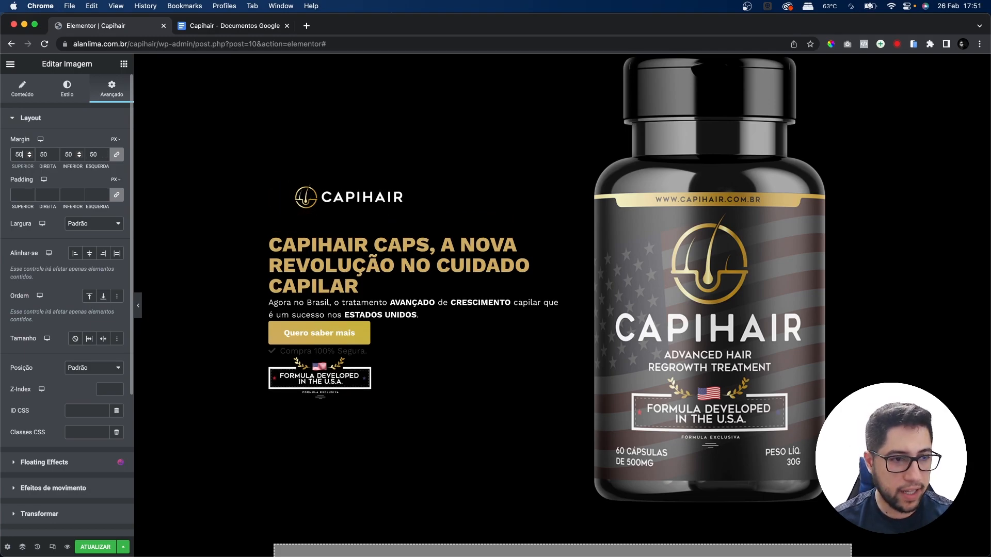
{"action": "key", "text": "BackSpace"}
{"action": "key", "text": "BackSpace"}
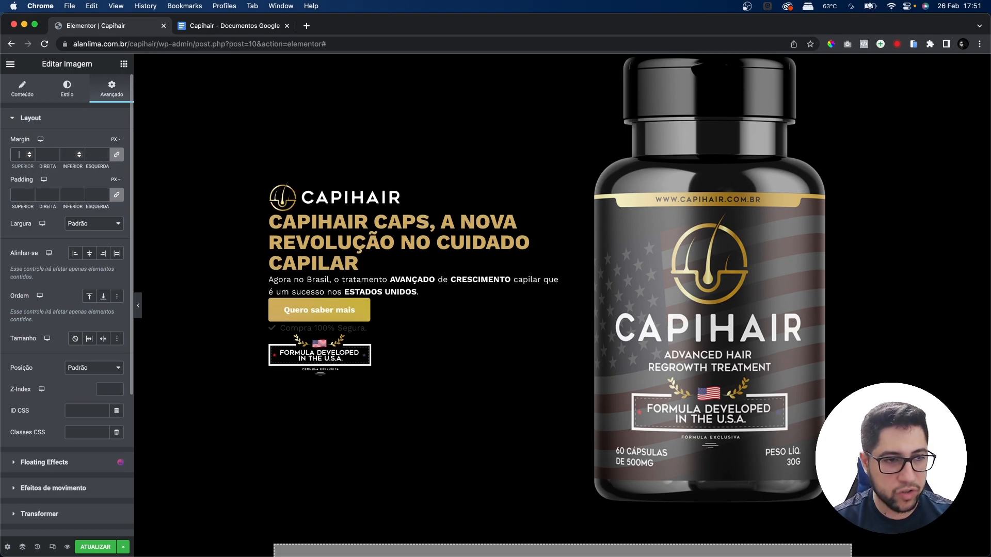
{"action": "type", "text": "50"}
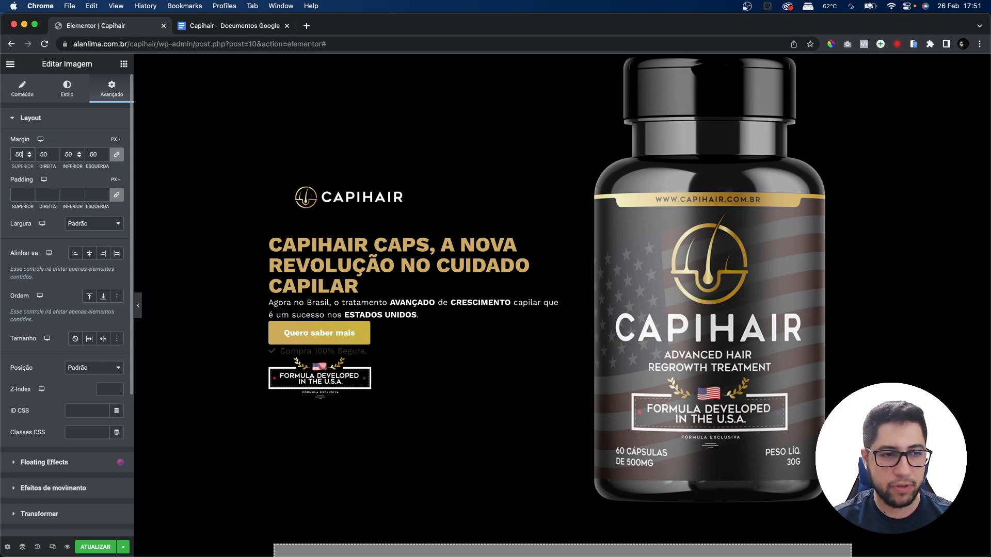
{"action": "key", "text": "BackSpace"}
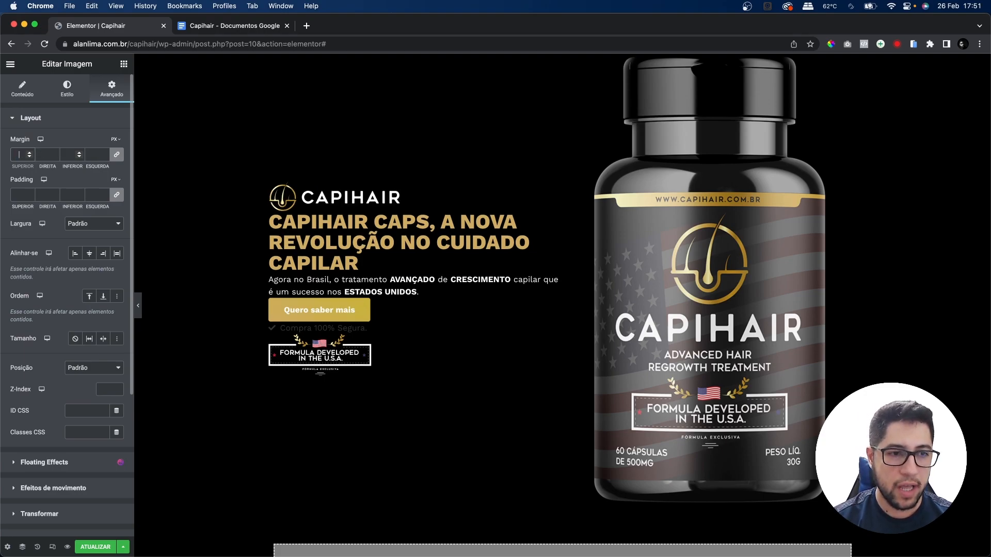
- Unlink the logo's margin values, try a bottom margin of 50 px, and set it to 20 px
{"action": "left_click", "coordinate": [117, 155]}
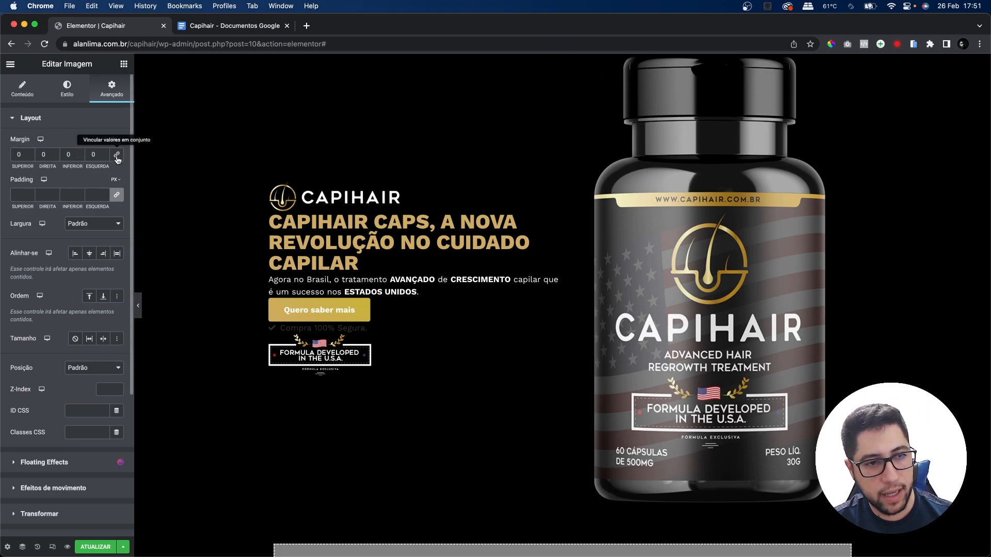
{"action": "left_click", "coordinate": [78, 156]}
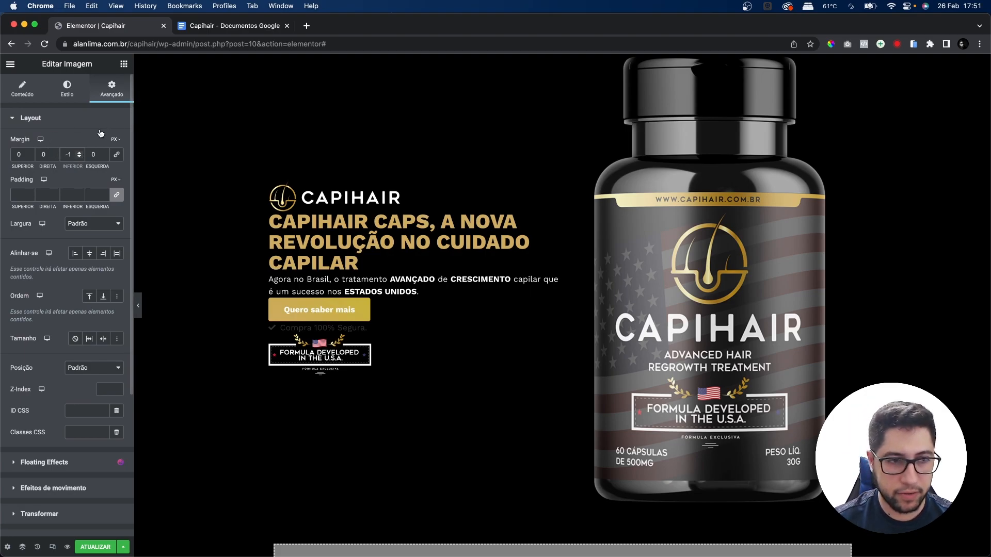
{"action": "left_click_drag", "start_coordinate": [73, 154], "coordinate": [57, 144]}
{"action": "type", "text": "50"}
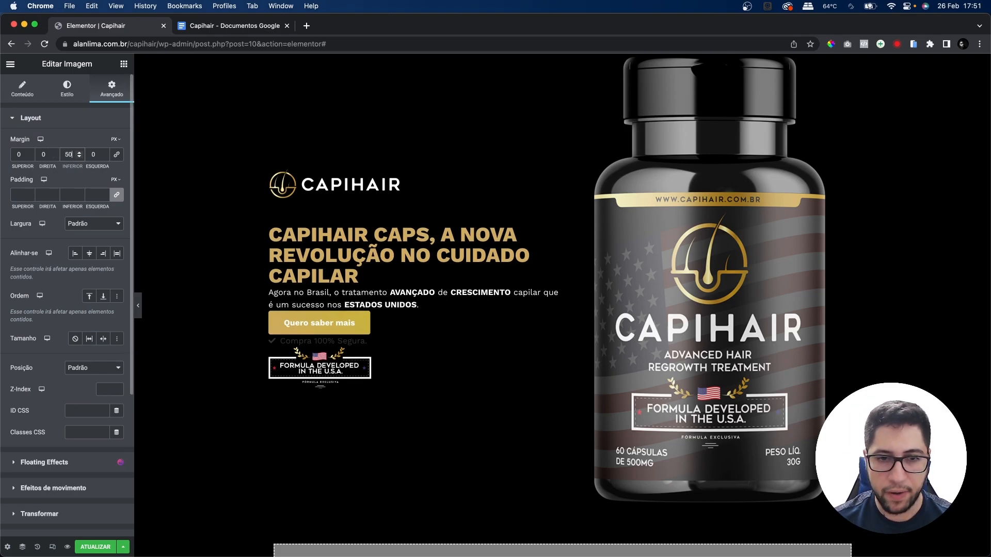
{"action": "type", "text": "20"}
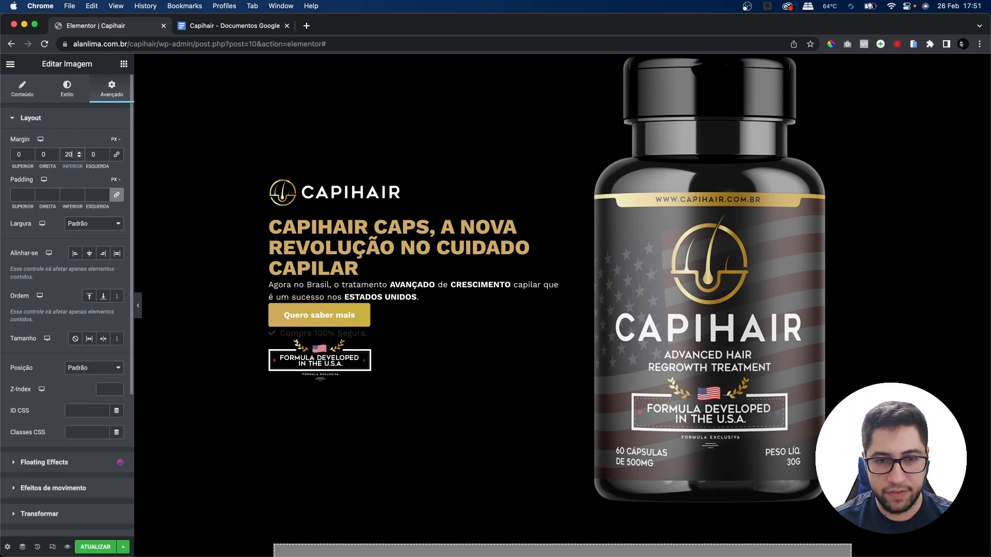
- Unlink the headline's margin values and set its bottom margin to 10 px
{"action": "right_click", "coordinate": [352, 246]}
{"action": "left_click", "coordinate": [432, 261]}
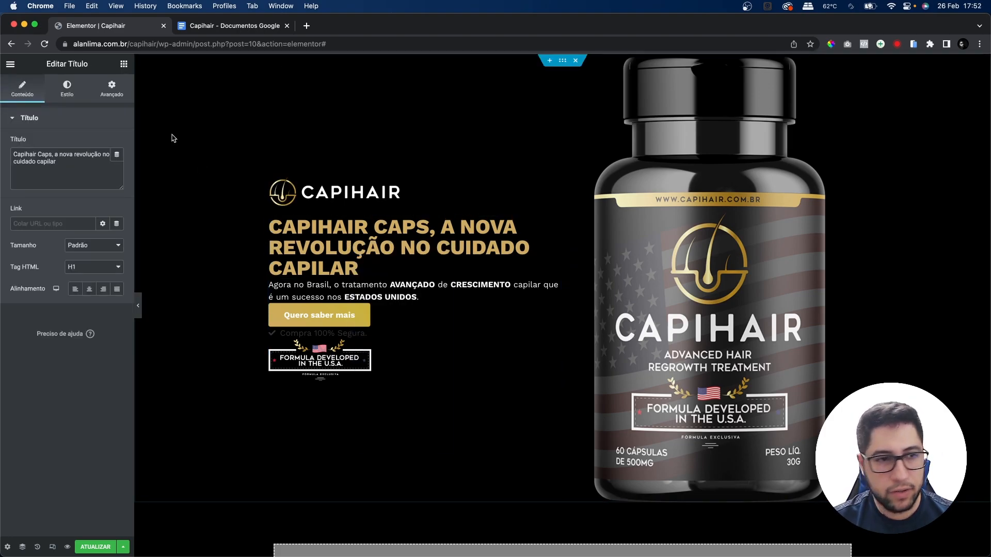
{"action": "left_click", "coordinate": [116, 97]}
{"action": "left_click", "coordinate": [117, 155]}
{"action": "double_click", "coordinate": [68, 154]}
{"action": "type", "text": "10"}
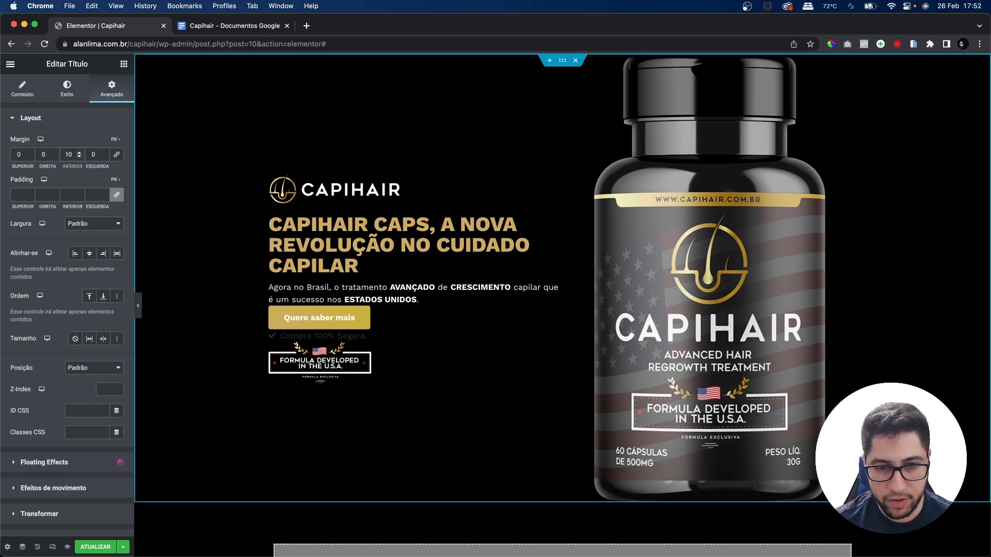
- Unlink the paragraph text's margin values and set its bottom margin to 20 px
{"action": "left_click", "coordinate": [406, 295]}
{"action": "left_click", "coordinate": [111, 89]}
{"action": "left_click", "coordinate": [114, 156]}
{"action": "double_click", "coordinate": [73, 156]}
{"action": "type", "text": "20"}
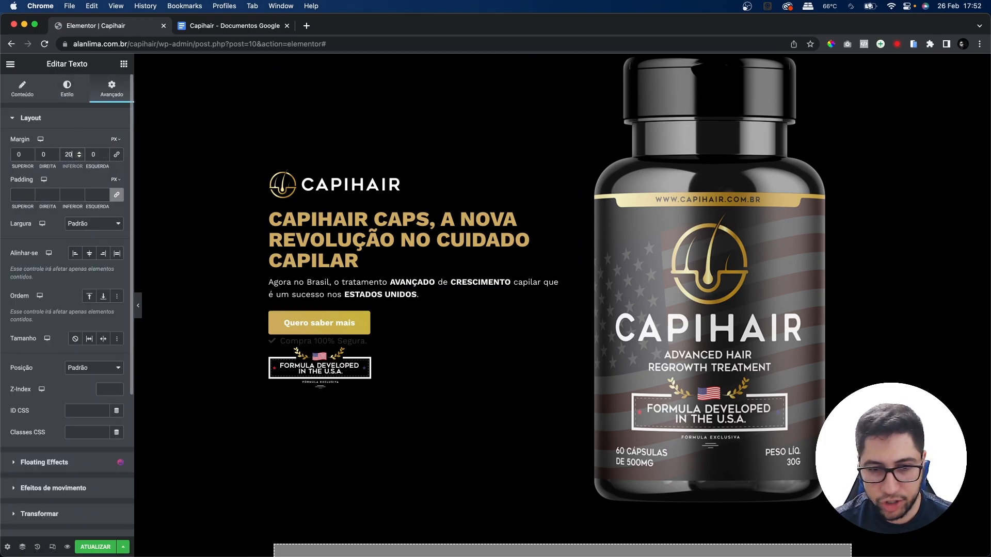
- Set the size of the "Quero saber mais" button to Grande
{"action": "right_click", "coordinate": [326, 325]}
{"action": "left_click", "coordinate": [370, 338]}
{"action": "left_click", "coordinate": [63, 95]}
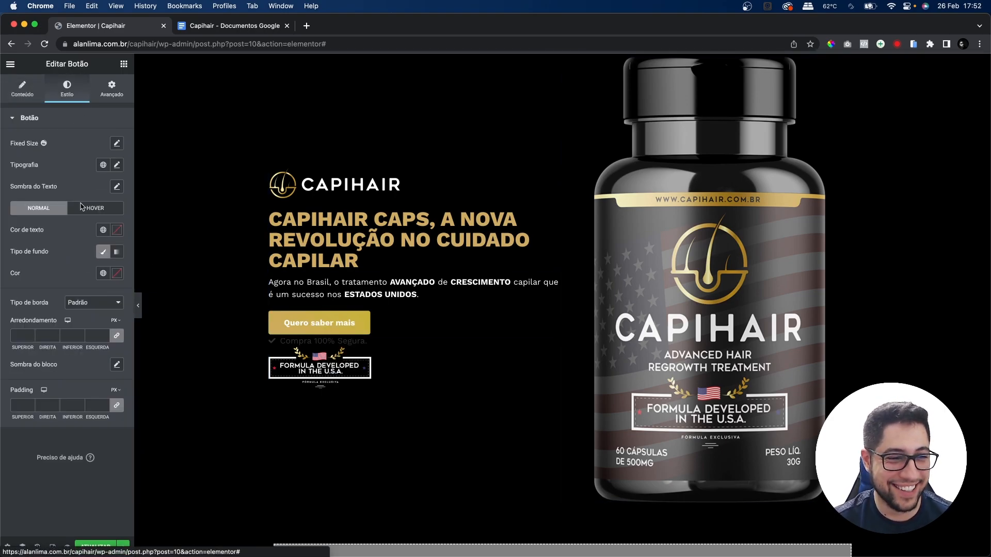
{"action": "left_click", "coordinate": [22, 90]}
{"action": "left_click", "coordinate": [94, 245]}
{"action": "left_click", "coordinate": [95, 253]}
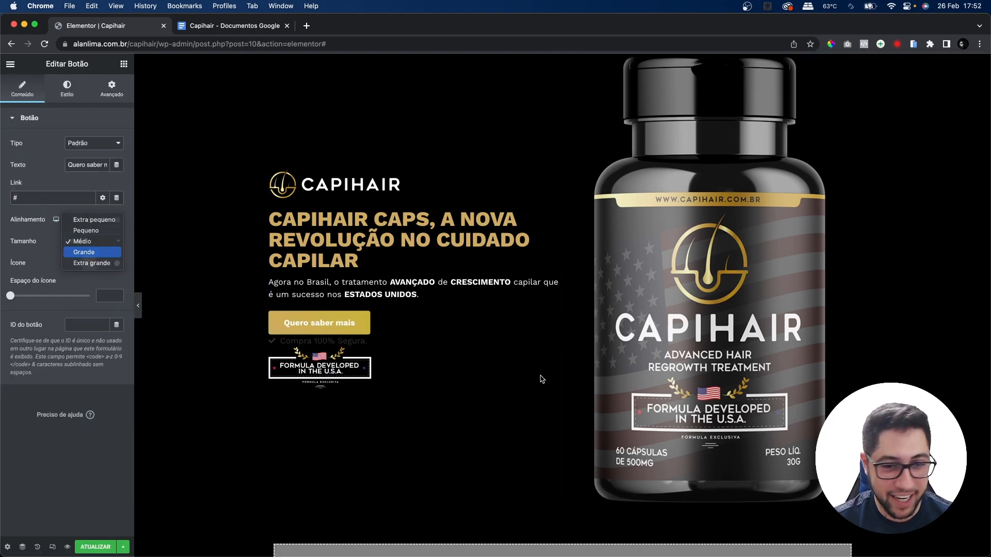
- Set the check icon of the "Compra 100% Segura." list to the gold global color
{"action": "right_click", "coordinate": [331, 343]}
{"action": "left_click", "coordinate": [291, 350]}
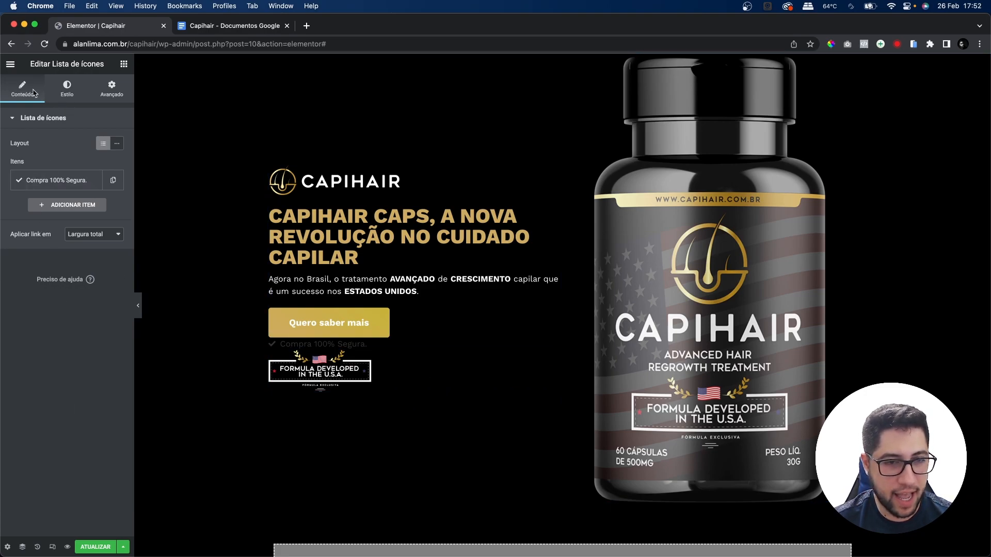
{"action": "left_click", "coordinate": [62, 98]}
{"action": "left_click", "coordinate": [22, 88]}
{"action": "left_click", "coordinate": [67, 88]}
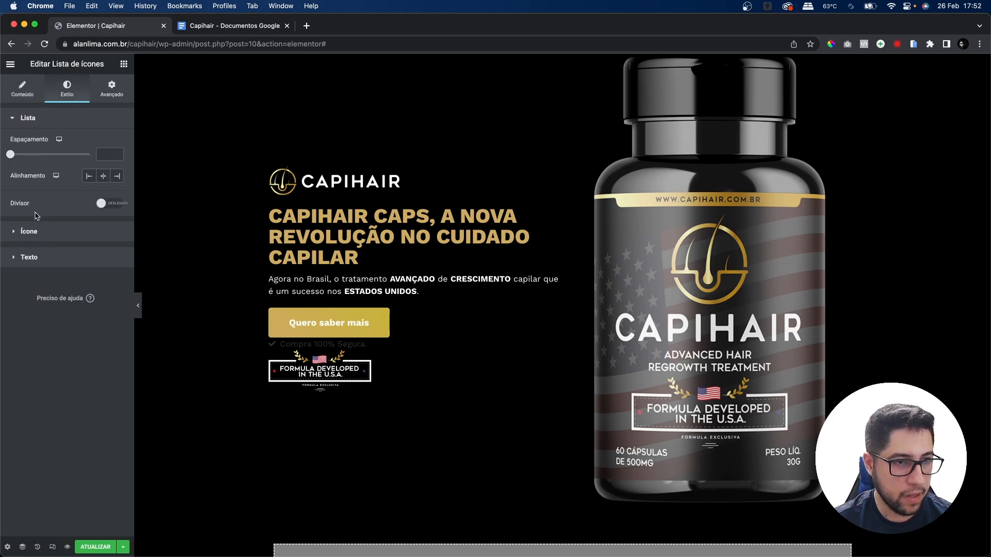
{"action": "left_click", "coordinate": [35, 231]}
{"action": "left_click", "coordinate": [104, 169]}
{"action": "left_click", "coordinate": [41, 217]}
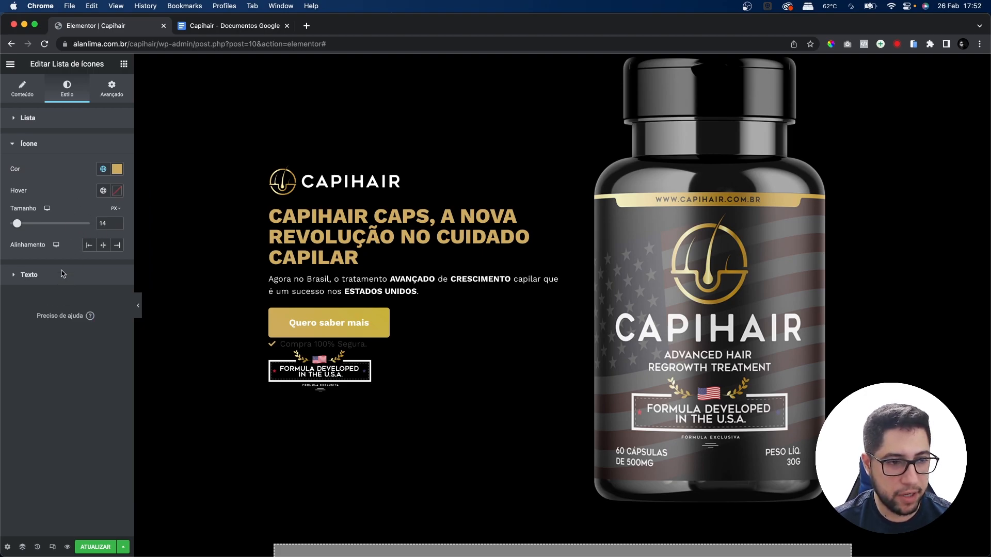
- Set the text color of the "Compra 100% Segura." list to white (#fff)
{"action": "left_click", "coordinate": [24, 276]}
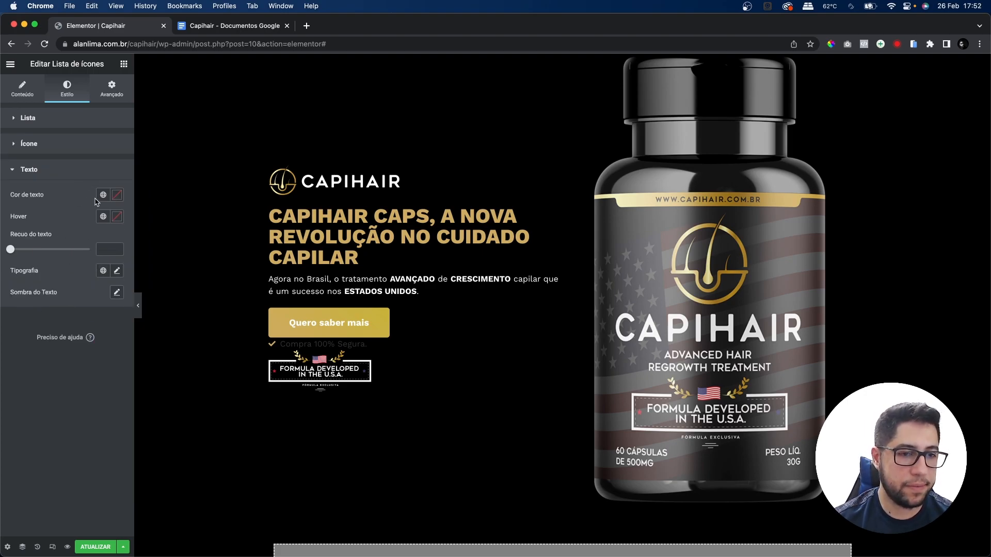
{"action": "left_click", "coordinate": [102, 198]}
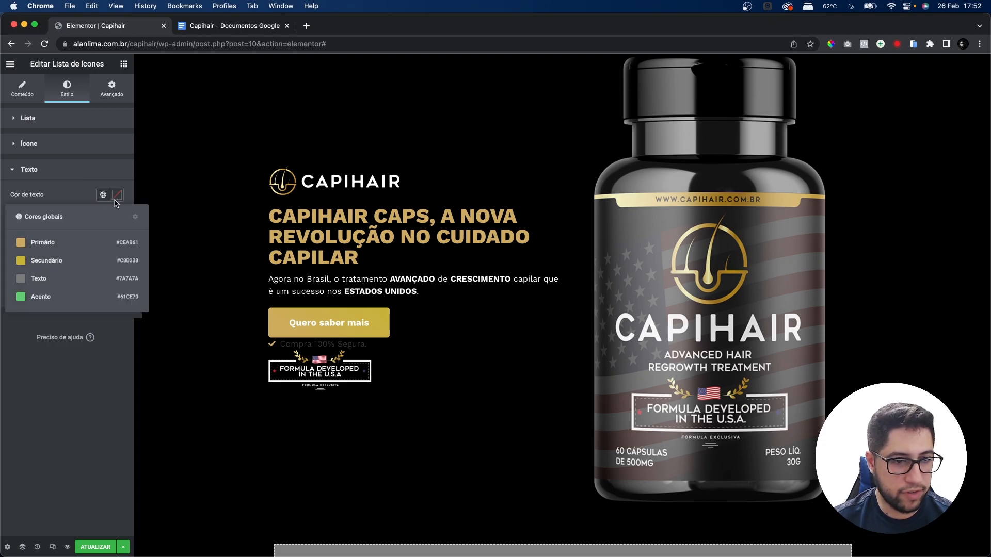
{"action": "left_click", "coordinate": [117, 195]}
{"action": "type", "text": "#fff"}
{"action": "left_click", "coordinate": [11, 239]}
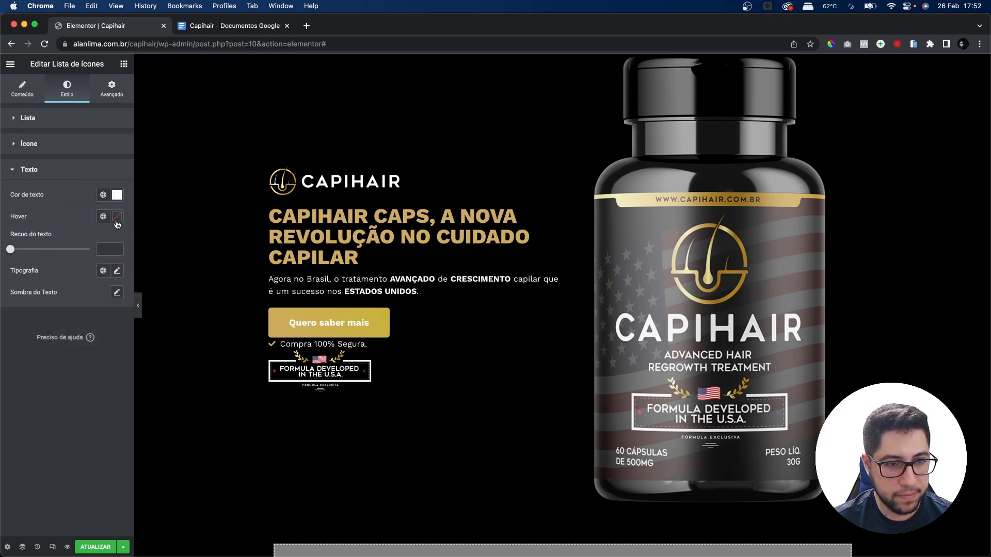
- Set the font size of the "Compra 100% Segura." list text to 12 px
{"action": "left_click", "coordinate": [117, 274]}
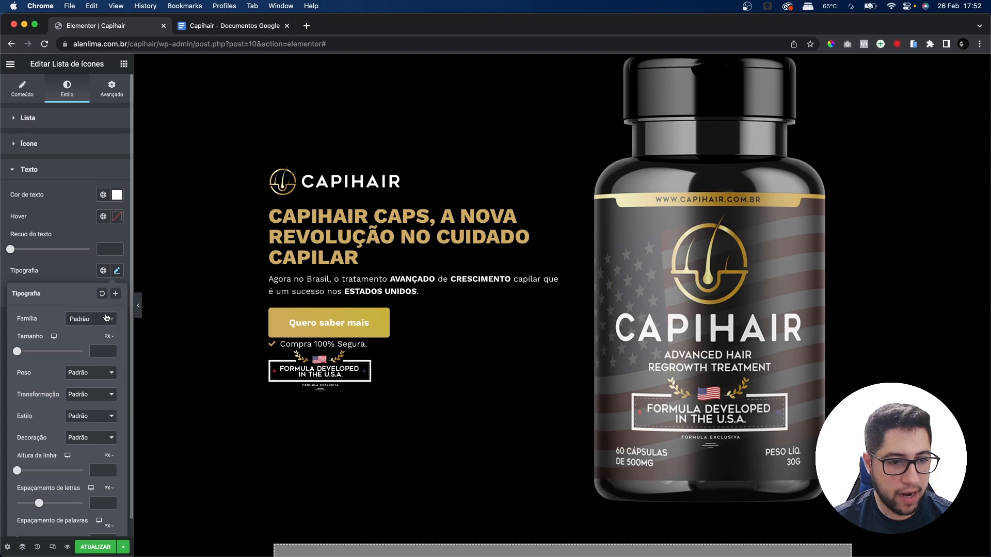
{"action": "left_click", "coordinate": [98, 351]}
{"action": "type", "text": "12"}
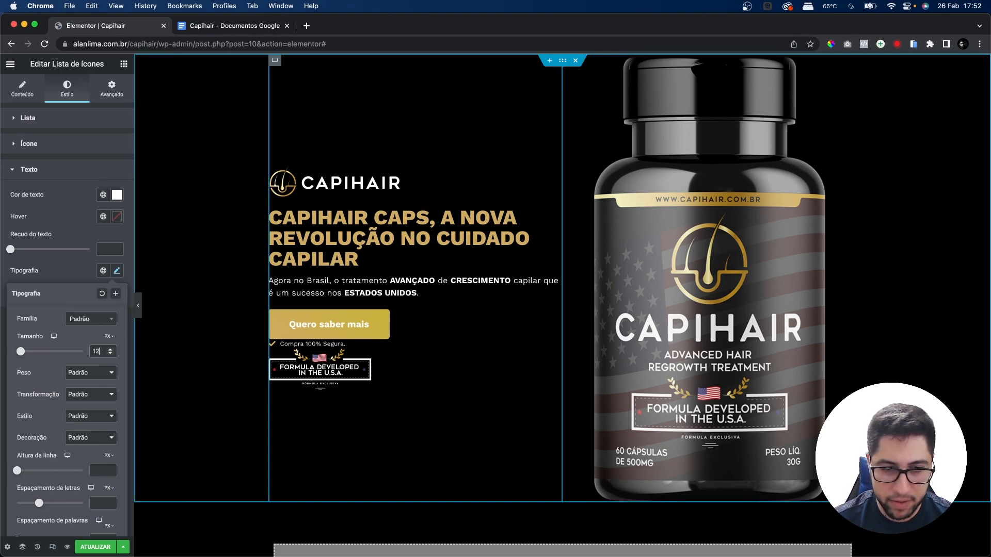
- Replace the check icon of the "Compra 100% Segura." item with the "Shield alt" icon from the icon library
{"action": "left_click", "coordinate": [22, 87]}
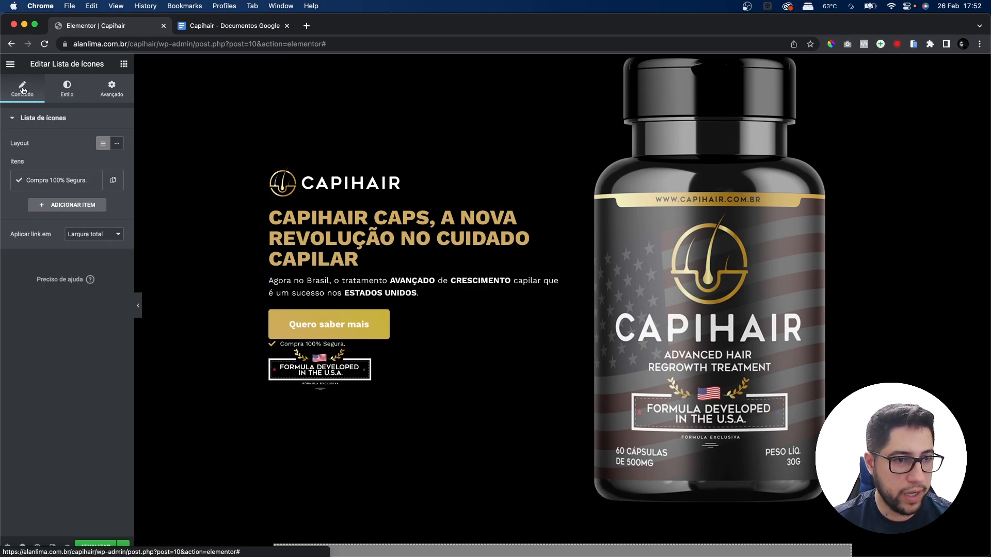
{"action": "left_click", "coordinate": [71, 183]}
{"action": "left_click", "coordinate": [71, 256]}
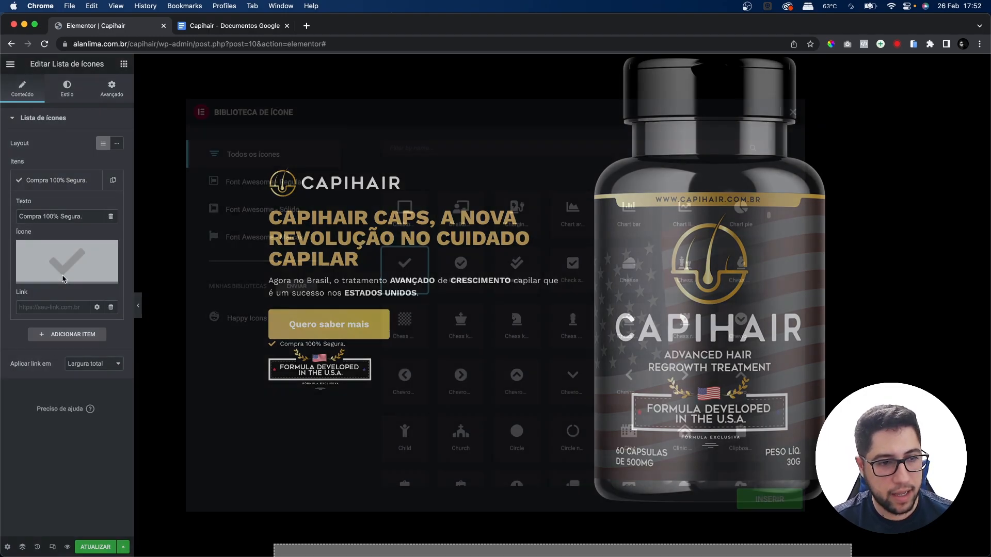
{"action": "left_click", "coordinate": [424, 150]}
{"action": "type", "text": "Shoe"}
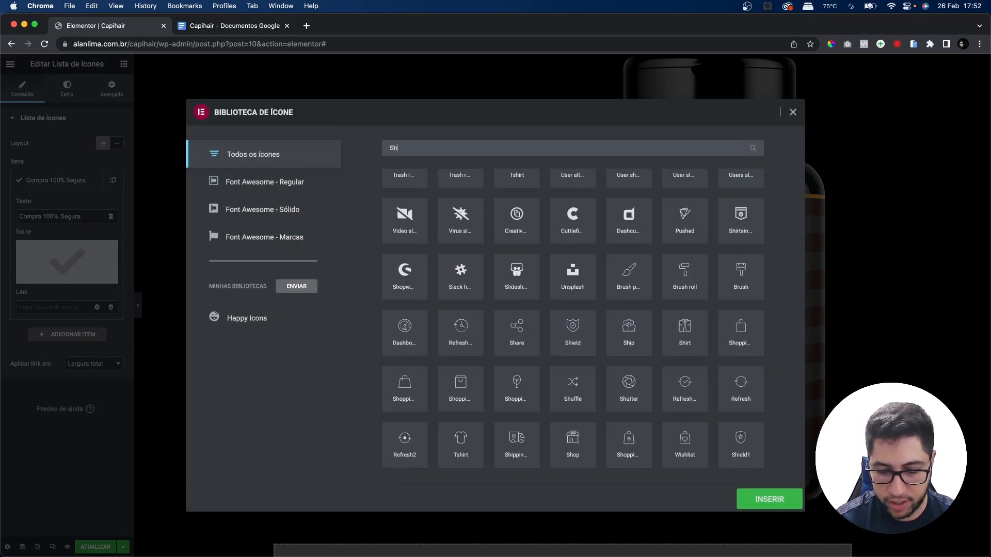
{"action": "key", "text": "BackSpace"}
{"action": "key", "text": "BackSpace"}
{"action": "type", "text": "ie"}
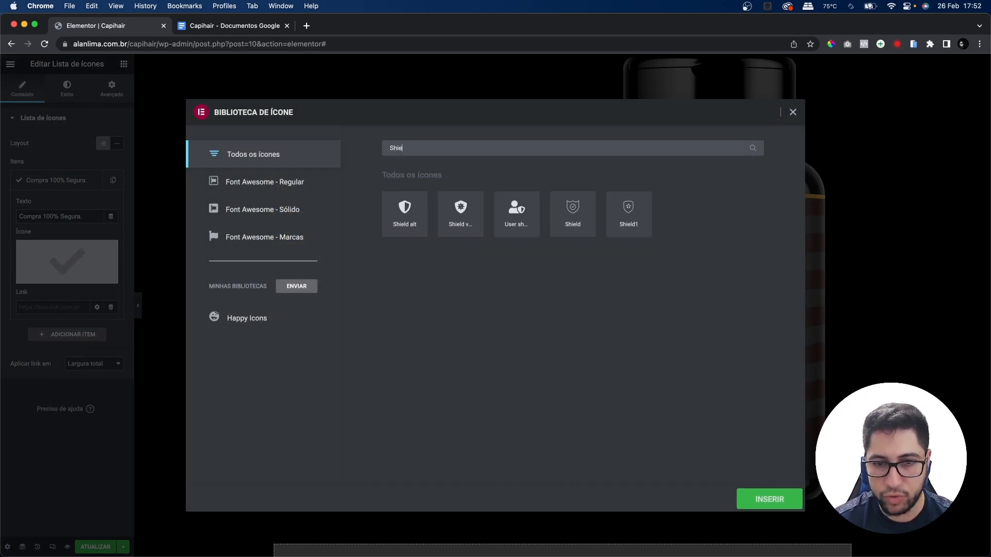
{"action": "left_click", "coordinate": [393, 225]}
{"action": "left_click", "coordinate": [760, 501]}
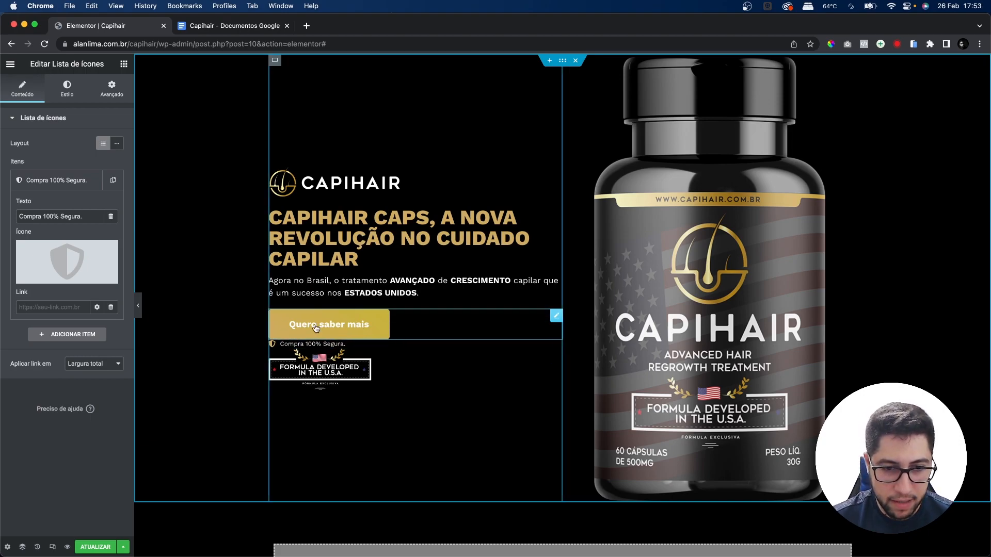
- Unlink the margin values of the "Quero saber mais" button and set its bottom margin to 5 px
{"action": "right_click", "coordinate": [342, 321]}
{"action": "left_click", "coordinate": [382, 326]}
{"action": "left_click", "coordinate": [108, 97]}
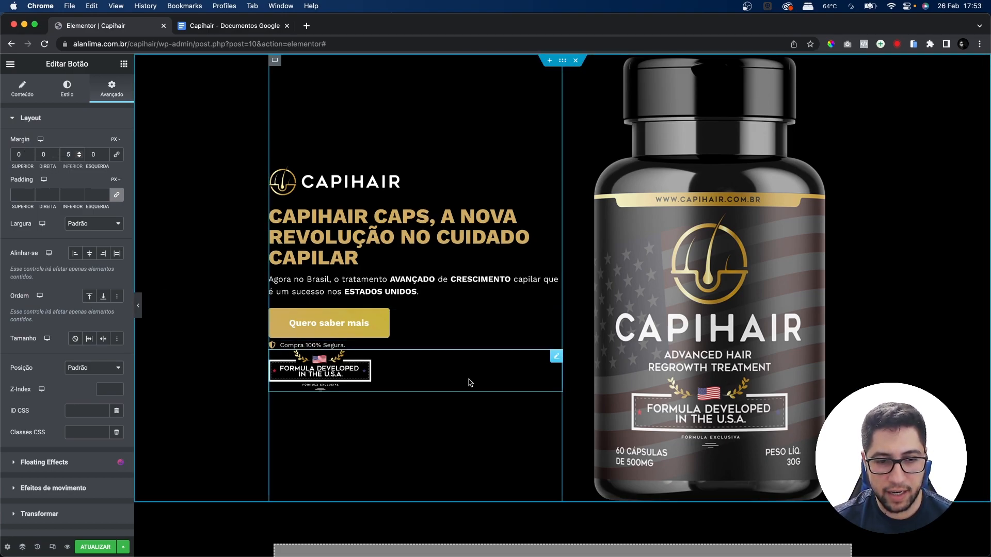
- Unlink the margin values of the "Compra 100% Segura." list and set its bottom margin to 20 px
{"action": "right_click", "coordinate": [315, 369]}
{"action": "right_click", "coordinate": [310, 345]}
{"action": "left_click", "coordinate": [342, 354]}
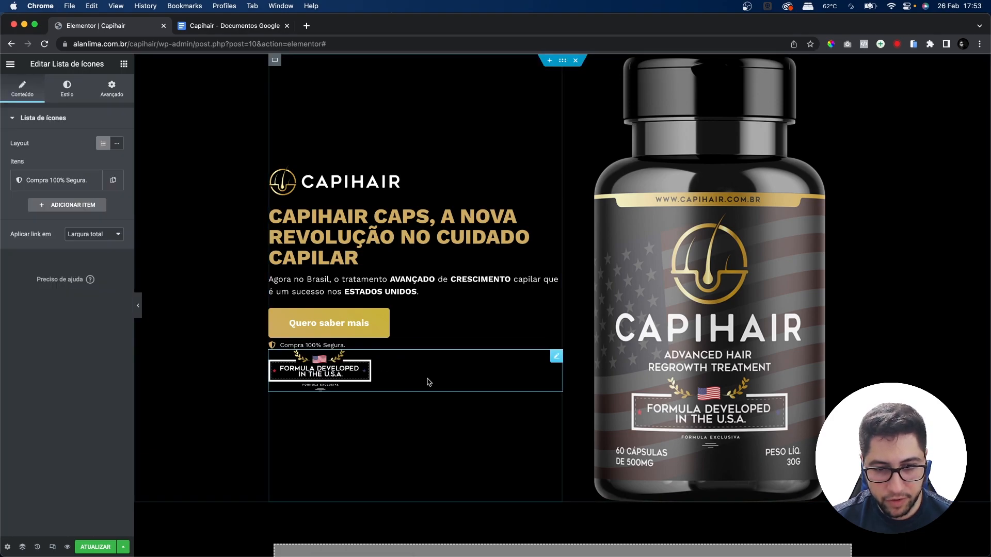
{"action": "right_click", "coordinate": [338, 345]}
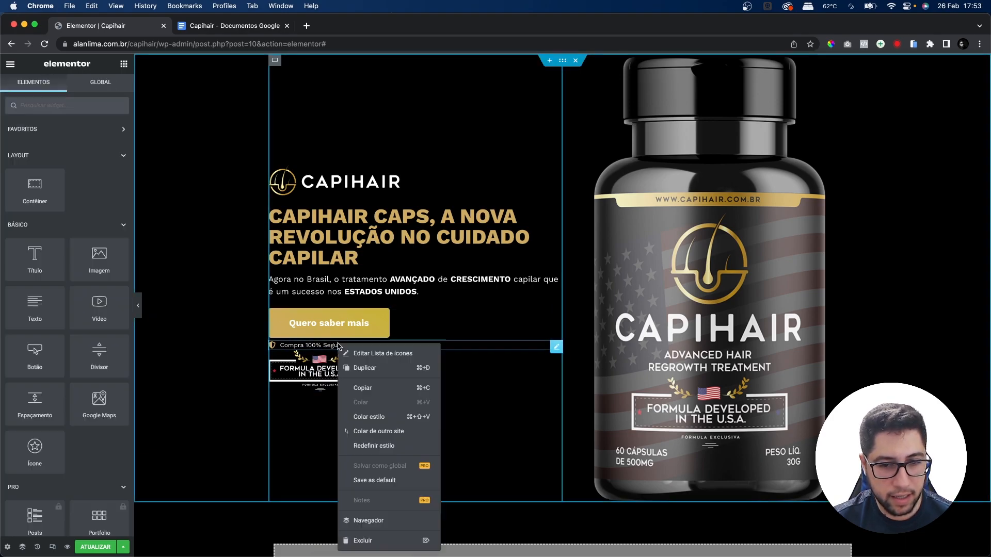
{"action": "left_click", "coordinate": [379, 353]}
{"action": "left_click", "coordinate": [111, 88]}
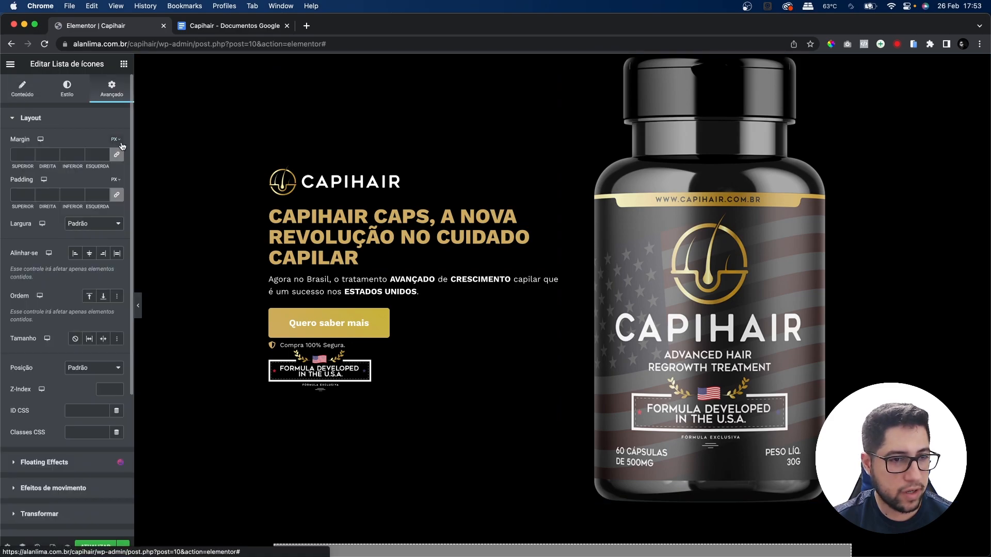
{"action": "left_click", "coordinate": [70, 154]}
{"action": "type", "text": "30"}
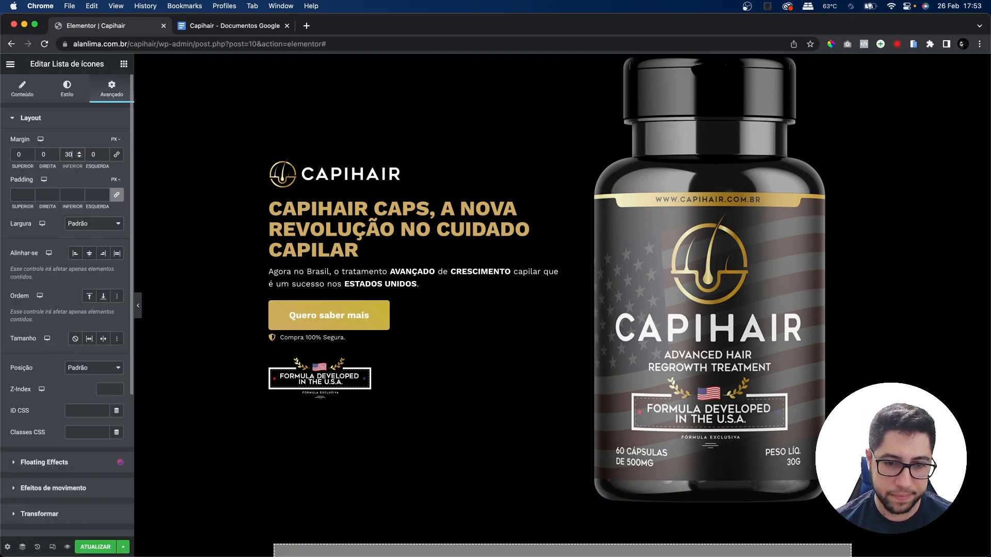
{"action": "type", "text": "2"}
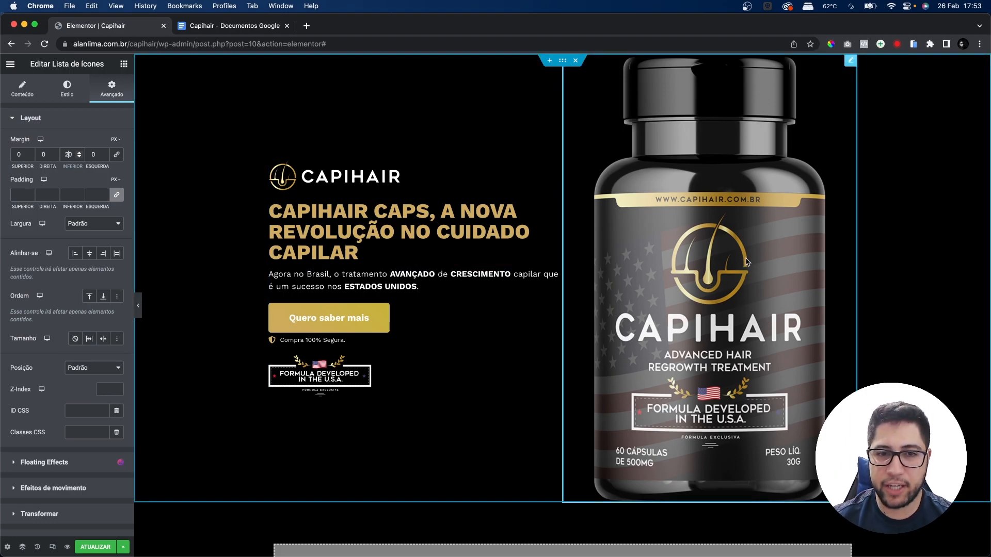
- Set the width of the Capihair bottle image to 50%
{"action": "right_click", "coordinate": [703, 250]}
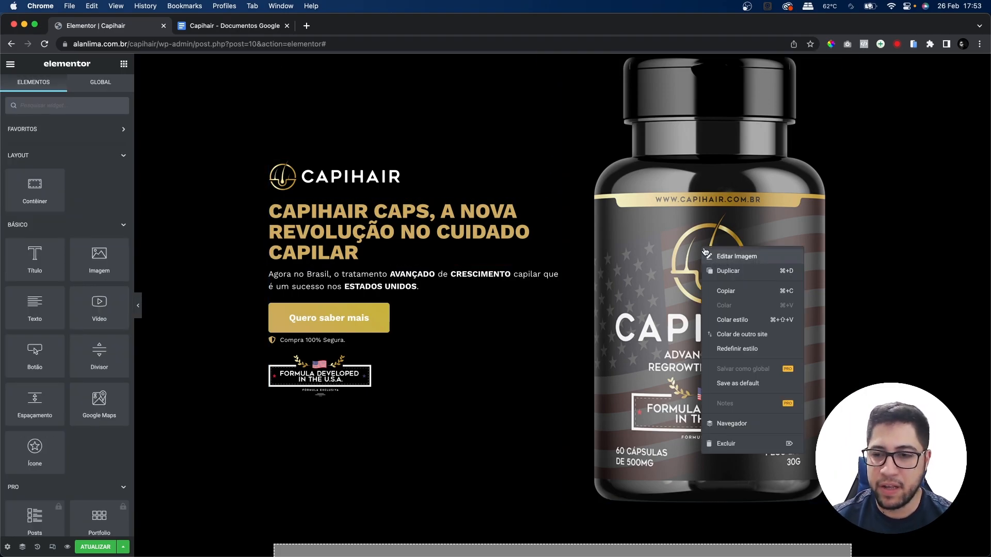
{"action": "left_click", "coordinate": [757, 258]}
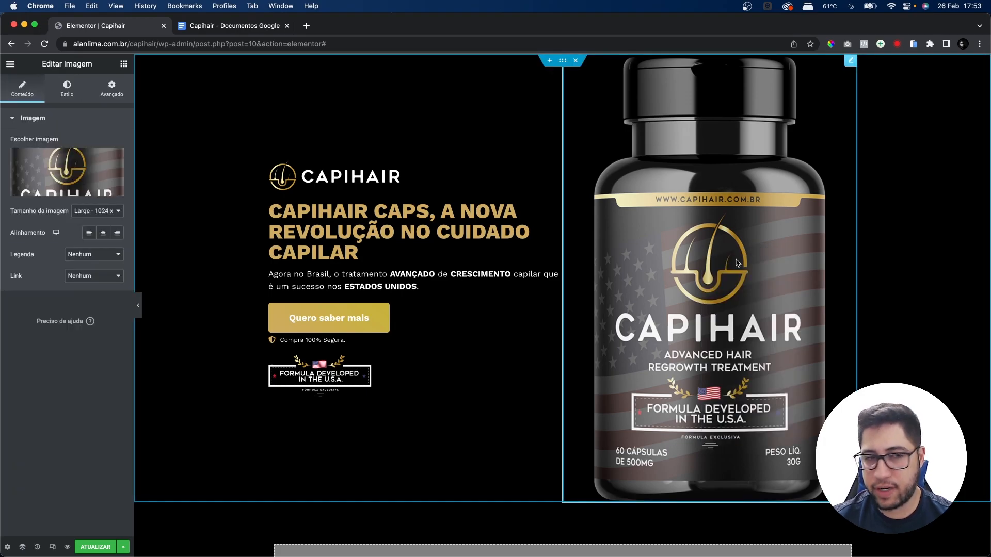
{"action": "left_click", "coordinate": [83, 96]}
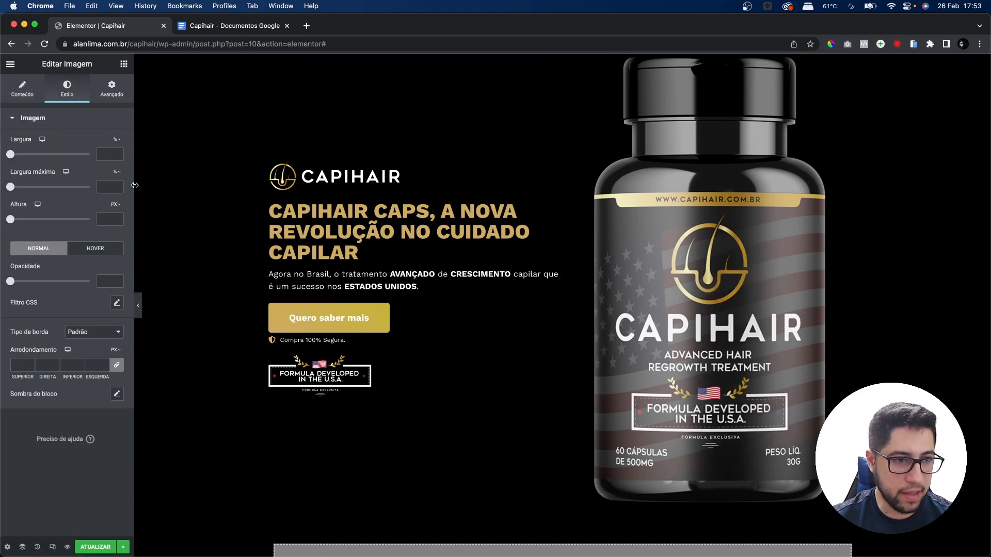
{"action": "left_click", "coordinate": [102, 155]}
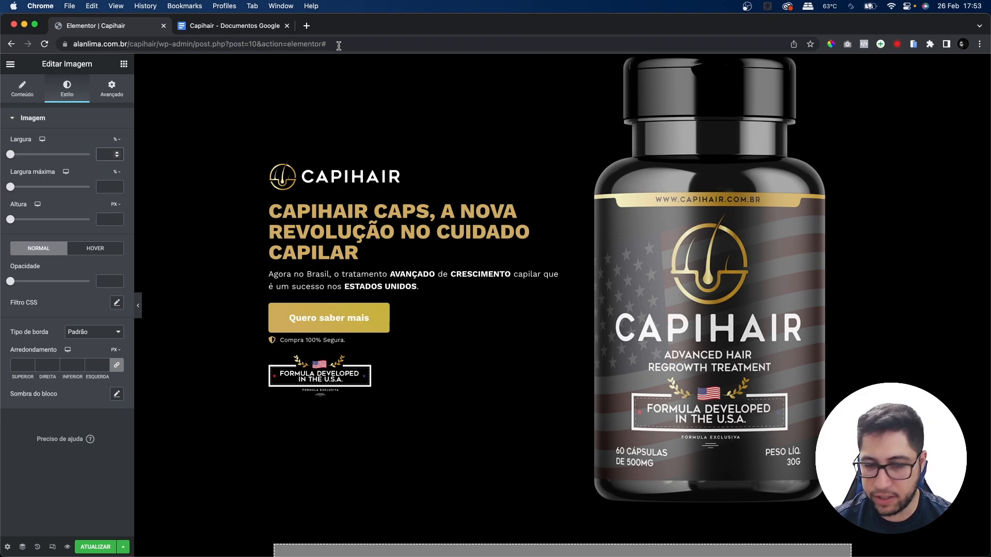
{"action": "type", "text": "50"}
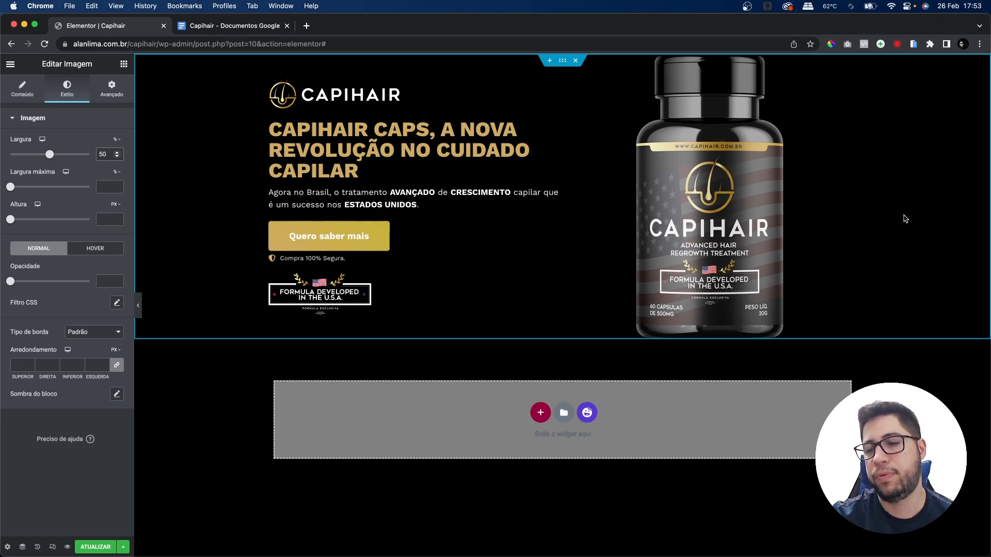
- Unlink the hero container's padding values and set its top and bottom padding to 150 px
{"action": "right_click", "coordinate": [908, 223]}
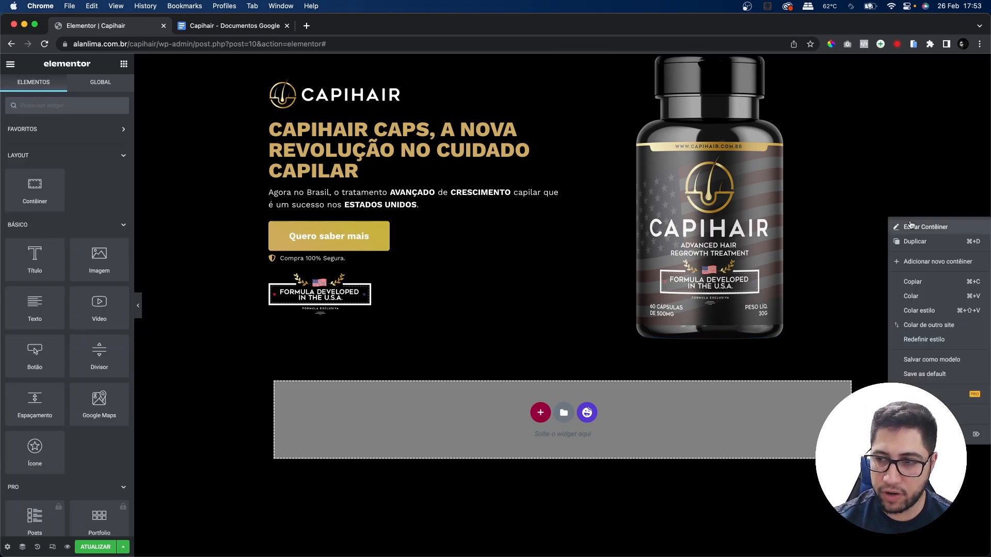
{"action": "left_click", "coordinate": [868, 170]}
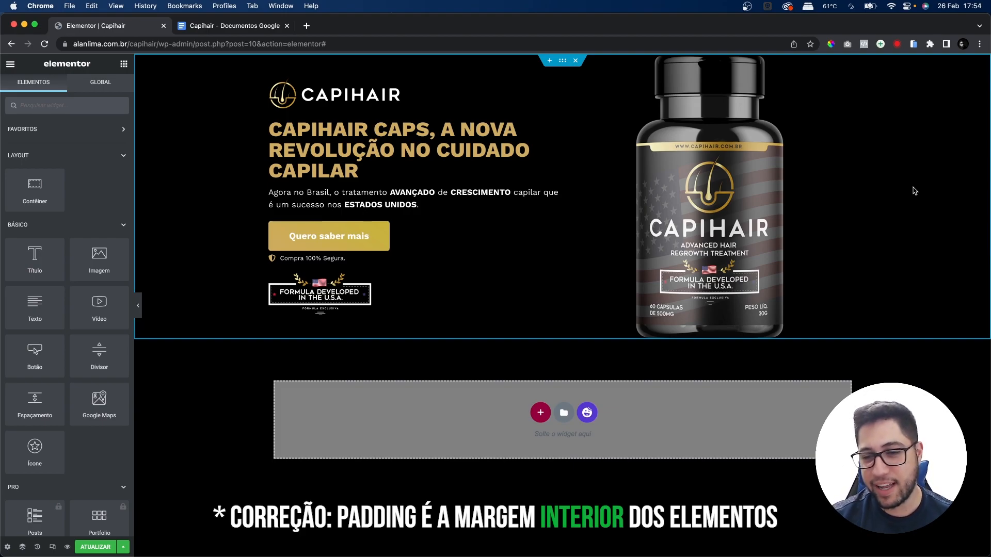
{"action": "right_click", "coordinate": [942, 147]}
{"action": "left_click", "coordinate": [928, 157]}
{"action": "left_click", "coordinate": [103, 89]}
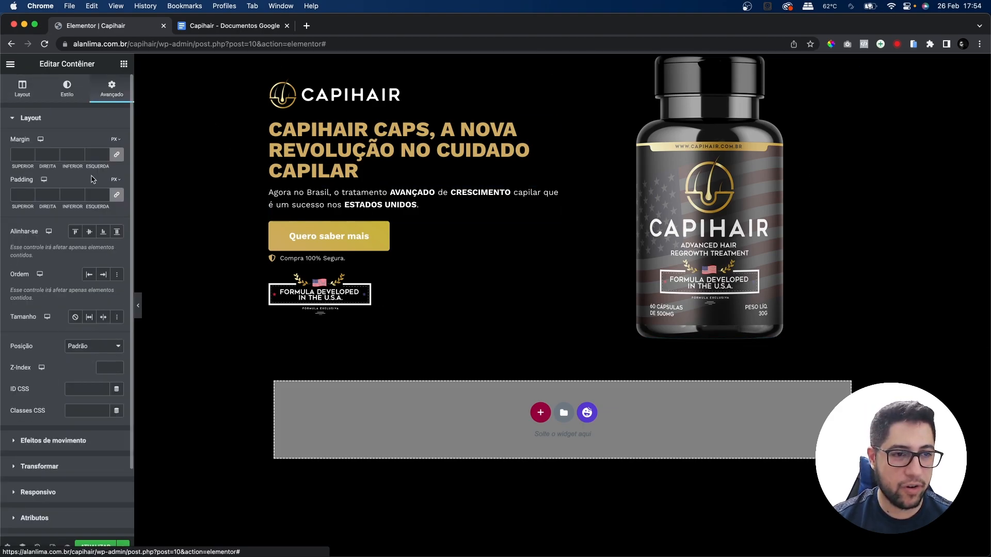
{"action": "left_click", "coordinate": [116, 199]}
{"action": "double_click", "coordinate": [13, 198]}
{"action": "type", "text": "150"}
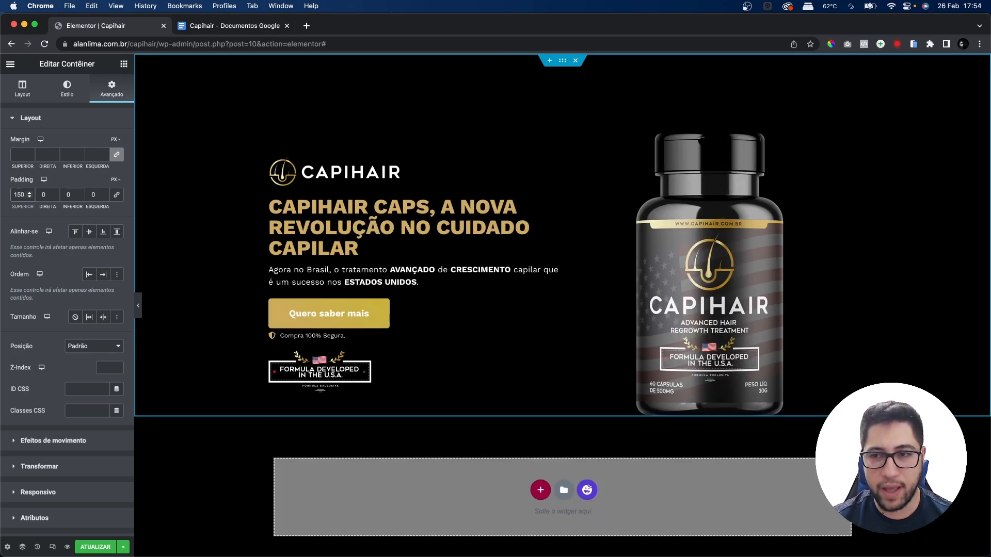
{"action": "double_click", "coordinate": [69, 194]}
{"action": "type", "text": "150"}
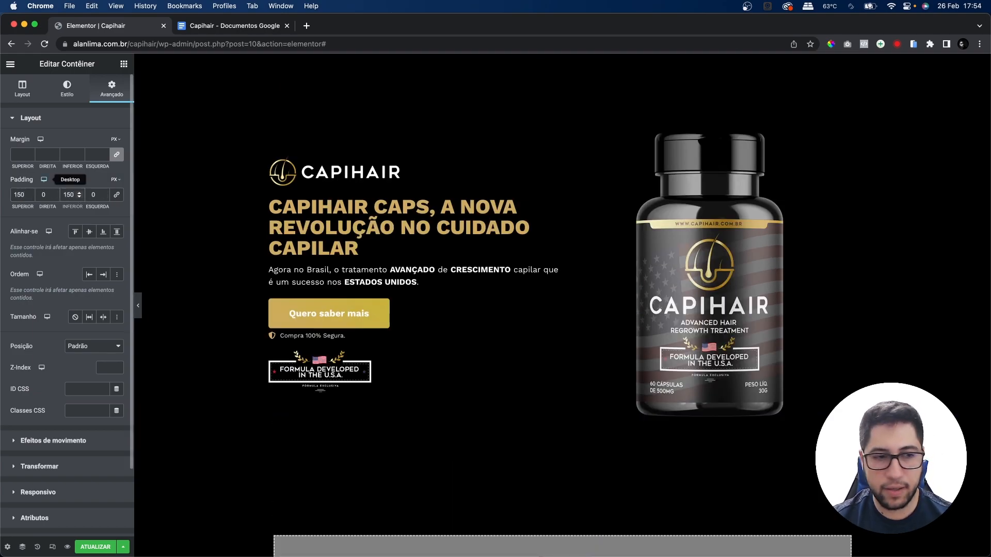
{"action": "scroll", "coordinate": [795, 325], "scroll_direction": "down", "scroll_amount": 2}
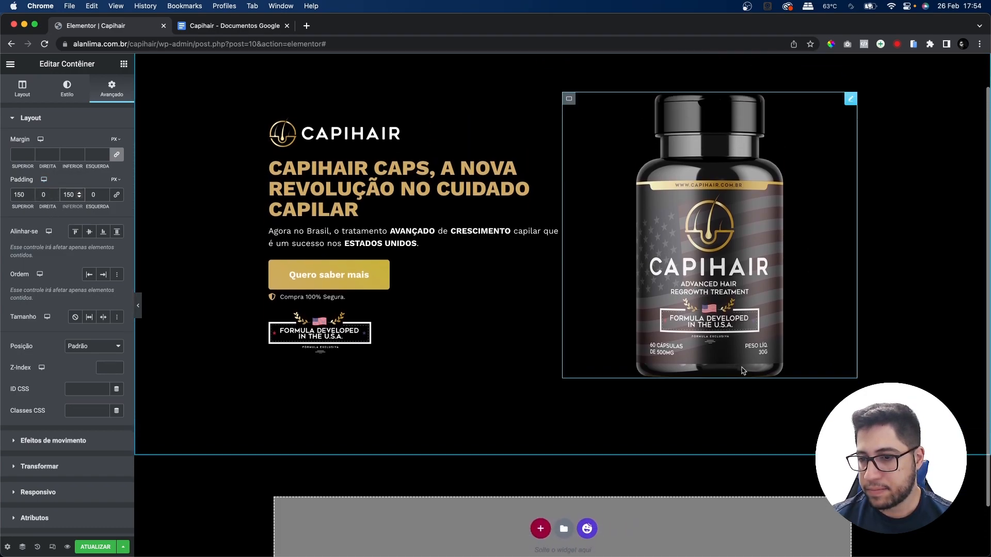
{"action": "scroll", "coordinate": [794, 258], "scroll_direction": "up", "scroll_amount": 2}
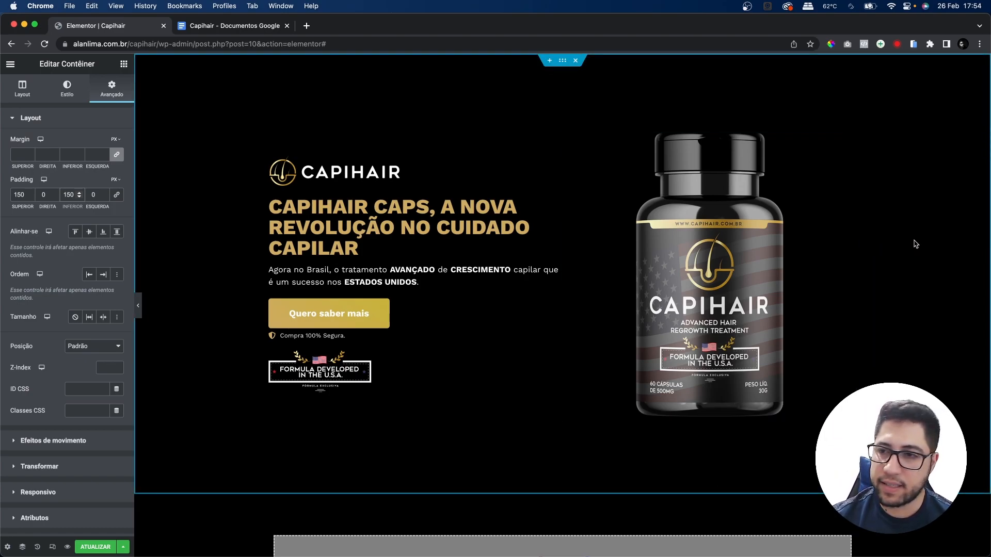
- Give the hero container a classic background, uploading bg1.webp and inserting it as the background image
{"action": "right_click", "coordinate": [950, 154]}
{"action": "left_click", "coordinate": [936, 164]}
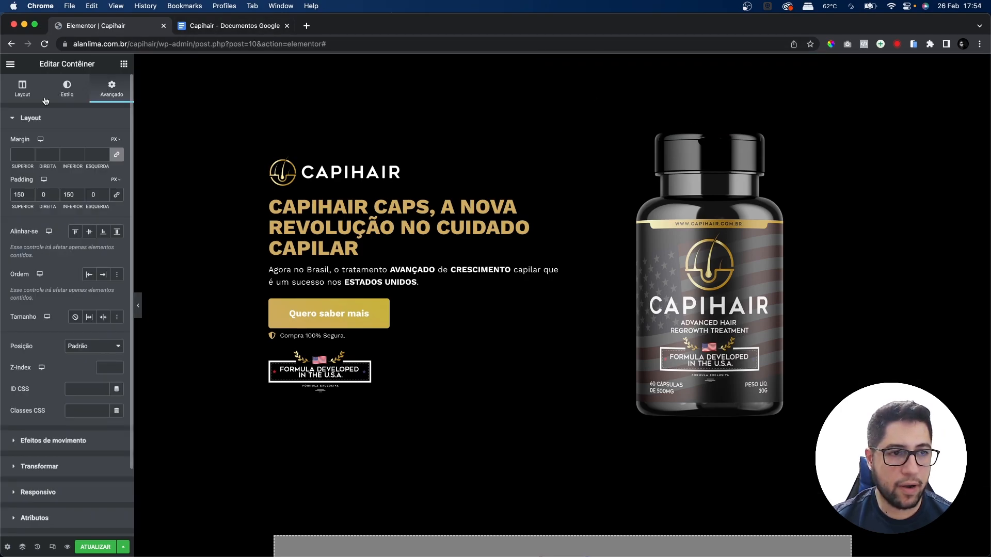
{"action": "right_click", "coordinate": [866, 108]}
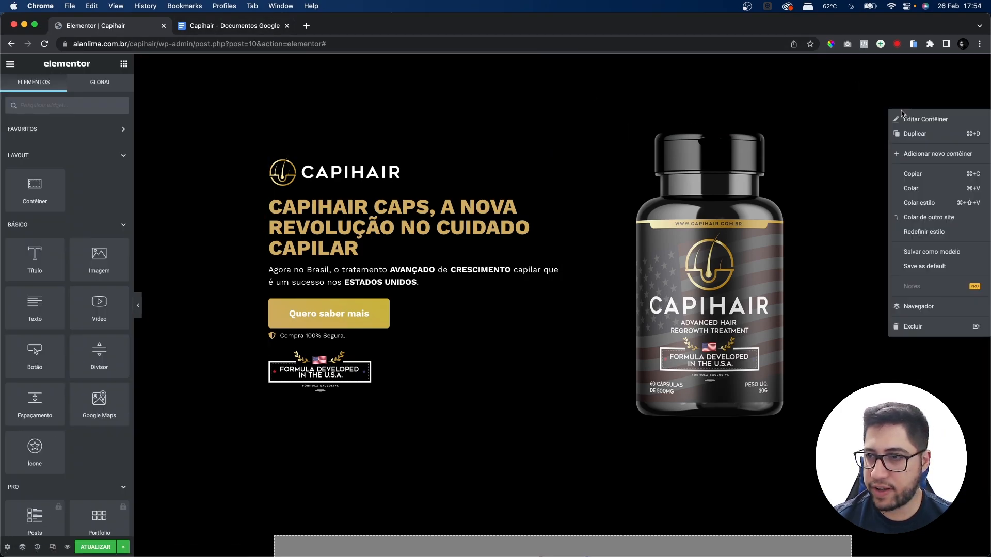
{"action": "left_click", "coordinate": [918, 124]}
{"action": "left_click", "coordinate": [65, 91]}
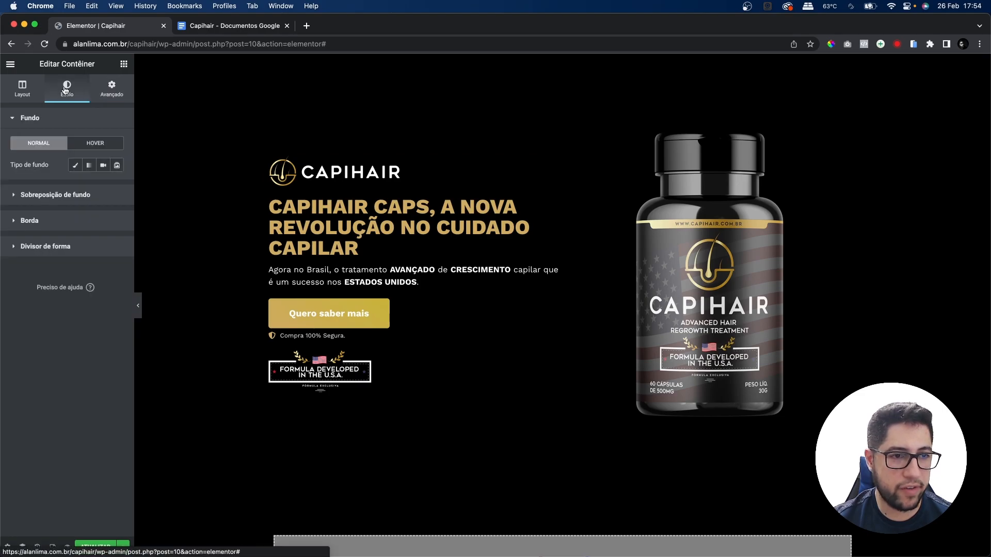
{"action": "left_click", "coordinate": [76, 170]}
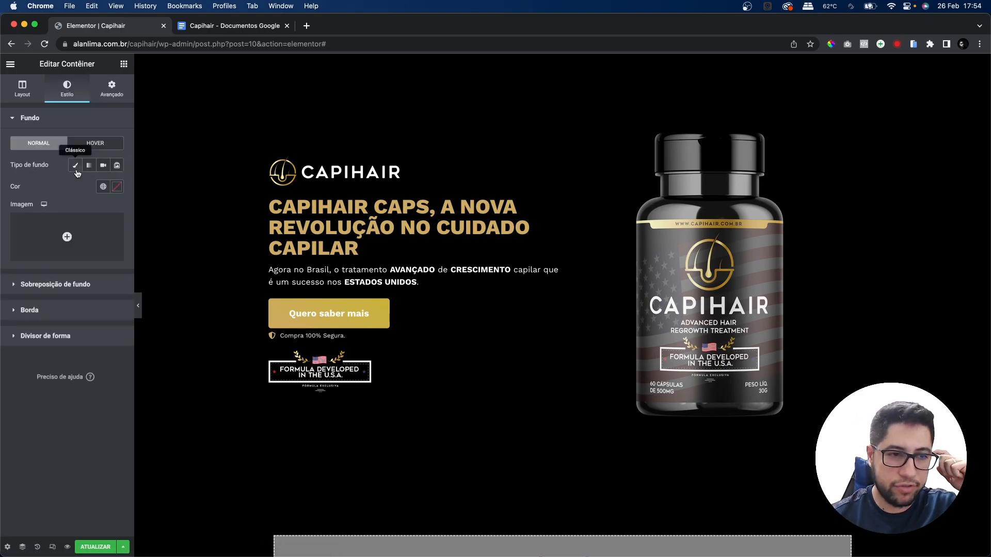
{"action": "left_click", "coordinate": [78, 238]}
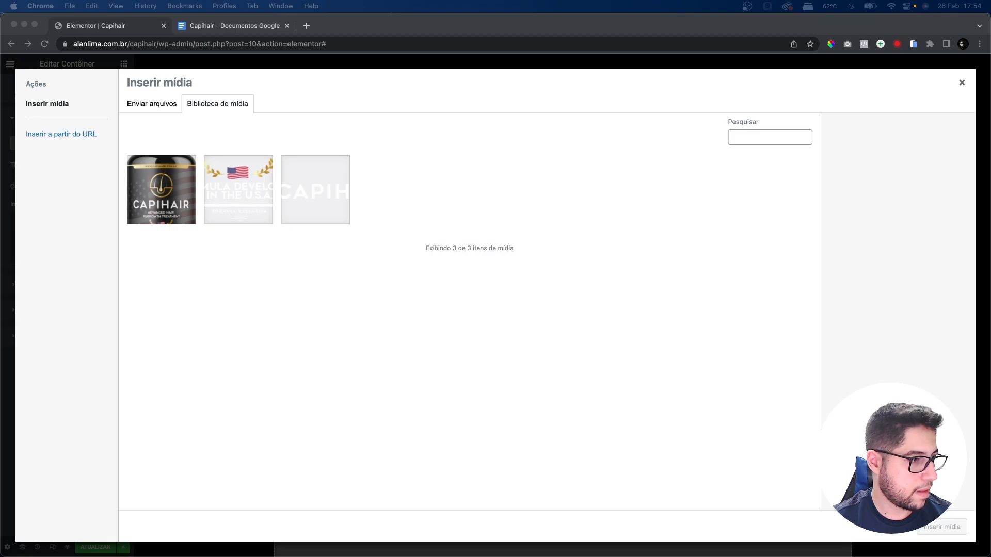
{"action": "left_click_drag", "start_coordinate": [310, 279], "coordinate": [382, 309]}
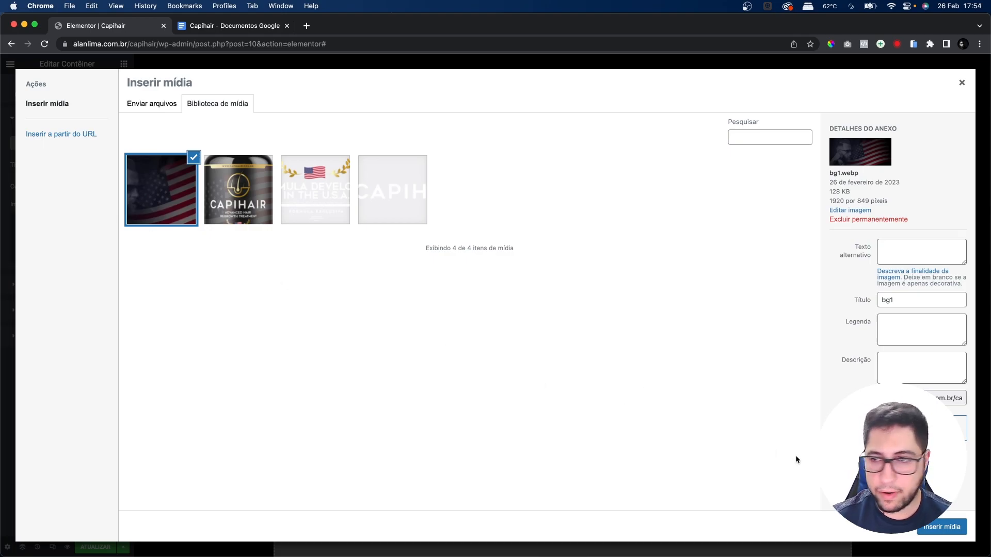
{"action": "left_click", "coordinate": [946, 530]}
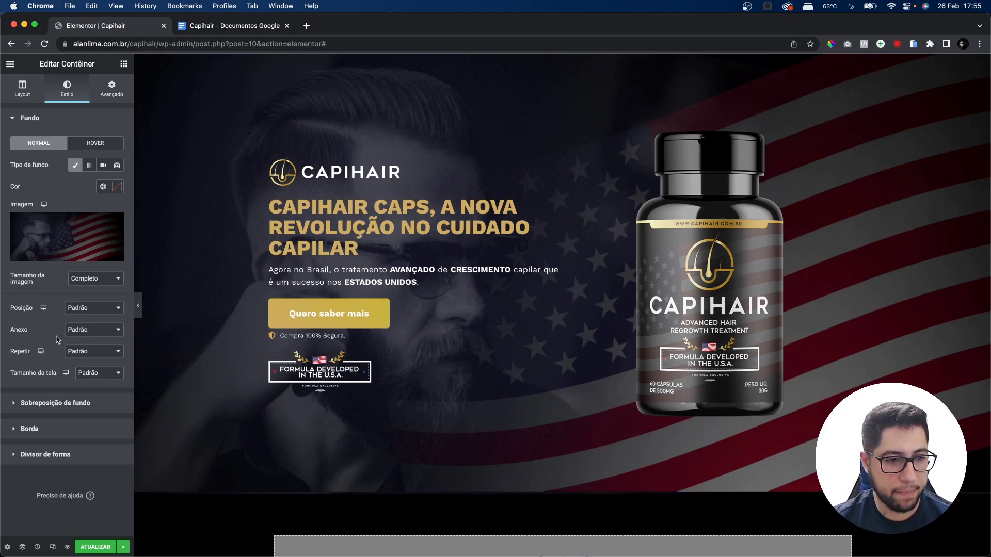
- Set the hero background image's position to Superior centralizado, repeat to Não repetir and display size to Preenchimento completo
{"action": "left_click", "coordinate": [102, 307]}
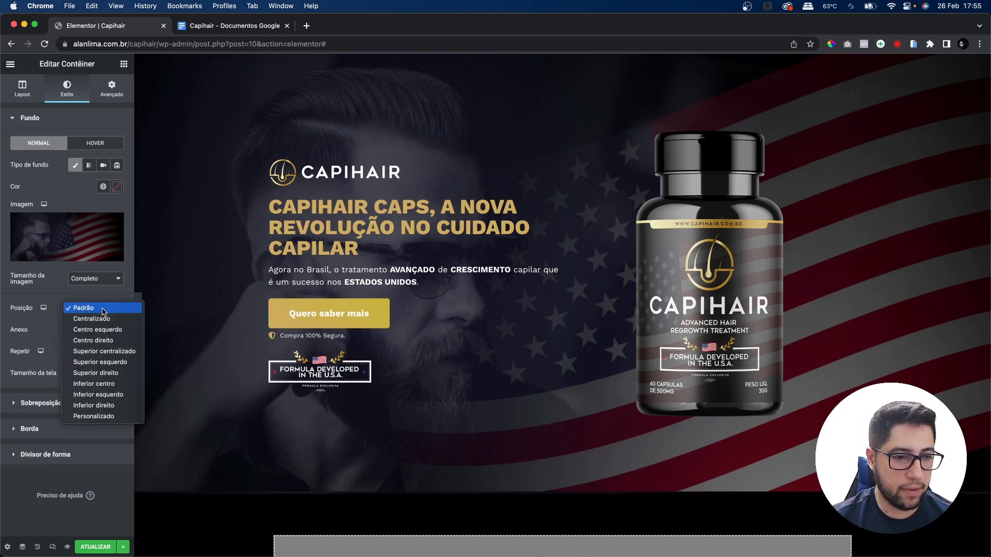
{"action": "left_click", "coordinate": [123, 351]}
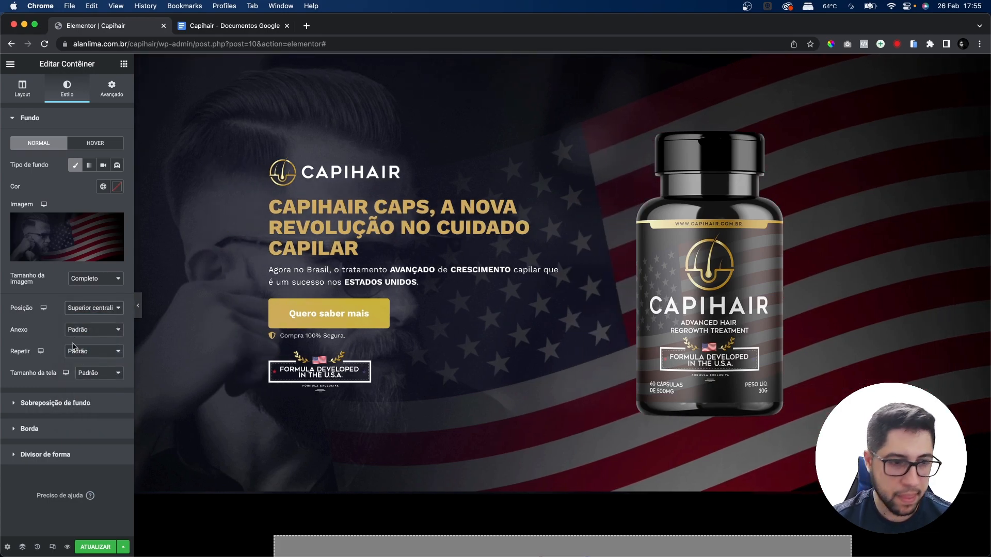
{"action": "left_click", "coordinate": [102, 352]}
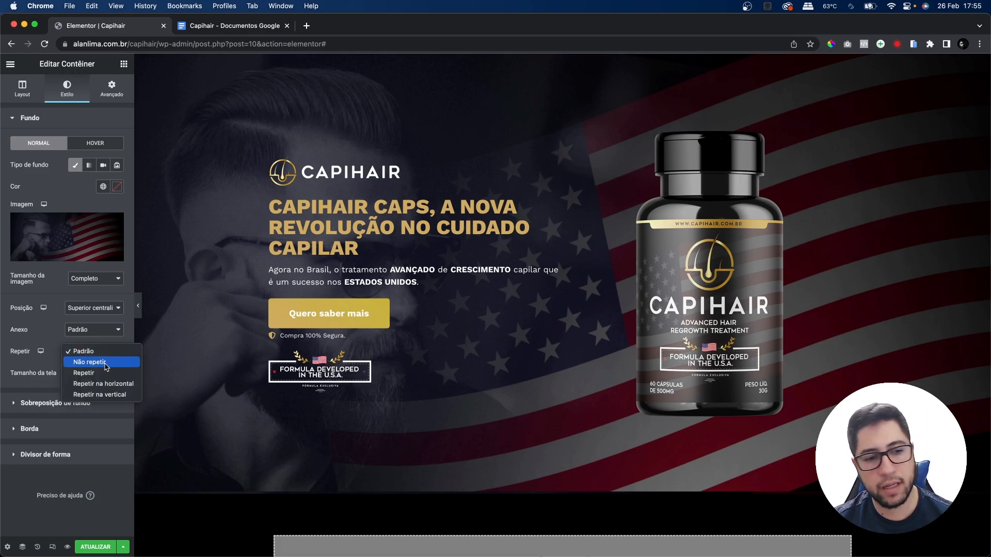
{"action": "left_click", "coordinate": [105, 364]}
{"action": "left_click", "coordinate": [100, 372]}
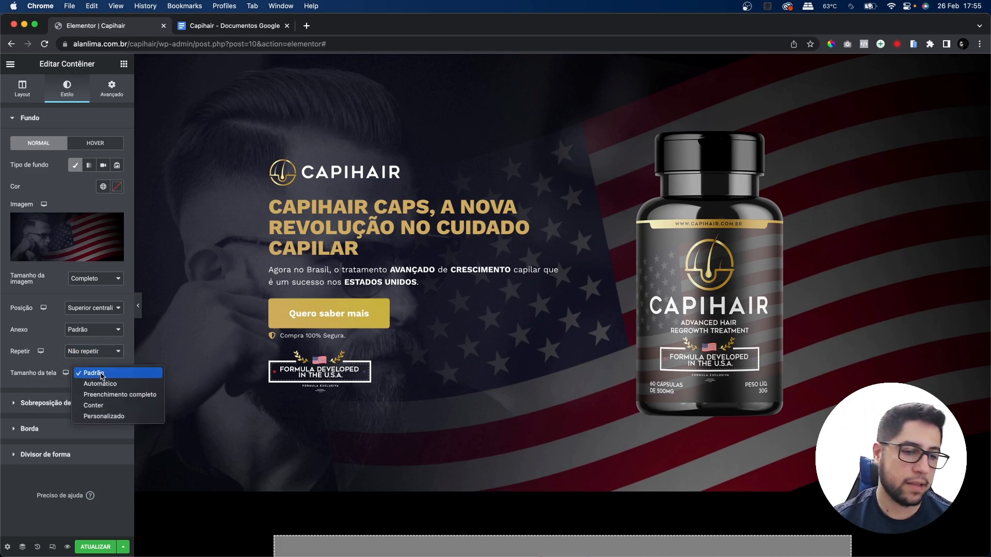
{"action": "left_click", "coordinate": [106, 397]}
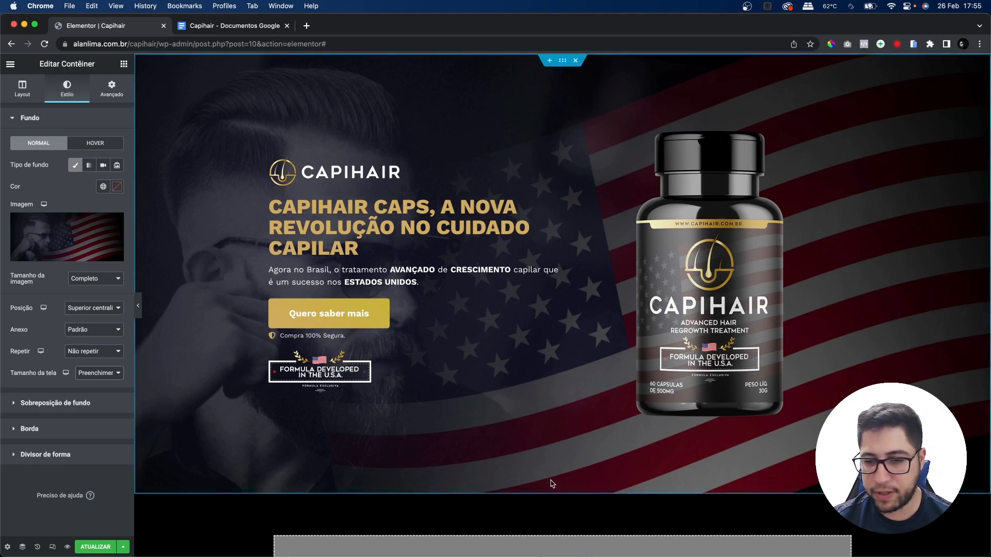
- Add an inverted Triângulo assimétrico shape divider to the hero container's lower edge with a height of 133
{"action": "left_click", "coordinate": [52, 455]}
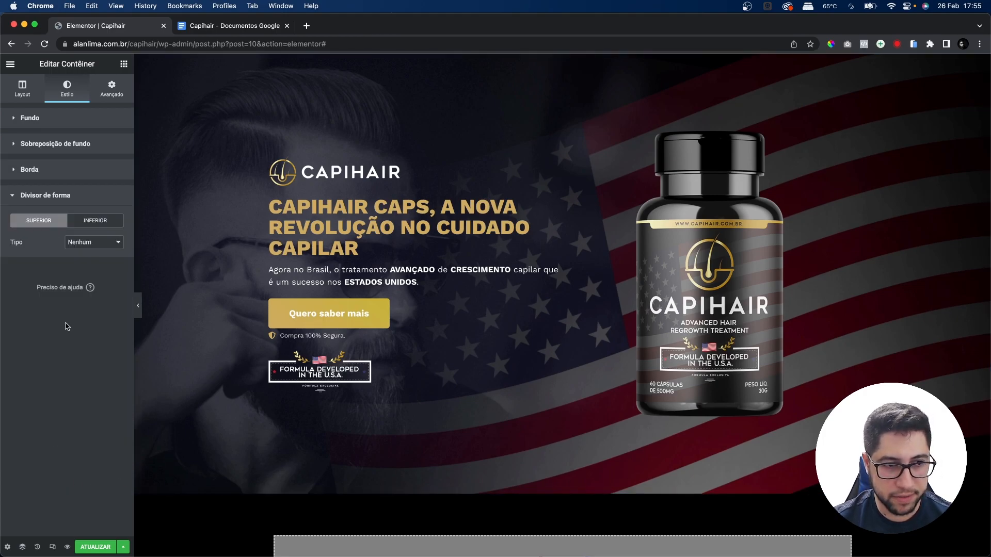
{"action": "left_click", "coordinate": [95, 222]}
{"action": "left_click", "coordinate": [97, 242]}
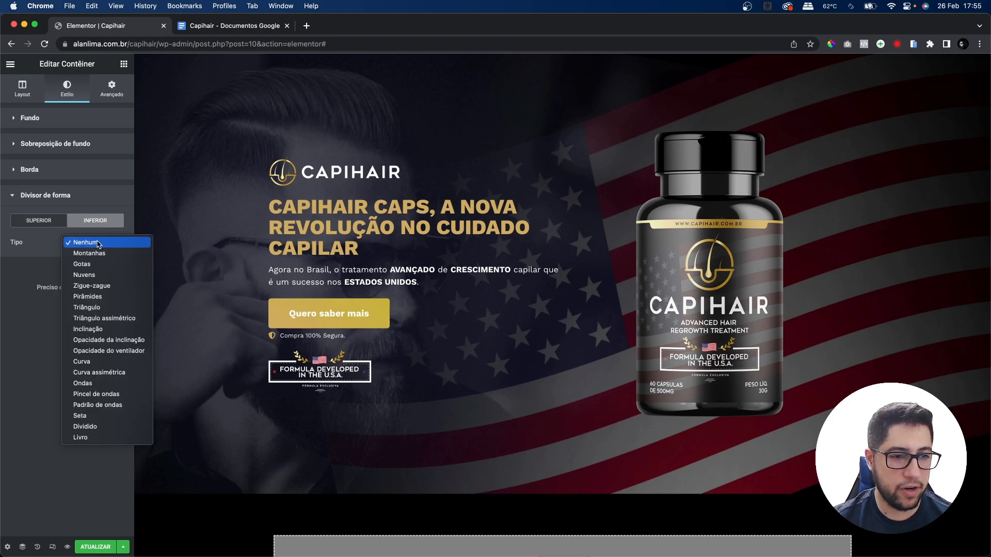
{"action": "left_click", "coordinate": [100, 279]}
{"action": "left_click", "coordinate": [97, 242]}
{"action": "left_click", "coordinate": [100, 321]}
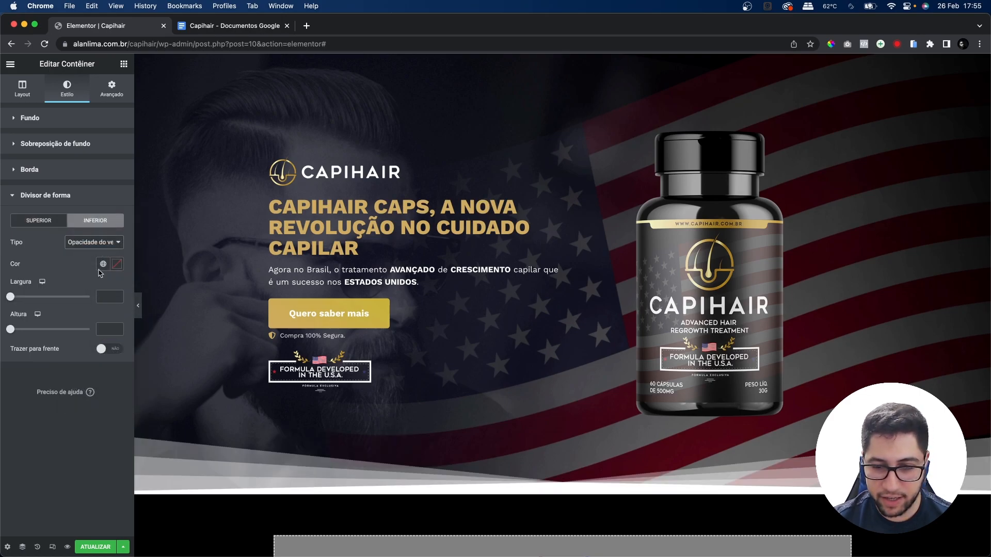
{"action": "left_click", "coordinate": [98, 243]}
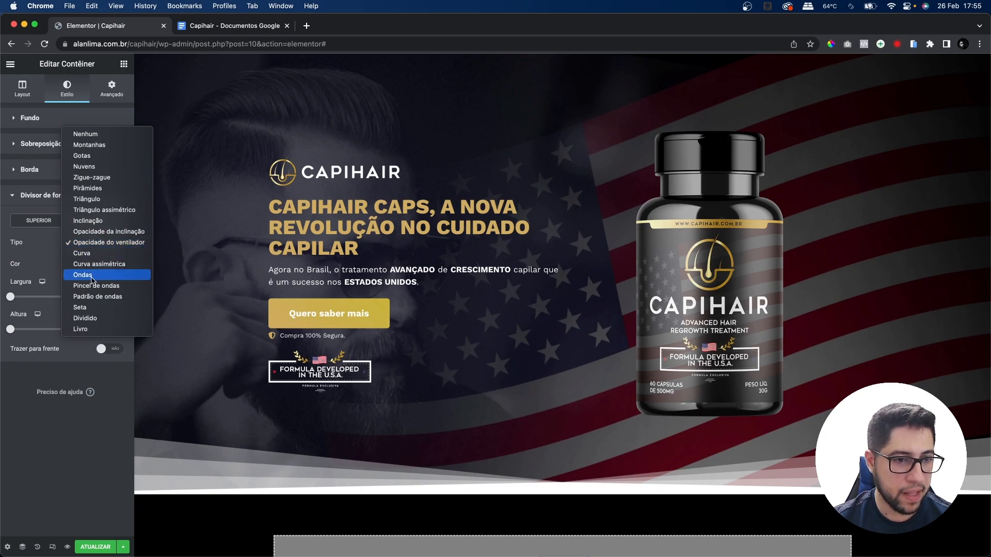
{"action": "left_click", "coordinate": [115, 211]}
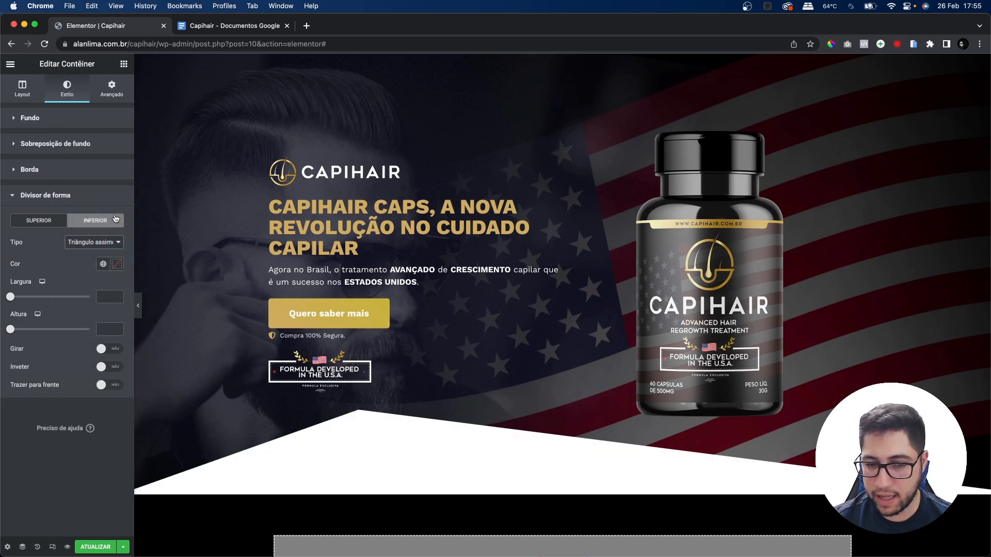
{"action": "left_click", "coordinate": [110, 368]}
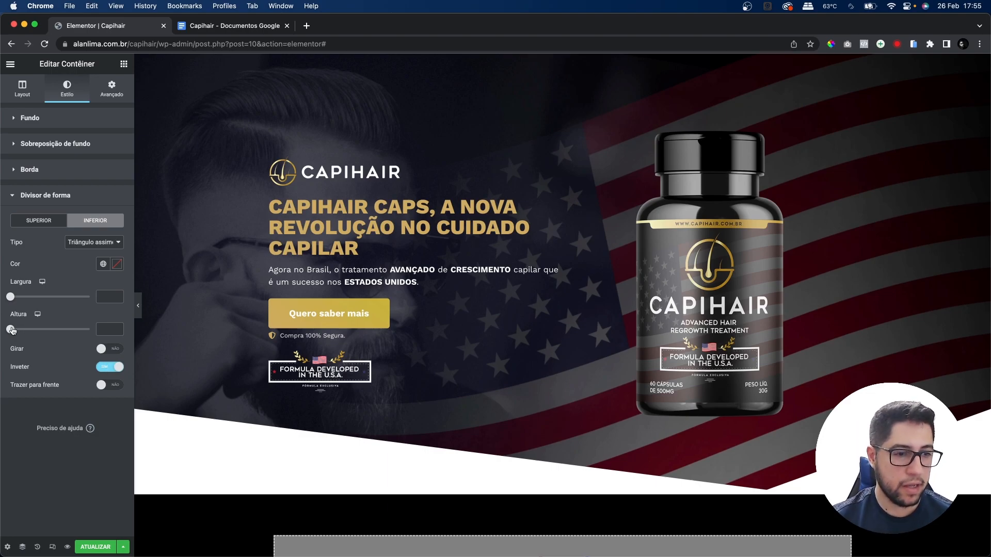
{"action": "left_click_drag", "start_coordinate": [11, 331], "coordinate": [33, 335]}
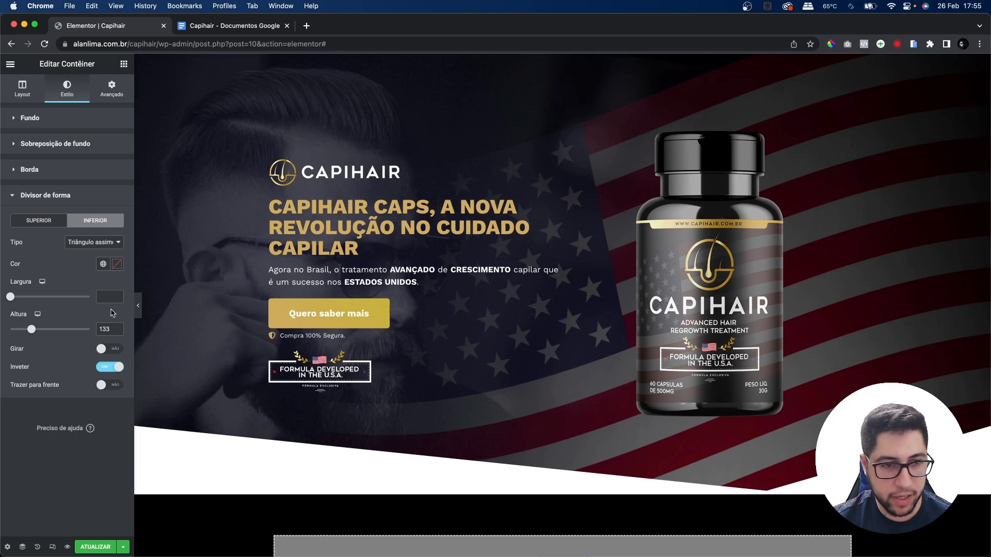
- Set the lower shape divider's color to black, #000000
{"action": "scroll", "coordinate": [388, 422], "scroll_direction": "down", "scroll_amount": 3}
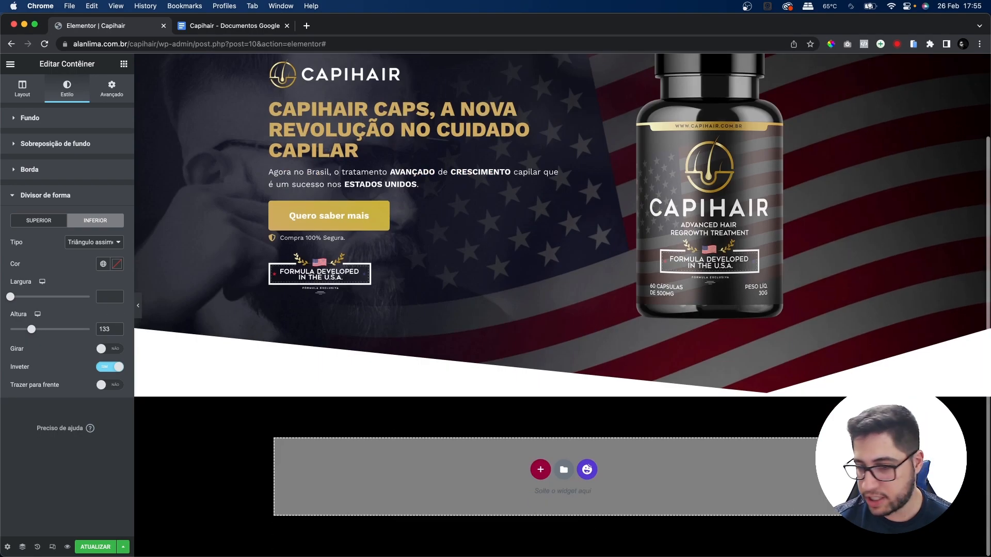
{"action": "left_click", "coordinate": [117, 265]}
{"action": "left_click", "coordinate": [103, 384]}
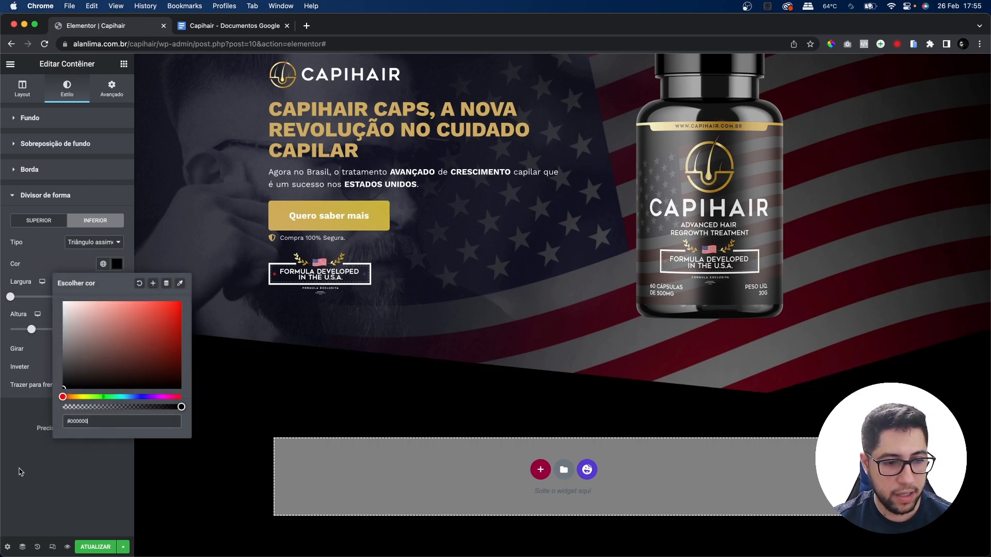
{"action": "left_click", "coordinate": [52, 501]}
{"action": "scroll", "coordinate": [374, 492], "scroll_direction": "up", "scroll_amount": 3}
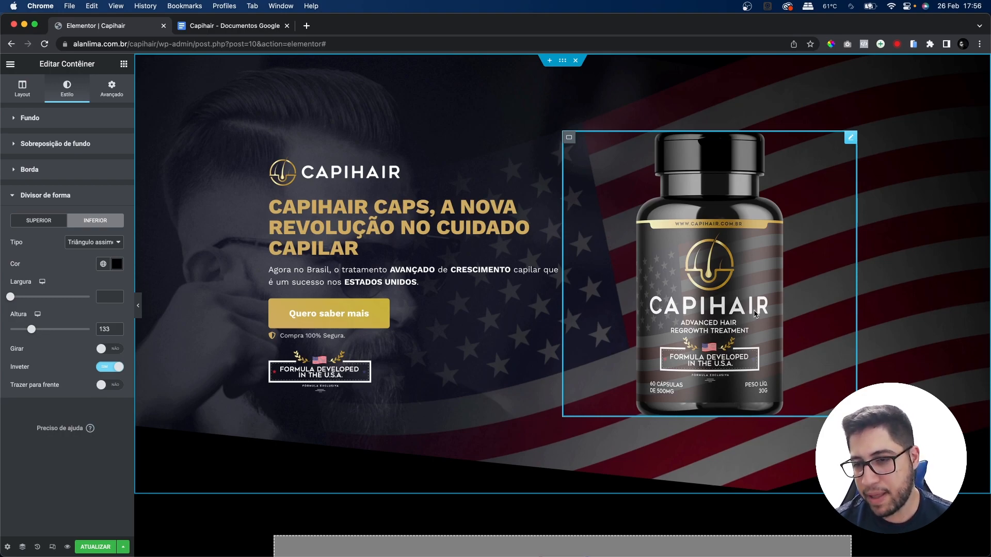
- Give the bottle image's container a classic background, uploading capihair-pote-fundo.webp and inserting it as the background image
{"action": "right_click", "coordinate": [568, 147]}
{"action": "left_click", "coordinate": [619, 155]}
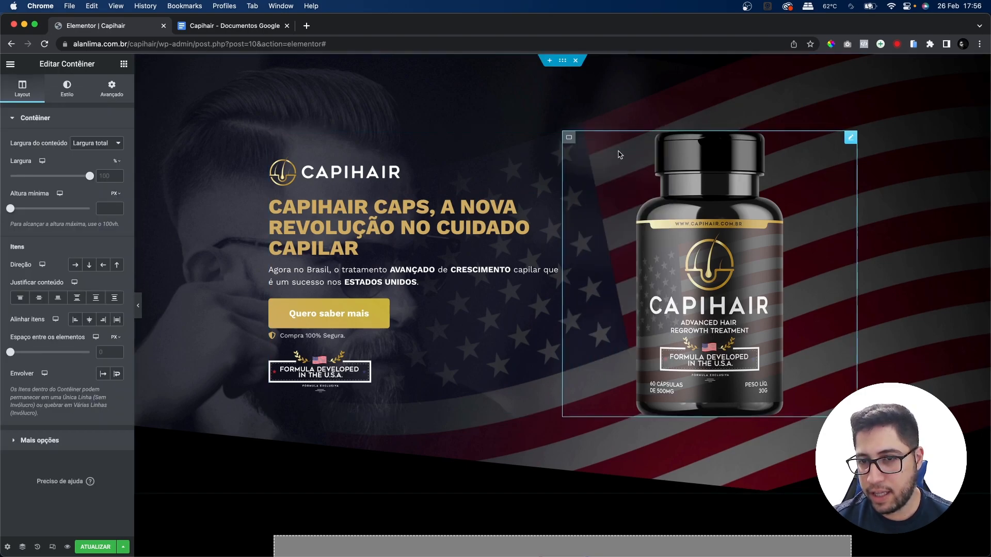
{"action": "left_click", "coordinate": [64, 98]}
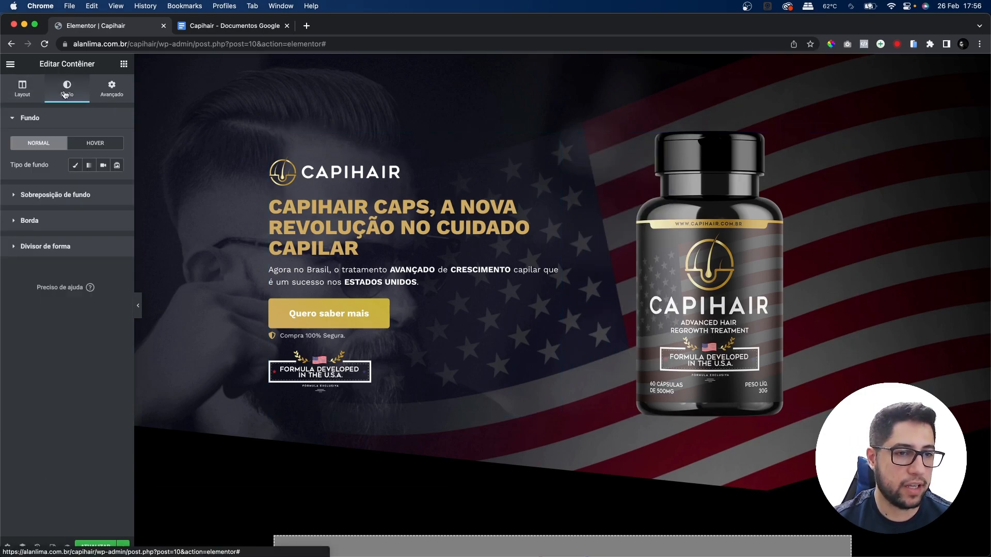
{"action": "left_click", "coordinate": [75, 166]}
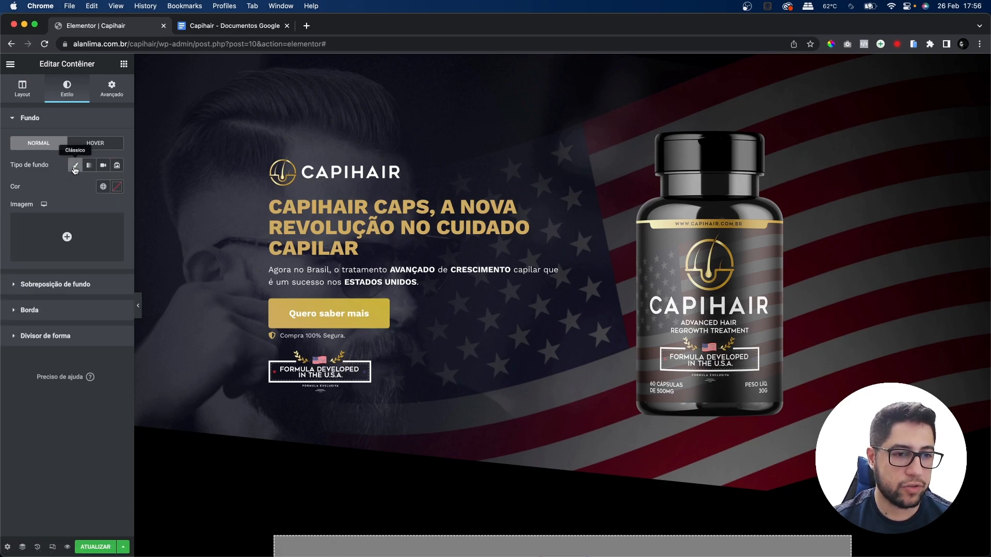
{"action": "left_click", "coordinate": [82, 227]}
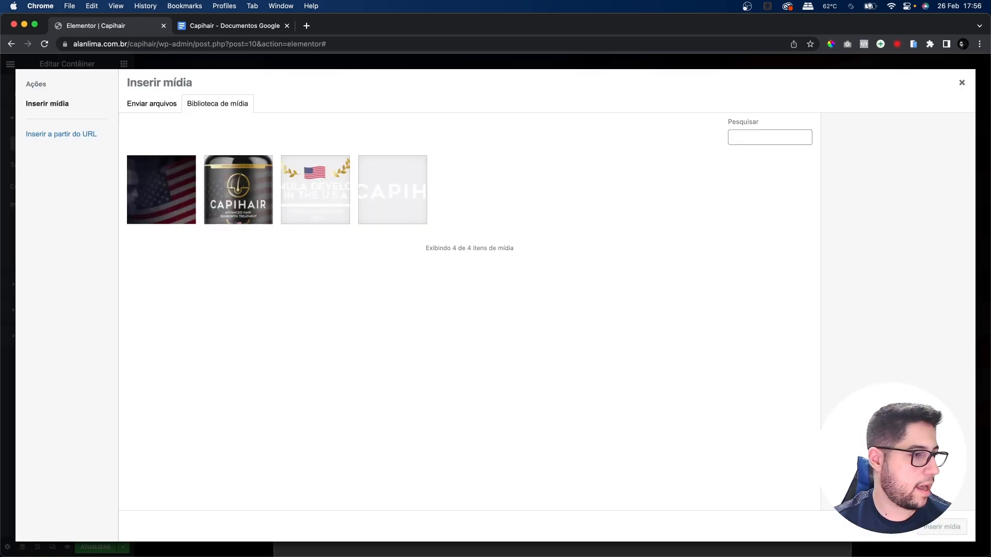
{"action": "left_click_drag", "start_coordinate": [0, 238], "coordinate": [488, 274]}
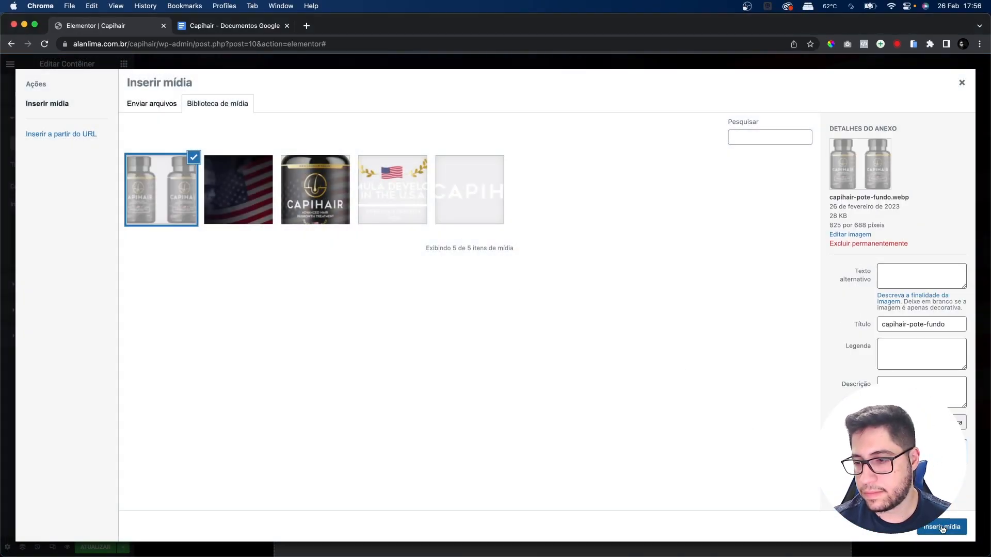
{"action": "left_click", "coordinate": [935, 528]}
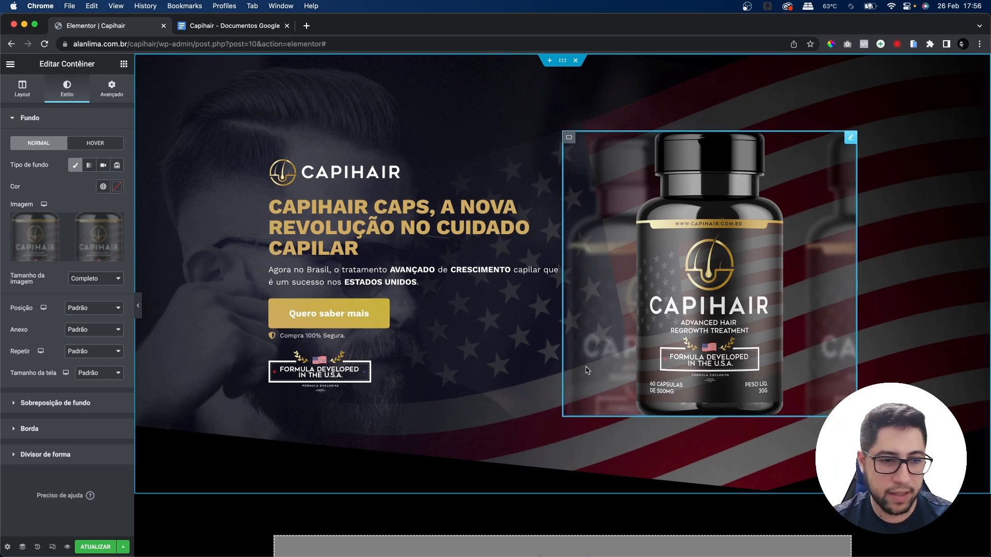
- Set the bottle container's background position to Centralizado, repeat to Não repetir and display size to Conter
{"action": "left_click", "coordinate": [99, 311]}
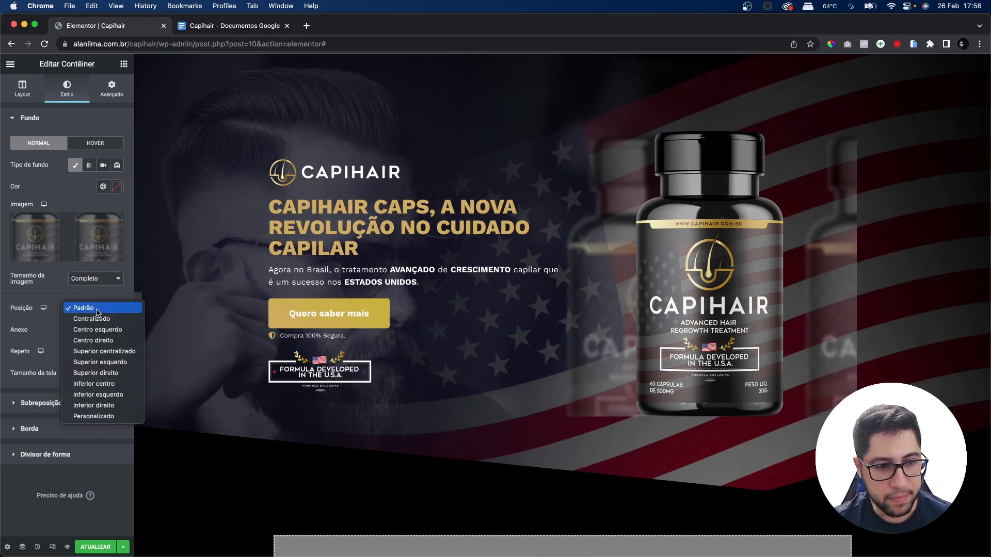
{"action": "left_click", "coordinate": [98, 319]}
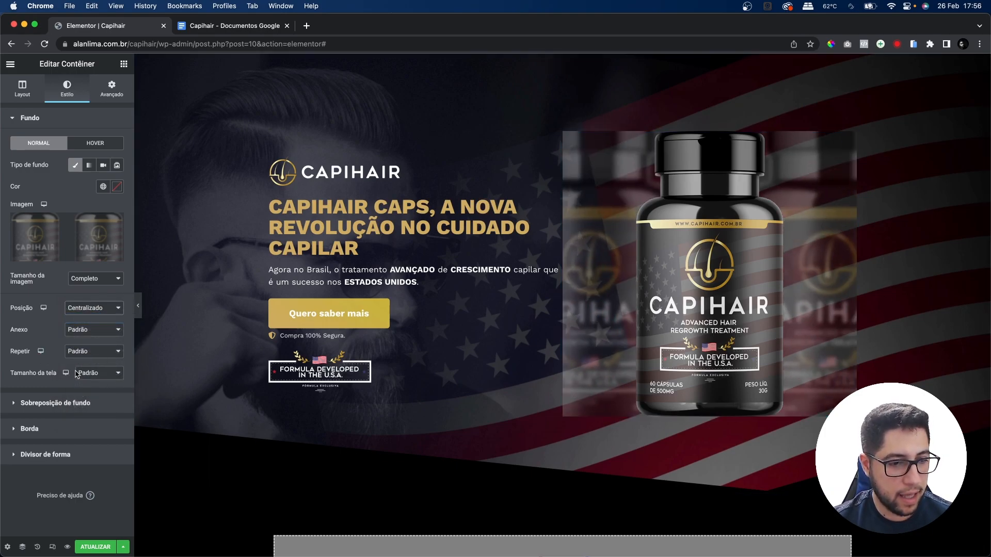
{"action": "left_click", "coordinate": [90, 355]}
{"action": "left_click", "coordinate": [103, 365]}
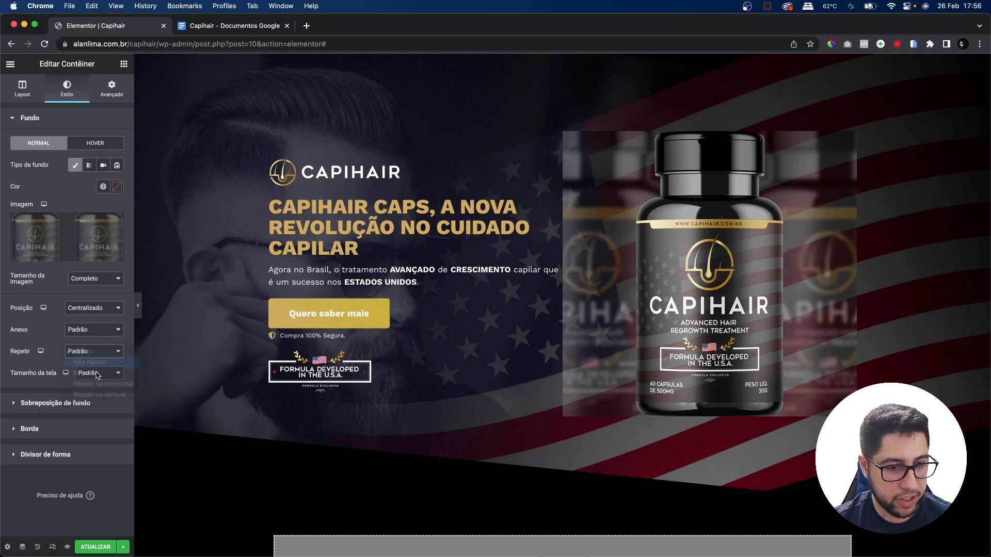
{"action": "left_click", "coordinate": [104, 376]}
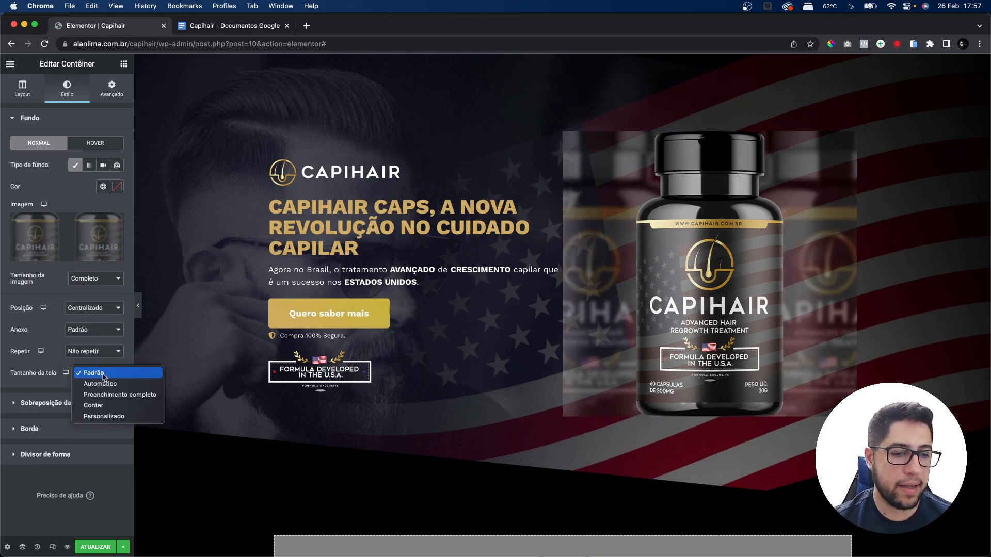
{"action": "left_click", "coordinate": [106, 407]}
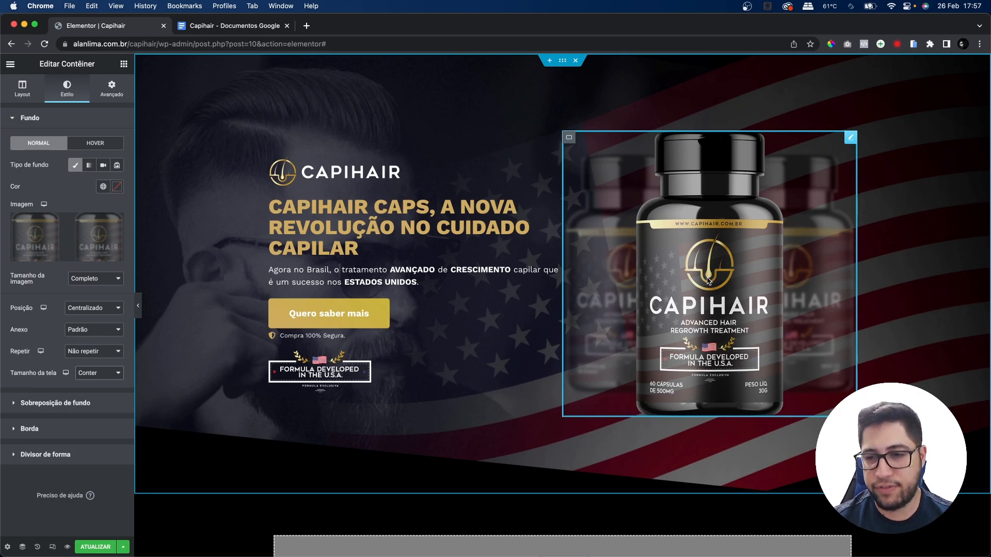
- Enable Floating Effects on the bottle image with a Translate X of 0 px and a Translate Y from -15 px to 15 px
{"action": "right_click", "coordinate": [702, 250]}
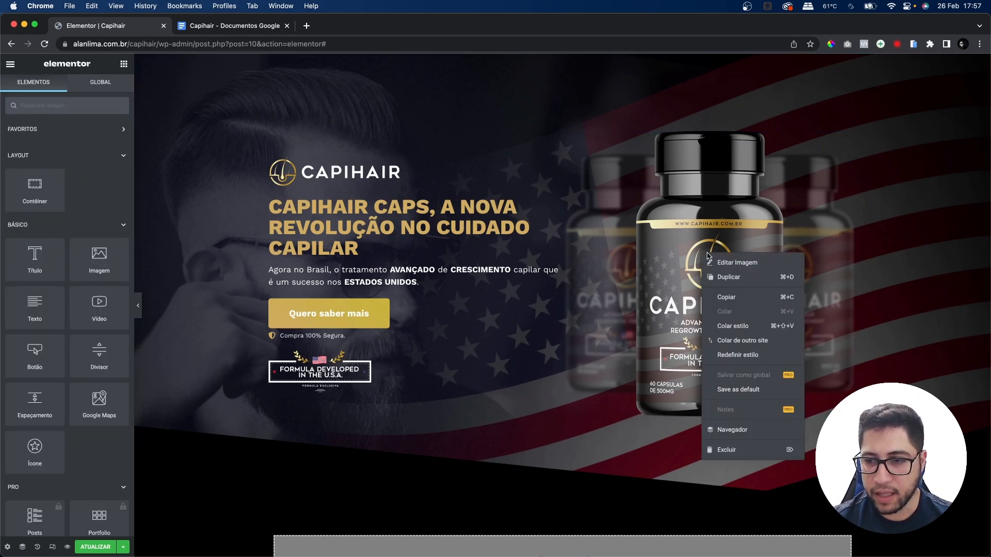
{"action": "left_click", "coordinate": [755, 265]}
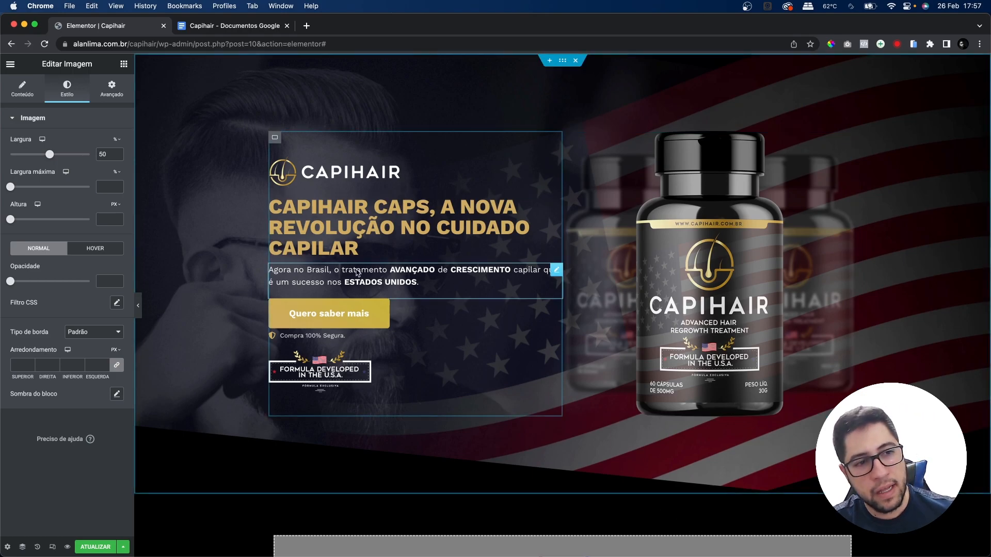
{"action": "left_click", "coordinate": [107, 97]}
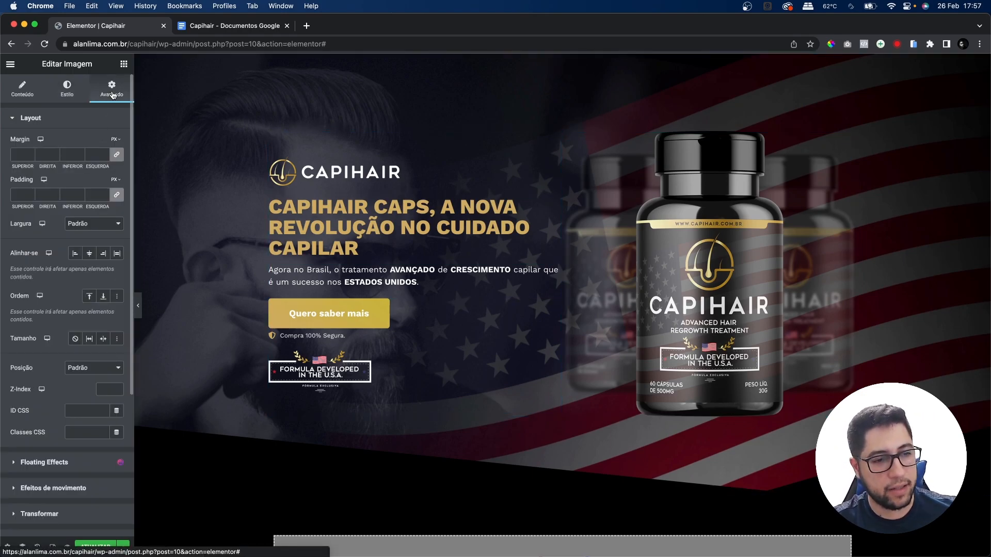
{"action": "left_click", "coordinate": [56, 463]}
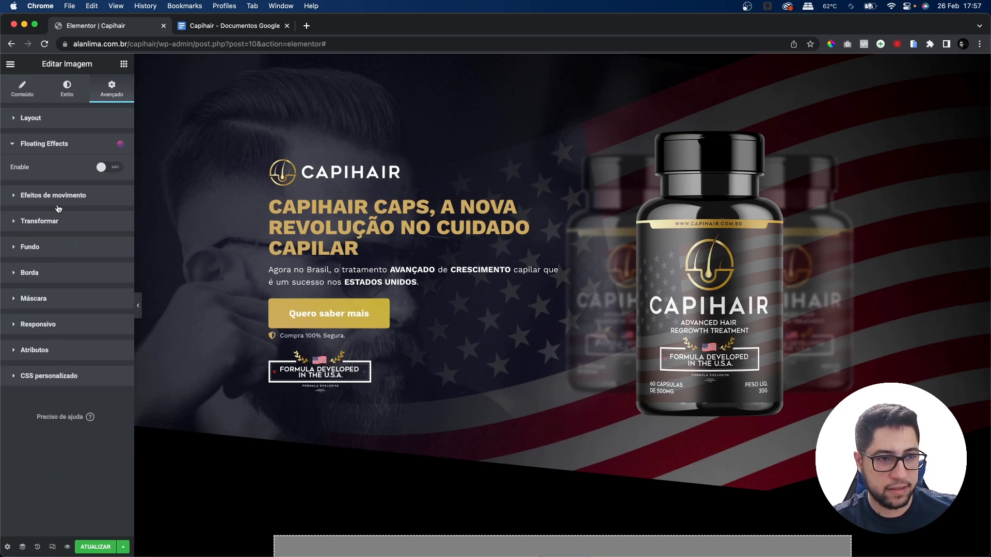
{"action": "left_click", "coordinate": [109, 169]}
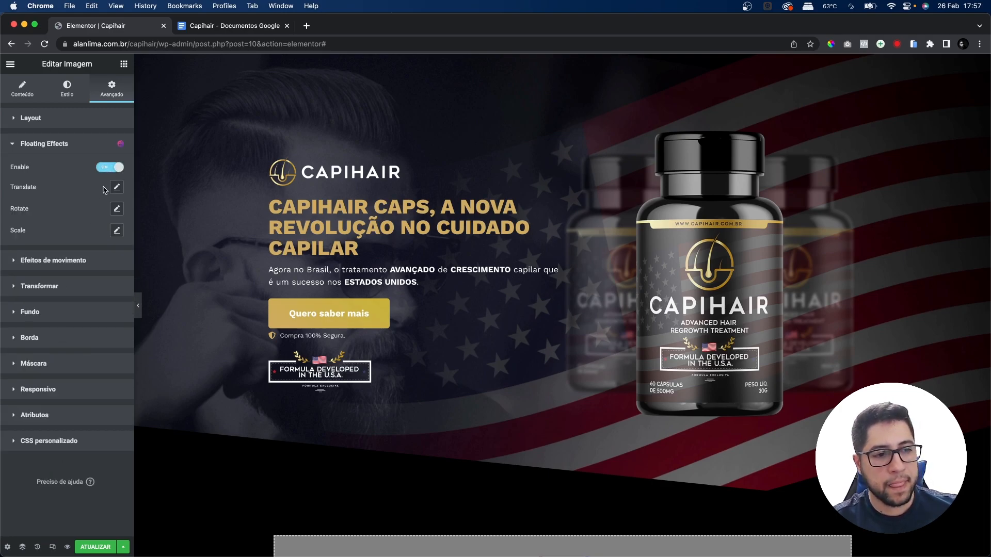
{"action": "left_click", "coordinate": [117, 190]}
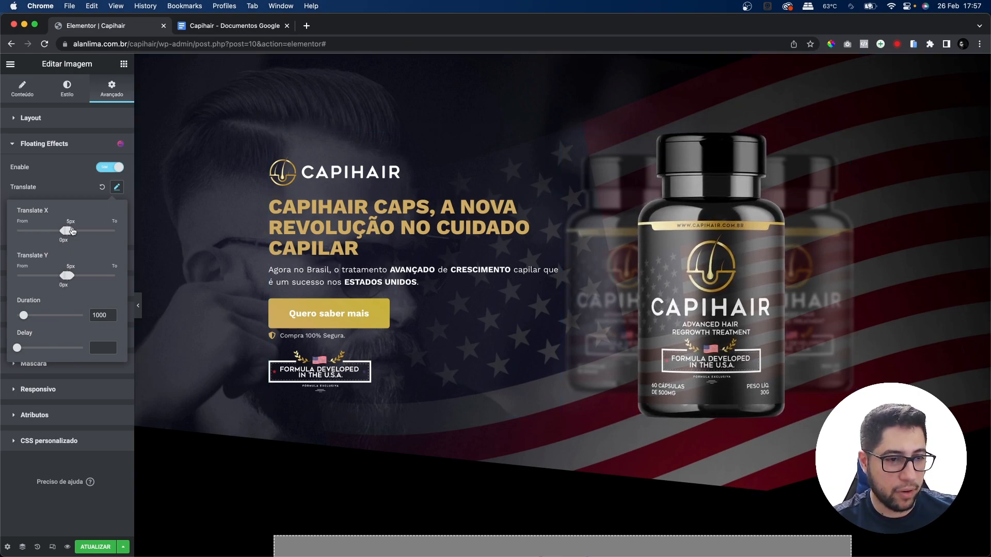
{"action": "left_click_drag", "start_coordinate": [70, 230], "coordinate": [65, 233]}
{"action": "mouse_move", "coordinate": [71, 281]}
{"action": "left_mouse_down"}
{"action": "mouse_move", "coordinate": [55, 300]}
{"action": "mouse_move", "coordinate": [75, 279]}
{"action": "left_mouse_up"}
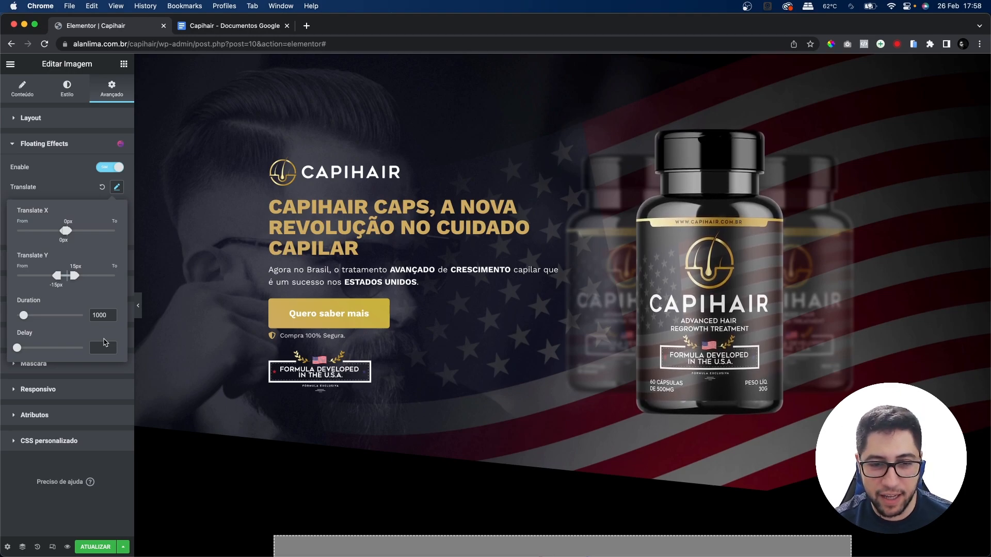
- Enable Floating Effects on the Quero saber mais button with a Translate X of 0 px and a Translate Y from -5 px to 5 px
{"action": "right_click", "coordinate": [362, 327]}
{"action": "left_click", "coordinate": [410, 329]}
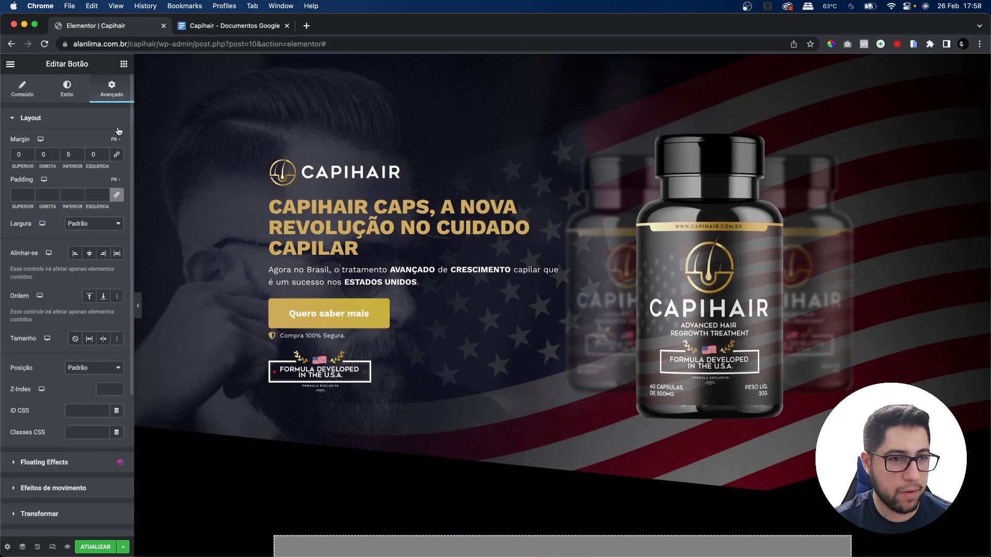
{"action": "left_click", "coordinate": [59, 464]}
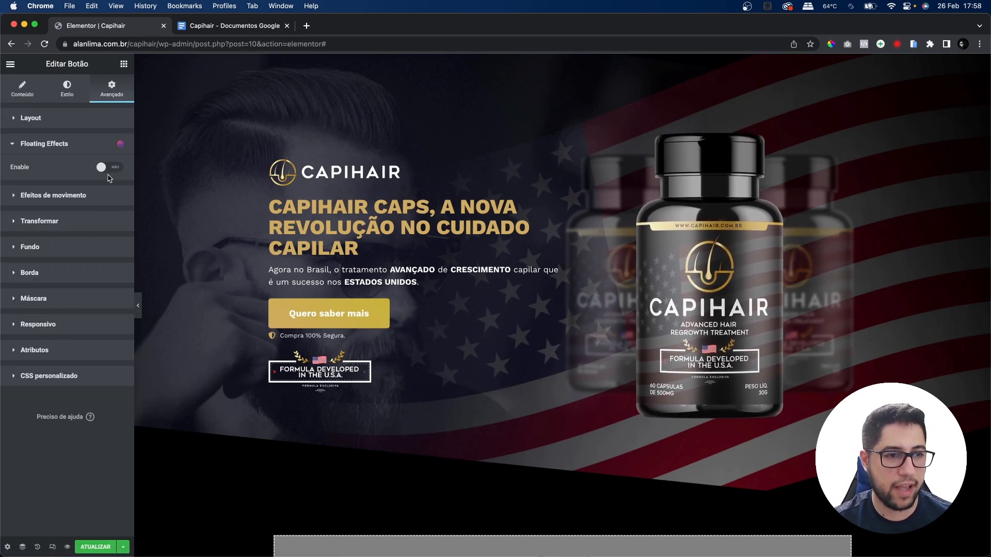
{"action": "left_click", "coordinate": [109, 172]}
{"action": "left_click", "coordinate": [117, 187]}
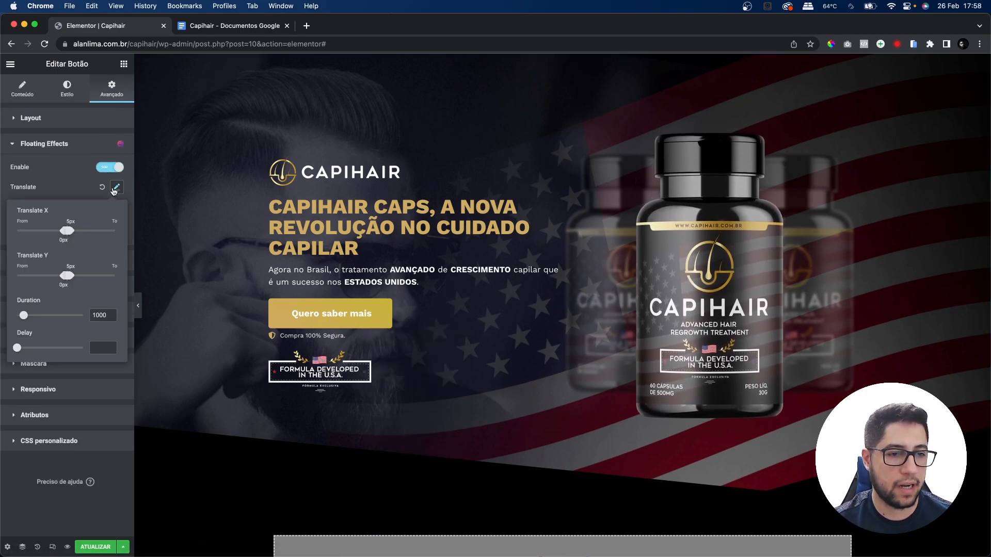
{"action": "left_click", "coordinate": [1, 233]}
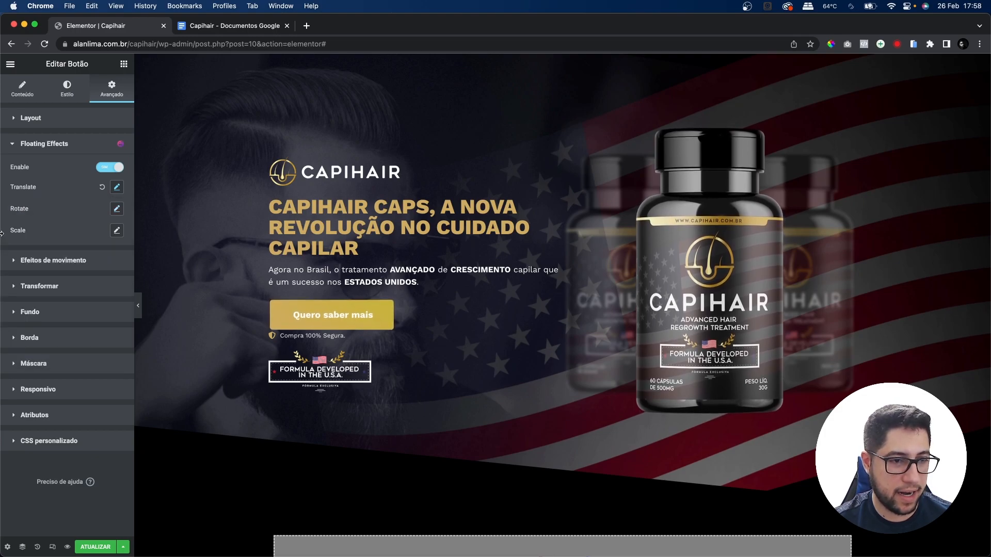
{"action": "left_click", "coordinate": [117, 187]}
{"action": "left_click_drag", "start_coordinate": [66, 275], "coordinate": [60, 293]}
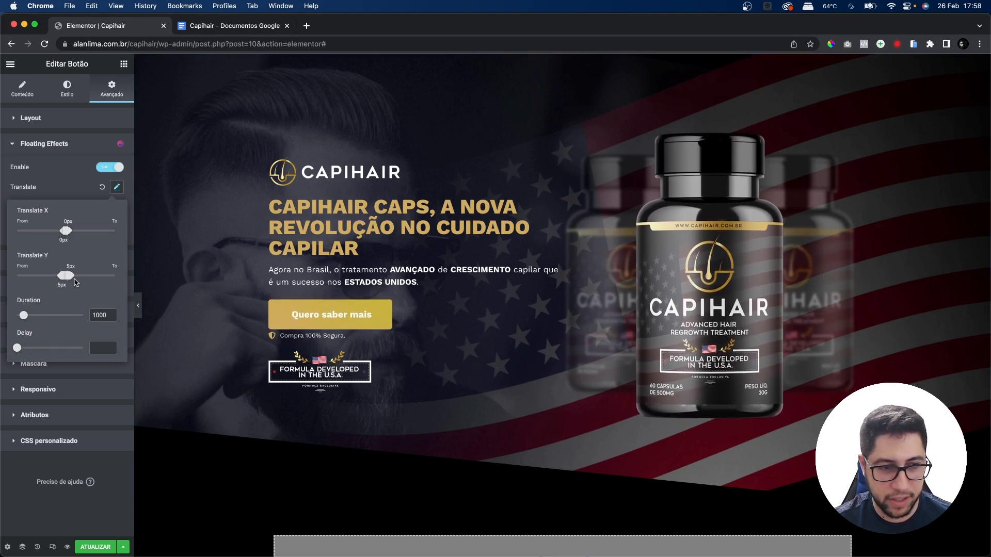
{"action": "left_click", "coordinate": [470, 402]}
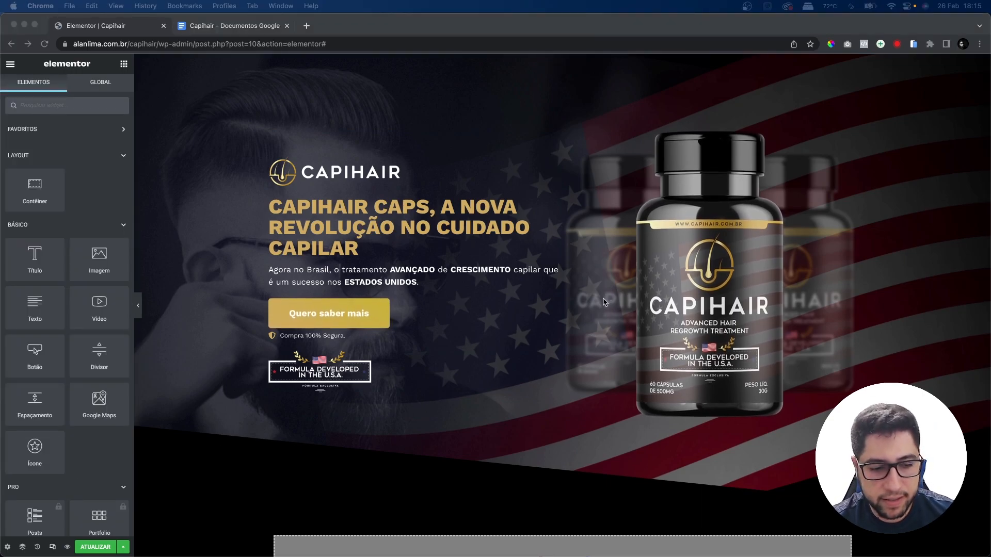
- Examine the hero section's element order in the mobile preview and compare it with the desktop layout
{"action": "left_click", "coordinate": [54, 551]}
{"action": "left_click", "coordinate": [54, 550]}
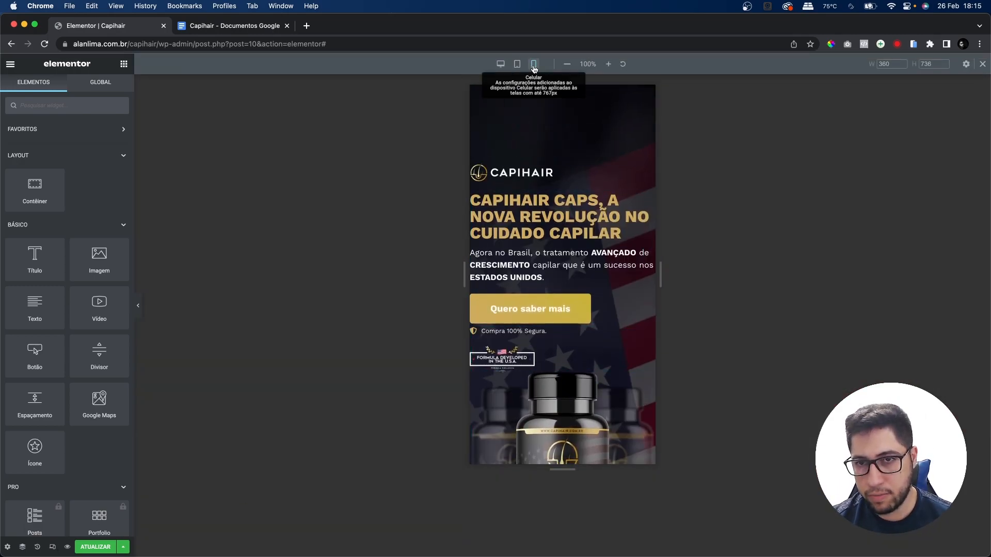
{"action": "scroll", "coordinate": [631, 313], "scroll_direction": "down", "scroll_amount": 5}
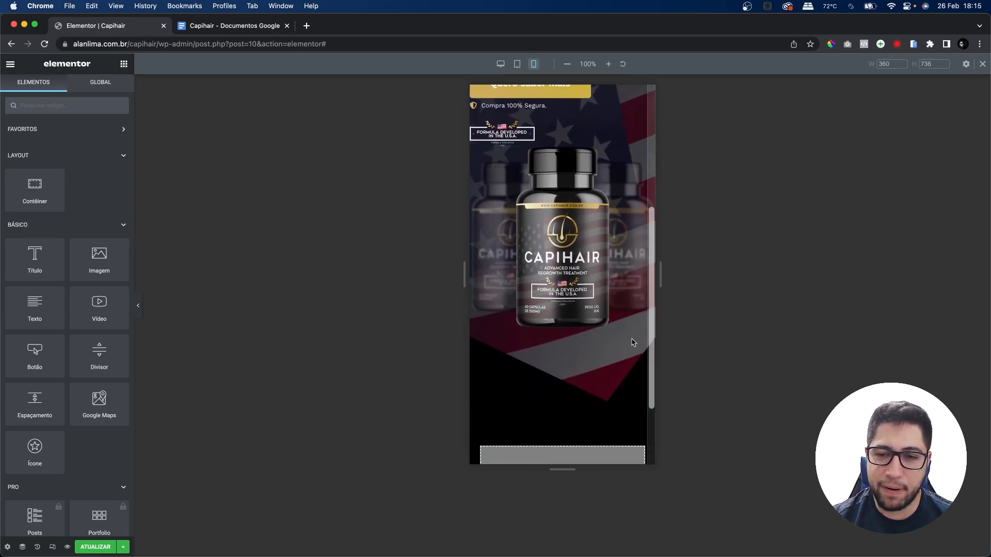
{"action": "scroll", "coordinate": [648, 336], "scroll_direction": "up", "scroll_amount": 5}
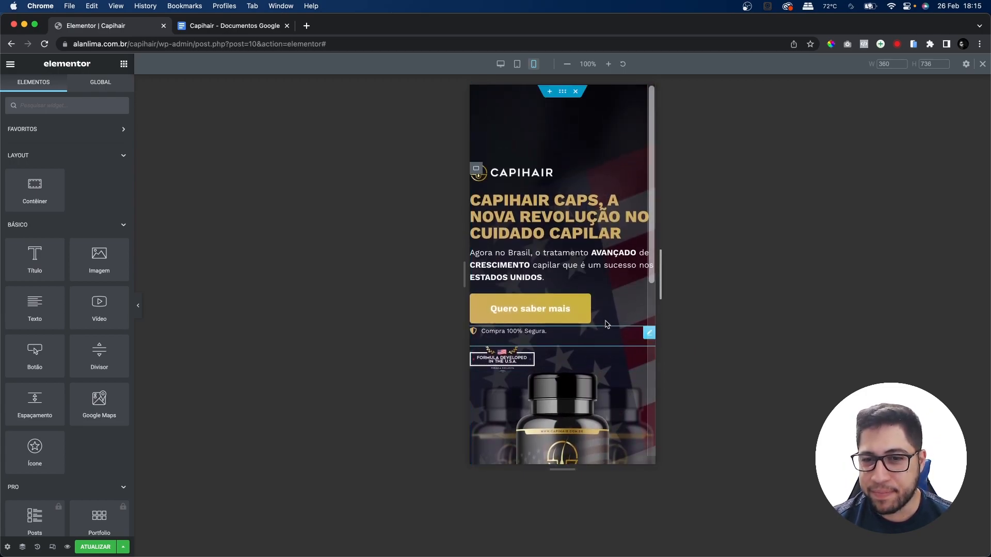
{"action": "scroll", "coordinate": [606, 323], "scroll_direction": "down", "scroll_amount": 3}
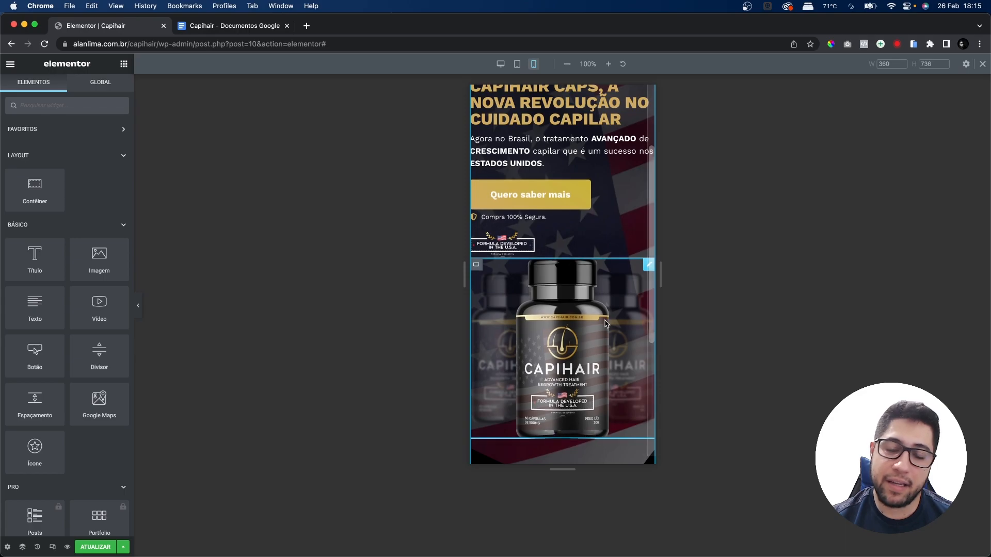
{"action": "scroll", "coordinate": [606, 324], "scroll_direction": "down", "scroll_amount": 1}
{"action": "scroll", "coordinate": [537, 361], "scroll_direction": "up", "scroll_amount": 3}
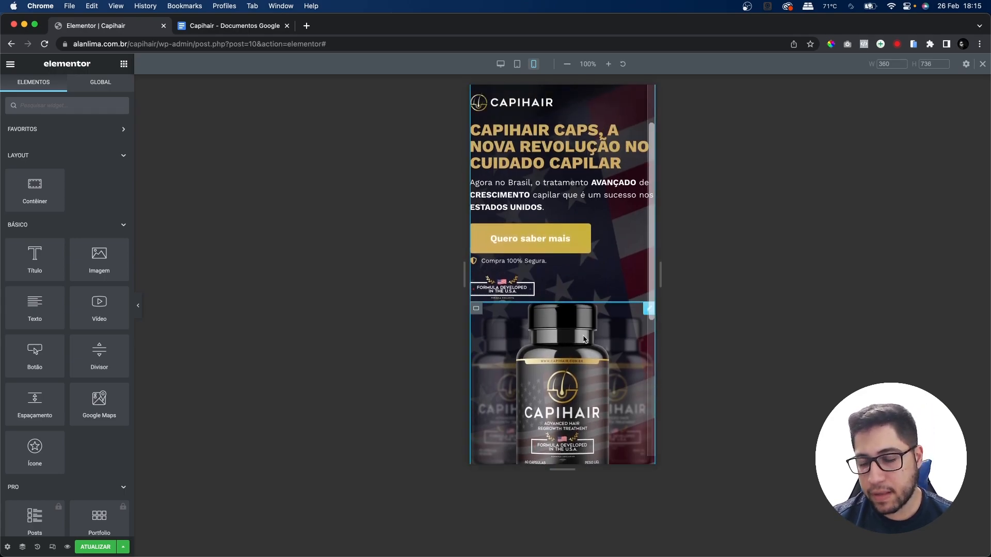
{"action": "scroll", "coordinate": [557, 382], "scroll_direction": "up", "scroll_amount": 2}
{"action": "scroll", "coordinate": [585, 402], "scroll_direction": "down", "scroll_amount": 3}
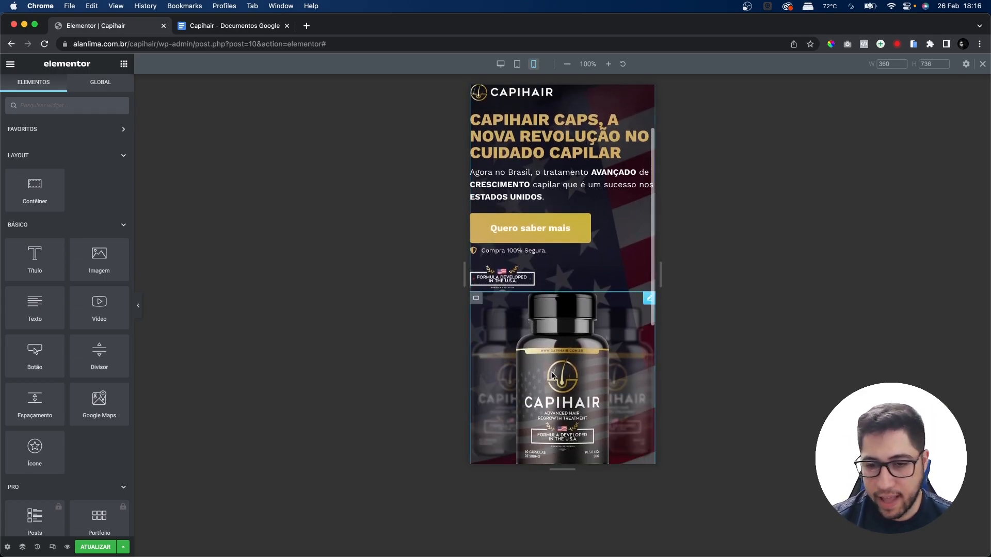
{"action": "scroll", "coordinate": [485, 222], "scroll_direction": "up", "scroll_amount": 2}
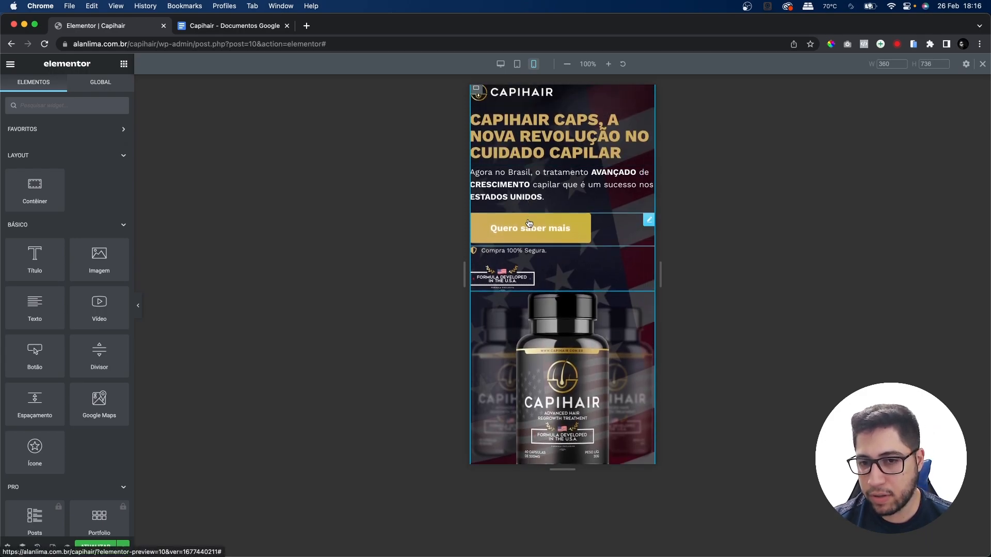
{"action": "scroll", "coordinate": [547, 204], "scroll_direction": "up", "scroll_amount": 1}
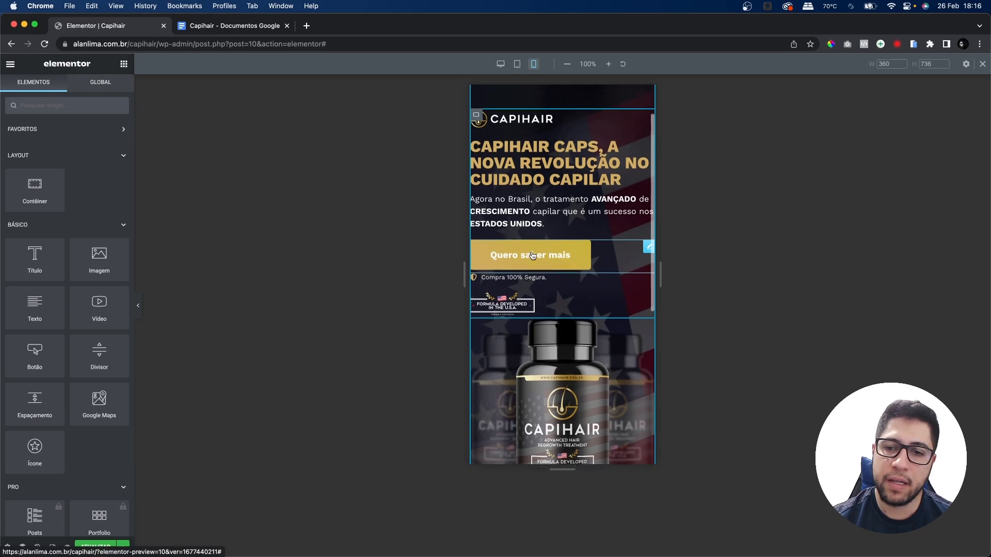
{"action": "scroll", "coordinate": [573, 278], "scroll_direction": "down", "scroll_amount": 4}
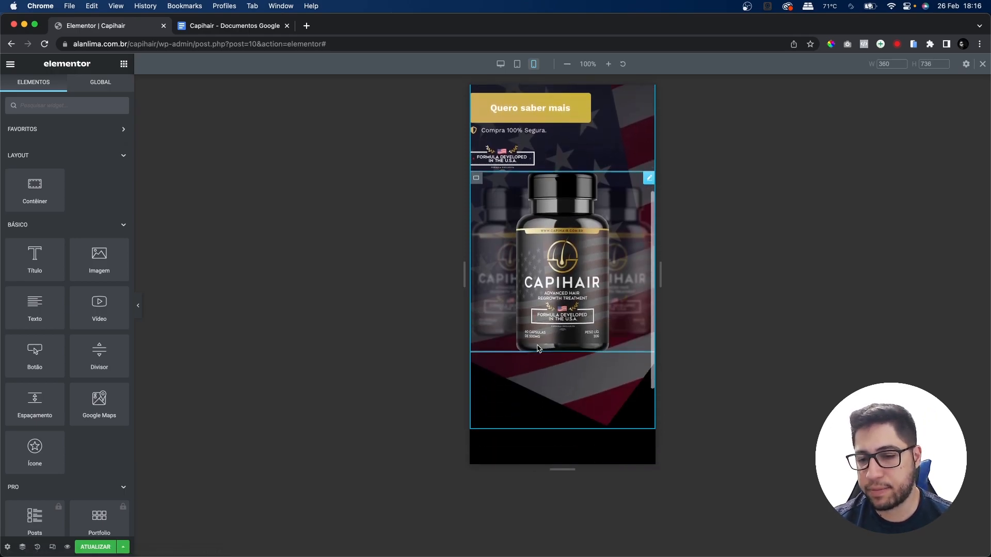
{"action": "scroll", "coordinate": [551, 344], "scroll_direction": "up", "scroll_amount": 5}
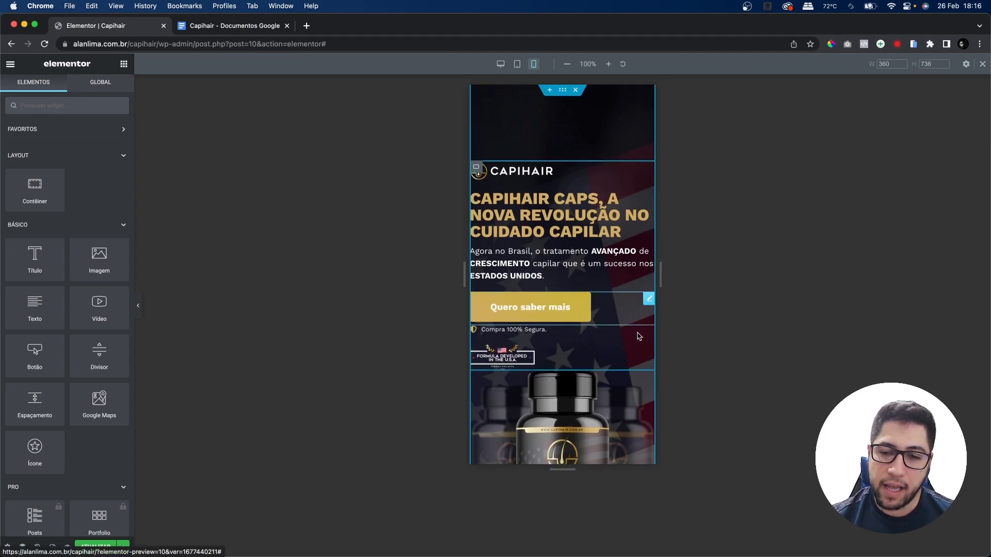
{"action": "scroll", "coordinate": [505, 323], "scroll_direction": "down", "scroll_amount": 2}
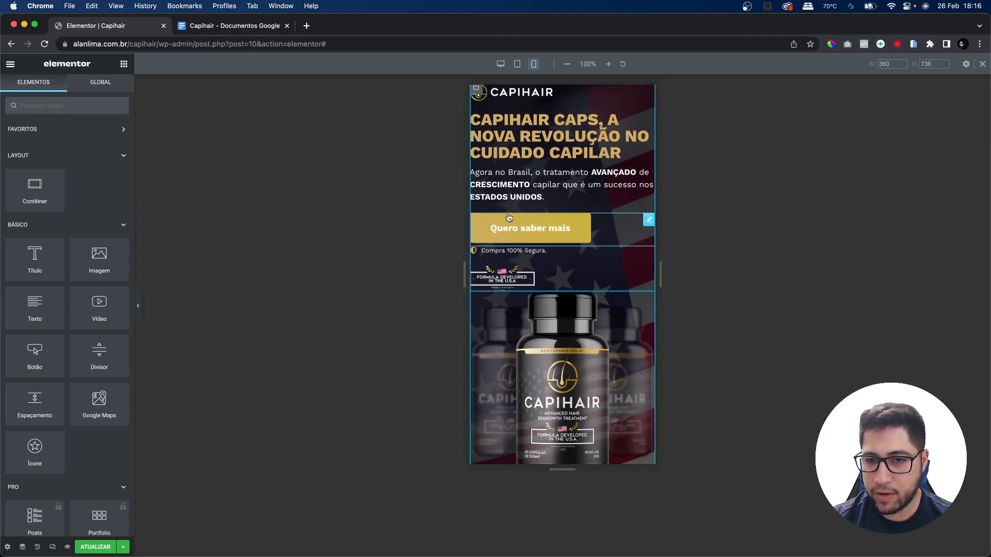
{"action": "left_click", "coordinate": [52, 547]}
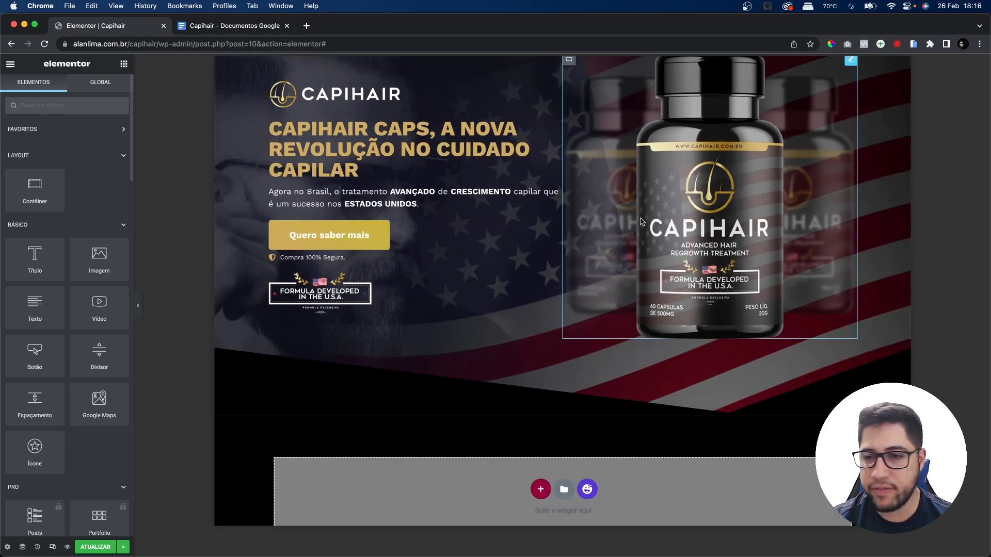
{"action": "scroll", "coordinate": [722, 210], "scroll_direction": "up", "scroll_amount": 2}
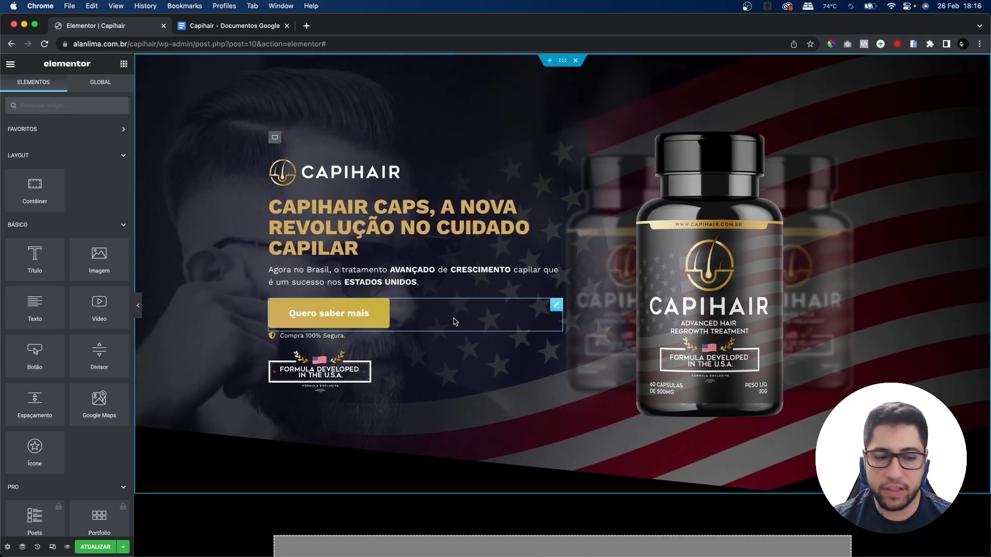
- Duplicate the bottle image's container while in the mobile preview
{"action": "left_click", "coordinate": [52, 547]}
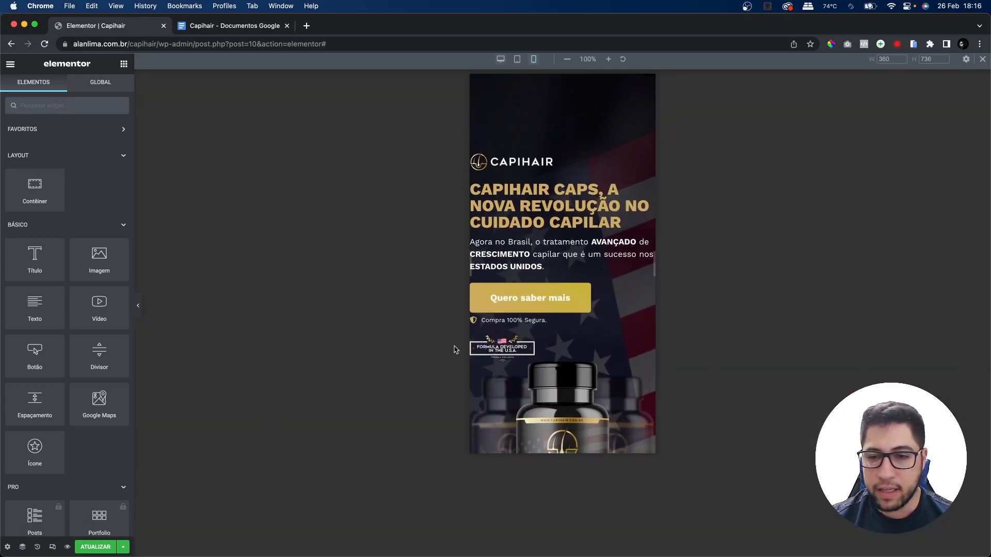
{"action": "scroll", "coordinate": [561, 274], "scroll_direction": "down", "scroll_amount": 5}
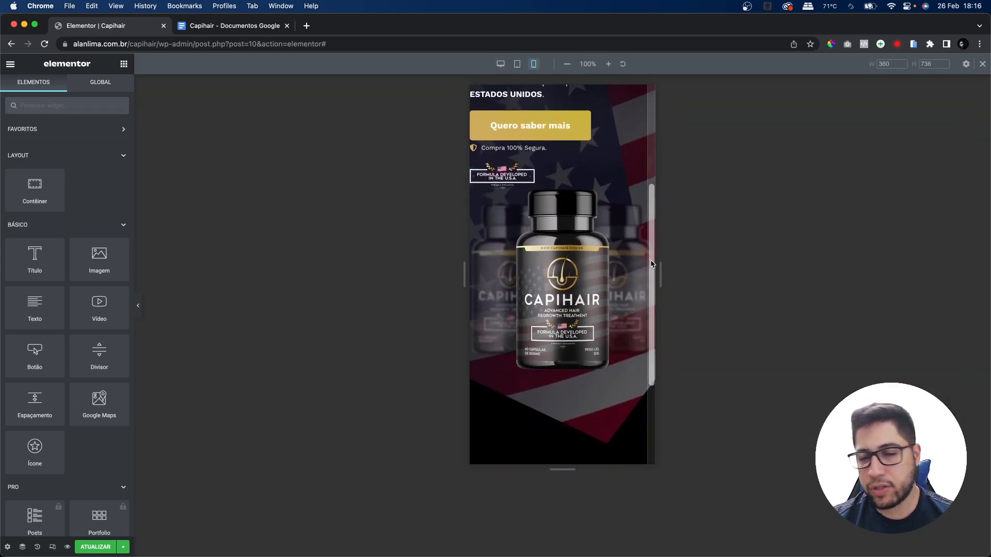
{"action": "right_click", "coordinate": [476, 196]}
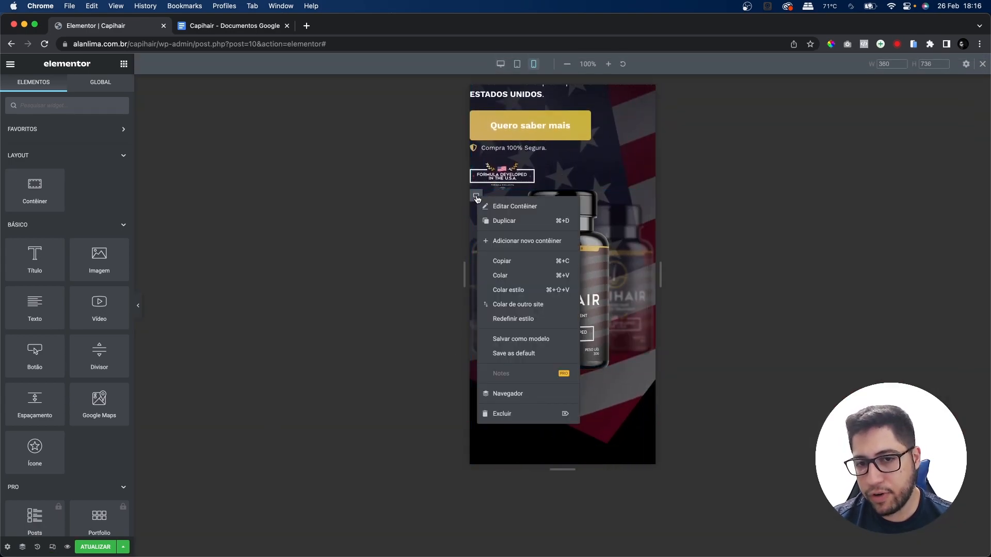
{"action": "left_click", "coordinate": [495, 221]}
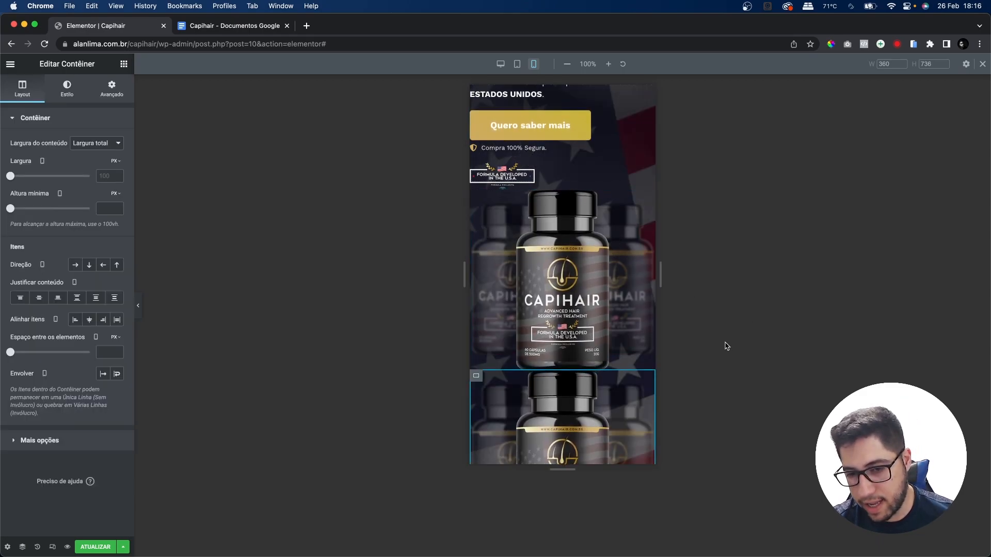
- Return to the desktop view and hide the duplicated bottle container on Desktop and Tablet
{"action": "left_click", "coordinate": [52, 546]}
{"action": "scroll", "coordinate": [616, 310], "scroll_direction": "up", "scroll_amount": 2}
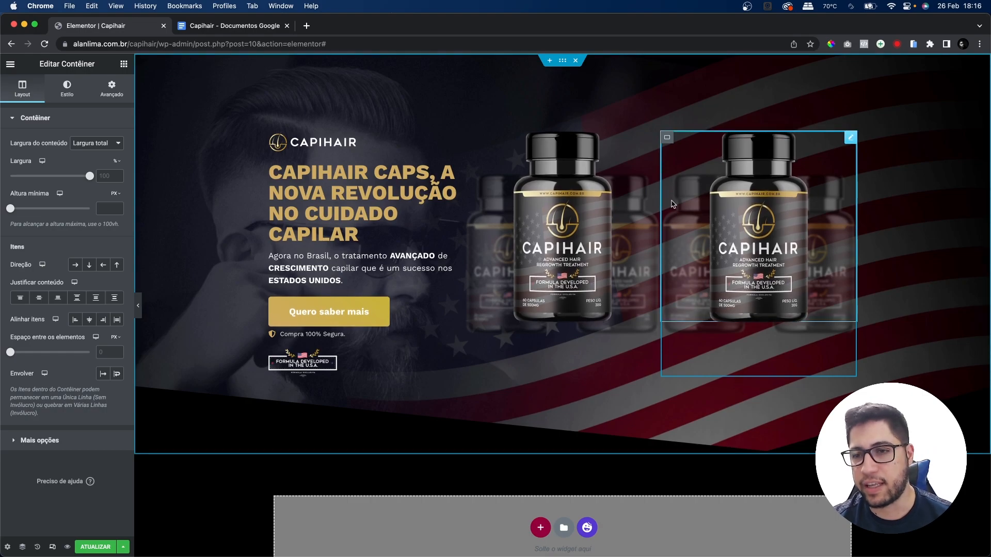
{"action": "right_click", "coordinate": [670, 140]}
{"action": "left_click", "coordinate": [695, 149]}
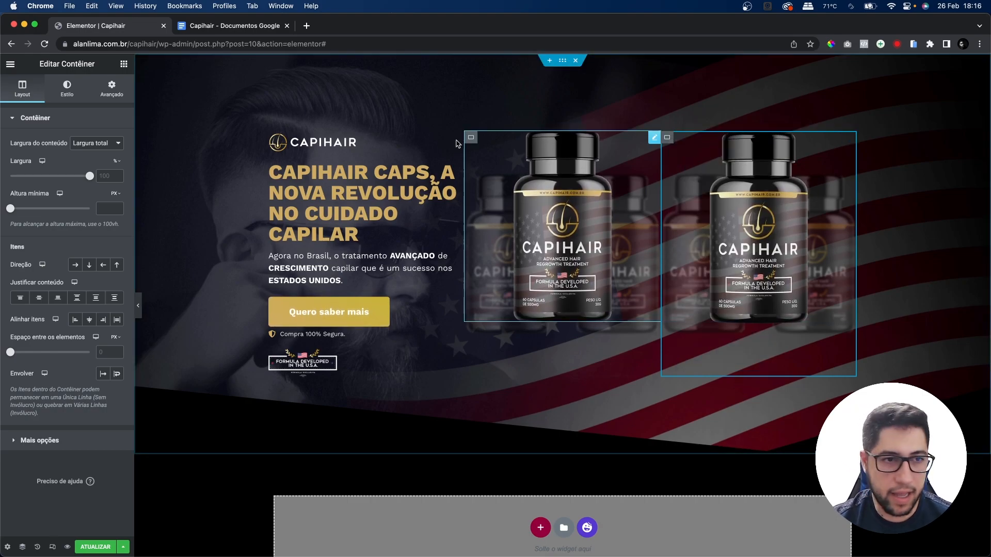
{"action": "left_click", "coordinate": [112, 87]}
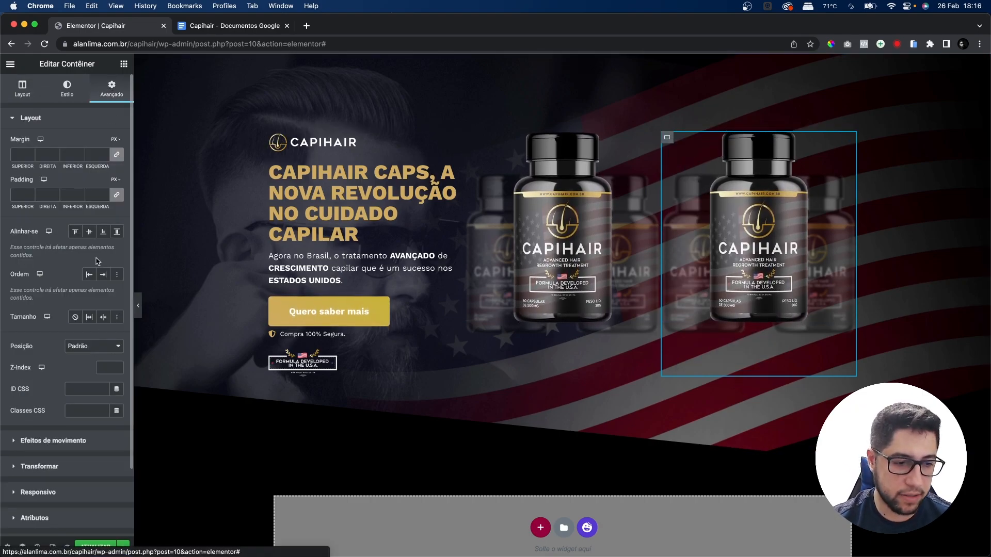
{"action": "scroll", "coordinate": [72, 299], "scroll_direction": "down", "scroll_amount": 3}
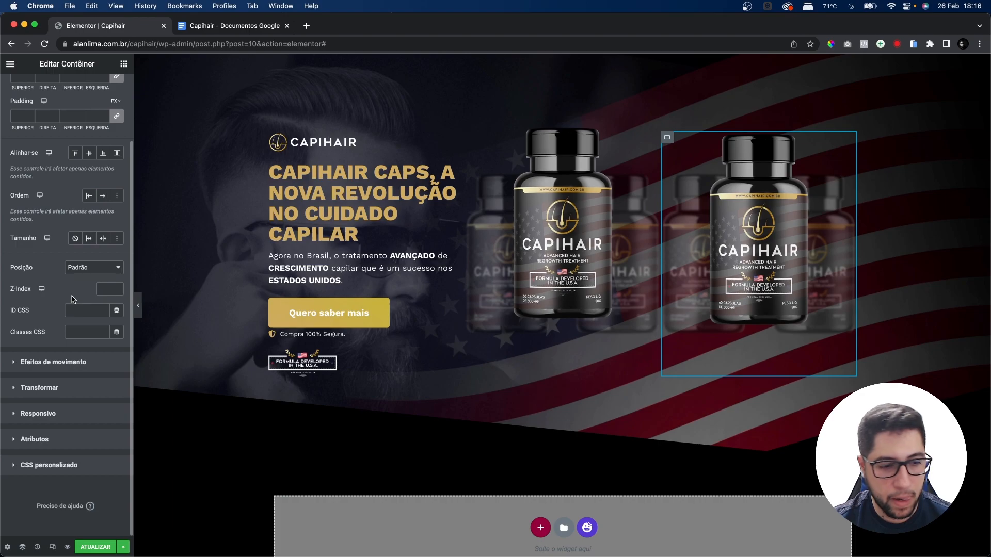
{"action": "left_click", "coordinate": [52, 415]}
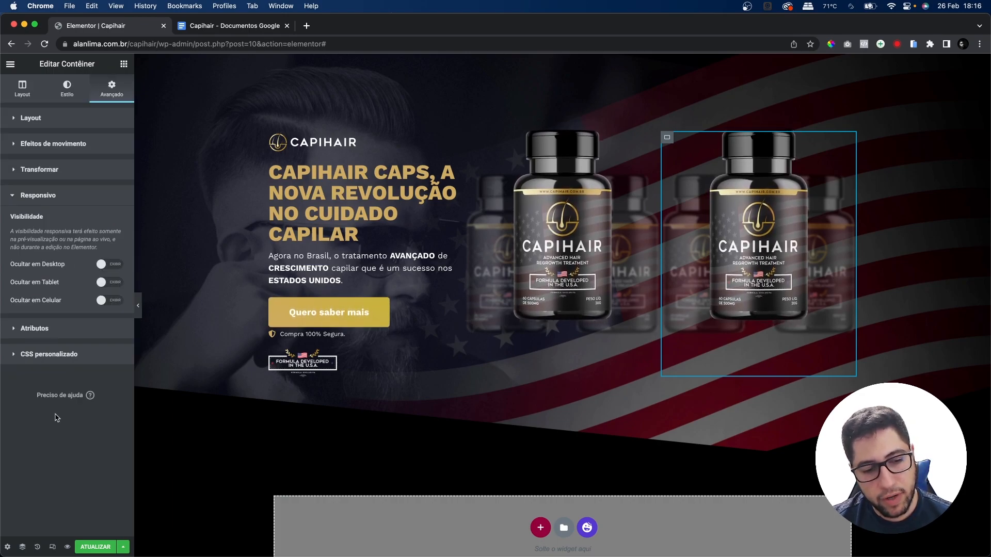
{"action": "left_click", "coordinate": [103, 265]}
{"action": "left_click", "coordinate": [109, 282]}
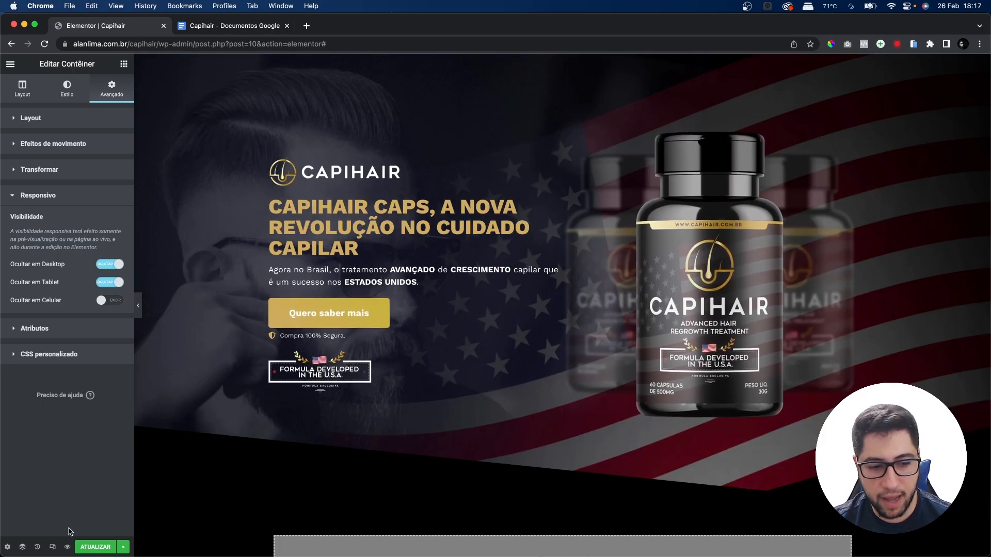
- Switch to the mobile preview and hide the original bottle container on Celular
{"action": "left_click", "coordinate": [53, 549]}
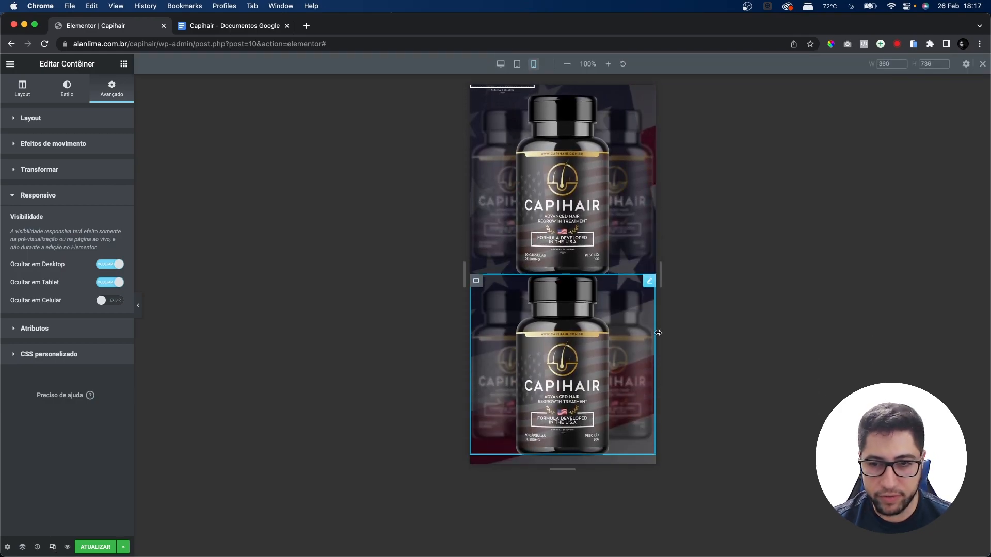
{"action": "scroll", "coordinate": [474, 226], "scroll_direction": "up", "scroll_amount": 3}
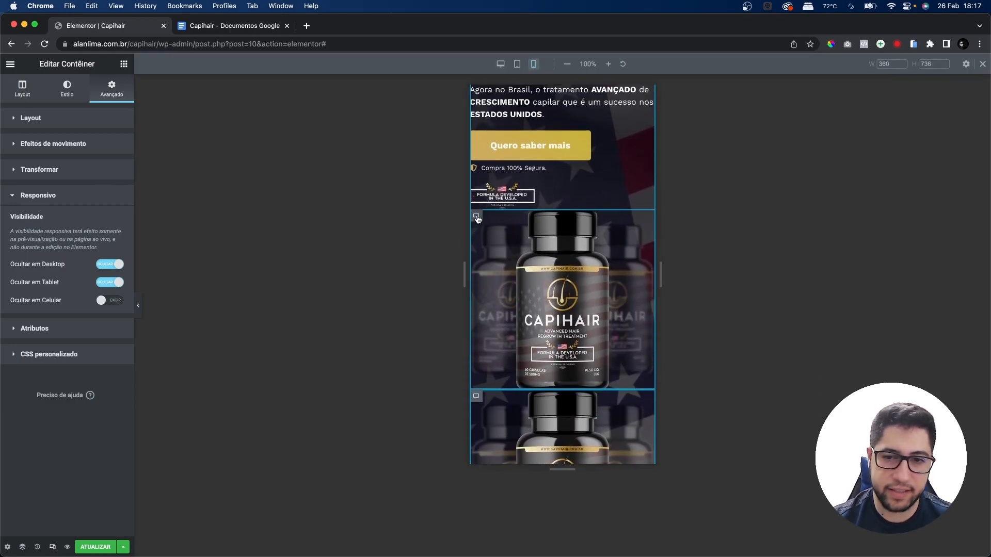
{"action": "right_click", "coordinate": [478, 220]}
{"action": "left_click", "coordinate": [500, 227]}
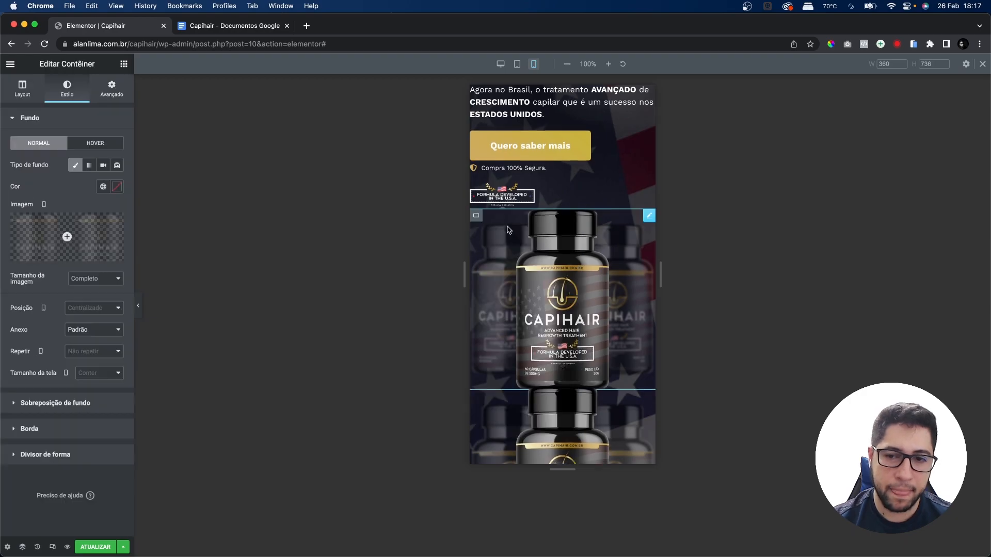
{"action": "left_click", "coordinate": [116, 92]}
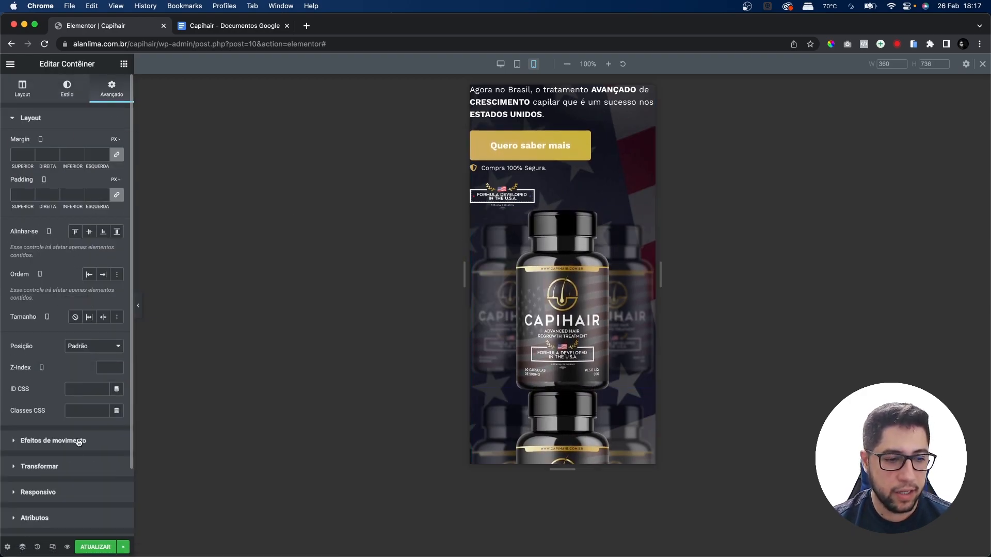
{"action": "scroll", "coordinate": [79, 434], "scroll_direction": "down", "scroll_amount": 2}
{"action": "left_click", "coordinate": [54, 413]}
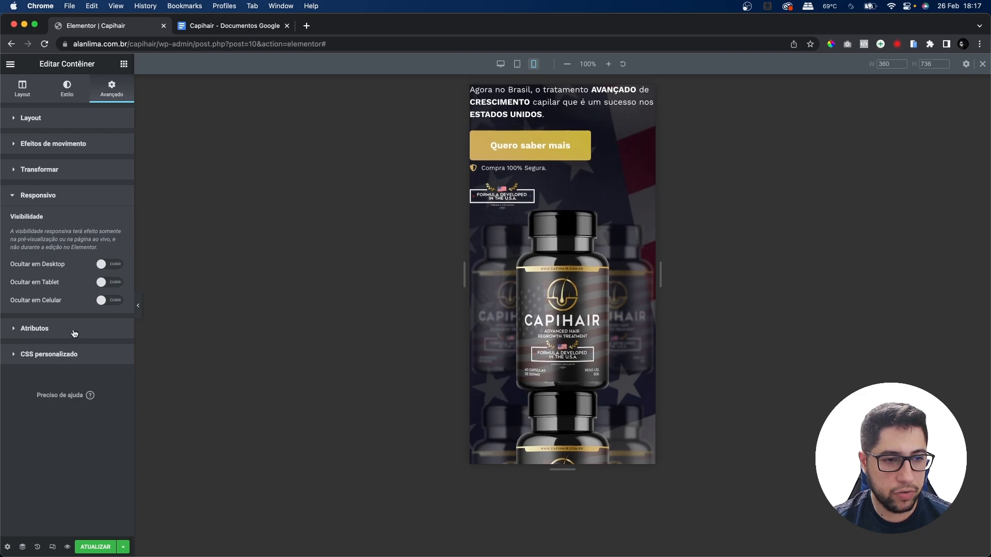
{"action": "left_click", "coordinate": [114, 300]}
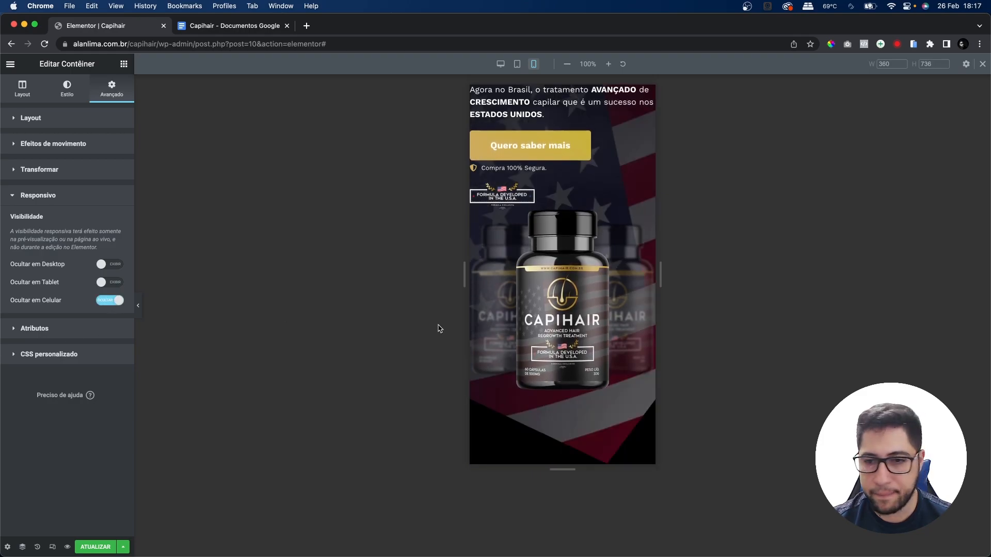
- Move the duplicated bottle container between the description text and the "Quero saber mais" button in the mobile preview
{"action": "left_click", "coordinate": [52, 547]}
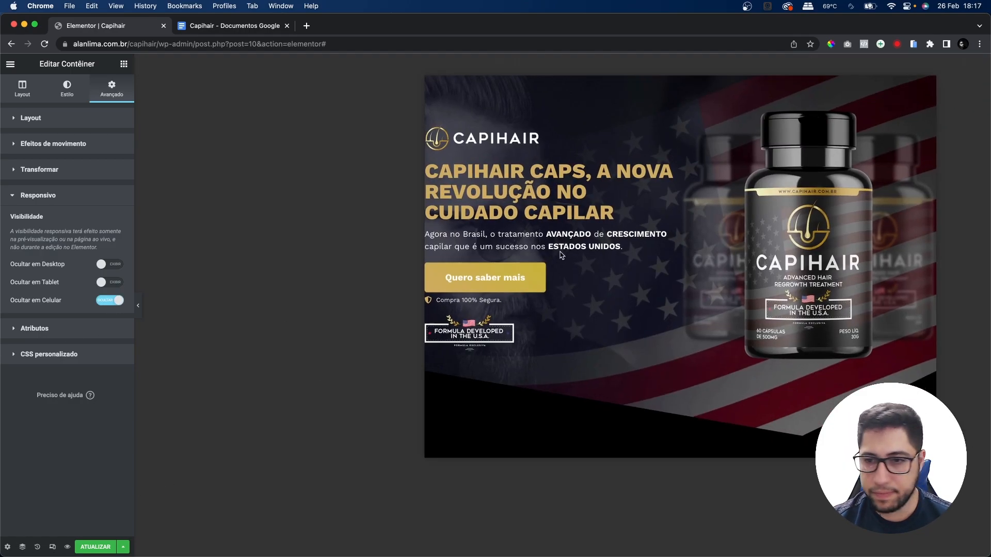
{"action": "left_click", "coordinate": [52, 547]}
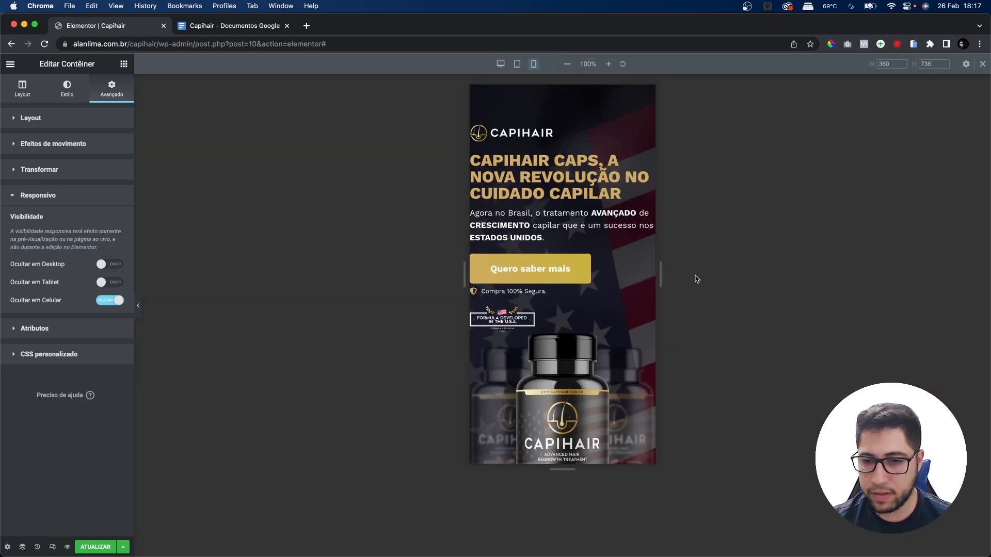
{"action": "scroll", "coordinate": [536, 334], "scroll_direction": "down", "scroll_amount": 5}
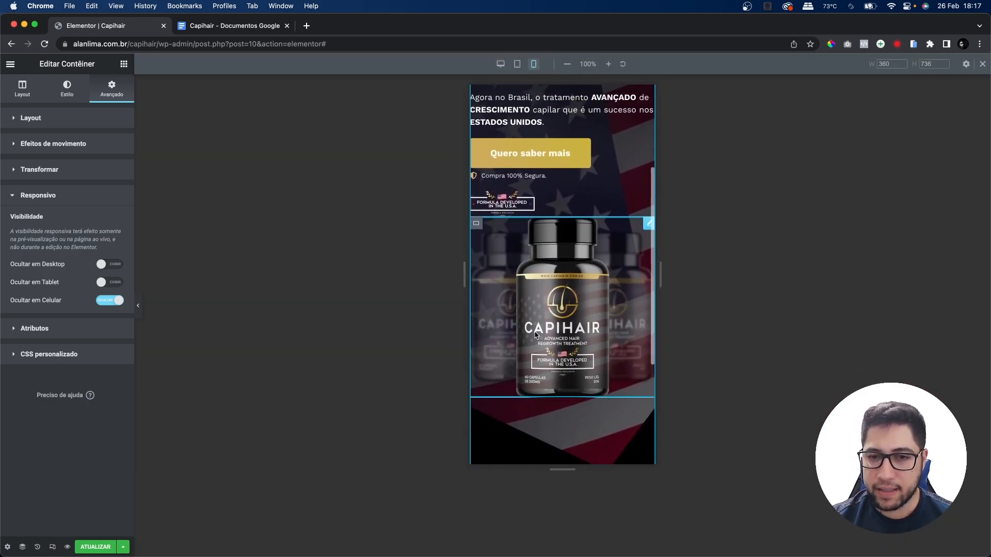
{"action": "scroll", "coordinate": [537, 334], "scroll_direction": "up", "scroll_amount": 5}
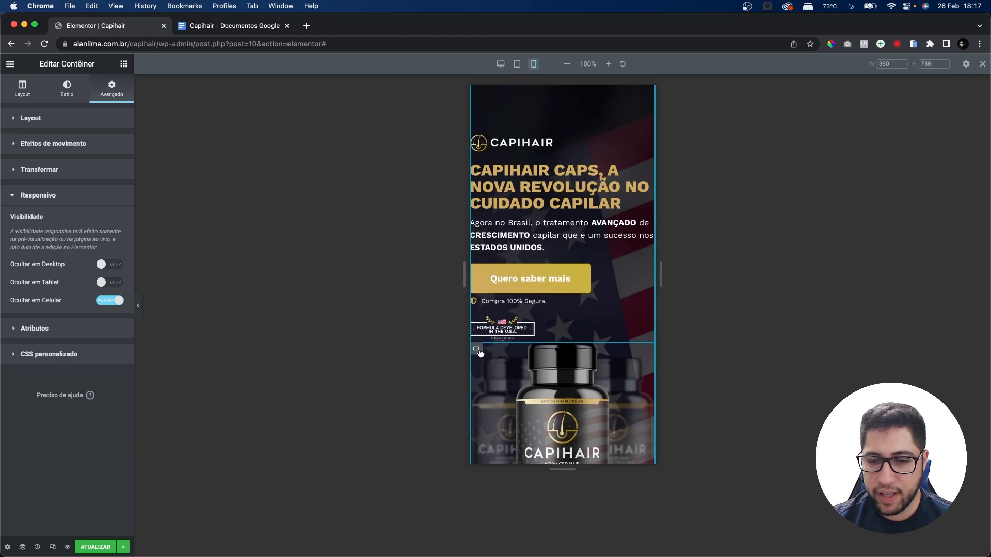
{"action": "left_click_drag", "start_coordinate": [478, 352], "coordinate": [500, 251]}
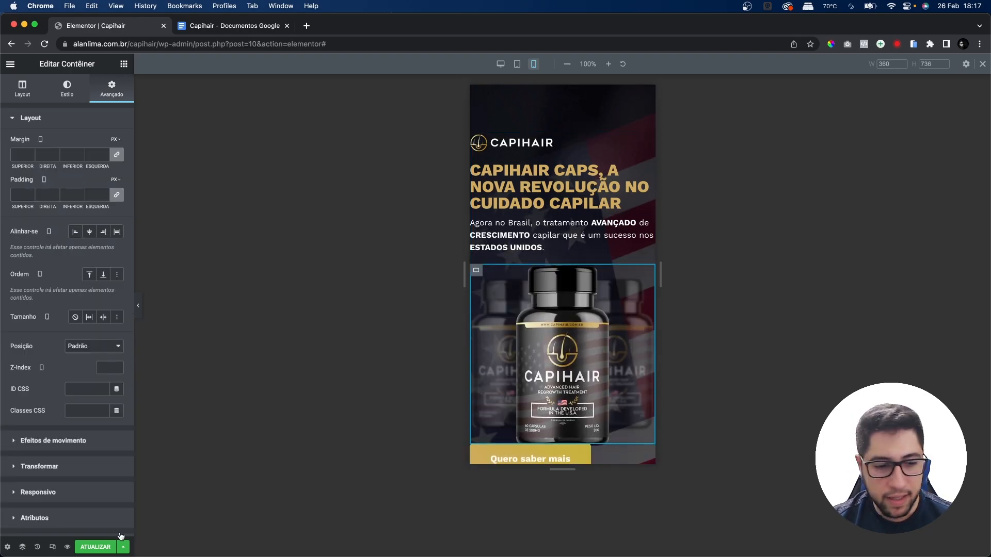
- Compare the bottle's placement in the desktop and mobile layouts and examine the mobile section's spacing
{"action": "left_click", "coordinate": [52, 546]}
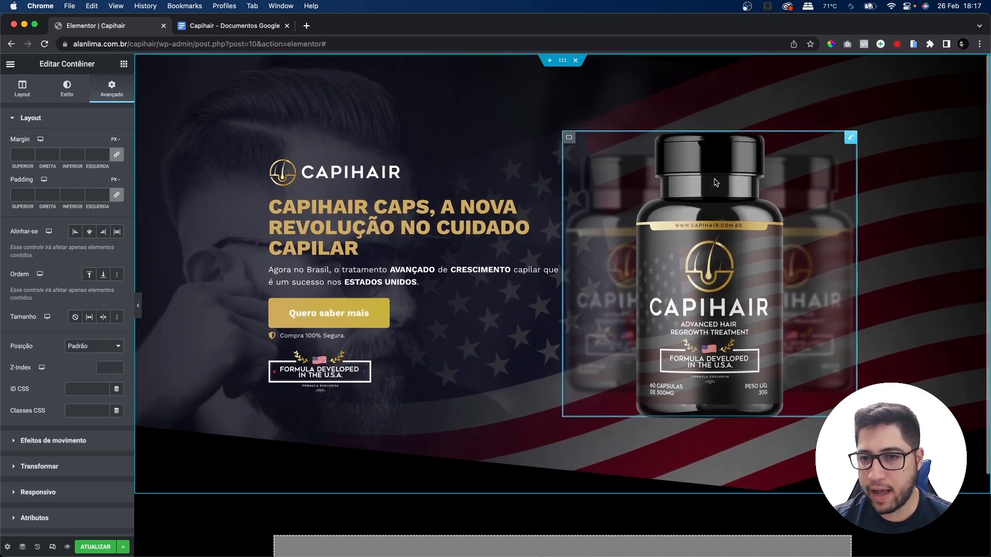
{"action": "left_click", "coordinate": [52, 547]}
{"action": "scroll", "coordinate": [555, 253], "scroll_direction": "down", "scroll_amount": 2}
{"action": "scroll", "coordinate": [555, 253], "scroll_direction": "down", "scroll_amount": 1}
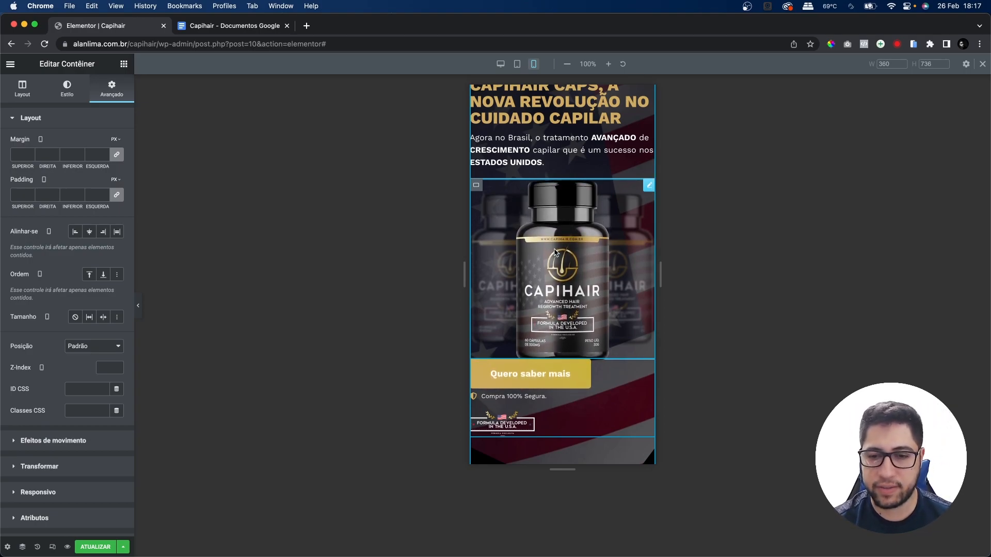
{"action": "scroll", "coordinate": [555, 252], "scroll_direction": "up", "scroll_amount": 1}
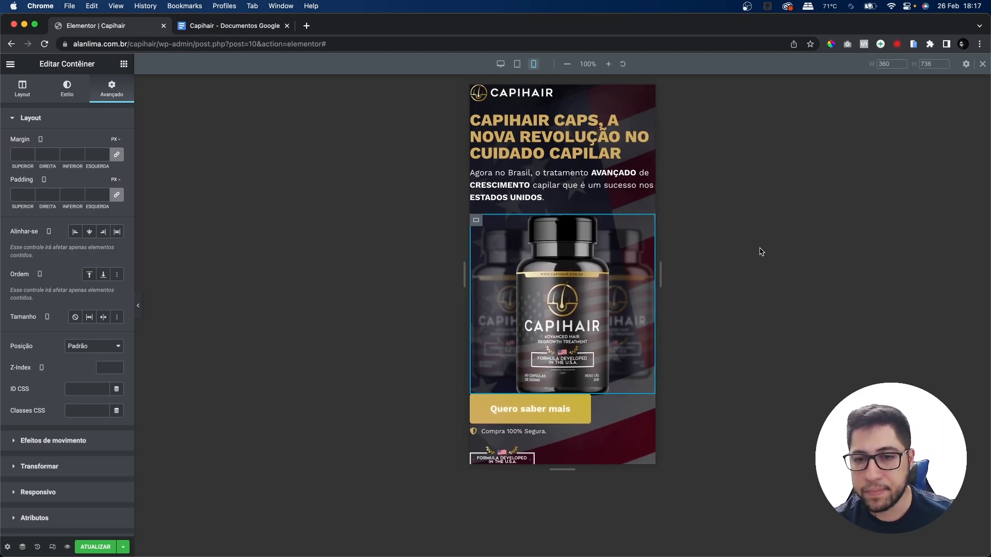
{"action": "scroll", "coordinate": [597, 309], "scroll_direction": "down", "scroll_amount": 4}
{"action": "scroll", "coordinate": [579, 311], "scroll_direction": "up", "scroll_amount": 6}
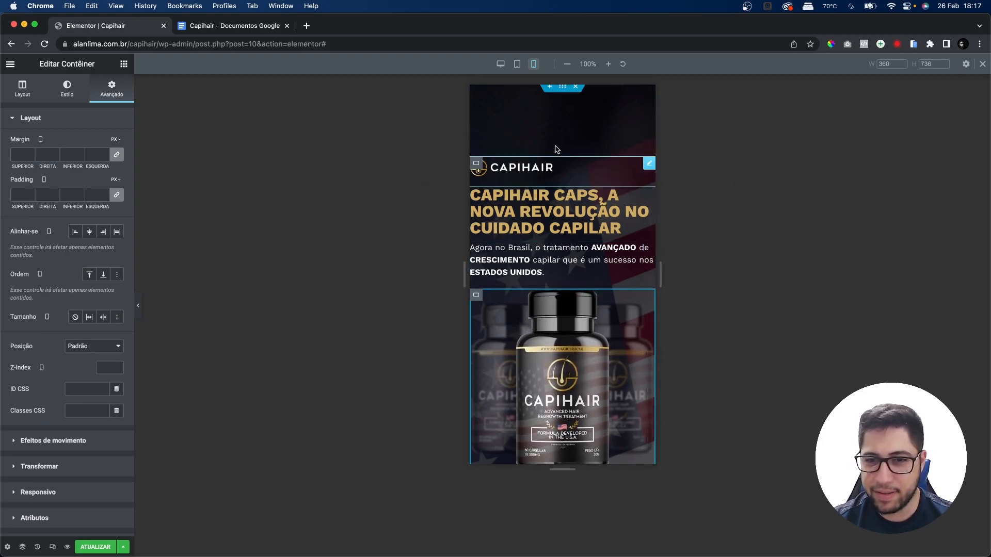
{"action": "scroll", "coordinate": [629, 360], "scroll_direction": "down", "scroll_amount": 5}
{"action": "scroll", "coordinate": [630, 359], "scroll_direction": "up", "scroll_amount": 6}
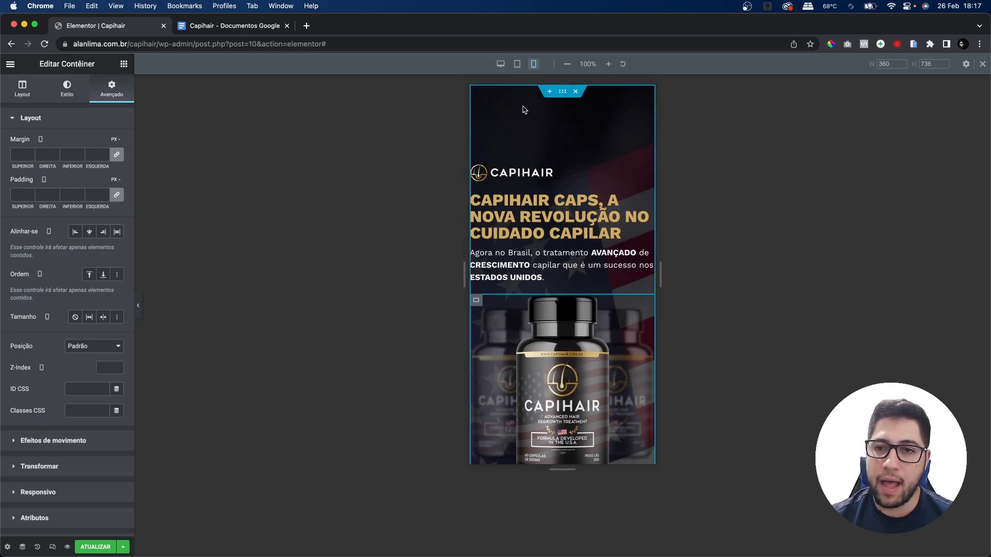
- Set the hero section container's mobile padding to 50 px top and bottom and 20 px on the right and left
{"action": "right_click", "coordinate": [574, 109]}
{"action": "key", "text": "Escape"}
{"action": "right_click", "coordinate": [563, 113]}
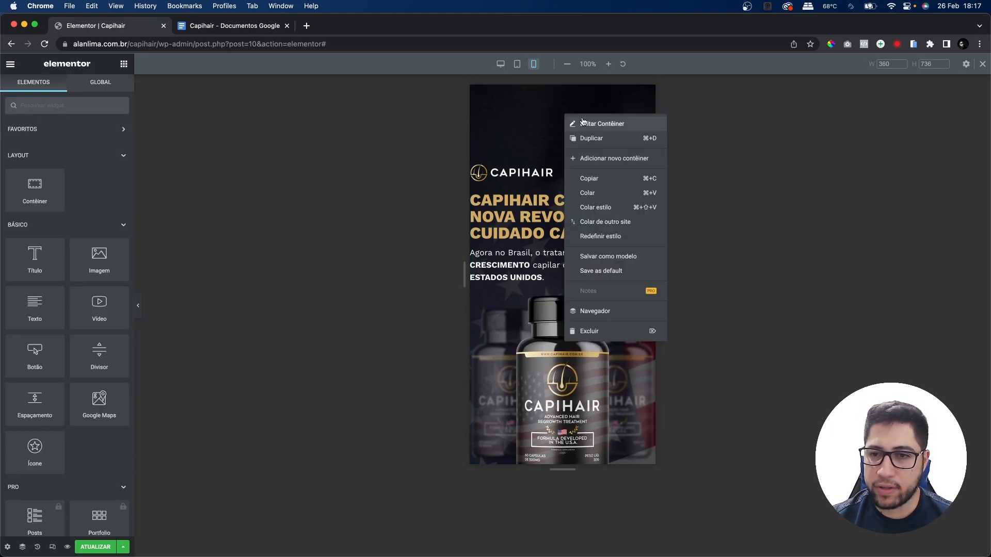
{"action": "left_click", "coordinate": [589, 123]}
{"action": "left_click", "coordinate": [111, 87]}
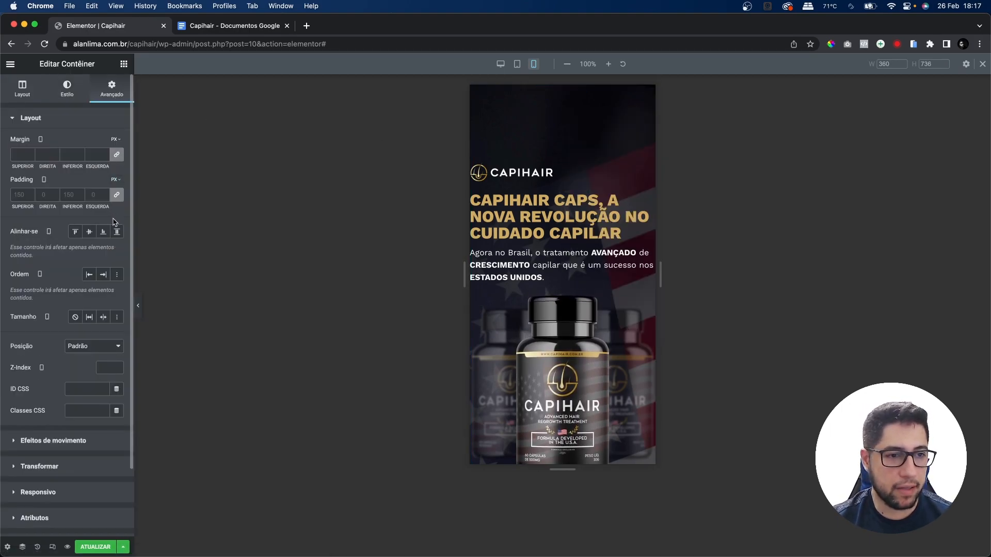
{"action": "left_click", "coordinate": [121, 196]}
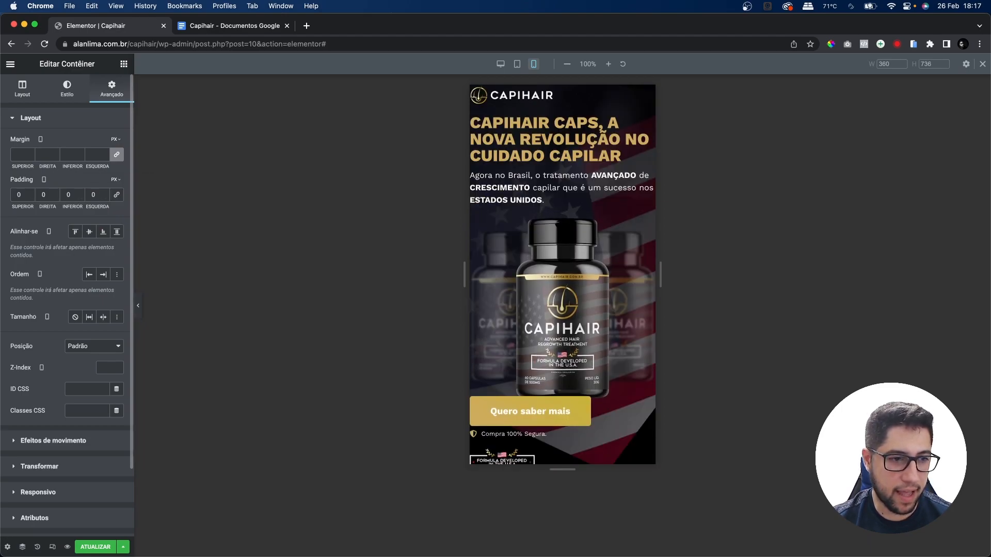
{"action": "double_click", "coordinate": [21, 195]}
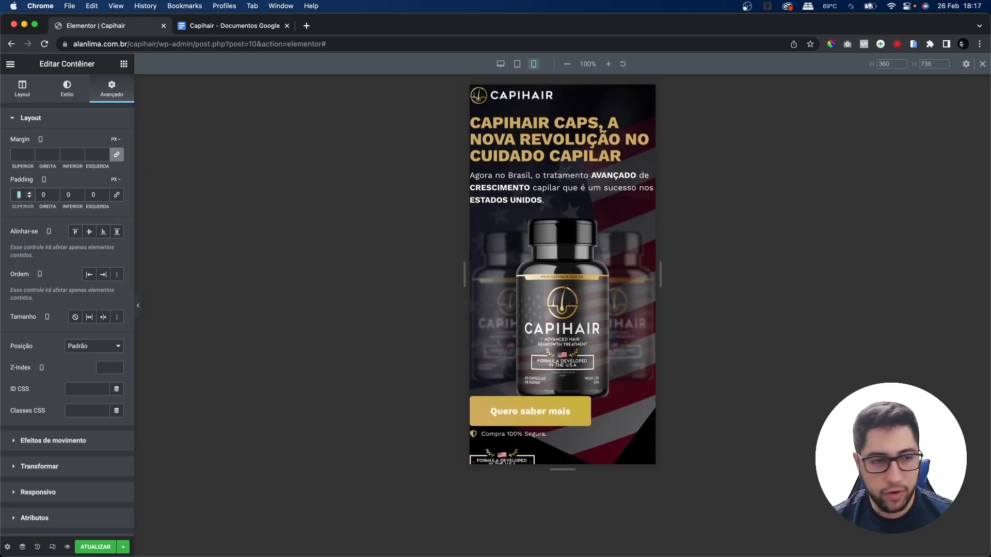
{"action": "type", "text": "50"}
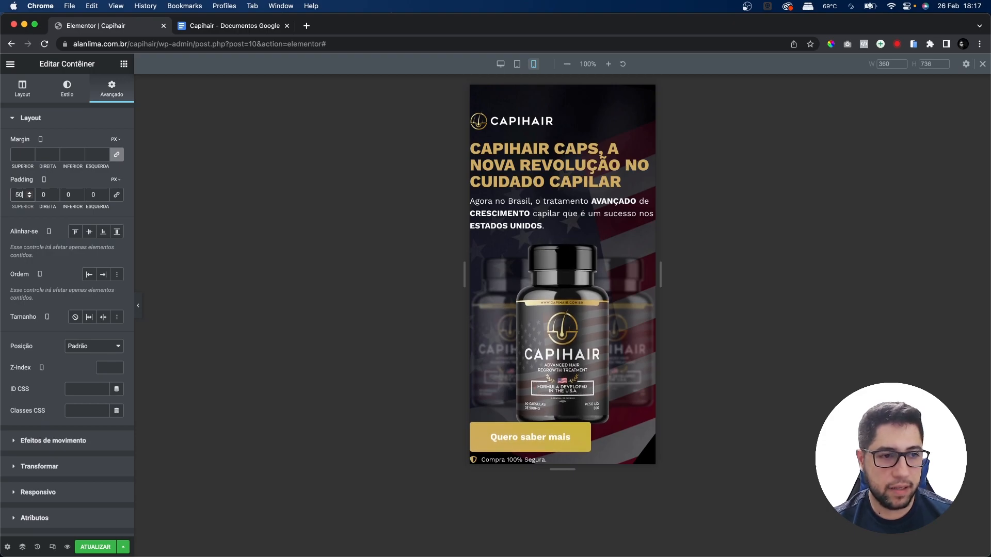
{"action": "type", "text": "20"}
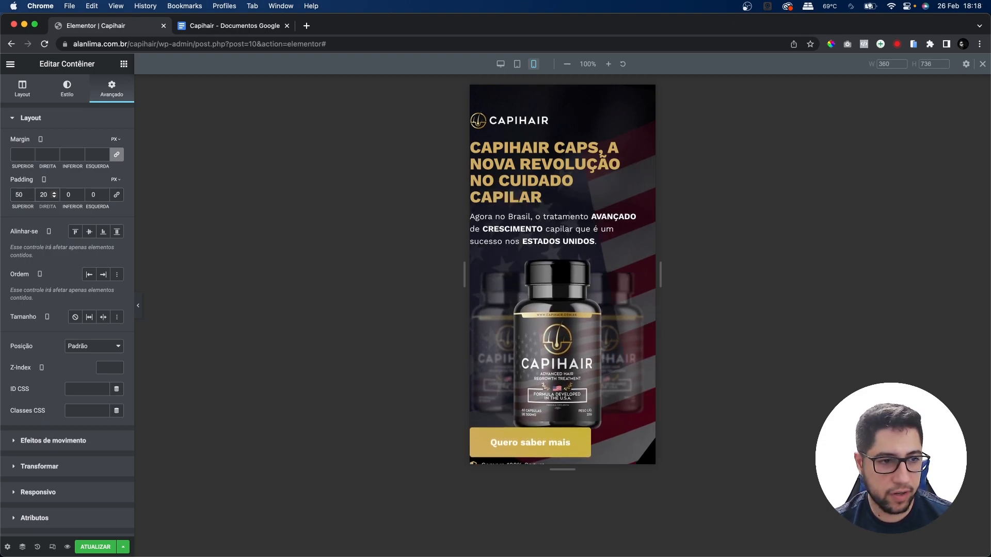
{"action": "type", "text": "50"}
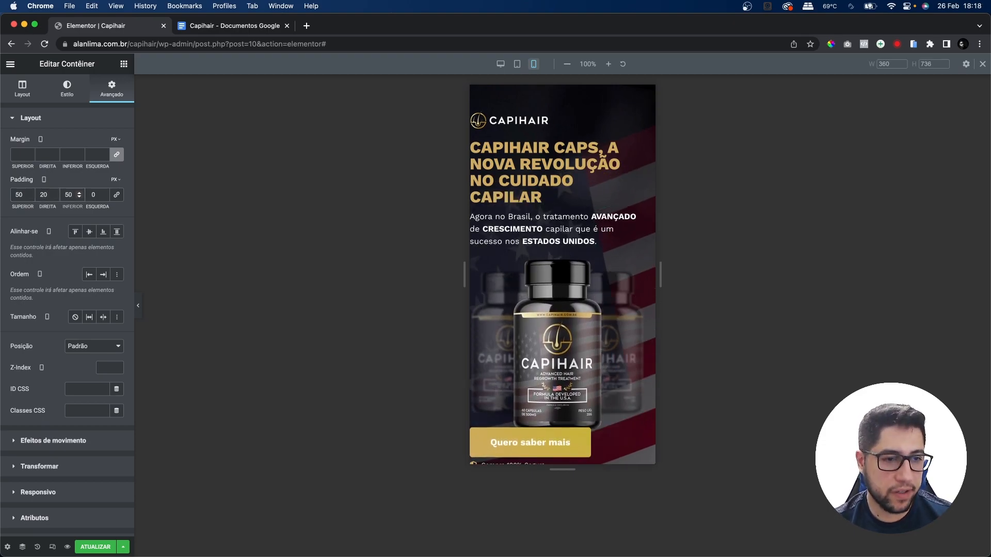
{"action": "type", "text": "20"}
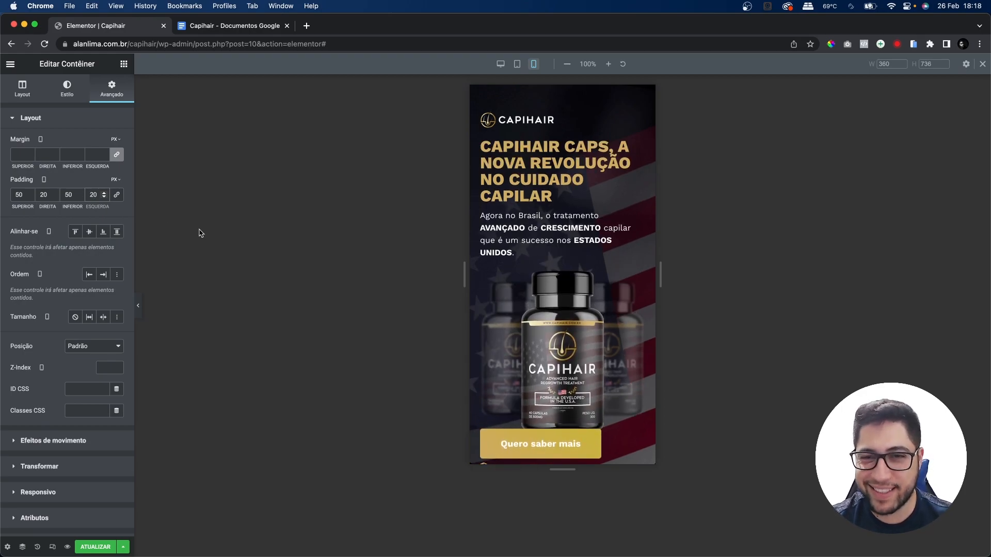
- Center the Capihair logo image in the mobile layout
{"action": "right_click", "coordinate": [555, 124]}
{"action": "left_click", "coordinate": [557, 128]}
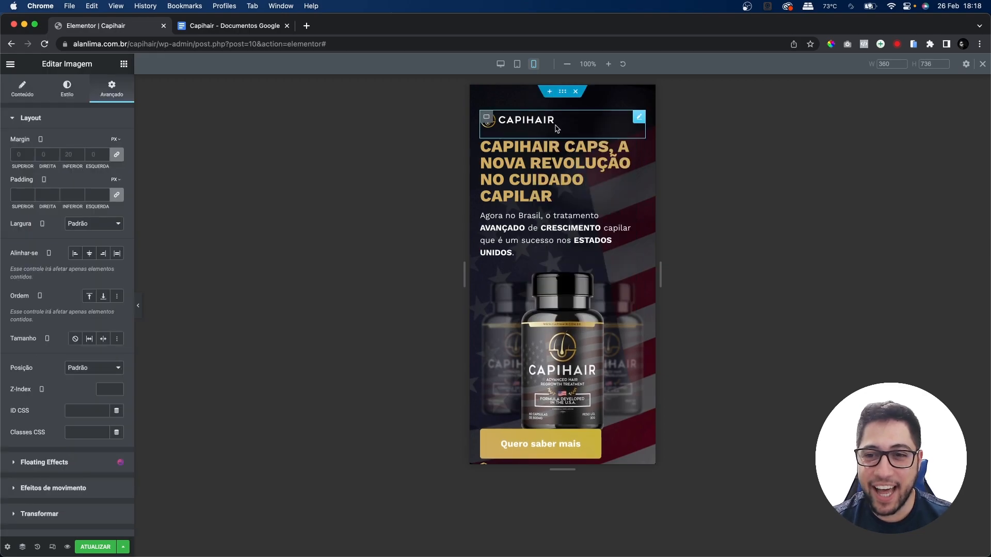
{"action": "left_click", "coordinate": [67, 91]}
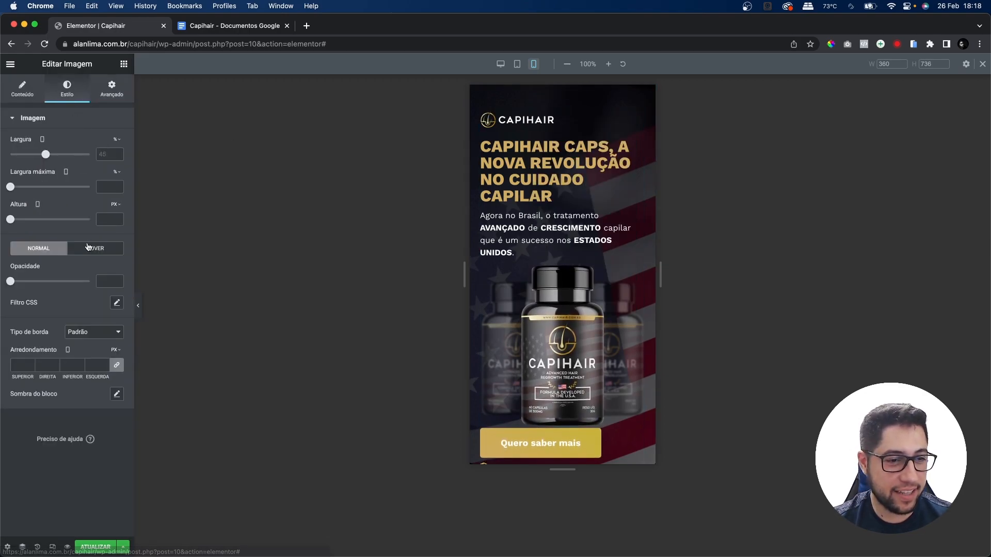
{"action": "left_click", "coordinate": [31, 100]}
- Center-align the "Capihair Caps, a nova revolução no cuidado capilar" title in the mobile layout
{"action": "right_click", "coordinate": [538, 170]}
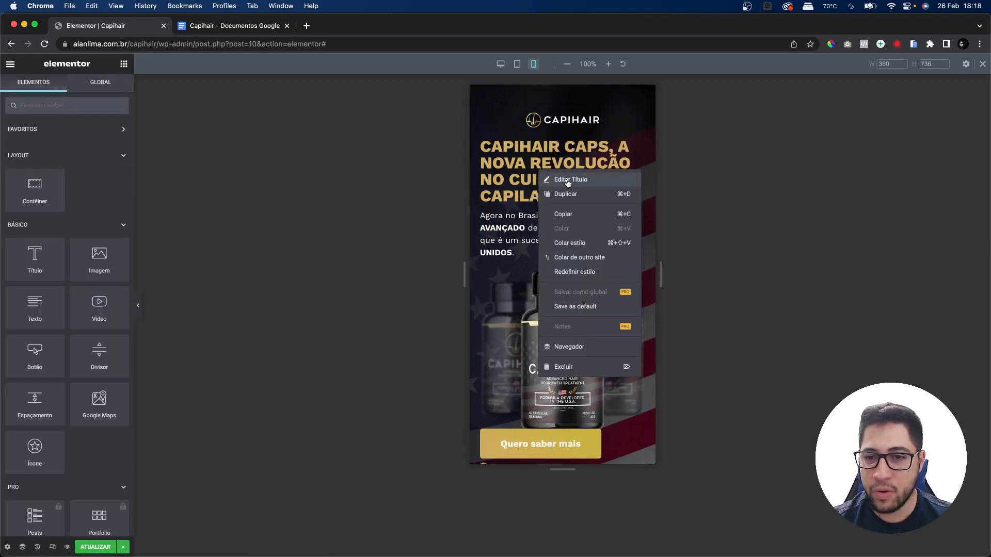
{"action": "left_click", "coordinate": [567, 182]}
{"action": "left_click", "coordinate": [73, 89]}
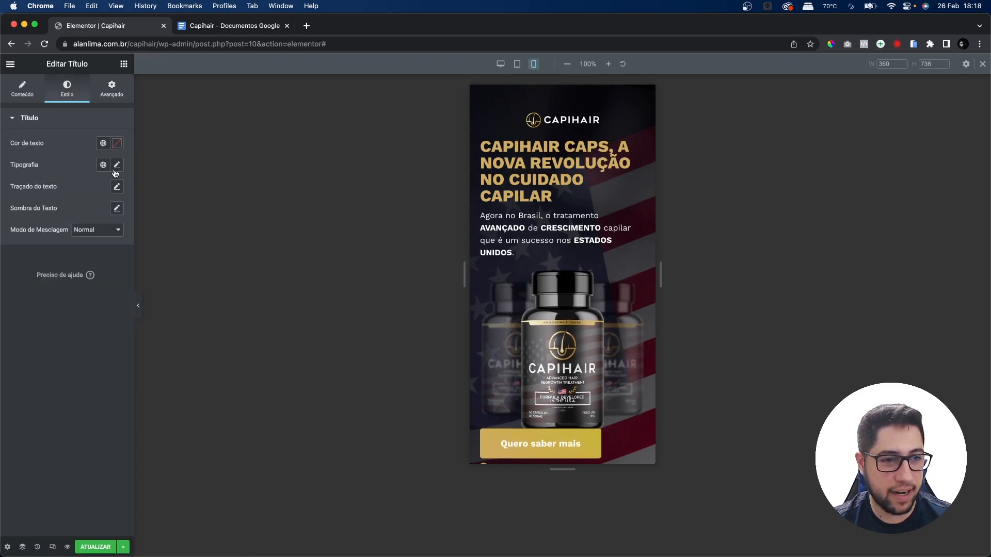
{"action": "left_click", "coordinate": [22, 86]}
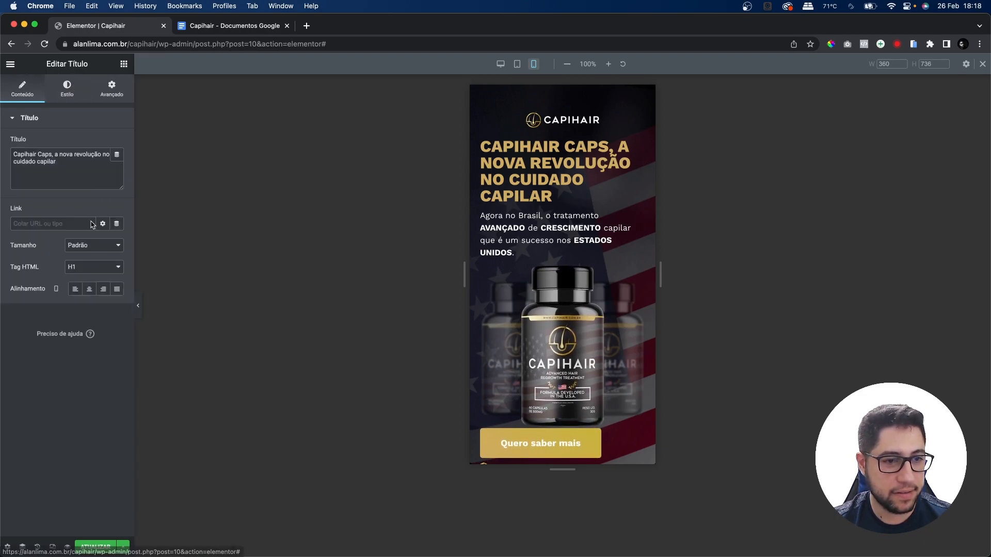
{"action": "left_click", "coordinate": [91, 286]}
- Center-align the description paragraph below the title in the mobile layout
{"action": "right_click", "coordinate": [537, 228]}
{"action": "left_click", "coordinate": [594, 242]}
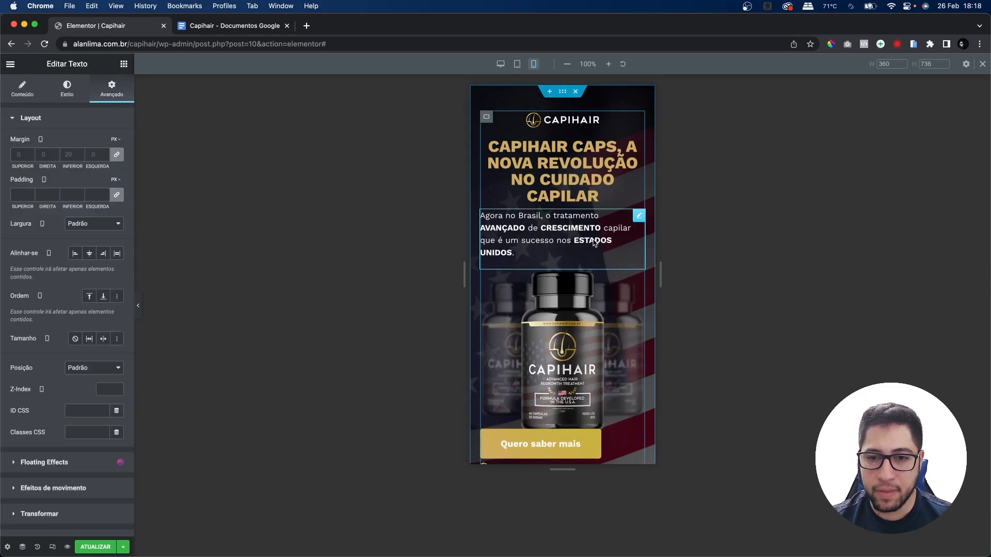
{"action": "left_click", "coordinate": [25, 94]}
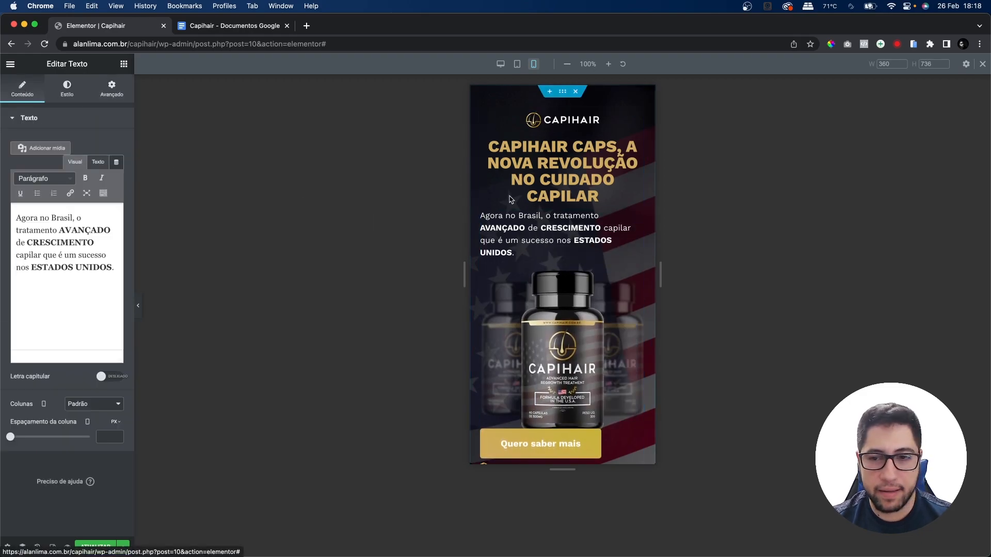
{"action": "right_click", "coordinate": [549, 233]}
{"action": "left_click", "coordinate": [572, 245]}
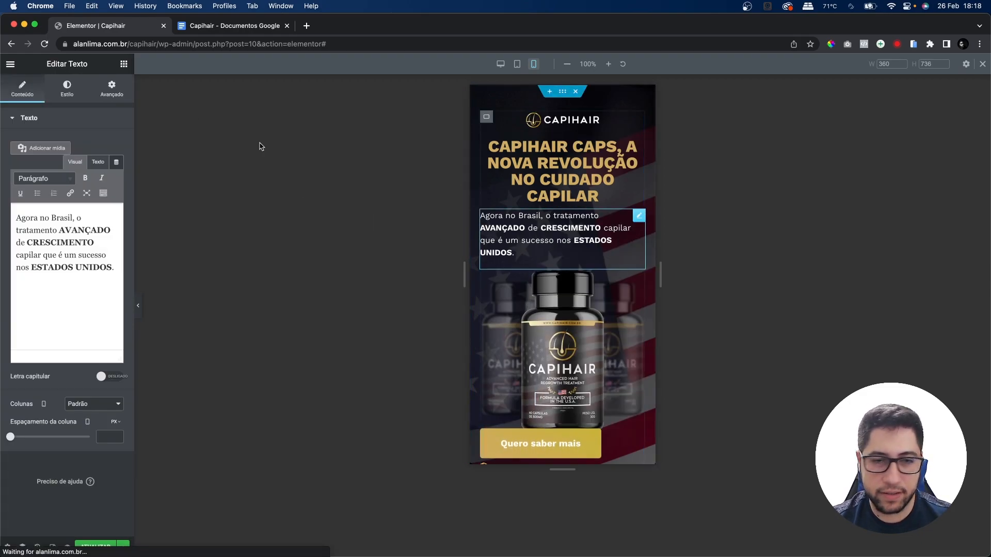
{"action": "left_click", "coordinate": [67, 89]}
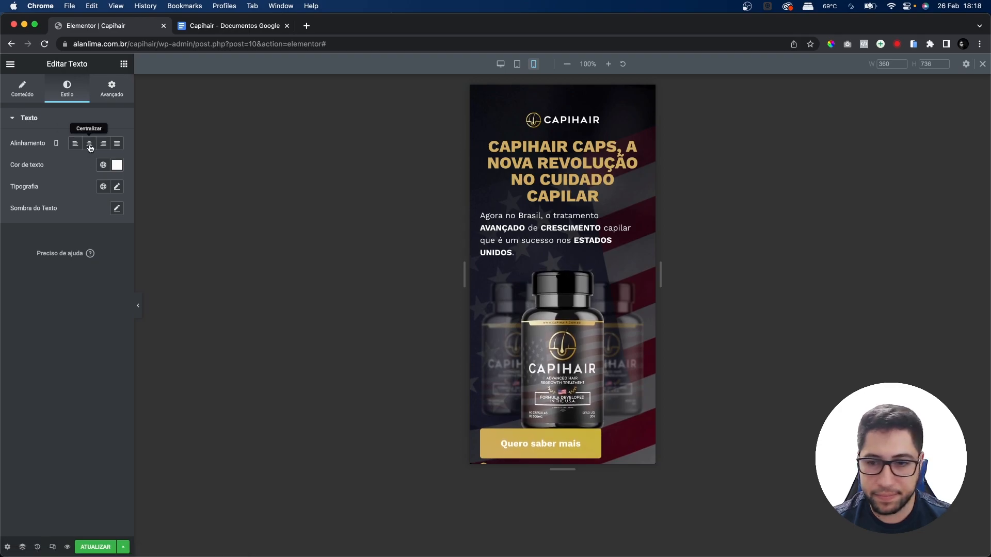
- Try justified alignment on the "Quero saber mais" button in the mobile layout, and settle on centered alignment
{"action": "scroll", "coordinate": [563, 258], "scroll_direction": "down", "scroll_amount": 3}
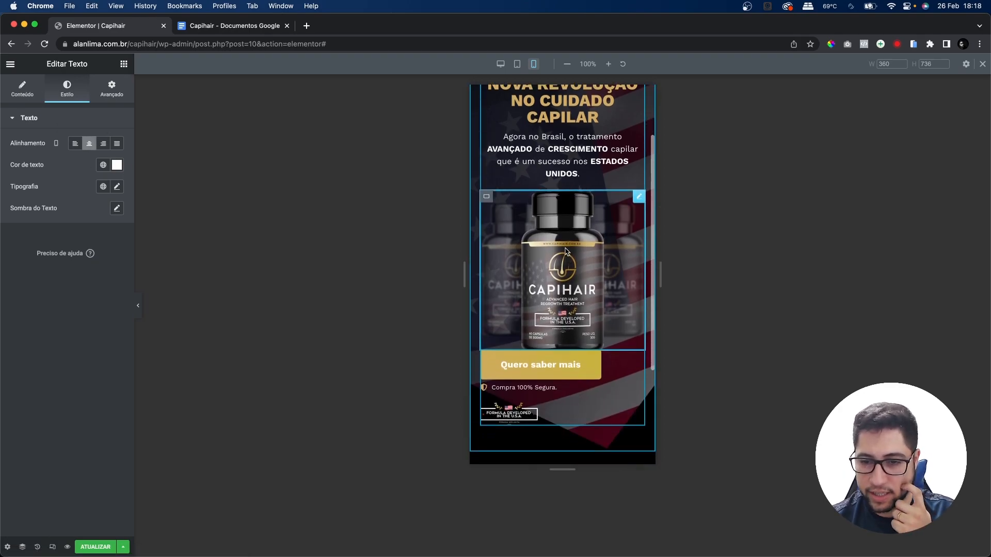
{"action": "right_click", "coordinate": [562, 353]}
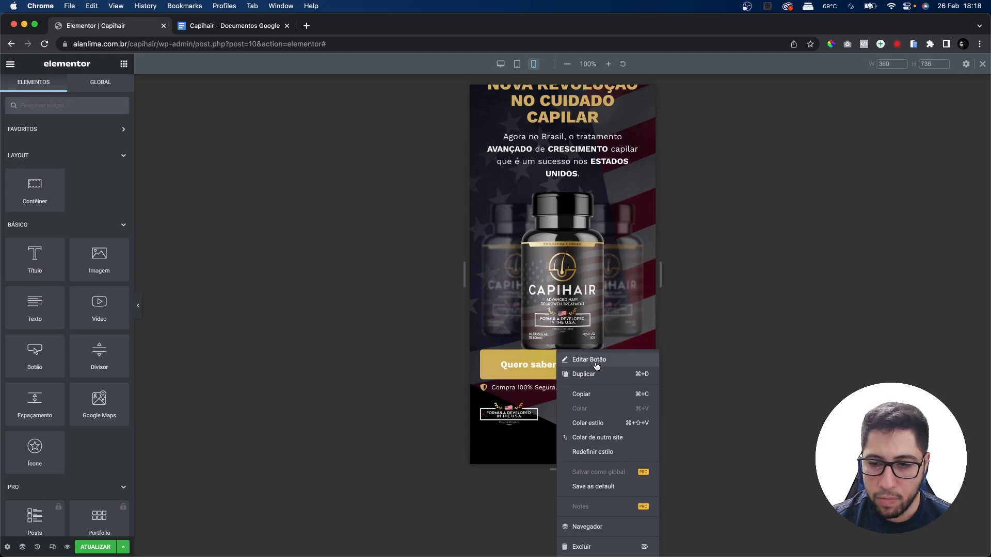
{"action": "left_click", "coordinate": [589, 363]}
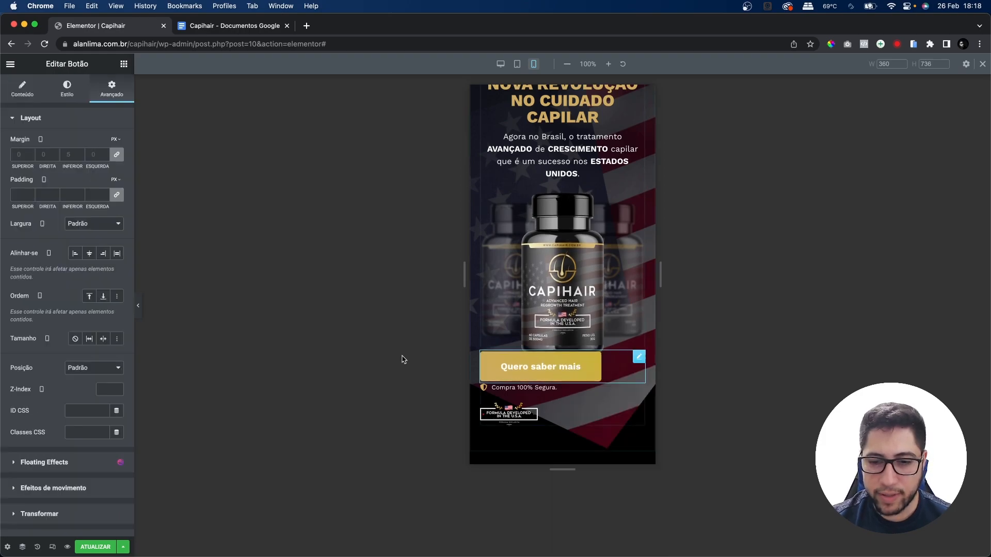
{"action": "left_click", "coordinate": [67, 90]}
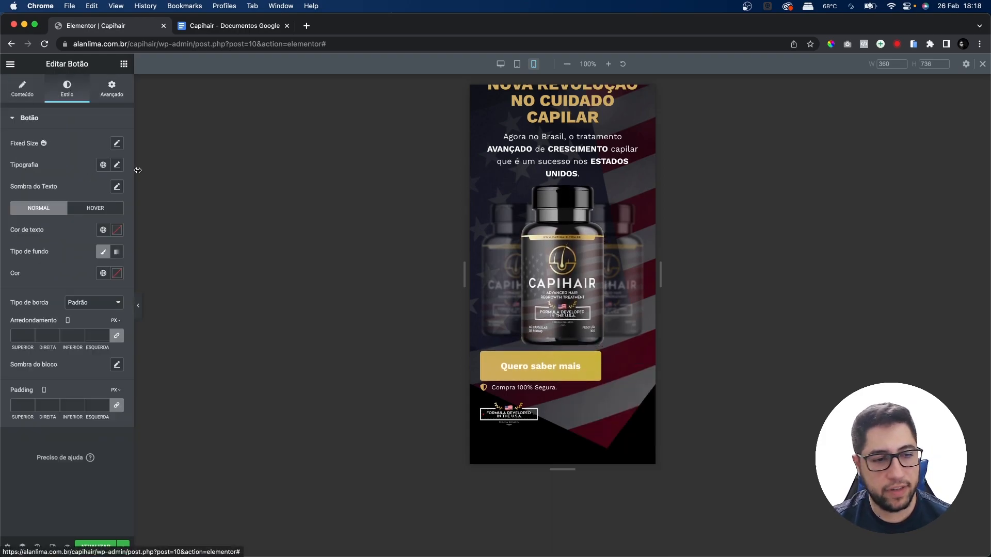
{"action": "left_click", "coordinate": [19, 93]}
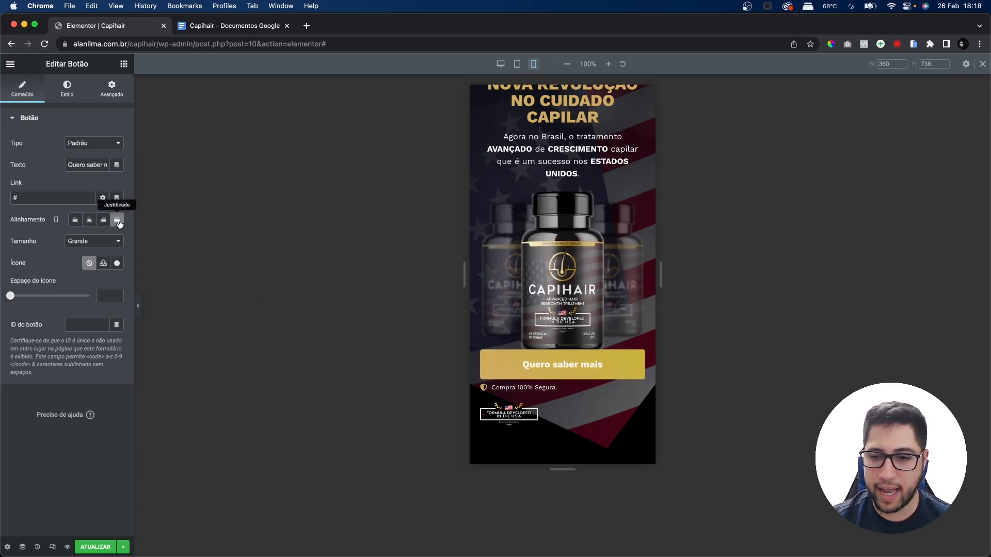
{"action": "scroll", "coordinate": [488, 391], "scroll_direction": "up", "scroll_amount": 2}
{"action": "scroll", "coordinate": [496, 388], "scroll_direction": "down", "scroll_amount": 2}
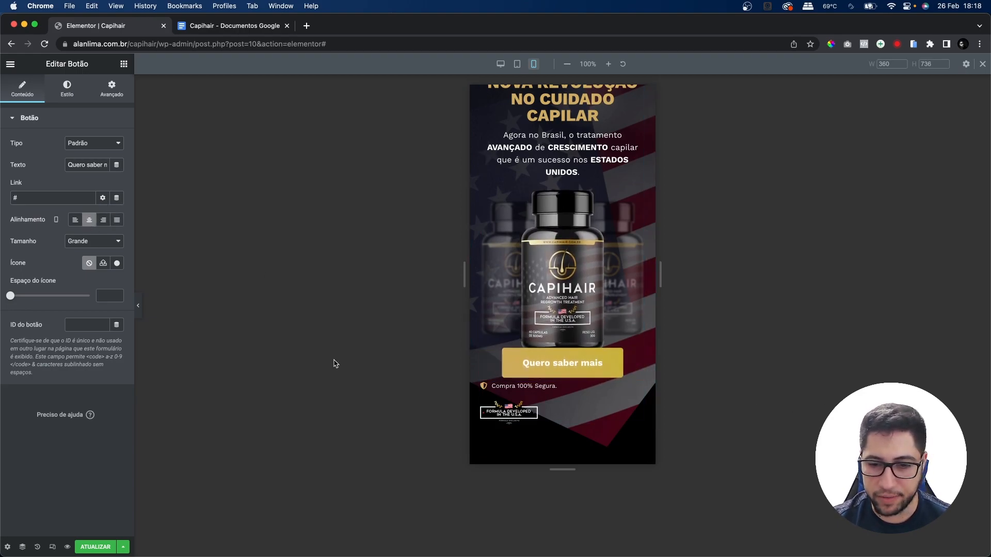
- Center-align the "Compra 100% Segura." icon list and the "Formula developed in the U.S.A." badge image in the mobile layout
{"action": "right_click", "coordinate": [547, 388]}
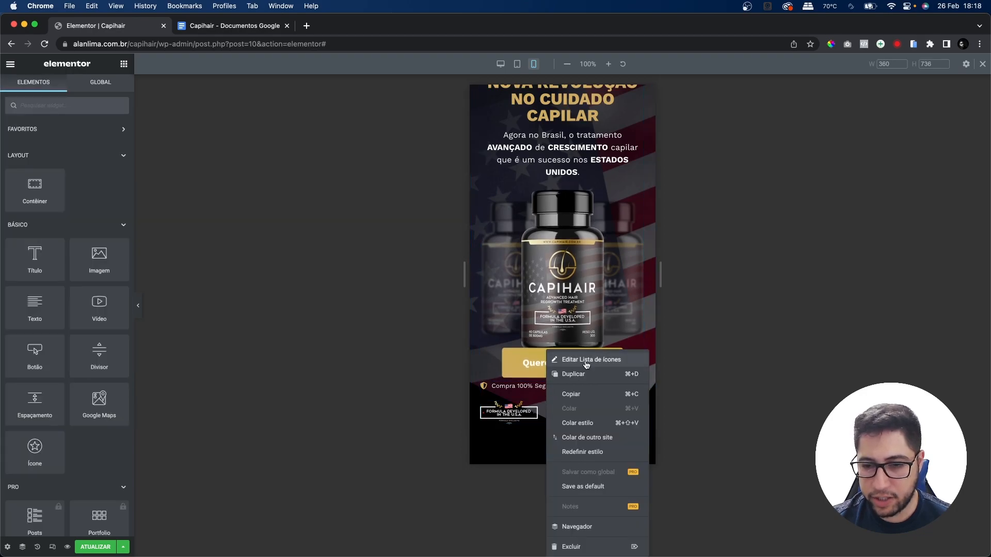
{"action": "left_click", "coordinate": [560, 357]}
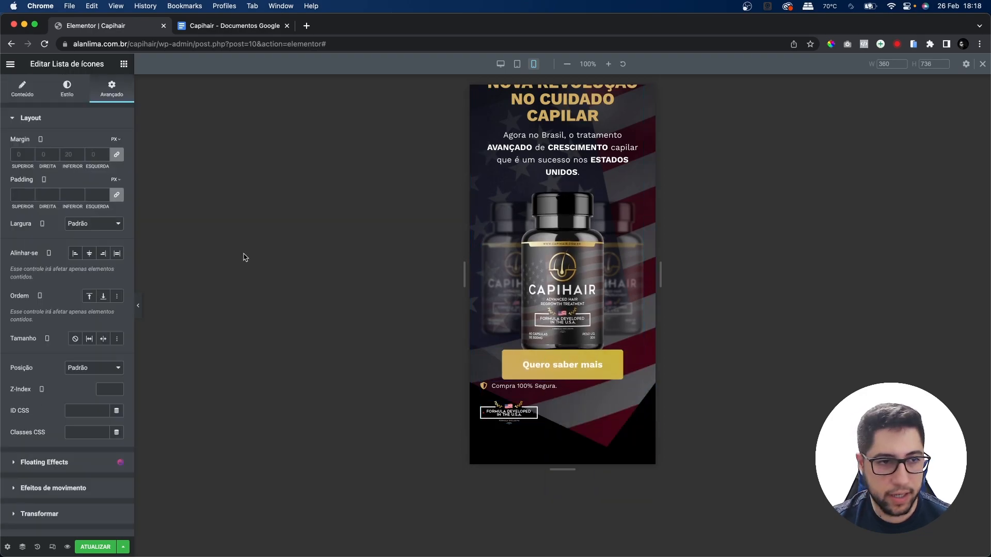
{"action": "left_click", "coordinate": [67, 98]}
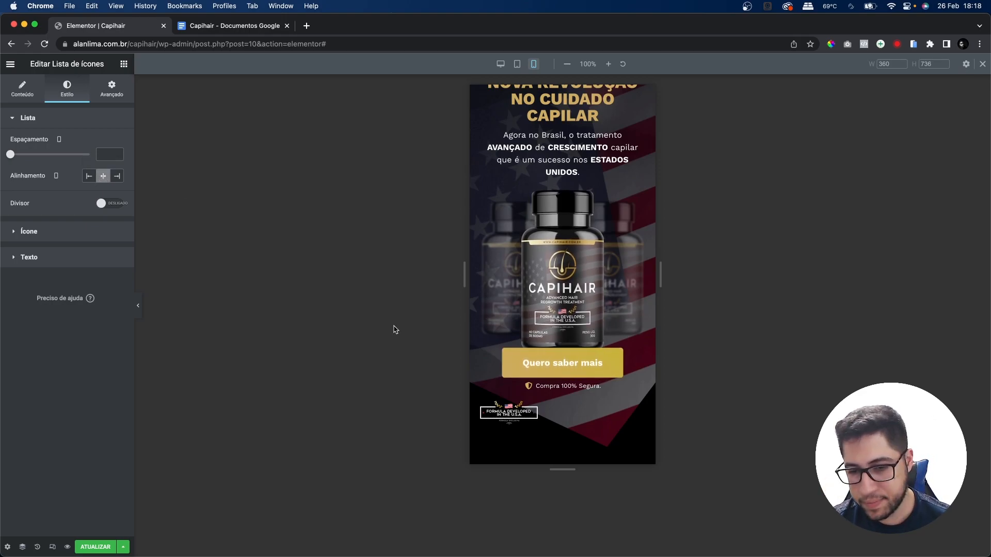
{"action": "right_click", "coordinate": [512, 412]}
{"action": "left_click", "coordinate": [572, 360]}
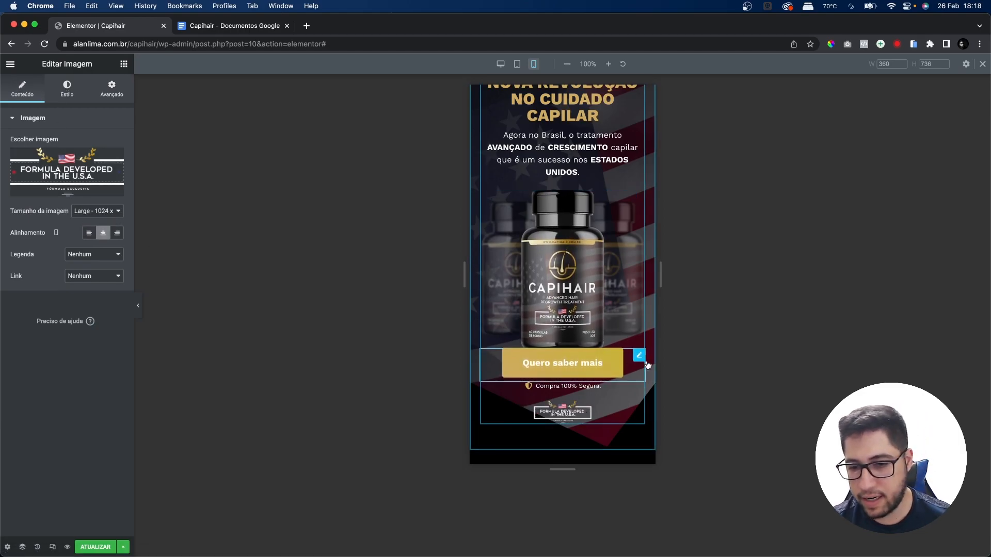
- Unlink the margins of the bottle container in the mobile layout and set its bottom margin to 20 px
{"action": "scroll", "coordinate": [619, 351], "scroll_direction": "up", "scroll_amount": 3}
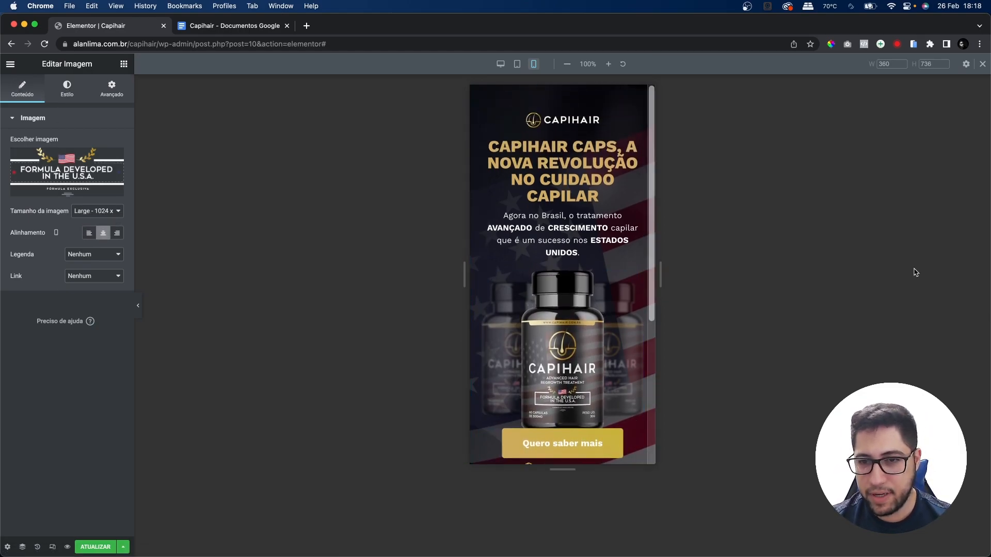
{"action": "scroll", "coordinate": [563, 274], "scroll_direction": "down", "scroll_amount": 3}
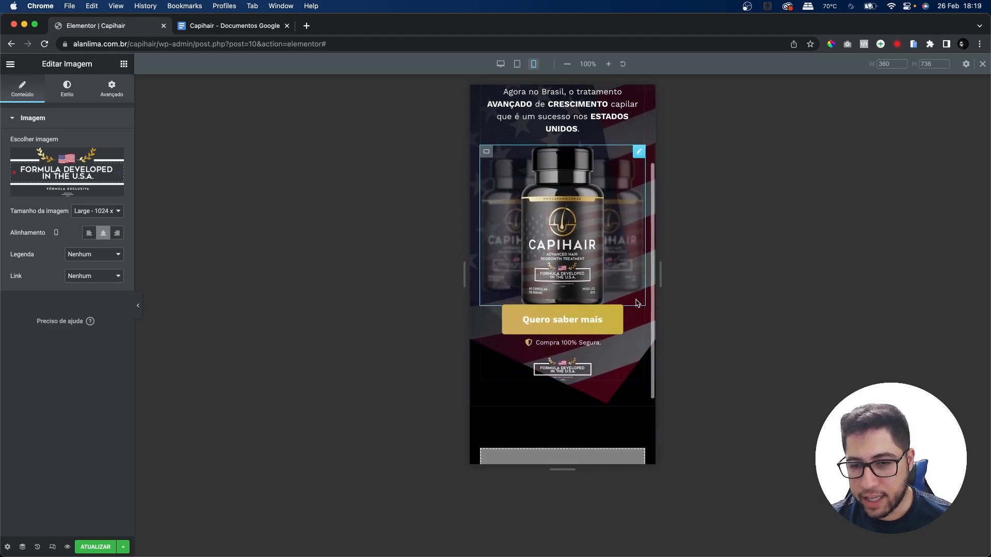
{"action": "scroll", "coordinate": [485, 185], "scroll_direction": "up", "scroll_amount": 1}
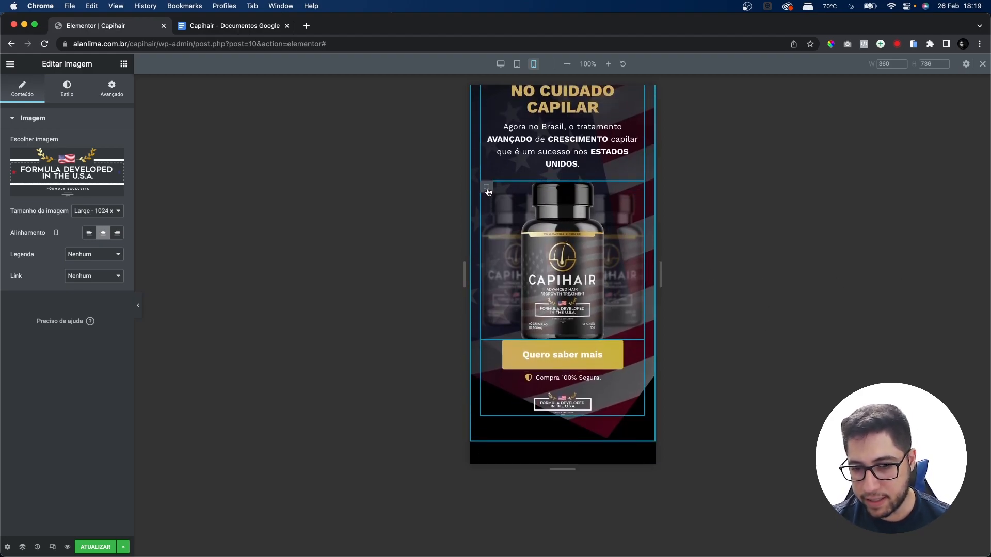
{"action": "scroll", "coordinate": [567, 335], "scroll_direction": "up", "scroll_amount": 3}
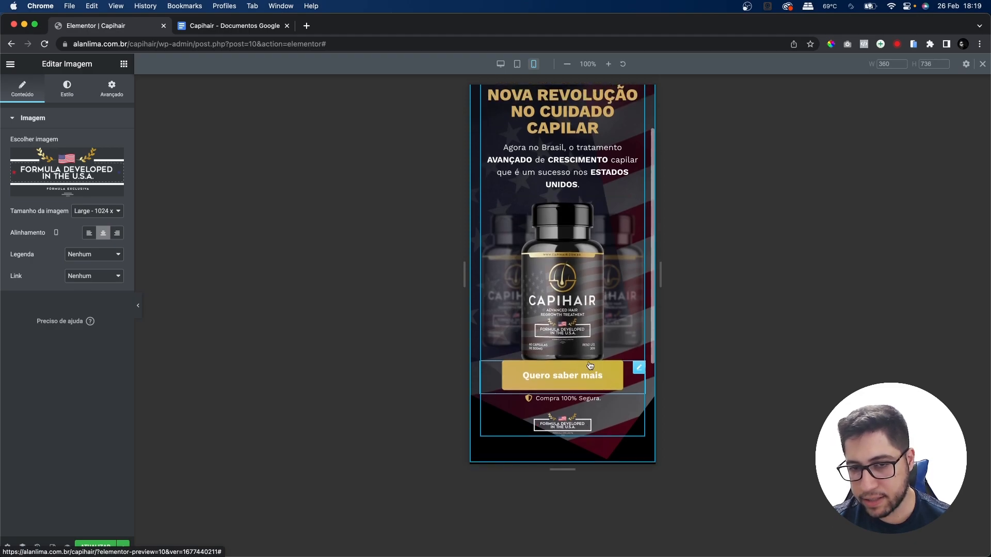
{"action": "right_click", "coordinate": [492, 272]}
{"action": "left_click", "coordinate": [522, 275]}
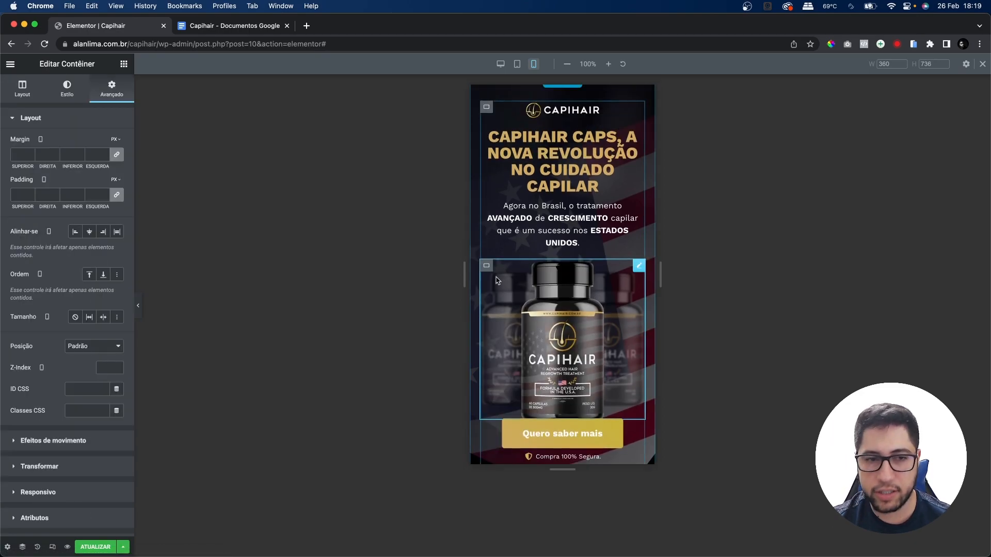
{"action": "left_click", "coordinate": [117, 159]}
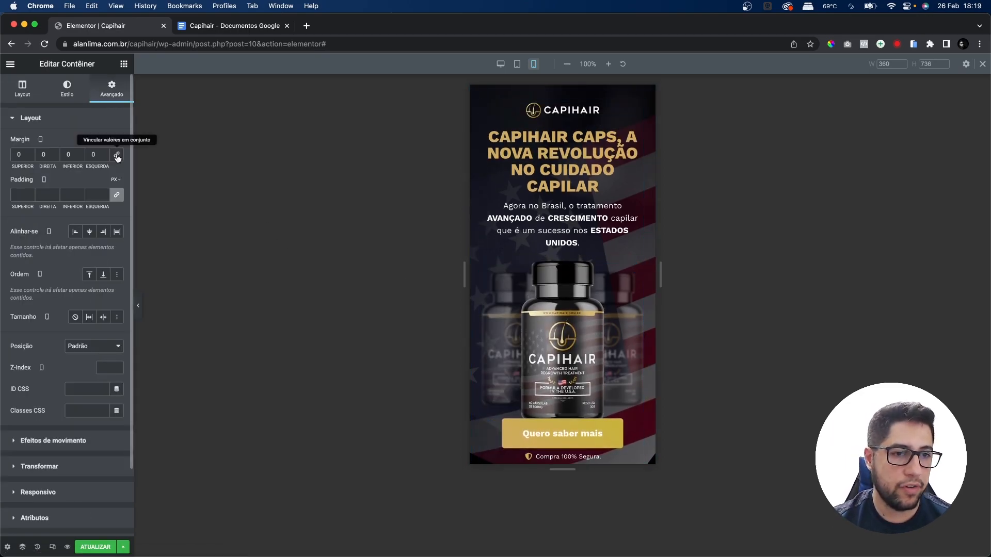
{"action": "left_click_drag", "start_coordinate": [72, 156], "coordinate": [45, 152]}
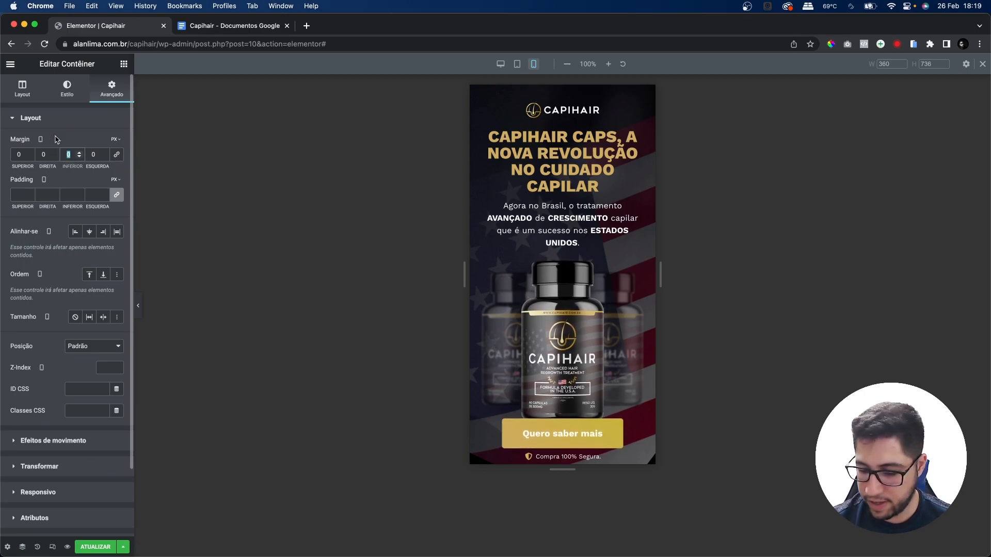
{"action": "type", "text": "20"}
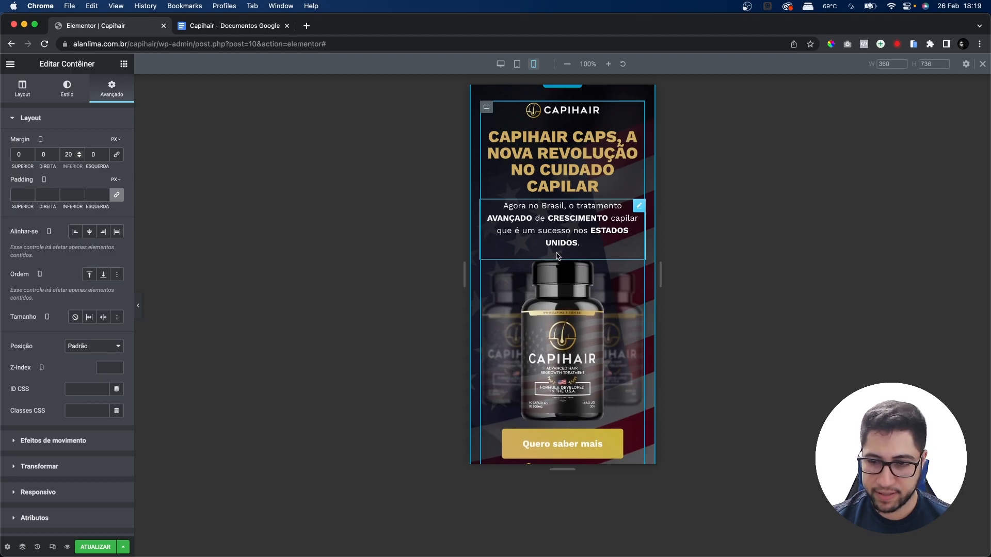
- Set the height of the hero container's bottom shape divider to 50 in the mobile layout
{"action": "scroll", "coordinate": [556, 424], "scroll_direction": "down", "scroll_amount": 5}
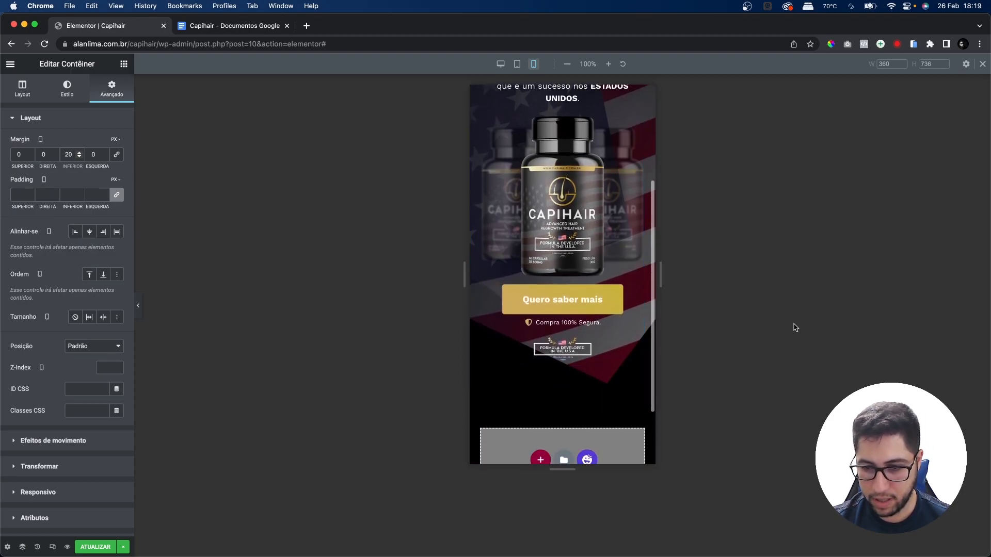
{"action": "scroll", "coordinate": [621, 386], "scroll_direction": "up", "scroll_amount": 3}
{"action": "scroll", "coordinate": [593, 379], "scroll_direction": "down", "scroll_amount": 3}
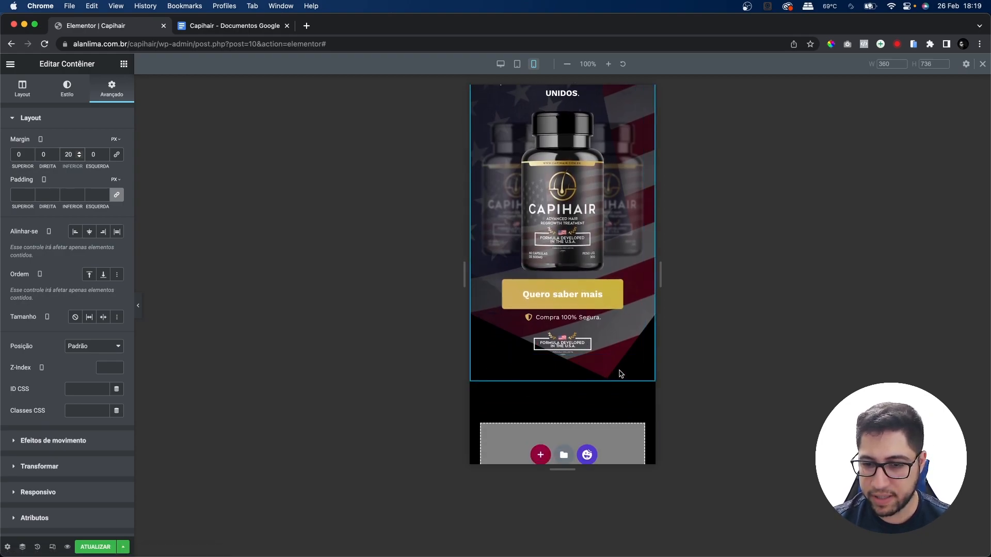
{"action": "right_click", "coordinate": [620, 373]}
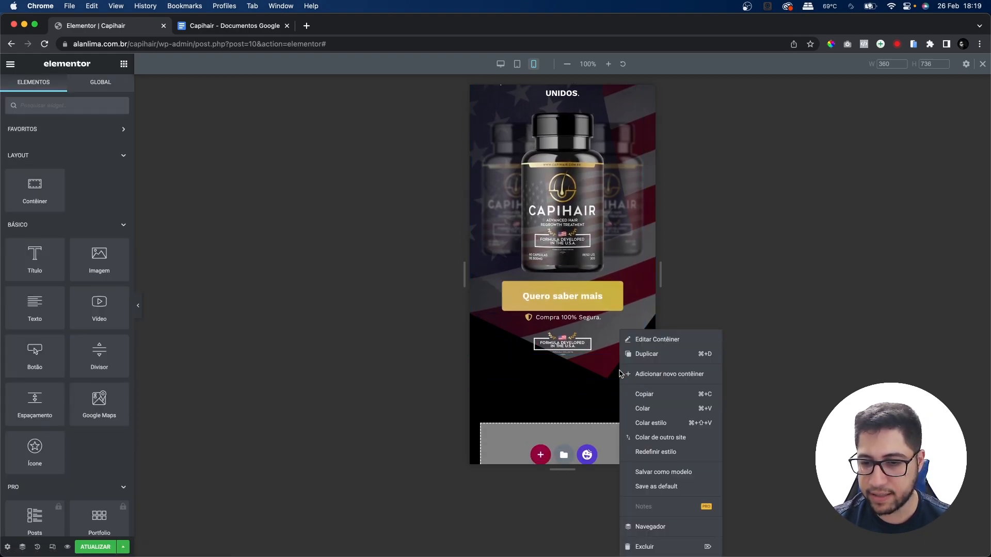
{"action": "left_click", "coordinate": [674, 344]}
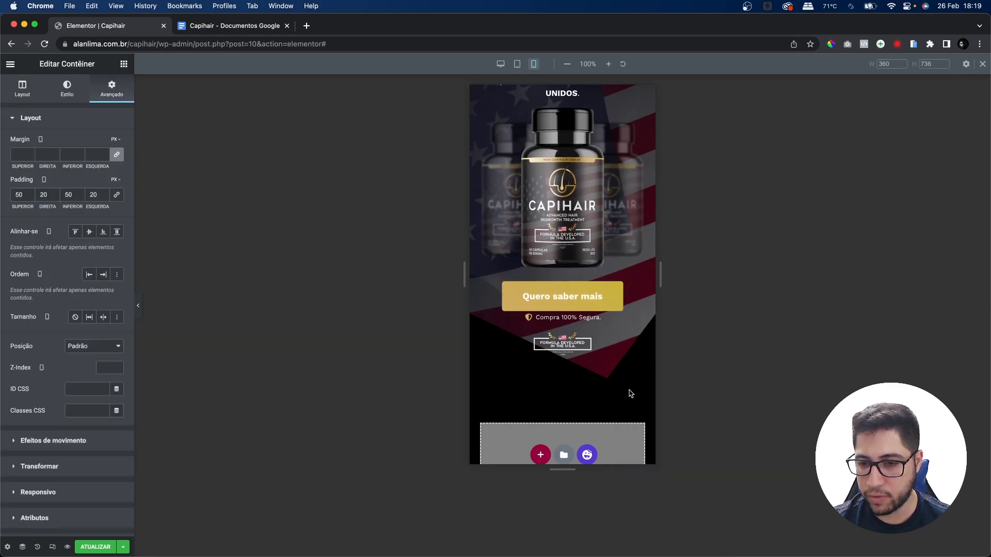
{"action": "left_click", "coordinate": [66, 97]}
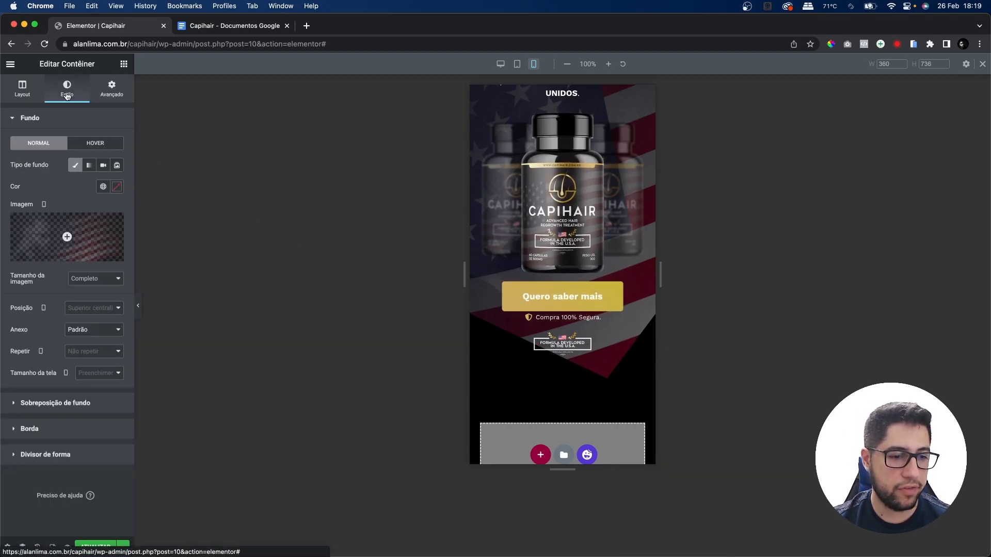
{"action": "left_click", "coordinate": [58, 454]}
{"action": "left_click", "coordinate": [104, 225]}
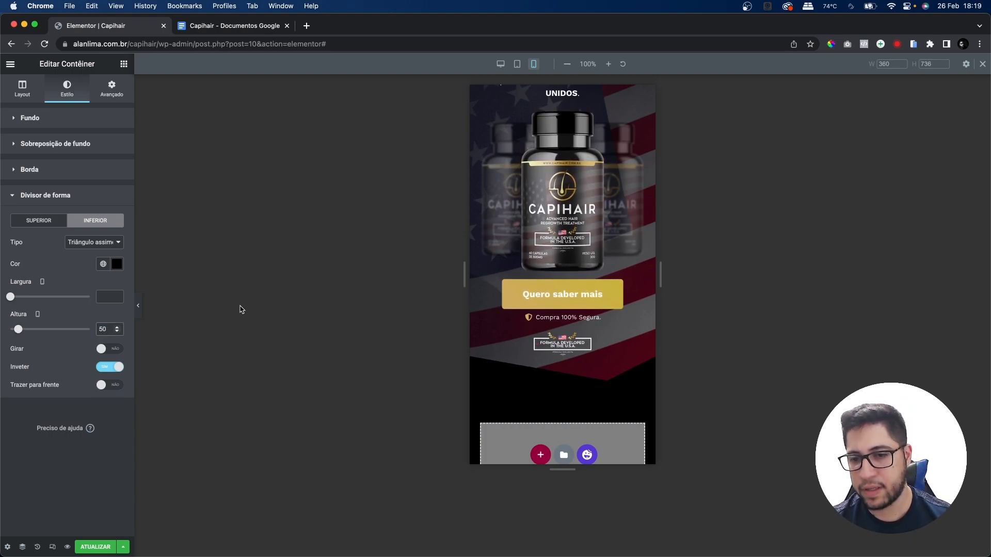
- Review the whole hero section in the mobile, tablet and desktop layouts, ending in the desktop view
{"action": "scroll", "coordinate": [574, 295], "scroll_direction": "up", "scroll_amount": 3}
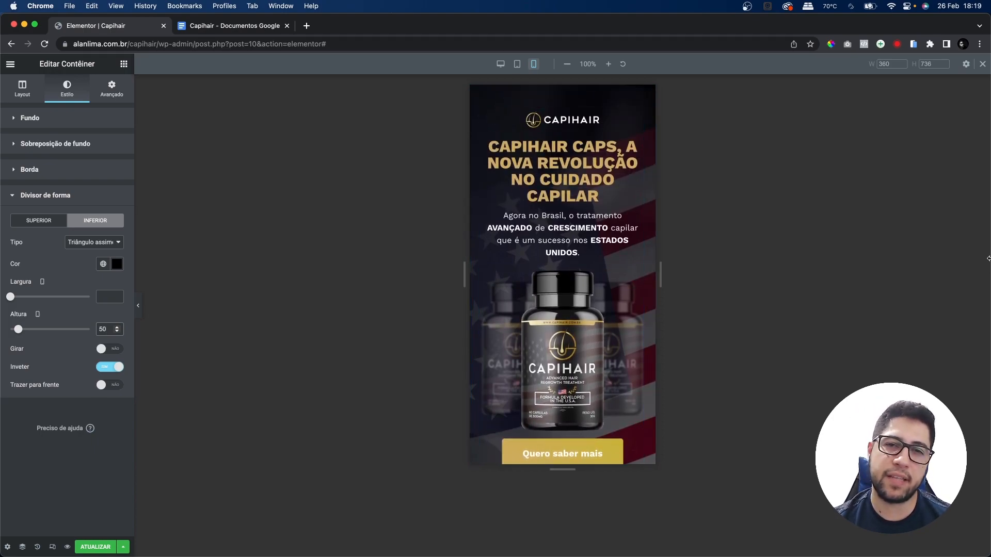
{"action": "scroll", "coordinate": [585, 238], "scroll_direction": "down", "scroll_amount": 5}
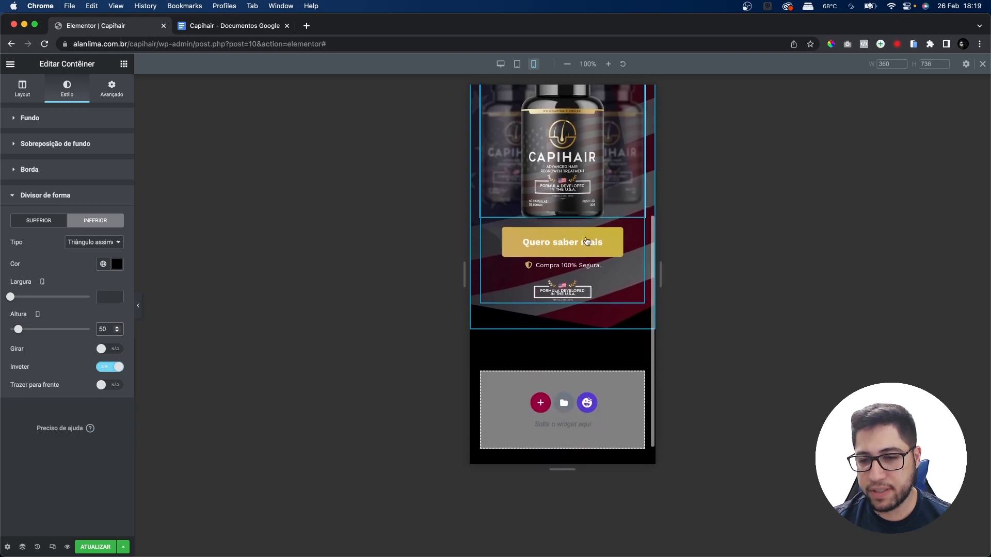
{"action": "scroll", "coordinate": [613, 343], "scroll_direction": "up", "scroll_amount": 5}
{"action": "left_click", "coordinate": [53, 548]}
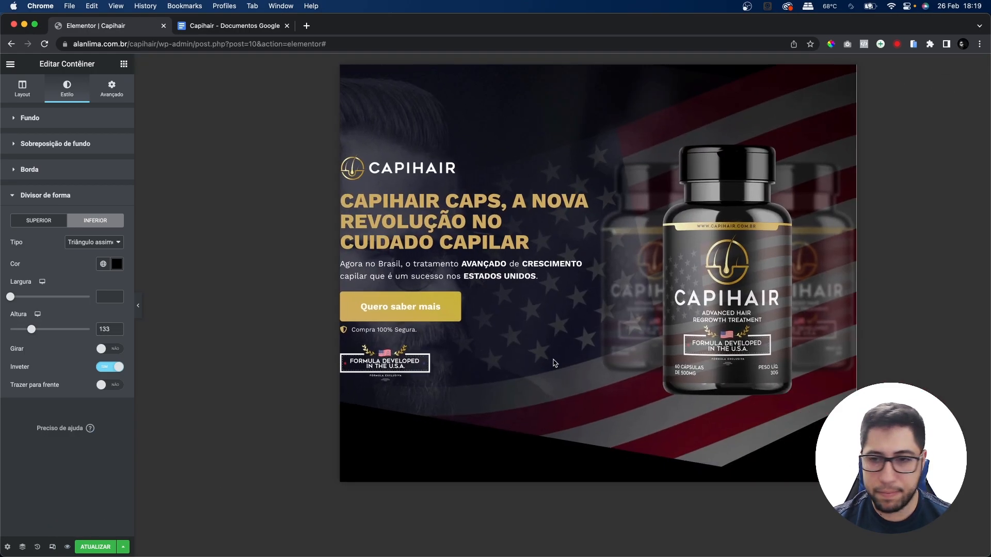
{"action": "left_click", "coordinate": [53, 548]}
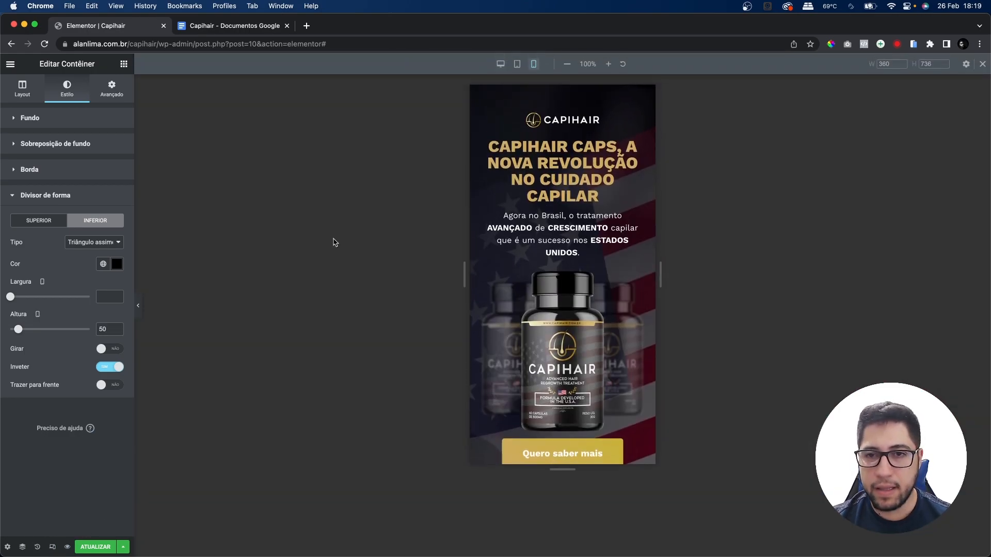
{"action": "left_click", "coordinate": [516, 64]}
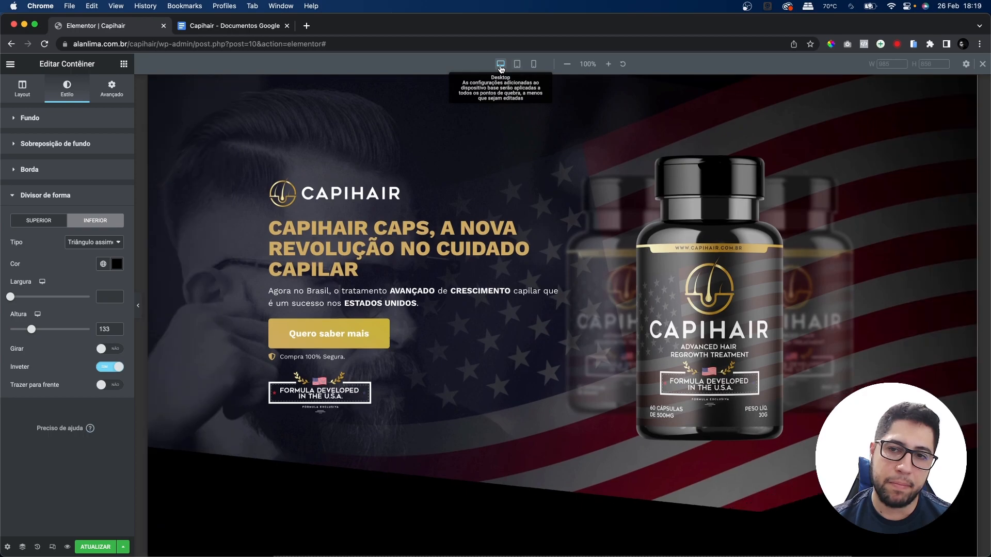
{"action": "left_click", "coordinate": [501, 66]}
{"action": "left_click", "coordinate": [533, 64]}
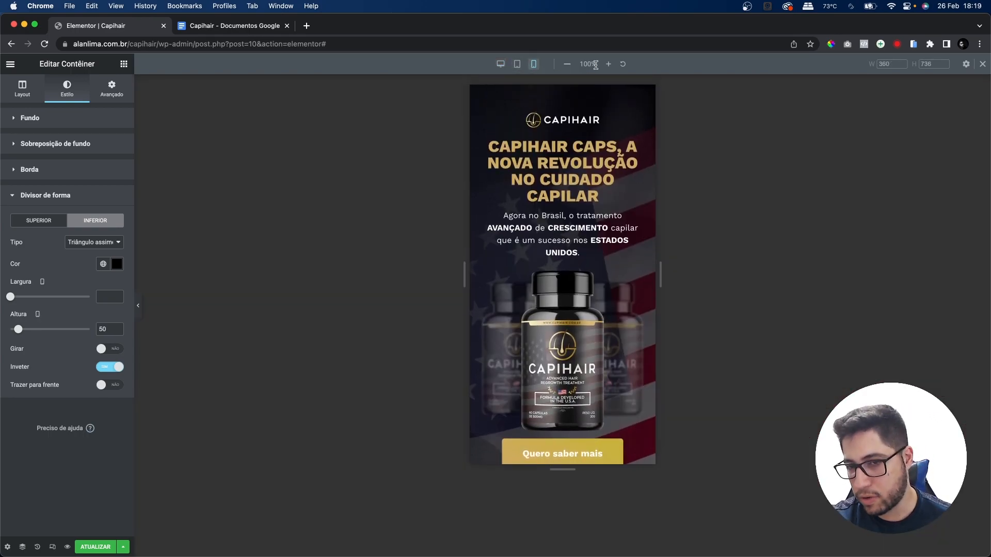
{"action": "scroll", "coordinate": [594, 277], "scroll_direction": "down", "scroll_amount": 3}
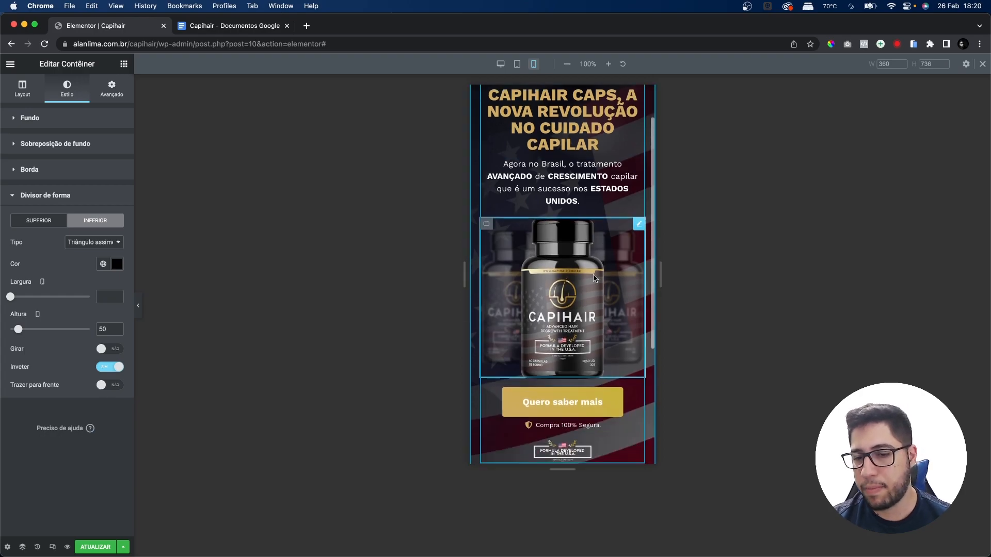
{"action": "left_click", "coordinate": [517, 64]}
{"action": "left_click", "coordinate": [533, 65]}
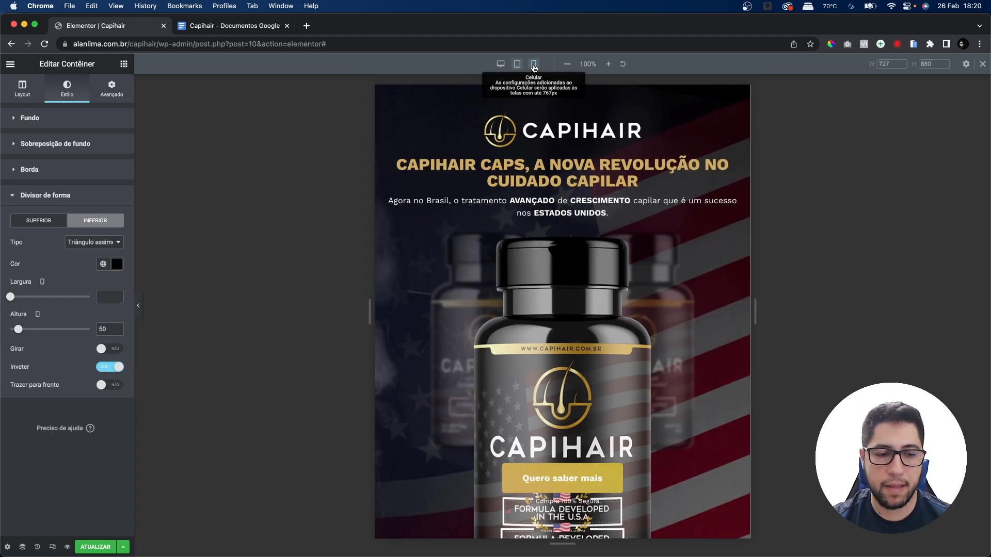
{"action": "left_click", "coordinate": [52, 548]}
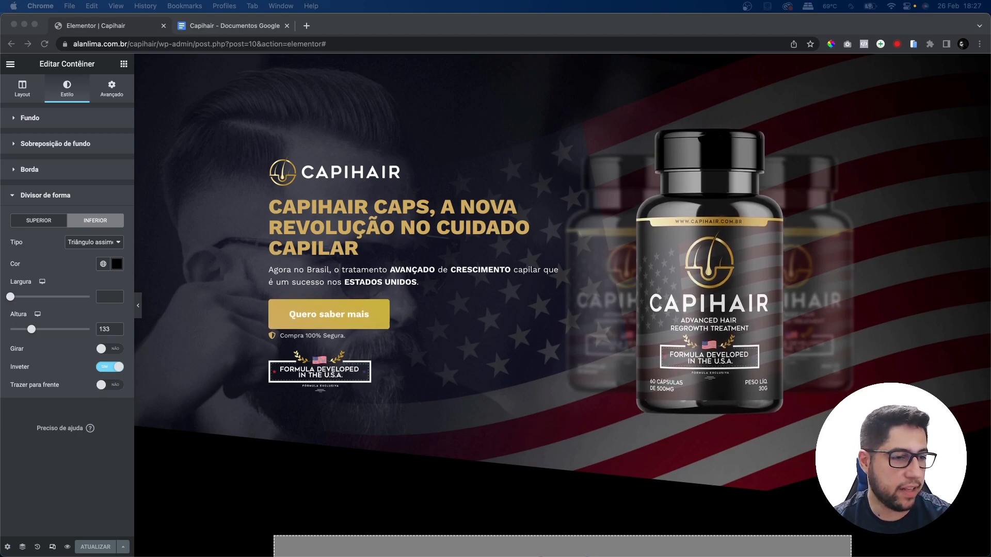
- Switch to the Capihair Google Docs document and review the "Conheça o Segredo do Crescimento Capilar: Capihair Caps" section
{"action": "left_click", "coordinate": [233, 26]}
{"action": "left_click", "coordinate": [522, 213]}
{"action": "scroll", "coordinate": [562, 226], "scroll_direction": "up", "scroll_amount": 2}
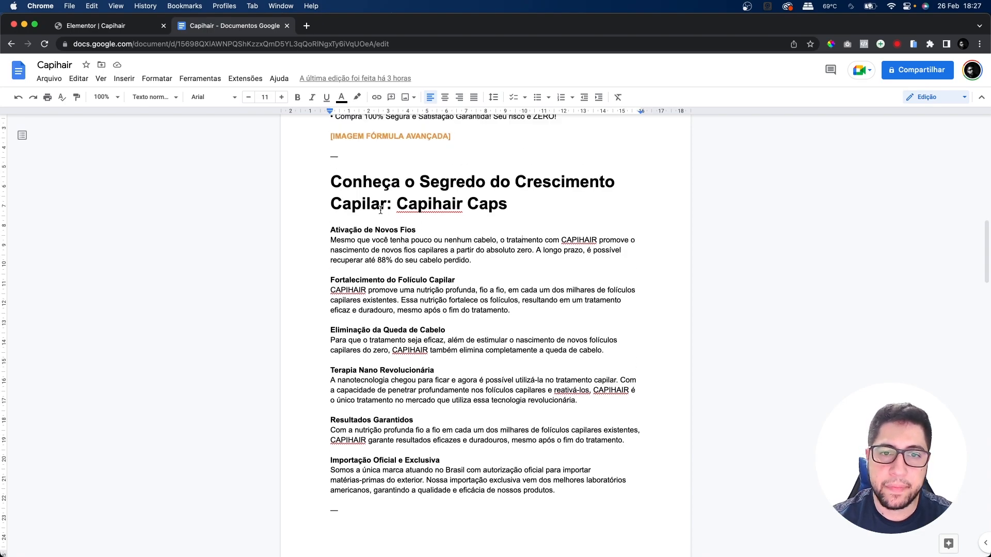
{"action": "left_click_drag", "start_coordinate": [332, 193], "coordinate": [515, 211]}
{"action": "left_click", "coordinate": [521, 259]}
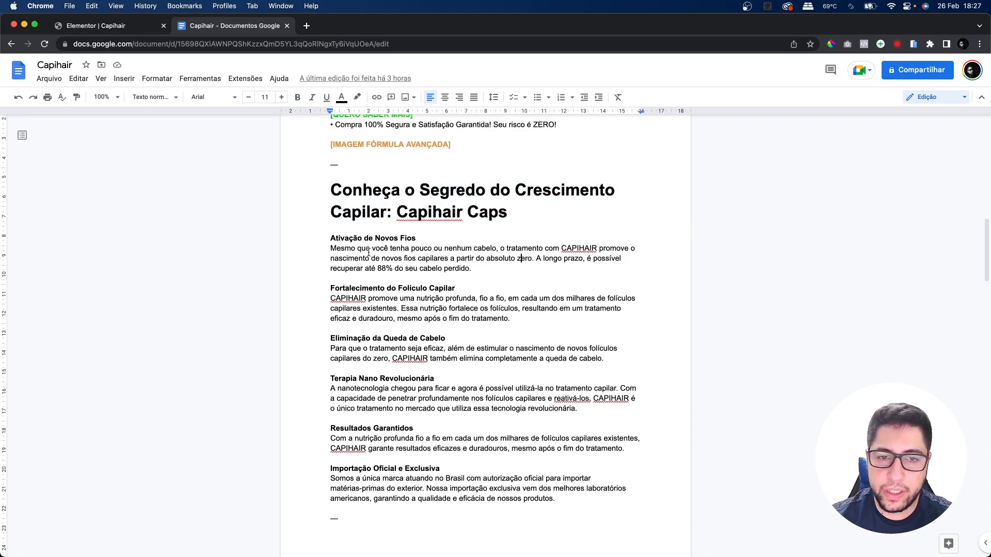
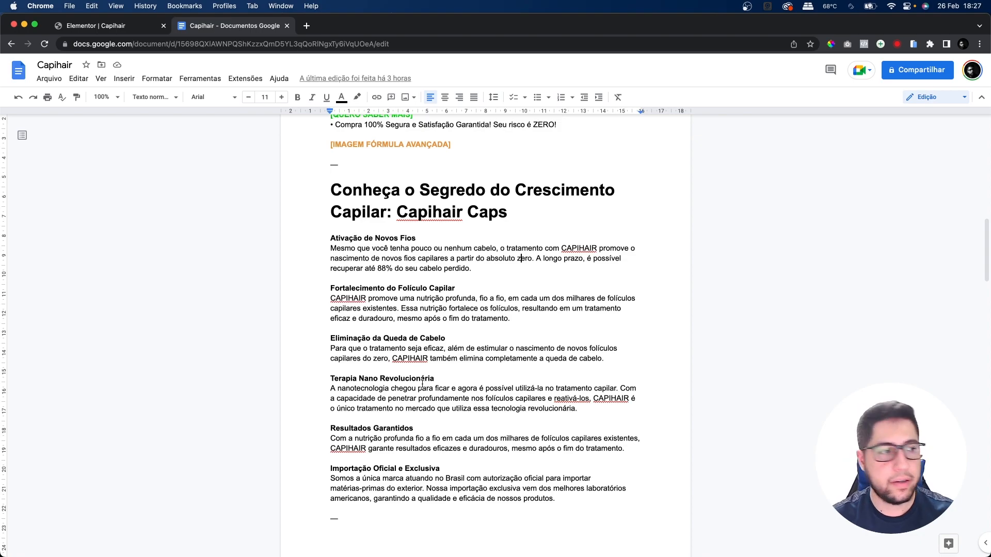
- Return to Elementor and add a new container below the hero section
{"action": "left_click", "coordinate": [93, 26]}
{"action": "scroll", "coordinate": [531, 409], "scroll_direction": "down", "scroll_amount": 1}
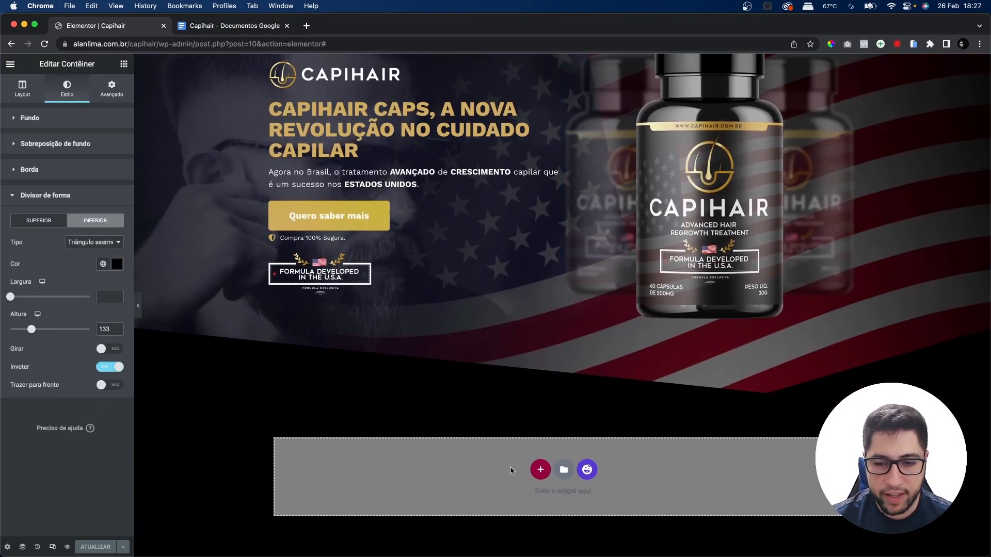
{"action": "left_click", "coordinate": [124, 64]}
{"action": "left_click_drag", "start_coordinate": [36, 193], "coordinate": [586, 481]}
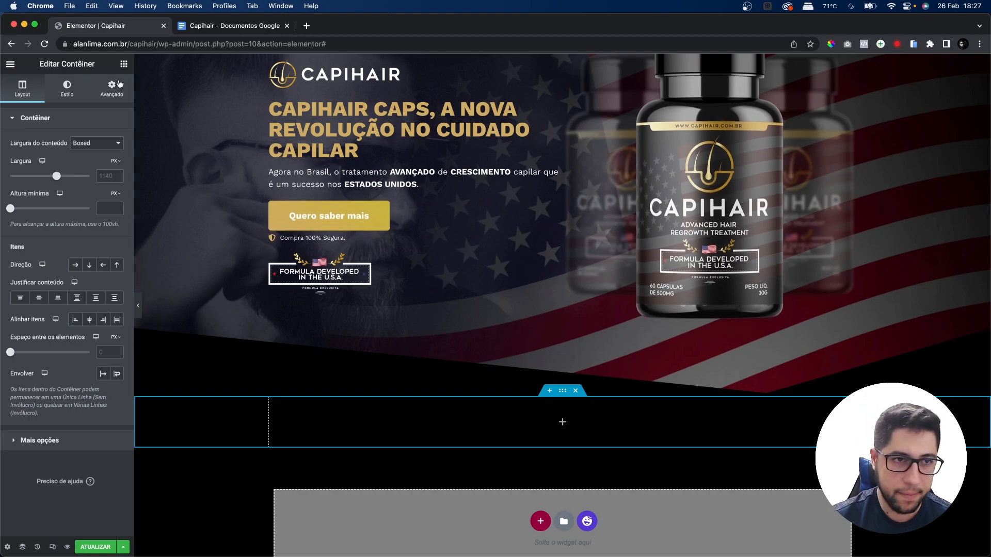
- Add a title widget to the new container and set its HTML tag to H1
{"action": "left_click", "coordinate": [123, 65]}
{"action": "left_click_drag", "start_coordinate": [66, 275], "coordinate": [577, 423]}
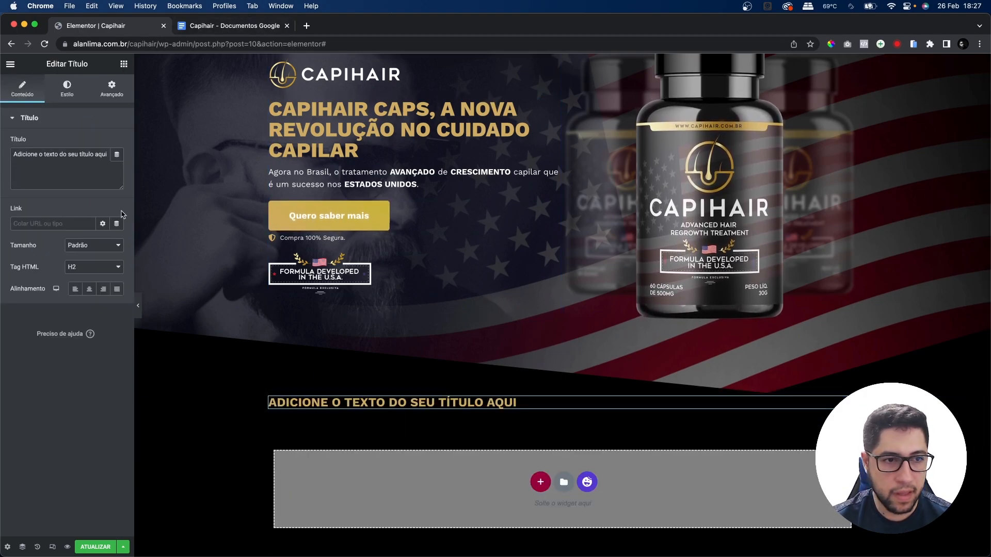
{"action": "left_click", "coordinate": [80, 272]}
{"action": "left_click", "coordinate": [84, 262]}
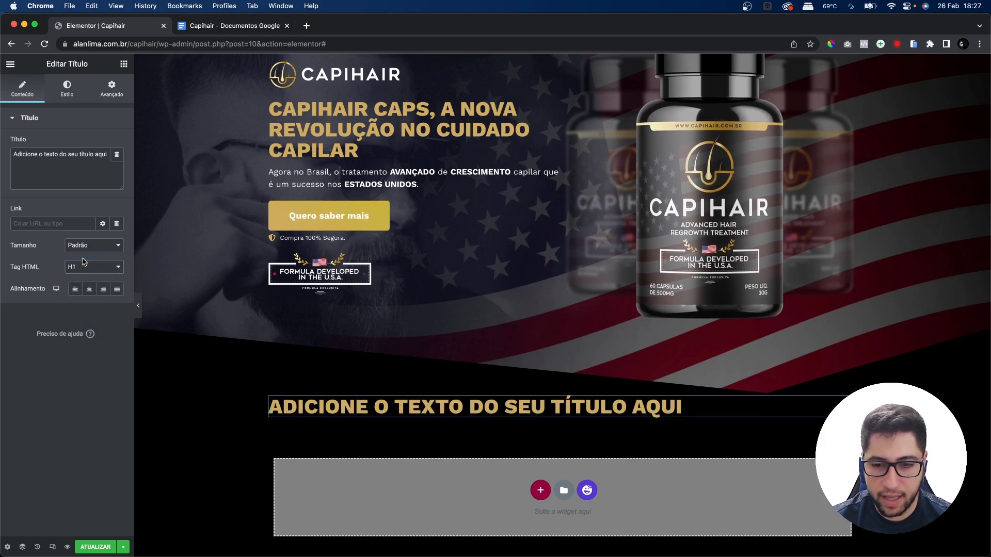
- Check the section's heading in the Capihair Google Docs document, return to Elementor and centre the placeholder title
{"action": "left_click", "coordinate": [212, 25]}
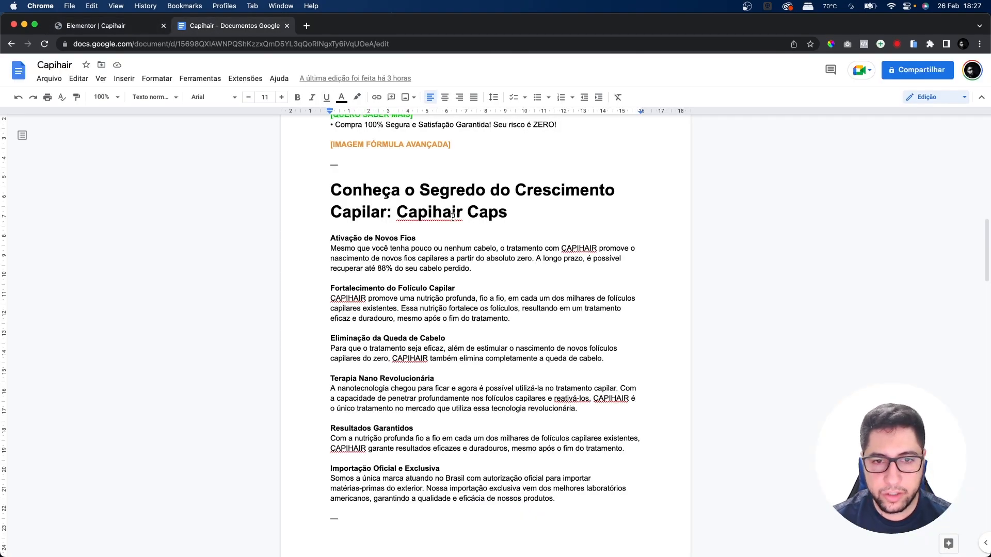
{"action": "left_click", "coordinate": [118, 27]}
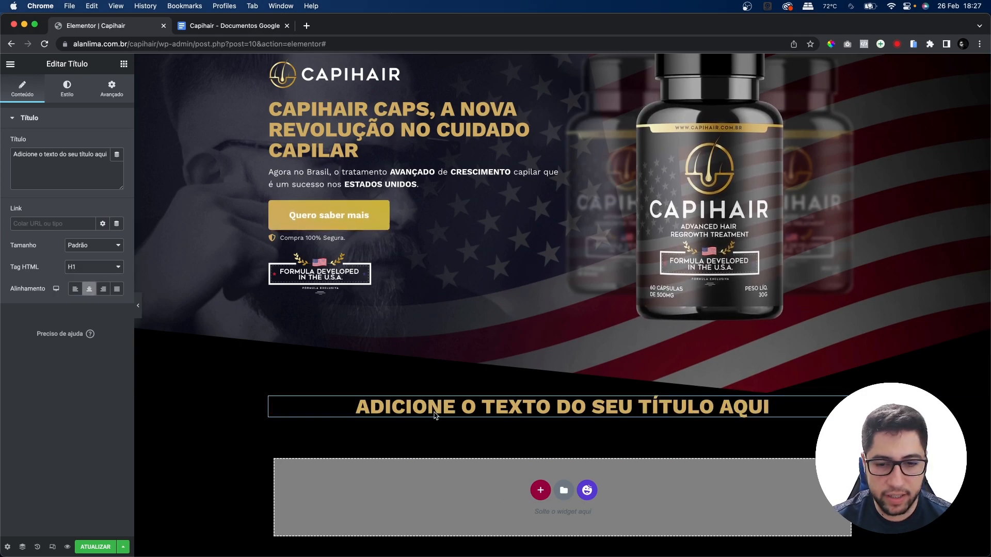
- Add a container below the section title and set its content width to Largura total
{"action": "left_click", "coordinate": [124, 64]}
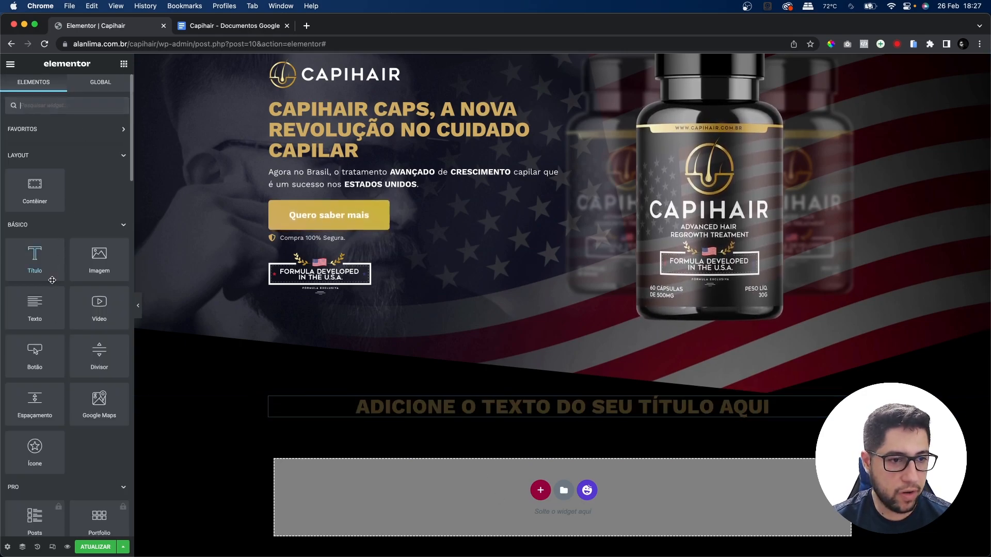
{"action": "left_click_drag", "start_coordinate": [35, 190], "coordinate": [522, 418]}
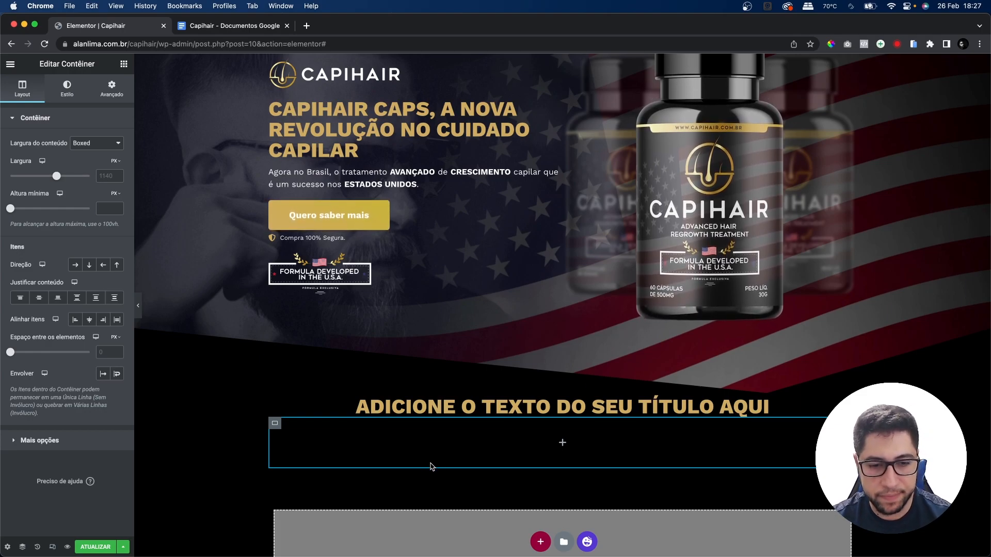
{"action": "right_click", "coordinate": [274, 423]}
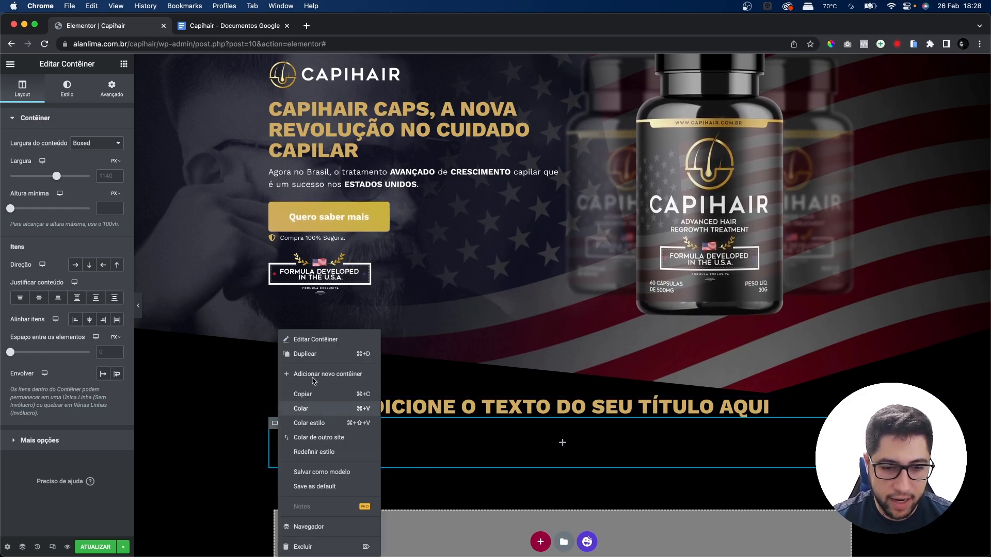
{"action": "left_click", "coordinate": [320, 338]}
{"action": "left_click", "coordinate": [87, 146]}
{"action": "left_click", "coordinate": [94, 155]}
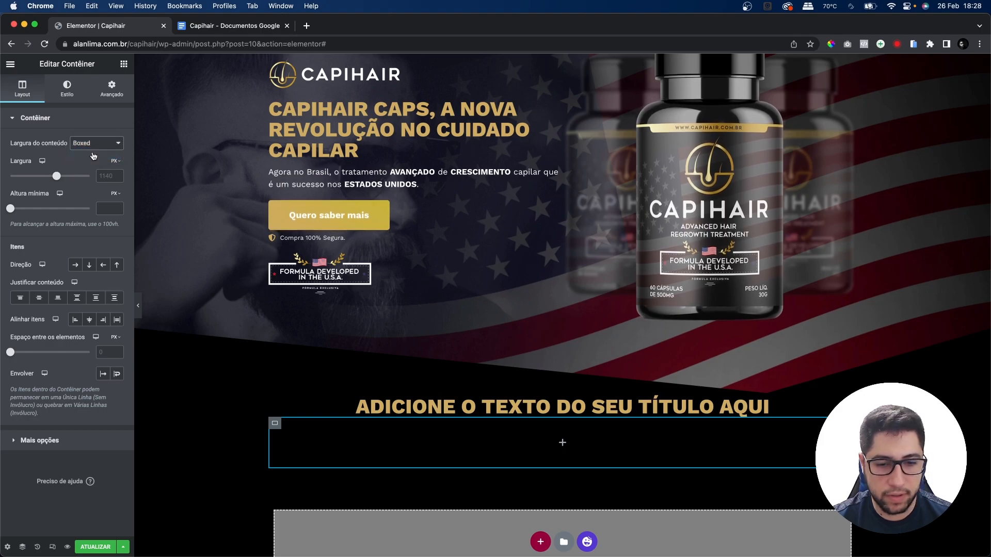
{"action": "left_click", "coordinate": [117, 85]}
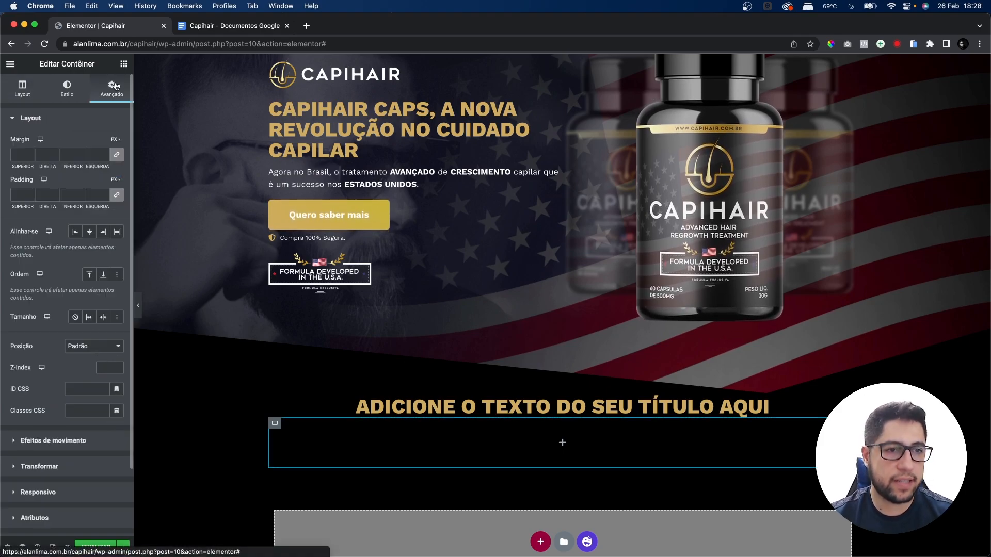
- Nest a new container inside the one below the title and set its content width to Largura total
{"action": "left_click", "coordinate": [123, 63]}
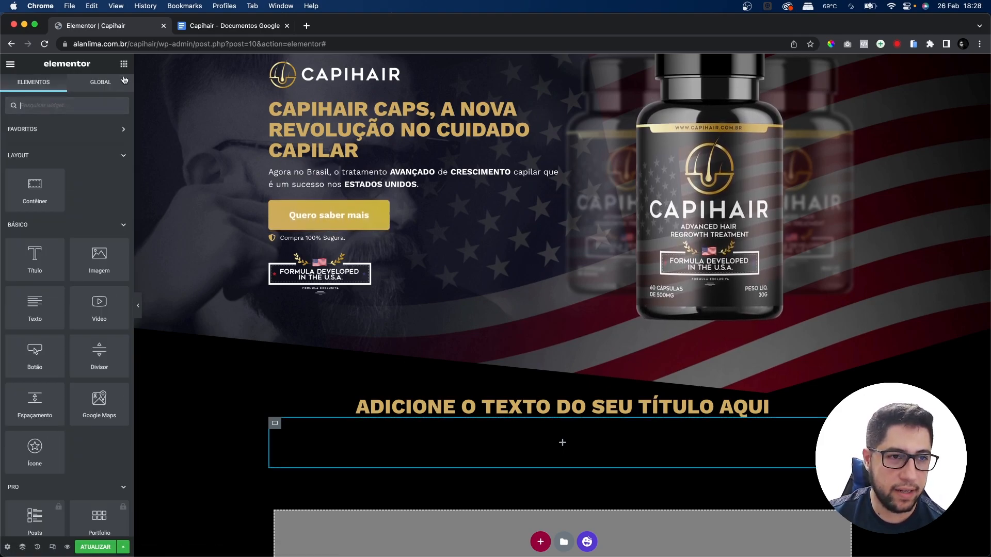
{"action": "left_click_drag", "start_coordinate": [50, 195], "coordinate": [333, 434]}
{"action": "left_click", "coordinate": [98, 143]}
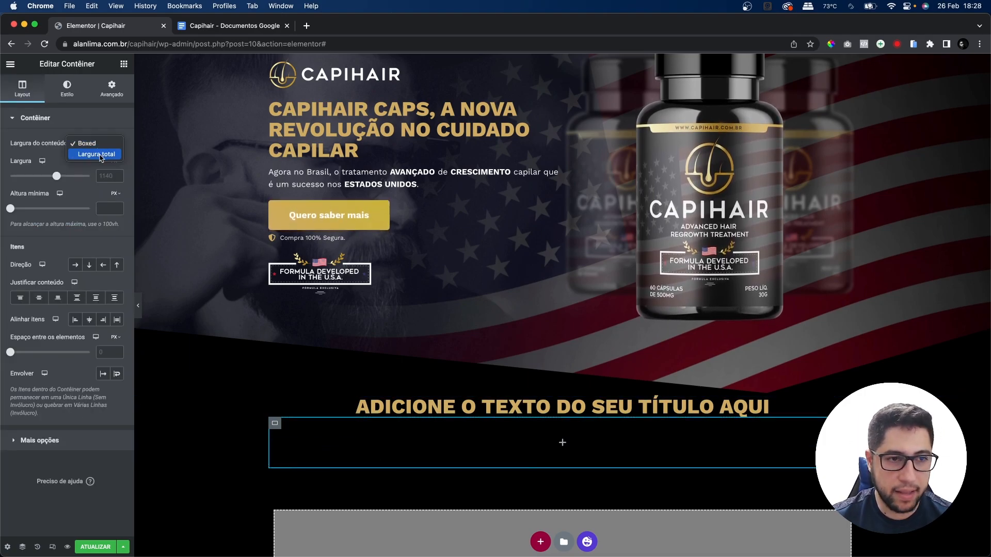
{"action": "left_click", "coordinate": [86, 156]}
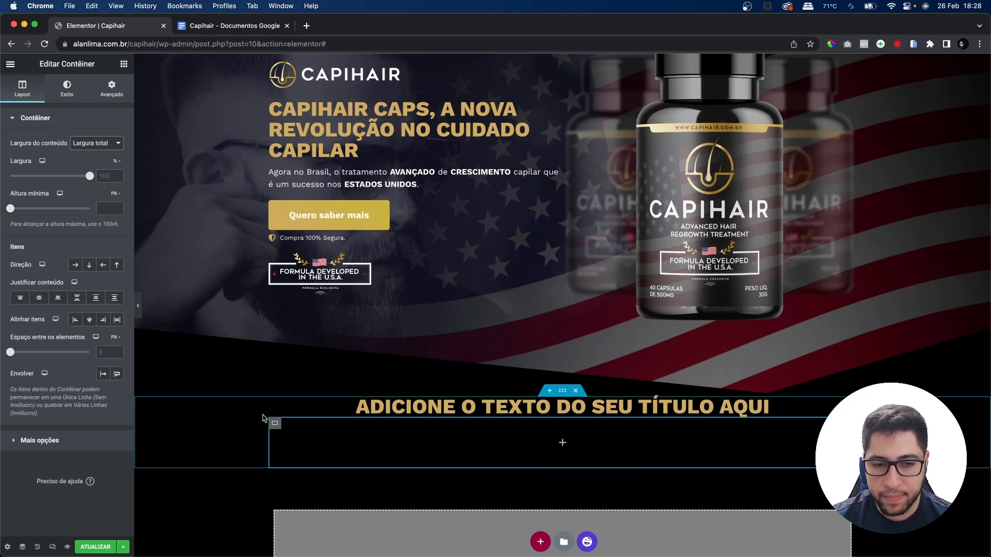
- Duplicate the nested container twice to make three inner containers
{"action": "right_click", "coordinate": [276, 429]}
{"action": "left_click", "coordinate": [283, 416]}
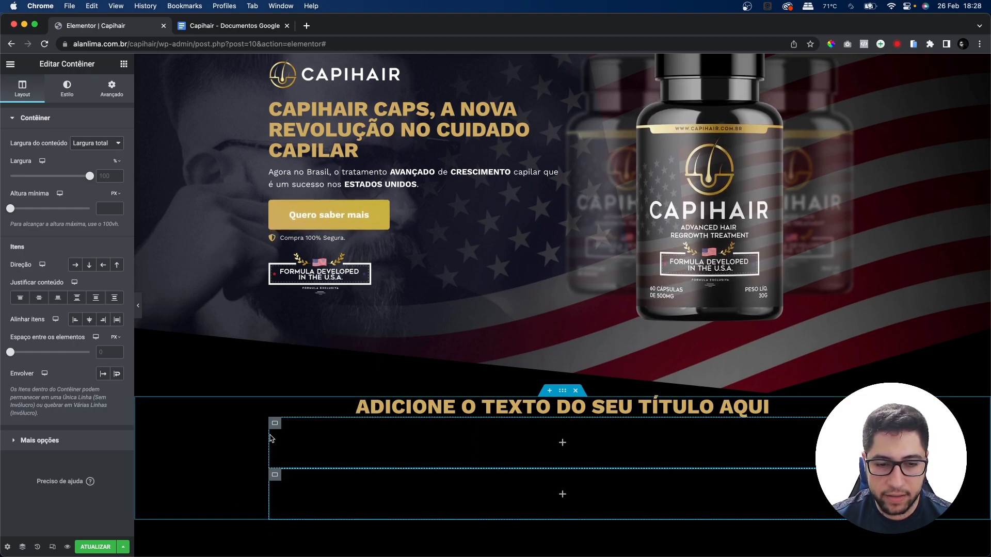
{"action": "right_click", "coordinate": [275, 424]}
{"action": "left_click", "coordinate": [288, 354]}
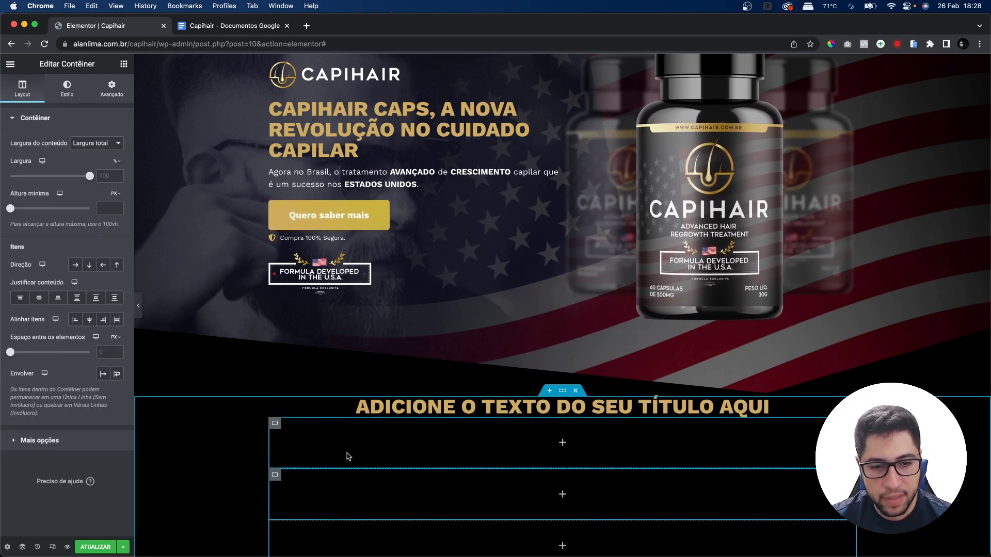
- Try to set the container that holds the three inner containers to the Linha - Horizontal direction
{"action": "scroll", "coordinate": [260, 344], "scroll_direction": "down", "scroll_amount": 3}
{"action": "right_click", "coordinate": [275, 264]}
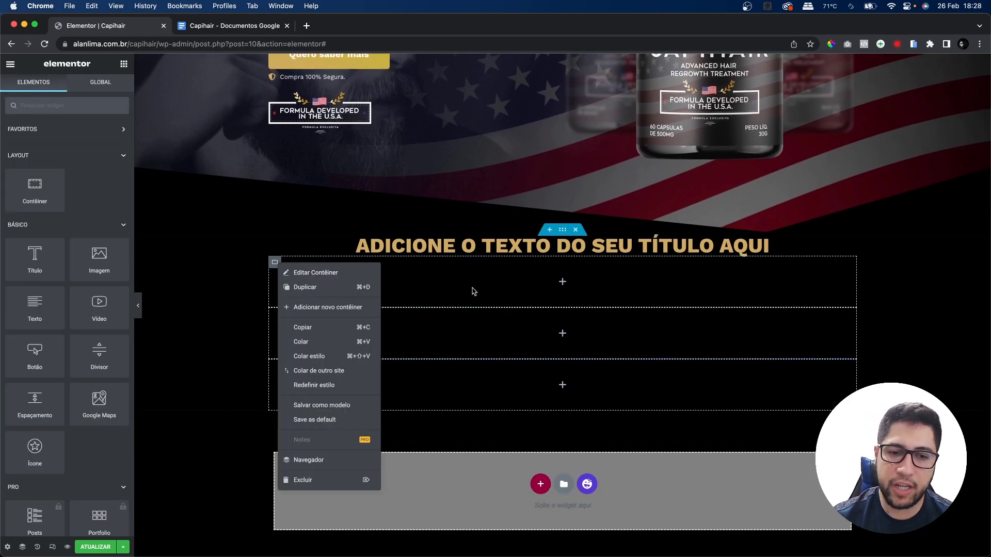
{"action": "left_click", "coordinate": [279, 267]}
{"action": "right_click", "coordinate": [276, 265]}
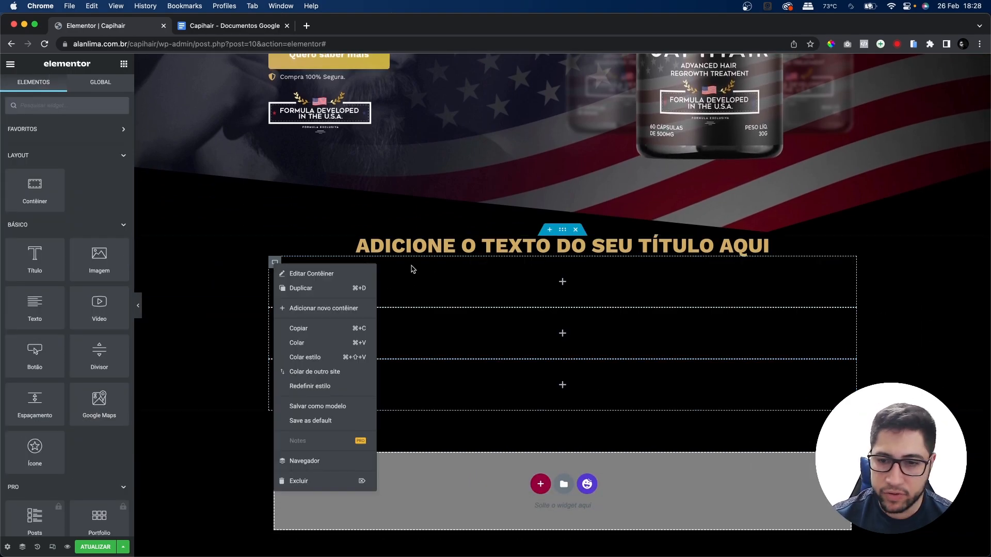
{"action": "left_click", "coordinate": [302, 278]}
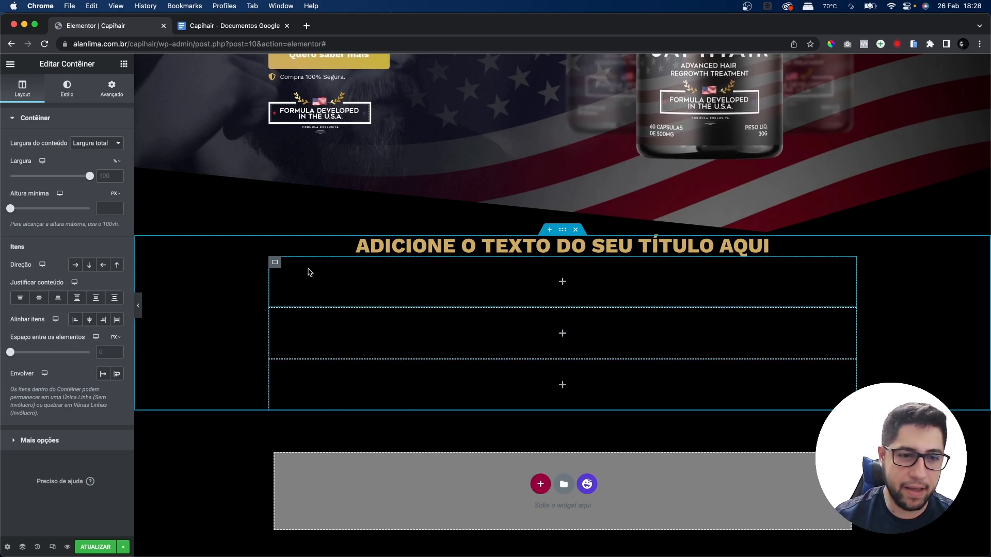
{"action": "right_click", "coordinate": [274, 265]}
{"action": "left_click", "coordinate": [297, 270]}
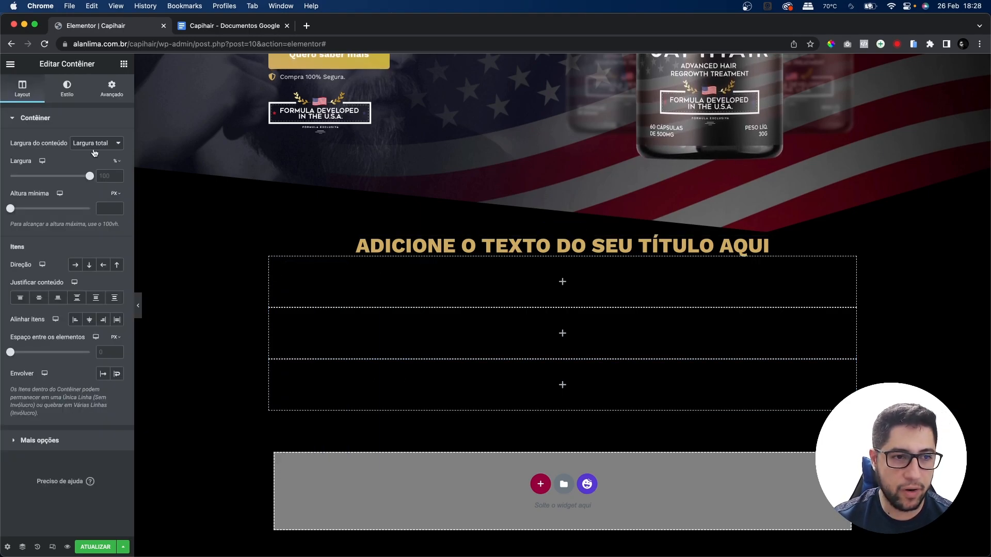
{"action": "left_click", "coordinate": [72, 270]}
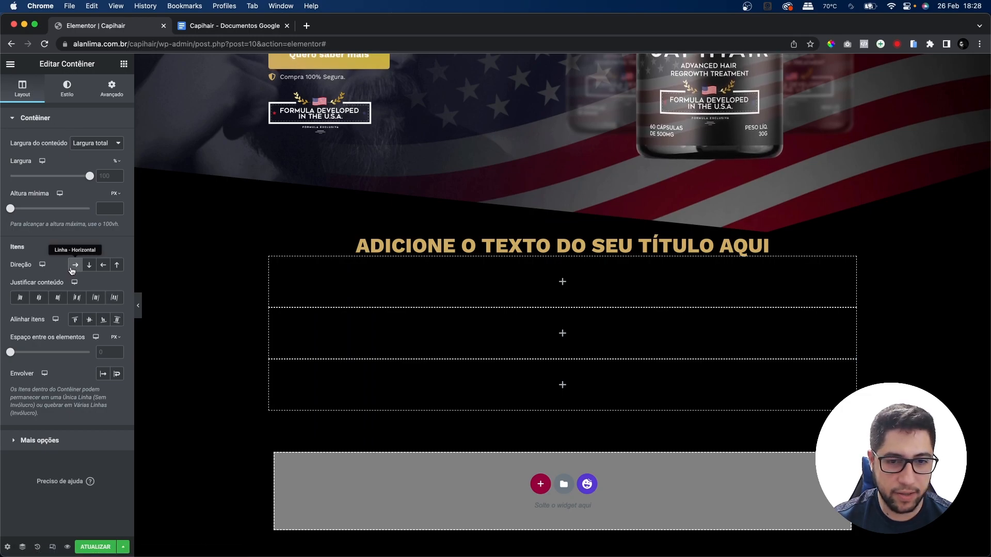
{"action": "left_click", "coordinate": [74, 270]}
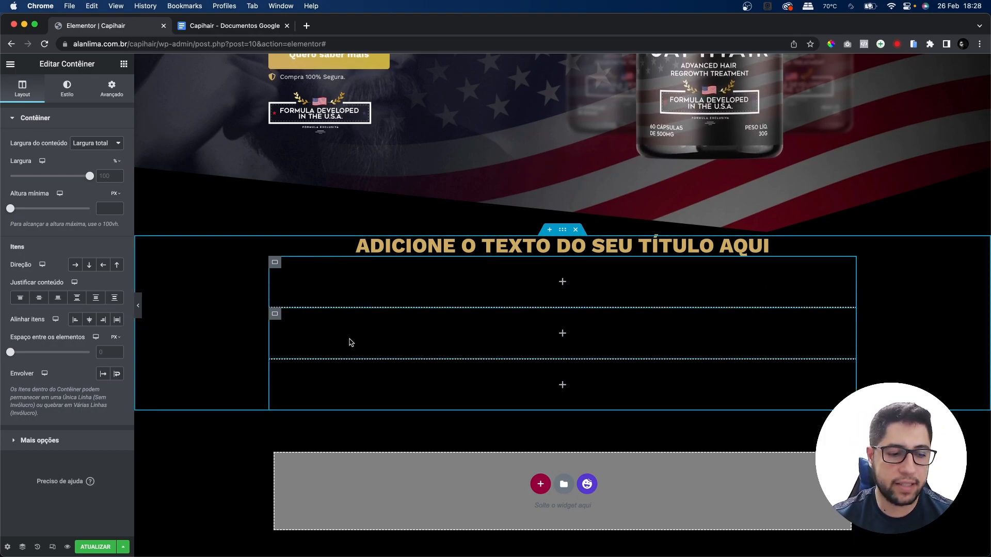
- Open the Navigator, collapse the two top-level containers and rename them SECAO 1 and SECAO 2
{"action": "left_click", "coordinate": [23, 547]}
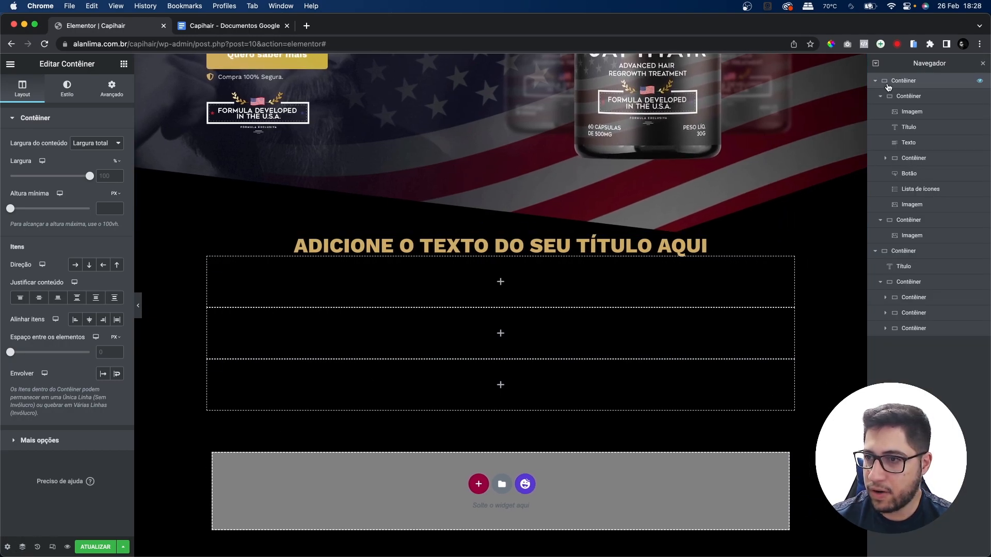
{"action": "left_click", "coordinate": [874, 81]}
{"action": "left_click", "coordinate": [874, 97]}
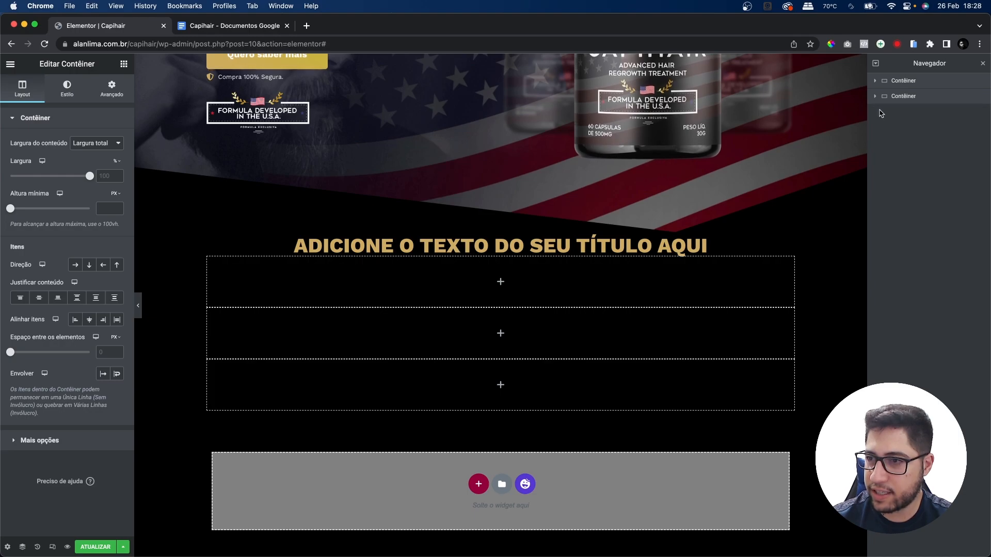
{"action": "left_click", "coordinate": [902, 96]}
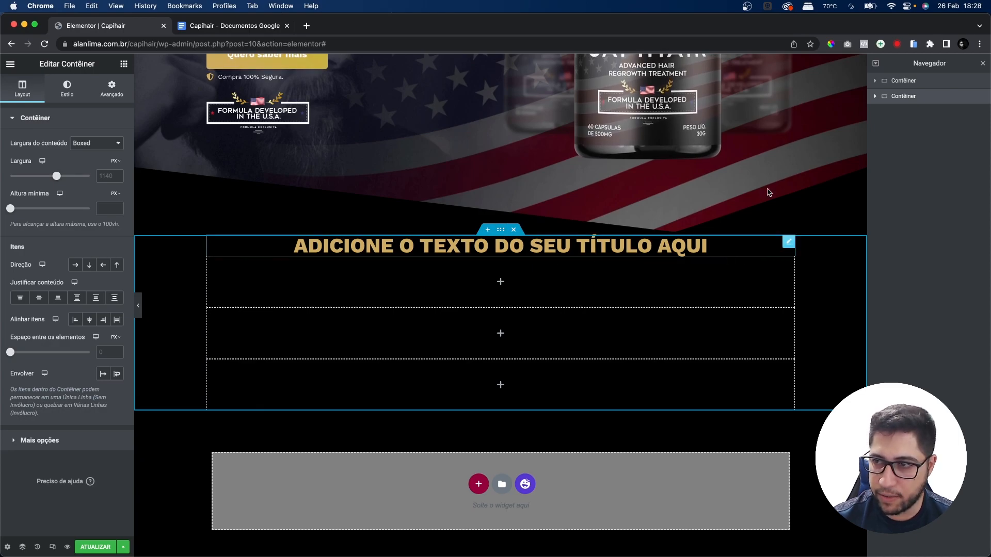
{"action": "double_click", "coordinate": [908, 81]}
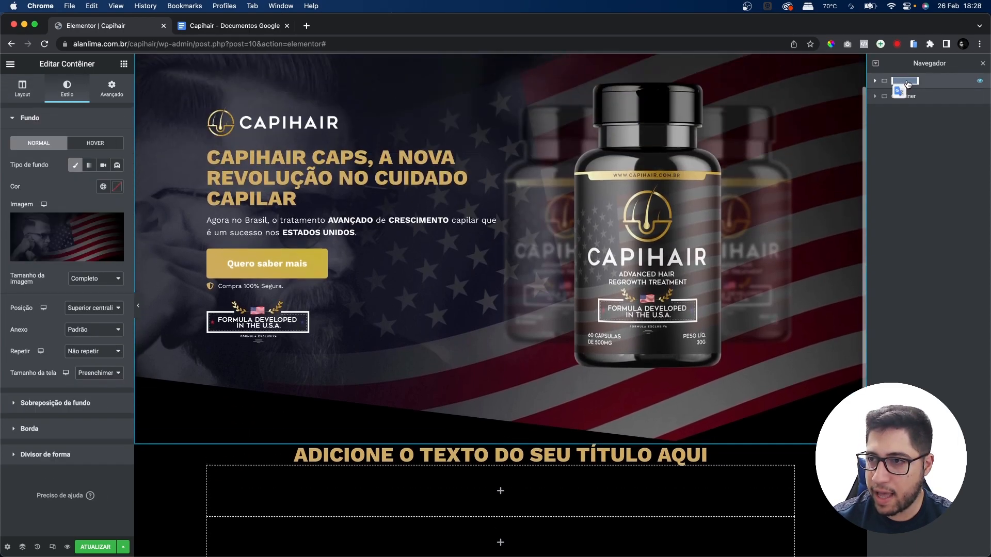
{"action": "type", "text": "SECAO 1"}
{"action": "key", "text": "Return"}
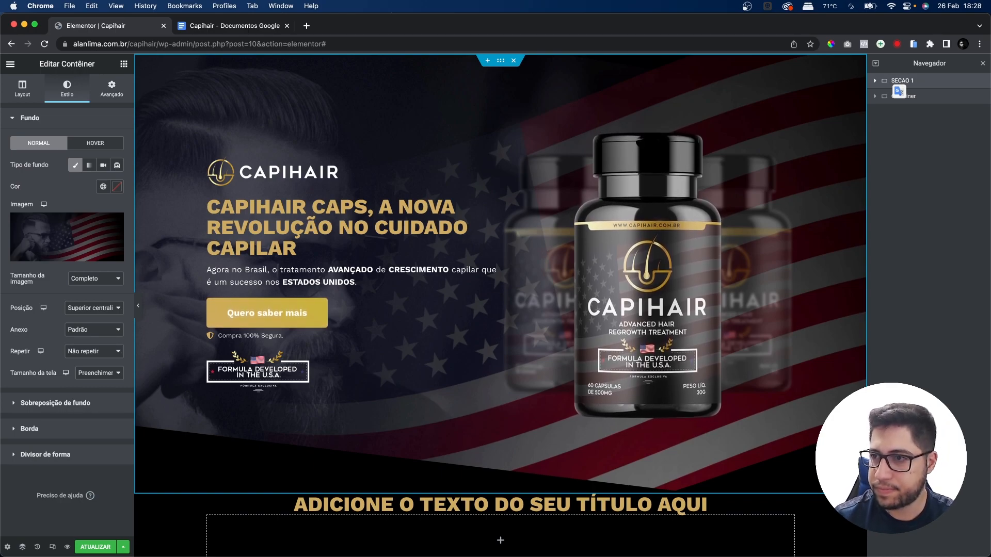
{"action": "double_click", "coordinate": [904, 96]}
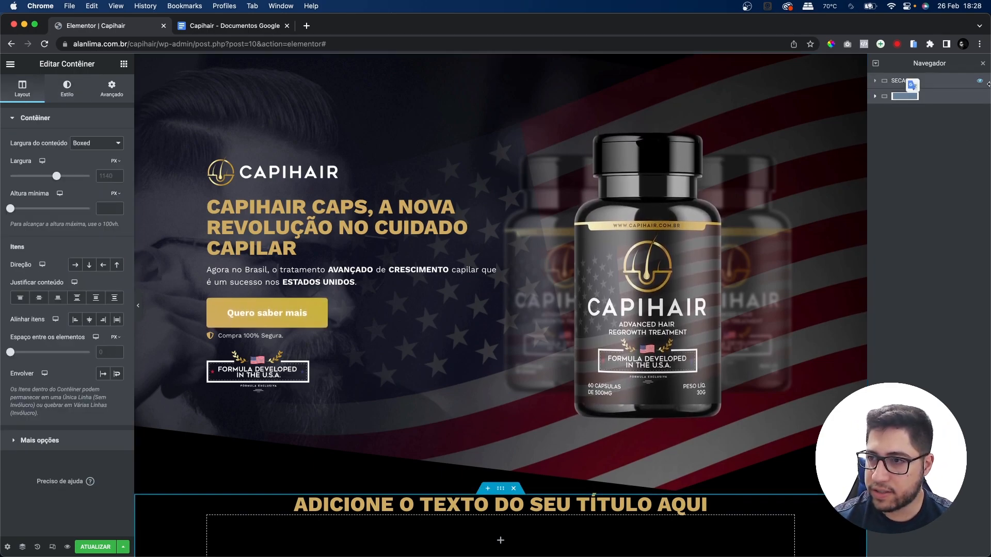
{"action": "type", "text": "SECAO 2"}
{"action": "key", "text": "Return"}
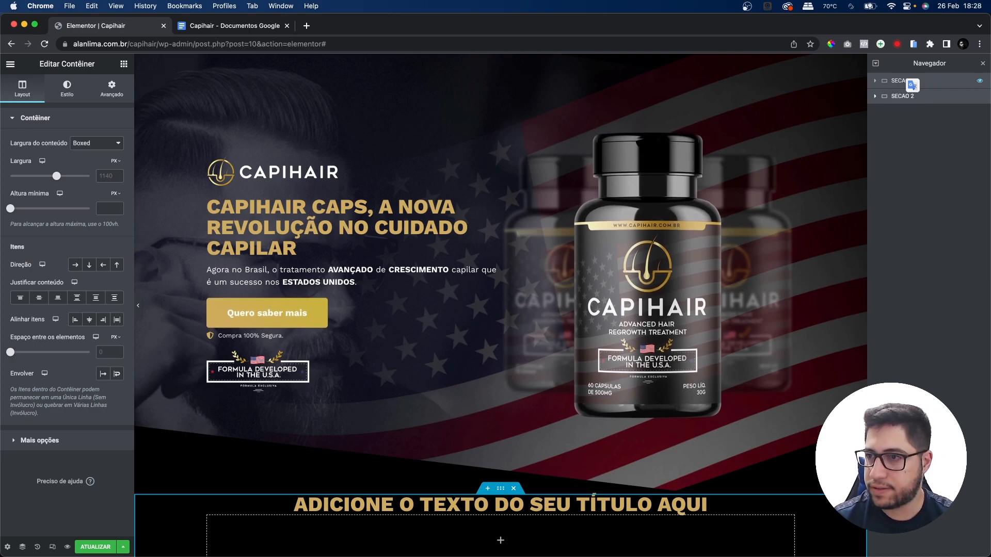
- Select the parent of the three inner containers in SECAO 2, set its direction to horizontal row and its element spacing to 20 px
{"action": "left_click", "coordinate": [875, 97]}
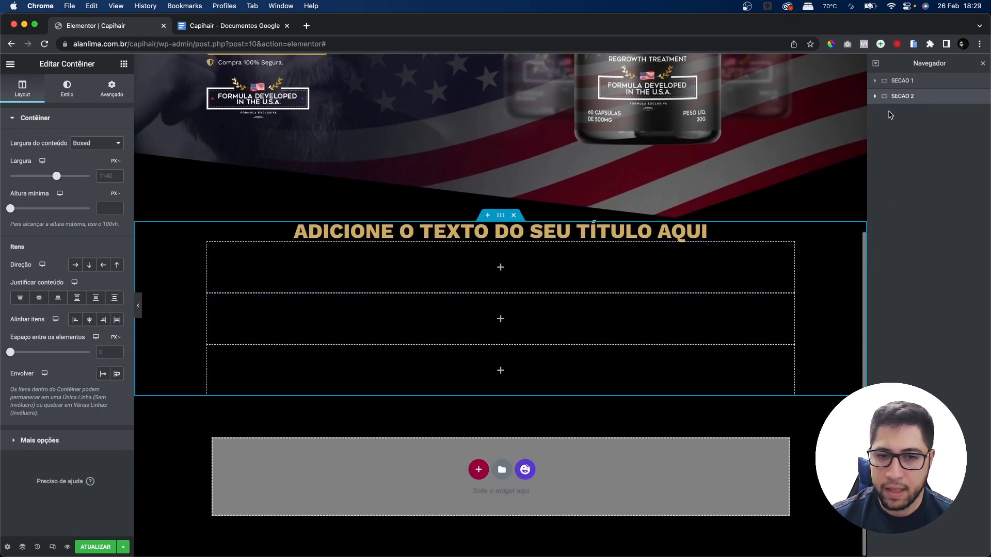
{"action": "left_click", "coordinate": [874, 97]}
{"action": "left_click", "coordinate": [909, 127]}
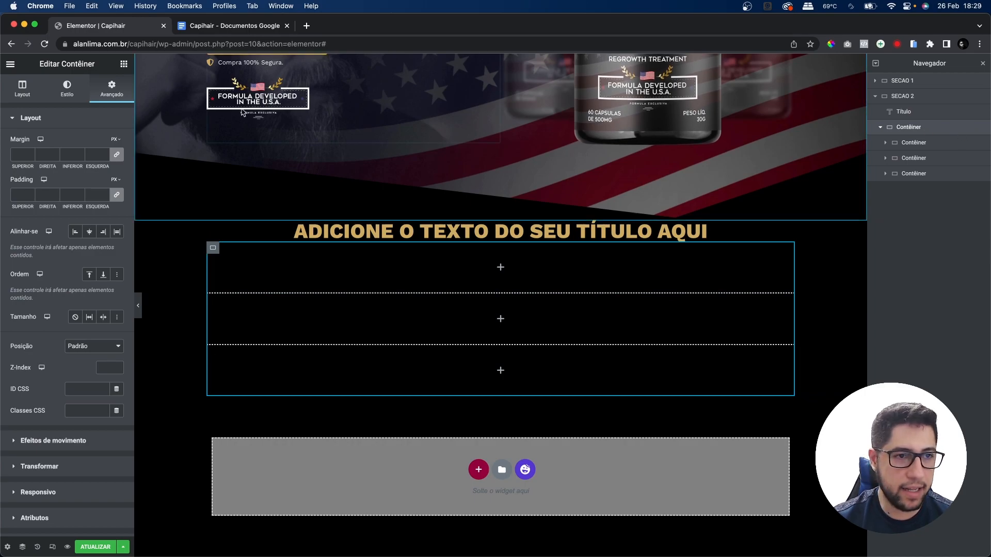
{"action": "left_click", "coordinate": [22, 88]}
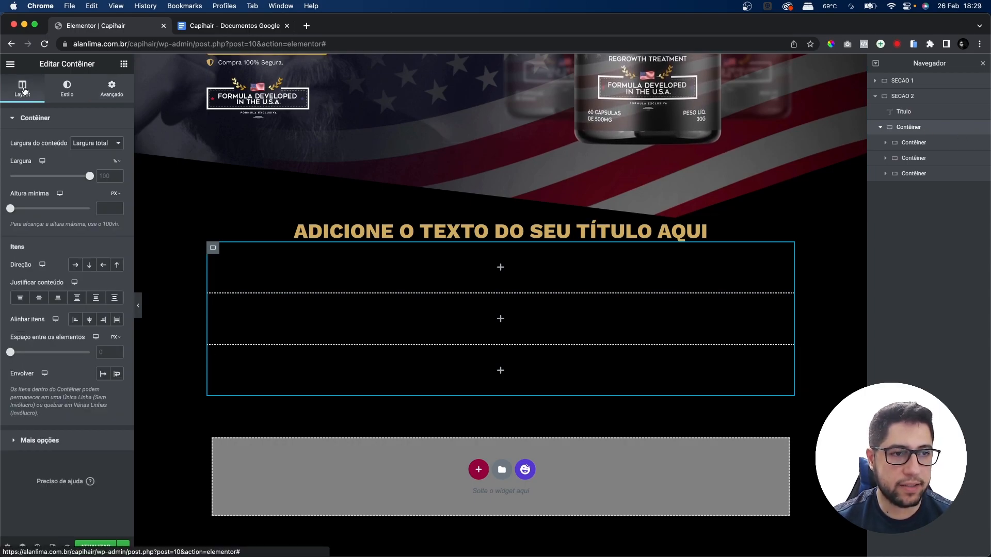
{"action": "left_click", "coordinate": [75, 264]}
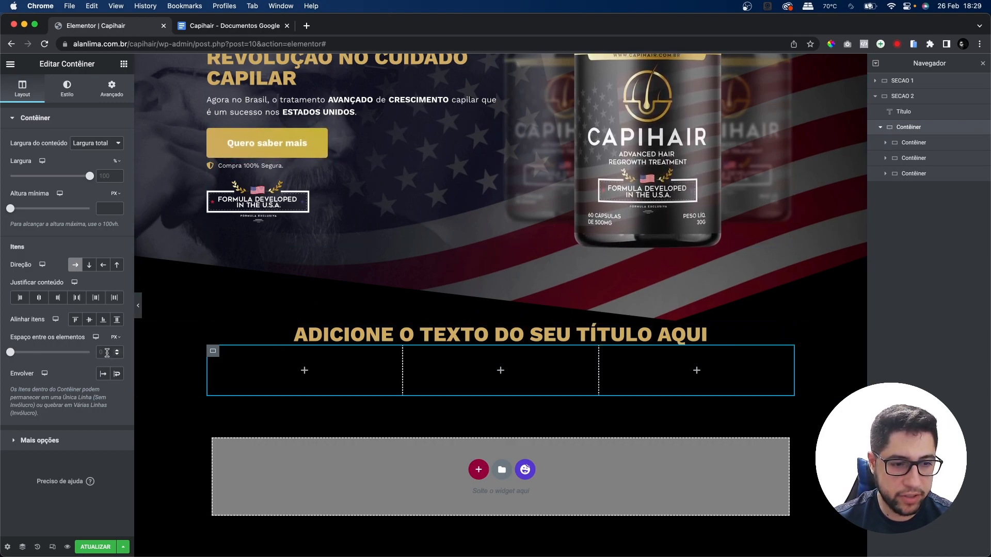
{"action": "type", "text": "0"}
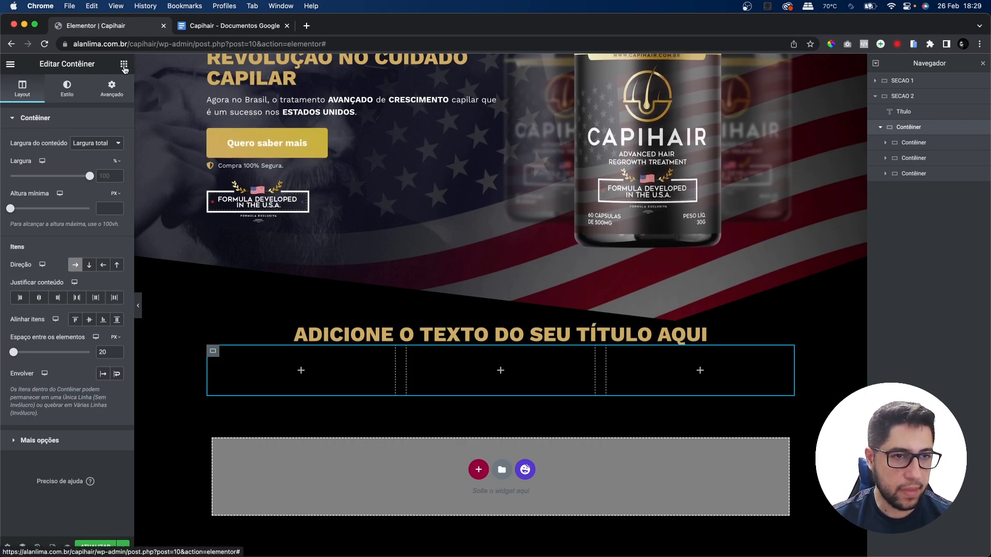
- Search the widgets for "caixa" and place a Caixa de imagem widget in the first of the three columns
{"action": "left_click", "coordinate": [124, 66]}
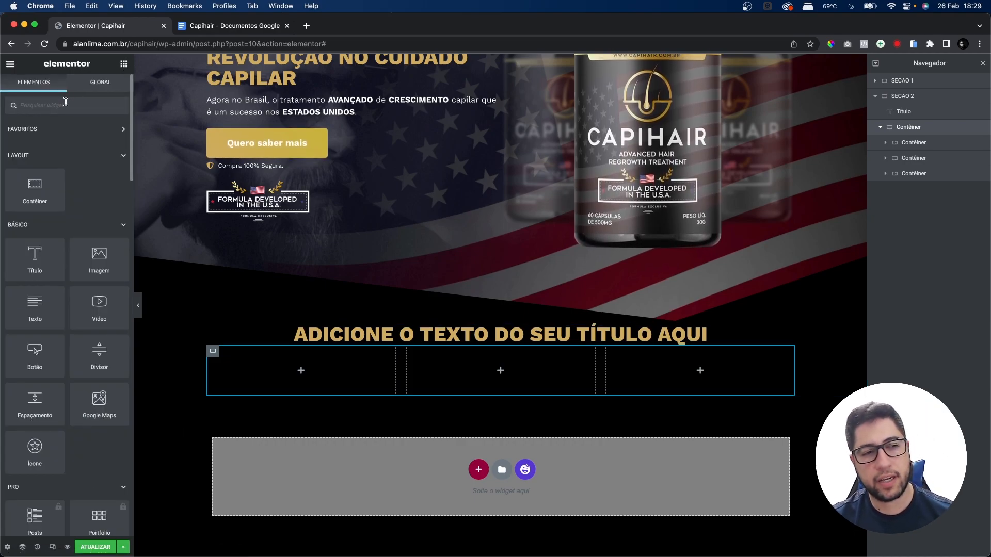
{"action": "type", "text": "caixa"}
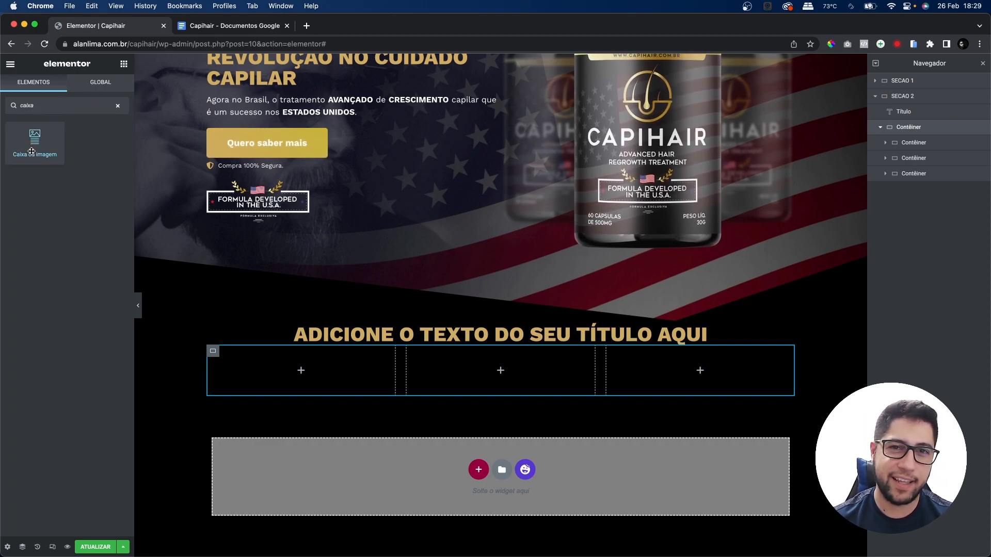
{"action": "left_click_drag", "start_coordinate": [32, 151], "coordinate": [317, 376]}
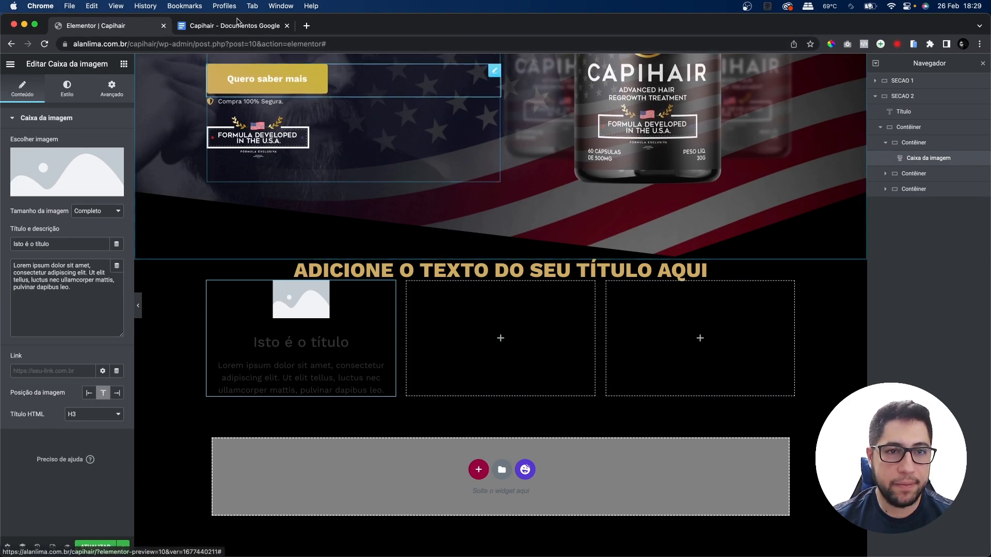
{"action": "key", "text": "ctrl+Tab"}
{"action": "triple_click", "coordinate": [353, 236]}
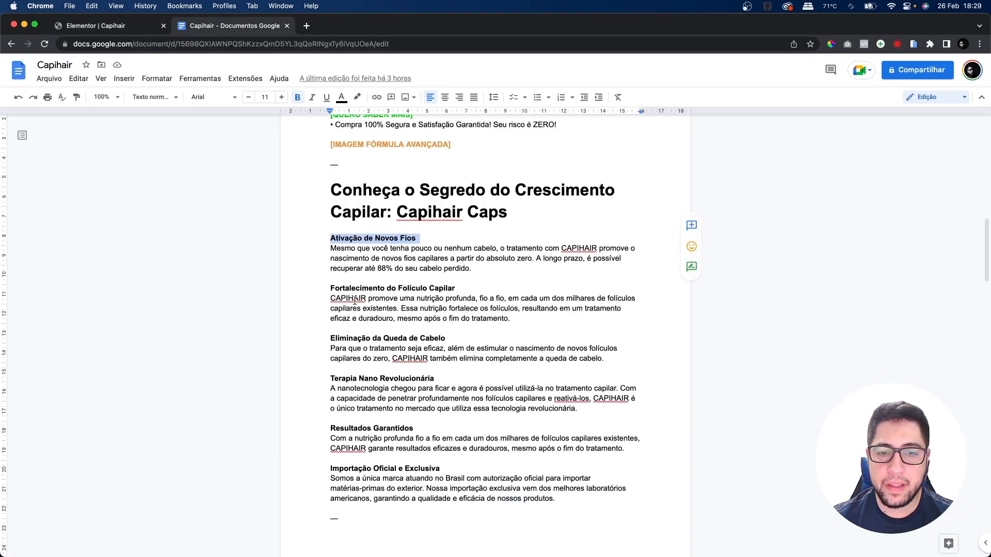
{"action": "triple_click", "coordinate": [349, 258]}
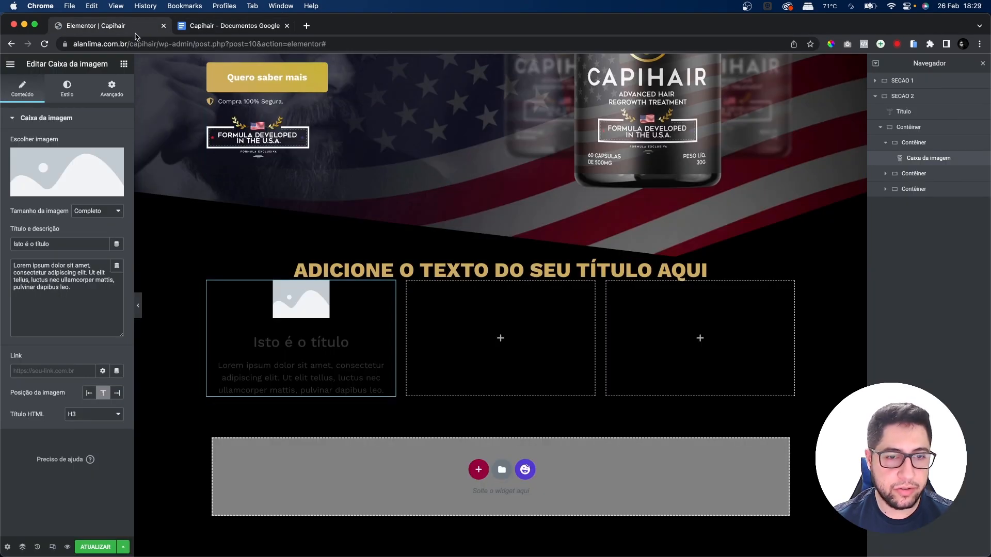
{"action": "left_click", "coordinate": [132, 26]}
{"action": "mouse_move", "coordinate": [320, 547]}
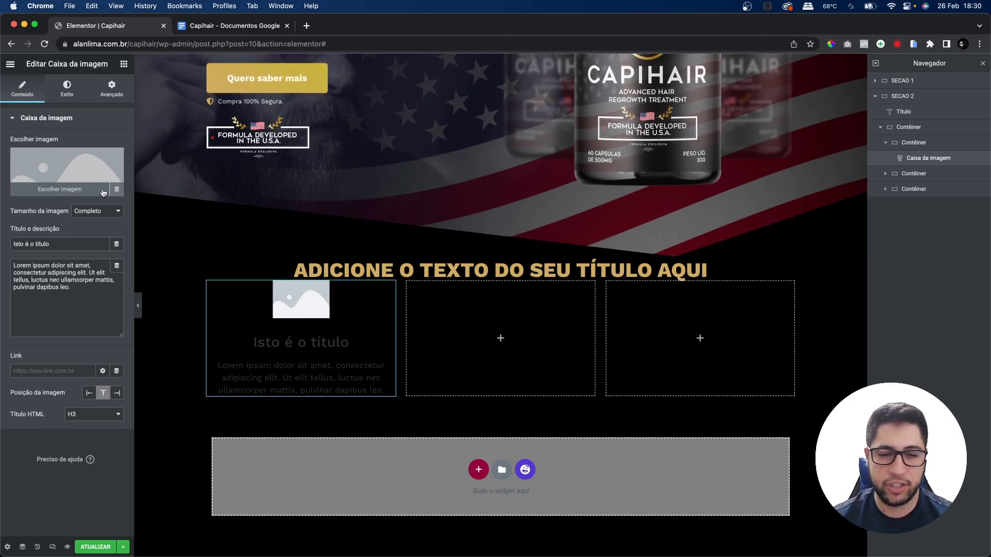
{"action": "left_click", "coordinate": [74, 166]}
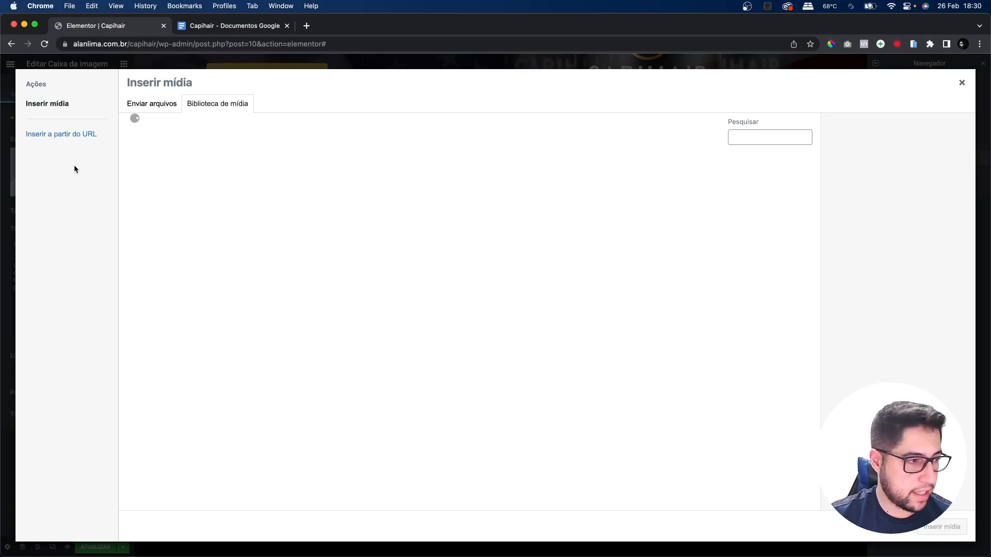
{"action": "left_click", "coordinate": [231, 26]}
{"action": "left_click", "coordinate": [116, 27]}
{"action": "left_click", "coordinate": [961, 84]}
- Copy the heading "Ativação de Novos Fios" from the Capihair document and paste it as the image box's title
{"action": "left_click", "coordinate": [231, 26]}
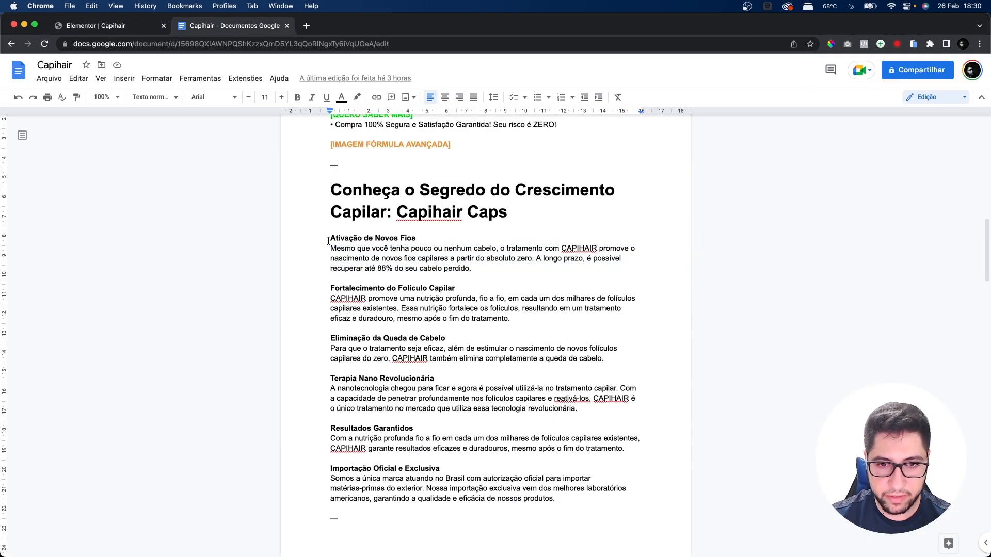
{"action": "left_click_drag", "start_coordinate": [358, 240], "coordinate": [490, 274]}
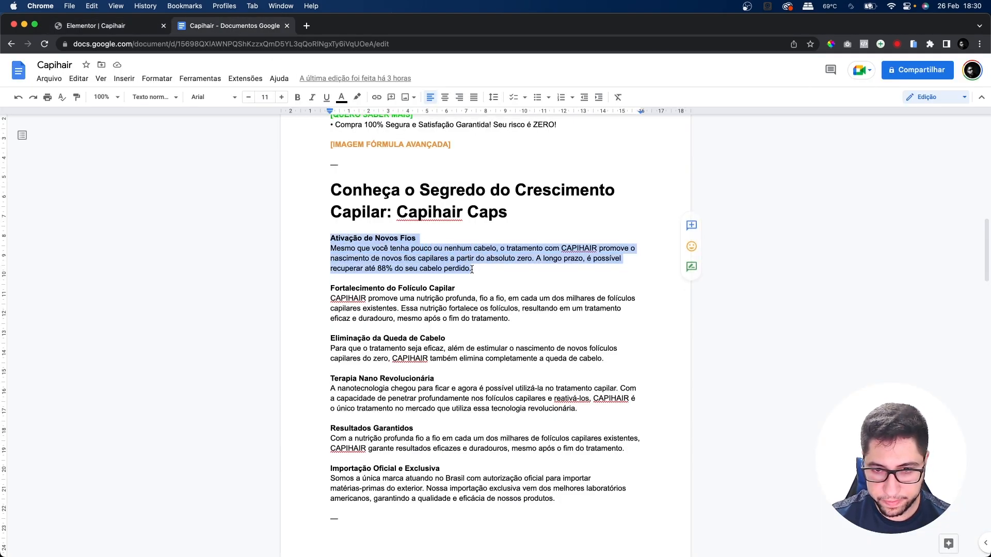
{"action": "triple_click", "coordinate": [405, 238]}
{"action": "key", "text": "super+c"}
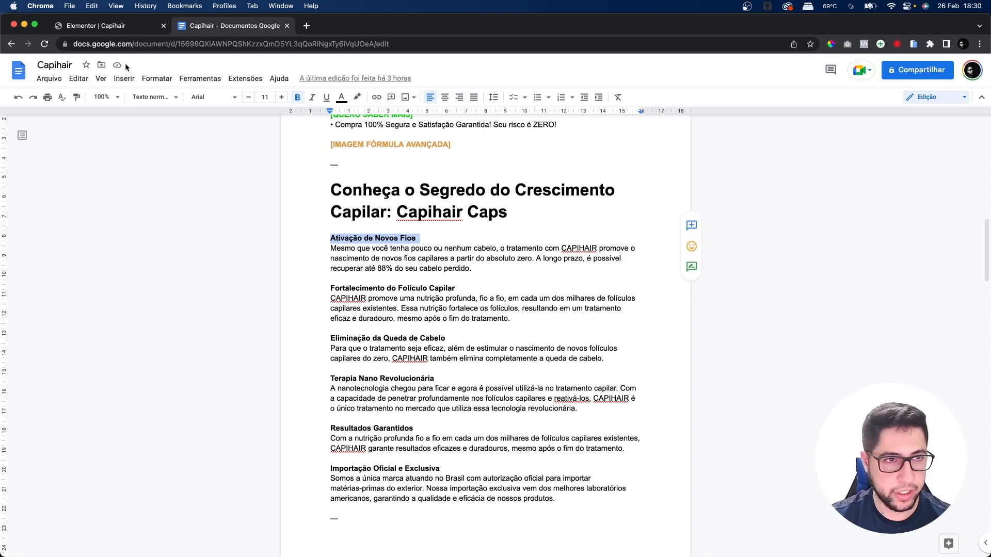
{"action": "left_click", "coordinate": [129, 30]}
{"action": "key", "text": "super+a"}
{"action": "key", "text": "super+v"}
- Replace the image box's description with the paragraph under "Ativação de Novos Fios" copied from the Capihair document
{"action": "left_click", "coordinate": [234, 26]}
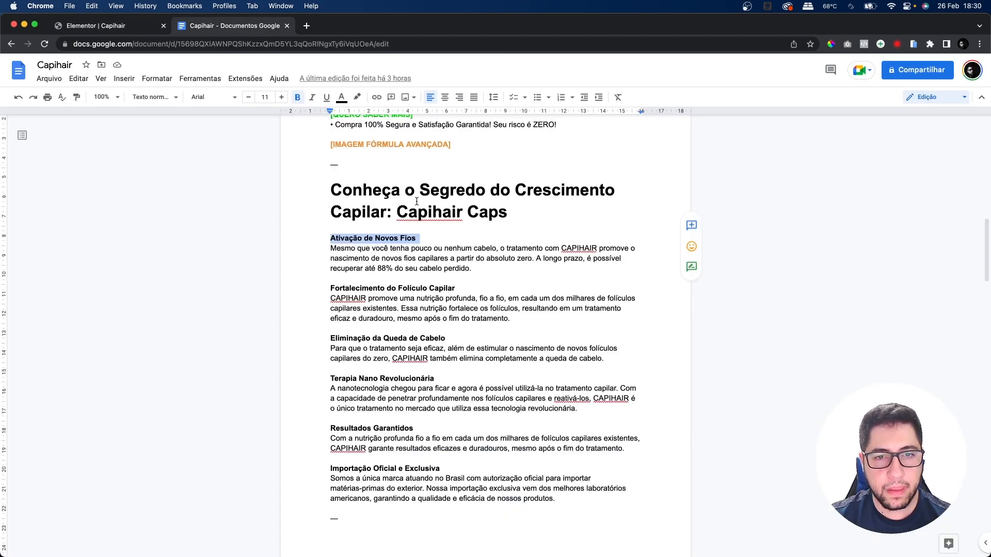
{"action": "left_click_drag", "start_coordinate": [480, 267], "coordinate": [323, 251]}
{"action": "key", "text": "super+c"}
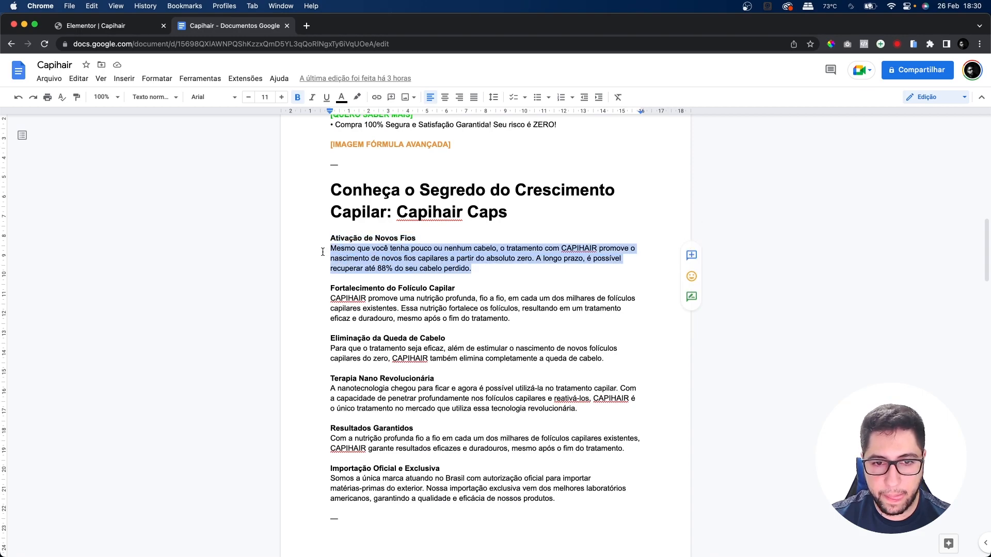
{"action": "left_click", "coordinate": [132, 34]}
{"action": "left_click", "coordinate": [97, 312]}
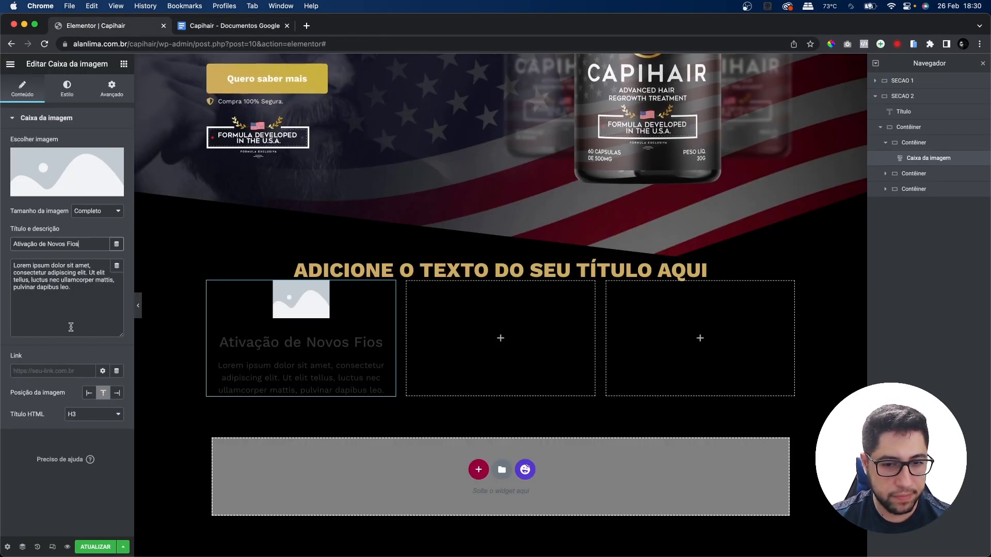
{"action": "key", "text": "super+a"}
{"action": "key", "text": "super+v"}
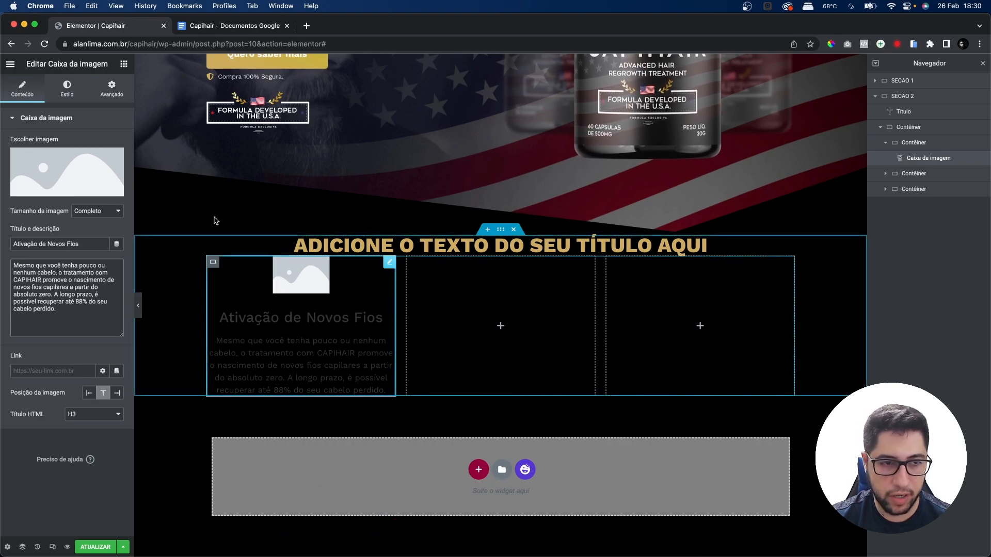
- Upload ativacao.webp from Finder to the media library and insert it as the image box's picture
{"action": "left_click", "coordinate": [88, 173]}
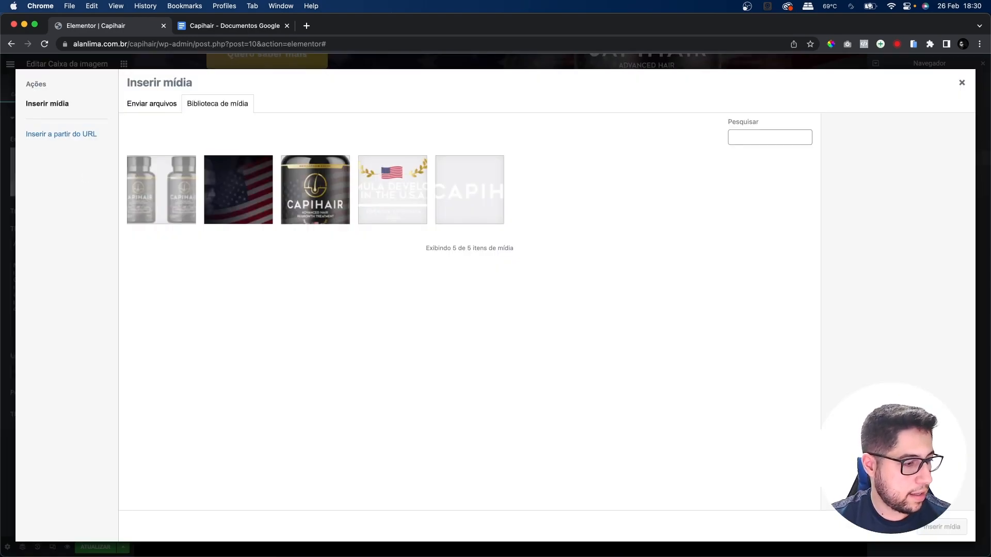
{"action": "key", "text": "super+Tab"}
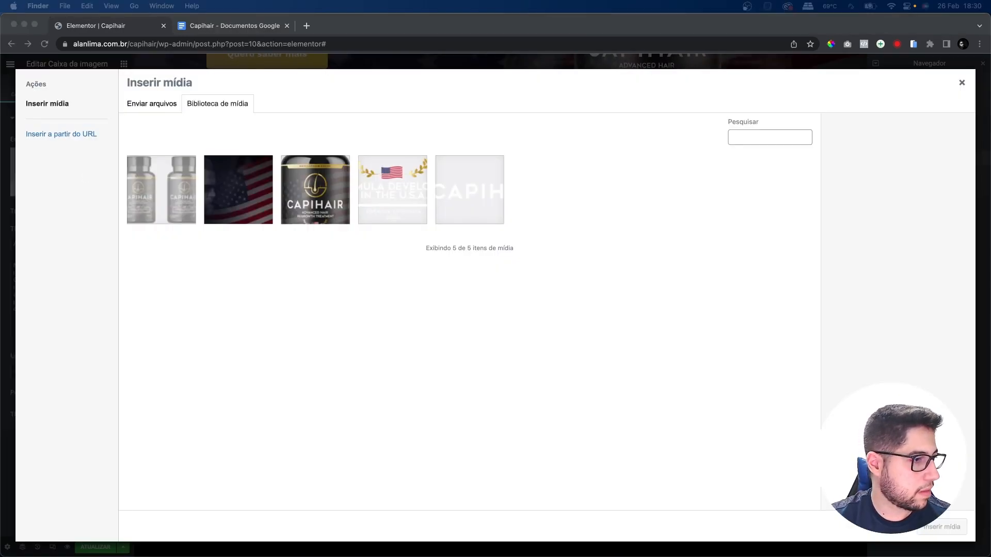
{"action": "left_click_drag", "start_coordinate": [0, 242], "coordinate": [268, 254]}
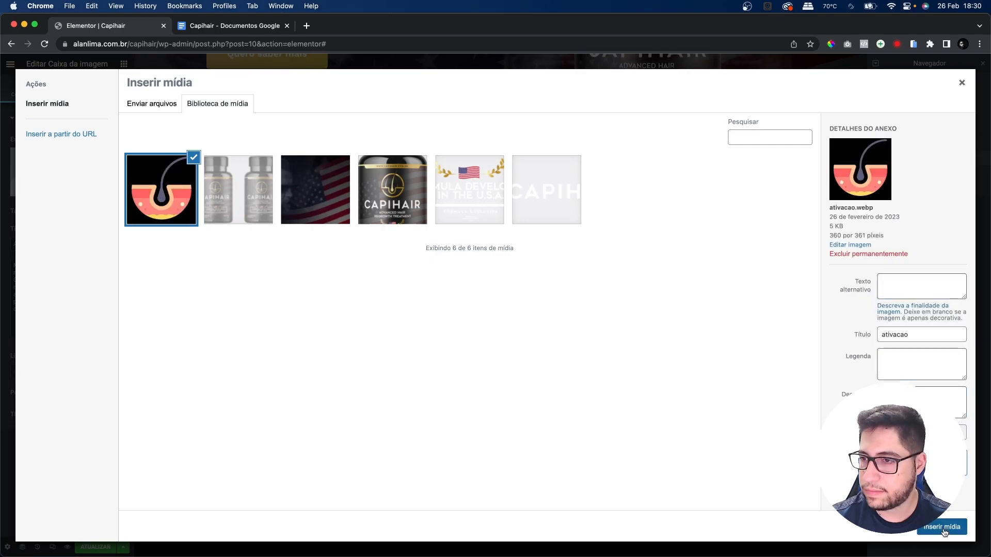
{"action": "left_click", "coordinate": [943, 529]}
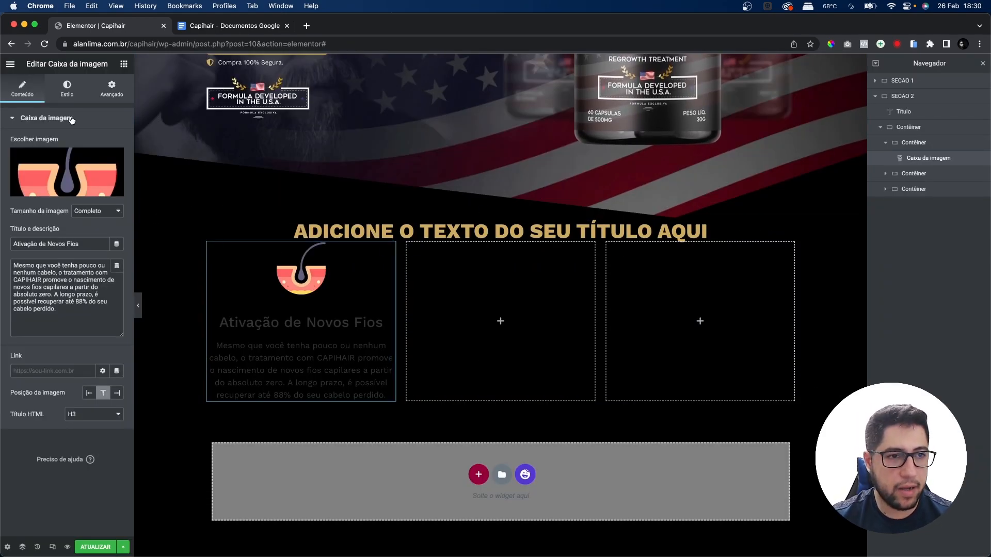
- Style the image box's title with the global gold colour and the SUBTITULO global font
{"action": "left_click", "coordinate": [67, 89]}
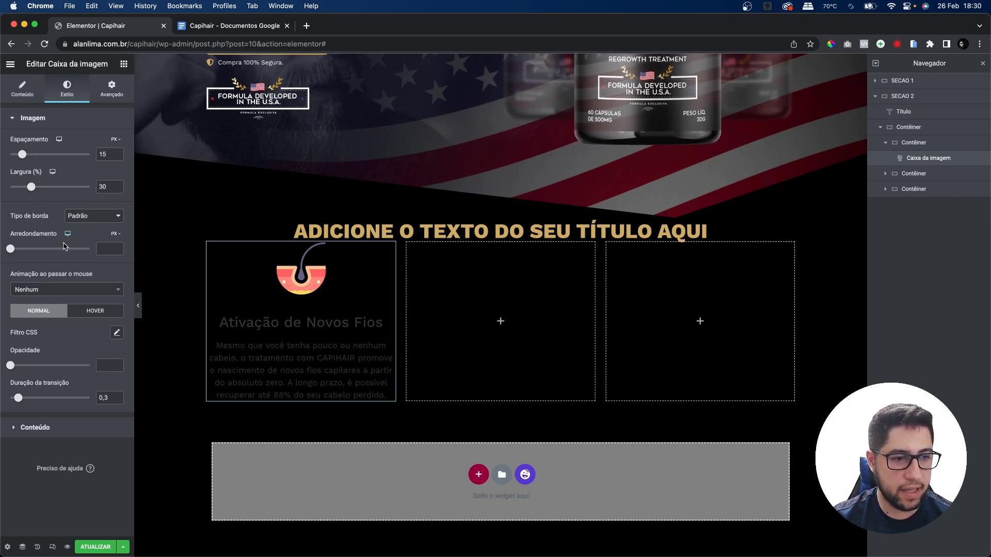
{"action": "left_click", "coordinate": [35, 428]}
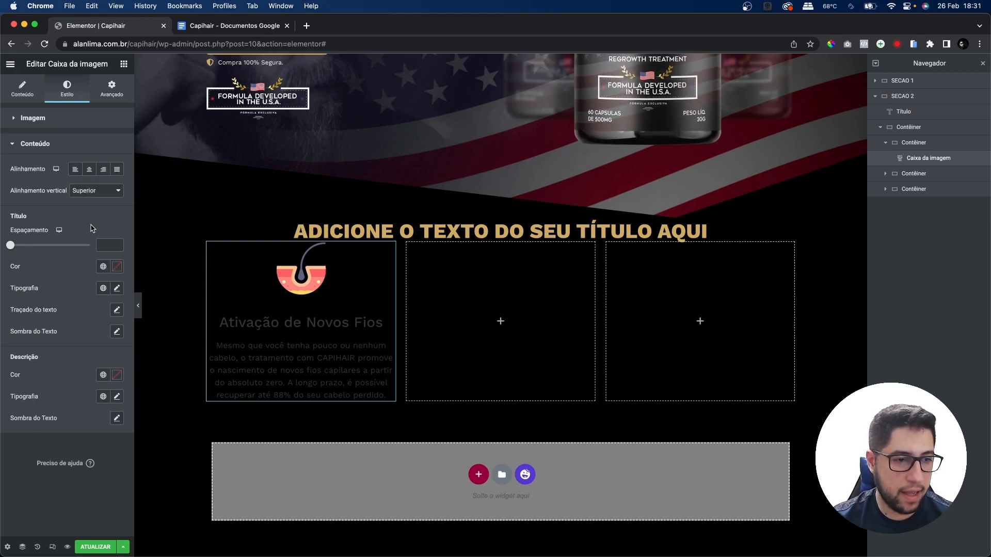
{"action": "left_click", "coordinate": [117, 267]}
{"action": "left_click", "coordinate": [103, 267]}
{"action": "left_click", "coordinate": [43, 316]}
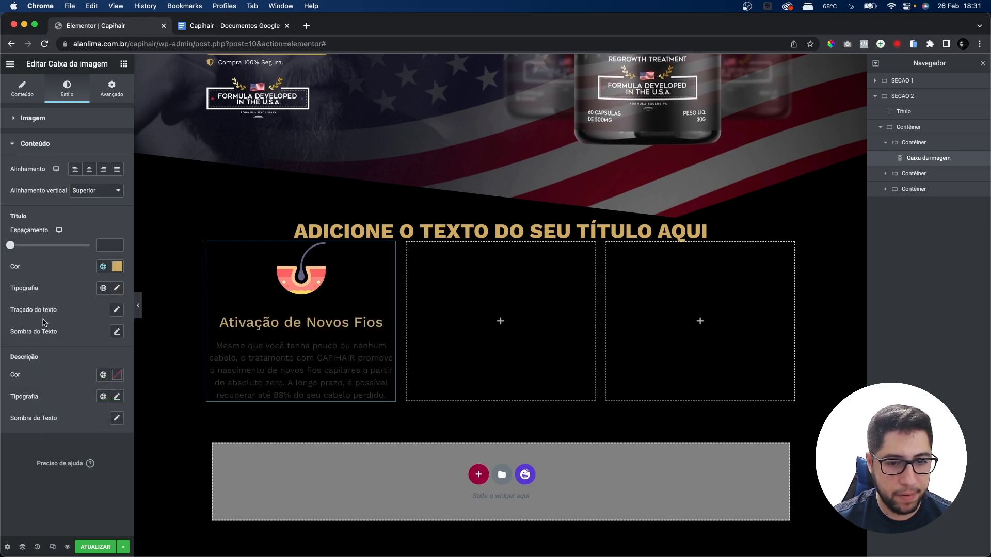
{"action": "left_click", "coordinate": [102, 288]}
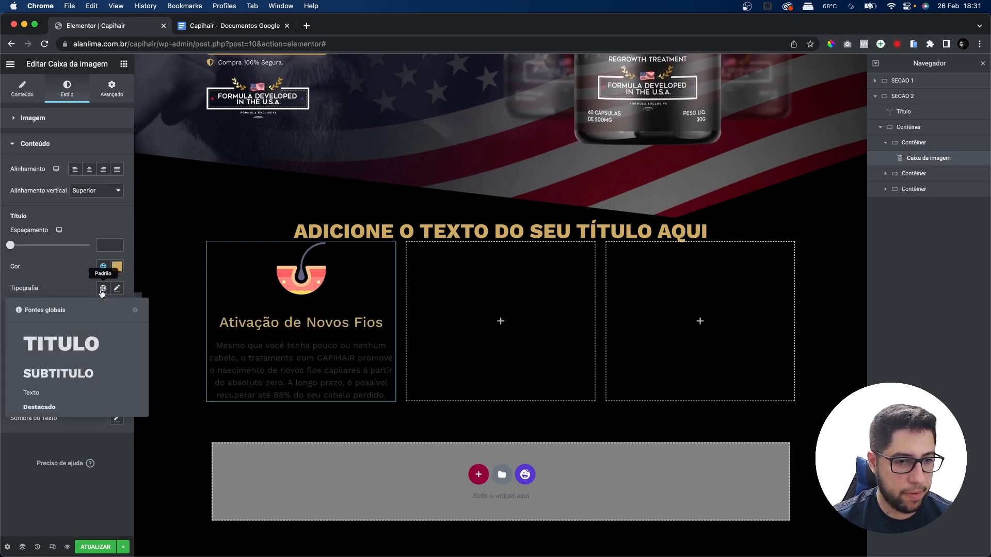
{"action": "left_click", "coordinate": [49, 380]}
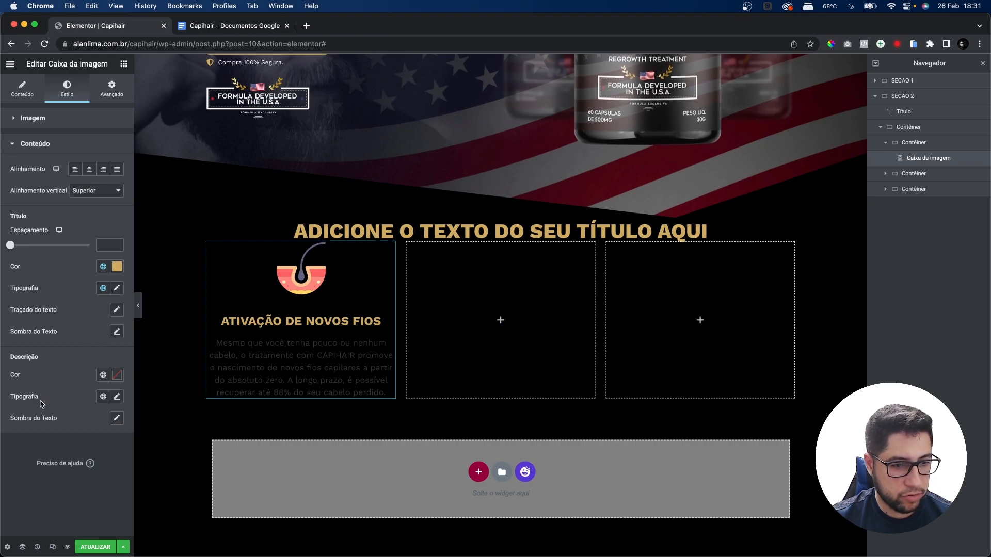
- Give the image box's description the Texto global font and a white colour
{"action": "left_click", "coordinate": [104, 397]}
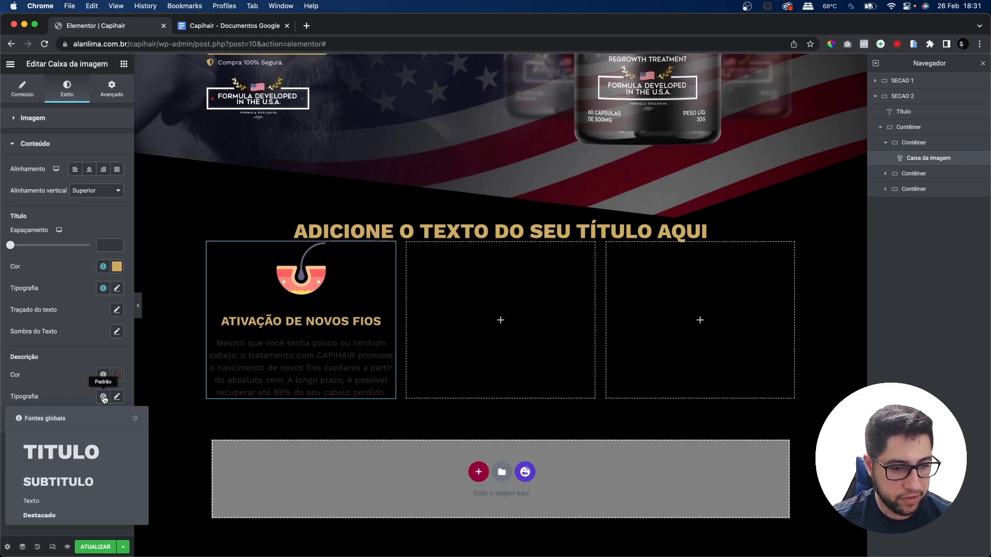
{"action": "left_click", "coordinate": [61, 508]}
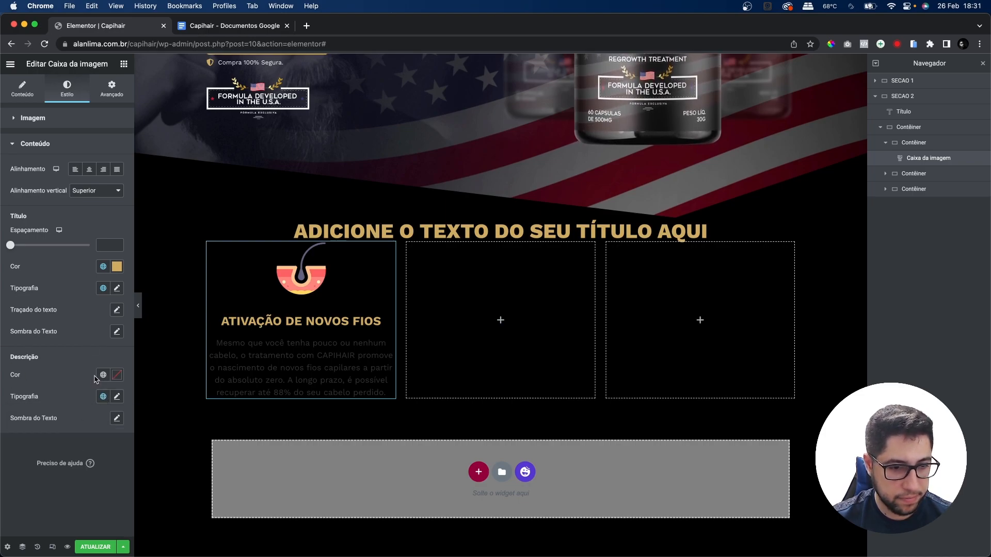
{"action": "left_click", "coordinate": [117, 375]}
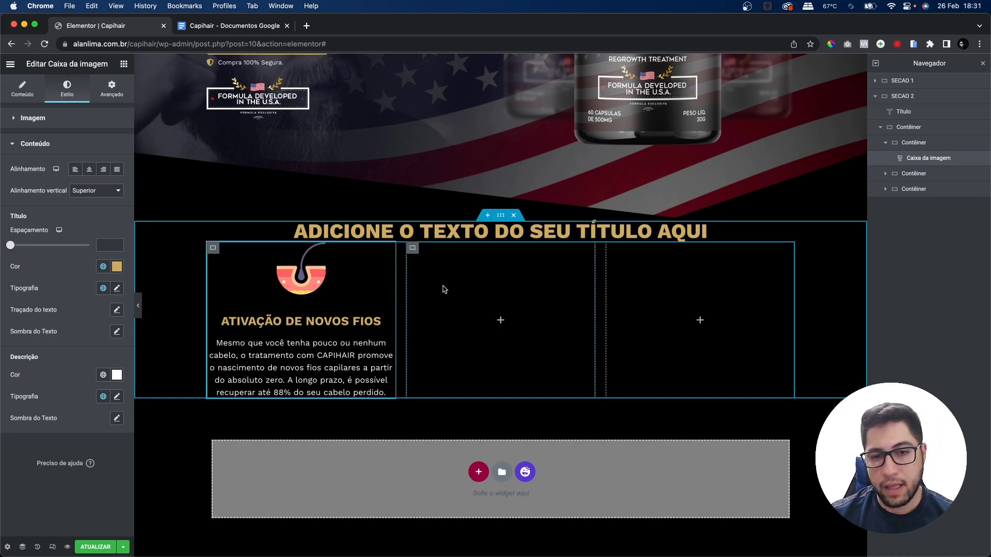
{"action": "scroll", "coordinate": [499, 347], "scroll_direction": "up", "scroll_amount": 3}
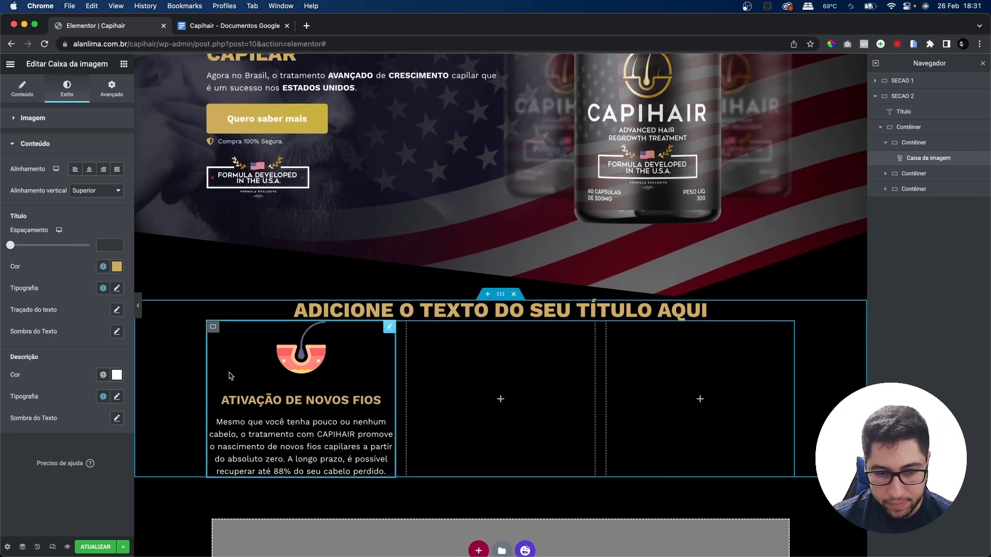
{"action": "scroll", "coordinate": [235, 379], "scroll_direction": "down", "scroll_amount": 3}
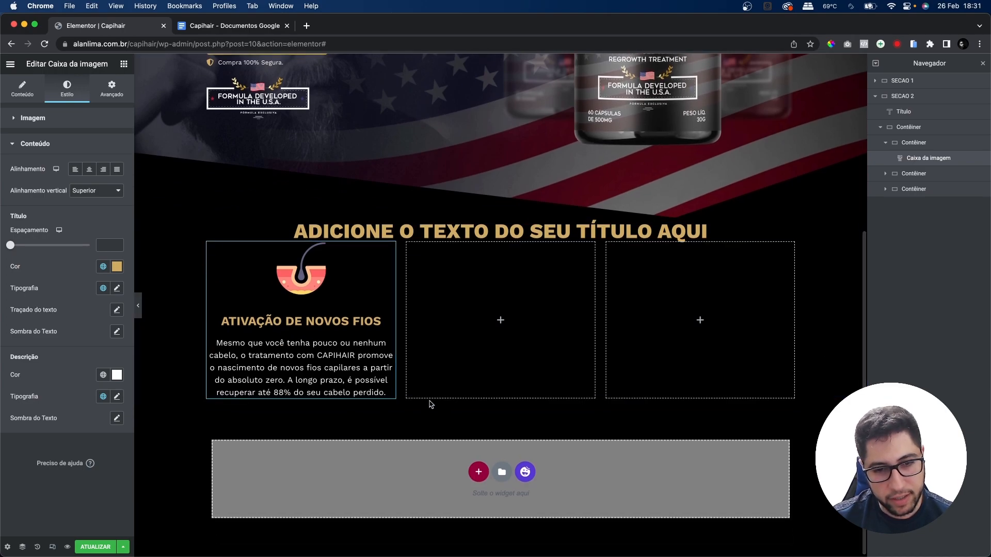
- Set the image box's picture width to 35% and its title spacing to 3
{"action": "right_click", "coordinate": [288, 268]}
{"action": "left_click", "coordinate": [320, 276]}
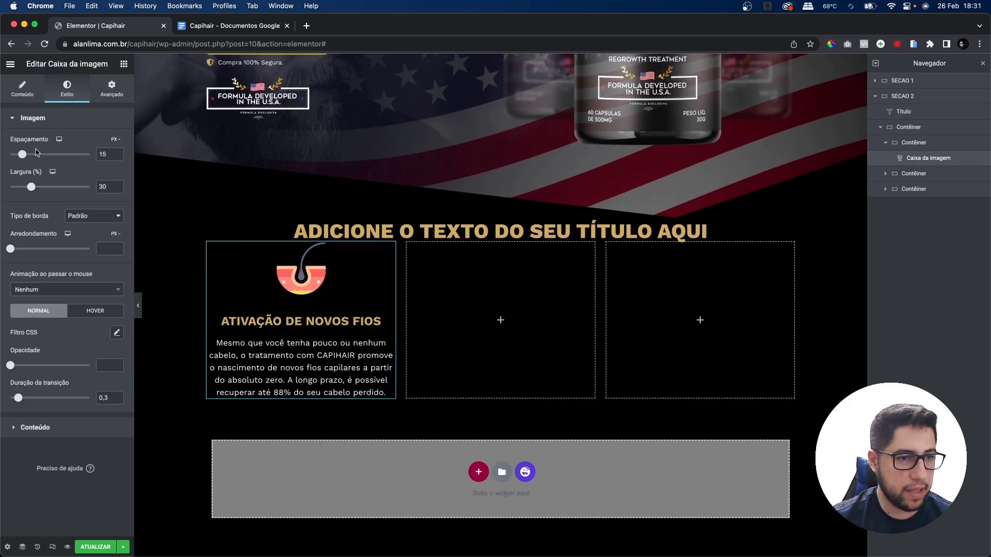
{"action": "left_click_drag", "start_coordinate": [34, 189], "coordinate": [37, 189]}
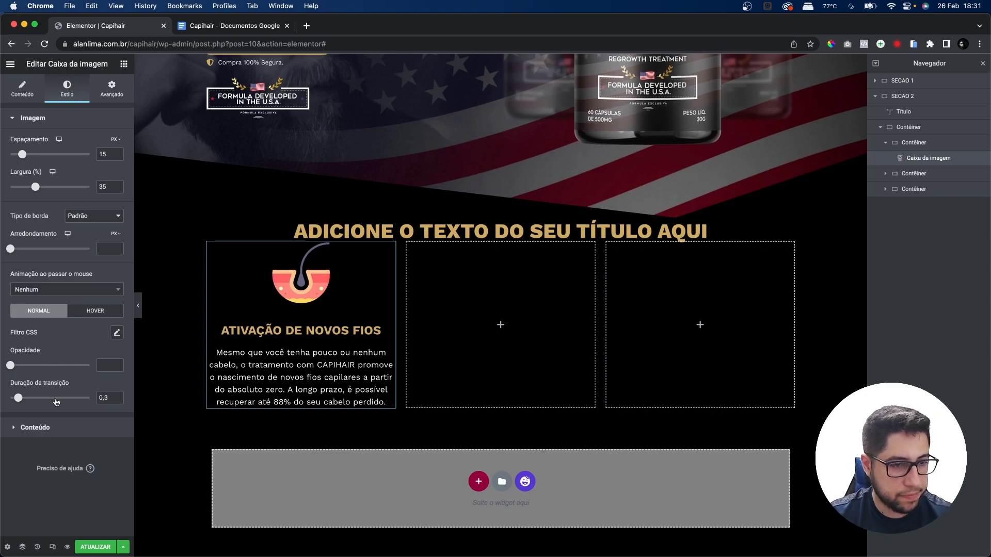
{"action": "left_click", "coordinate": [35, 427]}
{"action": "left_click", "coordinate": [10, 245]}
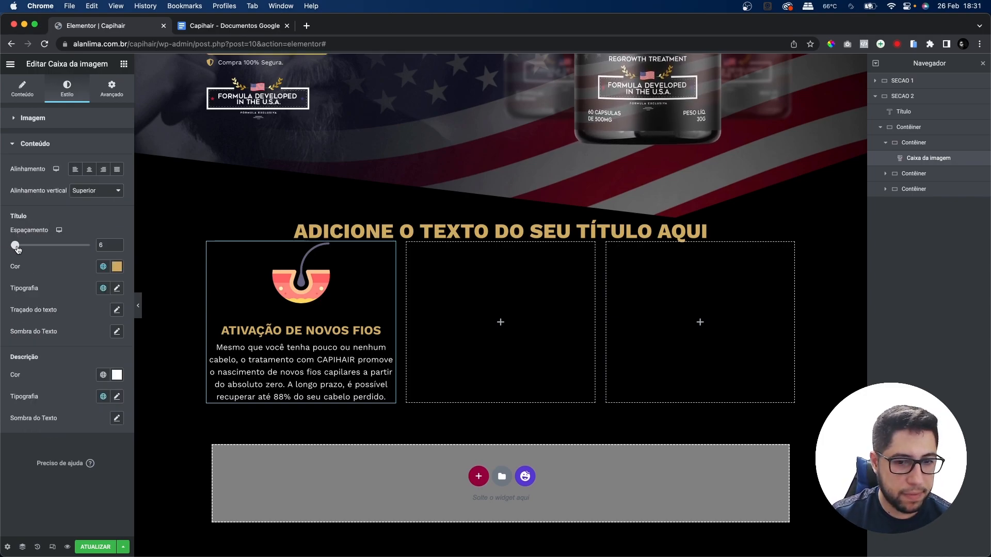
{"action": "left_click_drag", "start_coordinate": [12, 251], "coordinate": [14, 250]}
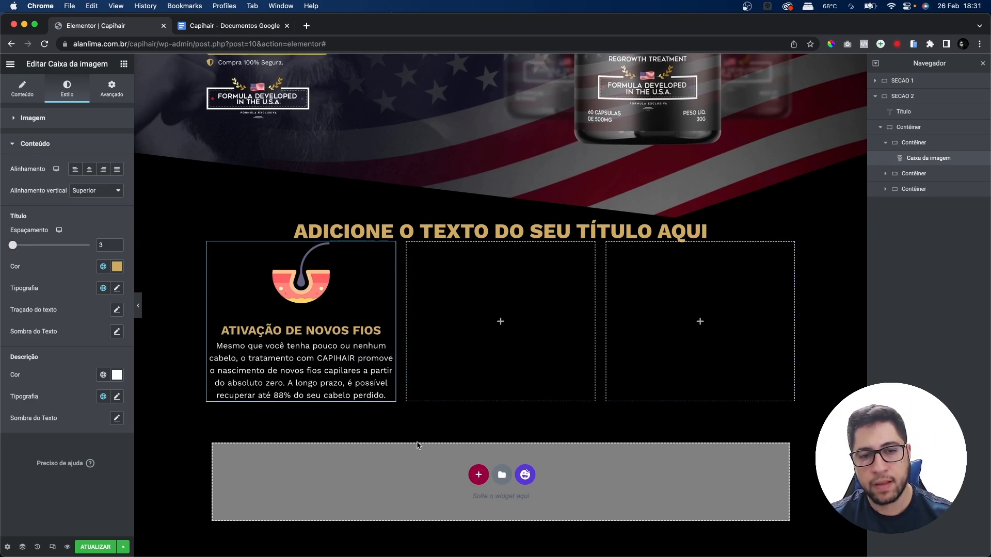
- Delete the two empty containers beside the image box column
{"action": "right_click", "coordinate": [543, 298]}
{"action": "left_click", "coordinate": [583, 516]}
{"action": "right_click", "coordinate": [575, 341]}
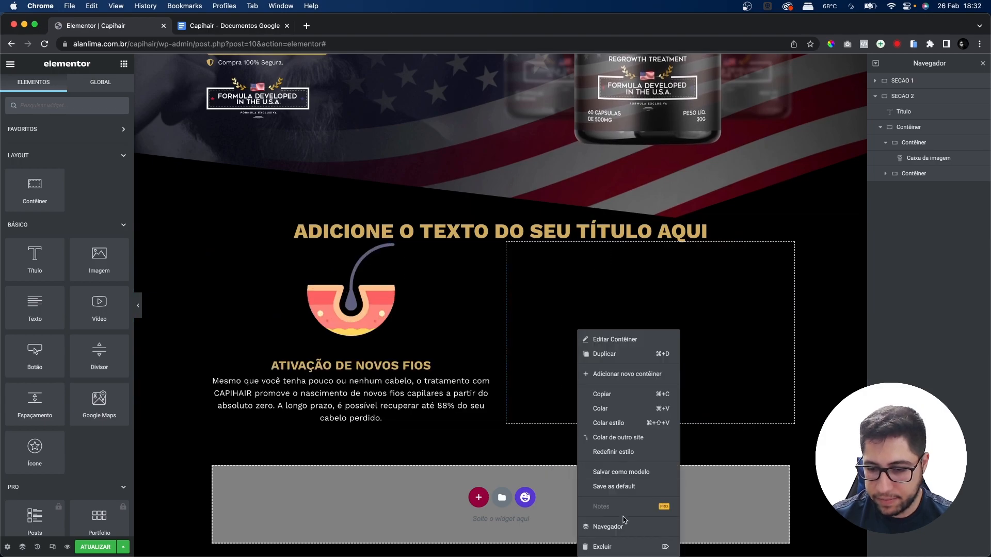
{"action": "left_click", "coordinate": [630, 549]}
- Duplicate the container with the finished image box twice to make three equal columns
{"action": "right_click", "coordinate": [213, 248]}
{"action": "left_click", "coordinate": [240, 274]}
{"action": "right_click", "coordinate": [213, 248]}
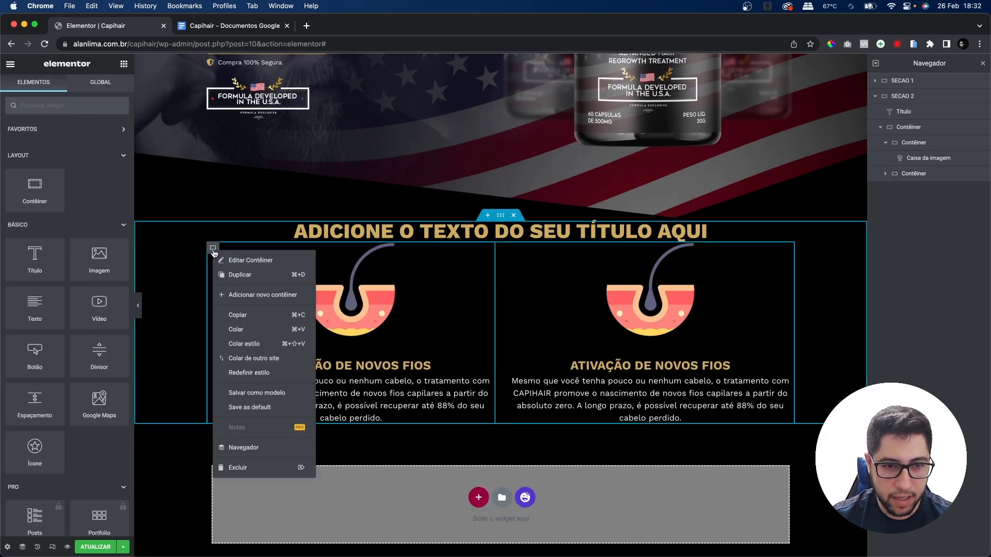
{"action": "left_click", "coordinate": [242, 275]}
{"action": "scroll", "coordinate": [464, 437], "scroll_direction": "up", "scroll_amount": 3}
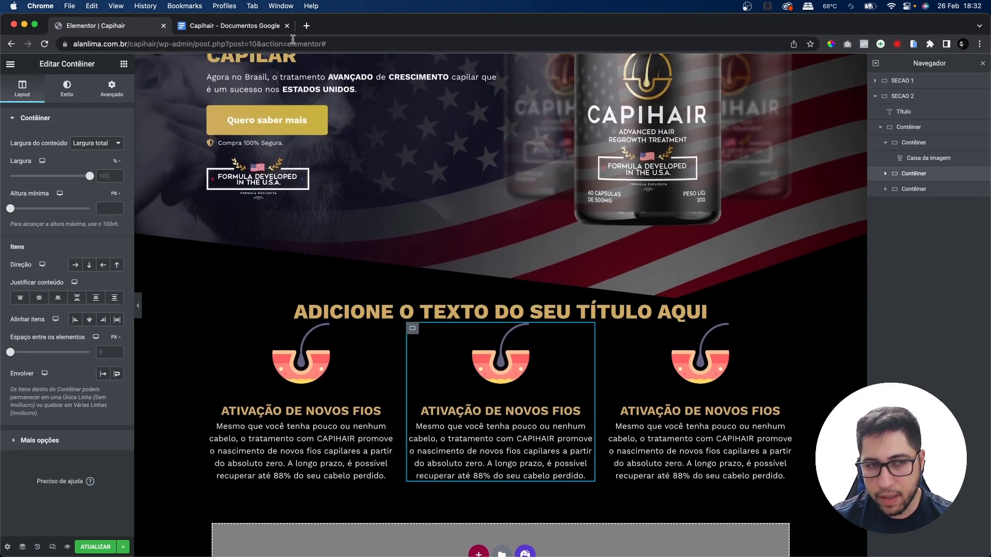
- Replace the middle image box's title with the document's heading "Fortalecimento do Folículo Capilar"
{"action": "left_click", "coordinate": [230, 28]}
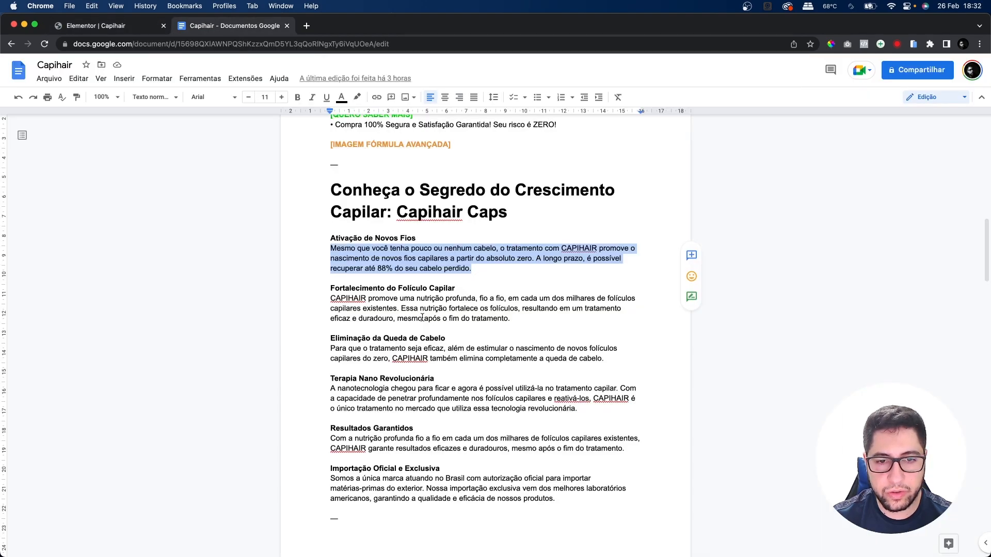
{"action": "left_click_drag", "start_coordinate": [468, 283], "coordinate": [303, 290]}
{"action": "key", "text": "super+c"}
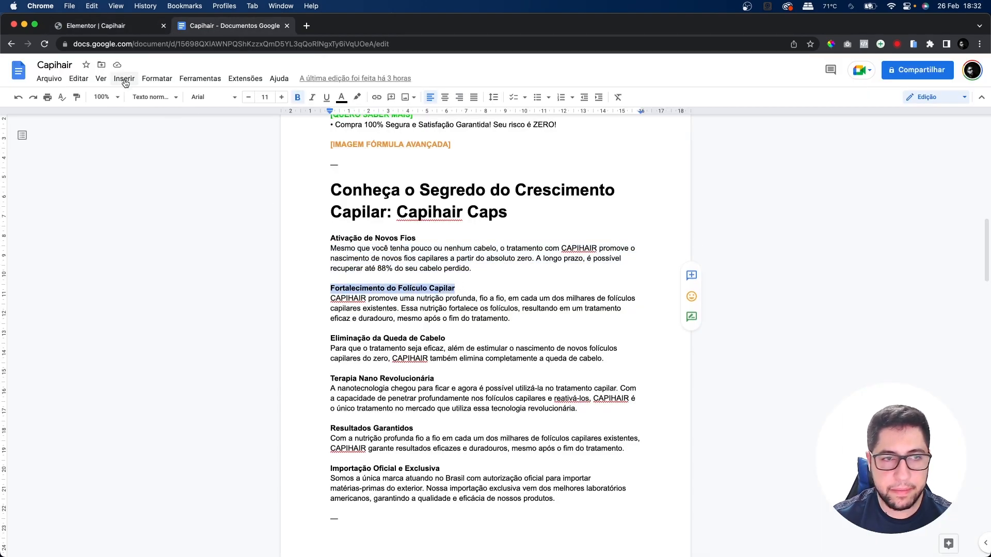
{"action": "left_click", "coordinate": [98, 25]}
{"action": "right_click", "coordinate": [532, 353]}
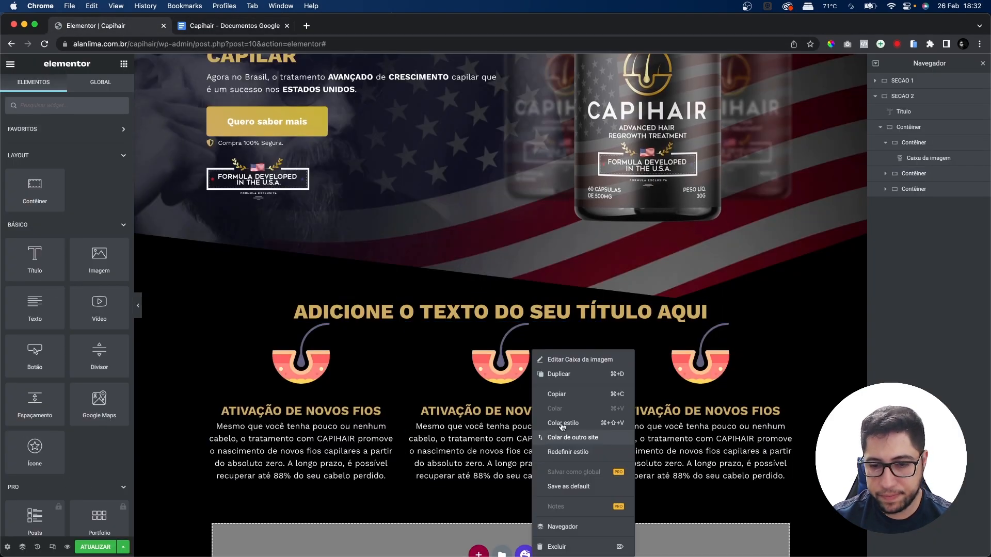
{"action": "left_click", "coordinate": [579, 359]}
{"action": "triple_click", "coordinate": [77, 243]}
{"action": "key", "text": "super+v"}
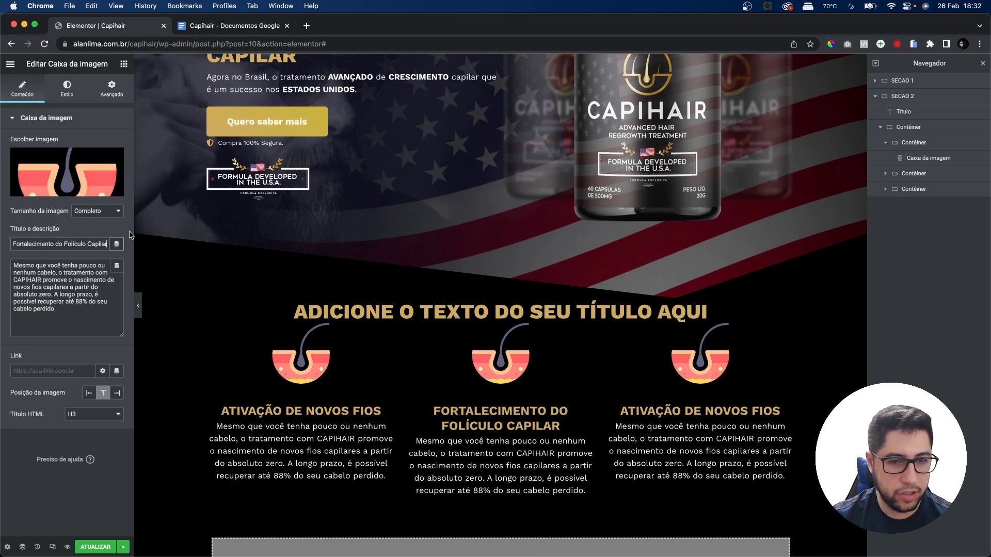
- Replace the middle image box's description with the document's paragraph under "Fortalecimento do Folículo Capilar"
{"action": "left_click", "coordinate": [248, 25]}
{"action": "left_click_drag", "start_coordinate": [514, 325], "coordinate": [320, 300]}
{"action": "key", "text": "super+c"}
{"action": "left_click", "coordinate": [125, 26]}
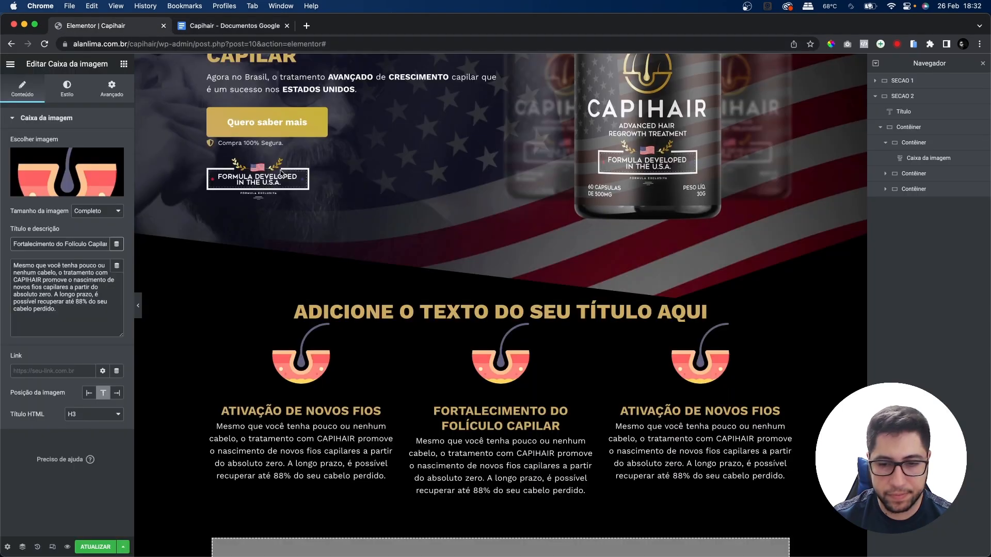
{"action": "right_click", "coordinate": [502, 351]}
{"action": "left_click", "coordinate": [561, 367]}
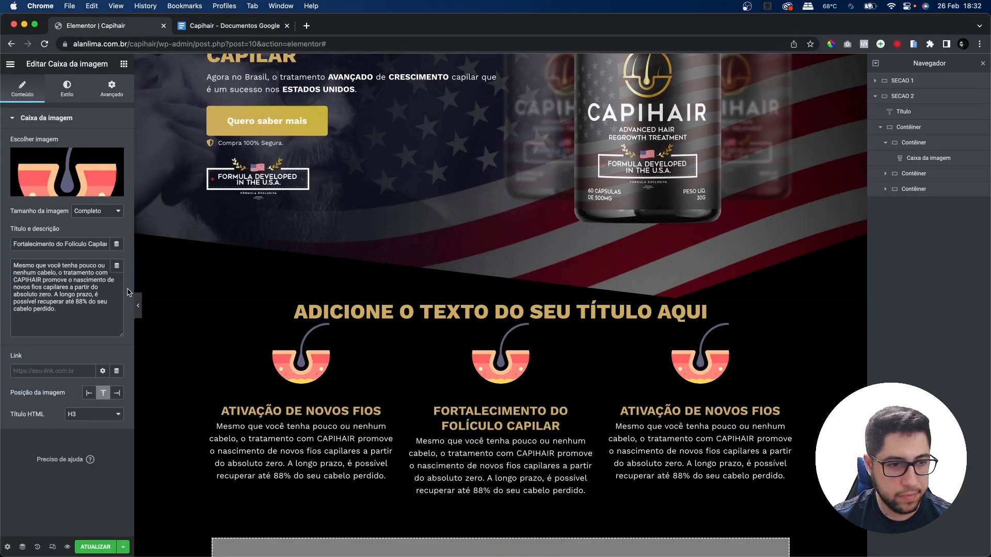
{"action": "key", "text": "super+a"}
{"action": "key", "text": "super+v"}
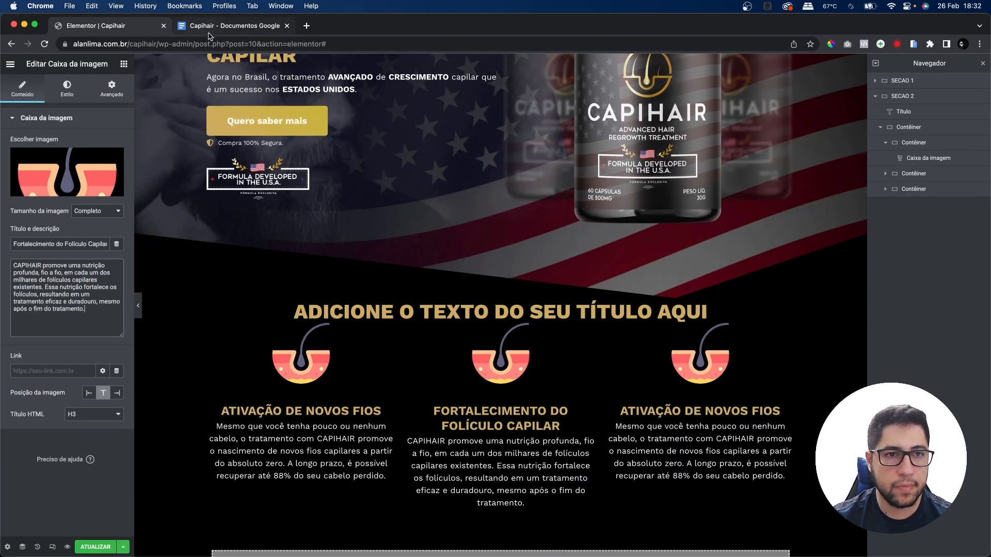
- Replace the third image box's title with the document's heading "Eliminação da Queda de Cabelo"
{"action": "left_click", "coordinate": [227, 26]}
{"action": "left_click_drag", "start_coordinate": [446, 338], "coordinate": [327, 338]}
{"action": "key", "text": "super+c"}
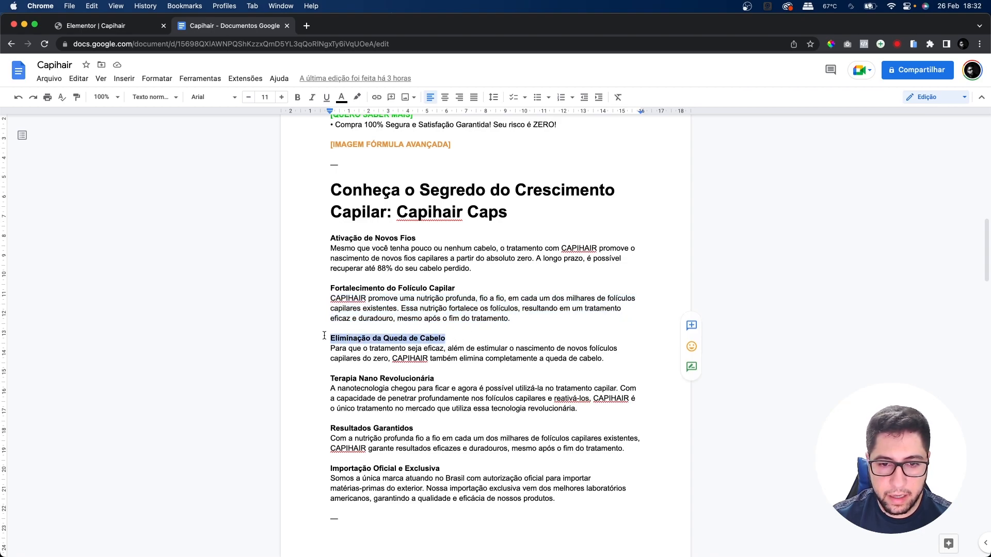
{"action": "left_click", "coordinate": [77, 29]}
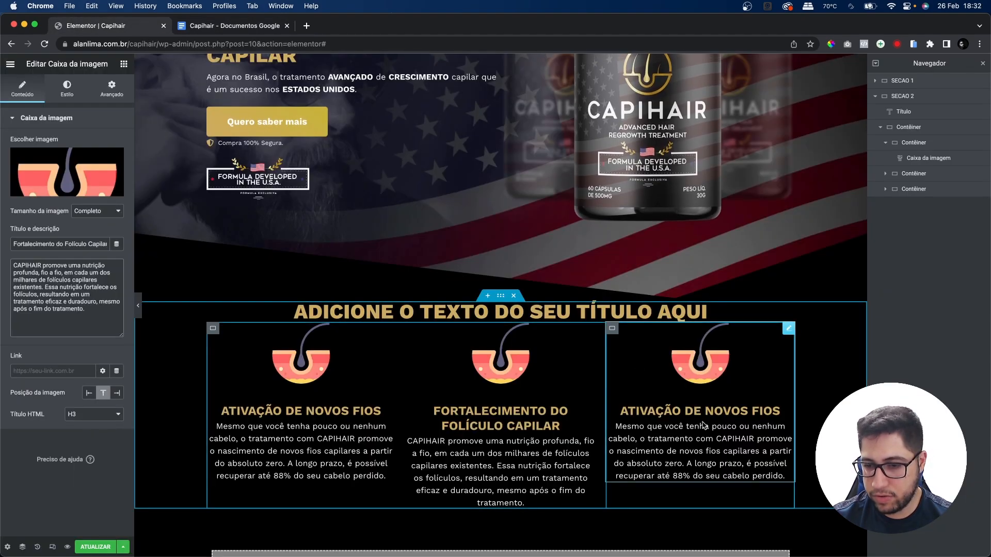
{"action": "right_click", "coordinate": [709, 353]}
{"action": "left_click", "coordinate": [762, 360]}
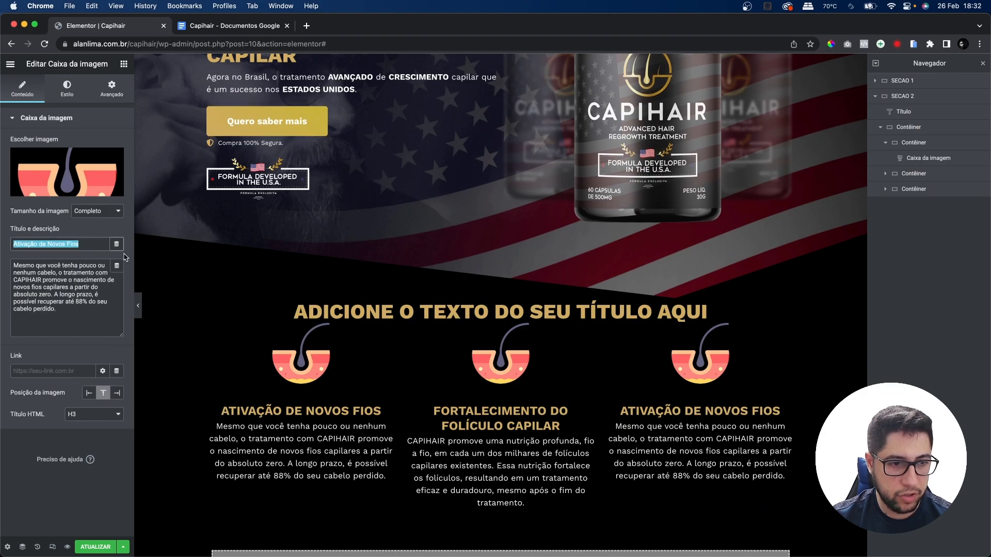
{"action": "key", "text": "super+v"}
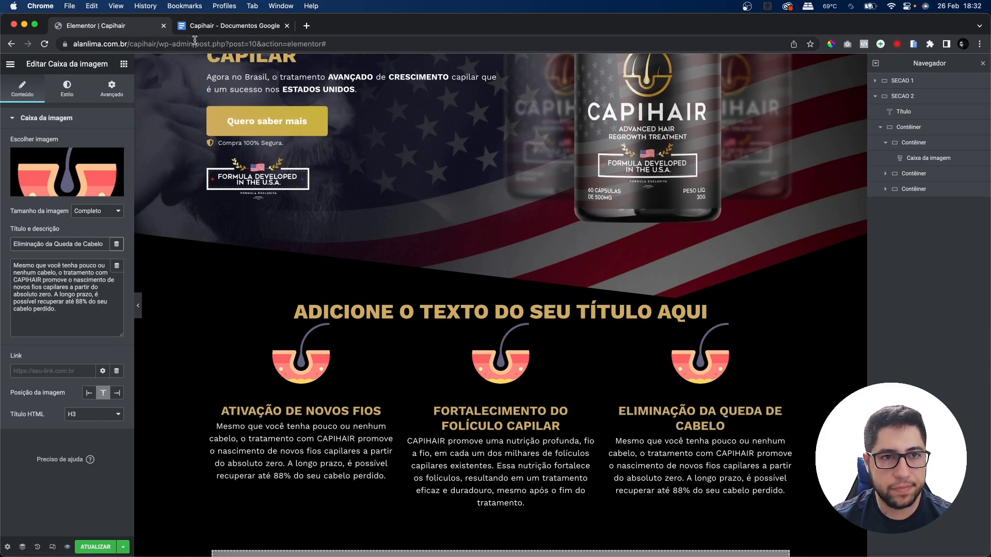
- Replace the third image box's description with the document's paragraph under "Eliminação da Queda de Cabelo"
{"action": "left_click", "coordinate": [227, 26]}
{"action": "left_click_drag", "start_coordinate": [614, 358], "coordinate": [313, 346]}
{"action": "key", "text": "super+c"}
{"action": "left_click", "coordinate": [111, 25]}
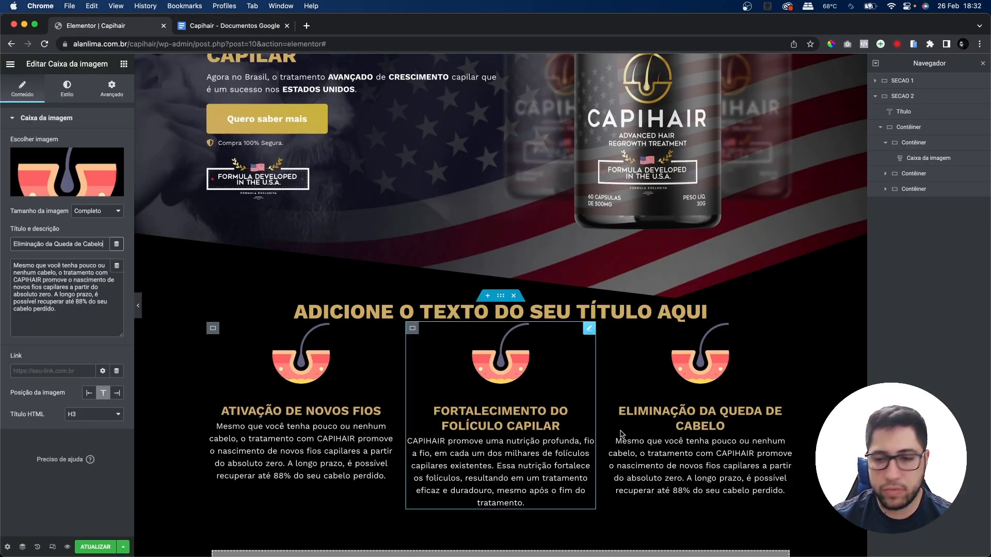
{"action": "right_click", "coordinate": [715, 354]}
{"action": "left_click", "coordinate": [694, 443]}
{"action": "left_click", "coordinate": [43, 285]}
{"action": "key", "text": "super+a"}
{"action": "key", "text": "super+v"}
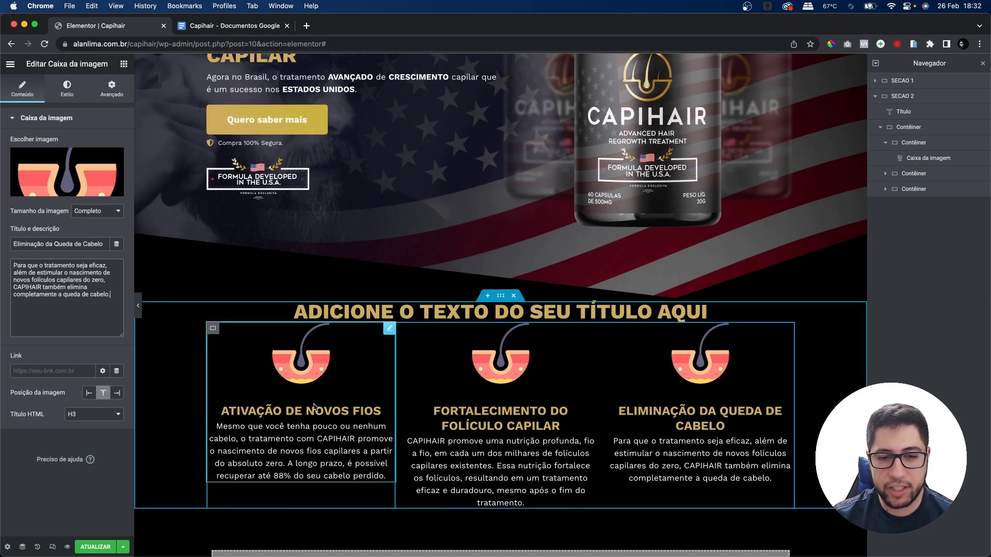
- Insert a <br> line break before "Novos Fios" in the first image box's title
{"action": "right_click", "coordinate": [353, 405]}
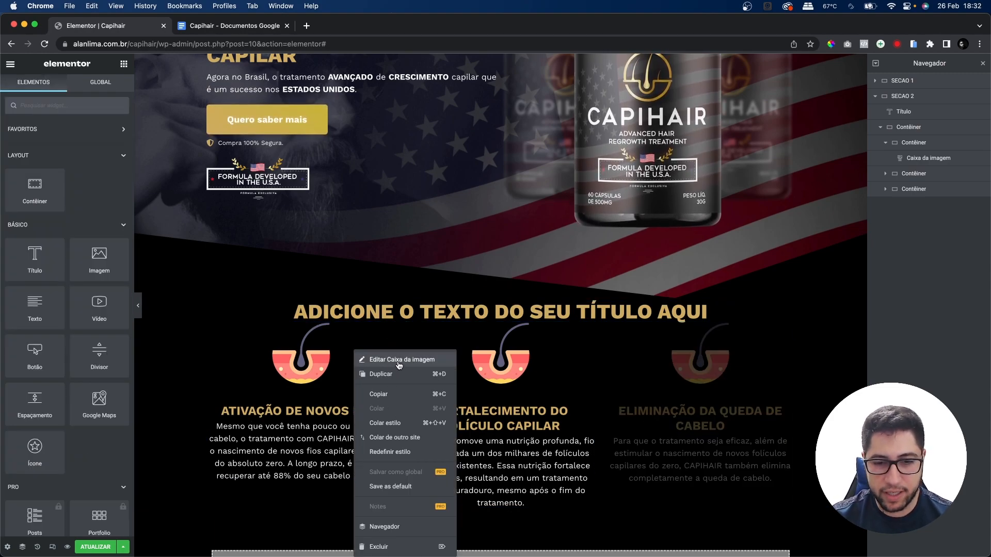
{"action": "left_click", "coordinate": [398, 359]}
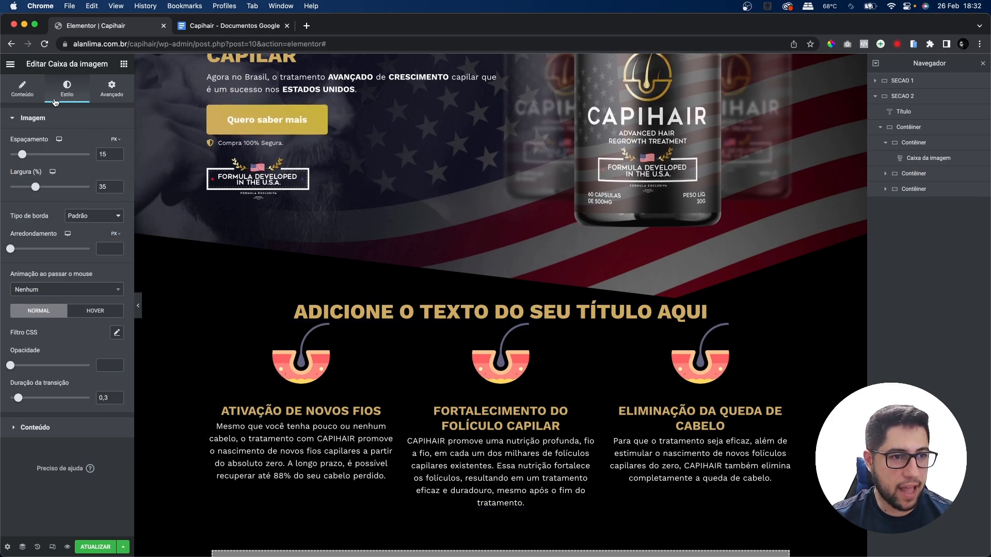
{"action": "left_click", "coordinate": [24, 89]}
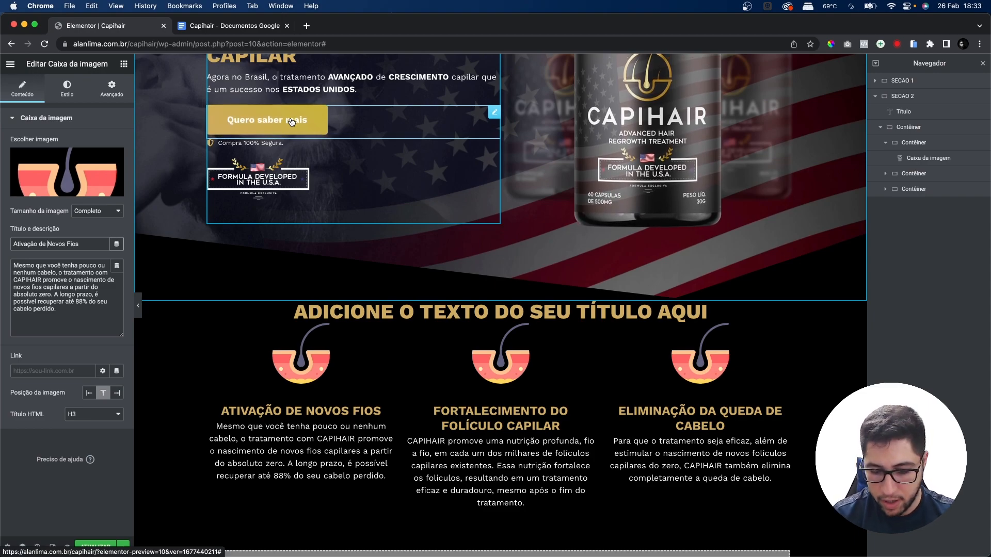
{"action": "left_click", "coordinate": [48, 244]}
{"action": "type", "text": "<br>"}
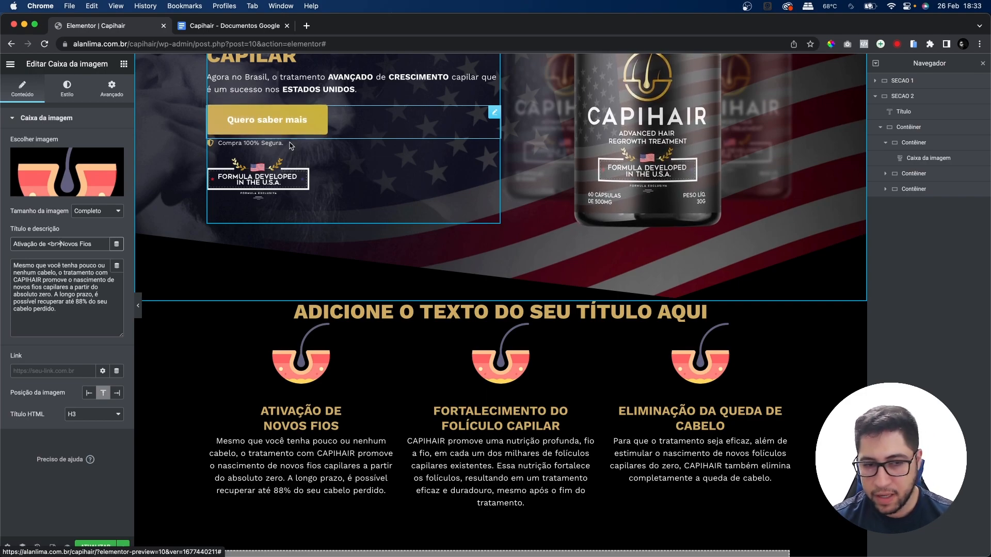
- Insert a <br> line break before "Queda de Cabelo" in the third image box's title
{"action": "right_click", "coordinate": [721, 436]}
{"action": "left_click", "coordinate": [786, 361]}
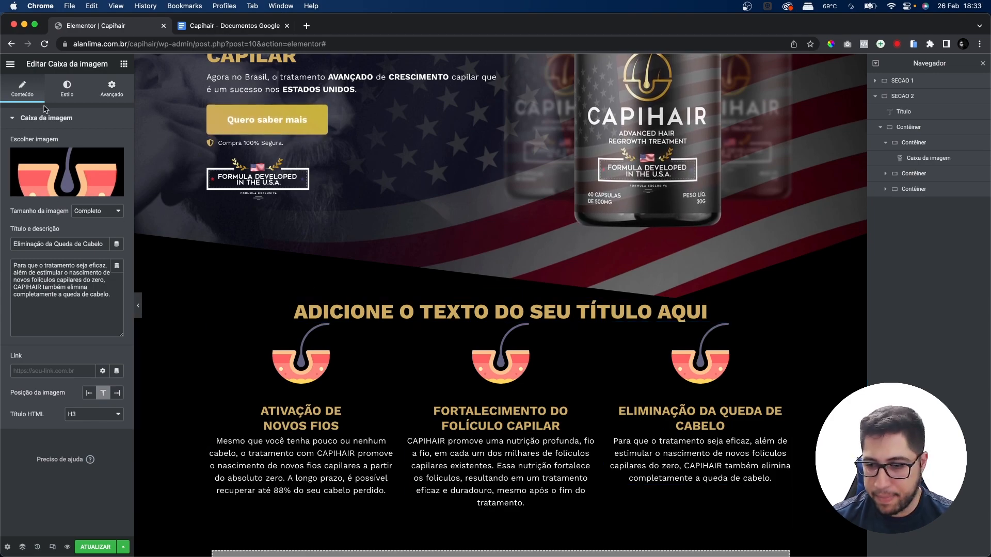
{"action": "left_click", "coordinate": [66, 95]}
{"action": "left_click", "coordinate": [26, 88]}
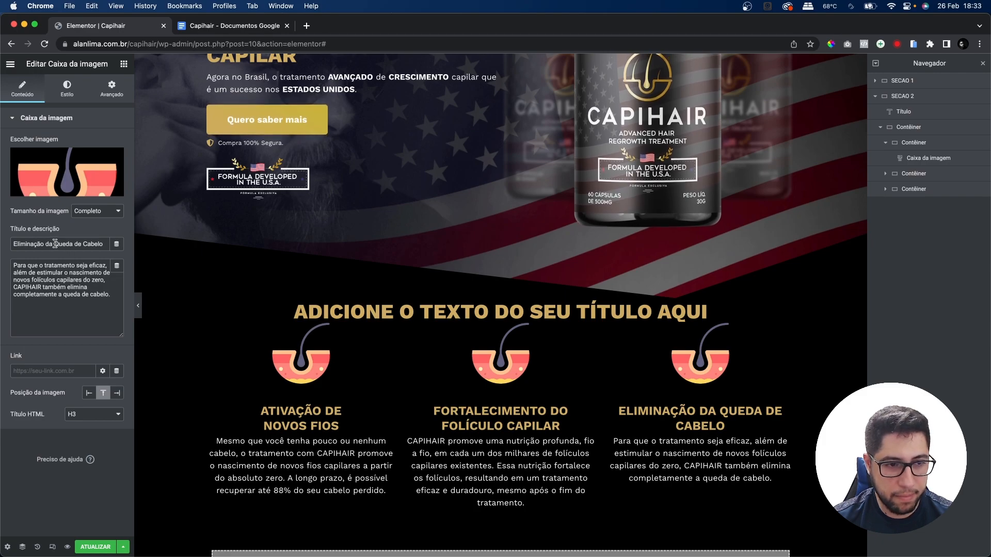
{"action": "type", "text": "<br"}
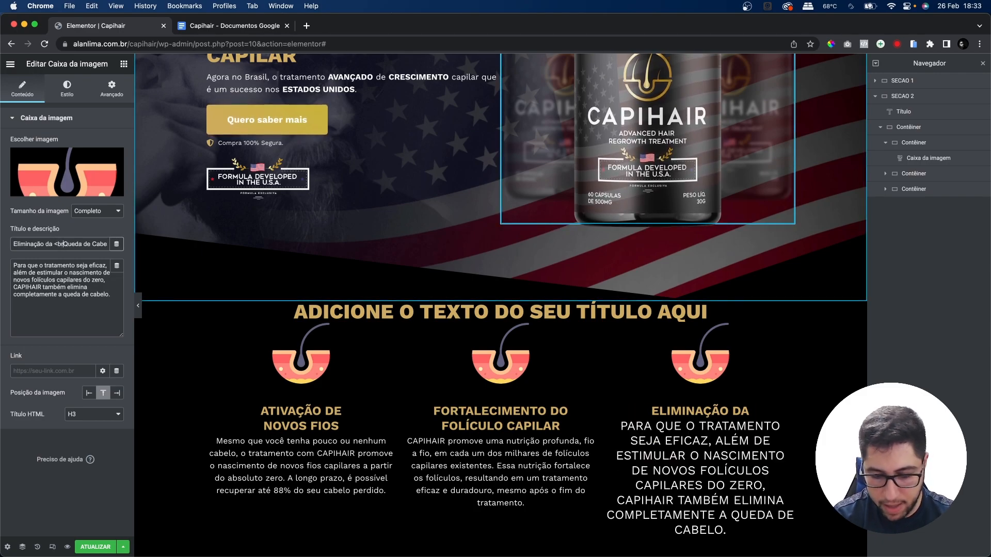
{"action": "type", "text": ">"}
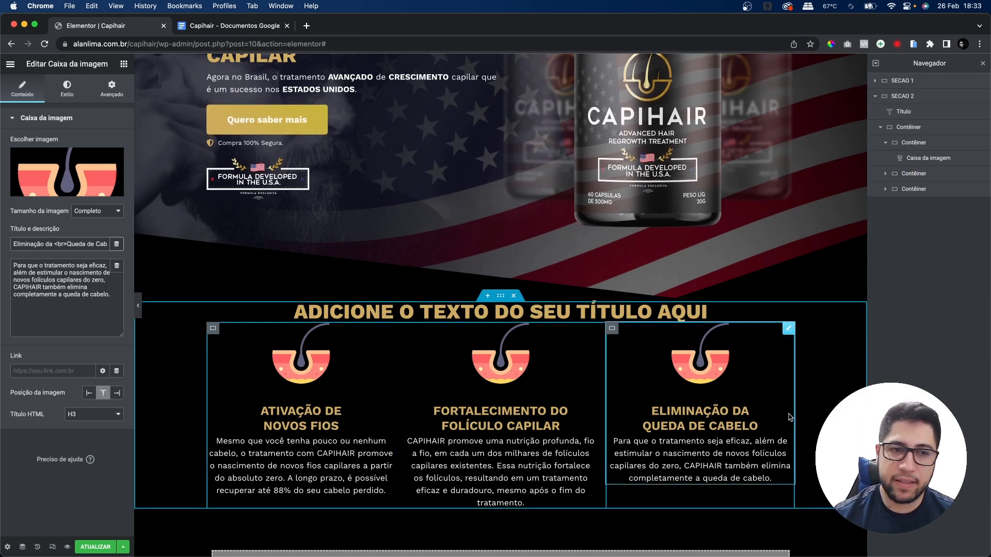
- Switch to the mobile preview and examine how the three image boxes stack, including their title sizes and spacing
{"action": "left_click", "coordinate": [52, 548]}
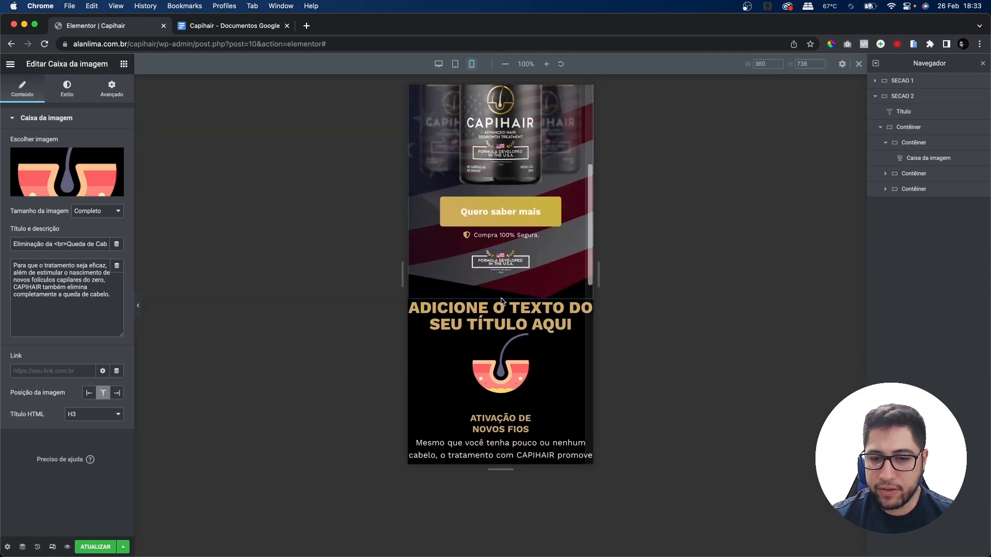
{"action": "scroll", "coordinate": [546, 324], "scroll_direction": "up", "scroll_amount": 5}
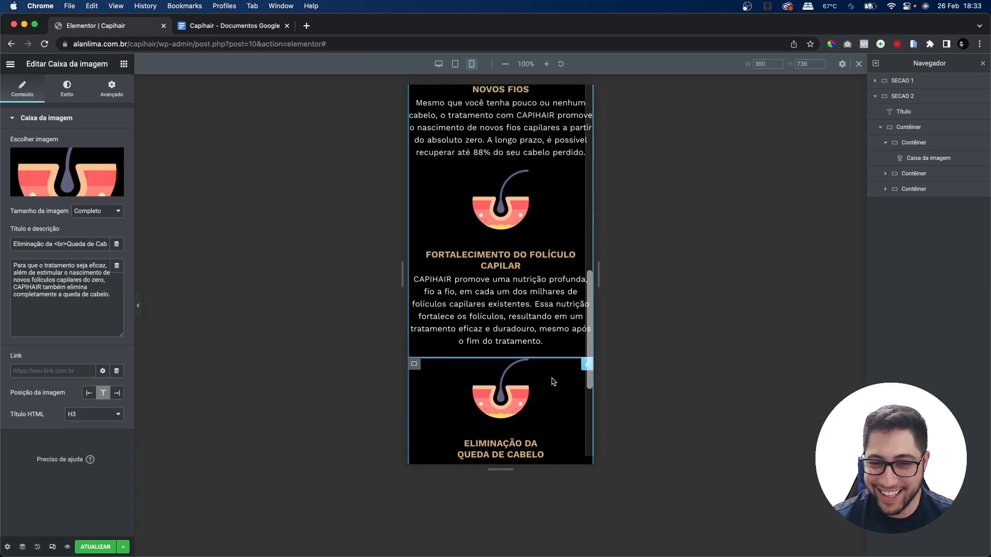
{"action": "scroll", "coordinate": [552, 381], "scroll_direction": "up", "scroll_amount": 1}
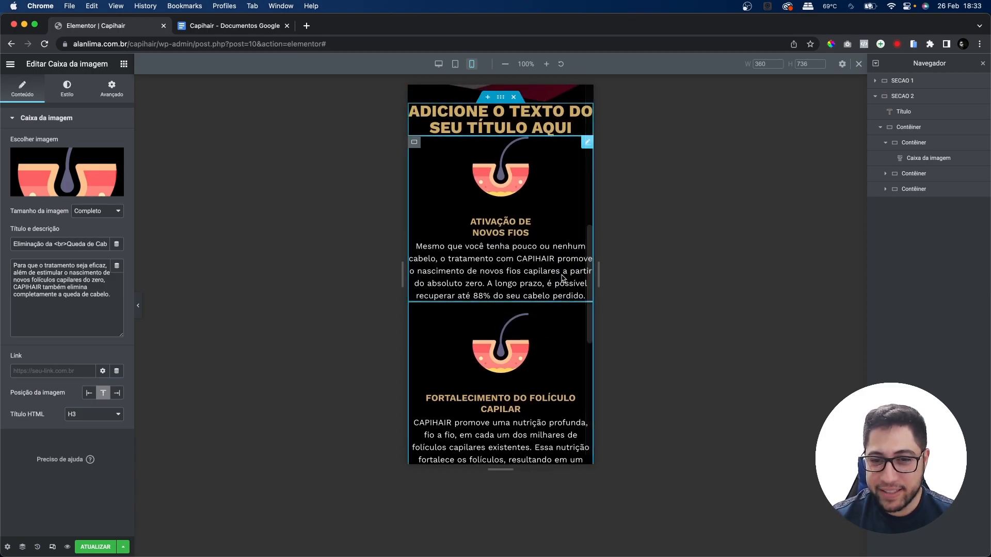
{"action": "scroll", "coordinate": [567, 438], "scroll_direction": "up", "scroll_amount": 2}
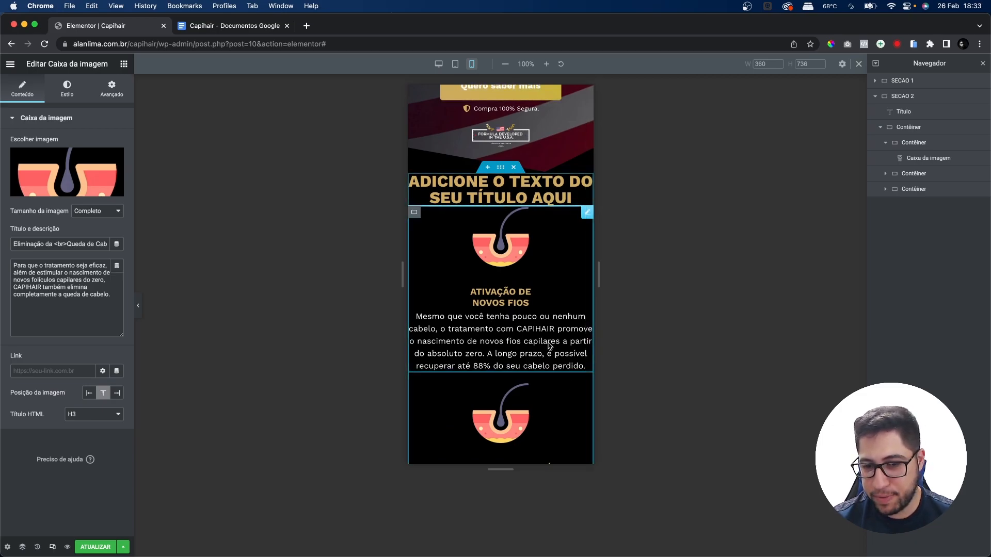
{"action": "scroll", "coordinate": [470, 410], "scroll_direction": "up", "scroll_amount": 2}
{"action": "scroll", "coordinate": [490, 355], "scroll_direction": "down", "scroll_amount": 1}
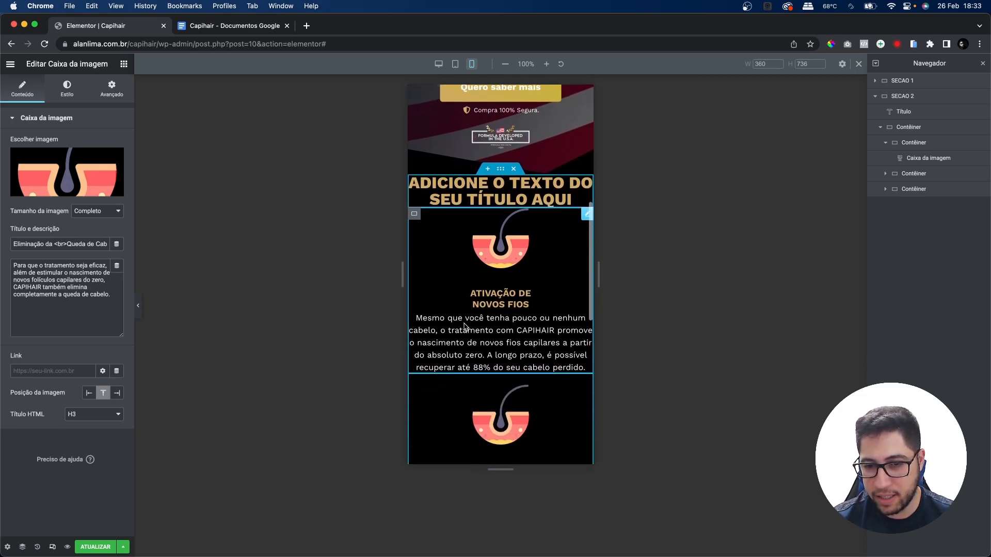
{"action": "scroll", "coordinate": [496, 346], "scroll_direction": "down", "scroll_amount": 5}
{"action": "scroll", "coordinate": [530, 363], "scroll_direction": "up", "scroll_amount": 3}
{"action": "scroll", "coordinate": [530, 362], "scroll_direction": "up", "scroll_amount": 10}
{"action": "scroll", "coordinate": [529, 359], "scroll_direction": "down", "scroll_amount": 12}
{"action": "scroll", "coordinate": [528, 356], "scroll_direction": "up", "scroll_amount": 3}
{"action": "scroll", "coordinate": [528, 355], "scroll_direction": "up", "scroll_amount": 5}
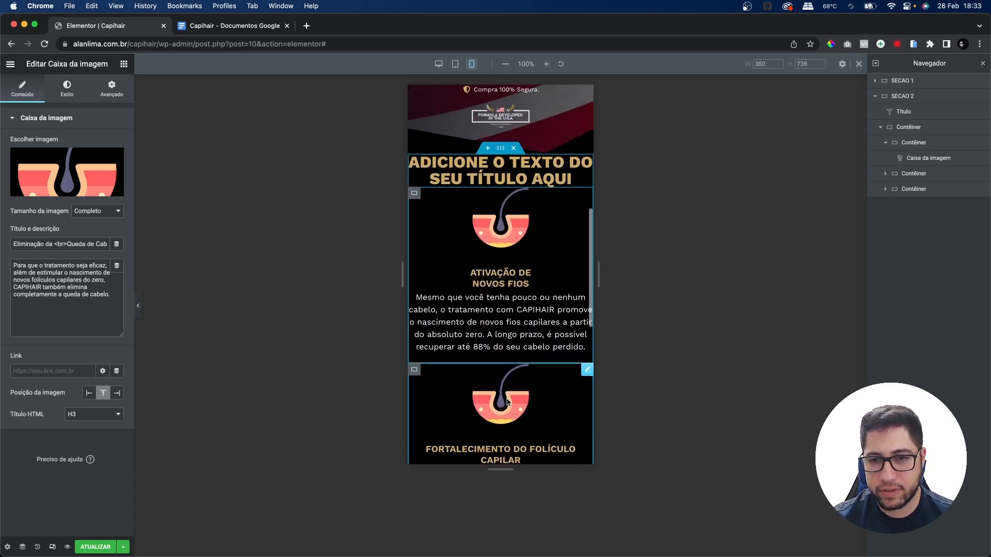
- Set the mobile title font size of the "Ativação de Novos Fios" image box to 24 px
{"action": "scroll", "coordinate": [497, 391], "scroll_direction": "down", "scroll_amount": 6}
{"action": "right_click", "coordinate": [503, 242]}
{"action": "left_click", "coordinate": [548, 251]}
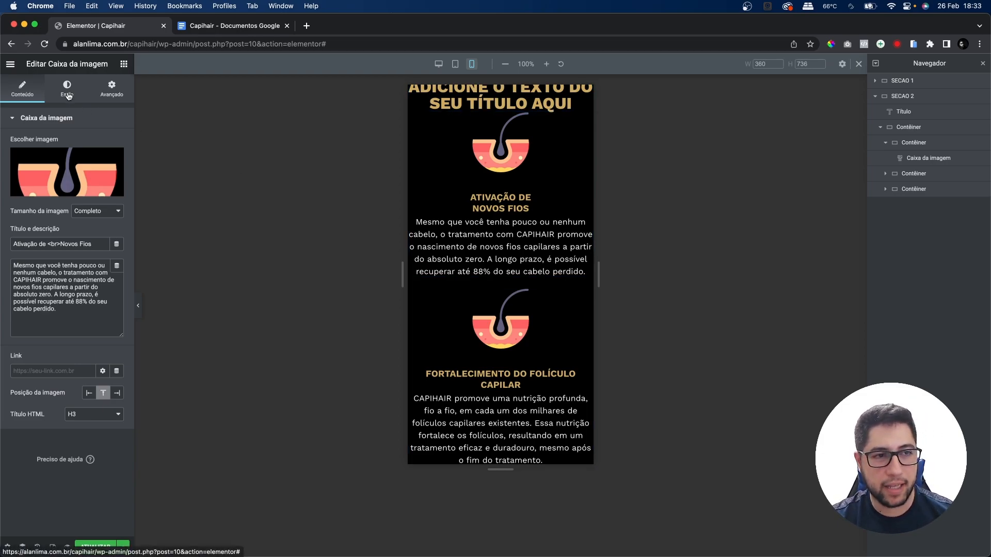
{"action": "right_click", "coordinate": [501, 228]}
{"action": "left_click", "coordinate": [534, 233]}
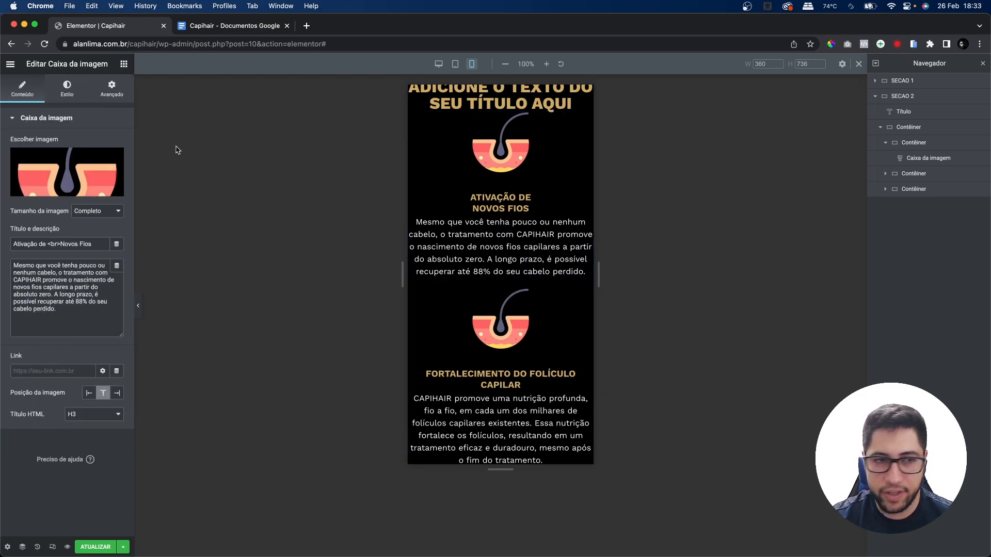
{"action": "left_click", "coordinate": [67, 85]}
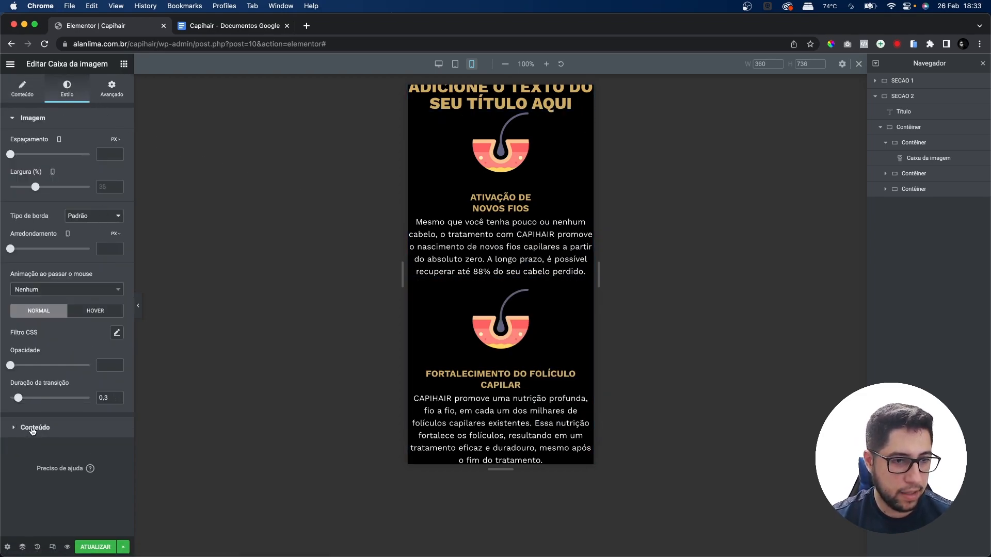
{"action": "left_click", "coordinate": [32, 429]}
{"action": "left_click", "coordinate": [117, 289]}
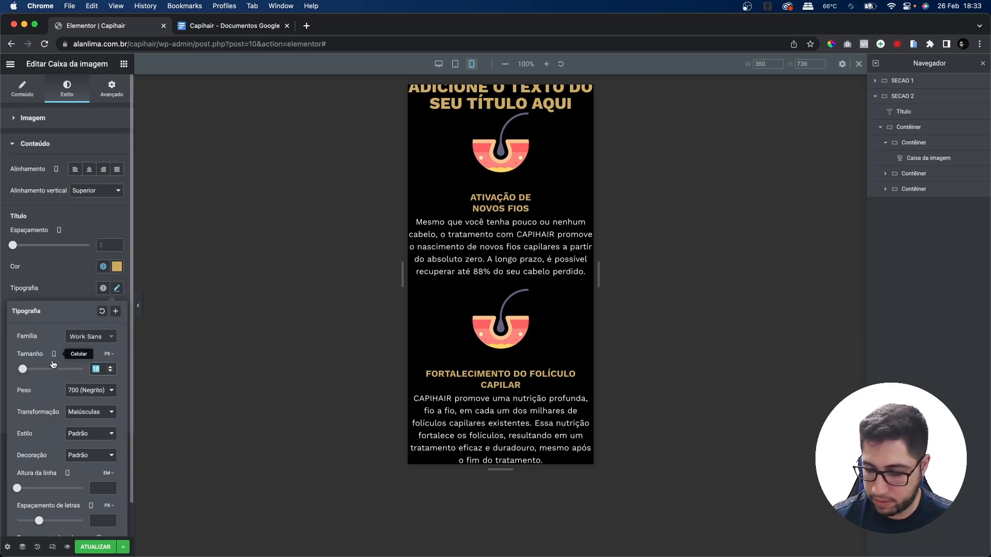
{"action": "type", "text": "24"}
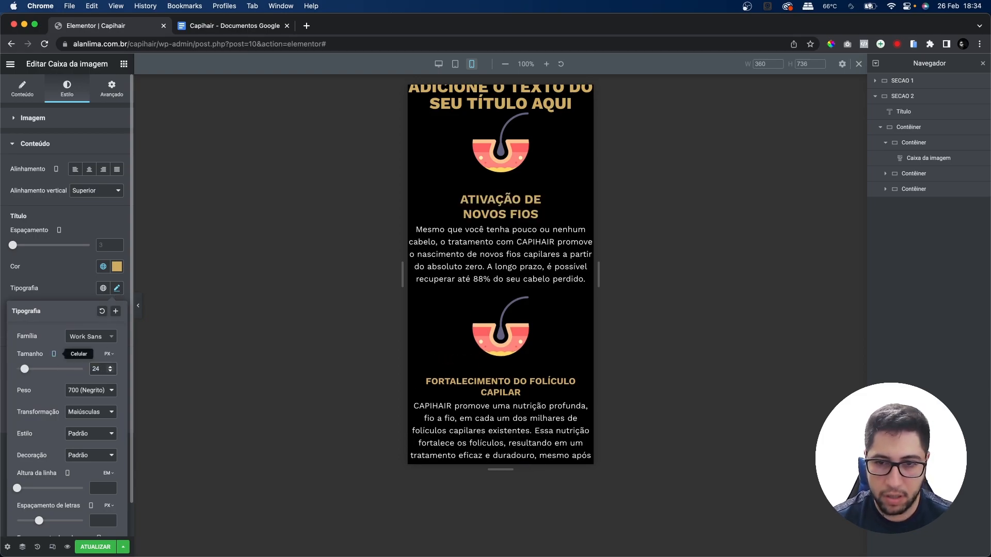
{"action": "left_click", "coordinate": [85, 278]}
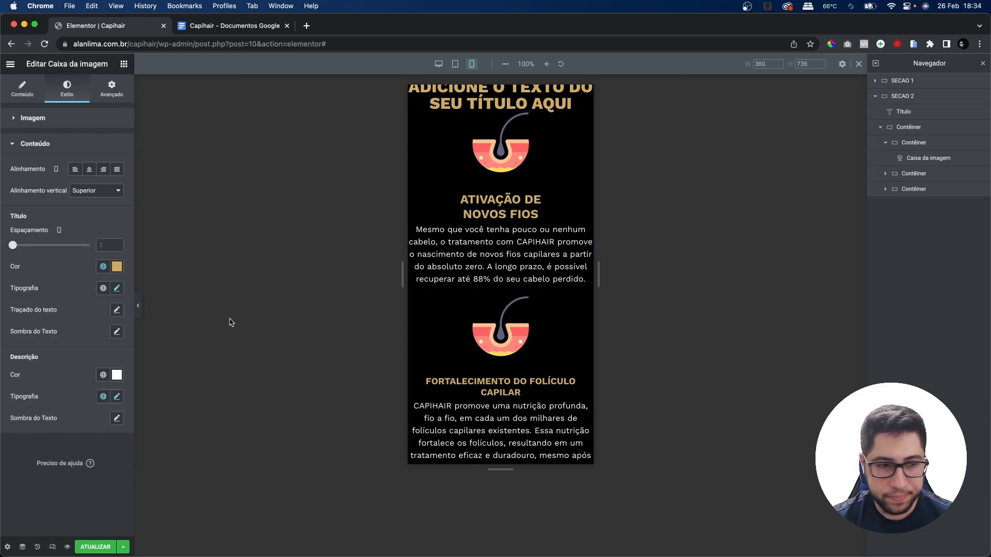
{"action": "left_click", "coordinate": [117, 289]}
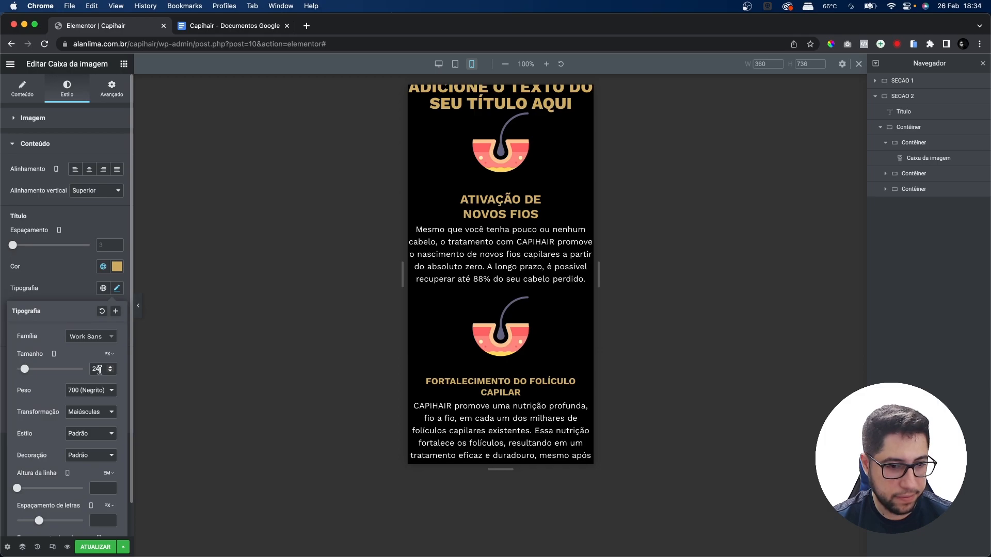
{"action": "left_click", "coordinate": [64, 272]}
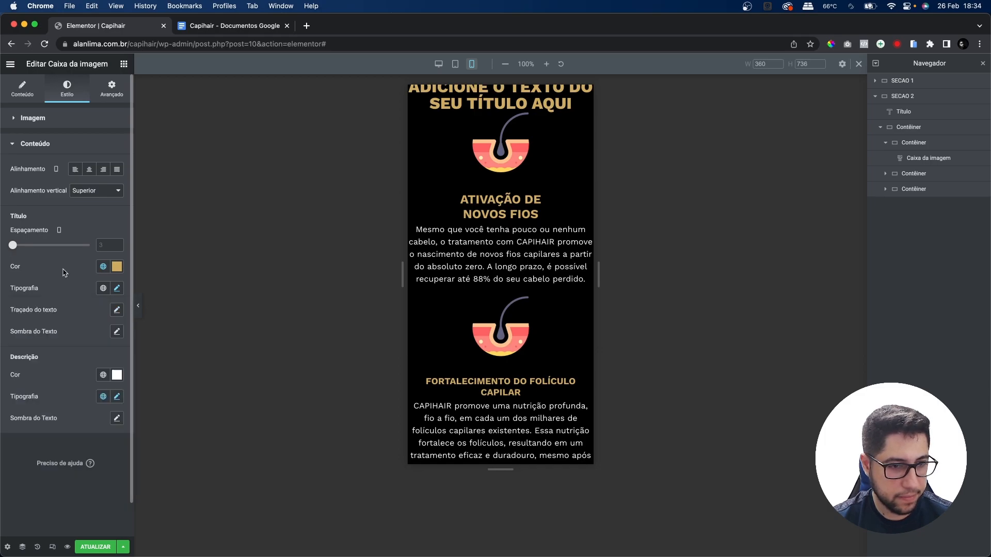
- Try to give the image box description a custom mobile font size on top of the Texto global font
{"action": "left_click", "coordinate": [117, 397]}
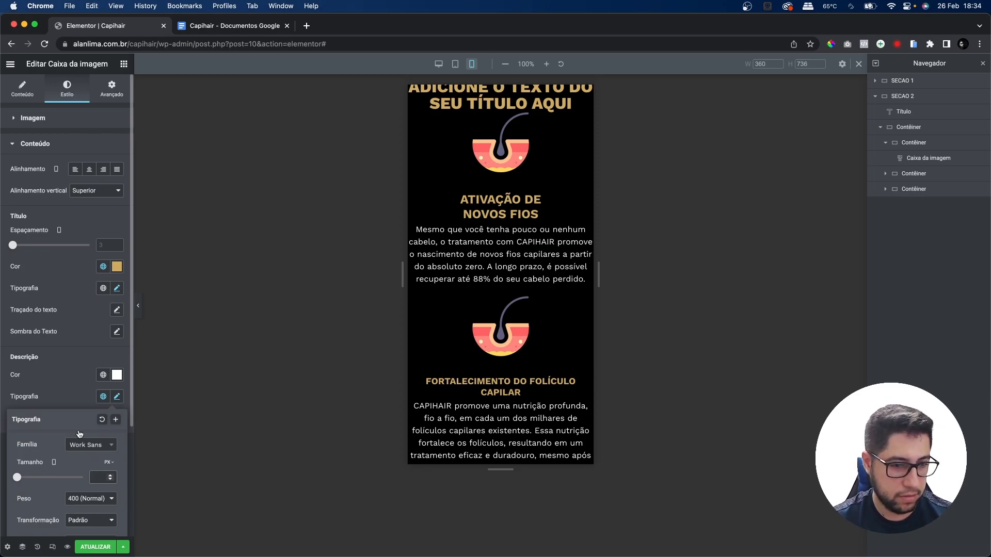
{"action": "left_click", "coordinate": [123, 398]}
{"action": "left_click", "coordinate": [119, 398]}
{"action": "left_click", "coordinate": [103, 396]}
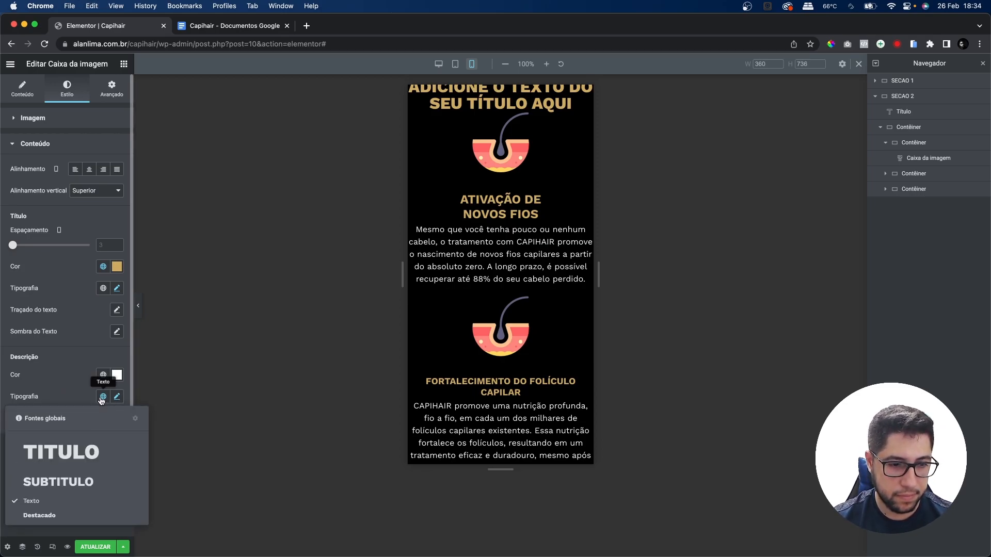
{"action": "left_click", "coordinate": [43, 500]}
{"action": "left_click", "coordinate": [104, 396]}
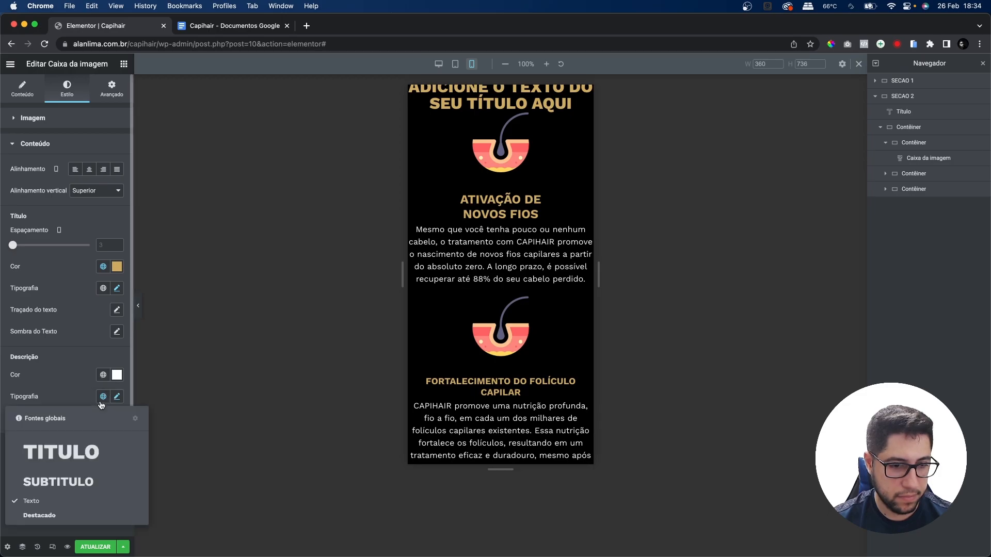
{"action": "left_click", "coordinate": [64, 398]}
{"action": "left_click", "coordinate": [119, 398]}
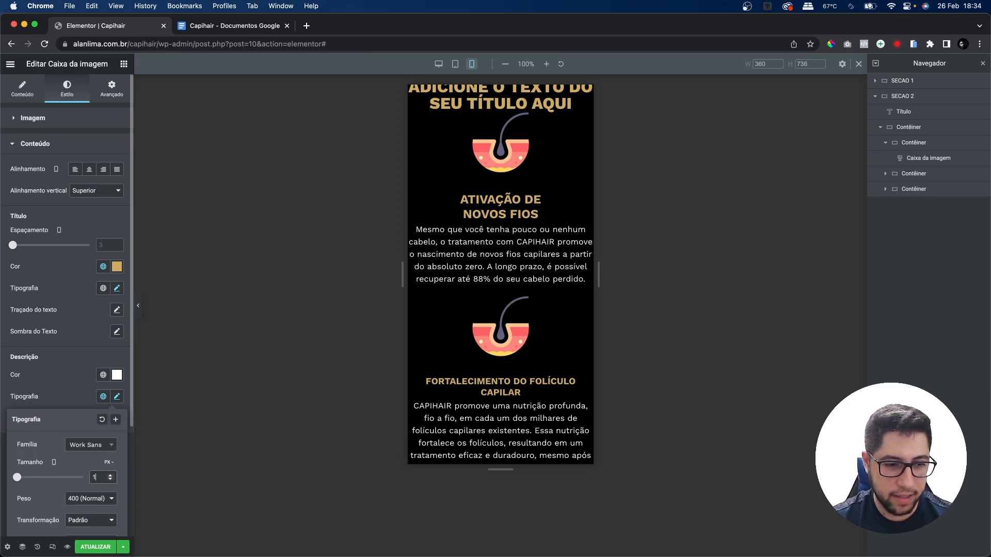
{"action": "left_click", "coordinate": [73, 356]}
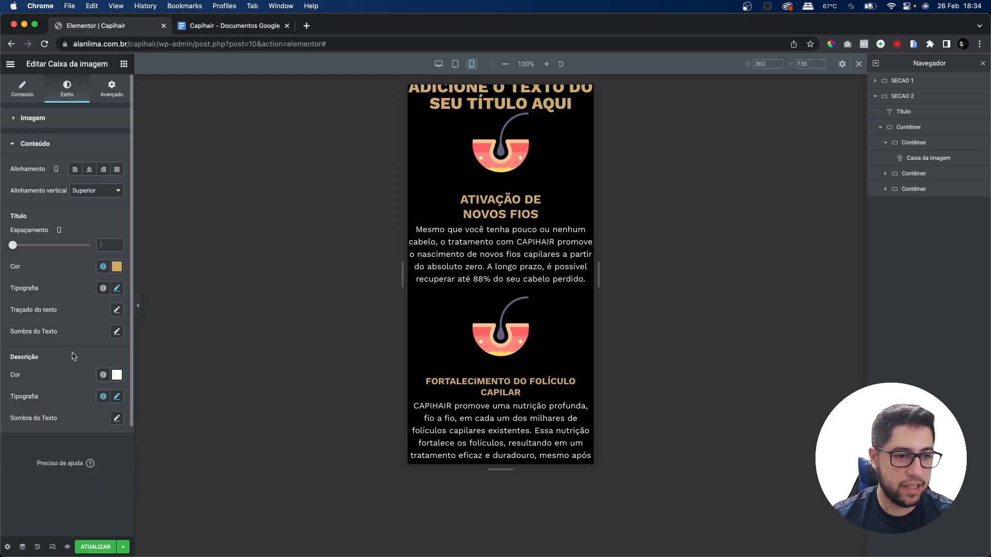
- Reset the description typography of the Ativação de Novos Fios image box to its default
{"action": "scroll", "coordinate": [523, 214], "scroll_direction": "up", "scroll_amount": 3}
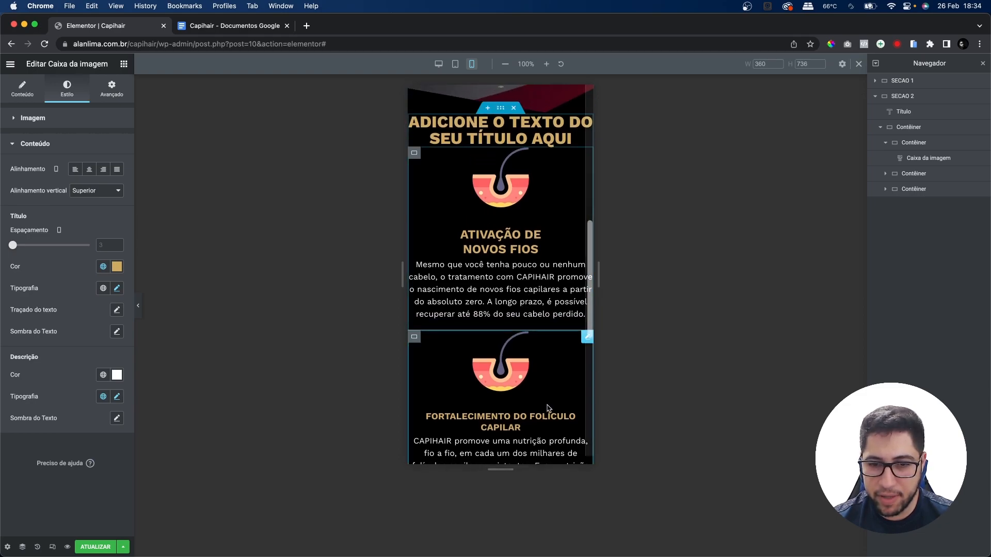
{"action": "left_click", "coordinate": [116, 397]}
{"action": "scroll", "coordinate": [104, 361], "scroll_direction": "down", "scroll_amount": 5}
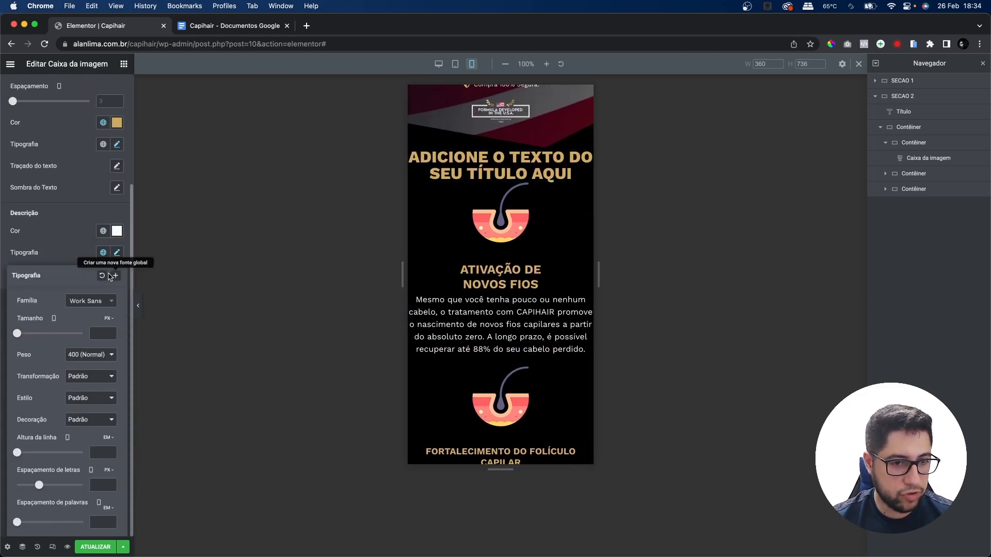
{"action": "left_click", "coordinate": [67, 236]}
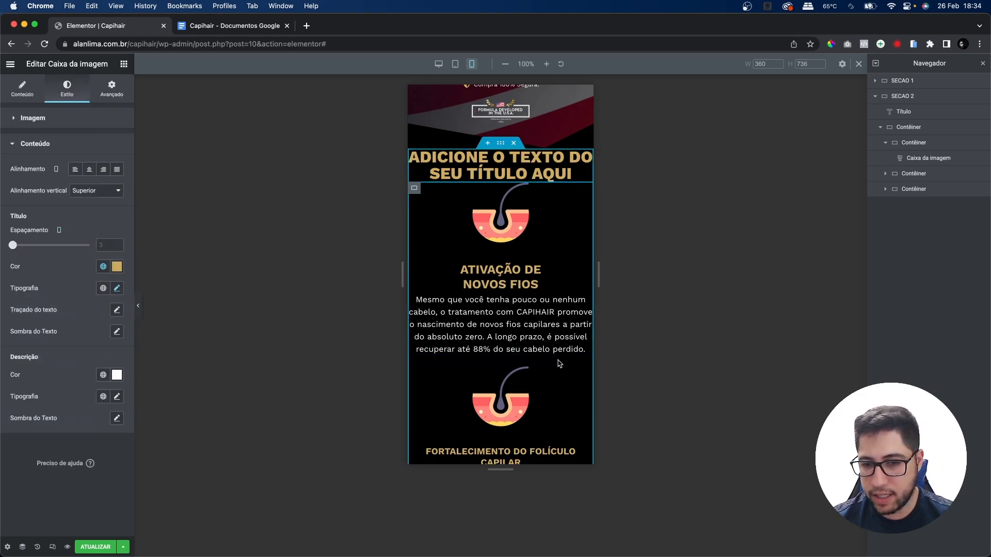
- Copy the Ativação de Novos Fios image box and paste its style onto the Fortalecimento do Folículo Capilar box
{"action": "scroll", "coordinate": [555, 447], "scroll_direction": "up", "scroll_amount": 2}
{"action": "scroll", "coordinate": [516, 361], "scroll_direction": "down", "scroll_amount": 5}
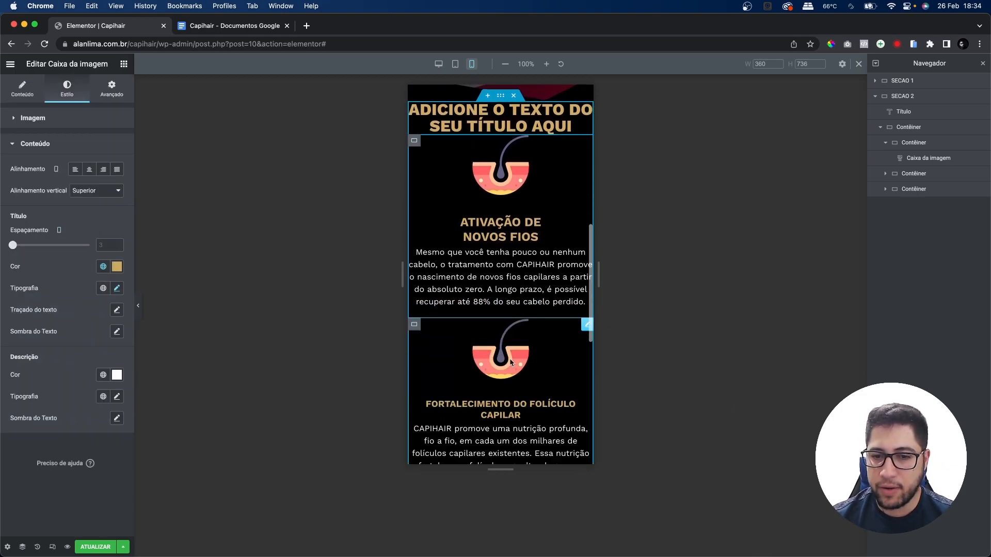
{"action": "scroll", "coordinate": [514, 367], "scroll_direction": "up", "scroll_amount": 3}
{"action": "scroll", "coordinate": [513, 367], "scroll_direction": "down", "scroll_amount": 3}
{"action": "scroll", "coordinate": [511, 309], "scroll_direction": "up", "scroll_amount": 3}
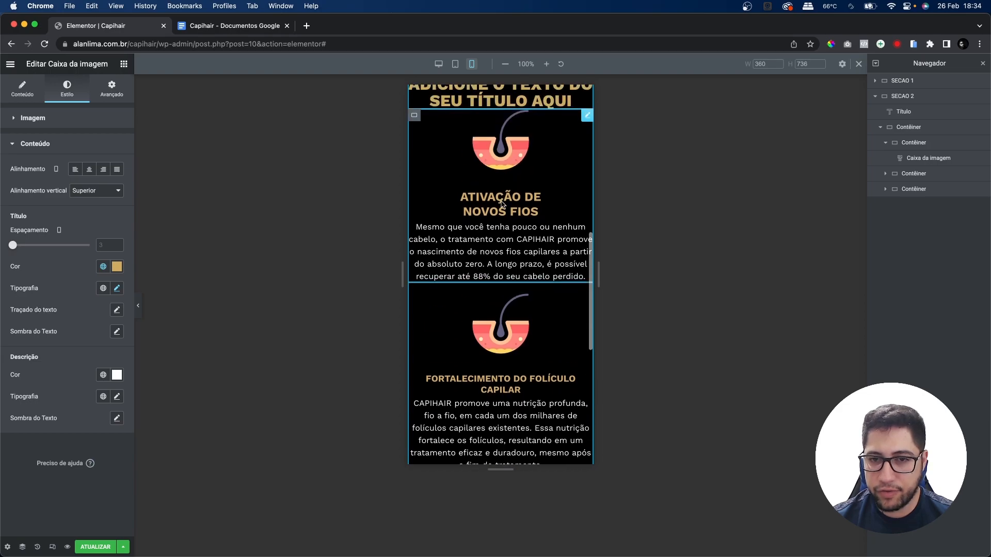
{"action": "right_click", "coordinate": [502, 203]}
{"action": "left_click", "coordinate": [534, 249]}
{"action": "right_click", "coordinate": [497, 192]}
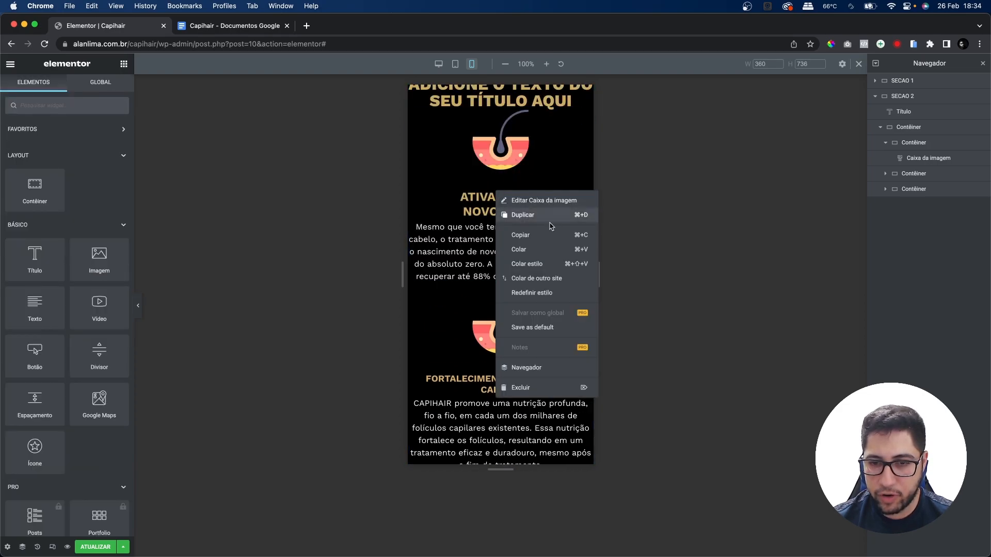
{"action": "left_click", "coordinate": [534, 236]}
{"action": "scroll", "coordinate": [516, 268], "scroll_direction": "down", "scroll_amount": 4}
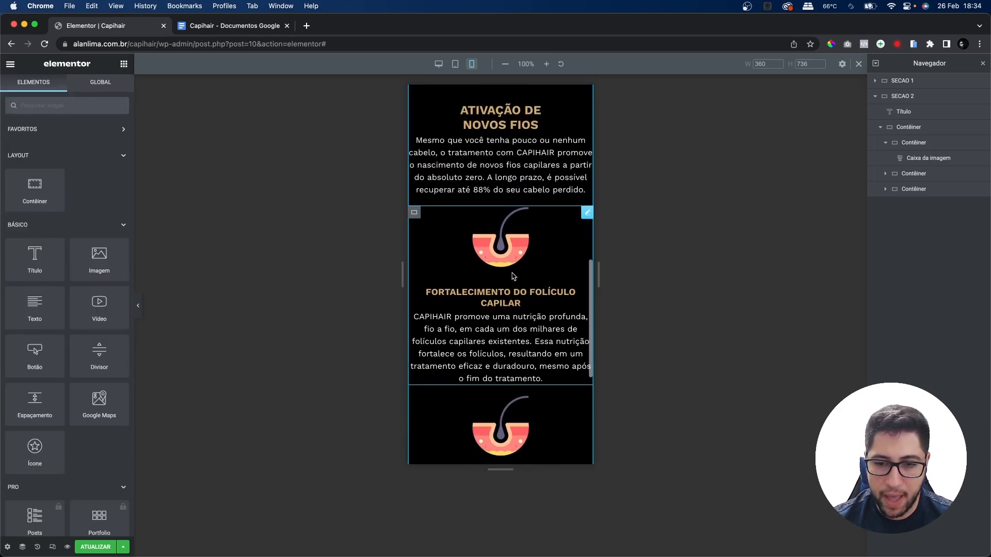
{"action": "right_click", "coordinate": [505, 276]}
{"action": "left_click", "coordinate": [558, 348]}
- Paste the copied style onto the Eliminação da Queda de Cabelo image box and leave the mobile preview
{"action": "scroll", "coordinate": [559, 350], "scroll_direction": "down", "scroll_amount": 3}
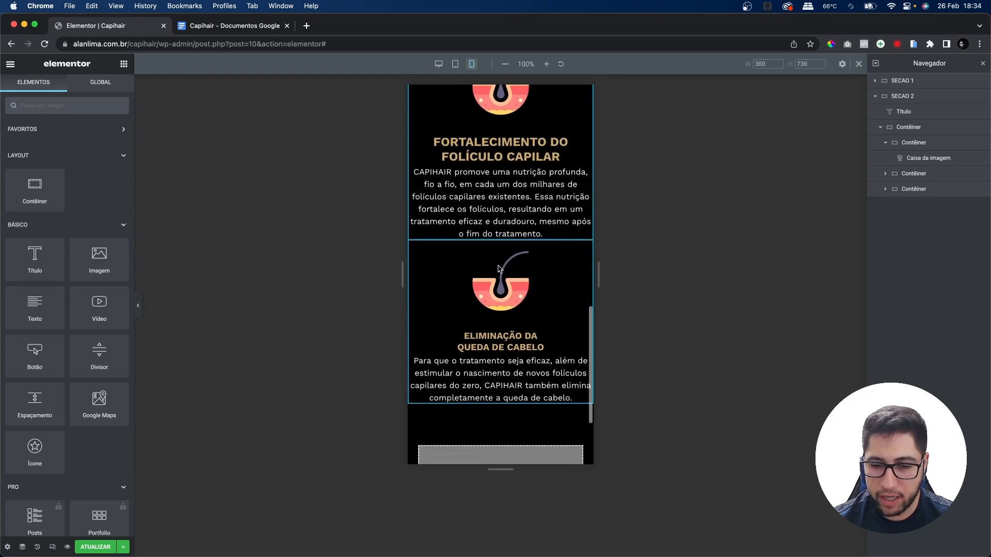
{"action": "right_click", "coordinate": [534, 283]}
{"action": "left_click", "coordinate": [596, 352]}
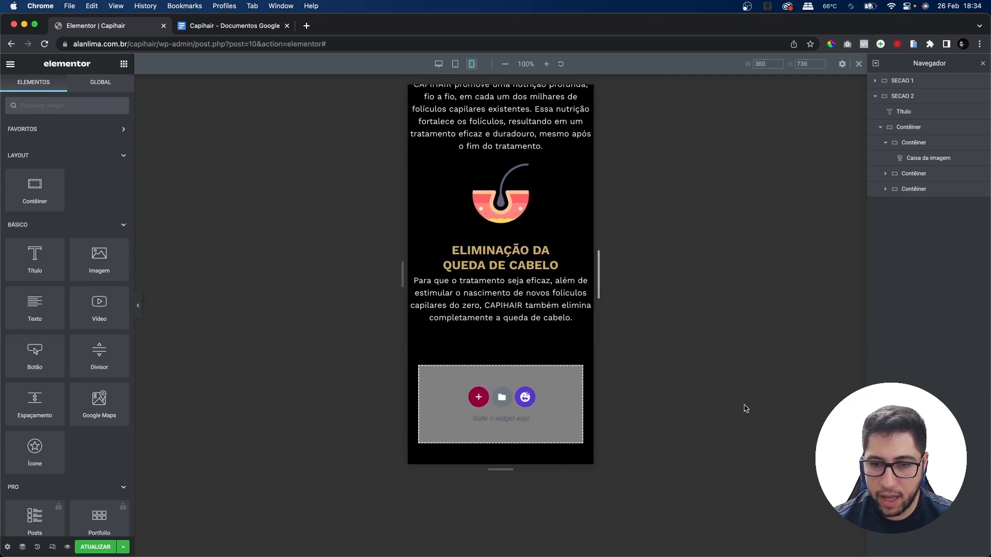
{"action": "scroll", "coordinate": [515, 309], "scroll_direction": "up", "scroll_amount": 5}
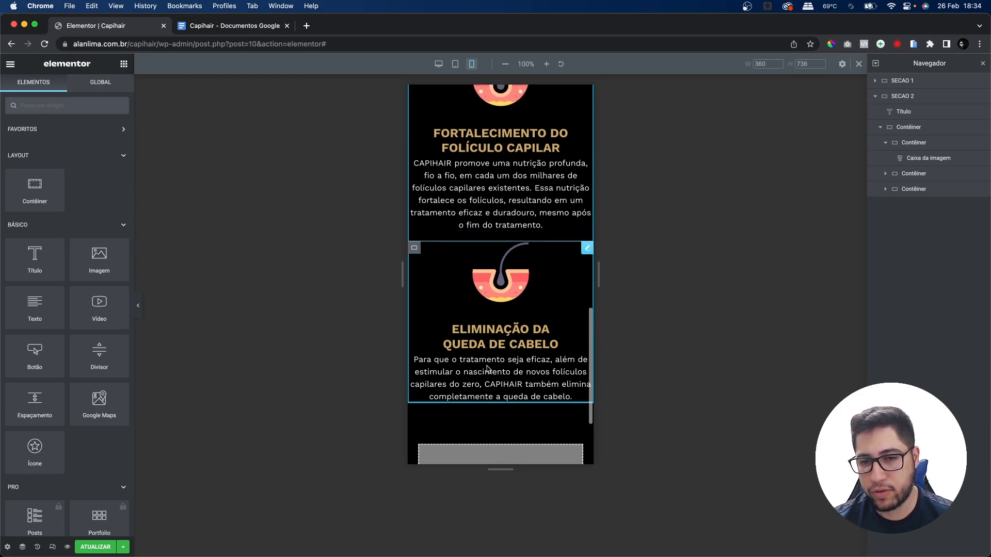
{"action": "scroll", "coordinate": [495, 232], "scroll_direction": "up", "scroll_amount": 2}
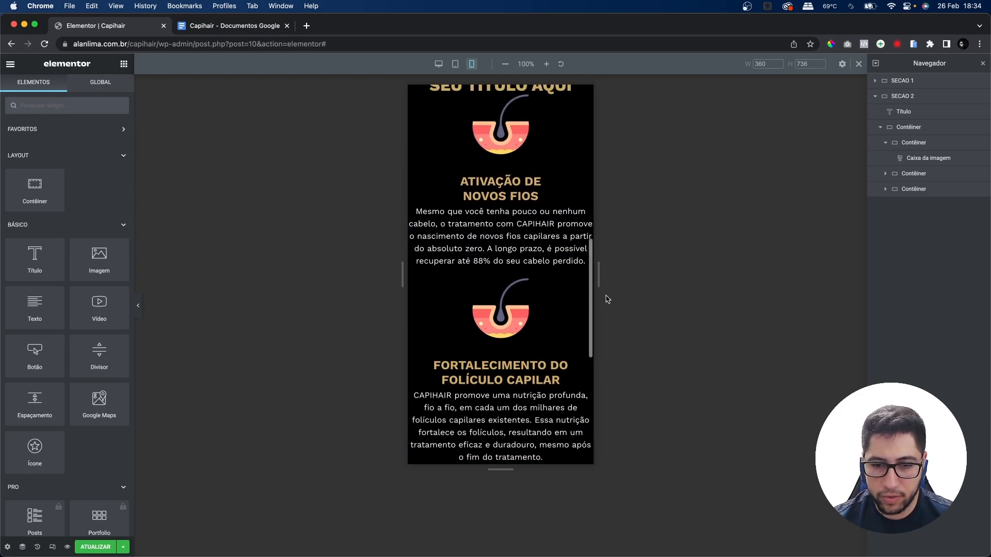
{"action": "left_click", "coordinate": [54, 548]}
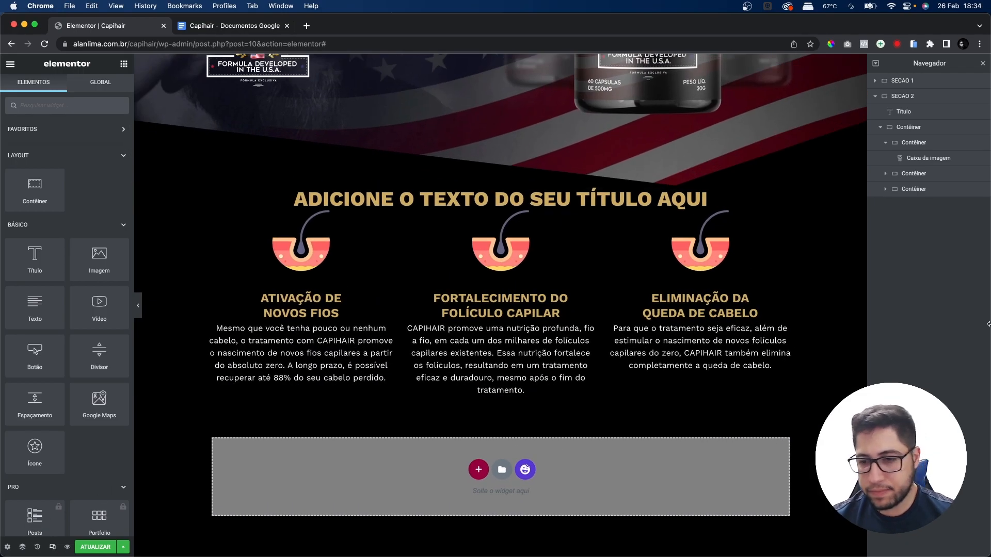
- Replace the image of the Fortalecimento do Folículo Capilar box with the newly uploaded file fortalecimento.webp
{"action": "right_click", "coordinate": [508, 310]}
{"action": "left_click", "coordinate": [531, 316]}
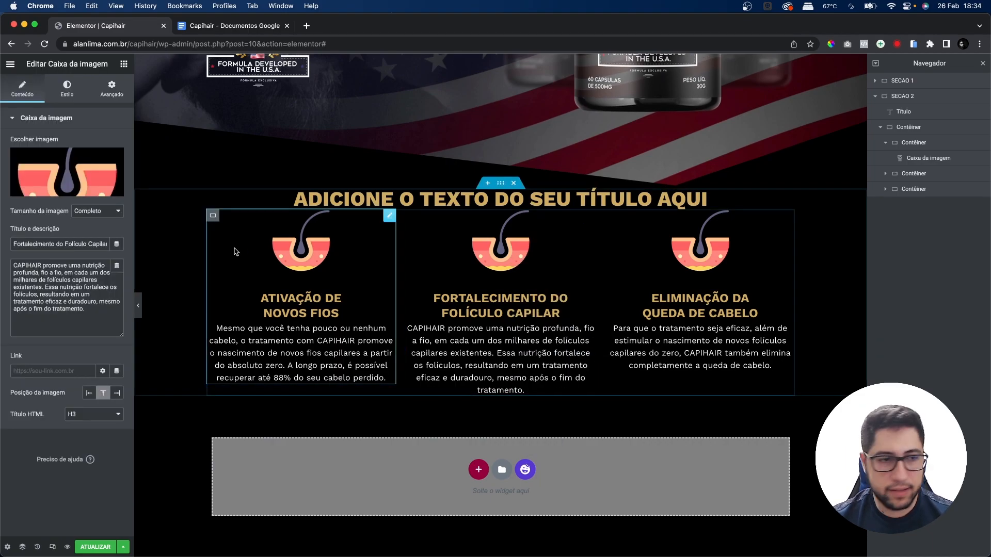
{"action": "left_click", "coordinate": [49, 178]}
{"action": "key", "text": "Escape"}
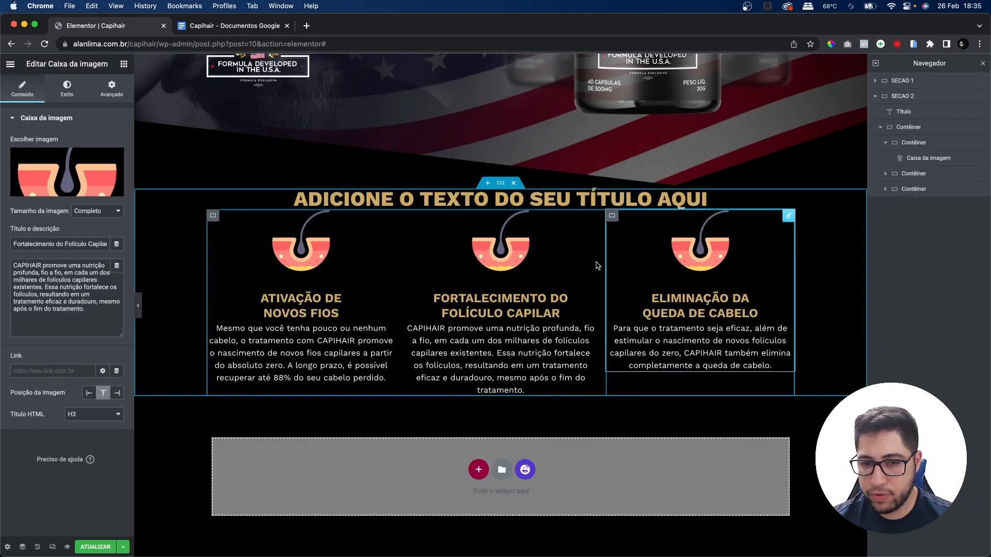
{"action": "left_click", "coordinate": [76, 170]}
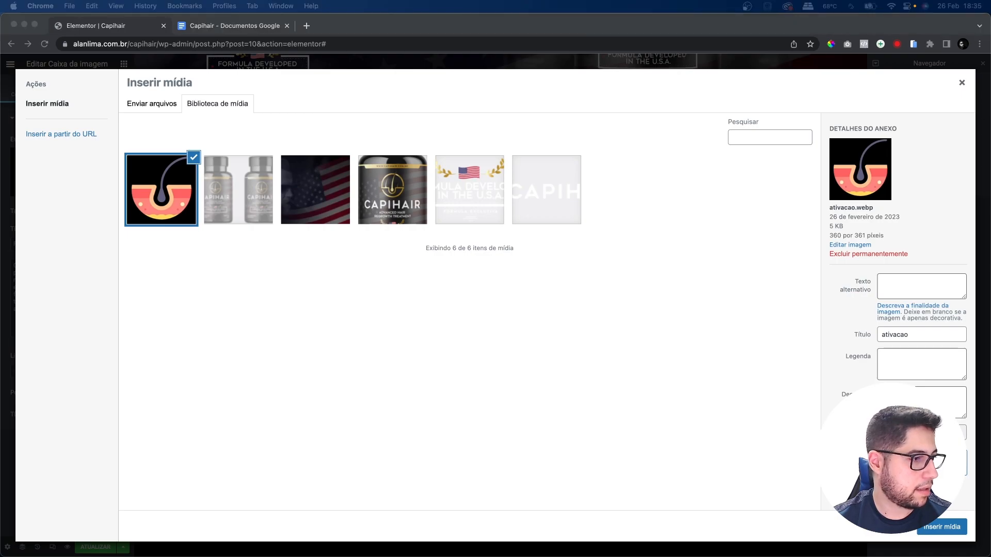
{"action": "left_click_drag", "start_coordinate": [1, 206], "coordinate": [340, 267]}
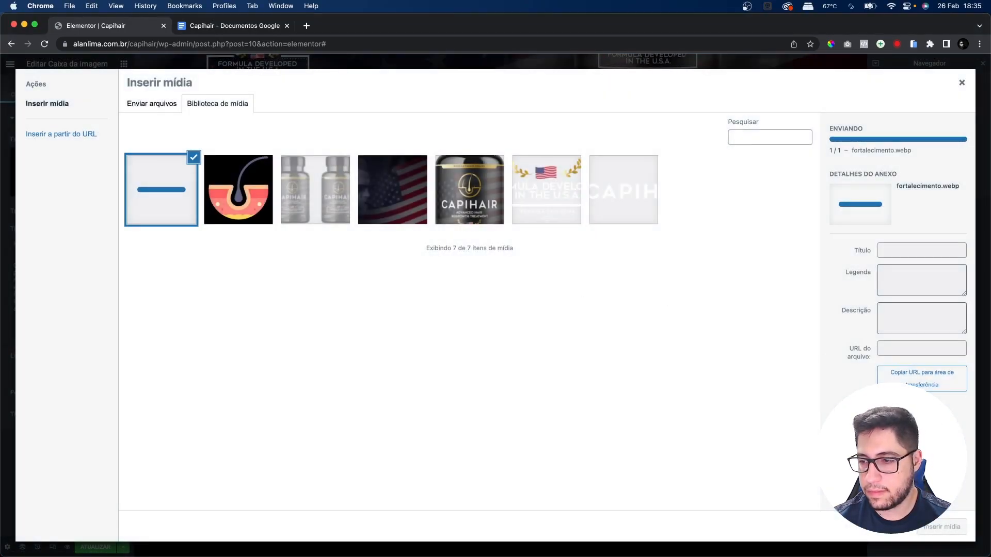
{"action": "left_click", "coordinate": [940, 526]}
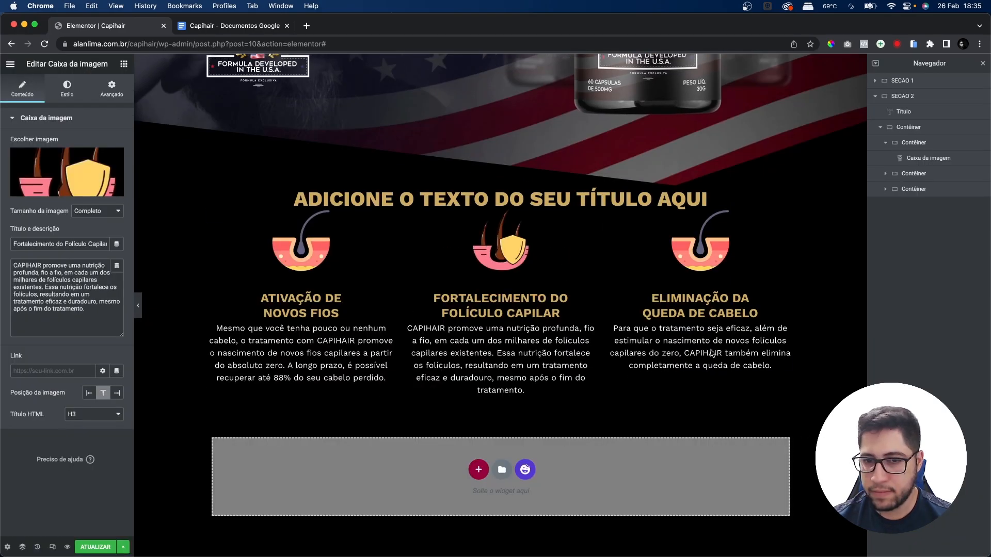
- Replace the image of the Eliminação da Queda de Cabelo box with the newly uploaded file eliminaqueda.webp
{"action": "right_click", "coordinate": [708, 255]}
{"action": "left_click", "coordinate": [742, 264]}
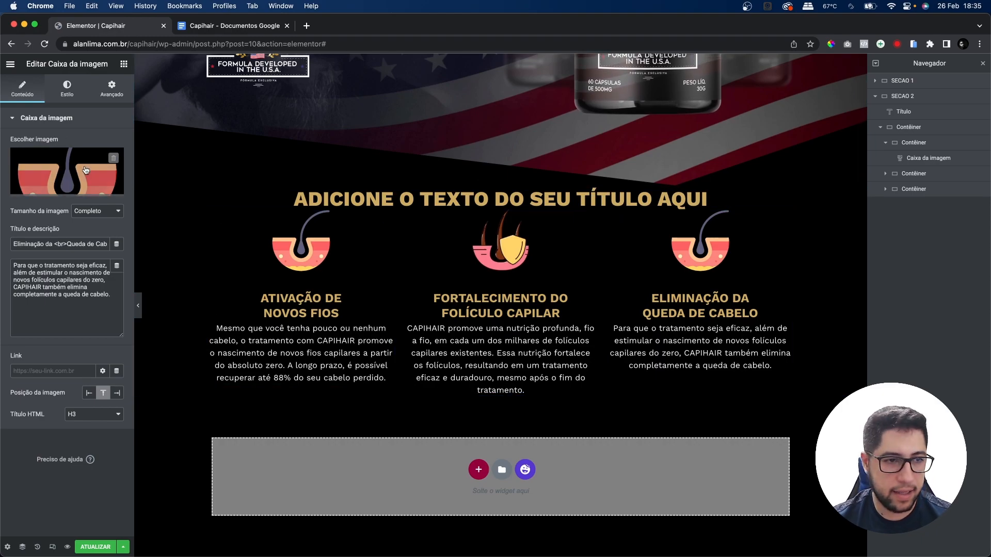
{"action": "left_click", "coordinate": [67, 171]}
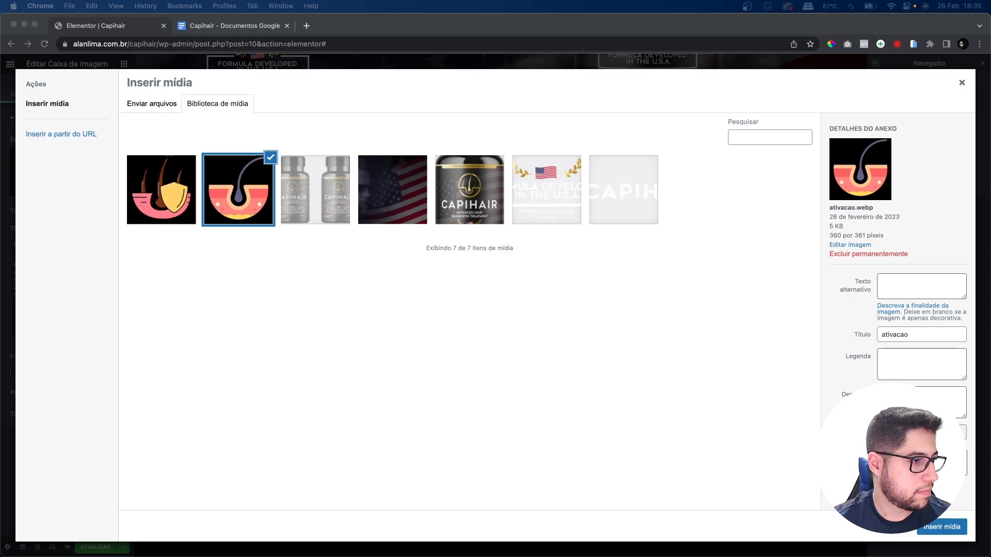
{"action": "left_click_drag", "start_coordinate": [4, 219], "coordinate": [460, 324]}
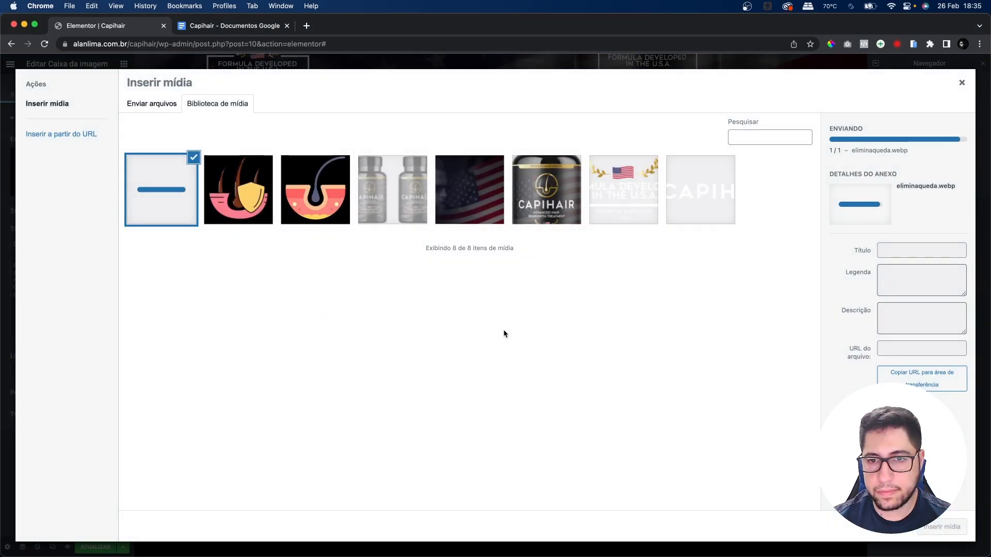
{"action": "left_click", "coordinate": [942, 526]}
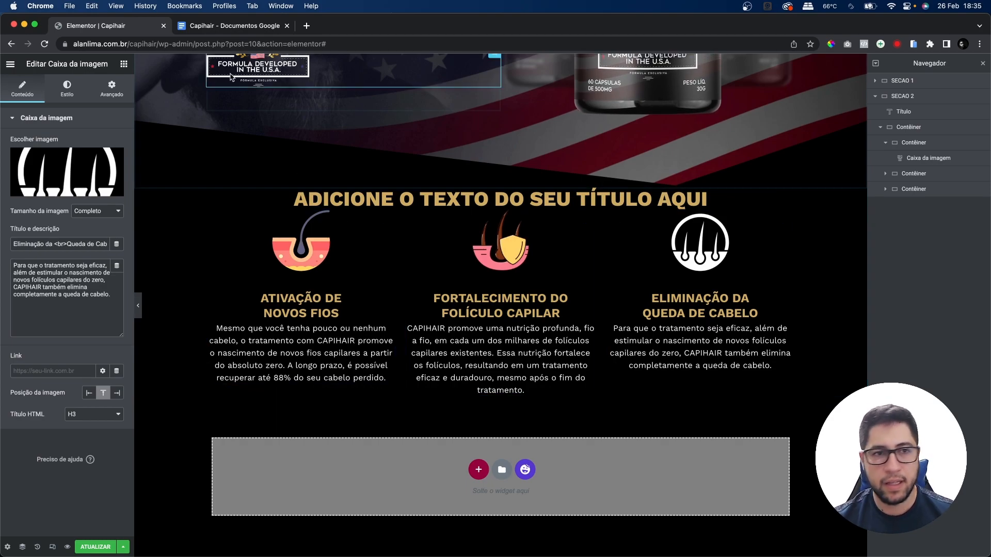
- Consult the Capihair text in Google Docs, and in Elementor duplicate the SECAO 2 container that holds the three image boxes
{"action": "left_click", "coordinate": [241, 25]}
{"action": "left_click_drag", "start_coordinate": [331, 240], "coordinate": [639, 364]}
{"action": "left_click", "coordinate": [145, 25]}
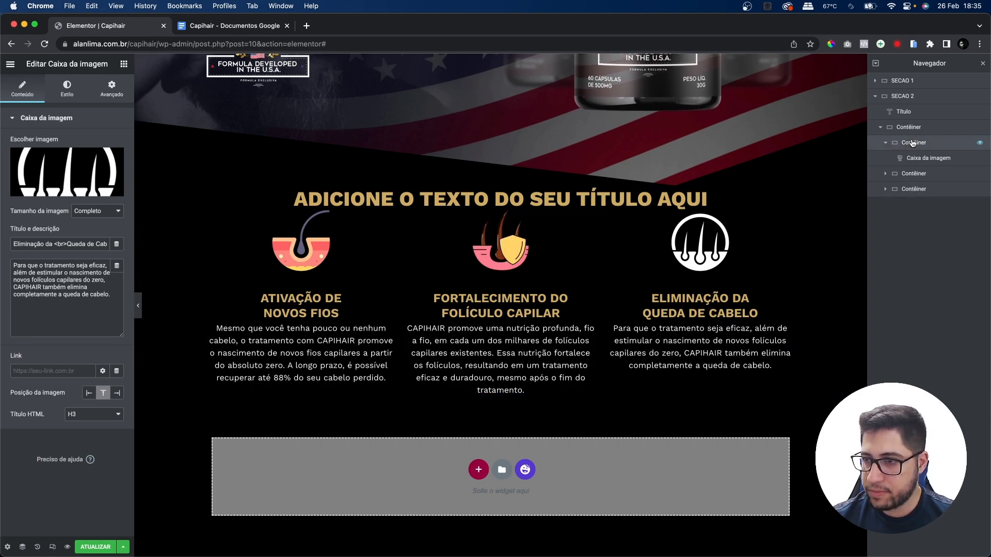
{"action": "left_click", "coordinate": [884, 144]}
{"action": "left_click", "coordinate": [884, 144]}
{"action": "left_click", "coordinate": [908, 127]}
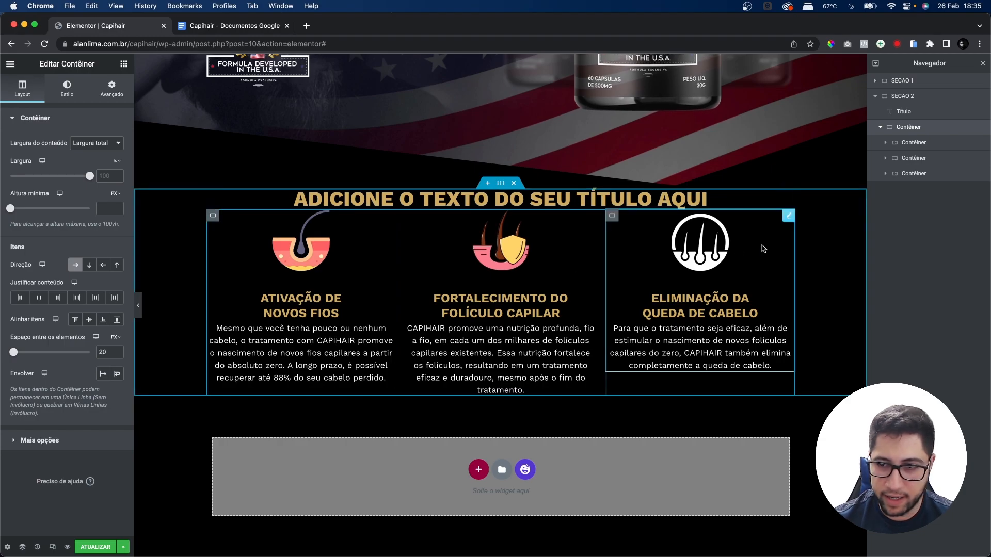
{"action": "right_click", "coordinate": [923, 132]}
{"action": "left_click", "coordinate": [941, 161]}
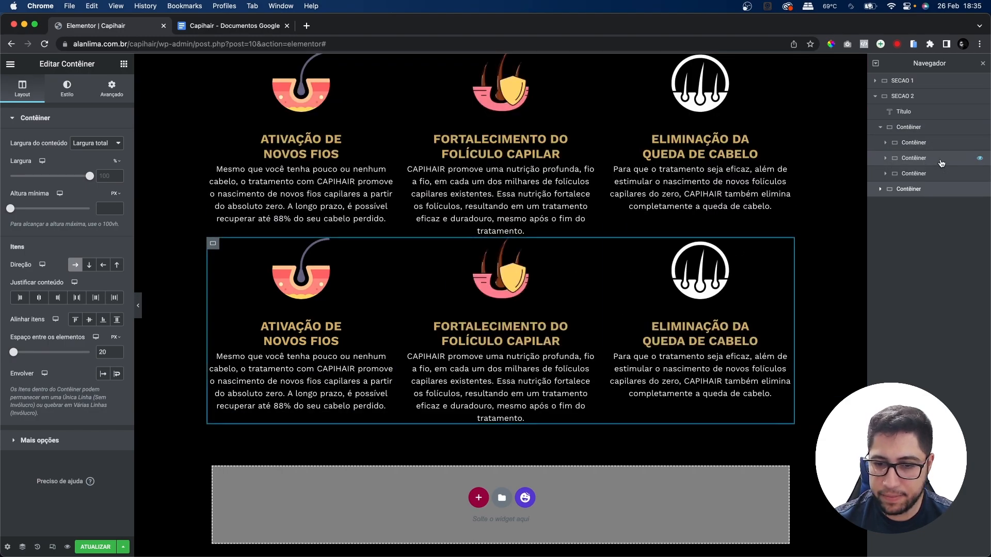
- Set the bottom margin of the first row's container in SECAO 2 to 20 px
{"action": "left_click", "coordinate": [882, 129]}
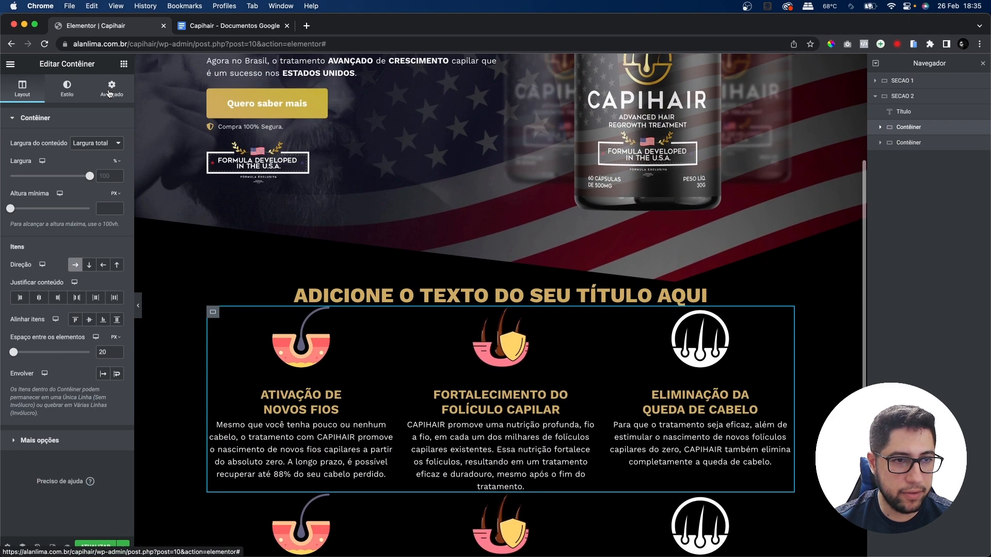
{"action": "left_click", "coordinate": [110, 91]}
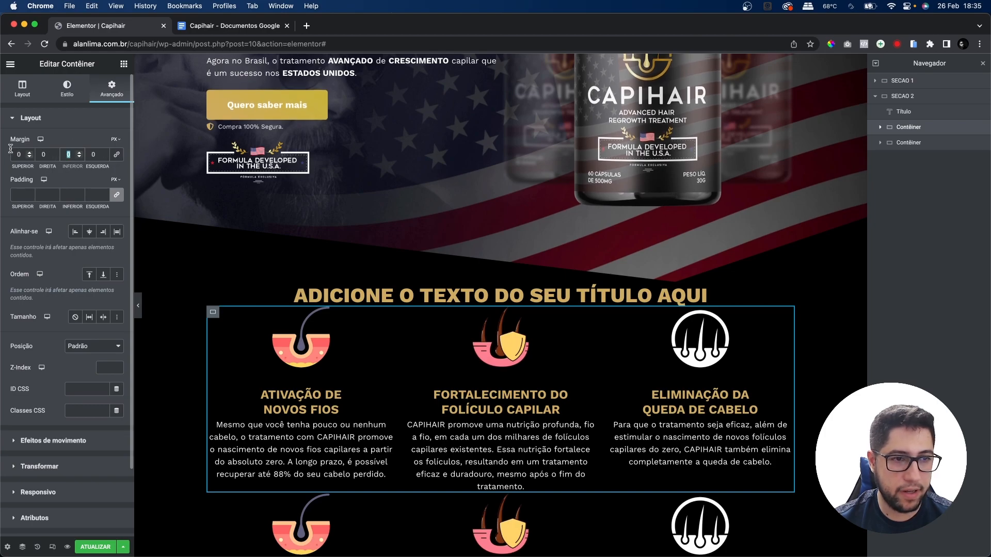
{"action": "type", "text": "20"}
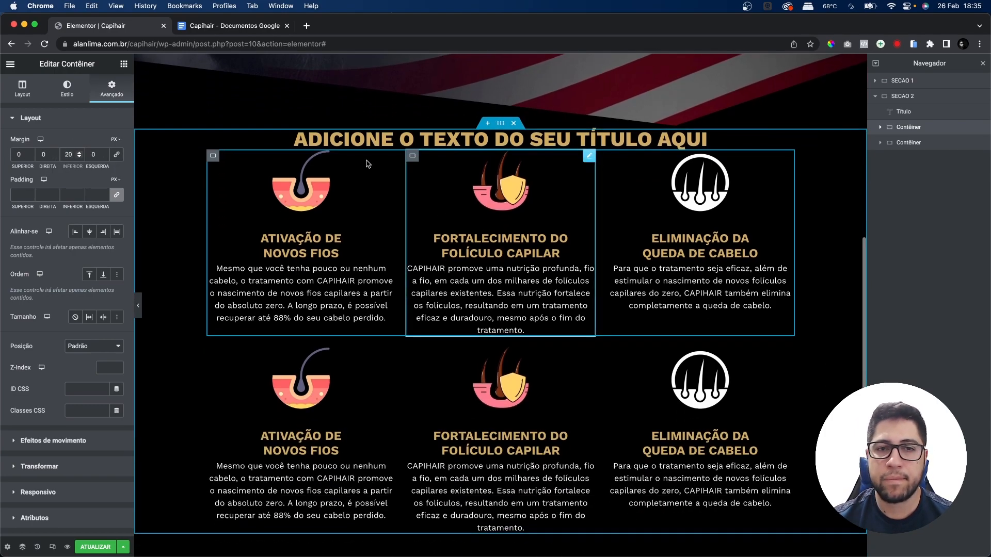
- Copy the heading "Terapia Nano Revolucionária" from the Capihair Google Docs text and set it as the title of the second row's first image box
{"action": "left_click", "coordinate": [233, 26]}
{"action": "scroll", "coordinate": [437, 350], "scroll_direction": "down", "scroll_amount": 3}
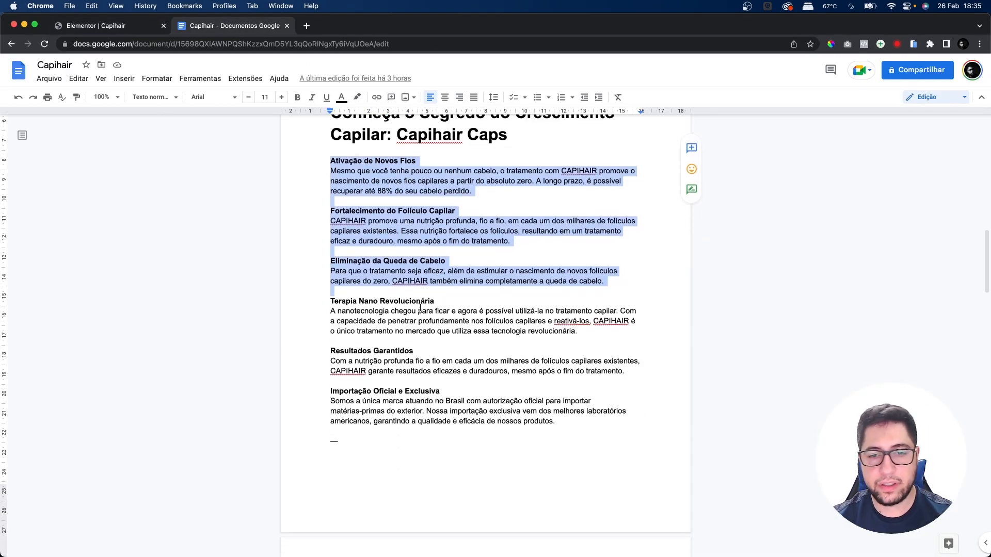
{"action": "left_click", "coordinate": [443, 302]}
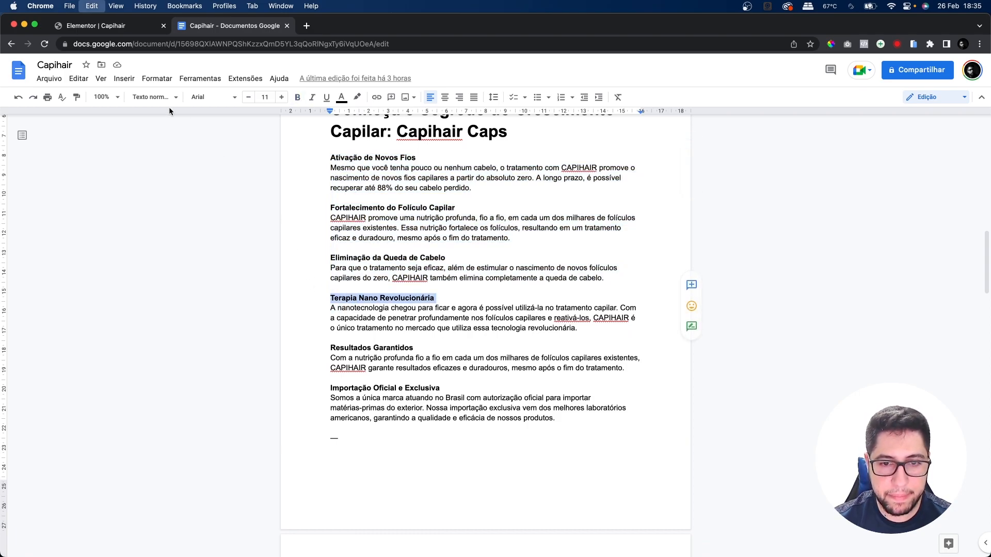
{"action": "left_click", "coordinate": [114, 27]}
{"action": "right_click", "coordinate": [306, 436]}
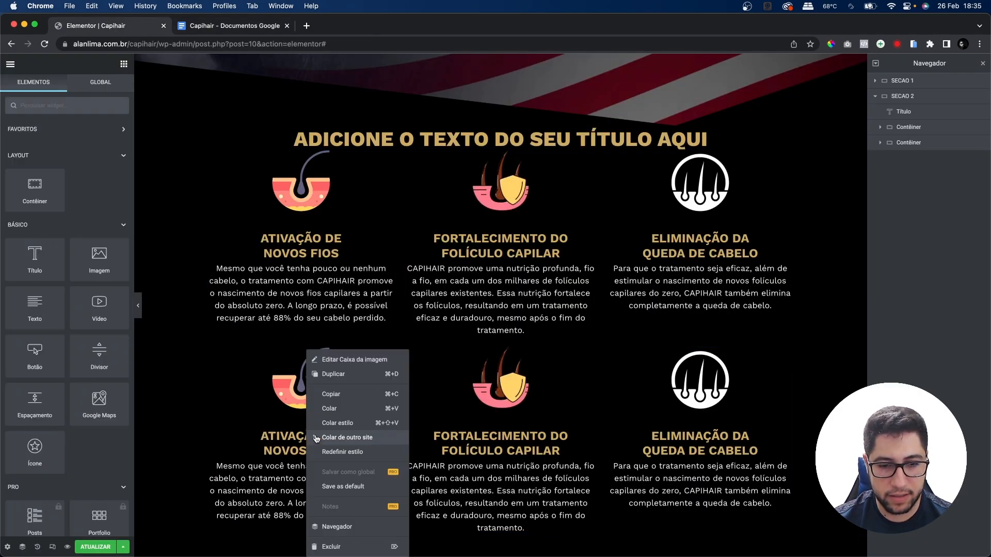
{"action": "left_click", "coordinate": [354, 360]}
{"action": "triple_click", "coordinate": [54, 244]}
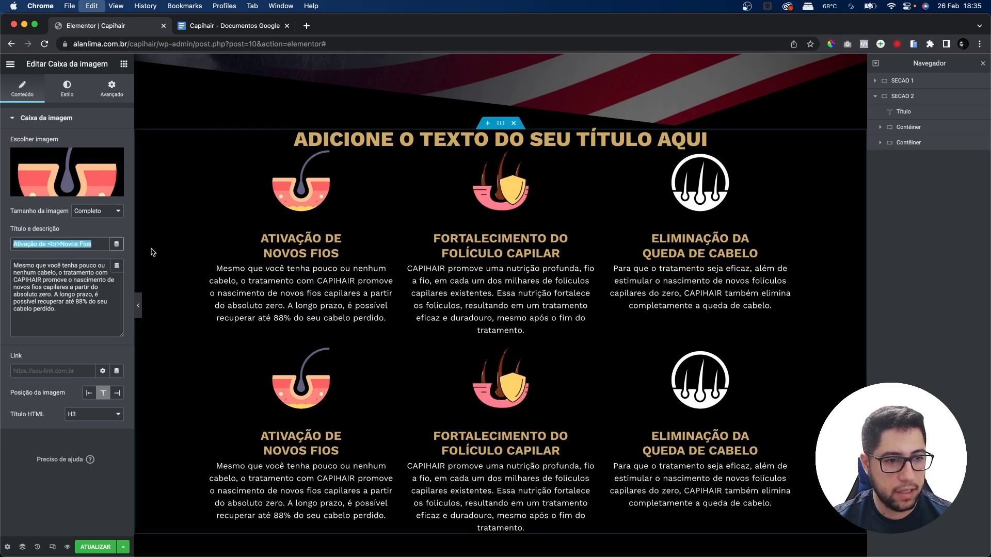
{"action": "type", "text": "Terapia Nano Revolucionária"}
- Replace the Terapia Nano Revolucionária box's description with the matching nanotechnology paragraph from the Google Docs text
{"action": "left_click", "coordinate": [235, 26]}
{"action": "left_click_drag", "start_coordinate": [599, 325], "coordinate": [324, 310]}
{"action": "key", "text": "super+c"}
{"action": "left_click", "coordinate": [100, 27]}
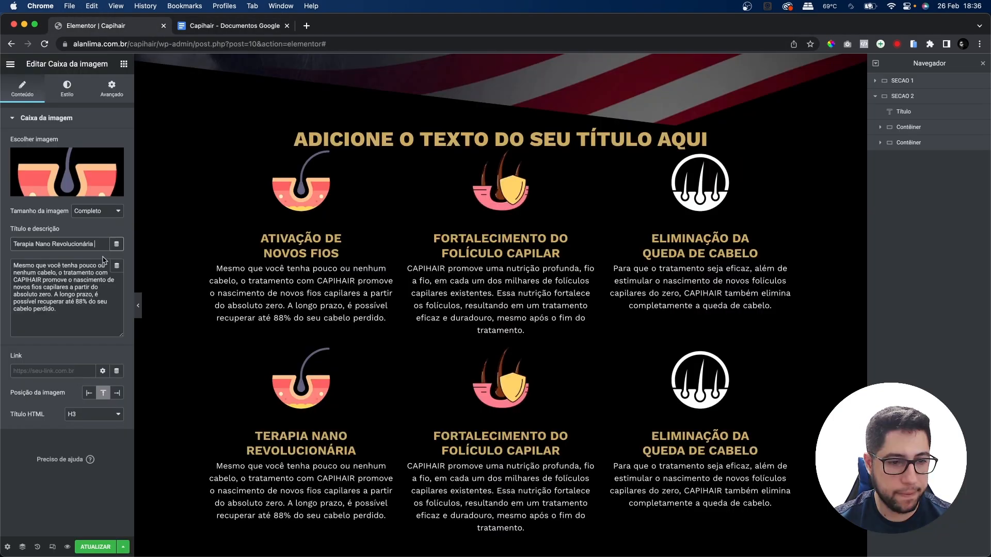
{"action": "left_click", "coordinate": [60, 304]}
{"action": "key", "text": "super+a"}
{"action": "key", "text": "super+v"}
- Copy the heading "Resultados Garantidos" from Google Docs and set it as the title of the second row's middle image box
{"action": "left_click", "coordinate": [226, 28]}
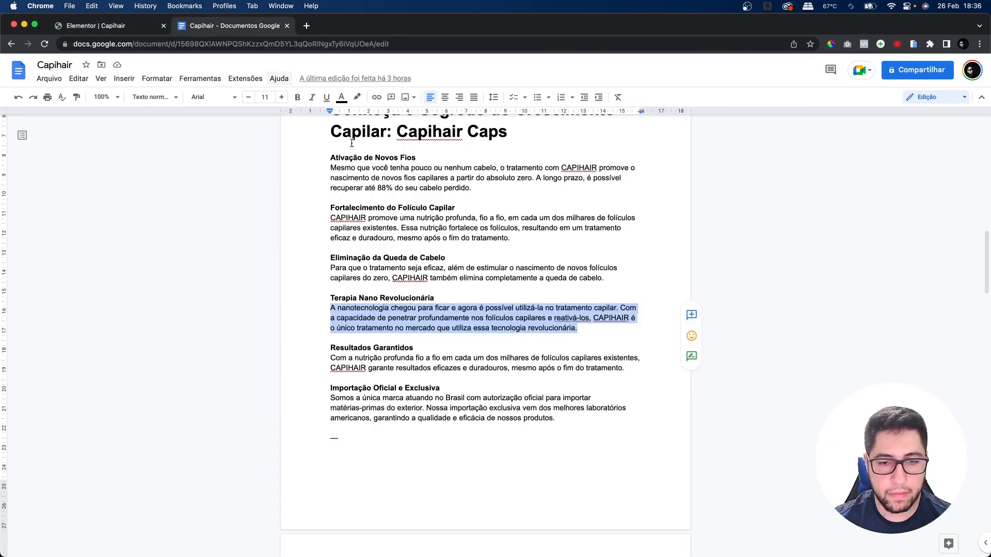
{"action": "left_click_drag", "start_coordinate": [413, 350], "coordinate": [304, 346]}
{"action": "key", "text": "super+c"}
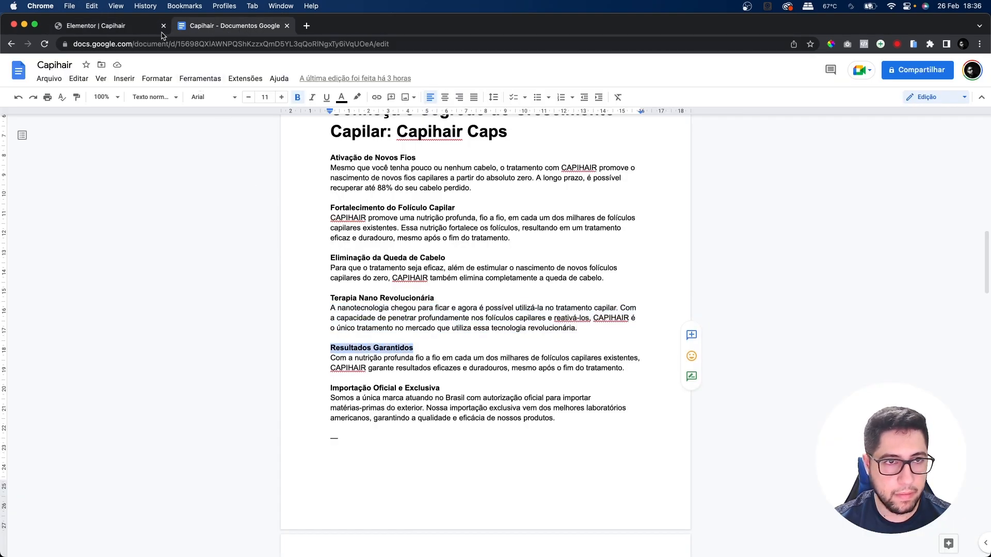
{"action": "left_click", "coordinate": [150, 26]}
{"action": "right_click", "coordinate": [524, 353]}
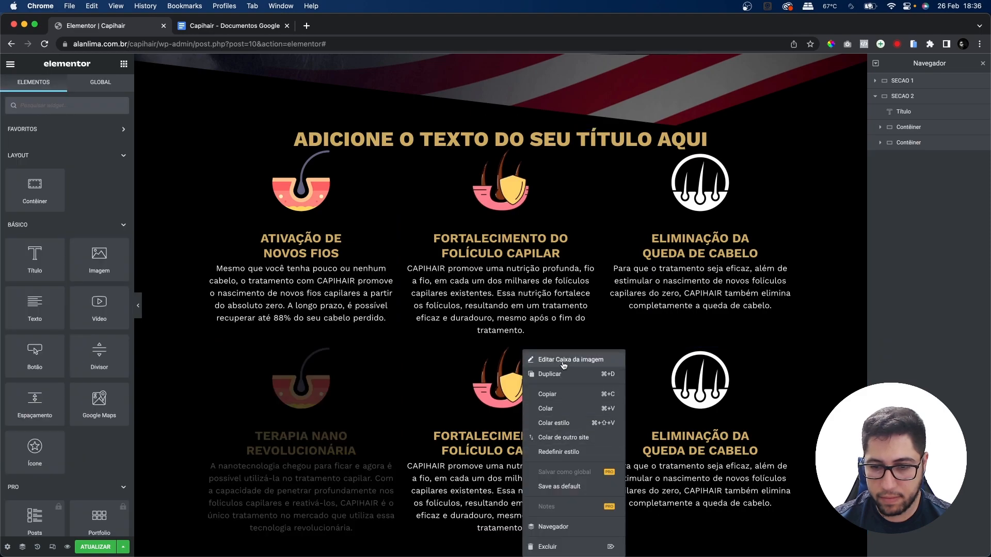
{"action": "left_click", "coordinate": [563, 360]}
{"action": "triple_click", "coordinate": [75, 246]}
{"action": "key", "text": "super+v"}
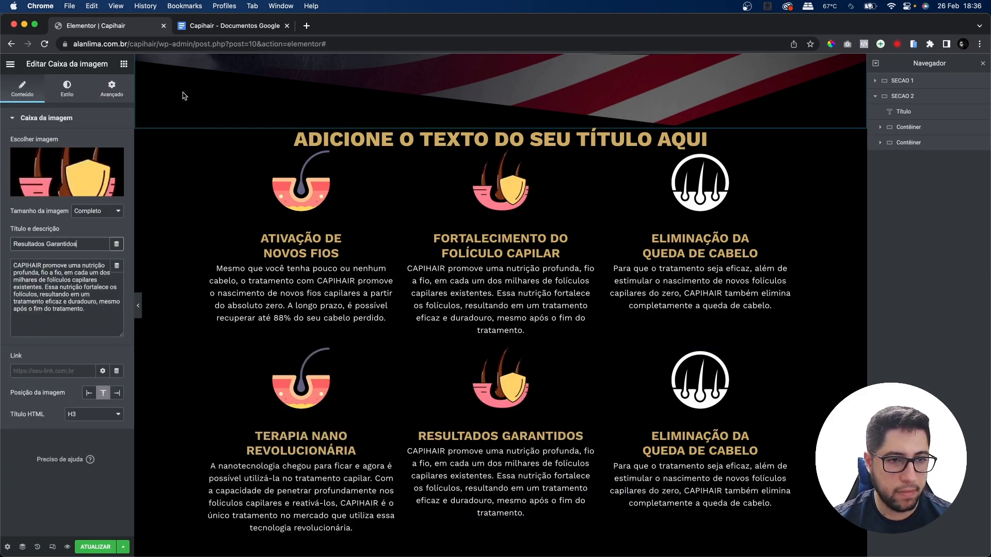
- Replace the Resultados Garantidos box's description with the paragraph under that heading in Google Docs
{"action": "left_click", "coordinate": [221, 25]}
{"action": "left_click_drag", "start_coordinate": [627, 368], "coordinate": [316, 364]}
{"action": "key", "text": "super+c"}
{"action": "left_click", "coordinate": [101, 27]}
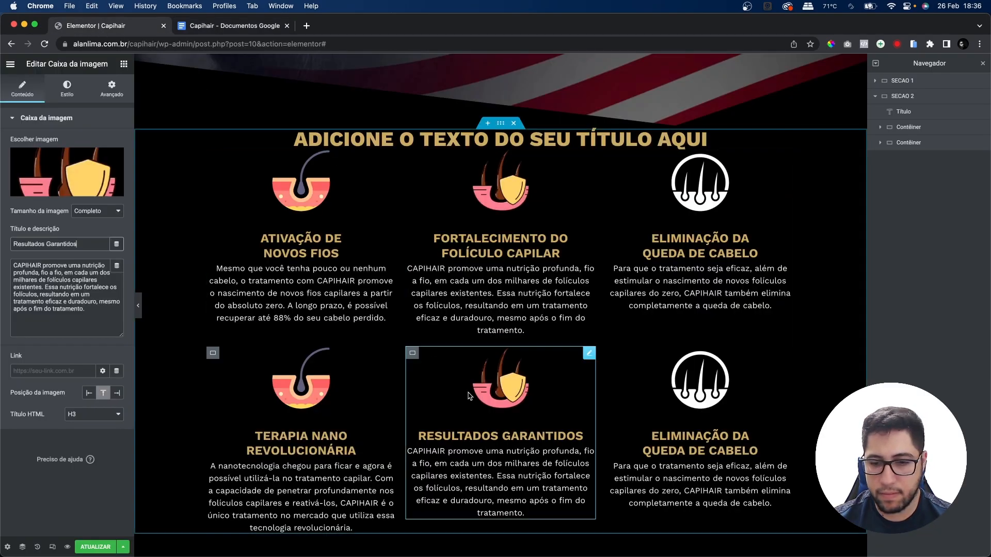
{"action": "right_click", "coordinate": [521, 355]}
{"action": "left_click", "coordinate": [566, 361]}
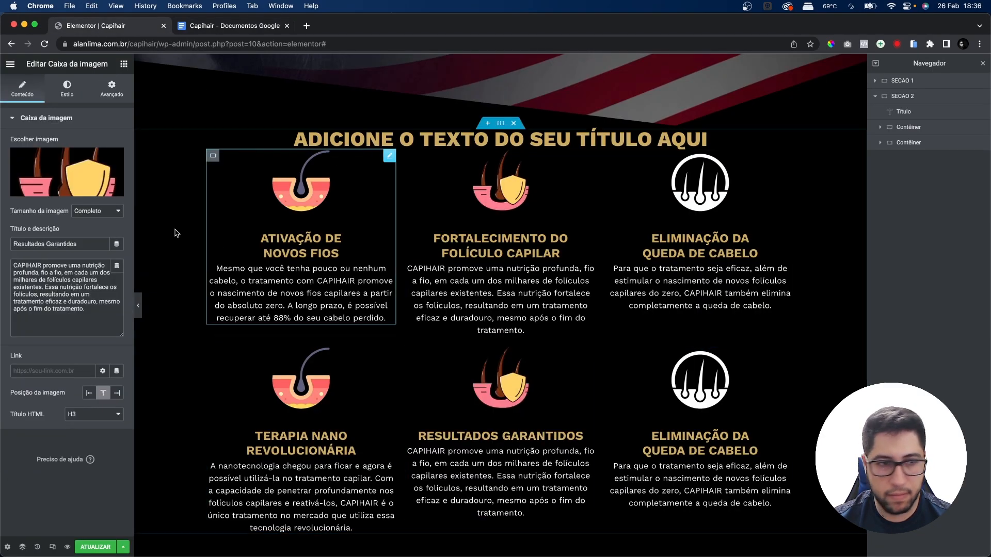
{"action": "left_click", "coordinate": [88, 287]}
{"action": "key", "text": "super+a"}
{"action": "key", "text": "super+v"}
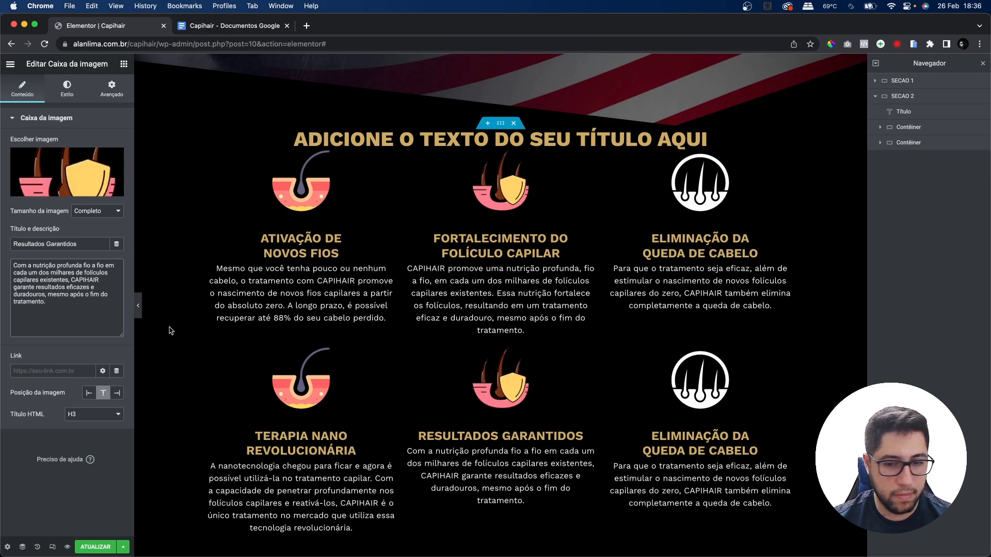
- Copy the heading "Importação Oficial e Exclusiva" from Google Docs and set it as the title of the second row's third image box
{"action": "left_click", "coordinate": [226, 30]}
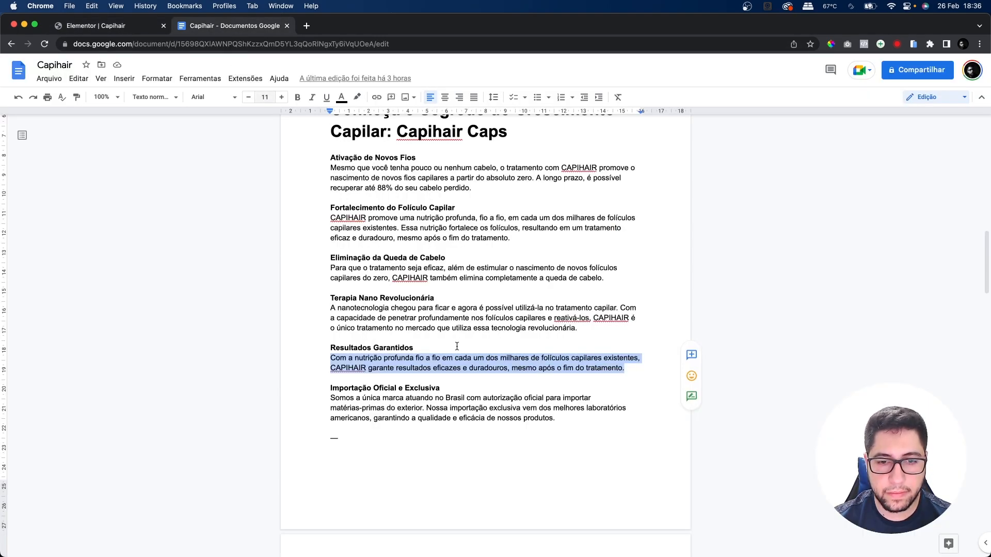
{"action": "left_click_drag", "start_coordinate": [453, 386], "coordinate": [353, 388]}
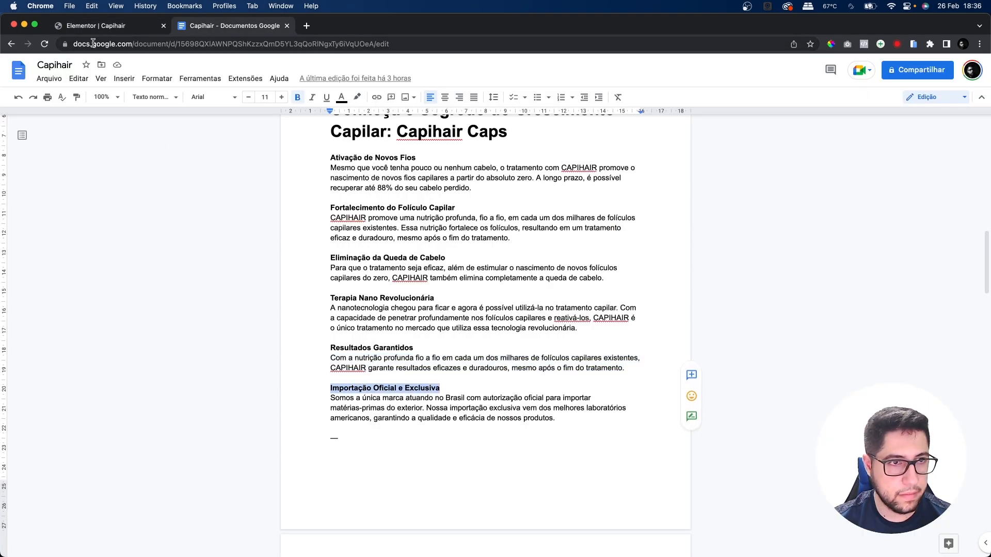
{"action": "left_click", "coordinate": [95, 25]}
{"action": "right_click", "coordinate": [708, 353]}
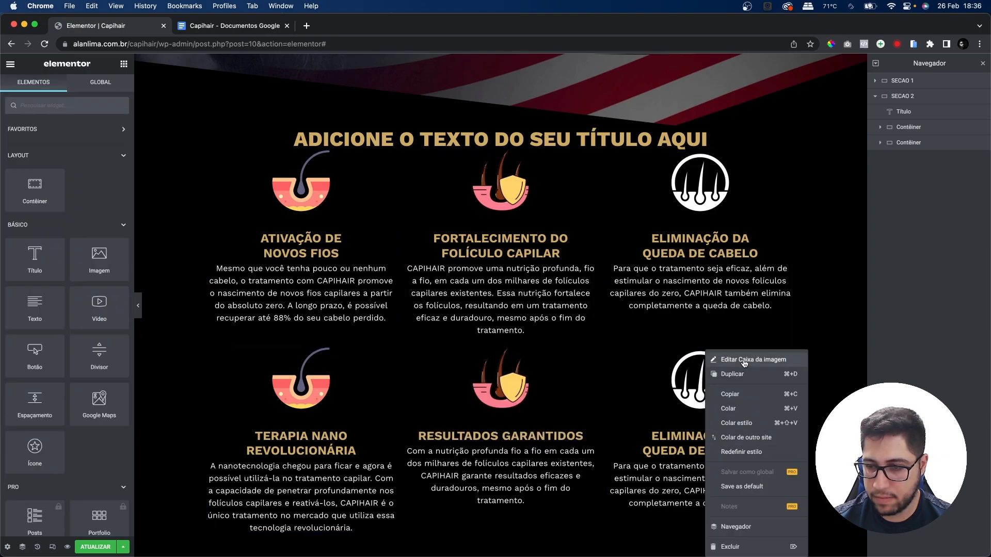
{"action": "left_click", "coordinate": [743, 362]}
{"action": "triple_click", "coordinate": [67, 244]}
{"action": "type", "text": "Importação Oficial e Exclusiva"}
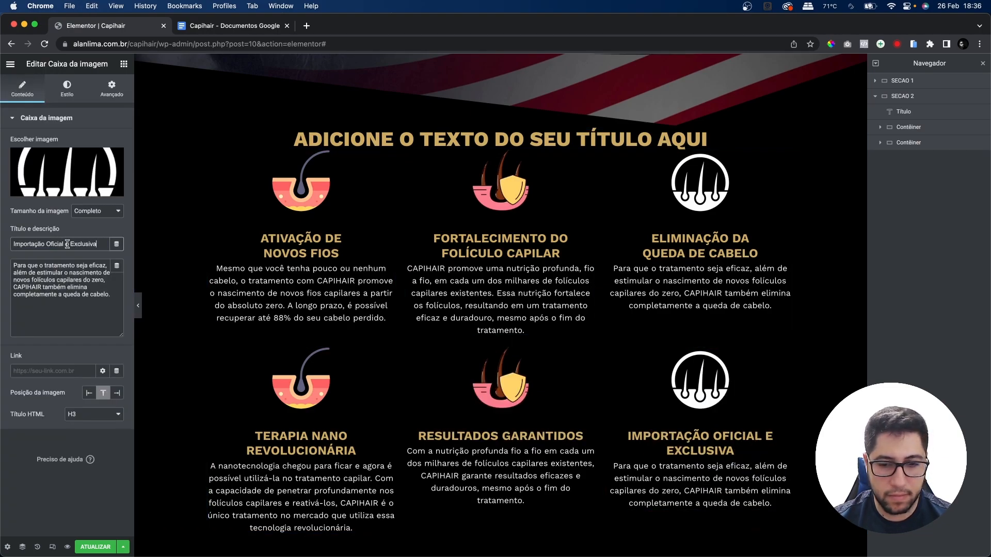
- Replace the Importação Oficial e Exclusiva box's description with the paragraph under that heading in Google Docs
{"action": "left_click", "coordinate": [235, 25]}
{"action": "left_click_drag", "start_coordinate": [555, 418], "coordinate": [331, 398]}
{"action": "key", "text": "super+c"}
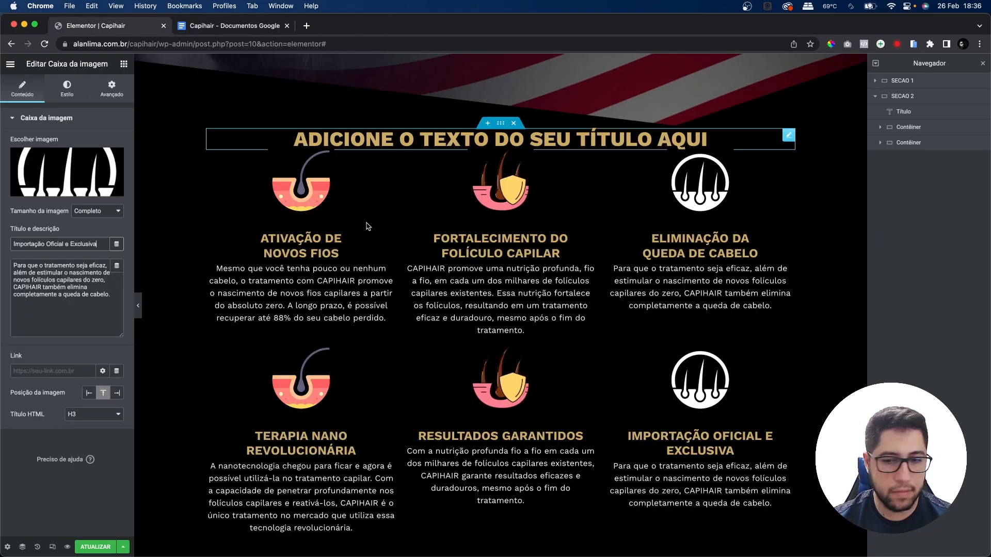
{"action": "left_click", "coordinate": [95, 26]}
{"action": "triple_click", "coordinate": [96, 316]}
{"action": "key", "text": "super+v"}
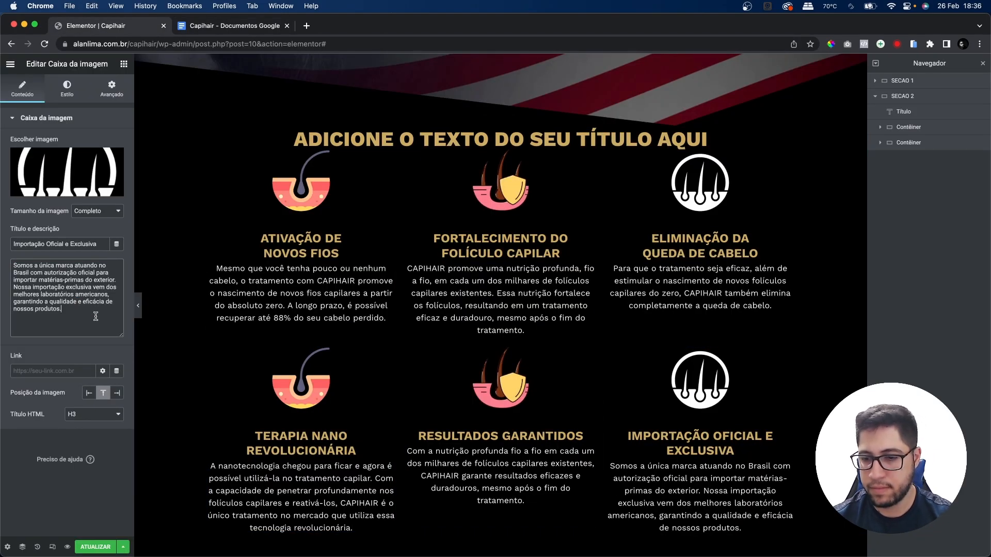
- Upload nanoterapeutico.webp to the media library and insert it as the image of the Terapia Nano Revolucionária box
{"action": "right_click", "coordinate": [388, 416]}
{"action": "left_click", "coordinate": [415, 422]}
{"action": "left_click", "coordinate": [73, 176]}
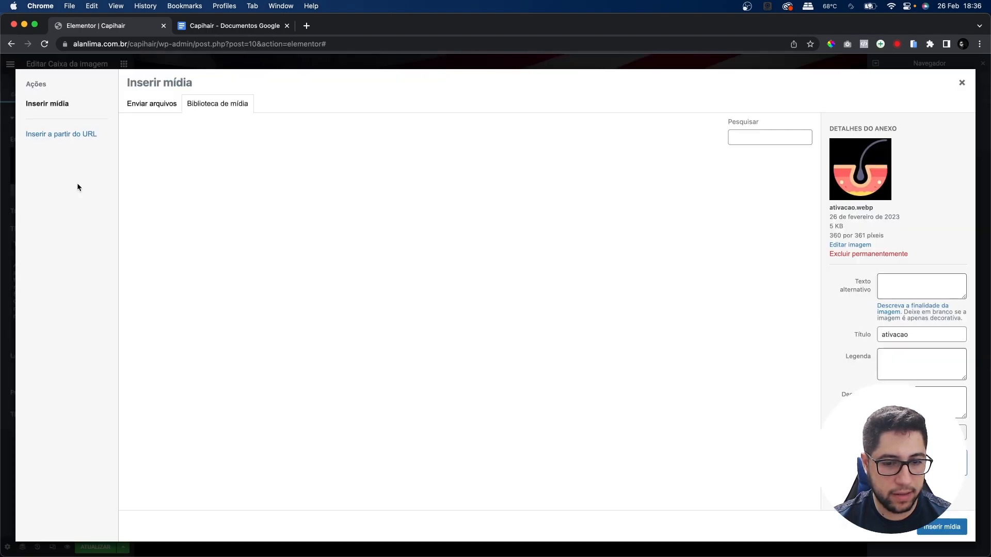
{"action": "left_click_drag", "start_coordinate": [2, 299], "coordinate": [294, 345]}
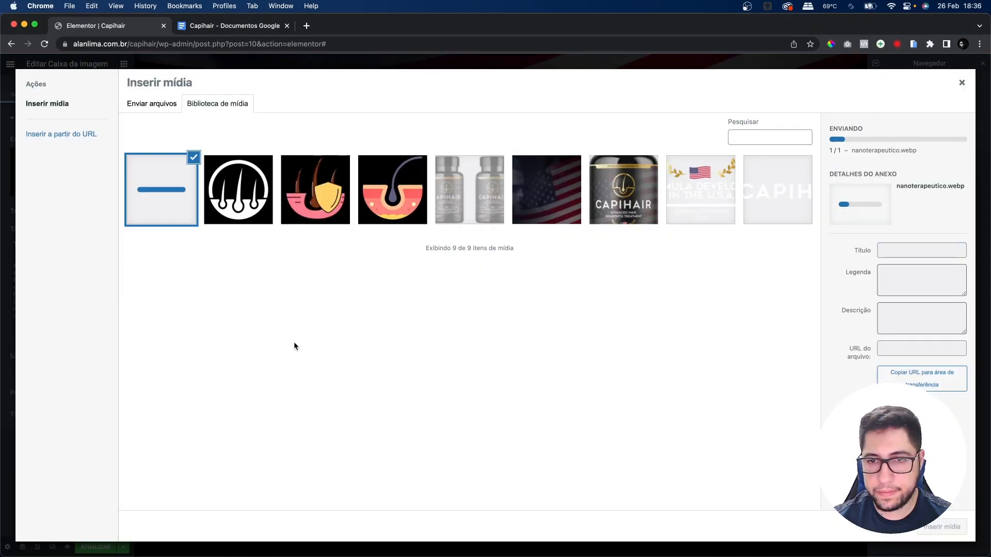
{"action": "left_click", "coordinate": [946, 526]}
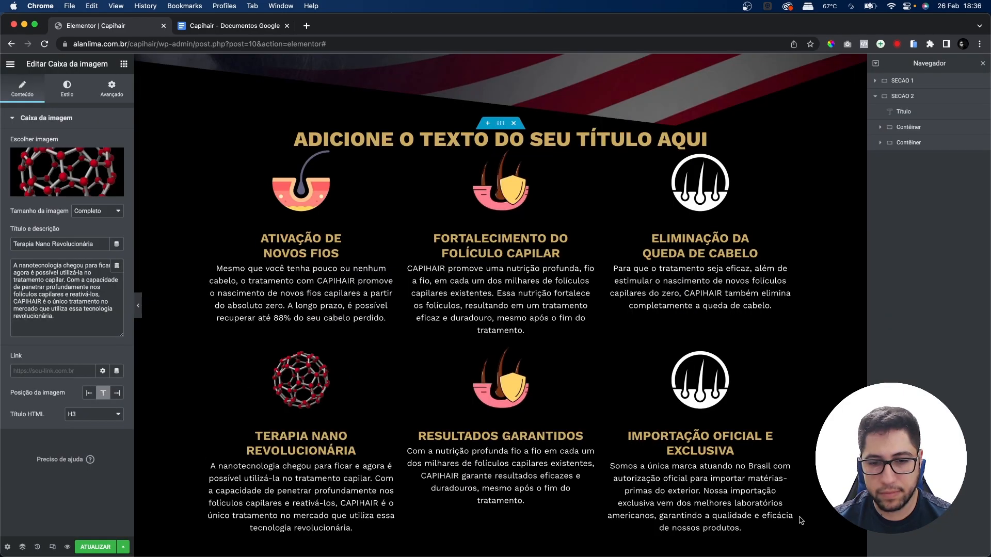
- Upload the gold 100% Qualidade Certificada seal and insert it as the image of the Resultados Garantidos box
{"action": "right_click", "coordinate": [481, 353]}
{"action": "left_click", "coordinate": [516, 359]}
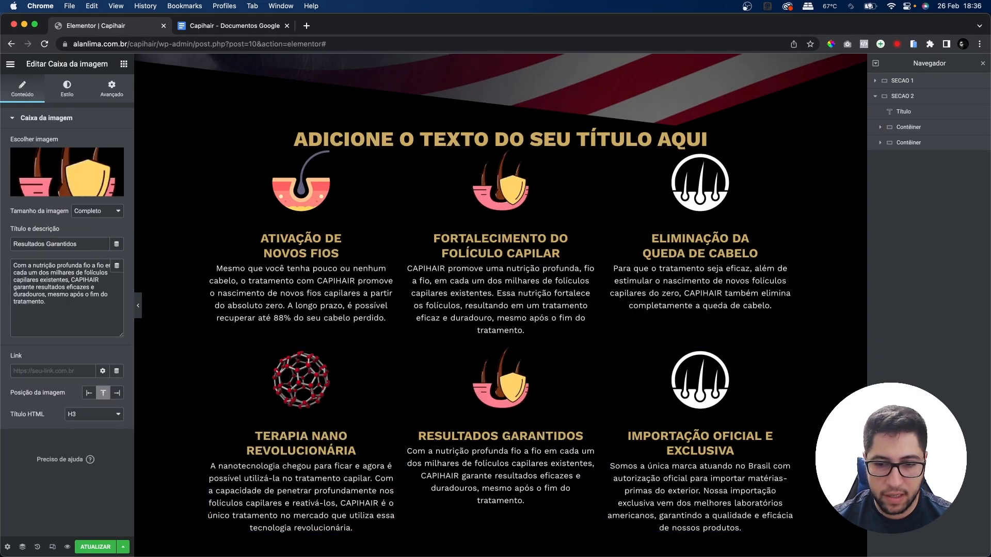
{"action": "left_click", "coordinate": [67, 171]}
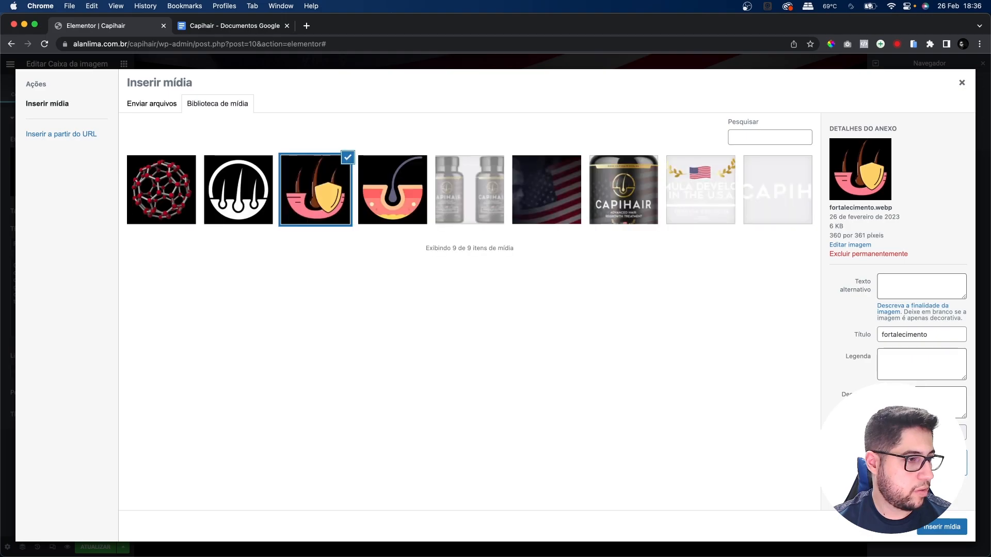
{"action": "left_click_drag", "start_coordinate": [975, 278], "coordinate": [626, 386]}
{"action": "left_click", "coordinate": [949, 532]}
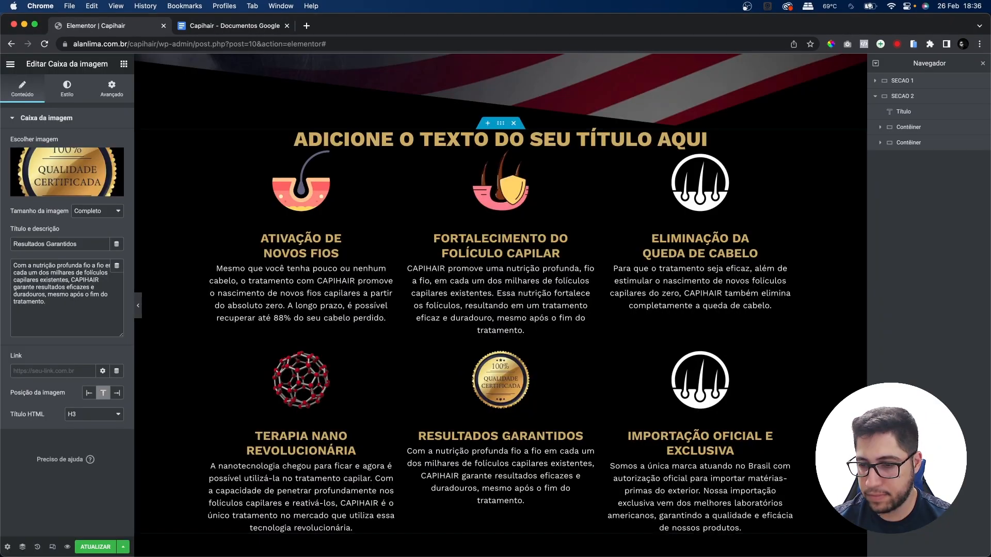
- Upload importacao.webp to the media library and insert it as the image of the Importação Oficial e Exclusiva box
{"action": "right_click", "coordinate": [699, 352]}
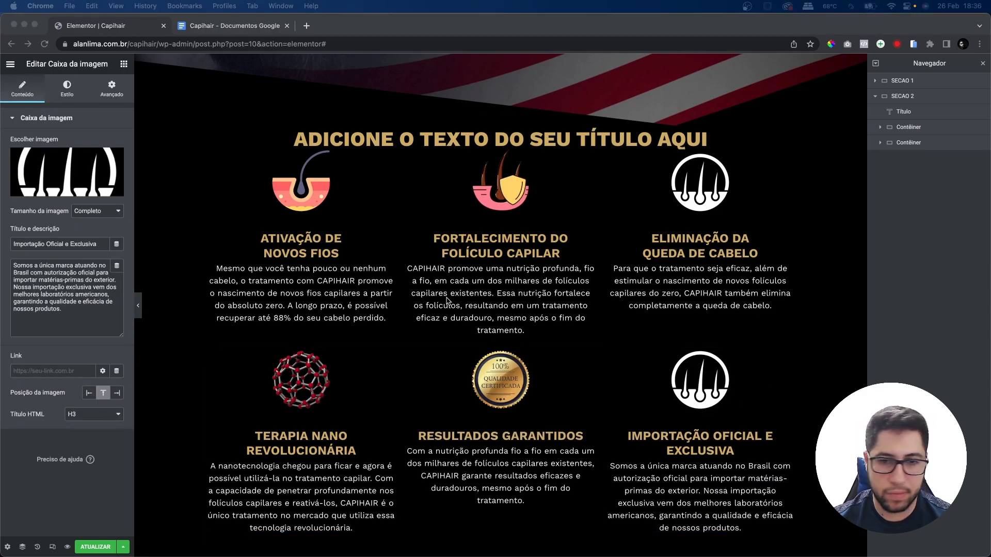
{"action": "left_click", "coordinate": [67, 175]}
{"action": "left_click", "coordinate": [67, 176]}
{"action": "left_click_drag", "start_coordinate": [0, 361], "coordinate": [685, 380]}
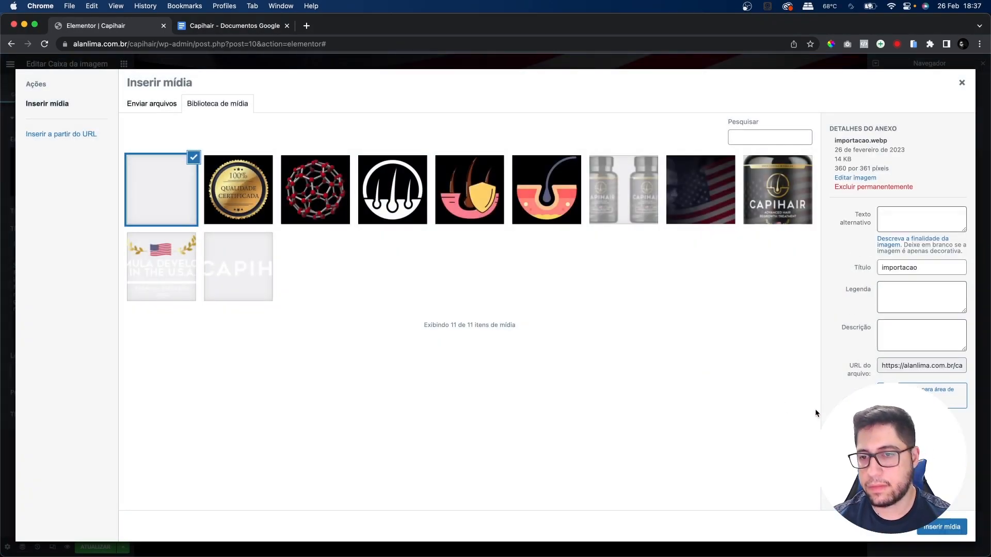
{"action": "left_click", "coordinate": [941, 526]}
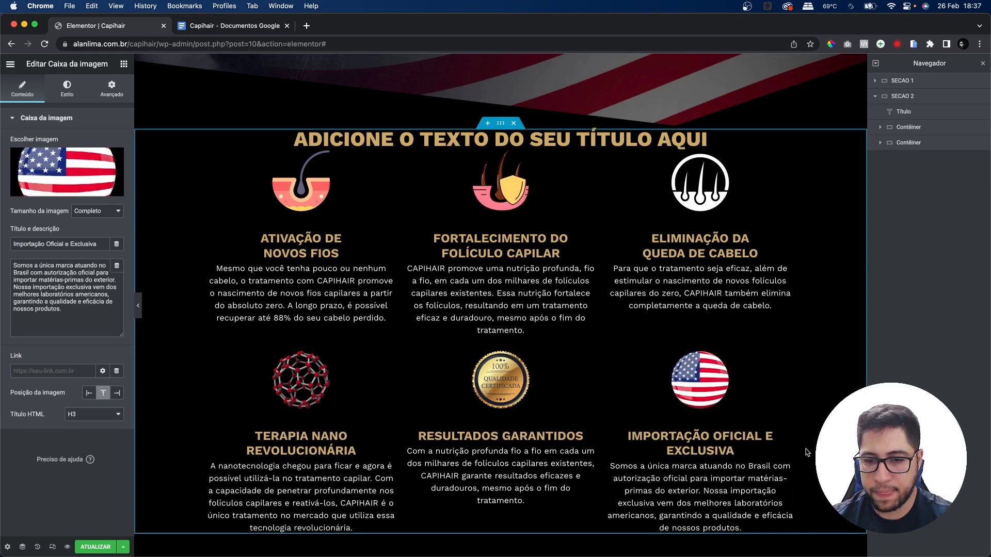
- Insert a <br> line break before "Garantidos" in the title of the Resultados Garantidos box
{"action": "scroll", "coordinate": [500, 310], "scroll_direction": "down", "scroll_amount": 3}
{"action": "right_click", "coordinate": [482, 351]}
{"action": "left_click", "coordinate": [561, 360]}
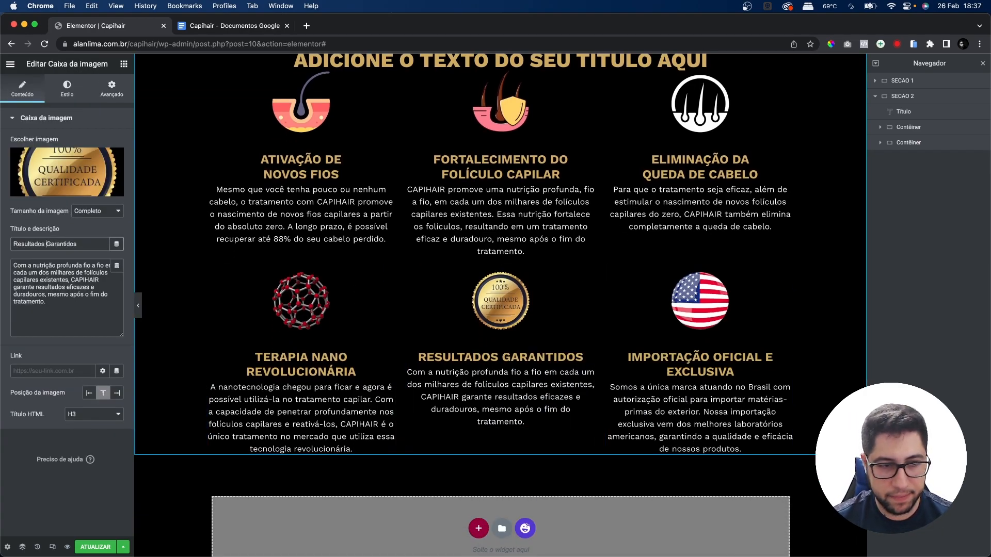
{"action": "left_click", "coordinate": [47, 244]}
{"action": "type", "text": "<br>"}
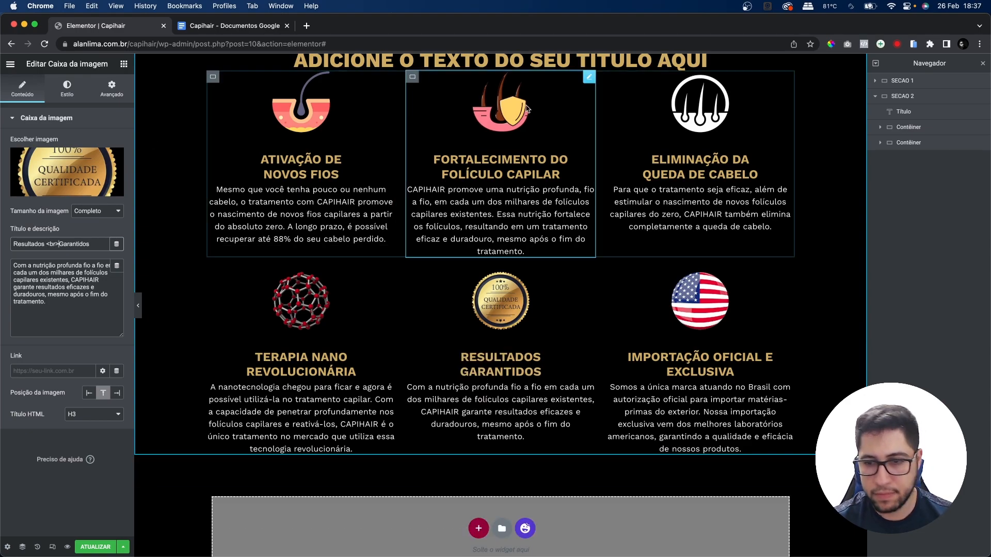
- Replace the SECAO 2 placeholder heading with "Conheça o Segredo do Crescimento Capilar: Capihair Caps" copied from Google Docs
{"action": "scroll", "coordinate": [856, 320], "scroll_direction": "up", "scroll_amount": 3}
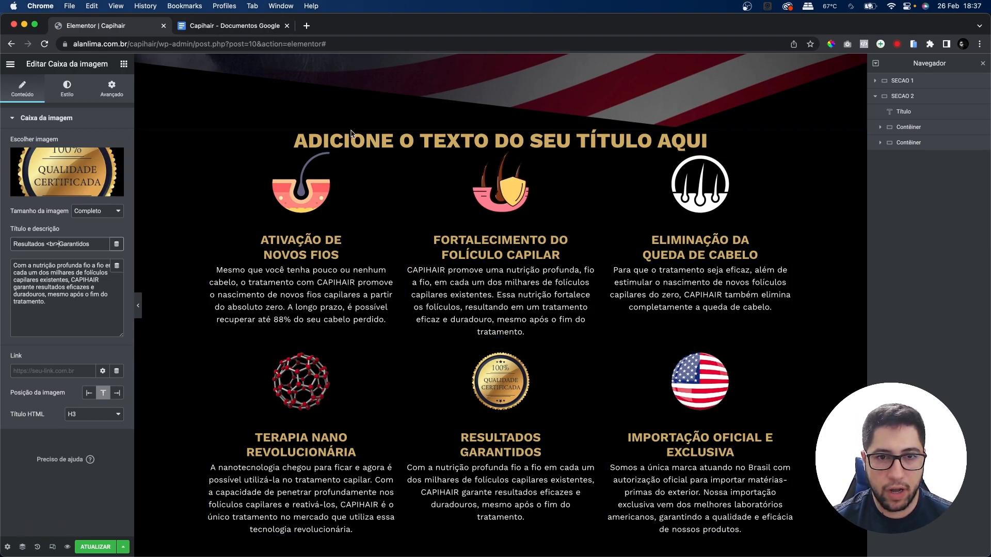
{"action": "key", "text": "ctrl+Tab"}
{"action": "scroll", "coordinate": [503, 157], "scroll_direction": "up", "scroll_amount": 3}
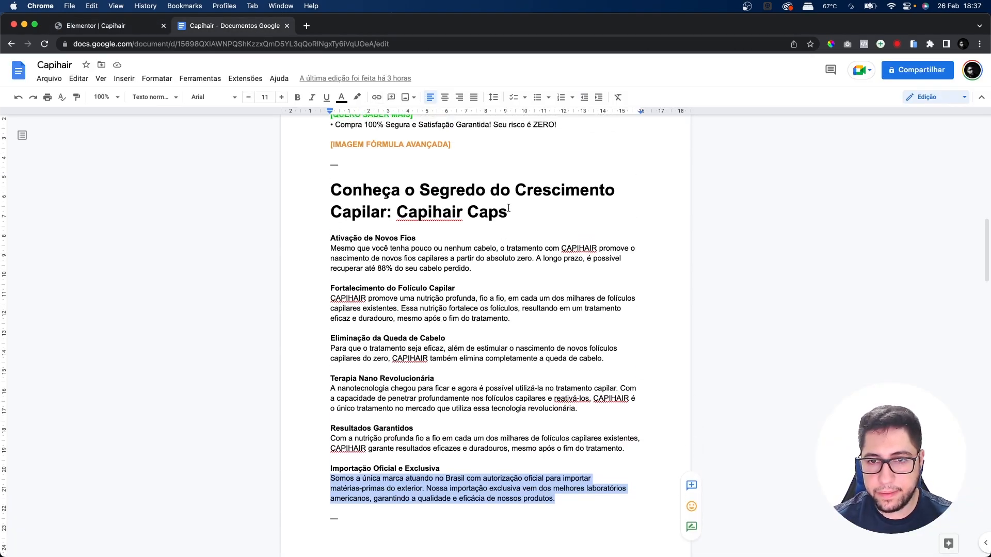
{"action": "left_click_drag", "start_coordinate": [511, 220], "coordinate": [324, 195]}
{"action": "key", "text": "super+c"}
{"action": "left_click", "coordinate": [120, 29]}
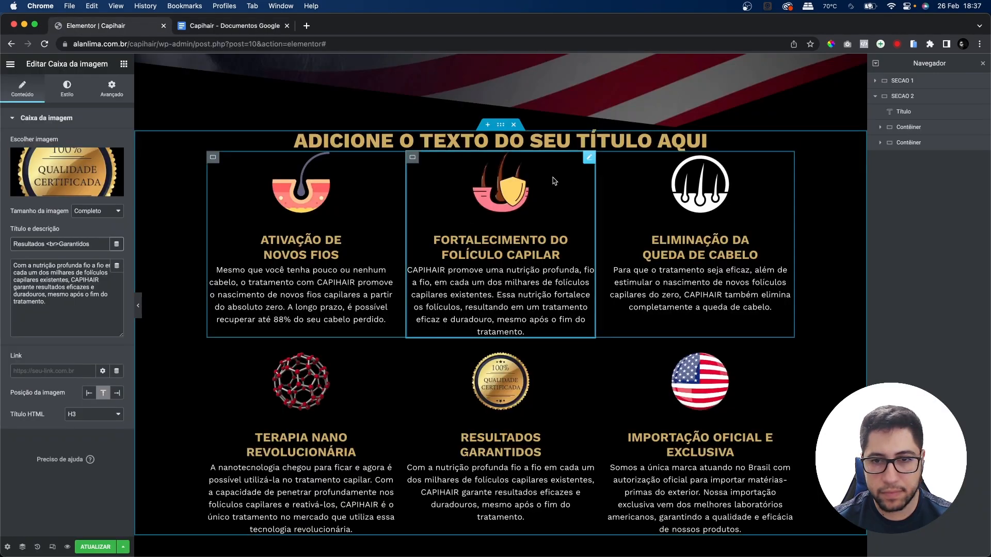
{"action": "right_click", "coordinate": [572, 145]}
{"action": "left_click", "coordinate": [615, 148]}
{"action": "left_click", "coordinate": [78, 165]}
{"action": "key", "text": "super+a"}
{"action": "key", "text": "super+v"}
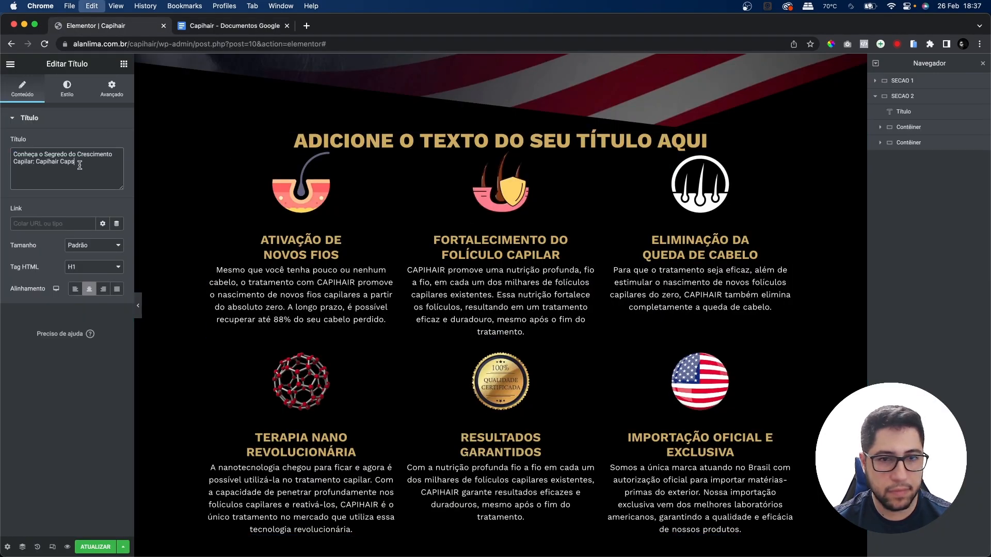
- Set the bottom margin of the SECAO 2 heading to 30 px
{"action": "left_click", "coordinate": [111, 88]}
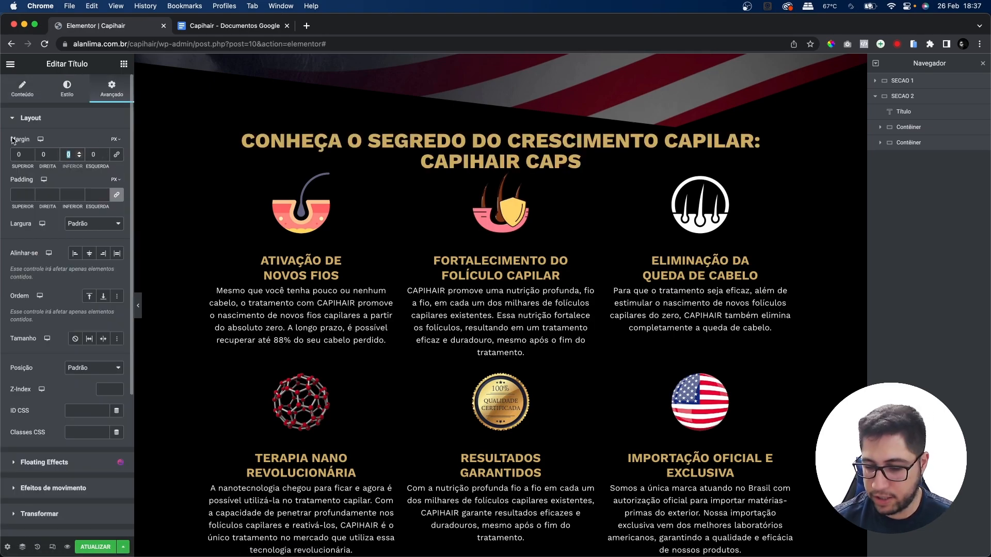
{"action": "type", "text": "30"}
{"action": "scroll", "coordinate": [165, 181], "scroll_direction": "down", "scroll_amount": 5}
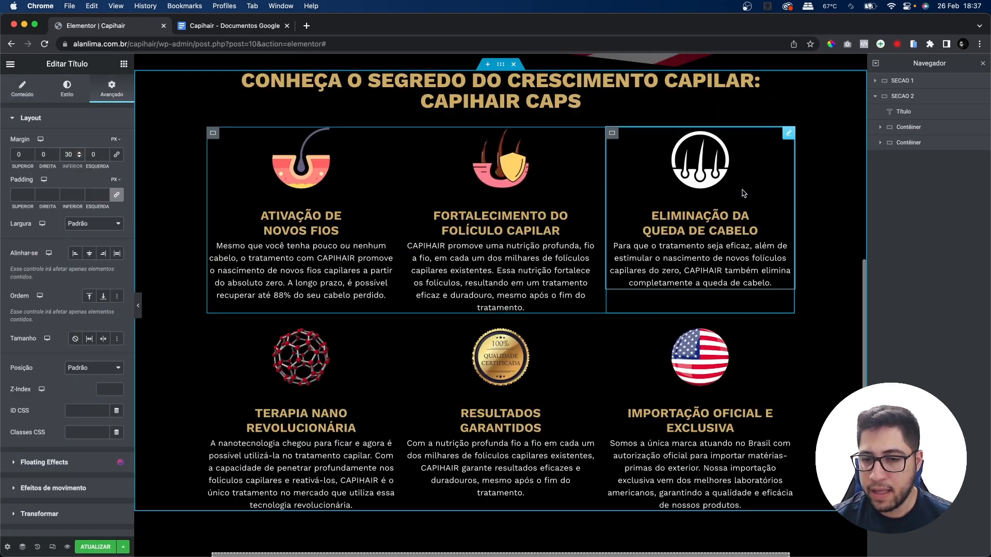
- Set the SECAO 2 container's padding to 50 px above, 20 px right, 50 px below and 20 px left
{"action": "scroll", "coordinate": [165, 181], "scroll_direction": "up", "scroll_amount": 3}
{"action": "scroll", "coordinate": [162, 150], "scroll_direction": "up", "scroll_amount": 3}
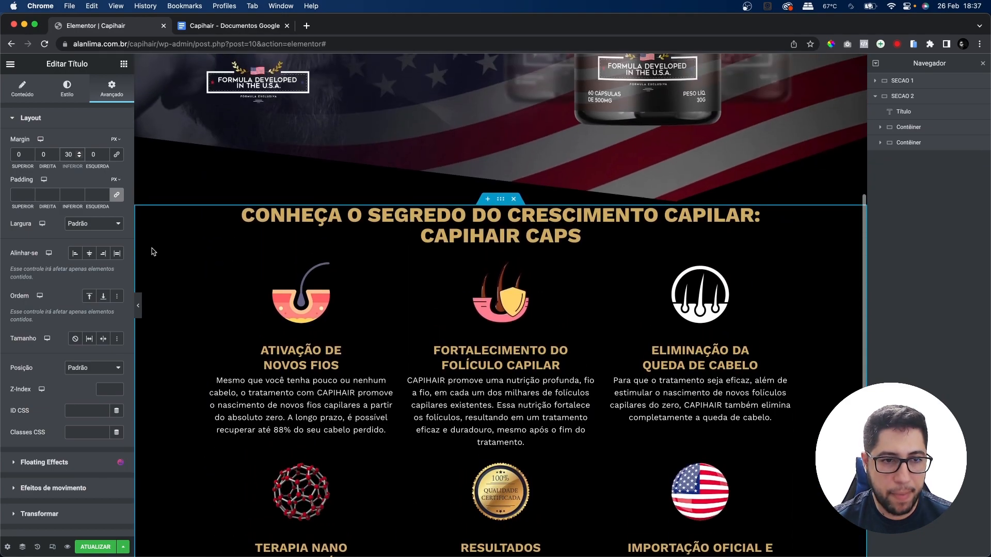
{"action": "right_click", "coordinate": [151, 250]}
{"action": "left_click", "coordinate": [171, 256]}
{"action": "right_click", "coordinate": [153, 223]}
{"action": "left_click", "coordinate": [186, 231]}
{"action": "left_click", "coordinate": [67, 87]}
{"action": "left_click", "coordinate": [110, 89]}
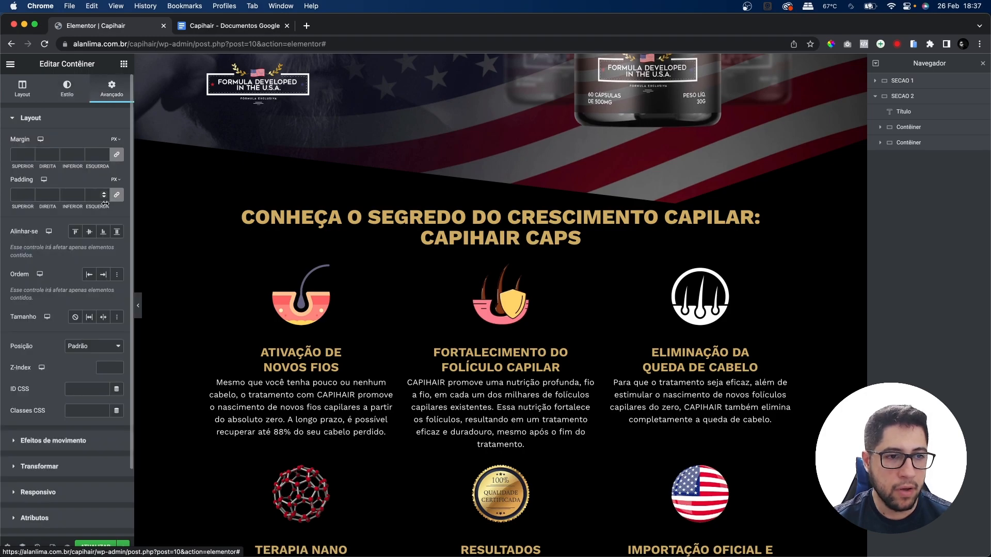
{"action": "key", "text": "BackSpace"}
{"action": "type", "text": "50"}
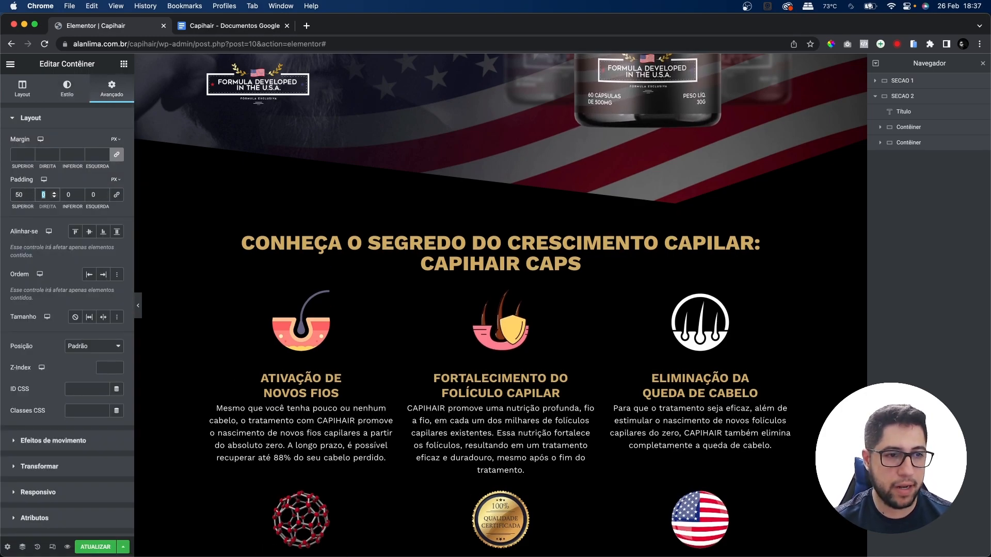
{"action": "type", "text": "20"}
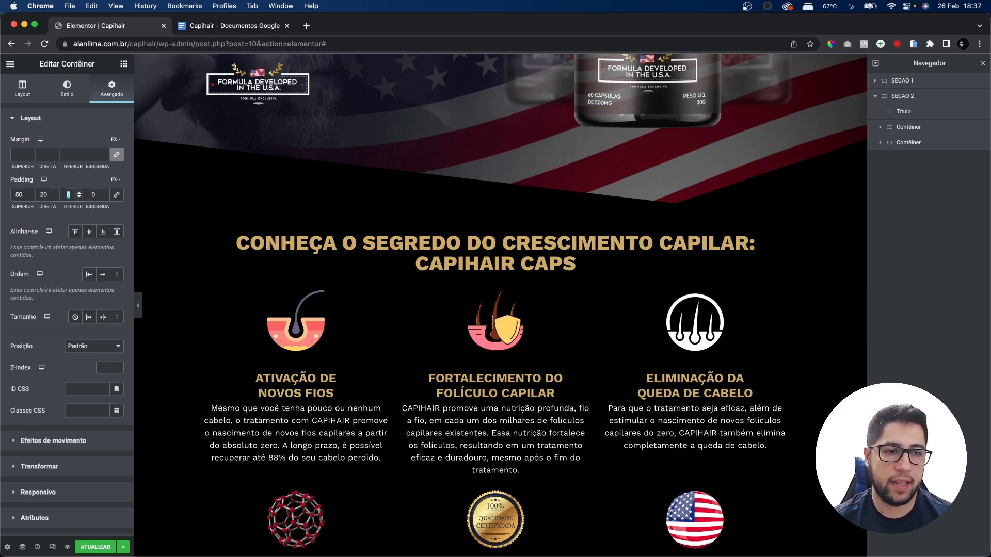
{"action": "type", "text": "20"}
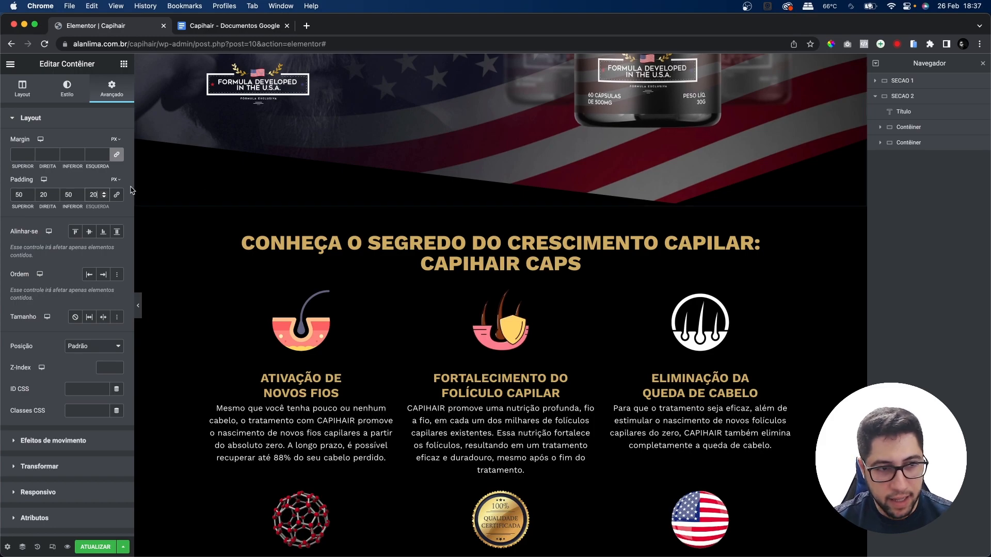
- Review the heading and all six image boxes of SECAO 2 in the mobile responsive preview
{"action": "left_click", "coordinate": [52, 547]}
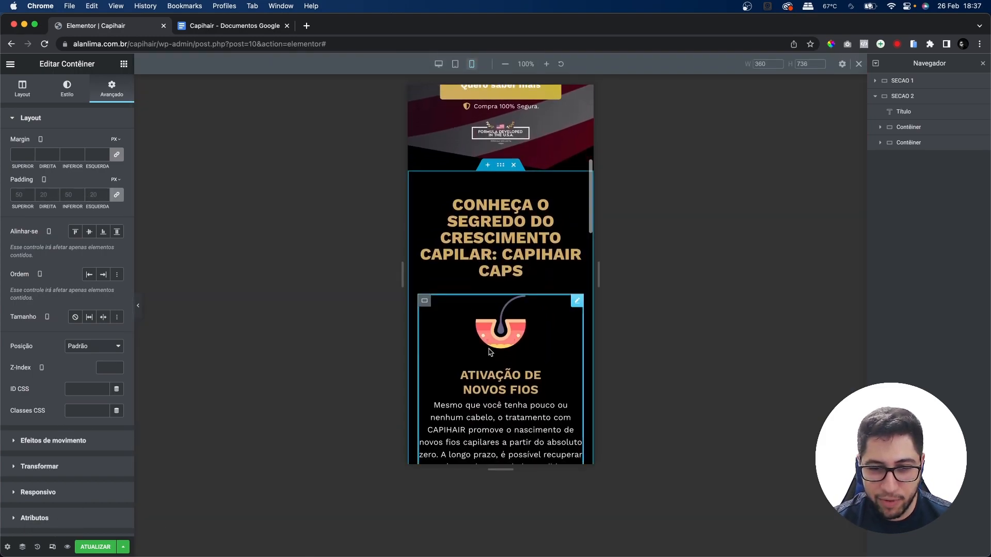
{"action": "scroll", "coordinate": [558, 343], "scroll_direction": "down", "scroll_amount": 5}
{"action": "scroll", "coordinate": [558, 343], "scroll_direction": "down", "scroll_amount": 6}
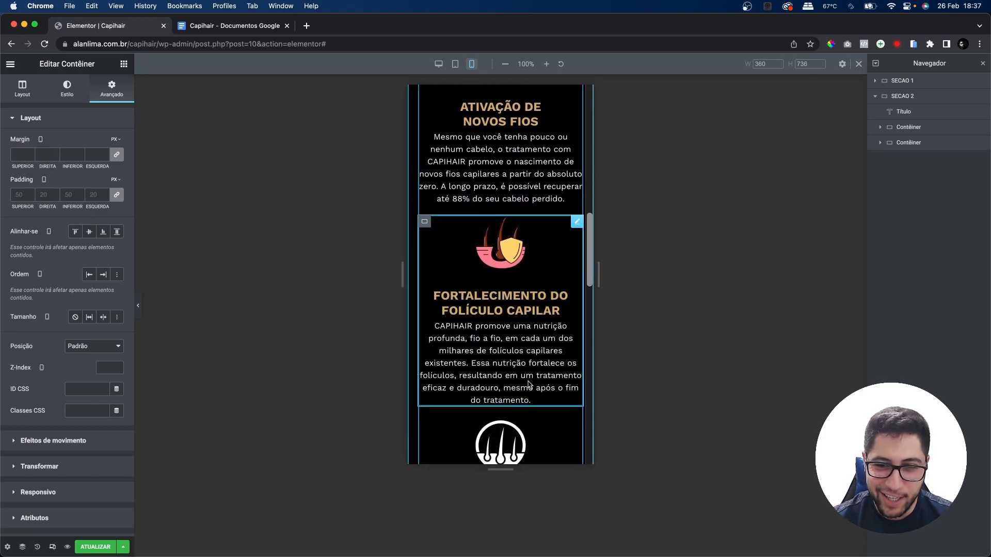
{"action": "scroll", "coordinate": [537, 343], "scroll_direction": "down", "scroll_amount": 7}
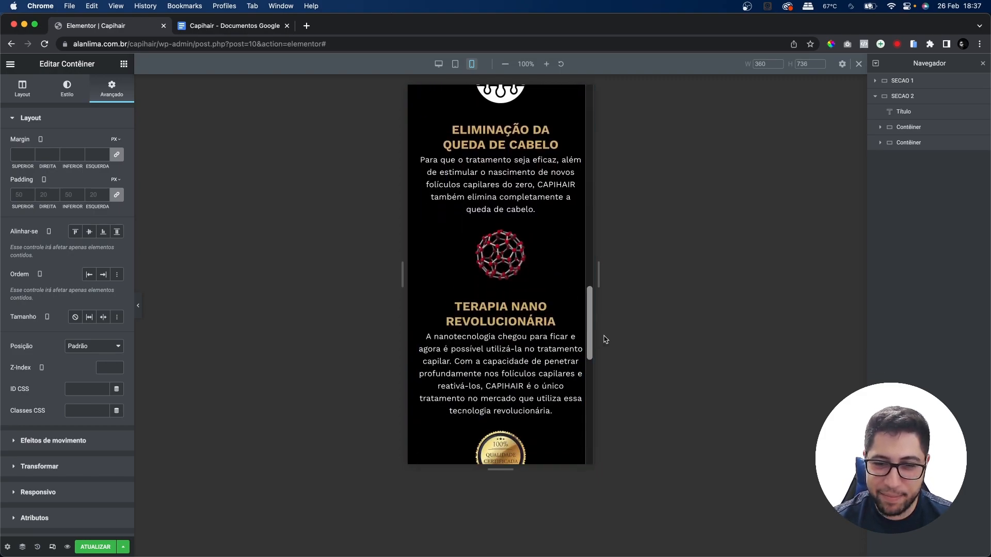
{"action": "scroll", "coordinate": [547, 341], "scroll_direction": "down", "scroll_amount": 3}
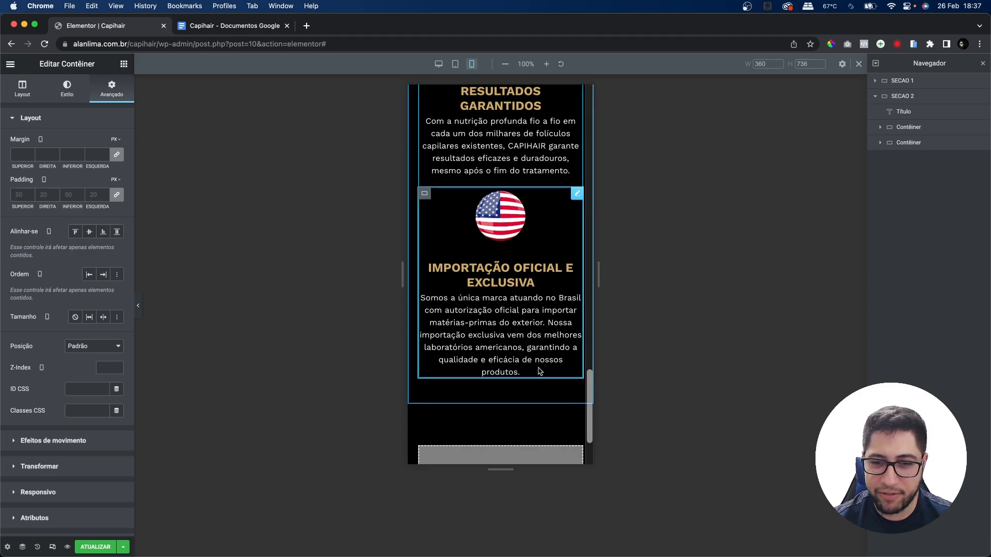
{"action": "scroll", "coordinate": [498, 324], "scroll_direction": "up", "scroll_amount": 2}
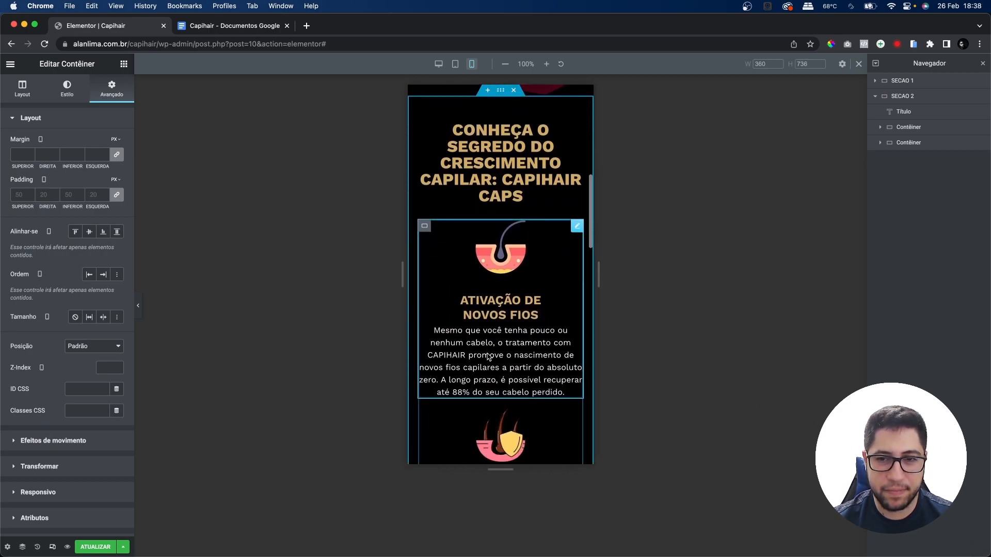
{"action": "scroll", "coordinate": [488, 356], "scroll_direction": "down", "scroll_amount": 7}
- Update the page and return the preview from mobile to the desktop layout
{"action": "left_click", "coordinate": [95, 547]}
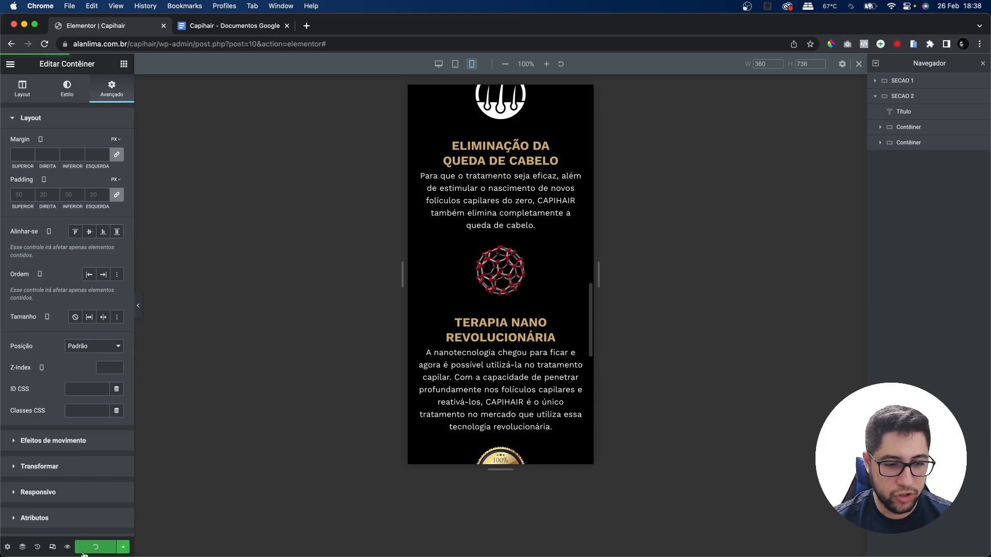
{"action": "left_click", "coordinate": [53, 547]}
{"action": "scroll", "coordinate": [800, 437], "scroll_direction": "up", "scroll_amount": 10}
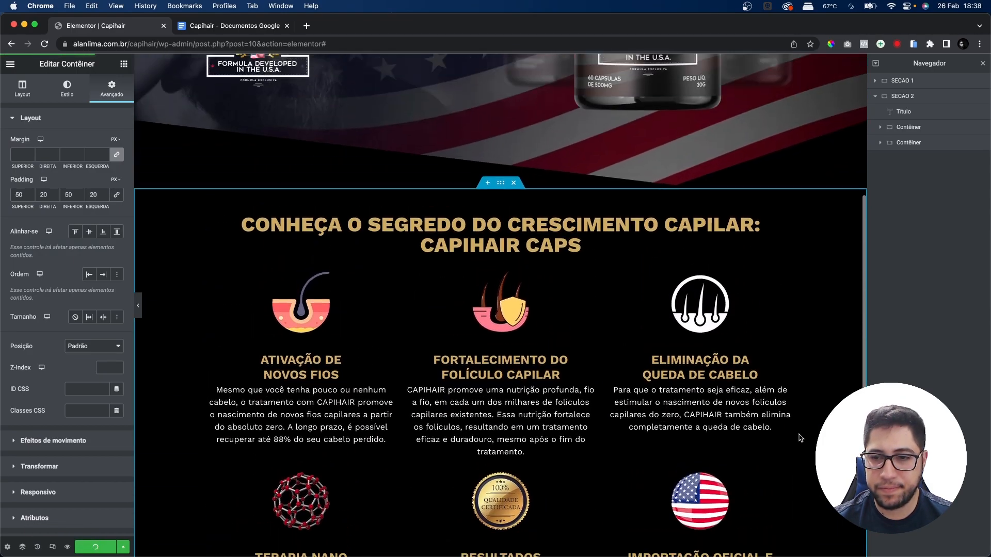
{"action": "scroll", "coordinate": [800, 438], "scroll_direction": "down", "scroll_amount": 6}
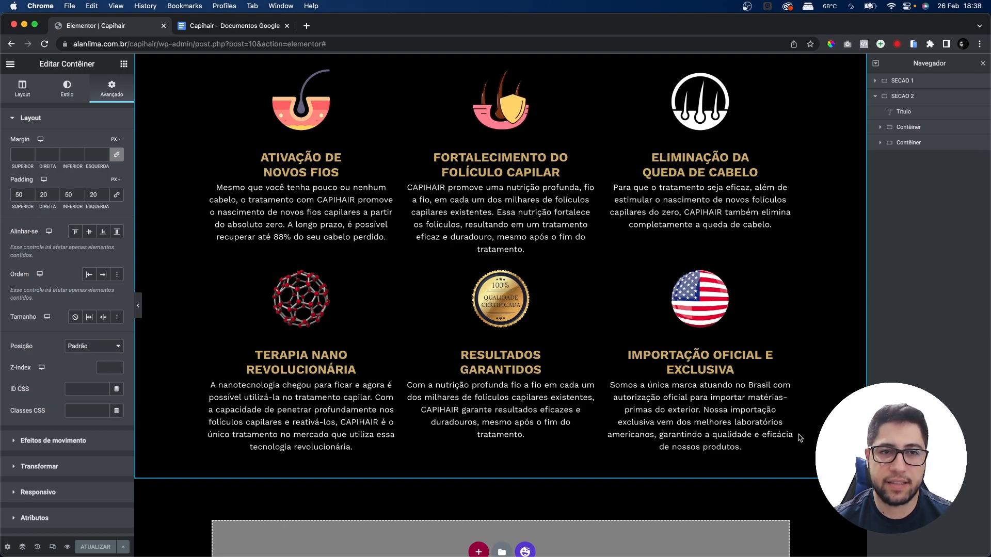
{"action": "scroll", "coordinate": [799, 437], "scroll_direction": "down", "scroll_amount": 2}
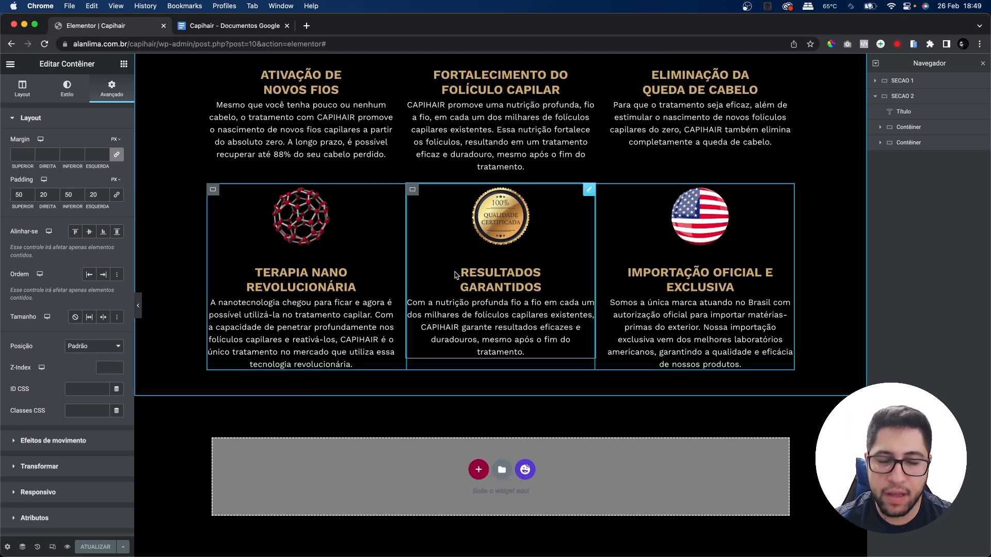
- Switch to Google Docs and read the "Recupere seus cabelos e aumente sua autoestima com CAPIHAIR!" section's copy, from its subtitle to its call to action
{"action": "left_click", "coordinate": [255, 27]}
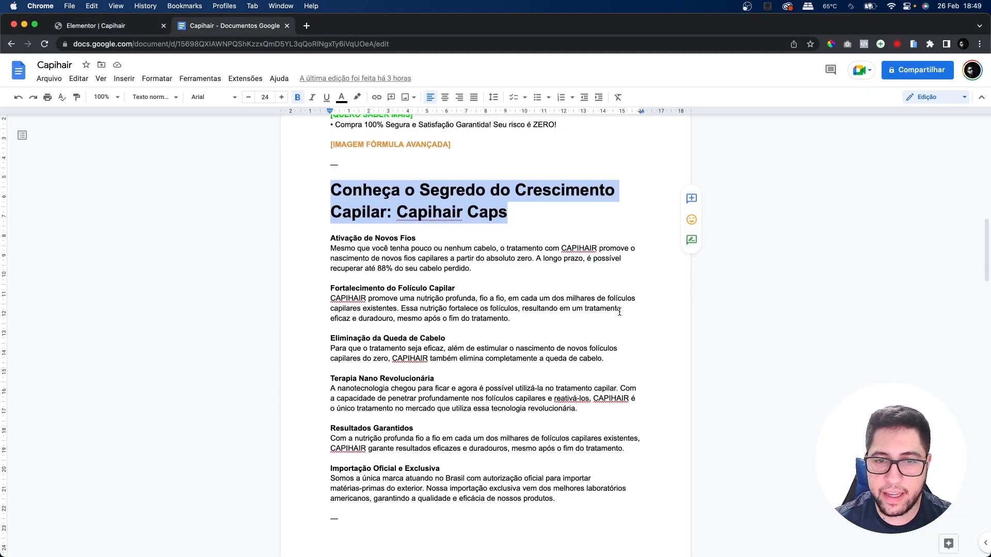
{"action": "scroll", "coordinate": [636, 311], "scroll_direction": "down", "scroll_amount": 9}
{"action": "scroll", "coordinate": [603, 311], "scroll_direction": "down", "scroll_amount": 1}
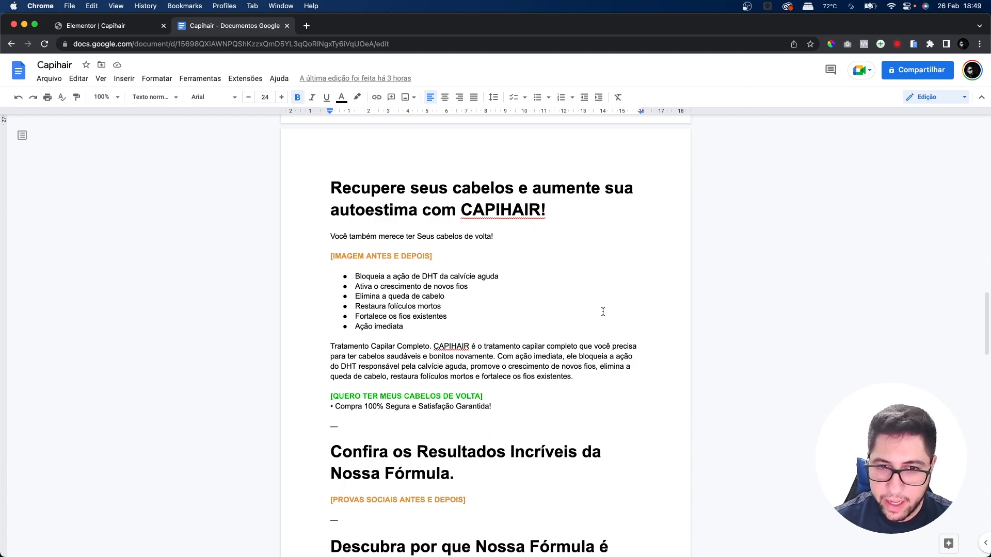
{"action": "left_click_drag", "start_coordinate": [337, 237], "coordinate": [442, 240]}
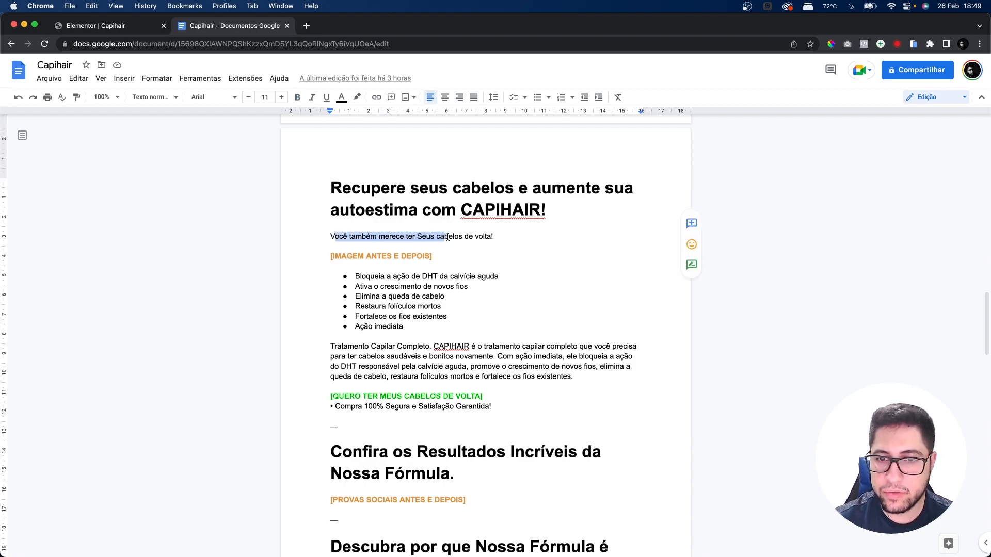
{"action": "triple_click", "coordinate": [446, 238]}
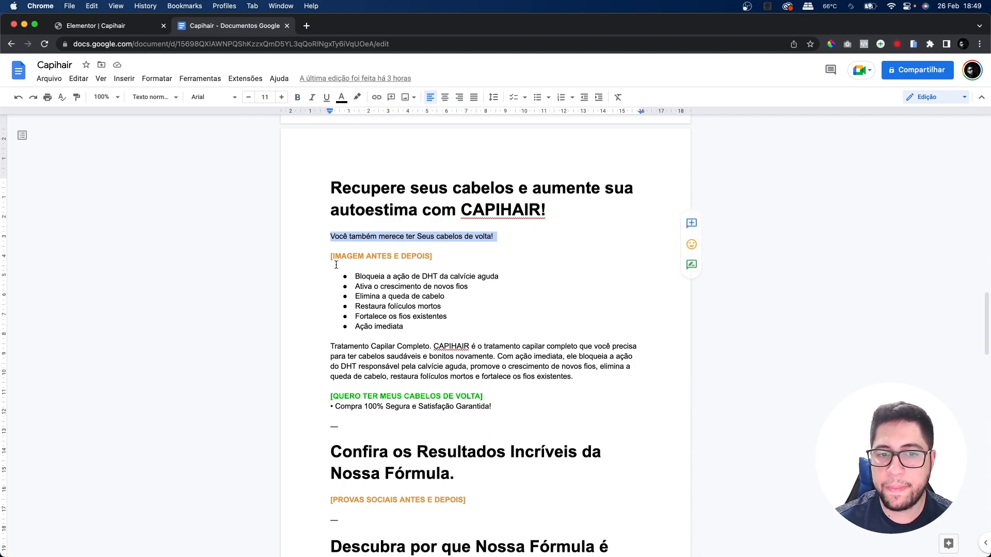
{"action": "left_click", "coordinate": [352, 252]}
{"action": "double_click", "coordinate": [351, 254]}
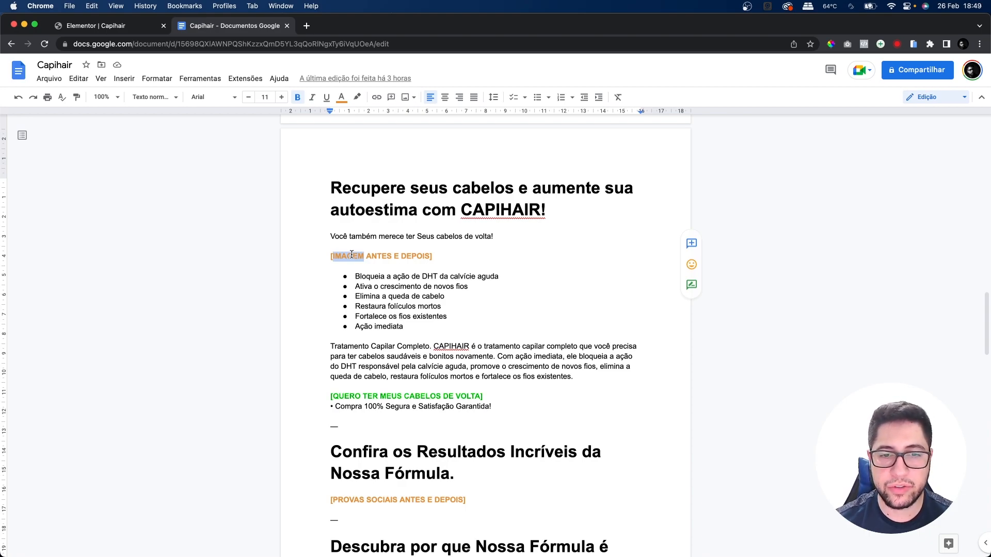
{"action": "left_click_drag", "start_coordinate": [346, 273], "coordinate": [436, 318]}
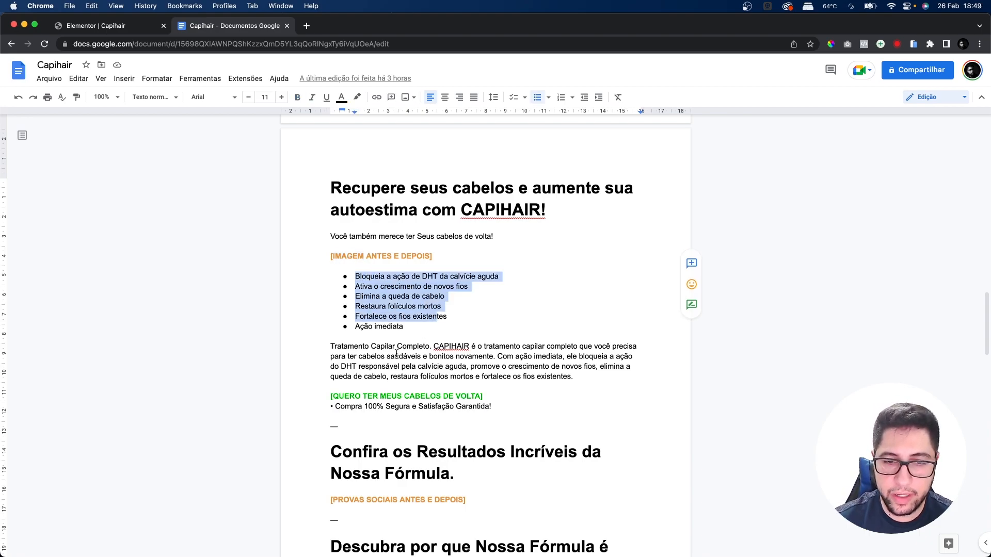
{"action": "double_click", "coordinate": [365, 357]}
{"action": "double_click", "coordinate": [429, 391]}
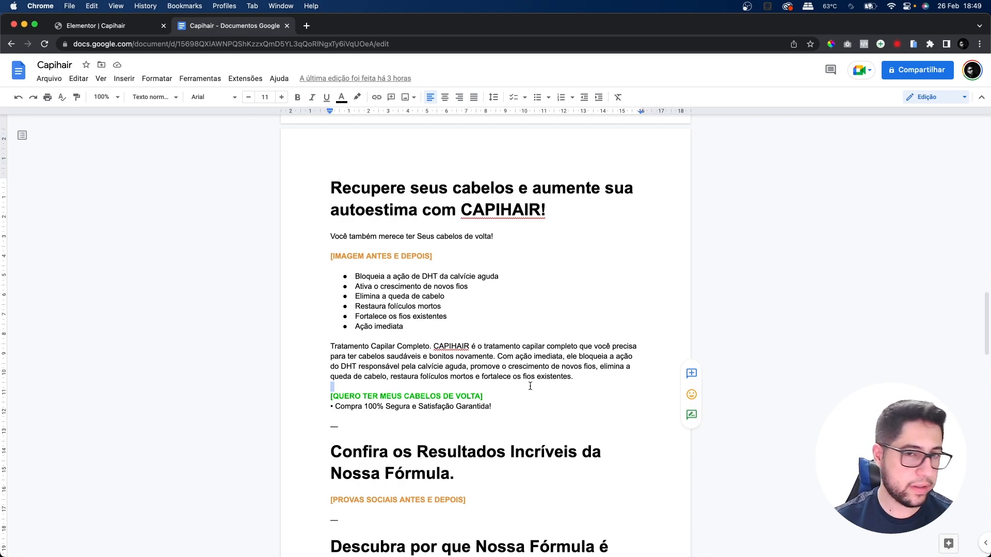
- Back in Elementor, add a new container below SECAO 2 and set its direction to horizontal row
{"action": "left_click", "coordinate": [122, 27]}
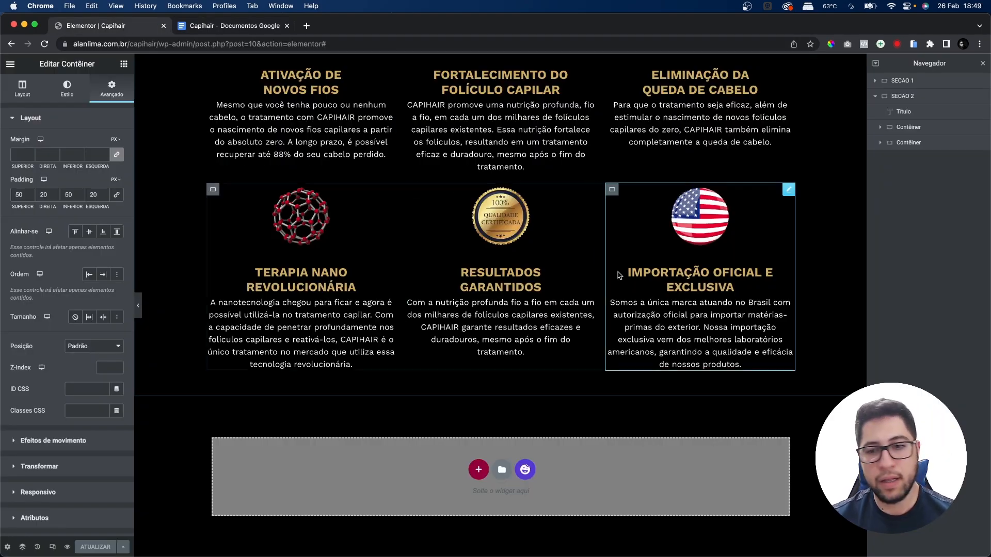
{"action": "left_click", "coordinate": [478, 469]}
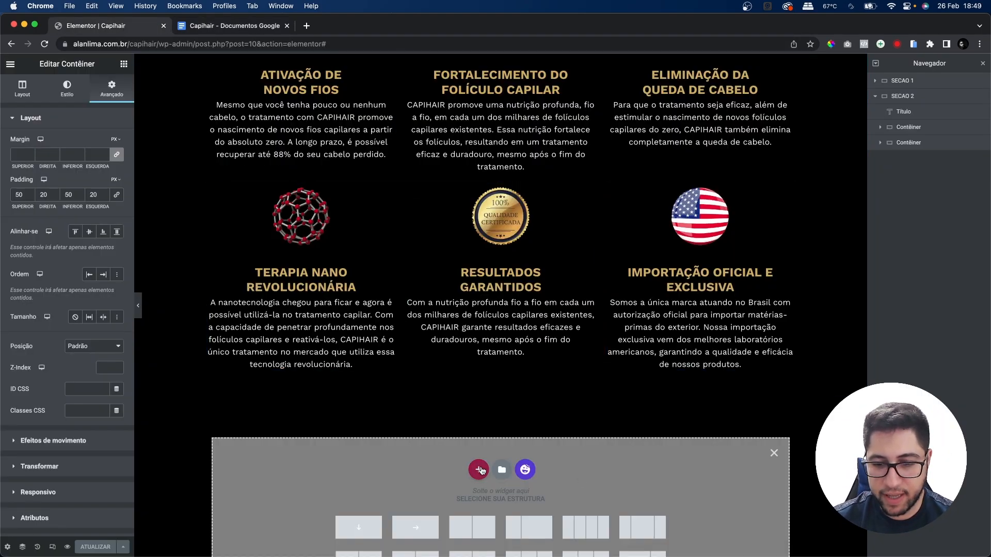
{"action": "left_click", "coordinate": [123, 63]}
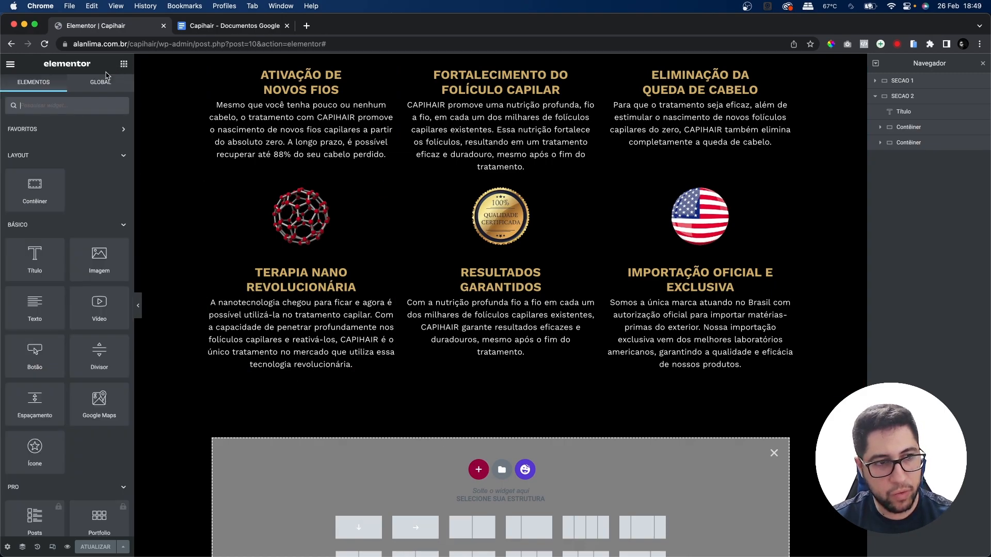
{"action": "left_click_drag", "start_coordinate": [30, 180], "coordinate": [407, 526]}
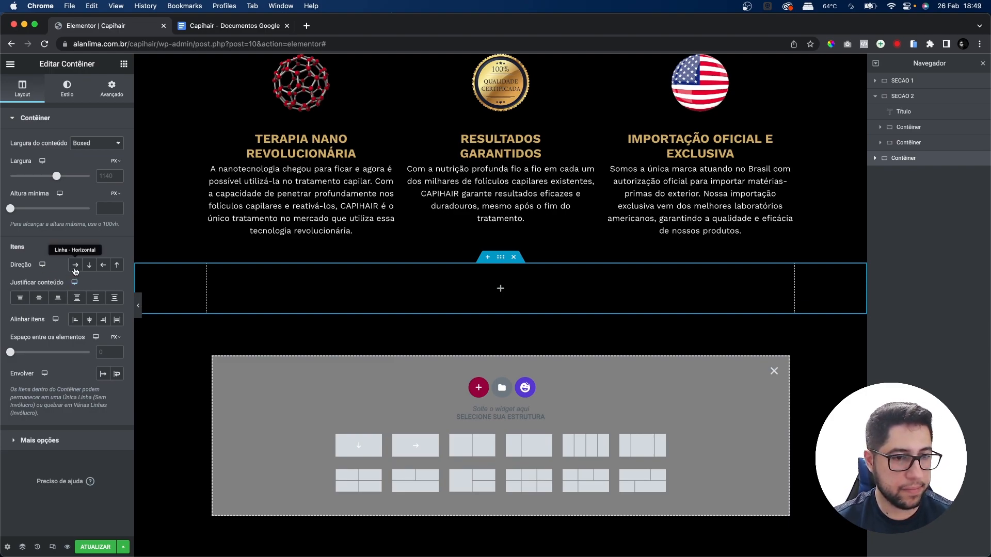
{"action": "left_click", "coordinate": [75, 266]}
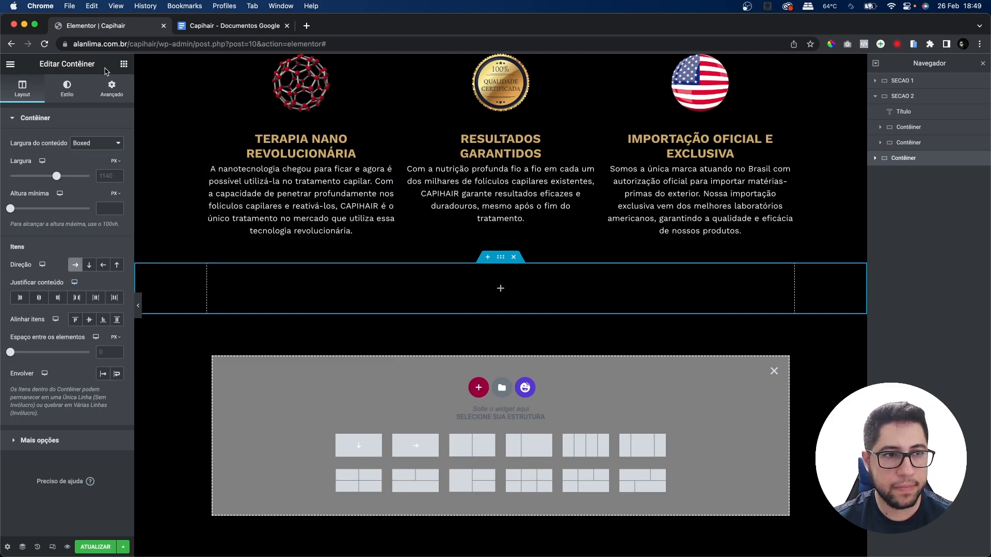
- Nest a container with content width Largura total inside the new row and duplicate it to form two columns
{"action": "left_click", "coordinate": [123, 65]}
{"action": "left_click_drag", "start_coordinate": [33, 197], "coordinate": [343, 282]}
{"action": "left_click", "coordinate": [97, 142]}
{"action": "left_click", "coordinate": [97, 154]}
{"action": "right_click", "coordinate": [326, 277]}
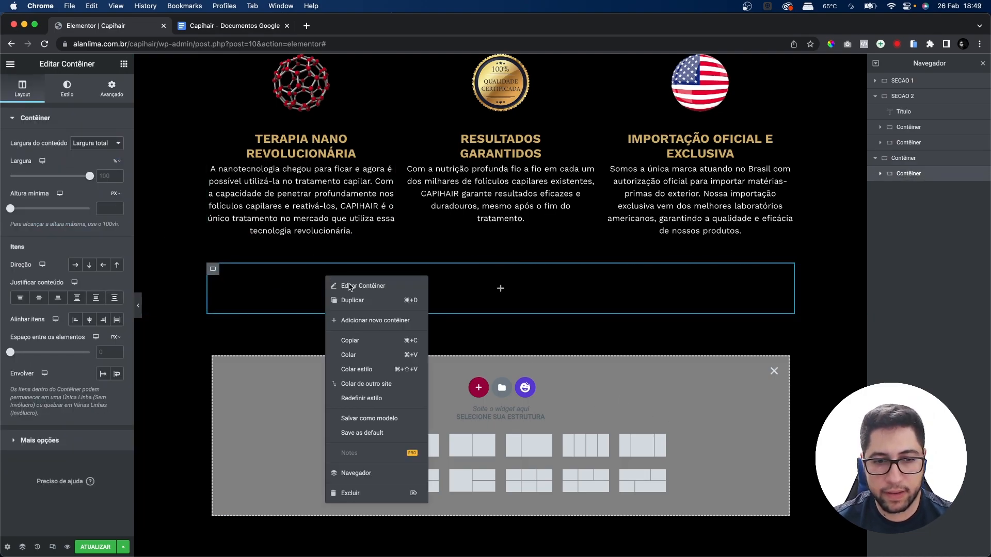
{"action": "left_click", "coordinate": [366, 304]}
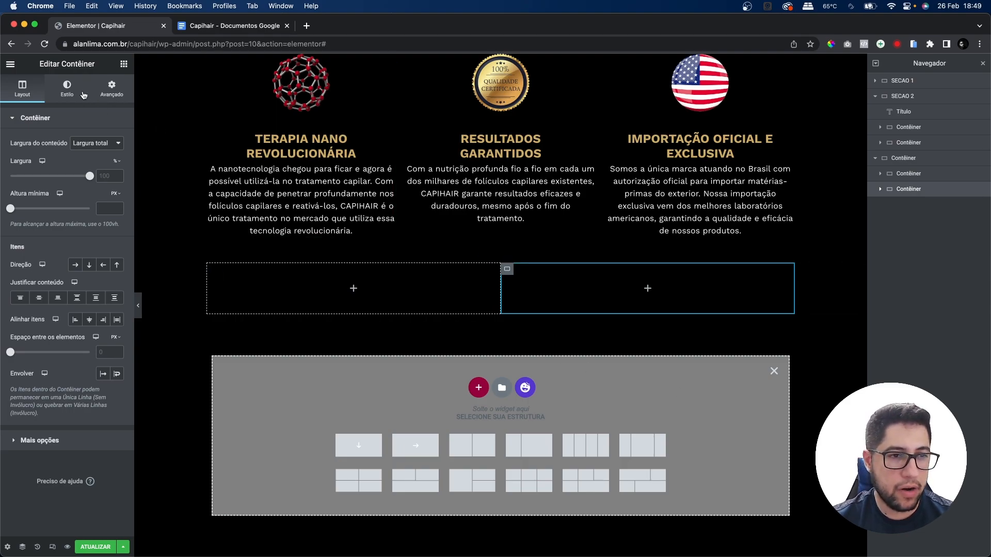
- Add a Título widget to the second column of the new row and set its HTML tag to H1
{"action": "left_click", "coordinate": [226, 27]}
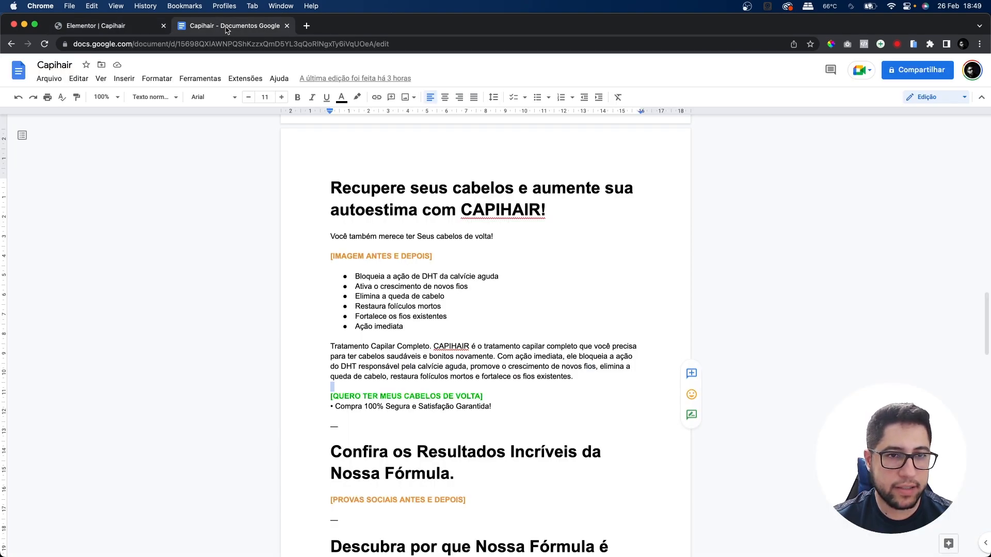
{"action": "left_click", "coordinate": [106, 33]}
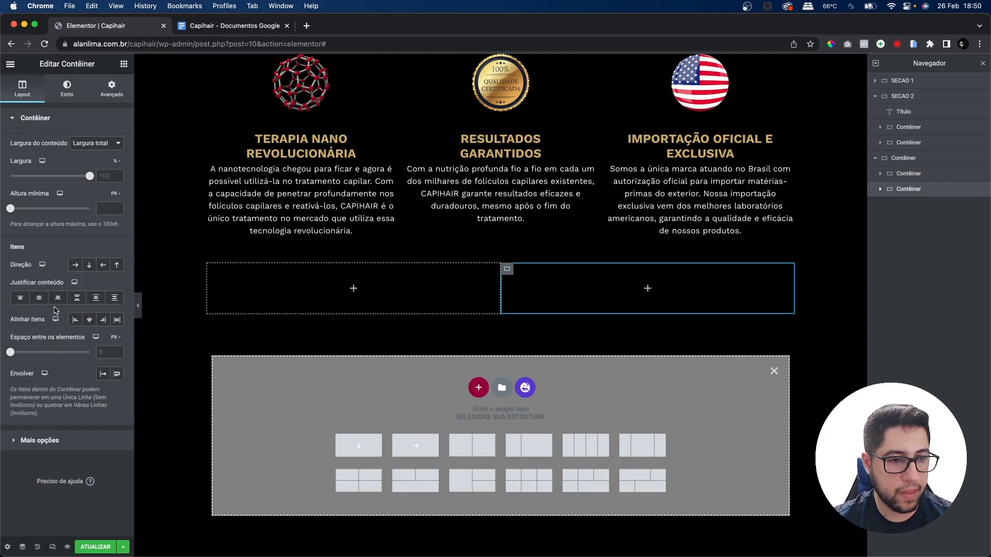
{"action": "left_click", "coordinate": [112, 89]}
{"action": "left_click", "coordinate": [123, 64]}
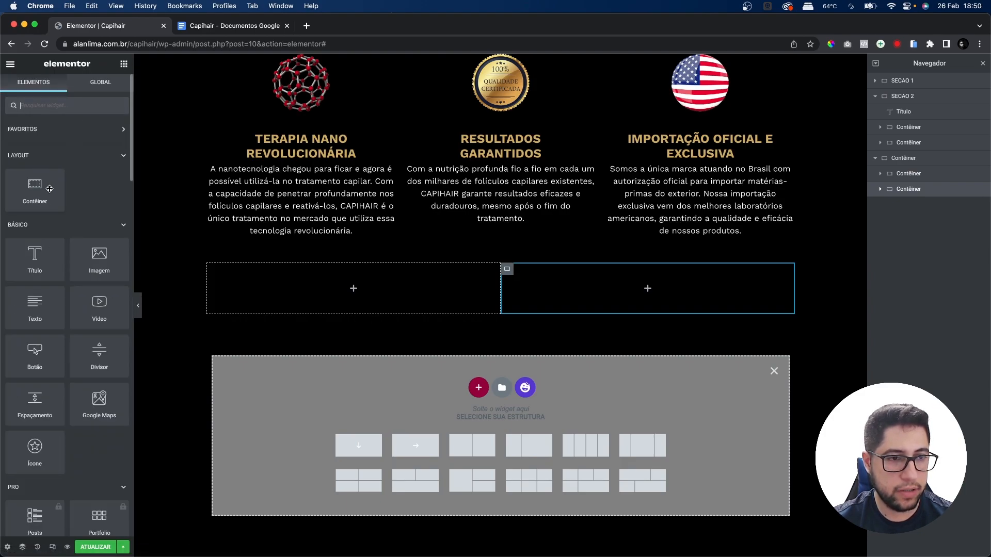
{"action": "left_click_drag", "start_coordinate": [49, 266], "coordinate": [635, 273]}
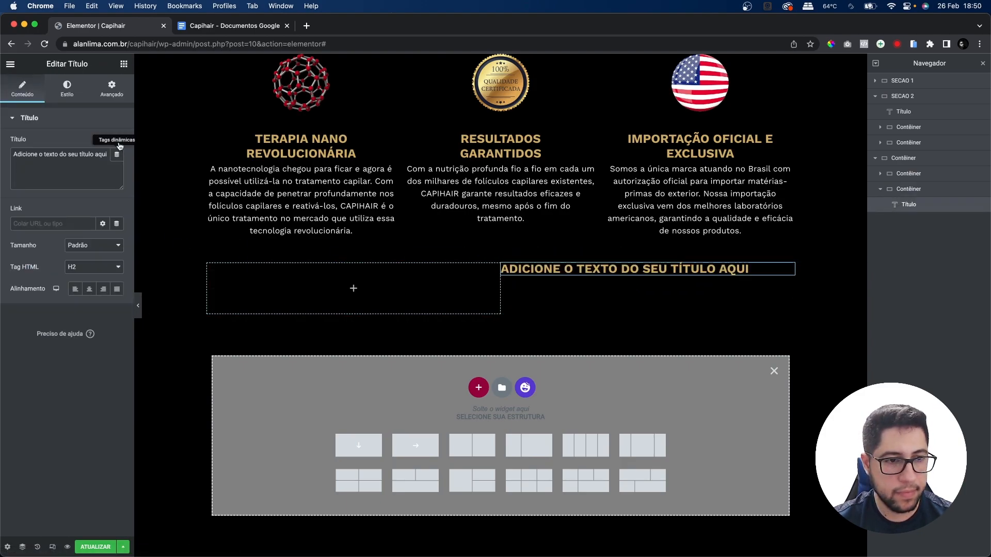
{"action": "left_click", "coordinate": [91, 273]}
{"action": "left_click", "coordinate": [74, 258]}
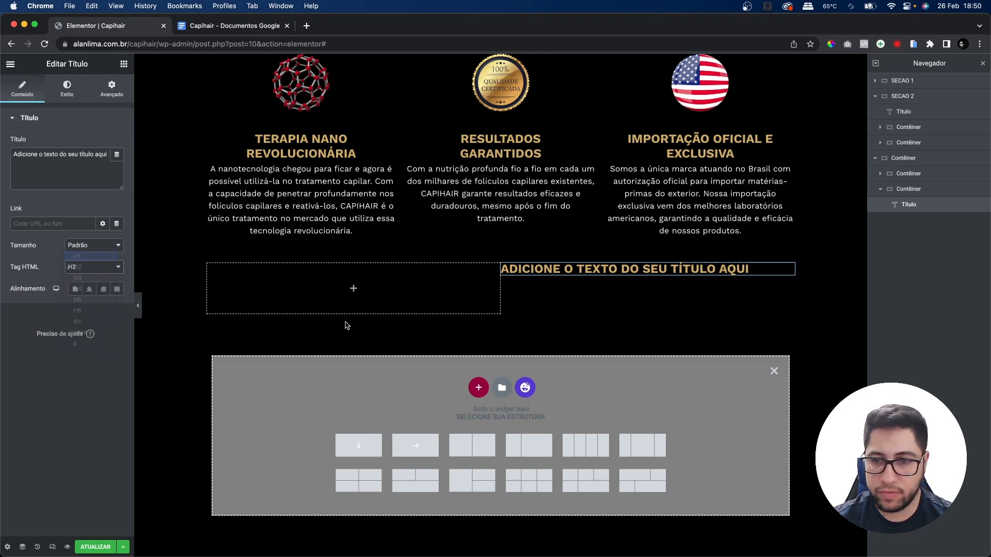
- Add a Texto widget below the placeholder heading in the second column
{"action": "left_click", "coordinate": [75, 93]}
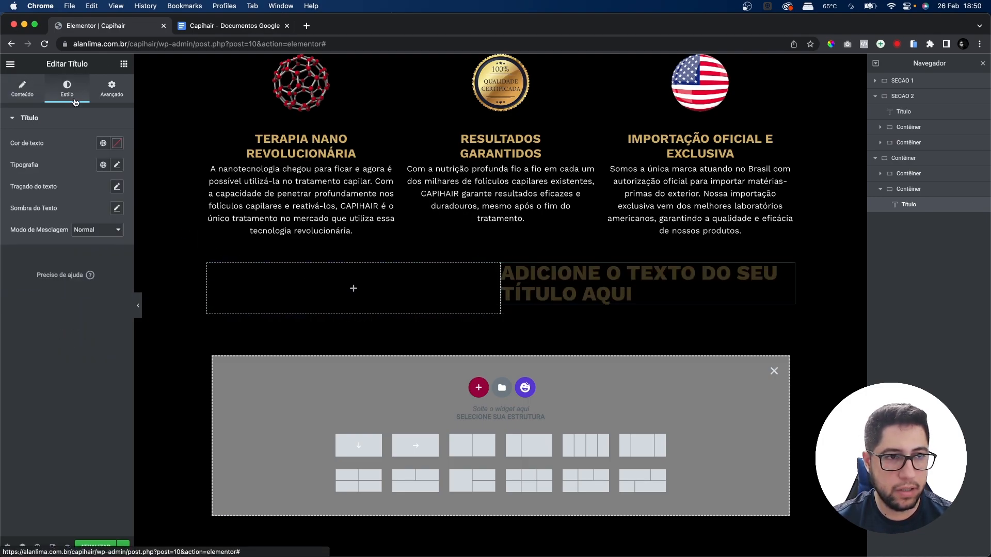
{"action": "left_click", "coordinate": [123, 64]}
{"action": "left_click_drag", "start_coordinate": [71, 312], "coordinate": [635, 307]}
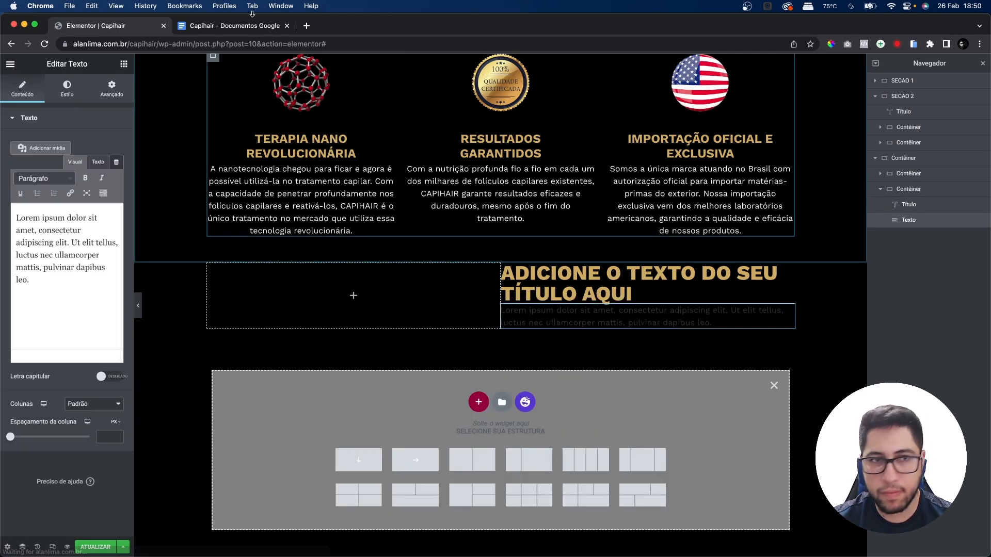
- Check the section copy in Google Docs, then add a Lista de ícones widget below the text in the second column in Elementor
{"action": "left_click", "coordinate": [257, 25]}
{"action": "left_click_drag", "start_coordinate": [331, 257], "coordinate": [436, 257]}
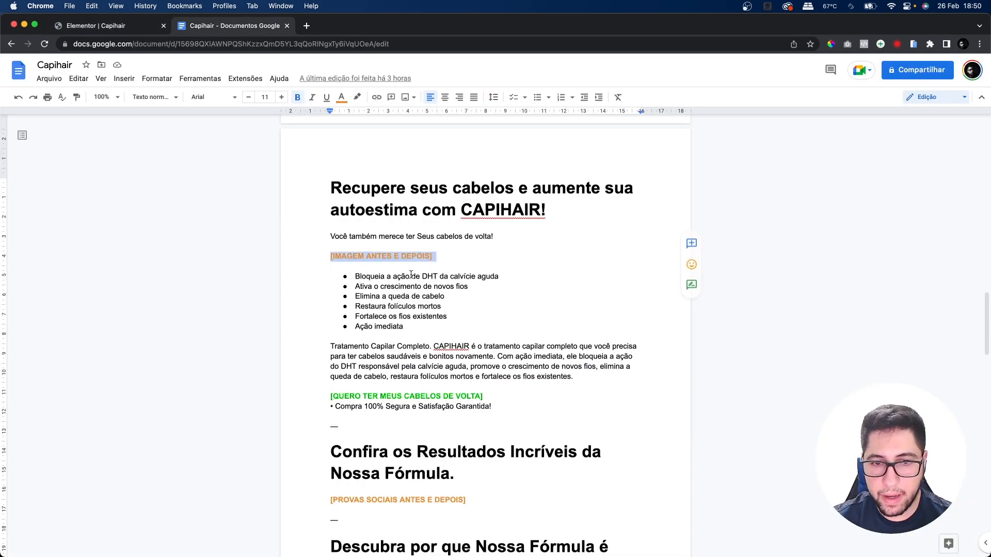
{"action": "left_click", "coordinate": [96, 26]}
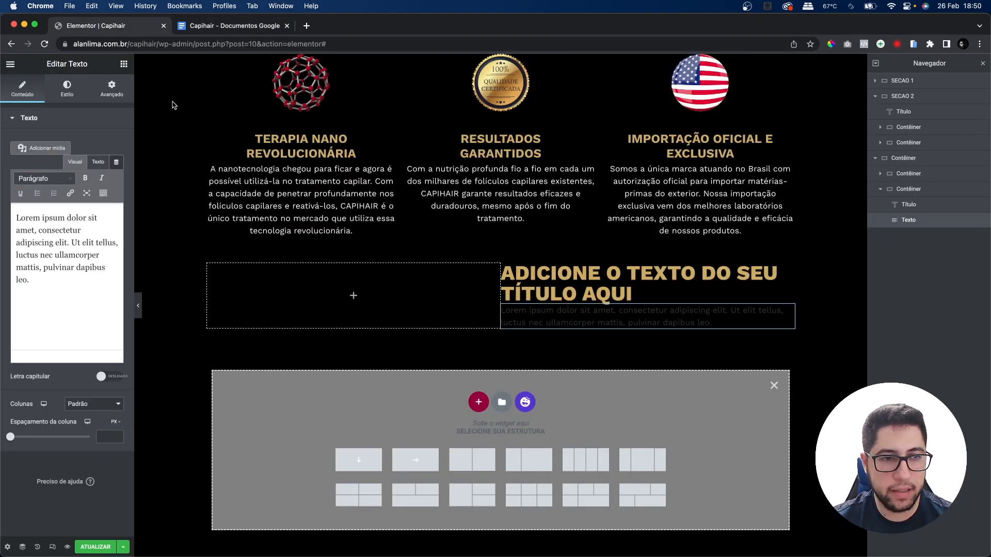
{"action": "left_click", "coordinate": [122, 63]}
{"action": "left_click", "coordinate": [43, 105]}
{"action": "type", "text": "lista"}
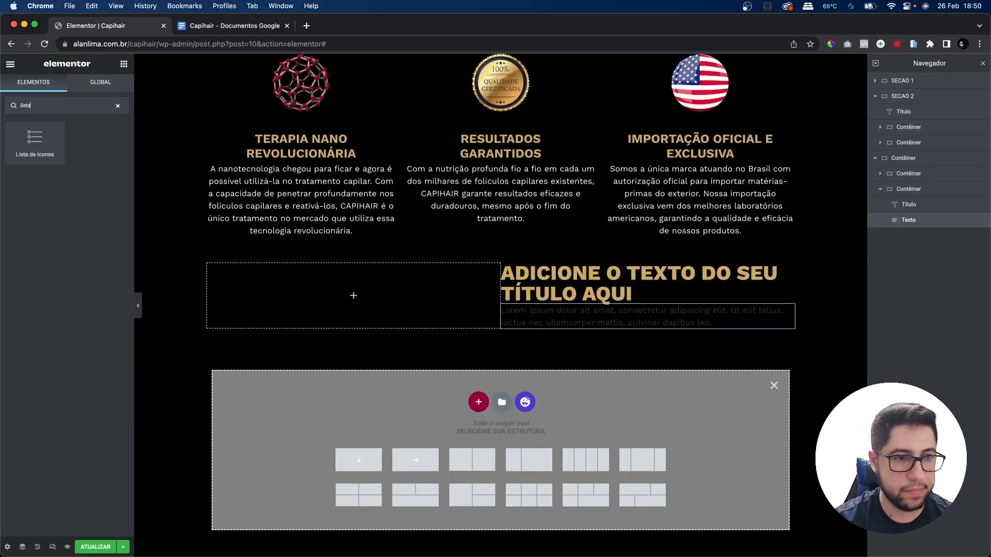
{"action": "left_click_drag", "start_coordinate": [35, 138], "coordinate": [639, 330]}
- Copy the placeholder Texto widget in the second column and paste it below the icon list
{"action": "left_click", "coordinate": [251, 28]}
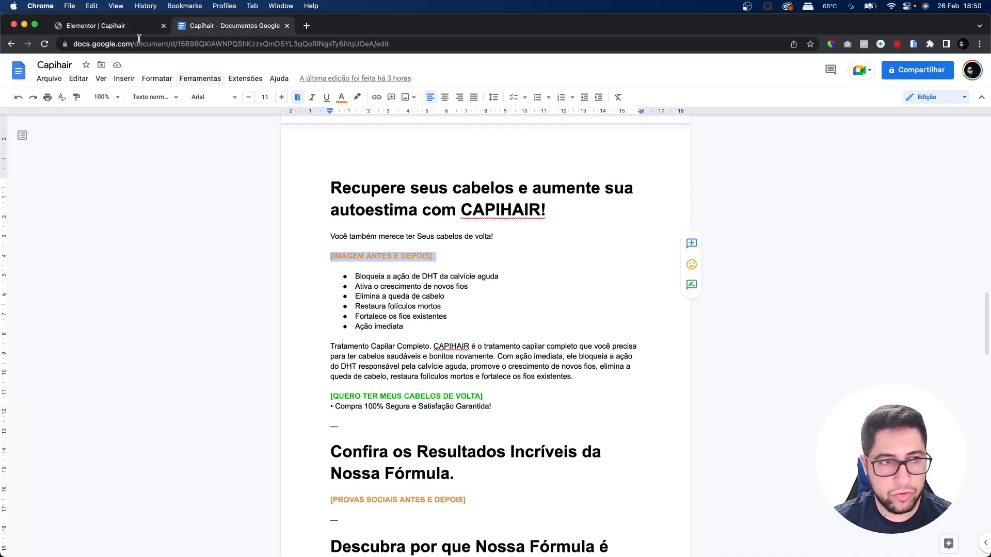
{"action": "left_click", "coordinate": [124, 26]}
{"action": "right_click", "coordinate": [568, 321]}
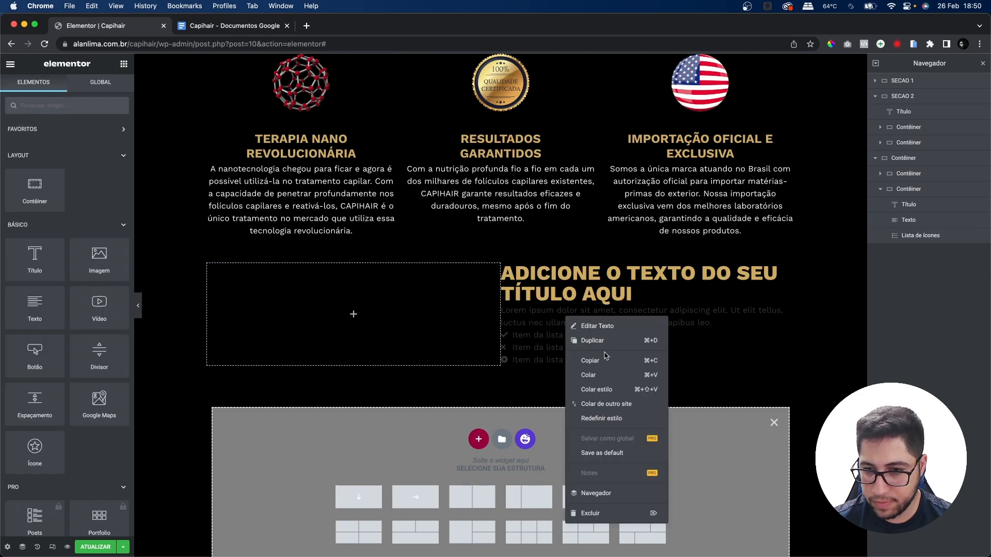
{"action": "left_click", "coordinate": [598, 359]}
{"action": "right_click", "coordinate": [557, 352]}
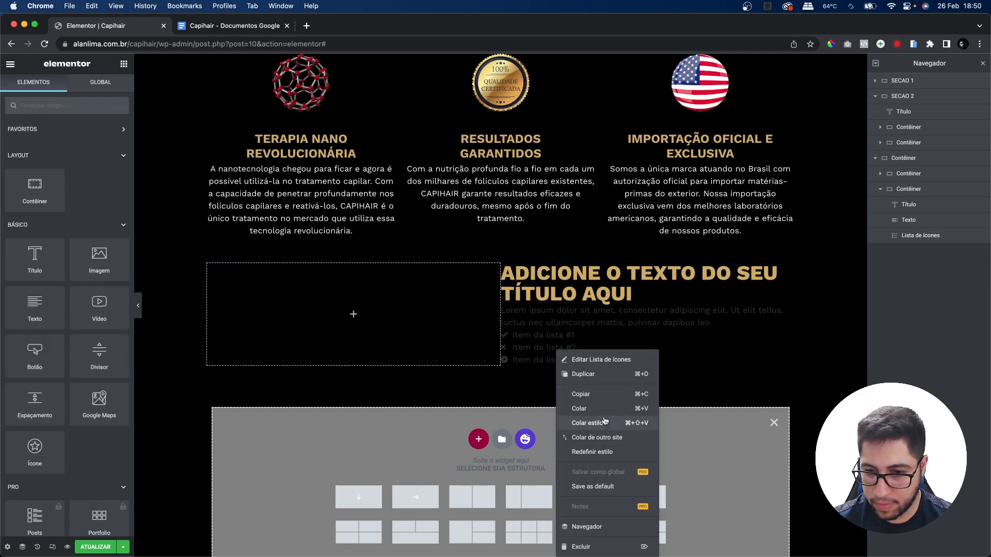
{"action": "left_click", "coordinate": [593, 409]}
- Copy the hero section's "Quero saber mais" button and paste it below the second placeholder text in the new column
{"action": "left_click", "coordinate": [222, 26]}
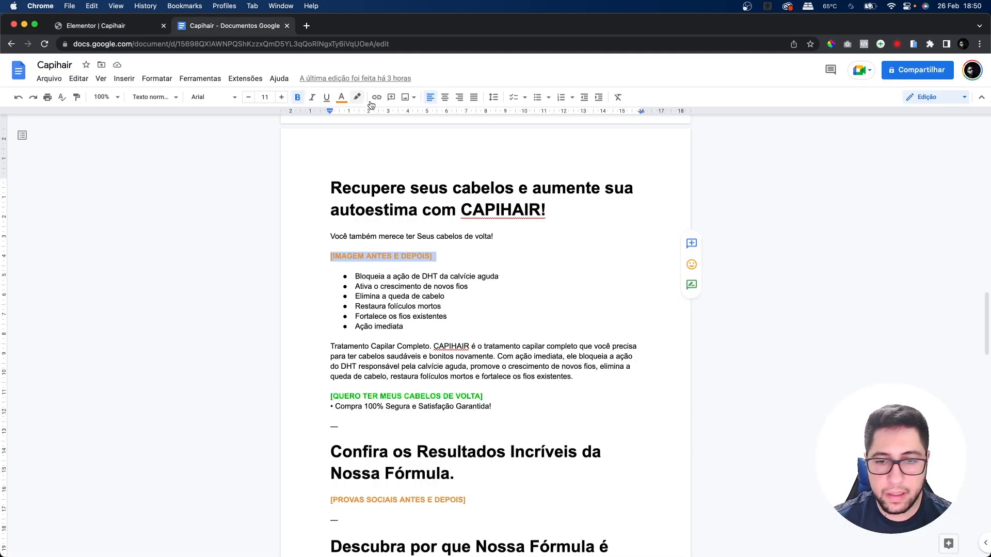
{"action": "left_click", "coordinate": [122, 27]}
{"action": "scroll", "coordinate": [364, 301], "scroll_direction": "up", "scroll_amount": 3}
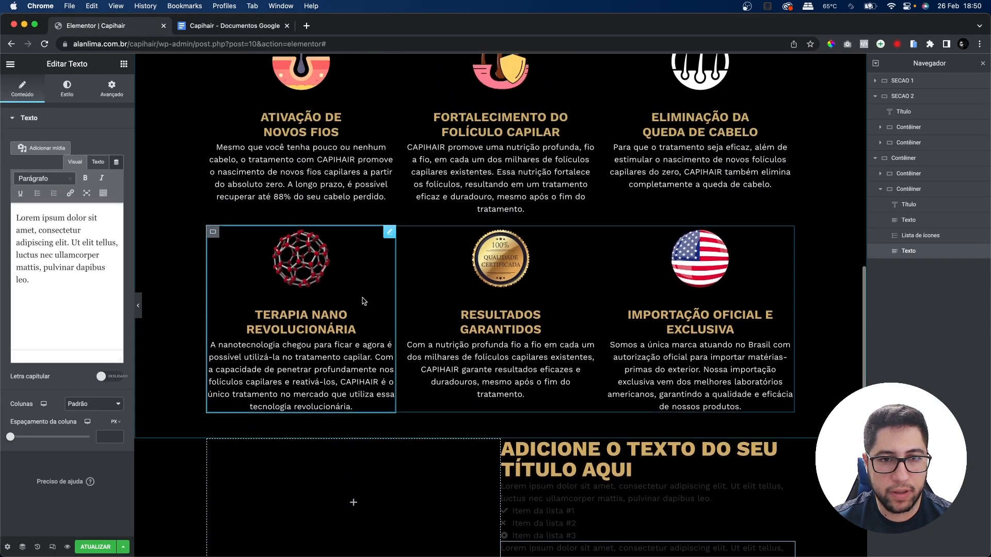
{"action": "scroll", "coordinate": [363, 301], "scroll_direction": "up", "scroll_amount": 10}
{"action": "right_click", "coordinate": [284, 230]}
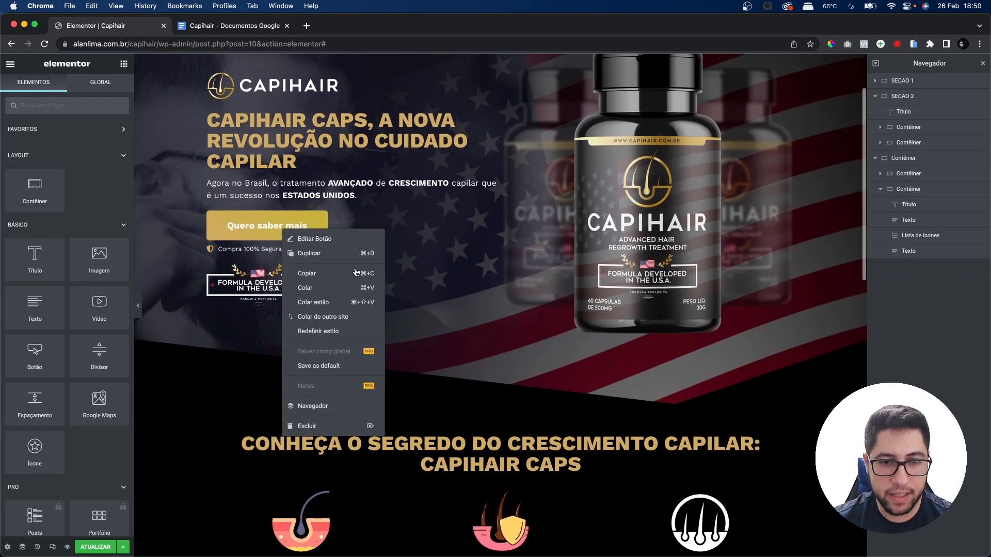
{"action": "left_click", "coordinate": [326, 274]}
{"action": "scroll", "coordinate": [552, 356], "scroll_direction": "down", "scroll_amount": 12}
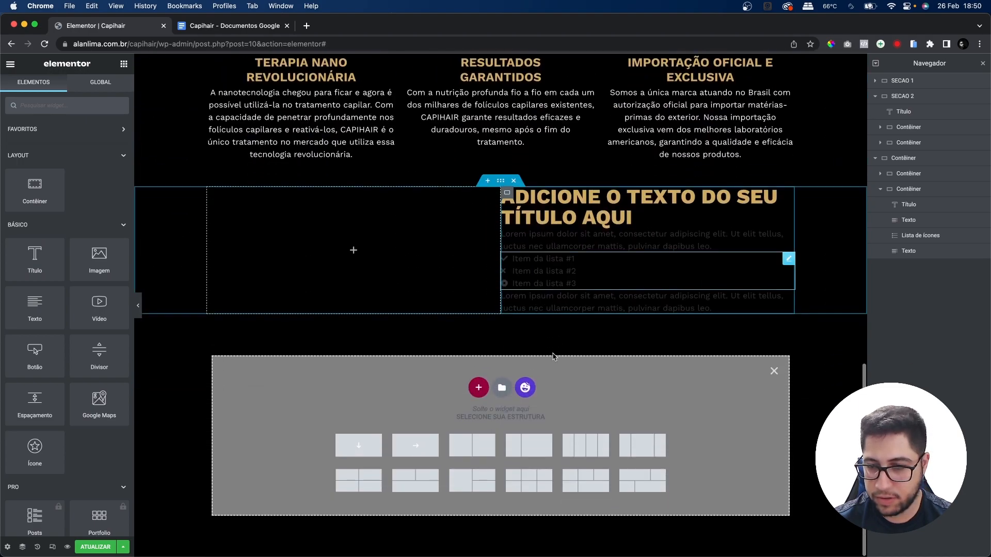
{"action": "right_click", "coordinate": [572, 300]}
{"action": "left_click", "coordinate": [617, 359]}
- Copy the hero section's "Compra 100% Segura." icon list and paste it below the new column's button
{"action": "scroll", "coordinate": [666, 389], "scroll_direction": "up", "scroll_amount": 12}
{"action": "right_click", "coordinate": [267, 258]}
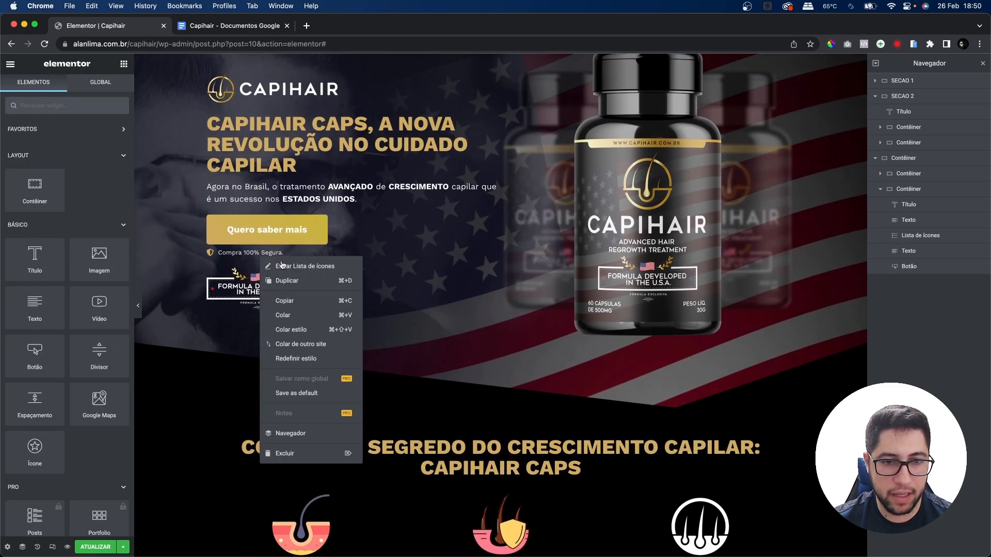
{"action": "left_click", "coordinate": [285, 301]}
{"action": "scroll", "coordinate": [664, 408], "scroll_direction": "down", "scroll_amount": 12}
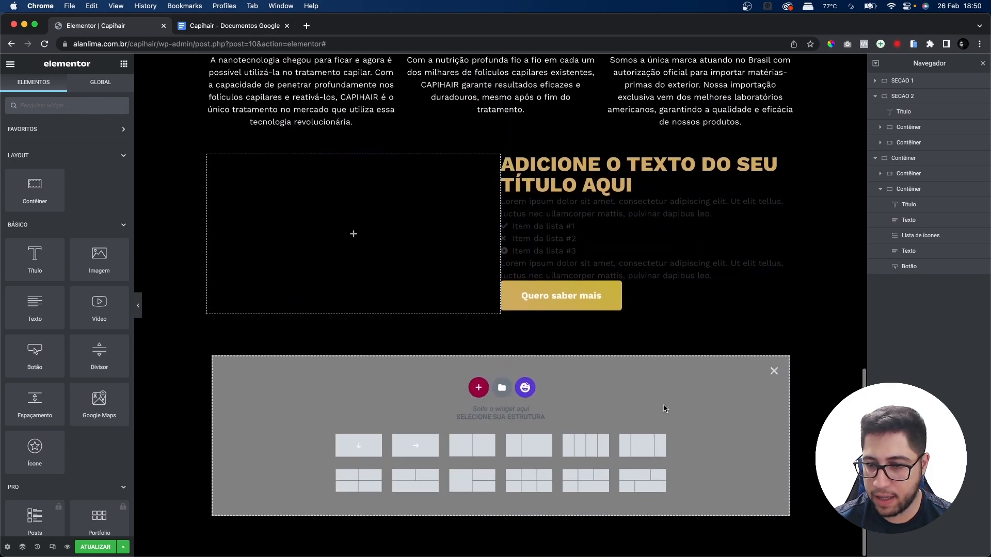
{"action": "right_click", "coordinate": [586, 305]}
{"action": "left_click", "coordinate": [631, 364]}
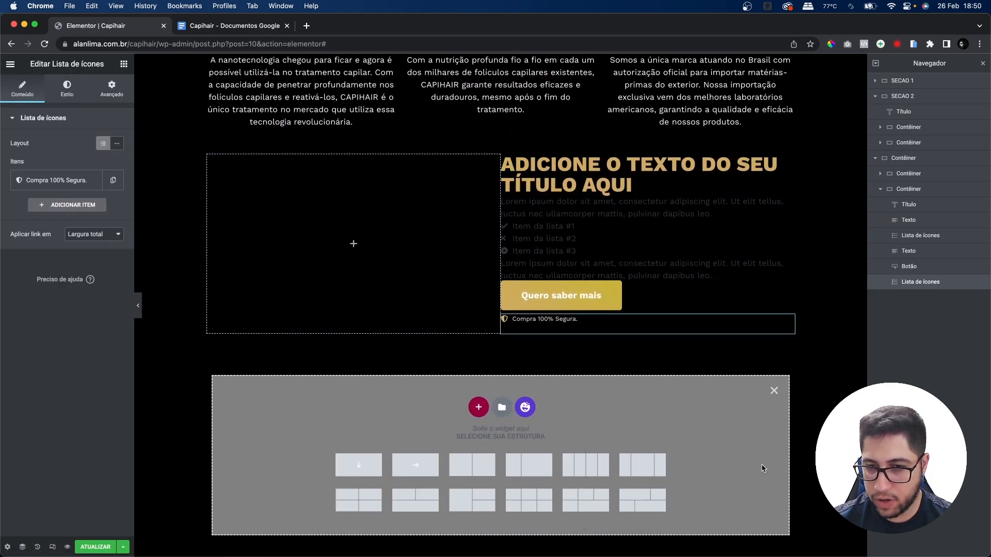
- Replace the placeholder heading with "Recupere seus cabelos e aumente sua autoestima com CAPIHAIR!" from the Google Docs copy
{"action": "left_click", "coordinate": [229, 26]}
{"action": "double_click", "coordinate": [559, 209]}
{"action": "left_click_drag", "start_coordinate": [538, 208], "coordinate": [343, 195]}
{"action": "left_click", "coordinate": [103, 26]}
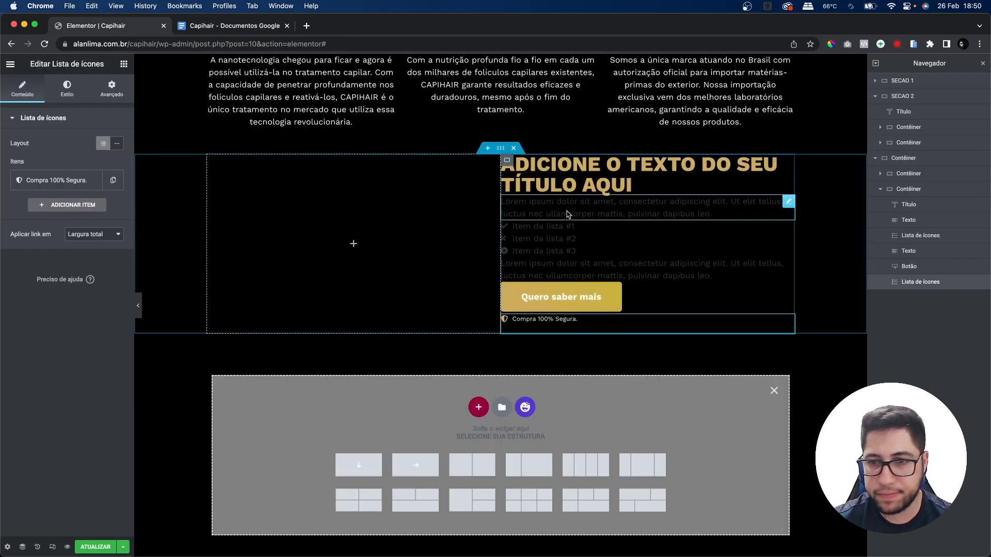
{"action": "right_click", "coordinate": [563, 191]}
{"action": "left_click", "coordinate": [573, 198]}
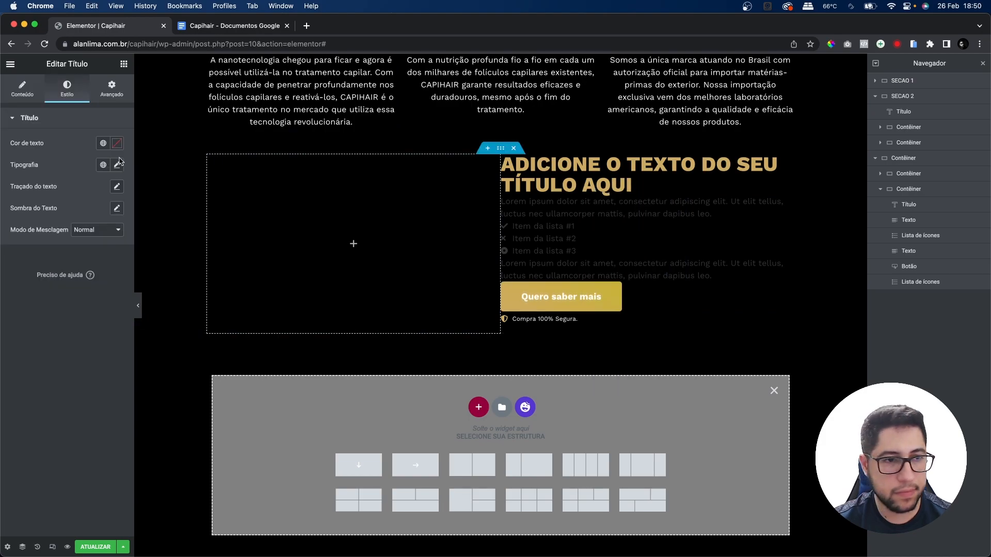
{"action": "left_click", "coordinate": [26, 87]}
{"action": "type", "text": "Recupere seus cabelos e aumente sua autoestima com CAPIHAIR!"}
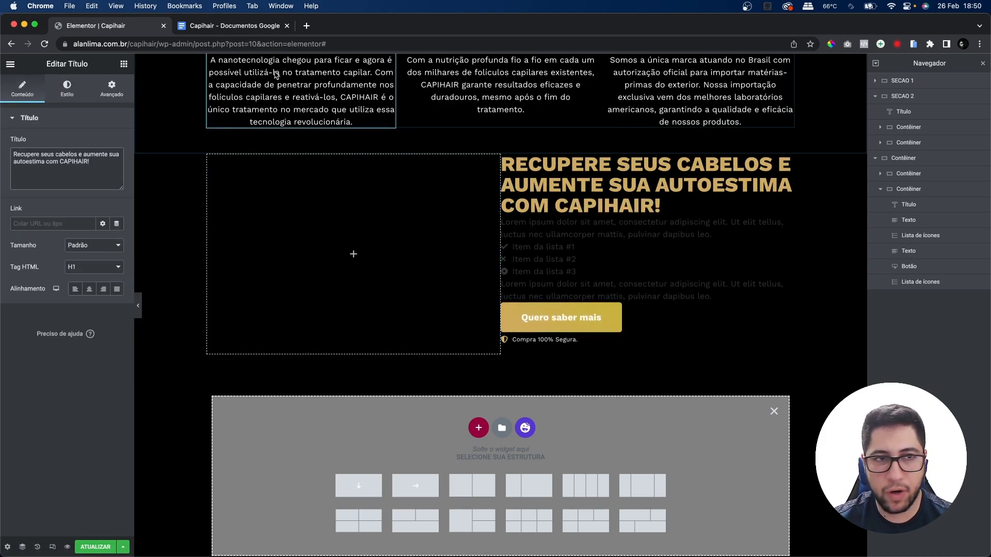
- Replace the text below the heading with "Você também merece ter Seus cabelos de volta!" copied from Google Docs
{"action": "key", "text": "ctrl+Tab"}
{"action": "left_click_drag", "start_coordinate": [500, 236], "coordinate": [475, 234]}
{"action": "key", "text": "super+c"}
{"action": "key", "text": "ctrl+Tab"}
{"action": "right_click", "coordinate": [520, 229]}
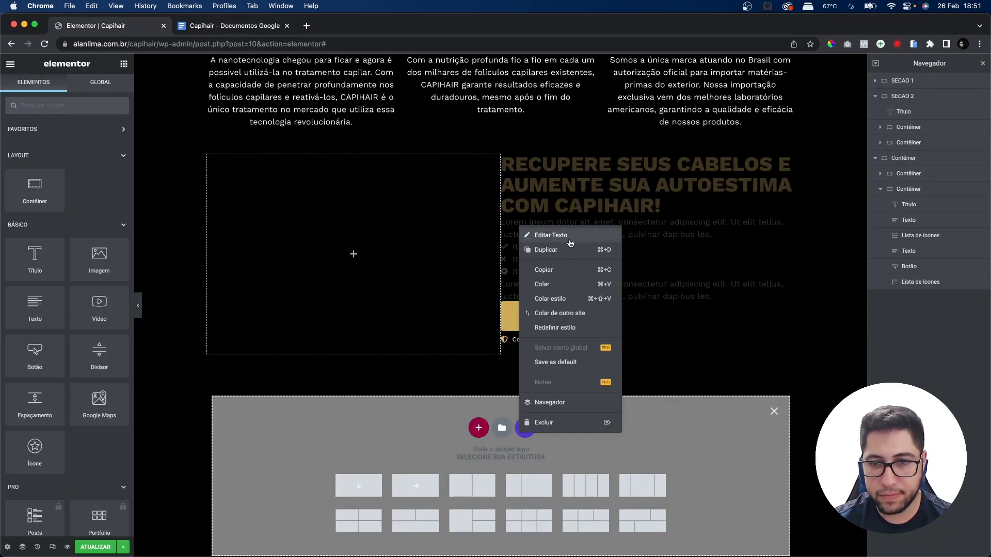
{"action": "left_click", "coordinate": [569, 239]}
{"action": "key", "text": "super+a"}
{"action": "key", "text": "super+v"}
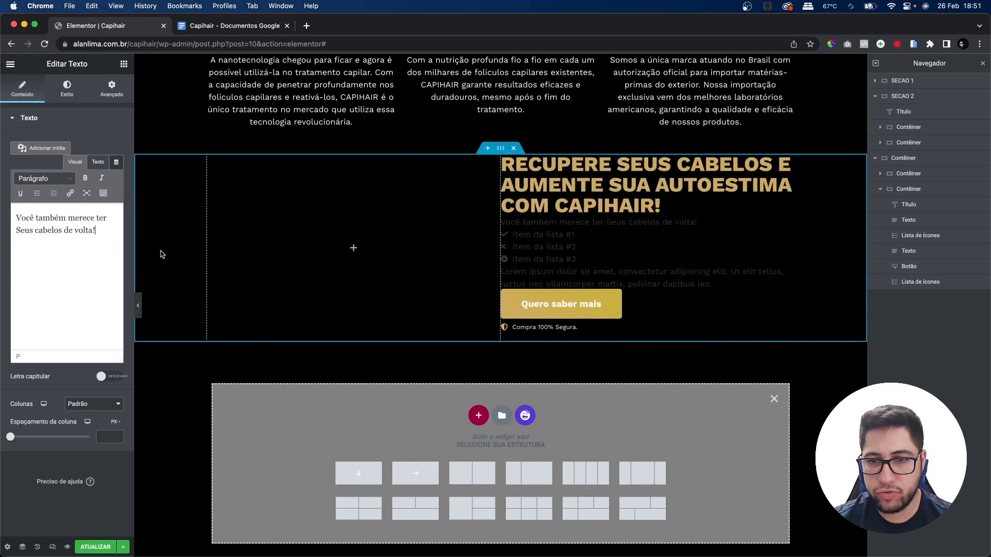
- Copy the bullet "Bloqueia a ação de DHT da calvície aguda" from Google Docs and delete items #2 and #3 from the placeholder icon list
{"action": "left_click", "coordinate": [238, 26]}
{"action": "left_click_drag", "start_coordinate": [499, 277], "coordinate": [372, 278]}
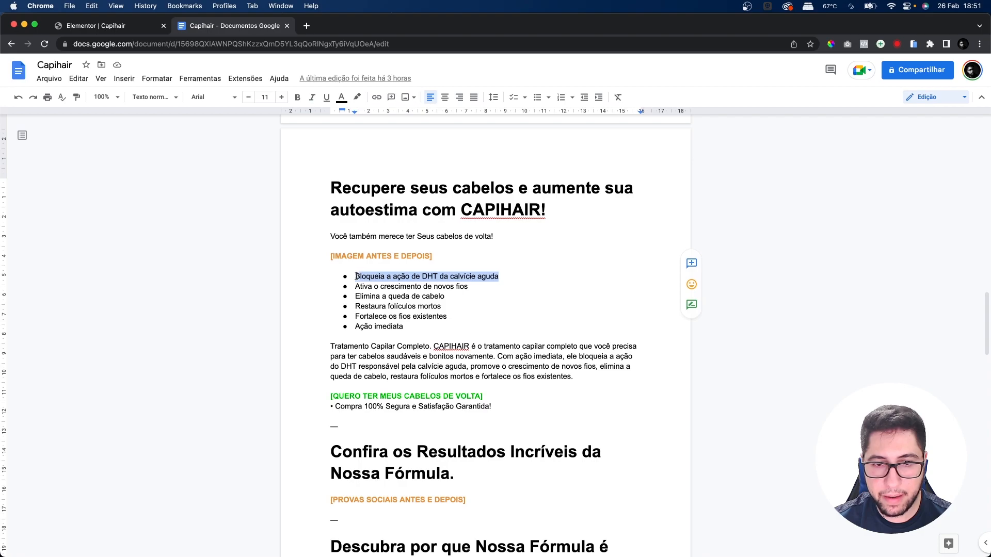
{"action": "left_click", "coordinate": [72, 27]}
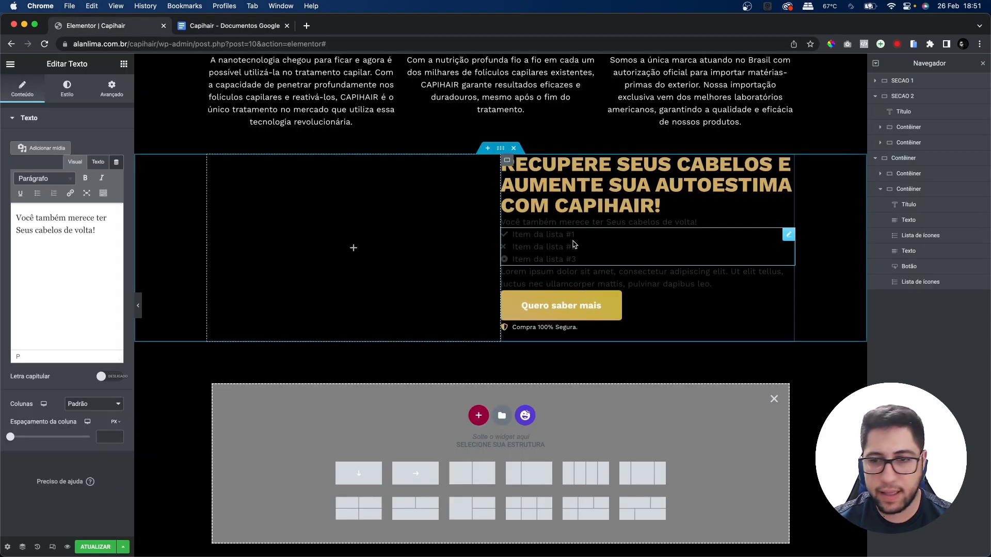
{"action": "right_click", "coordinate": [558, 249]}
{"action": "left_click", "coordinate": [598, 259]}
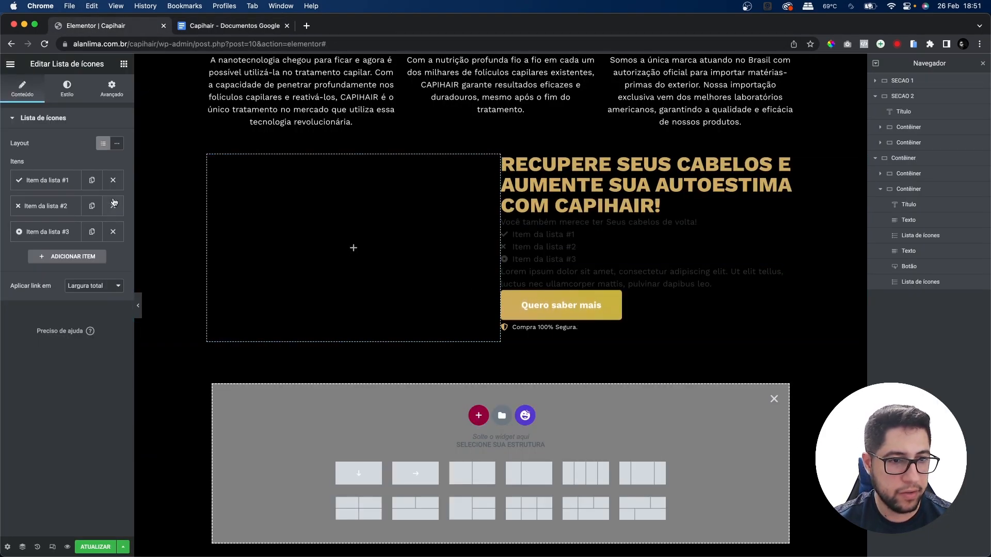
{"action": "left_click", "coordinate": [113, 232]}
{"action": "left_click", "coordinate": [113, 206]}
- Change the remaining list item's icon to the plain right-pointing chevron, searching the icon library for "Chev"
{"action": "left_click", "coordinate": [51, 182]}
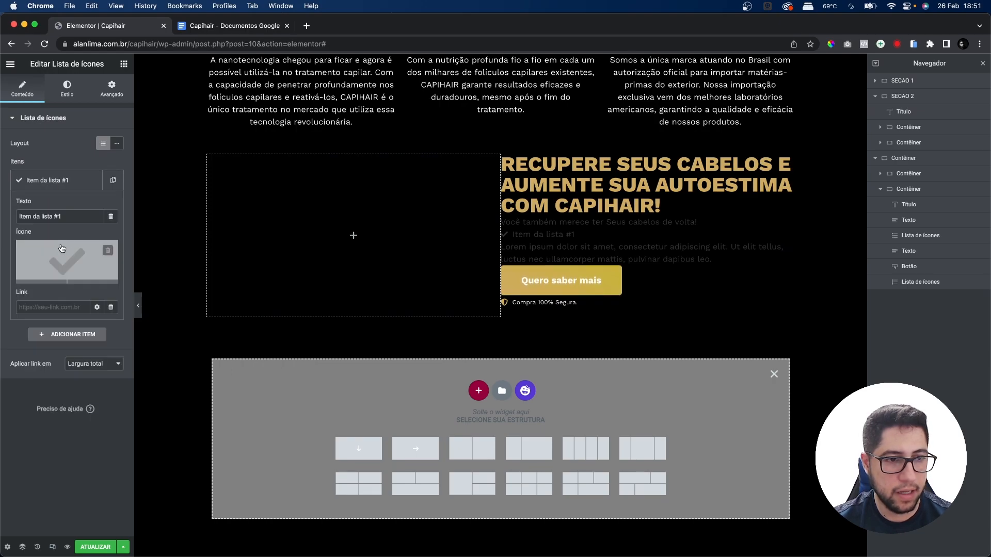
{"action": "left_click", "coordinate": [61, 261]}
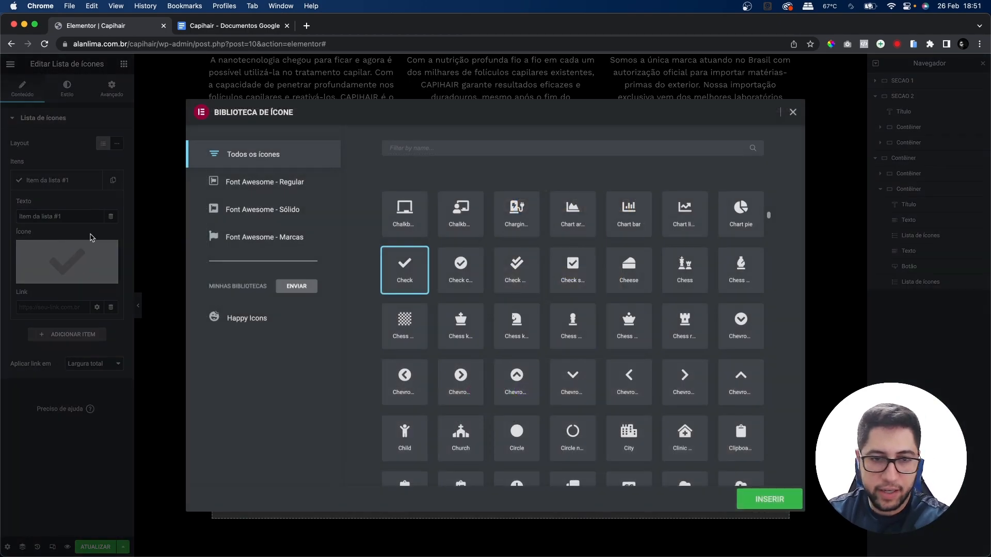
{"action": "left_click", "coordinate": [462, 149]}
{"action": "type", "text": "Chvr"}
{"action": "key", "text": "BackSpace"}
{"action": "key", "text": "BackSpace"}
{"action": "type", "text": "ev"}
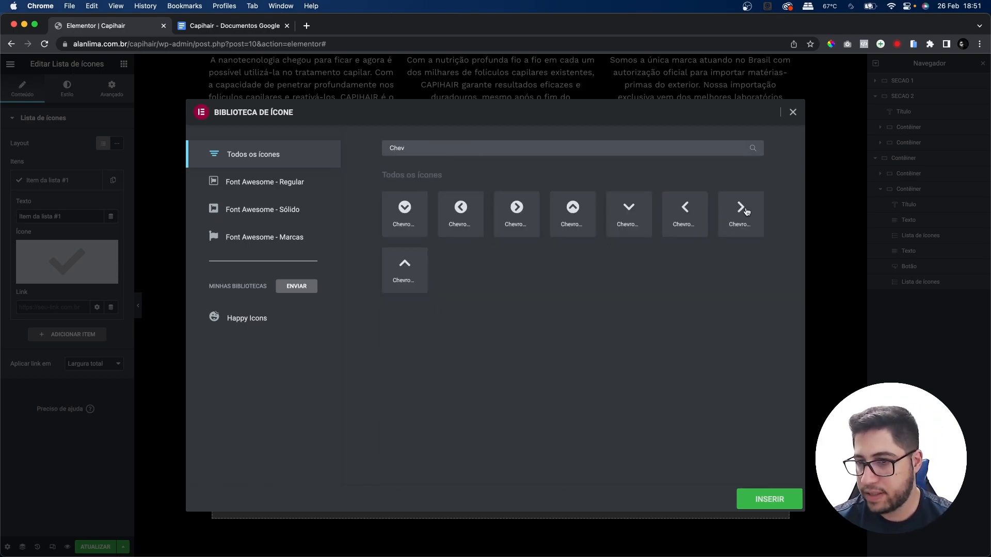
{"action": "left_click", "coordinate": [746, 211]}
{"action": "left_click", "coordinate": [767, 497]}
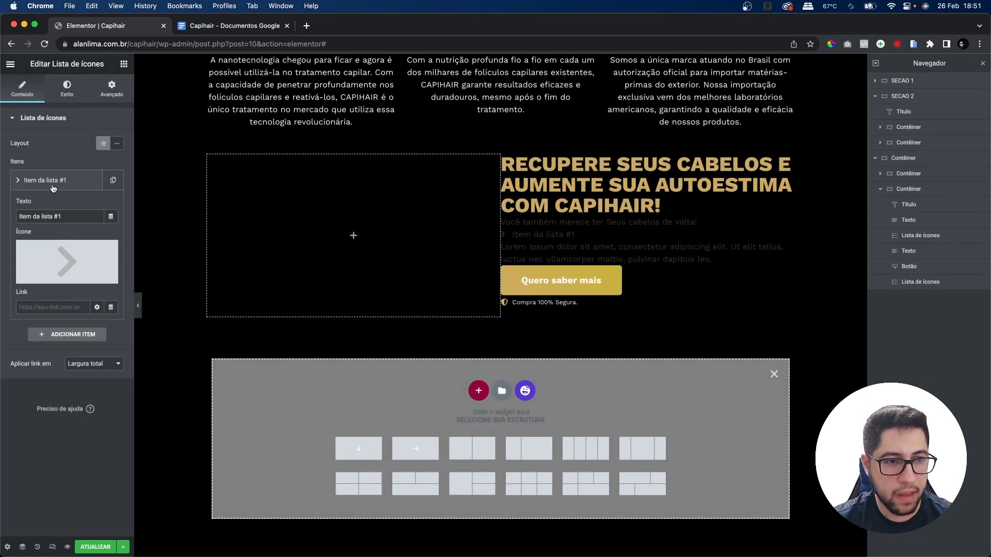
- Set the remaining list item's text to "Bloqueia a ação de DHT da calvície aguda"
{"action": "left_click", "coordinate": [52, 187]}
{"action": "left_click", "coordinate": [52, 187]}
{"action": "triple_click", "coordinate": [68, 217]}
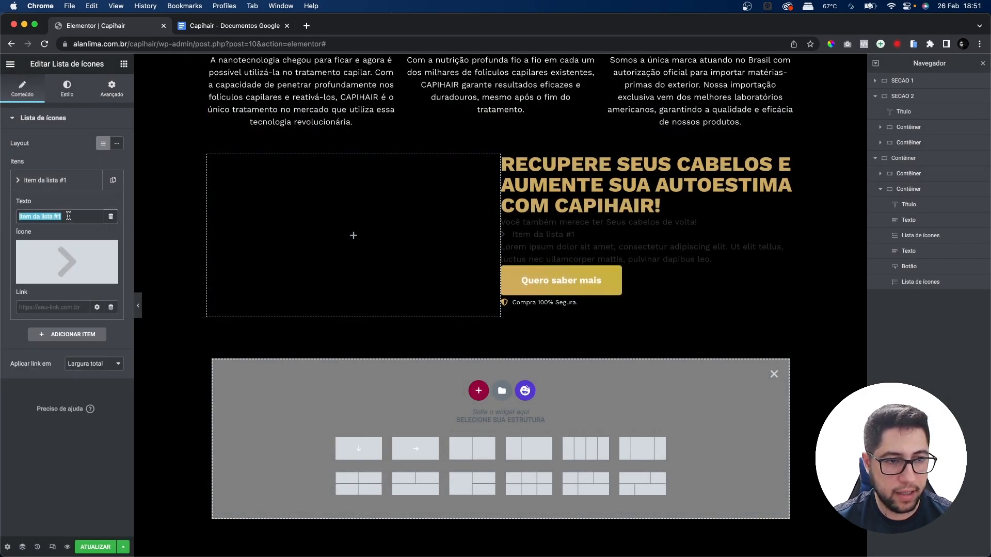
{"action": "type", "text": "Bloqueia a ação de DHT da calvície aguda"}
{"action": "left_click", "coordinate": [47, 188]}
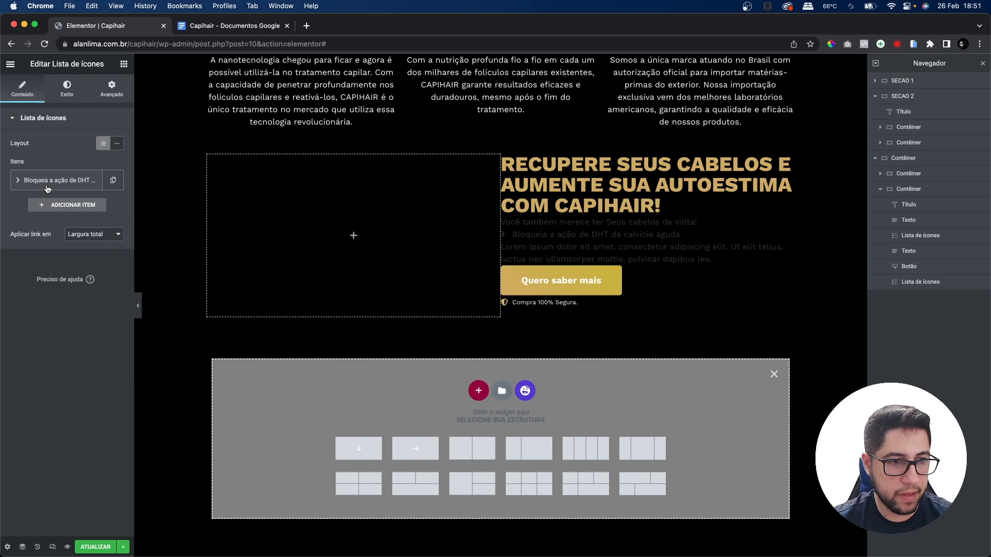
- Duplicate the list item and set the copy's text to "Ativa o crescimento de novos fios" from the Google Docs bullets
{"action": "left_click", "coordinate": [113, 180]}
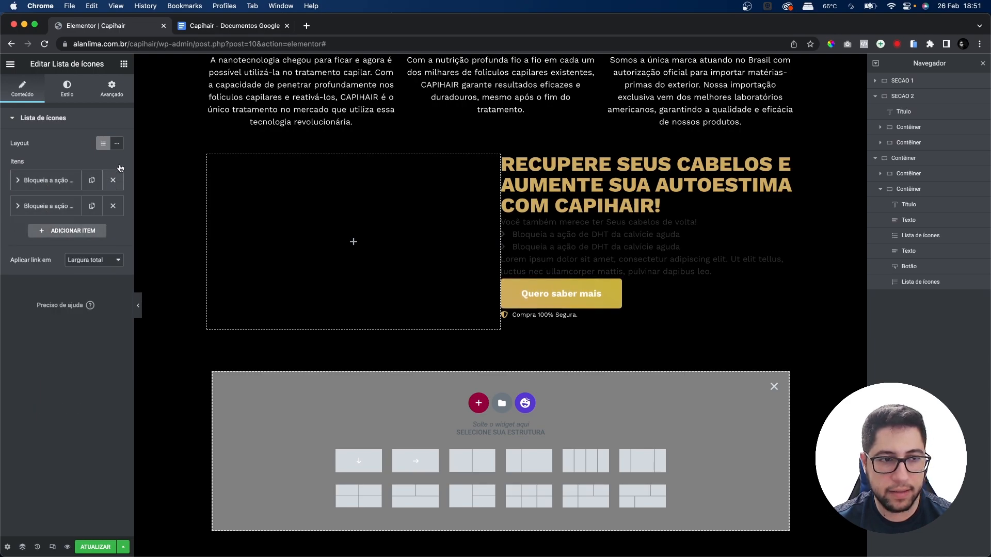
{"action": "left_click", "coordinate": [242, 30]}
{"action": "left_click_drag", "start_coordinate": [480, 285], "coordinate": [368, 284]}
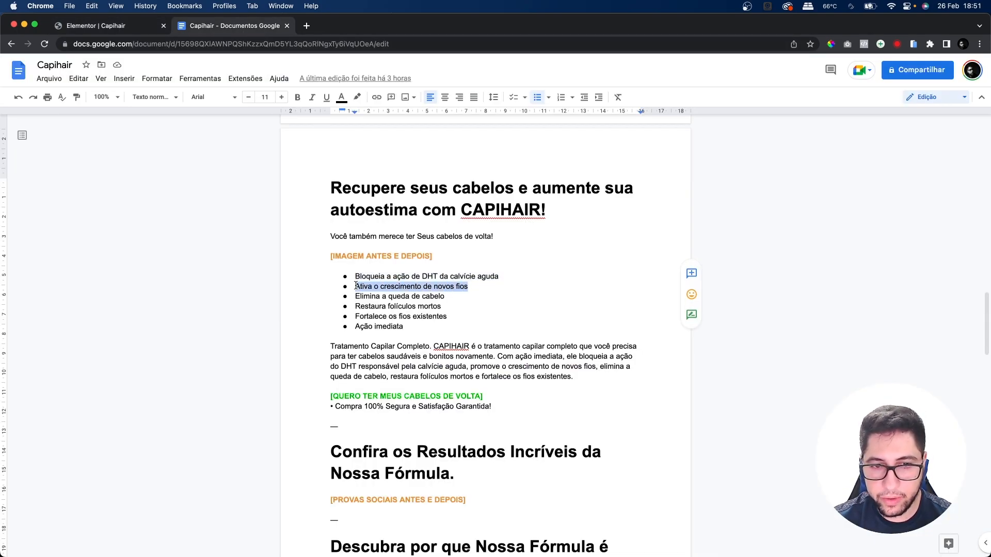
{"action": "left_click", "coordinate": [98, 23]}
{"action": "left_click", "coordinate": [37, 206]}
{"action": "key", "text": "super+a"}
{"action": "type", "text": "Ativa o crescimento de novos fios"}
{"action": "left_click", "coordinate": [51, 205]}
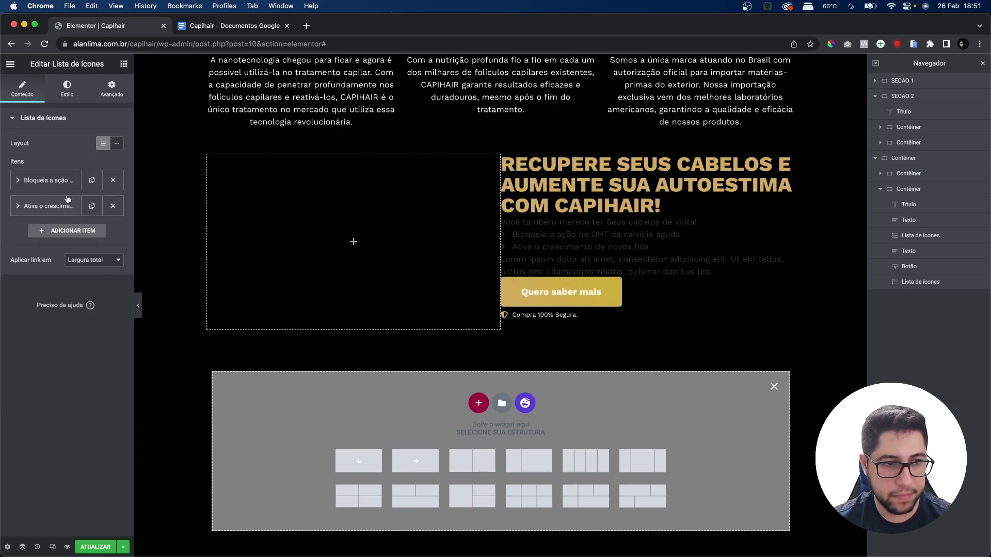
- Duplicate the second list item and set the copy's text to "Elimina a queda de cabelo" from the Google Docs bullets
{"action": "left_click", "coordinate": [232, 26]}
{"action": "left_click_drag", "start_coordinate": [444, 297], "coordinate": [359, 295]}
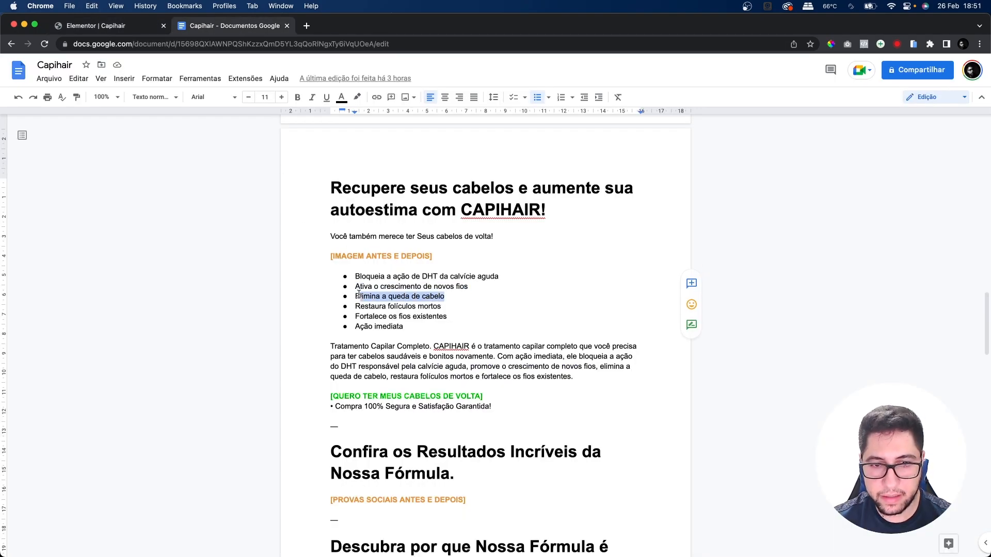
{"action": "left_click", "coordinate": [116, 27]}
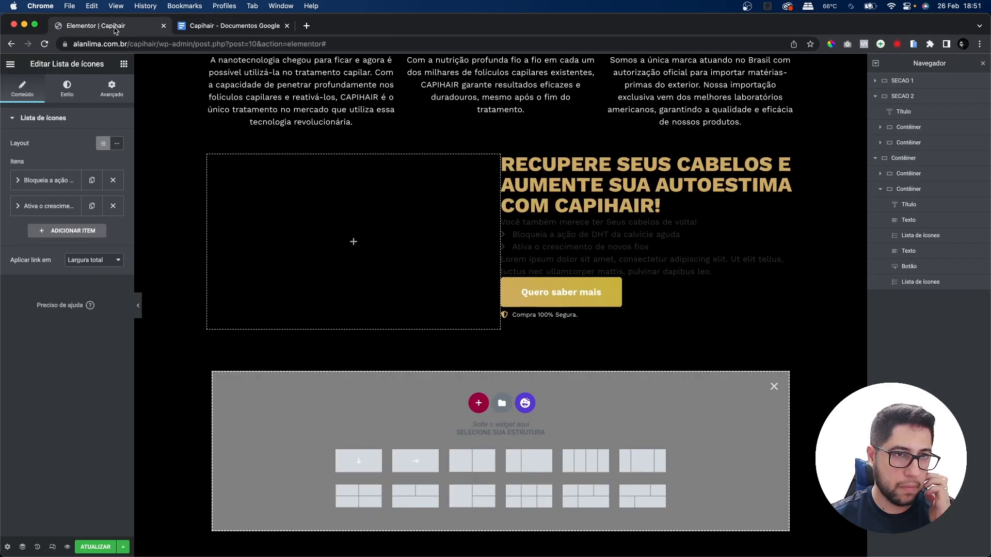
{"action": "left_click", "coordinate": [91, 208]}
{"action": "left_click", "coordinate": [60, 232]}
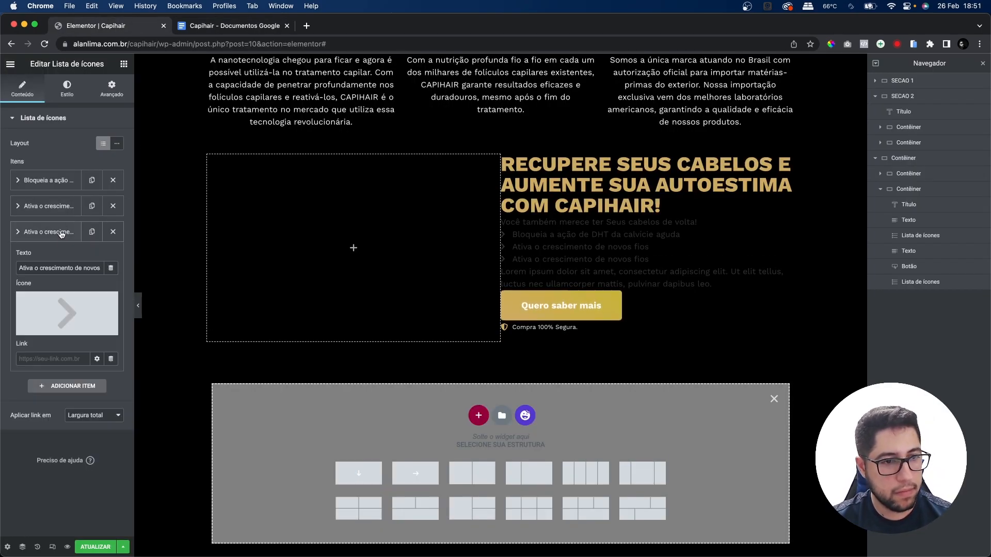
{"action": "triple_click", "coordinate": [72, 266]}
{"action": "left_click", "coordinate": [52, 232]}
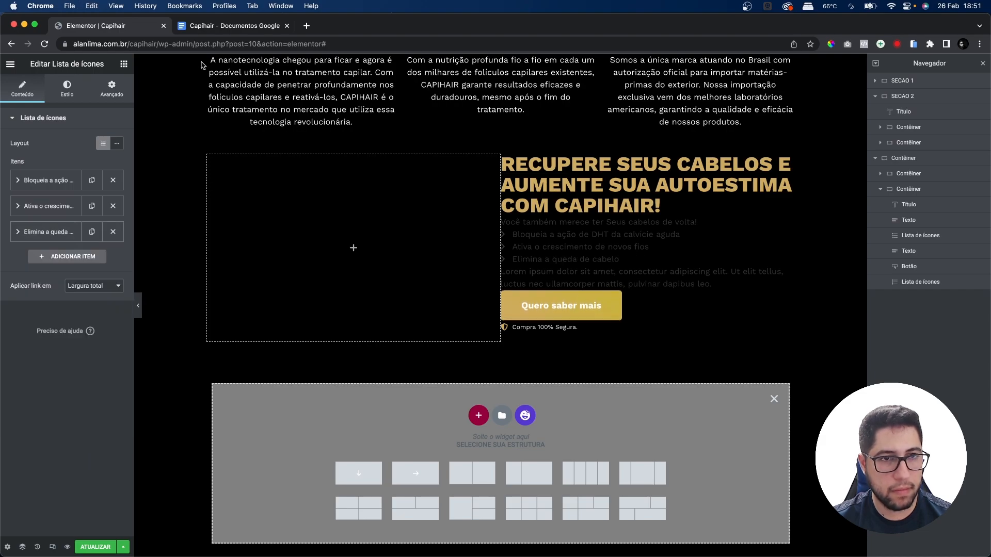
- Duplicate the third list item and set the copy's text to "Restaura folículos mortos" from the Google Docs bullets
{"action": "left_click", "coordinate": [227, 27]}
{"action": "left_click_drag", "start_coordinate": [443, 305], "coordinate": [361, 304]}
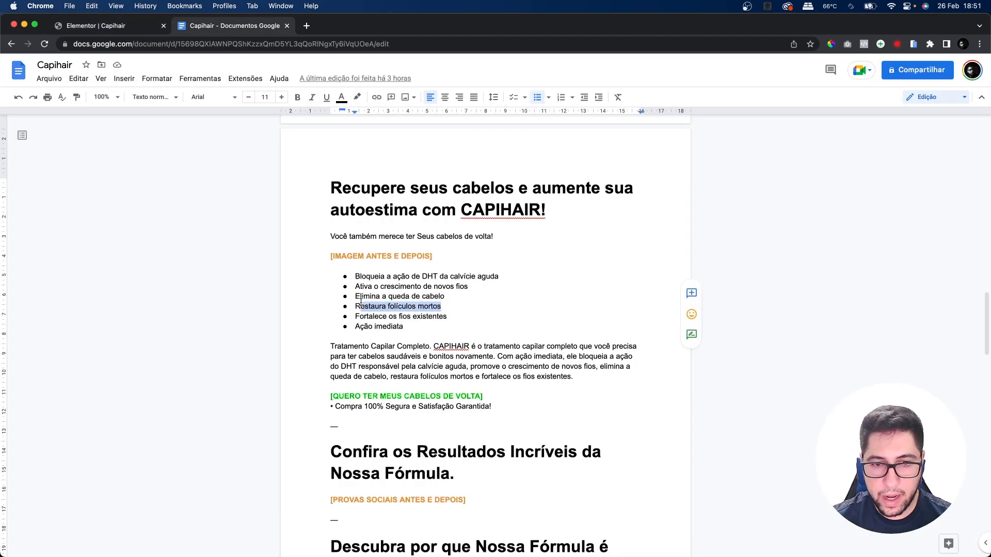
{"action": "key", "text": "super+c"}
{"action": "left_click", "coordinate": [103, 26]}
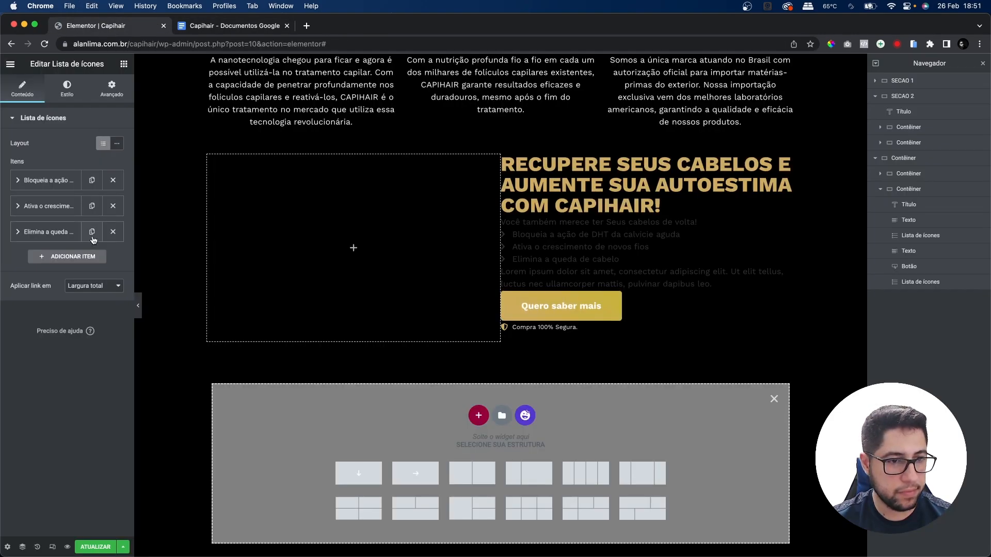
{"action": "left_click", "coordinate": [60, 265]}
{"action": "left_click", "coordinate": [59, 292]}
{"action": "key", "text": "super+a"}
{"action": "key", "text": "super+v"}
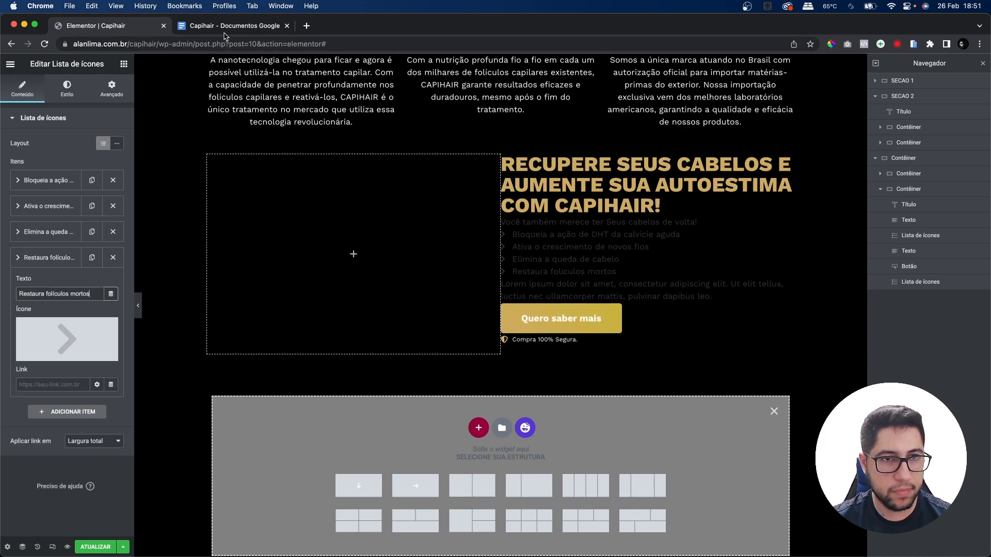
- Duplicate the fourth list item and set the copy's text to "Fortalece os fios existentes" from the Google Docs bullets
{"action": "left_click", "coordinate": [225, 31]}
{"action": "left_click_drag", "start_coordinate": [449, 315], "coordinate": [359, 316]}
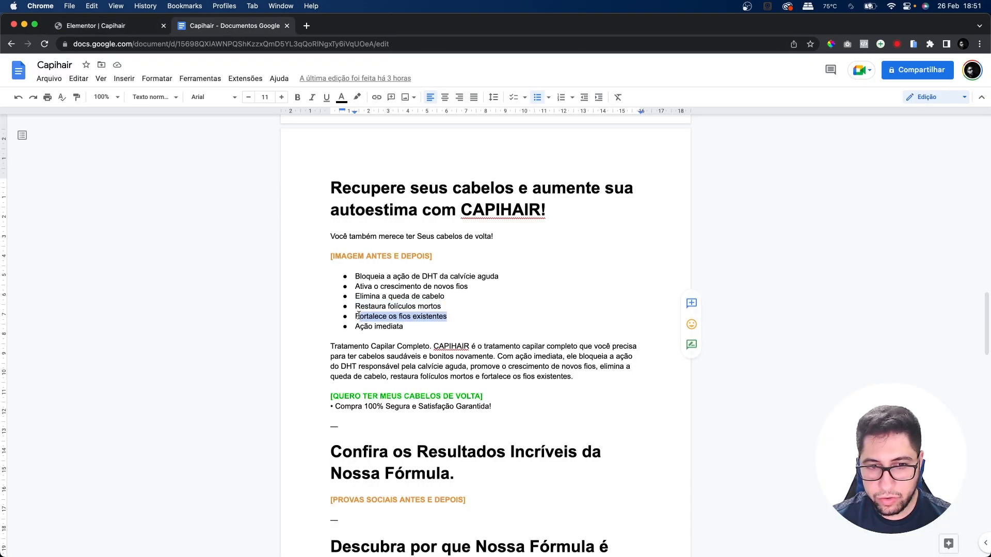
{"action": "key", "text": "super+c"}
{"action": "left_click", "coordinate": [103, 26]}
{"action": "left_click", "coordinate": [49, 258]}
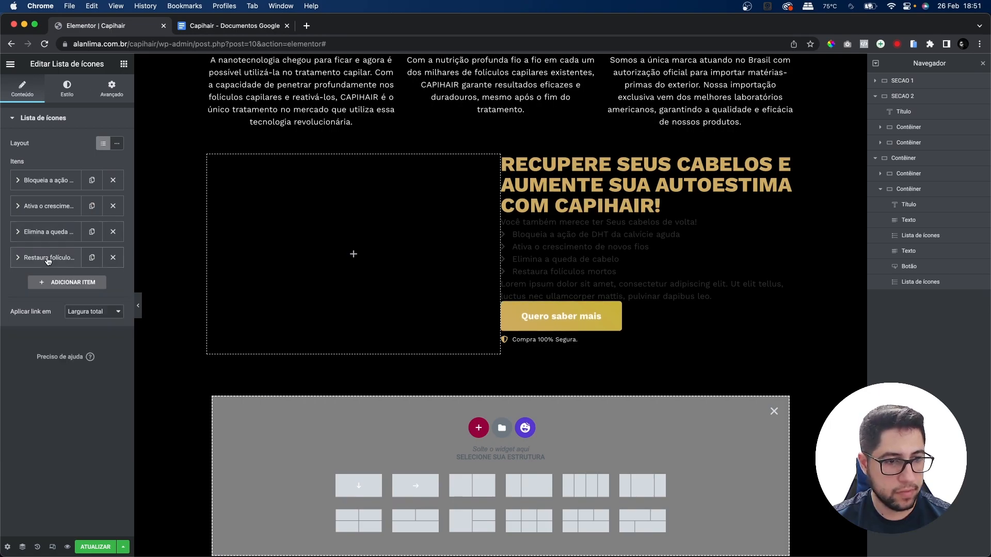
{"action": "left_click", "coordinate": [92, 257]}
{"action": "left_click", "coordinate": [57, 283]}
{"action": "left_click", "coordinate": [57, 319]}
{"action": "key", "text": "super+a"}
- Duplicate the fifth list item and set the copy's text to "Ação imediata" from the Google Docs bullets
{"action": "left_click", "coordinate": [217, 26]}
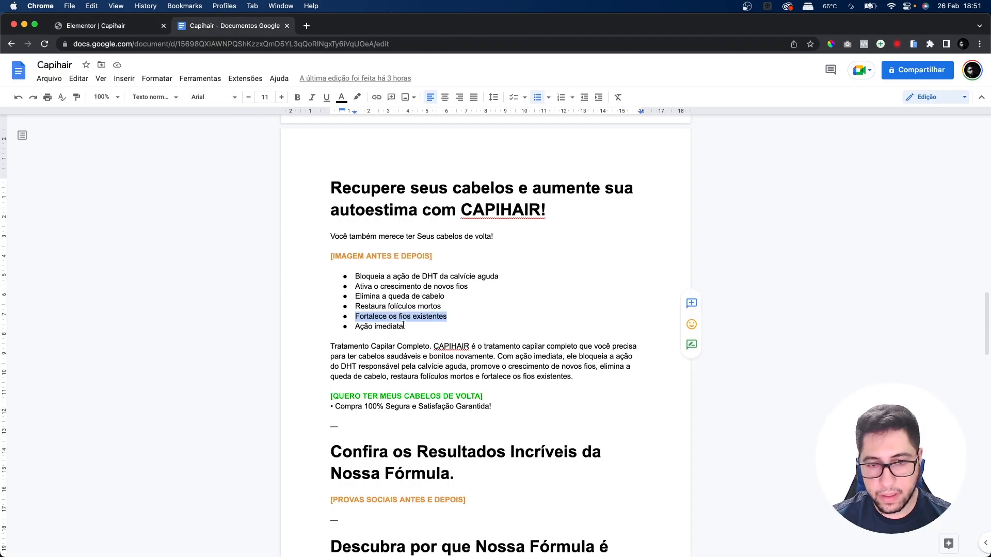
{"action": "left_click_drag", "start_coordinate": [403, 327], "coordinate": [367, 326]}
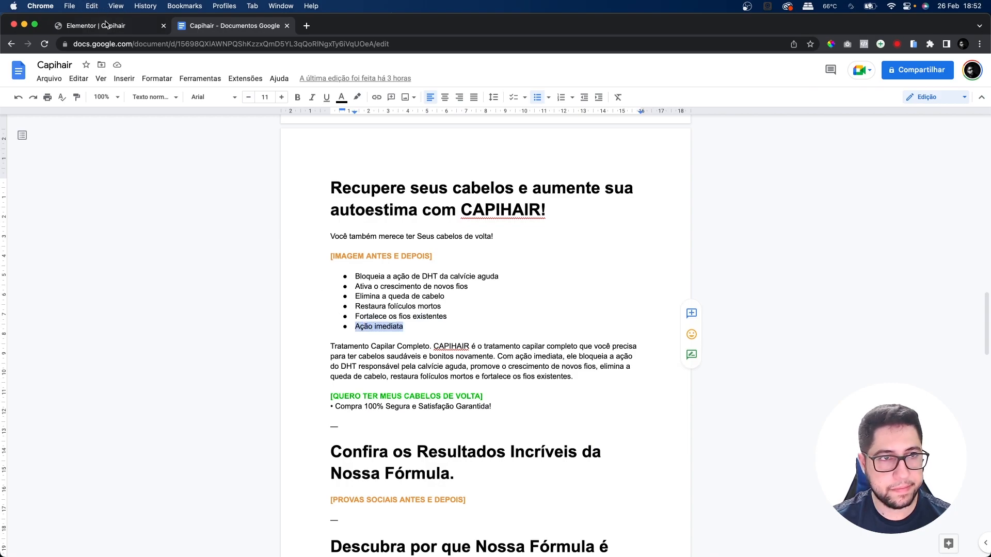
{"action": "left_click", "coordinate": [106, 24]}
{"action": "left_click", "coordinate": [60, 283]}
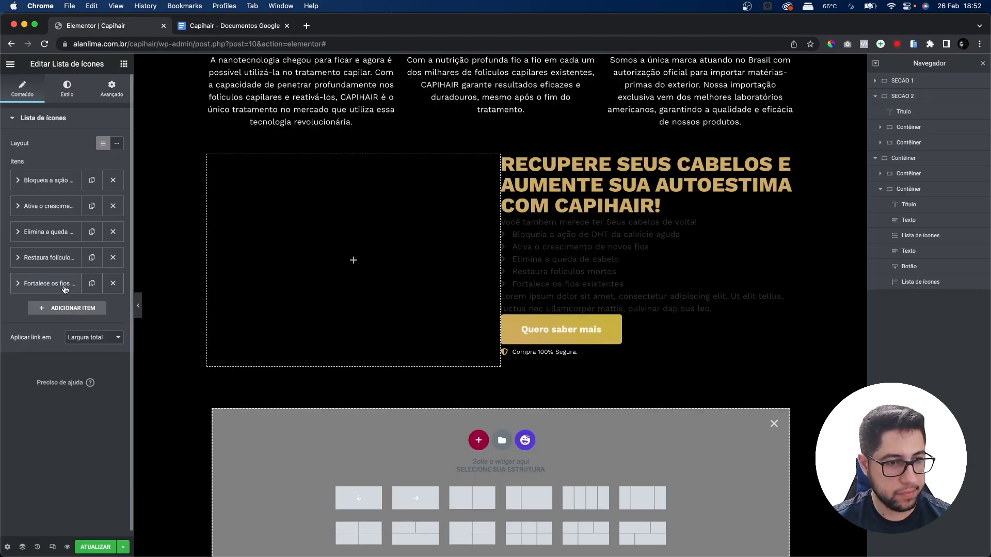
{"action": "left_click", "coordinate": [92, 284]}
{"action": "left_click", "coordinate": [46, 310]}
{"action": "triple_click", "coordinate": [48, 344]}
{"action": "key", "text": "cmd+v"}
{"action": "left_click", "coordinate": [56, 315]}
- Replace the lorem ipsum text below the icon list with the "Tratamento Capilar Completo" paragraph from Google Docs
{"action": "left_click", "coordinate": [239, 27]}
{"action": "left_click_drag", "start_coordinate": [579, 377], "coordinate": [314, 349]}
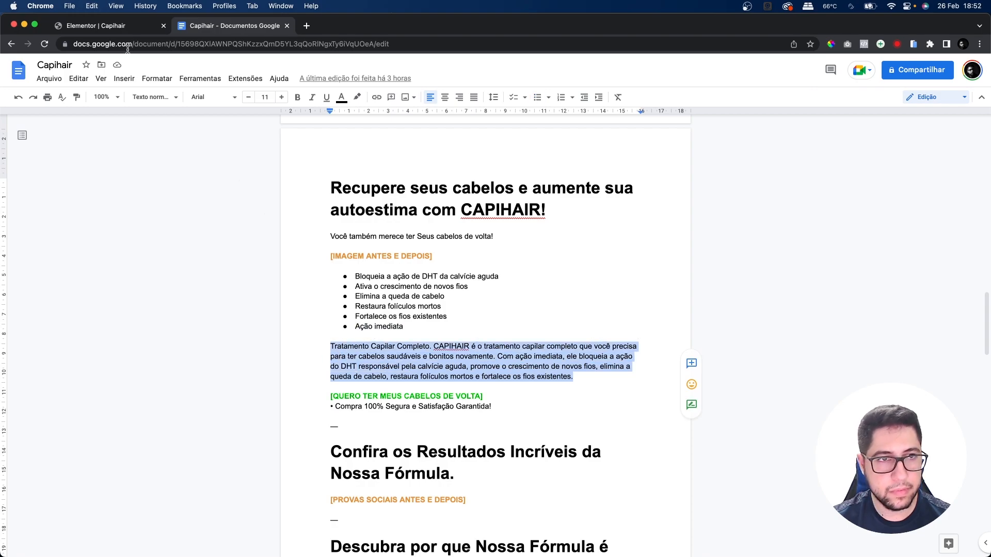
{"action": "left_click", "coordinate": [130, 26]}
{"action": "right_click", "coordinate": [632, 320]}
{"action": "left_click", "coordinate": [528, 329]}
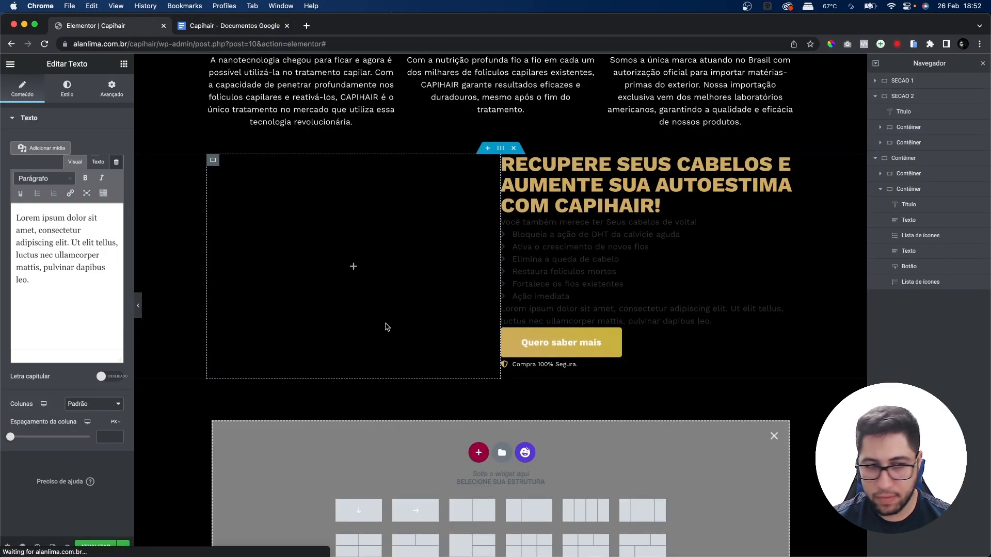
{"action": "key", "text": "ctrl+a"}
{"action": "key", "text": "ctrl+v"}
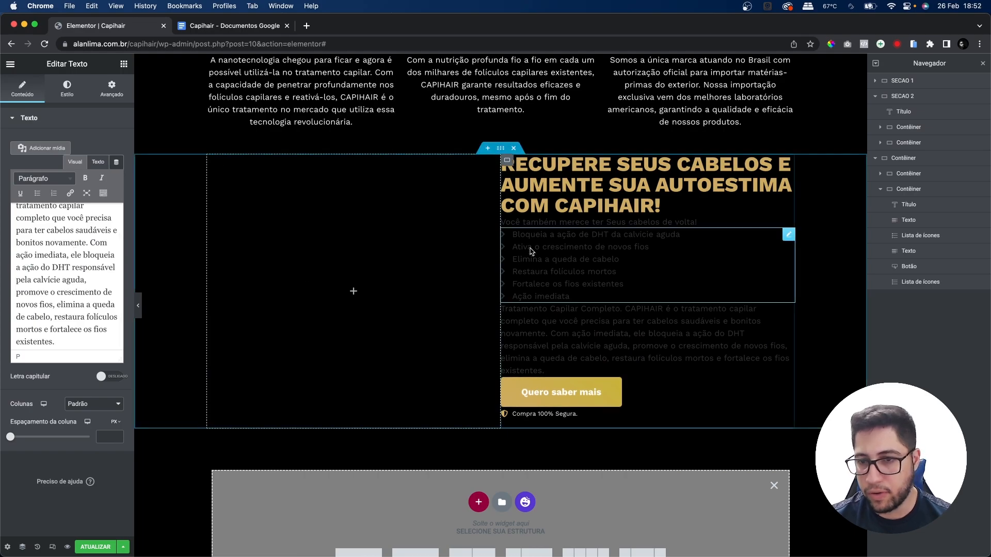
- Color the "Você também merece ter Seus cabelos de volta!" text #FFFFFF and give it a bottom margin of 20 px
{"action": "right_click", "coordinate": [683, 226]}
{"action": "left_click", "coordinate": [704, 292]}
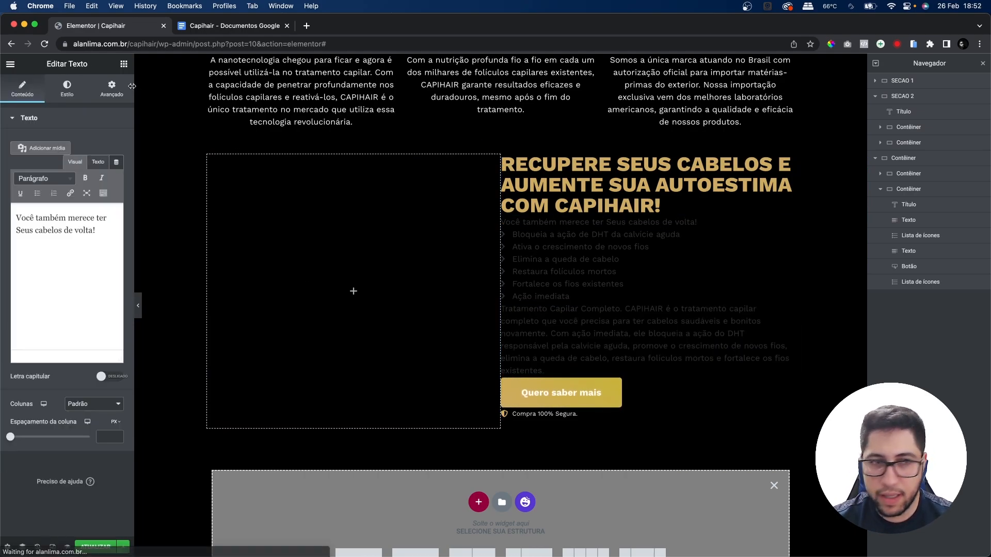
{"action": "left_click", "coordinate": [69, 92]}
{"action": "left_click", "coordinate": [116, 165]}
{"action": "type", "text": "#FFFFFF"}
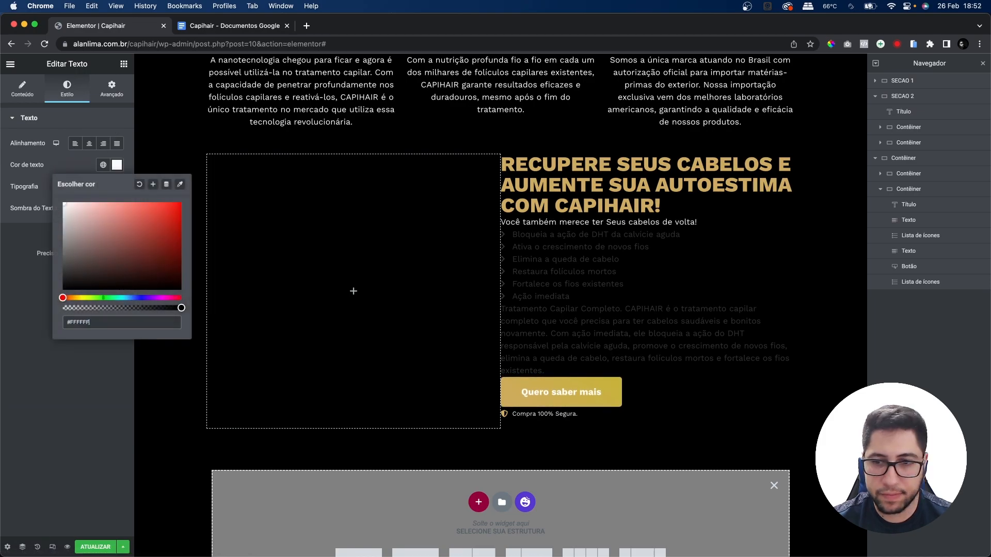
{"action": "left_click", "coordinate": [53, 426]}
{"action": "left_click", "coordinate": [111, 88]}
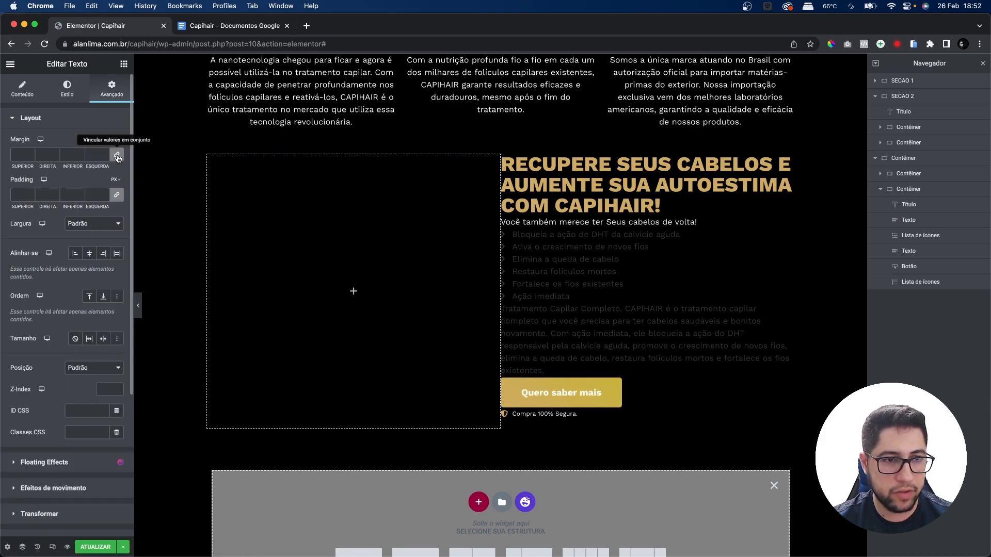
{"action": "type", "text": "20"}
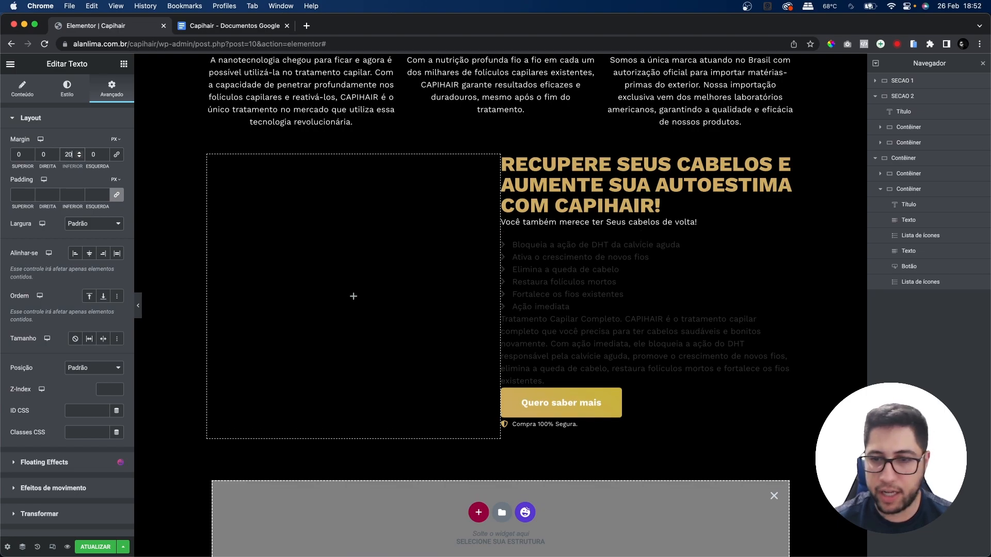
- Set the benefits icon list's icon color to the global Primário color
{"action": "right_click", "coordinate": [561, 260]}
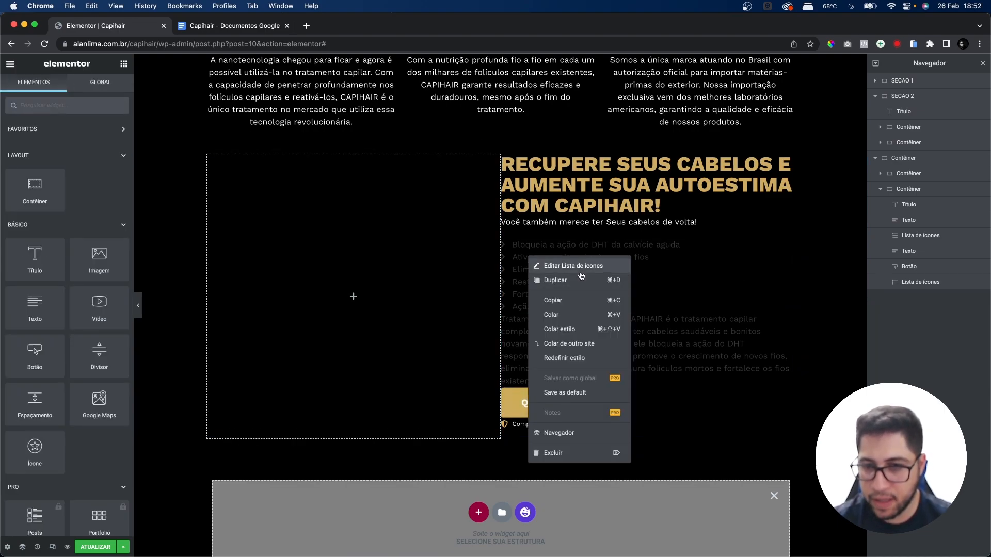
{"action": "left_click", "coordinate": [579, 265]}
{"action": "left_click", "coordinate": [67, 87]}
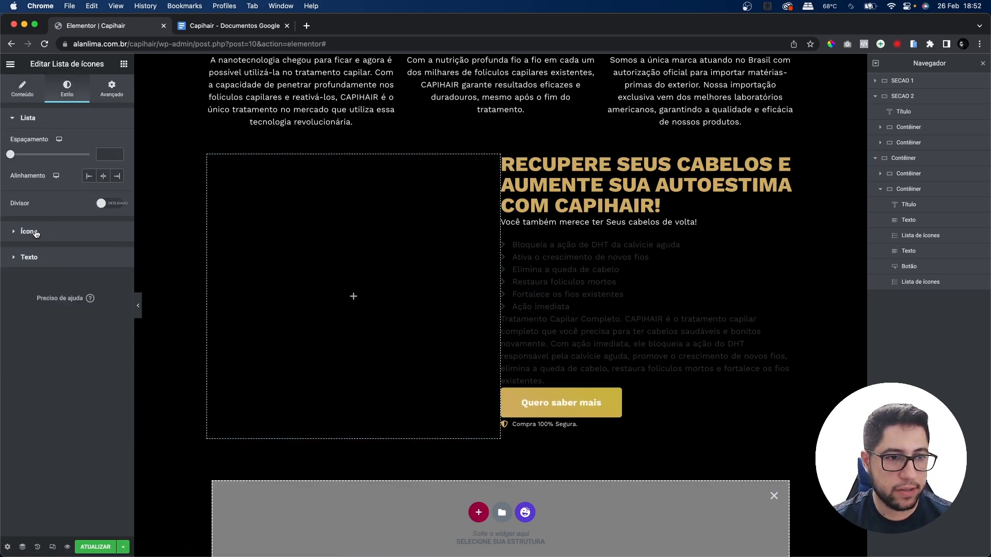
{"action": "left_click", "coordinate": [26, 233]}
{"action": "left_click", "coordinate": [103, 169]}
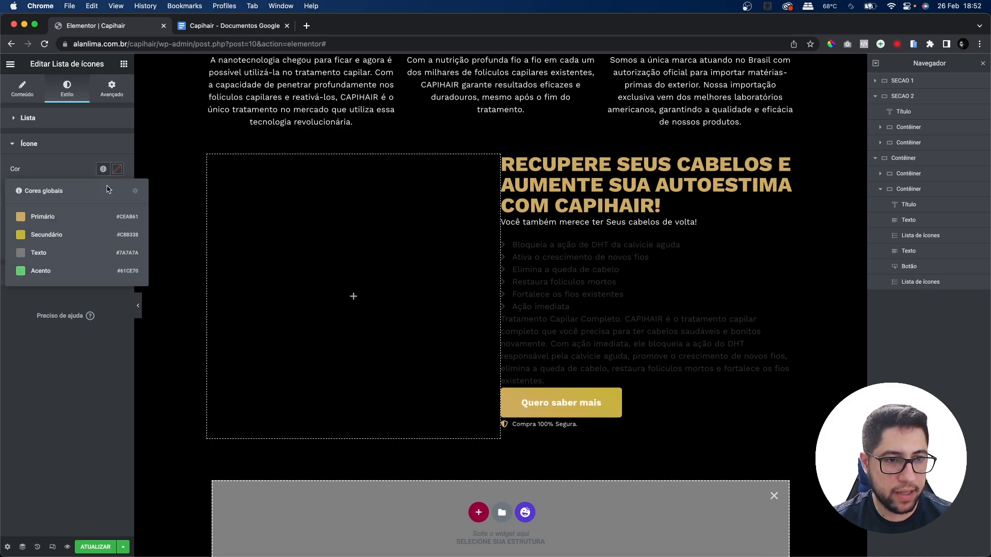
{"action": "left_click", "coordinate": [115, 223]}
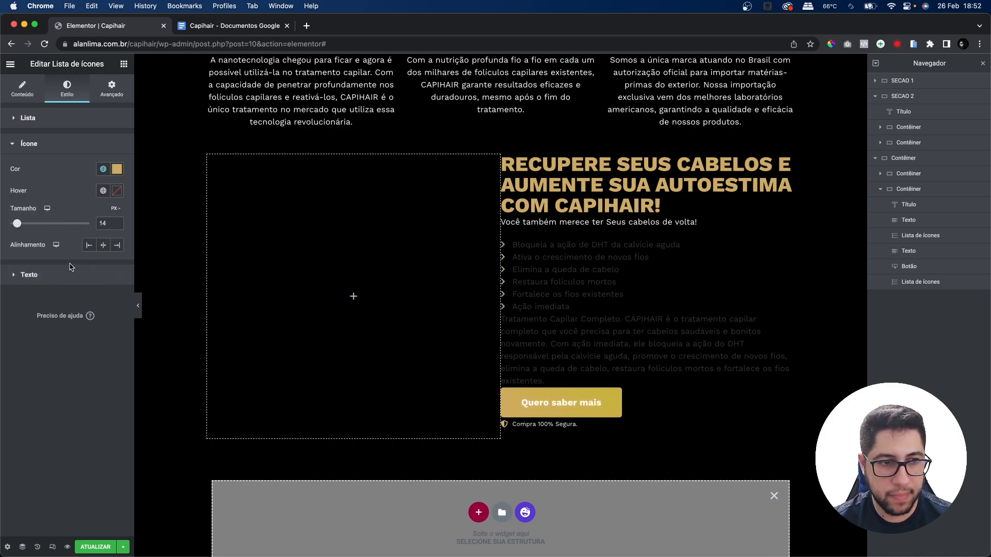
- Set the benefits icon list's text color to white
{"action": "left_click", "coordinate": [53, 280]}
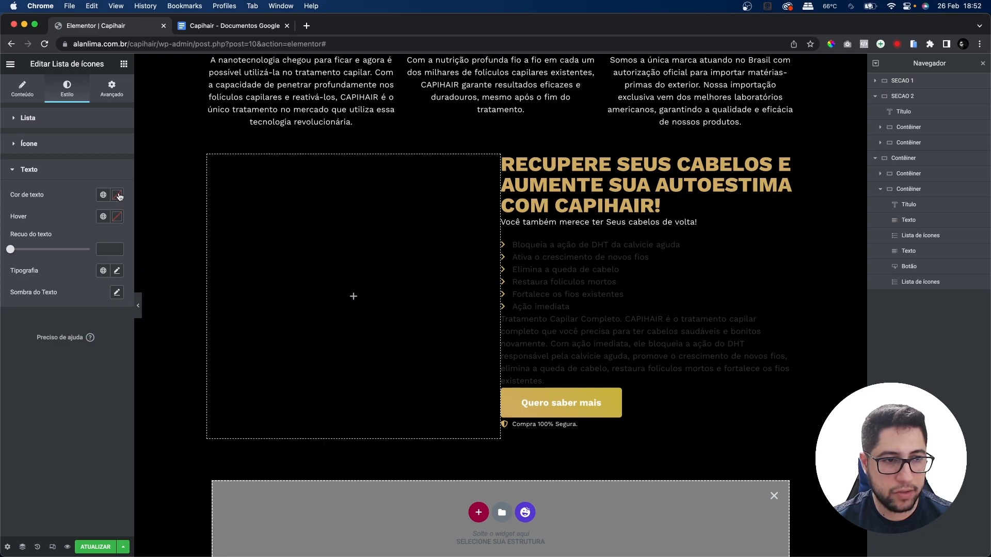
{"action": "left_click", "coordinate": [118, 195]}
{"action": "left_click", "coordinate": [41, 409]}
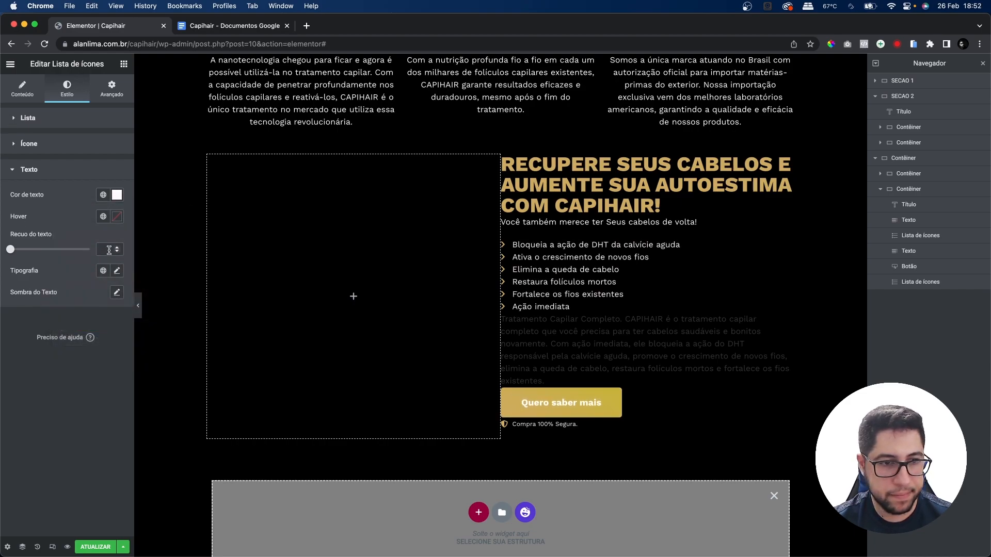
- Set the benefits icon list's font size to 12 px
{"action": "left_click", "coordinate": [117, 271]}
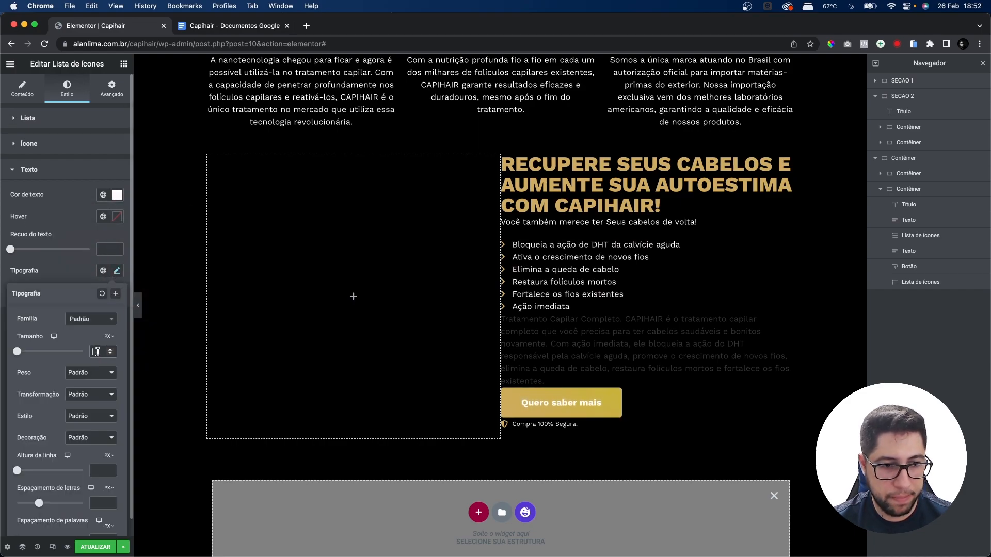
{"action": "type", "text": "12"}
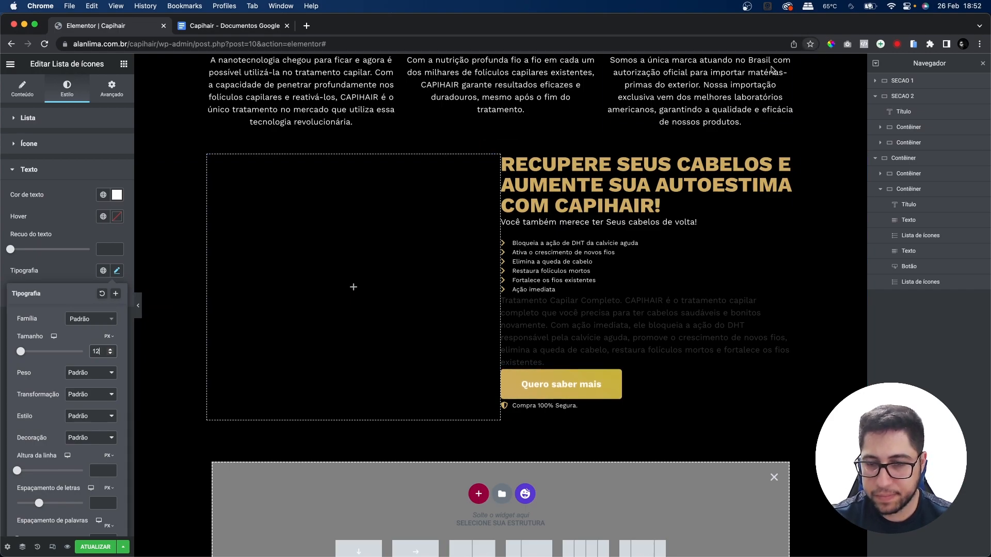
{"action": "left_click", "coordinate": [55, 226]}
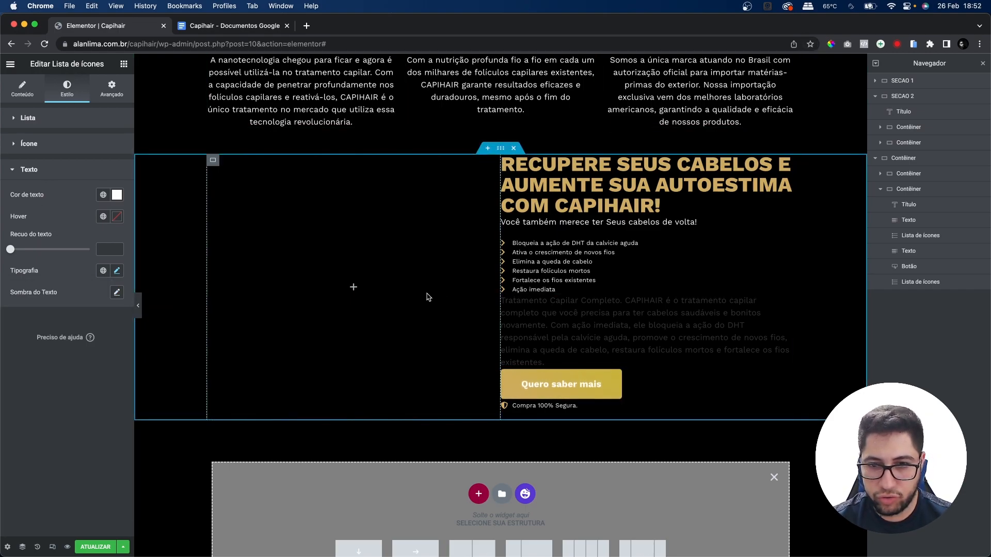
- Give the benefits icon list a bottom margin of 20 px
{"action": "left_click", "coordinate": [111, 88]}
{"action": "left_click", "coordinate": [71, 154]}
{"action": "type", "text": "20"}
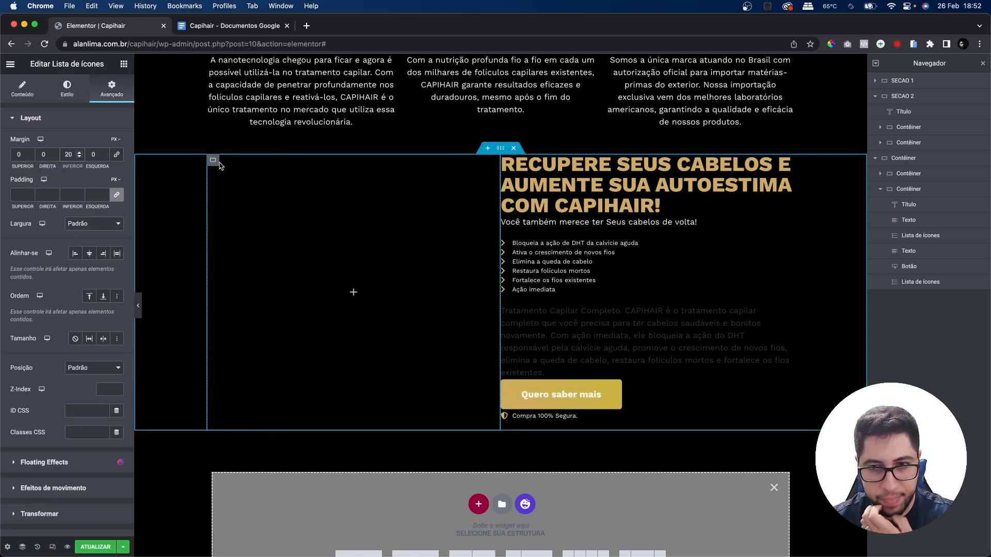
- Set the benefits icon list's font size to 14 px and the spacing between its items to 7
{"action": "left_click", "coordinate": [67, 88]}
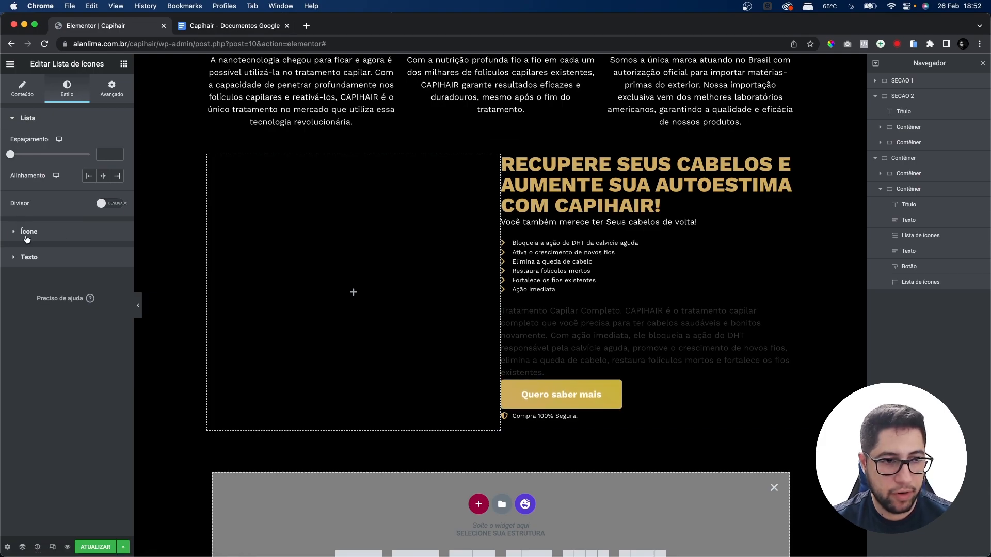
{"action": "left_click", "coordinate": [31, 263]}
{"action": "left_click", "coordinate": [117, 271]}
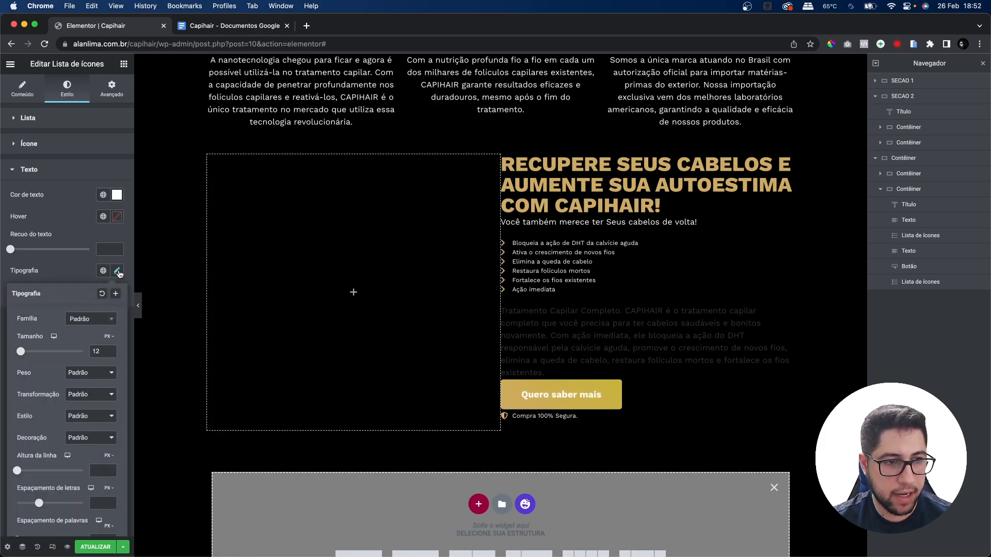
{"action": "type", "text": "14"}
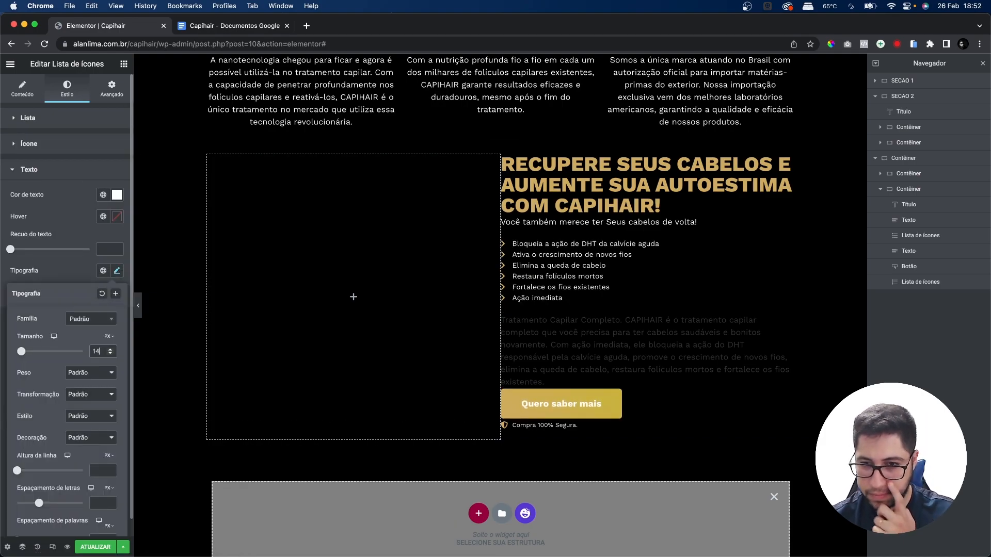
{"action": "left_click", "coordinate": [18, 119]}
{"action": "left_click_drag", "start_coordinate": [10, 153], "coordinate": [23, 158]}
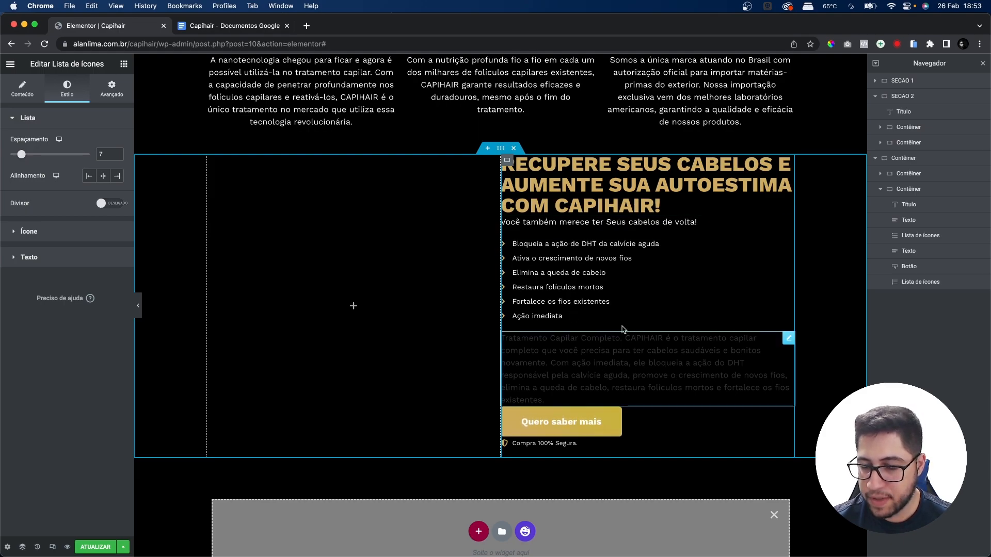
- Copy the style of the "Você também merece ter Seus cabelos de volta!" text onto the "Tratamento Capilar Completo" paragraph
{"action": "right_click", "coordinate": [657, 228]}
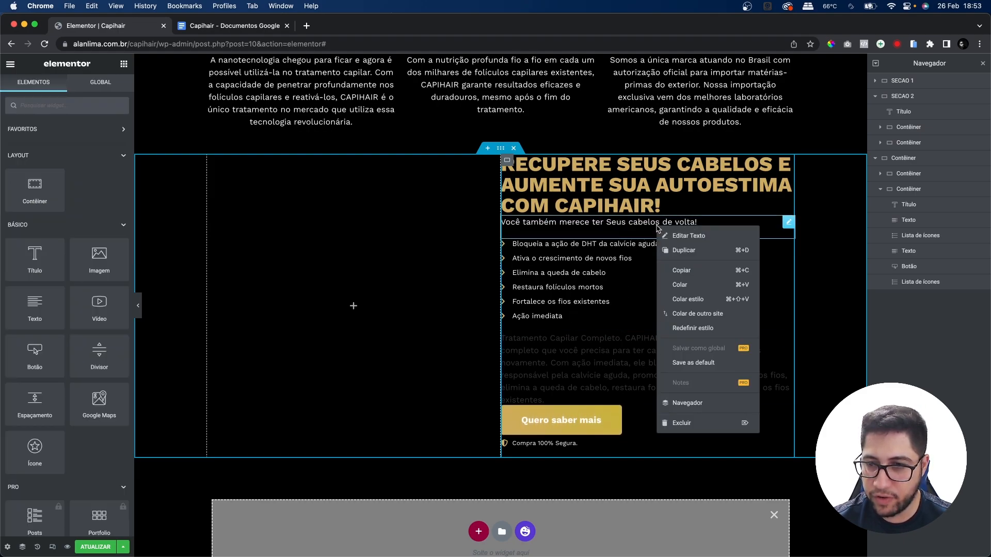
{"action": "left_click", "coordinate": [695, 273]}
{"action": "right_click", "coordinate": [601, 352]}
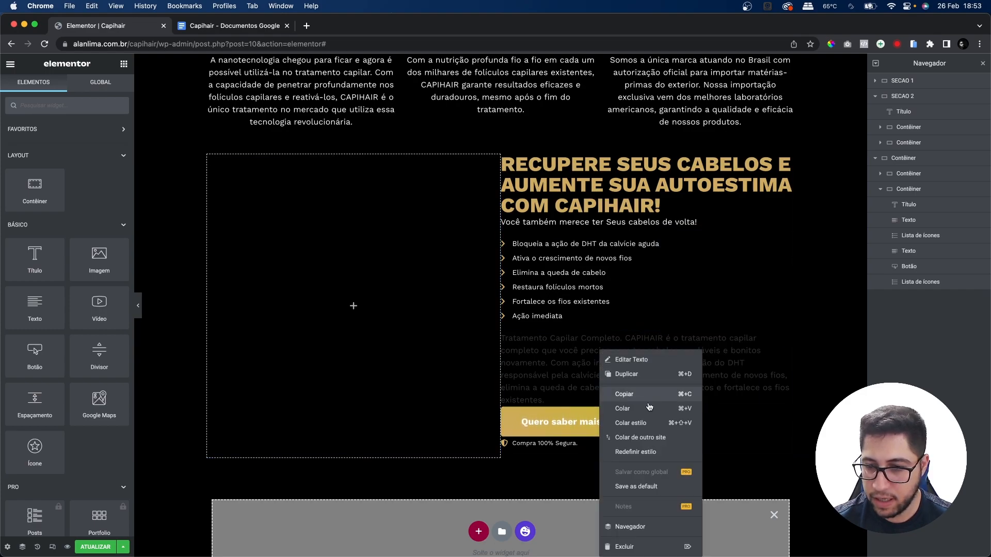
{"action": "left_click", "coordinate": [650, 424]}
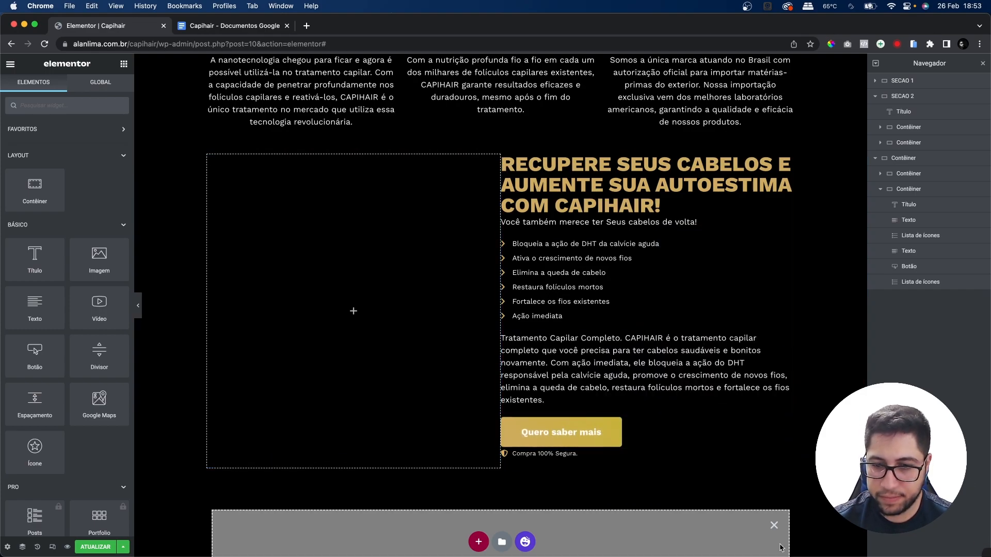
- Set the spacing between elements of the outer two-column container to 20 px
{"action": "scroll", "coordinate": [611, 395], "scroll_direction": "down", "scroll_amount": 3}
{"action": "scroll", "coordinate": [611, 396], "scroll_direction": "up", "scroll_amount": 3}
{"action": "scroll", "coordinate": [354, 354], "scroll_direction": "down", "scroll_amount": 3}
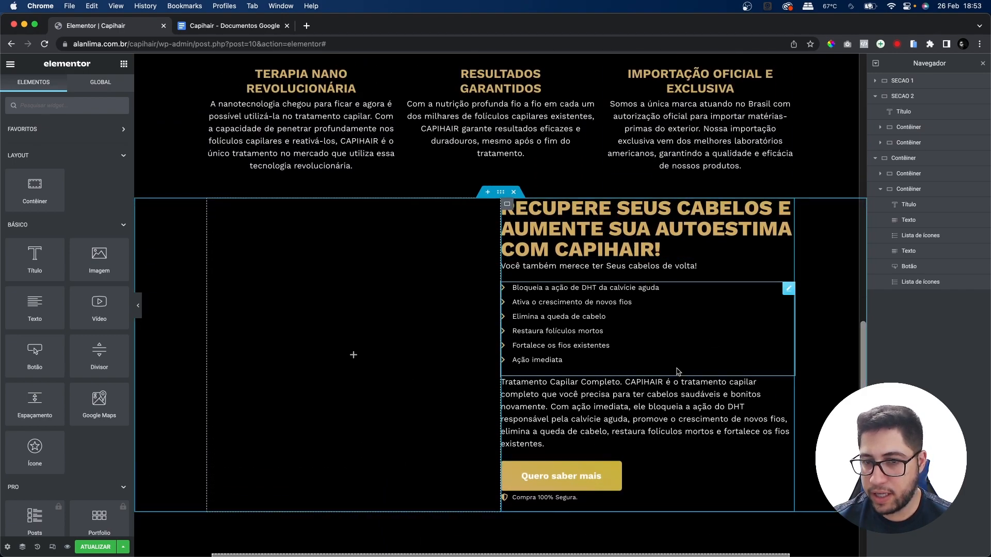
{"action": "scroll", "coordinate": [334, 324], "scroll_direction": "up", "scroll_amount": 3}
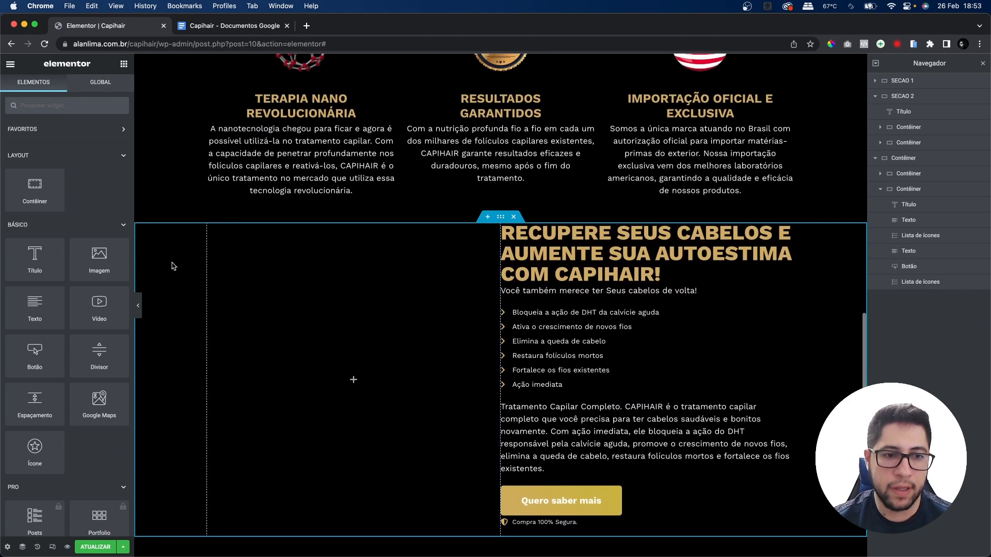
{"action": "right_click", "coordinate": [171, 263]}
{"action": "left_click", "coordinate": [198, 272]}
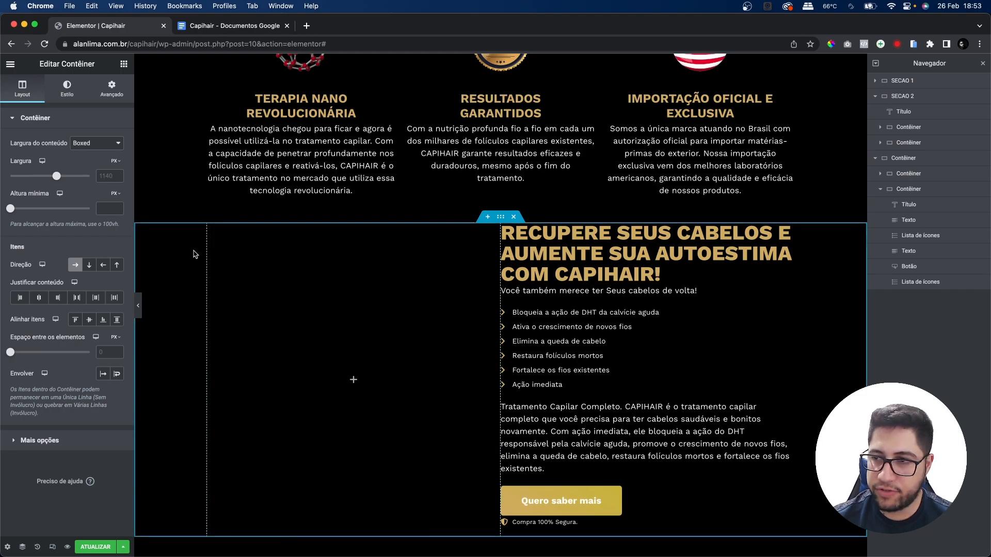
{"action": "left_click", "coordinate": [66, 86]}
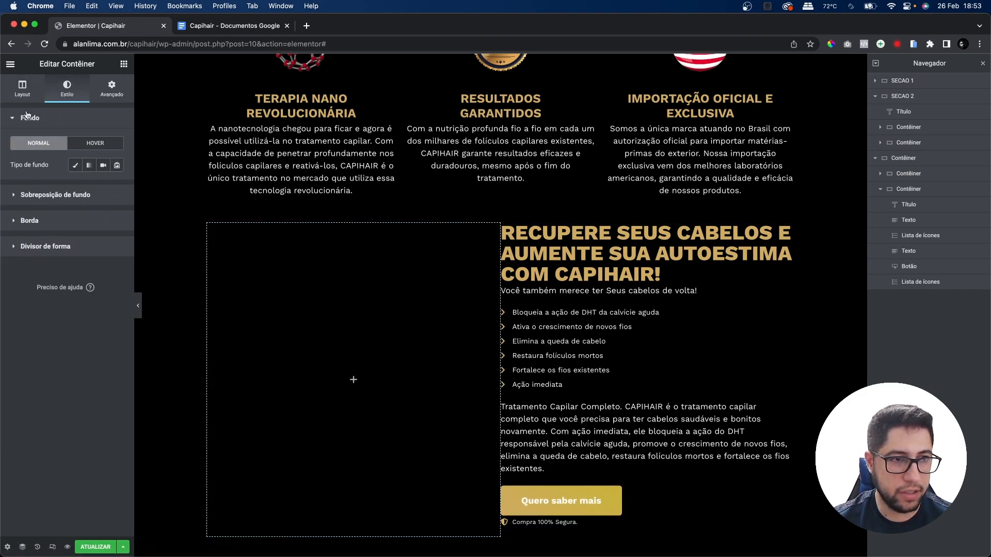
{"action": "left_click", "coordinate": [22, 86]}
{"action": "left_click", "coordinate": [106, 352]}
{"action": "type", "text": "20"}
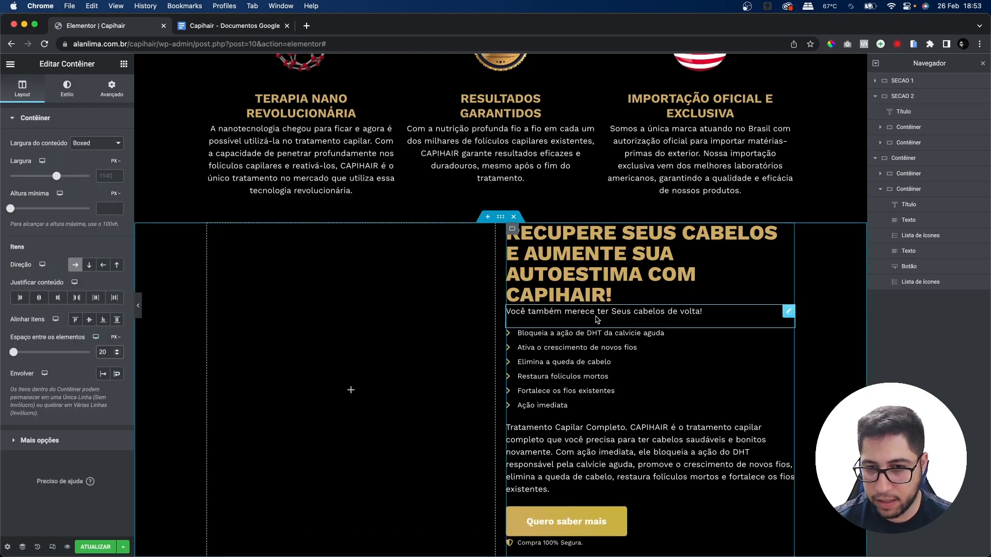
{"action": "scroll", "coordinate": [533, 237], "scroll_direction": "down", "scroll_amount": 3}
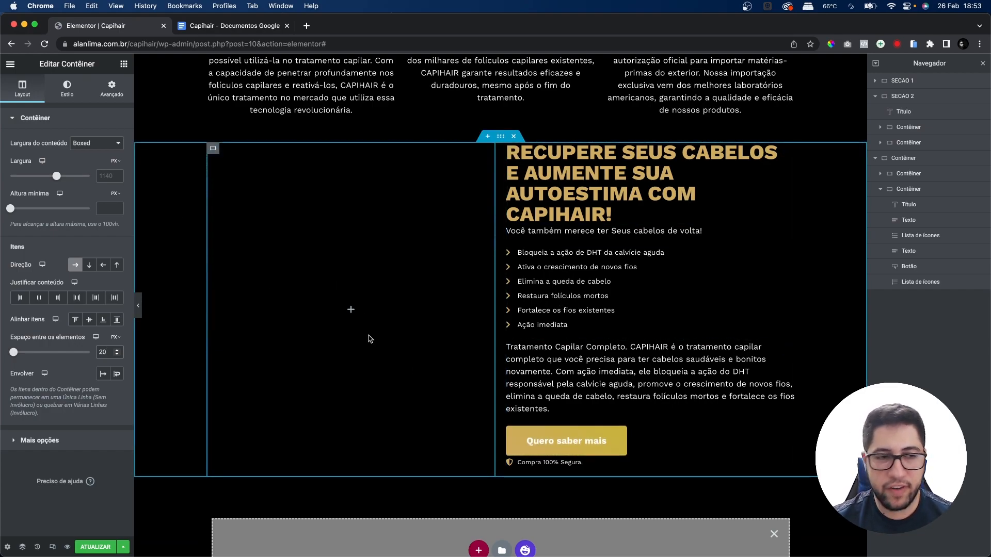
- Search the widgets for Image Compare and add it to the empty column beside the text
{"action": "left_click", "coordinate": [124, 64]}
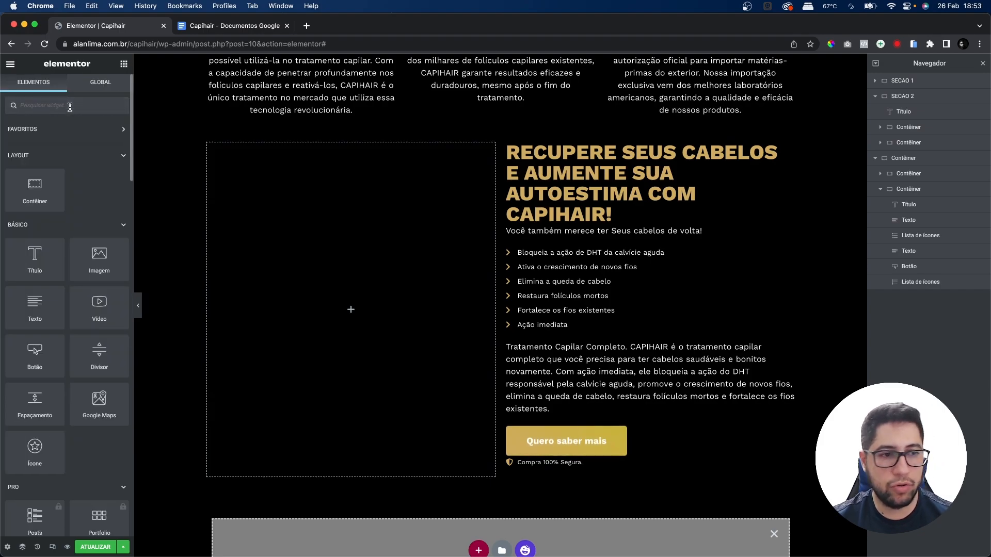
{"action": "type", "text": "Re"}
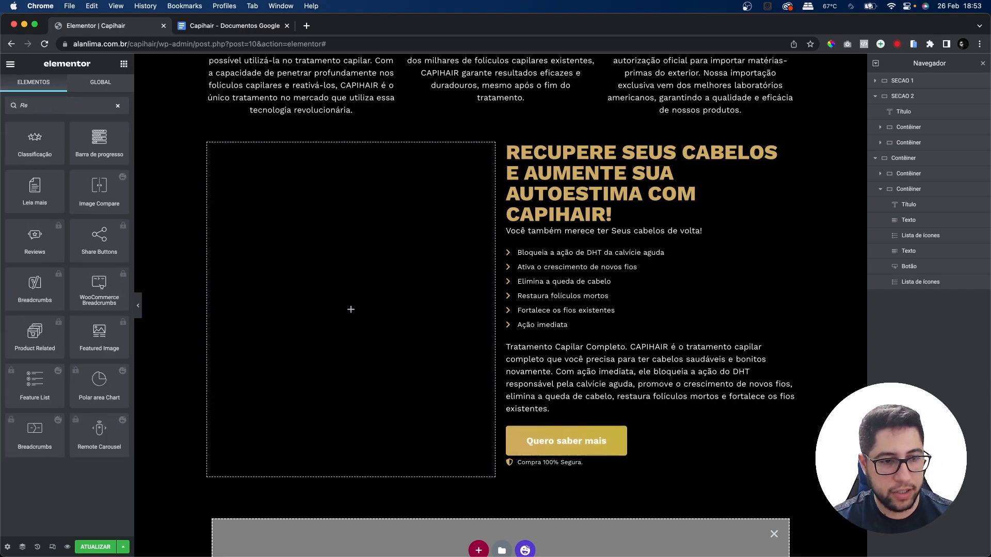
{"action": "key", "text": "BackSpace"}
{"action": "key", "text": "BackSpace"}
{"action": "type", "text": "Image R"}
{"action": "key", "text": "BackSpace"}
{"action": "type", "text": "C"}
{"action": "left_click_drag", "start_coordinate": [44, 153], "coordinate": [395, 322]}
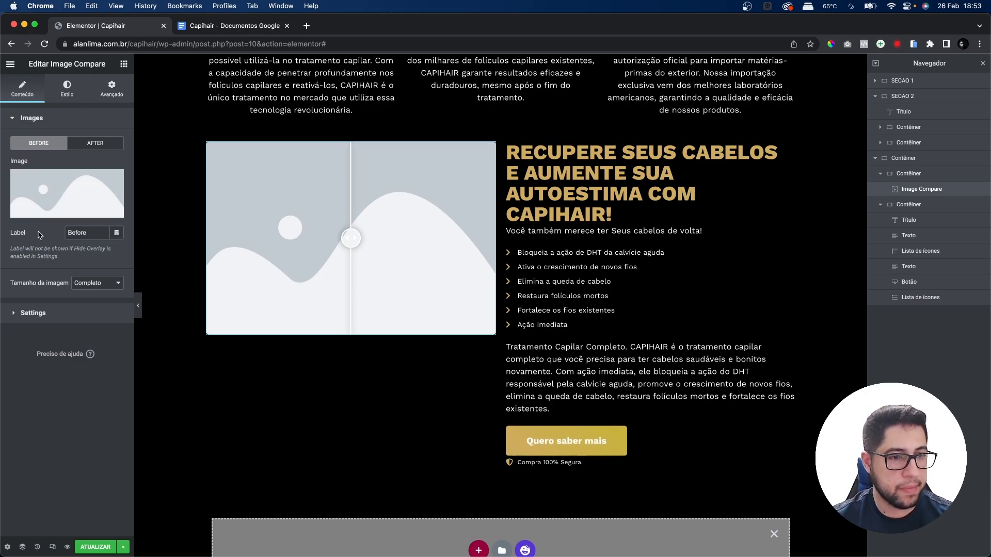
- Label the comparison's before image "Antes" and its after image "Depois", keeping the image size at Completo
{"action": "type", "text": "Antes"}
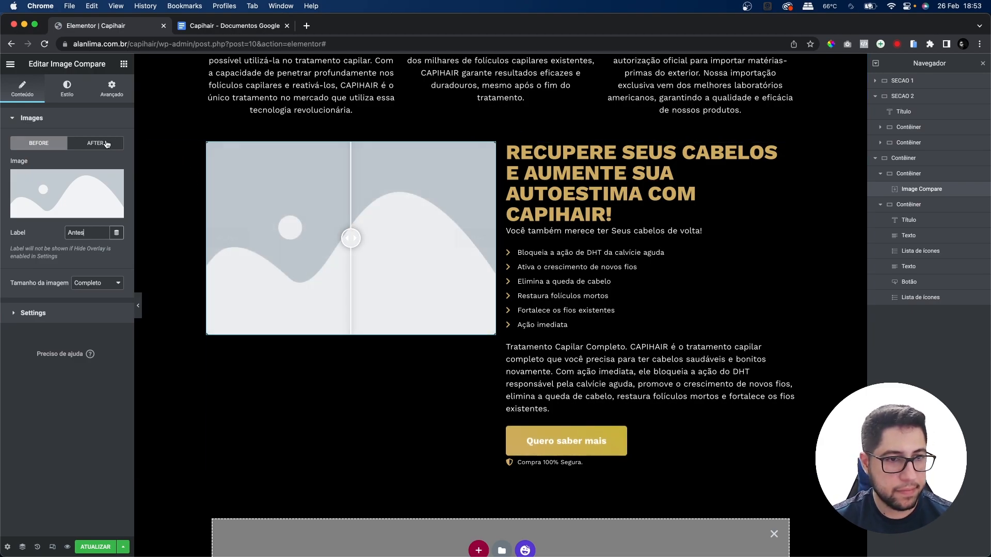
{"action": "left_click", "coordinate": [97, 144]}
{"action": "left_click_drag", "start_coordinate": [89, 233], "coordinate": [6, 232]}
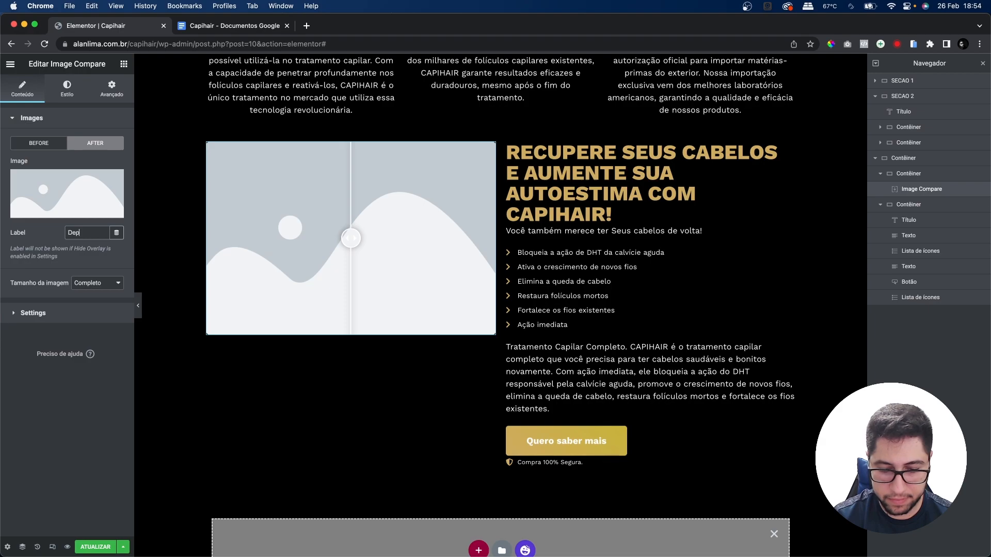
{"action": "left_click", "coordinate": [92, 292]}
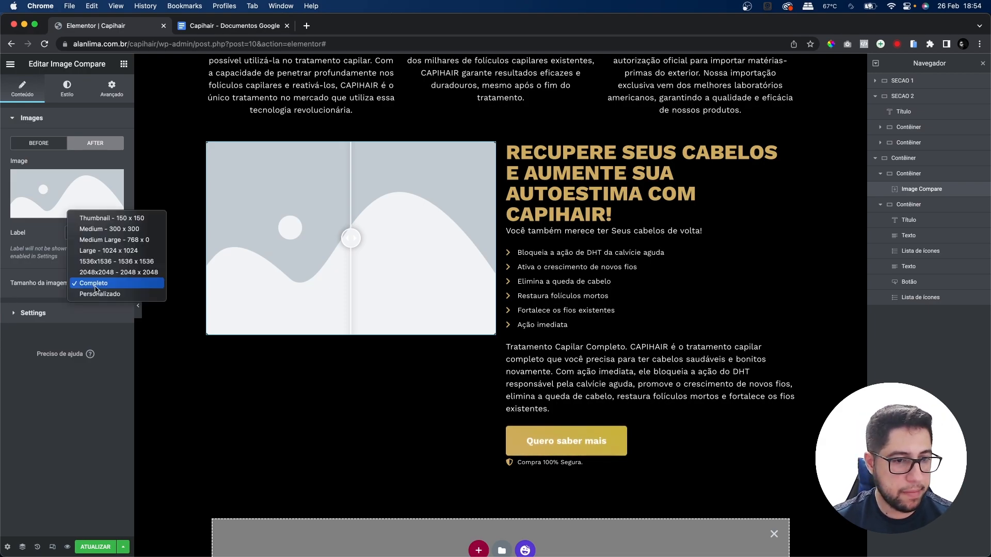
{"action": "left_click", "coordinate": [95, 285]}
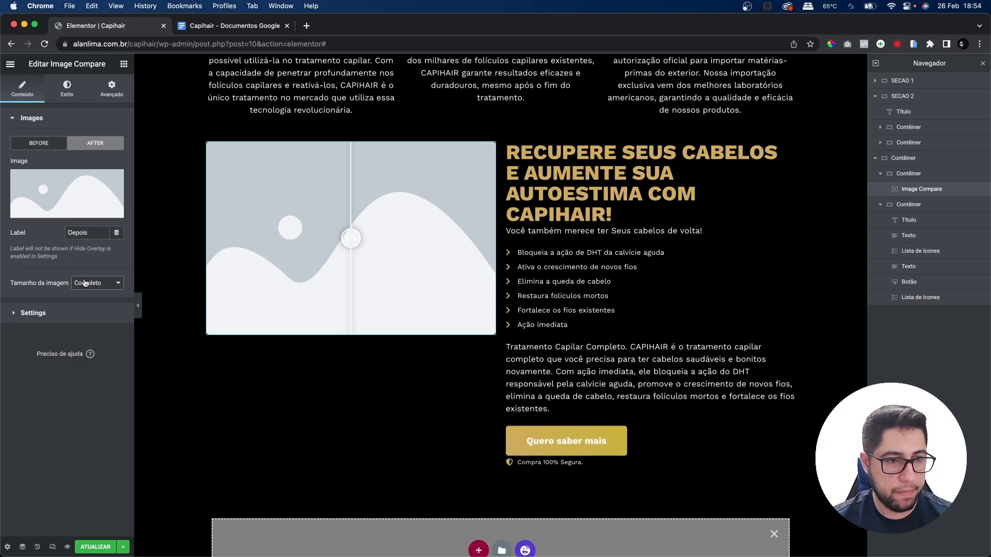
{"action": "left_click", "coordinate": [32, 314]}
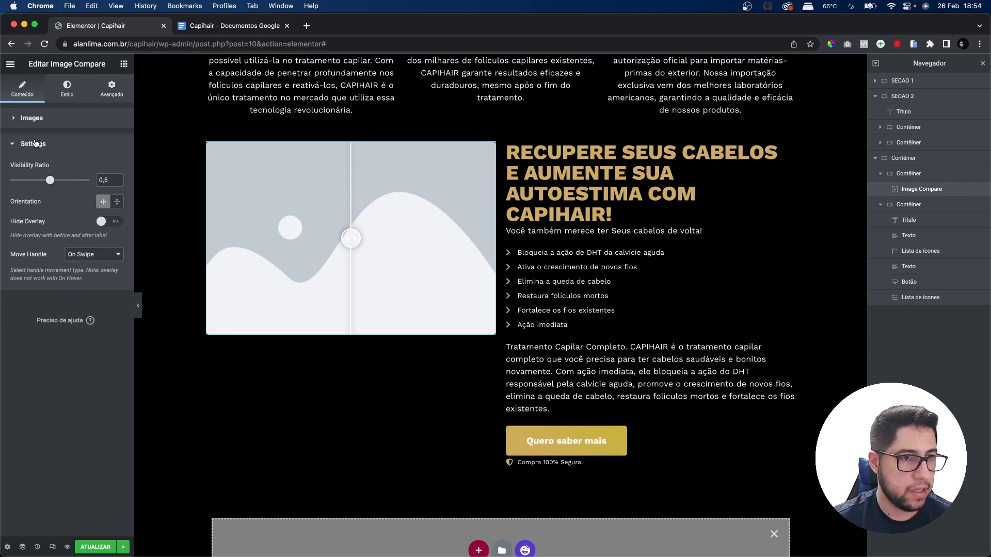
{"action": "left_click", "coordinate": [94, 253]}
{"action": "left_click", "coordinate": [95, 253]}
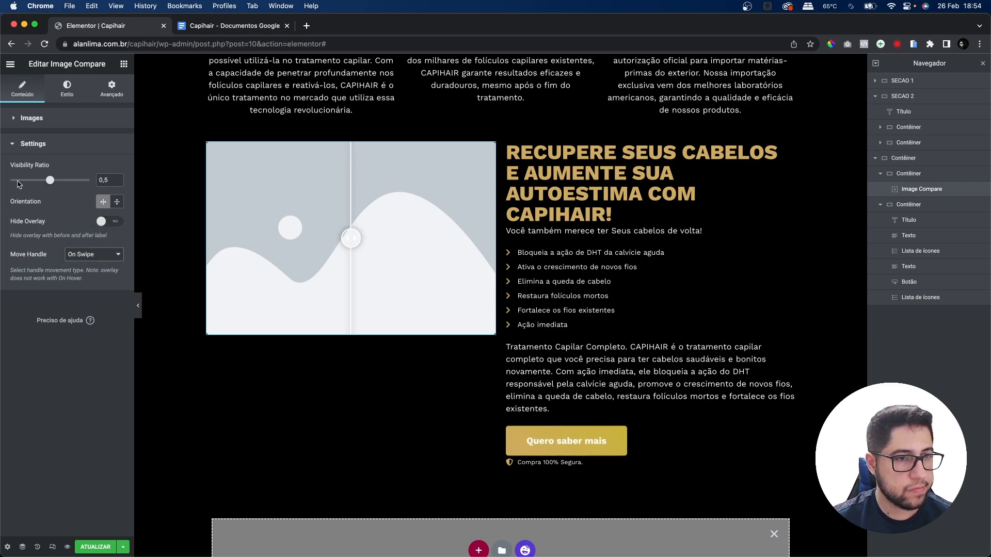
- Upload antes.webp to the media library and insert it as the comparison's before image
{"action": "left_click", "coordinate": [30, 123]}
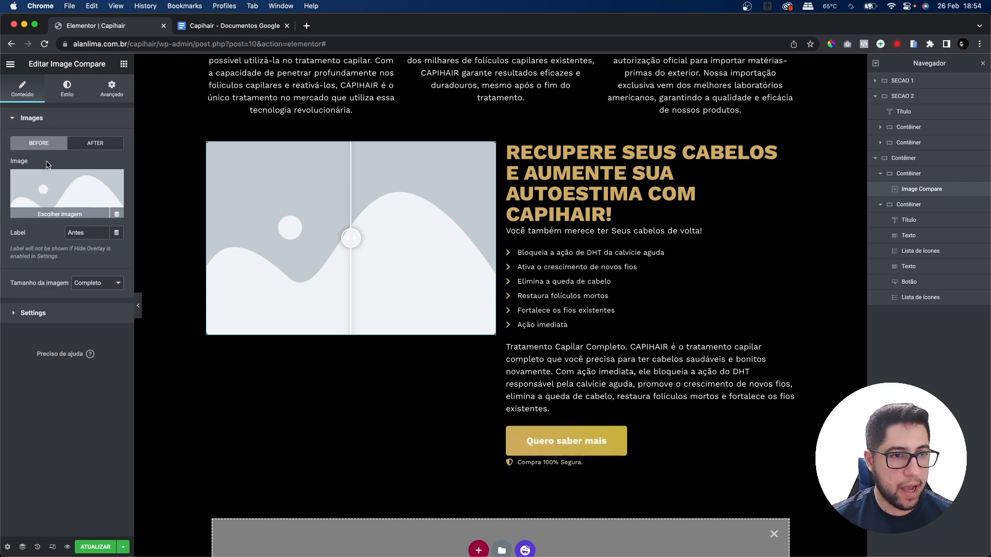
{"action": "left_click", "coordinate": [56, 204]}
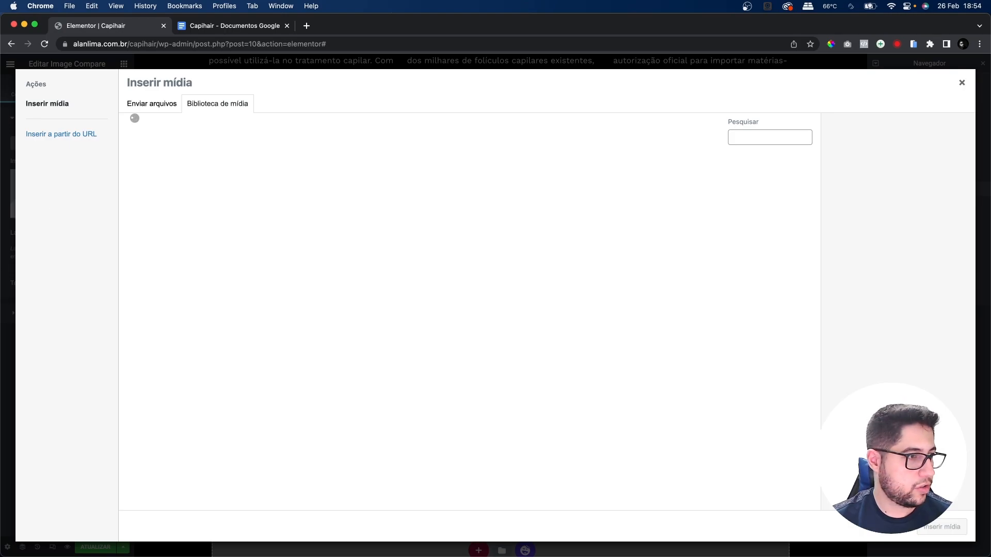
{"action": "left_click_drag", "start_coordinate": [990, 279], "coordinate": [461, 230]}
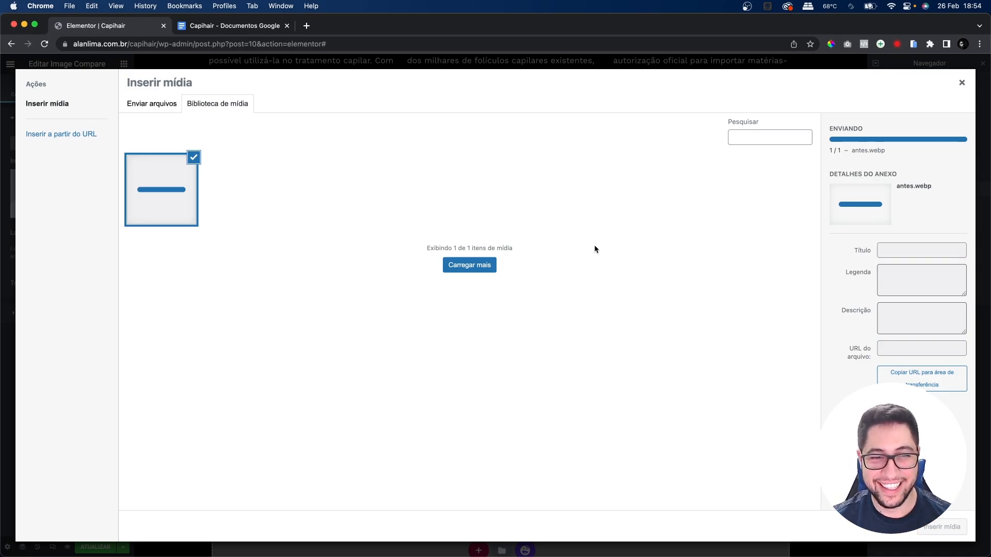
{"action": "left_click", "coordinate": [937, 528]}
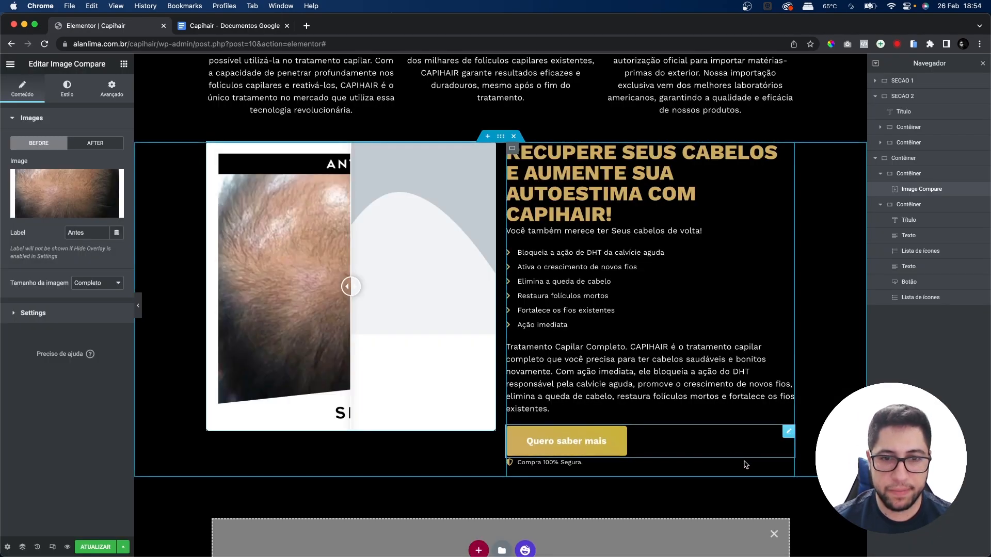
- Upload depois.webp to the media library and insert it as the comparison's after image
{"action": "left_click", "coordinate": [105, 147]}
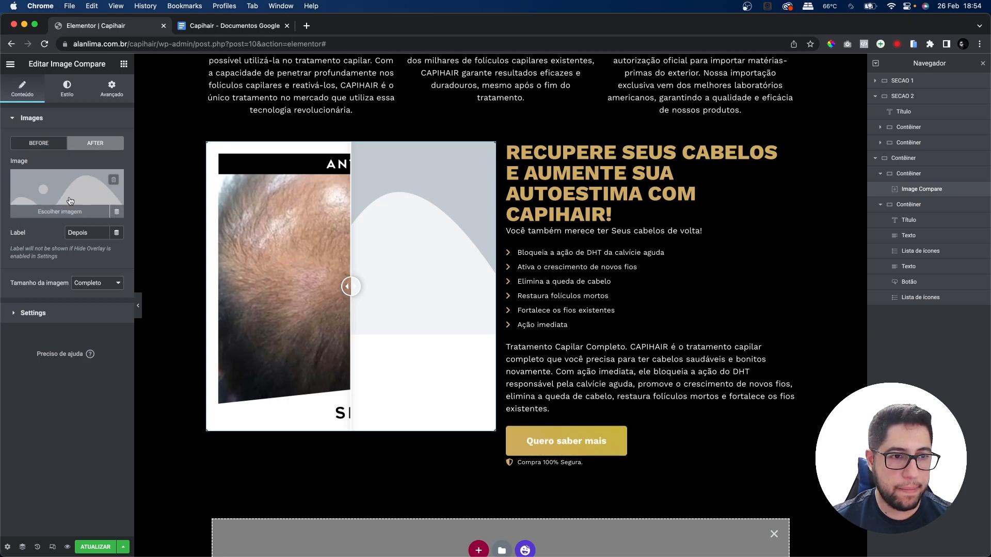
{"action": "left_click", "coordinate": [69, 201]}
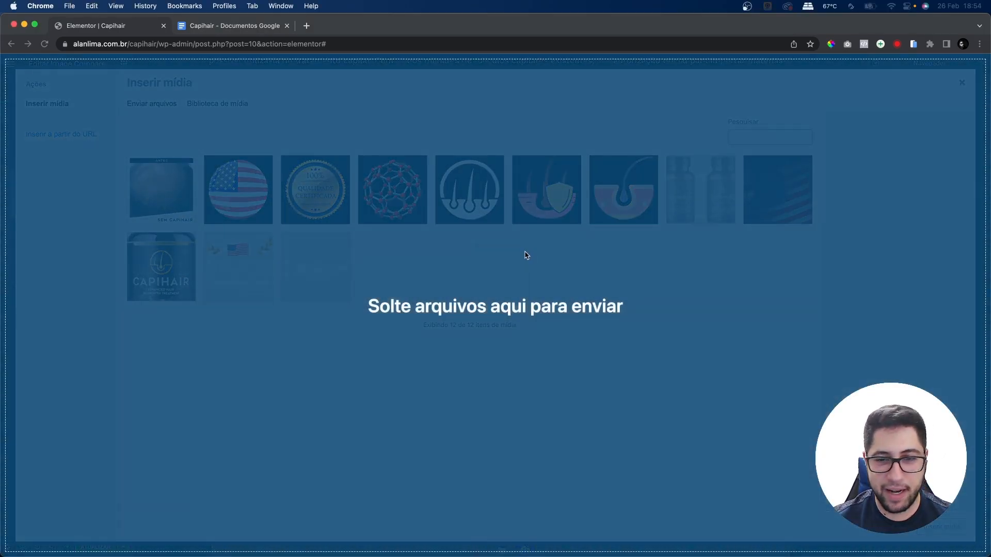
{"action": "left_click_drag", "start_coordinate": [527, 254], "coordinate": [432, 354]}
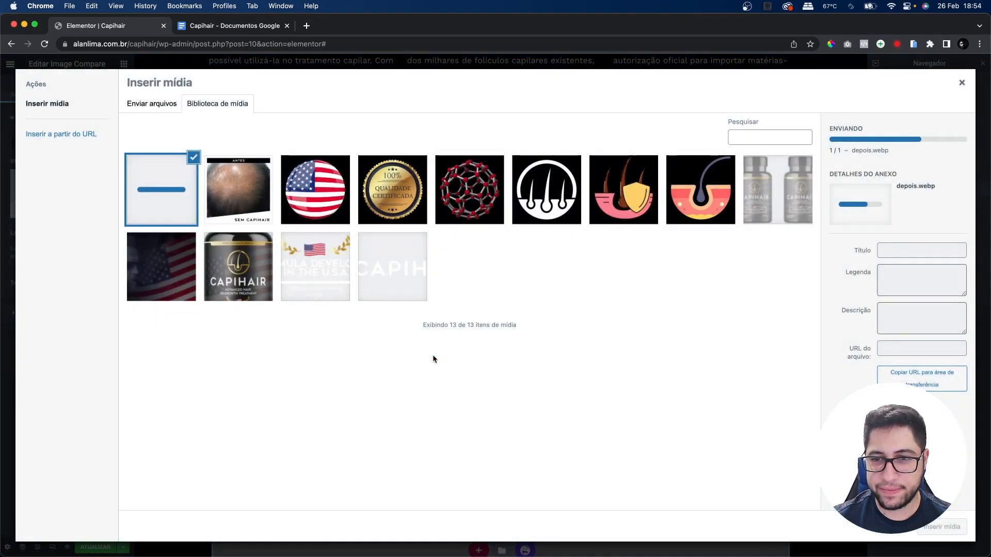
{"action": "left_click", "coordinate": [946, 529]}
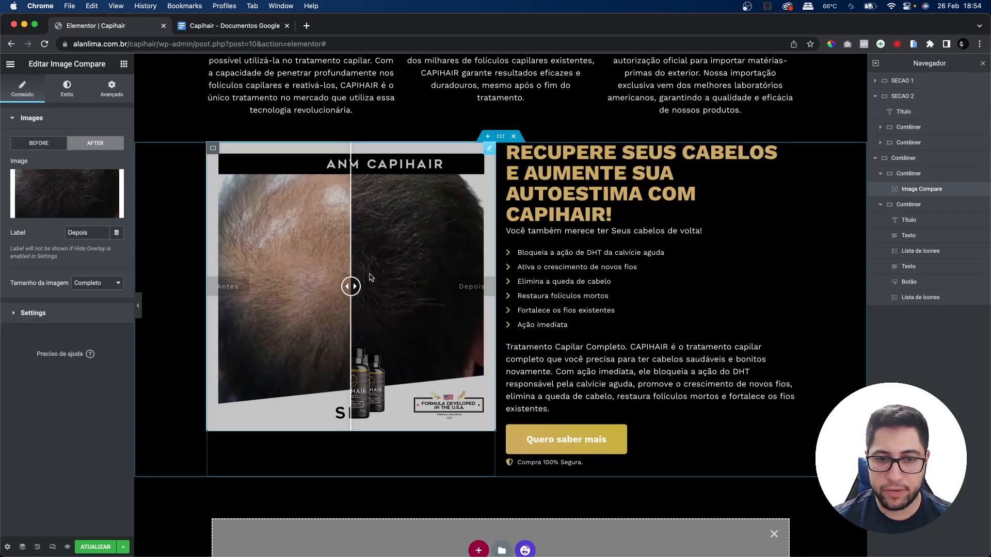
- Try the before/after comparison slider in the editor with the side panel hidden
{"action": "mouse_move", "coordinate": [351, 286]}
{"action": "left_mouse_down"}
{"action": "mouse_move", "coordinate": [313, 293]}
{"action": "mouse_move", "coordinate": [337, 299]}
{"action": "left_mouse_up"}
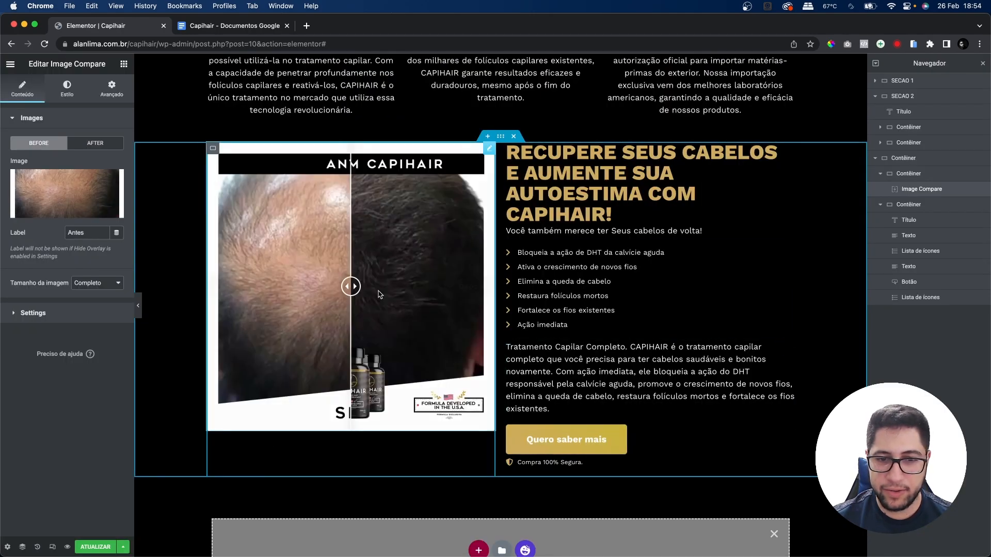
{"action": "left_click", "coordinate": [138, 306]}
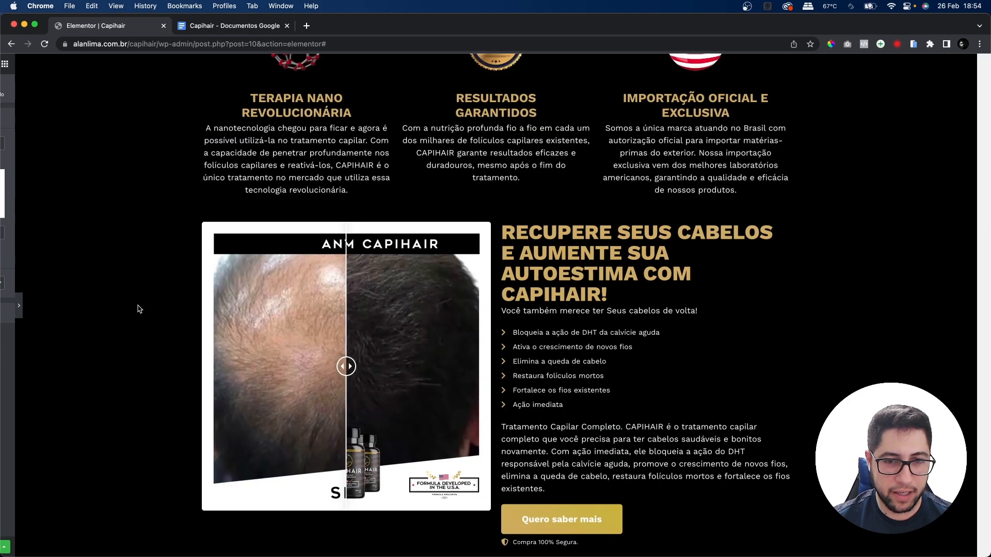
{"action": "left_click_drag", "start_coordinate": [336, 366], "coordinate": [359, 369]}
- Open the page preview and test the before/after comparison slider in the new section
{"action": "left_click", "coordinate": [4, 309]}
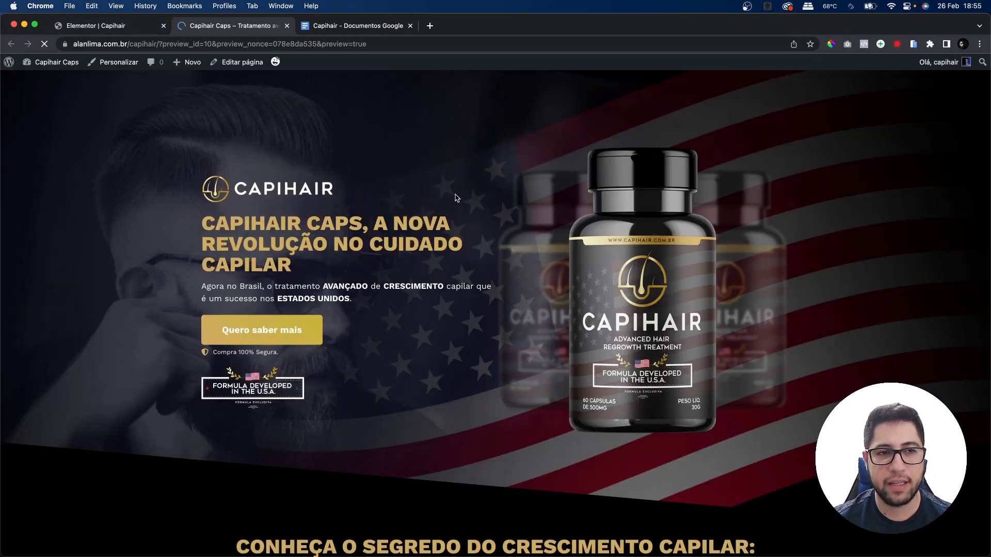
{"action": "scroll", "coordinate": [456, 198], "scroll_direction": "down", "scroll_amount": 10}
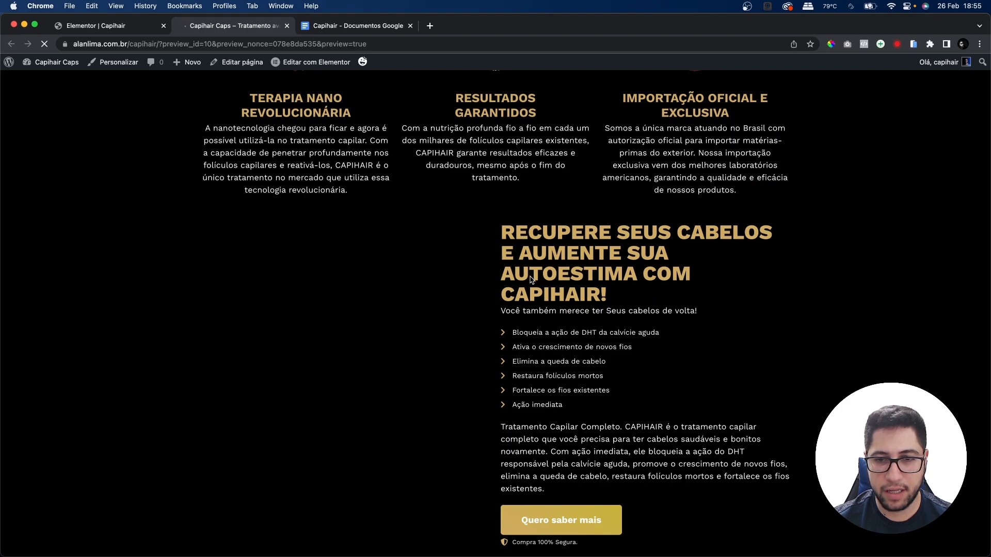
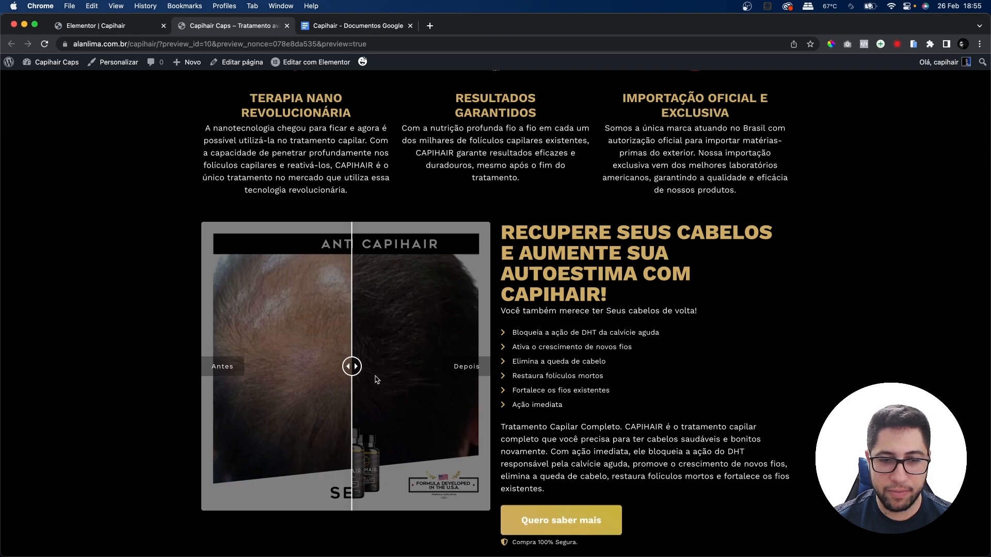
{"action": "left_click_drag", "start_coordinate": [352, 367], "coordinate": [233, 336]}
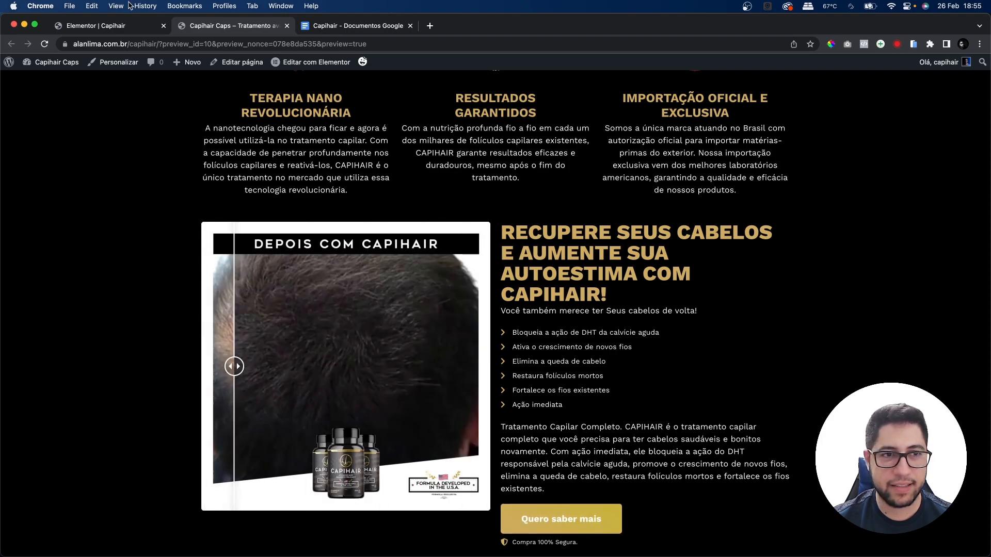
- Return to the Elementor editor and review the layout of the before/after comparison section
{"action": "left_click", "coordinate": [111, 30]}
{"action": "scroll", "coordinate": [719, 364], "scroll_direction": "down", "scroll_amount": 3}
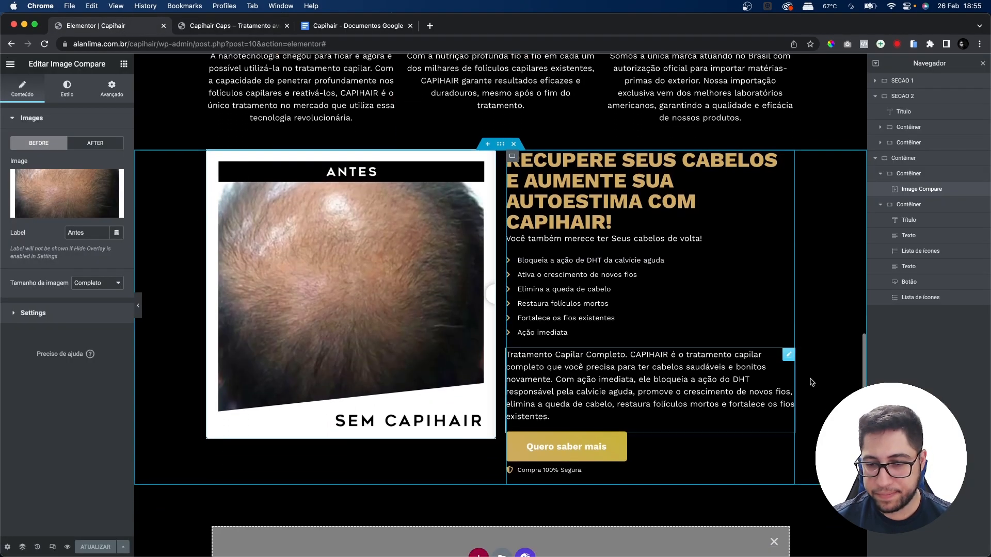
{"action": "scroll", "coordinate": [718, 363], "scroll_direction": "down", "scroll_amount": 1}
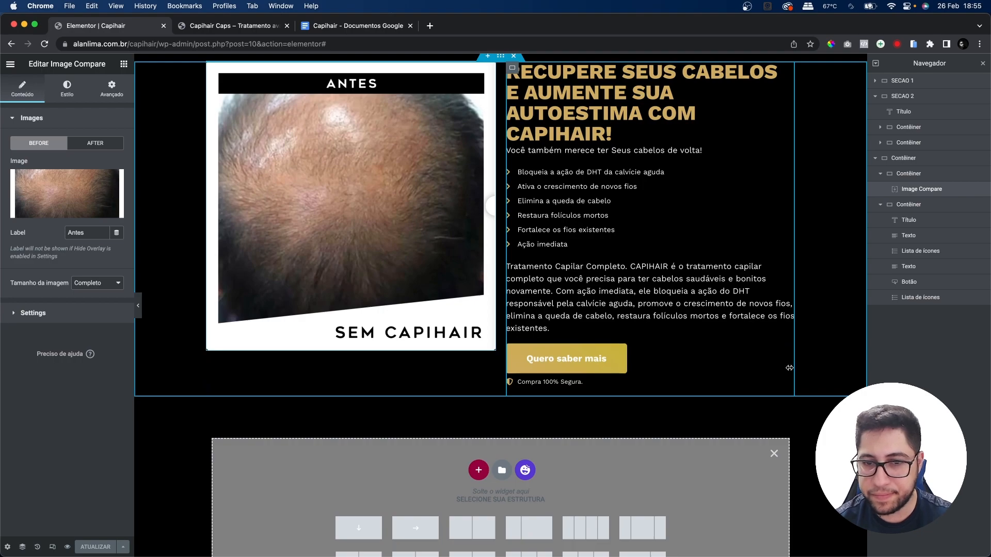
{"action": "scroll", "coordinate": [789, 368], "scroll_direction": "up", "scroll_amount": 3}
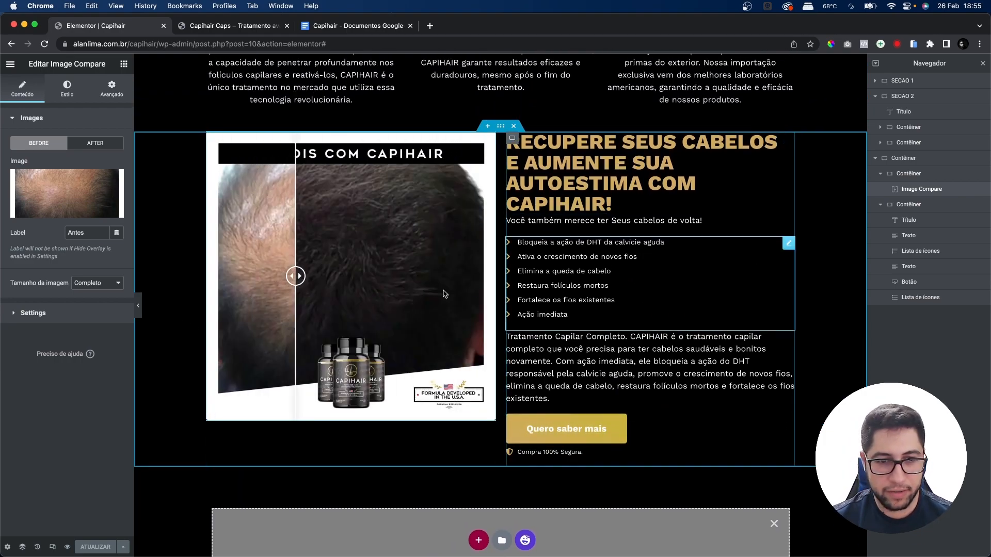
{"action": "scroll", "coordinate": [708, 261], "scroll_direction": "up", "scroll_amount": 2}
{"action": "scroll", "coordinate": [718, 260], "scroll_direction": "down", "scroll_amount": 3}
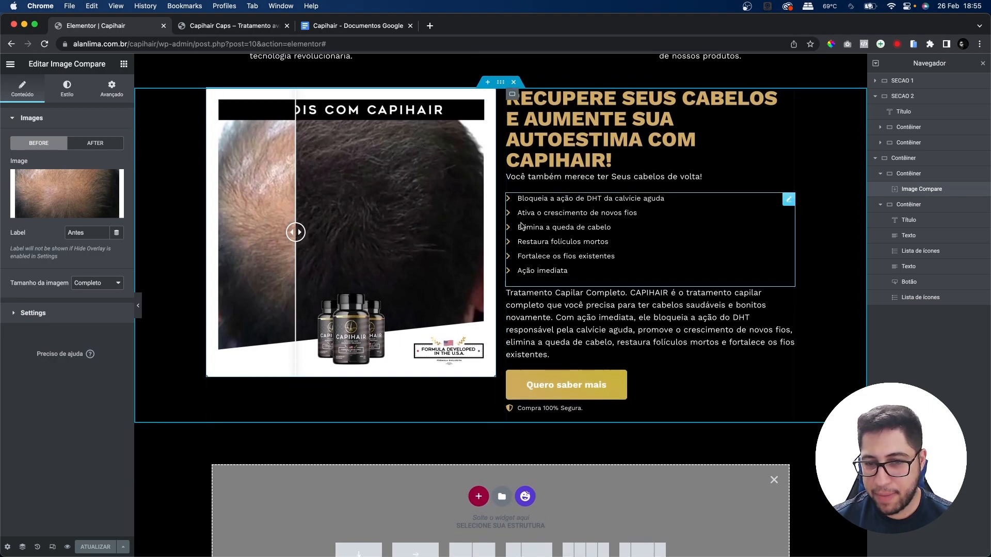
- Try a 40% width on the text column's container, then clear the value
{"action": "left_click", "coordinate": [520, 138]}
{"action": "right_click", "coordinate": [515, 97]}
{"action": "left_click", "coordinate": [543, 112]}
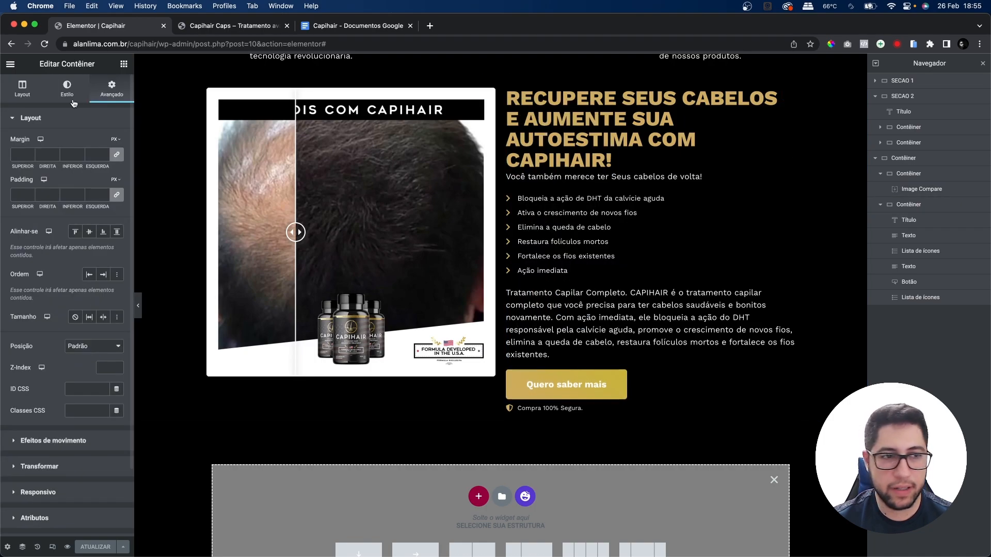
{"action": "left_click", "coordinate": [68, 87]}
{"action": "left_click", "coordinate": [21, 88]}
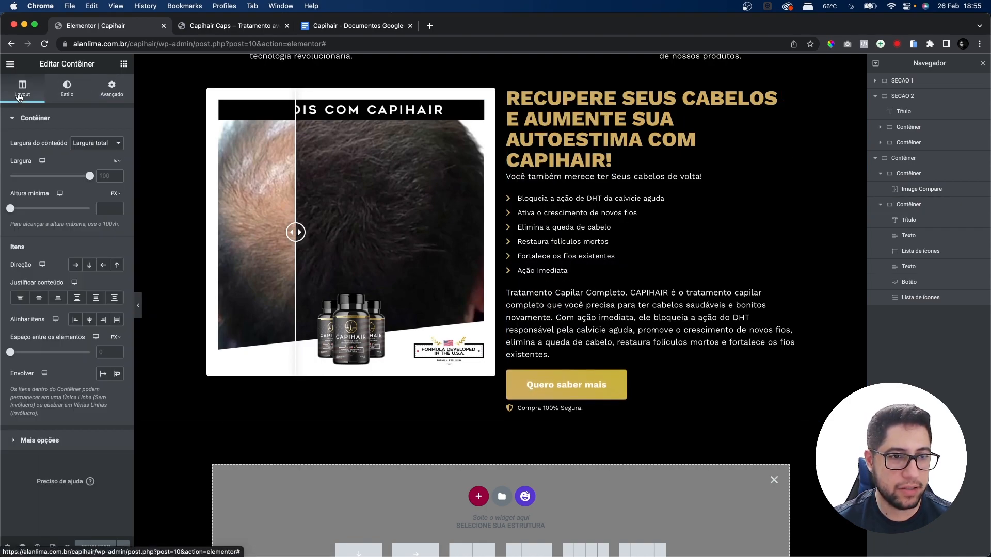
{"action": "left_click", "coordinate": [103, 175]}
{"action": "type", "text": "40"}
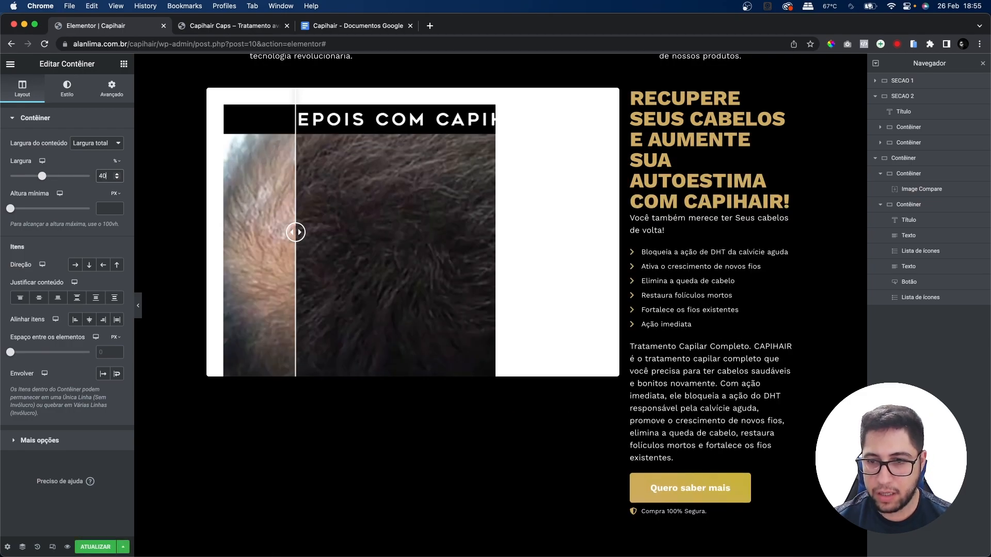
{"action": "key", "text": "BackSpace"}
{"action": "key", "text": "BackSpace"}
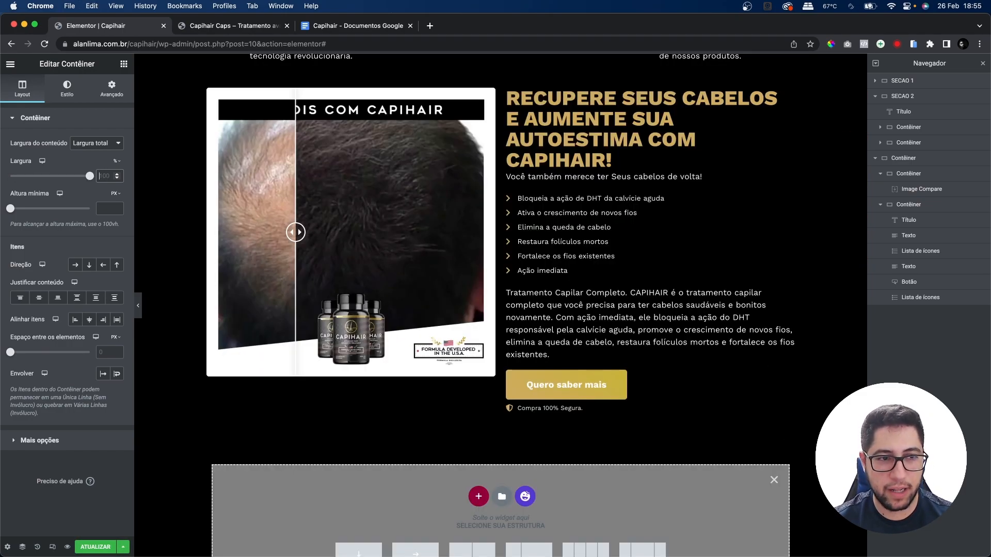
- Set the item spacing of the benefits icon list to 0
{"action": "scroll", "coordinate": [573, 253], "scroll_direction": "up", "scroll_amount": 1}
{"action": "right_click", "coordinate": [580, 269]}
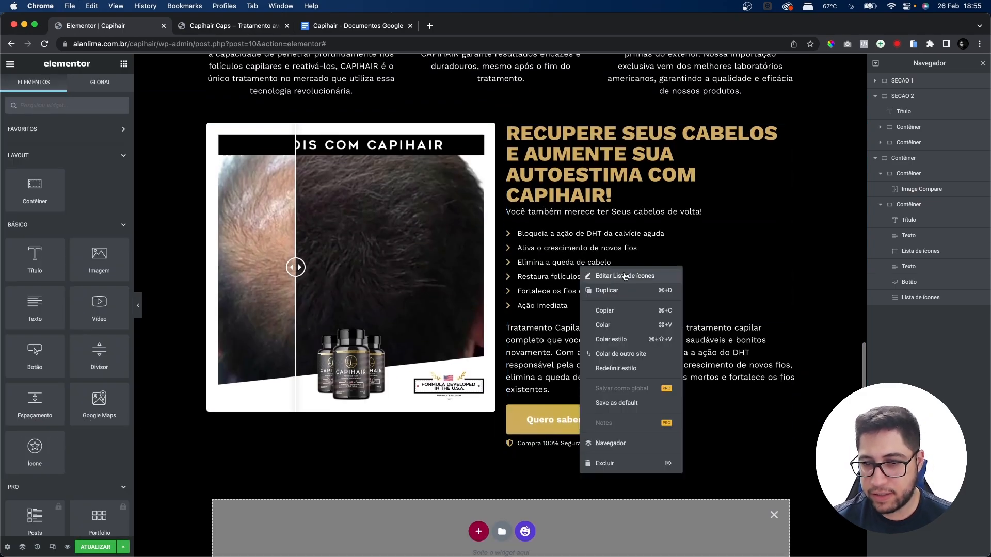
{"action": "left_click", "coordinate": [625, 276]}
{"action": "left_click_drag", "start_coordinate": [21, 154], "coordinate": [9, 155]}
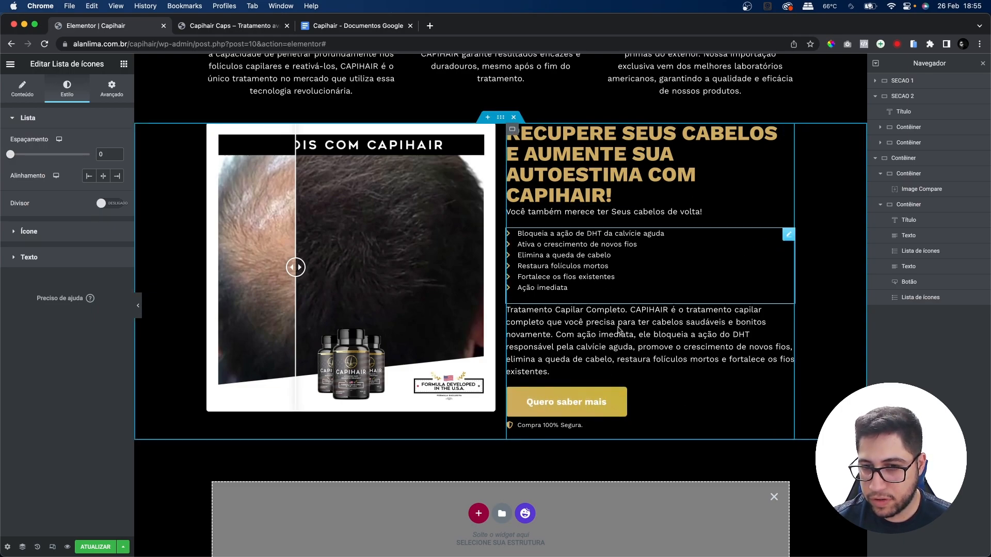
- Set the bottom margin of the text "Você também merece ter Seus cabelos de volta!" to 10 px
{"action": "right_click", "coordinate": [584, 218]}
{"action": "left_click", "coordinate": [603, 224]}
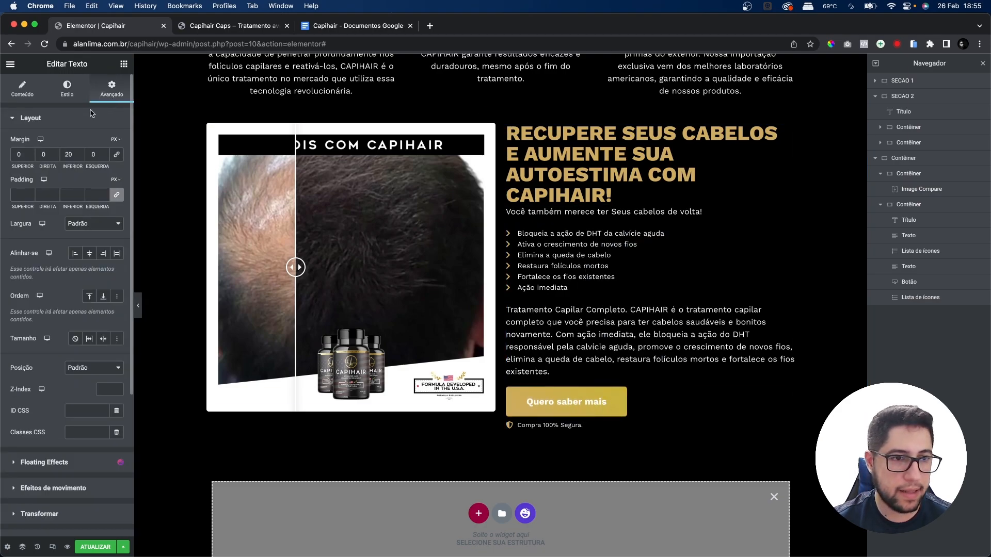
{"action": "type", "text": "10"}
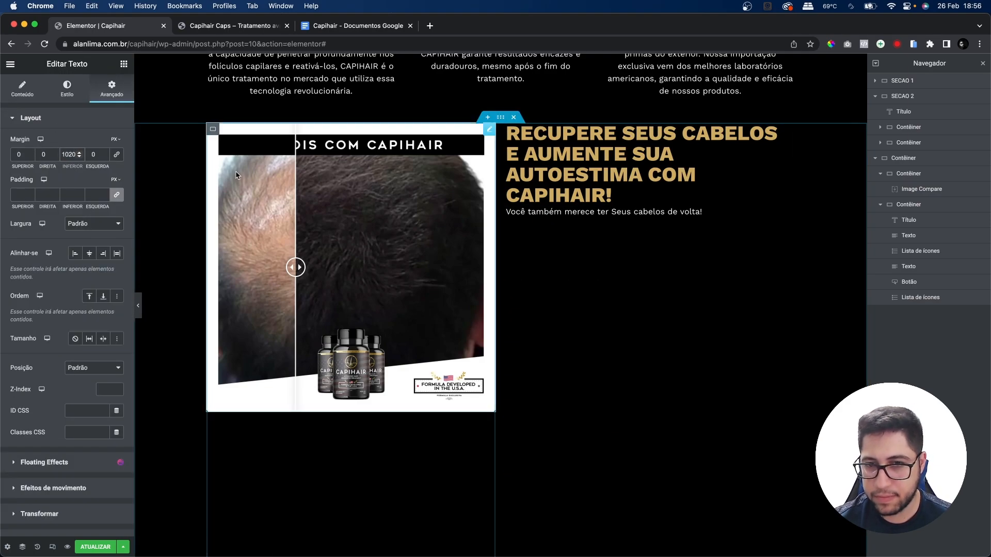
{"action": "type", "text": "10"}
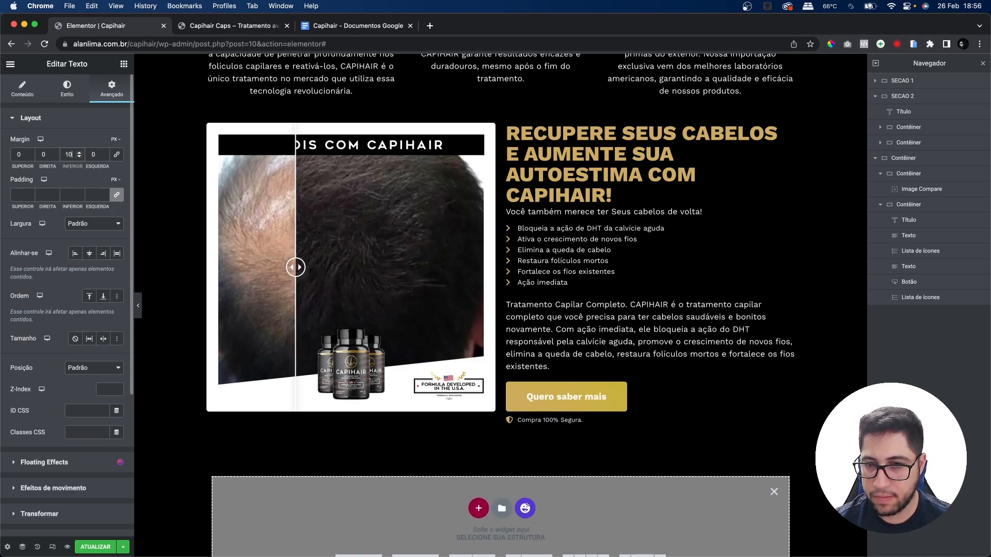
- Set the bottom margin of the benefits icon list to 10 px
{"action": "right_click", "coordinate": [557, 272]}
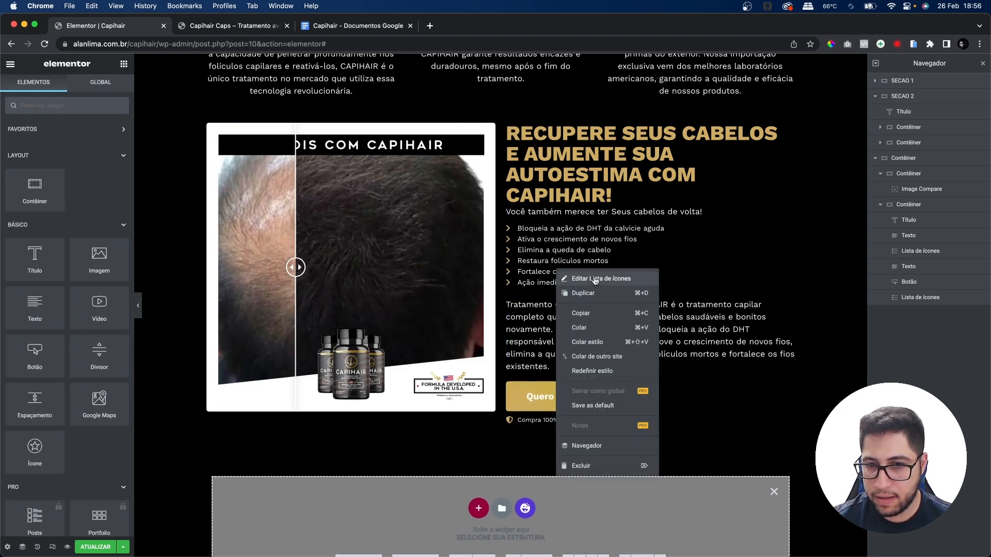
{"action": "left_click", "coordinate": [594, 278]}
{"action": "left_click", "coordinate": [112, 101]}
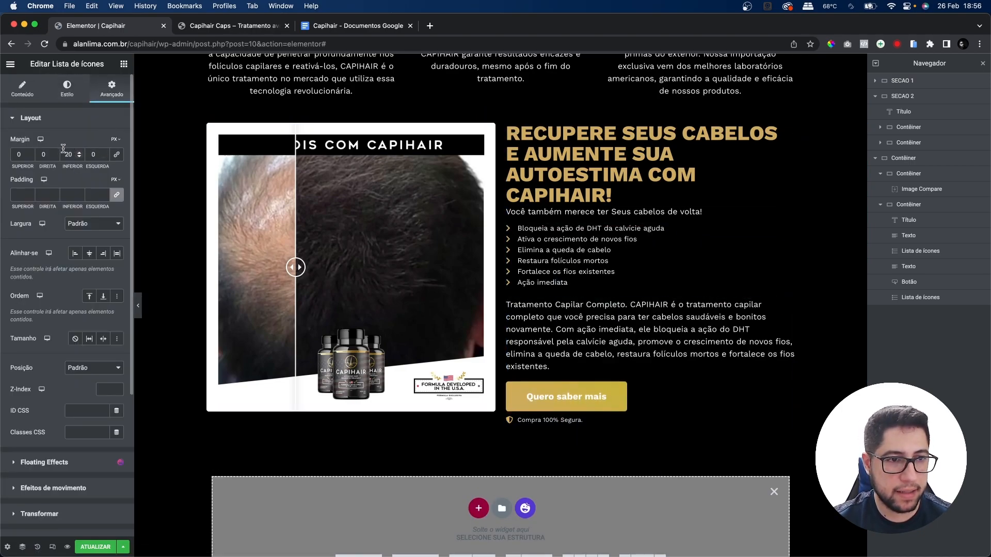
{"action": "type", "text": "10"}
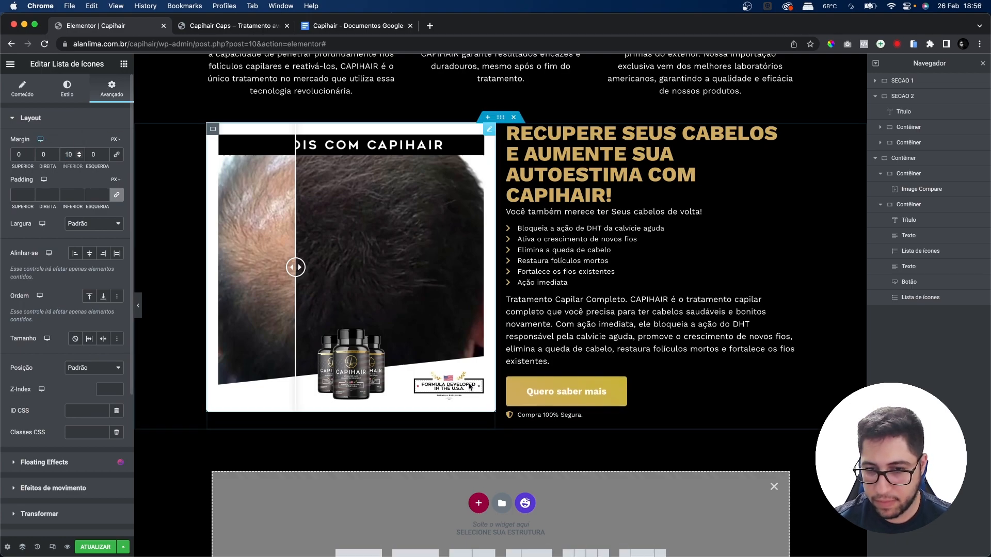
- Center the content vertically in the container holding the before/after comparison
{"action": "scroll", "coordinate": [340, 351], "scroll_direction": "down", "scroll_amount": 1}
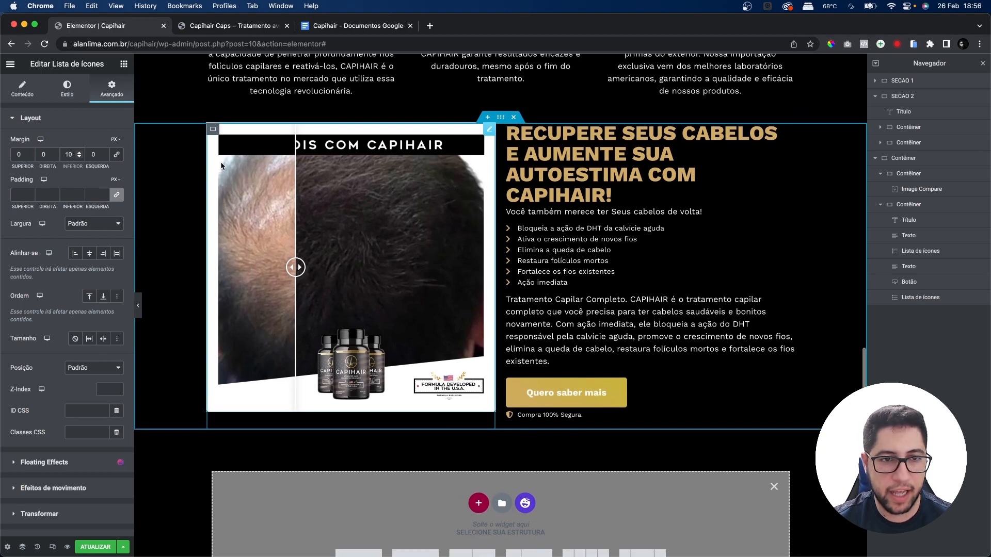
{"action": "right_click", "coordinate": [220, 131]}
{"action": "left_click", "coordinate": [254, 139]}
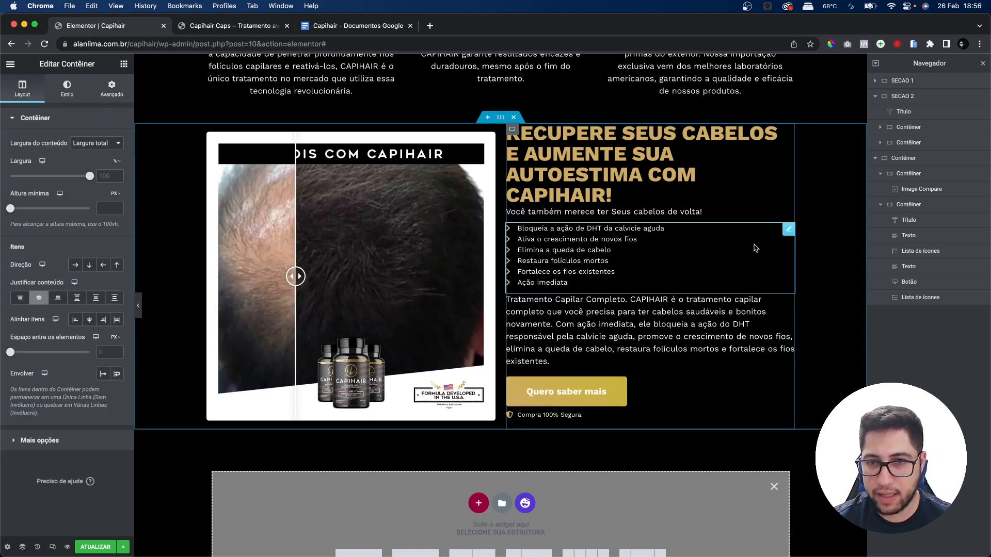
- Set the font size of the heading "Recupere seus cabelos e aumente sua autoestima com CAPIHAIR!" to 38 px
{"action": "scroll", "coordinate": [593, 235], "scroll_direction": "up", "scroll_amount": 3}
{"action": "right_click", "coordinate": [591, 233]}
{"action": "left_click", "coordinate": [614, 239]}
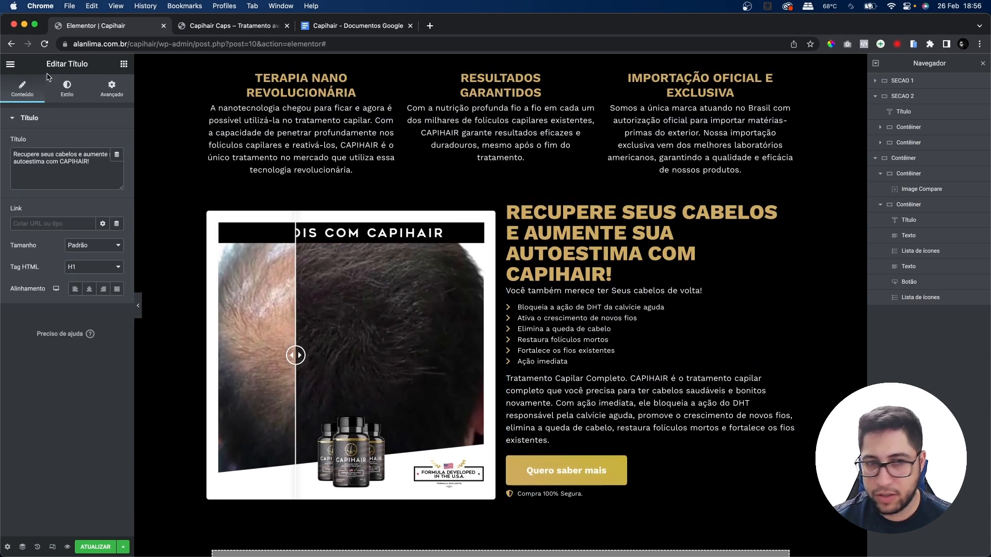
{"action": "left_click", "coordinate": [67, 88]}
{"action": "left_click", "coordinate": [117, 165]}
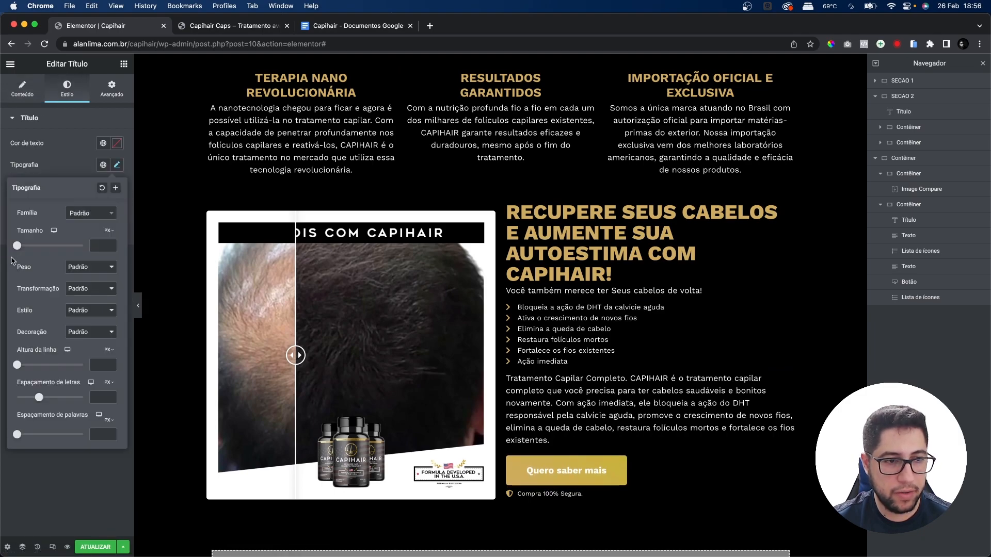
{"action": "left_click_drag", "start_coordinate": [18, 250], "coordinate": [30, 250]}
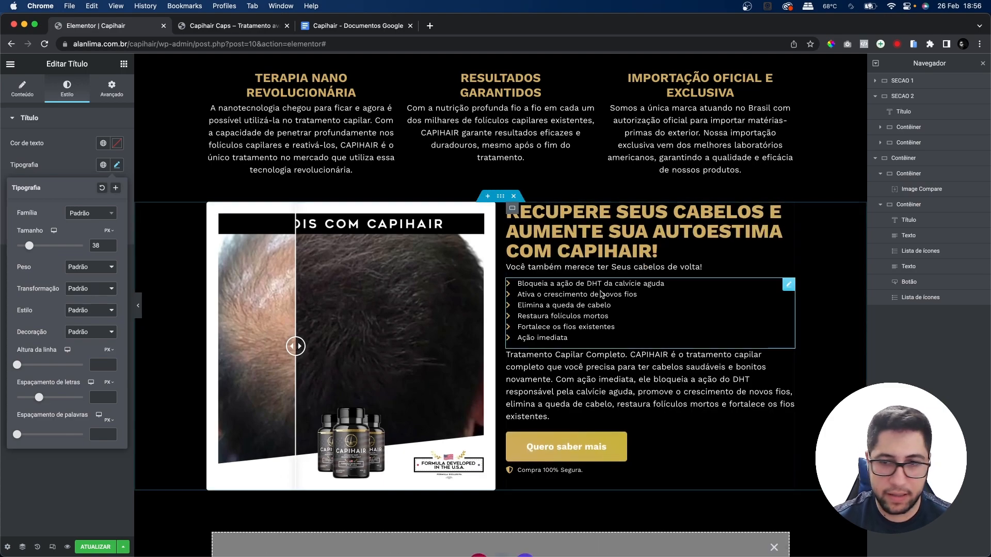
- Center the content vertically in the text column's container
{"action": "scroll", "coordinate": [468, 335], "scroll_direction": "up", "scroll_amount": 15}
{"action": "scroll", "coordinate": [468, 334], "scroll_direction": "down", "scroll_amount": 15}
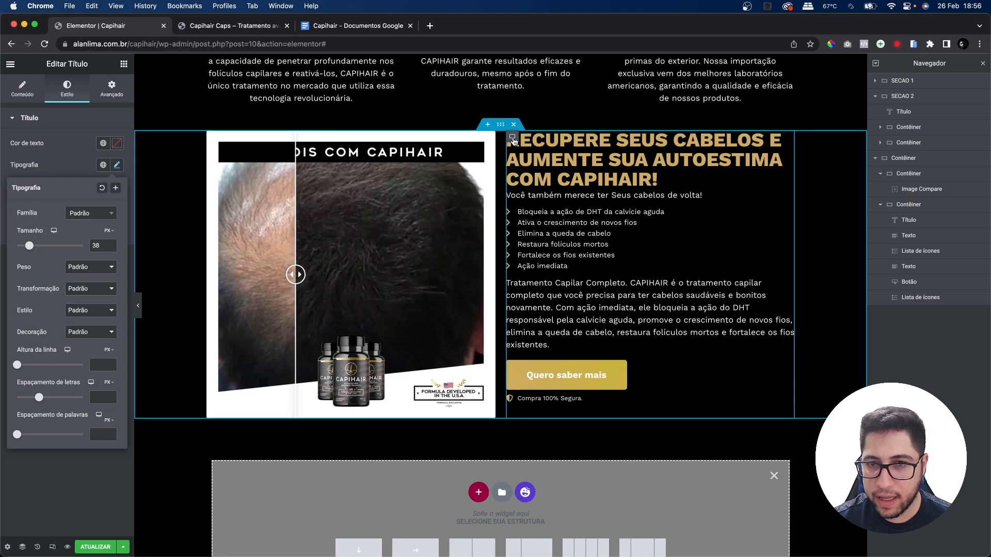
{"action": "right_click", "coordinate": [517, 195]}
{"action": "left_click", "coordinate": [537, 204]}
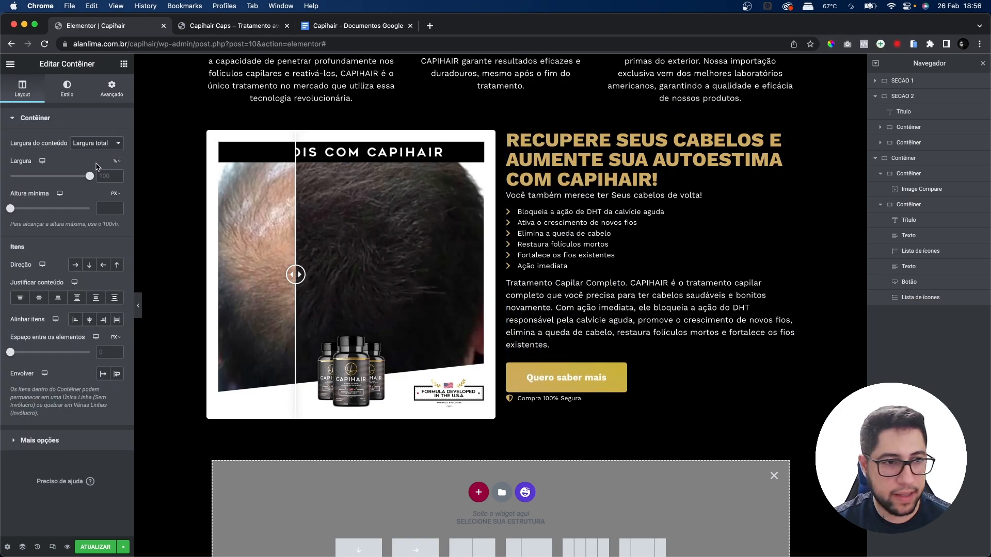
{"action": "left_click", "coordinate": [40, 299]}
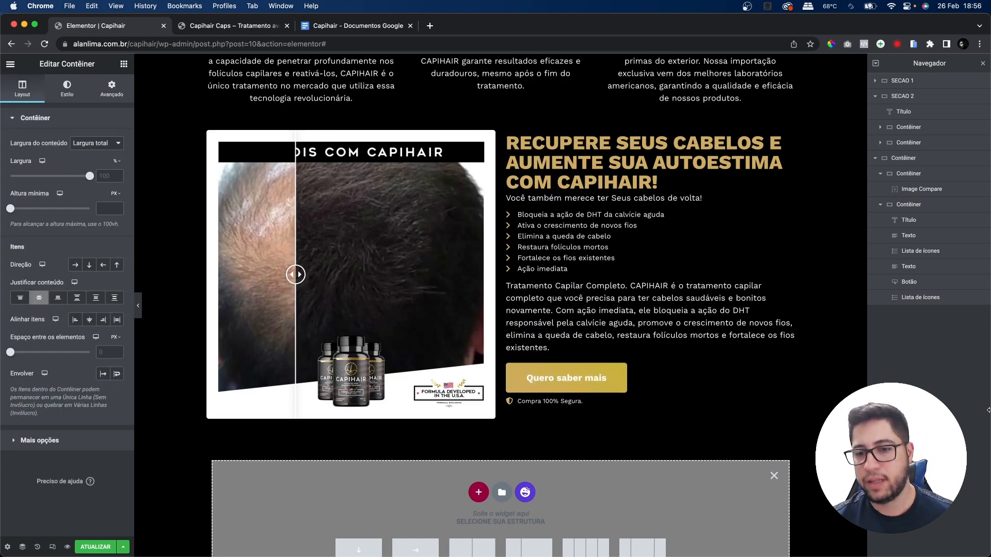
- Set the bottom margin of the "Compra 100% Segura." icon list to 0
{"action": "right_click", "coordinate": [520, 407]}
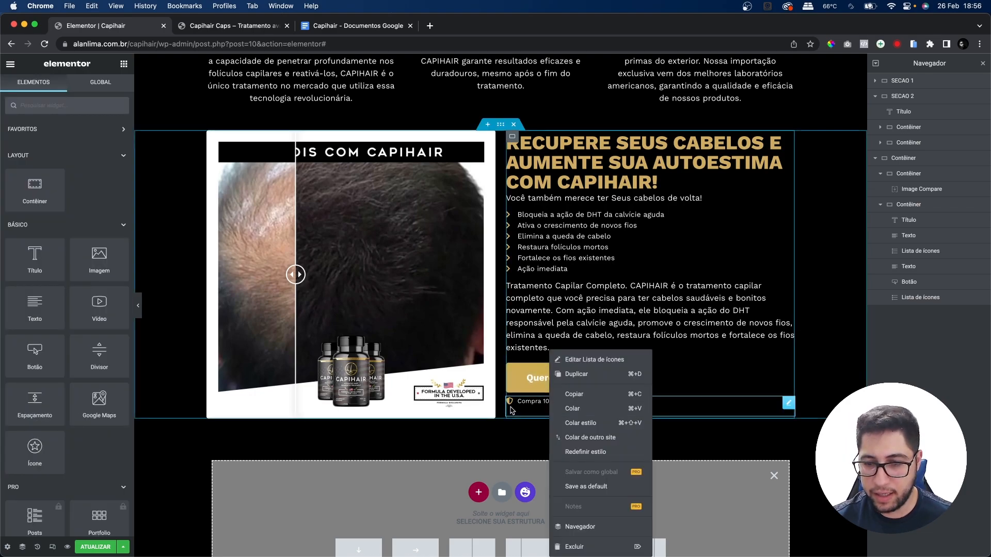
{"action": "left_click", "coordinate": [520, 410]}
{"action": "right_click", "coordinate": [673, 411]}
{"action": "left_click", "coordinate": [700, 360]}
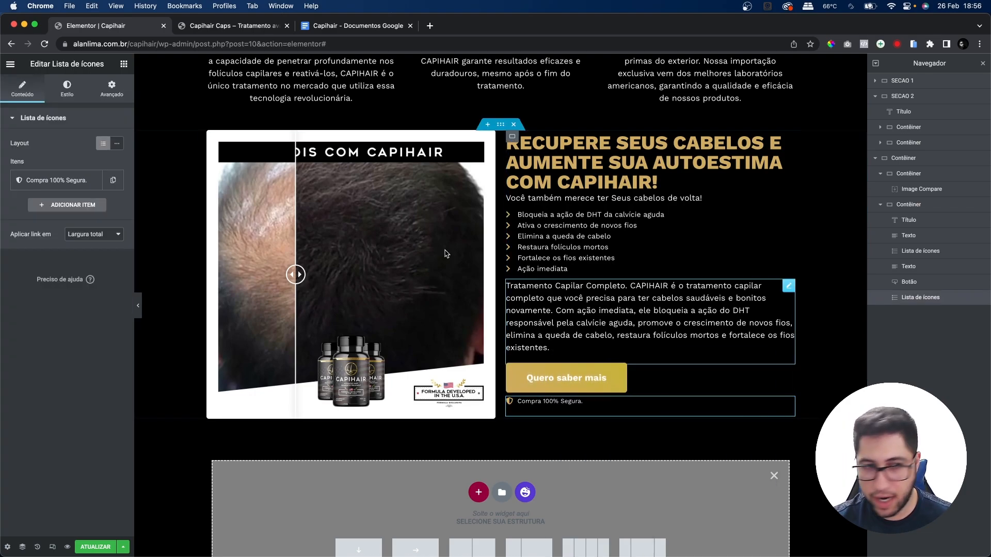
{"action": "left_click", "coordinate": [112, 90]}
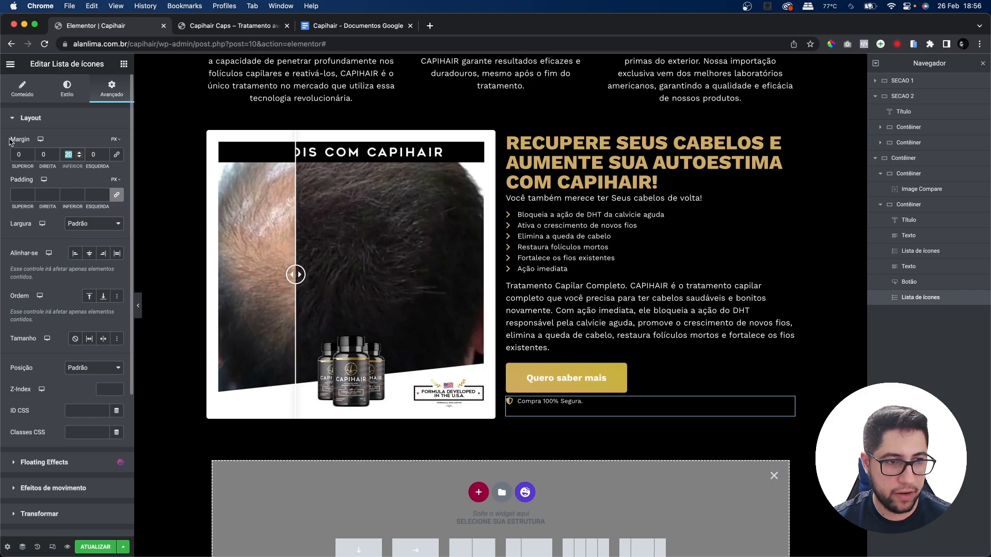
{"action": "type", "text": "0"}
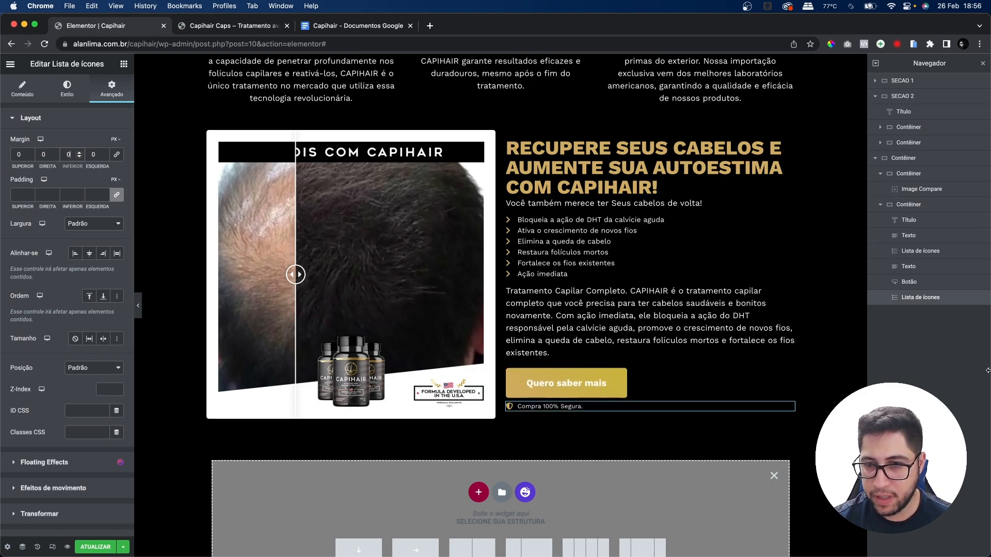
- Give the comparison section's outer container a classic background in the global gold color
{"action": "scroll", "coordinate": [635, 359], "scroll_direction": "up", "scroll_amount": 3}
{"action": "right_click", "coordinate": [181, 262]}
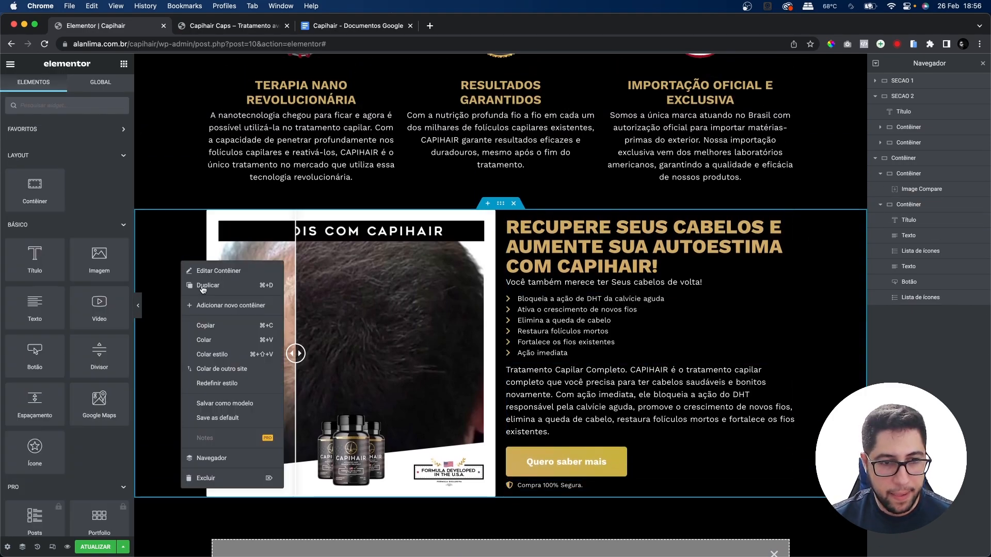
{"action": "left_click", "coordinate": [165, 240]}
{"action": "right_click", "coordinate": [171, 244]}
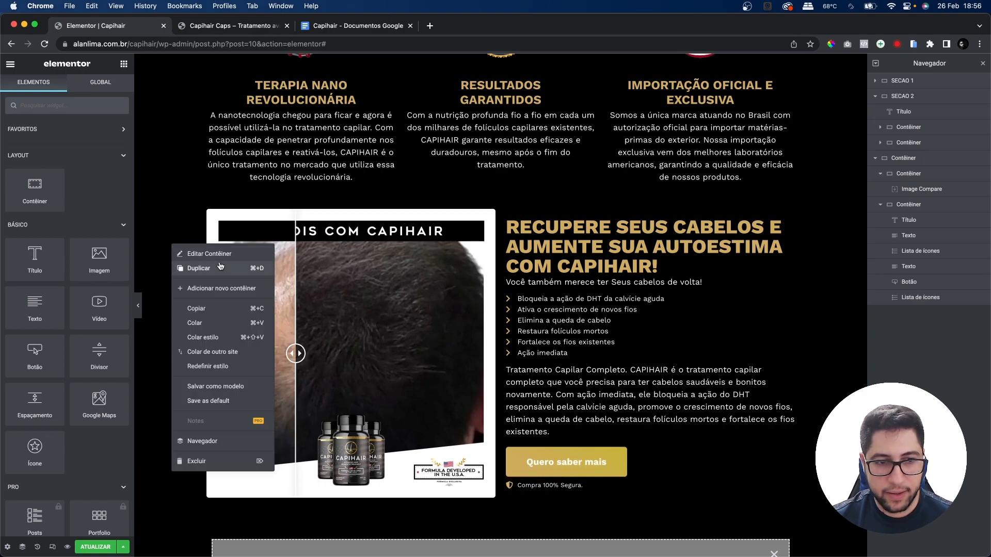
{"action": "left_click", "coordinate": [223, 254]}
{"action": "left_click", "coordinate": [67, 88]}
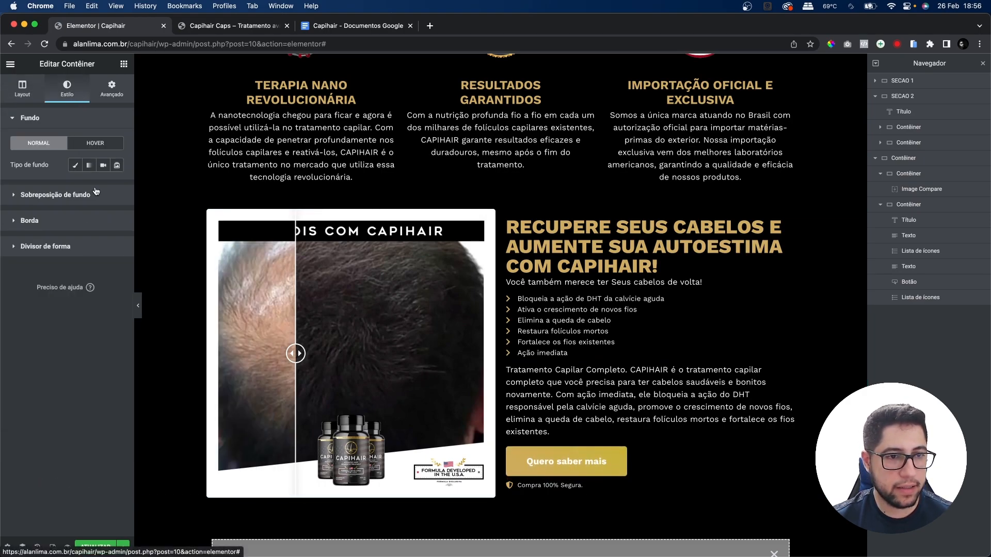
{"action": "left_click", "coordinate": [75, 167]}
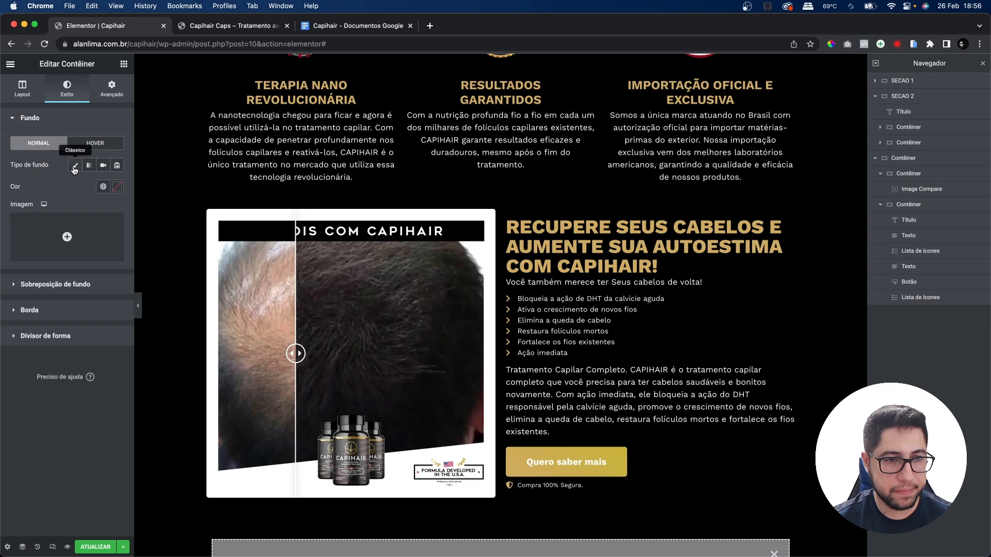
{"action": "left_click", "coordinate": [103, 187]}
{"action": "left_click", "coordinate": [47, 233]}
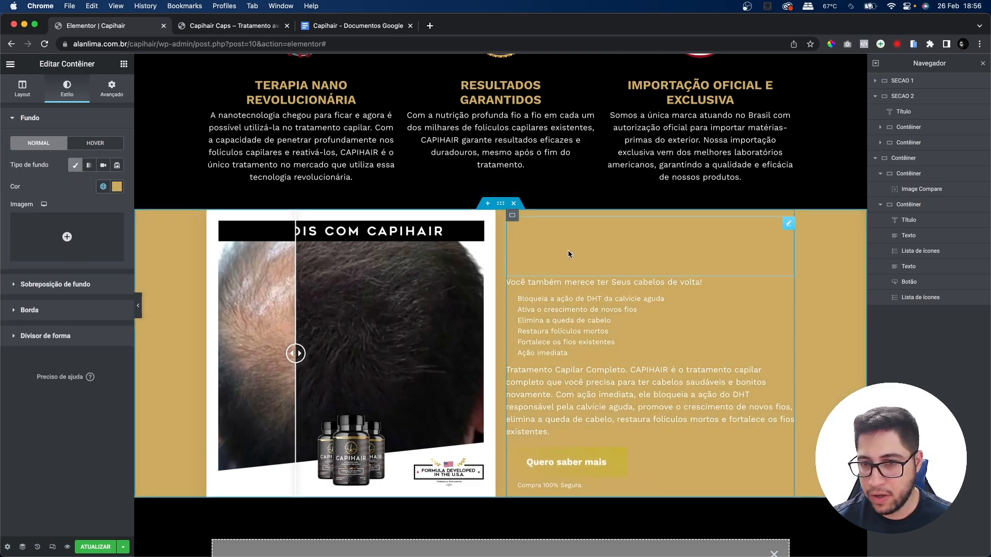
- Set the text color of the heading "Recupere seus cabelos e aumente sua autoestima com CAPIHAIR!" to black
{"action": "right_click", "coordinate": [578, 251]}
{"action": "left_click", "coordinate": [626, 258]}
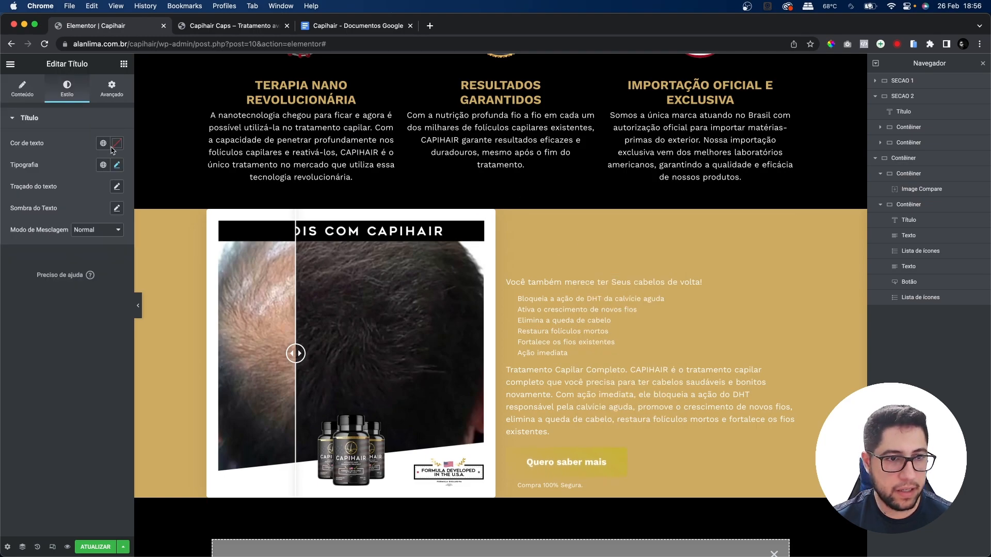
{"action": "left_click", "coordinate": [118, 148]}
{"action": "left_click", "coordinate": [72, 255]}
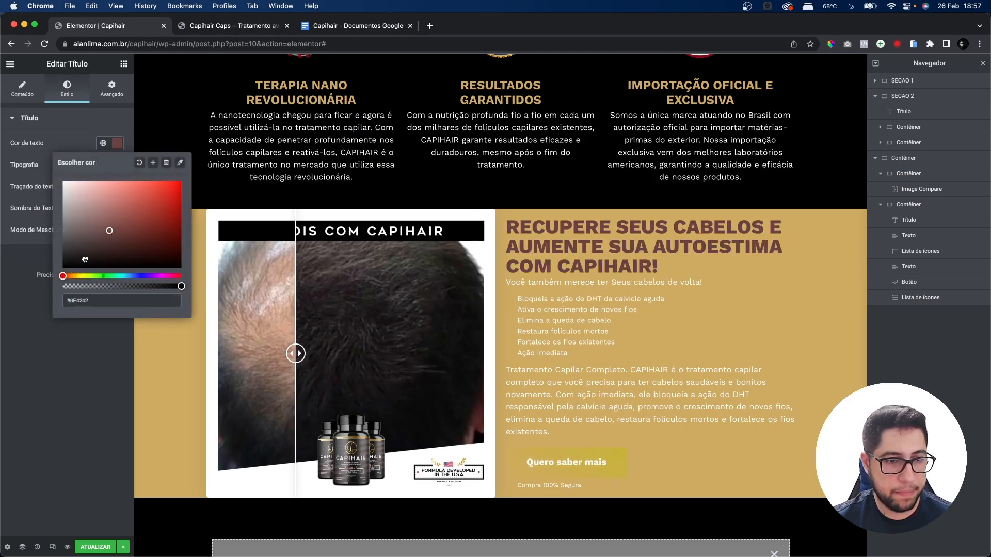
{"action": "left_click", "coordinate": [26, 409]}
- Set the icon color of the benefits icon list to black (#000000)
{"action": "right_click", "coordinate": [590, 314]}
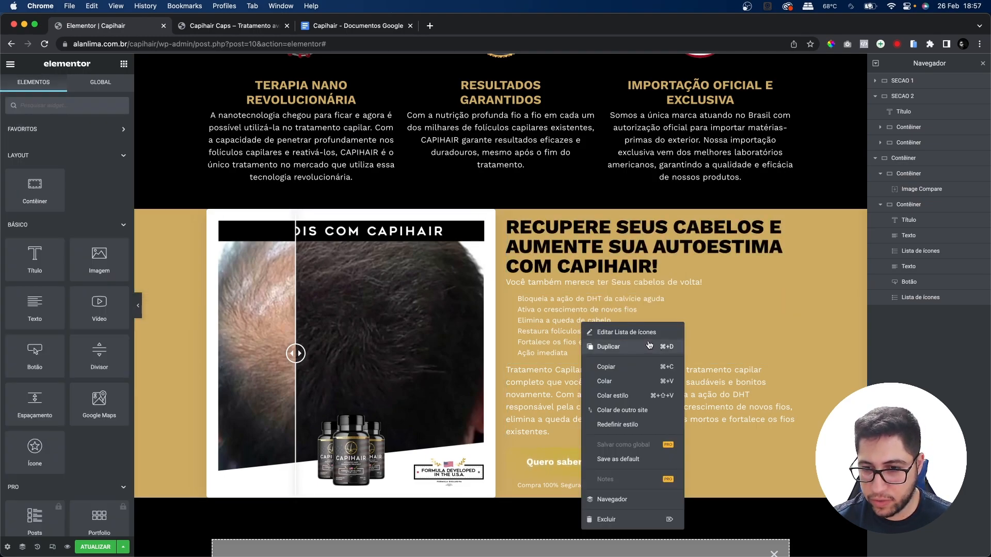
{"action": "left_click", "coordinate": [614, 321]}
{"action": "left_click", "coordinate": [61, 97]}
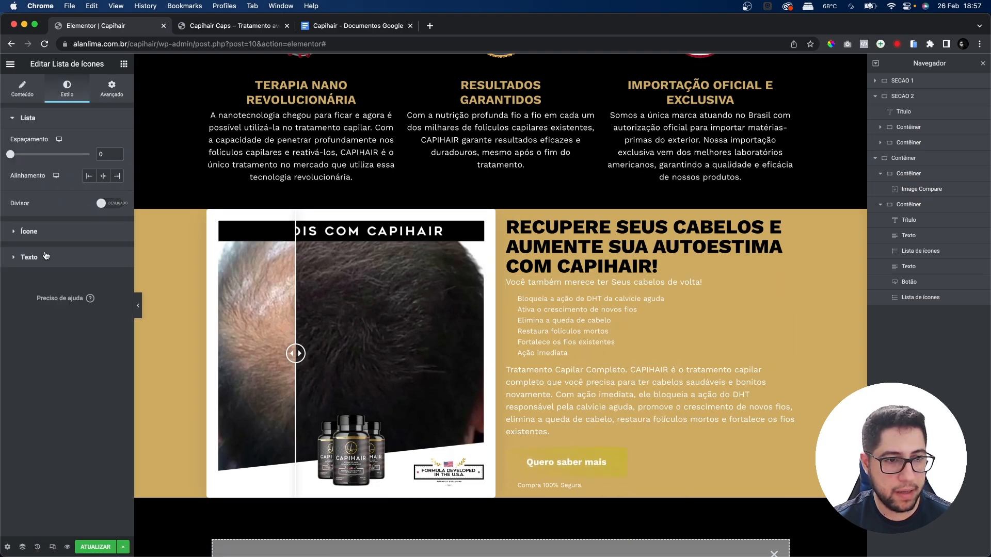
{"action": "left_click", "coordinate": [28, 234]}
{"action": "left_click", "coordinate": [117, 169]}
{"action": "left_click", "coordinate": [64, 292]}
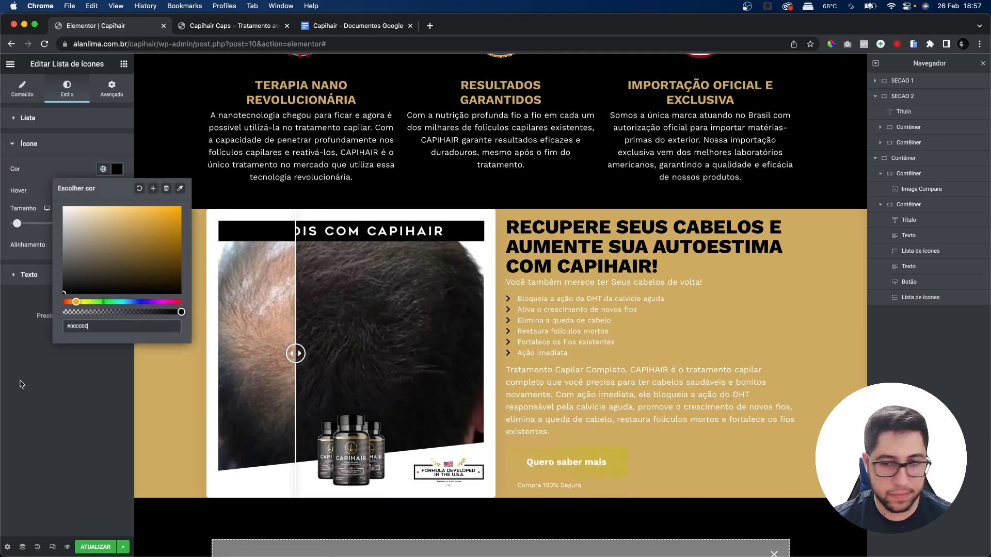
- Set the icon color of the "Compra 100% Segura." icon list to black (#000000)
{"action": "scroll", "coordinate": [520, 456], "scroll_direction": "down", "scroll_amount": 3}
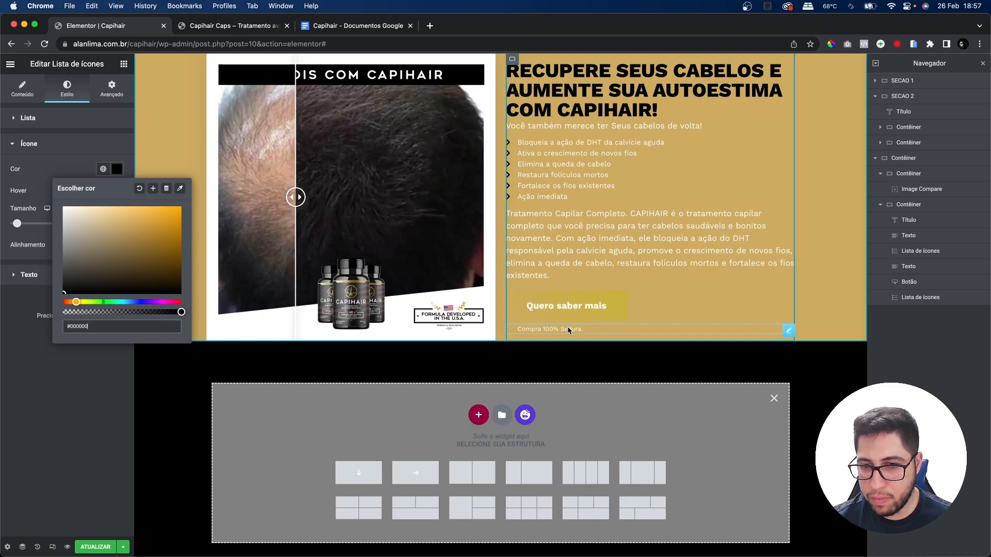
{"action": "right_click", "coordinate": [576, 333]}
{"action": "left_click", "coordinate": [609, 341]}
{"action": "left_click", "coordinate": [67, 89]}
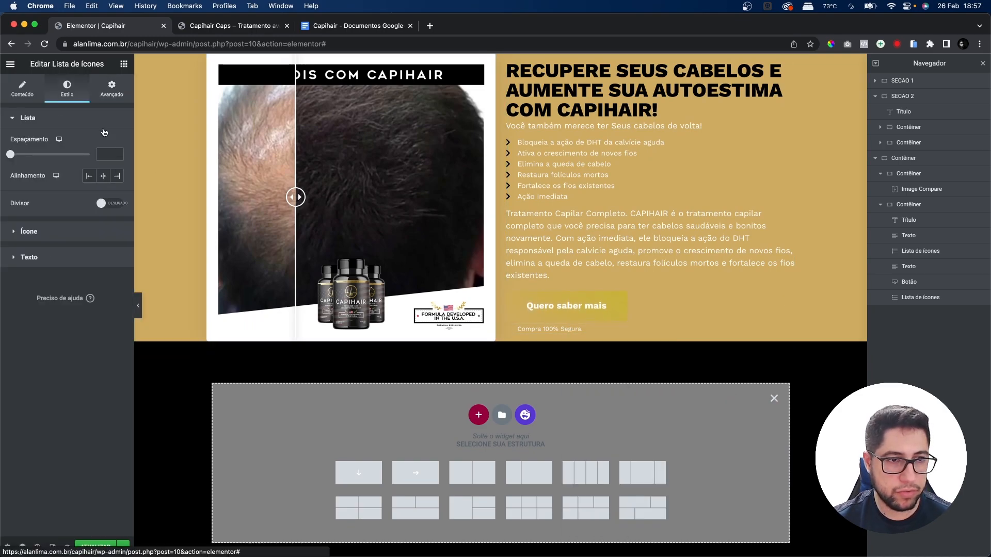
{"action": "left_click", "coordinate": [24, 98]}
{"action": "left_click", "coordinate": [67, 90]}
{"action": "left_click", "coordinate": [39, 232]}
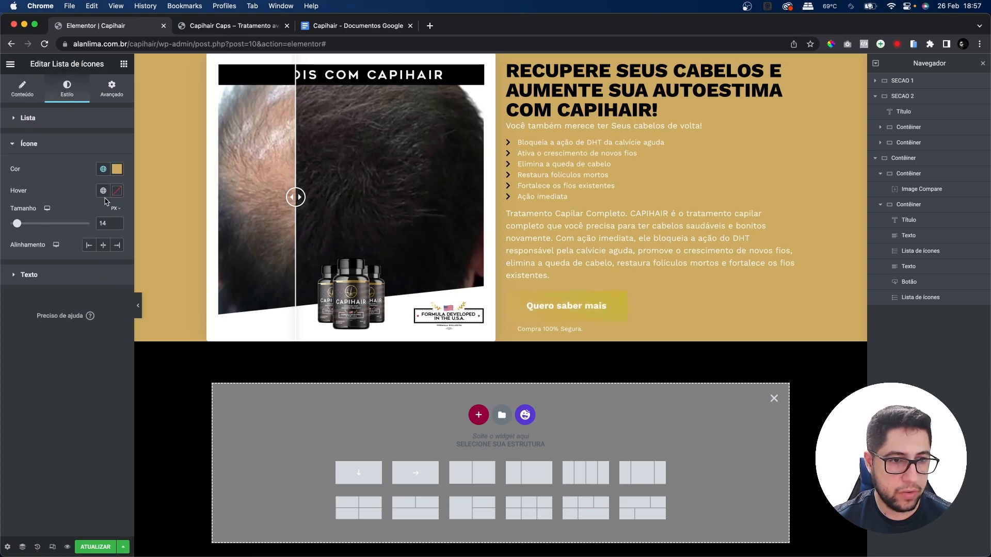
{"action": "left_click", "coordinate": [118, 171]}
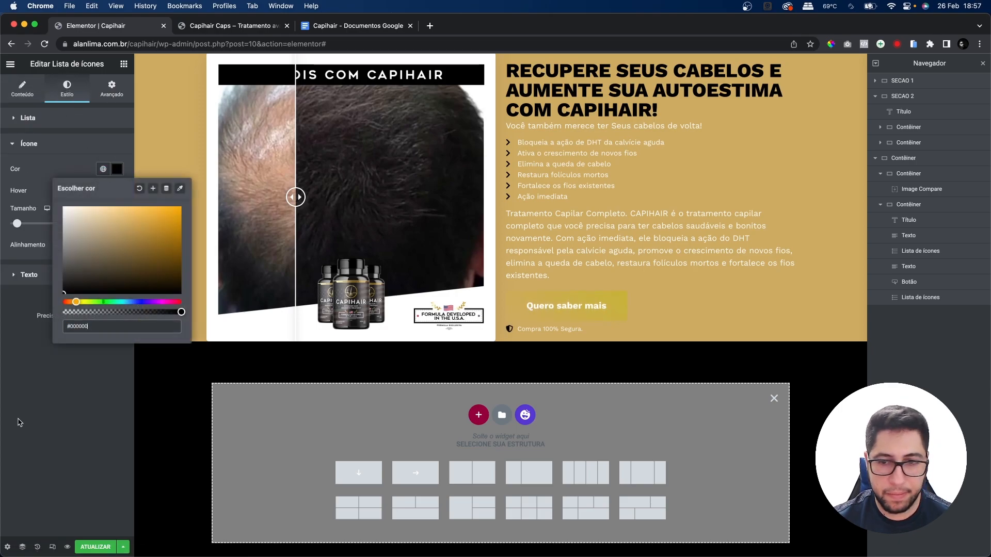
{"action": "left_click", "coordinate": [18, 420]}
- Try giving the "Quero saber mais" button a classic background in the global green color
{"action": "scroll", "coordinate": [592, 330], "scroll_direction": "up", "scroll_amount": 1}
{"action": "right_click", "coordinate": [592, 335]}
{"action": "left_click", "coordinate": [633, 344]}
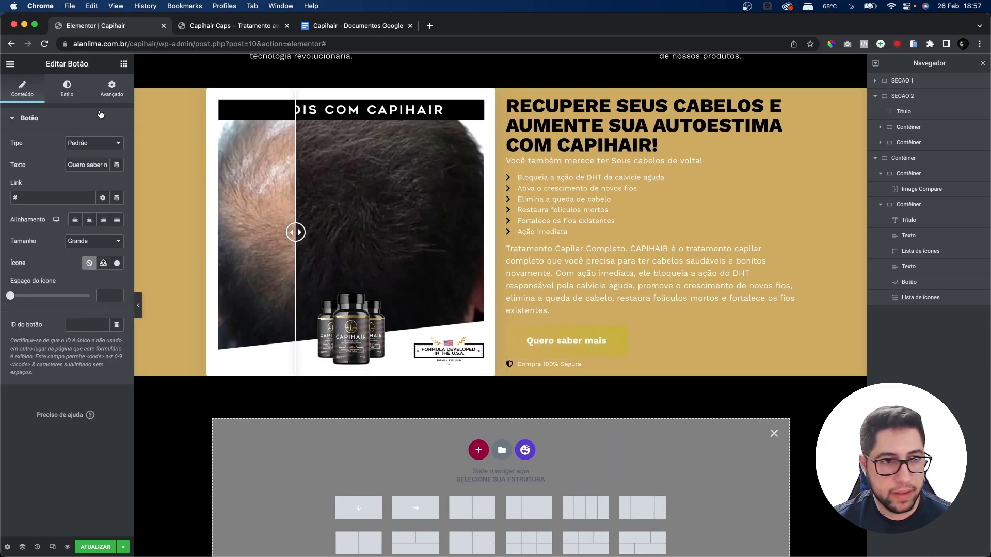
{"action": "left_click", "coordinate": [67, 85]}
{"action": "left_click", "coordinate": [20, 88]}
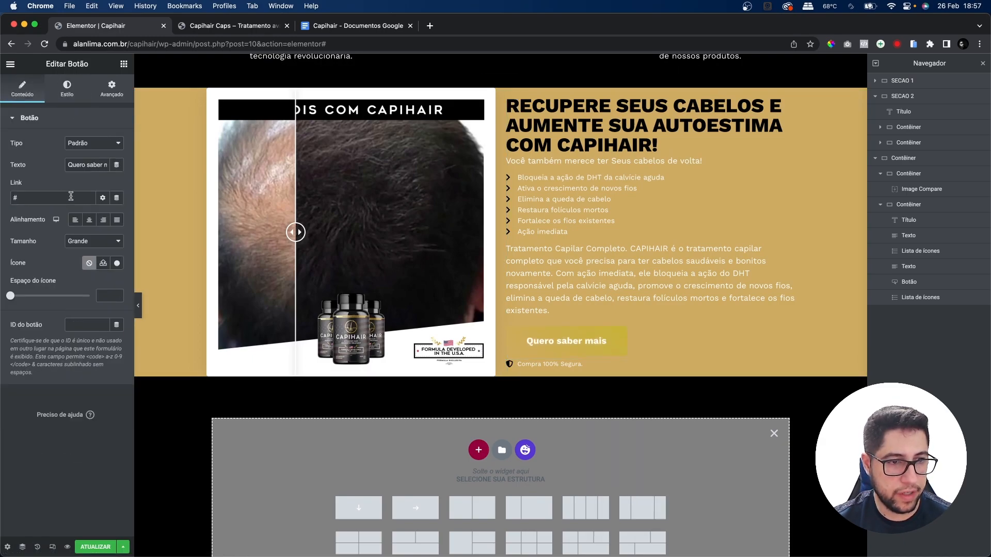
{"action": "left_click", "coordinate": [66, 88]}
{"action": "left_click", "coordinate": [104, 252]}
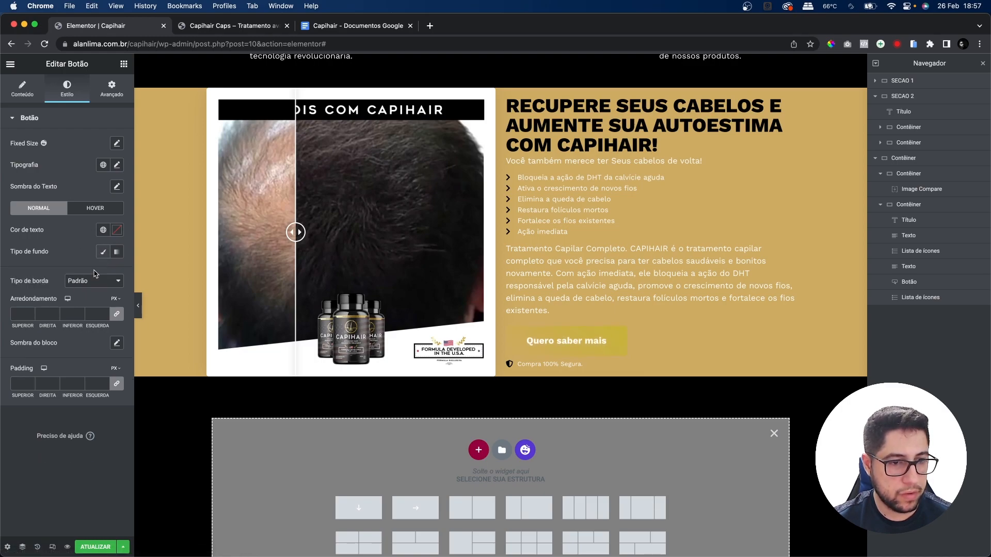
{"action": "left_click", "coordinate": [103, 253]}
{"action": "left_click", "coordinate": [117, 275]}
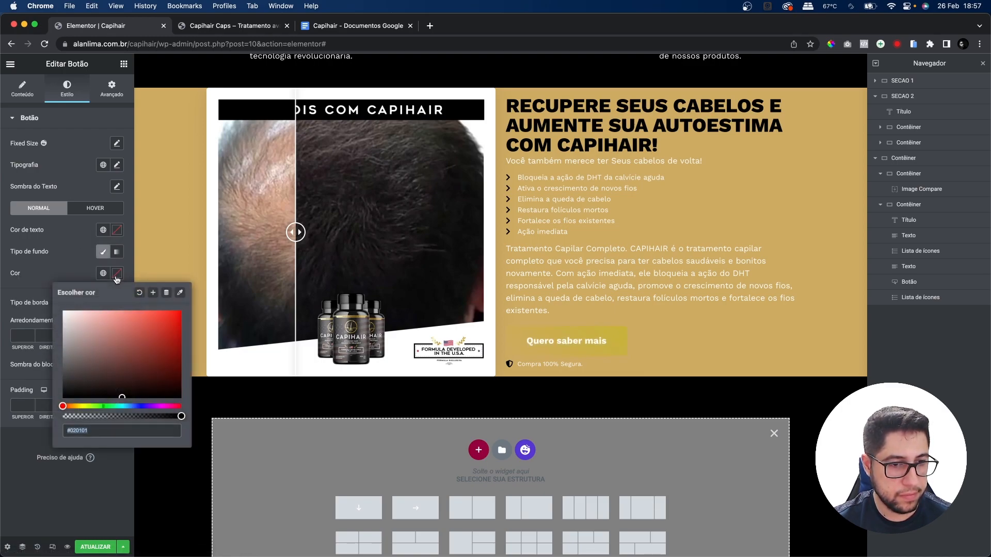
{"action": "left_click", "coordinate": [103, 273]}
{"action": "left_click", "coordinate": [34, 381]}
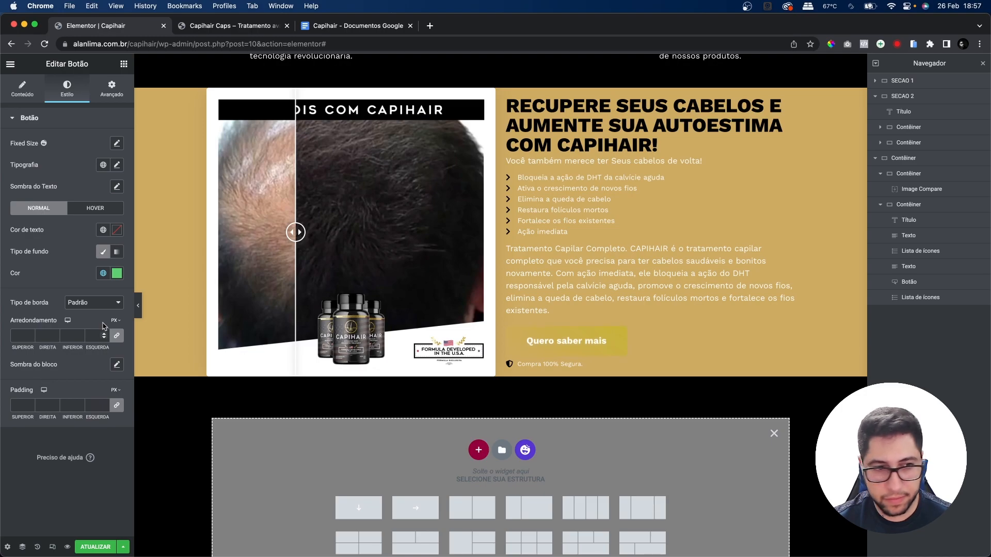
- Try a custom, deeper green as the "Quero saber mais" button's classic background color
{"action": "left_click", "coordinate": [117, 273]}
{"action": "left_click", "coordinate": [111, 354]}
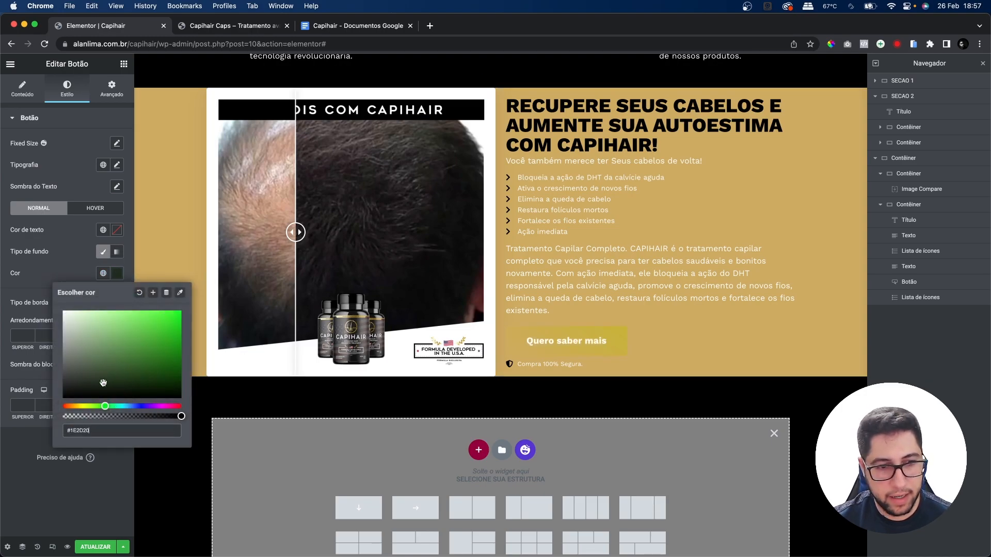
{"action": "left_click", "coordinate": [64, 264]}
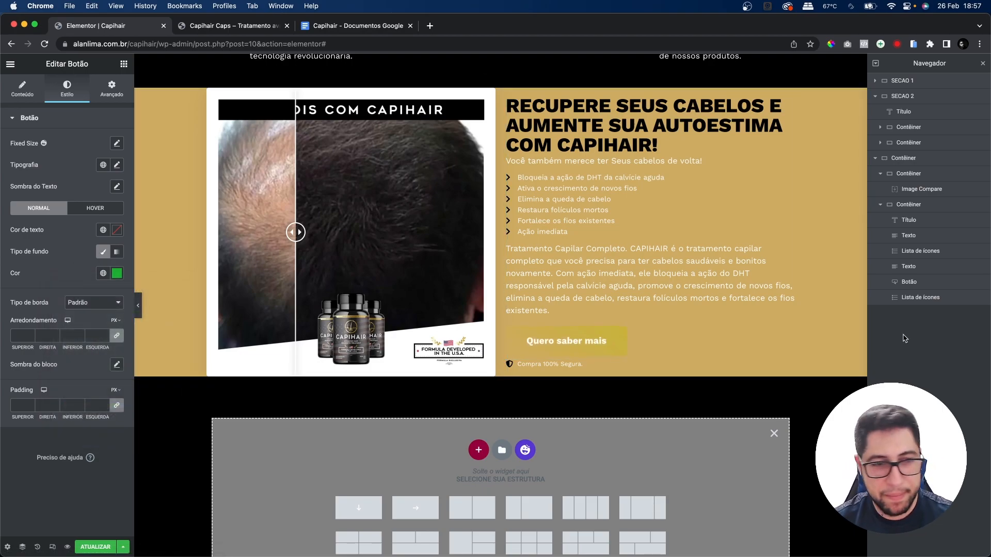
- Try a gradient background on the "Quero saber mais" button, then return to classic and pick a muted green
{"action": "scroll", "coordinate": [567, 257], "scroll_direction": "up", "scroll_amount": 15}
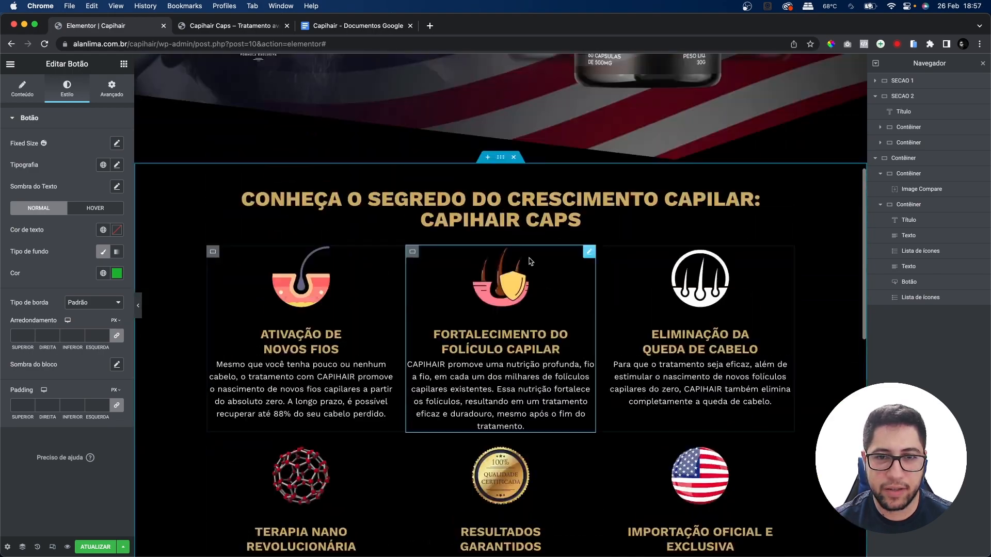
{"action": "scroll", "coordinate": [450, 220], "scroll_direction": "down", "scroll_amount": 15}
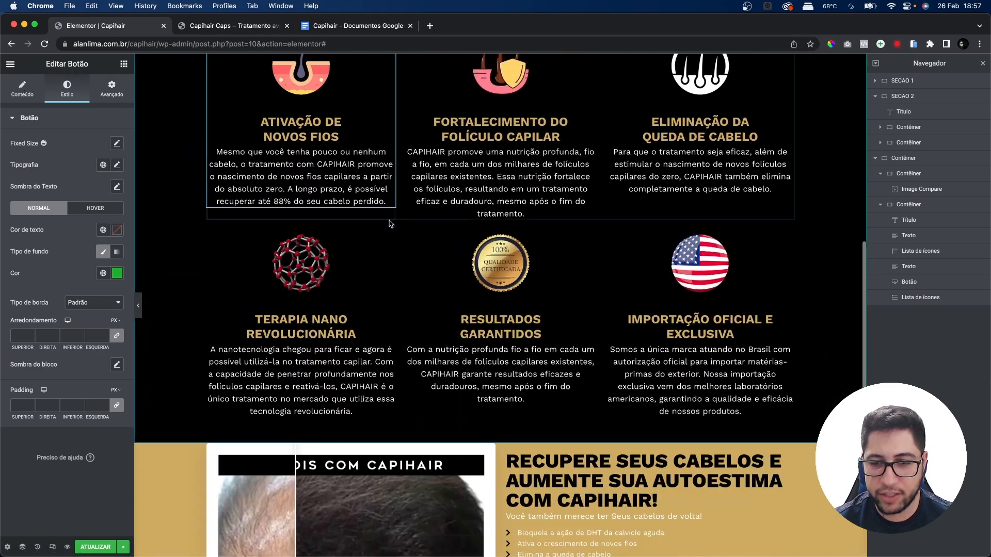
{"action": "scroll", "coordinate": [451, 221], "scroll_direction": "down", "scroll_amount": 5}
{"action": "right_click", "coordinate": [585, 308]}
{"action": "left_click", "coordinate": [669, 322]}
{"action": "left_click", "coordinate": [117, 253]}
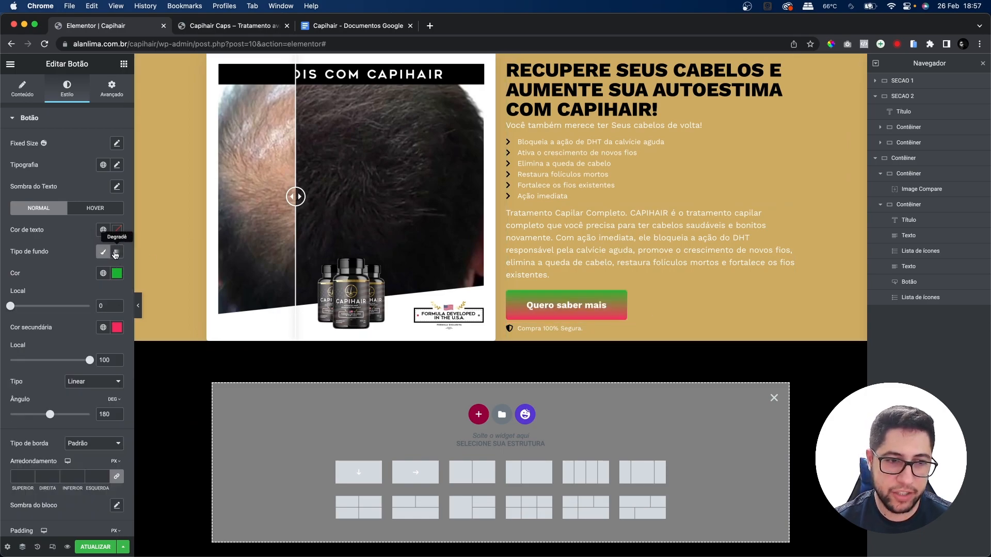
{"action": "left_click", "coordinate": [102, 252]}
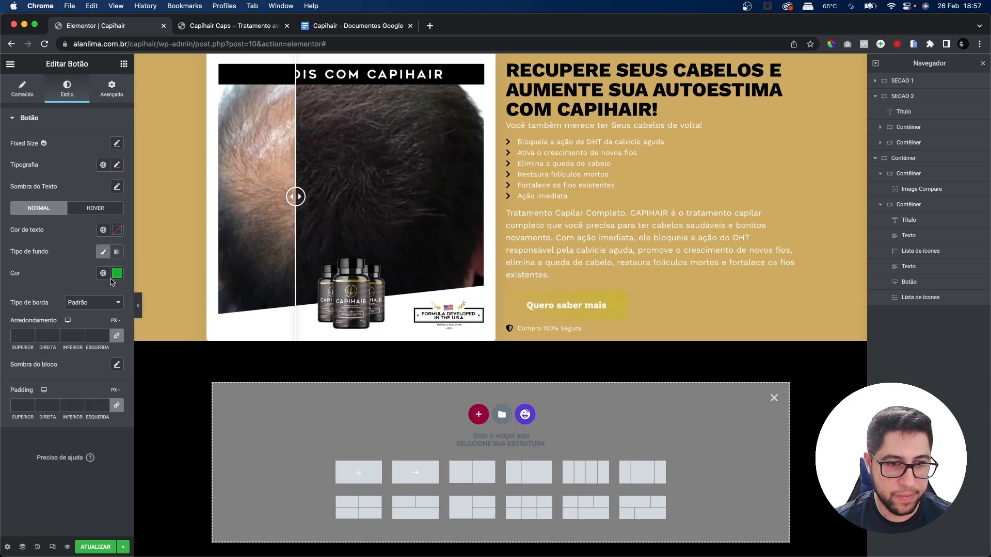
{"action": "left_click", "coordinate": [117, 273]}
{"action": "left_click", "coordinate": [123, 268]}
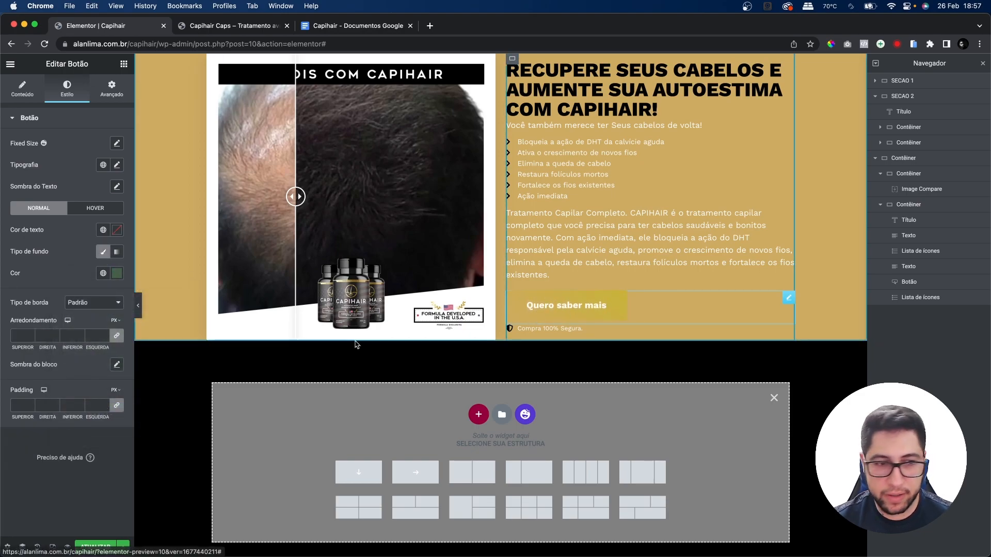
- Switch the "Quero saber mais" button's background to a gradient and set its first color to a bright green
{"action": "left_click", "coordinate": [116, 252]}
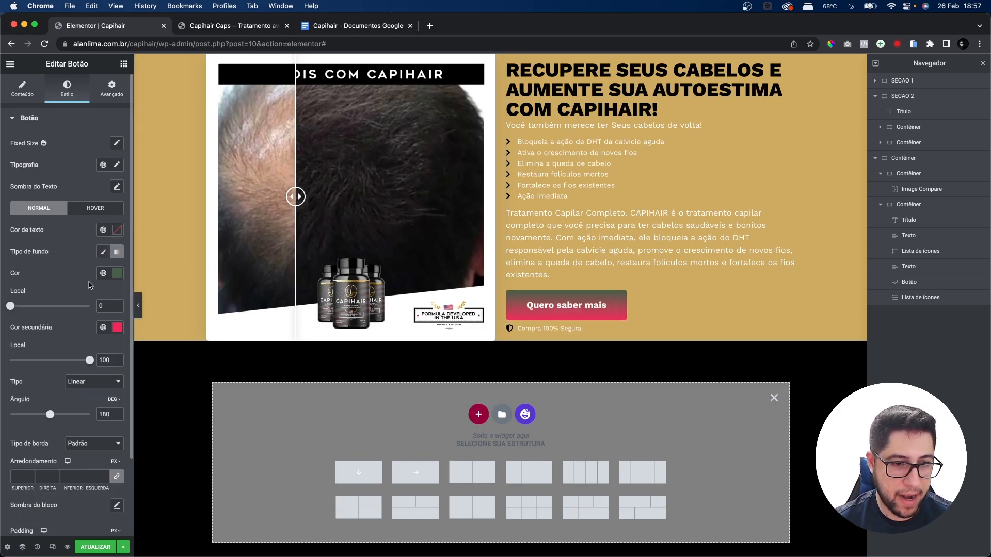
{"action": "left_click", "coordinate": [116, 274]}
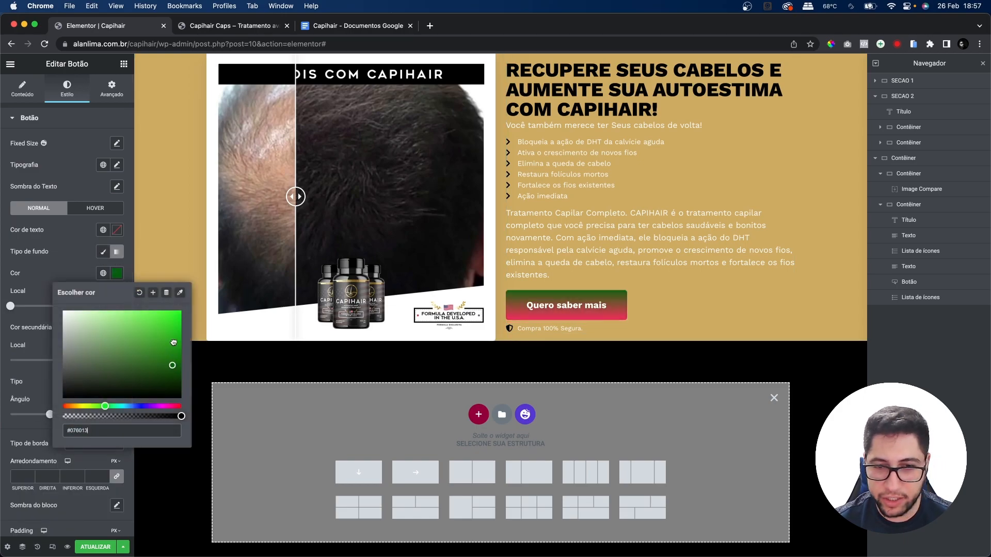
{"action": "left_click", "coordinate": [170, 351]}
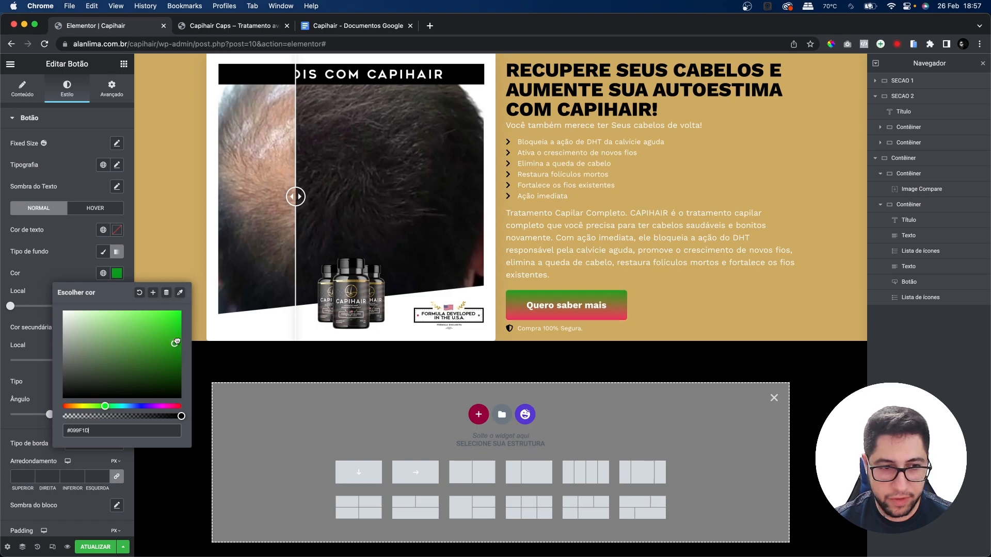
{"action": "mouse_move", "coordinate": [192, 327]}
{"action": "left_mouse_down"}
{"action": "mouse_move", "coordinate": [100, 274]}
{"action": "mouse_move", "coordinate": [49, 262]}
{"action": "left_mouse_up"}
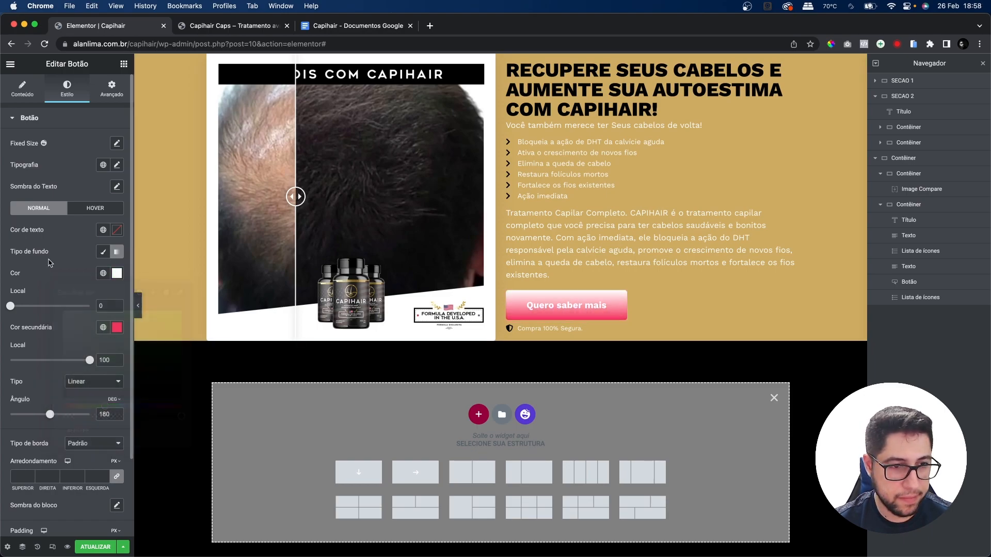
{"action": "left_click", "coordinate": [116, 276]}
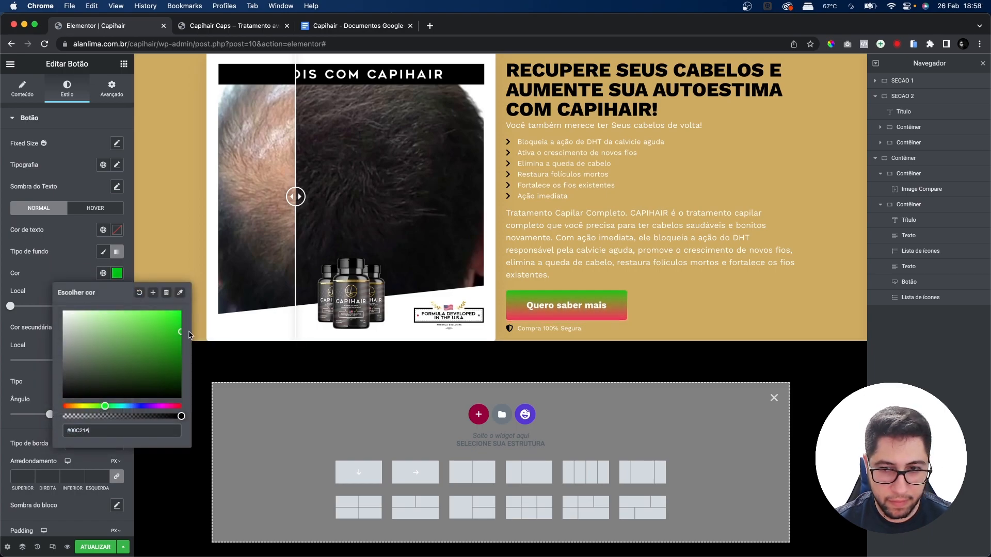
{"action": "left_click", "coordinate": [68, 265]}
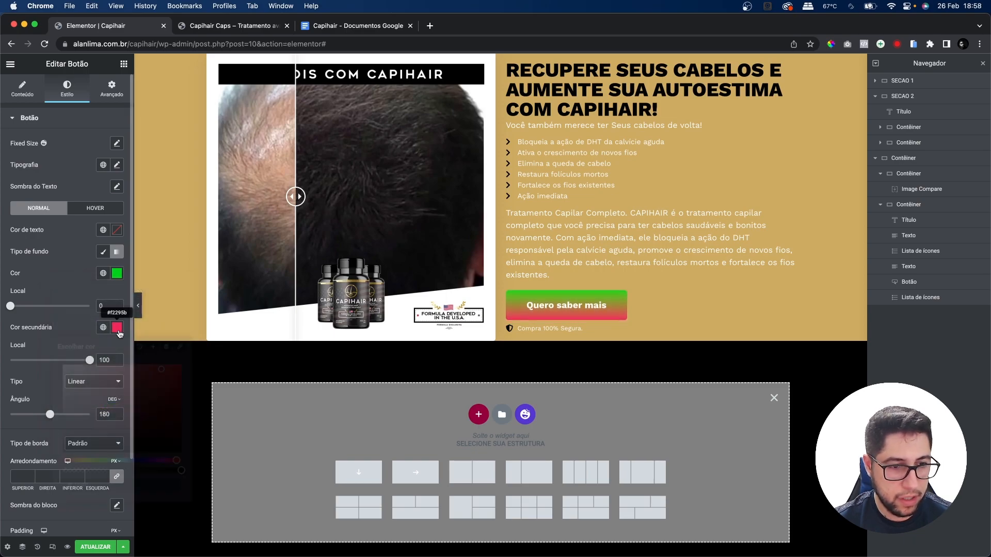
- Set the button gradient's secondary color to dark green #25790E and adjust the gradient angle
{"action": "left_click", "coordinate": [116, 327]}
{"action": "left_click_drag", "start_coordinate": [153, 422], "coordinate": [166, 417]}
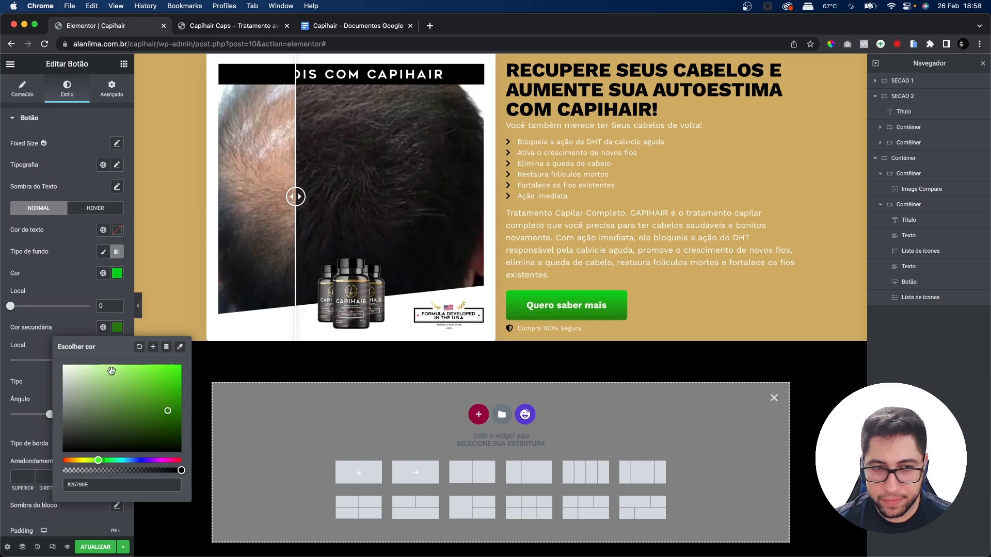
{"action": "left_click", "coordinate": [46, 354]}
{"action": "left_click_drag", "start_coordinate": [47, 415], "coordinate": [47, 419]}
- Unlink the padding of the comparison section's outer container and set top 50, right 20, bottom 50 and left 20 px
{"action": "scroll", "coordinate": [180, 206], "scroll_direction": "up", "scroll_amount": 3}
{"action": "right_click", "coordinate": [178, 177]}
{"action": "left_click", "coordinate": [234, 184]}
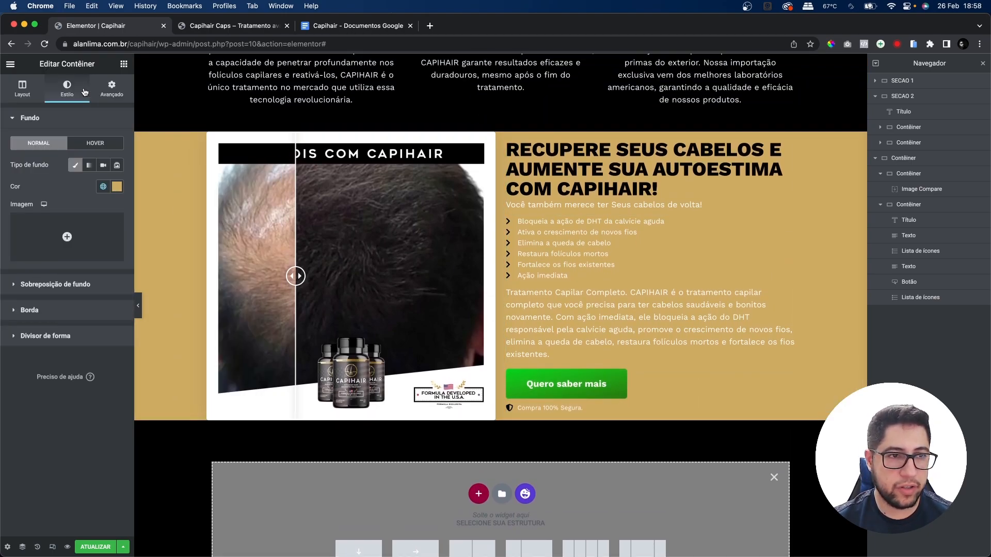
{"action": "left_click", "coordinate": [112, 84]}
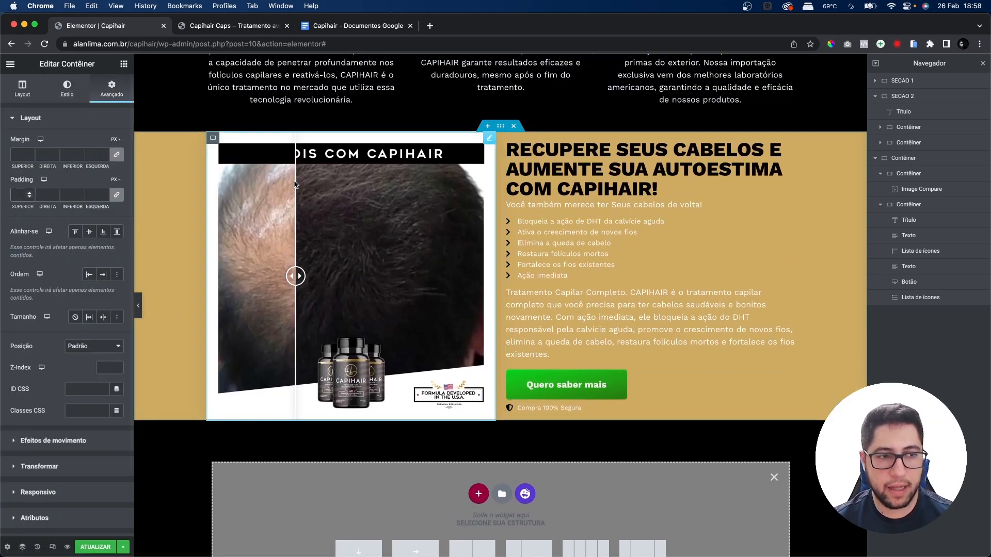
{"action": "left_click", "coordinate": [117, 195]}
{"action": "double_click", "coordinate": [19, 195]}
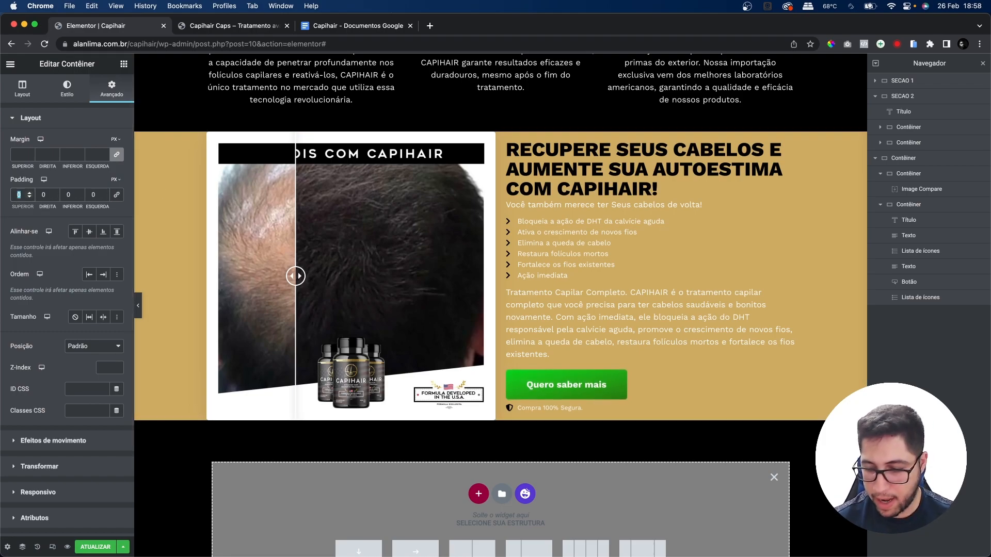
{"action": "type", "text": "50"}
{"action": "type", "text": "20"}
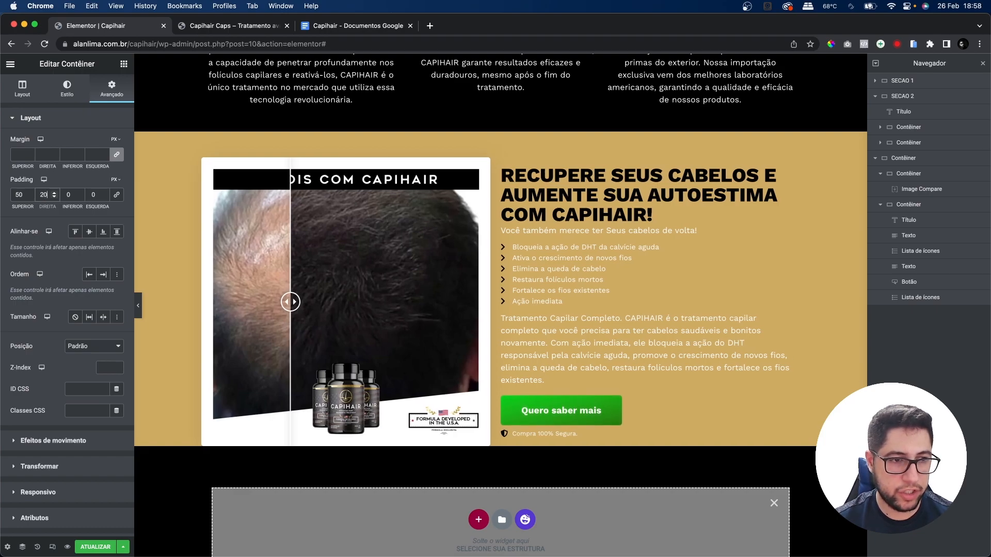
{"action": "type", "text": "50"}
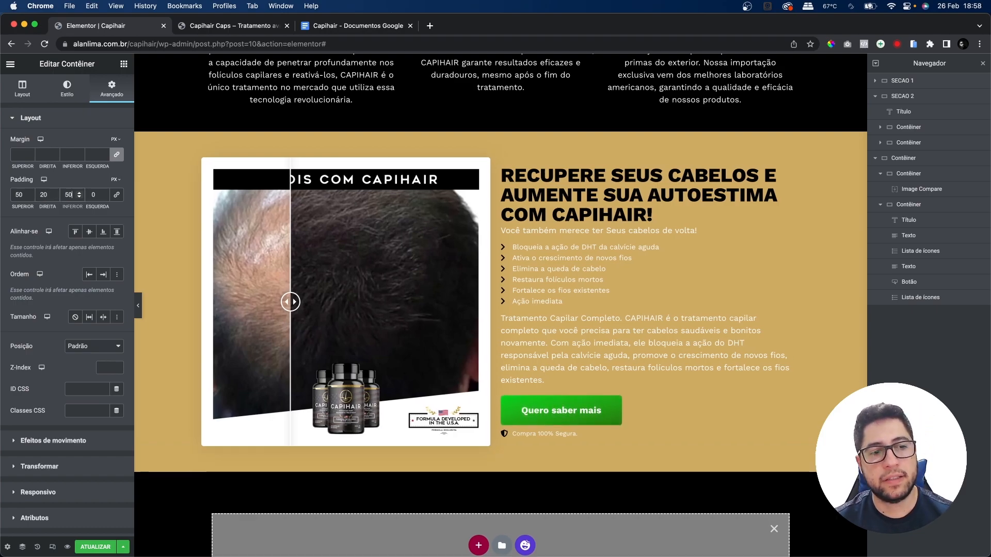
{"action": "type", "text": "20"}
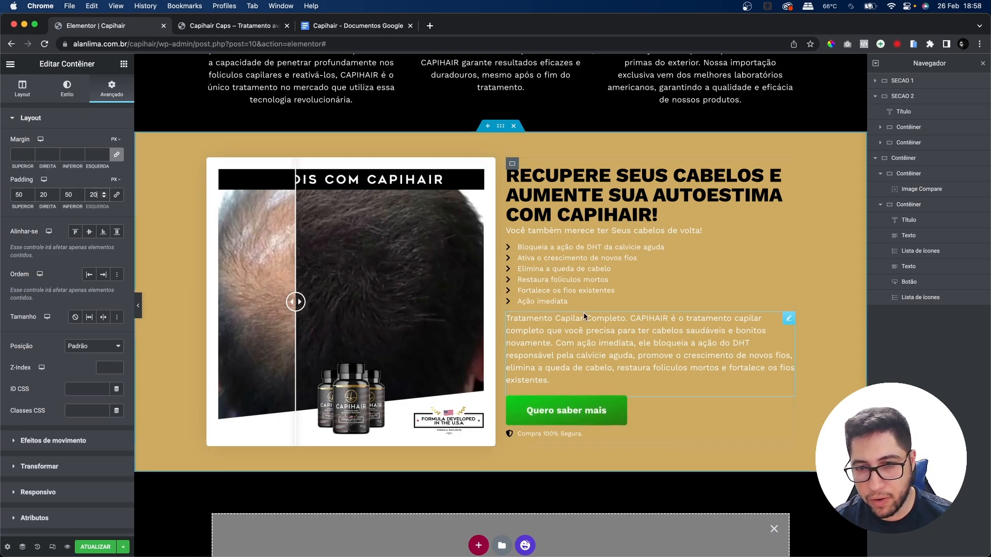
{"action": "scroll", "coordinate": [583, 311], "scroll_direction": "up", "scroll_amount": 7}
{"action": "scroll", "coordinate": [584, 314], "scroll_direction": "down", "scroll_amount": 8}
{"action": "scroll", "coordinate": [585, 314], "scroll_direction": "up", "scroll_amount": 1}
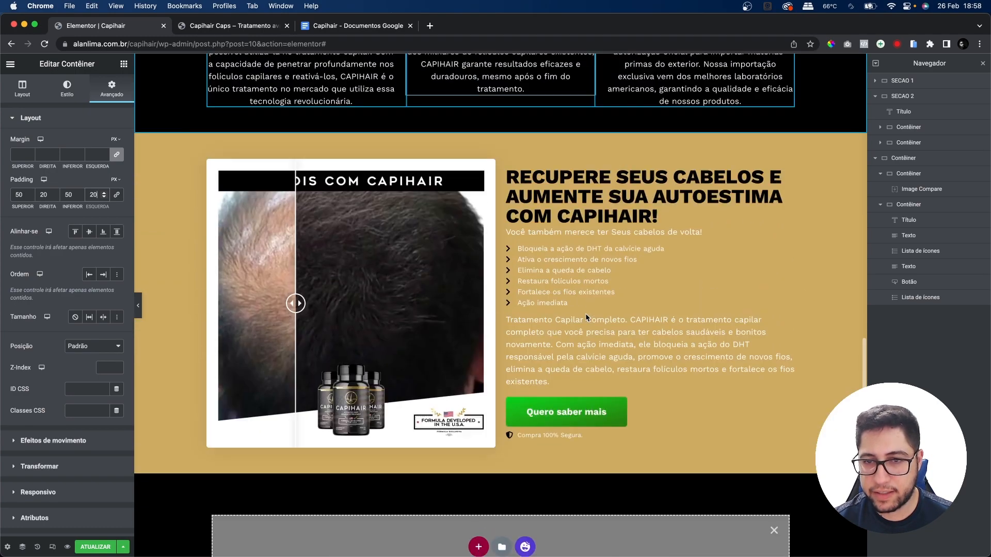
- Switch to the mobile preview and review how the comparison section and the benefits section above it stack
{"action": "scroll", "coordinate": [516, 371], "scroll_direction": "down", "scroll_amount": 2}
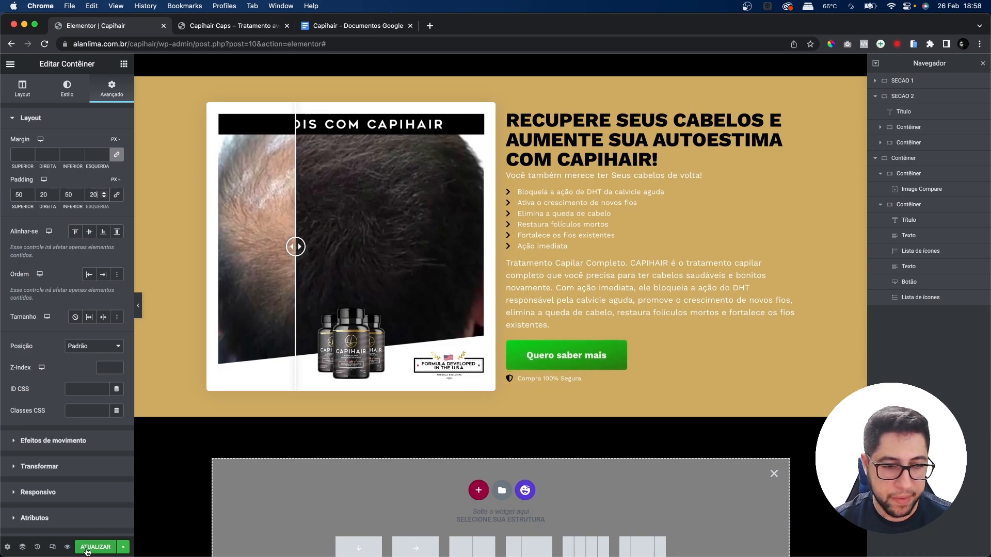
{"action": "left_click", "coordinate": [52, 546]}
{"action": "scroll", "coordinate": [607, 331], "scroll_direction": "down", "scroll_amount": 10}
{"action": "scroll", "coordinate": [609, 330], "scroll_direction": "down", "scroll_amount": 3}
{"action": "scroll", "coordinate": [578, 346], "scroll_direction": "up", "scroll_amount": 5}
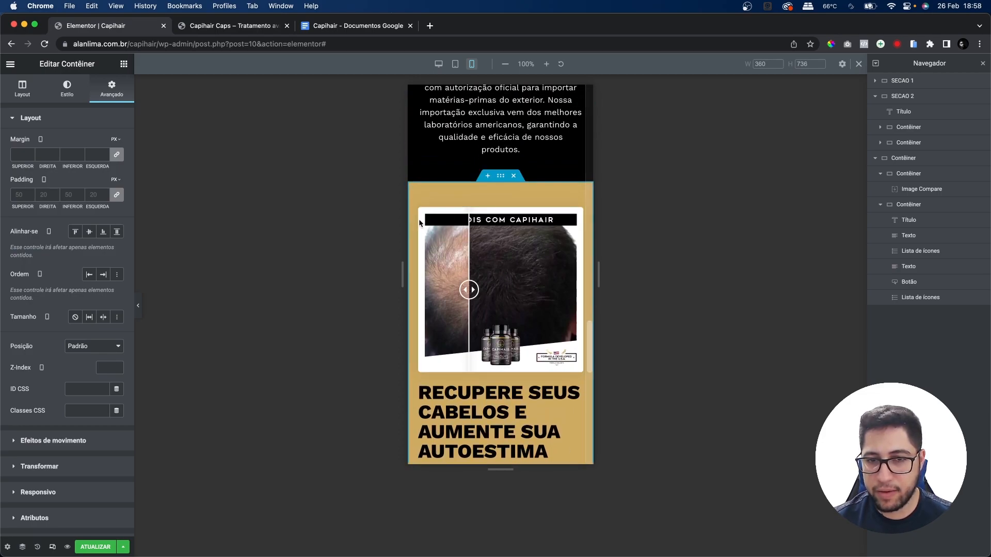
{"action": "scroll", "coordinate": [490, 220], "scroll_direction": "down", "scroll_amount": 5}
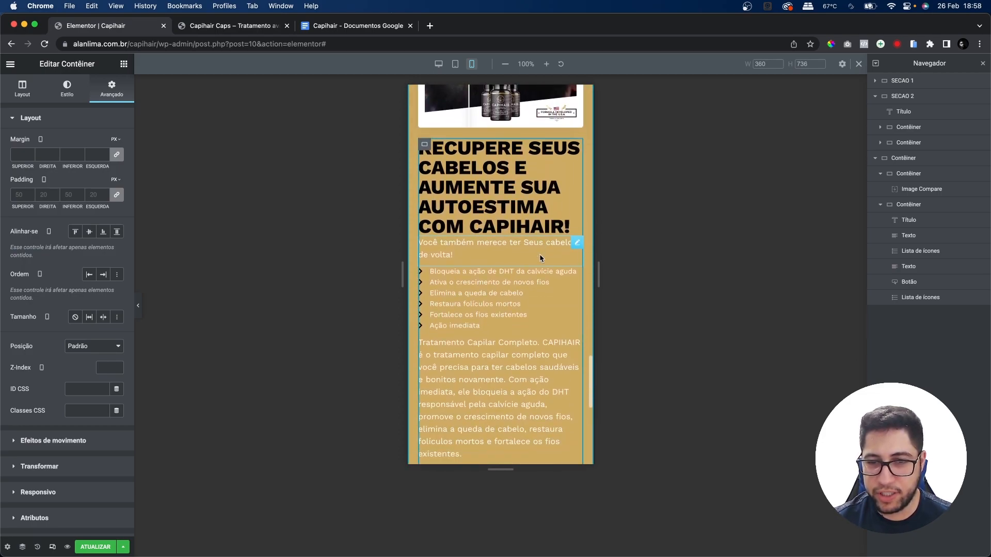
{"action": "scroll", "coordinate": [540, 254], "scroll_direction": "down", "scroll_amount": 3}
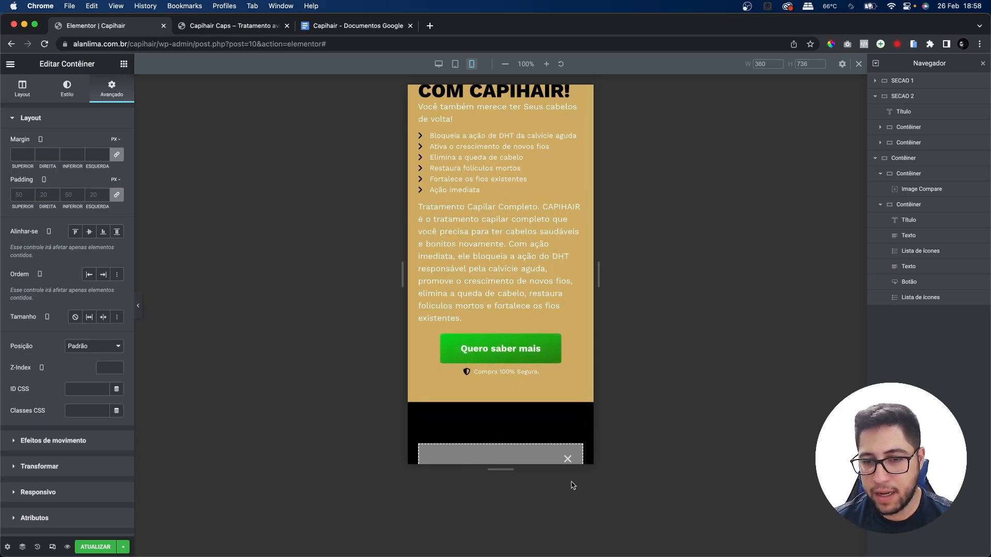
{"action": "scroll", "coordinate": [578, 207], "scroll_direction": "up", "scroll_amount": 2}
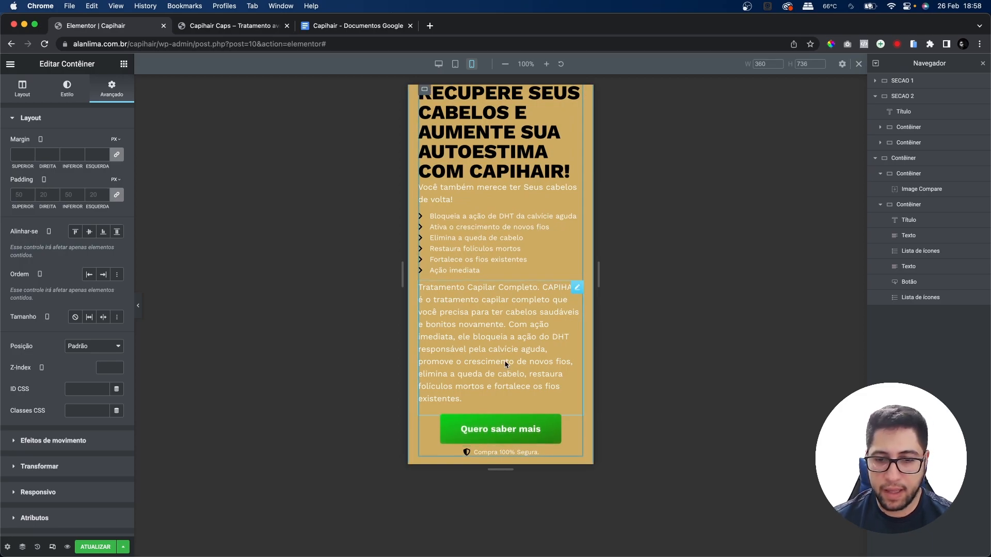
{"action": "scroll", "coordinate": [485, 380], "scroll_direction": "down", "scroll_amount": 2}
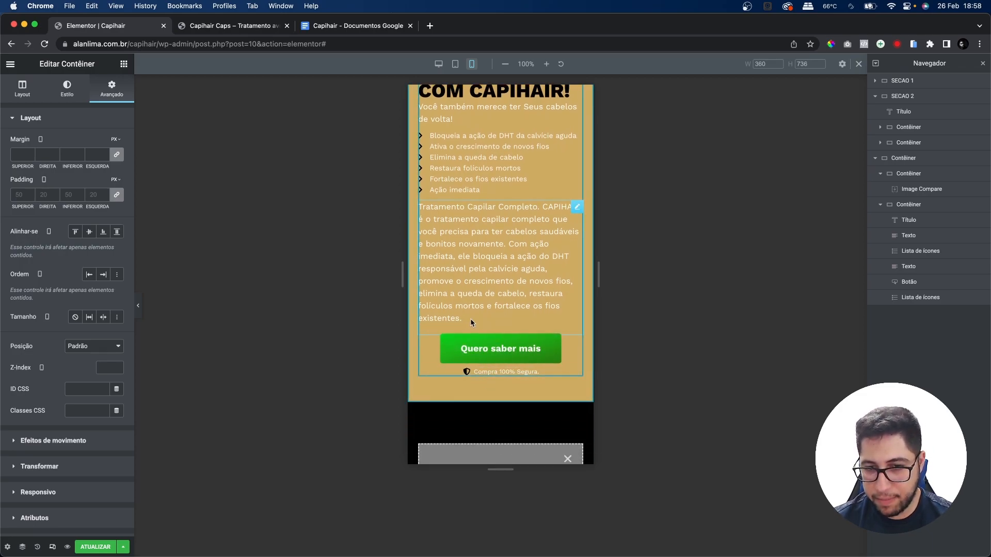
{"action": "scroll", "coordinate": [544, 344], "scroll_direction": "up", "scroll_amount": 5}
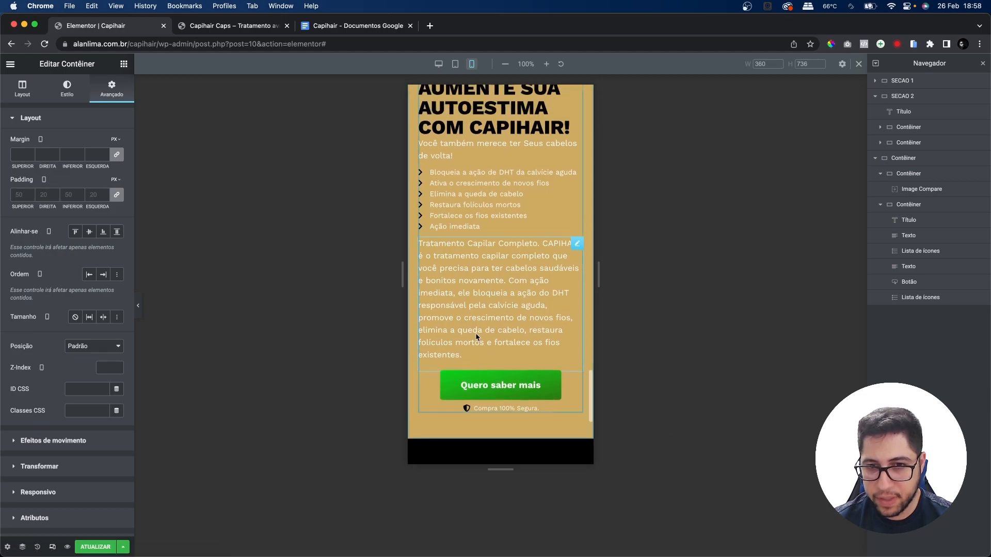
{"action": "scroll", "coordinate": [544, 343], "scroll_direction": "up", "scroll_amount": 2}
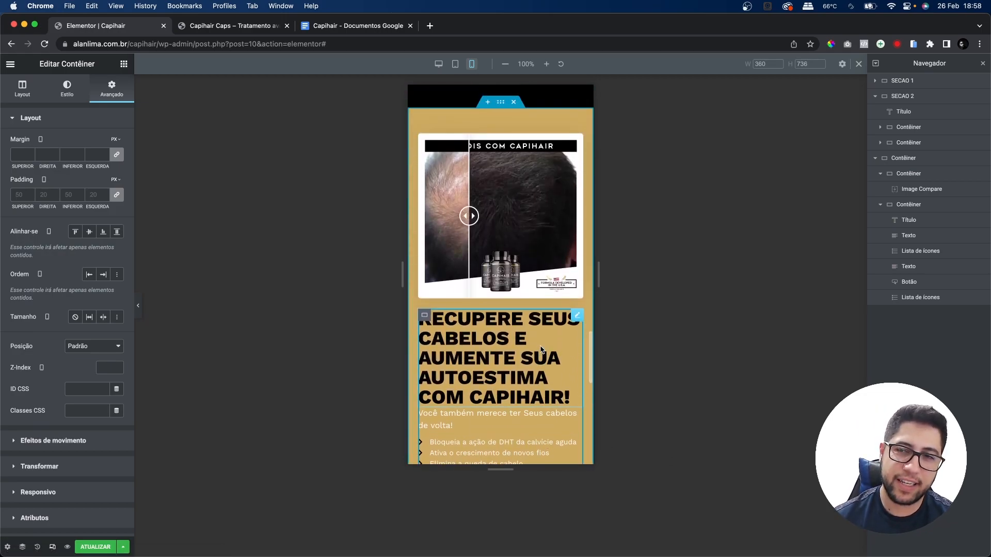
{"action": "scroll", "coordinate": [532, 342], "scroll_direction": "down", "scroll_amount": 10}
{"action": "scroll", "coordinate": [502, 215], "scroll_direction": "up", "scroll_amount": 6}
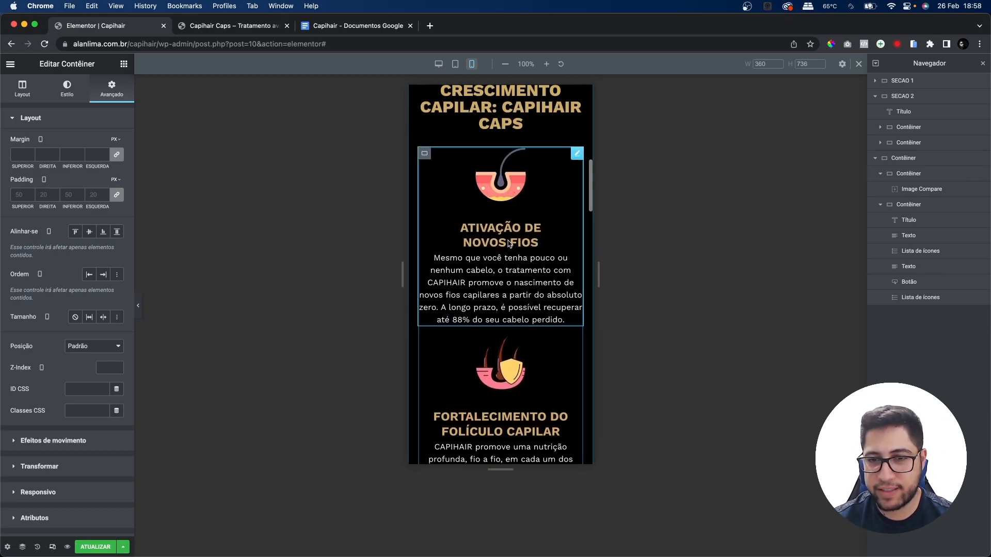
{"action": "scroll", "coordinate": [502, 216], "scroll_direction": "up", "scroll_amount": 5}
{"action": "scroll", "coordinate": [485, 263], "scroll_direction": "down", "scroll_amount": 15}
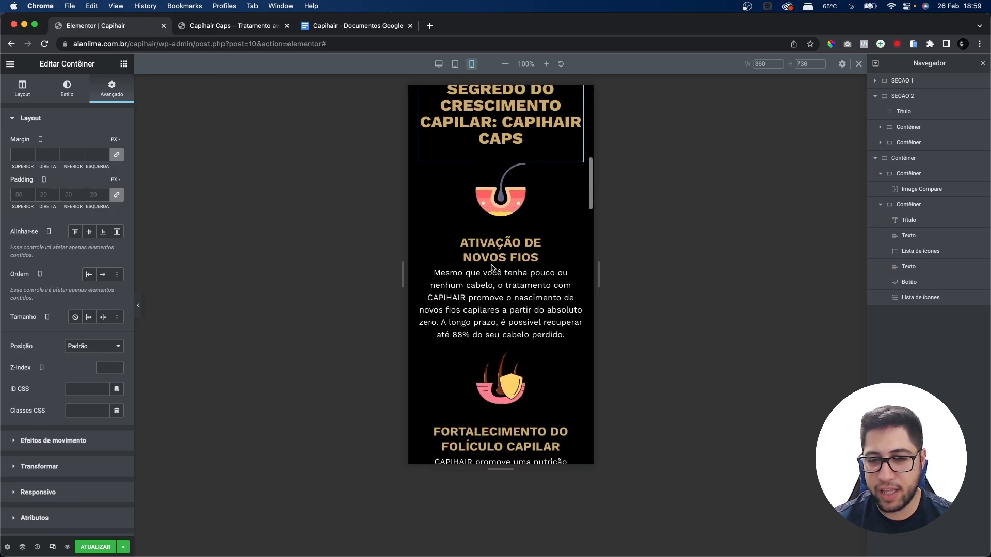
{"action": "scroll", "coordinate": [492, 268], "scroll_direction": "down", "scroll_amount": 15}
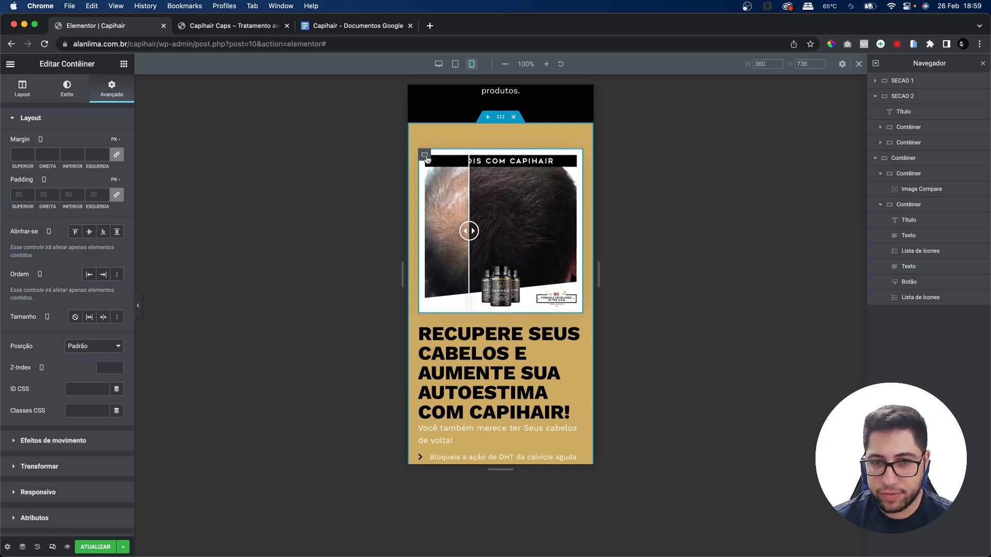
- Copy the before/after Image Compare widget and set its container to be hidden on mobile (Ocultar em Celular)
{"action": "right_click", "coordinate": [518, 200]}
{"action": "left_click", "coordinate": [567, 246]}
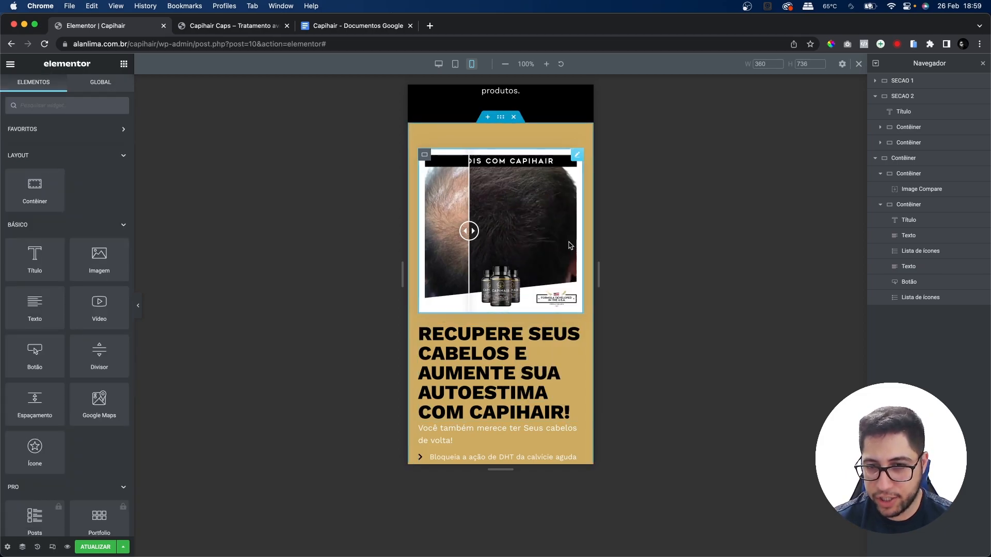
{"action": "right_click", "coordinate": [431, 162]}
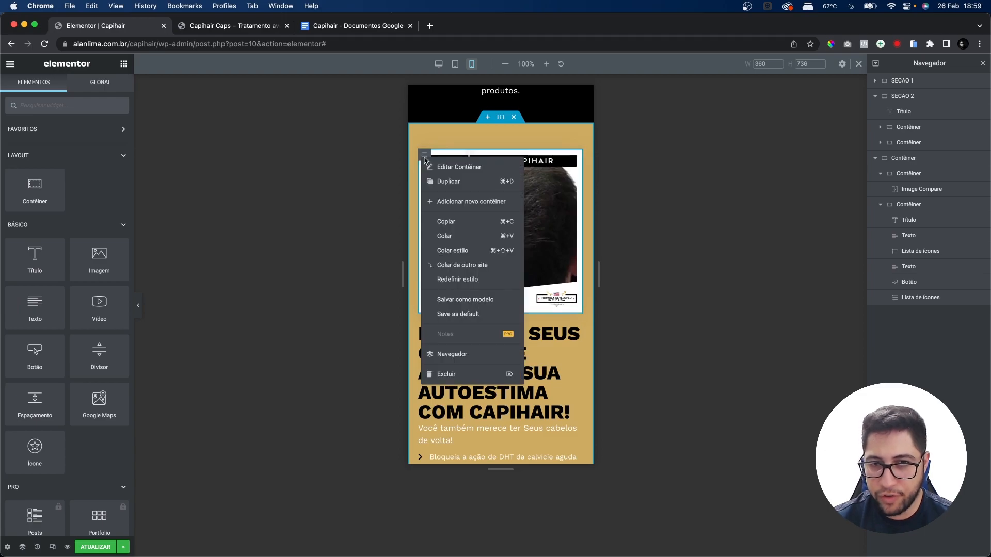
{"action": "left_click", "coordinate": [453, 167]}
{"action": "left_click", "coordinate": [111, 88]}
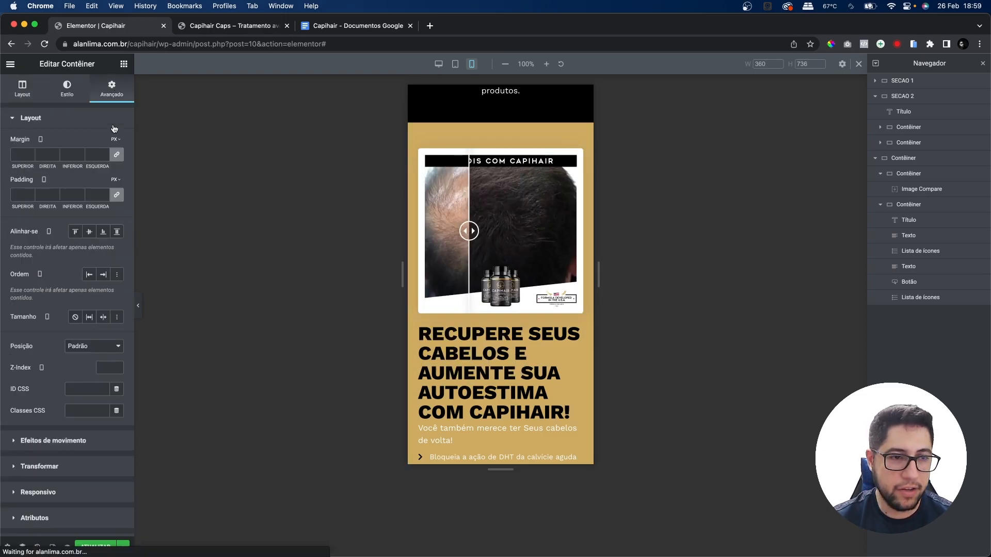
{"action": "scroll", "coordinate": [53, 351], "scroll_direction": "down", "scroll_amount": 5}
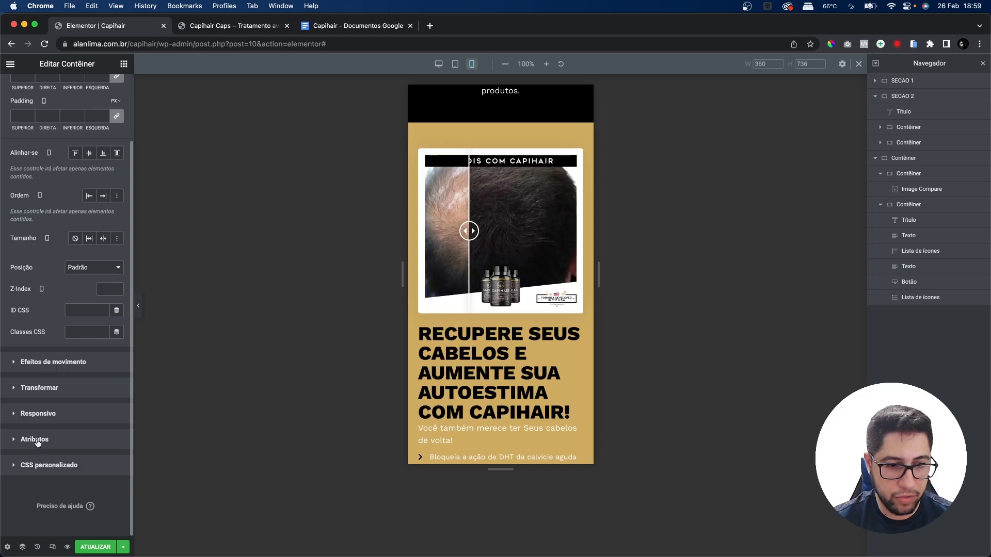
{"action": "left_click", "coordinate": [39, 414]}
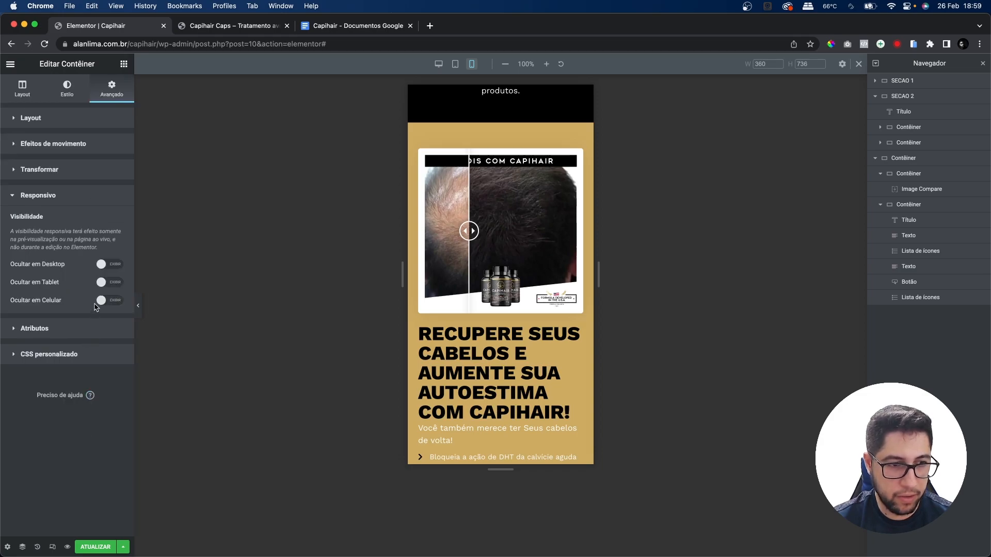
{"action": "left_click", "coordinate": [106, 301]}
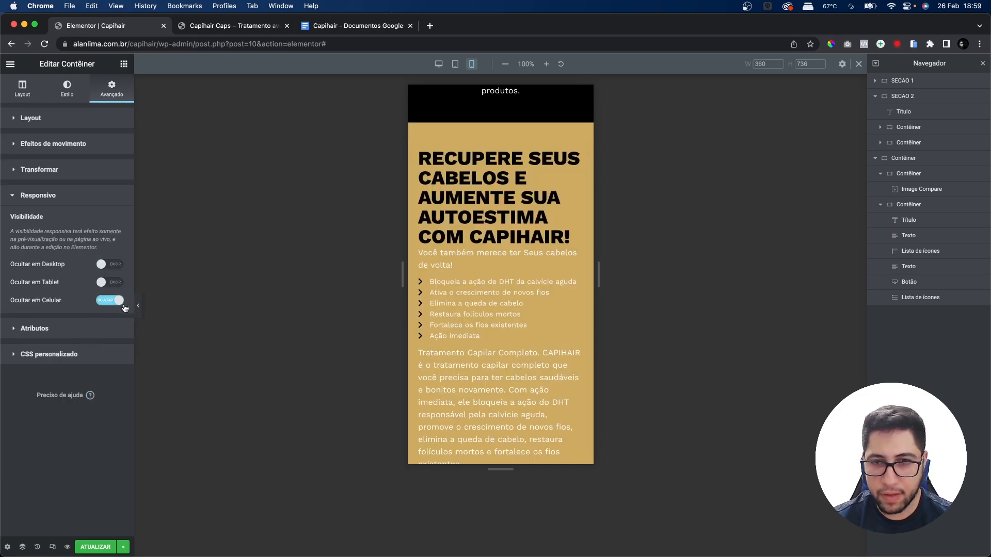
- Paste the copied Image Compare widget below the "Tratamento Capilar Completo" paragraph, above the button
{"action": "scroll", "coordinate": [472, 371], "scroll_direction": "down", "scroll_amount": 5}
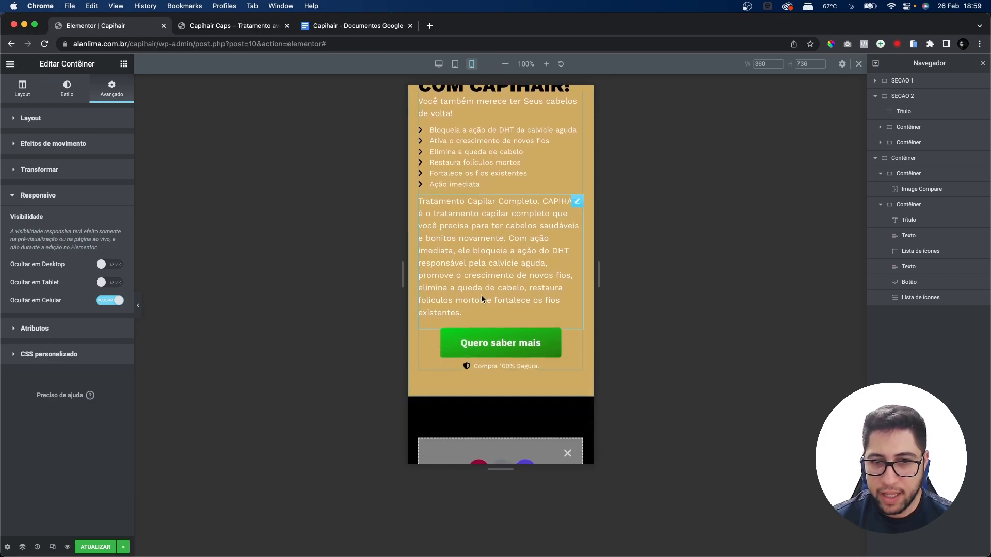
{"action": "right_click", "coordinate": [469, 233]}
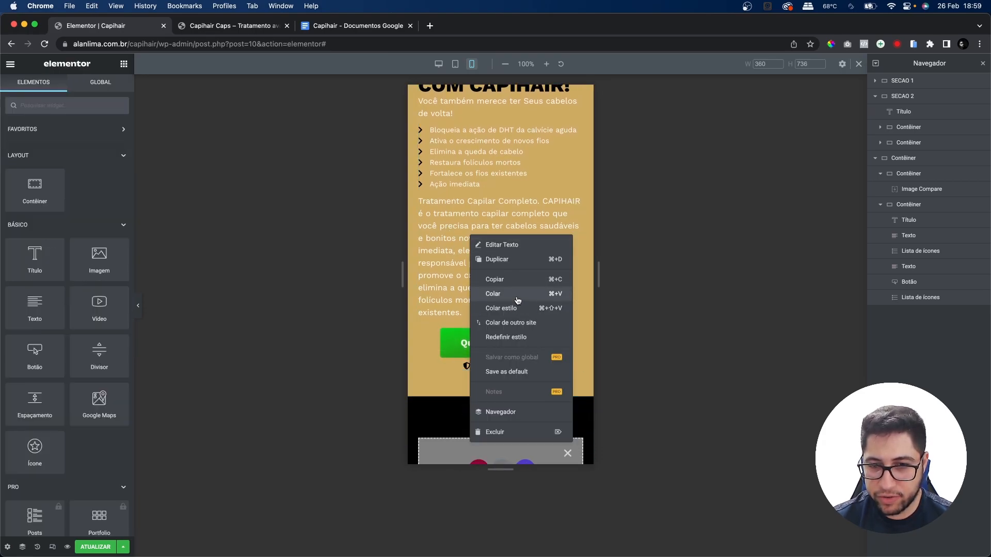
{"action": "left_click", "coordinate": [517, 299]}
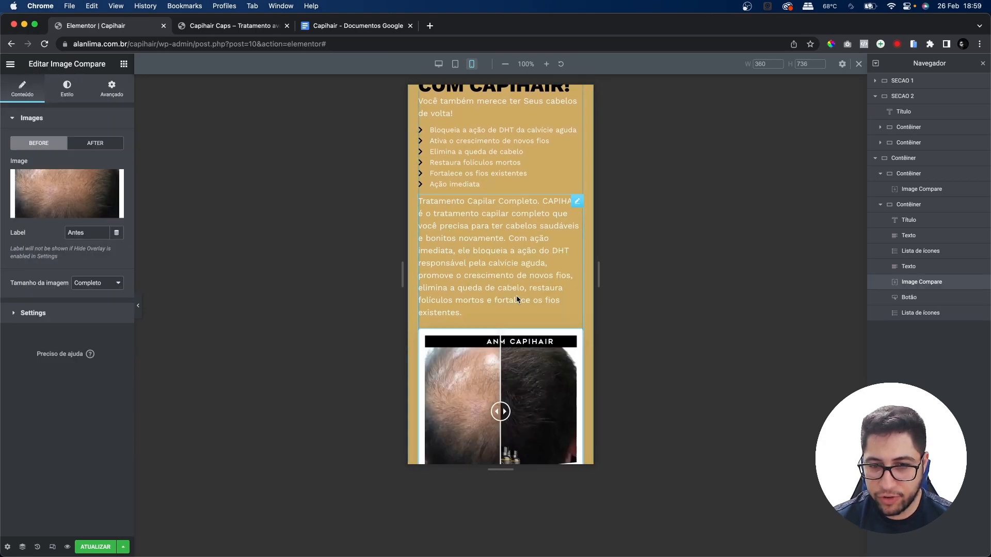
- Hide the pasted Image Compare widget on desktop and tablet, leaving it enabled for mobile
{"action": "left_click", "coordinate": [112, 88]}
{"action": "scroll", "coordinate": [42, 351], "scroll_direction": "down", "scroll_amount": 5}
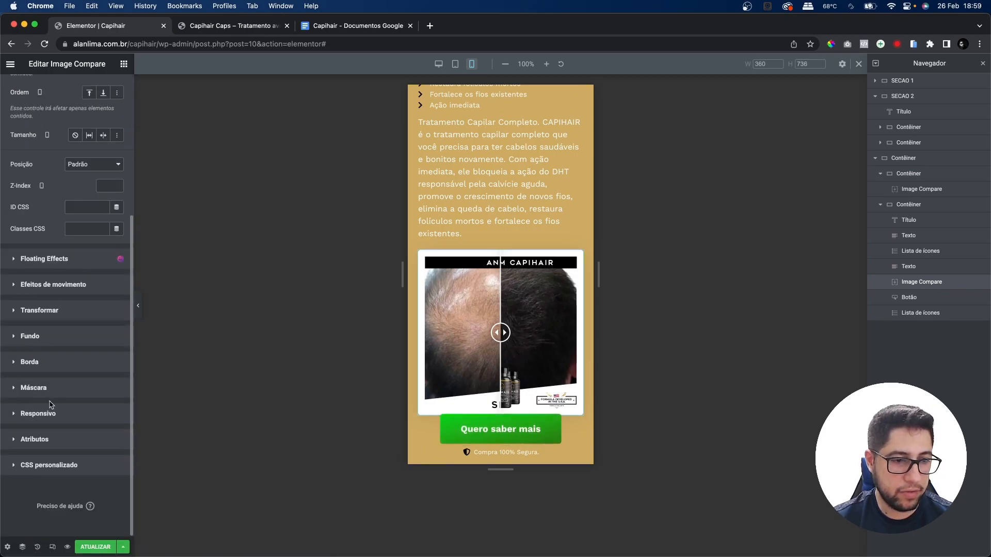
{"action": "left_click", "coordinate": [38, 414]}
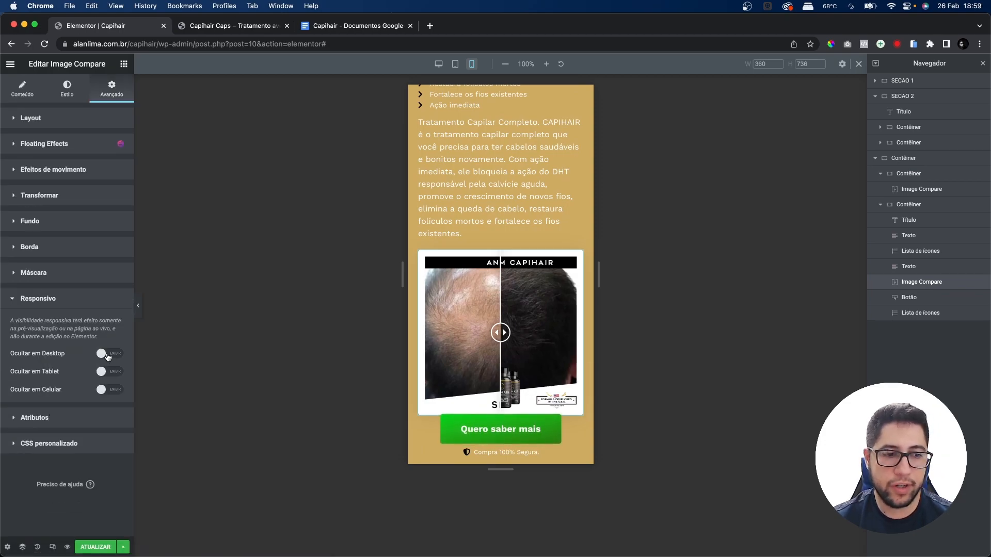
{"action": "left_click", "coordinate": [110, 354]}
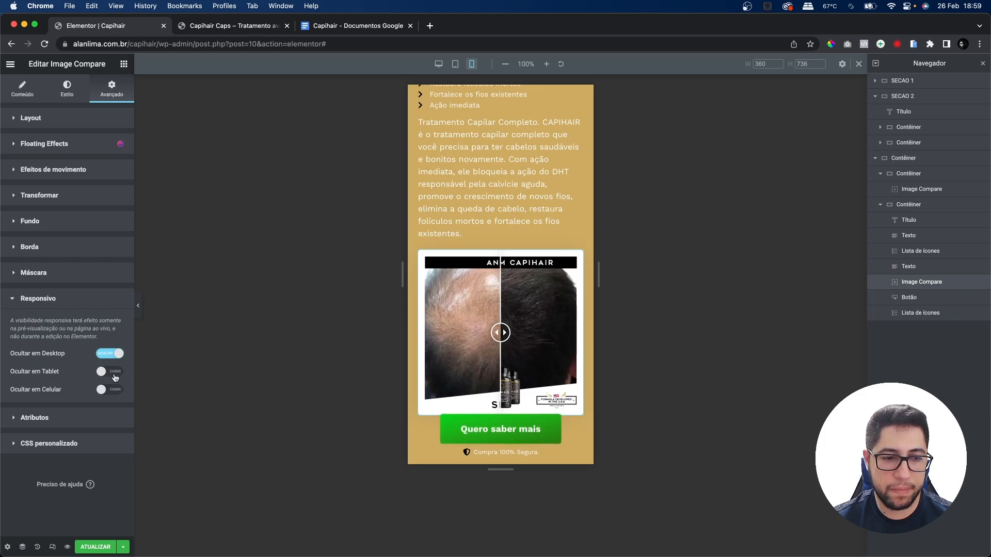
- Check the comparison section's image placement in the desktop view and again in the mobile preview
{"action": "left_click", "coordinate": [52, 548]}
{"action": "scroll", "coordinate": [518, 400], "scroll_direction": "up", "scroll_amount": 18}
{"action": "scroll", "coordinate": [497, 407], "scroll_direction": "down", "scroll_amount": 15}
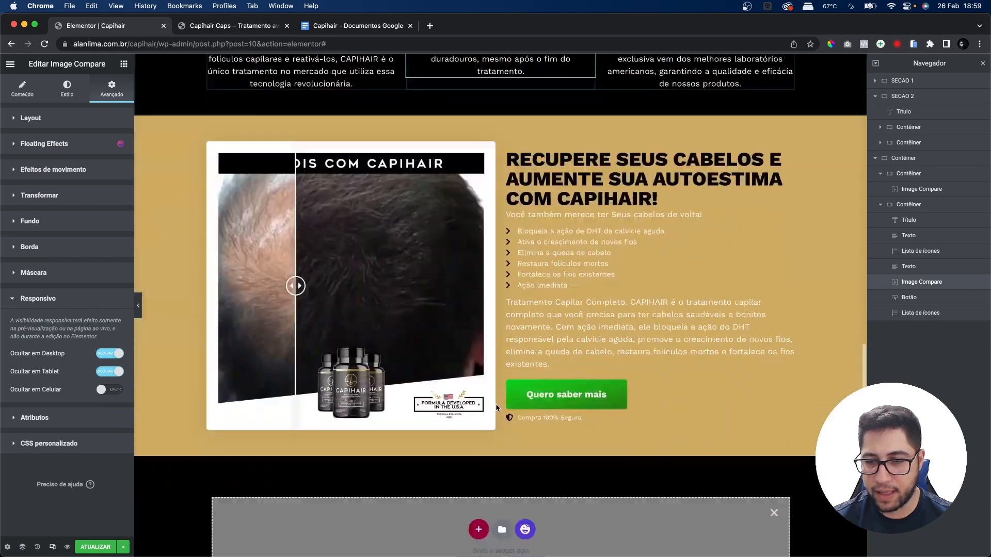
{"action": "scroll", "coordinate": [619, 233], "scroll_direction": "up", "scroll_amount": 4}
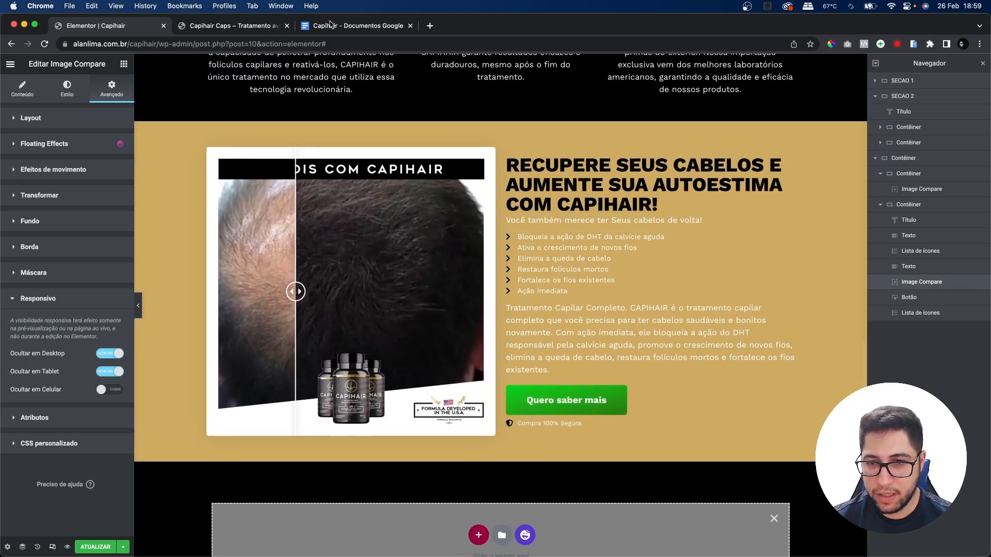
{"action": "left_click", "coordinate": [53, 547]}
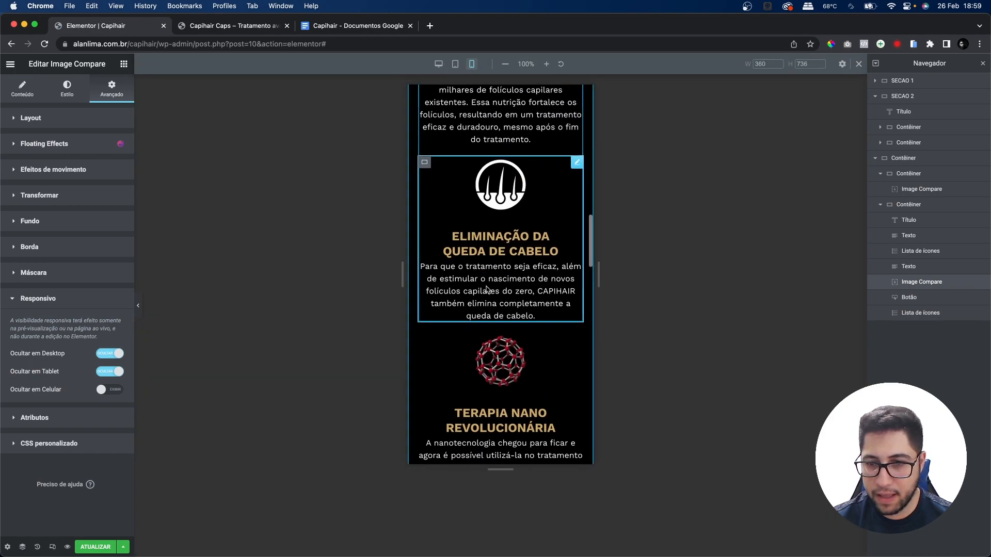
{"action": "scroll", "coordinate": [489, 294], "scroll_direction": "down", "scroll_amount": 6}
{"action": "scroll", "coordinate": [489, 294], "scroll_direction": "down", "scroll_amount": 10}
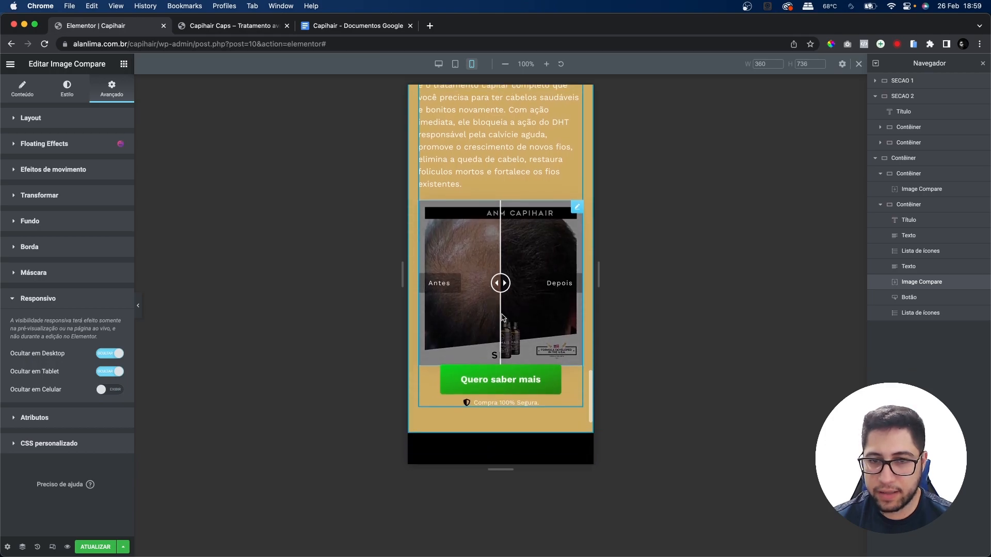
- Center the "Recupere seus cabelos e aumente sua autoestima com CAPIHAIR!" heading in the mobile layout
{"action": "scroll", "coordinate": [517, 312], "scroll_direction": "up", "scroll_amount": 3}
{"action": "scroll", "coordinate": [518, 312], "scroll_direction": "up", "scroll_amount": 3}
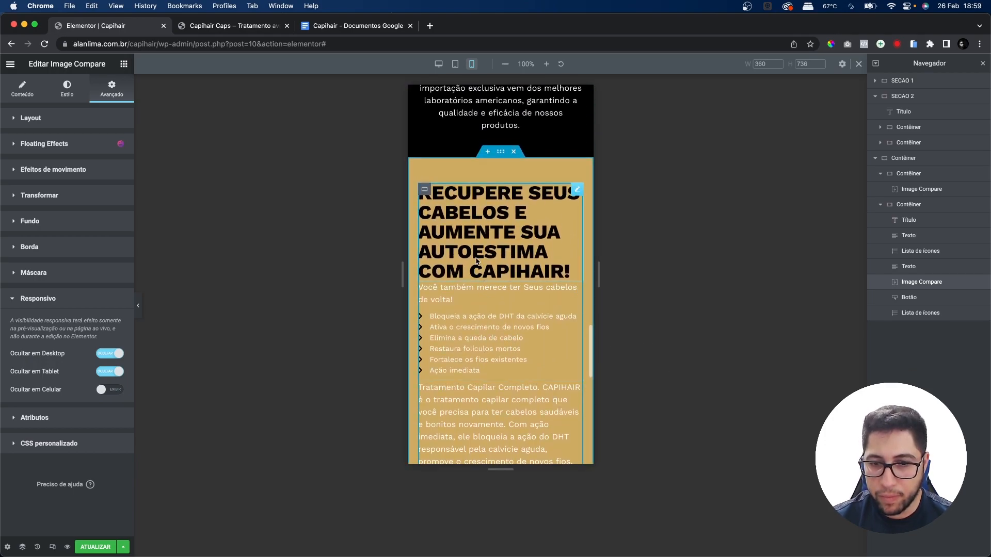
{"action": "right_click", "coordinate": [537, 260]}
{"action": "left_click", "coordinate": [516, 250]}
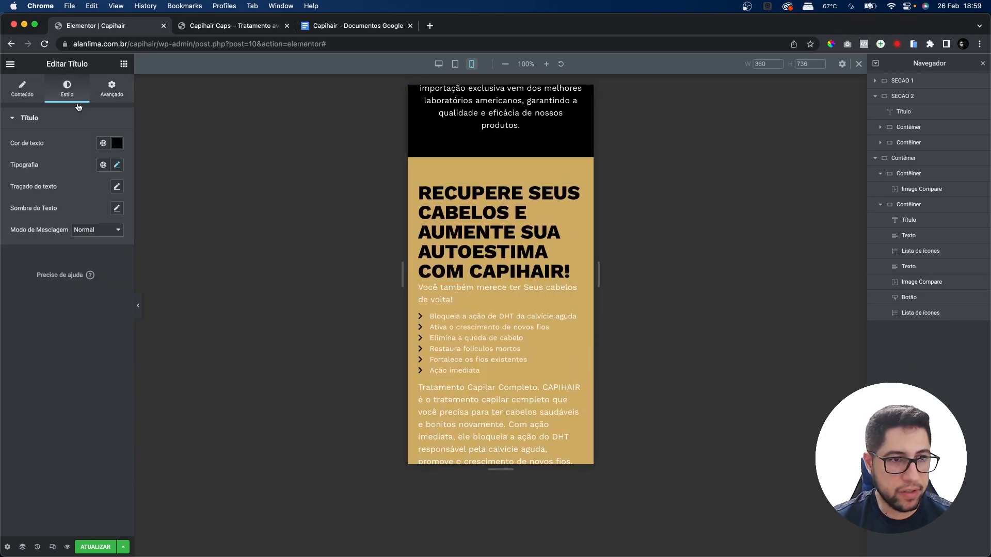
{"action": "left_click", "coordinate": [117, 165]}
{"action": "left_click", "coordinate": [19, 88]}
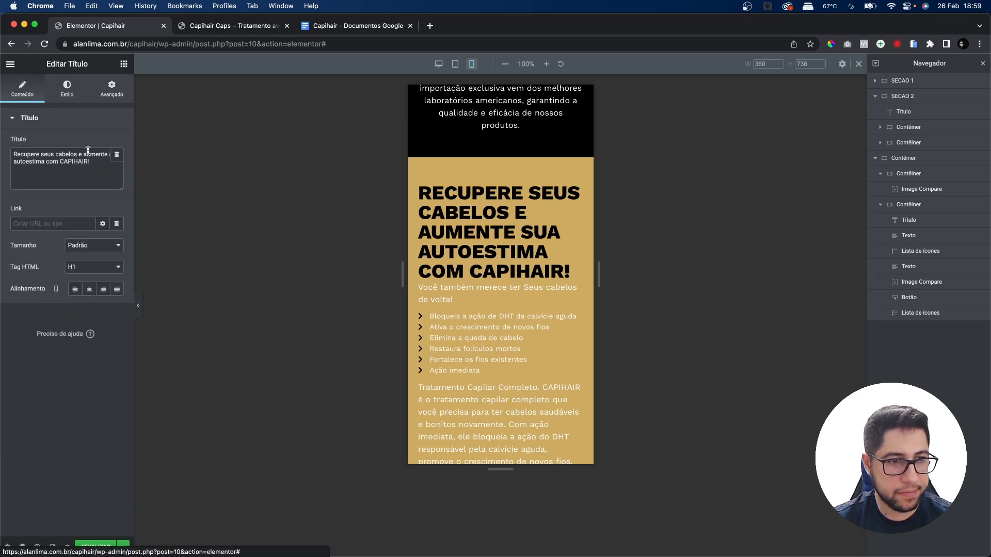
{"action": "left_click", "coordinate": [89, 289]}
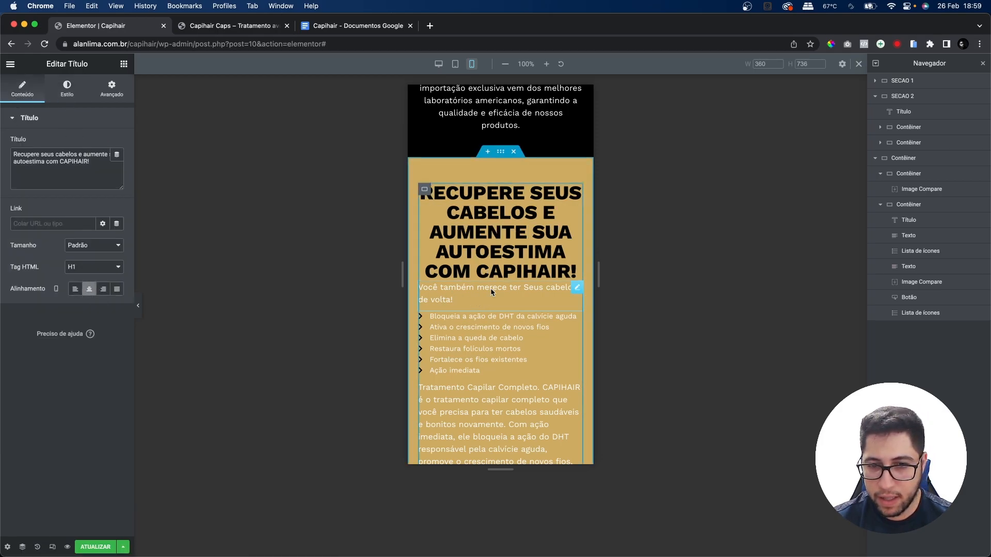
- Center the "Você também merece ter Seus cabelos de volta!" text in the mobile layout
{"action": "right_click", "coordinate": [494, 293]}
{"action": "left_click", "coordinate": [516, 300]}
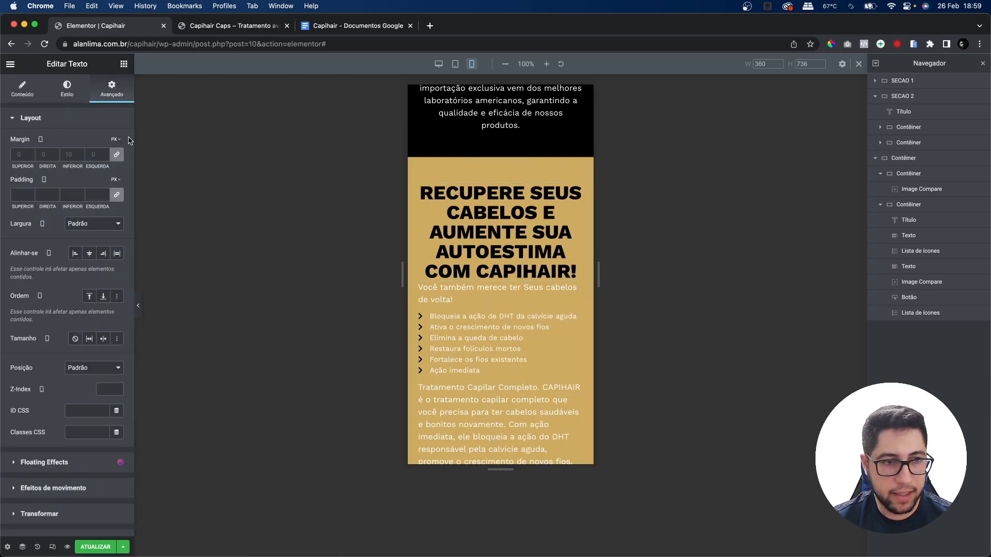
{"action": "left_click", "coordinate": [21, 92]}
{"action": "left_click", "coordinate": [68, 88]}
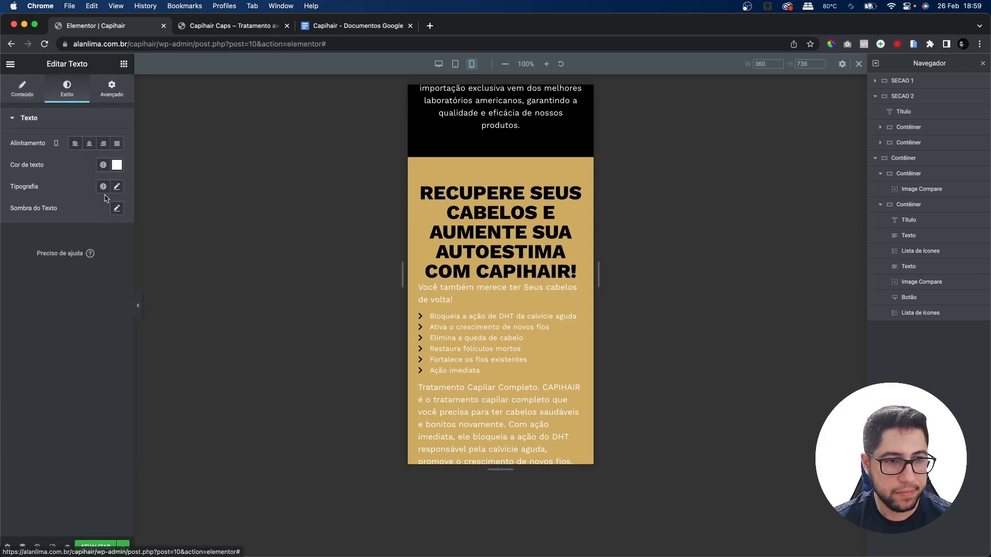
{"action": "left_click", "coordinate": [90, 144]}
{"action": "scroll", "coordinate": [464, 239], "scroll_direction": "down", "scroll_amount": 3}
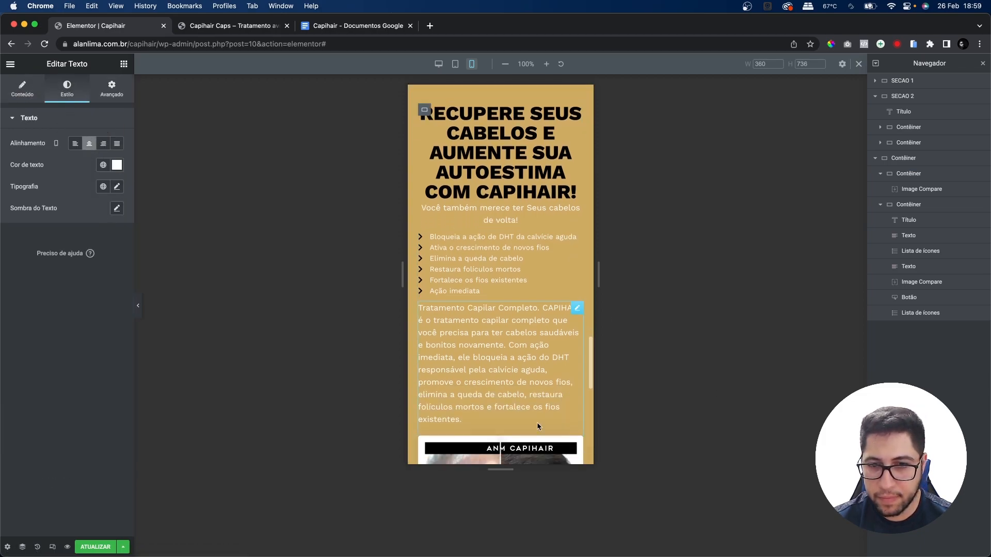
{"action": "scroll", "coordinate": [567, 310], "scroll_direction": "down", "scroll_amount": 5}
{"action": "scroll", "coordinate": [510, 337], "scroll_direction": "up", "scroll_amount": 2}
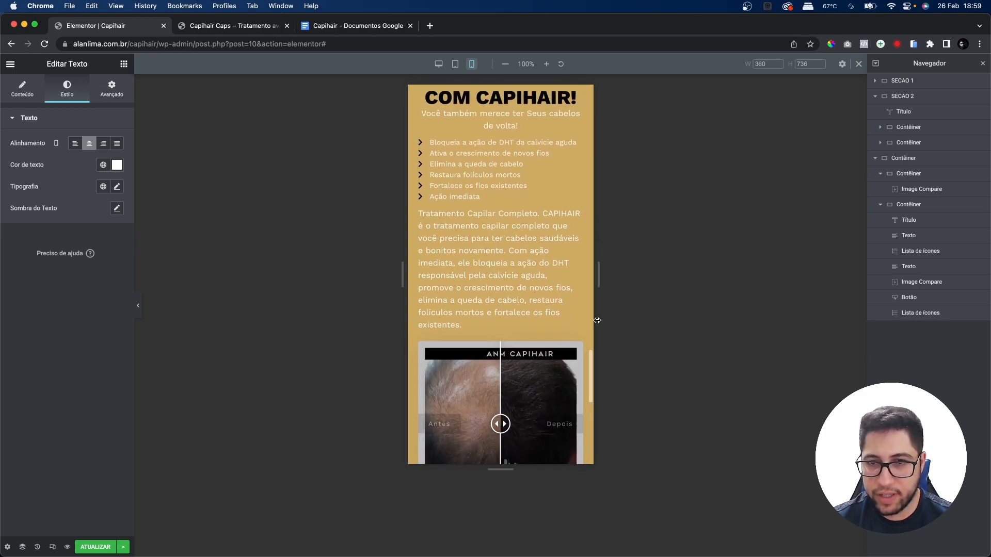
- Center the "Tratamento Capilar Completo" paragraph in the mobile layout of the comparison section
{"action": "scroll", "coordinate": [509, 338], "scroll_direction": "up", "scroll_amount": 1}
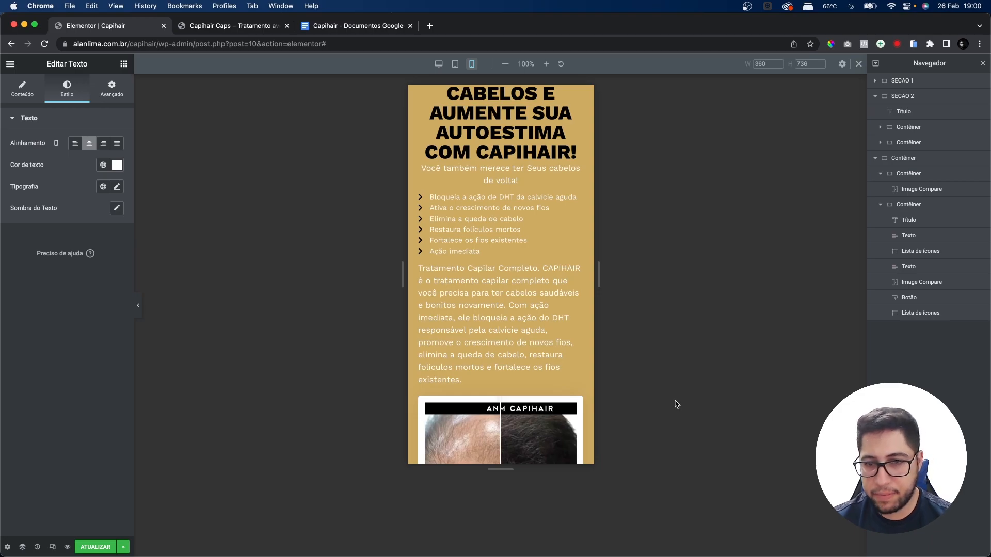
{"action": "scroll", "coordinate": [555, 355], "scroll_direction": "down", "scroll_amount": 3}
{"action": "right_click", "coordinate": [476, 302]}
{"action": "left_click", "coordinate": [503, 312]}
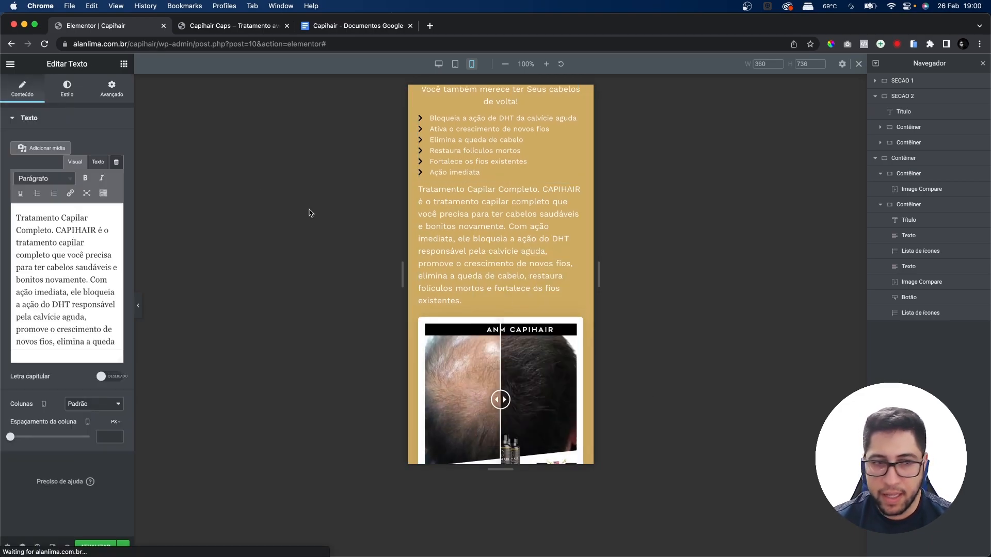
{"action": "left_click", "coordinate": [67, 88]}
{"action": "left_click", "coordinate": [89, 143]}
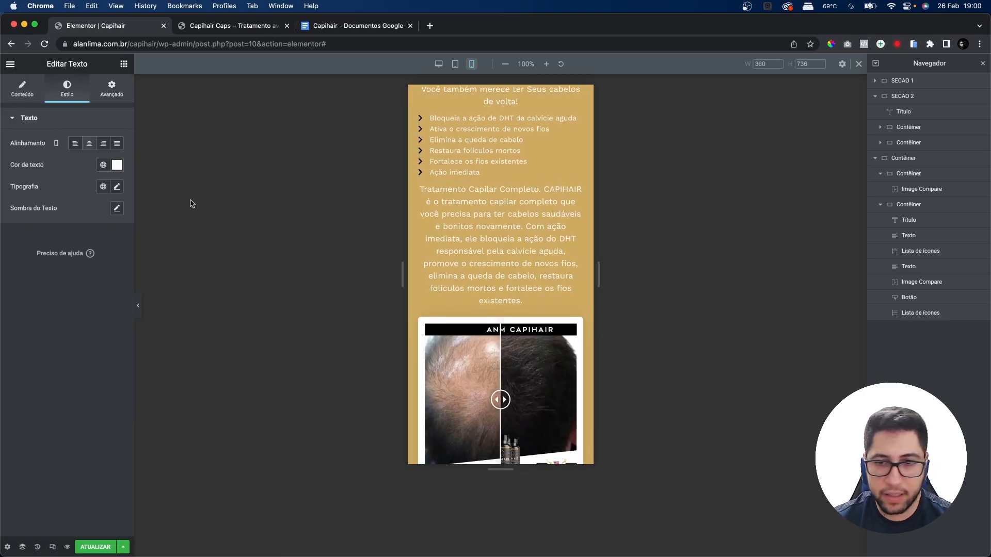
- Try justified alignment on the "Tratamento Capilar Completo" paragraph in the mobile layout, and return it to centered
{"action": "scroll", "coordinate": [508, 322], "scroll_direction": "up", "scroll_amount": 10}
{"action": "scroll", "coordinate": [504, 327], "scroll_direction": "down", "scroll_amount": 10}
{"action": "right_click", "coordinate": [500, 201]}
{"action": "left_click", "coordinate": [529, 206]}
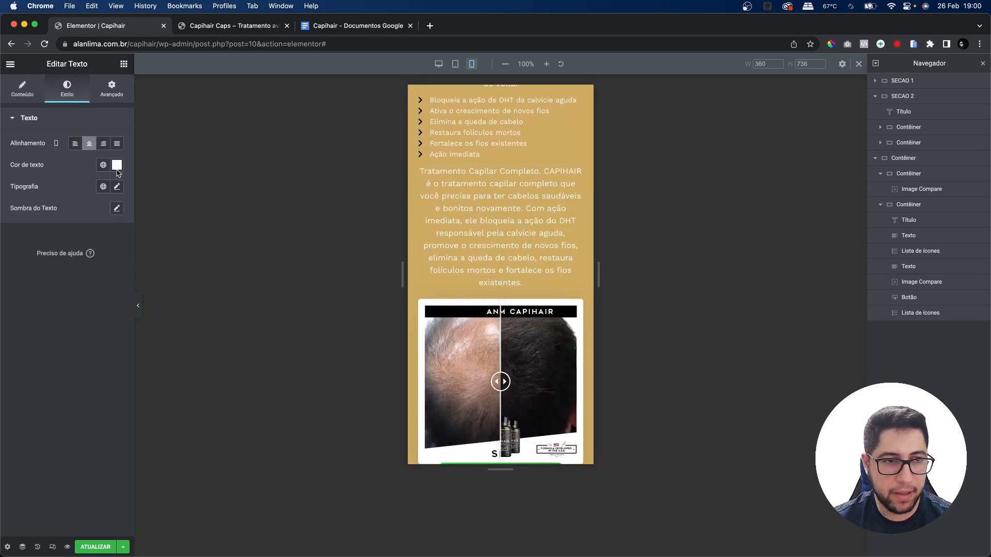
{"action": "left_click", "coordinate": [117, 145]}
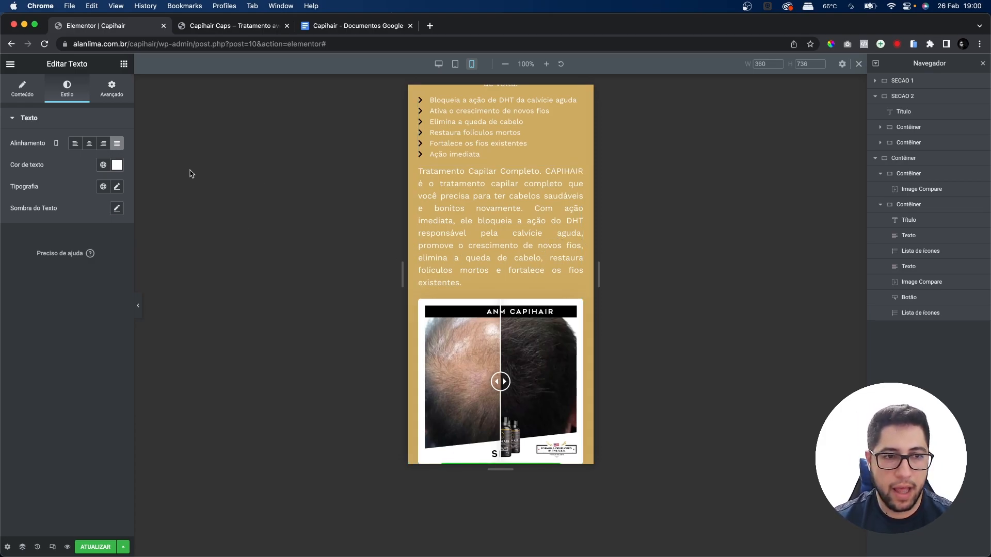
{"action": "left_click", "coordinate": [89, 144]}
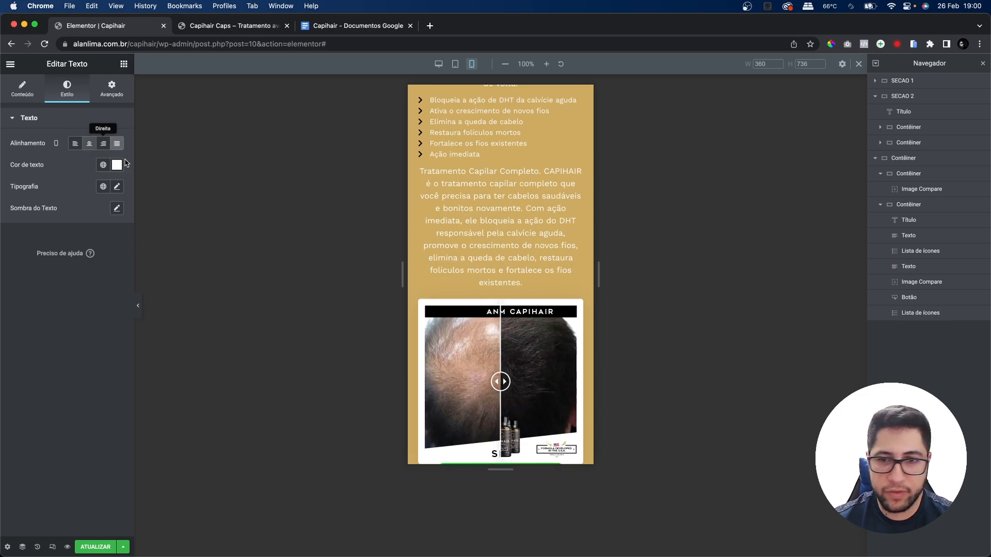
- Unlink the mobile Image Compare widget's margins and set its bottom margin to 20 px
{"action": "scroll", "coordinate": [497, 413], "scroll_direction": "down", "scroll_amount": 5}
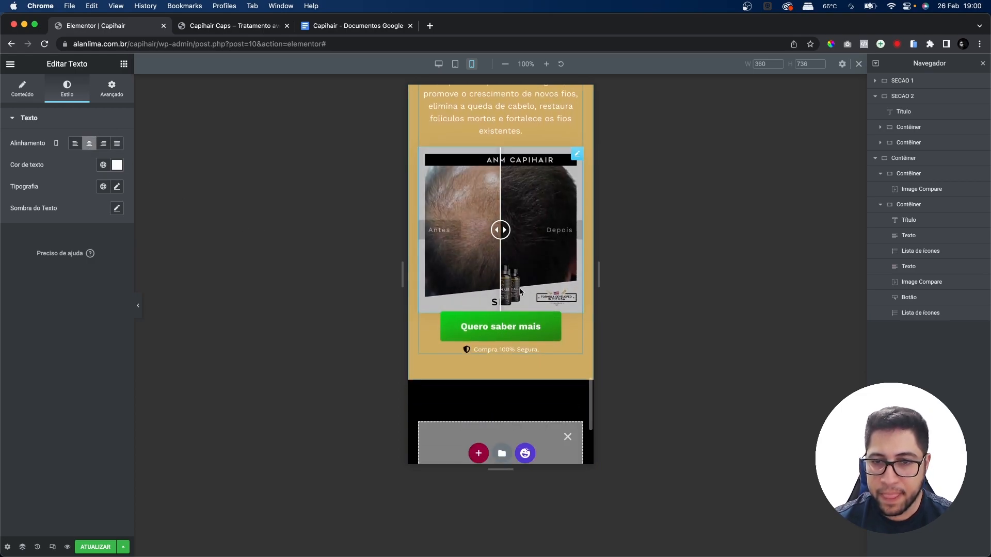
{"action": "scroll", "coordinate": [541, 270], "scroll_direction": "up", "scroll_amount": 1}
{"action": "right_click", "coordinate": [541, 271]}
{"action": "left_click", "coordinate": [576, 281]}
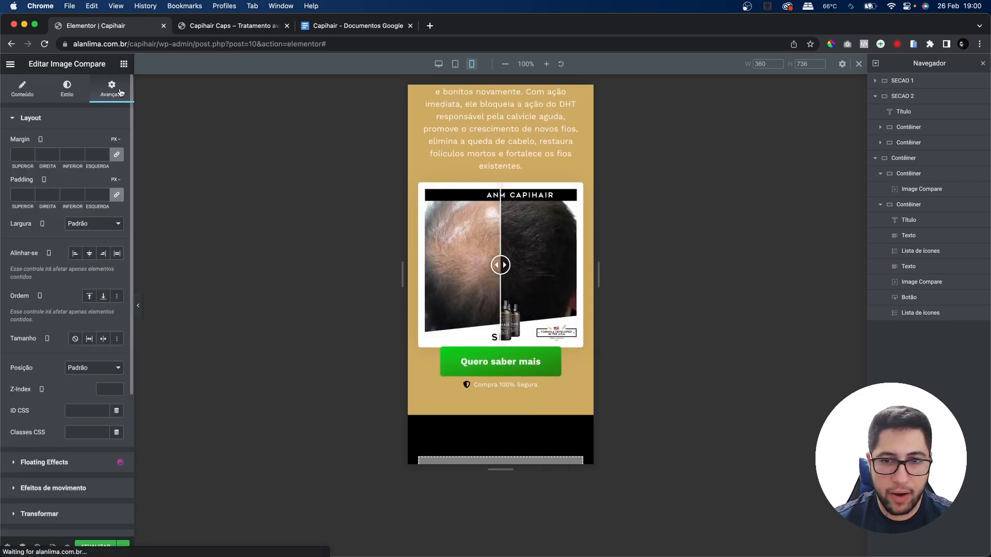
{"action": "left_click", "coordinate": [117, 155]}
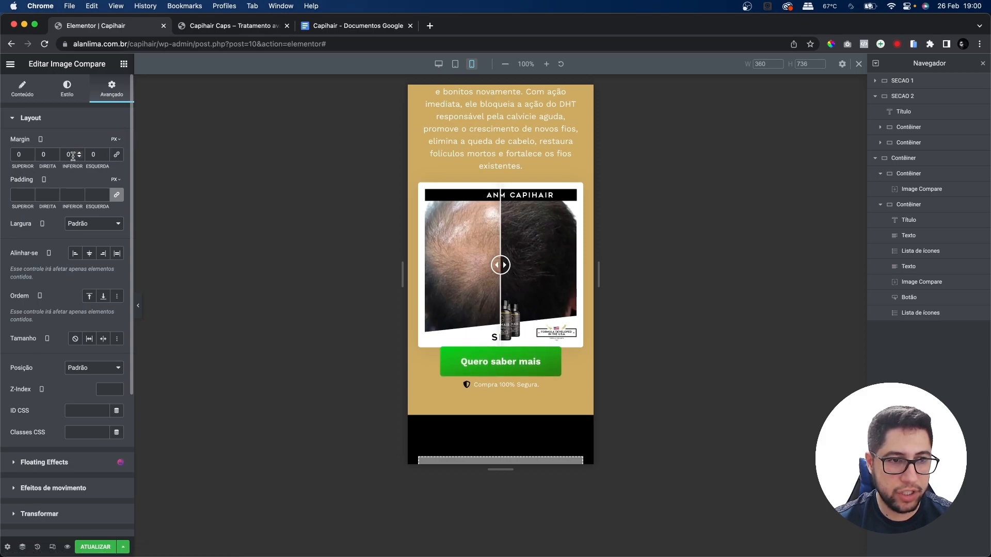
{"action": "type", "text": "20"}
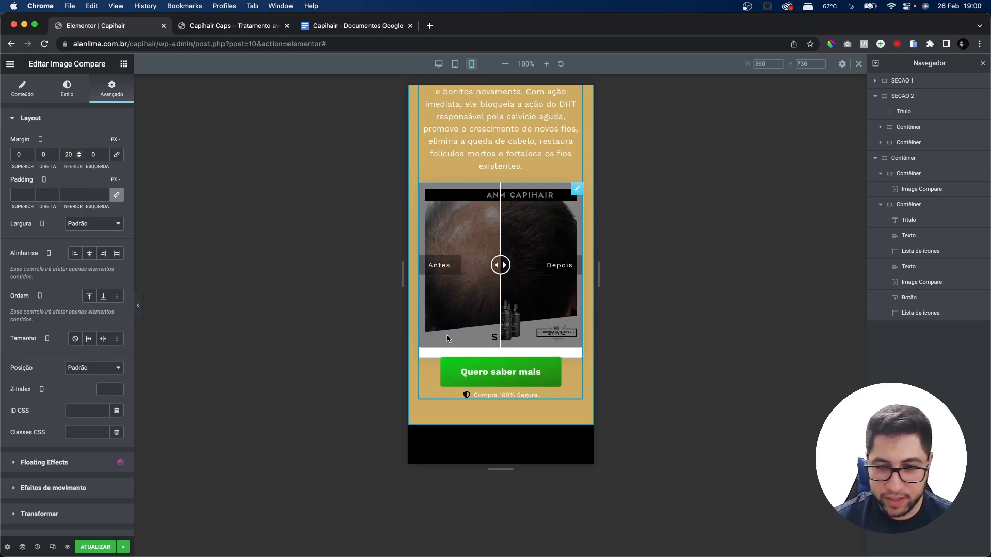
- Save the page and reload the editor, returning to the mobile view of the comparison section
{"action": "left_click", "coordinate": [95, 547]}
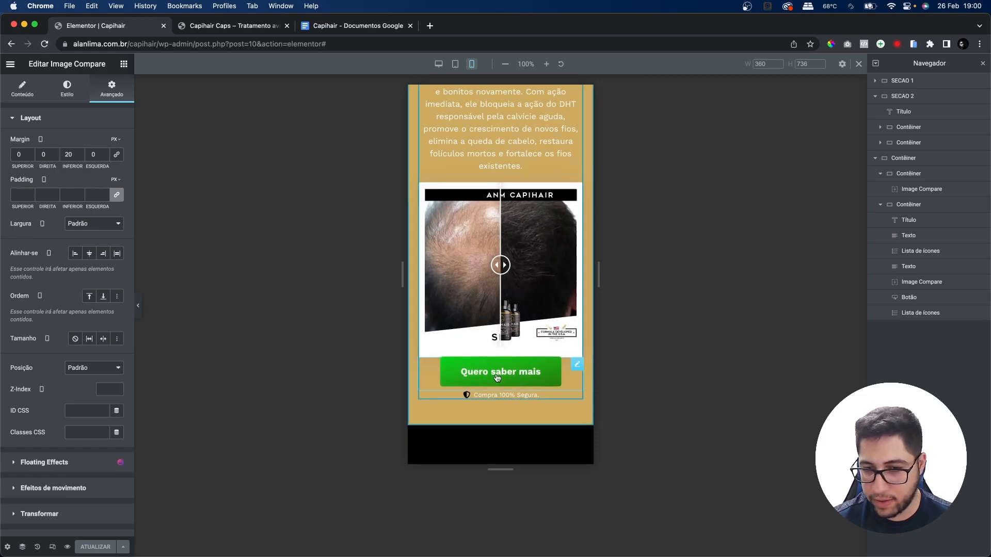
{"action": "left_click", "coordinate": [45, 45]}
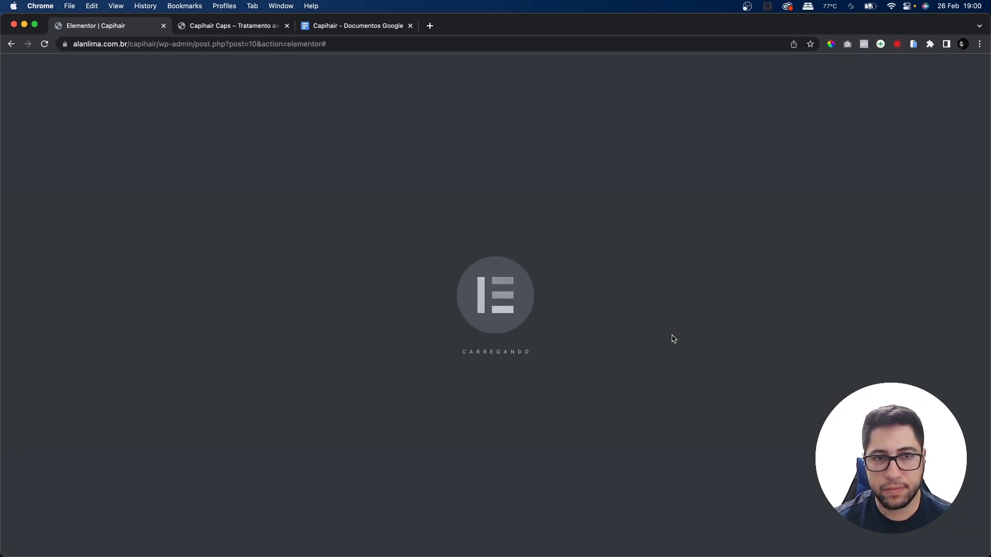
{"action": "scroll", "coordinate": [673, 338], "scroll_direction": "down", "scroll_amount": 15}
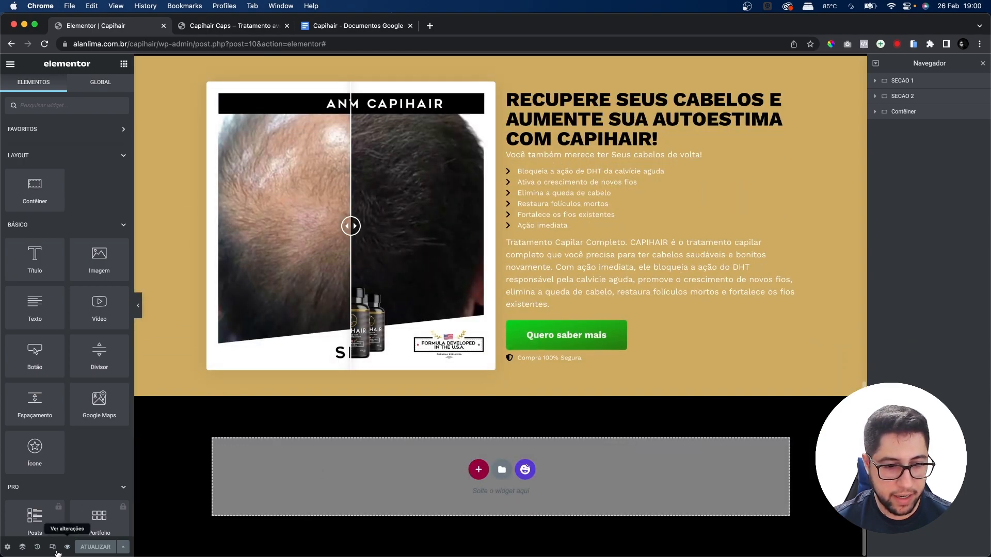
{"action": "left_click", "coordinate": [53, 548]}
{"action": "scroll", "coordinate": [513, 325], "scroll_direction": "down", "scroll_amount": 5}
{"action": "scroll", "coordinate": [513, 325], "scroll_direction": "down", "scroll_amount": 1}
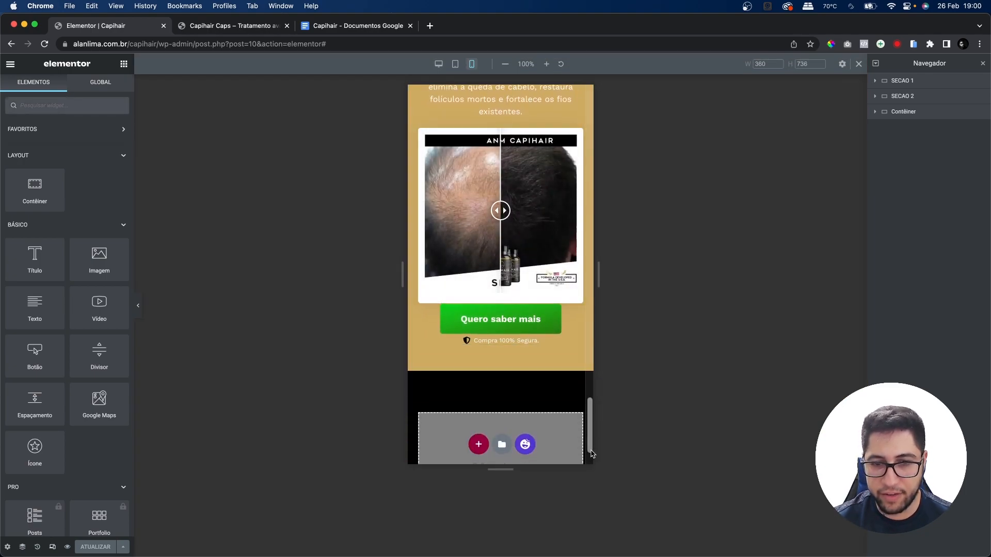
- Set the mobile Image Compare widget's bottom margin to 0 px
{"action": "right_click", "coordinate": [551, 287]}
{"action": "left_click", "coordinate": [549, 293]}
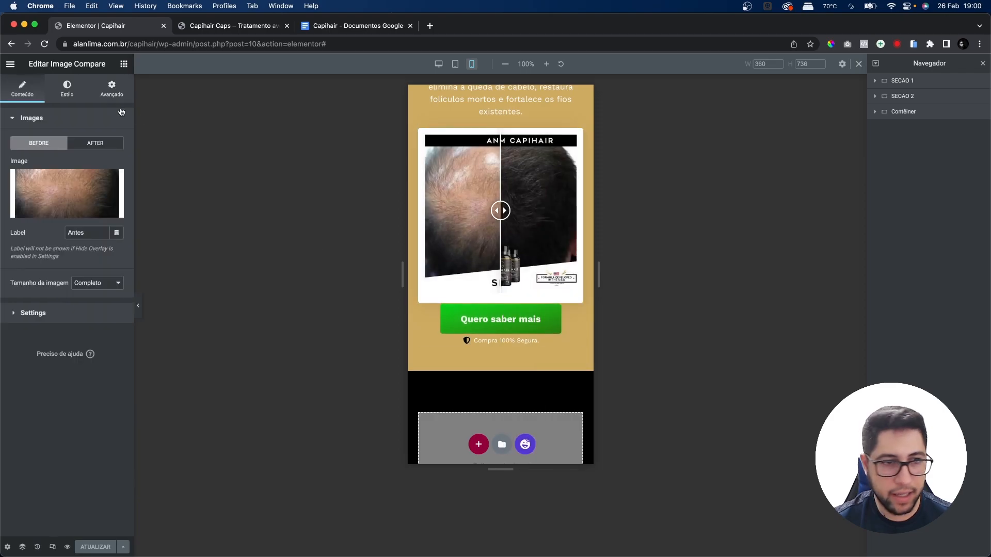
{"action": "left_click", "coordinate": [112, 88]}
{"action": "key", "text": "BackSpace"}
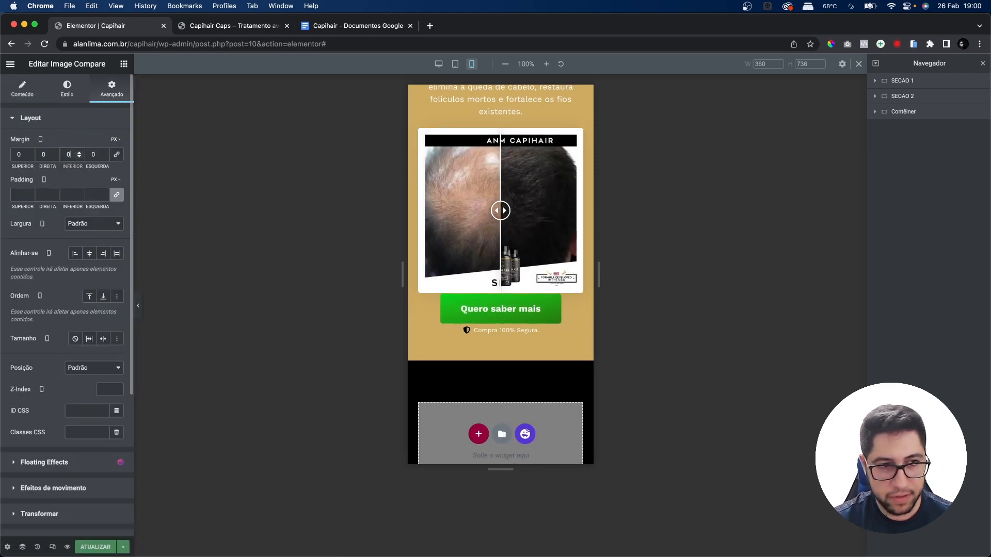
- Set the "Quero saber mais" button's top margin to 20 px and its bottom margin to 0 in the mobile layout
{"action": "right_click", "coordinate": [526, 299]}
{"action": "left_click", "coordinate": [556, 305]}
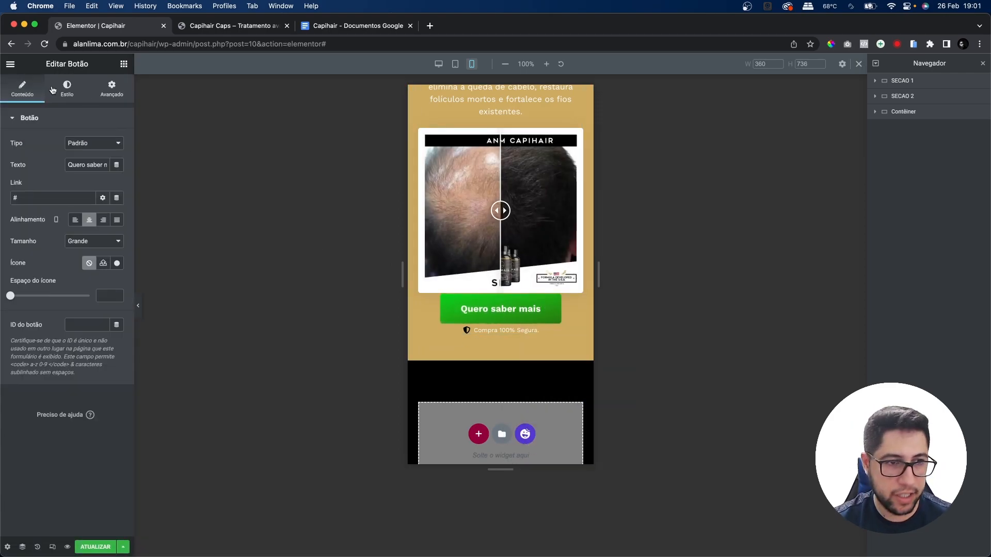
{"action": "left_click", "coordinate": [114, 96]}
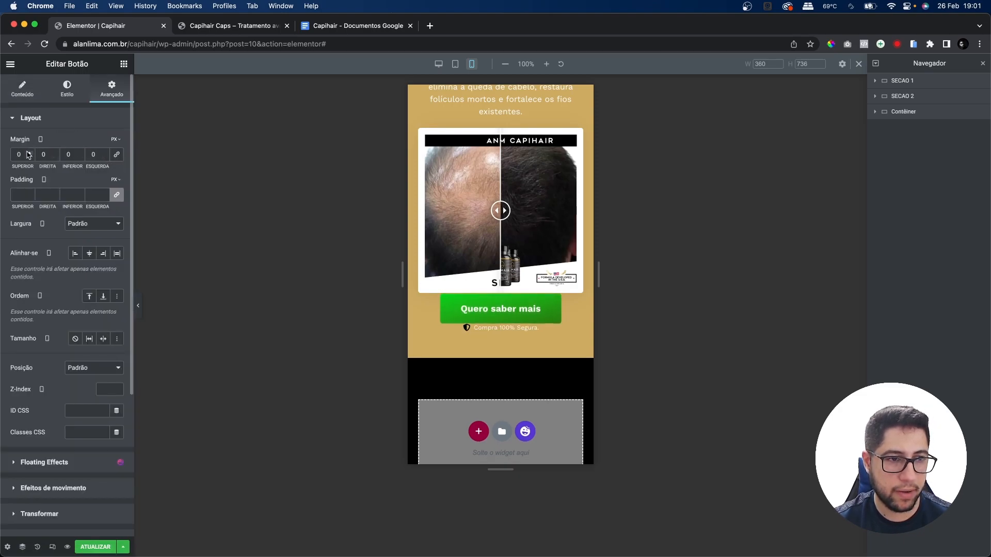
{"action": "type", "text": "20"}
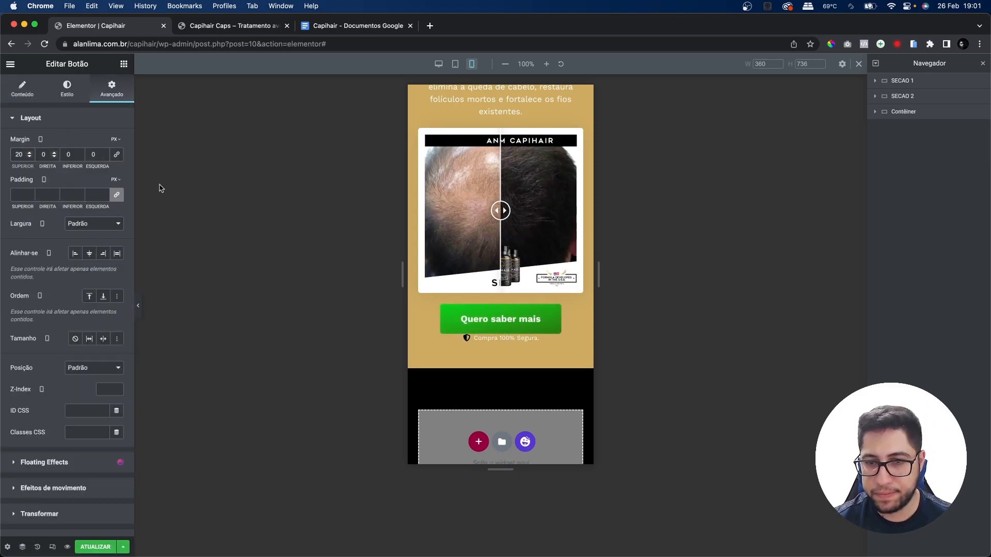
- Review the page's sections in the mobile preview, also at a preview width of 405, and leave the responsive mode
{"action": "scroll", "coordinate": [464, 356], "scroll_direction": "up", "scroll_amount": 5}
{"action": "scroll", "coordinate": [475, 296], "scroll_direction": "up", "scroll_amount": 1}
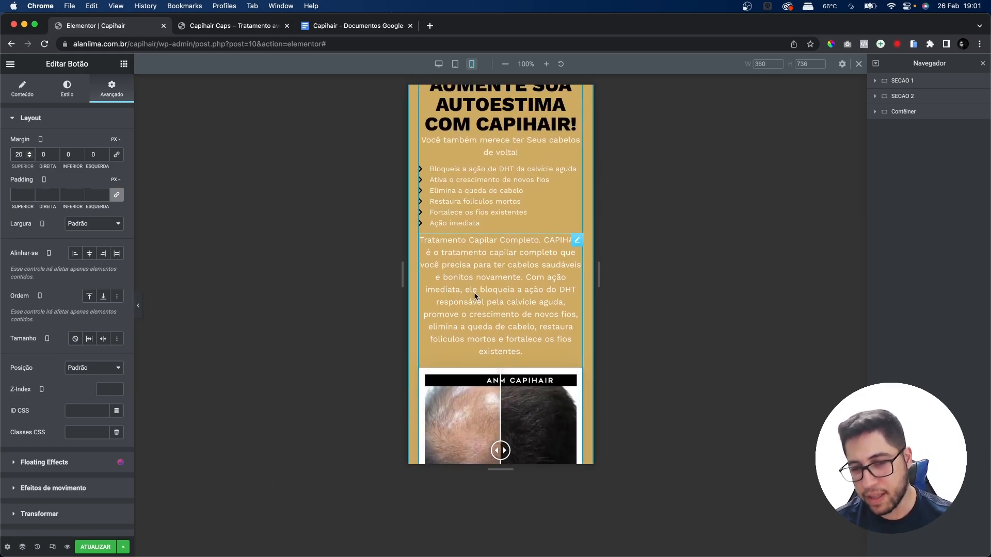
{"action": "scroll", "coordinate": [480, 315], "scroll_direction": "up", "scroll_amount": 6}
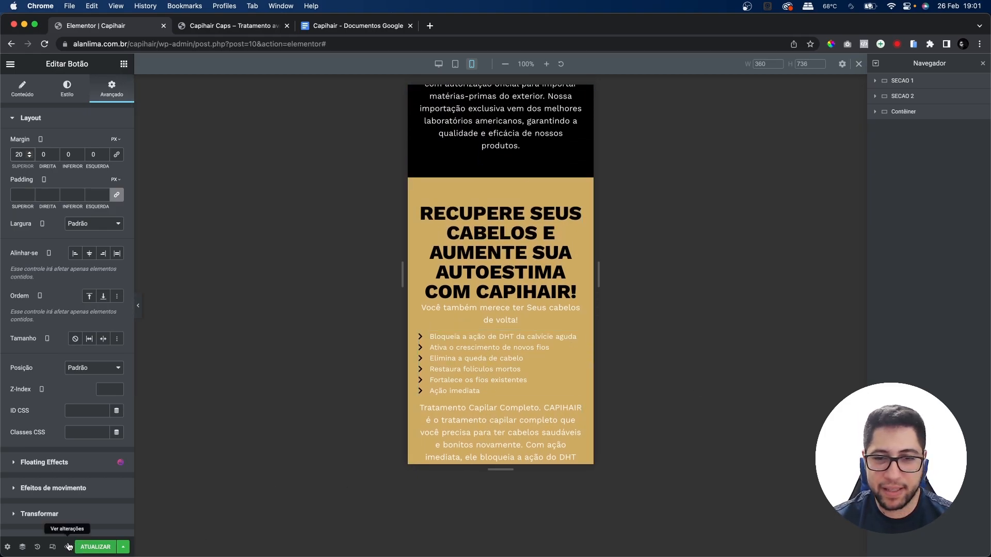
{"action": "scroll", "coordinate": [504, 313], "scroll_direction": "up", "scroll_amount": 3}
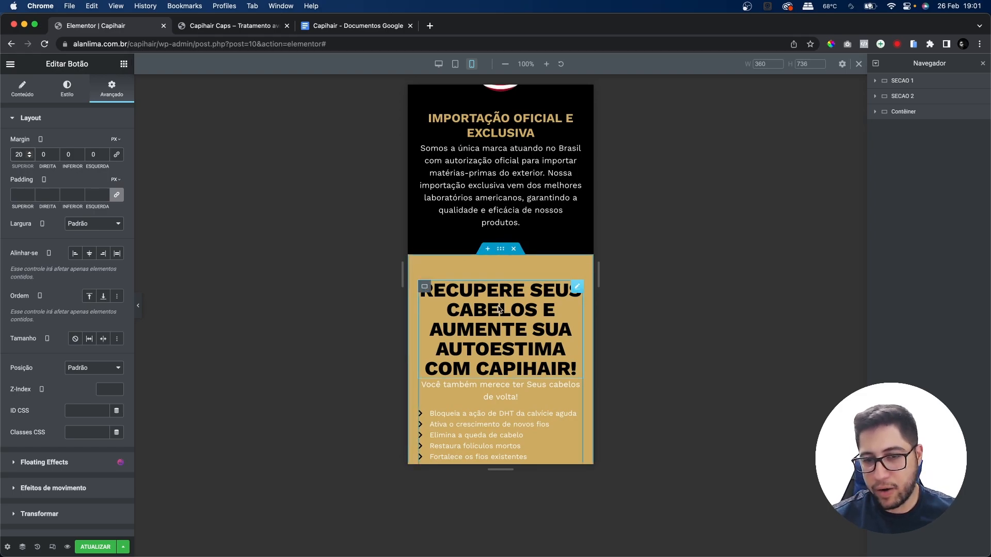
{"action": "scroll", "coordinate": [492, 316], "scroll_direction": "up", "scroll_amount": 5}
{"action": "scroll", "coordinate": [487, 258], "scroll_direction": "down", "scroll_amount": 9}
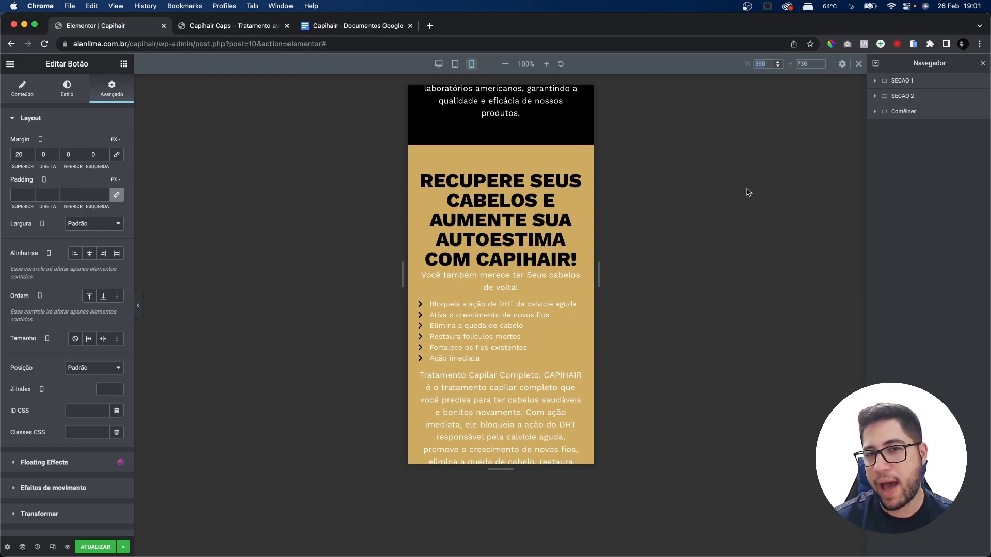
{"action": "type", "text": "405"}
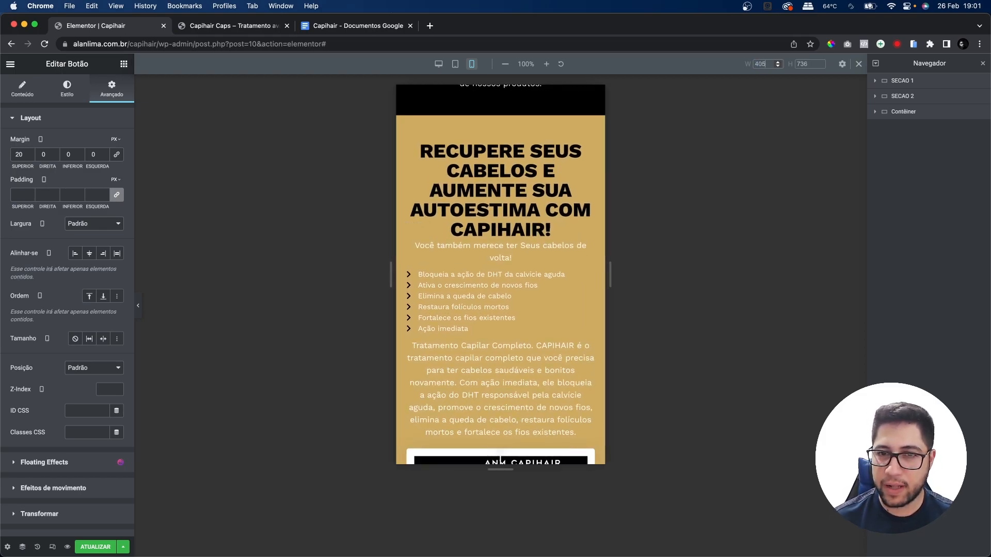
{"action": "scroll", "coordinate": [586, 267], "scroll_direction": "down", "scroll_amount": 5}
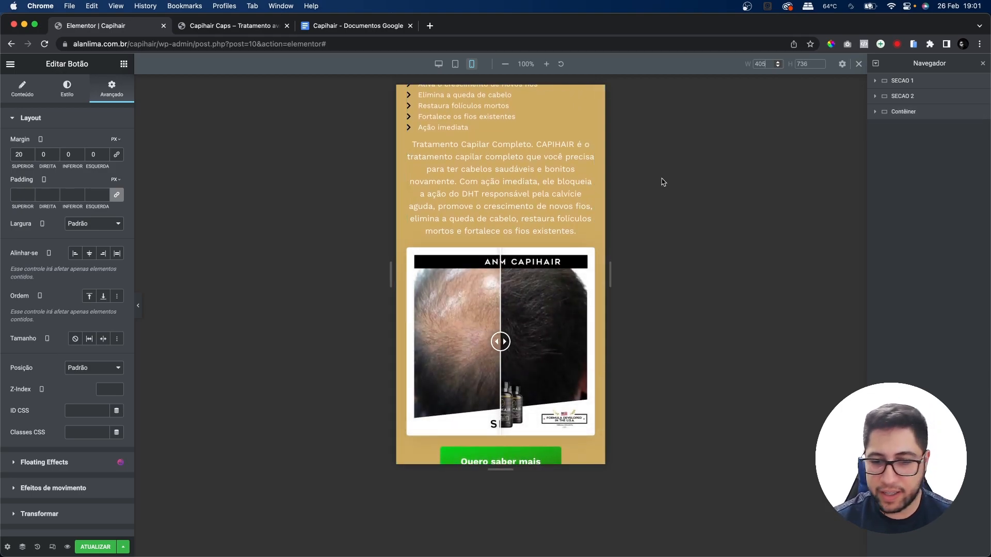
{"action": "scroll", "coordinate": [570, 276], "scroll_direction": "down", "scroll_amount": 5}
{"action": "scroll", "coordinate": [502, 298], "scroll_direction": "up", "scroll_amount": 15}
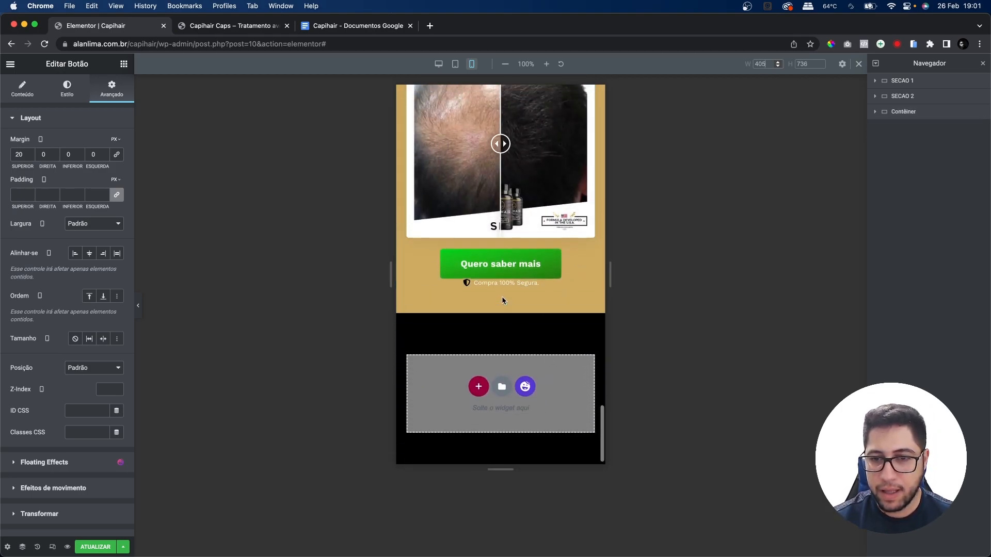
{"action": "scroll", "coordinate": [512, 299], "scroll_direction": "down", "scroll_amount": 15}
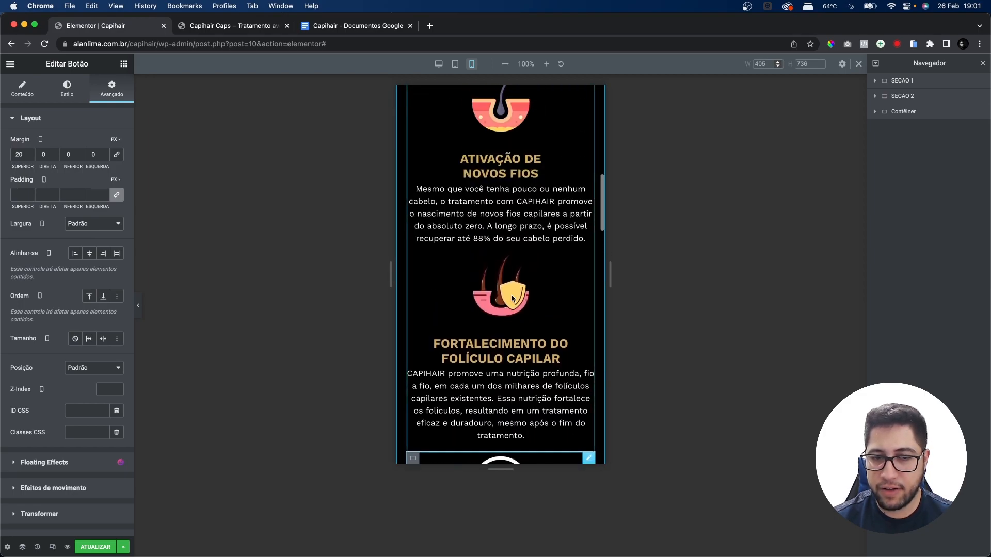
{"action": "left_click", "coordinate": [52, 546]}
- Look up the "Confira os Resultados Incríveis da Nossa Fórmula." section in the Capihair Google Docs copy
{"action": "scroll", "coordinate": [619, 289], "scroll_direction": "up", "scroll_amount": 2}
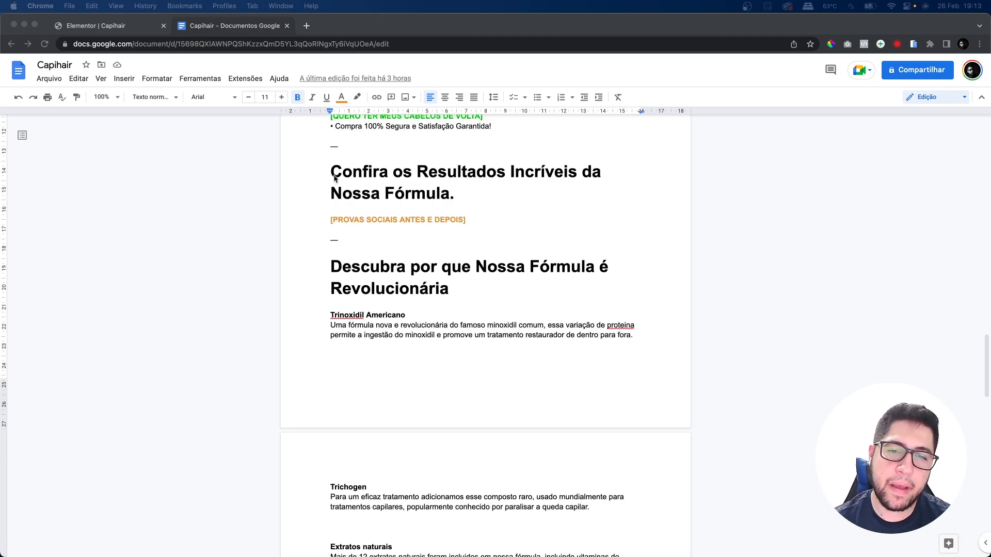
{"action": "left_click", "coordinate": [405, 221]}
{"action": "left_click", "coordinate": [513, 213]}
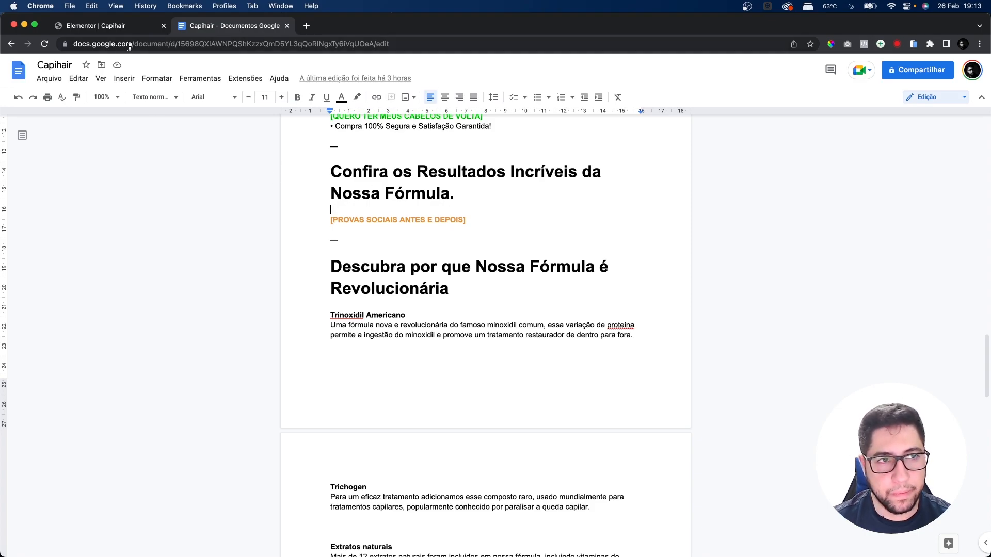
- Switch back to the Elementor editor and add a new container below the comparison section
{"action": "left_click", "coordinate": [124, 29]}
{"action": "scroll", "coordinate": [713, 380], "scroll_direction": "down", "scroll_amount": 6}
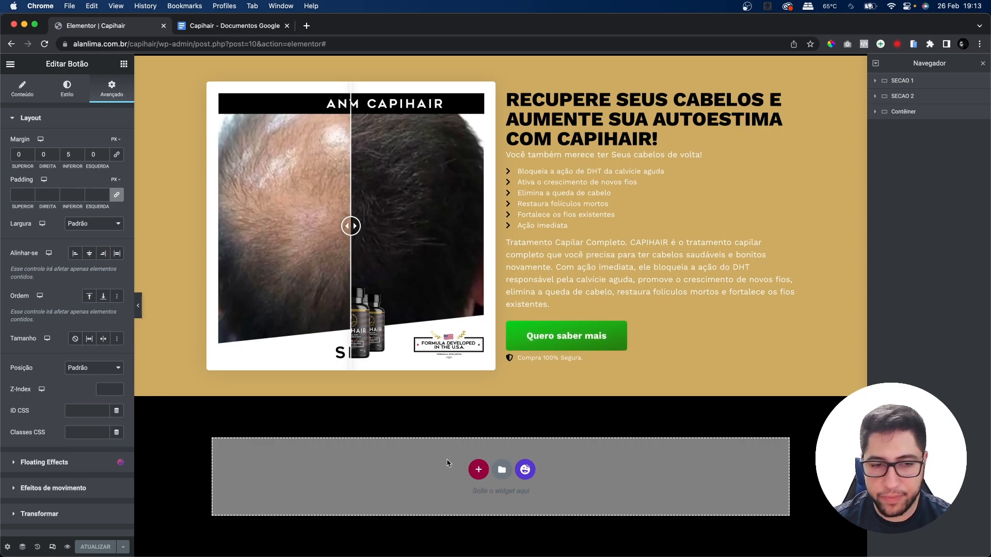
{"action": "left_click", "coordinate": [124, 64]}
{"action": "left_click_drag", "start_coordinate": [34, 190], "coordinate": [467, 488]}
- Unlink the new container's padding and set it to 50 px top and bottom and 20 px right and left
{"action": "left_click", "coordinate": [112, 88]}
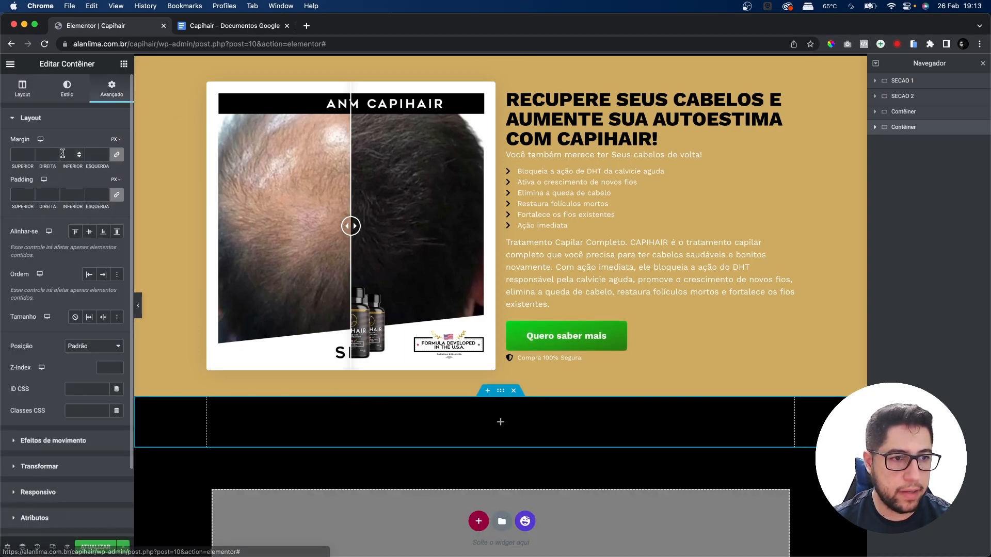
{"action": "left_click", "coordinate": [117, 195]}
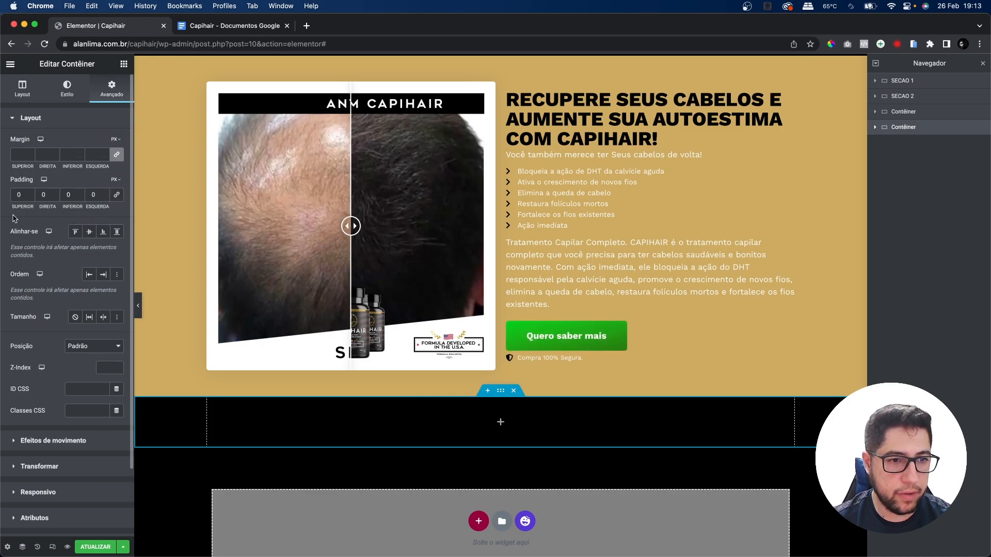
{"action": "double_click", "coordinate": [22, 198]}
{"action": "type", "text": "50"}
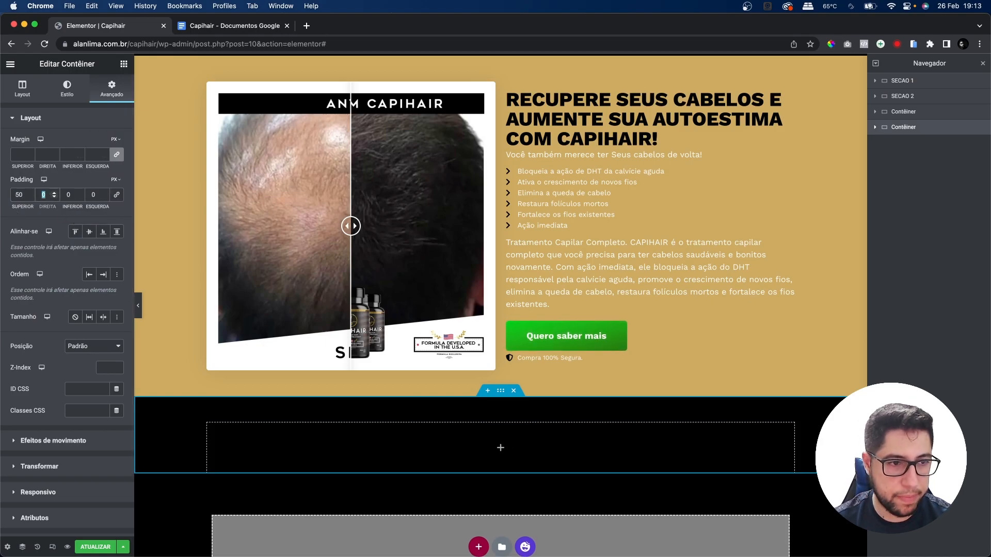
{"action": "type", "text": "20"}
{"action": "key", "text": "Tab"}
{"action": "type", "text": "5020"}
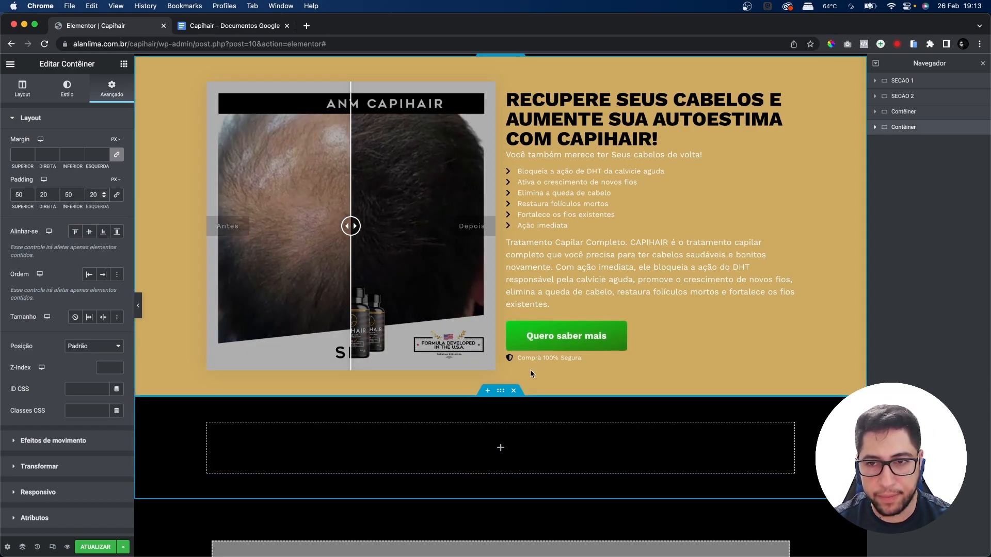
- Bring up the widget library to choose an element for the new container
{"action": "left_click", "coordinate": [124, 64]}
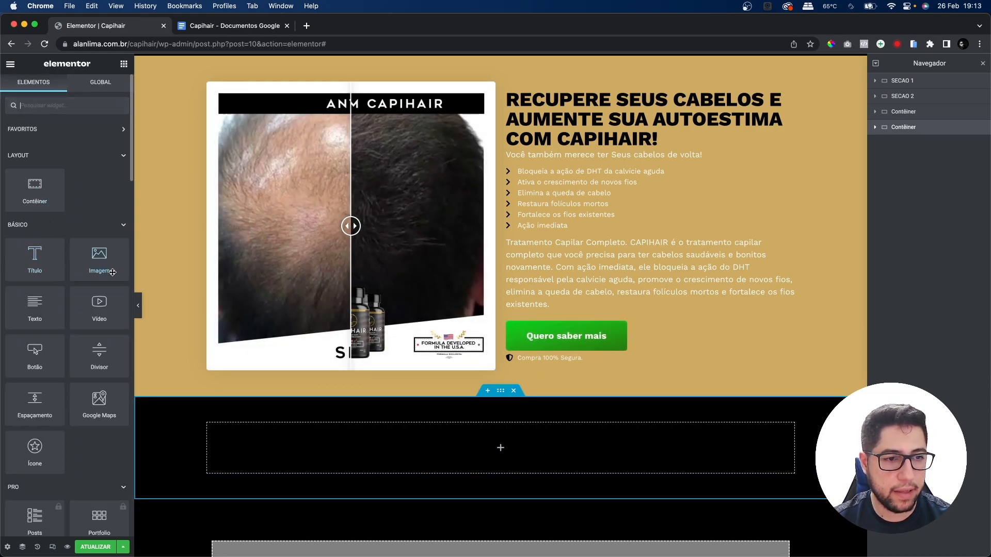
- Add a Título widget to the empty black container and set its HTML tag to H1
{"action": "left_click_drag", "start_coordinate": [38, 278], "coordinate": [496, 448]}
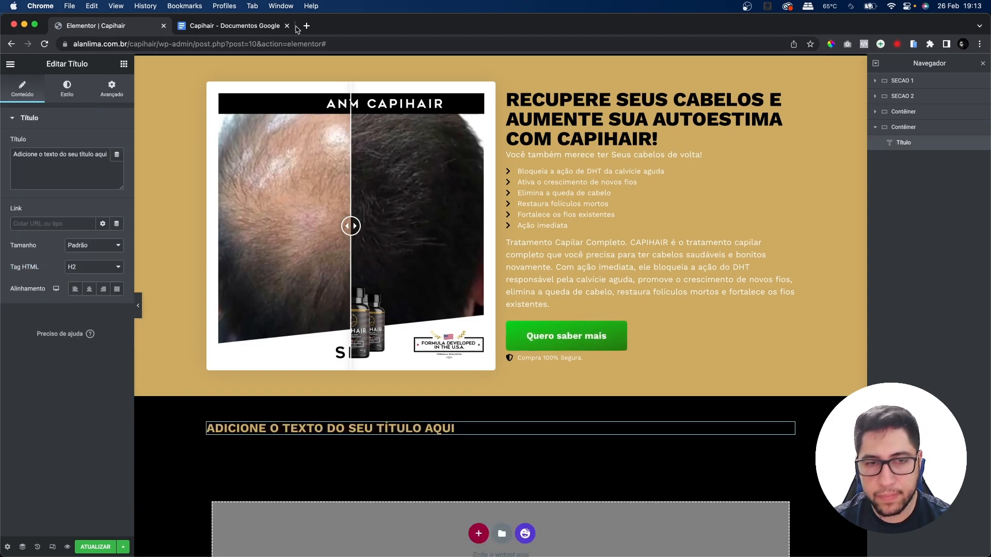
{"action": "left_click", "coordinate": [95, 266]}
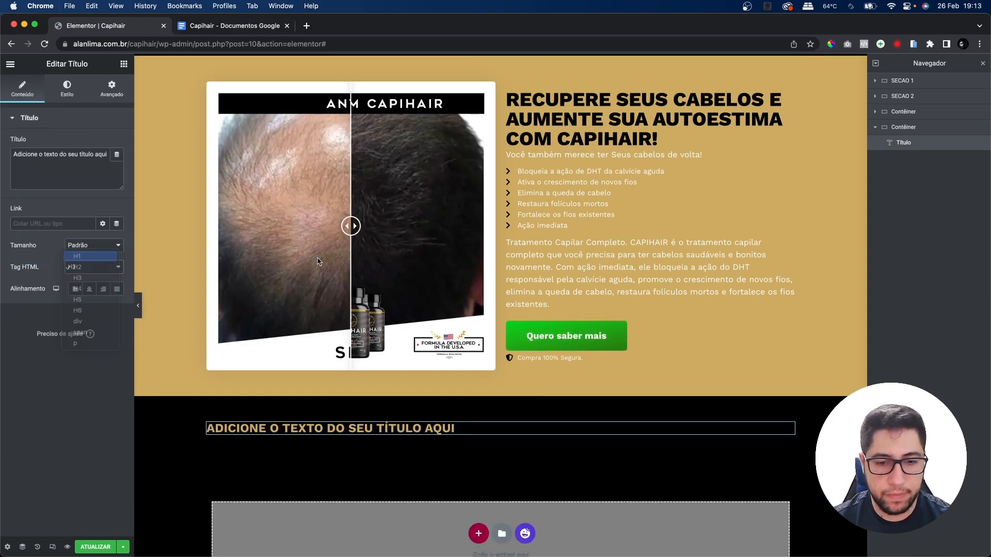
{"action": "left_click", "coordinate": [85, 256]}
- Replace the title text with "Confira os Resultados Incríveis da Nossa Fórmula." copied from the Capihair Google Docs document, and center it
{"action": "left_click", "coordinate": [220, 26]}
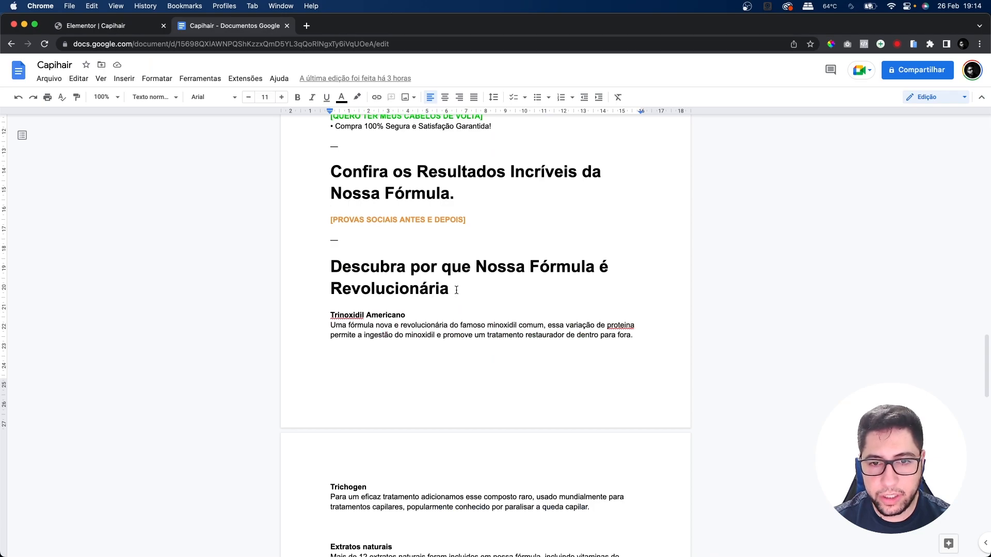
{"action": "left_click_drag", "start_coordinate": [473, 193], "coordinate": [328, 180]}
{"action": "key", "text": "super+c"}
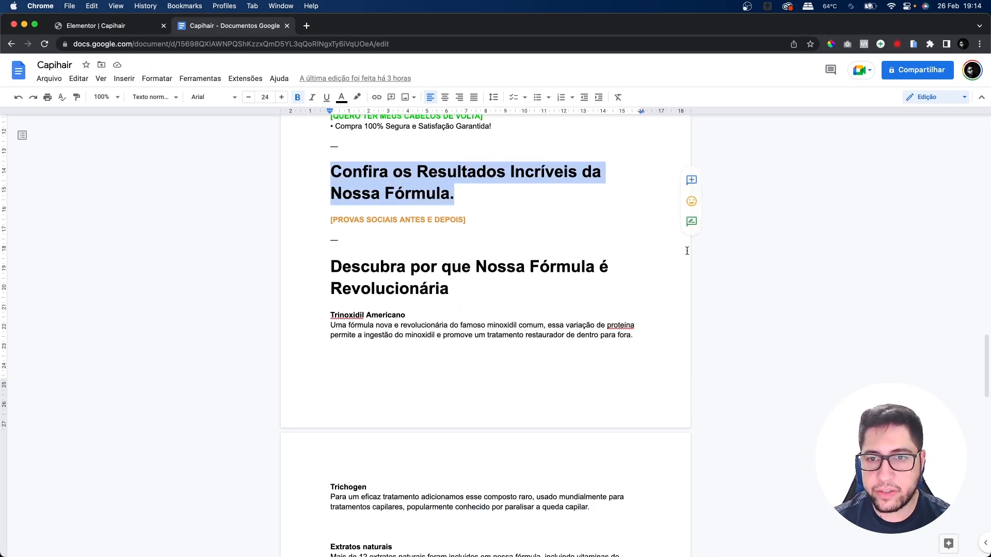
{"action": "left_click", "coordinate": [110, 26]}
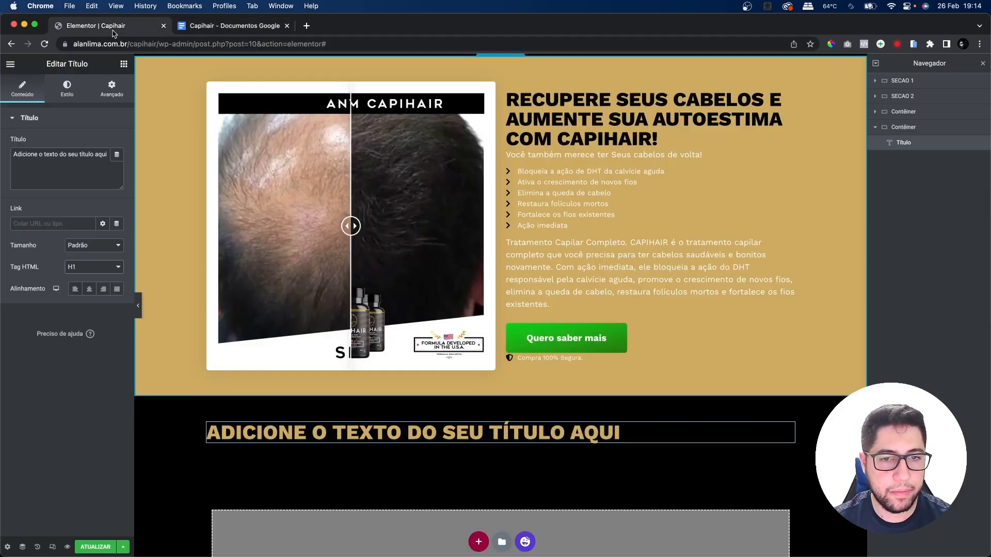
{"action": "triple_click", "coordinate": [56, 165]}
{"action": "key", "text": "super+v"}
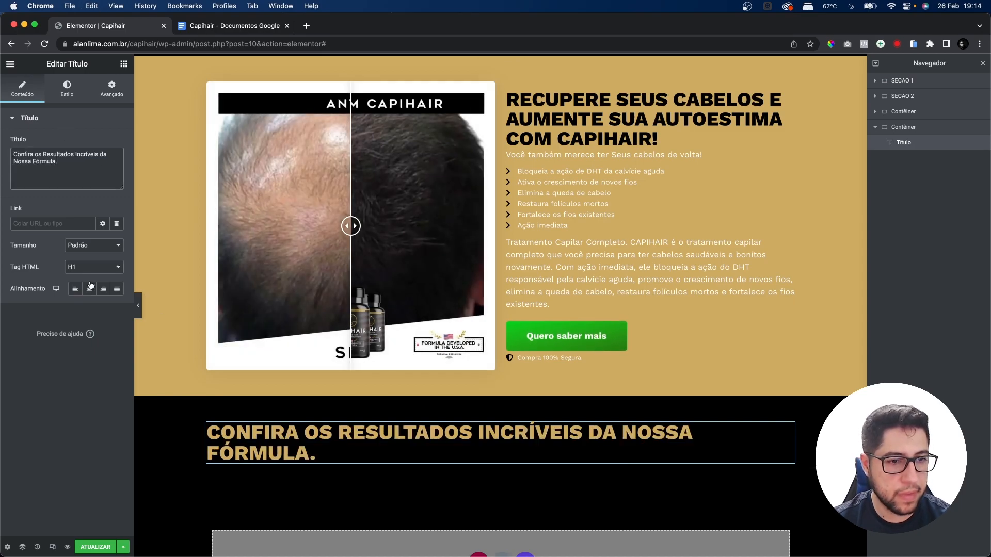
{"action": "left_click", "coordinate": [88, 289]}
- Add a nested container below the title with horizontal row direction and 20 px spacing between elements
{"action": "scroll", "coordinate": [822, 410], "scroll_direction": "down", "scroll_amount": 3}
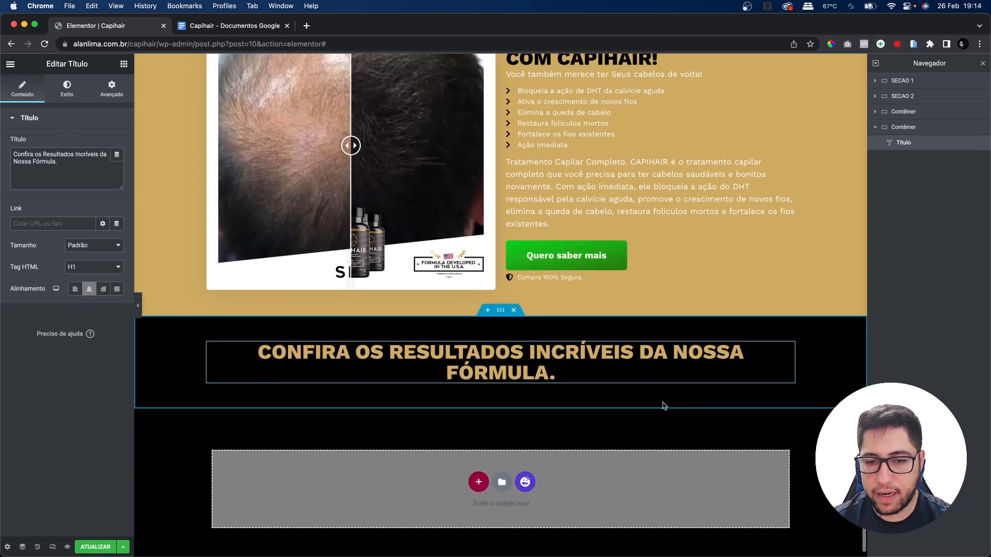
{"action": "left_click", "coordinate": [124, 64]}
{"action": "left_click_drag", "start_coordinate": [33, 185], "coordinate": [490, 373]}
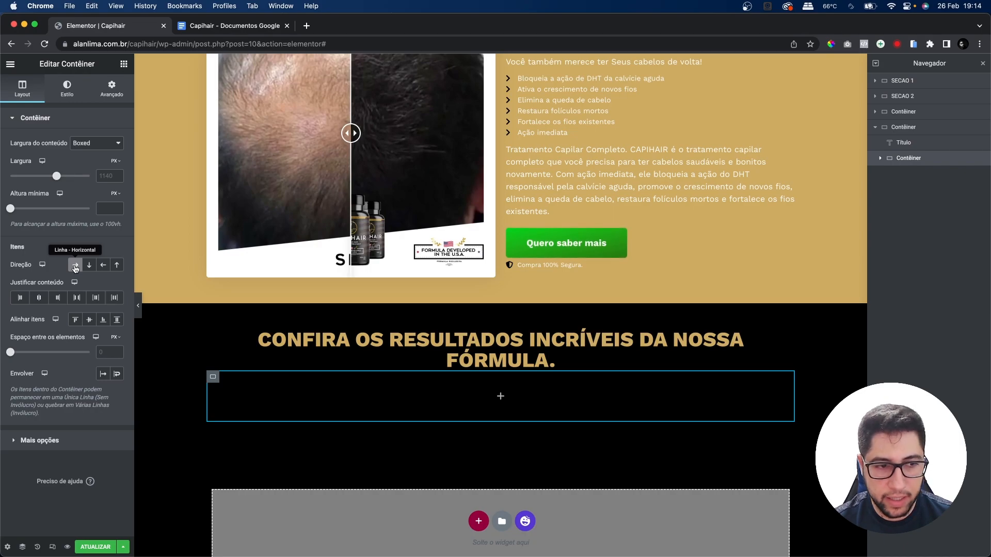
{"action": "left_click", "coordinate": [71, 264]}
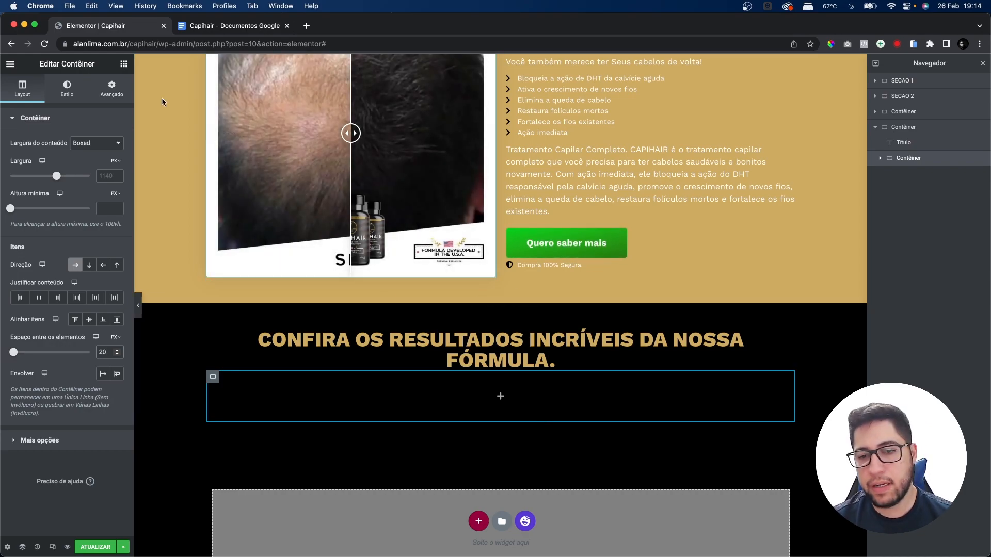
- Add an Imagem widget to the nested container and insert the uploaded file provasocial1.webp into it
{"action": "left_click", "coordinate": [123, 64]}
{"action": "left_click_drag", "start_coordinate": [106, 257], "coordinate": [338, 391]}
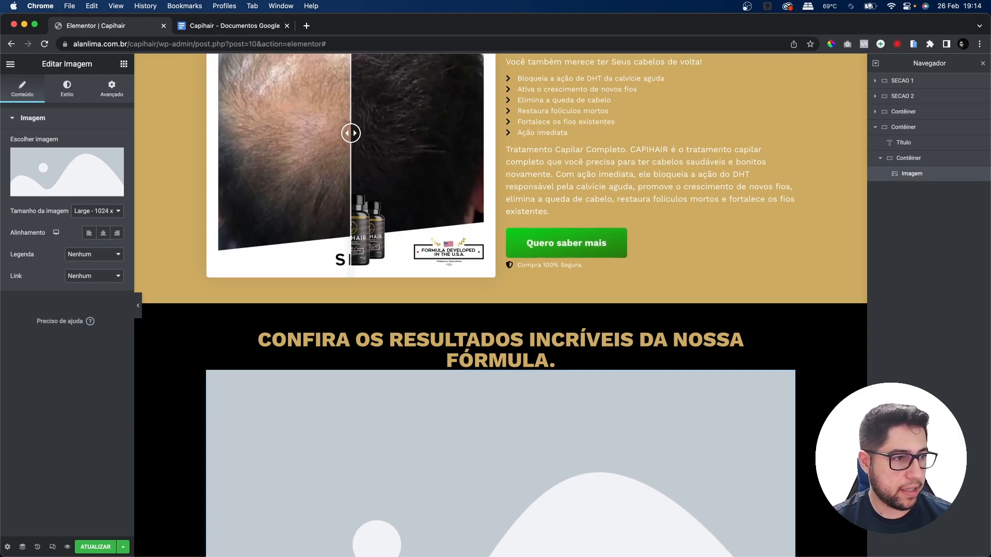
{"action": "key", "text": "super+Tab"}
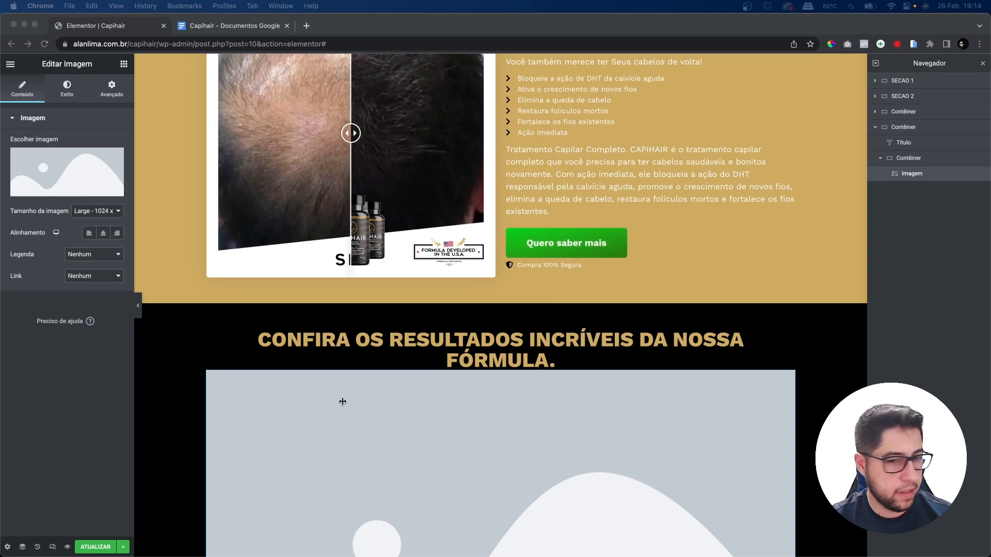
{"action": "left_click", "coordinate": [100, 190]}
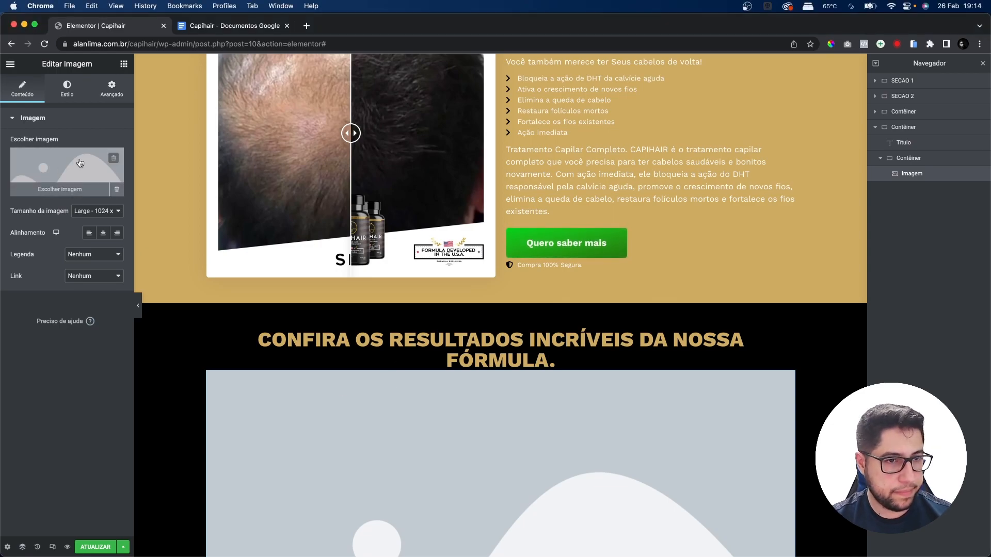
{"action": "left_click", "coordinate": [100, 190]}
{"action": "left_click_drag", "start_coordinate": [990, 289], "coordinate": [411, 340]}
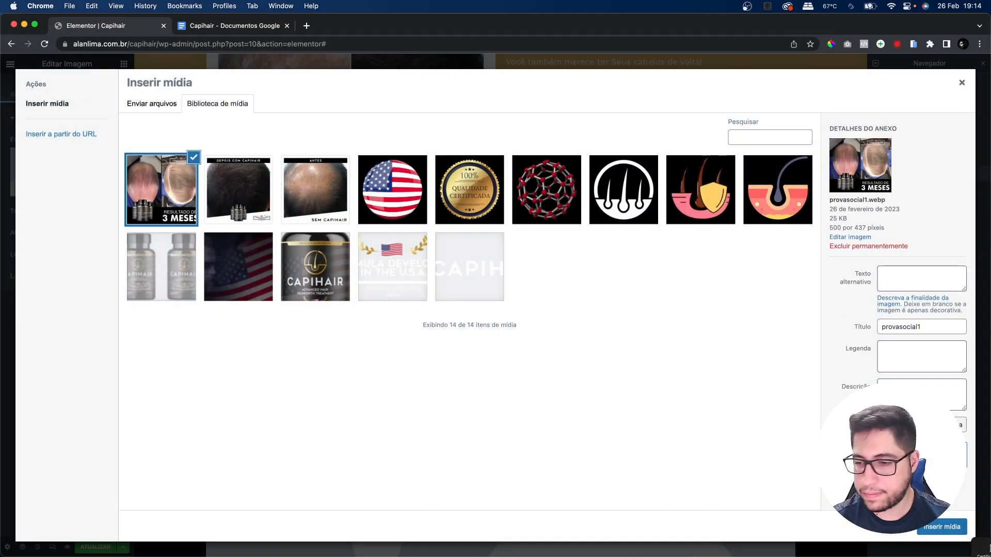
{"action": "left_click", "coordinate": [940, 527]}
- Duplicate the 3-month result image and replace the copy's picture with the uploaded file provasocial2.webp
{"action": "scroll", "coordinate": [516, 309], "scroll_direction": "down", "scroll_amount": 5}
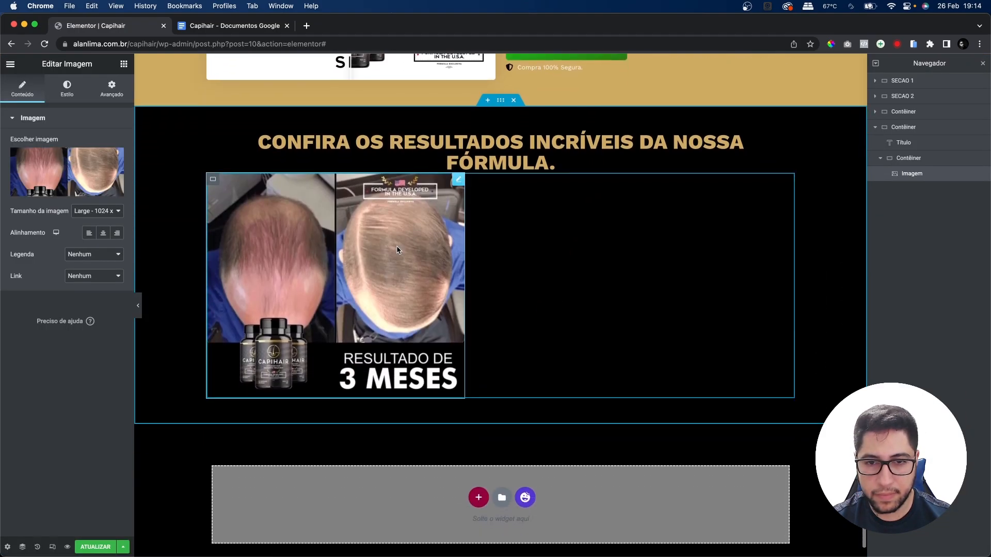
{"action": "right_click", "coordinate": [446, 244]}
{"action": "left_click", "coordinate": [485, 267]}
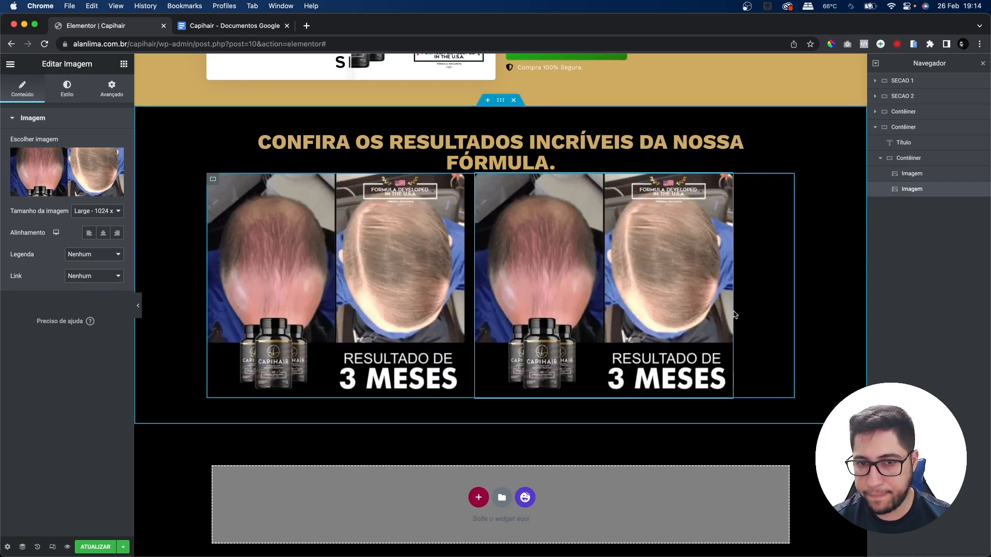
{"action": "left_click", "coordinate": [69, 171]}
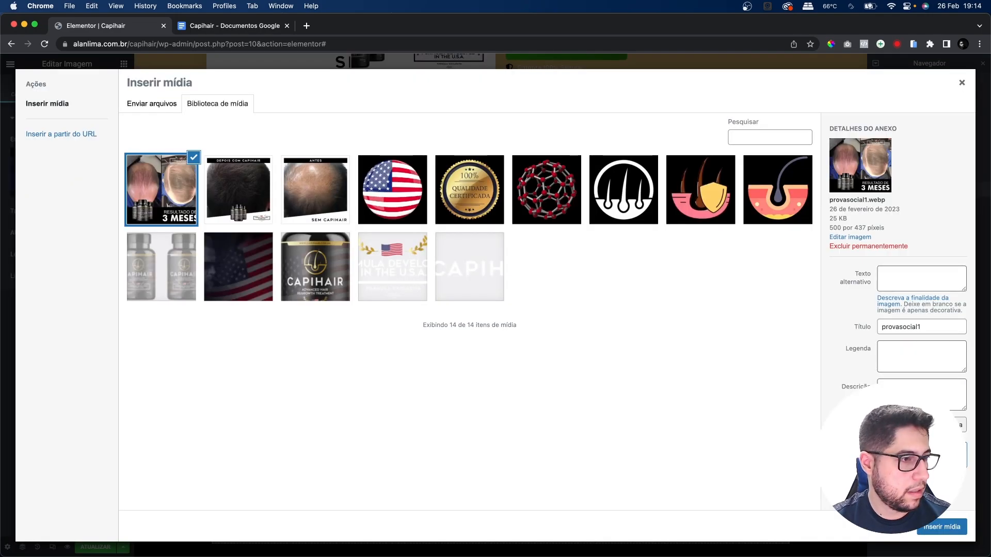
{"action": "left_click_drag", "start_coordinate": [2, 206], "coordinate": [518, 391]}
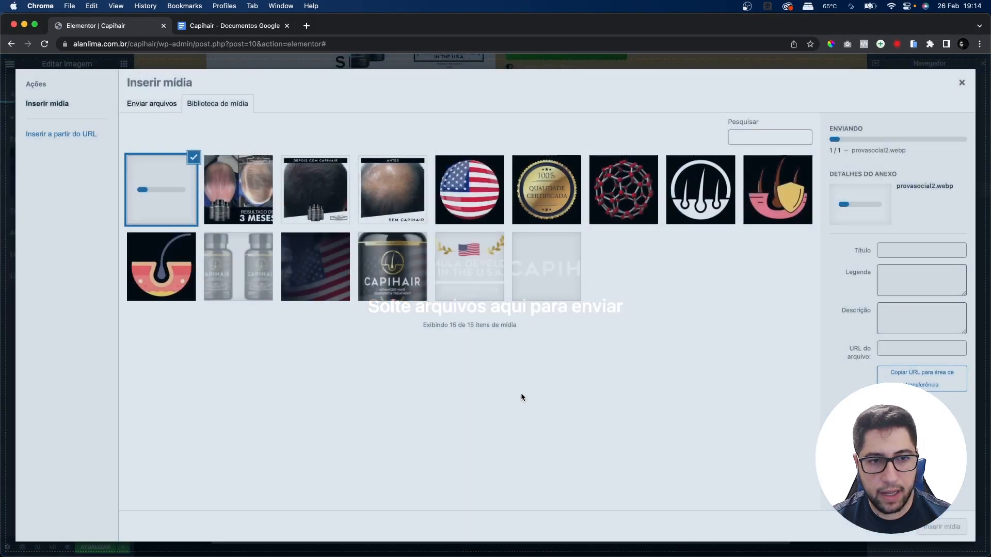
{"action": "left_click", "coordinate": [943, 526]}
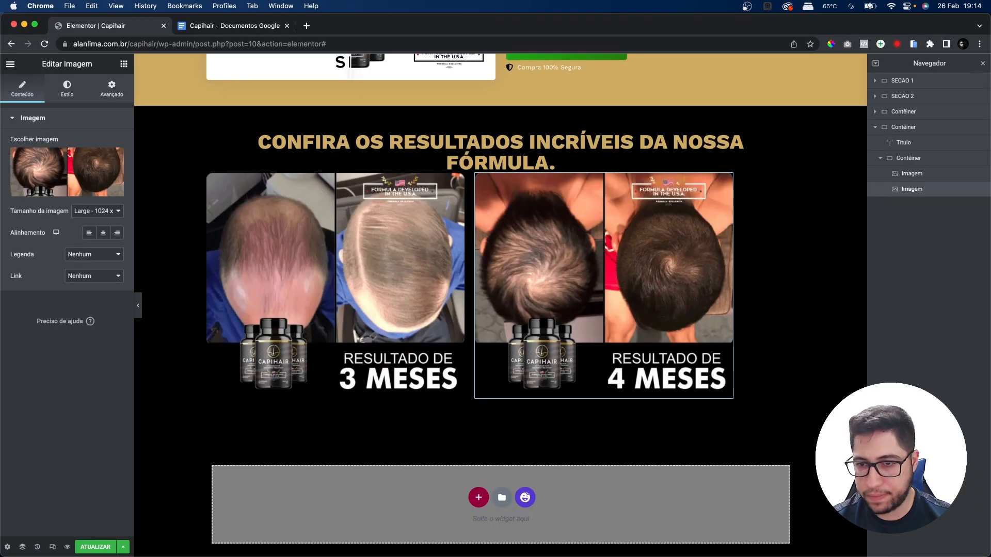
- Justify the content of the nested image container to the center
{"action": "right_click", "coordinate": [760, 214]}
{"action": "left_click", "coordinate": [777, 224]}
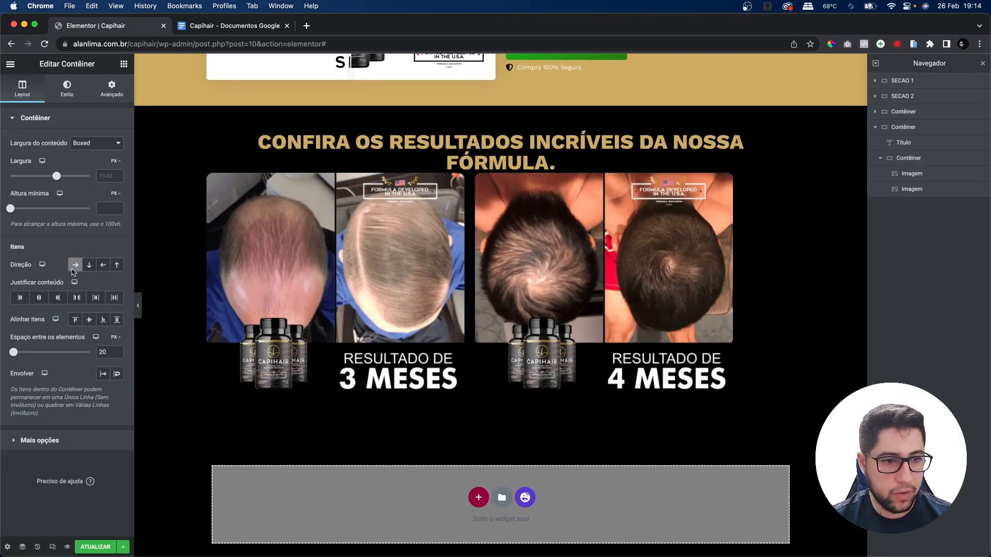
{"action": "left_click", "coordinate": [40, 298]}
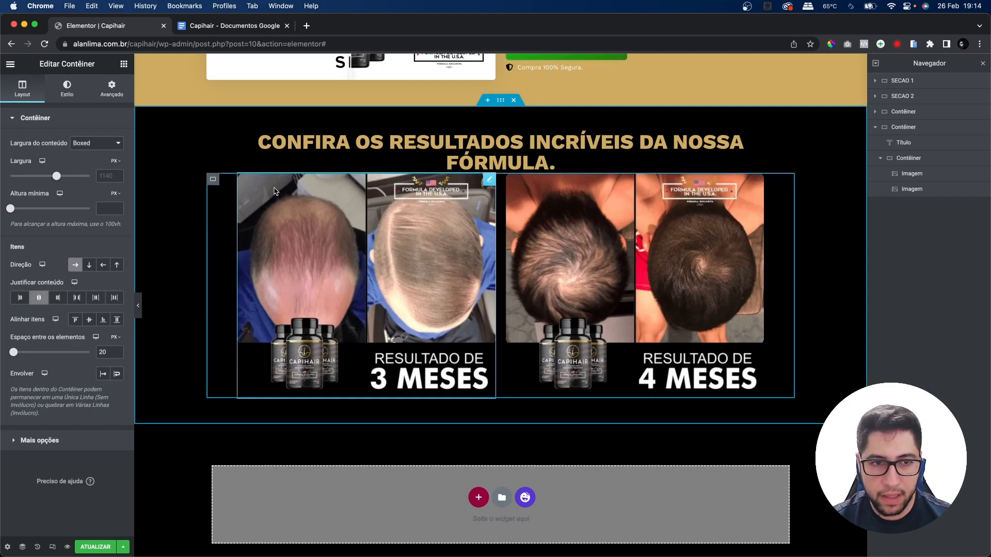
- Duplicate the nested image container and set the first image row's bottom margin to 20 px
{"action": "right_click", "coordinate": [217, 181]}
{"action": "left_click", "coordinate": [242, 202]}
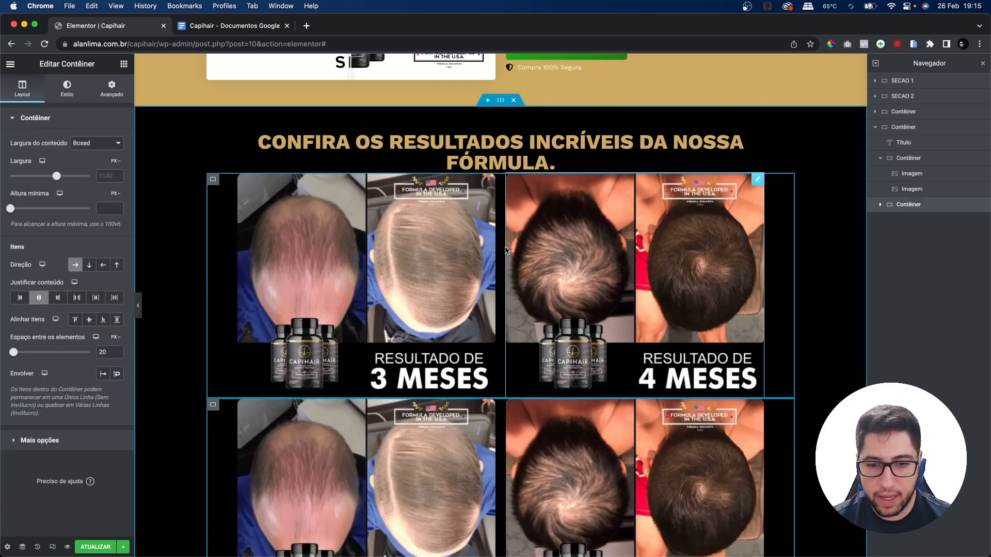
{"action": "scroll", "coordinate": [219, 138], "scroll_direction": "down", "scroll_amount": 3}
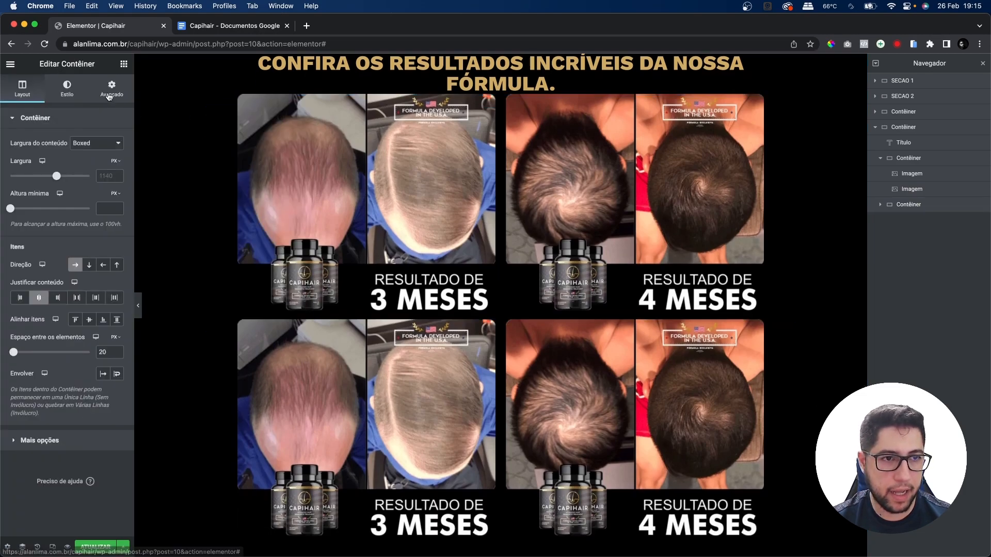
{"action": "left_click", "coordinate": [109, 95]}
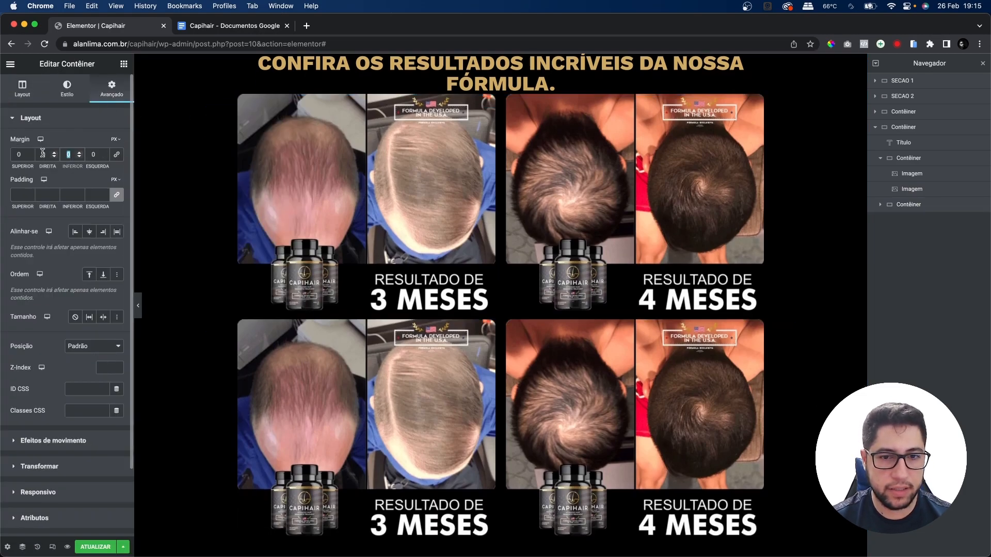
{"action": "type", "text": "20"}
- Replace the first image of the second row with the uploaded 5-month result picture
{"action": "scroll", "coordinate": [502, 274], "scroll_direction": "down", "scroll_amount": 3}
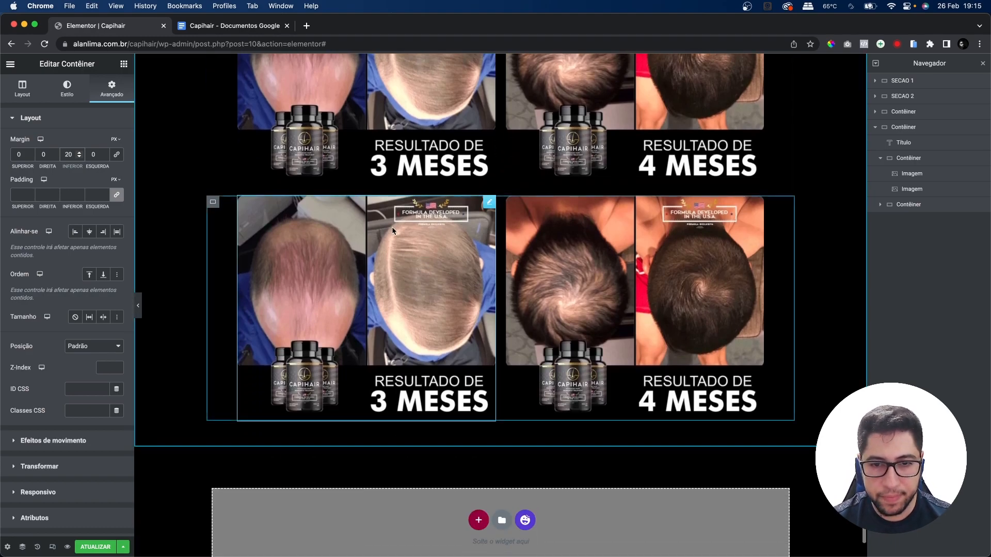
{"action": "right_click", "coordinate": [394, 223]}
{"action": "left_click", "coordinate": [431, 238]}
{"action": "left_click", "coordinate": [76, 161]}
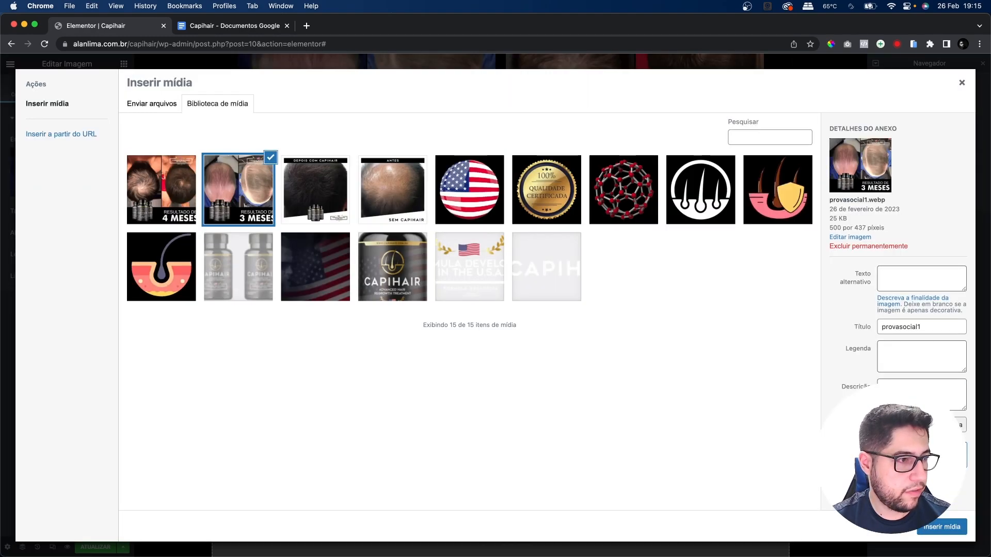
{"action": "left_click_drag", "start_coordinate": [31, 180], "coordinate": [446, 254]}
{"action": "left_click", "coordinate": [942, 527]}
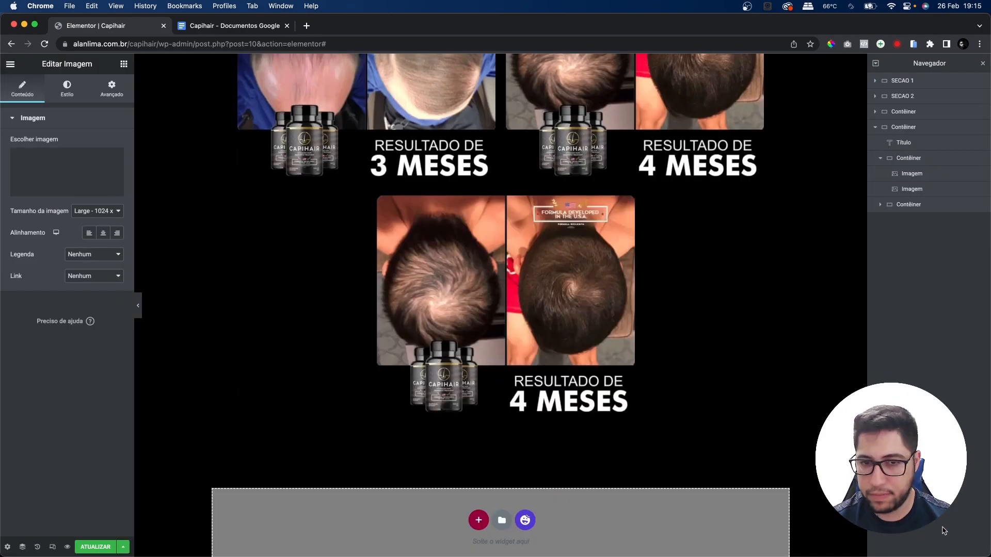
- Replace the second image of the lower row with the uploaded file provasocial4.webp
{"action": "right_click", "coordinate": [593, 268]}
{"action": "left_click", "coordinate": [612, 276]}
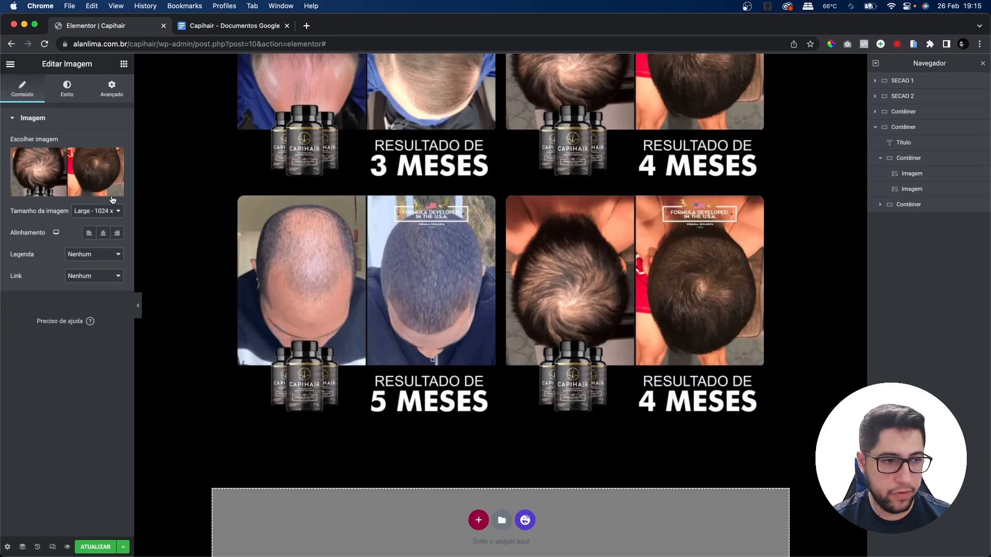
{"action": "left_click", "coordinate": [95, 178]}
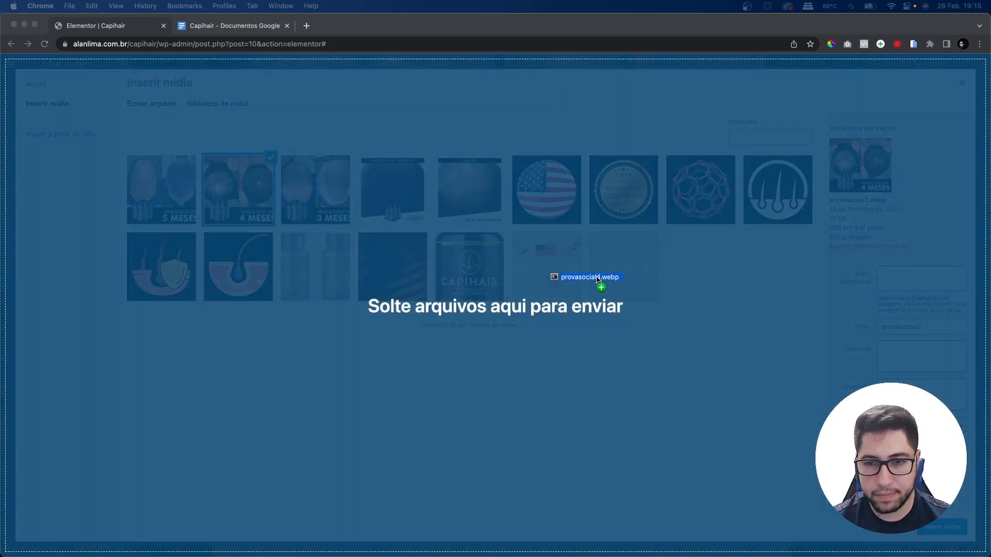
{"action": "left_click_drag", "start_coordinate": [574, 277], "coordinate": [574, 277]}
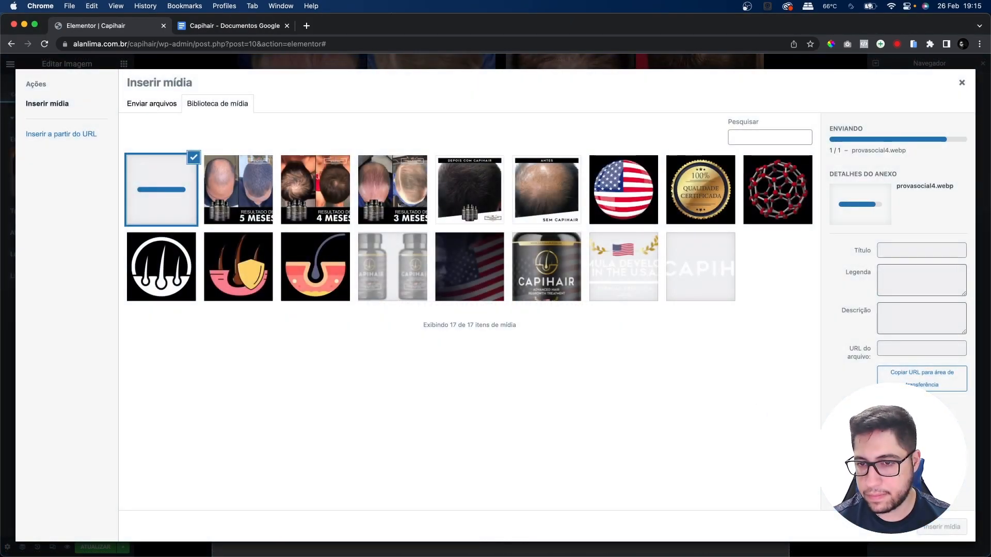
{"action": "left_click", "coordinate": [943, 527]}
- Check the margin settings of the "Conheça o Segredo do Crescimento Capilar: Capihair Caps" title
{"action": "scroll", "coordinate": [522, 208], "scroll_direction": "up", "scroll_amount": 3}
{"action": "scroll", "coordinate": [513, 236], "scroll_direction": "up", "scroll_amount": 10}
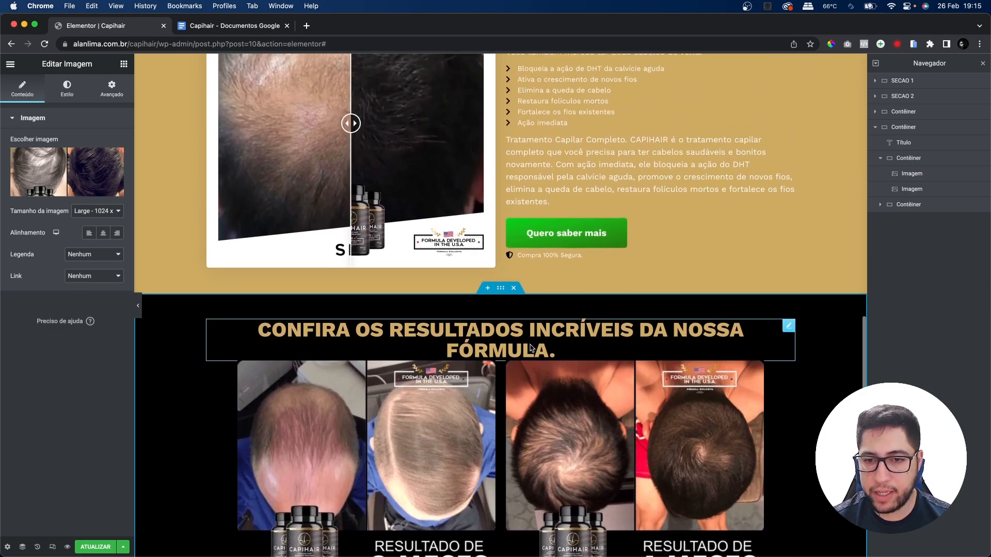
{"action": "scroll", "coordinate": [673, 297], "scroll_direction": "up", "scroll_amount": 10}
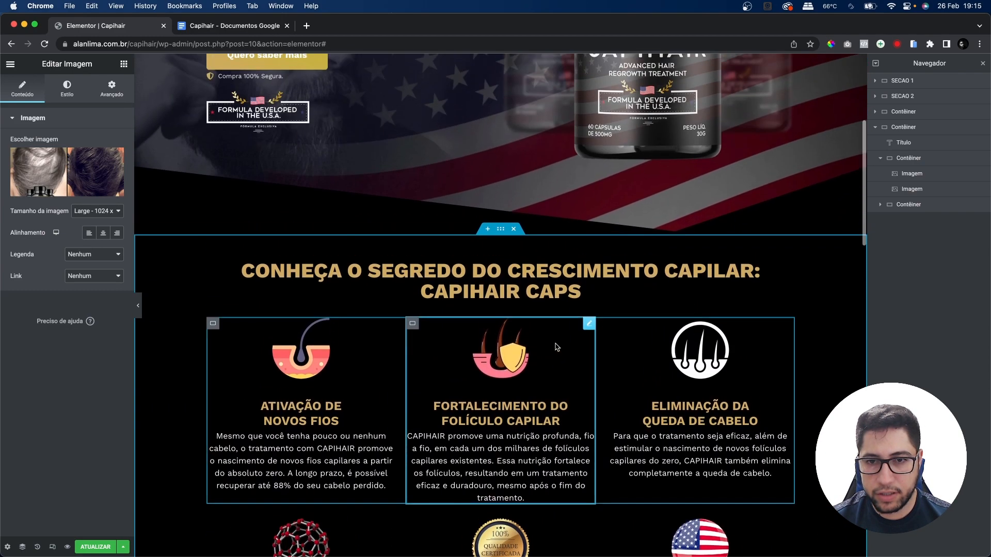
{"action": "right_click", "coordinate": [499, 305]}
{"action": "left_click", "coordinate": [519, 310]}
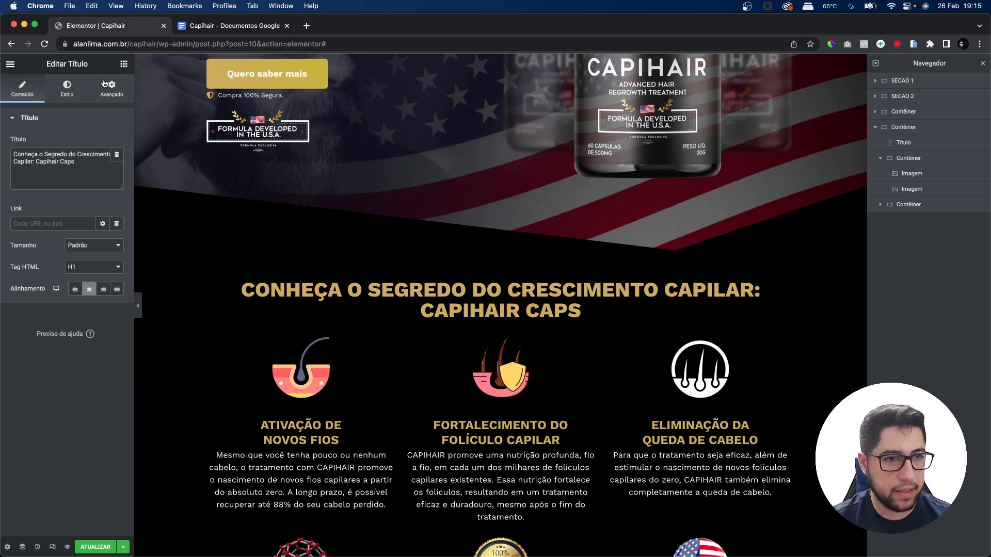
- Set the bottom margin of the "Confira os Resultados Incríveis da Nossa Fórmula." title to 30 px
{"action": "scroll", "coordinate": [518, 310], "scroll_direction": "down", "scroll_amount": 15}
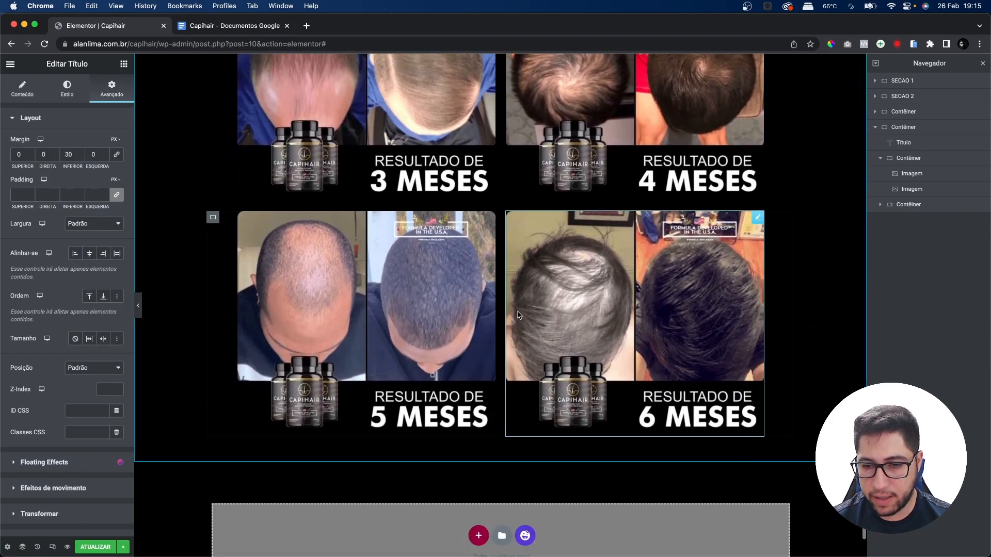
{"action": "scroll", "coordinate": [515, 354], "scroll_direction": "up", "scroll_amount": 6}
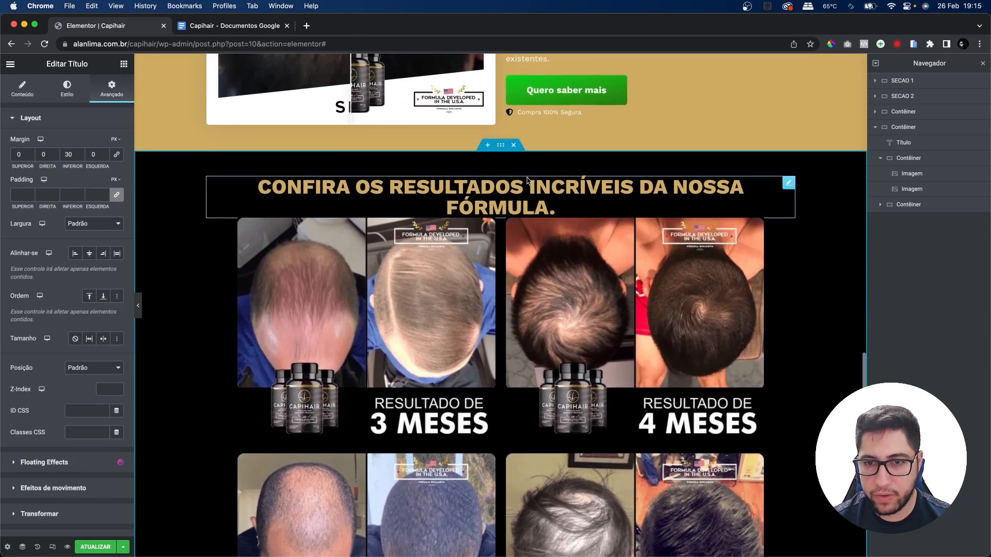
{"action": "right_click", "coordinate": [447, 199]}
{"action": "left_click", "coordinate": [479, 206]}
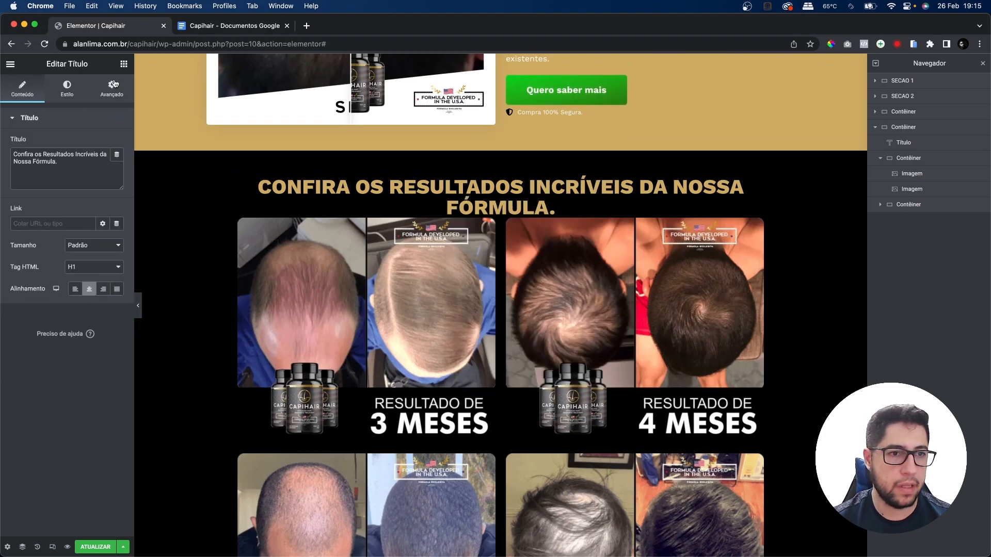
{"action": "left_click", "coordinate": [112, 88]}
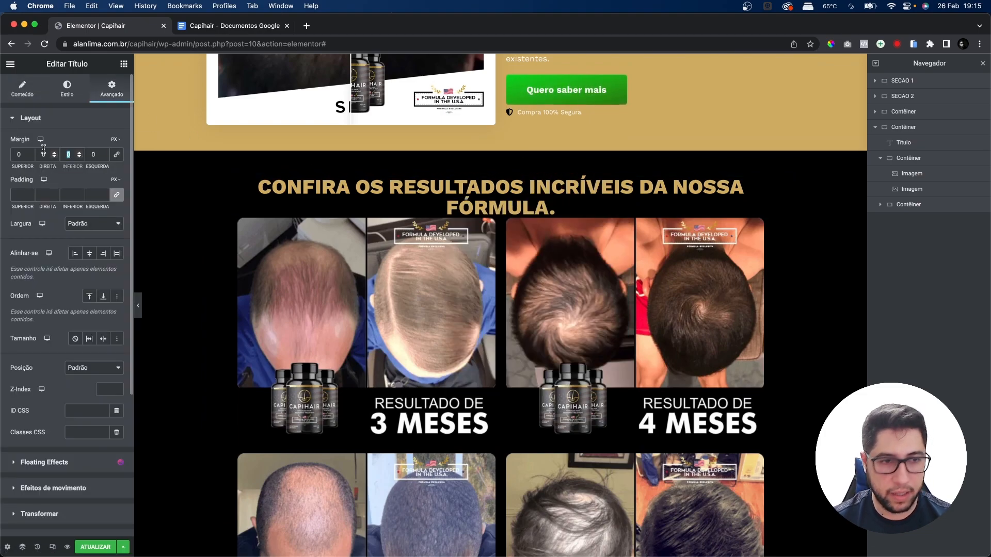
{"action": "type", "text": "30"}
{"action": "scroll", "coordinate": [309, 258], "scroll_direction": "down", "scroll_amount": 5}
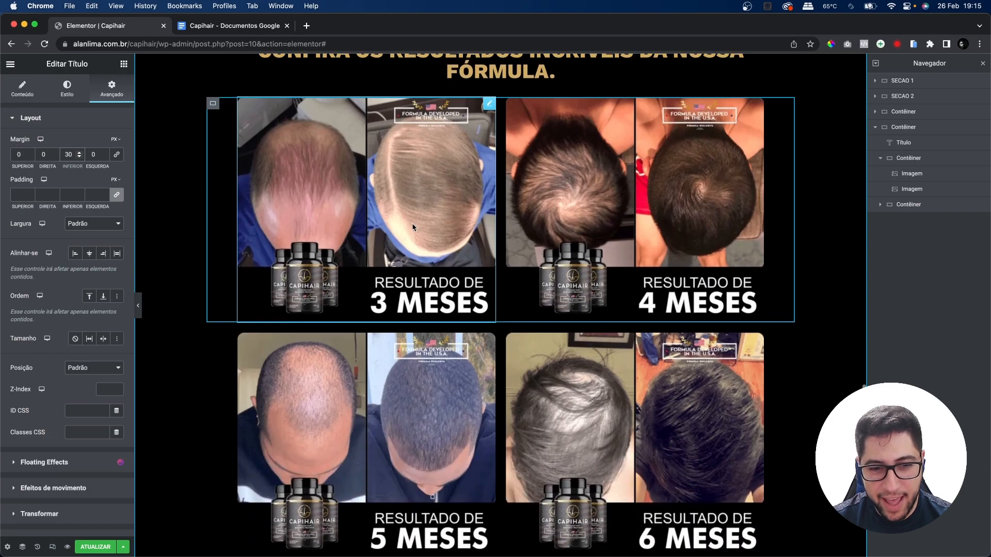
{"action": "scroll", "coordinate": [258, 330], "scroll_direction": "up", "scroll_amount": 2}
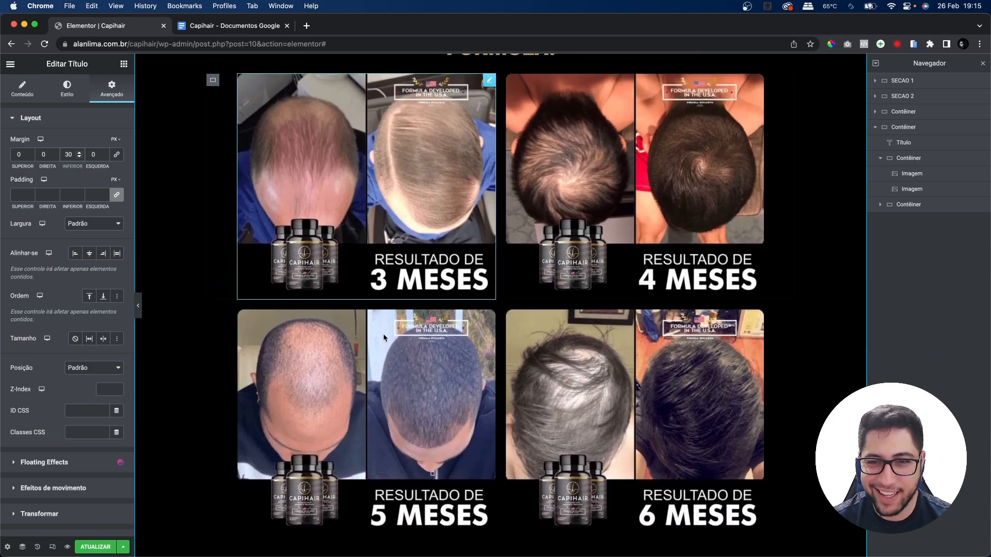
- Check the results section's title and four result images in the mobile preview
{"action": "left_click", "coordinate": [52, 547]}
{"action": "scroll", "coordinate": [542, 258], "scroll_direction": "up", "scroll_amount": 3}
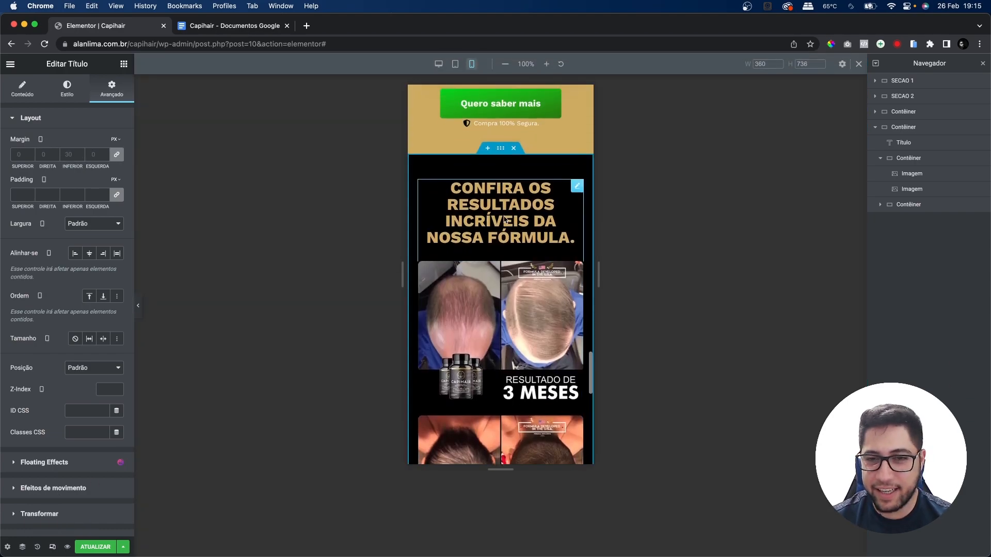
{"action": "scroll", "coordinate": [563, 274], "scroll_direction": "down", "scroll_amount": 2}
{"action": "scroll", "coordinate": [547, 271], "scroll_direction": "down", "scroll_amount": 8}
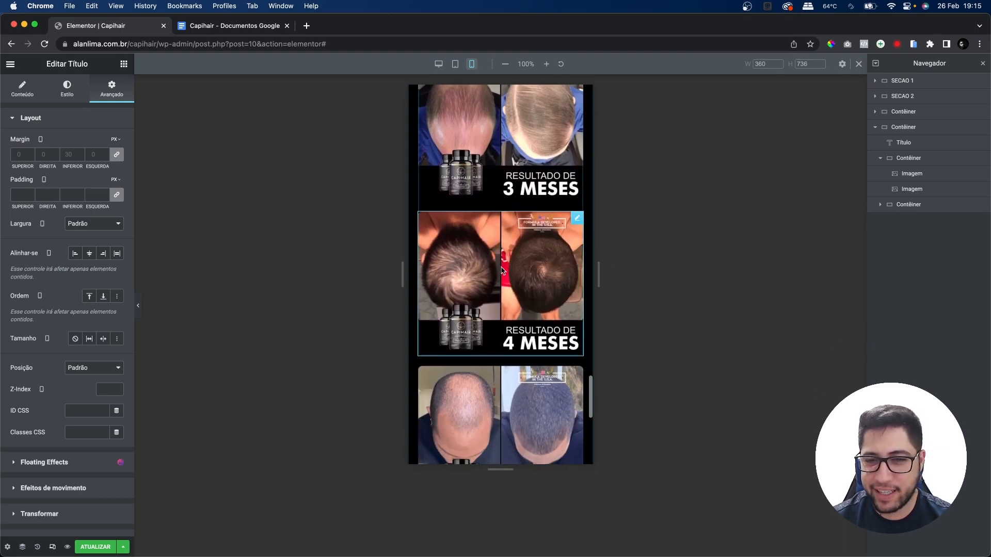
{"action": "scroll", "coordinate": [524, 266], "scroll_direction": "down", "scroll_amount": 2}
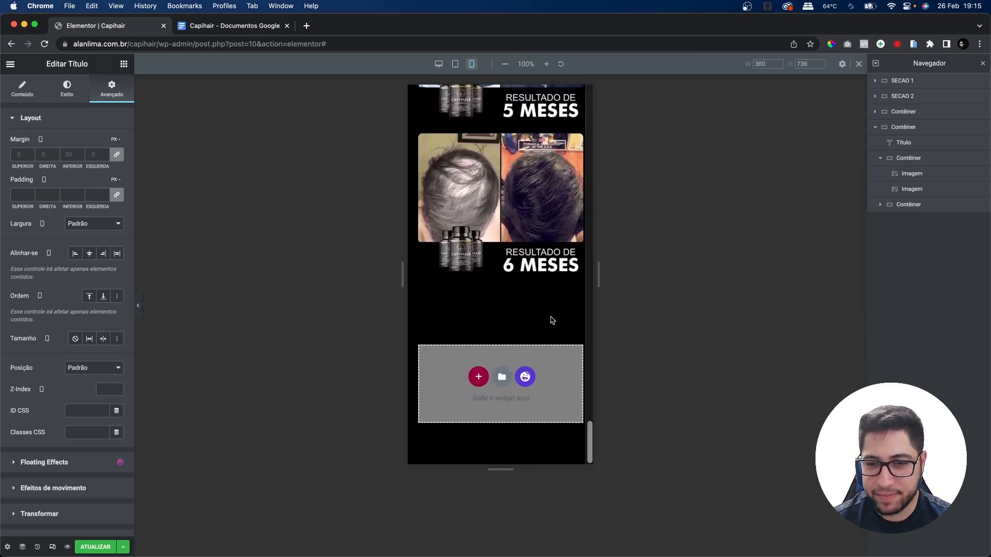
{"action": "scroll", "coordinate": [535, 281], "scroll_direction": "up", "scroll_amount": 2}
{"action": "scroll", "coordinate": [535, 281], "scroll_direction": "up", "scroll_amount": 10}
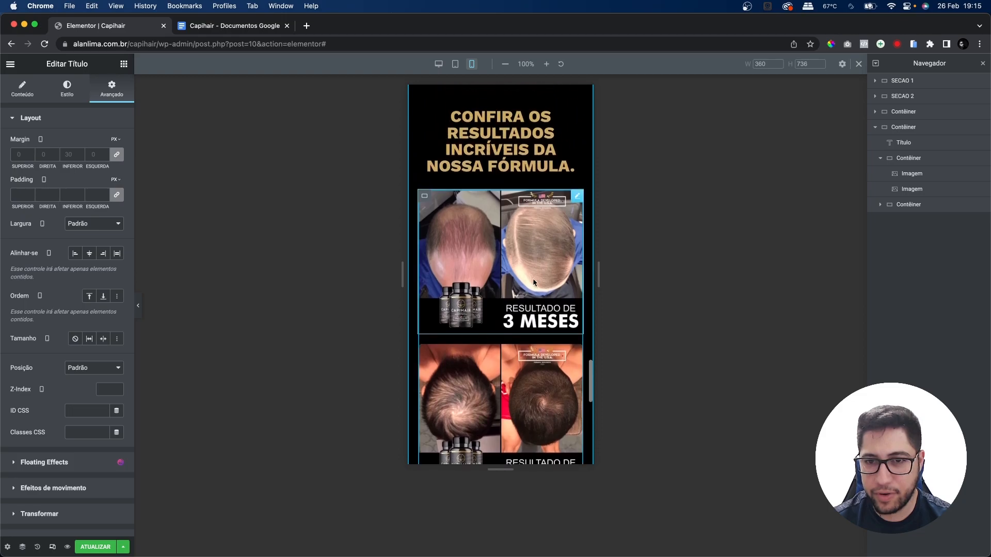
{"action": "scroll", "coordinate": [453, 314], "scroll_direction": "up", "scroll_amount": 3}
- Save the page changes and return the editor to the desktop view
{"action": "left_click", "coordinate": [89, 546]}
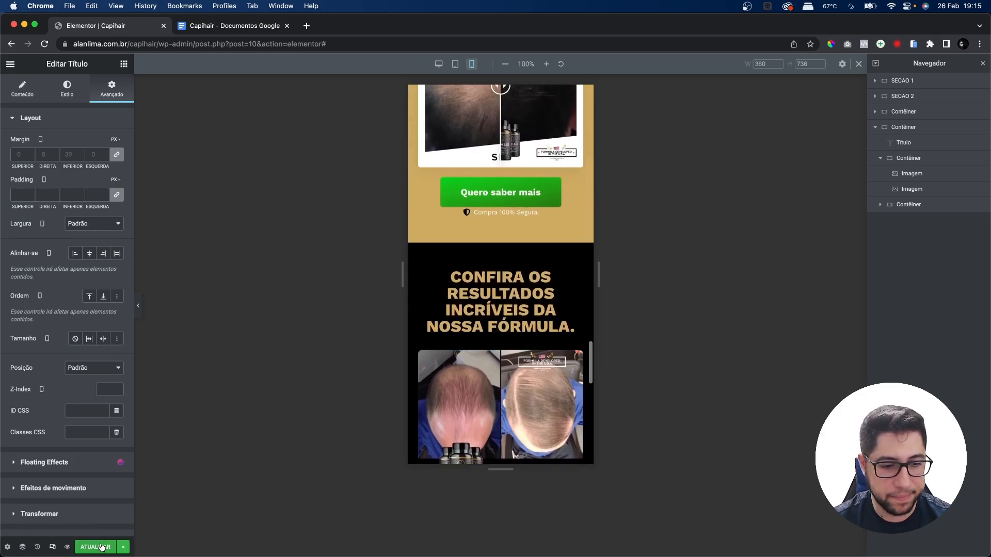
{"action": "left_click", "coordinate": [52, 549]}
{"action": "scroll", "coordinate": [632, 239], "scroll_direction": "up", "scroll_amount": 5}
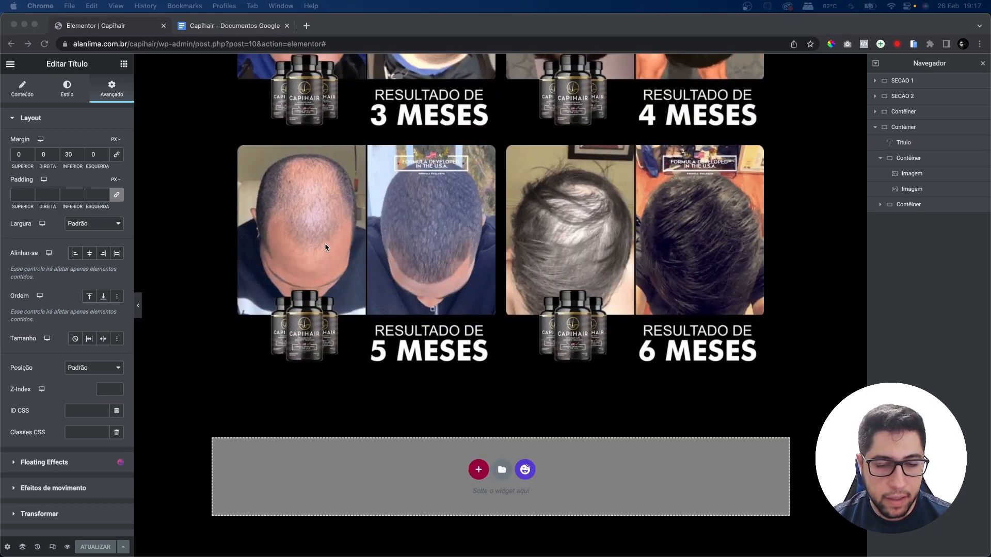
- Read the next section's copy in the Capihair document in Google Docs and compare it with the existing benefits section in Elementor
{"action": "left_click", "coordinate": [245, 31]}
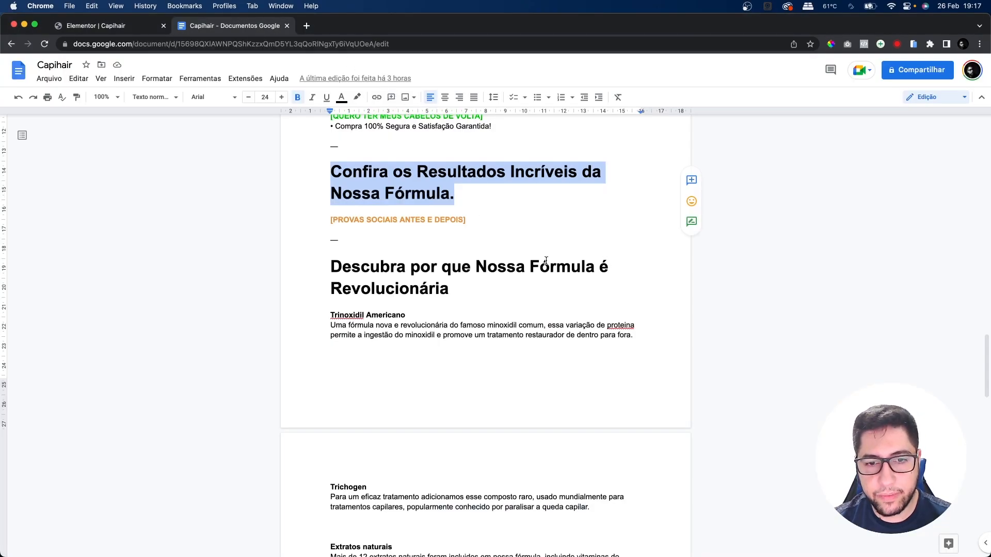
{"action": "scroll", "coordinate": [546, 260], "scroll_direction": "down", "scroll_amount": 3}
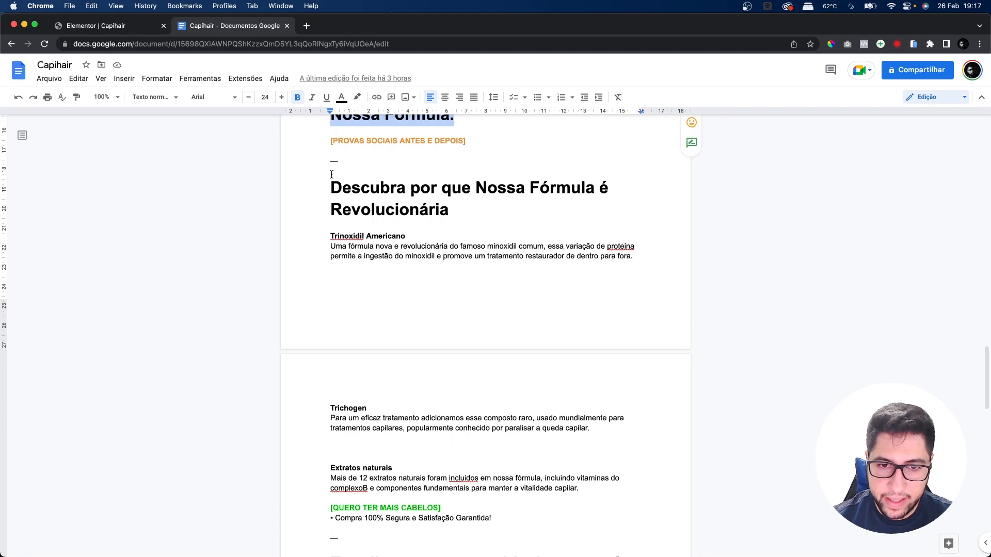
{"action": "left_click", "coordinate": [349, 180]}
{"action": "scroll", "coordinate": [343, 235], "scroll_direction": "down", "scroll_amount": 3}
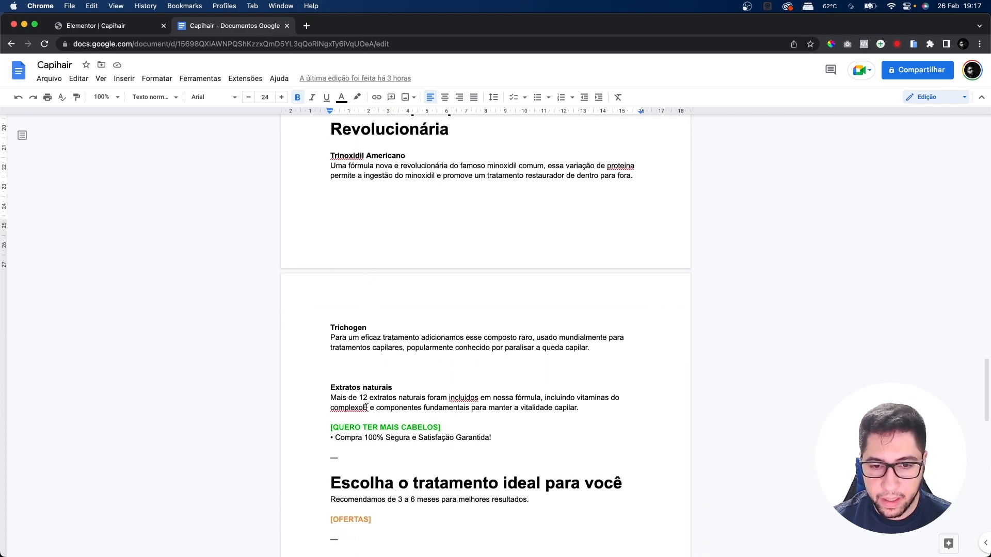
{"action": "left_click", "coordinate": [144, 27]}
{"action": "scroll", "coordinate": [522, 299], "scroll_direction": "up", "scroll_amount": 10}
{"action": "scroll", "coordinate": [521, 300], "scroll_direction": "up", "scroll_amount": 2}
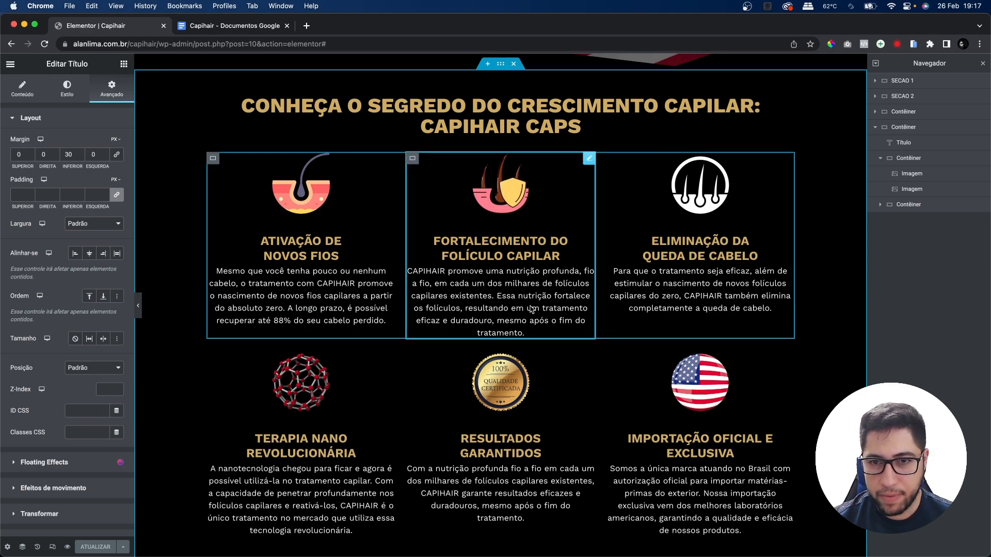
{"action": "scroll", "coordinate": [531, 309], "scroll_direction": "down", "scroll_amount": 20}
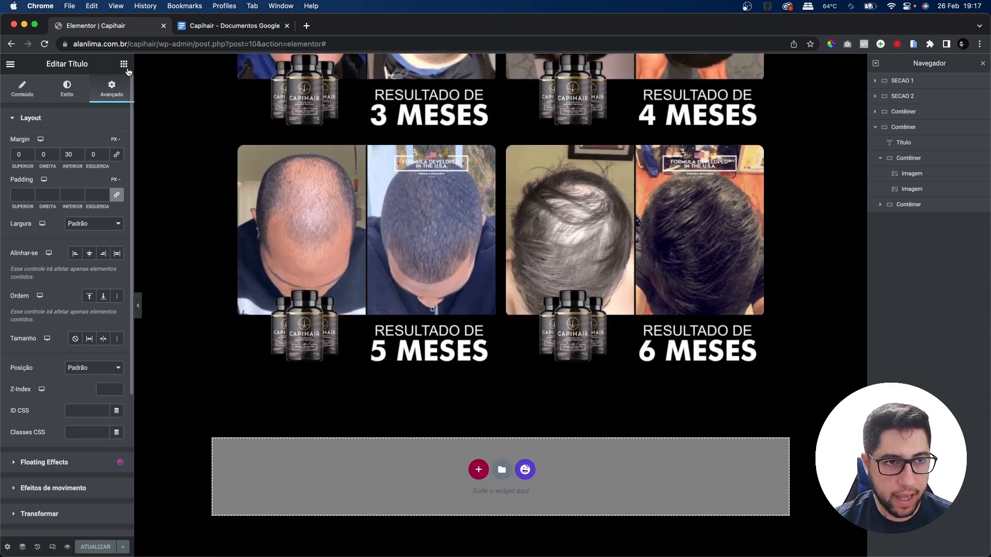
- Add a new container below the results section and give it a white classic background
{"action": "left_click", "coordinate": [124, 64]}
{"action": "left_click_drag", "start_coordinate": [36, 195], "coordinate": [500, 472]}
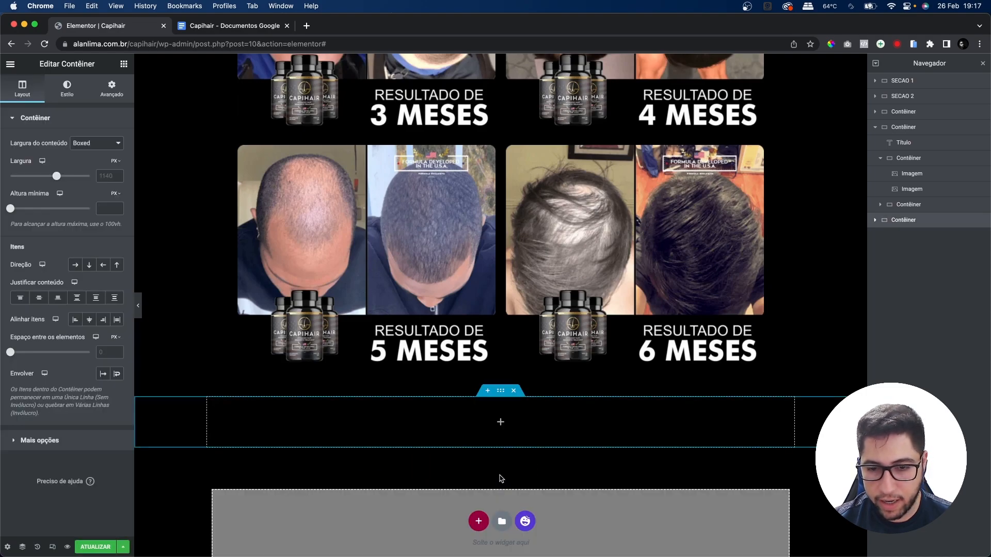
{"action": "left_click", "coordinate": [68, 89]}
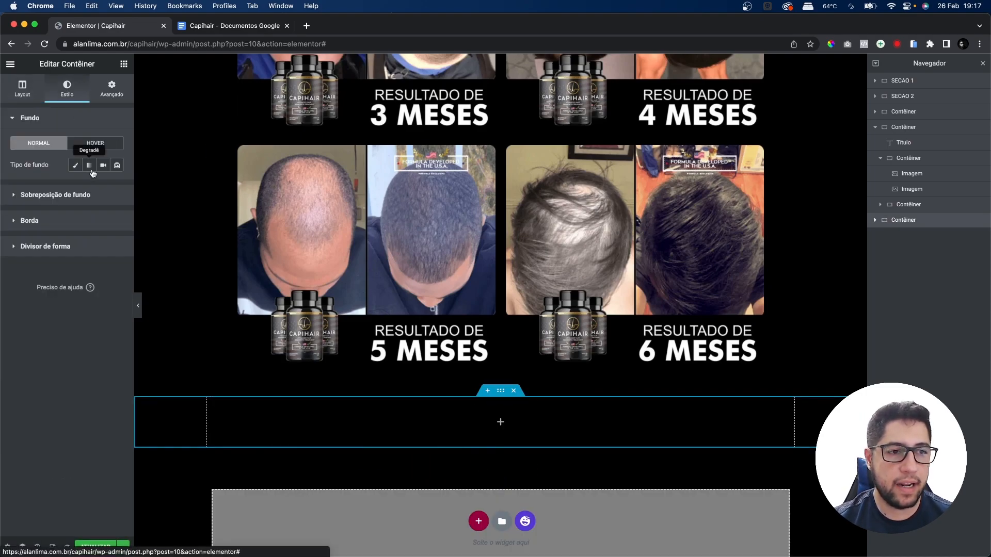
{"action": "left_click", "coordinate": [75, 165]}
{"action": "left_click", "coordinate": [120, 186]}
{"action": "left_click_drag", "start_coordinate": [115, 276], "coordinate": [47, 166]}
{"action": "left_click", "coordinate": [70, 467]}
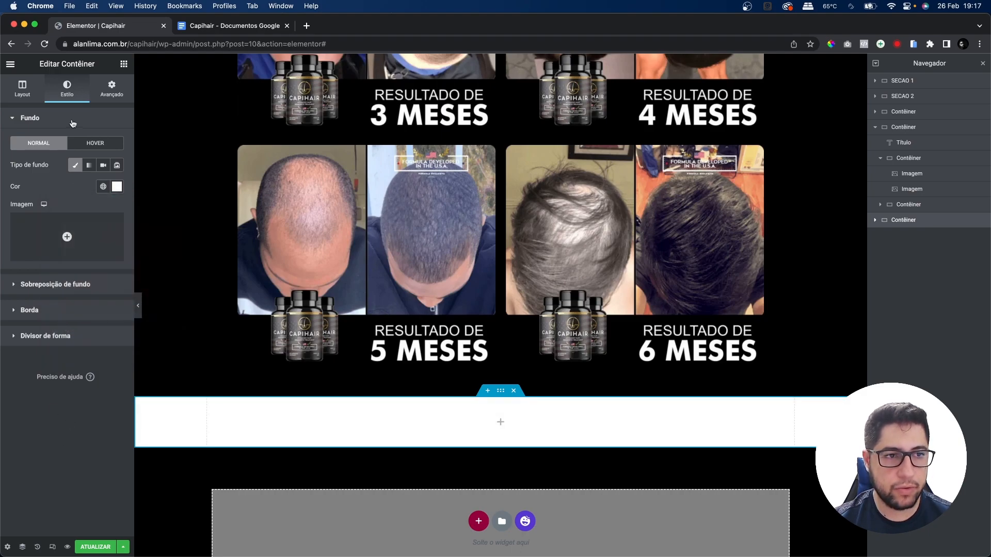
- Set the white container's padding to 50 px at the top and bottom and 20 px at the right and left
{"action": "left_click", "coordinate": [110, 90]}
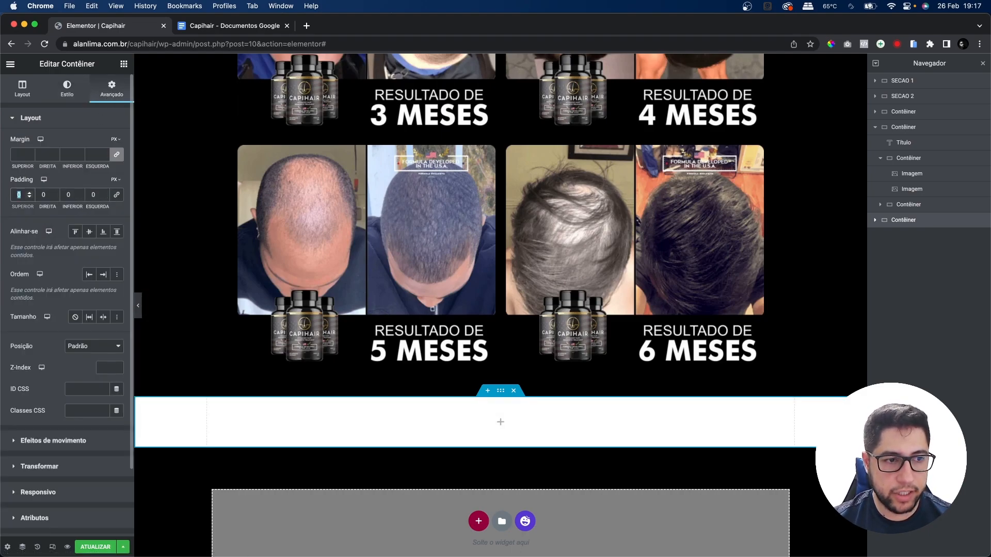
{"action": "type", "text": "50"}
{"action": "key", "text": "Tab"}
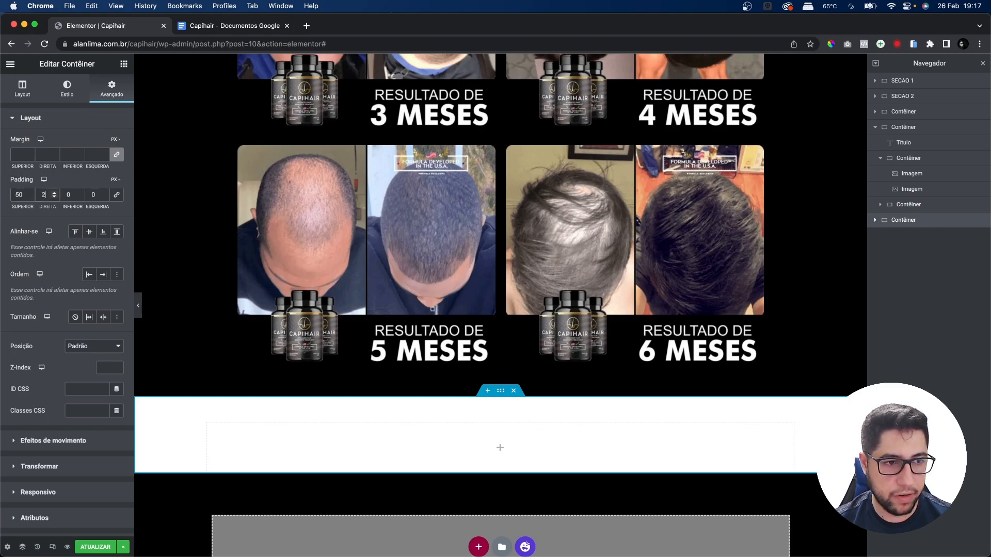
{"action": "type", "text": "50"}
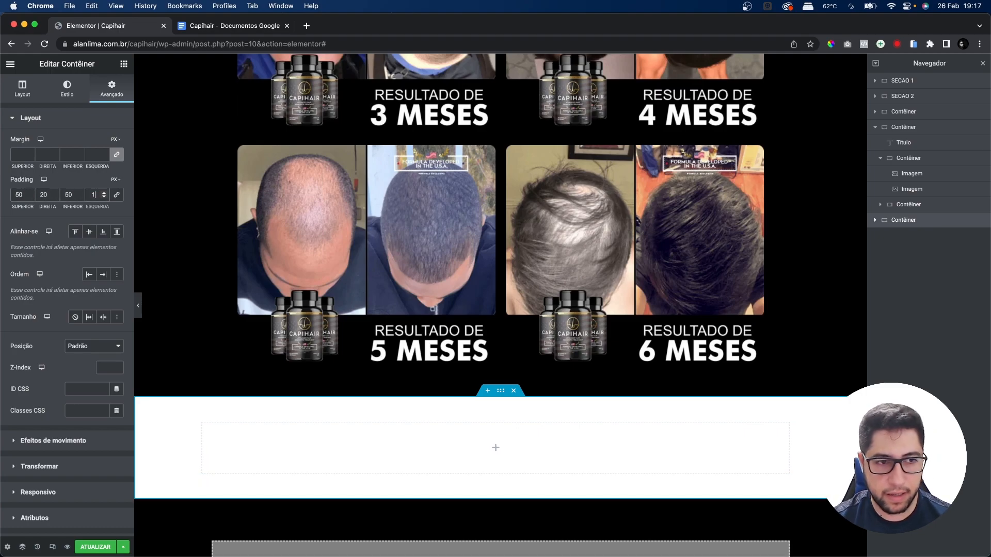
- Switch to the Capihair document in Google Docs and copy the heading "Descubra por que Nossa Fórmula é Revolucionária"
{"action": "left_click", "coordinate": [239, 26]}
{"action": "scroll", "coordinate": [491, 328], "scroll_direction": "up", "scroll_amount": 4}
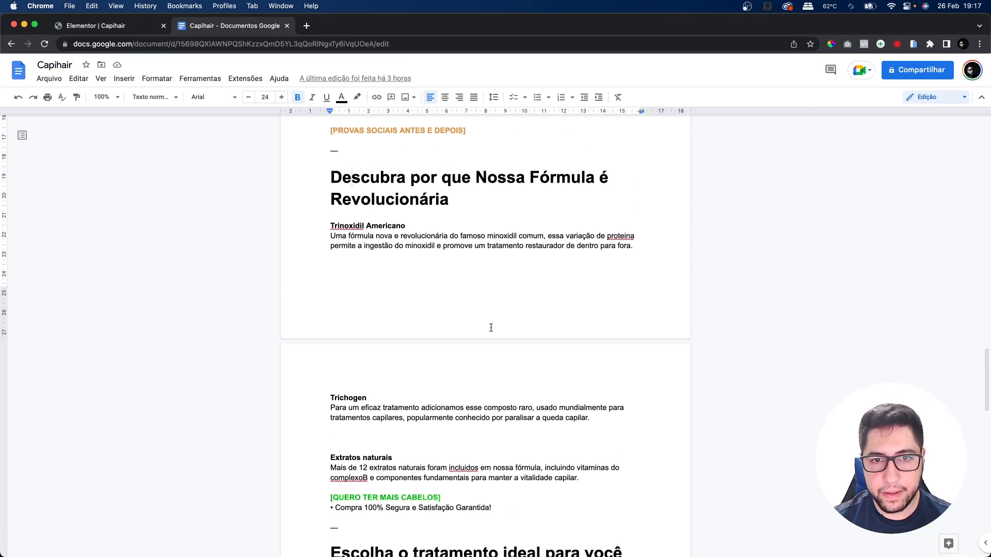
{"action": "scroll", "coordinate": [482, 317], "scroll_direction": "down", "scroll_amount": 3}
{"action": "left_click_drag", "start_coordinate": [449, 195], "coordinate": [335, 170]}
{"action": "key", "text": "super+c"}
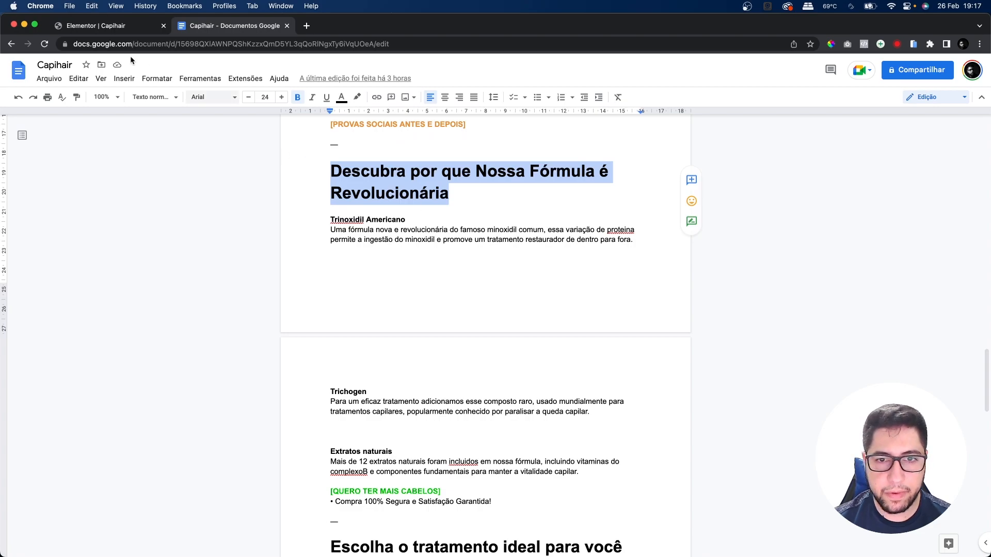
- Switch to Elementor and add a title to the white container with the text "Descubra por que Nossa Fórmula é Revolucionária"
{"action": "left_click", "coordinate": [113, 29]}
{"action": "scroll", "coordinate": [296, 233], "scroll_direction": "down", "scroll_amount": 2}
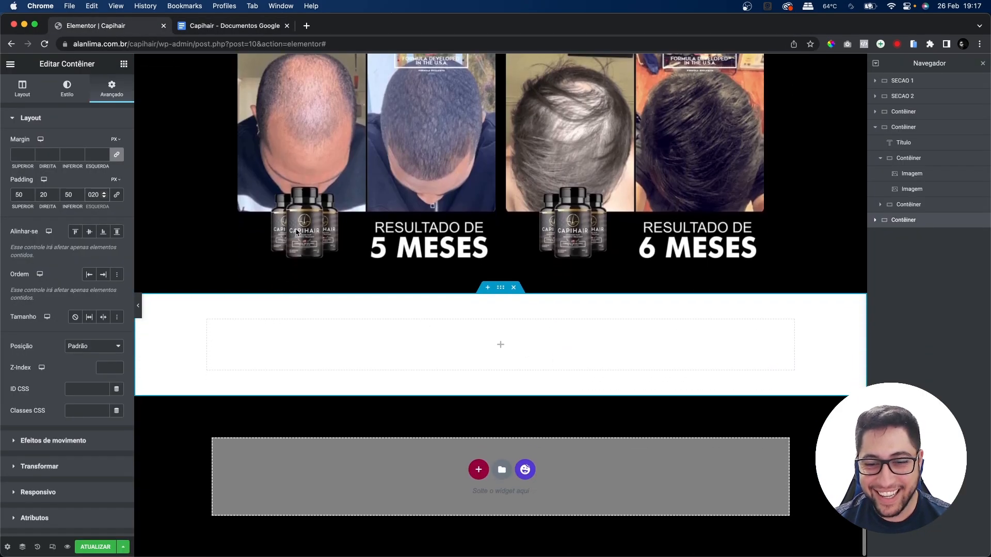
{"action": "left_click", "coordinate": [123, 65]}
{"action": "left_click_drag", "start_coordinate": [61, 280], "coordinate": [501, 344]}
{"action": "left_click", "coordinate": [54, 171]}
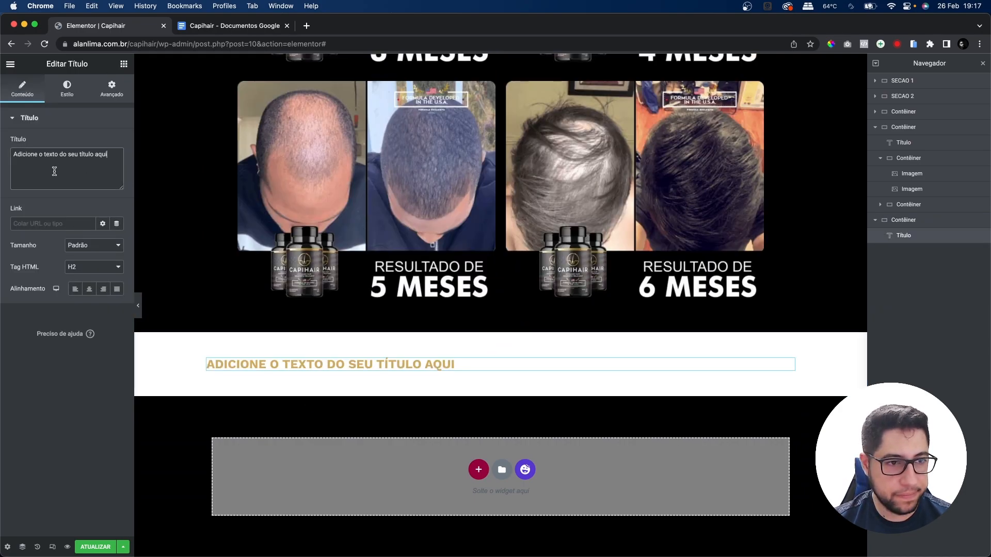
{"action": "key", "text": "super+a"}
{"action": "key", "text": "super+v"}
- Set the new title's HTML tag to H1 and center its alignment
{"action": "left_click", "coordinate": [93, 266]}
{"action": "left_click", "coordinate": [92, 257]}
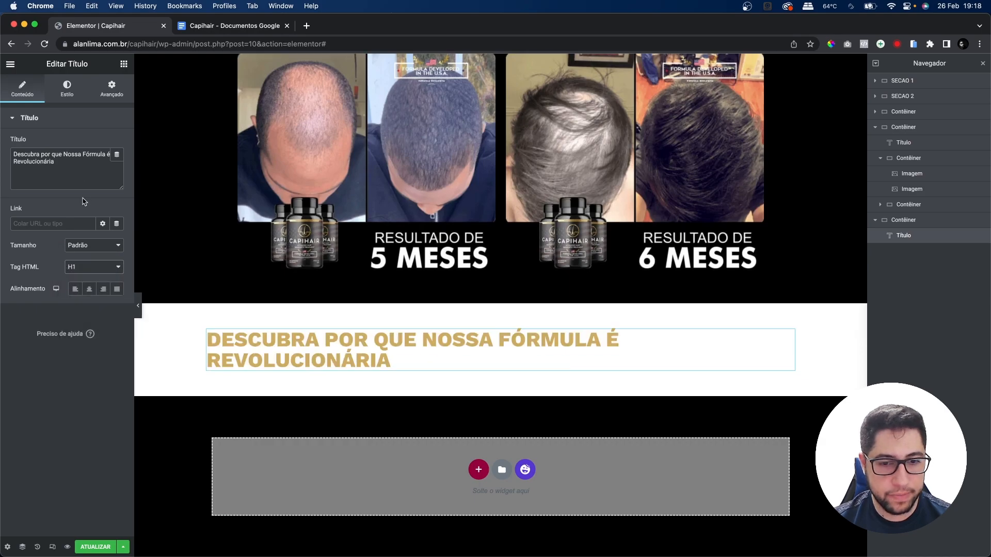
{"action": "left_click", "coordinate": [89, 289]}
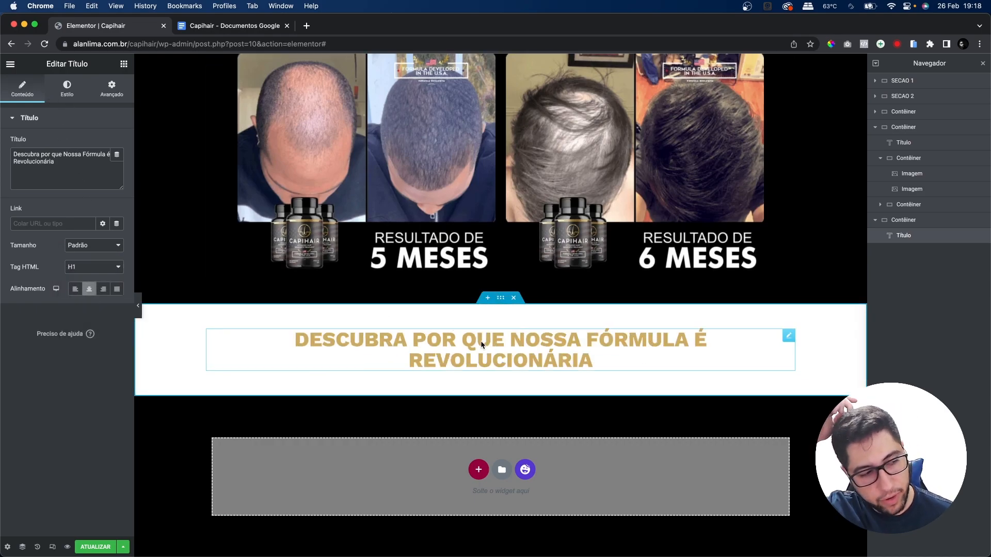
- Look through the page and its structure for the container holding the "Ativação de Novos Fios" row of image boxes
{"action": "scroll", "coordinate": [482, 341], "scroll_direction": "up", "scroll_amount": 15}
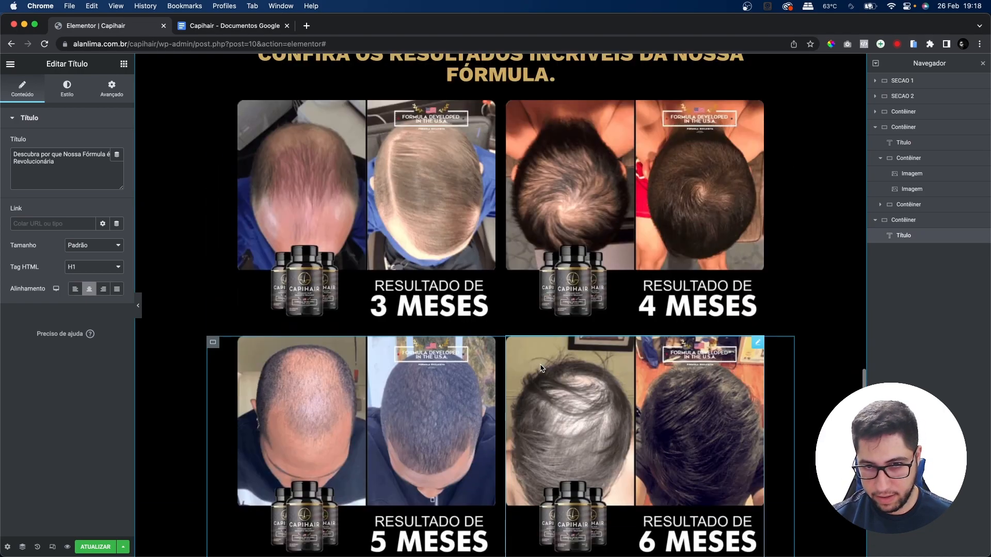
{"action": "scroll", "coordinate": [494, 337], "scroll_direction": "up", "scroll_amount": 5}
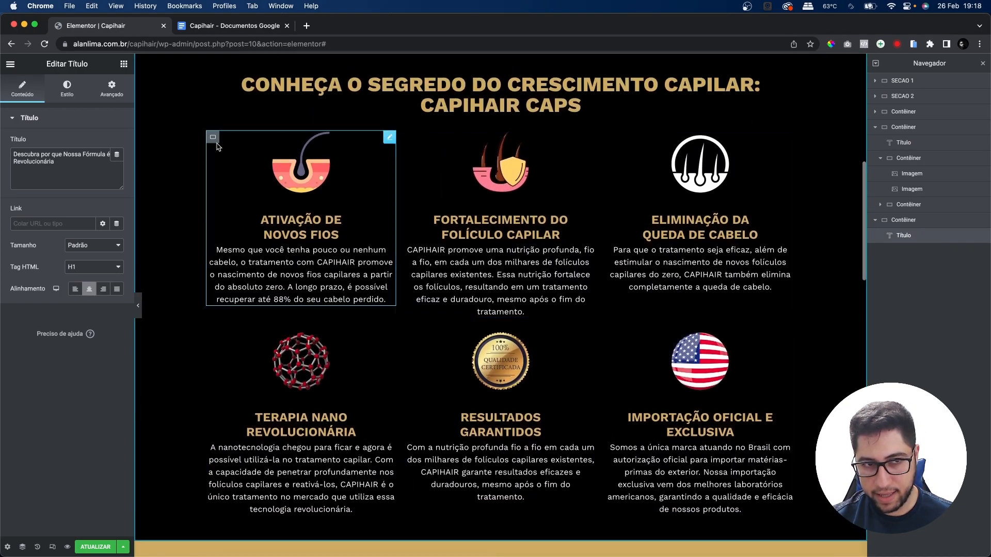
{"action": "right_click", "coordinate": [299, 187]}
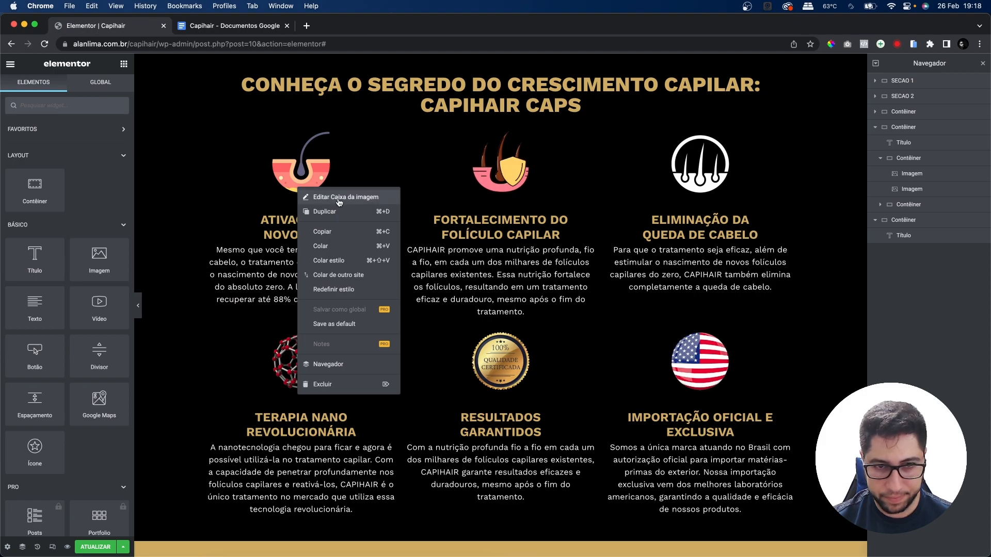
{"action": "left_click", "coordinate": [330, 196]}
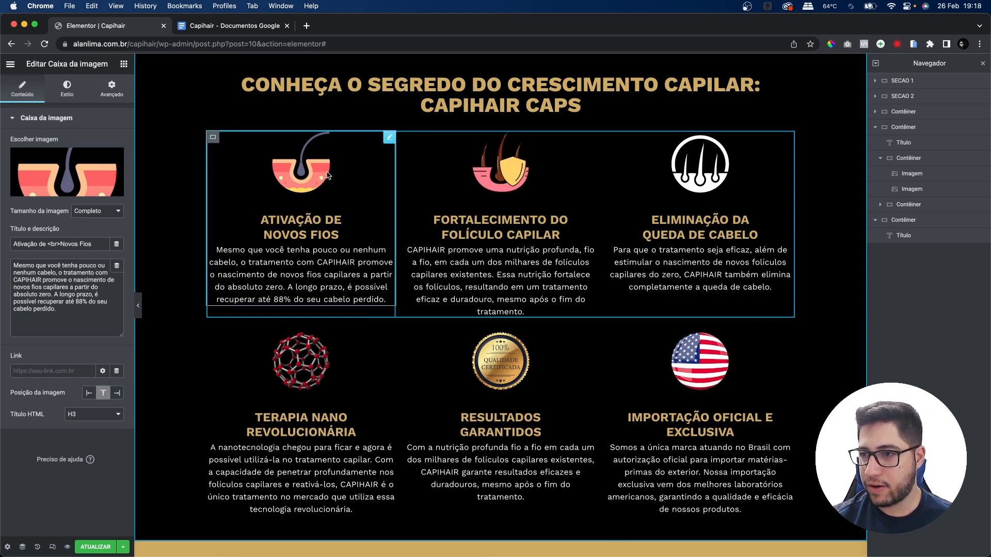
{"action": "left_click", "coordinate": [907, 113]}
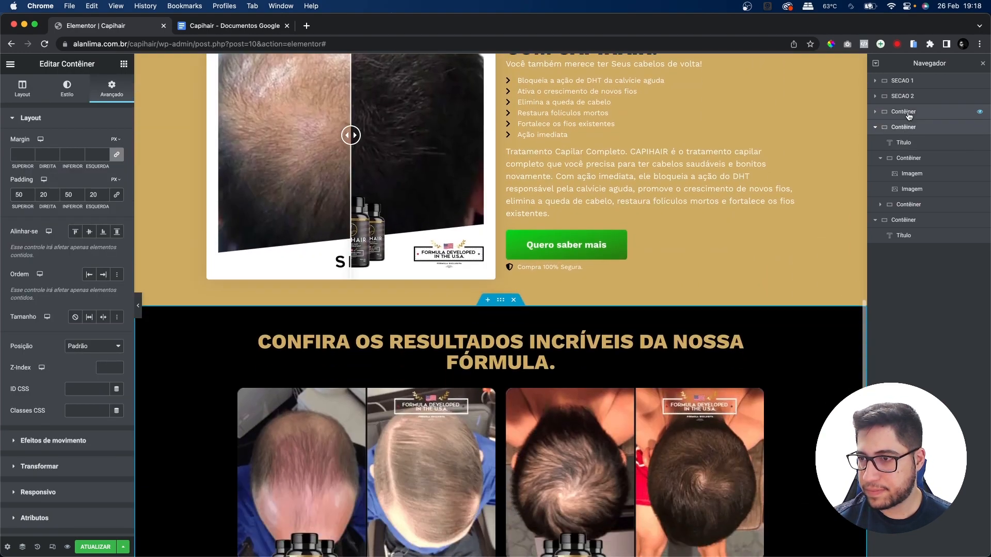
{"action": "left_click", "coordinate": [909, 115]}
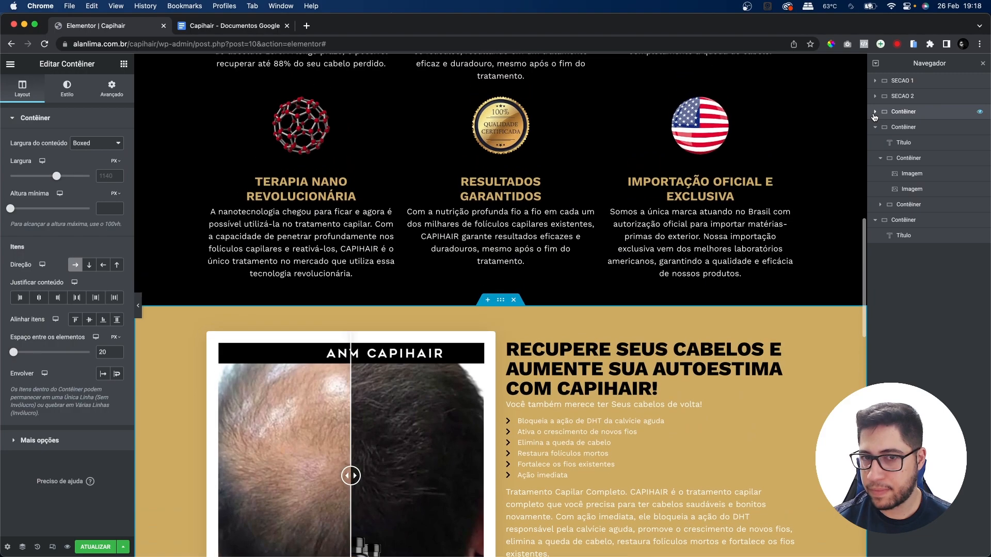
{"action": "left_click", "coordinate": [874, 113]}
{"action": "left_click", "coordinate": [906, 127]}
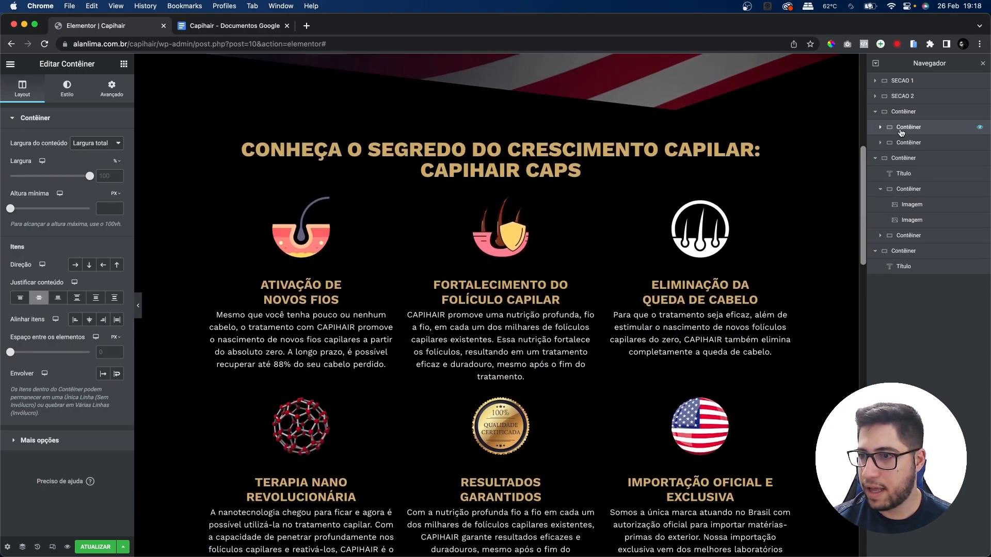
{"action": "left_click", "coordinate": [879, 127]}
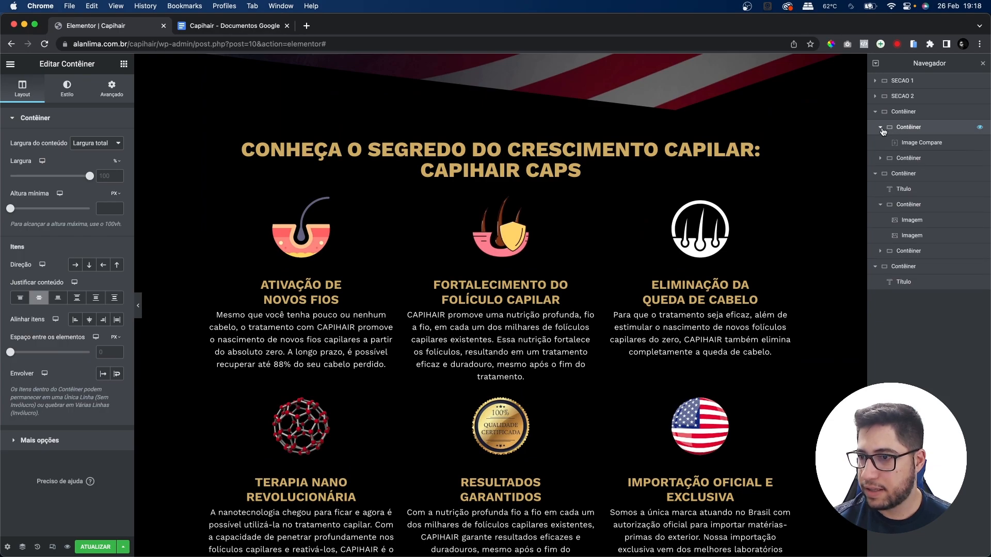
{"action": "left_click", "coordinate": [880, 128]}
{"action": "left_click", "coordinate": [879, 114]}
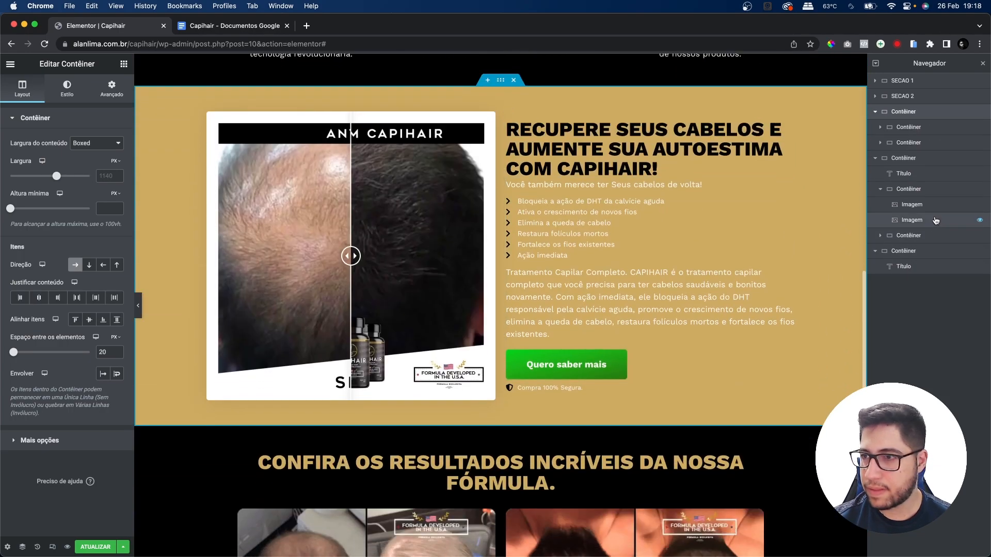
- Copy the first image-box row container in SECAO 2 and paste it into the white container below its title
{"action": "left_click", "coordinate": [902, 96]}
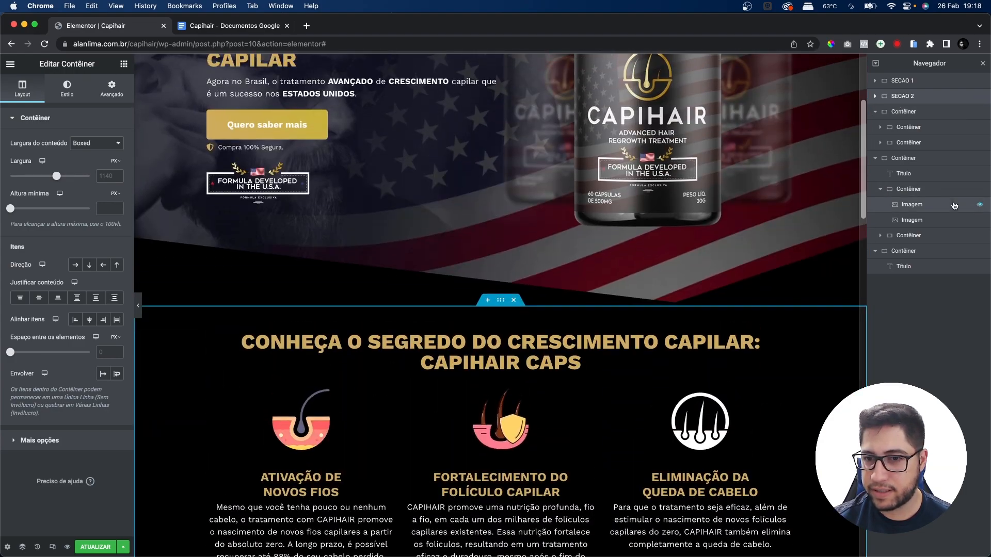
{"action": "left_click", "coordinate": [874, 97]}
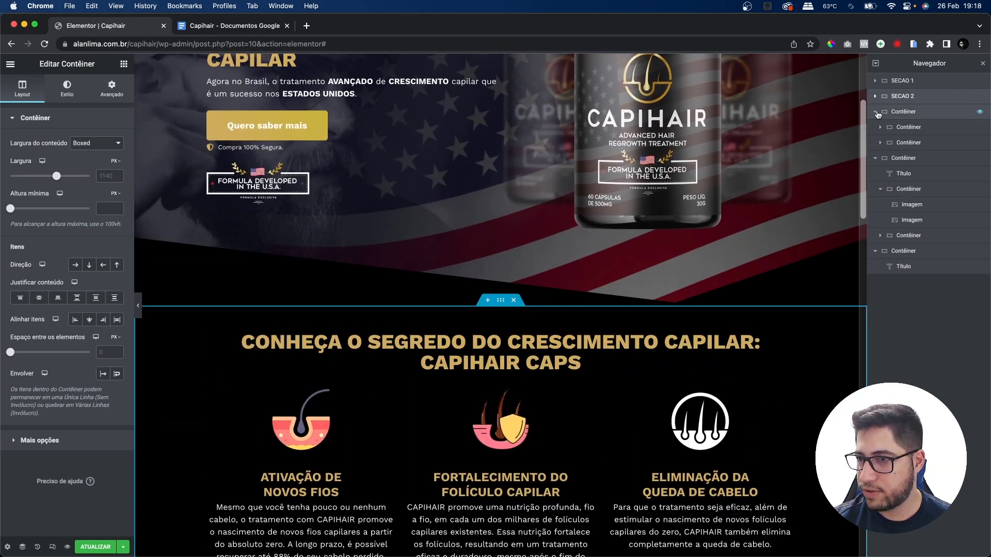
{"action": "left_click", "coordinate": [908, 126]}
{"action": "right_click", "coordinate": [908, 127]}
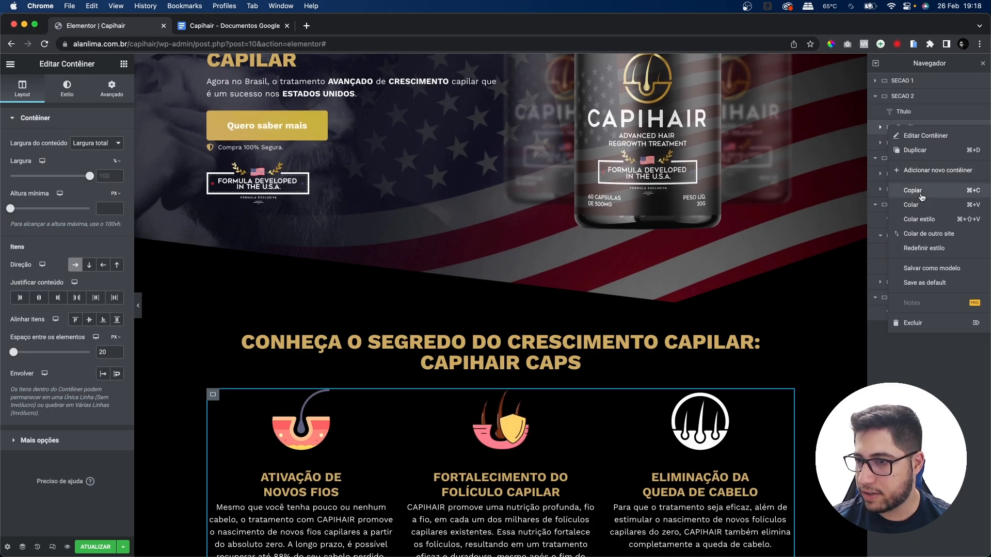
{"action": "left_click", "coordinate": [920, 191]}
{"action": "scroll", "coordinate": [842, 299], "scroll_direction": "down", "scroll_amount": 14}
{"action": "scroll", "coordinate": [837, 304], "scroll_direction": "down", "scroll_amount": 15}
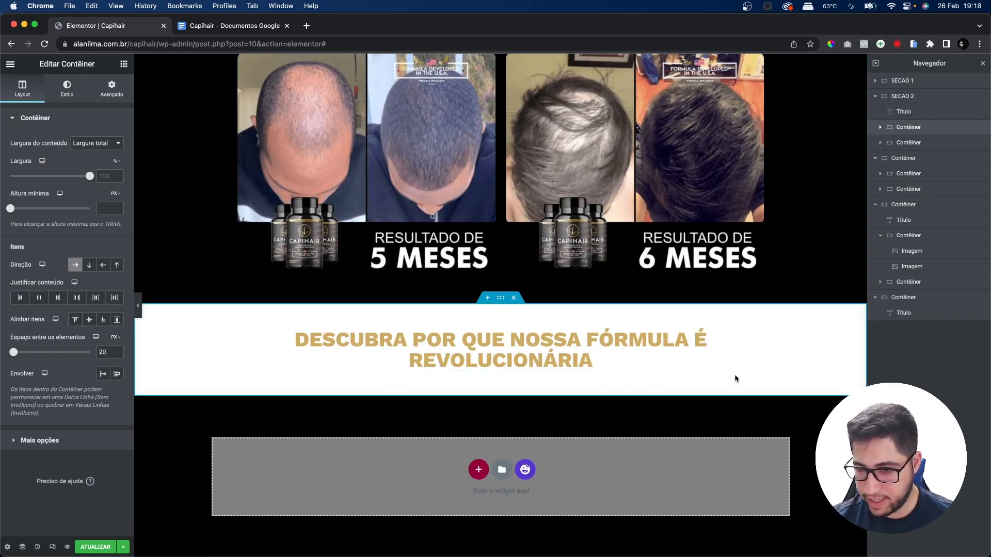
{"action": "right_click", "coordinate": [735, 374]}
{"action": "left_click", "coordinate": [772, 408]}
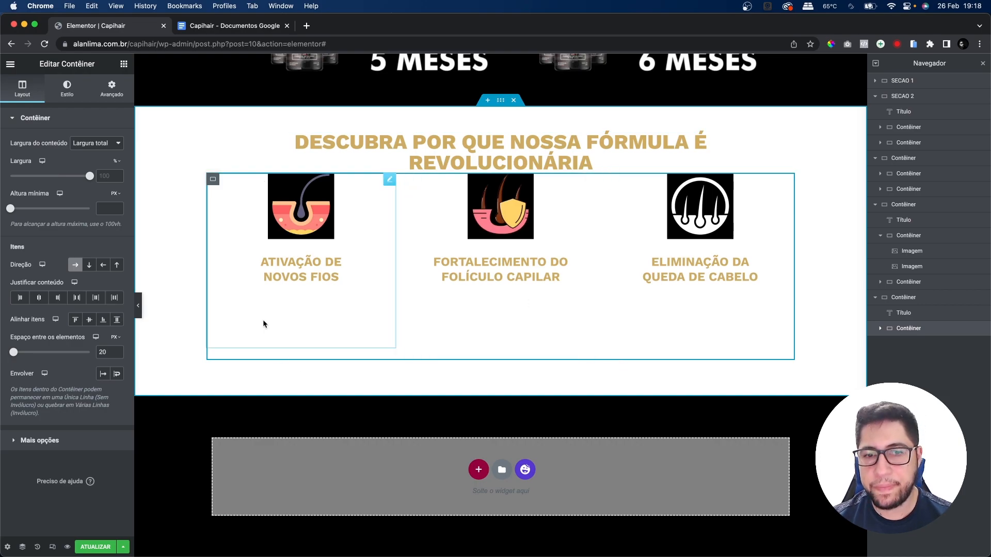
- Reset the description color of the pasted "Ativação de Novos Fios" image box to the default
{"action": "left_click", "coordinate": [68, 97]}
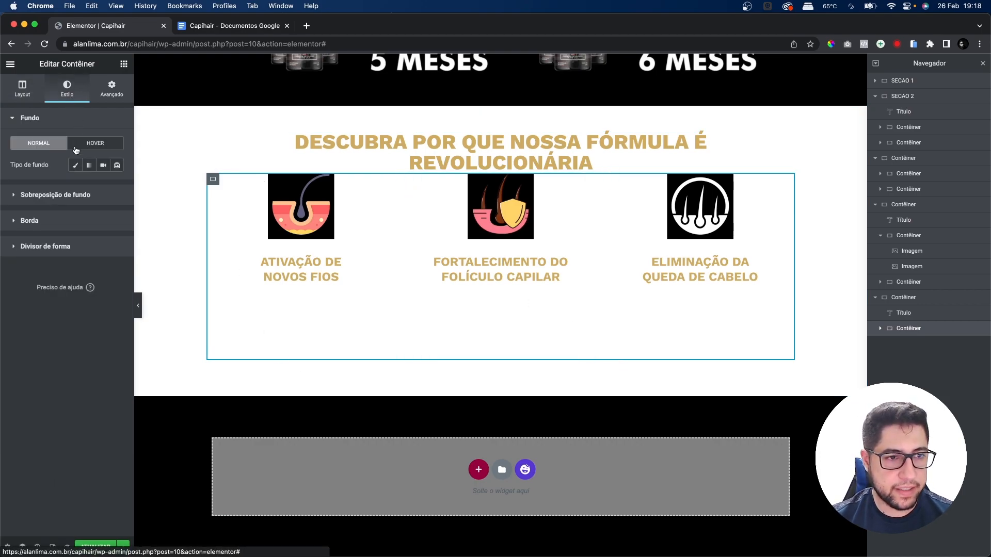
{"action": "right_click", "coordinate": [297, 275]}
{"action": "left_click", "coordinate": [341, 282]}
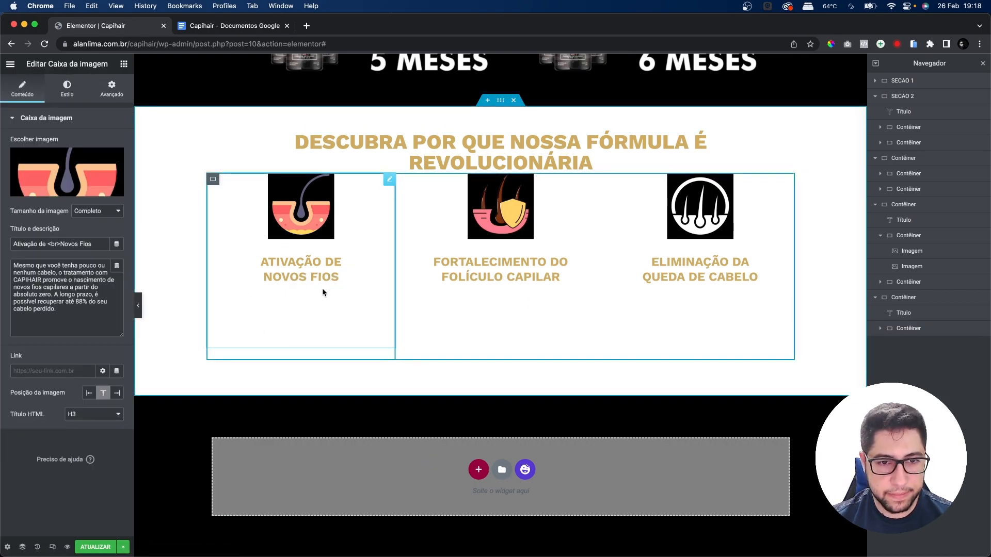
{"action": "left_click", "coordinate": [68, 90]}
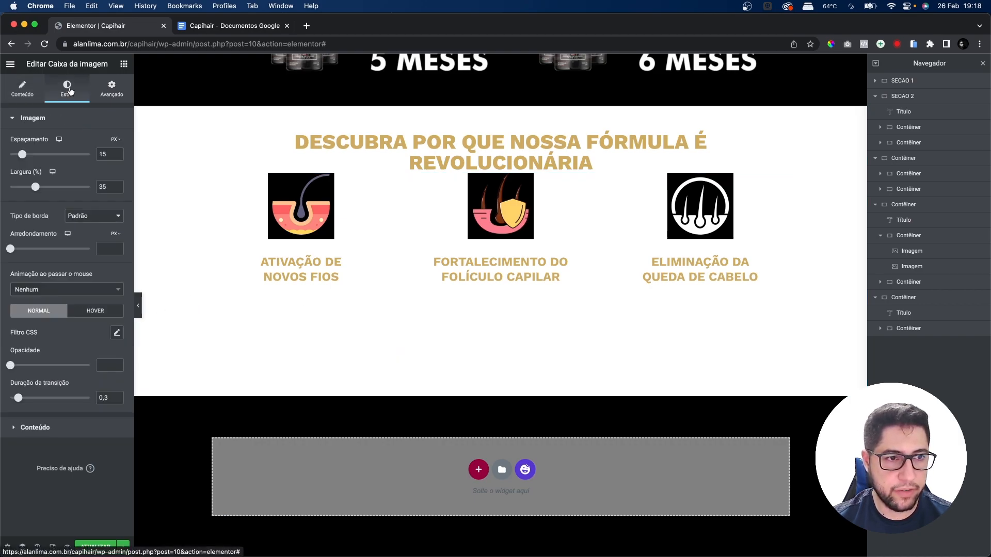
{"action": "left_click", "coordinate": [40, 431]}
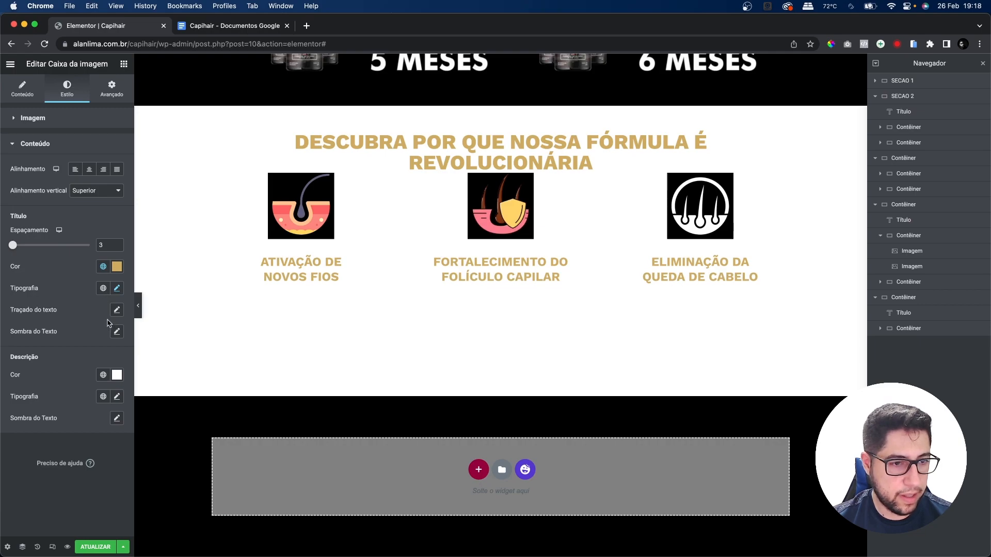
{"action": "left_click", "coordinate": [117, 377]}
{"action": "left_click", "coordinate": [142, 397]}
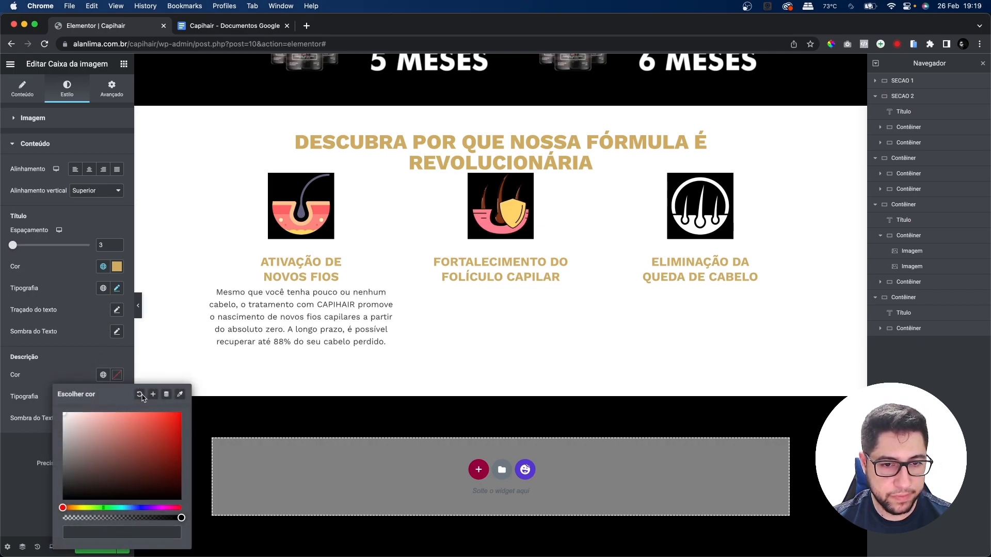
- Copy the first image box's style onto the "Fortalecimento do Folículo Capilar" and "Eliminação da Queda de Cabelo" boxes in the white section
{"action": "right_click", "coordinate": [515, 297]}
{"action": "right_click", "coordinate": [361, 309]}
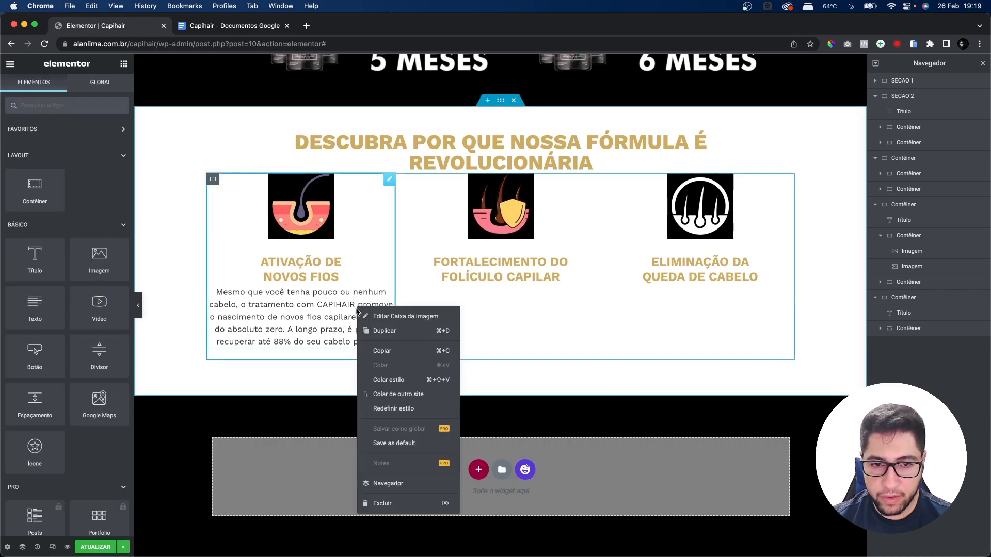
{"action": "left_click", "coordinate": [384, 353]}
{"action": "right_click", "coordinate": [505, 283]}
{"action": "left_click", "coordinate": [562, 361]}
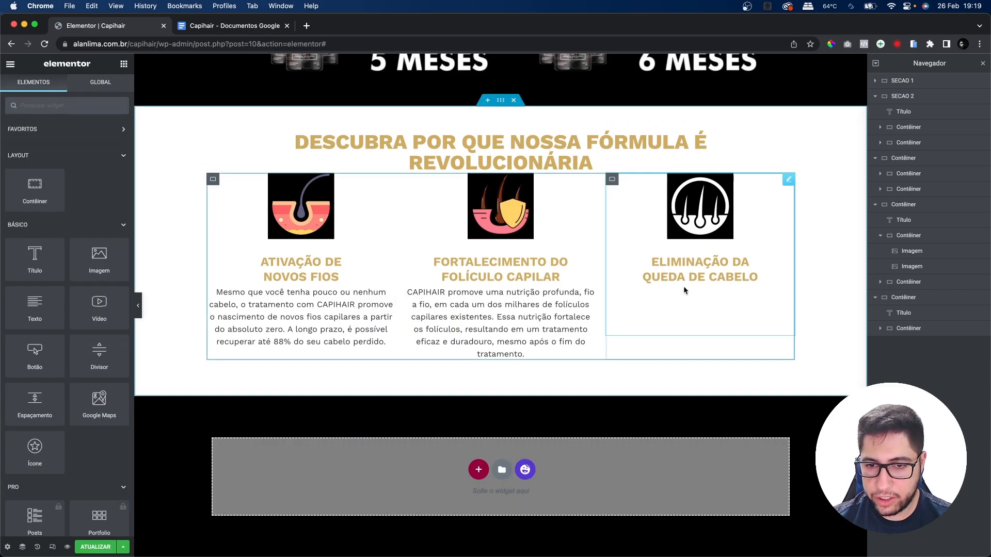
{"action": "right_click", "coordinate": [682, 289]}
{"action": "left_click", "coordinate": [768, 344]}
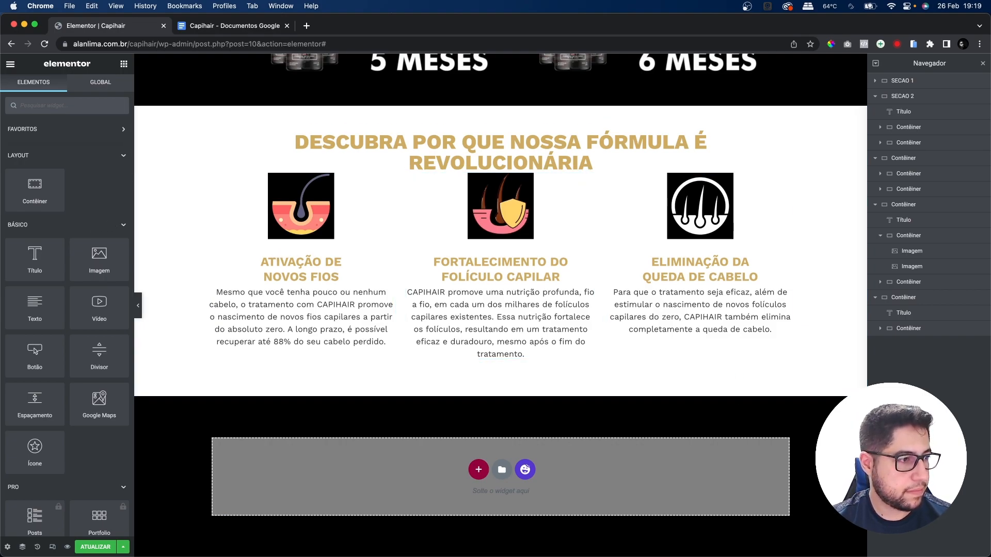
- Replace the third image box's picture in the white section with the uploaded file extratosnaturais.webp
{"action": "right_click", "coordinate": [706, 207]}
{"action": "left_click", "coordinate": [720, 217]}
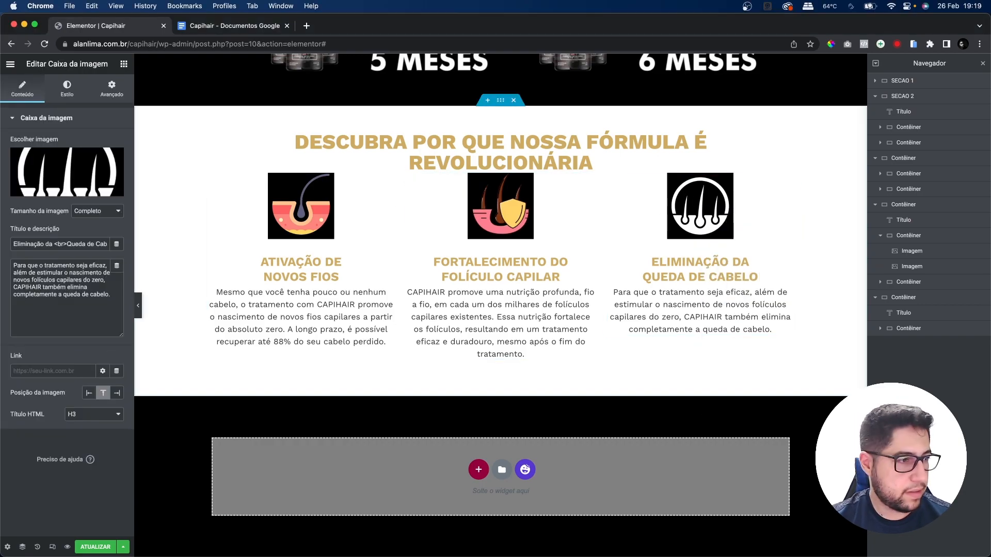
{"action": "left_click", "coordinate": [67, 172]}
{"action": "left_click_drag", "start_coordinate": [990, 310], "coordinate": [708, 372]}
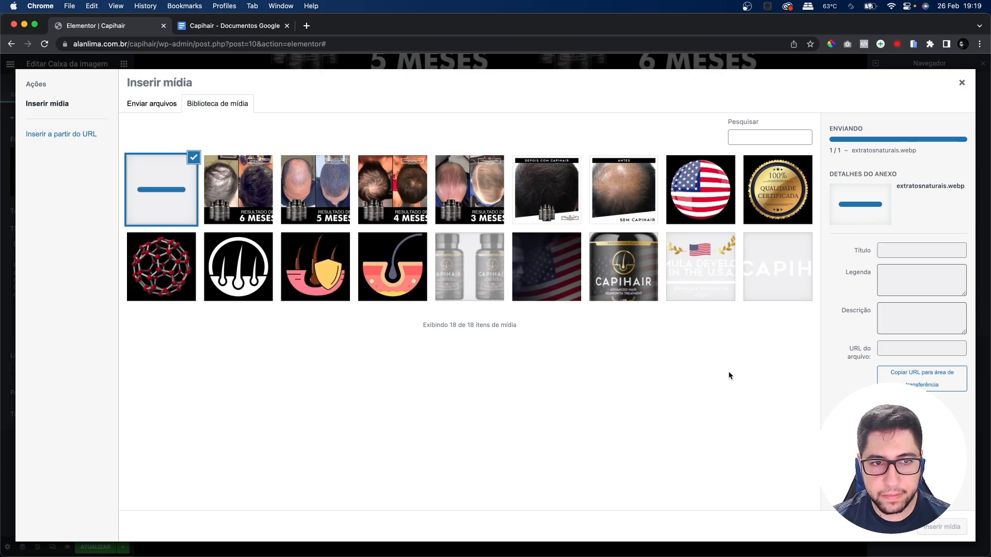
{"action": "left_click", "coordinate": [941, 527]}
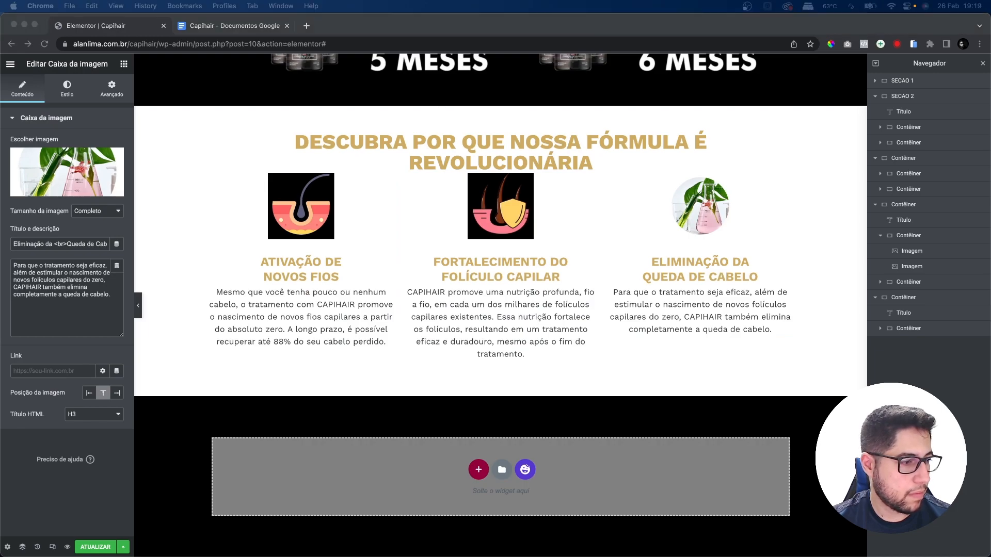
- Replace the second image box's picture in the white section with the uploaded file trichogen.webp
{"action": "right_click", "coordinate": [507, 199]}
{"action": "left_click", "coordinate": [537, 206]}
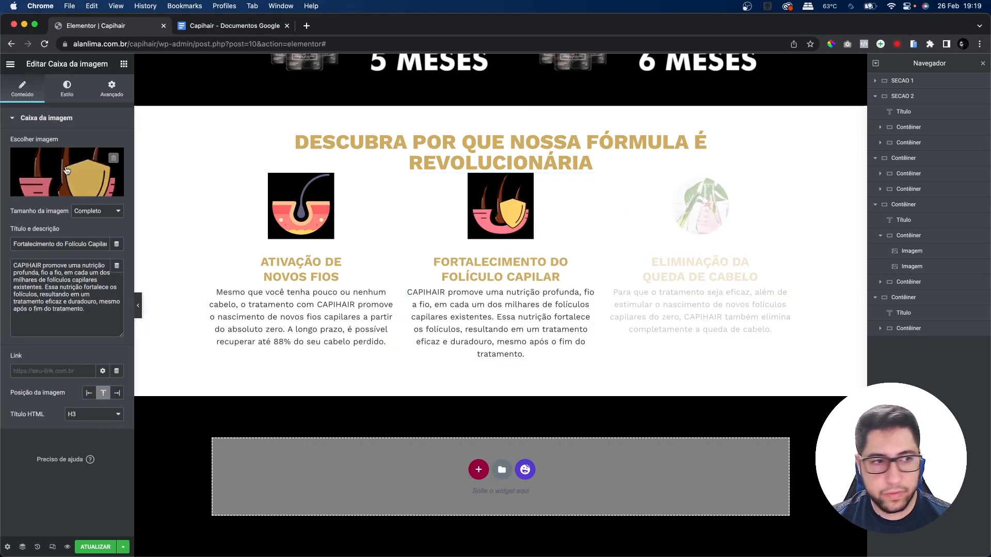
{"action": "left_click", "coordinate": [67, 172]}
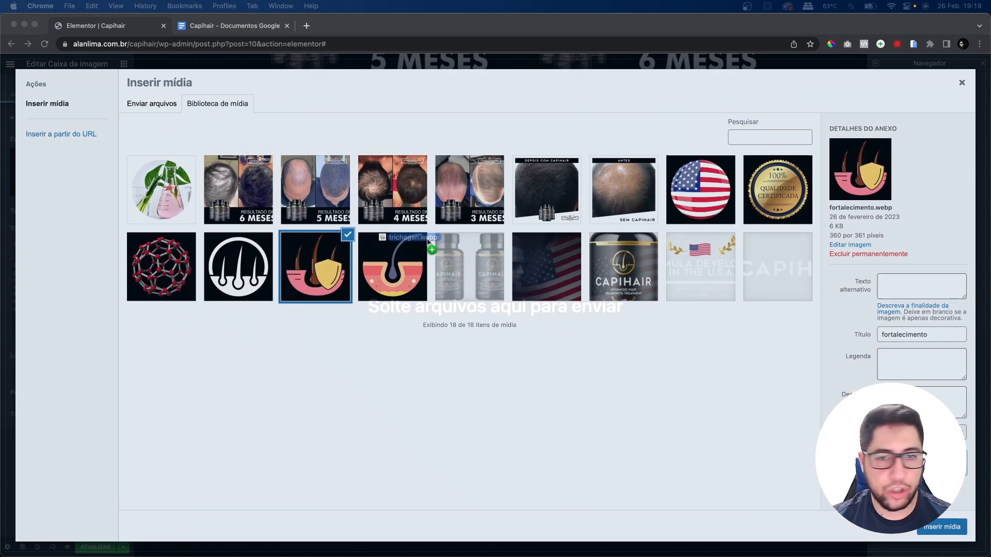
{"action": "left_click_drag", "start_coordinate": [546, 556], "coordinate": [546, 302]}
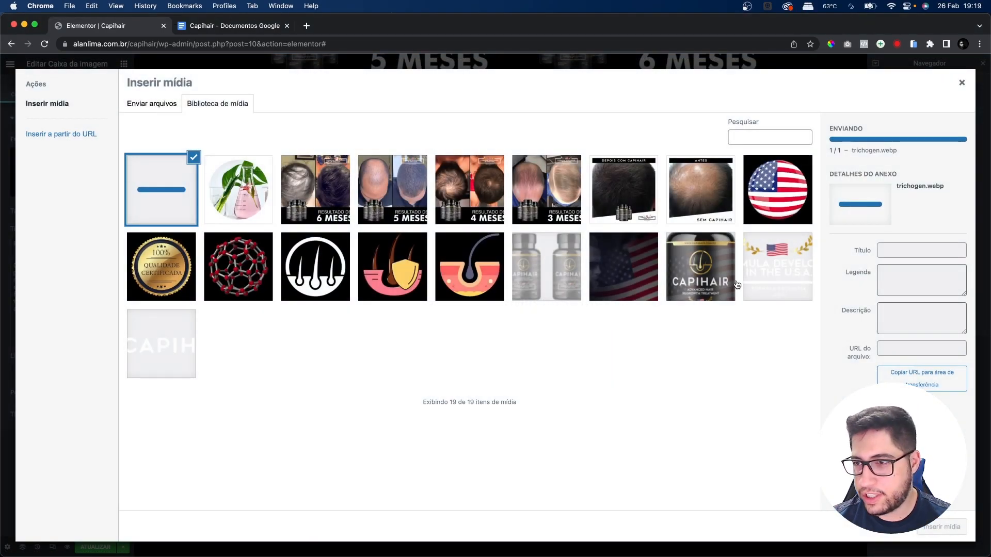
{"action": "left_click", "coordinate": [942, 527]}
- Replace the first image box's picture in the white section with the uploaded file trinoxidil.webp
{"action": "right_click", "coordinate": [324, 214]}
{"action": "left_click", "coordinate": [345, 249]}
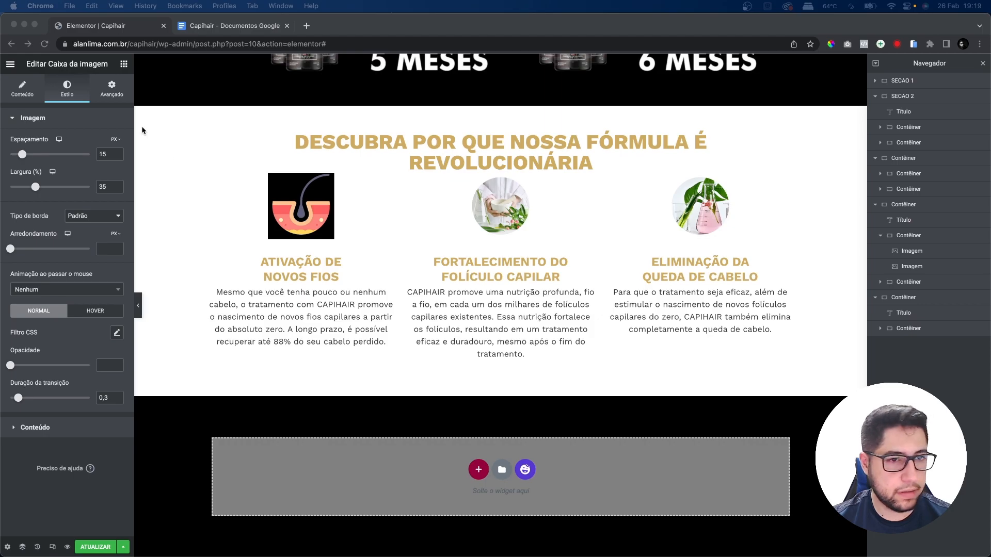
{"action": "left_click", "coordinate": [311, 209]}
{"action": "right_click", "coordinate": [314, 208]}
{"action": "left_click", "coordinate": [332, 216]}
{"action": "left_click", "coordinate": [22, 89]}
{"action": "left_click", "coordinate": [67, 167]}
{"action": "left_click_drag", "start_coordinate": [0, 258], "coordinate": [437, 382]}
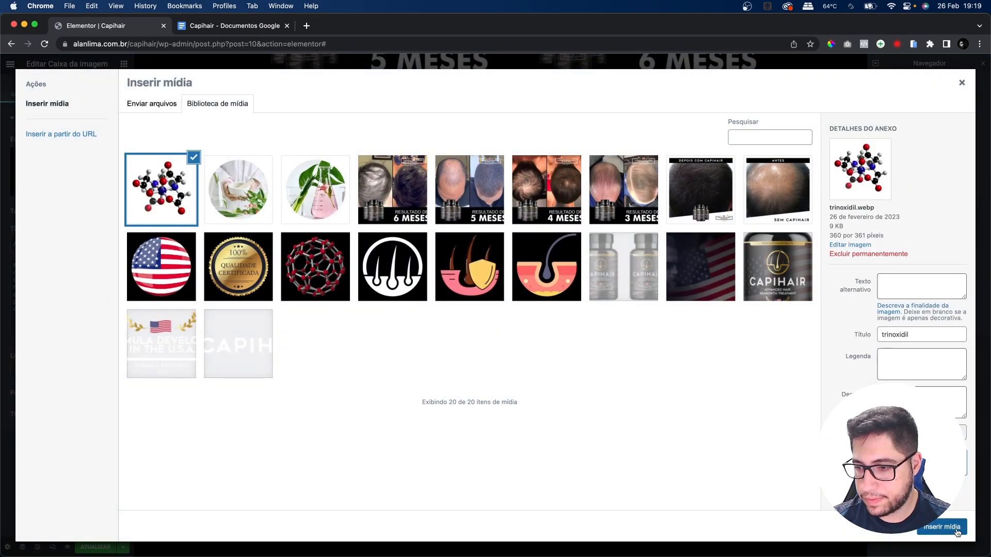
{"action": "left_click", "coordinate": [949, 529]}
- Set the bottom margin of the "Descubra por que Nossa Fórmula é Revolucionária" title to 30 px, leaving the other sides at 0
{"action": "scroll", "coordinate": [623, 360], "scroll_direction": "up", "scroll_amount": 1}
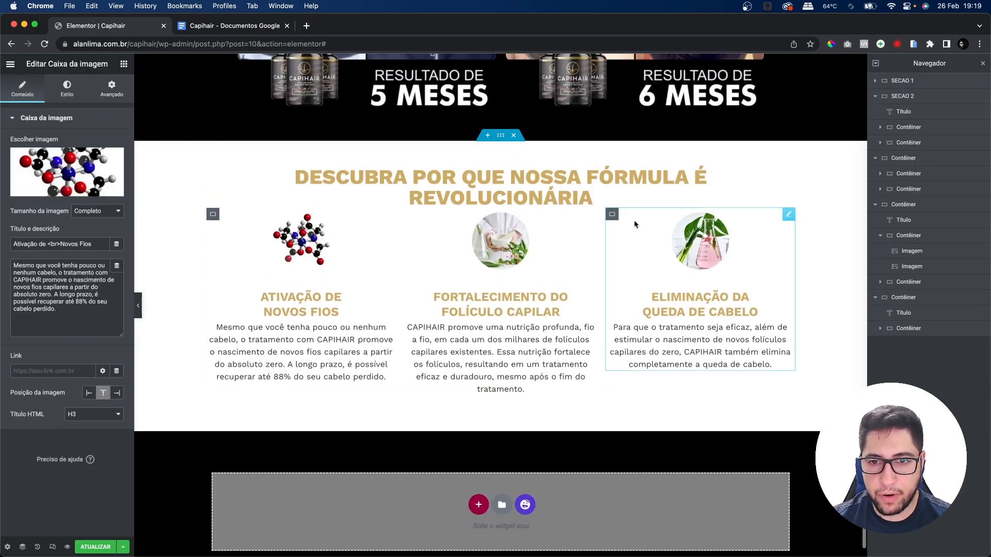
{"action": "right_click", "coordinate": [481, 182]}
{"action": "left_click", "coordinate": [534, 197]}
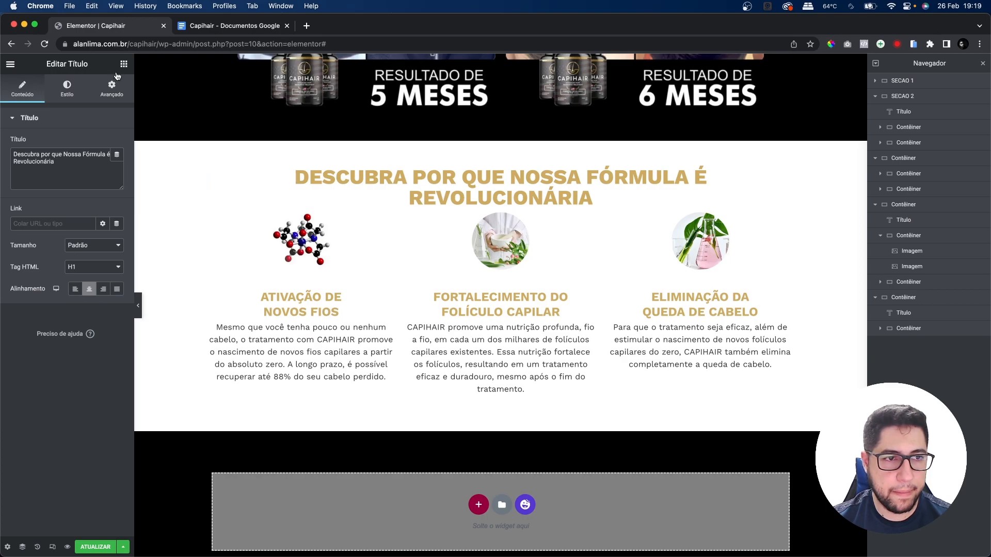
{"action": "left_click", "coordinate": [112, 88]}
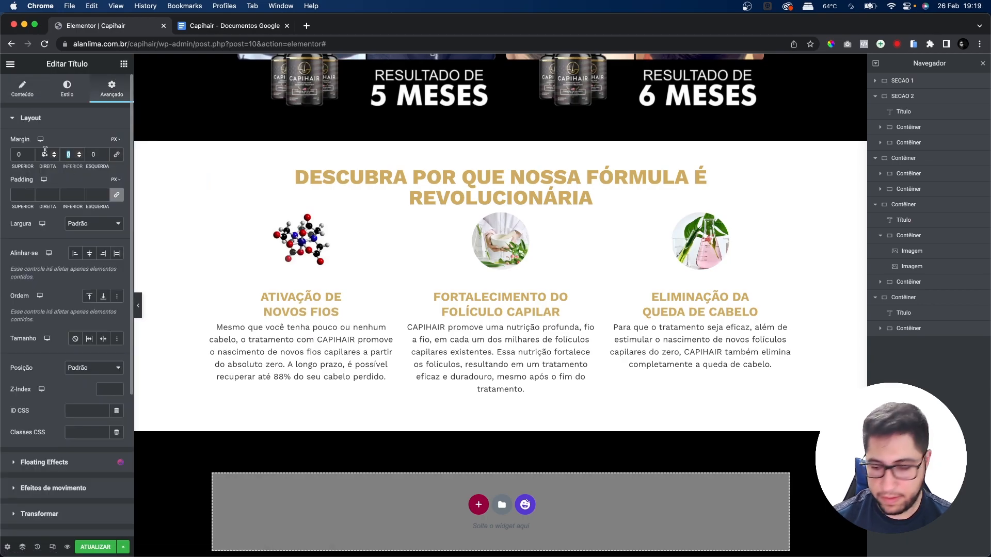
{"action": "type", "text": "30"}
{"action": "scroll", "coordinate": [565, 285], "scroll_direction": "up", "scroll_amount": 8}
{"action": "scroll", "coordinate": [518, 140], "scroll_direction": "up", "scroll_amount": 4}
{"action": "scroll", "coordinate": [517, 140], "scroll_direction": "down", "scroll_amount": 12}
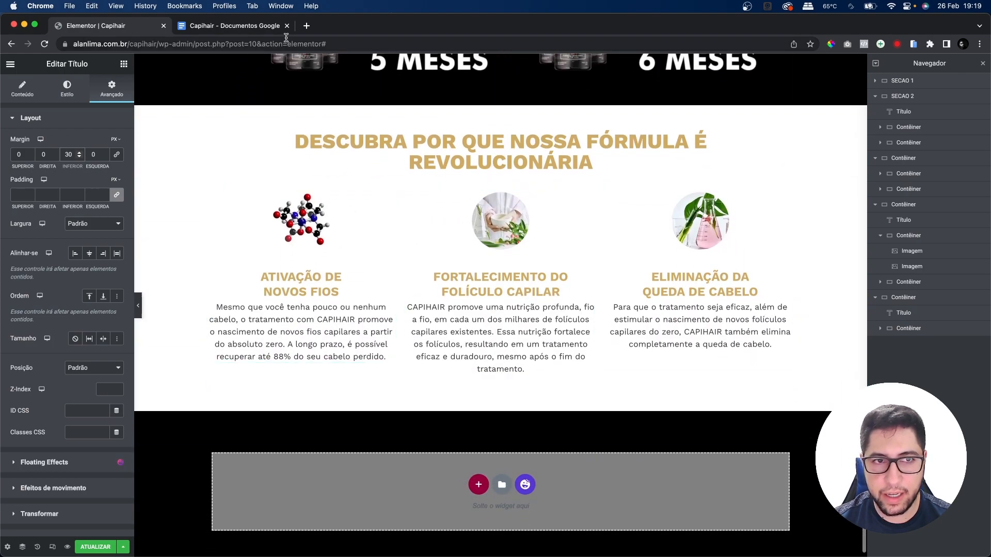
- Replace the first image box's title in the white section with "Trinoxidil Americano" from the Capihair Google Docs copy
{"action": "left_click", "coordinate": [240, 27]}
{"action": "scroll", "coordinate": [362, 186], "scroll_direction": "down", "scroll_amount": 3}
{"action": "left_click_drag", "start_coordinate": [405, 139], "coordinate": [379, 138]}
{"action": "left_click", "coordinate": [132, 27]}
{"action": "right_click", "coordinate": [312, 290]}
{"action": "left_click", "coordinate": [351, 298]}
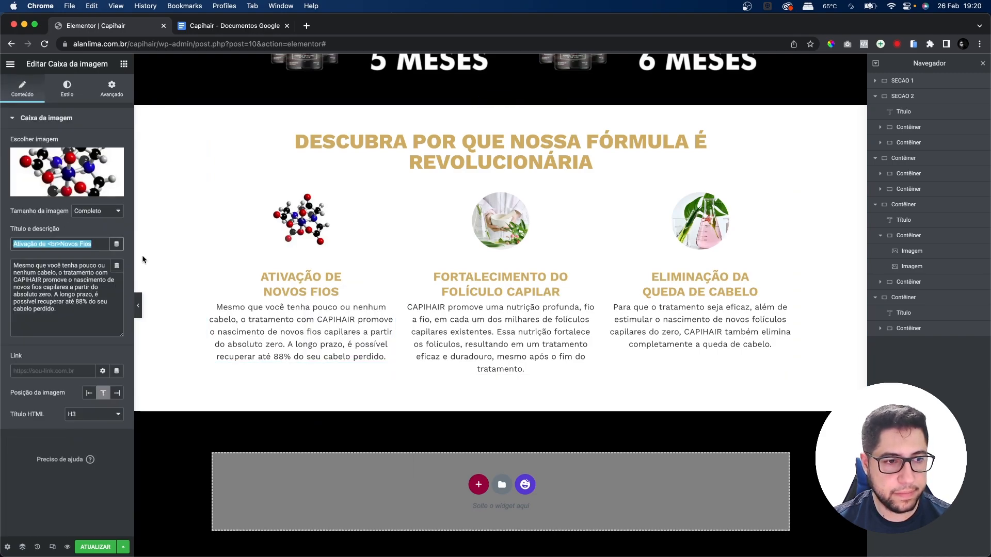
{"action": "type", "text": "Trinoxidil Americano"}
- Replace the first image box's description with the paragraph under "Trinoxidil Americano" in the Capihair Google Docs copy
{"action": "left_click", "coordinate": [257, 24]}
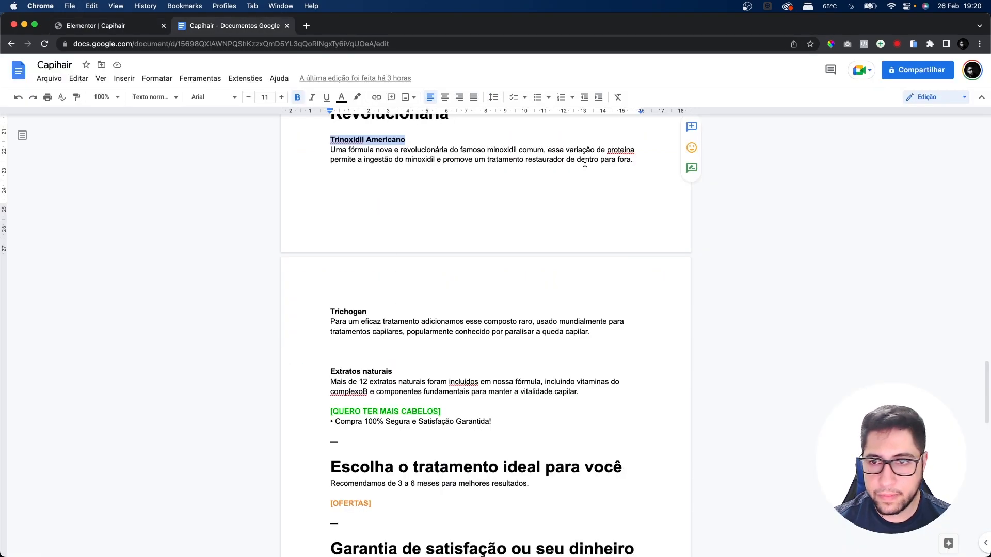
{"action": "left_click_drag", "start_coordinate": [647, 155], "coordinate": [311, 148]}
{"action": "key", "text": "super+c"}
{"action": "left_click", "coordinate": [134, 28]}
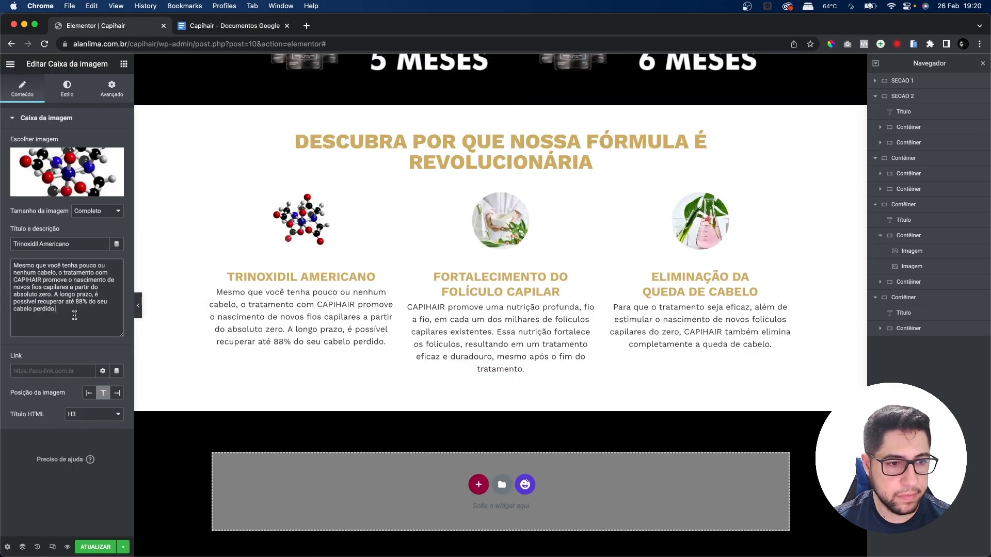
{"action": "left_click", "coordinate": [78, 314]}
{"action": "key", "text": "super+a"}
{"action": "key", "text": "super+v"}
- Replace the second image box's title in the white section with "Trichogen" from the Capihair Google Docs copy
{"action": "left_click", "coordinate": [238, 28]}
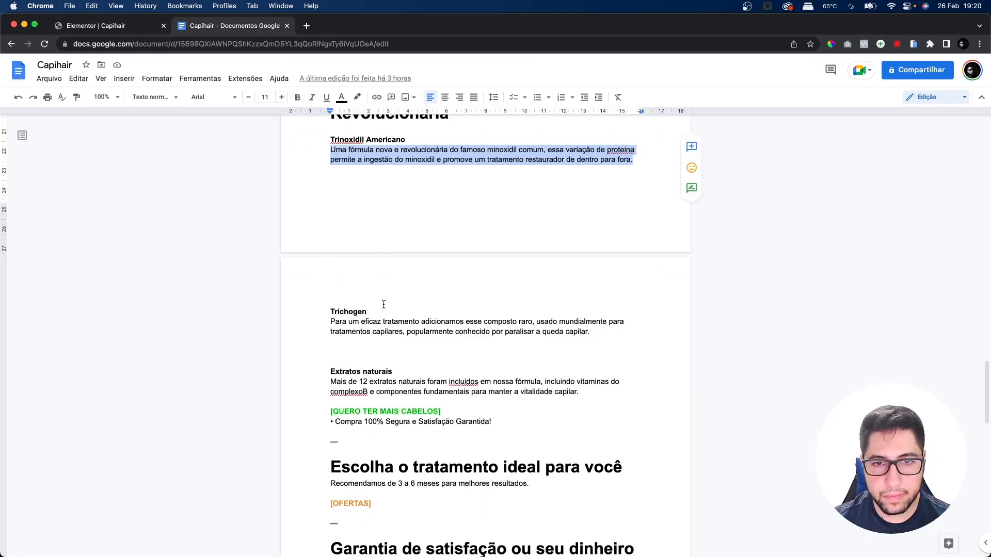
{"action": "left_click", "coordinate": [343, 314]}
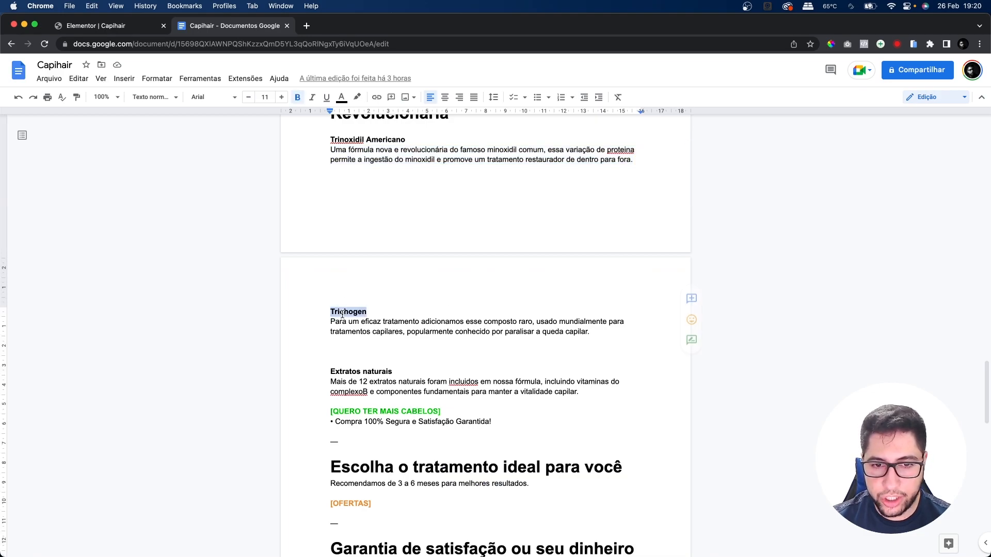
{"action": "left_click", "coordinate": [107, 25]}
{"action": "right_click", "coordinate": [516, 336]}
{"action": "left_click", "coordinate": [557, 346]}
{"action": "triple_click", "coordinate": [67, 243]}
{"action": "key", "text": "super+v"}
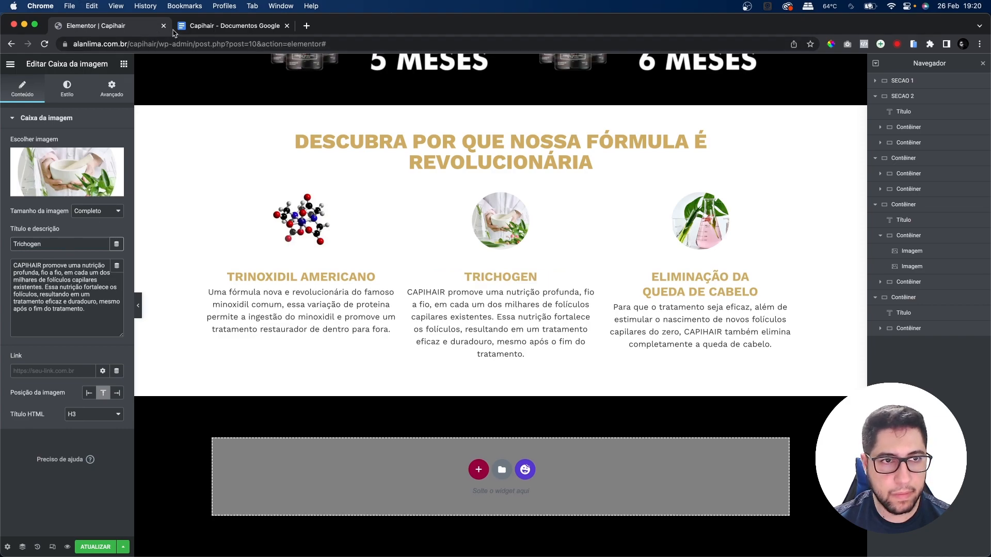
- Replace the second image box's description with the paragraph under "Trichogen" in the Capihair Google Docs copy
{"action": "left_click", "coordinate": [221, 26]}
{"action": "left_click_drag", "start_coordinate": [585, 341], "coordinate": [334, 310]}
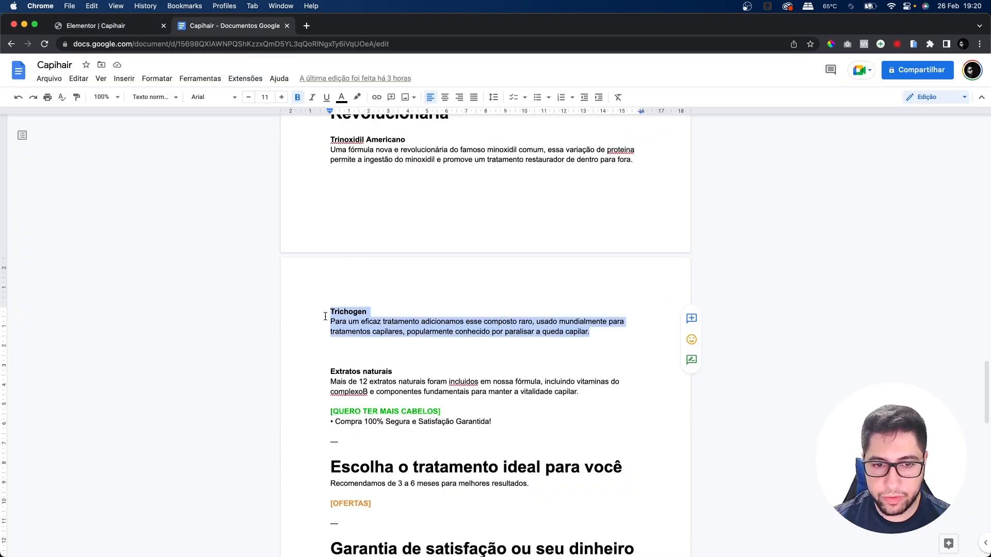
{"action": "left_click", "coordinate": [122, 26]}
{"action": "right_click", "coordinate": [515, 331]}
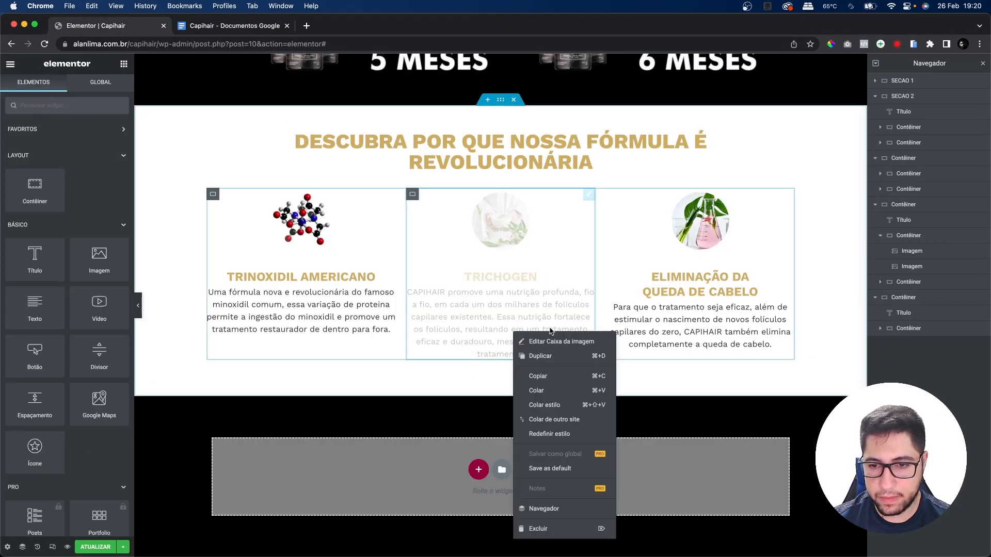
{"action": "left_click", "coordinate": [539, 340]}
{"action": "key", "text": "super+a"}
{"action": "key", "text": "super+v"}
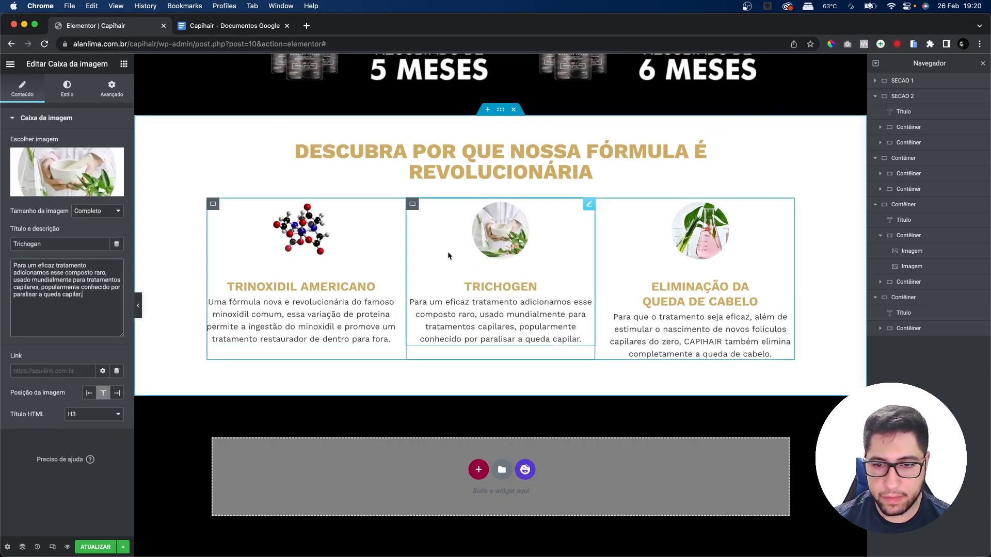
- Replace the third image box's title in the white section with "Extratos naturais" from the Capihair Google Docs copy
{"action": "key", "text": "ctrl+Tab"}
{"action": "left_click_drag", "start_coordinate": [396, 371], "coordinate": [309, 368]}
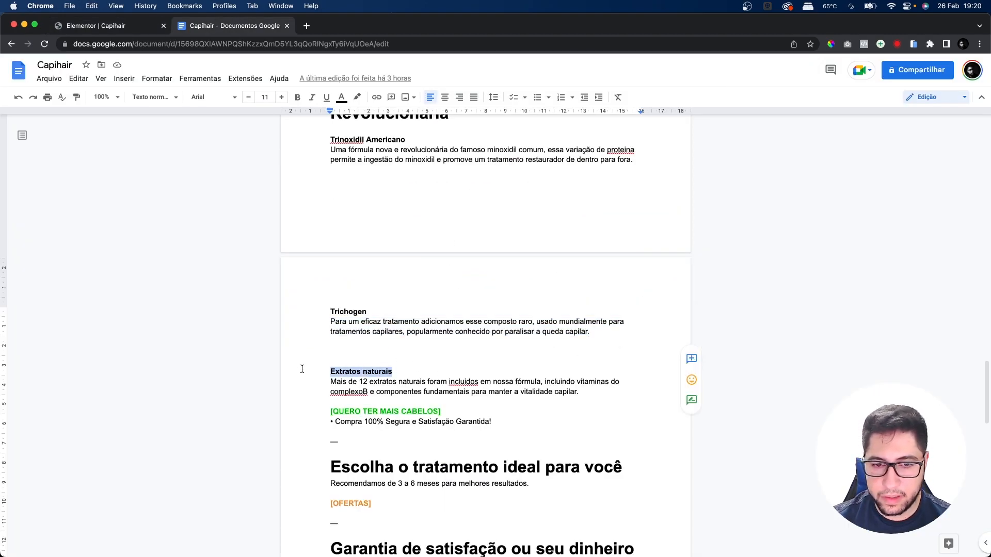
{"action": "left_click", "coordinate": [128, 30]}
{"action": "right_click", "coordinate": [697, 311]}
{"action": "left_click", "coordinate": [721, 321]}
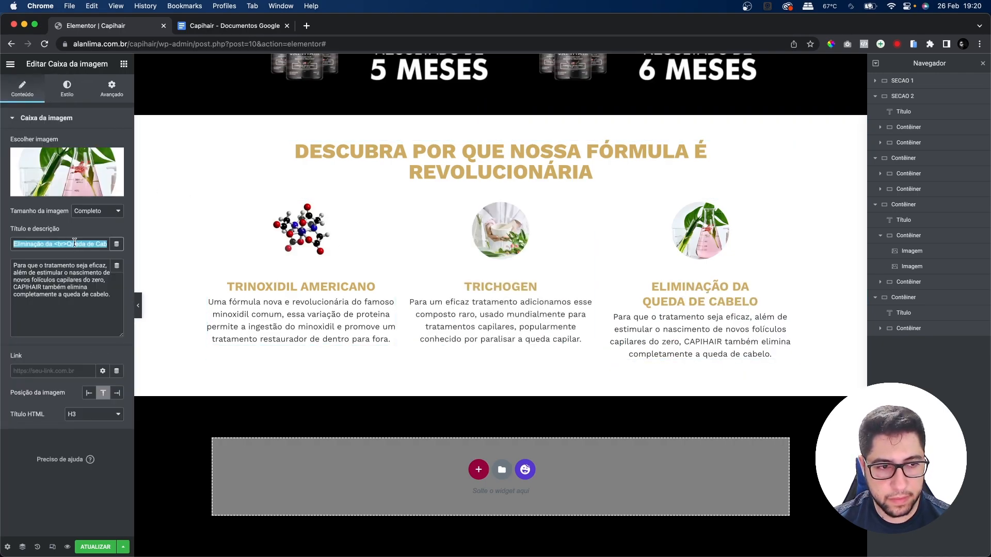
{"action": "key", "text": "super+v"}
- Replace the third image box's description with the paragraph under "Extratos naturais" in the Capihair Google Docs copy
{"action": "left_click", "coordinate": [222, 26]}
{"action": "left_click_drag", "start_coordinate": [582, 393], "coordinate": [322, 385]}
{"action": "key", "text": "super+c"}
{"action": "left_click", "coordinate": [129, 26]}
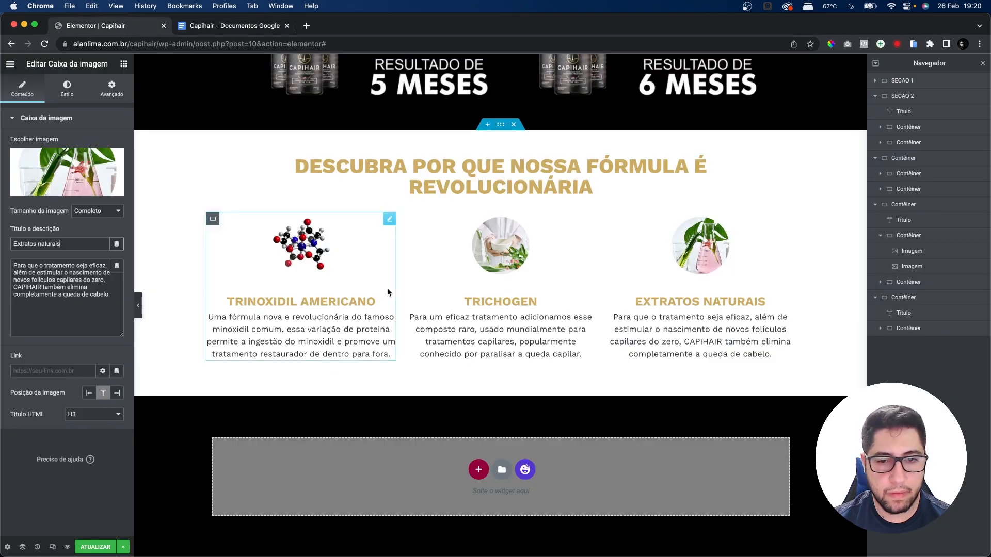
{"action": "right_click", "coordinate": [661, 341]}
{"action": "left_click", "coordinate": [691, 347]}
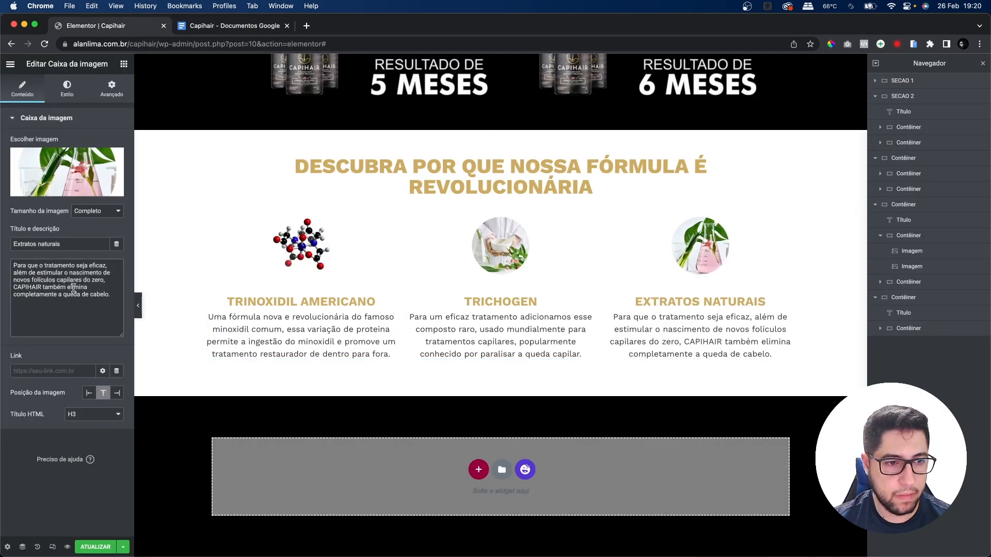
{"action": "key", "text": "super+a"}
{"action": "key", "text": "super+v"}
{"action": "scroll", "coordinate": [572, 349], "scroll_direction": "up", "scroll_amount": 3}
{"action": "scroll", "coordinate": [573, 345], "scroll_direction": "down", "scroll_amount": 3}
- Check the document's next item, then copy the hero section's "Quero saber mais" button into the white section's container, below the image boxes
{"action": "key", "text": "ctrl+Tab"}
{"action": "scroll", "coordinate": [379, 342], "scroll_direction": "down", "scroll_amount": 2}
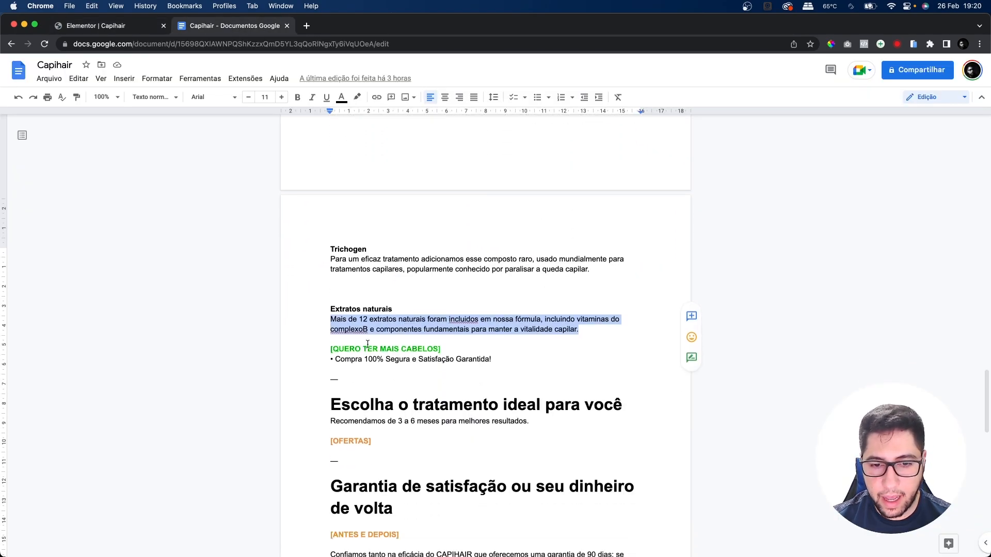
{"action": "scroll", "coordinate": [379, 342], "scroll_direction": "down", "scroll_amount": 1}
{"action": "left_click", "coordinate": [133, 32]}
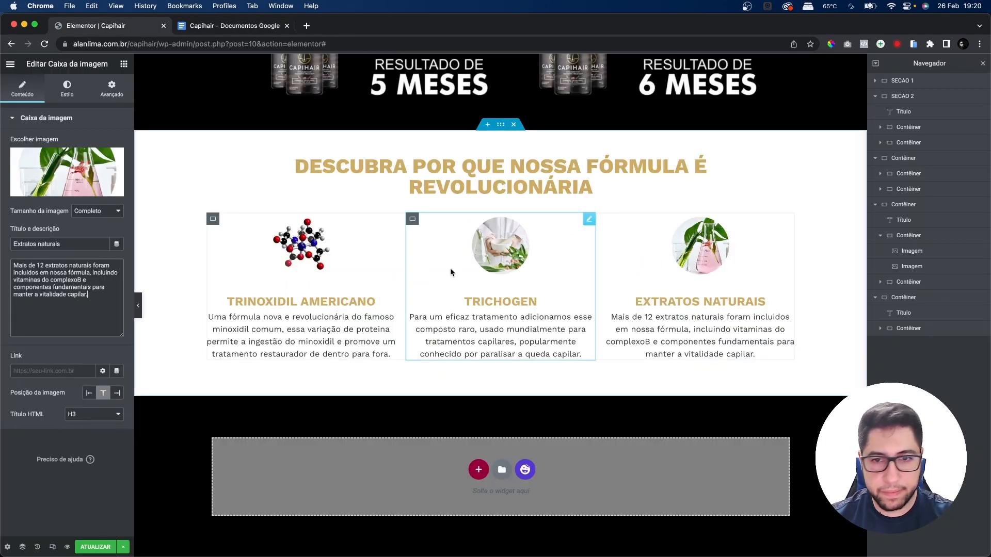
{"action": "scroll", "coordinate": [350, 267], "scroll_direction": "up", "scroll_amount": 20}
{"action": "scroll", "coordinate": [350, 267], "scroll_direction": "up", "scroll_amount": 15}
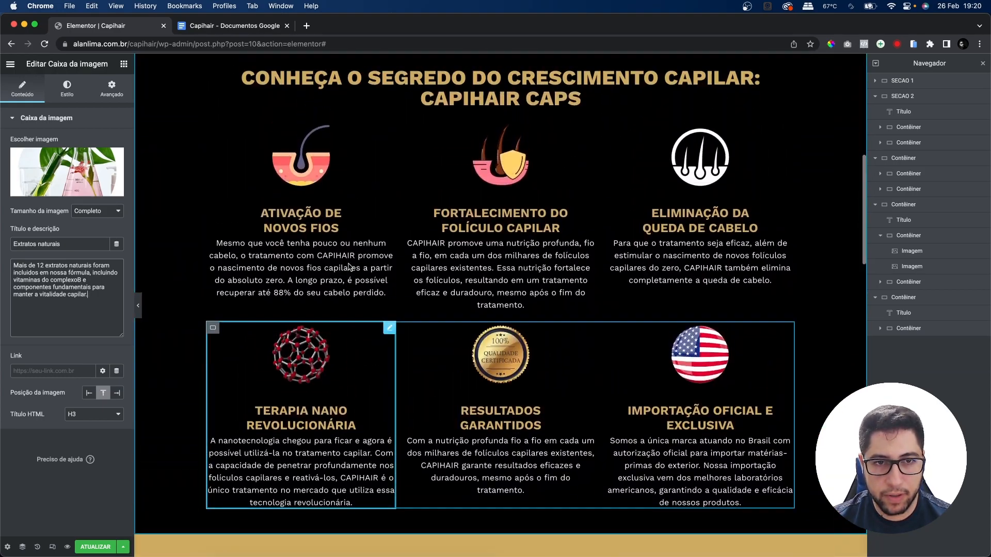
{"action": "right_click", "coordinate": [300, 164]}
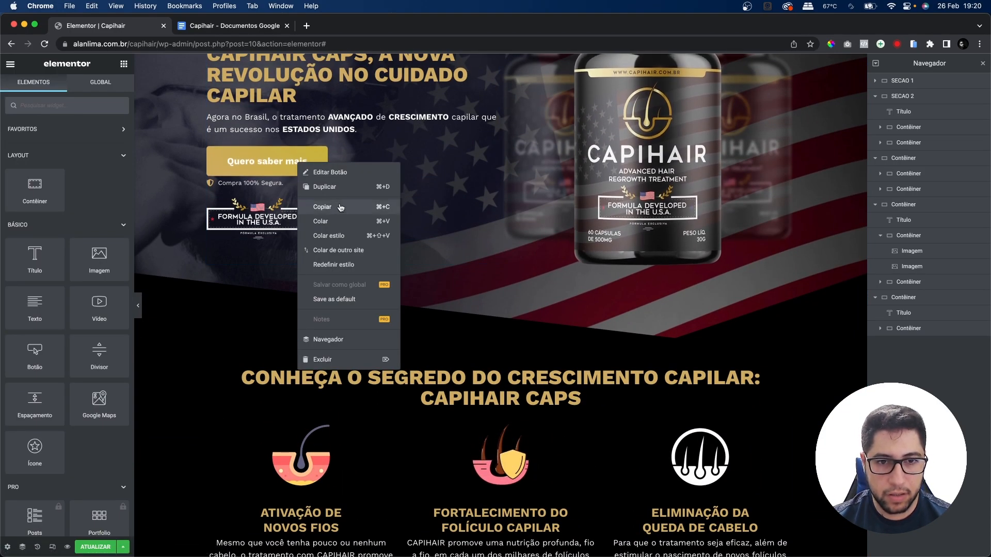
{"action": "left_click", "coordinate": [344, 206]}
{"action": "scroll", "coordinate": [521, 309], "scroll_direction": "down", "scroll_amount": 20}
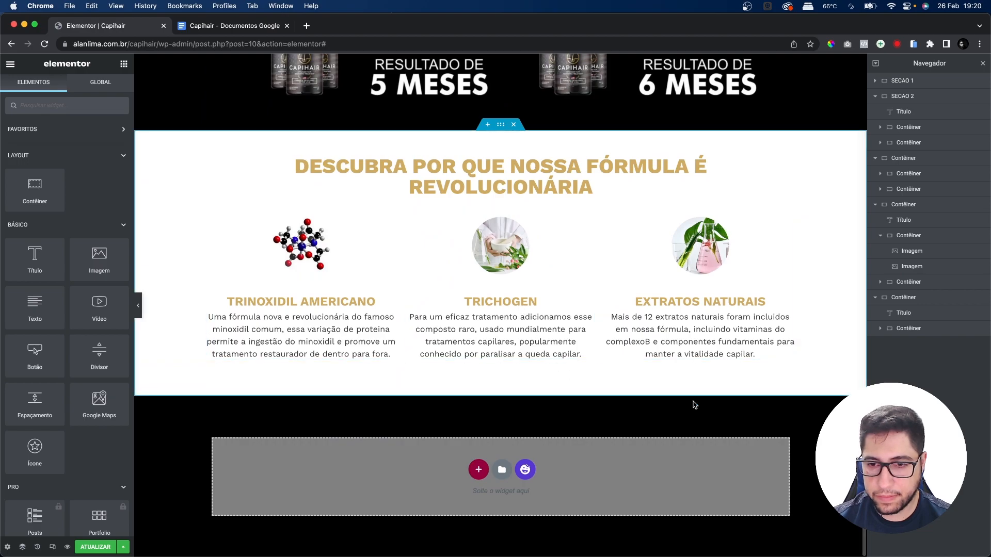
{"action": "right_click", "coordinate": [829, 378]}
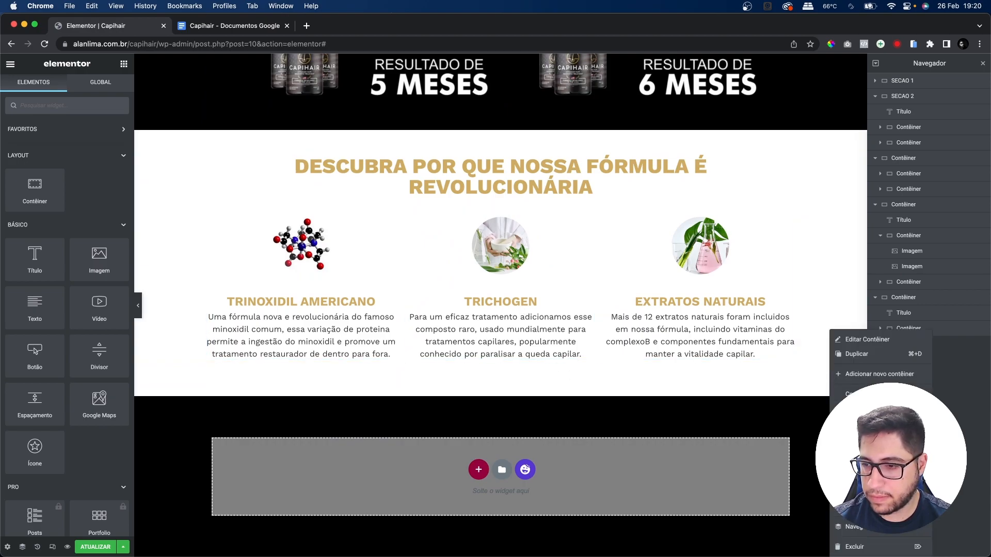
{"action": "left_click", "coordinate": [856, 408]}
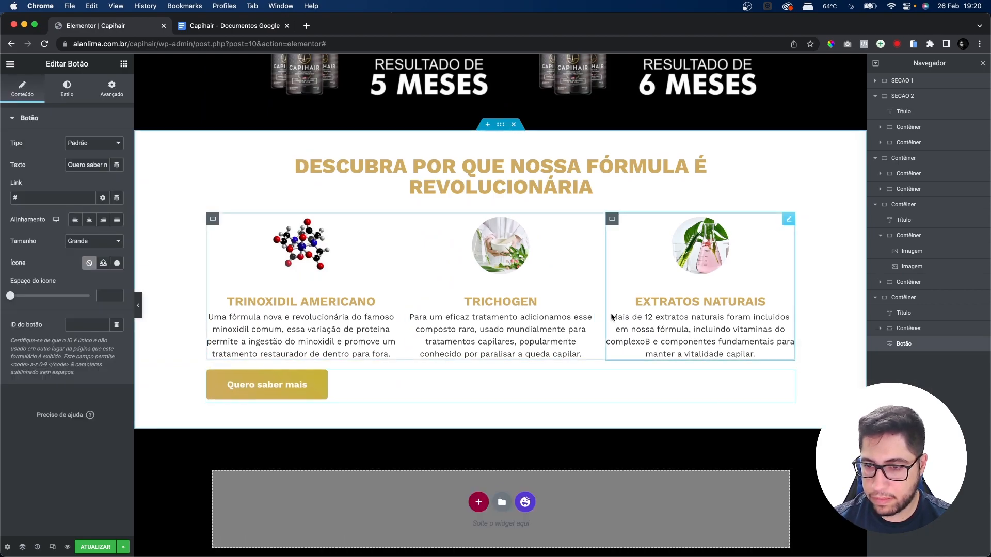
- Center-align the "Quero saber mais" button in the white section
{"action": "right_click", "coordinate": [275, 387]}
{"action": "left_click", "coordinate": [91, 96]}
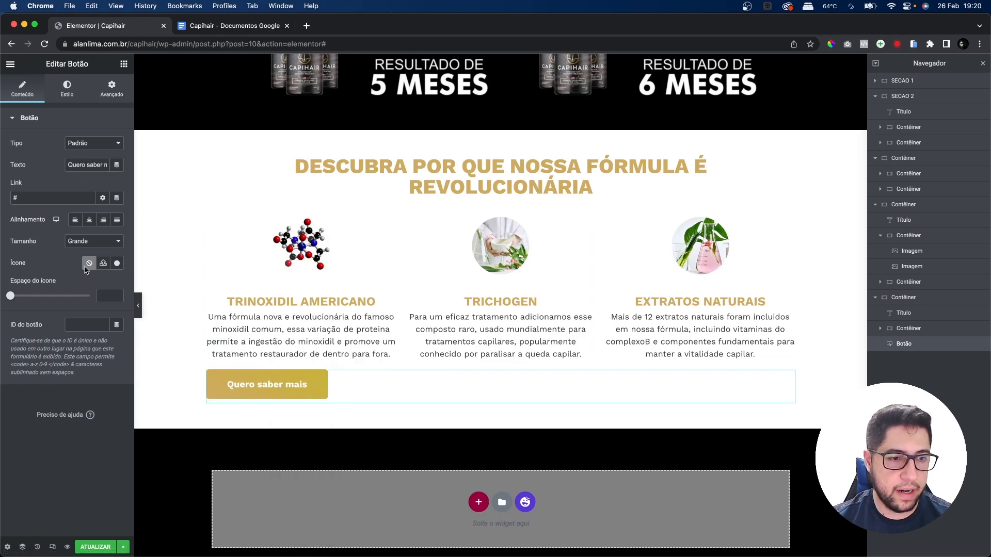
{"action": "left_click", "coordinate": [88, 221]}
- Copy the hero section's "Compra 100% Segura." icon list into the white section's container, below the button
{"action": "scroll", "coordinate": [580, 390], "scroll_direction": "up", "scroll_amount": 15}
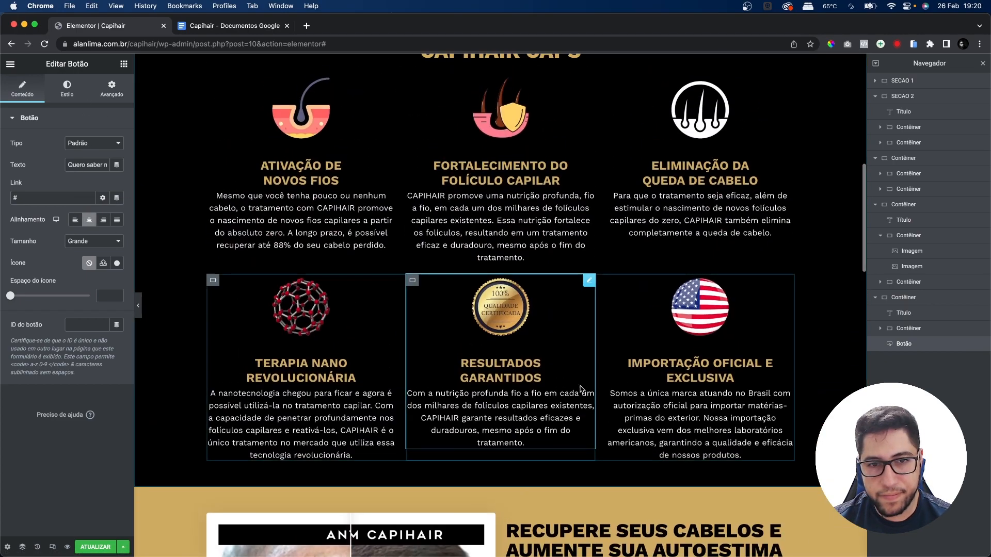
{"action": "scroll", "coordinate": [581, 390], "scroll_direction": "up", "scroll_amount": 10}
{"action": "right_click", "coordinate": [241, 341]}
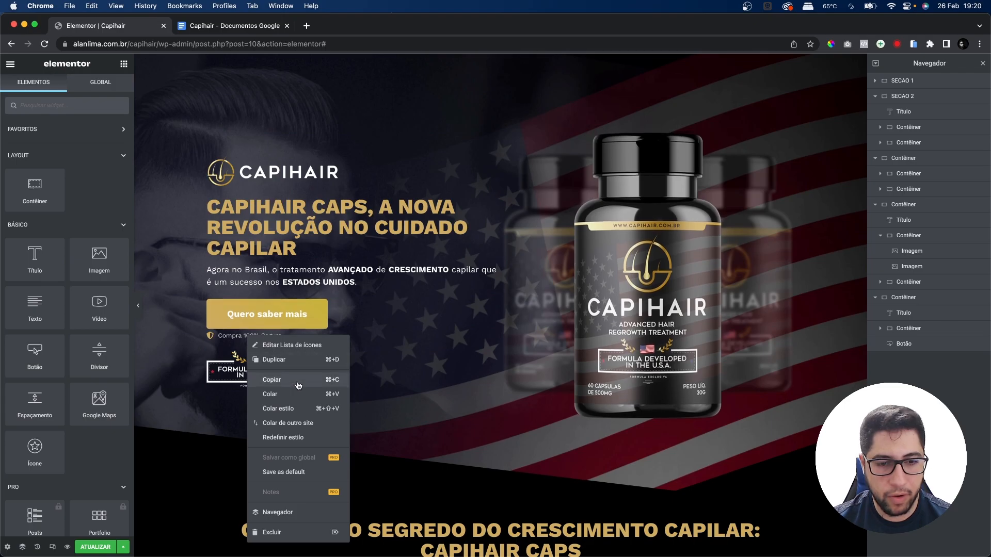
{"action": "scroll", "coordinate": [439, 334], "scroll_direction": "down", "scroll_amount": 3}
{"action": "scroll", "coordinate": [438, 334], "scroll_direction": "down", "scroll_amount": 15}
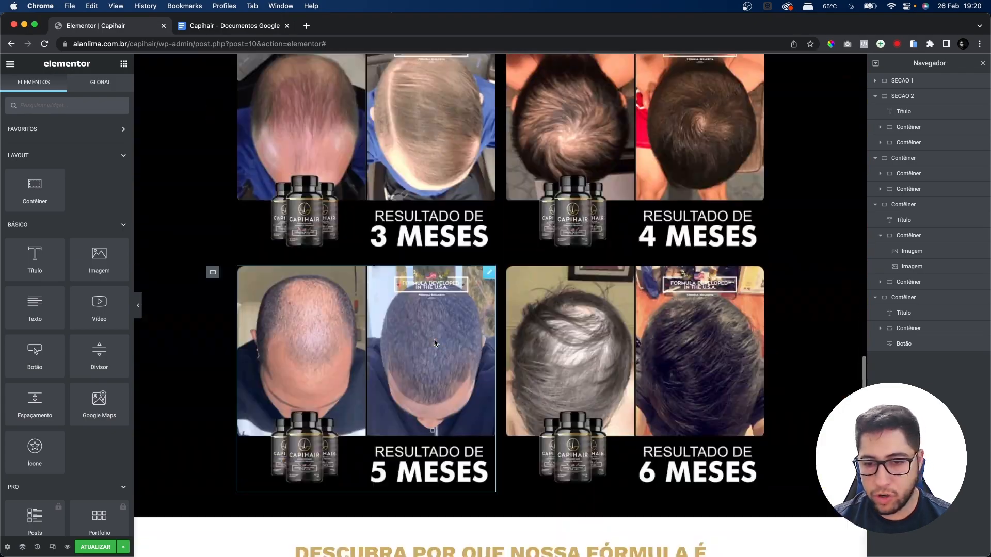
{"action": "right_click", "coordinate": [530, 351]}
{"action": "left_click", "coordinate": [551, 409]}
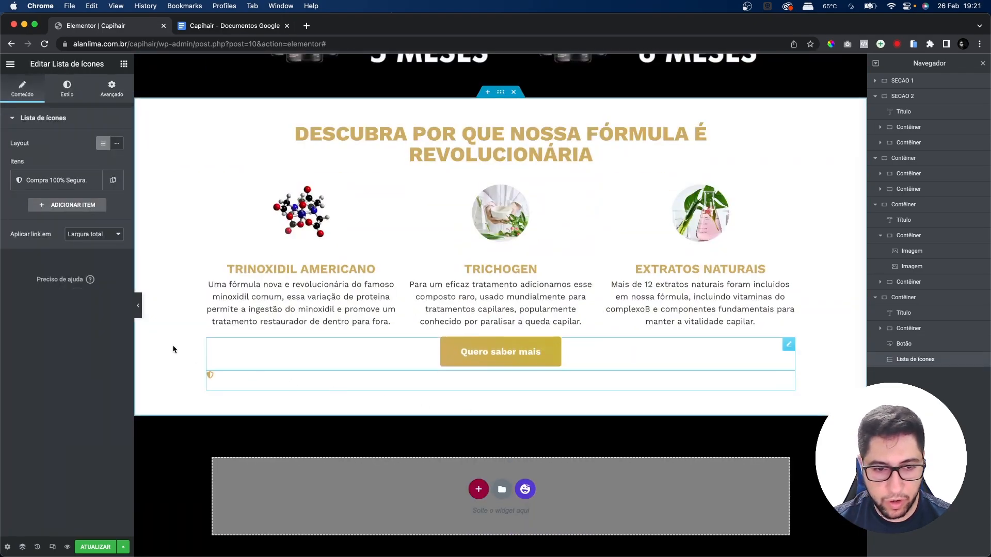
- Center-align the "Compra 100% Segura." icon list in the white section
{"action": "left_click", "coordinate": [67, 88]}
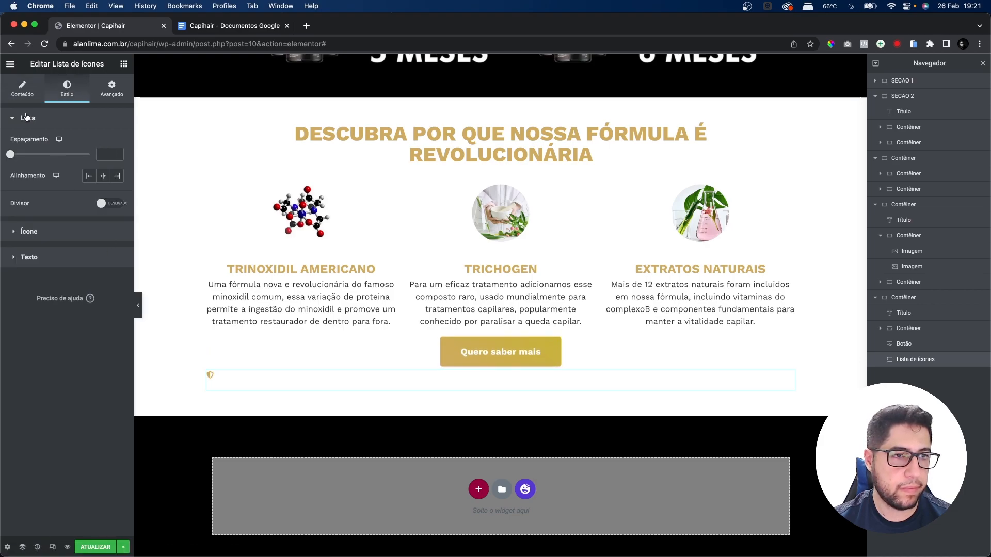
{"action": "left_click", "coordinate": [22, 88]}
{"action": "left_click", "coordinate": [67, 87]}
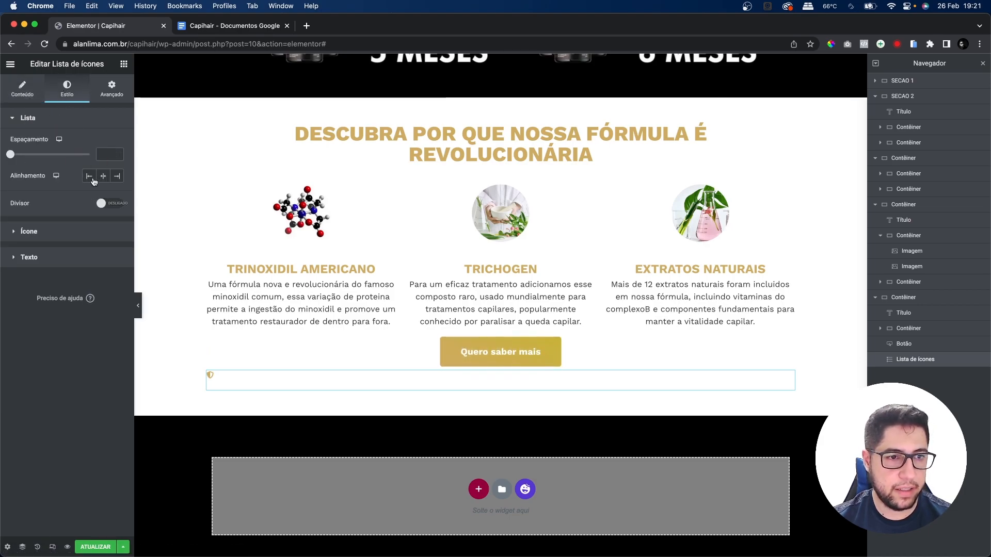
{"action": "left_click", "coordinate": [103, 176]}
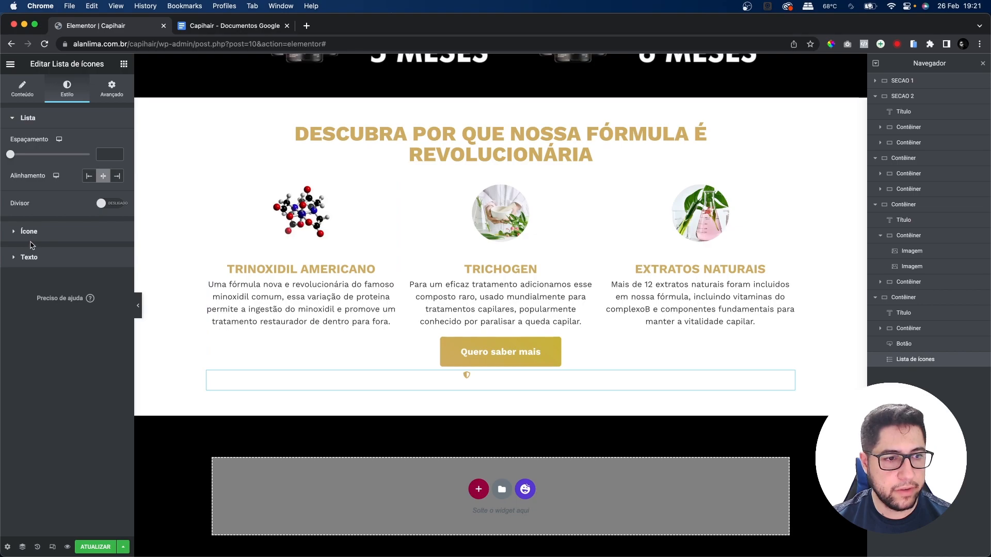
- Set the text color of the white section's "Compra 100% Segura." icon list to black
{"action": "left_click", "coordinate": [31, 236]}
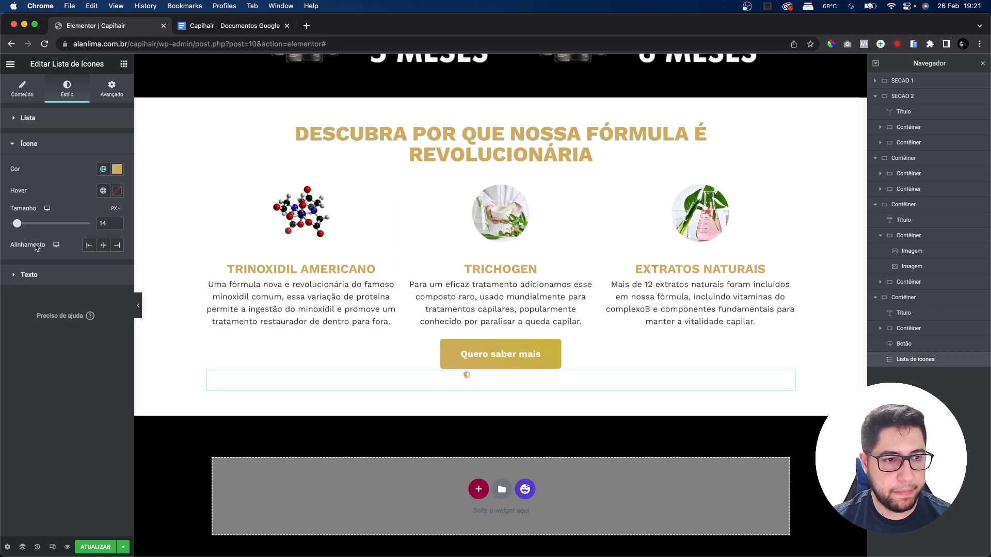
{"action": "left_click", "coordinate": [48, 276]}
{"action": "left_click", "coordinate": [102, 195]}
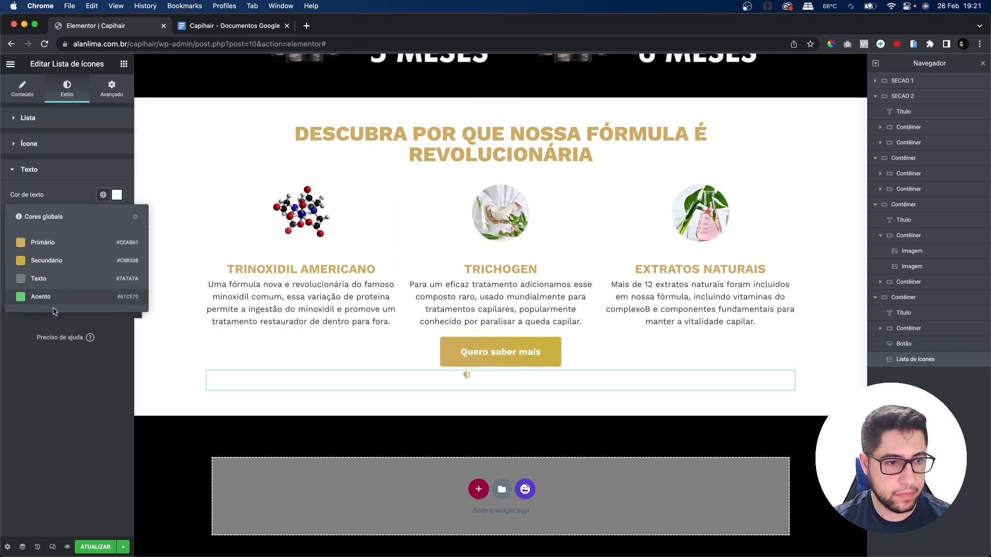
{"action": "left_click", "coordinate": [102, 196]}
{"action": "left_click", "coordinate": [116, 200]}
{"action": "left_click_drag", "start_coordinate": [94, 277], "coordinate": [35, 422]}
{"action": "left_click", "coordinate": [94, 445]}
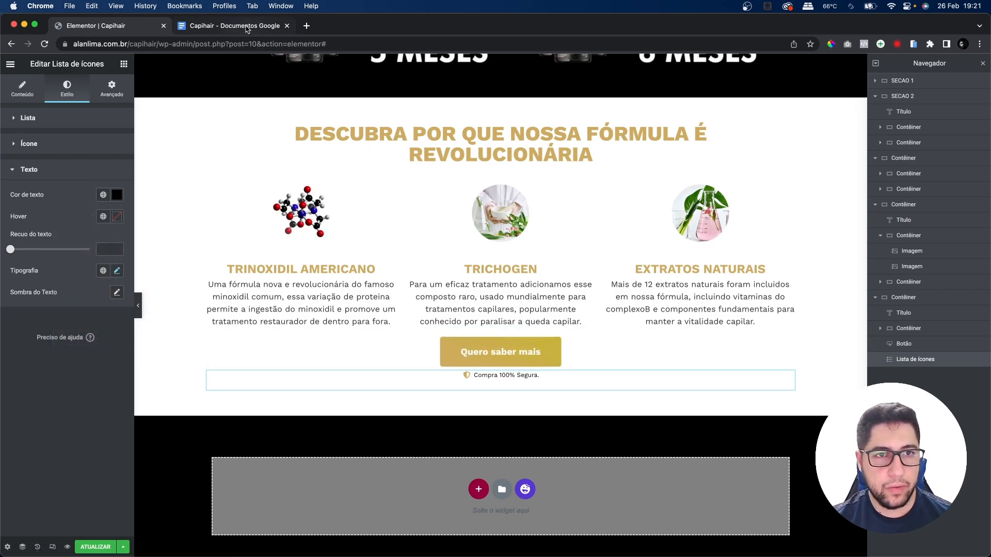
- Change the white section's button text to "Quero ter mais cabelos", following the call to action in the Google Docs copy
{"action": "key", "text": "ctrl+Tab"}
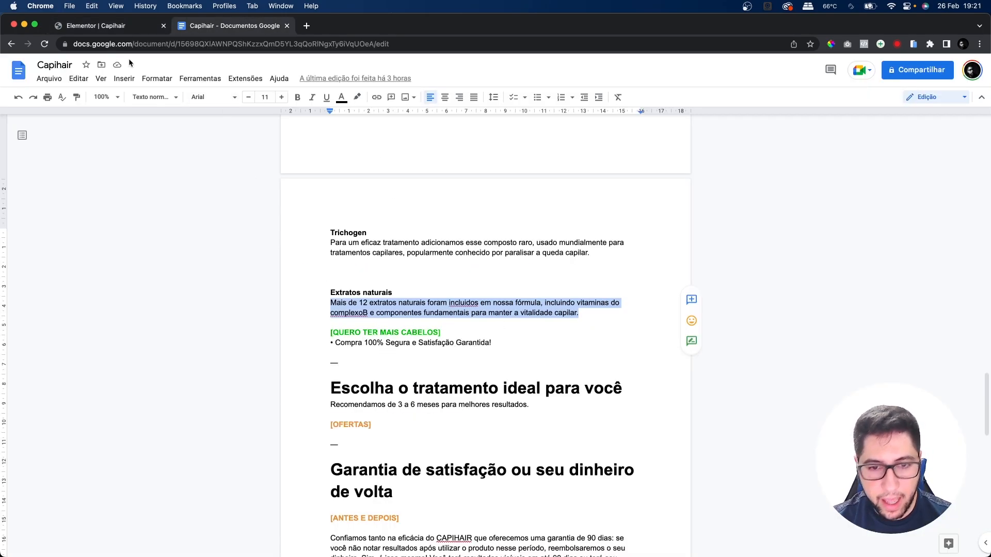
{"action": "left_click", "coordinate": [112, 26]}
{"action": "right_click", "coordinate": [520, 351]}
{"action": "left_click", "coordinate": [564, 360]}
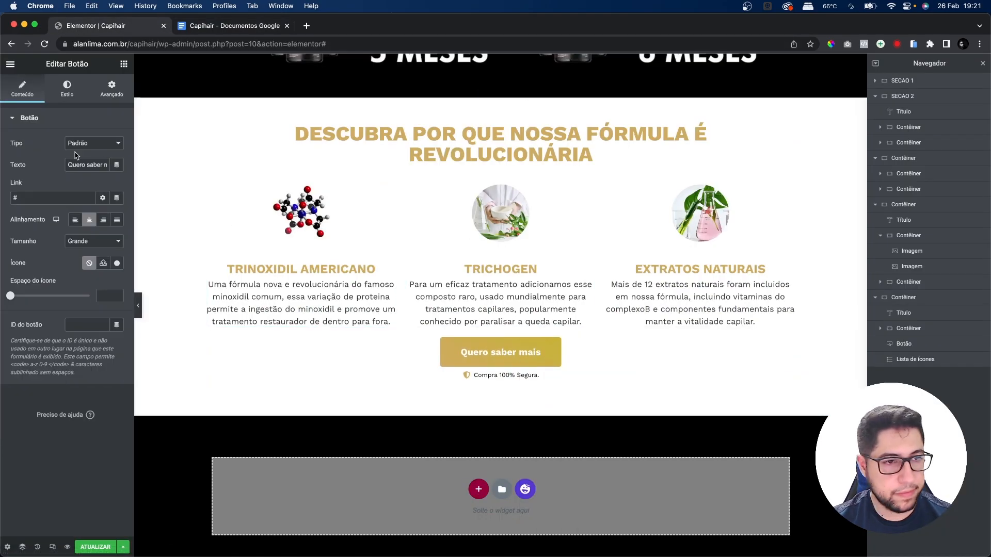
{"action": "left_click", "coordinate": [87, 165]}
{"action": "key", "text": "super+a"}
{"action": "type", "text": "Q"}
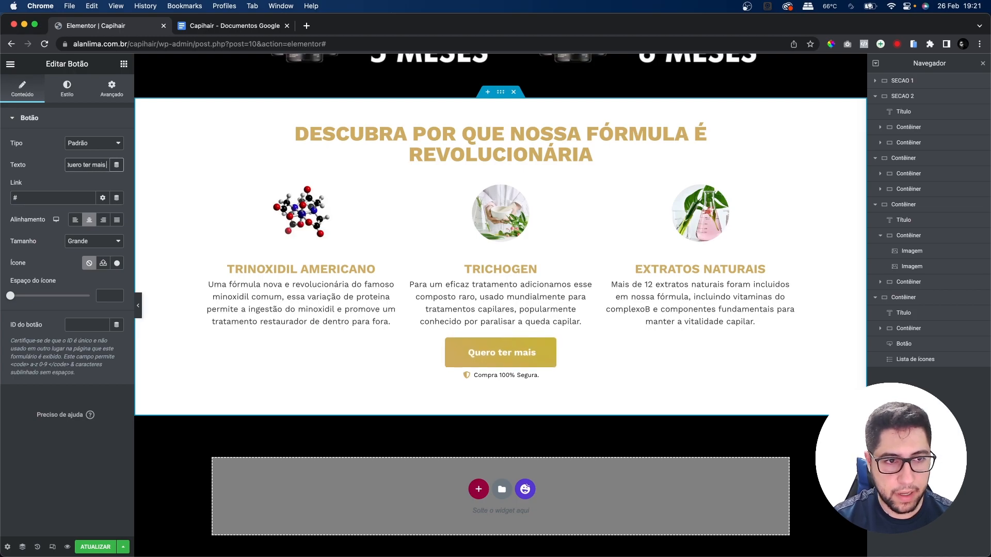
{"action": "scroll", "coordinate": [668, 182], "scroll_direction": "up", "scroll_amount": 15}
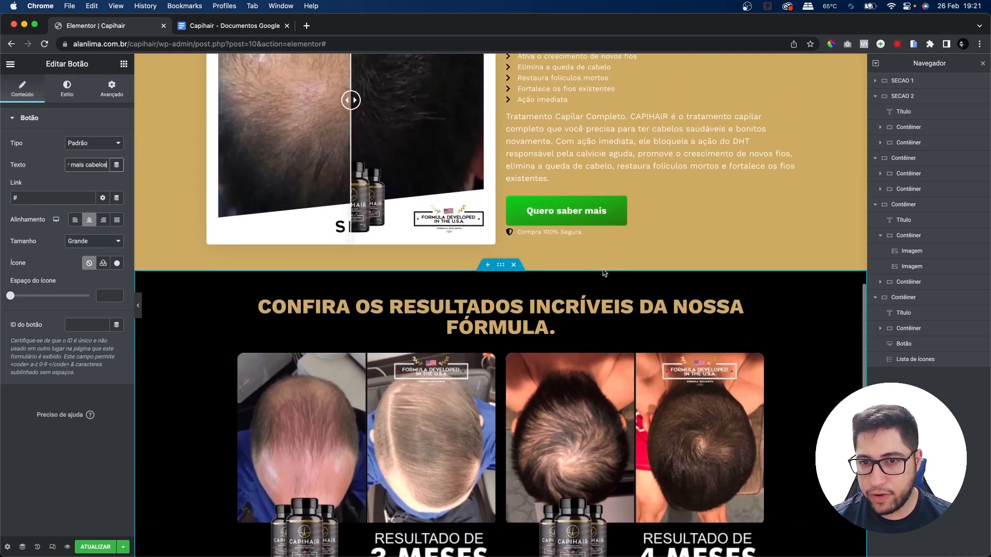
- Look up the call to action below the treatment paragraph in the Google Docs copy for the gold section's button
{"action": "right_click", "coordinate": [568, 227]}
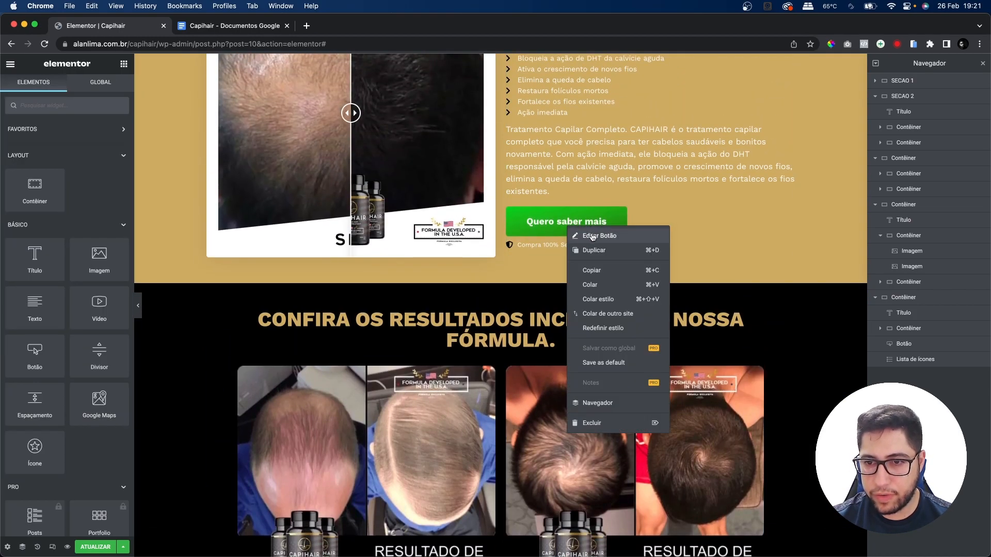
{"action": "left_click", "coordinate": [592, 236]}
{"action": "left_click", "coordinate": [230, 31]}
{"action": "scroll", "coordinate": [447, 276], "scroll_direction": "up", "scroll_amount": 10}
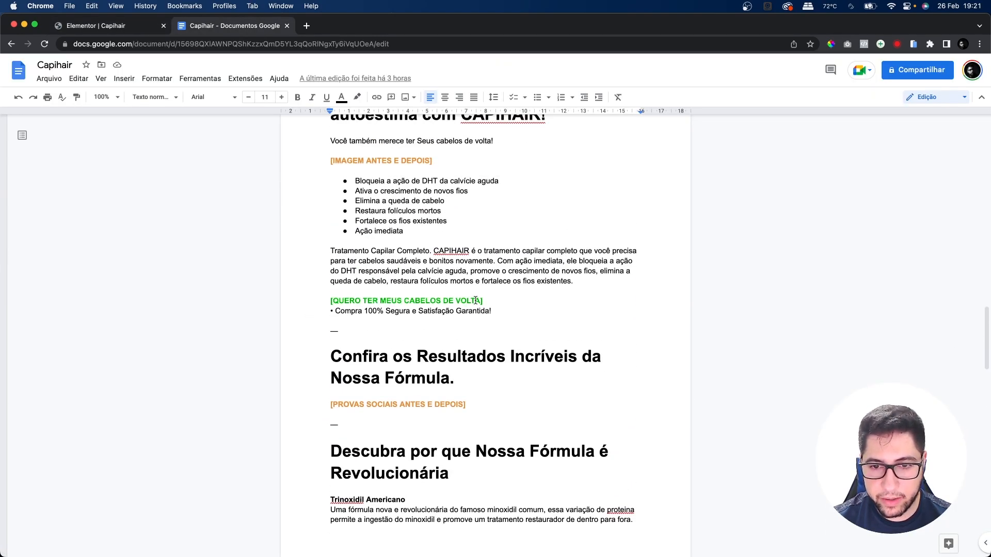
{"action": "left_click_drag", "start_coordinate": [479, 300], "coordinate": [436, 300]}
- Change the gold section's button text to "Quero ter meus cabelos de volta!" in Elementor
{"action": "left_click", "coordinate": [136, 28]}
{"action": "right_click", "coordinate": [599, 225]}
{"action": "left_click", "coordinate": [627, 235]}
{"action": "left_click", "coordinate": [22, 88]}
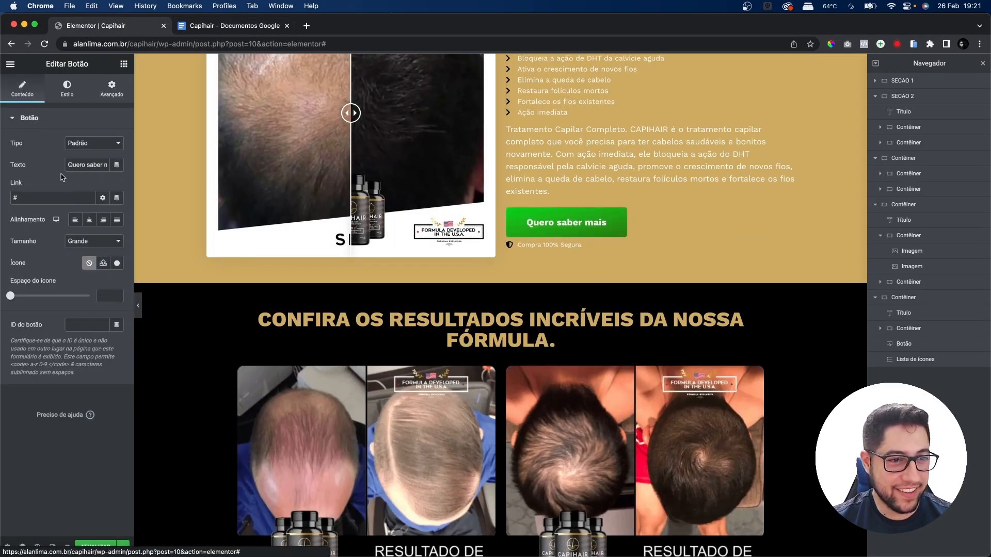
{"action": "left_click_drag", "start_coordinate": [69, 164], "coordinate": [117, 165]}
{"action": "type", "text": "Quero"}
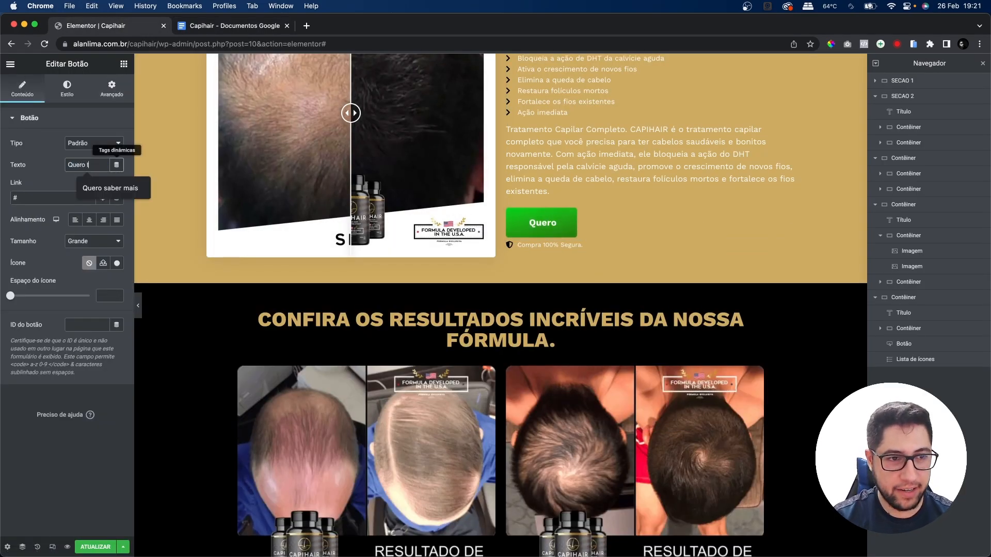
{"action": "type", "text": " ter meus cabel"}
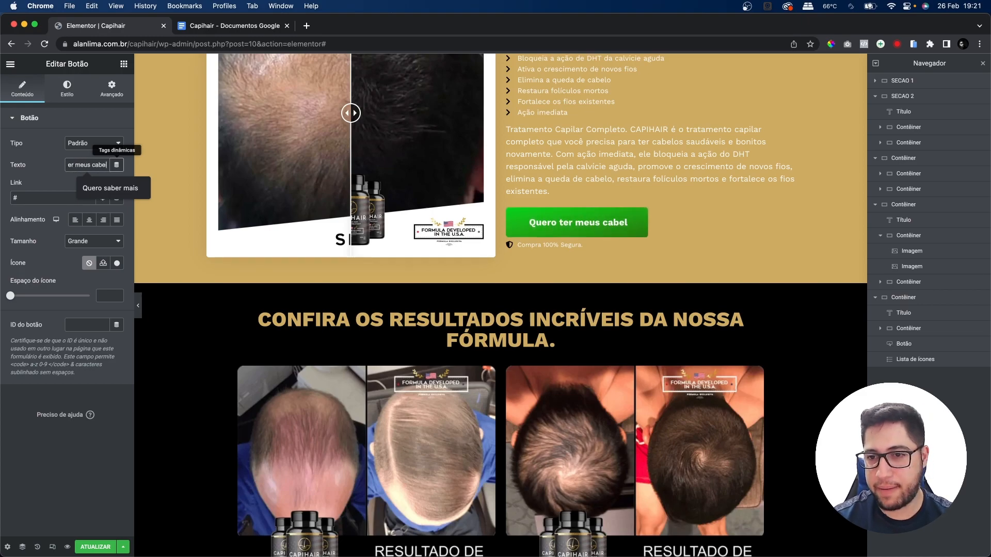
{"action": "type", "text": "os de"}
{"action": "left_click", "coordinate": [234, 27]}
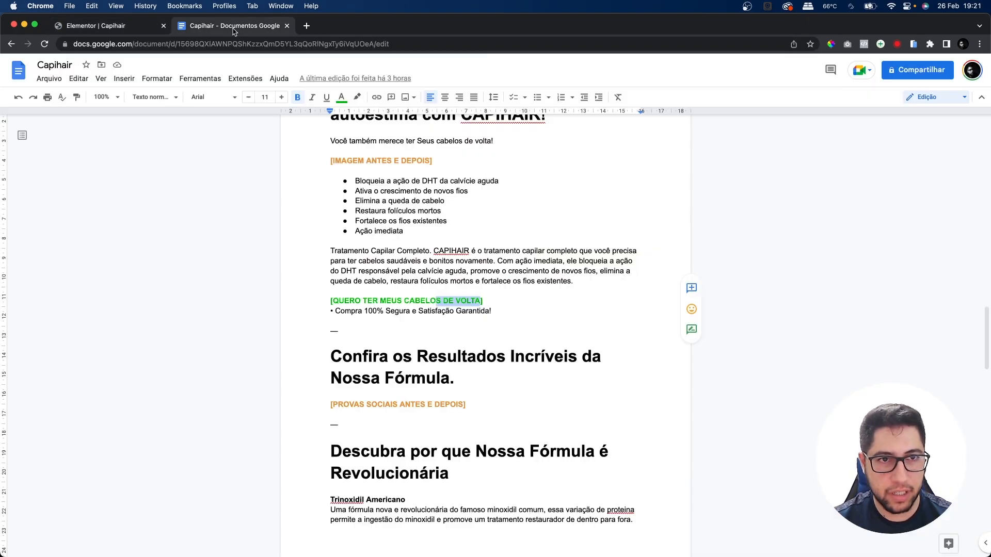
{"action": "left_click", "coordinate": [109, 27]}
{"action": "type", "text": "ero ter meus cabelos de"}
{"action": "key", "text": "super+a"}
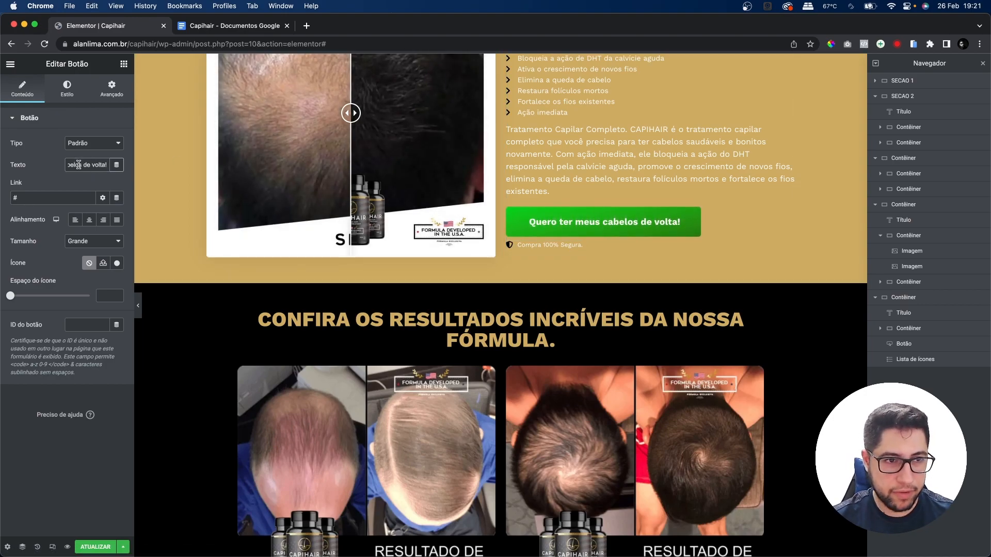
- Check how the gold section's button text fits in the mobile preview, and return to the desktop view
{"action": "left_click", "coordinate": [53, 547]}
{"action": "scroll", "coordinate": [493, 290], "scroll_direction": "down", "scroll_amount": 5}
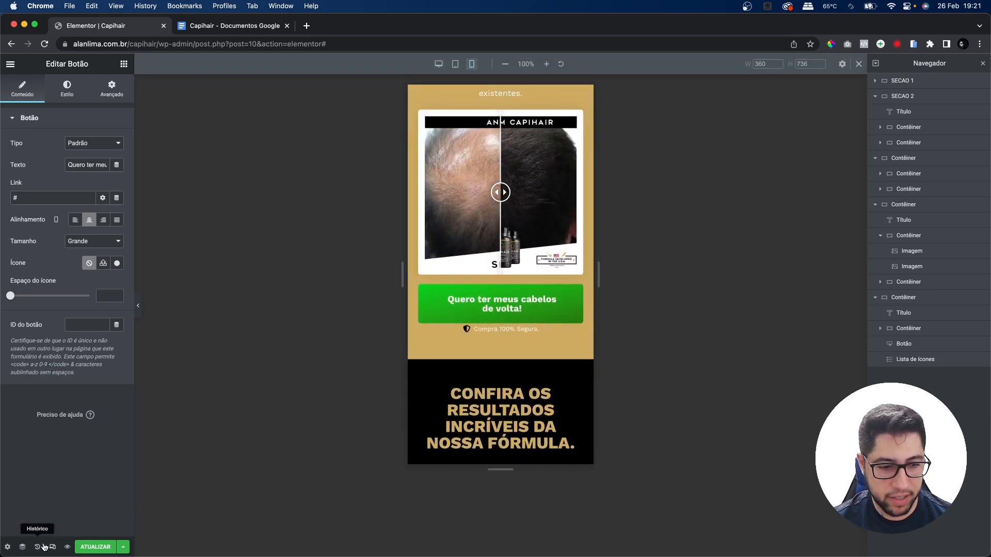
{"action": "left_click", "coordinate": [52, 547]}
- Insert a <br> line break before "cabelos" in the gold section's button text
{"action": "scroll", "coordinate": [614, 297], "scroll_direction": "up", "scroll_amount": 6}
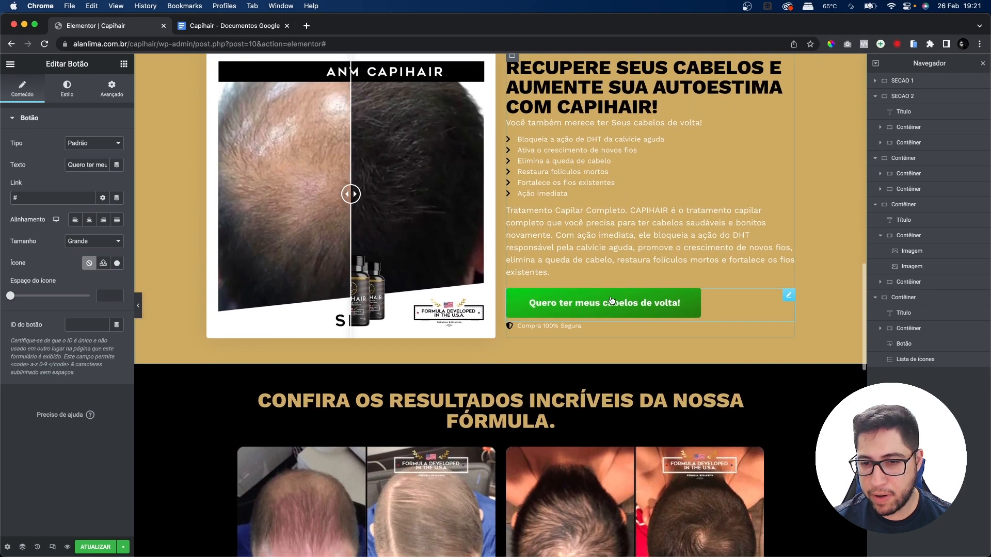
{"action": "scroll", "coordinate": [616, 298], "scroll_direction": "up", "scroll_amount": 1}
{"action": "right_click", "coordinate": [641, 320]}
{"action": "left_click", "coordinate": [671, 327]}
{"action": "triple_click", "coordinate": [79, 162]}
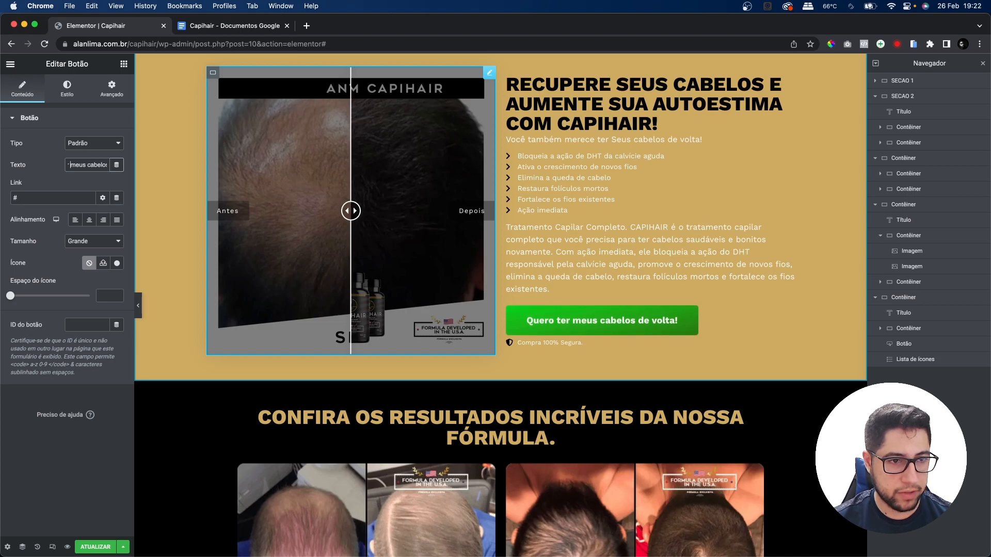
{"action": "type", "text": "<br"}
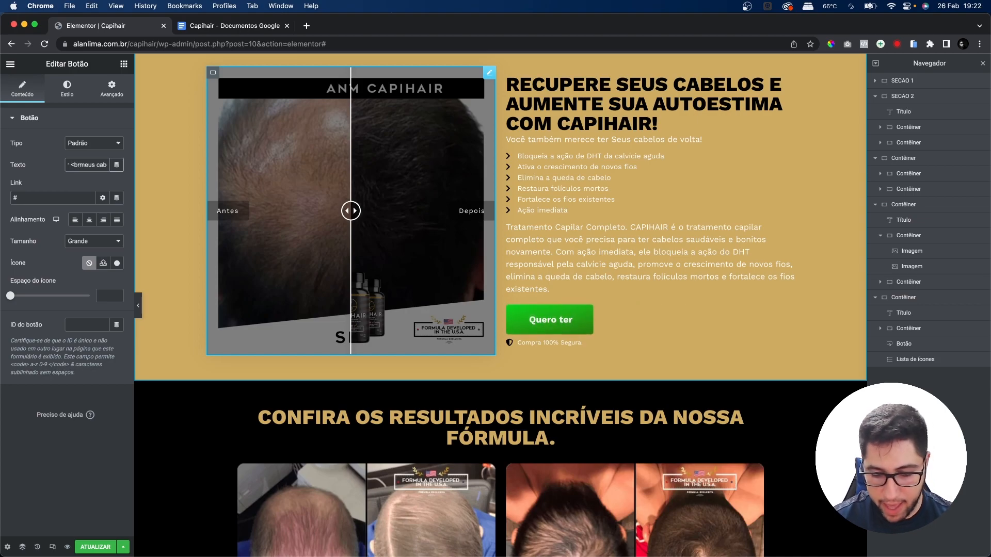
{"action": "type", "text": ">"}
{"action": "key", "text": "BackSpace"}
{"action": "key", "text": "BackSpace"}
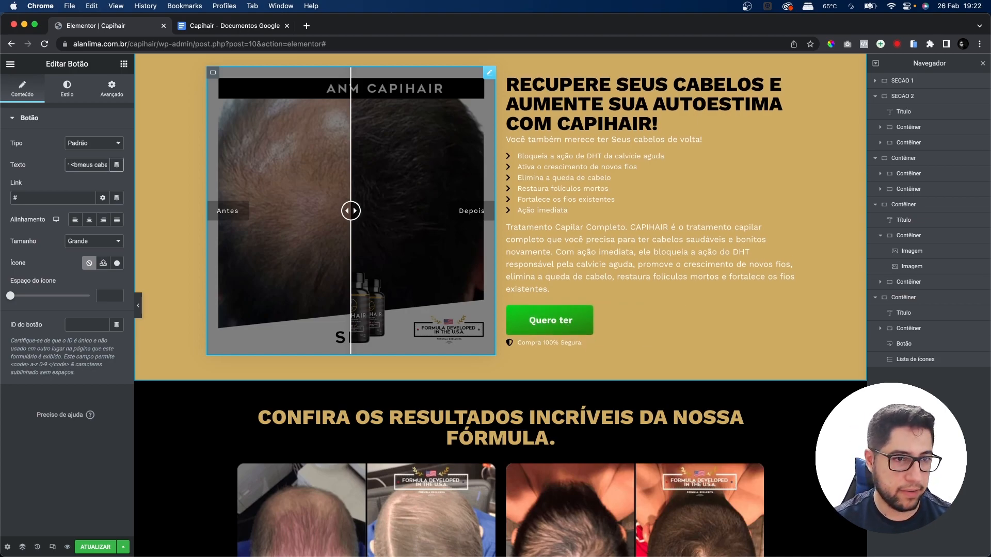
{"action": "key", "text": "BackSpace"}
{"action": "key", "text": "Right"}
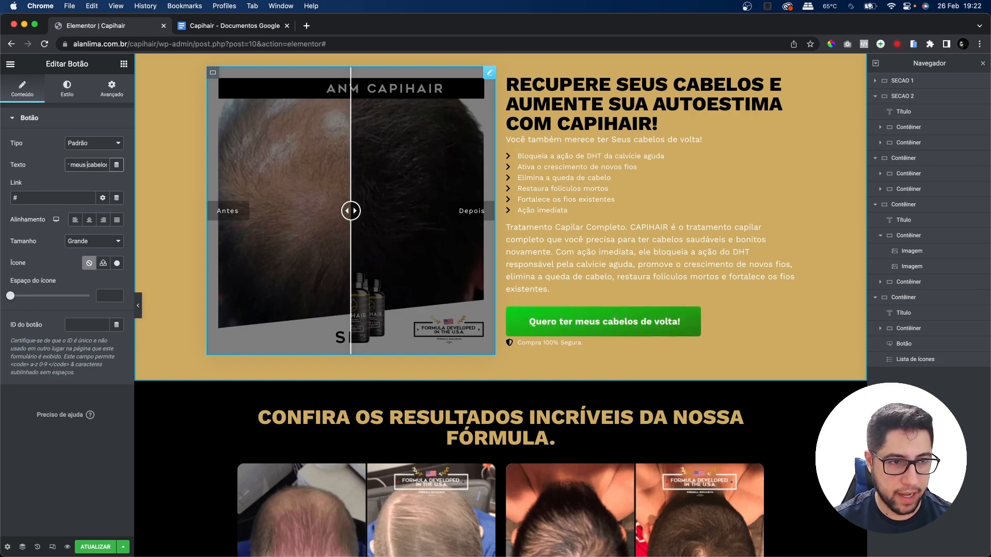
{"action": "type", "text": "<br>"}
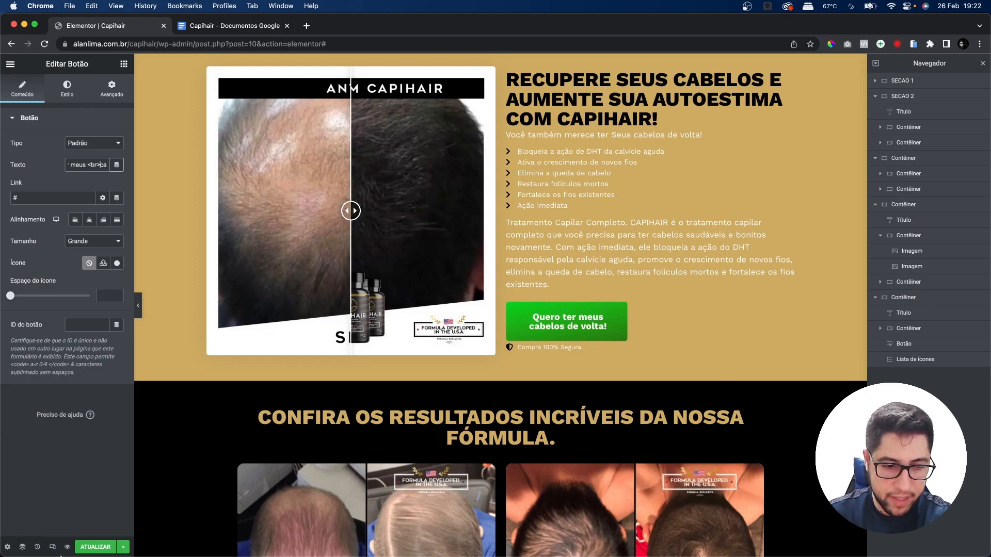
- Review the two-line button of the gold section in the mobile preview and switch back to desktop
{"action": "left_click", "coordinate": [52, 547]}
{"action": "scroll", "coordinate": [498, 381], "scroll_direction": "down", "scroll_amount": 10}
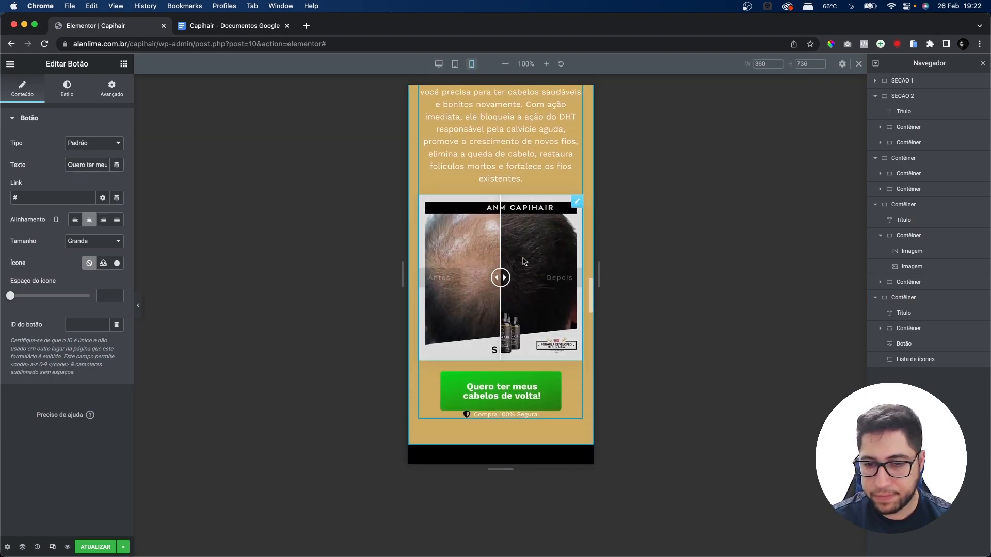
{"action": "left_click", "coordinate": [52, 547]}
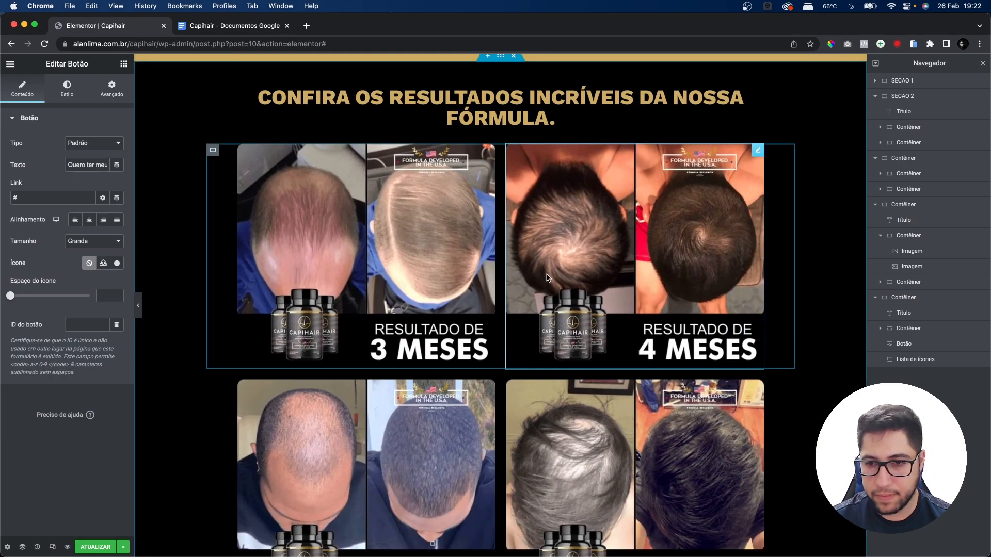
- Set the bottom margin of the white section's ingredient boxes container to 30 px
{"action": "scroll", "coordinate": [592, 332], "scroll_direction": "down", "scroll_amount": 15}
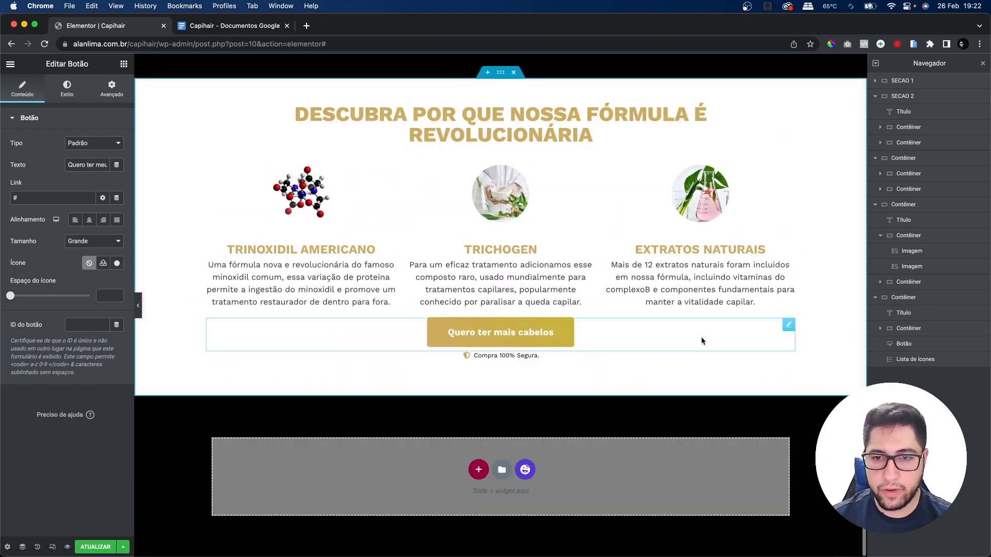
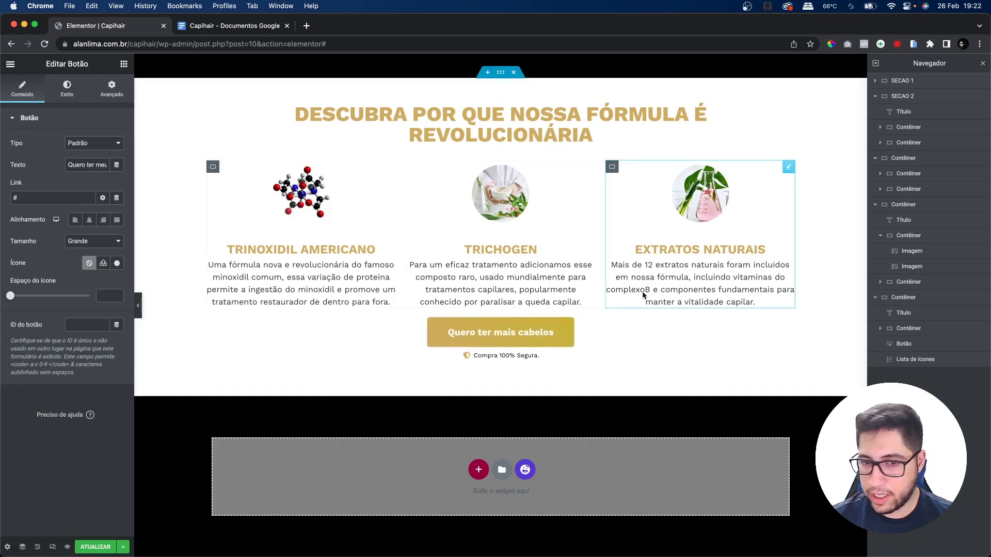
{"action": "left_click", "coordinate": [915, 333]}
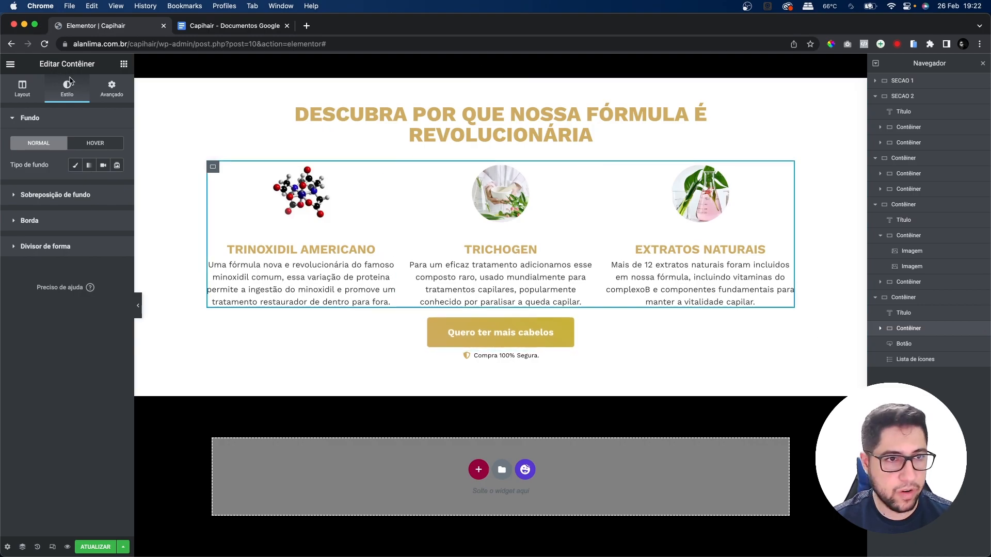
{"action": "left_click", "coordinate": [111, 87]}
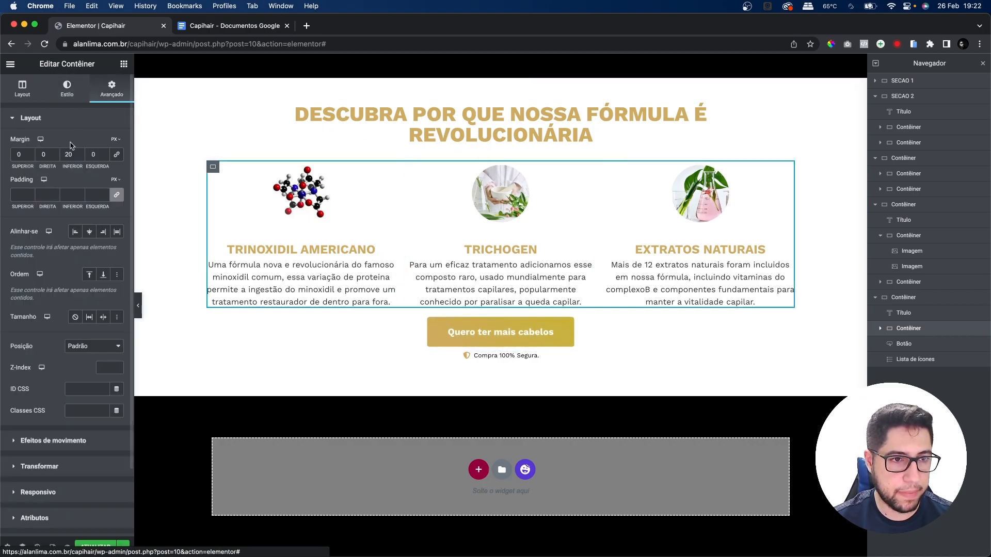
{"action": "type", "text": "30"}
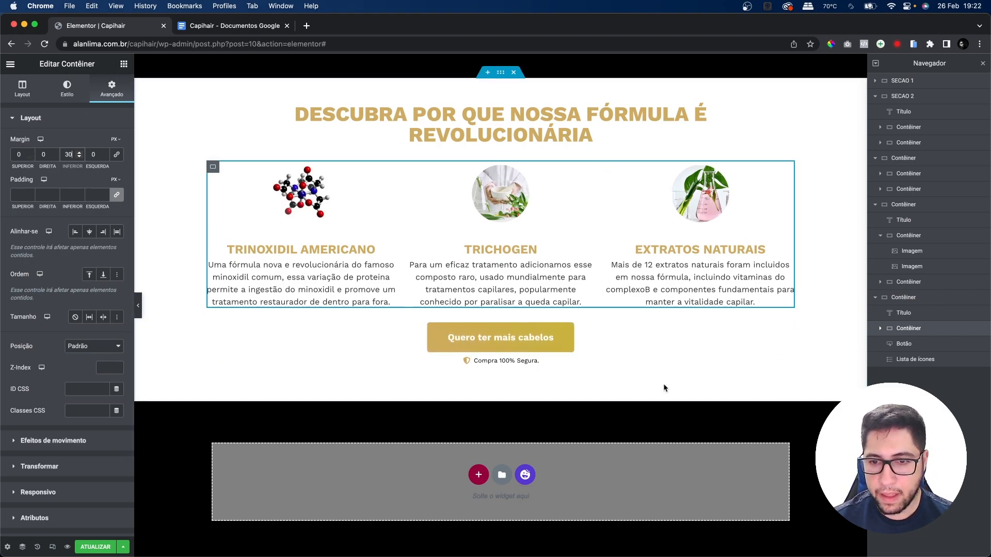
- Examine the white section in the mobile preview and compare its image box spacing with the black benefits section
{"action": "scroll", "coordinate": [664, 387], "scroll_direction": "up", "scroll_amount": 2}
{"action": "left_click", "coordinate": [53, 547]}
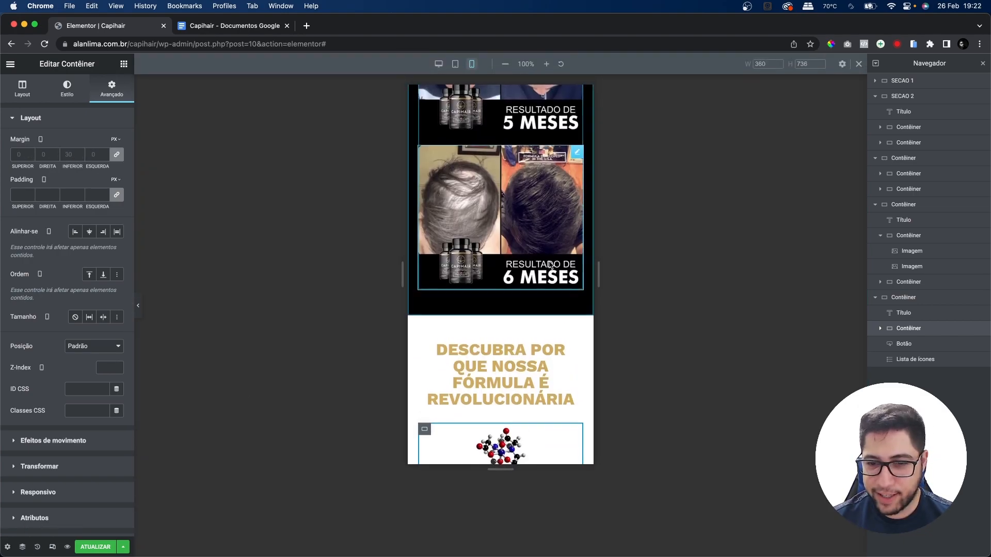
{"action": "scroll", "coordinate": [539, 336], "scroll_direction": "down", "scroll_amount": 3}
{"action": "scroll", "coordinate": [539, 235], "scroll_direction": "down", "scroll_amount": 8}
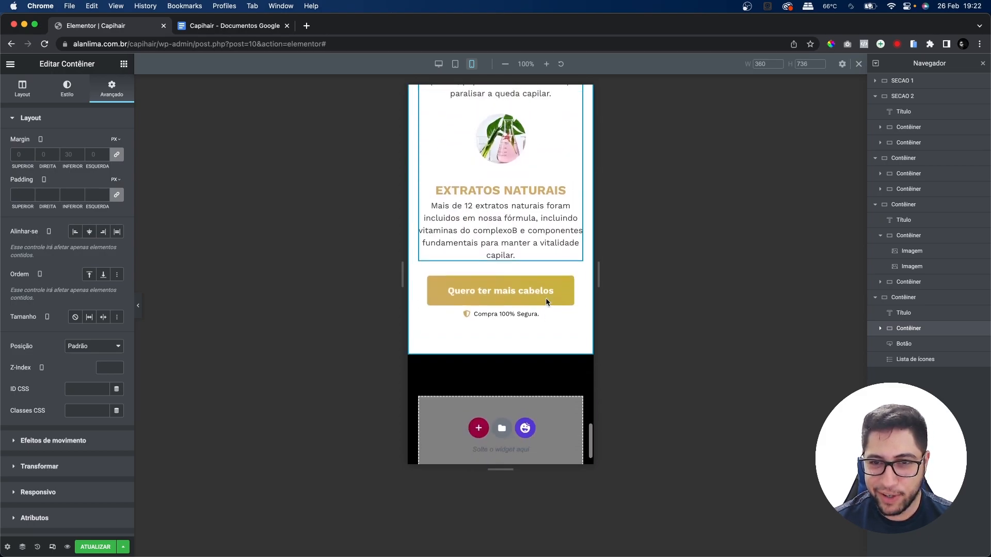
{"action": "scroll", "coordinate": [546, 299], "scroll_direction": "up", "scroll_amount": 15}
{"action": "scroll", "coordinate": [537, 317], "scroll_direction": "down", "scroll_amount": 10}
{"action": "scroll", "coordinate": [534, 312], "scroll_direction": "up", "scroll_amount": 10}
{"action": "scroll", "coordinate": [531, 307], "scroll_direction": "down", "scroll_amount": 5}
{"action": "scroll", "coordinate": [506, 326], "scroll_direction": "up", "scroll_amount": 8}
{"action": "scroll", "coordinate": [506, 309], "scroll_direction": "down", "scroll_amount": 15}
{"action": "scroll", "coordinate": [503, 279], "scroll_direction": "up", "scroll_amount": 8}
{"action": "scroll", "coordinate": [503, 270], "scroll_direction": "up", "scroll_amount": 2}
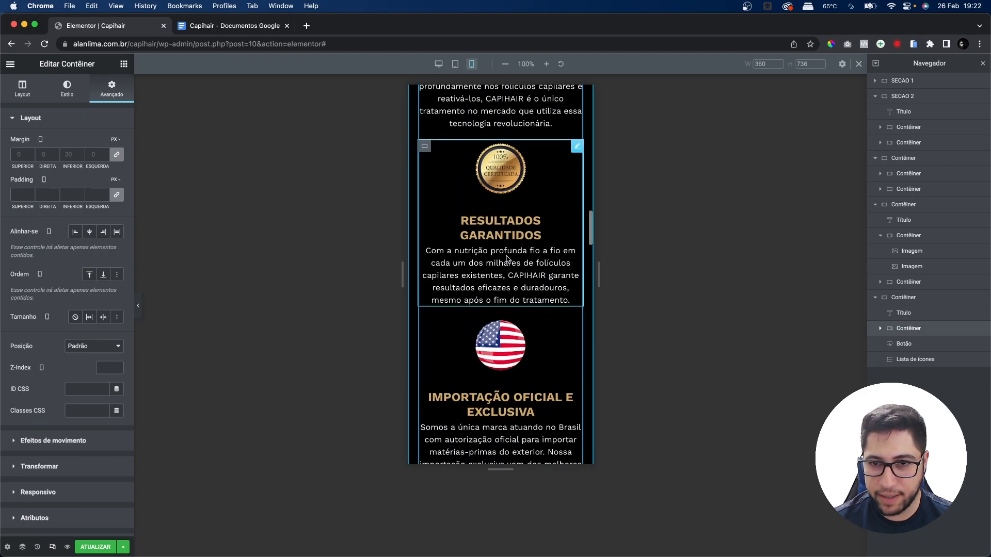
{"action": "scroll", "coordinate": [504, 266], "scroll_direction": "down", "scroll_amount": 15}
{"action": "scroll", "coordinate": [505, 262], "scroll_direction": "down", "scroll_amount": 5}
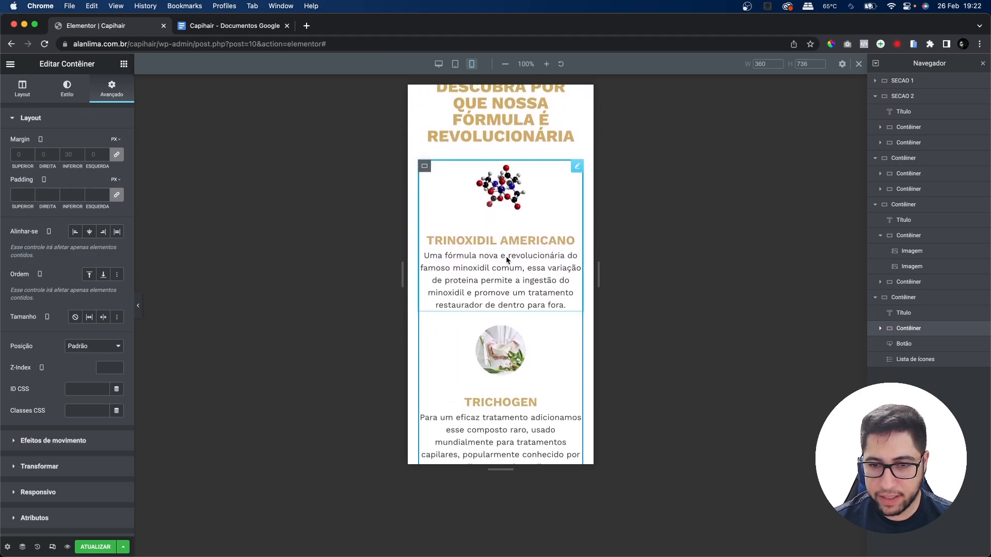
- Set the image spacing of the "Trinoxidil Americano" image box to -20 px for mobile
{"action": "right_click", "coordinate": [519, 170]}
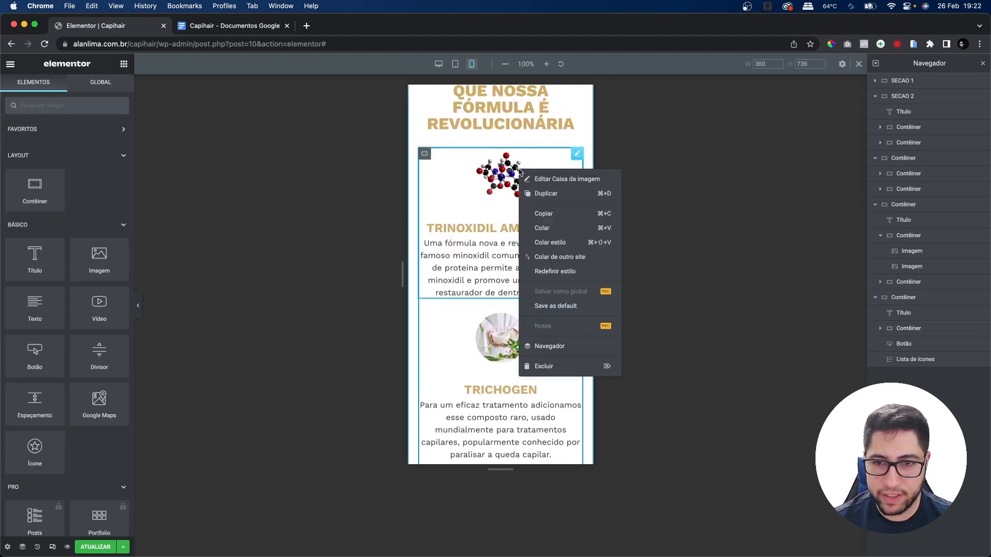
{"action": "left_click", "coordinate": [552, 179]}
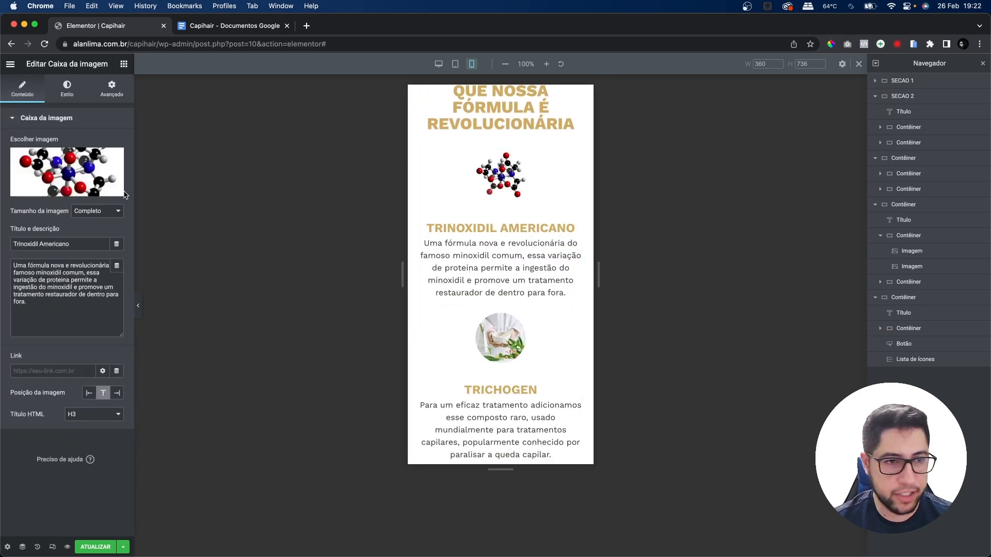
{"action": "left_click", "coordinate": [67, 89]}
{"action": "left_click", "coordinate": [20, 155]}
{"action": "left_click_drag", "start_coordinate": [21, 157], "coordinate": [10, 155]}
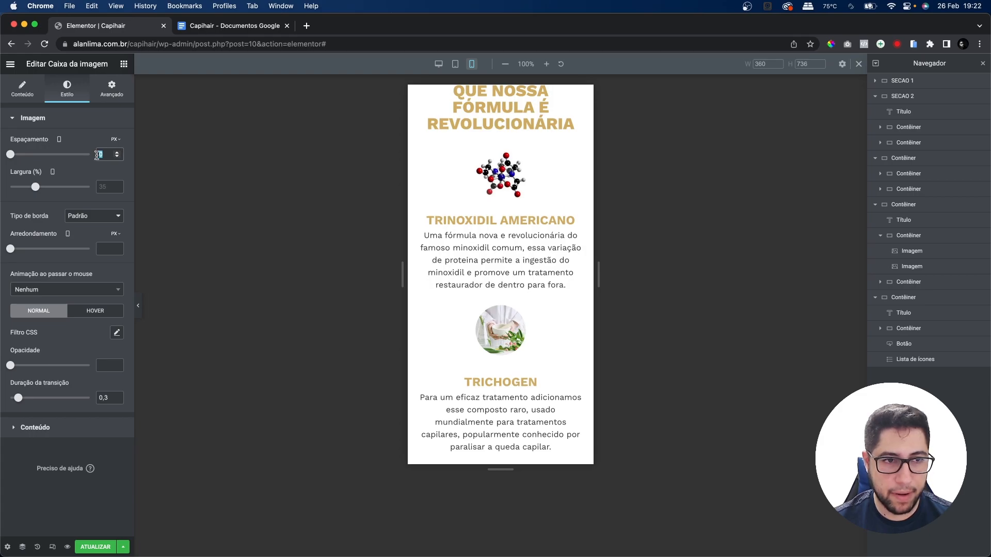
{"action": "type", "text": "-2"}
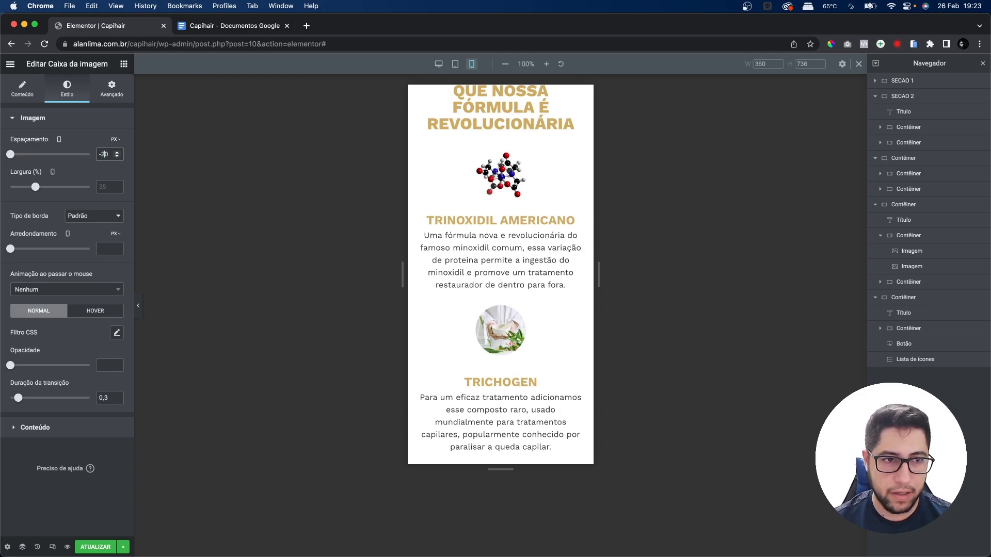
{"action": "key", "text": "BackSpace"}
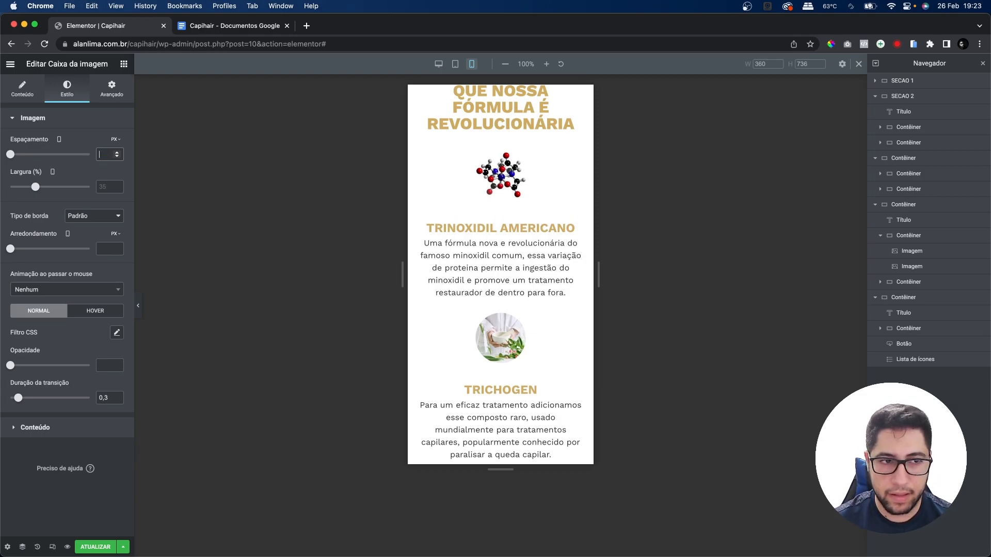
{"action": "type", "text": "0-2"}
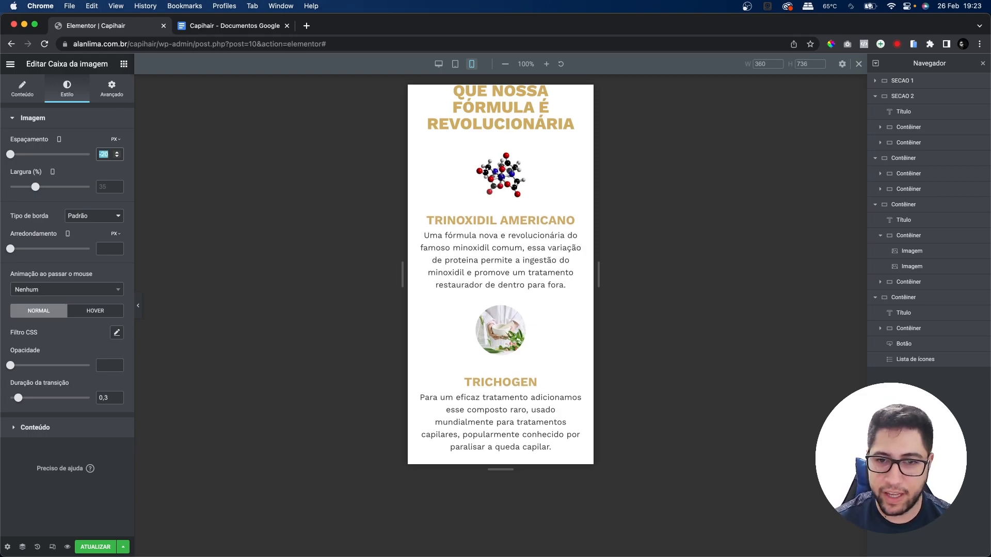
- Copy the "Trinoxidil Americano" image box's style onto the "Trichogen" and "Extratos Naturais" image boxes
{"action": "right_click", "coordinate": [494, 195]}
{"action": "left_click", "coordinate": [533, 241]}
{"action": "right_click", "coordinate": [518, 343]}
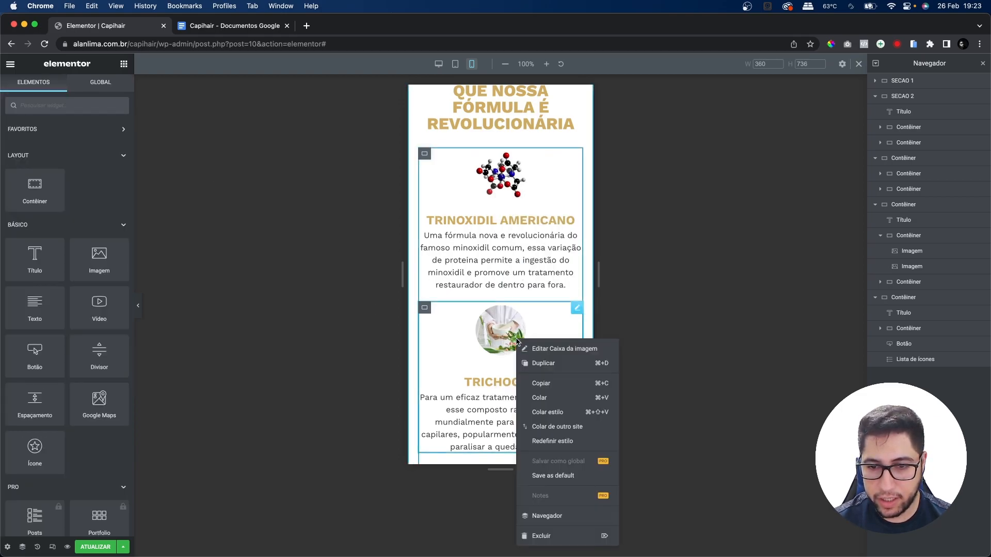
{"action": "left_click", "coordinate": [582, 413]}
{"action": "scroll", "coordinate": [503, 258], "scroll_direction": "down", "scroll_amount": 5}
{"action": "right_click", "coordinate": [511, 195]}
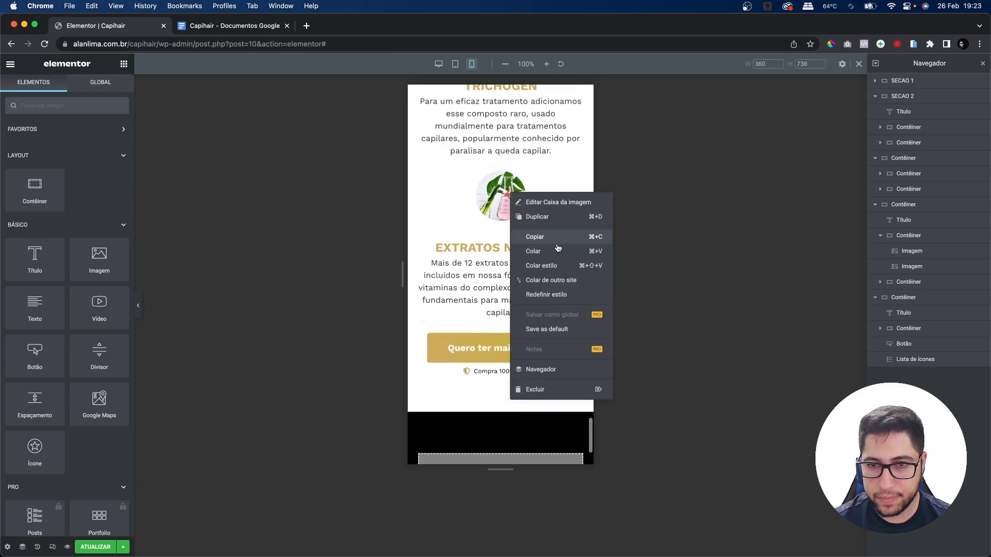
{"action": "left_click", "coordinate": [574, 267]}
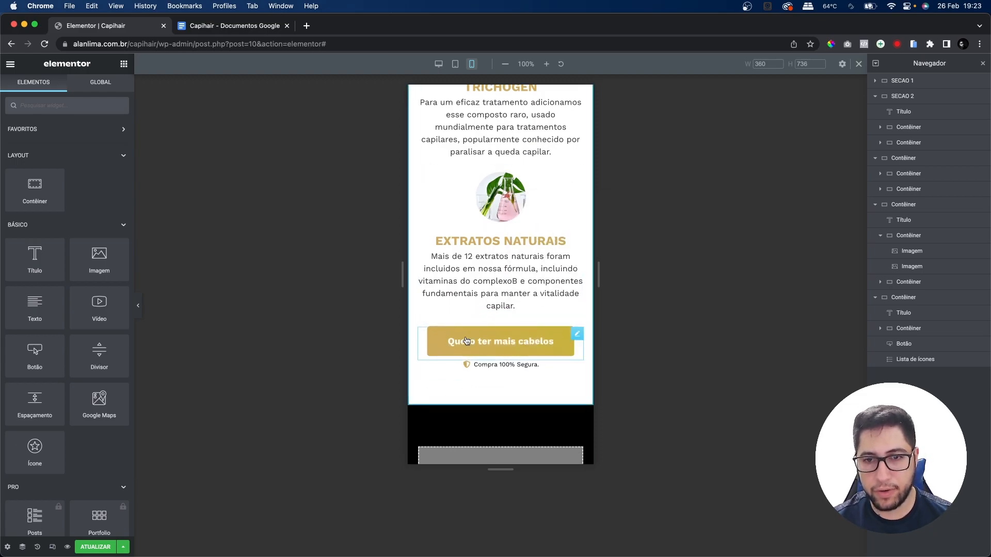
{"action": "scroll", "coordinate": [472, 338], "scroll_direction": "up", "scroll_amount": 4}
{"action": "scroll", "coordinate": [471, 338], "scroll_direction": "up", "scroll_amount": 5}
{"action": "scroll", "coordinate": [500, 258], "scroll_direction": "down", "scroll_amount": 3}
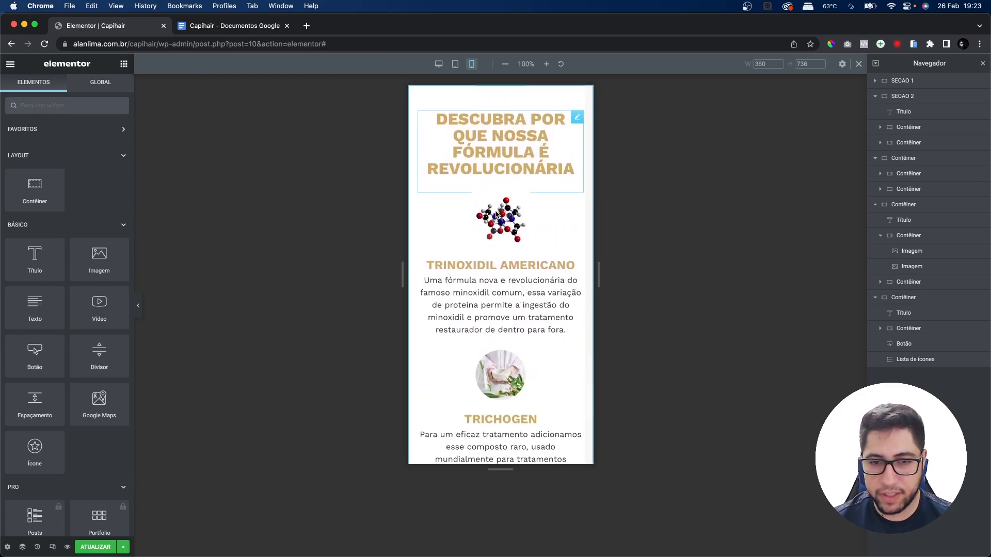
- Return to the desktop preview and collapse all expanded sections in the page structure
{"action": "left_click", "coordinate": [49, 551]}
{"action": "scroll", "coordinate": [500, 258], "scroll_direction": "up", "scroll_amount": 3}
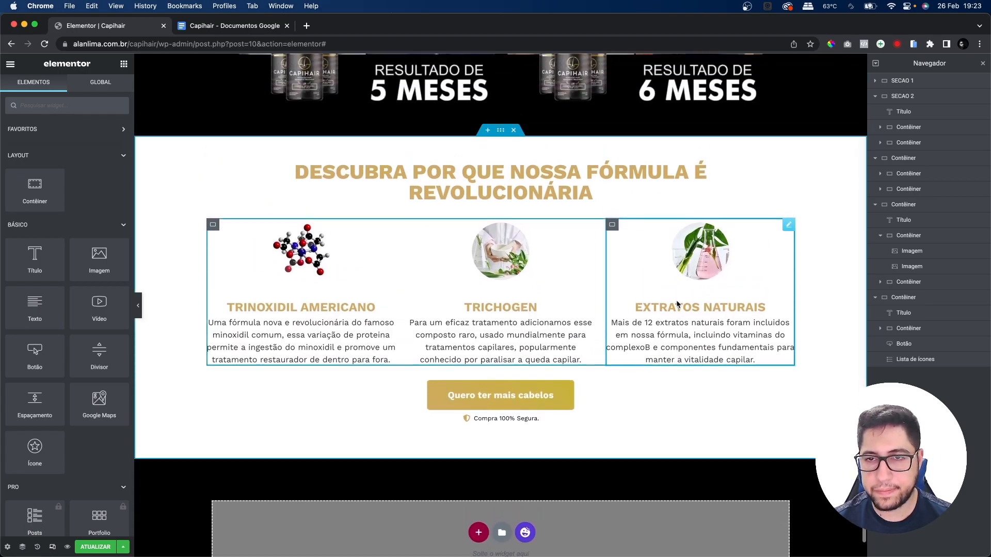
{"action": "left_click", "coordinate": [875, 299]}
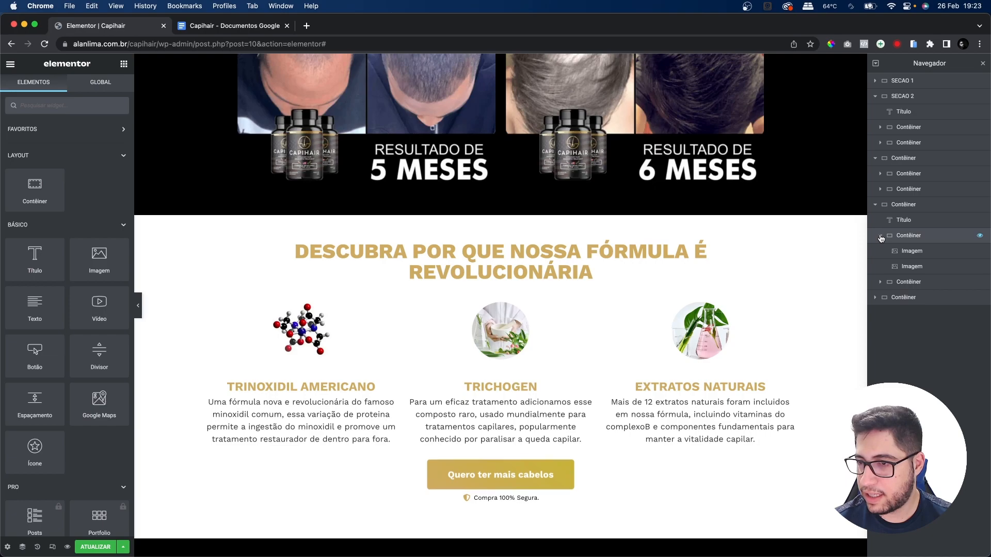
{"action": "left_click", "coordinate": [879, 207]}
{"action": "left_click", "coordinate": [875, 160]}
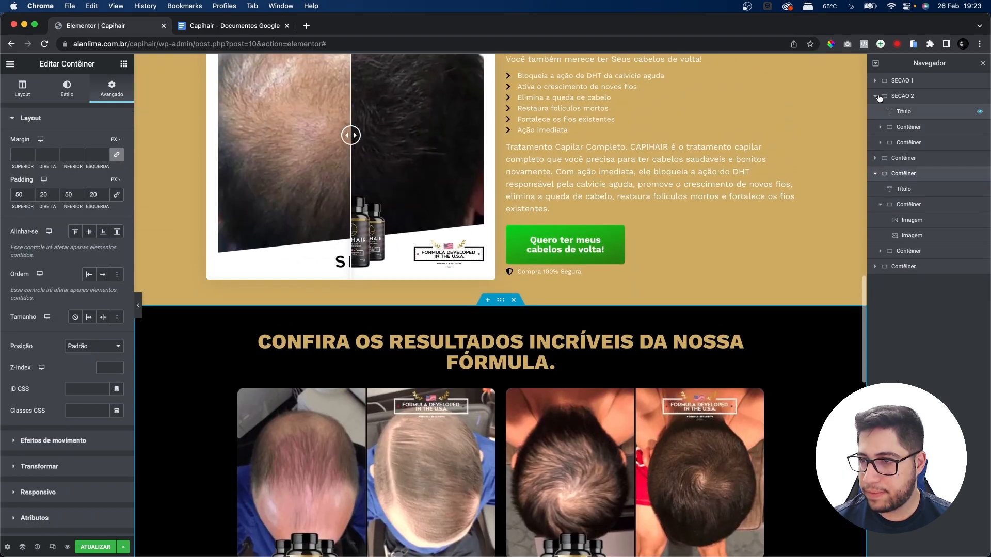
{"action": "left_click", "coordinate": [874, 96]}
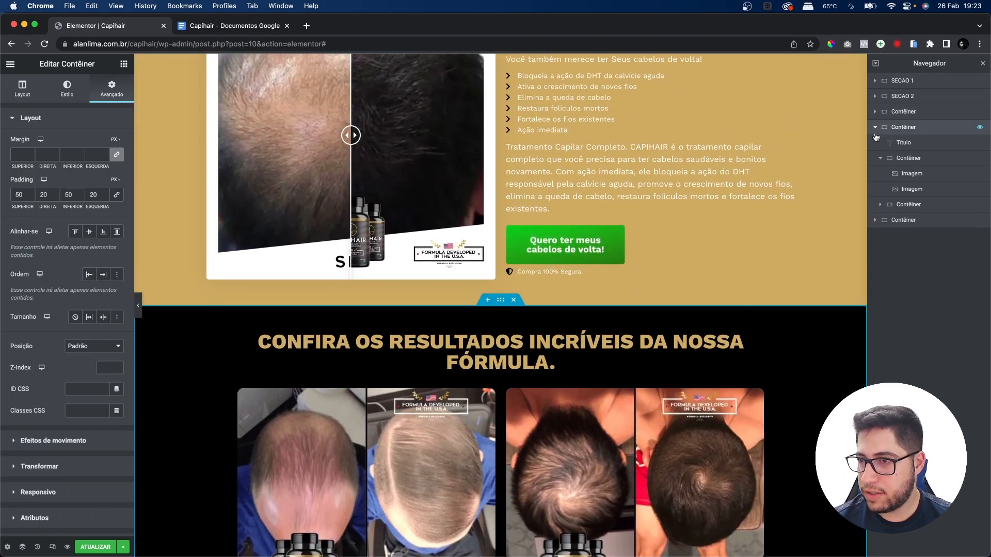
{"action": "left_click", "coordinate": [875, 129]}
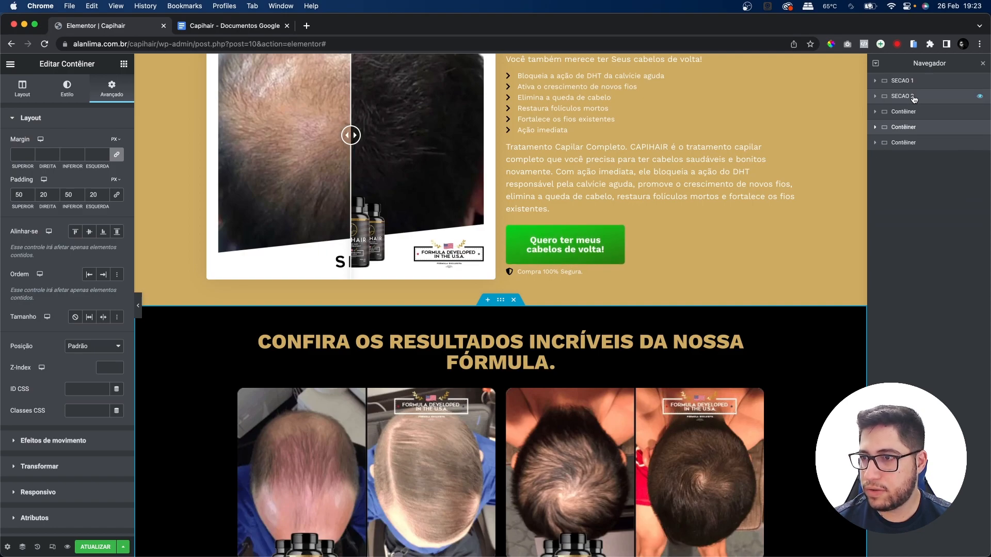
- Rename the three unnamed top-level containers in page order as SECAO 3, SECAO 4 and SECAO 5
{"action": "left_click", "coordinate": [905, 112]}
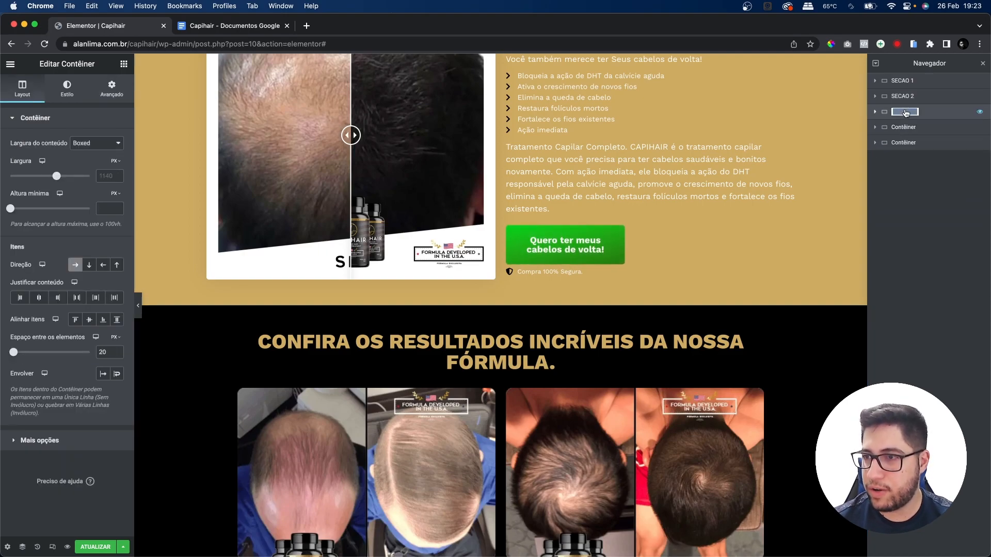
{"action": "double_click", "coordinate": [906, 113]}
{"action": "type", "text": "SECAO 3"}
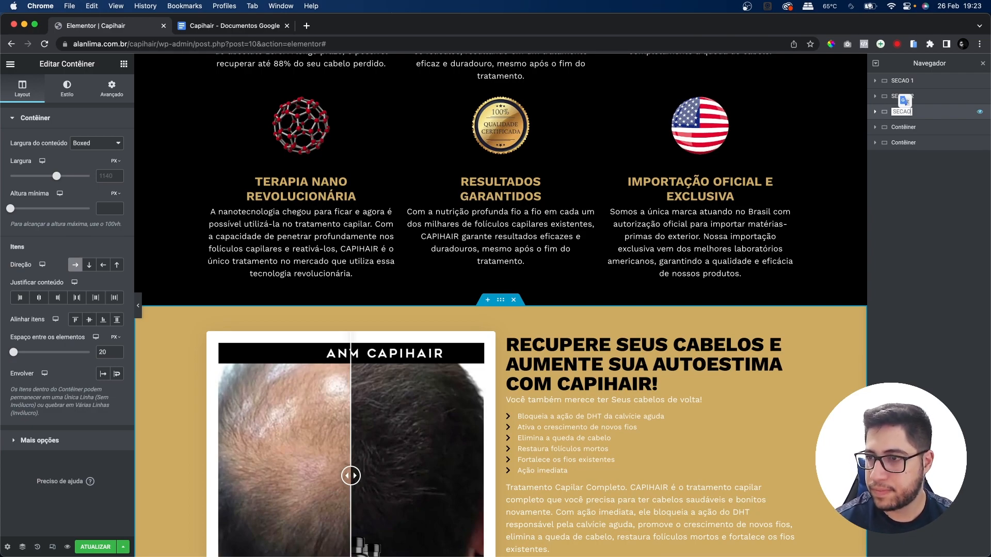
{"action": "double_click", "coordinate": [905, 128]}
{"action": "type", "text": "SECAO 4"}
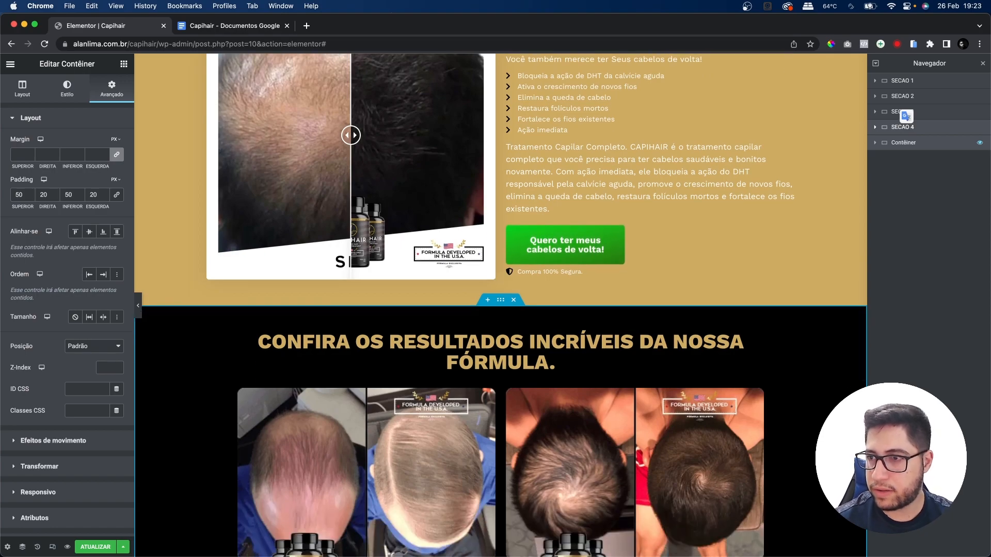
{"action": "double_click", "coordinate": [902, 143]}
{"action": "type", "text": "SECAO 5"}
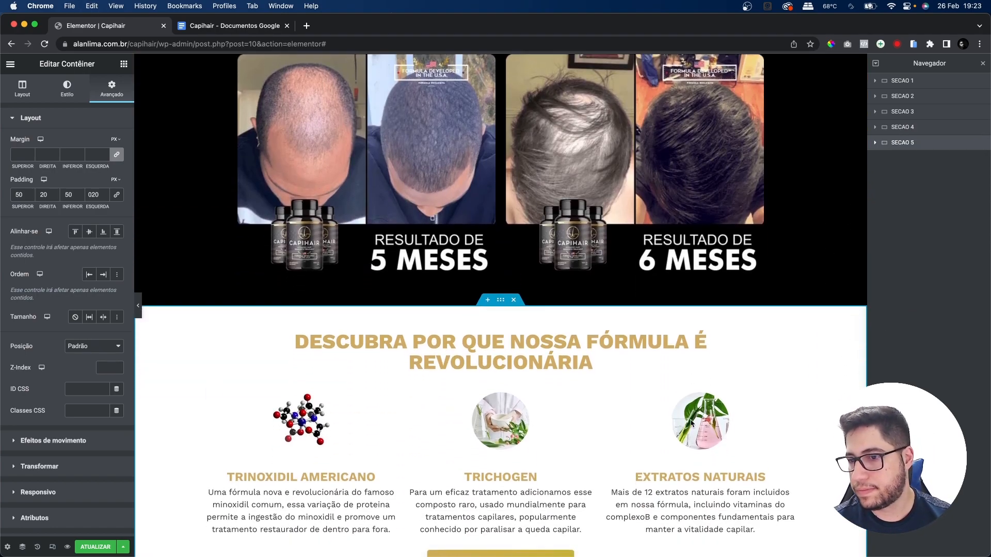
- Review the copy for the next section, "Escolha o tratamento ideal para você", in the Capihair document and return to the page editor
{"action": "scroll", "coordinate": [776, 388], "scroll_direction": "down", "scroll_amount": 5}
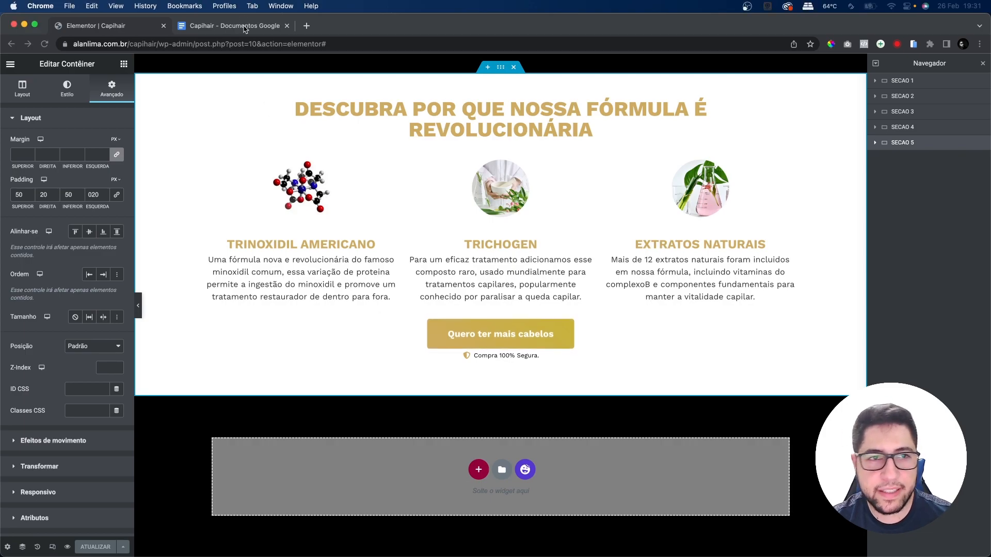
{"action": "left_click", "coordinate": [235, 26]}
{"action": "scroll", "coordinate": [549, 276], "scroll_direction": "up", "scroll_amount": 1}
{"action": "scroll", "coordinate": [549, 276], "scroll_direction": "up", "scroll_amount": 1}
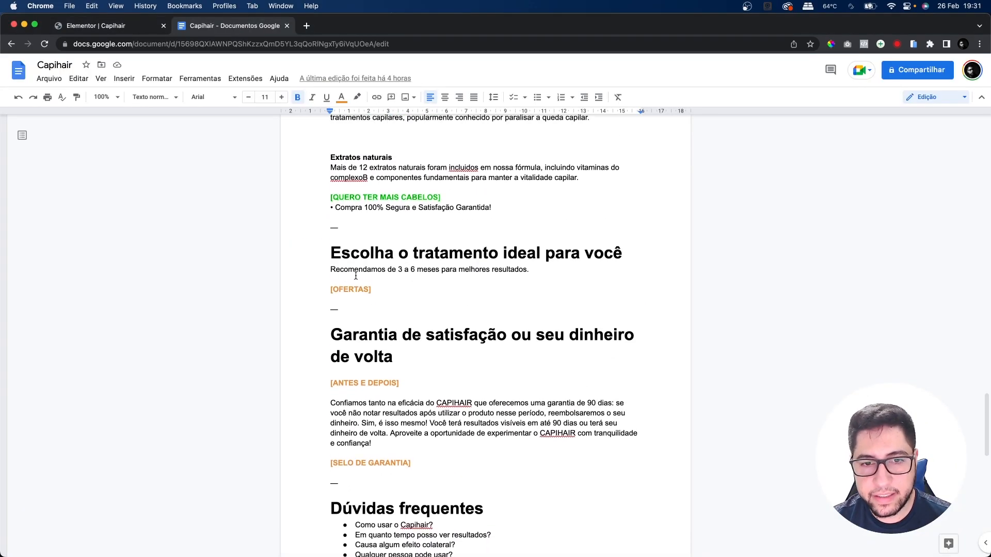
{"action": "left_click_drag", "start_coordinate": [331, 253], "coordinate": [628, 271]}
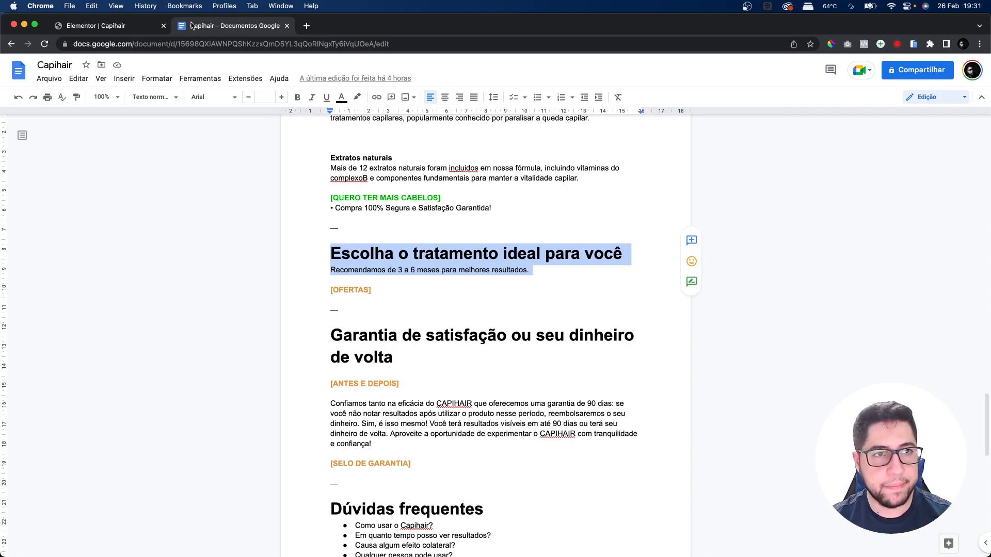
{"action": "left_click", "coordinate": [112, 31]}
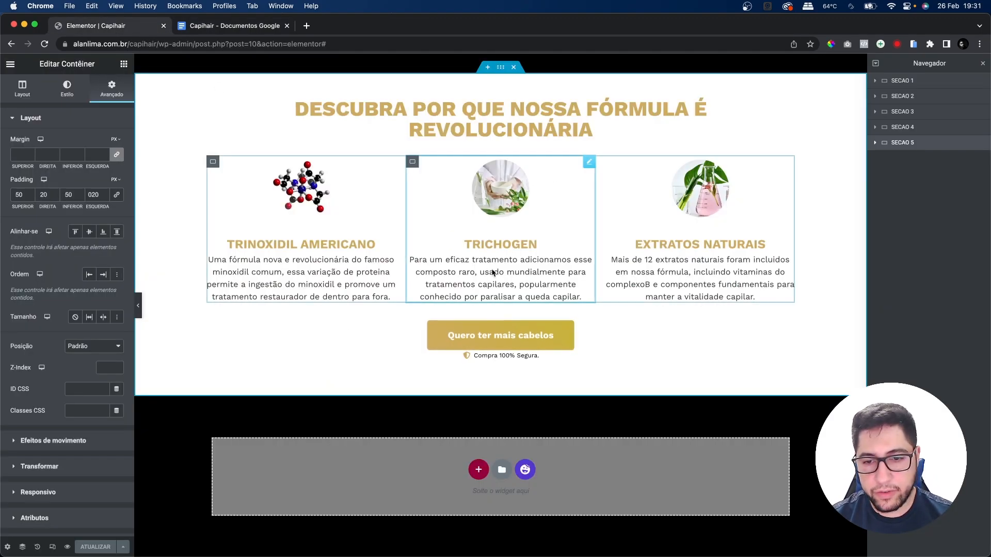
- Add a new container below the white section with padding of 50 px top and bottom and 20 px on the sides
{"action": "left_click", "coordinate": [124, 64]}
{"action": "left_click_drag", "start_coordinate": [32, 198], "coordinate": [543, 454]}
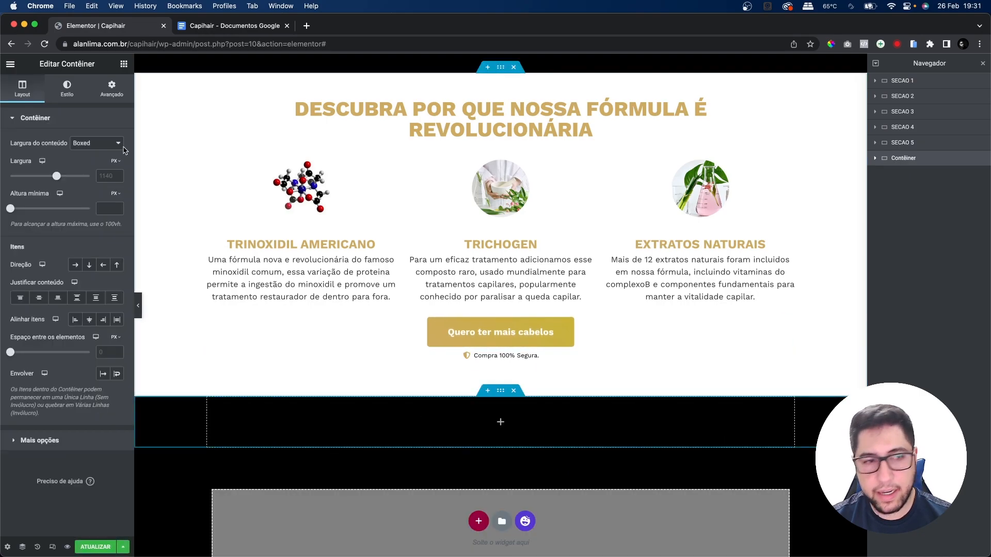
{"action": "left_click", "coordinate": [111, 88]}
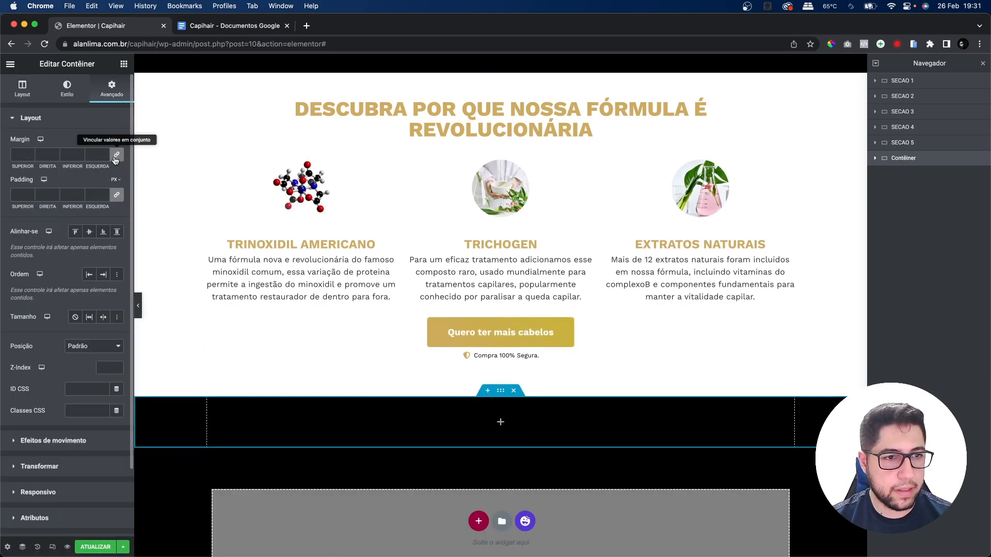
{"action": "left_click", "coordinate": [117, 195]}
{"action": "double_click", "coordinate": [22, 195]}
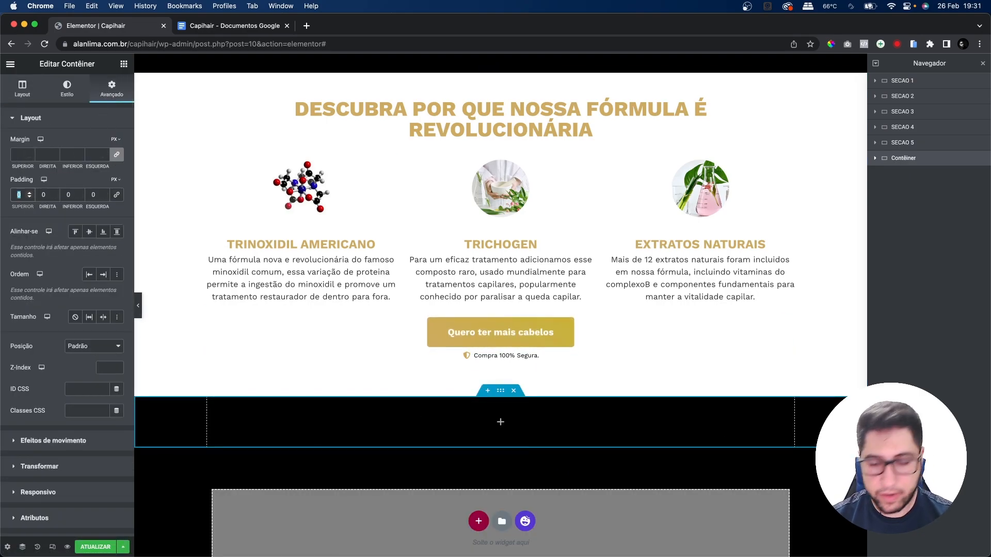
{"action": "type", "text": "5020"}
{"action": "key", "text": "Tab"}
{"action": "type", "text": "50"}
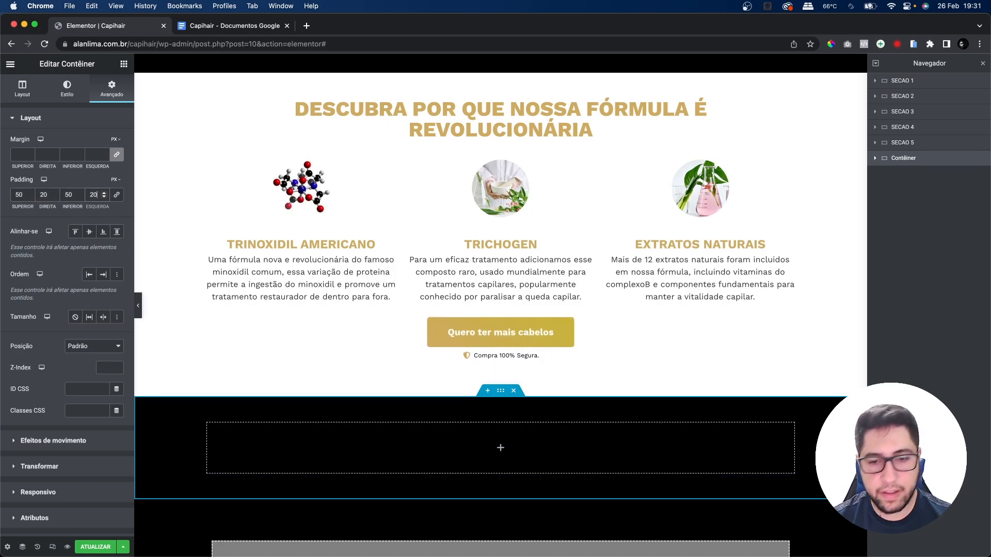
- Add a title to the new container as a centred H1 with a 30 px bottom margin
{"action": "left_click", "coordinate": [124, 63]}
{"action": "left_click_drag", "start_coordinate": [40, 268], "coordinate": [572, 454]}
{"action": "left_click", "coordinate": [92, 267]}
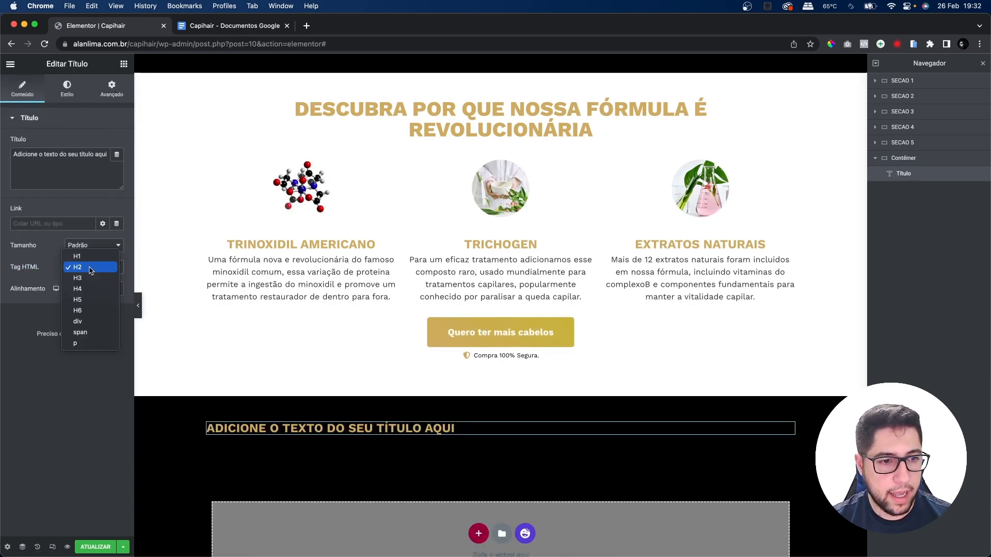
{"action": "left_click", "coordinate": [73, 257]}
{"action": "left_click", "coordinate": [89, 289]}
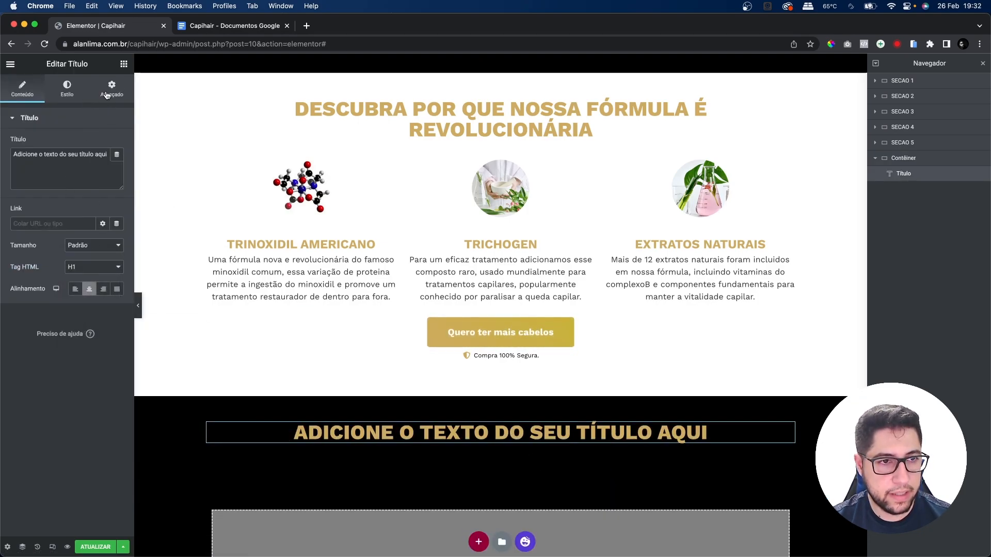
{"action": "left_click", "coordinate": [111, 88]}
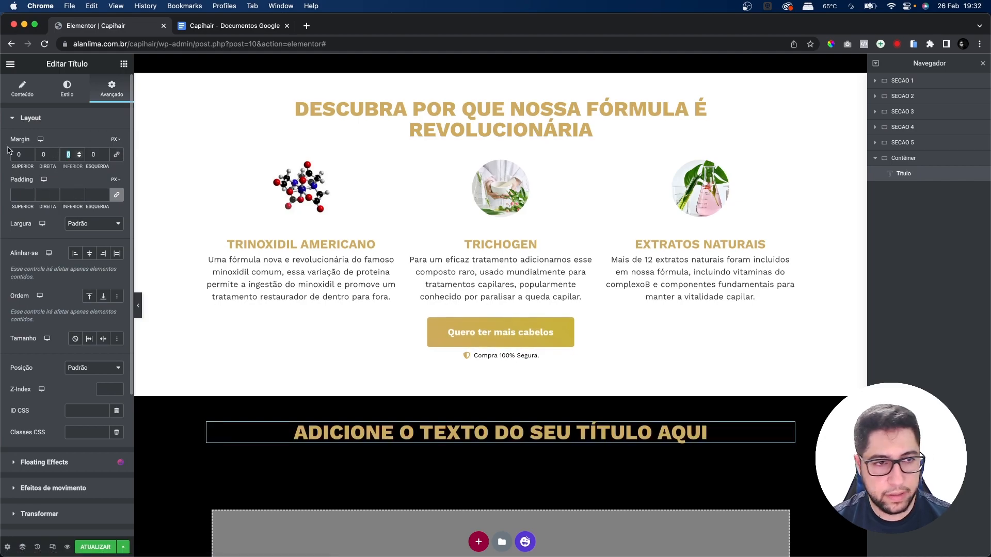
- Replace the new title's text with "Escolha o tratamento ideal para você" from the Capihair document
{"action": "left_click", "coordinate": [235, 26]}
{"action": "left_click", "coordinate": [424, 242]}
{"action": "left_click", "coordinate": [503, 253]}
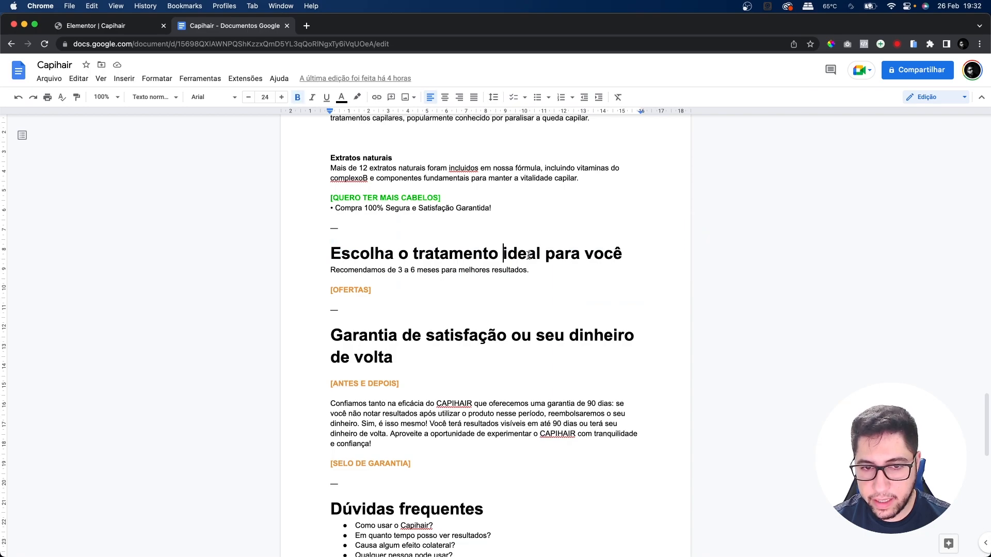
{"action": "left_click_drag", "start_coordinate": [590, 255], "coordinate": [339, 247]}
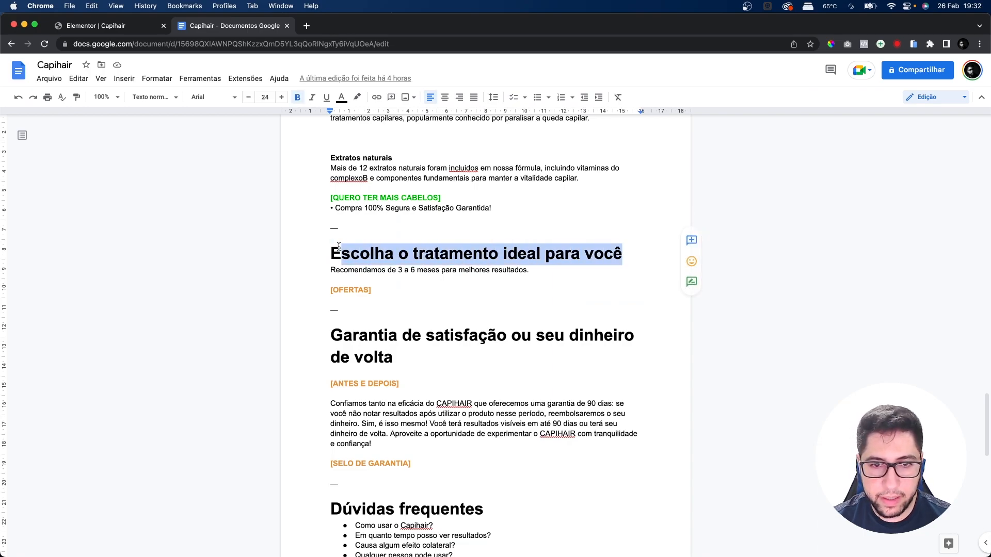
{"action": "left_click", "coordinate": [122, 28]}
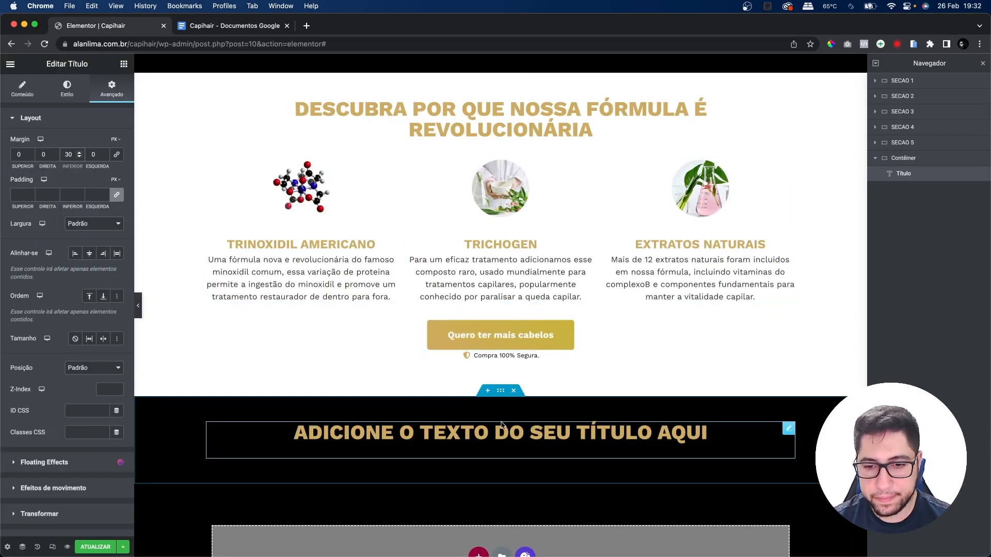
{"action": "left_click", "coordinate": [67, 88]}
{"action": "left_click", "coordinate": [22, 88]}
{"action": "left_click", "coordinate": [79, 175]}
{"action": "key", "text": "super+a"}
{"action": "type", "text": "Escolha o tratamento ideal para você"}
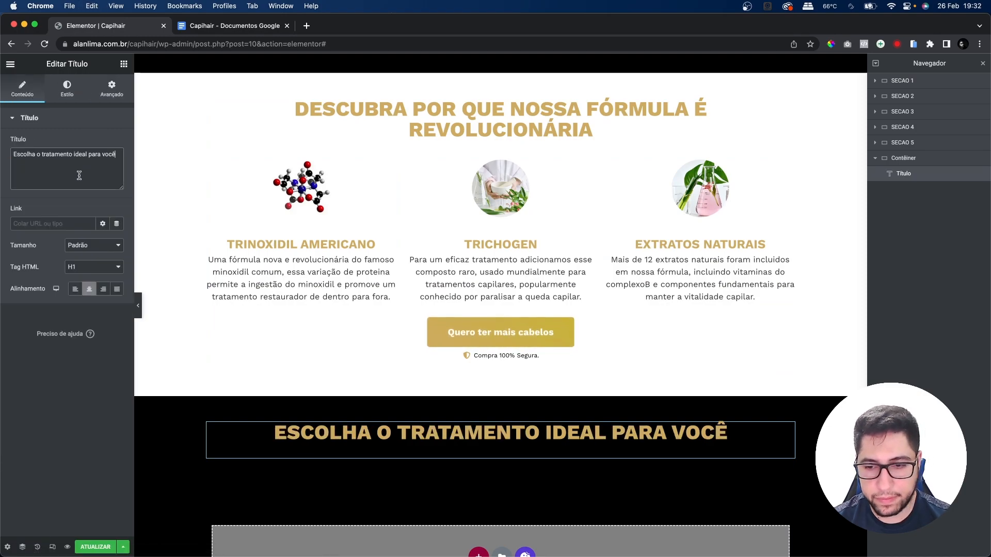
- Copy the sentence "Recomendamos de 3 a 6 meses para melhores resultados." from the Capihair document
{"action": "left_click", "coordinate": [221, 28]}
{"action": "left_click_drag", "start_coordinate": [527, 277], "coordinate": [320, 266]}
{"action": "key", "text": "super+c"}
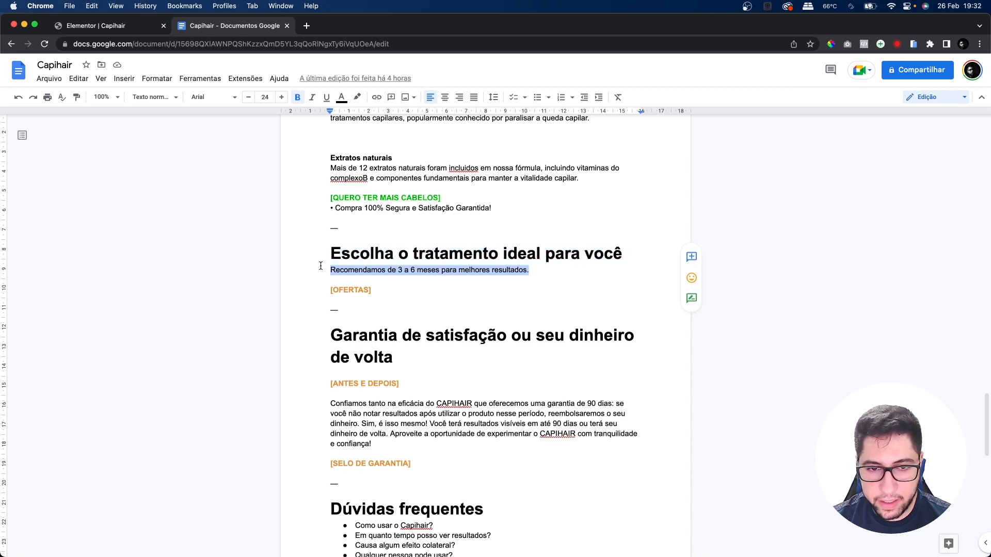
- Copy the hero section's "Agora no Brasil" text widget and paste it below the "Escolha o tratamento ideal para você" title
{"action": "key", "text": "ctrl+shift+Tab"}
{"action": "scroll", "coordinate": [434, 259], "scroll_direction": "up", "scroll_amount": 4}
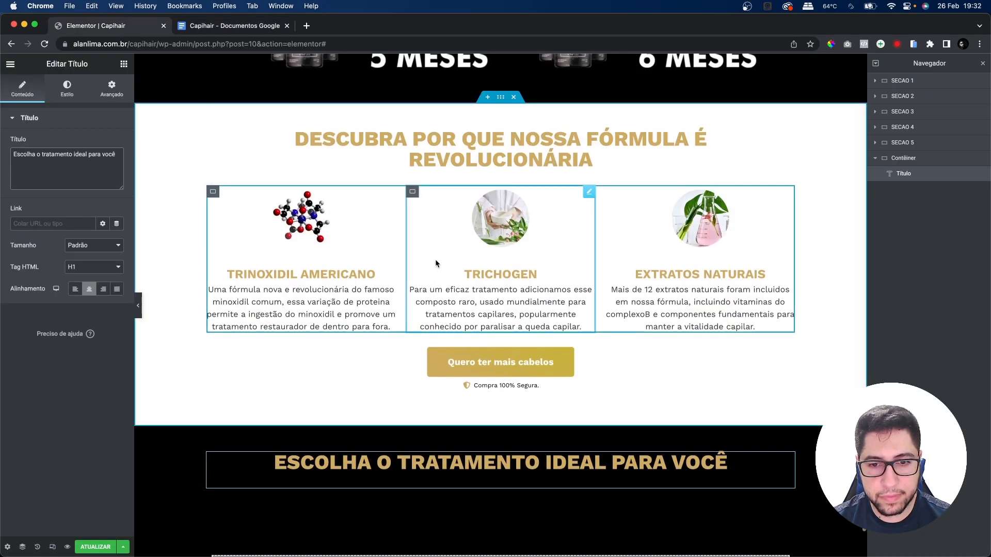
{"action": "scroll", "coordinate": [438, 270], "scroll_direction": "up", "scroll_amount": 15}
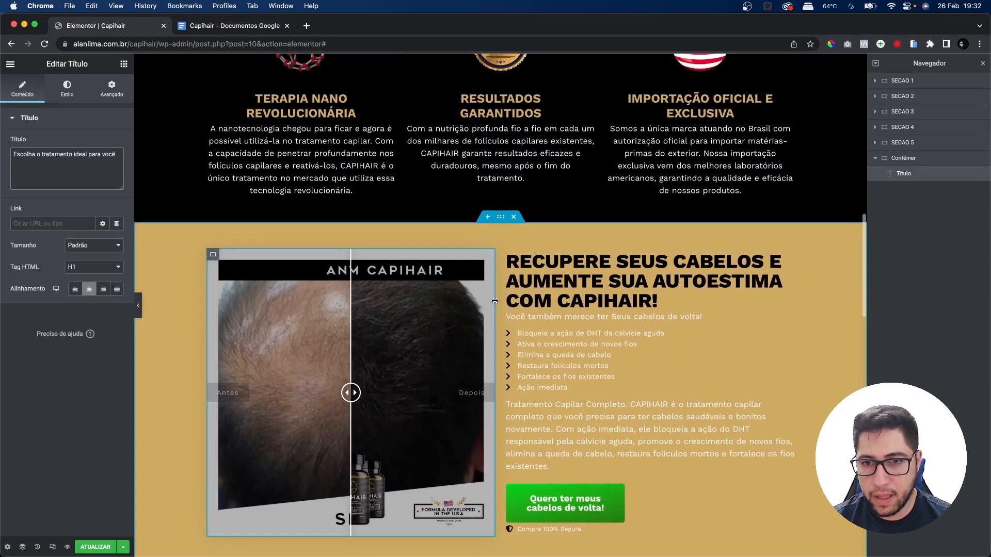
{"action": "scroll", "coordinate": [495, 304], "scroll_direction": "up", "scroll_amount": 10}
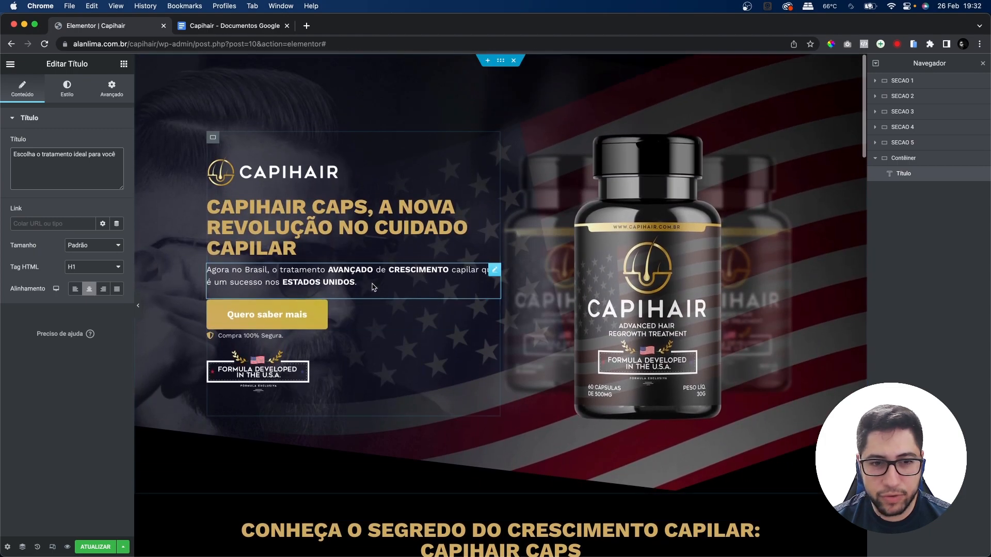
{"action": "right_click", "coordinate": [356, 281]}
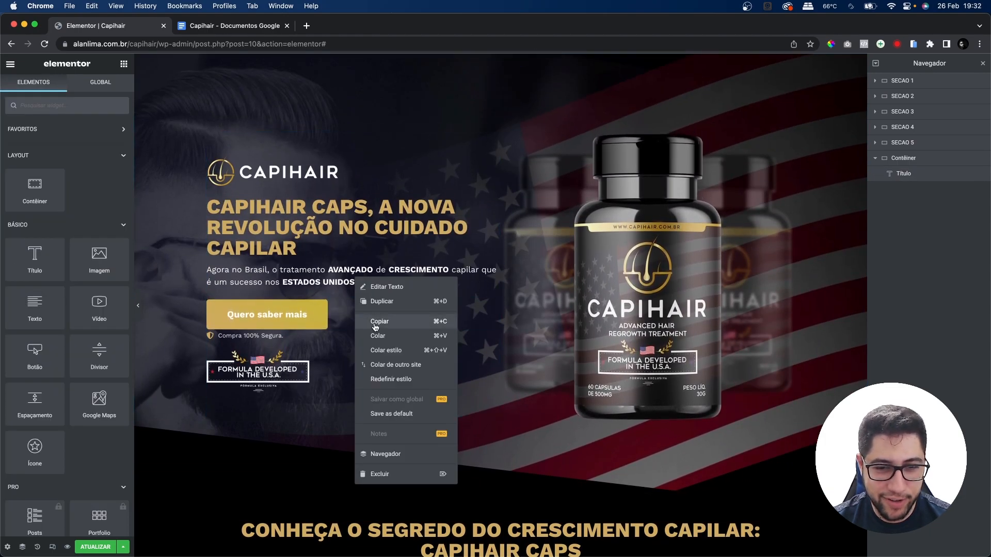
{"action": "left_click", "coordinate": [463, 346]}
{"action": "scroll", "coordinate": [462, 346], "scroll_direction": "down", "scroll_amount": 15}
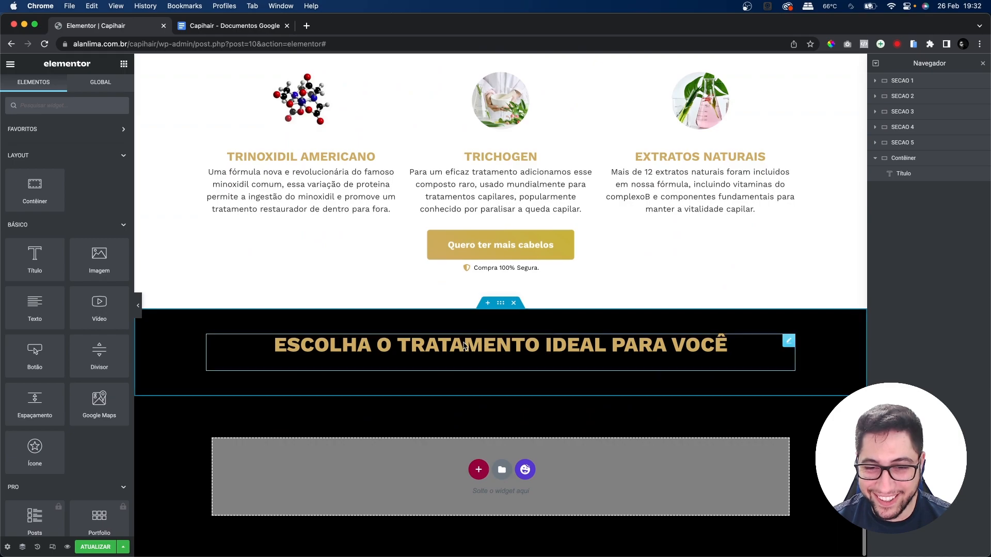
{"action": "right_click", "coordinate": [538, 349]}
{"action": "left_click", "coordinate": [581, 410]}
- Try to replace the duplicated widget's text with the clipboard contents, and undo the paste
{"action": "left_click", "coordinate": [65, 263]}
{"action": "key", "text": "super+a"}
{"action": "key", "text": "super+v"}
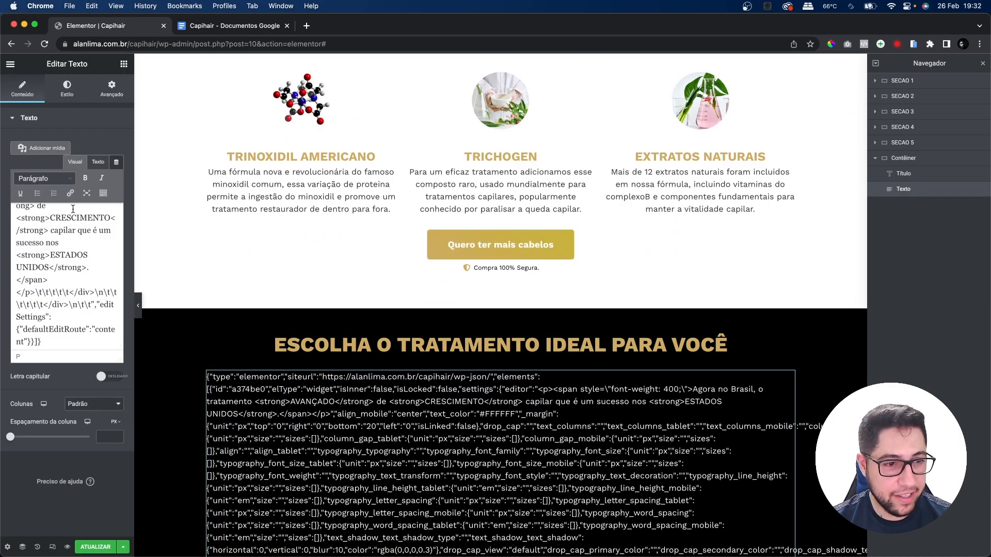
{"action": "key", "text": "super+z"}
- Replace the duplicated widget's text with "Recomendamos de 3 a 6 meses para melhores resultados." from the Capihair document
{"action": "left_click", "coordinate": [232, 25]}
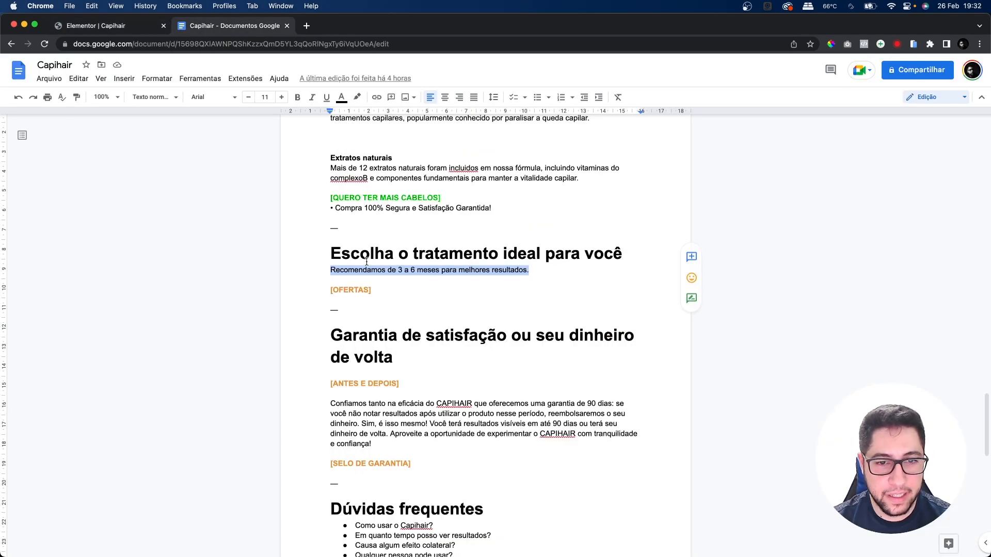
{"action": "left_click", "coordinate": [143, 29]}
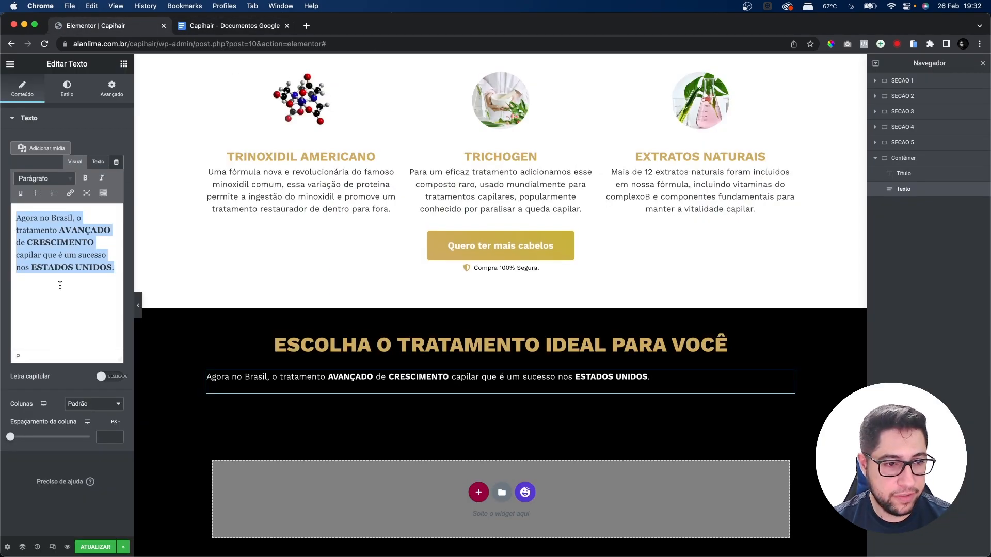
{"action": "key", "text": "super+v"}
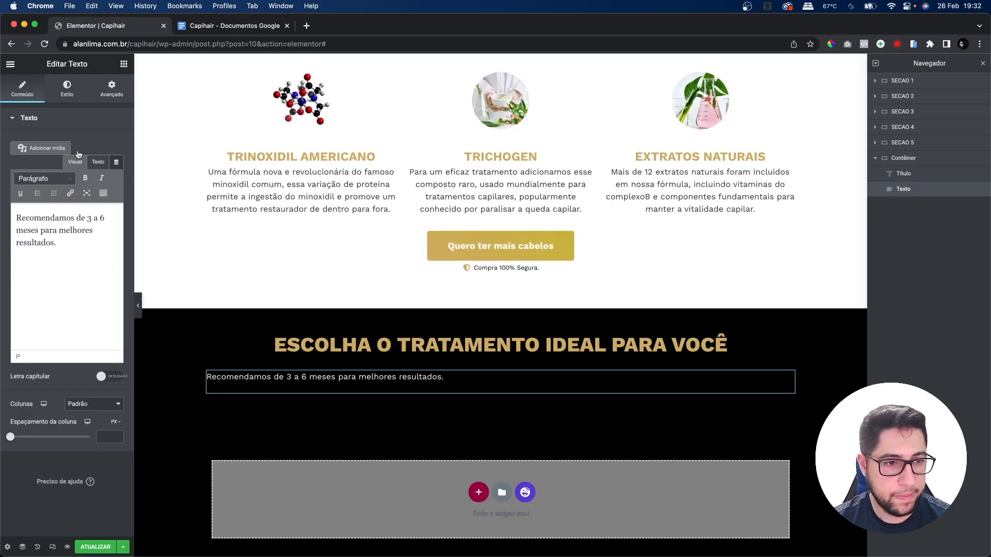
- Set the recommendation text's bottom margin to 30 px and open its style settings
{"action": "left_click", "coordinate": [105, 92]}
{"action": "type", "text": "30"}
{"action": "left_click", "coordinate": [67, 88]}
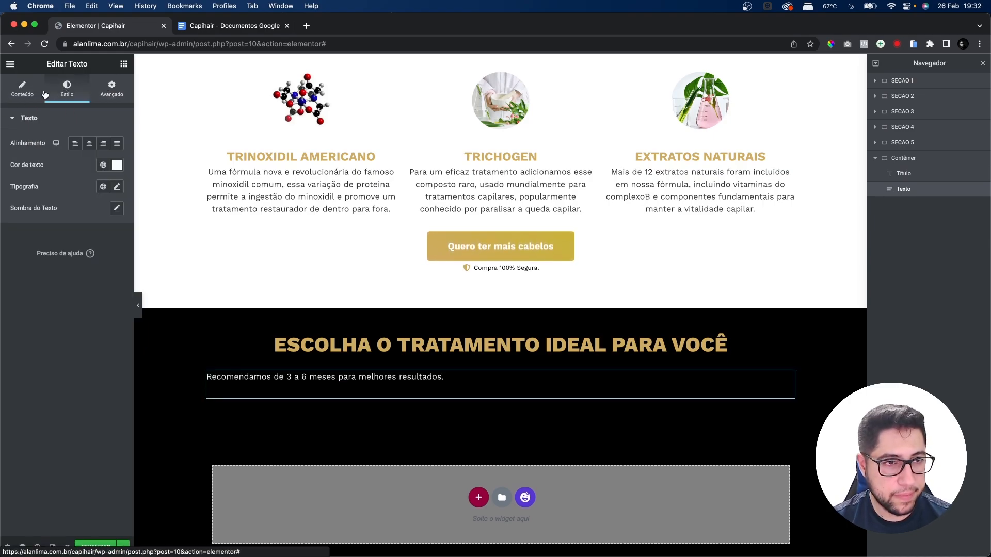
- Center the recommendation text and set the "Escolha o tratamento ideal para você" title's bottom margin to 0 px
{"action": "left_click", "coordinate": [89, 143]}
{"action": "right_click", "coordinate": [502, 362]}
{"action": "left_click", "coordinate": [540, 349]}
{"action": "left_click", "coordinate": [111, 88]}
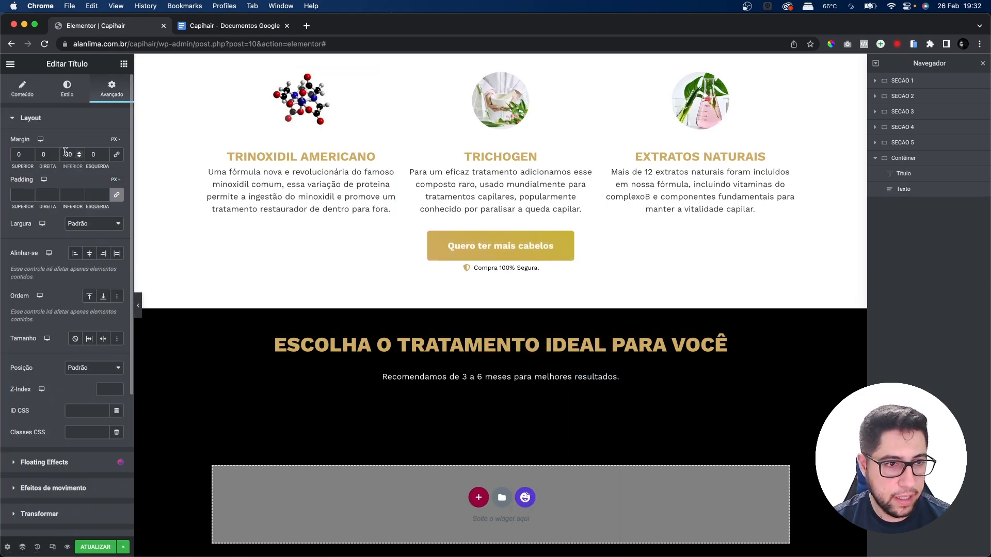
{"action": "type", "text": "10"}
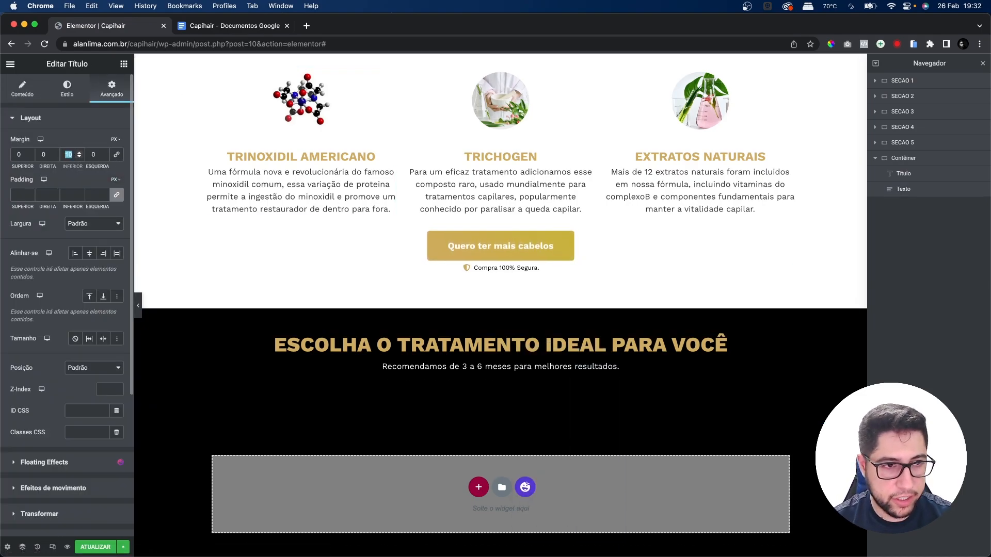
{"action": "type", "text": "0"}
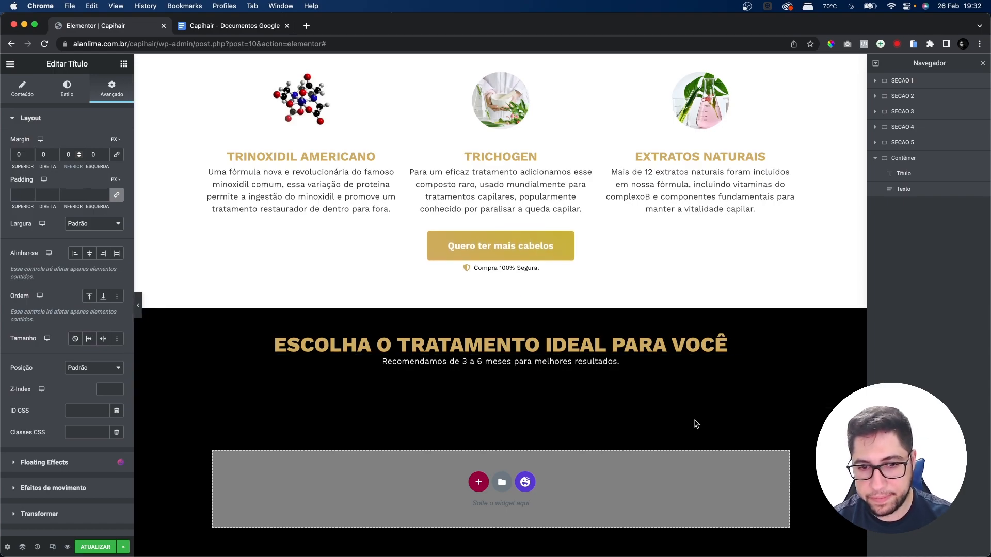
{"action": "scroll", "coordinate": [640, 419], "scroll_direction": "up", "scroll_amount": 2}
{"action": "scroll", "coordinate": [636, 418], "scroll_direction": "down", "scroll_amount": 2}
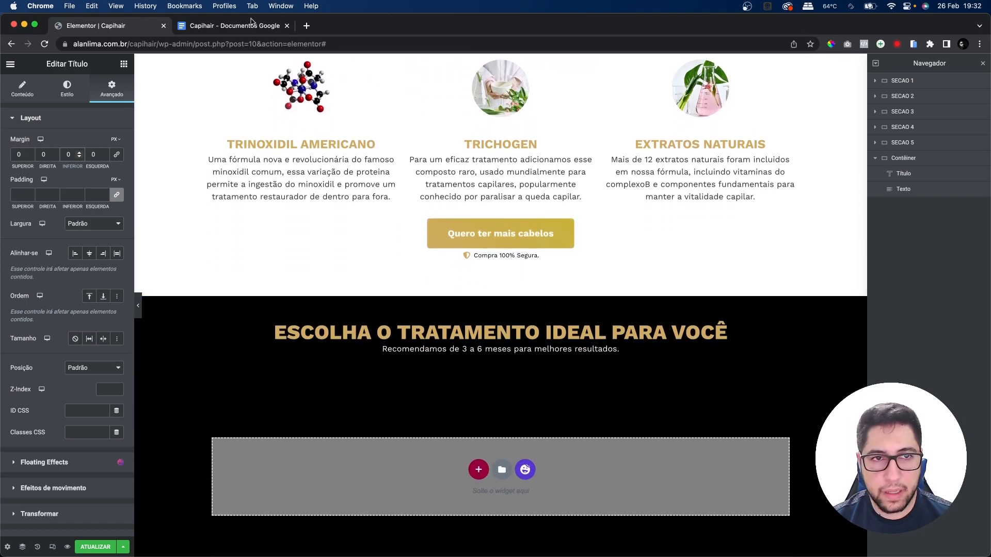
- Add an inner container below the recommendation text and set its direction to a horizontal row
{"action": "left_click", "coordinate": [123, 65]}
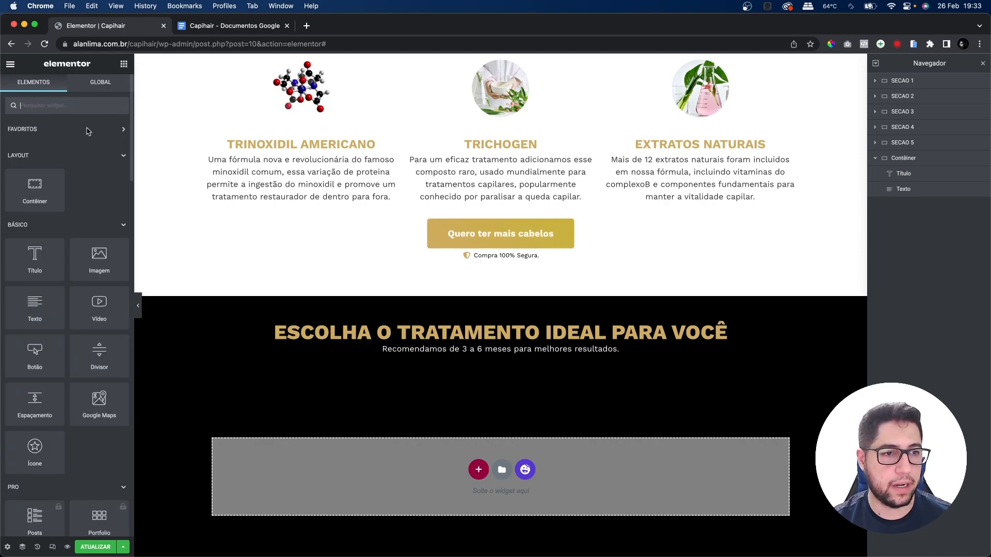
{"action": "left_click_drag", "start_coordinate": [30, 182], "coordinate": [509, 369]}
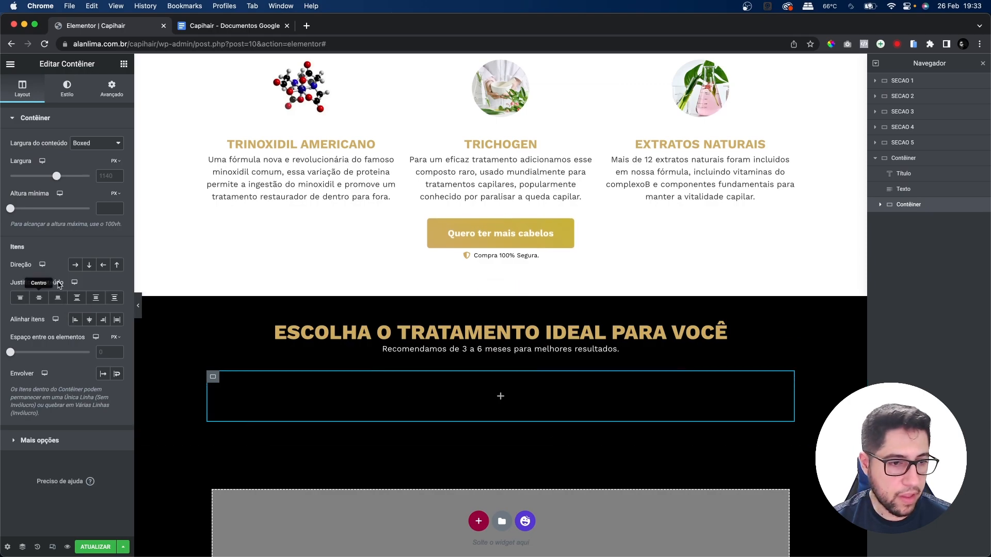
{"action": "left_click", "coordinate": [76, 266]}
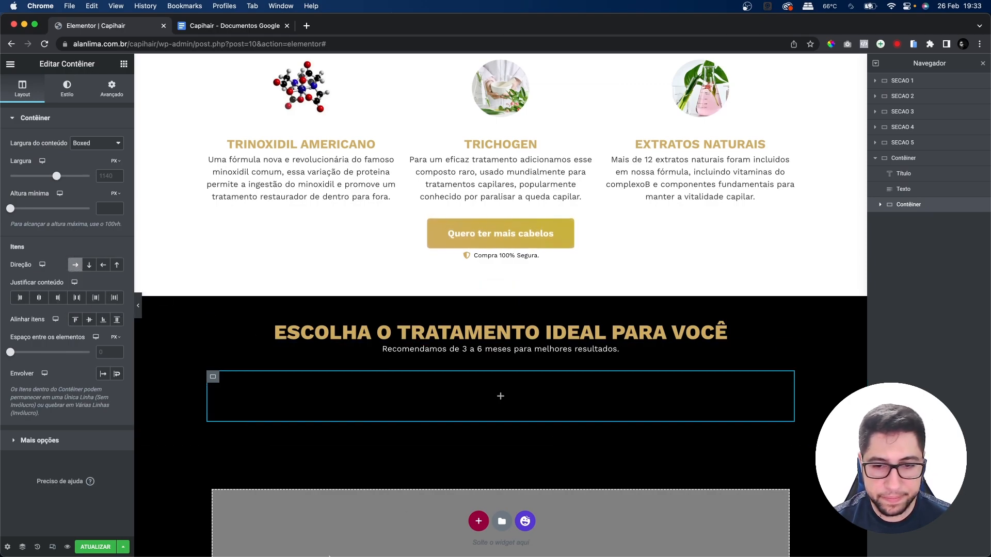
- Add an image widget inside the new row container and fill it with the uploaded file oferta1.webp
{"action": "left_click", "coordinate": [124, 64]}
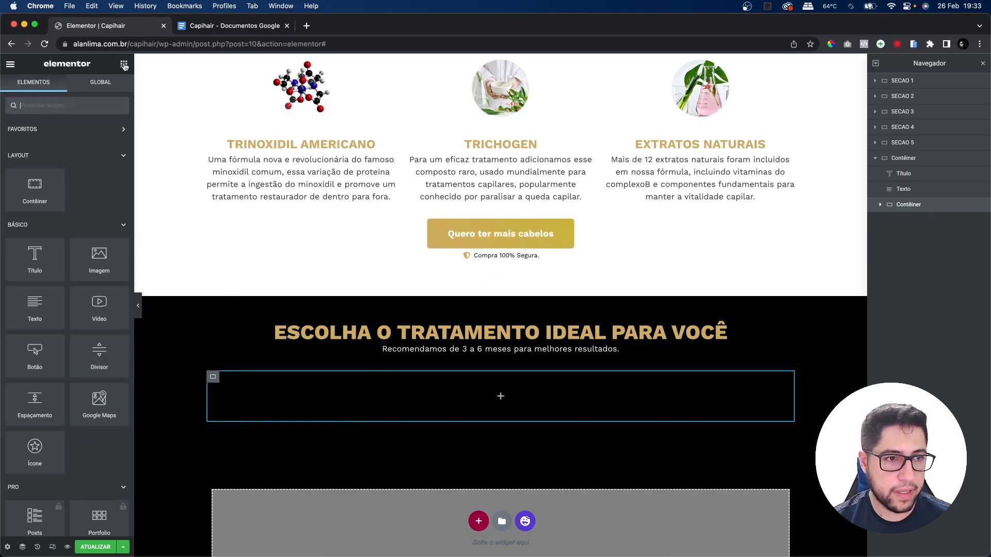
{"action": "left_click_drag", "start_coordinate": [65, 284], "coordinate": [310, 398]}
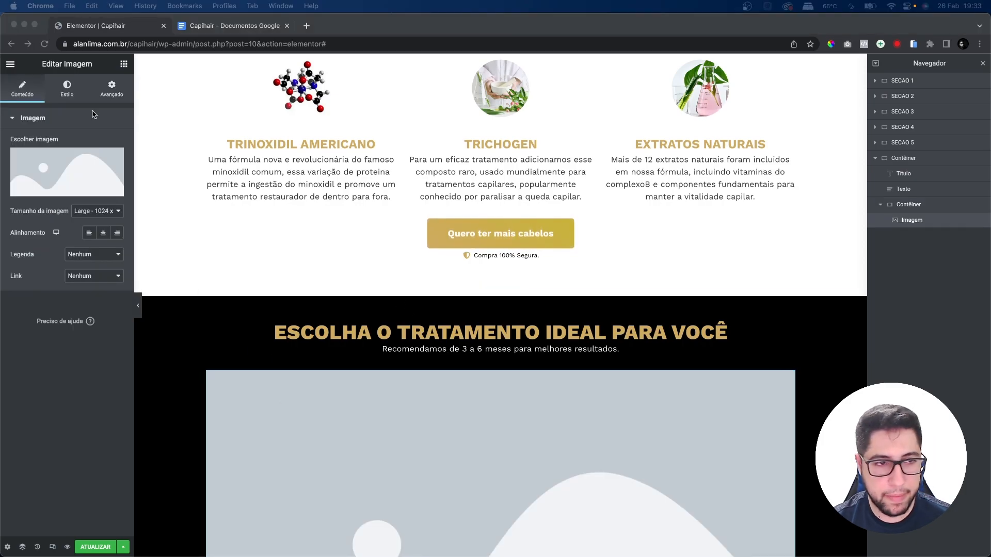
{"action": "left_click", "coordinate": [19, 173]}
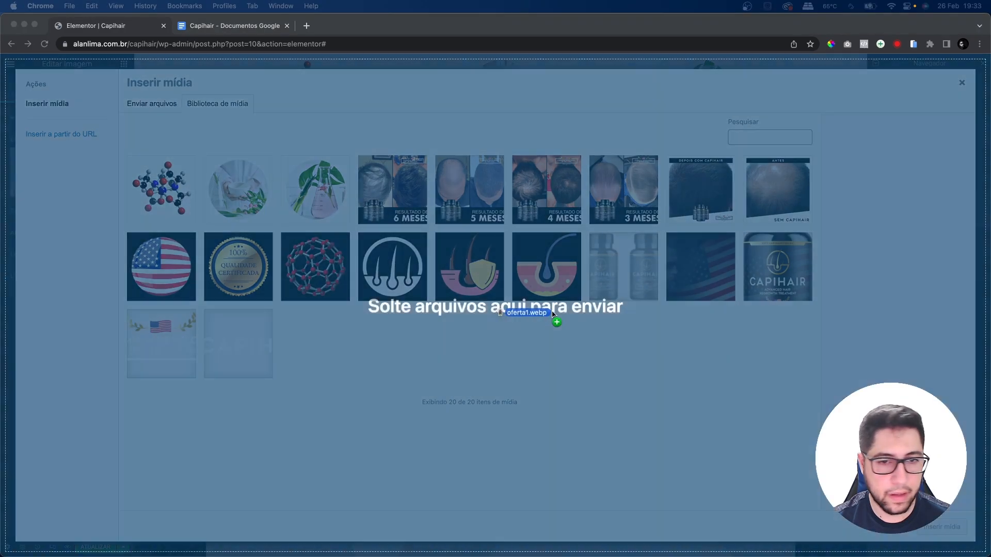
{"action": "left_click_drag", "start_coordinate": [552, 321], "coordinate": [608, 355]}
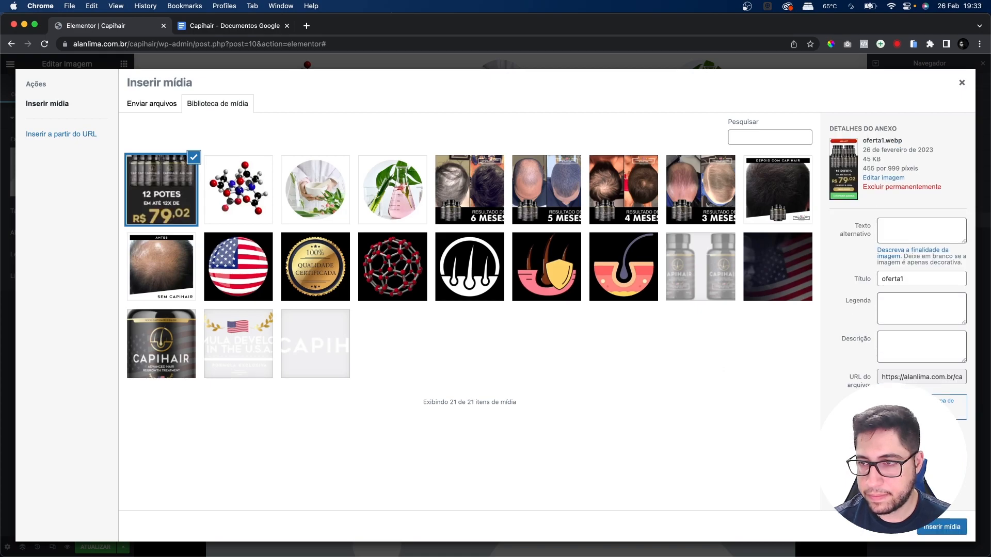
{"action": "left_click", "coordinate": [941, 526]}
- Duplicate the 12 POTES offer image until four copies stand side by side in the row container
{"action": "scroll", "coordinate": [675, 508], "scroll_direction": "down", "scroll_amount": 5}
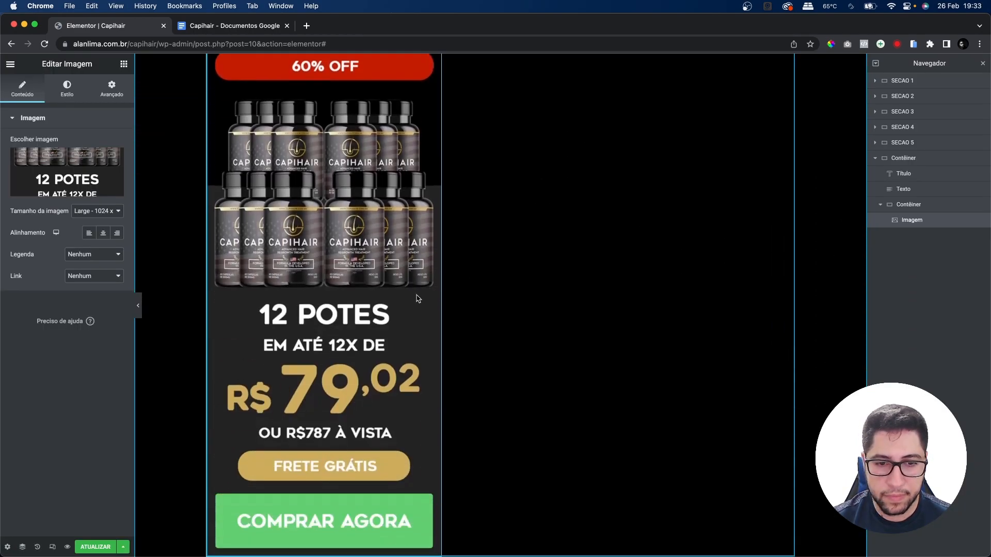
{"action": "scroll", "coordinate": [464, 309], "scroll_direction": "up", "scroll_amount": 1}
{"action": "right_click", "coordinate": [330, 231]}
{"action": "left_click", "coordinate": [371, 254]}
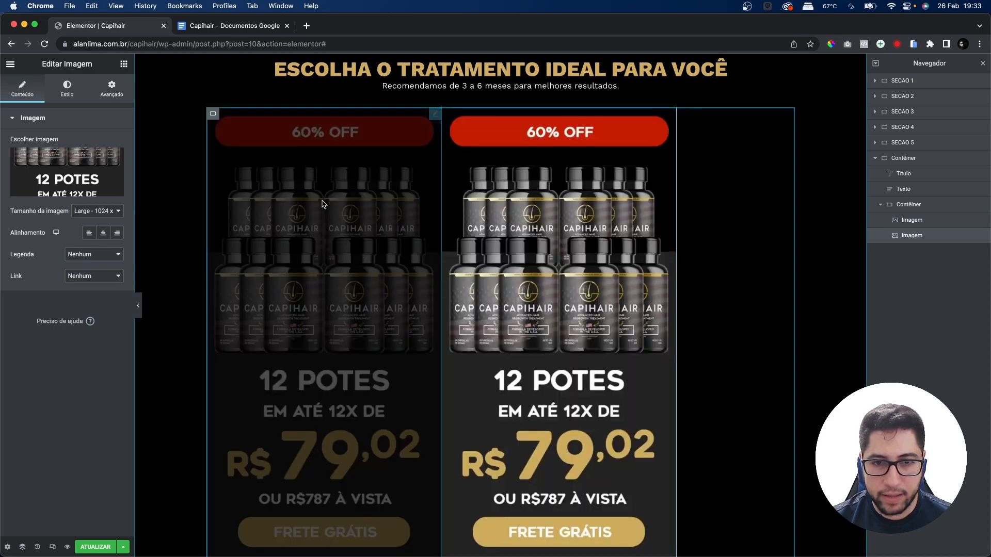
{"action": "right_click", "coordinate": [498, 214]}
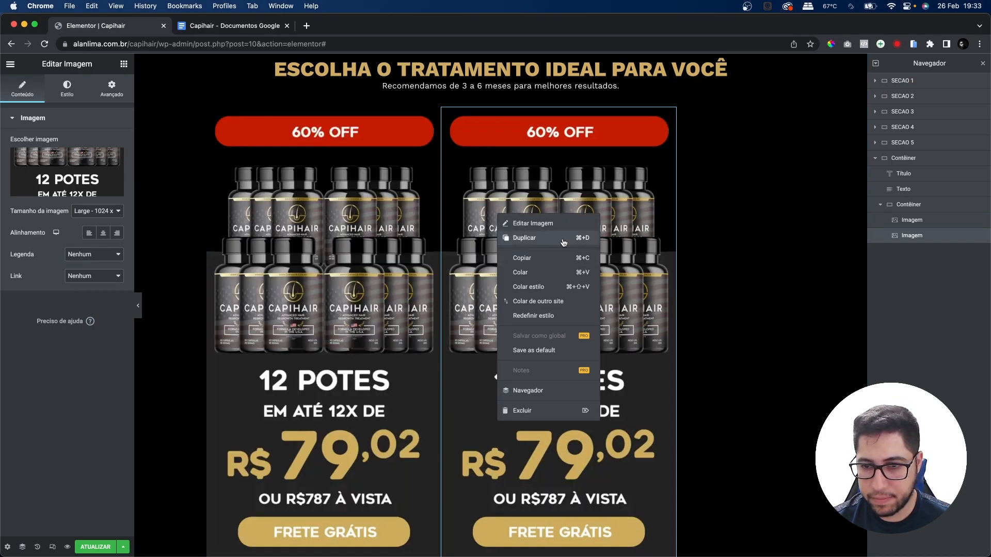
{"action": "left_click", "coordinate": [564, 243]}
{"action": "right_click", "coordinate": [674, 248]}
{"action": "left_click", "coordinate": [691, 269]}
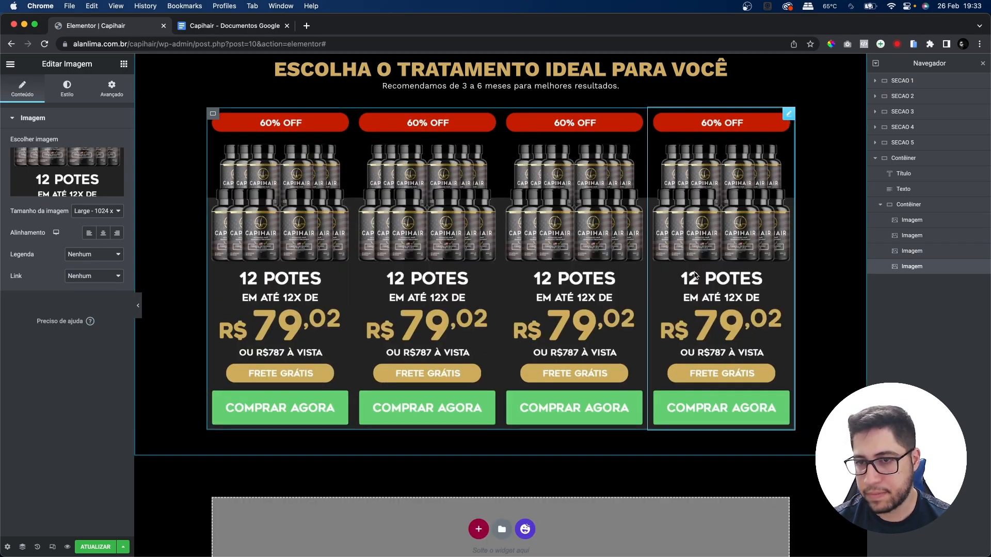
{"action": "scroll", "coordinate": [418, 258], "scroll_direction": "up", "scroll_amount": 3}
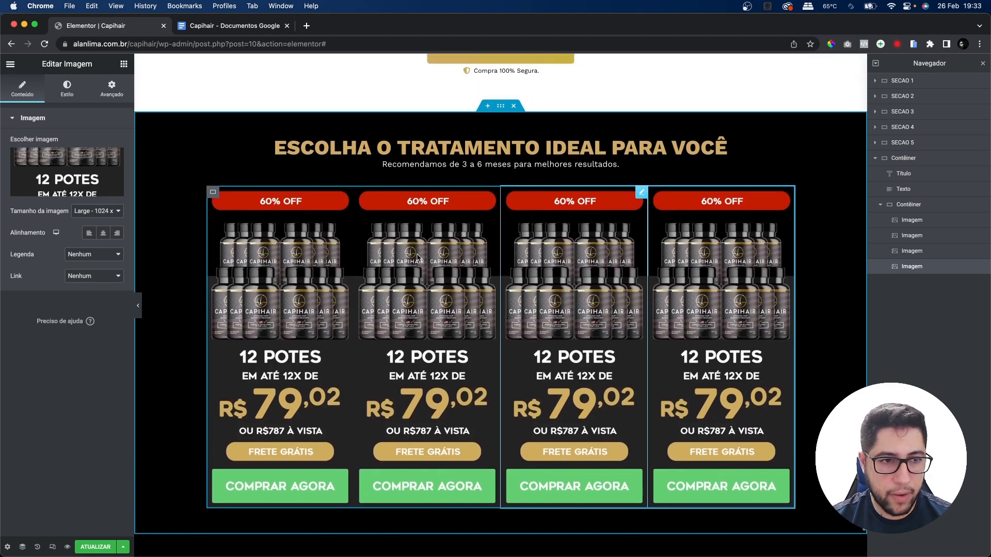
- Set the spacing between elements of the offers row container to 20 px
{"action": "right_click", "coordinate": [207, 193]}
{"action": "left_click", "coordinate": [227, 201]}
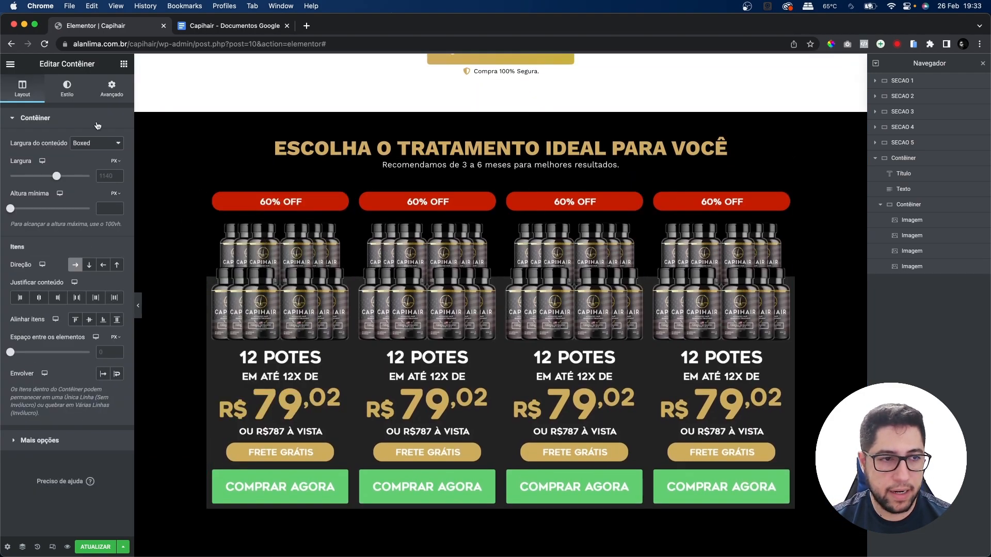
{"action": "type", "text": "20"}
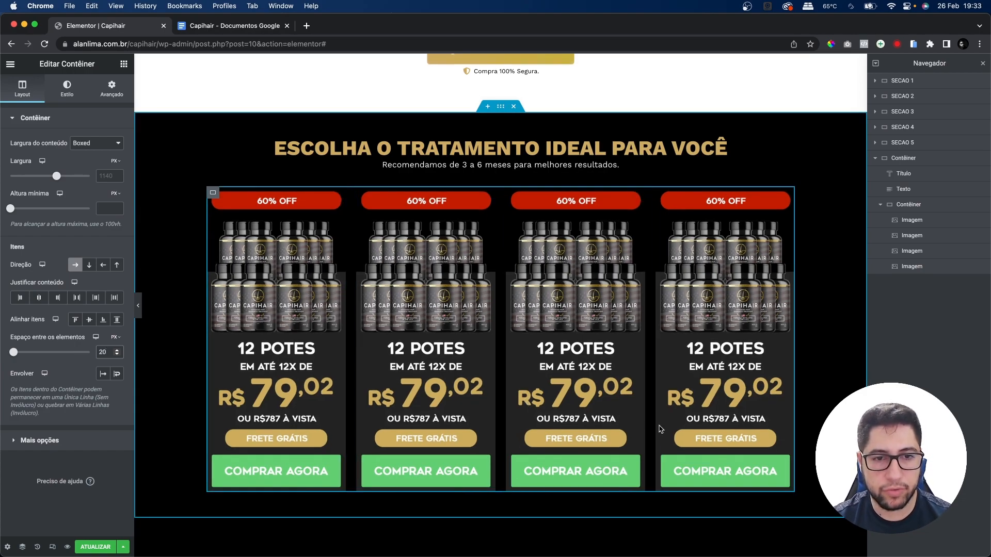
- Replace the second offer image with the uploaded file oferta2.webp
{"action": "right_click", "coordinate": [454, 333]}
{"action": "left_click", "coordinate": [500, 337]}
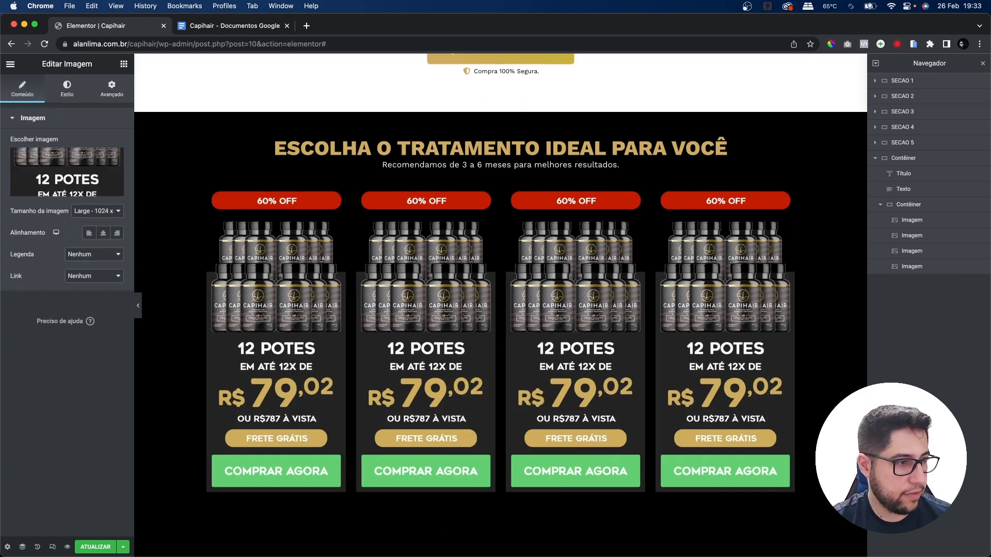
{"action": "left_click", "coordinate": [67, 172]}
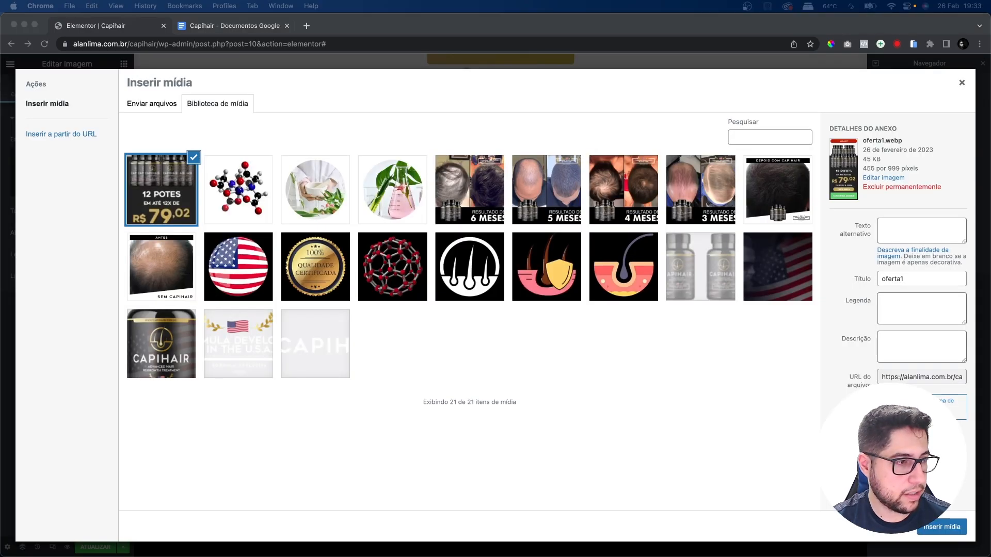
{"action": "left_click_drag", "start_coordinate": [990, 516], "coordinate": [987, 516]}
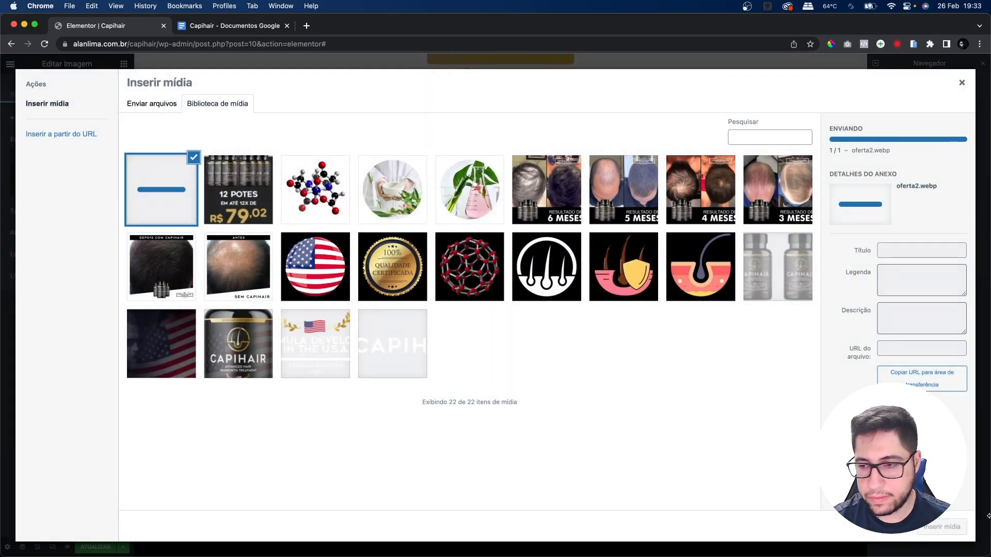
{"action": "left_click", "coordinate": [940, 527]}
- Replace the third offer image with the uploaded file oferta3.webp
{"action": "right_click", "coordinate": [582, 282]}
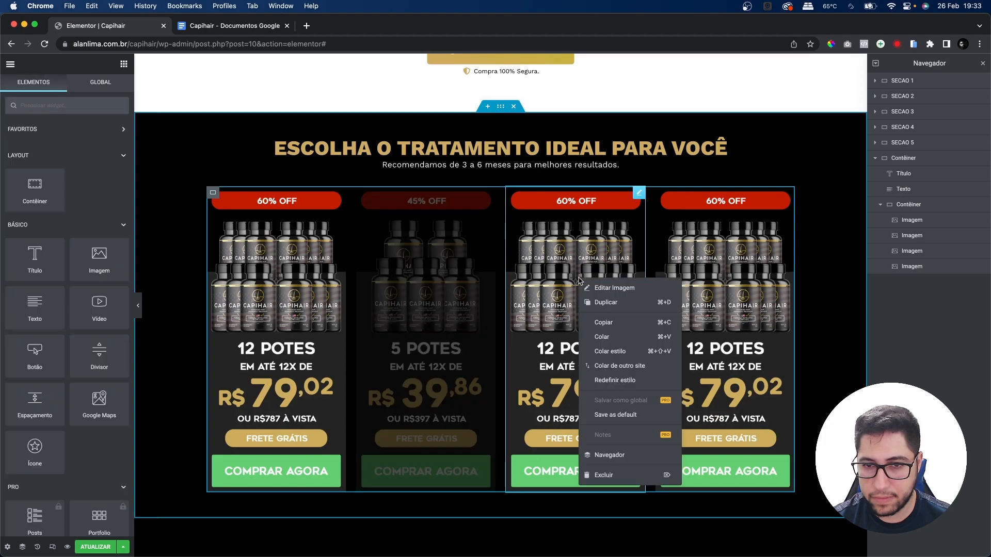
{"action": "left_click", "coordinate": [612, 289]}
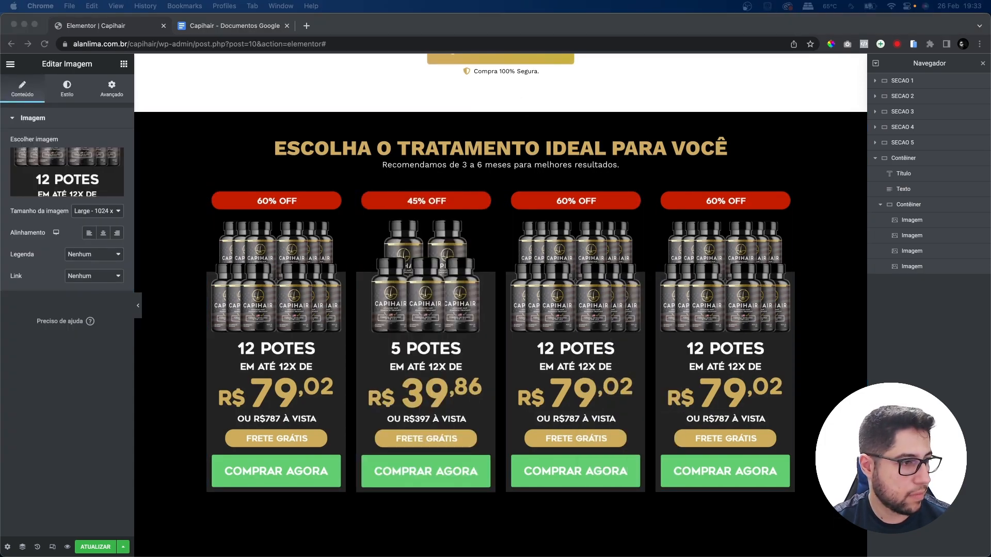
{"action": "left_click", "coordinate": [63, 173]}
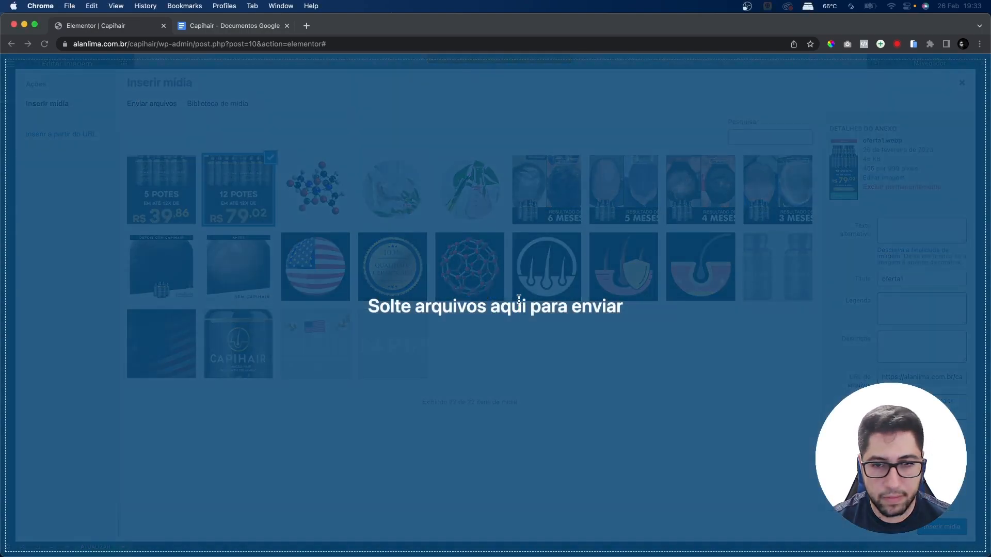
{"action": "left_click_drag", "start_coordinate": [506, 303], "coordinate": [519, 303]}
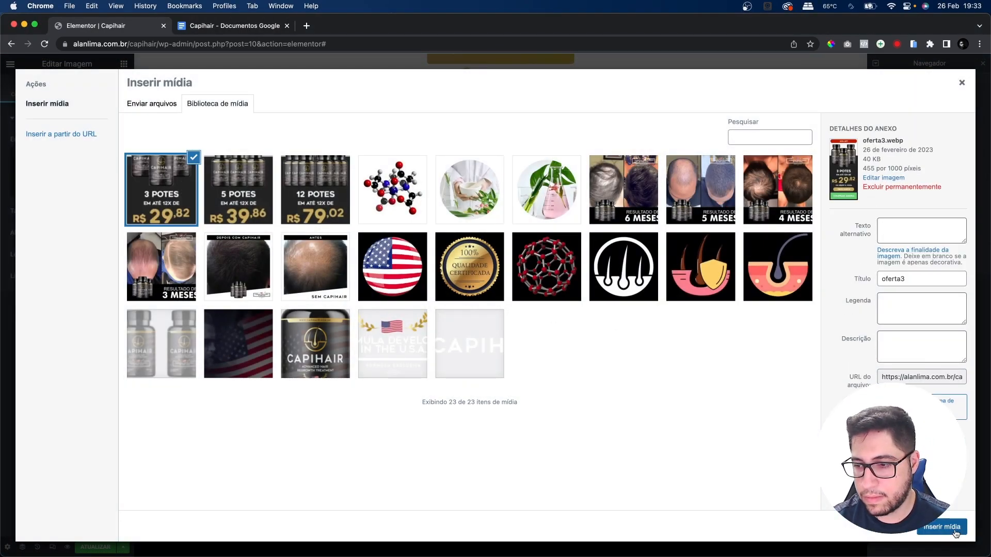
{"action": "left_click", "coordinate": [955, 528]}
- Replace the fourth offer image with the uploaded file oferta4.webp
{"action": "right_click", "coordinate": [731, 312]}
{"action": "left_click", "coordinate": [753, 326]}
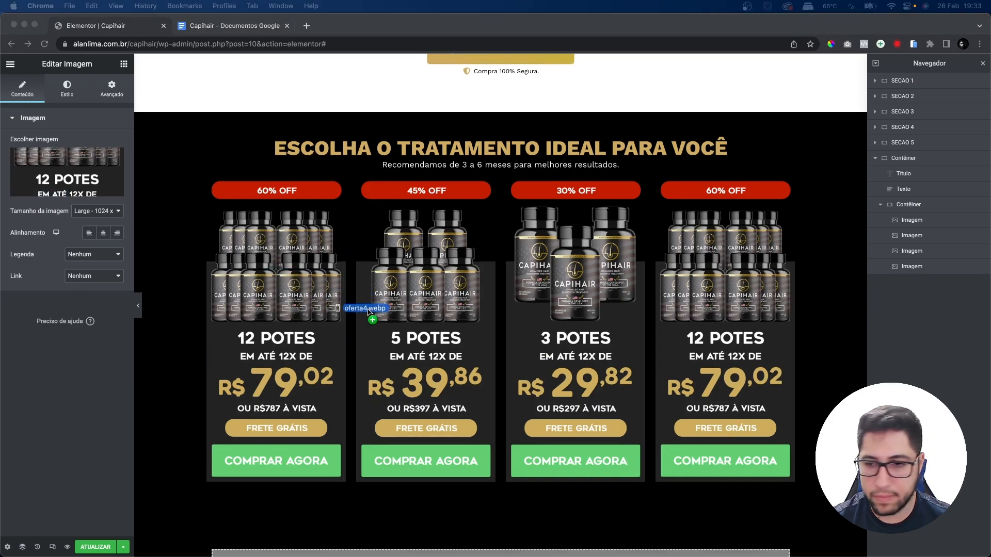
{"action": "left_click", "coordinate": [49, 161]}
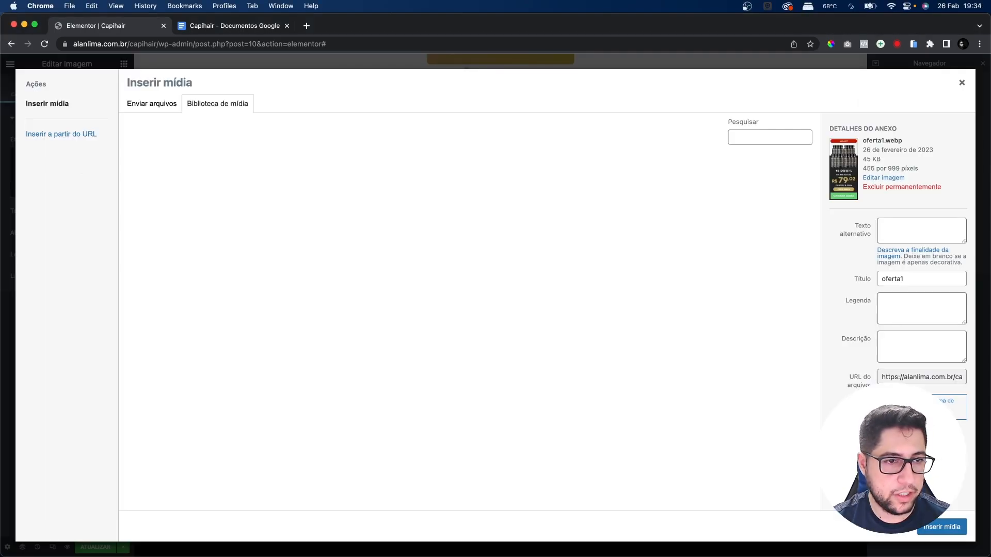
{"action": "left_click_drag", "start_coordinate": [990, 279], "coordinate": [516, 297]}
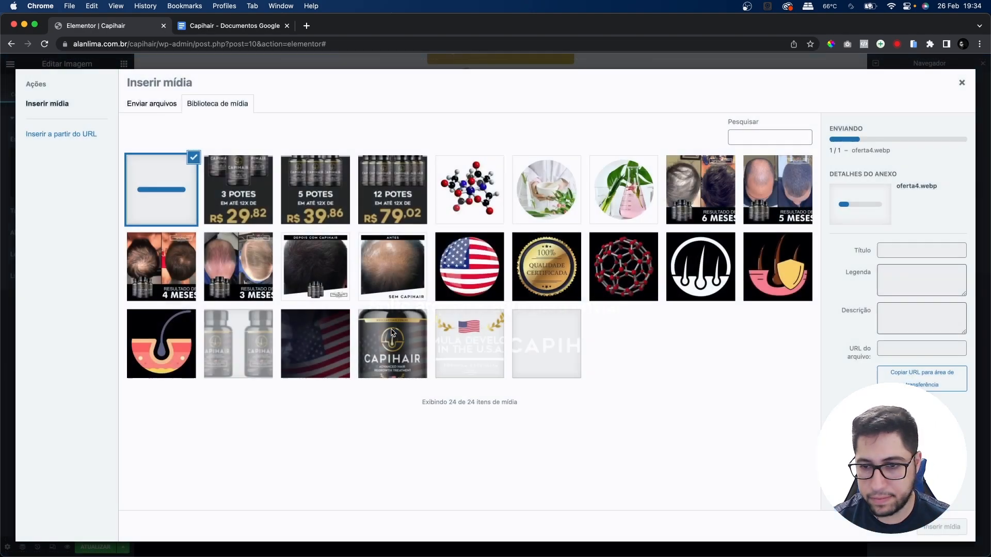
{"action": "left_click", "coordinate": [940, 529]}
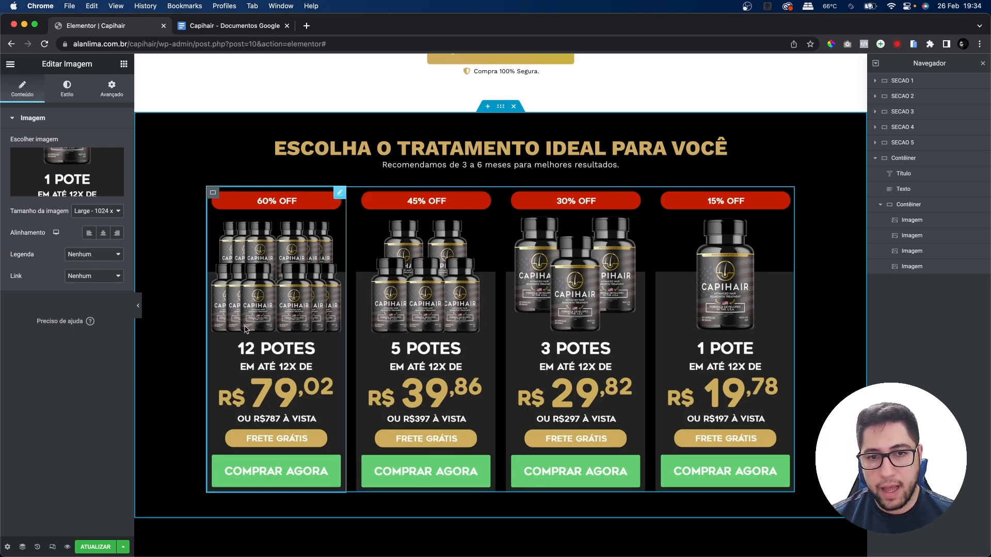
{"action": "left_click", "coordinate": [265, 282]}
{"action": "left_click", "coordinate": [468, 269]}
{"action": "left_click", "coordinate": [554, 274]}
{"action": "left_click", "coordinate": [699, 273]}
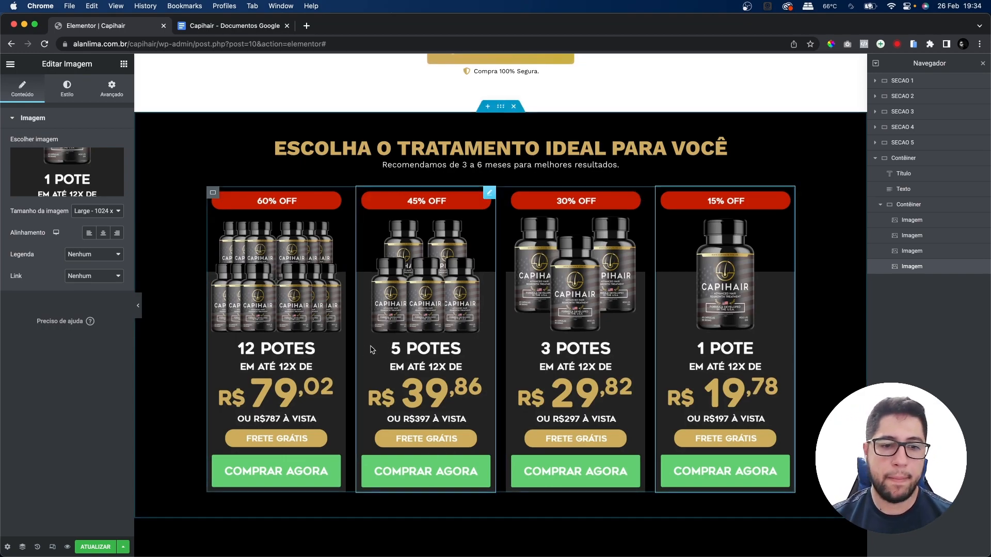
{"action": "left_click", "coordinate": [315, 282]}
{"action": "right_click", "coordinate": [272, 263]}
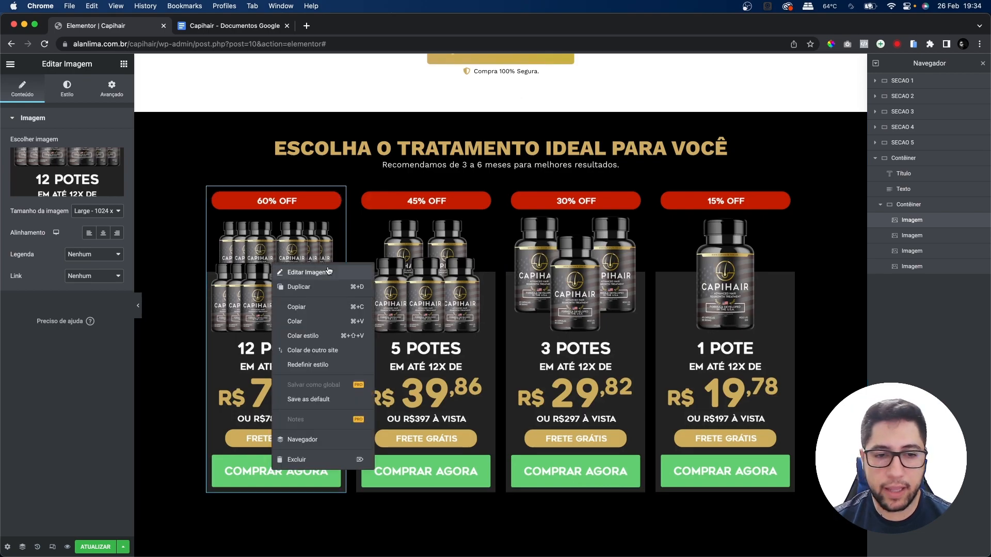
{"action": "left_click", "coordinate": [194, 314]}
{"action": "right_click", "coordinate": [266, 267]}
{"action": "left_click", "coordinate": [196, 337]}
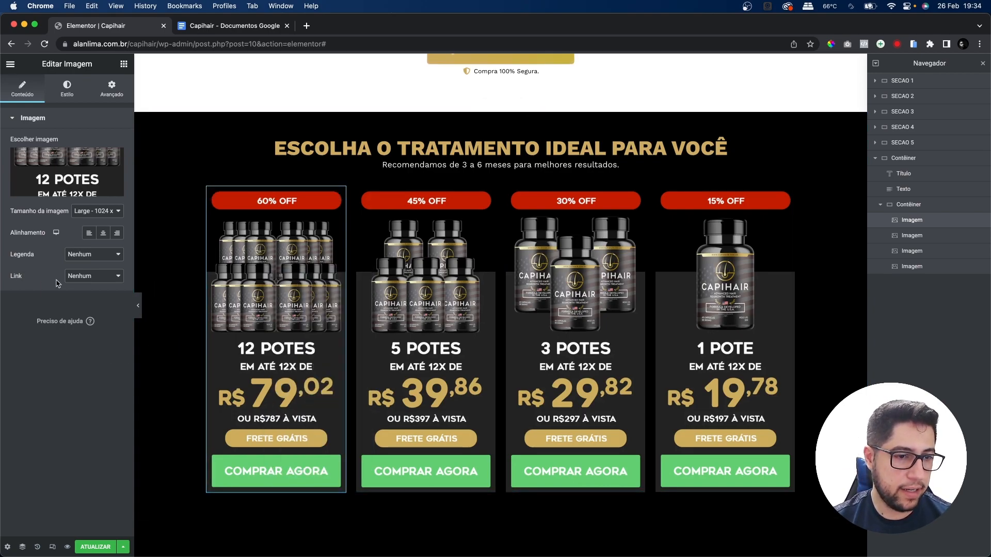
{"action": "left_click", "coordinate": [86, 276]}
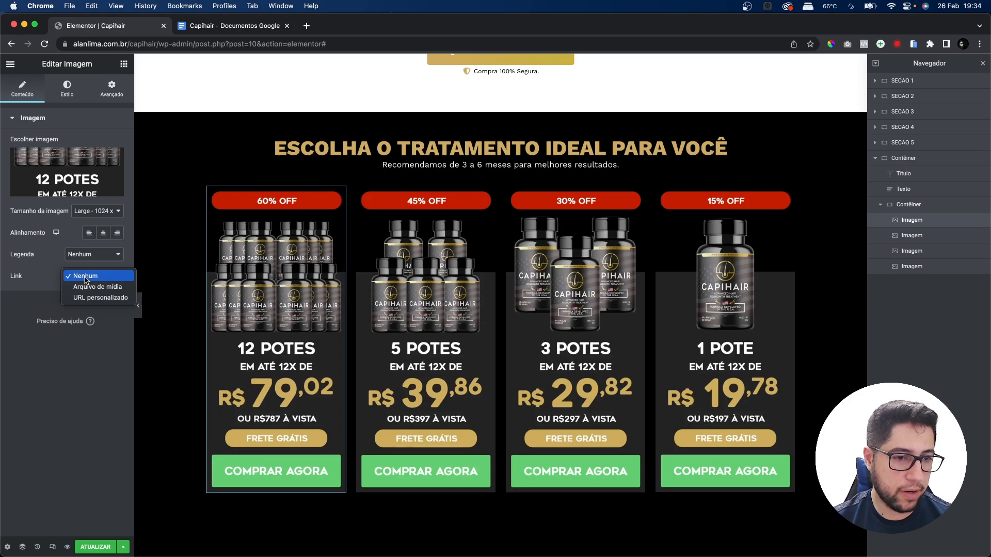
{"action": "left_click", "coordinate": [102, 298]}
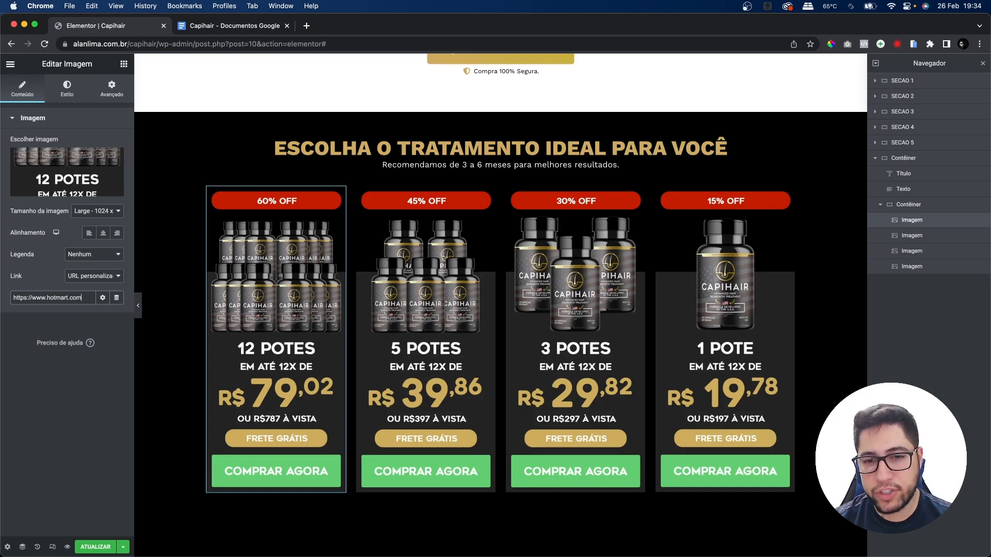
{"action": "right_click", "coordinate": [415, 290]}
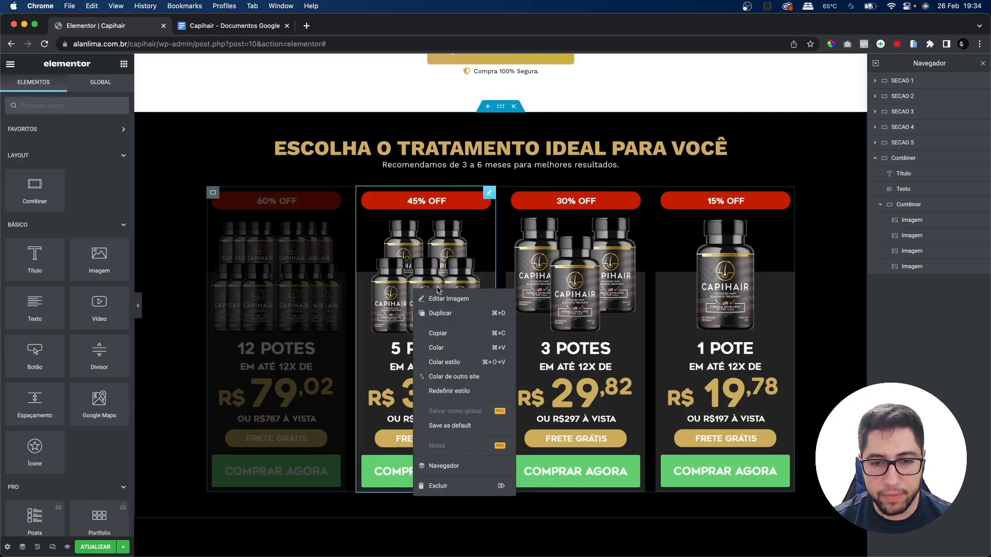
{"action": "left_click", "coordinate": [434, 299]}
{"action": "left_click", "coordinate": [84, 278]}
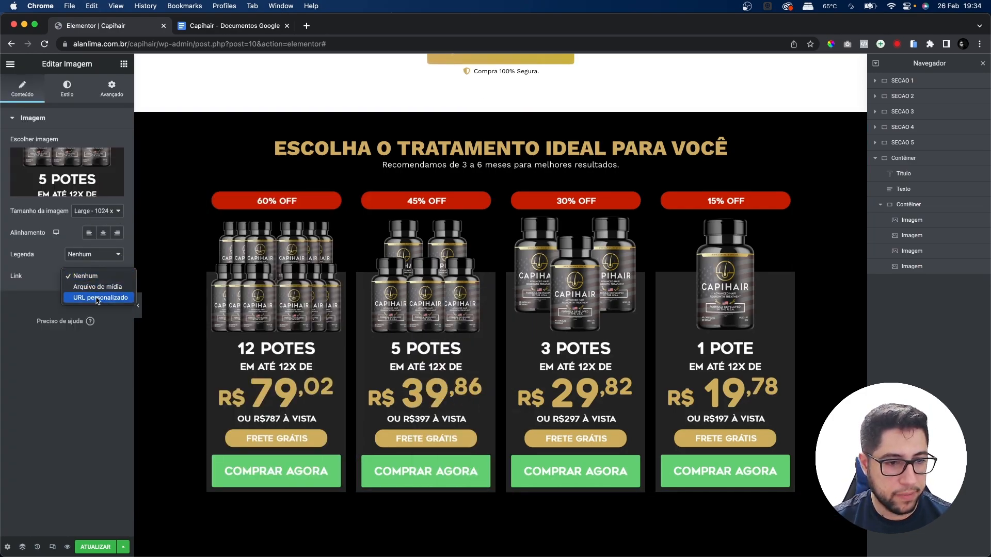
{"action": "left_click", "coordinate": [95, 298]}
{"action": "left_click", "coordinate": [575, 274]}
{"action": "left_click", "coordinate": [90, 278]}
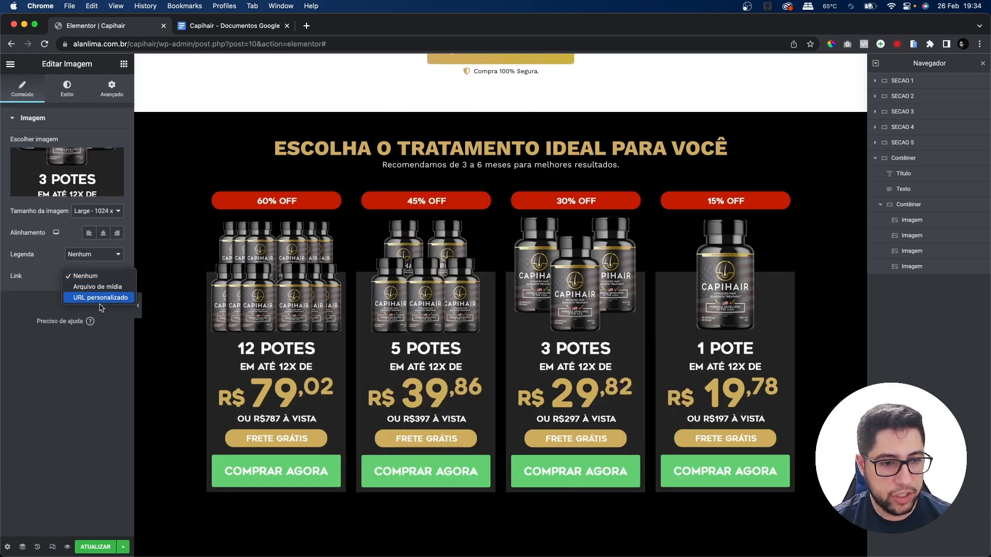
{"action": "left_click", "coordinate": [101, 298]}
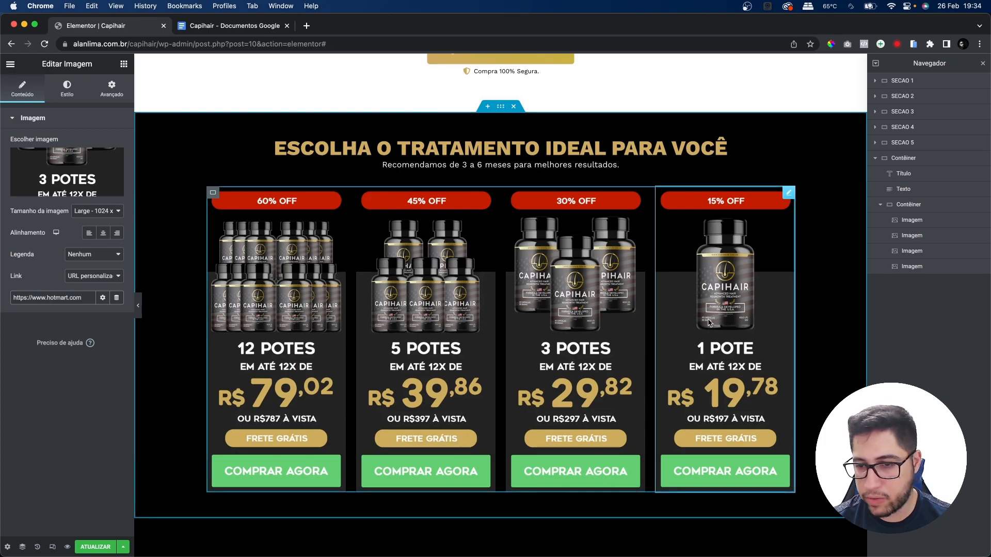
{"action": "right_click", "coordinate": [715, 318]}
{"action": "left_click", "coordinate": [728, 326]}
{"action": "left_click", "coordinate": [82, 277]}
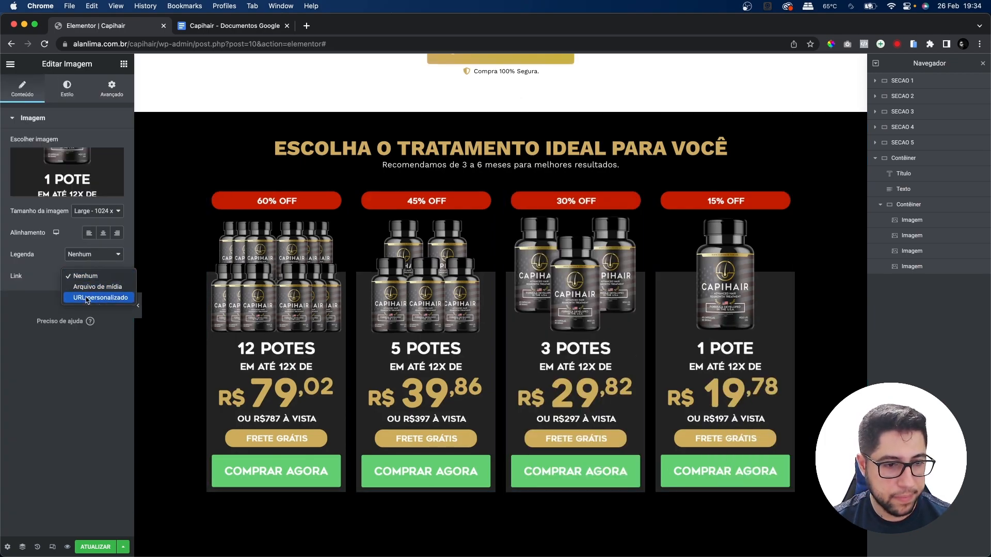
{"action": "left_click", "coordinate": [77, 297]}
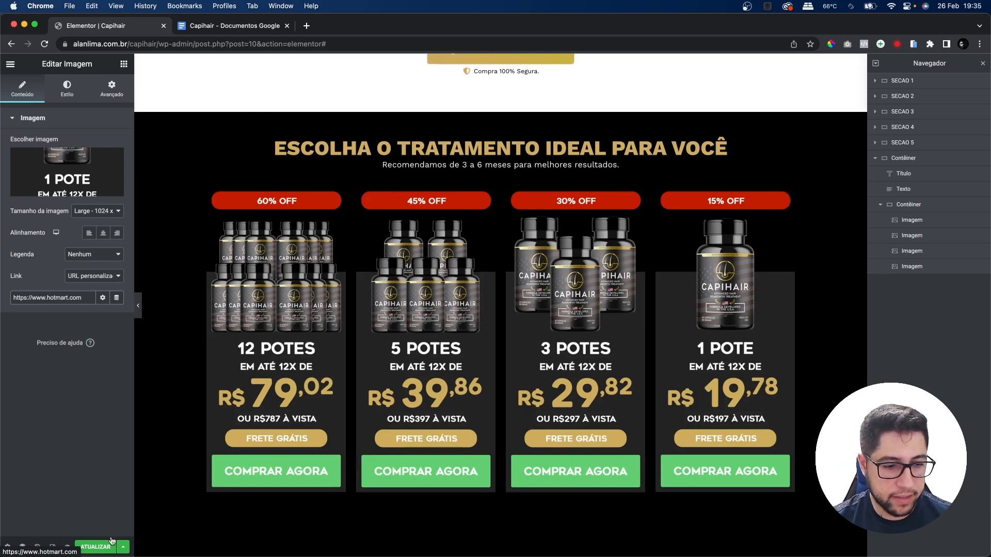
- Switch to the mobile preview and examine how the offer images fit in the treatment section
{"action": "left_click", "coordinate": [53, 547]}
{"action": "scroll", "coordinate": [513, 360], "scroll_direction": "down", "scroll_amount": 10}
{"action": "scroll", "coordinate": [514, 360], "scroll_direction": "down", "scroll_amount": 10}
{"action": "scroll", "coordinate": [516, 341], "scroll_direction": "up", "scroll_amount": 20}
{"action": "scroll", "coordinate": [519, 325], "scroll_direction": "up", "scroll_amount": 3}
{"action": "scroll", "coordinate": [519, 324], "scroll_direction": "down", "scroll_amount": 6}
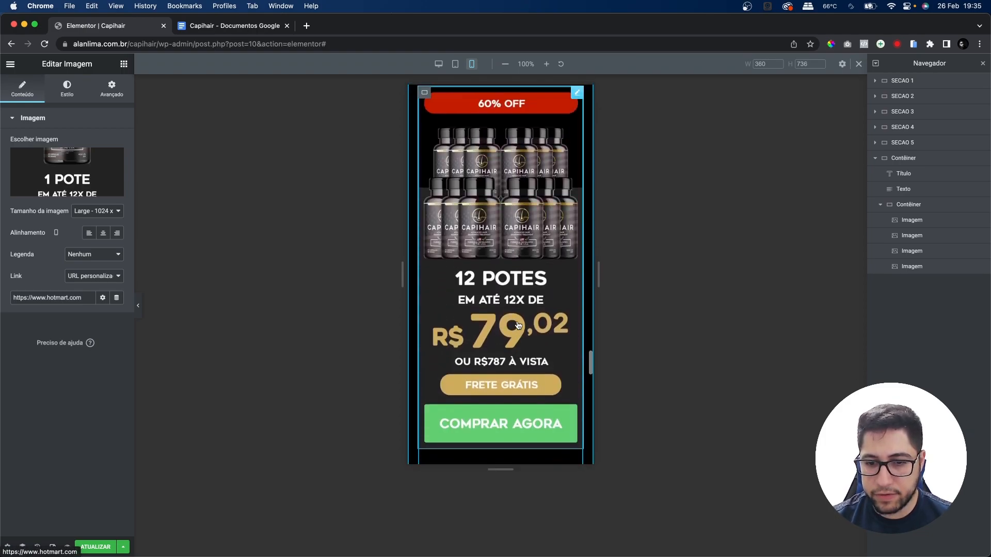
{"action": "scroll", "coordinate": [519, 325], "scroll_direction": "up", "scroll_amount": 2}
{"action": "scroll", "coordinate": [518, 325], "scroll_direction": "down", "scroll_amount": 3}
{"action": "scroll", "coordinate": [519, 324], "scroll_direction": "up", "scroll_amount": 3}
{"action": "scroll", "coordinate": [517, 324], "scroll_direction": "up", "scroll_amount": 3}
{"action": "scroll", "coordinate": [518, 324], "scroll_direction": "down", "scroll_amount": 4}
- Set the mobile width of the 12 POTES offer image to 75%
{"action": "right_click", "coordinate": [578, 209]}
{"action": "left_click", "coordinate": [603, 221]}
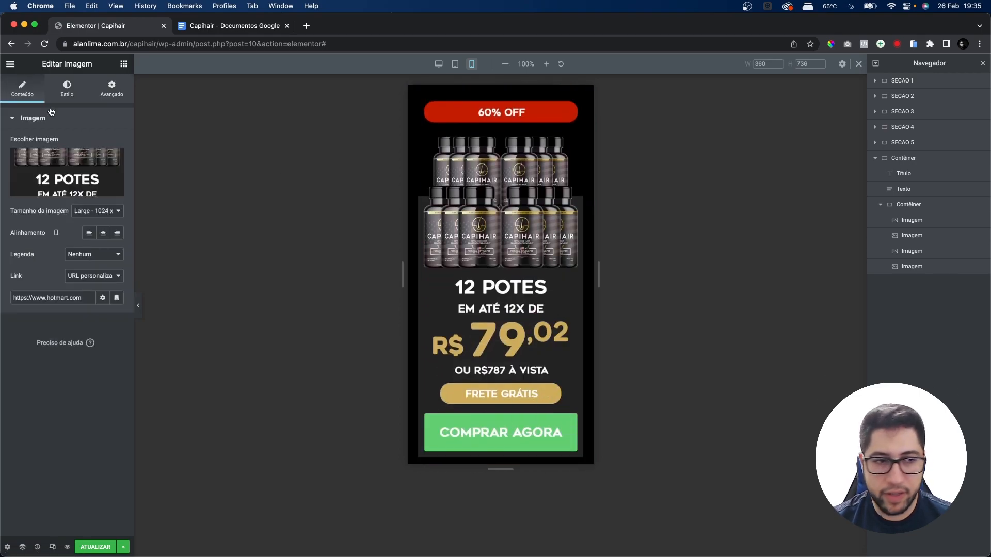
{"action": "left_click", "coordinate": [72, 93]}
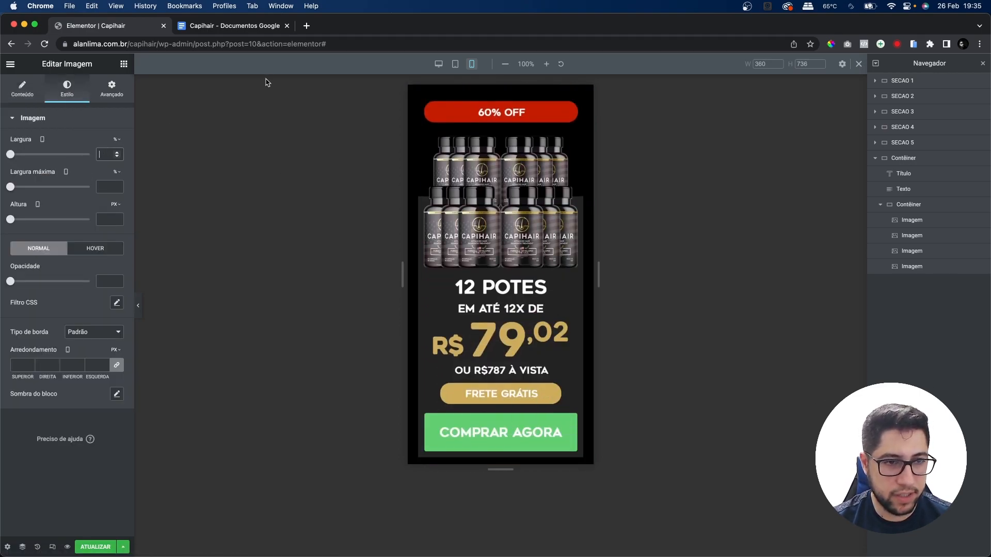
{"action": "type", "text": "80"}
{"action": "scroll", "coordinate": [527, 191], "scroll_direction": "up", "scroll_amount": 1}
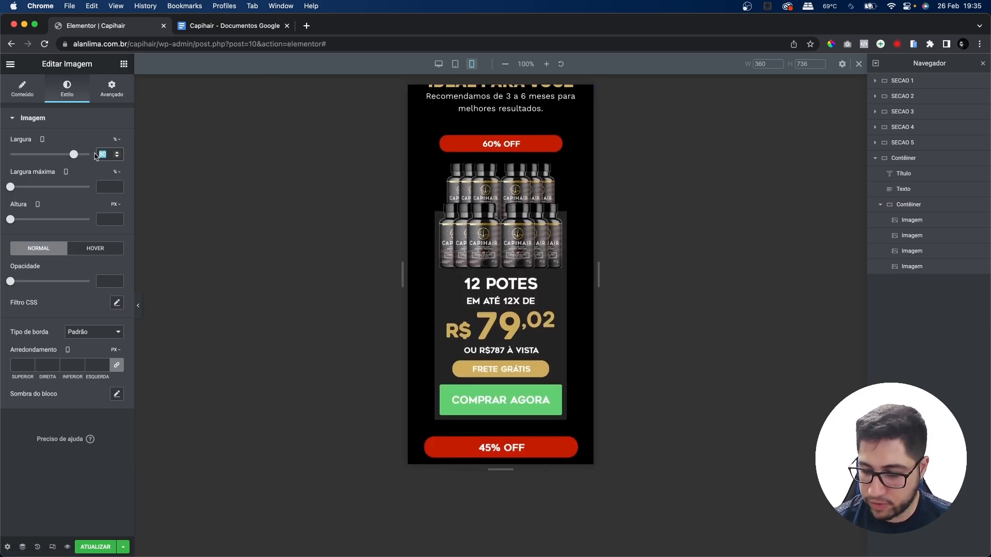
{"action": "type", "text": "75"}
{"action": "scroll", "coordinate": [501, 247], "scroll_direction": "up", "scroll_amount": 1}
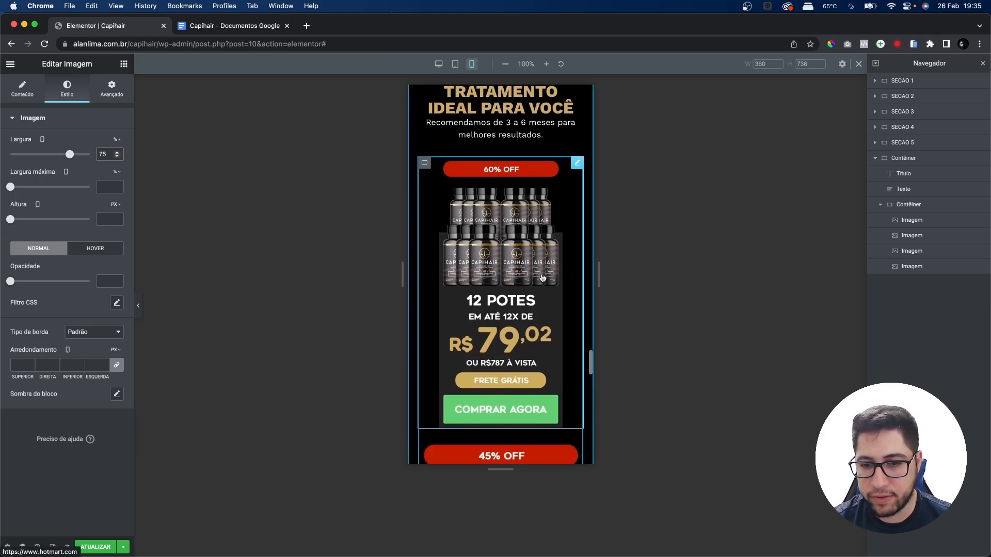
{"action": "scroll", "coordinate": [511, 250], "scroll_direction": "down", "scroll_amount": 1}
{"action": "scroll", "coordinate": [523, 252], "scroll_direction": "up", "scroll_amount": 2}
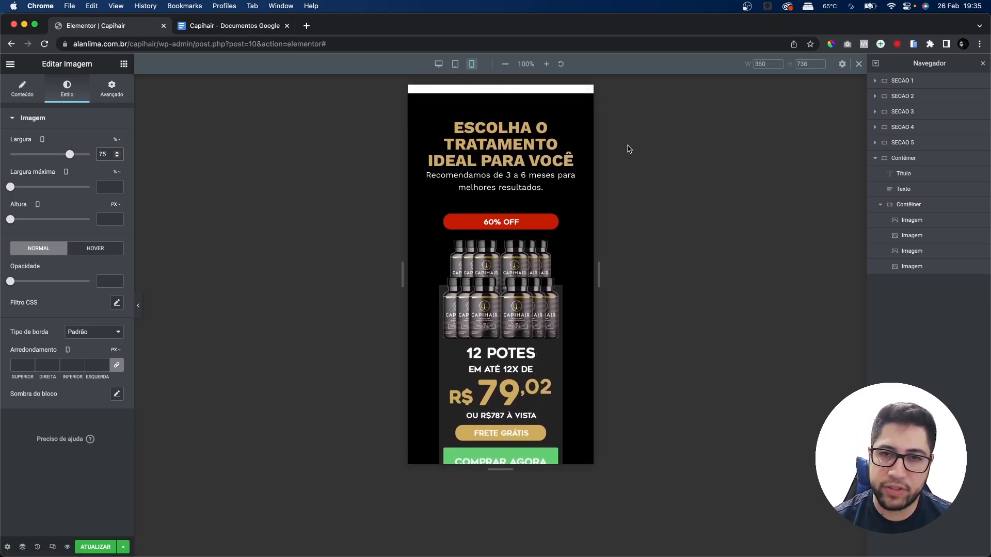
{"action": "scroll", "coordinate": [524, 152], "scroll_direction": "down", "scroll_amount": 2}
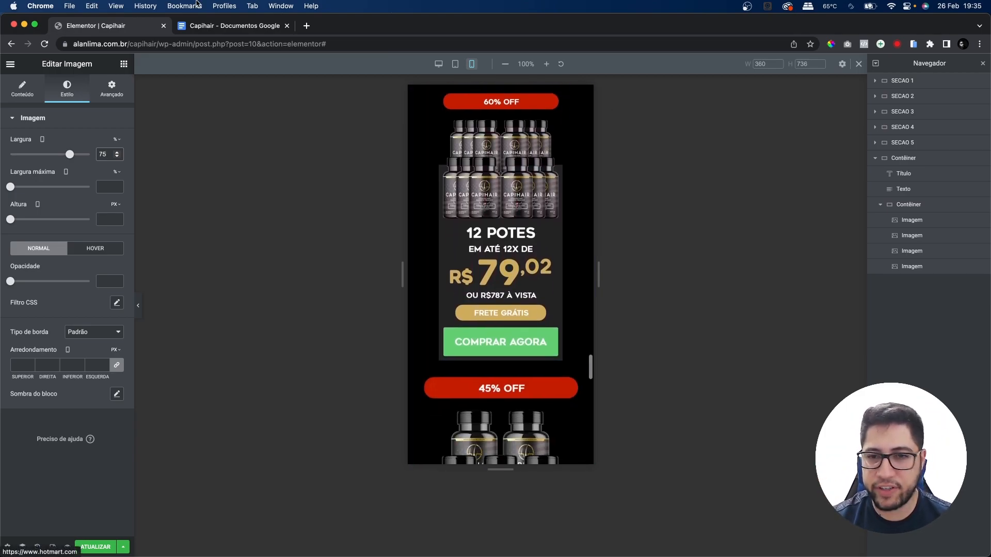
{"action": "scroll", "coordinate": [485, 191], "scroll_direction": "up", "scroll_amount": 1}
{"action": "scroll", "coordinate": [490, 196], "scroll_direction": "down", "scroll_amount": 1}
- Copy the 12 POTES image and paste its style onto the 5 POTES image
{"action": "right_click", "coordinate": [495, 204]}
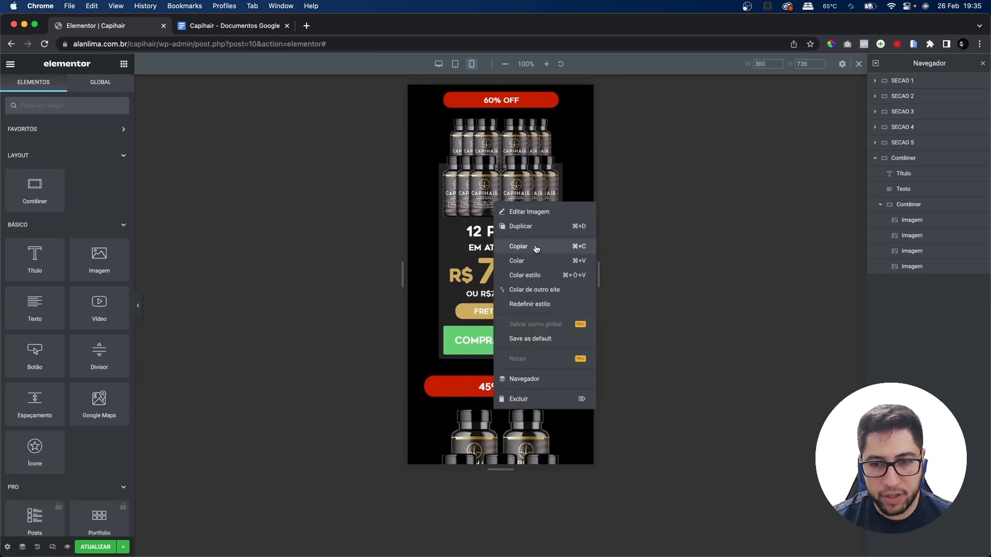
{"action": "left_click", "coordinate": [535, 249]}
{"action": "right_click", "coordinate": [482, 181]}
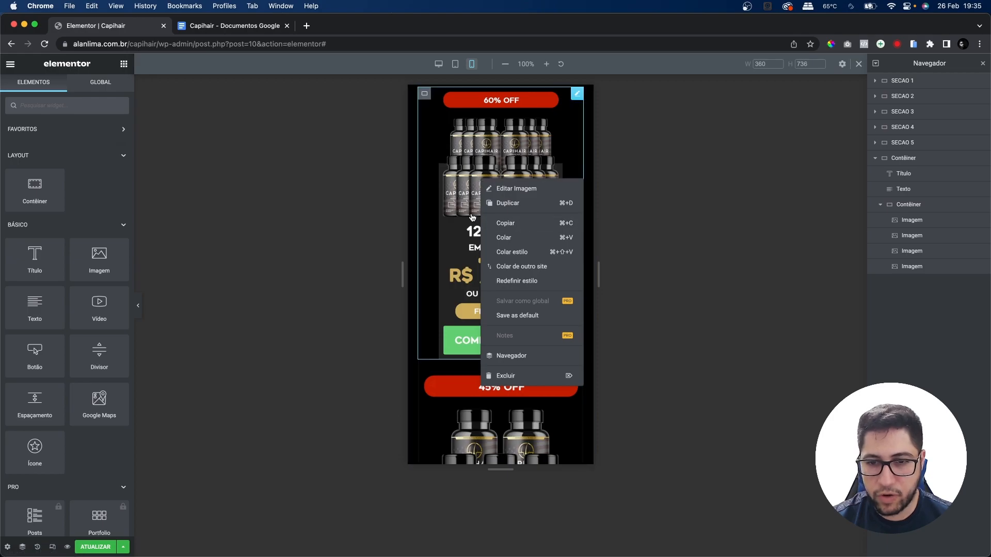
{"action": "left_click", "coordinate": [535, 225]}
{"action": "scroll", "coordinate": [516, 258], "scroll_direction": "down", "scroll_amount": 4}
{"action": "right_click", "coordinate": [513, 278]}
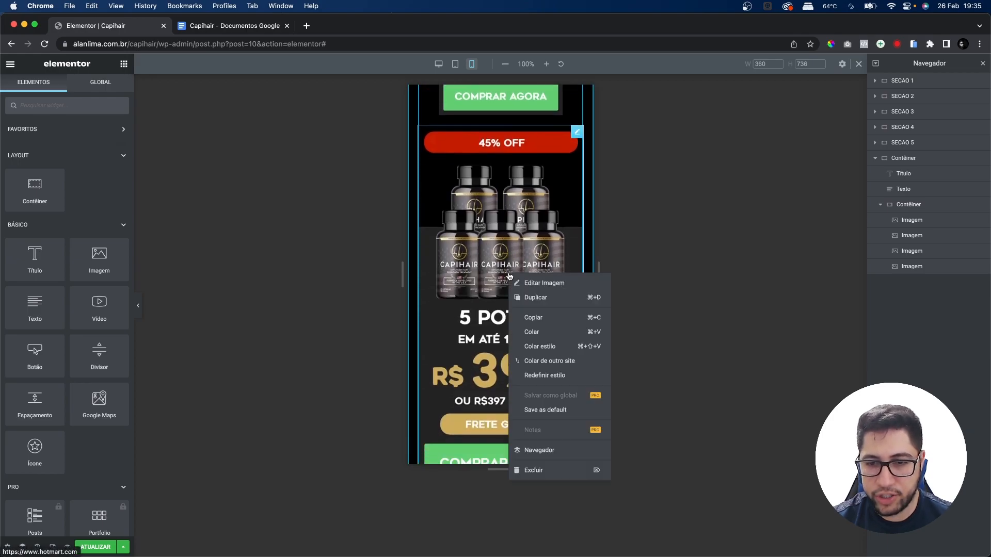
{"action": "left_click", "coordinate": [566, 340]}
- Paste the copied 12 POTES style onto the 3 POTES and 1 POTE offer images
{"action": "scroll", "coordinate": [516, 310], "scroll_direction": "down", "scroll_amount": 5}
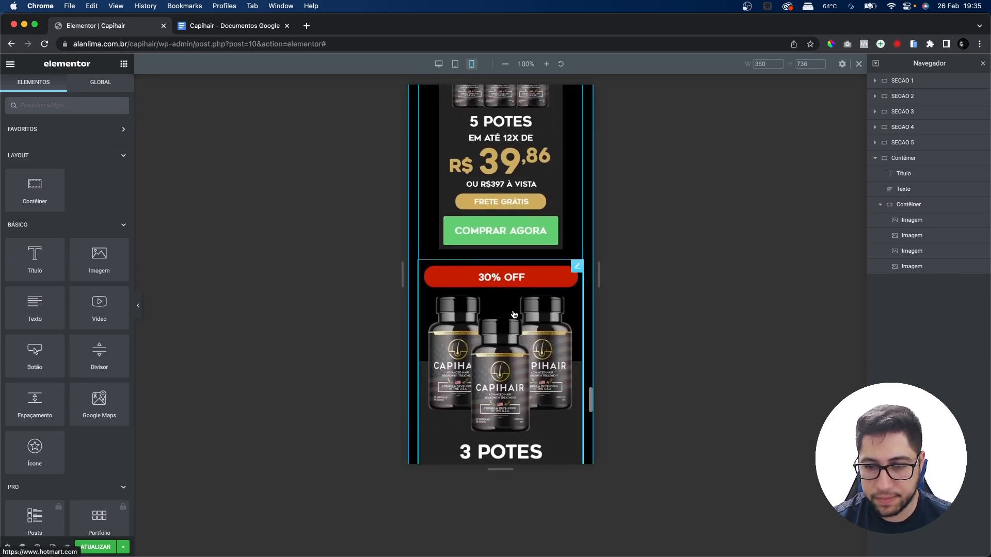
{"action": "right_click", "coordinate": [512, 293]}
{"action": "left_click", "coordinate": [573, 371]}
{"action": "scroll", "coordinate": [516, 310], "scroll_direction": "down", "scroll_amount": 6}
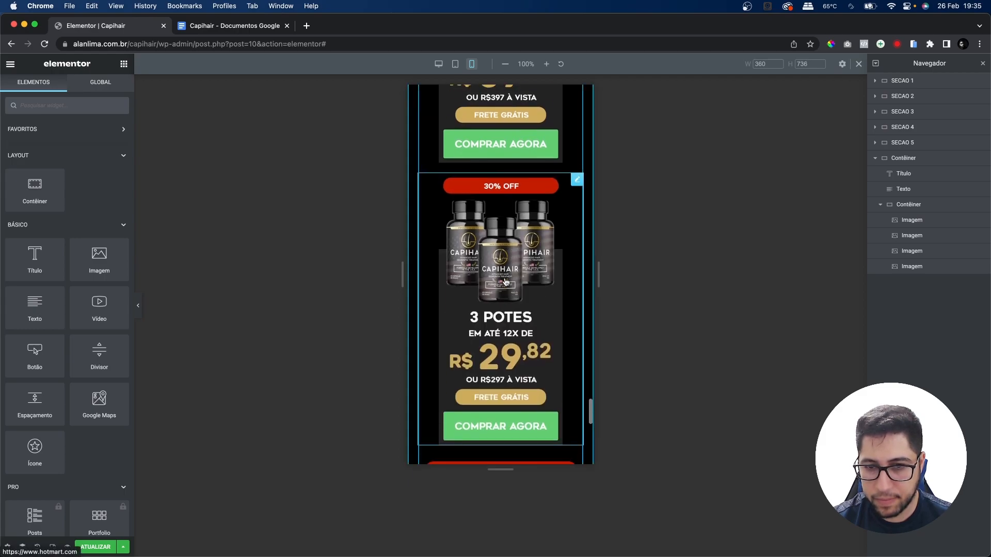
{"action": "right_click", "coordinate": [512, 329]}
{"action": "left_click", "coordinate": [543, 399]}
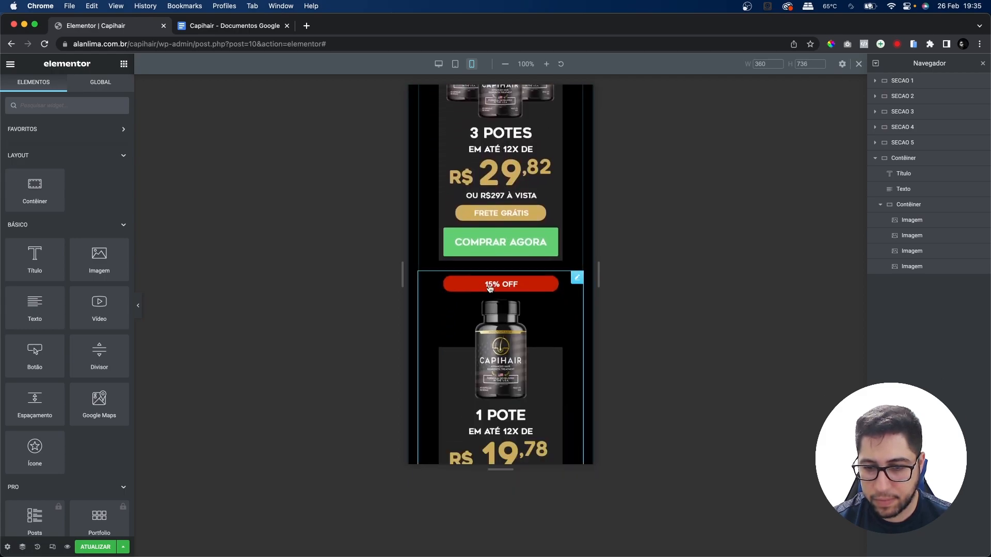
- Review the resized offers in the mobile preview and return the editor to desktop view
{"action": "scroll", "coordinate": [526, 314], "scroll_direction": "down", "scroll_amount": 4}
{"action": "scroll", "coordinate": [527, 313], "scroll_direction": "up", "scroll_amount": 10}
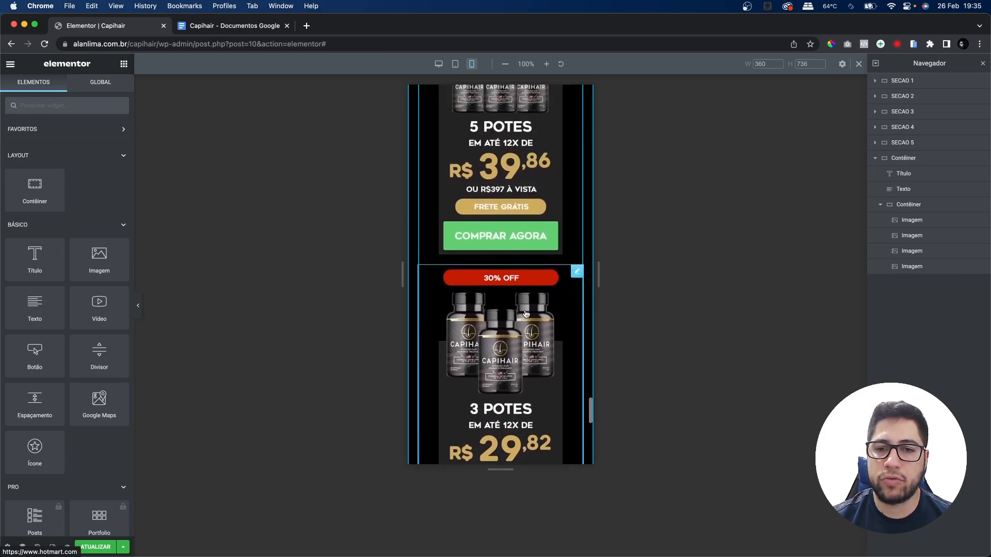
{"action": "scroll", "coordinate": [509, 341], "scroll_direction": "up", "scroll_amount": 6}
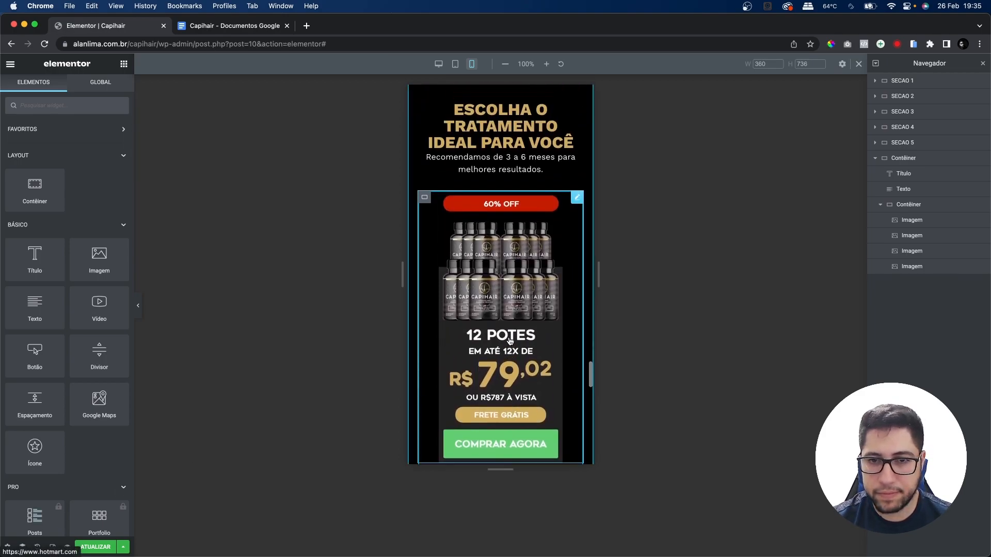
{"action": "left_click", "coordinate": [53, 547]}
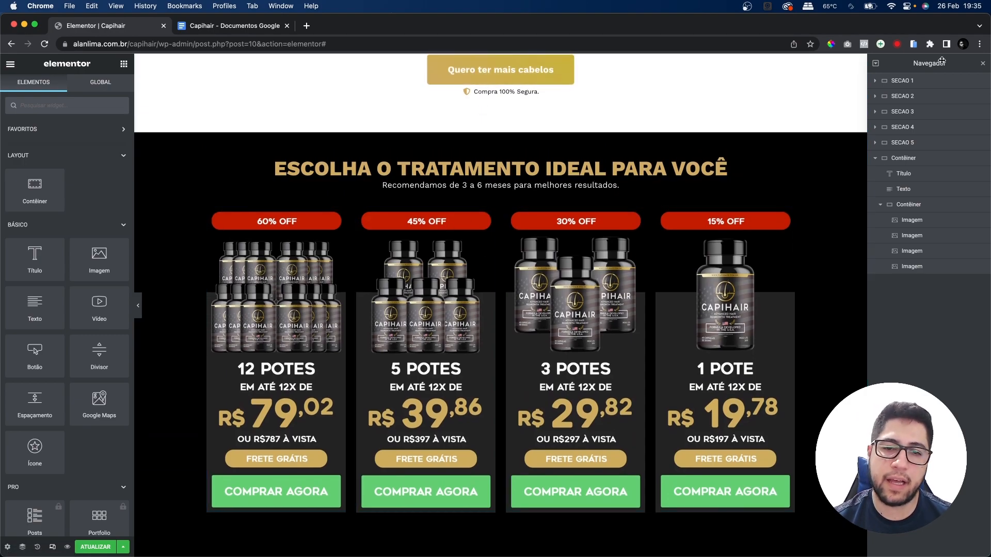
{"action": "scroll", "coordinate": [706, 183], "scroll_direction": "down", "scroll_amount": 3}
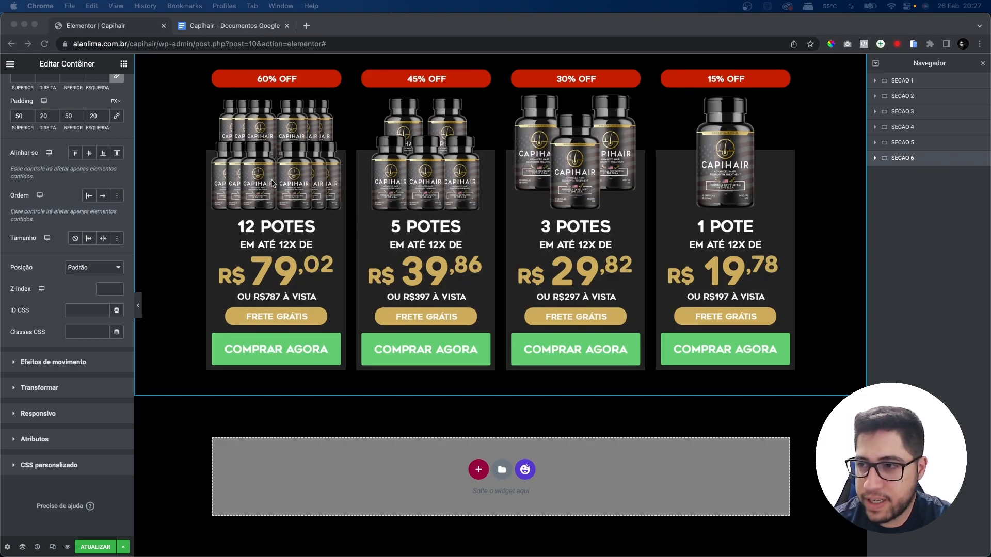
- Switch to the Capihair document in Google Docs and read the "Garantia de satisfação ou seu dinheiro de volta" section
{"action": "left_click", "coordinate": [233, 27]}
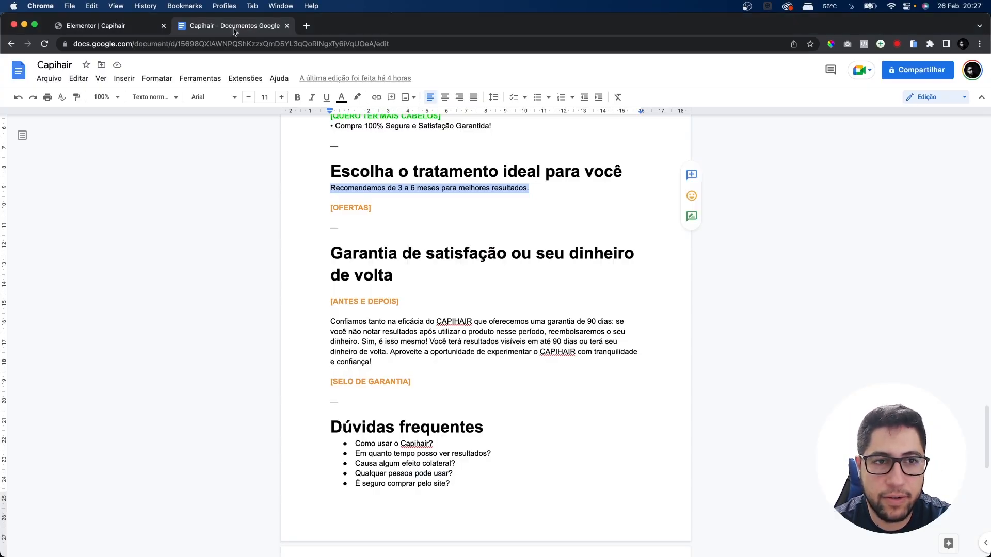
{"action": "scroll", "coordinate": [576, 234], "scroll_direction": "down", "scroll_amount": 3}
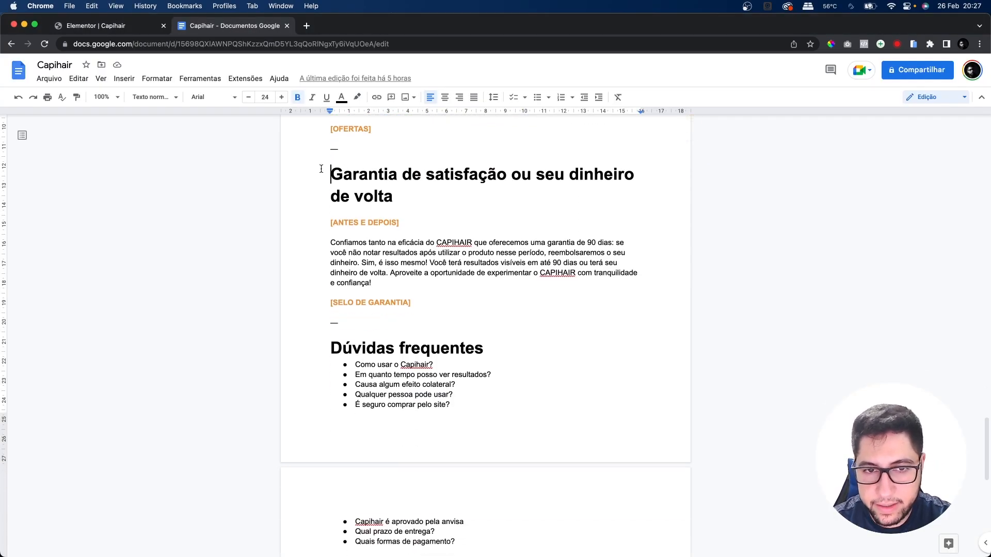
{"action": "triple_click", "coordinate": [458, 188]}
{"action": "left_click", "coordinate": [465, 203]}
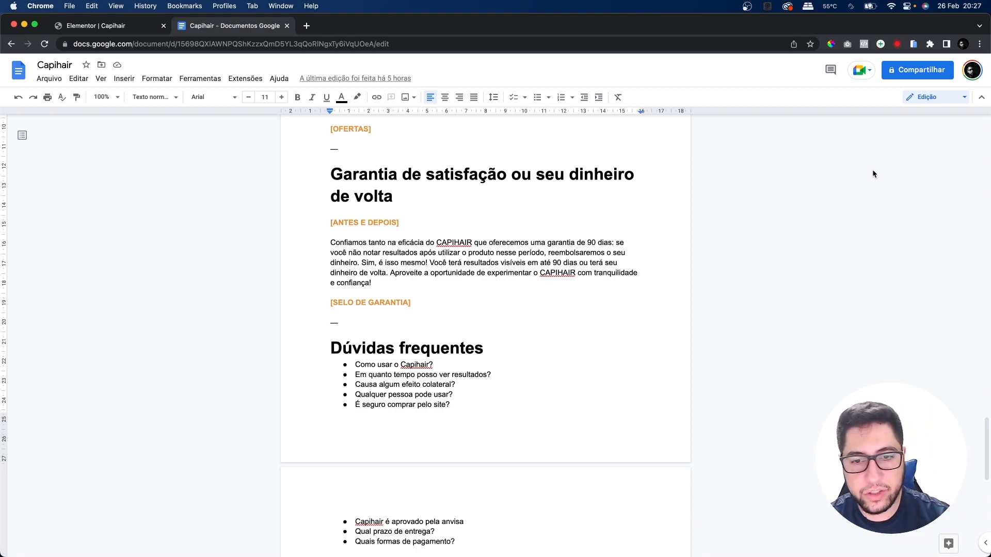
- Return to Elementor and add a new container below SECAO 6
{"action": "left_click", "coordinate": [120, 28]}
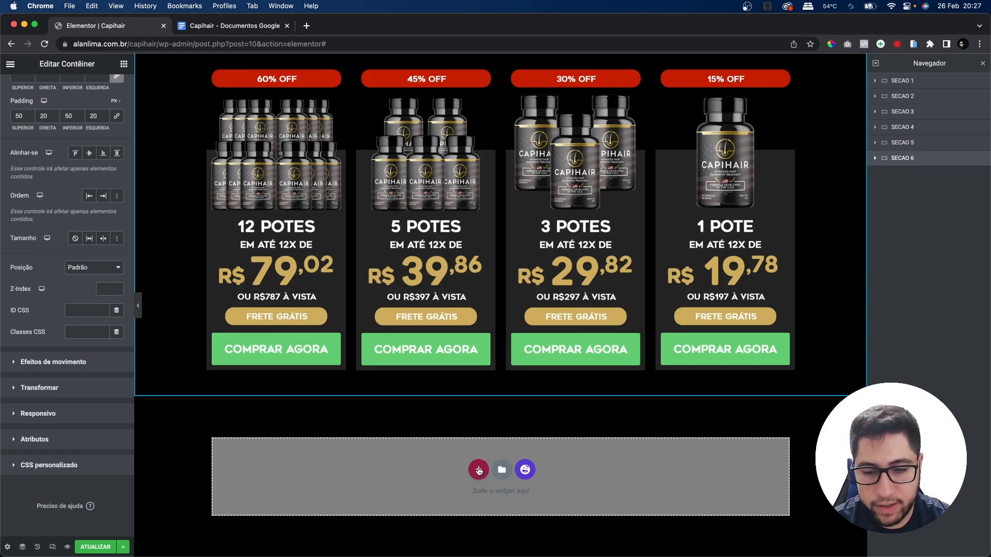
{"action": "left_click", "coordinate": [479, 471]}
{"action": "scroll", "coordinate": [136, 120], "scroll_direction": "up", "scroll_amount": 5}
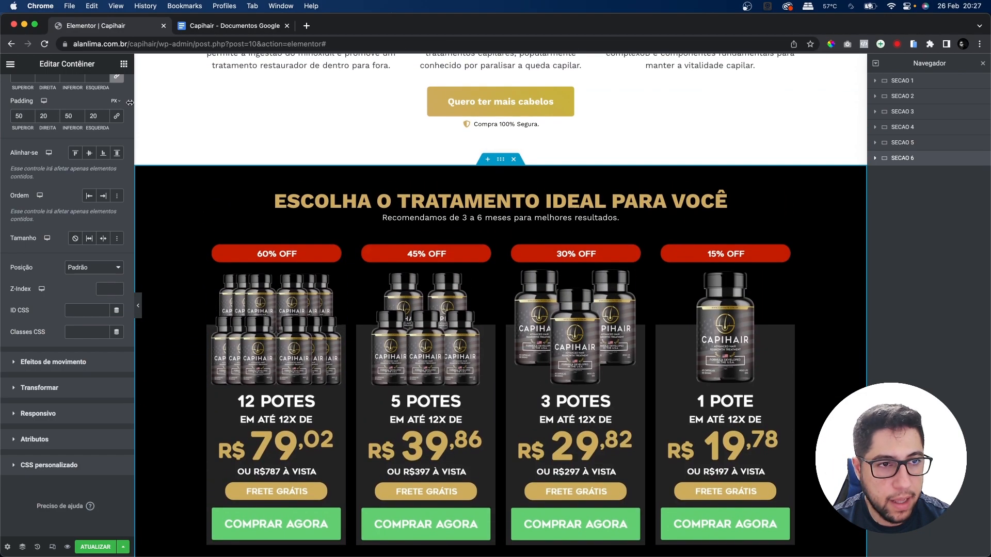
{"action": "left_click", "coordinate": [124, 62]}
{"action": "left_click_drag", "start_coordinate": [35, 186], "coordinate": [488, 398]}
- Set the new container's padding to 50 px at top and bottom and 20 px at right and left
{"action": "left_click", "coordinate": [111, 88]}
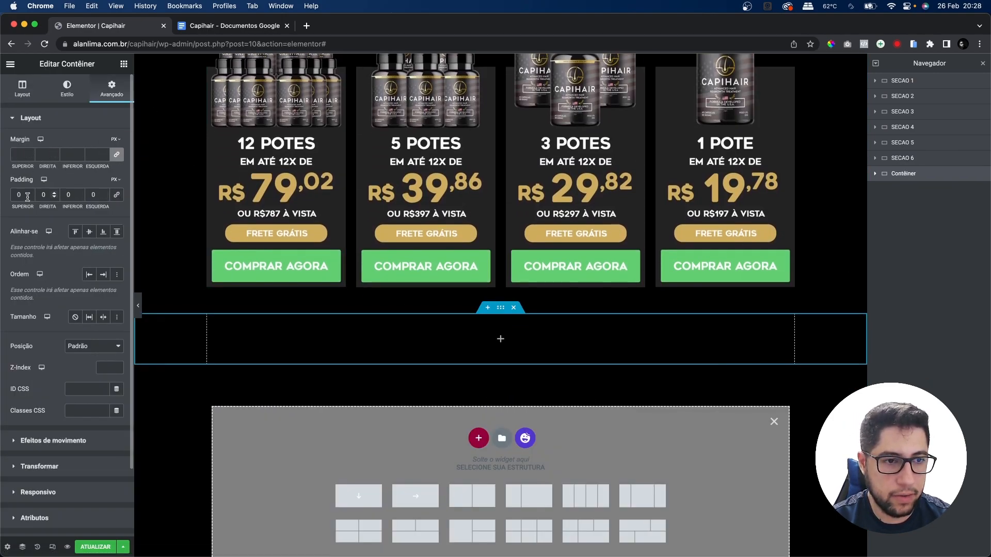
{"action": "type", "text": "50"}
{"action": "key", "text": "Tab"}
{"action": "type", "text": "20"}
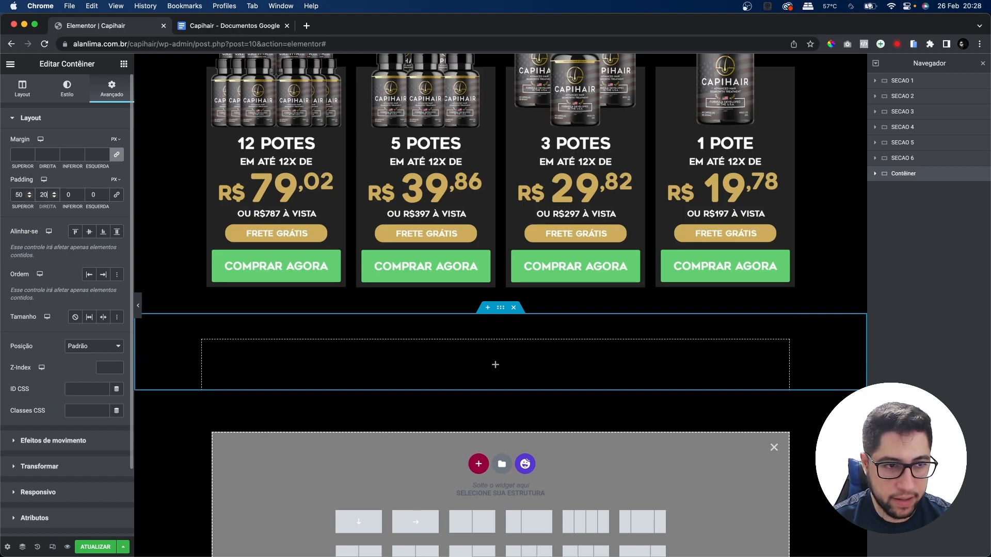
{"action": "key", "text": "Tab"}
{"action": "type", "text": "50"}
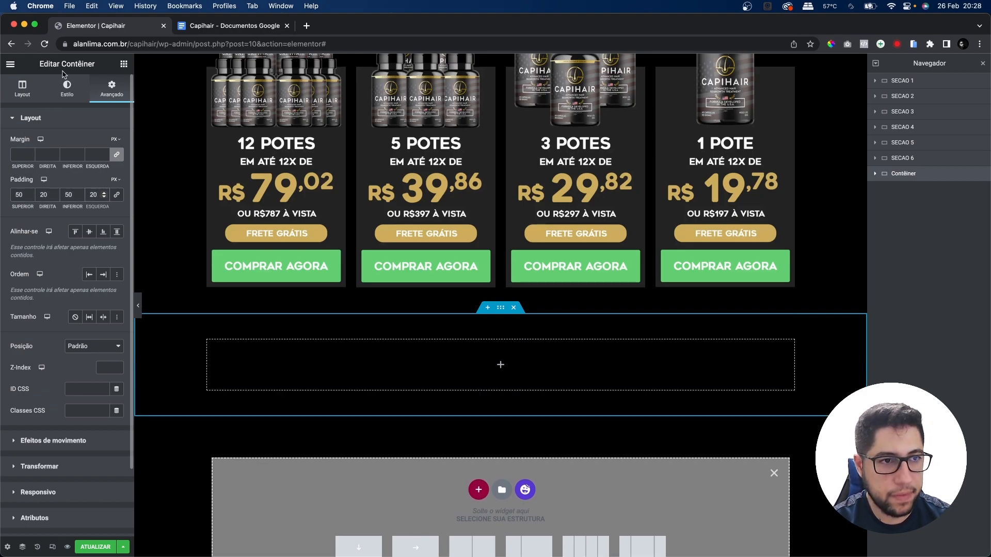
- Give the new container a classic background in white, #FFFFFF
{"action": "left_click", "coordinate": [64, 78]}
{"action": "left_click", "coordinate": [75, 165]}
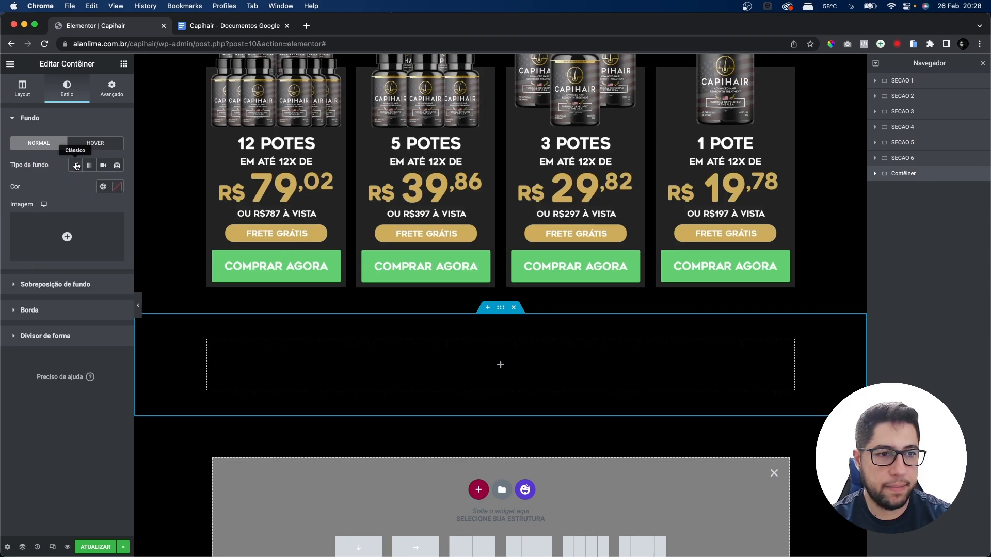
{"action": "left_click", "coordinate": [118, 186]}
{"action": "left_click_drag", "start_coordinate": [105, 267], "coordinate": [1, 139]}
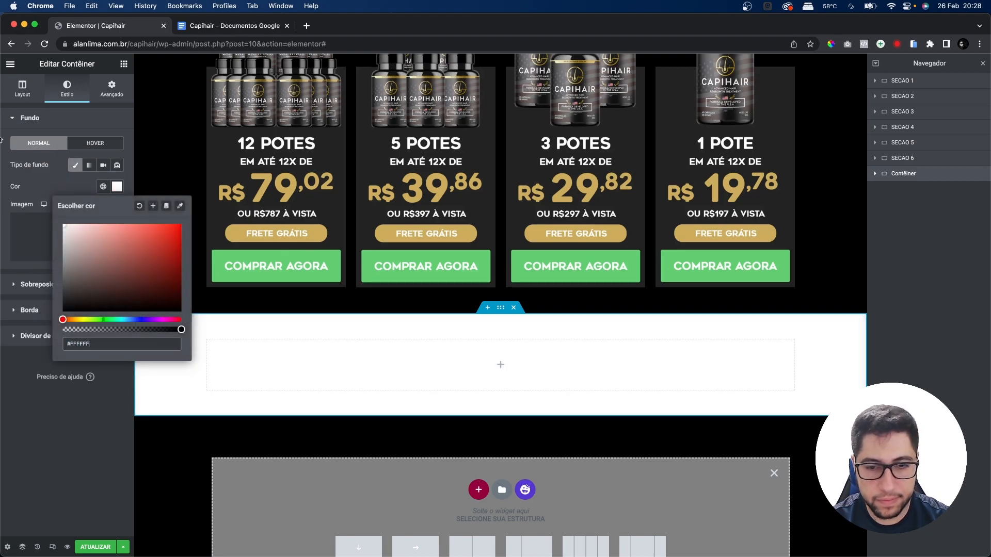
{"action": "left_click", "coordinate": [57, 465]}
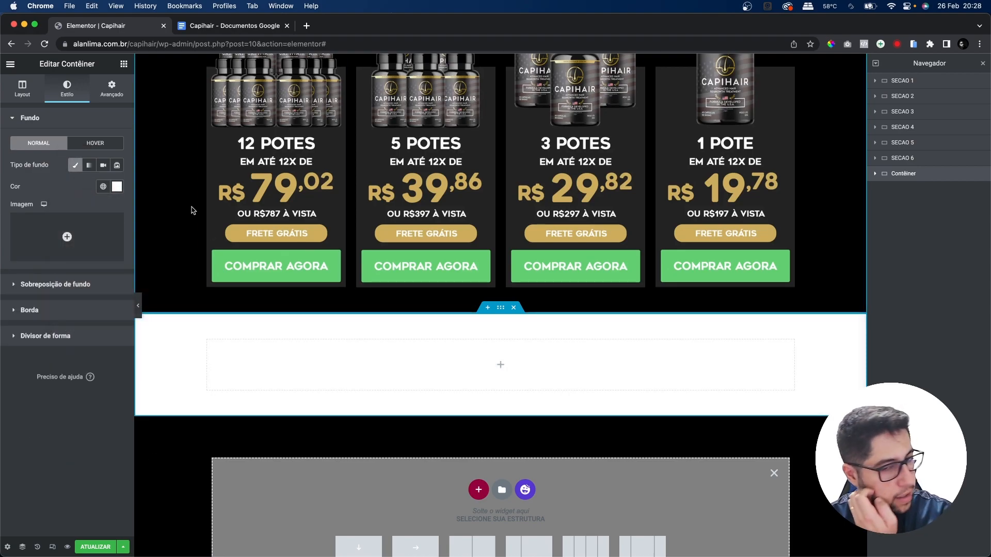
- Check the guarantee copy in Google Docs, return to Elementor, and add an inner container with Largura total content width to the white section
{"action": "left_click", "coordinate": [232, 25]}
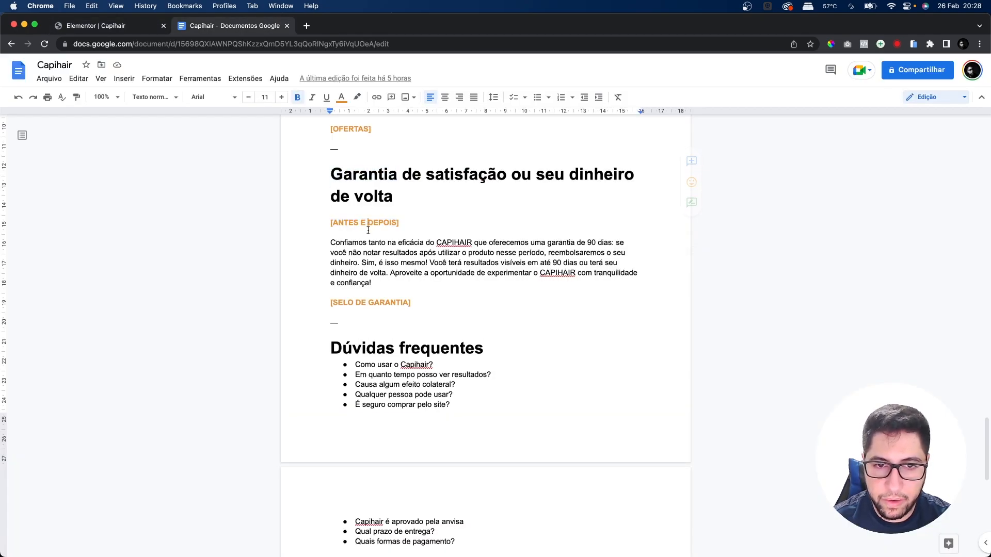
{"action": "left_click", "coordinate": [103, 25]}
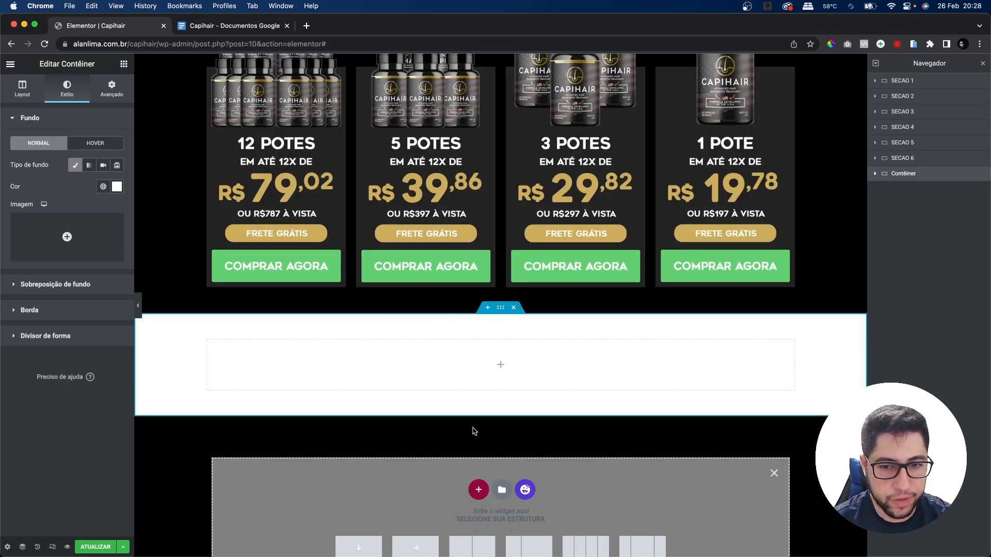
{"action": "left_click", "coordinate": [124, 64]}
{"action": "left_click_drag", "start_coordinate": [35, 186], "coordinate": [333, 362]}
{"action": "left_click", "coordinate": [94, 143]}
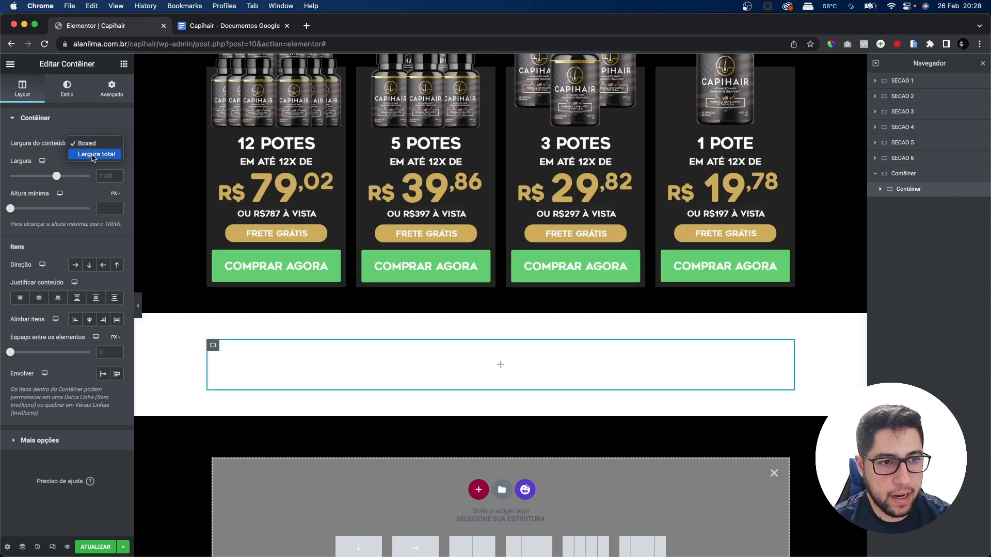
{"action": "left_click", "coordinate": [93, 154]}
- Delete the inner container from the white section
{"action": "right_click", "coordinate": [362, 356]}
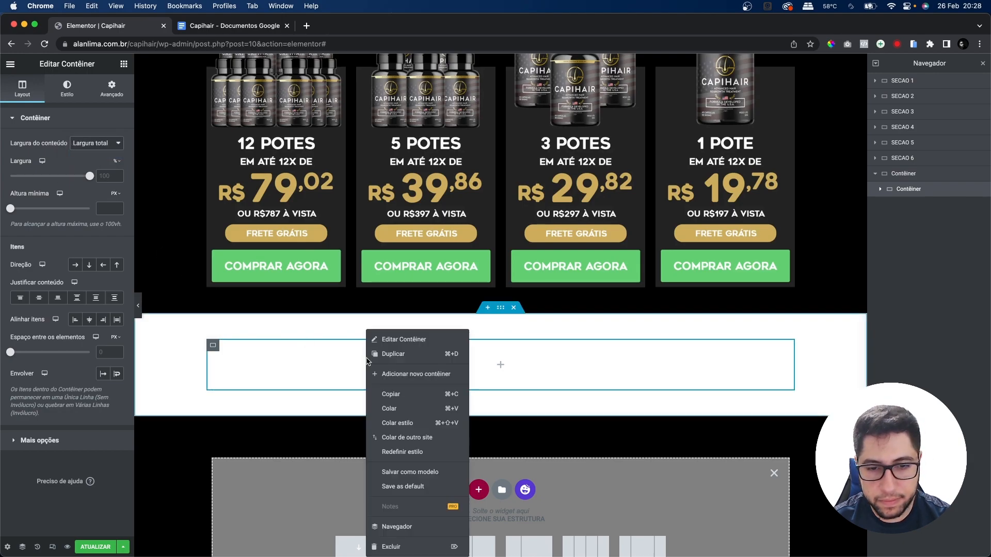
{"action": "left_click", "coordinate": [384, 543]}
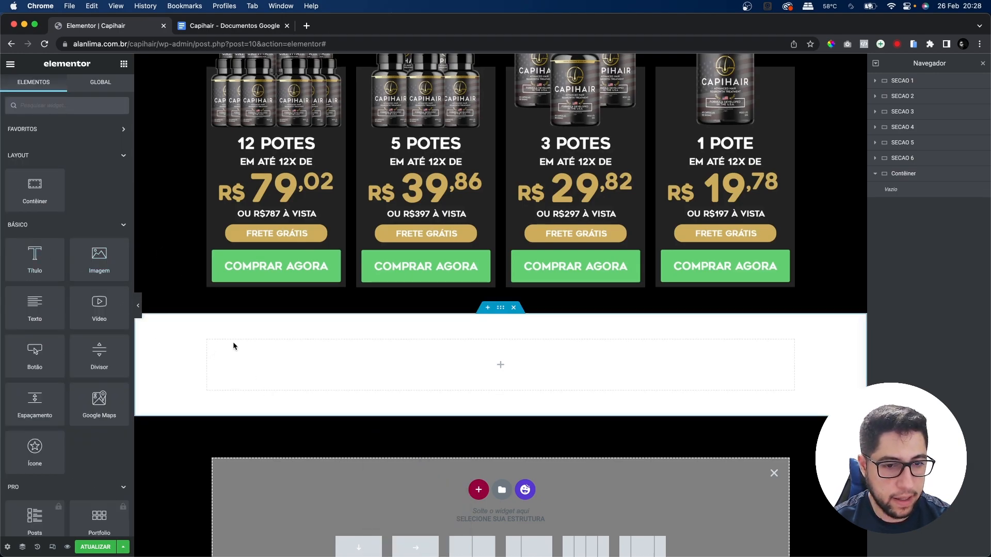
{"action": "right_click", "coordinate": [300, 354]}
{"action": "left_click", "coordinate": [383, 361]}
{"action": "right_click", "coordinate": [384, 361]}
{"action": "left_click", "coordinate": [427, 547]}
- Set the white section container's item direction to a left-to-right row
{"action": "right_click", "coordinate": [268, 356]}
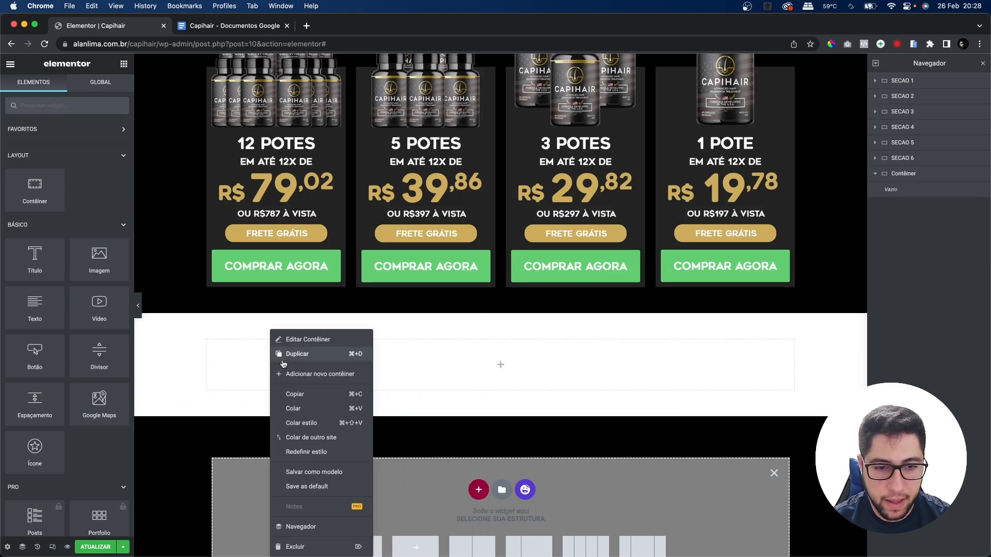
{"action": "left_click", "coordinate": [325, 340]}
{"action": "left_click", "coordinate": [22, 88]}
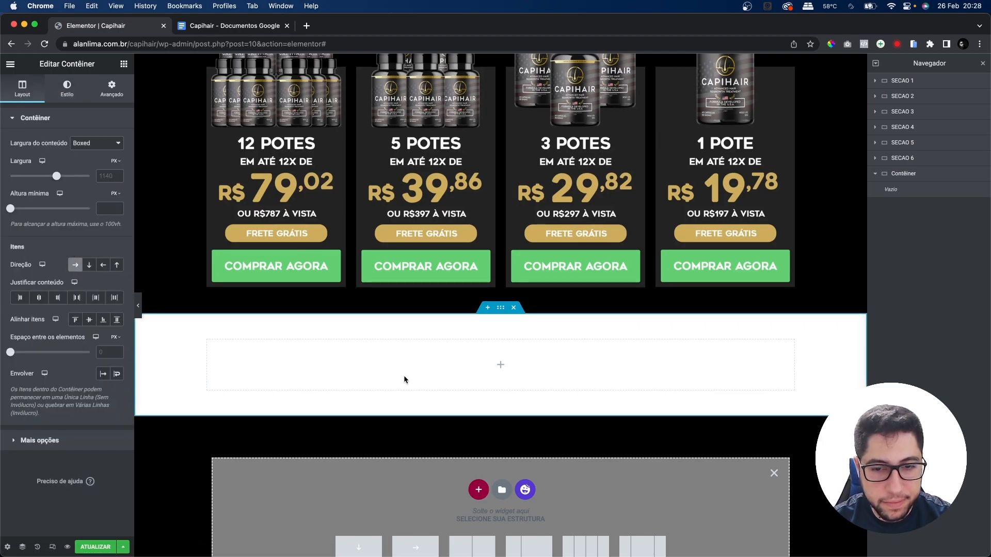
- Paste the full-width inner container into the white section and duplicate it to make two side-by-side columns
{"action": "right_click", "coordinate": [274, 369]}
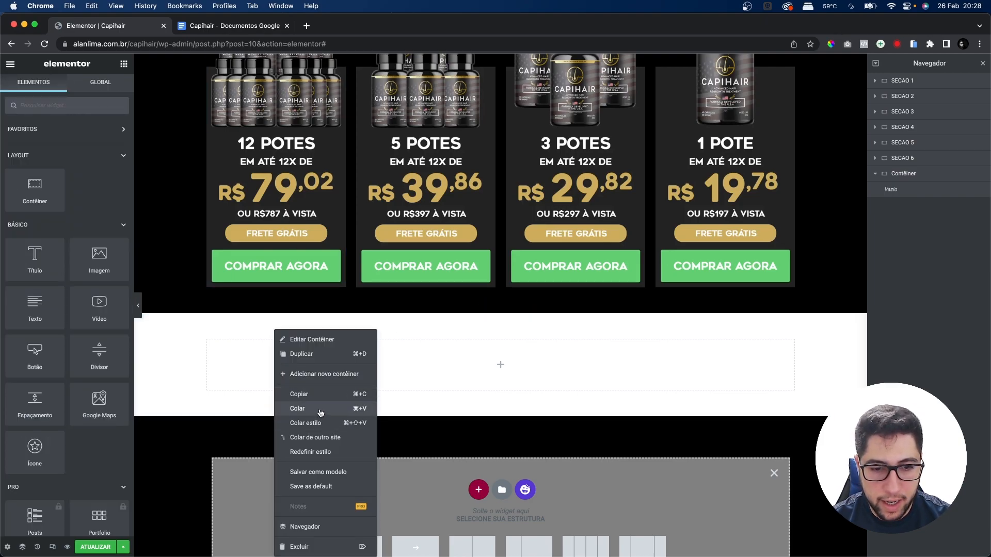
{"action": "left_click", "coordinate": [320, 409]}
{"action": "right_click", "coordinate": [294, 360]}
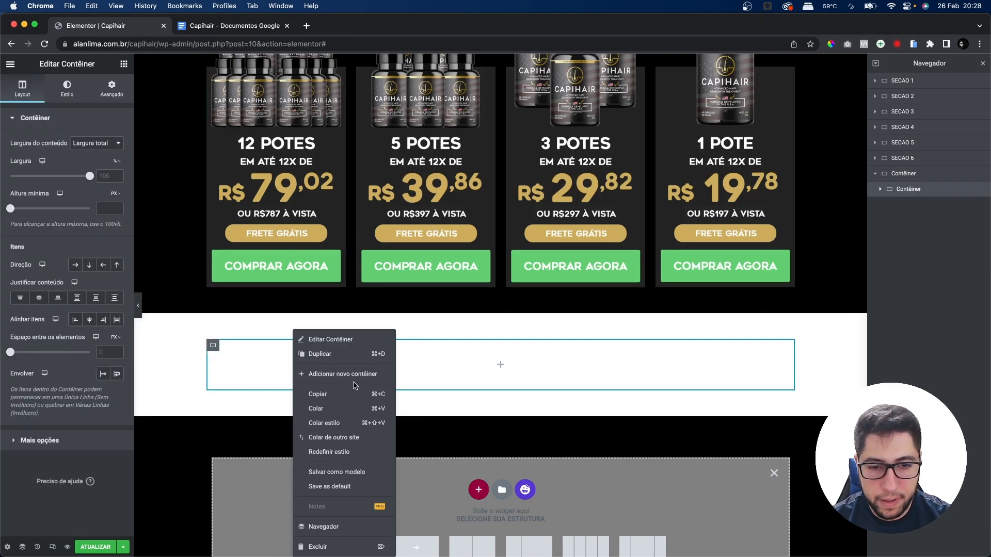
{"action": "left_click", "coordinate": [330, 355]}
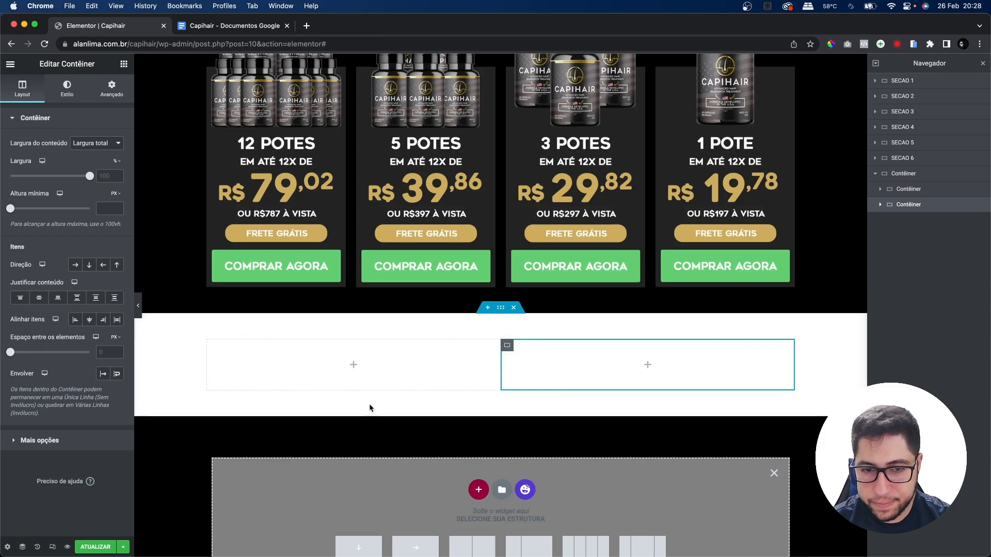
- Add an Imagem widget to the left column, upload antesdepois.webp and insert it
{"action": "right_click", "coordinate": [291, 376]}
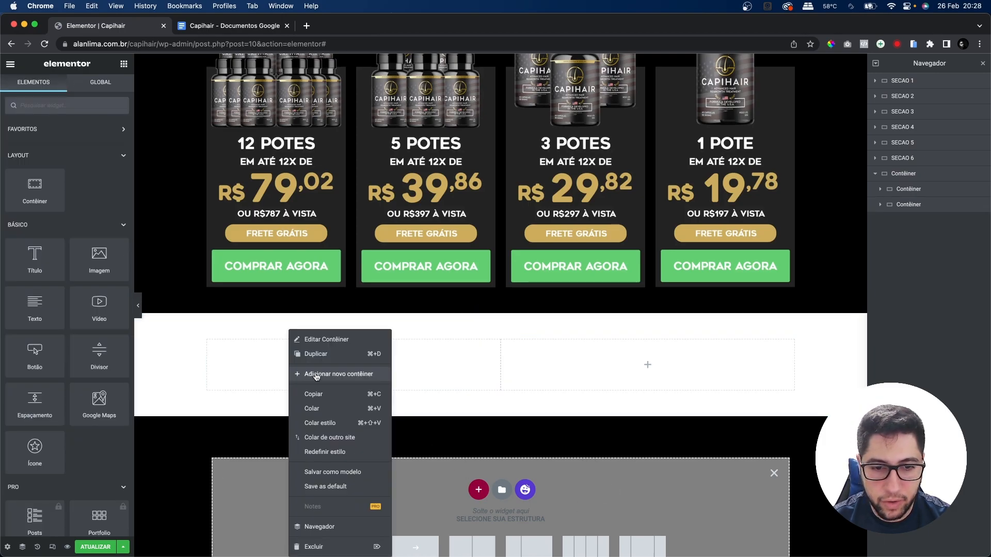
{"action": "left_click", "coordinate": [325, 343]}
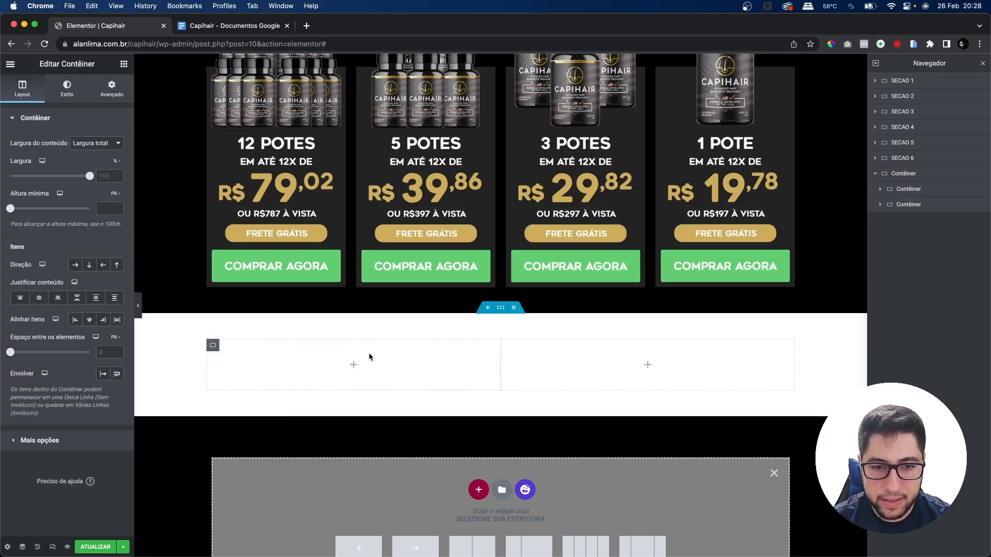
{"action": "left_click", "coordinate": [124, 64]}
{"action": "left_click_drag", "start_coordinate": [78, 253], "coordinate": [371, 361]}
{"action": "left_click", "coordinate": [68, 175]}
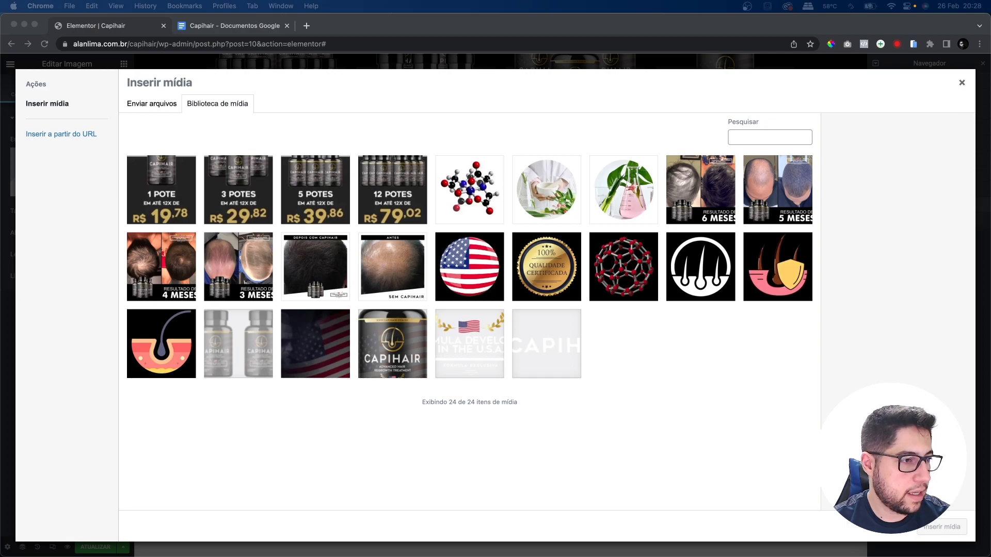
{"action": "left_click_drag", "start_coordinate": [48, 187], "coordinate": [52, 188]}
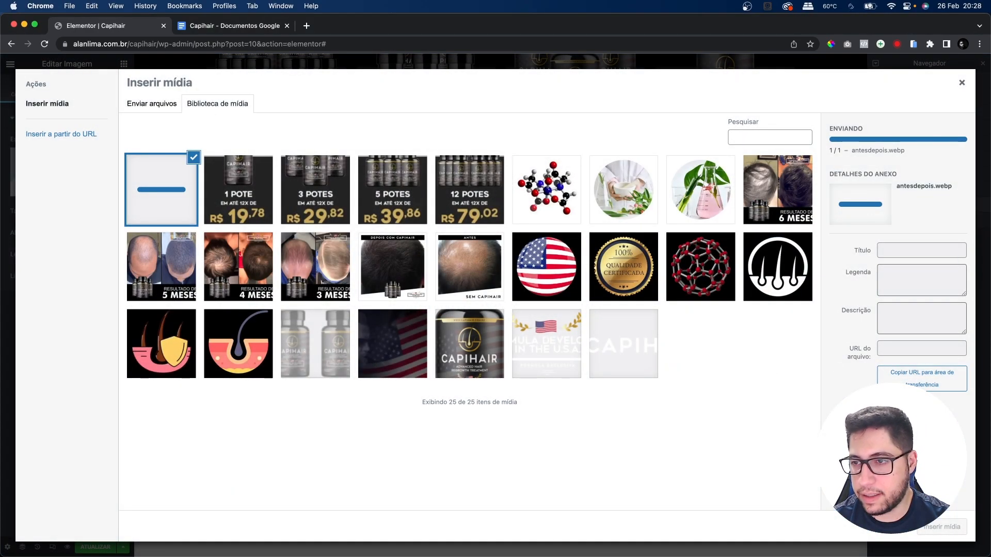
{"action": "left_click", "coordinate": [943, 525]}
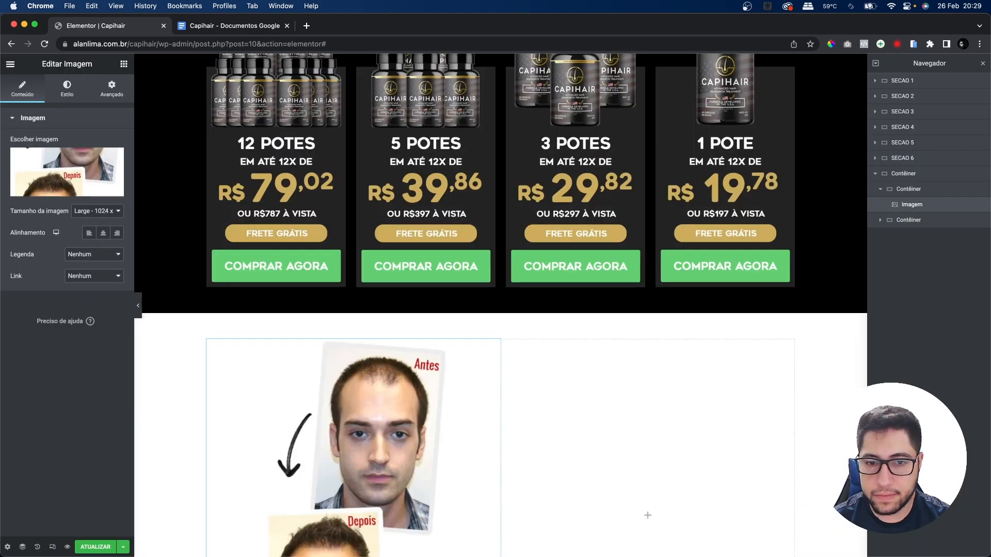
- Align the before-and-after image to the left and narrow its column to about the image's width
{"action": "scroll", "coordinate": [565, 380], "scroll_direction": "down", "scroll_amount": 5}
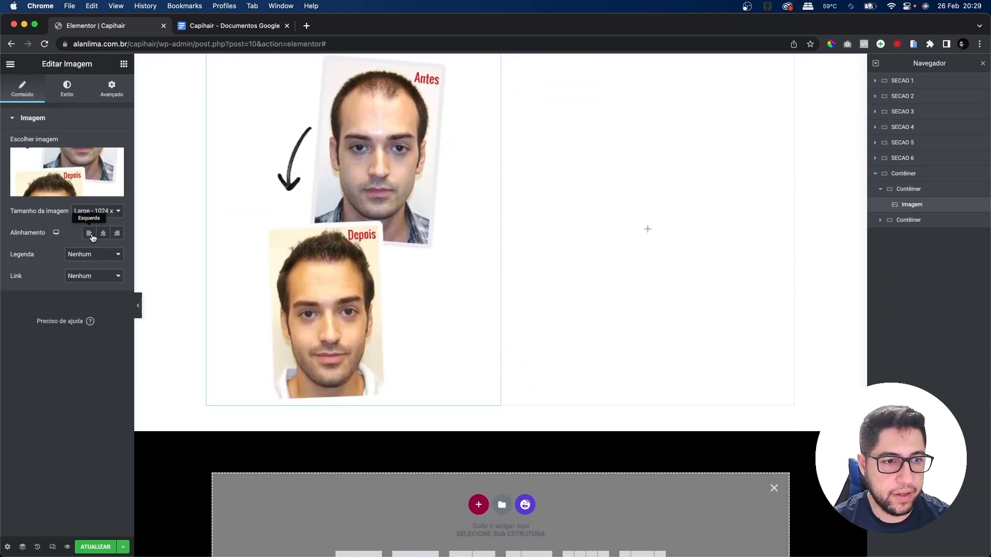
{"action": "left_click", "coordinate": [89, 233]}
{"action": "scroll", "coordinate": [332, 246], "scroll_direction": "up", "scroll_amount": 3}
{"action": "scroll", "coordinate": [516, 150], "scroll_direction": "down", "scroll_amount": 2}
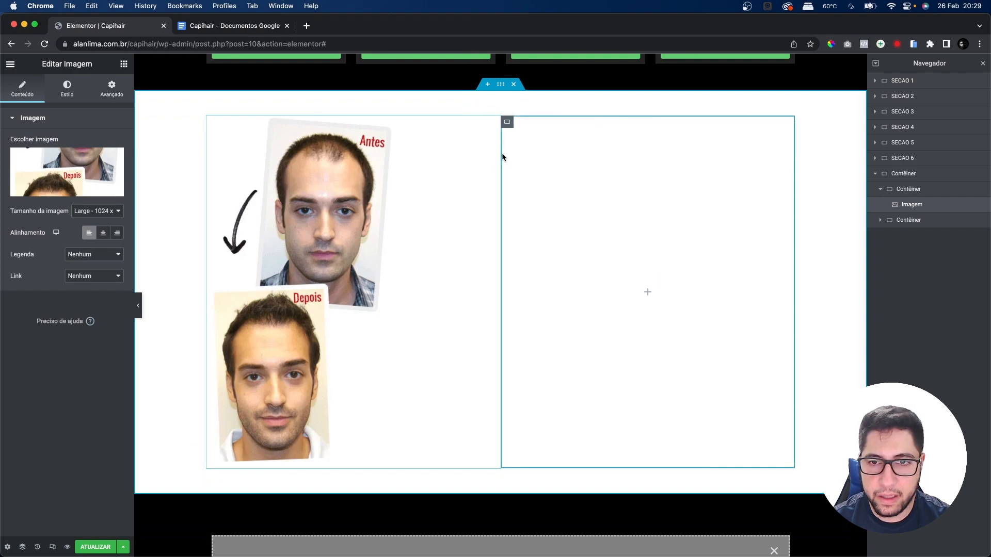
{"action": "left_click_drag", "start_coordinate": [498, 152], "coordinate": [401, 149]}
{"action": "scroll", "coordinate": [425, 255], "scroll_direction": "up", "scroll_amount": 1}
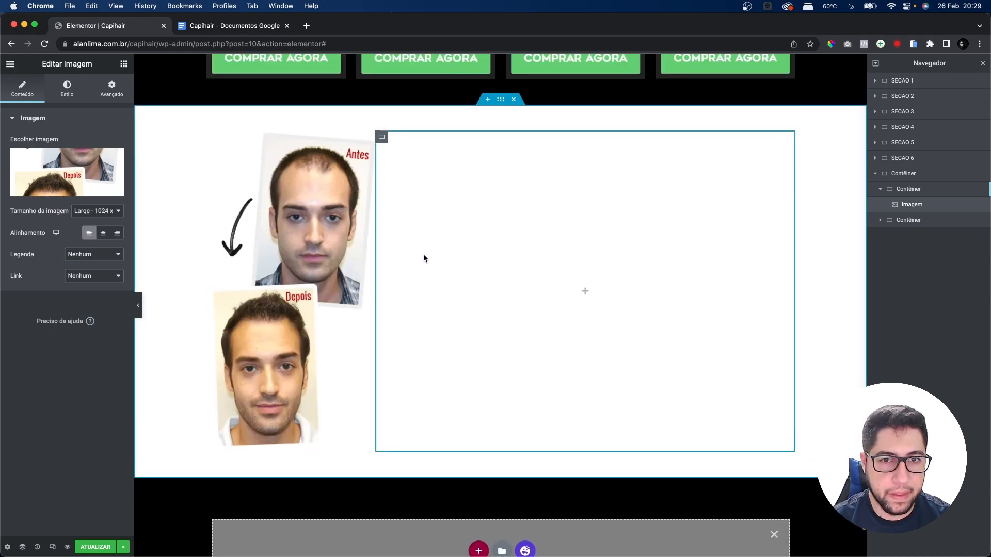
- Set the white section container's spacing between elements to 20 px
{"action": "right_click", "coordinate": [542, 229]}
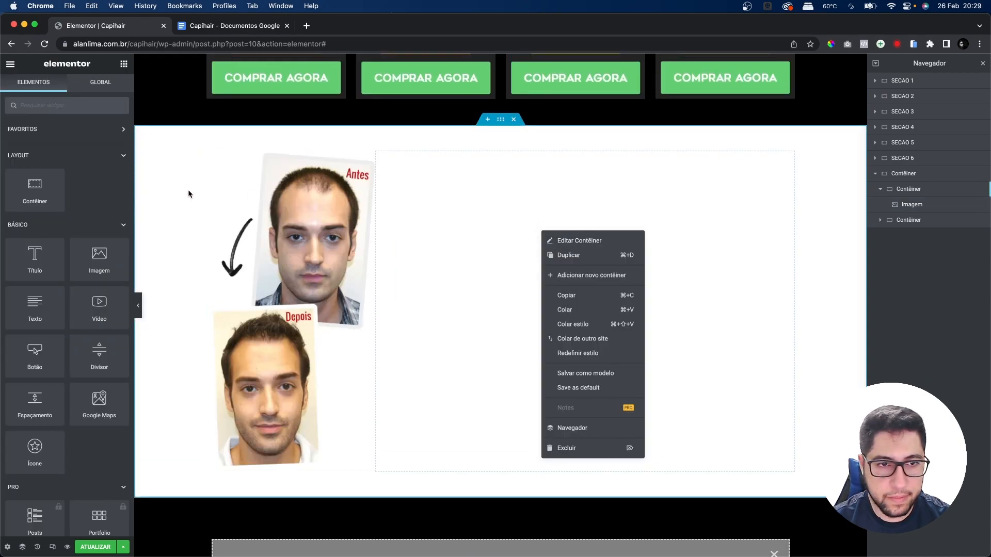
{"action": "right_click", "coordinate": [205, 190]}
{"action": "left_click", "coordinate": [204, 189]}
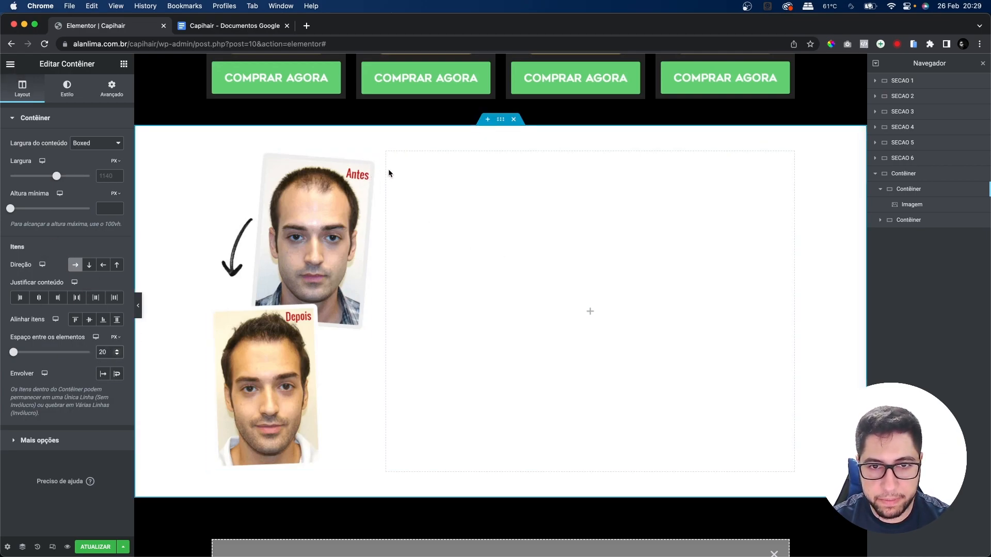
{"action": "scroll", "coordinate": [542, 352], "scroll_direction": "up", "scroll_amount": 3}
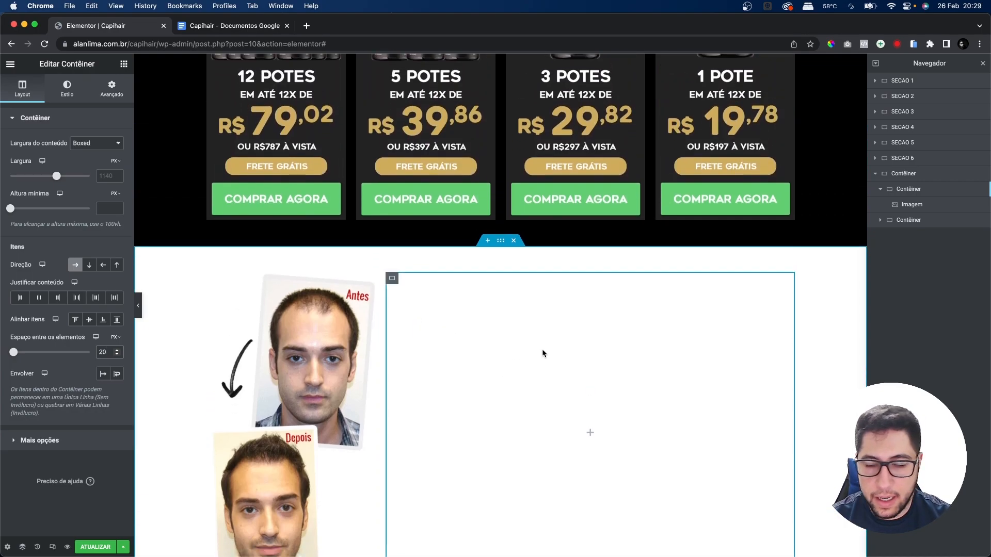
{"action": "scroll", "coordinate": [543, 354], "scroll_direction": "down", "scroll_amount": 3}
{"action": "scroll", "coordinate": [420, 325], "scroll_direction": "up", "scroll_amount": 1}
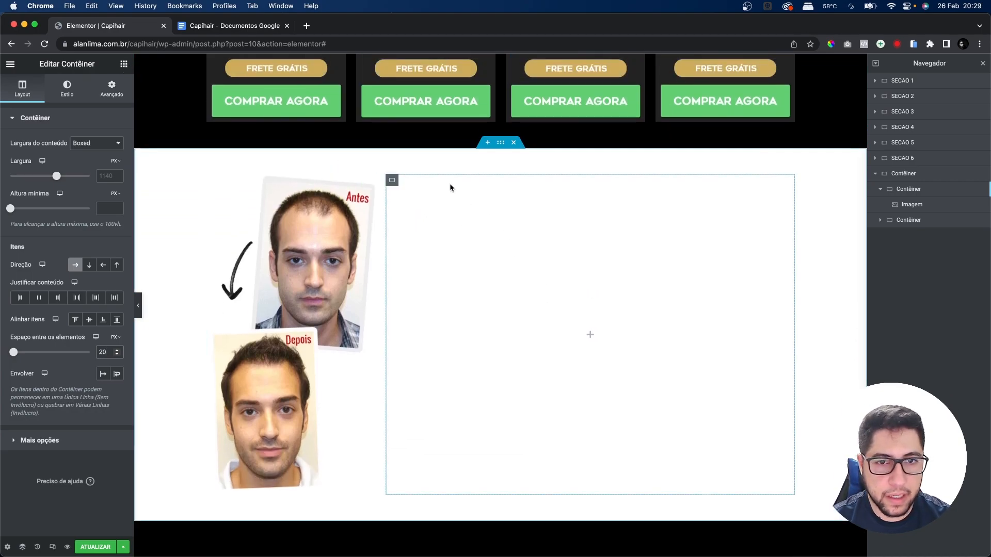
- Copy the heading "Garantia de satisfação ou seu dinheiro de volta" from the Capihair document in Google Docs and return to Elementor
{"action": "left_click", "coordinate": [235, 27]}
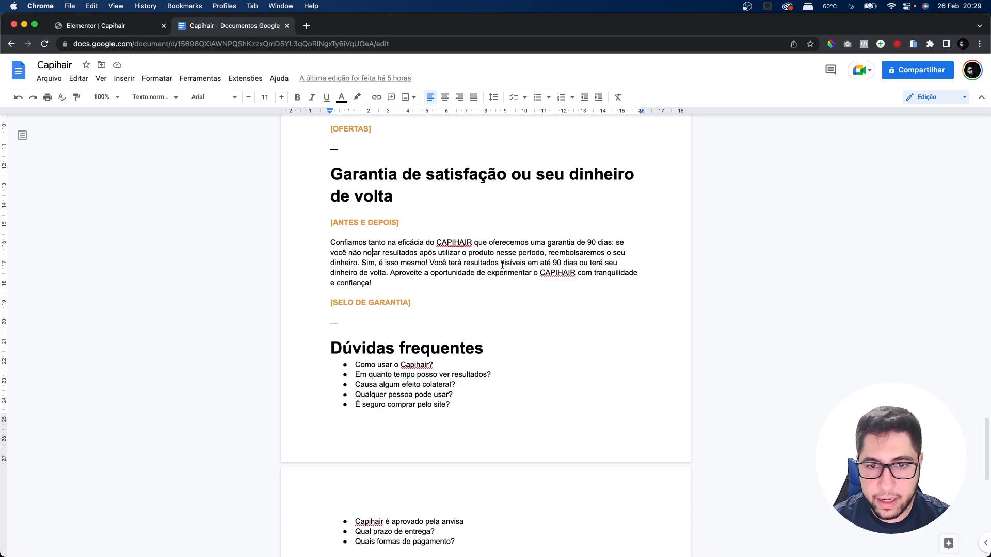
{"action": "left_click_drag", "start_coordinate": [323, 182], "coordinate": [323, 180]}
{"action": "key", "text": "cmd+c"}
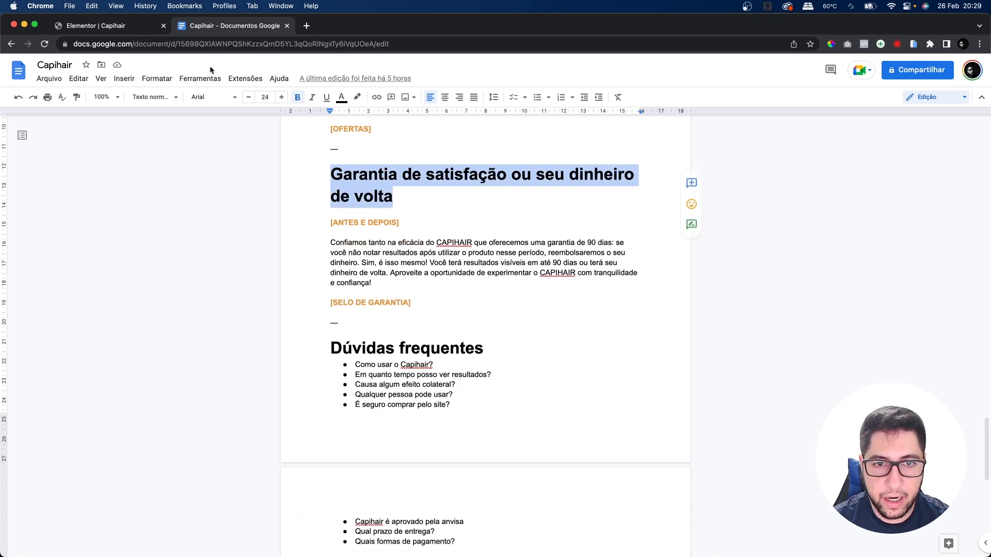
{"action": "left_click", "coordinate": [98, 24]}
{"action": "scroll", "coordinate": [523, 311], "scroll_direction": "up", "scroll_amount": 10}
{"action": "scroll", "coordinate": [527, 317], "scroll_direction": "down", "scroll_amount": 5}
{"action": "scroll", "coordinate": [526, 317], "scroll_direction": "down", "scroll_amount": 5}
- Add a centred H1 Título widget in the right column with the text "Garantia de satisfação ou seu dinheiro de volta"
{"action": "left_click", "coordinate": [123, 63]}
{"action": "left_click_drag", "start_coordinate": [34, 253], "coordinate": [589, 345]}
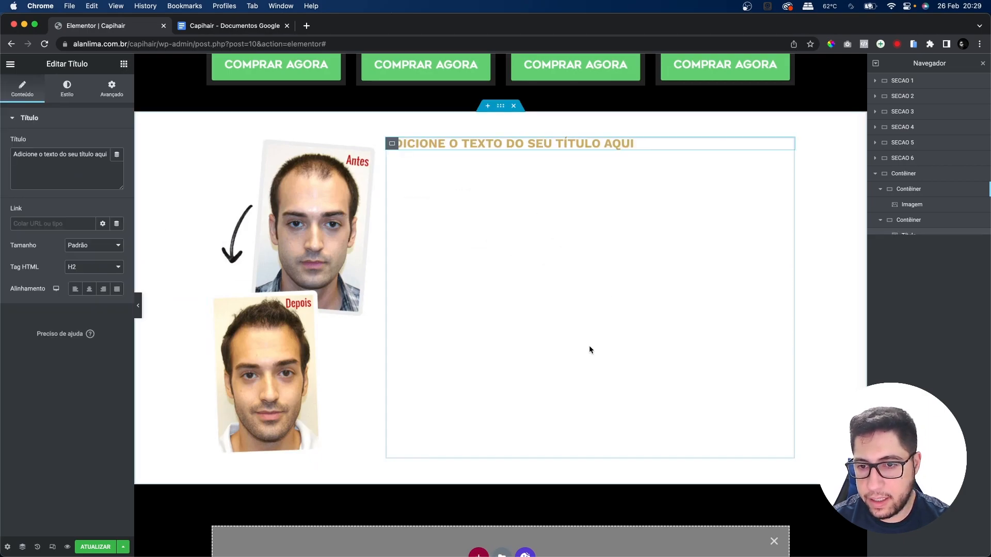
{"action": "left_click", "coordinate": [98, 266]}
{"action": "left_click", "coordinate": [95, 257]}
{"action": "triple_click", "coordinate": [45, 156]}
{"action": "key", "text": "cmd+v"}
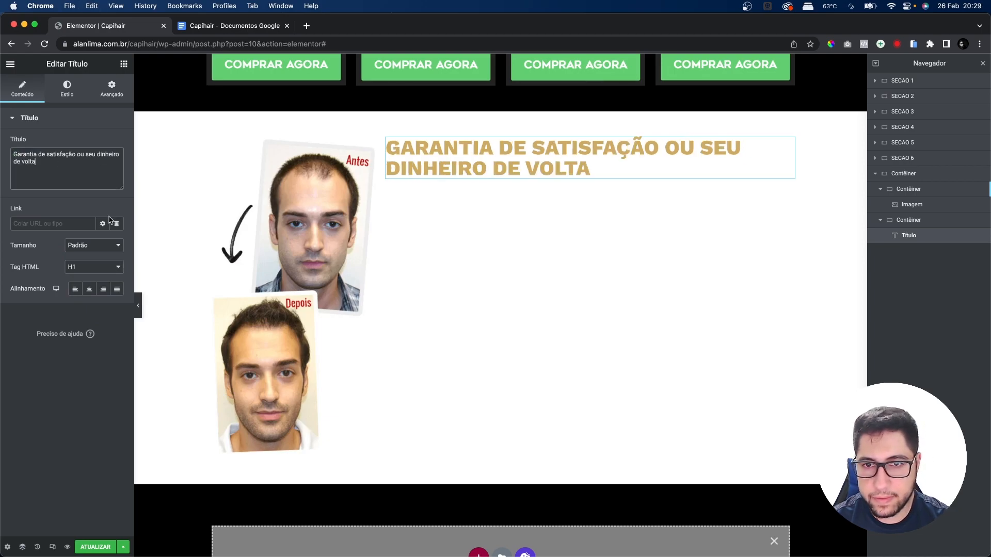
{"action": "left_click", "coordinate": [89, 289]}
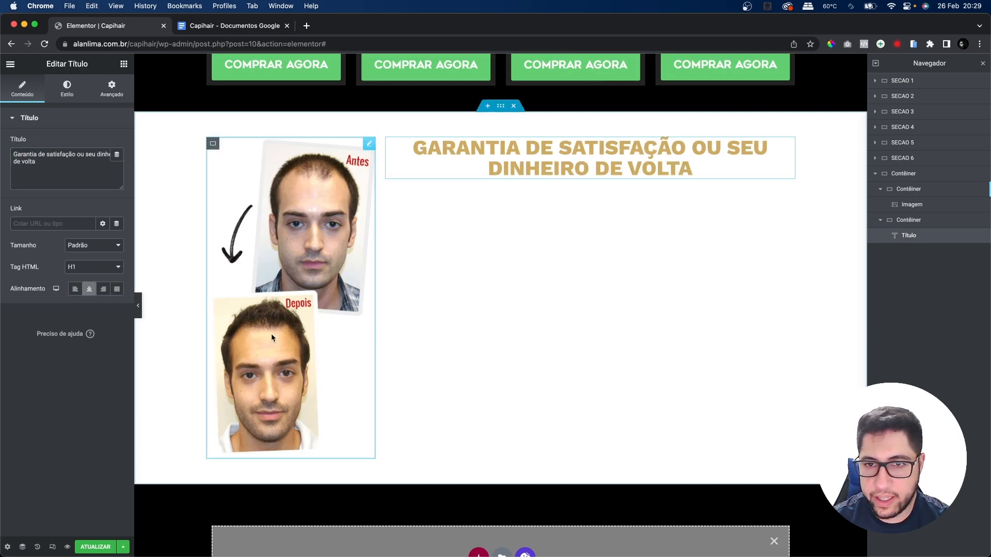
- Copy the 90-day guarantee paragraph starting "Confiamos tanto na eficácia do CAPIHAIR" from Google Docs and return to Elementor
{"action": "left_click", "coordinate": [264, 31]}
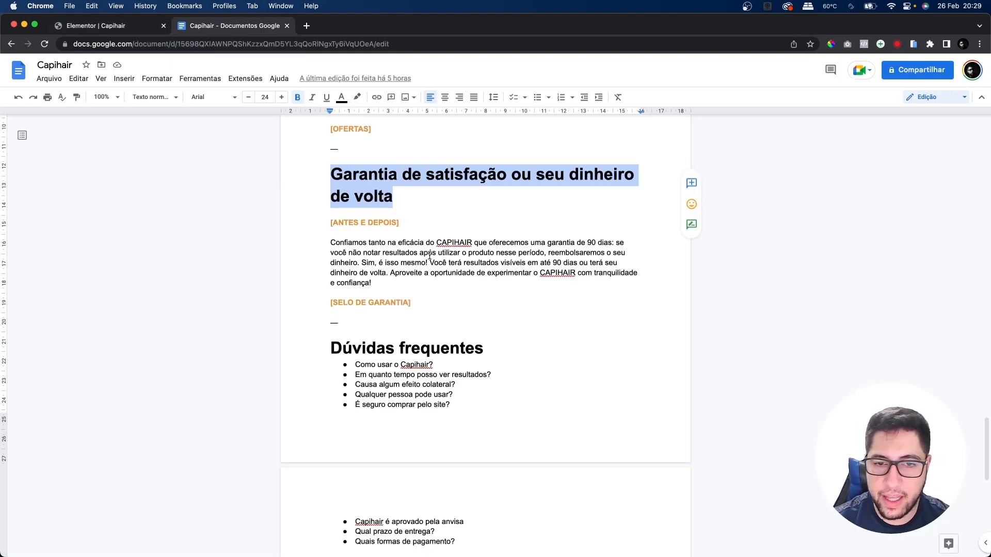
{"action": "left_click", "coordinate": [380, 285]}
{"action": "left_click_drag", "start_coordinate": [390, 285], "coordinate": [318, 241]}
{"action": "key", "text": "cmd+c"}
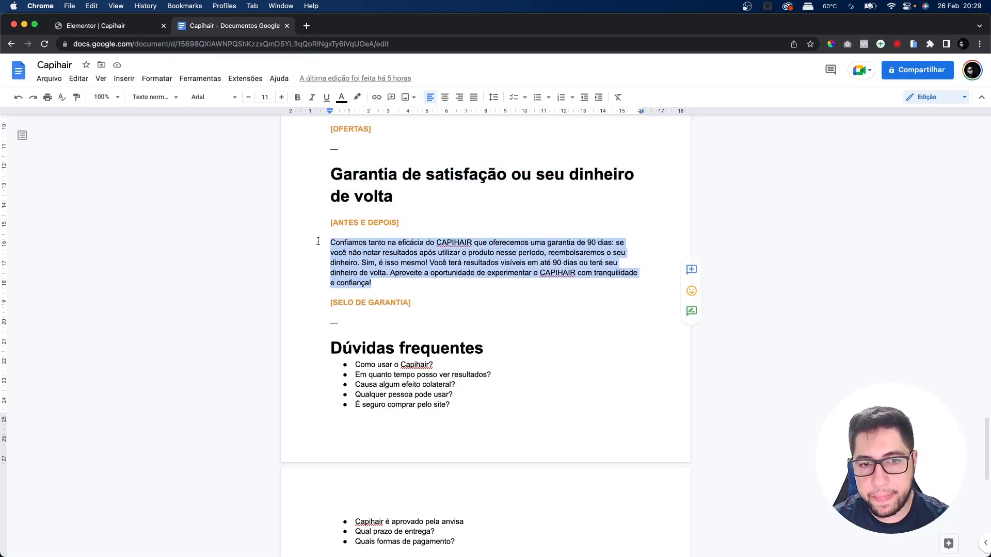
{"action": "left_click", "coordinate": [100, 21]}
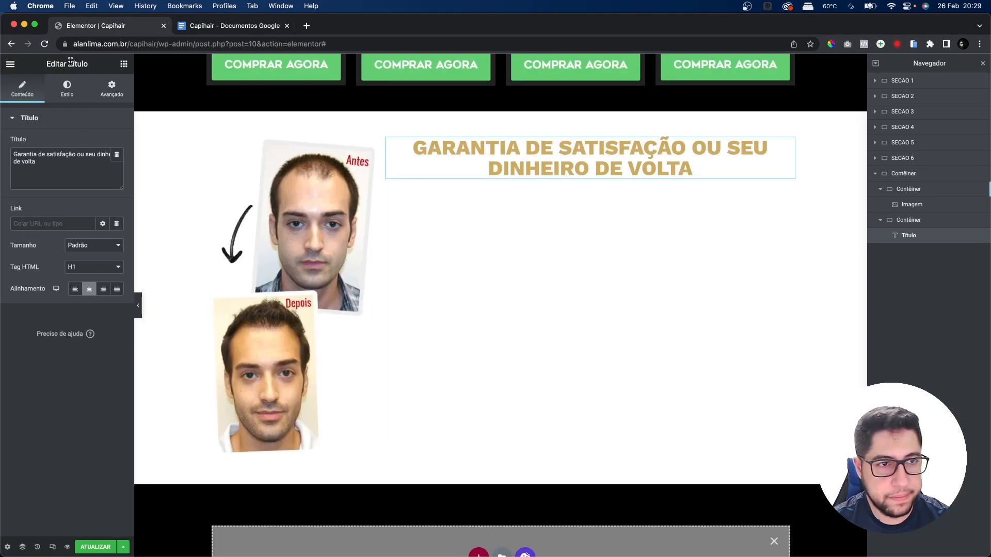
- Add a Texto widget below the guarantee heading and replace its placeholder text with the copied 90-day guarantee paragraph
{"action": "left_click", "coordinate": [123, 64]}
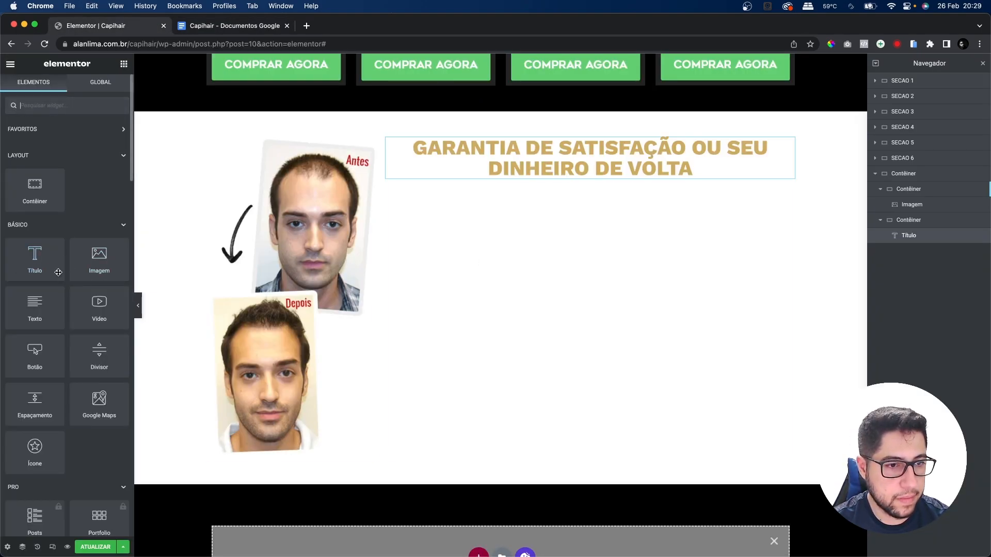
{"action": "left_click_drag", "start_coordinate": [53, 313], "coordinate": [614, 177]}
{"action": "left_click", "coordinate": [76, 268]}
{"action": "key", "text": "cmd+a"}
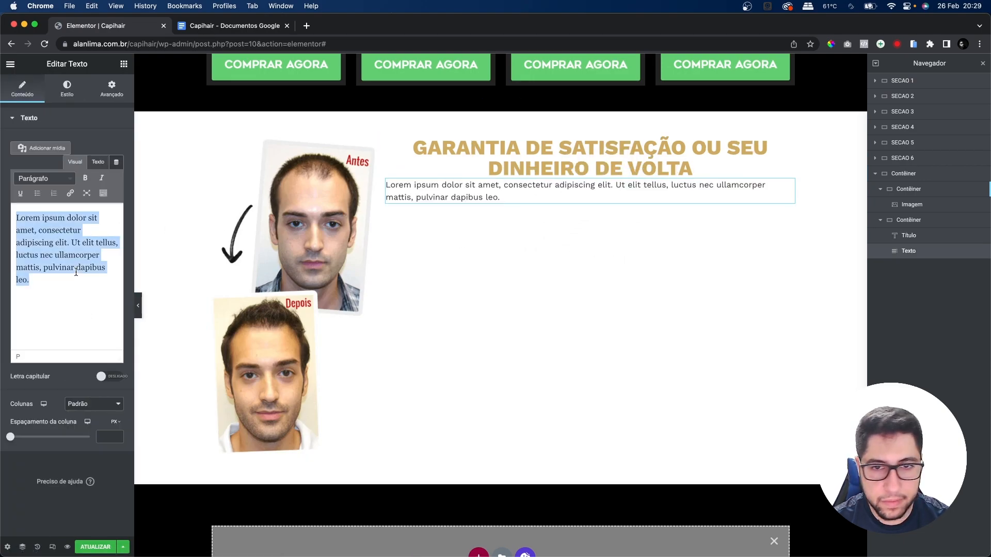
{"action": "key", "text": "cmd+v"}
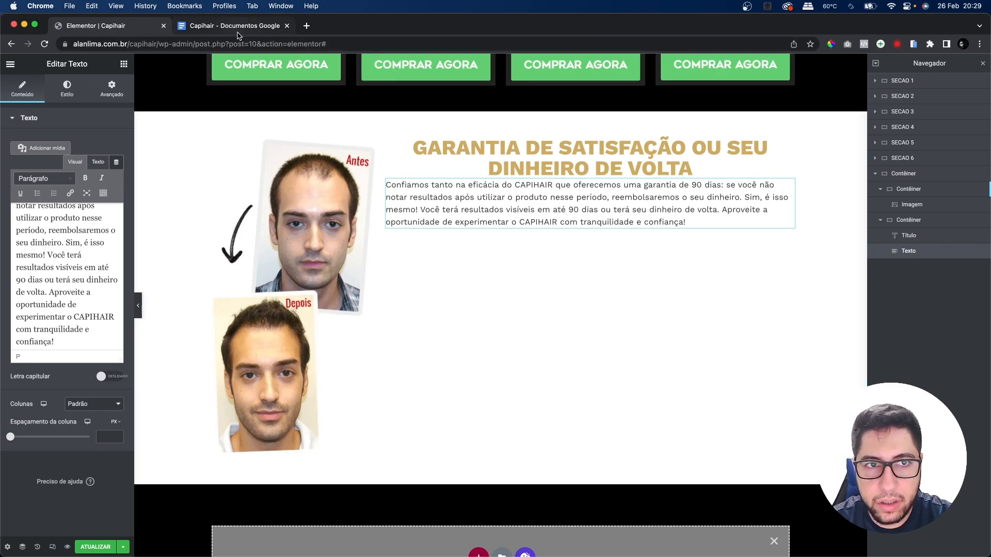
- Add an Imagem widget below the guarantee text, upload selogarantia.webp as its image, and set its width to 37%
{"action": "left_click", "coordinate": [127, 63]}
{"action": "left_click_drag", "start_coordinate": [99, 258], "coordinate": [599, 222]}
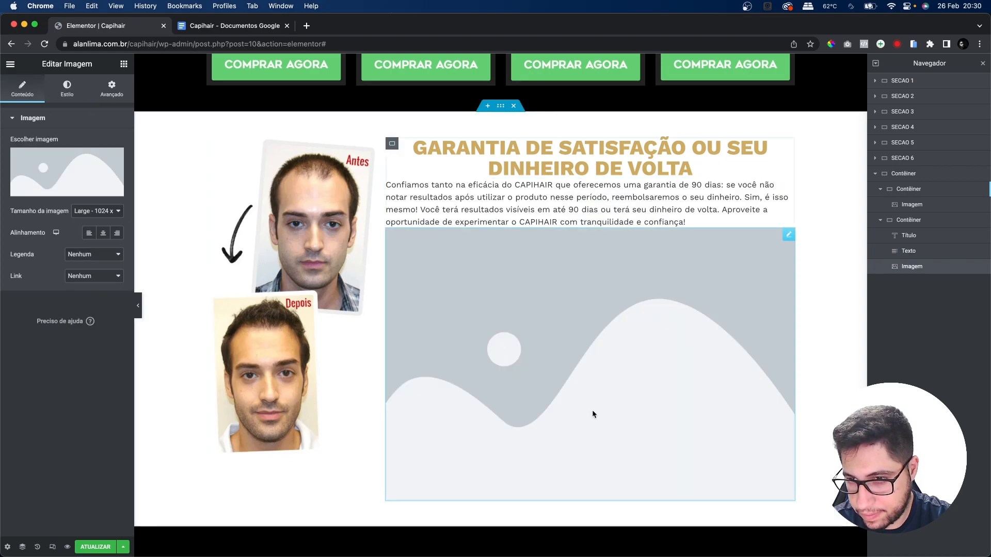
{"action": "left_click", "coordinate": [52, 164]}
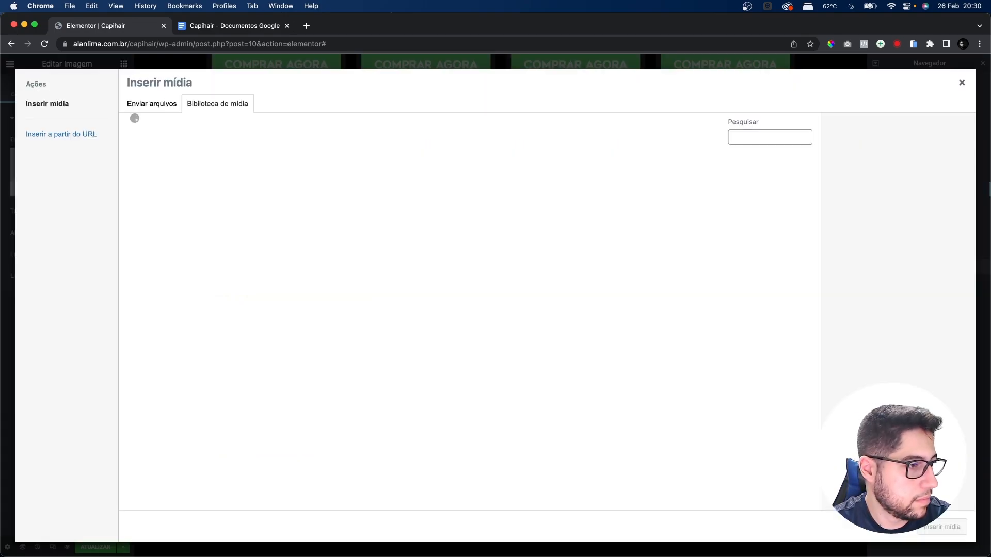
{"action": "left_click_drag", "start_coordinate": [986, 233], "coordinate": [327, 234]}
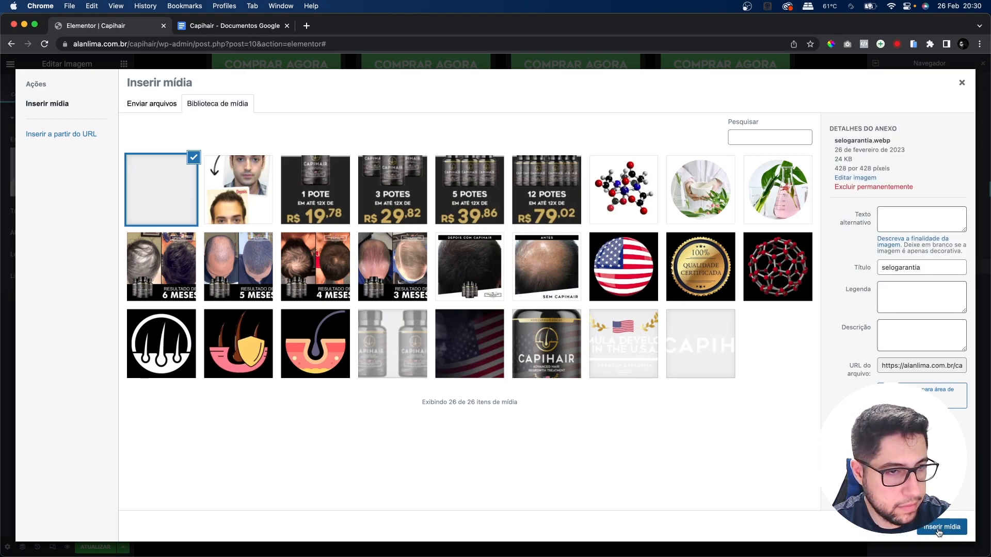
{"action": "left_click", "coordinate": [937, 528]}
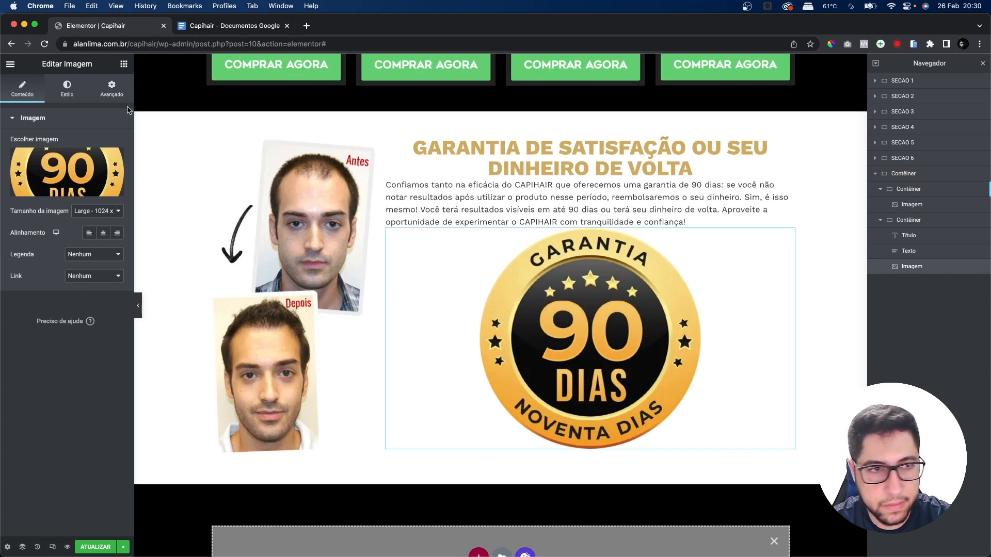
{"action": "left_click", "coordinate": [67, 88]}
{"action": "left_click_drag", "start_coordinate": [11, 155], "coordinate": [41, 158]}
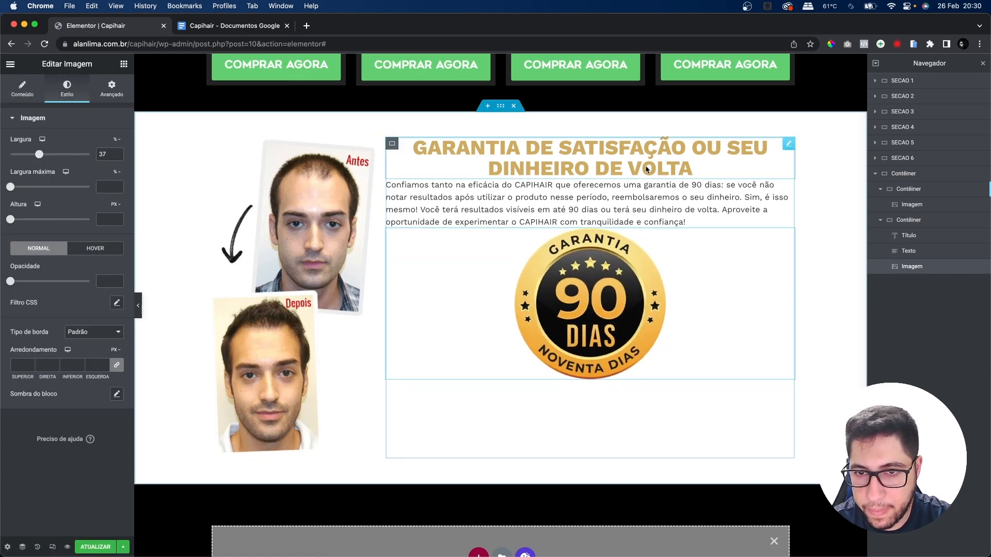
- Centre the content of the guarantee text column vertically and slightly widen the before-and-after image column beside it
{"action": "right_click", "coordinate": [392, 150]}
{"action": "left_click", "coordinate": [408, 156]}
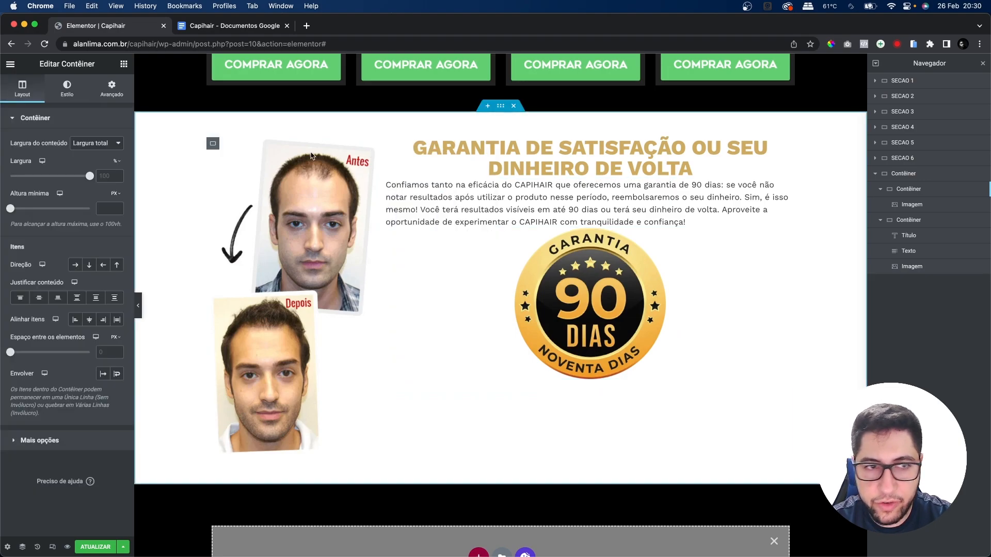
{"action": "left_click", "coordinate": [67, 87]}
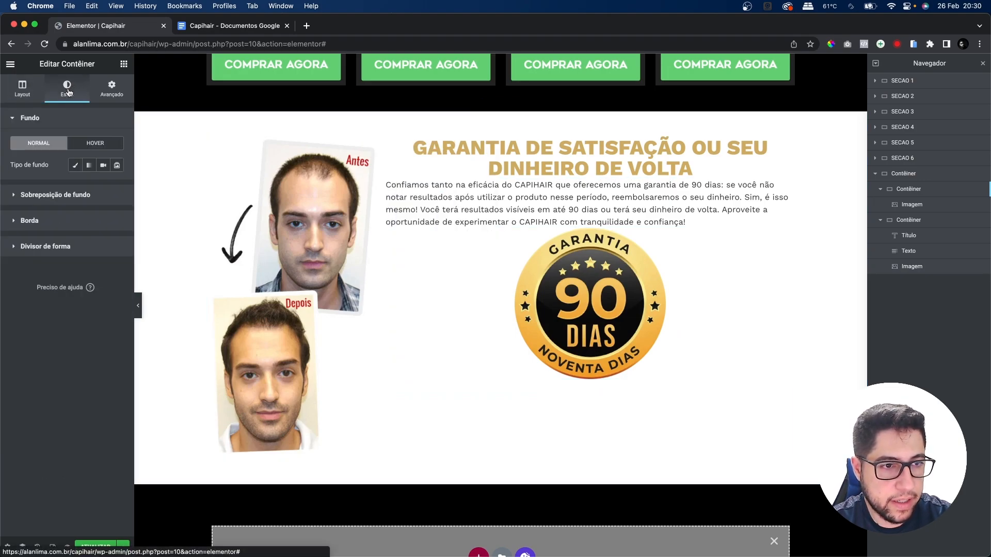
{"action": "left_click", "coordinate": [22, 87]}
{"action": "left_click", "coordinate": [40, 298]}
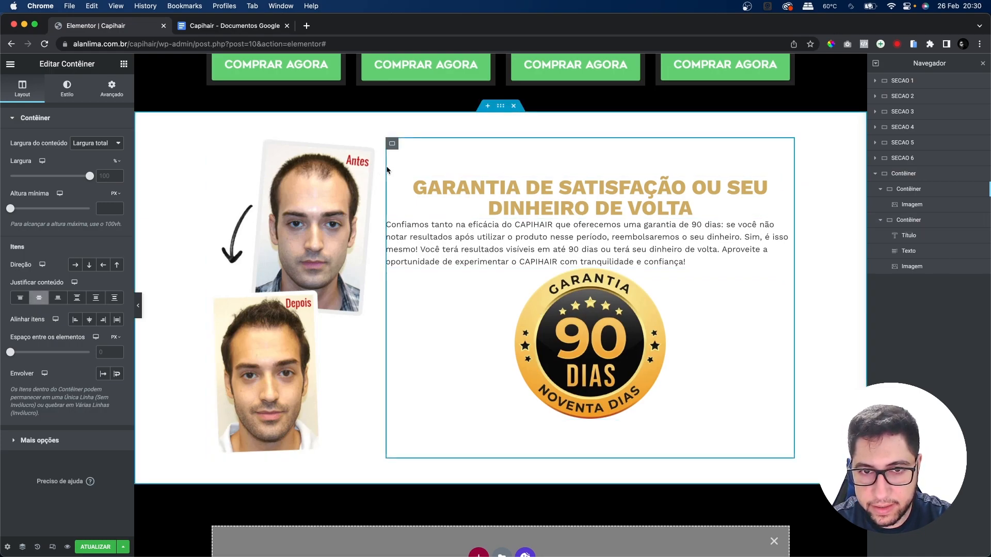
{"action": "left_click_drag", "start_coordinate": [376, 178], "coordinate": [424, 182]}
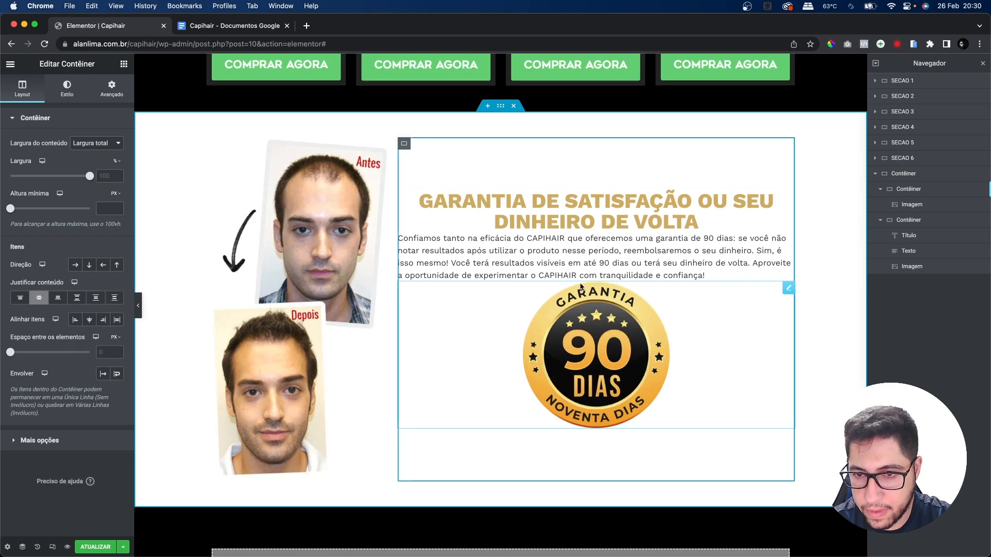
- Give the guarantee heading a bottom margin of 30 px
{"action": "right_click", "coordinate": [640, 208]}
{"action": "left_click", "coordinate": [668, 222]}
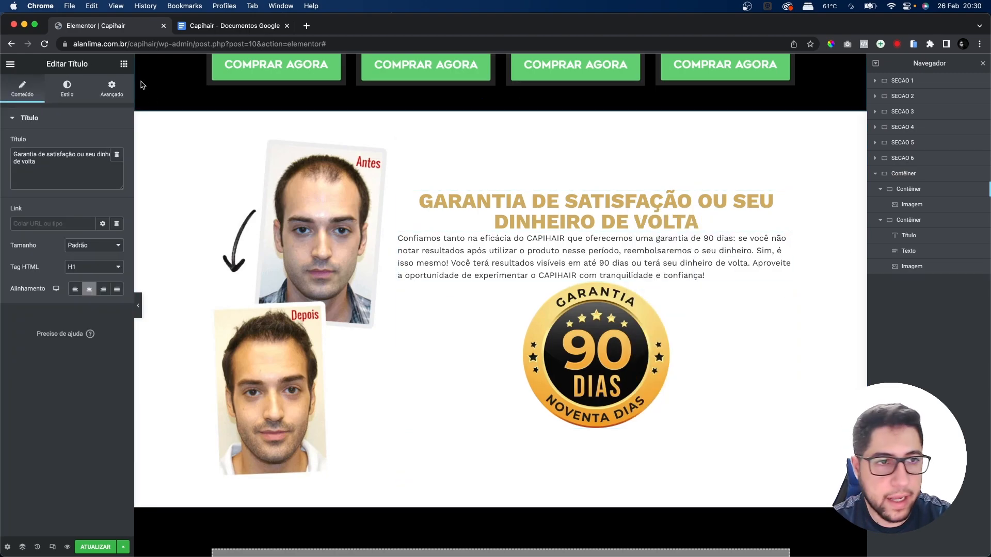
{"action": "left_click", "coordinate": [111, 87]}
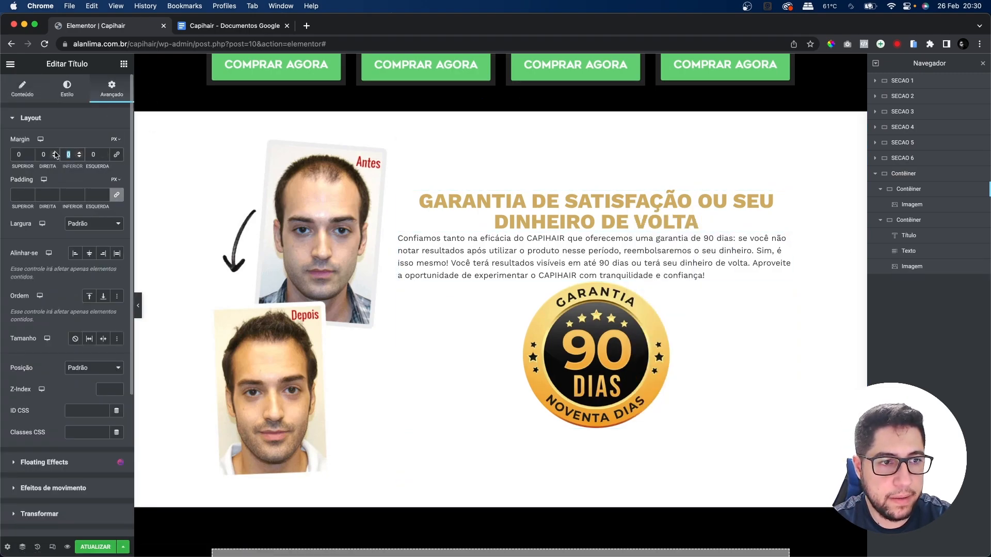
{"action": "type", "text": "30"}
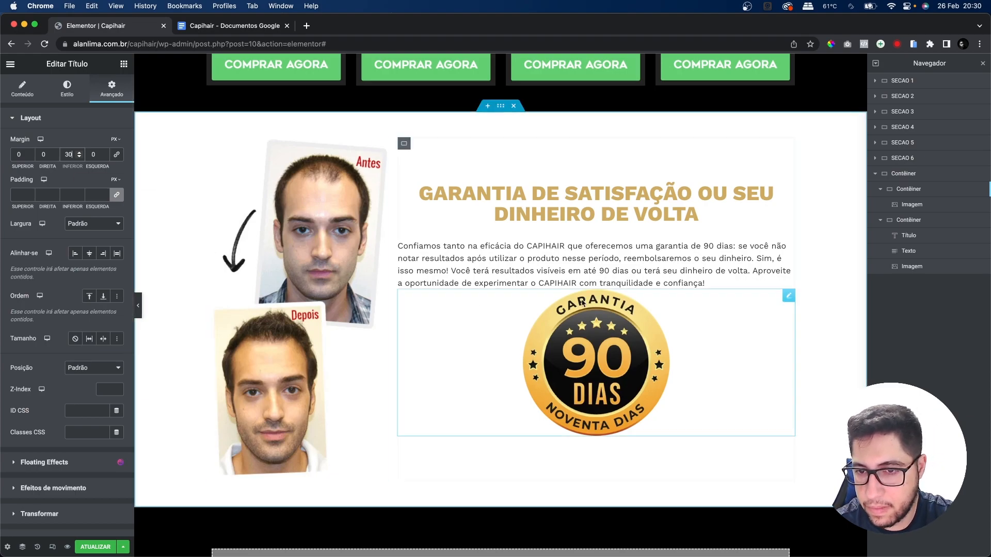
- Set the margin of the 90-day guarantee text to 20 px on all sides
{"action": "right_click", "coordinate": [592, 261]}
{"action": "left_click", "coordinate": [611, 268]}
{"action": "left_click", "coordinate": [111, 88]}
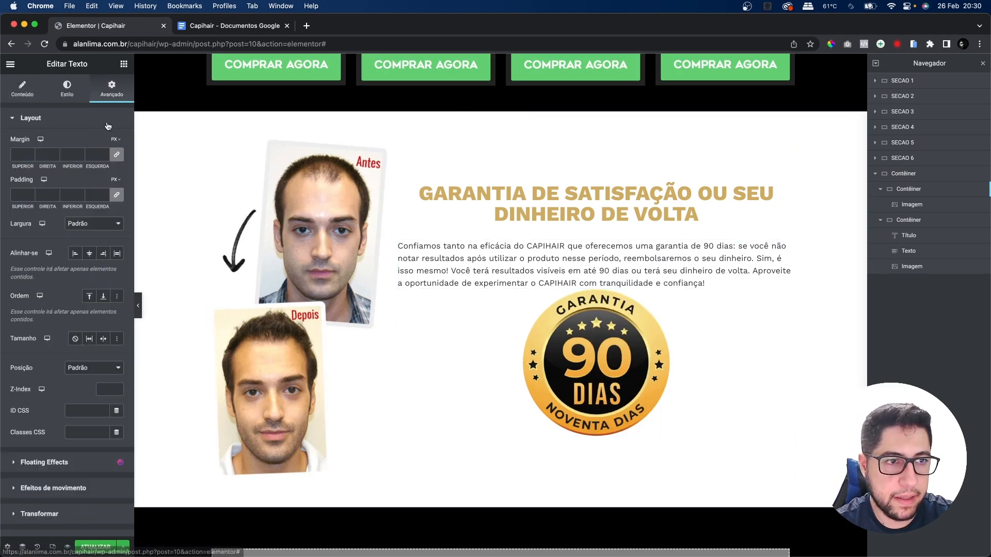
{"action": "left_click", "coordinate": [71, 155]}
{"action": "type", "text": "20"}
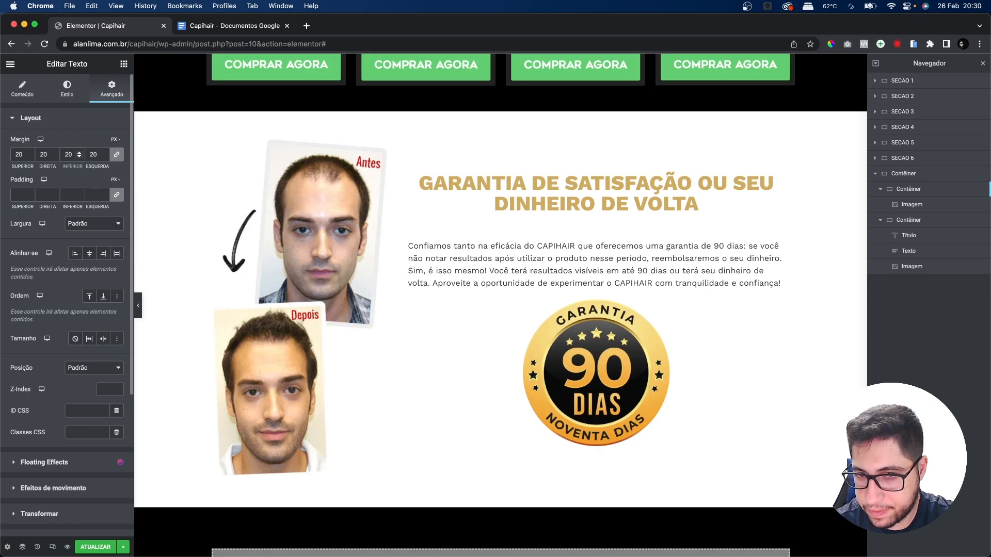
{"action": "right_click", "coordinate": [402, 141]}
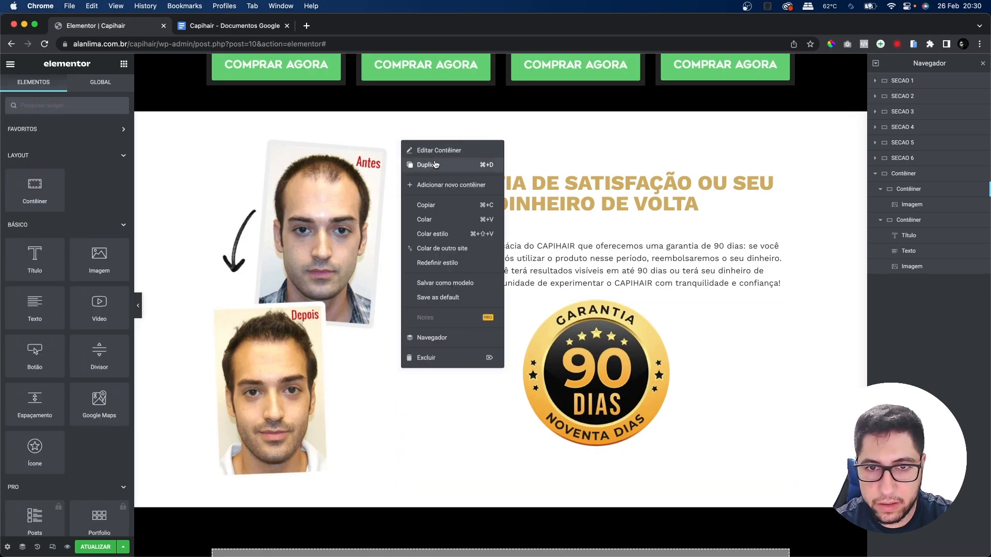
{"action": "left_click", "coordinate": [435, 164]}
{"action": "key", "text": "super+z"}
{"action": "right_click", "coordinate": [408, 145]}
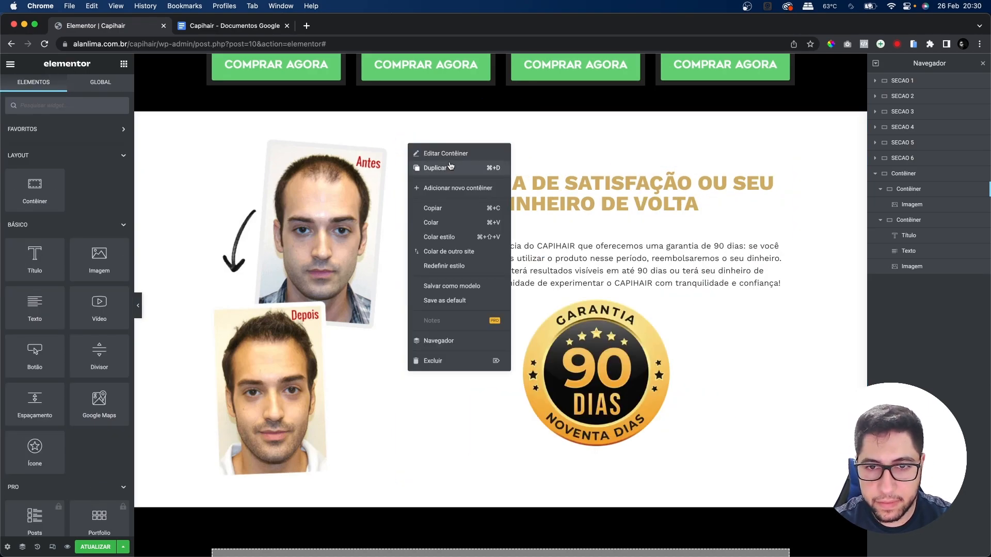
{"action": "left_click", "coordinate": [448, 154]}
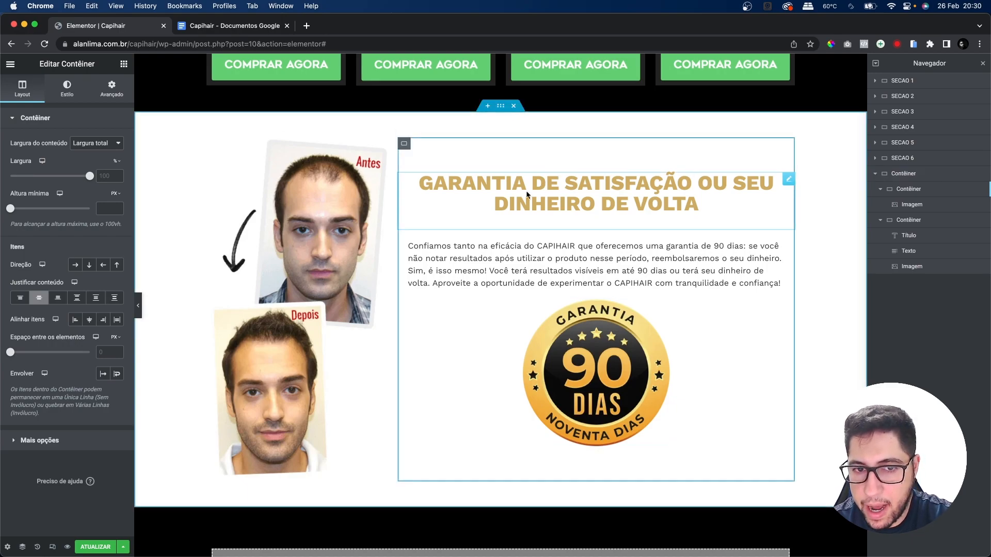
- Switch to the mobile view and examine how the guarantee section's image, heading, text and seal are laid out
{"action": "left_click", "coordinate": [53, 548]}
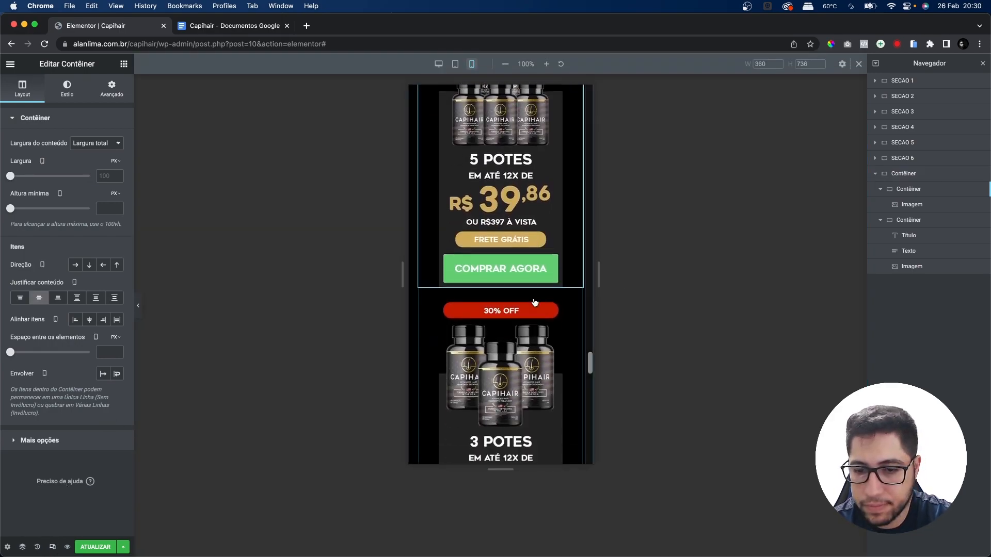
{"action": "scroll", "coordinate": [546, 315], "scroll_direction": "down", "scroll_amount": 2}
{"action": "scroll", "coordinate": [458, 285], "scroll_direction": "up", "scroll_amount": 6}
{"action": "scroll", "coordinate": [510, 292], "scroll_direction": "down", "scroll_amount": 6}
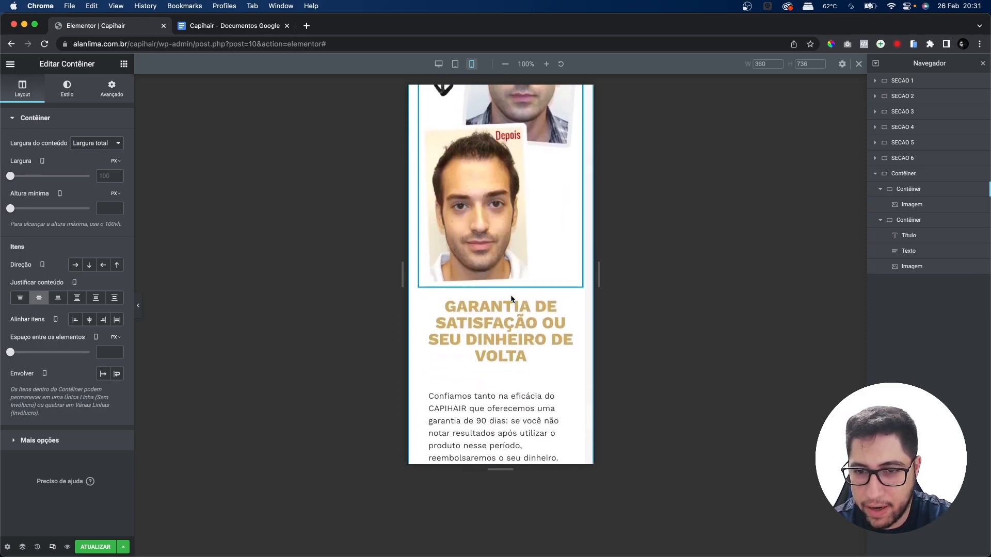
{"action": "scroll", "coordinate": [512, 271], "scroll_direction": "up", "scroll_amount": 5}
{"action": "scroll", "coordinate": [498, 202], "scroll_direction": "up", "scroll_amount": 2}
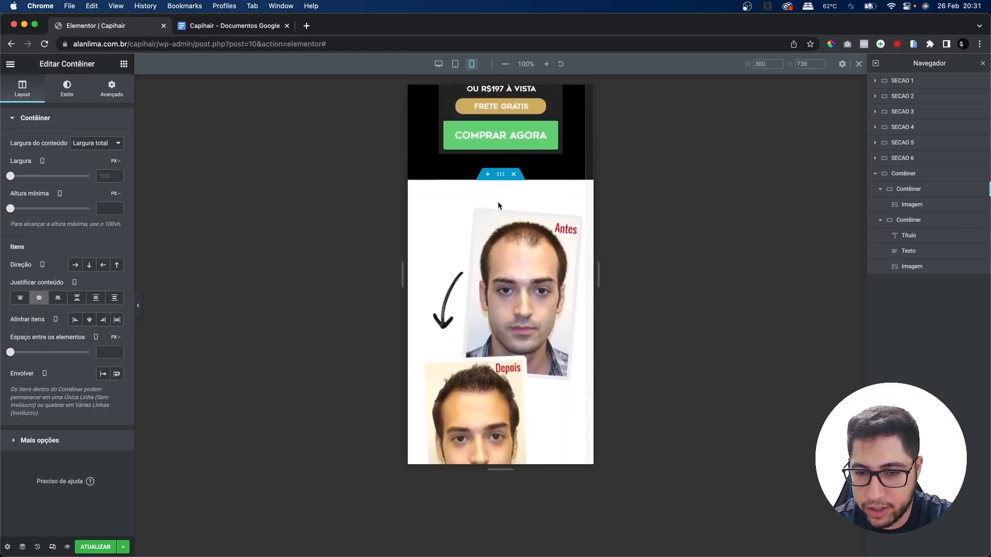
{"action": "scroll", "coordinate": [532, 217], "scroll_direction": "down", "scroll_amount": 6}
{"action": "scroll", "coordinate": [563, 230], "scroll_direction": "up", "scroll_amount": 6}
{"action": "scroll", "coordinate": [504, 331], "scroll_direction": "down", "scroll_amount": 7}
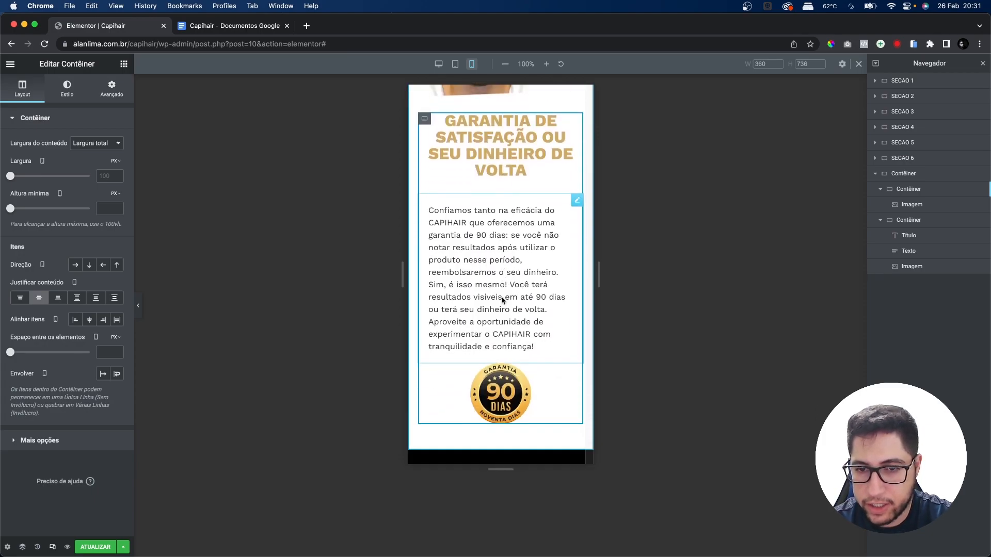
{"action": "scroll", "coordinate": [499, 311], "scroll_direction": "up", "scroll_amount": 3}
{"action": "scroll", "coordinate": [499, 311], "scroll_direction": "up", "scroll_amount": 1}
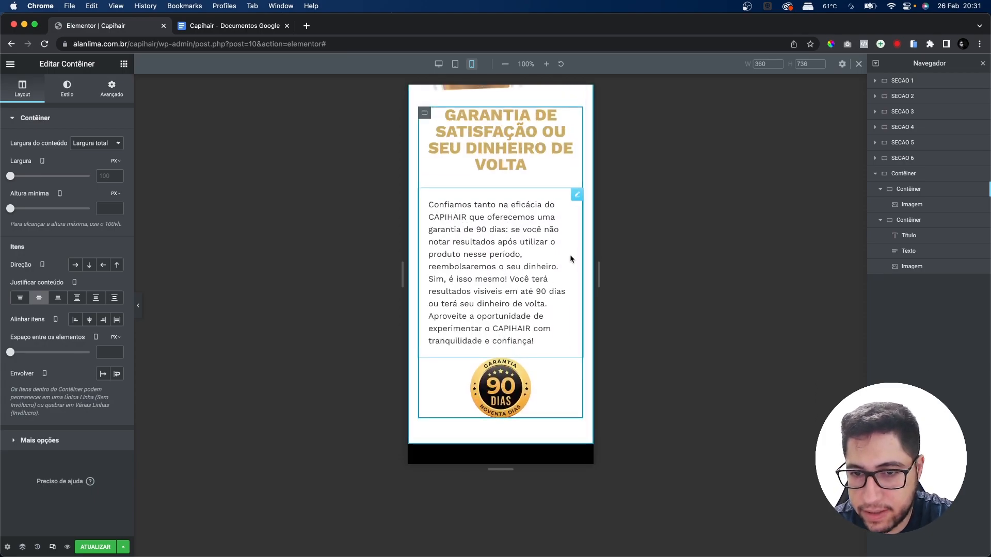
{"action": "scroll", "coordinate": [547, 294], "scroll_direction": "up", "scroll_amount": 2}
{"action": "scroll", "coordinate": [539, 298], "scroll_direction": "up", "scroll_amount": 15}
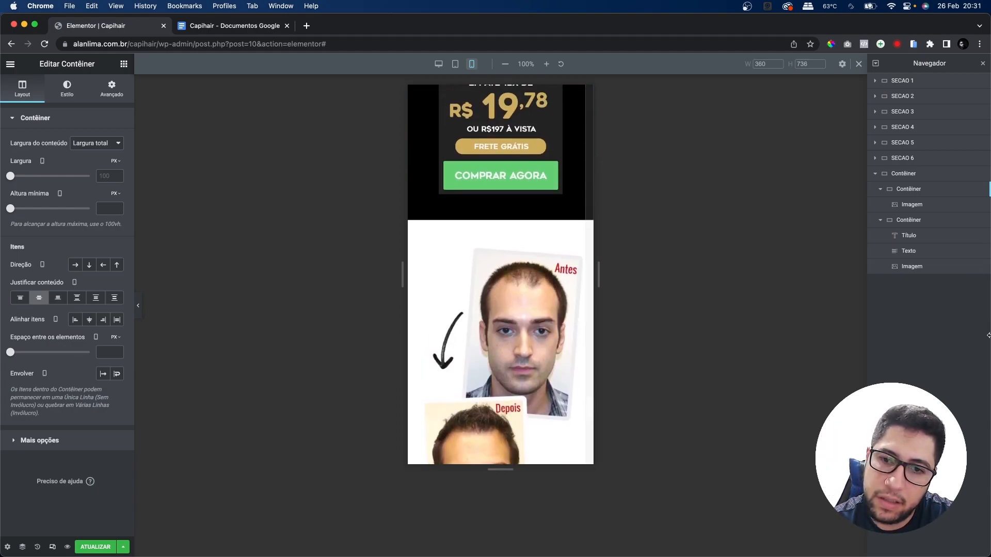
{"action": "scroll", "coordinate": [474, 250], "scroll_direction": "down", "scroll_amount": 15}
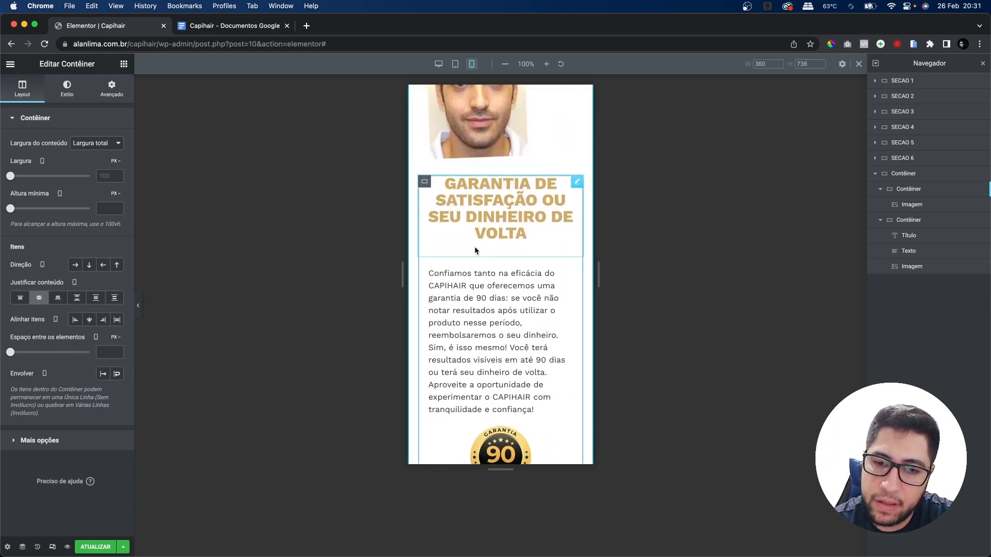
{"action": "scroll", "coordinate": [474, 250], "scroll_direction": "up", "scroll_amount": 5}
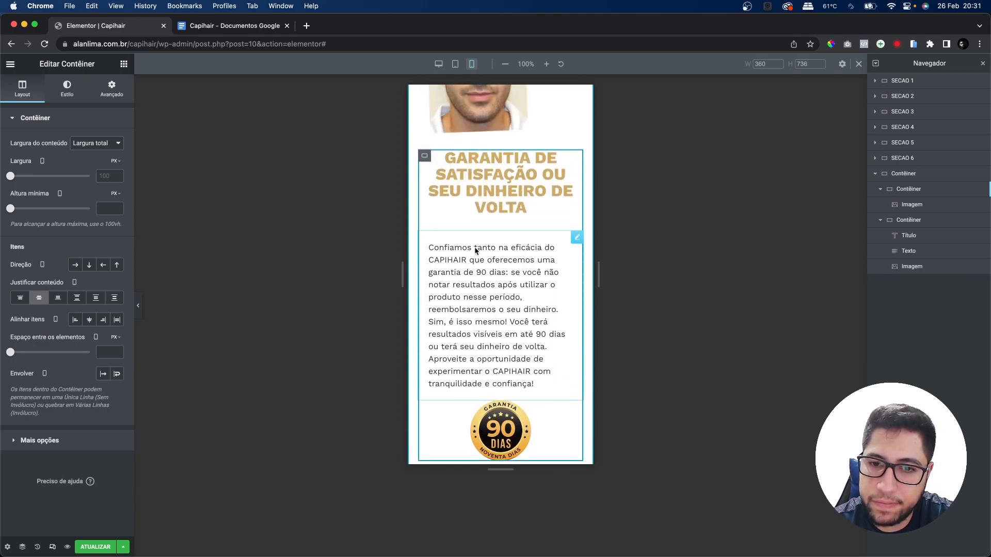
{"action": "scroll", "coordinate": [474, 250], "scroll_direction": "down", "scroll_amount": 10}
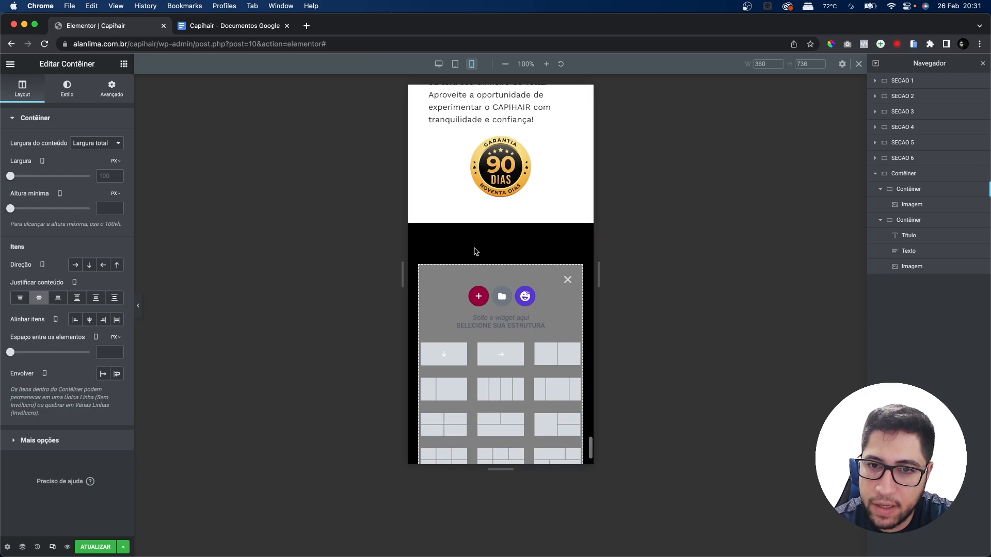
{"action": "scroll", "coordinate": [475, 251], "scroll_direction": "up", "scroll_amount": 7}
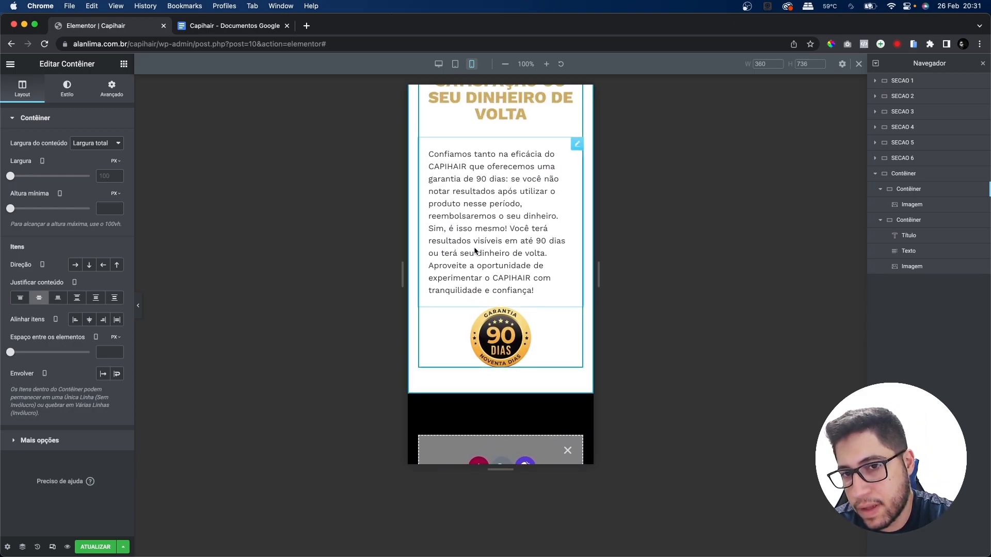
{"action": "scroll", "coordinate": [478, 253], "scroll_direction": "up", "scroll_amount": 6}
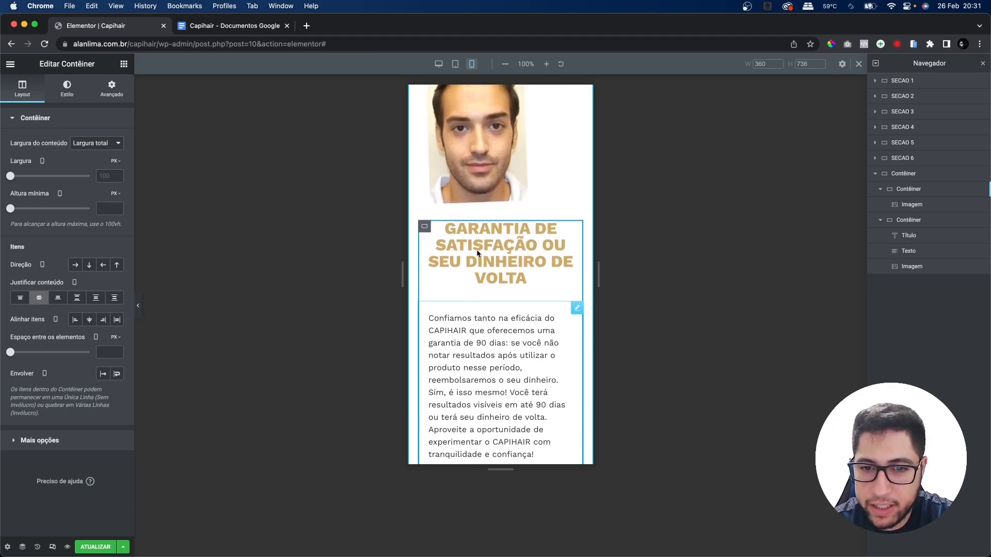
{"action": "scroll", "coordinate": [511, 323], "scroll_direction": "down", "scroll_amount": 6}
{"action": "scroll", "coordinate": [511, 323], "scroll_direction": "up", "scroll_amount": 5}
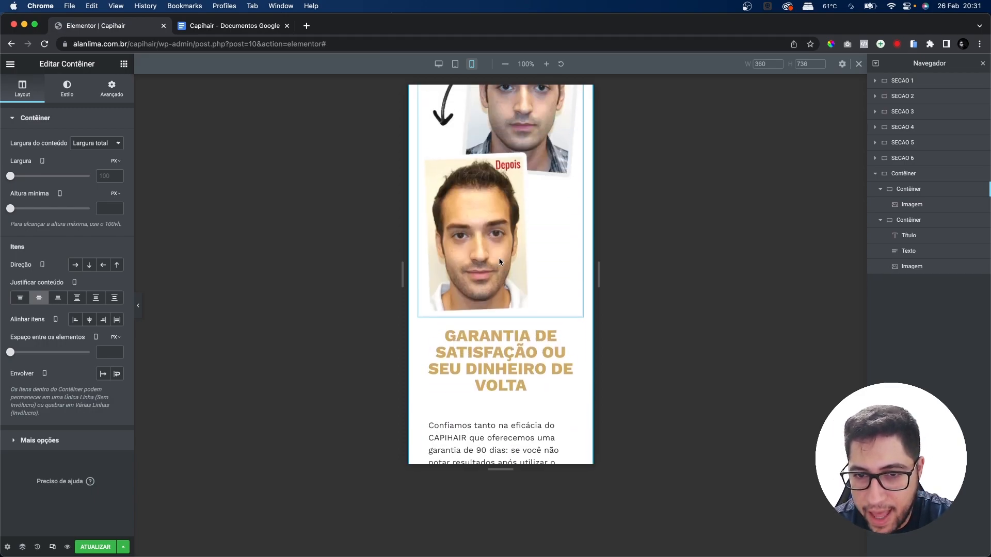
- Hide the before-and-after image of the guarantee section on mobile phones through its responsive visibility setting
{"action": "right_click", "coordinate": [518, 184]}
{"action": "scroll", "coordinate": [516, 253], "scroll_direction": "up", "scroll_amount": 6}
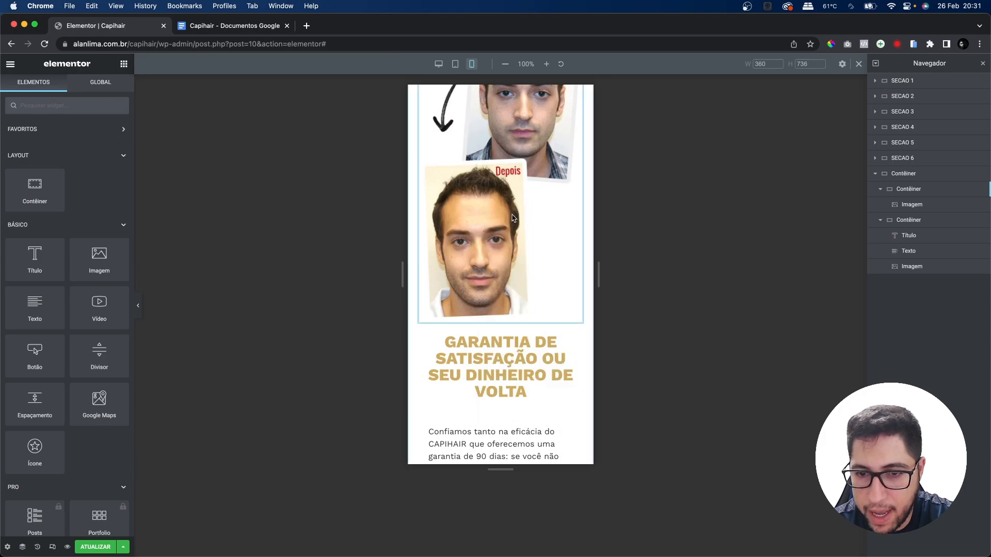
{"action": "right_click", "coordinate": [508, 214]}
{"action": "left_click", "coordinate": [521, 224]}
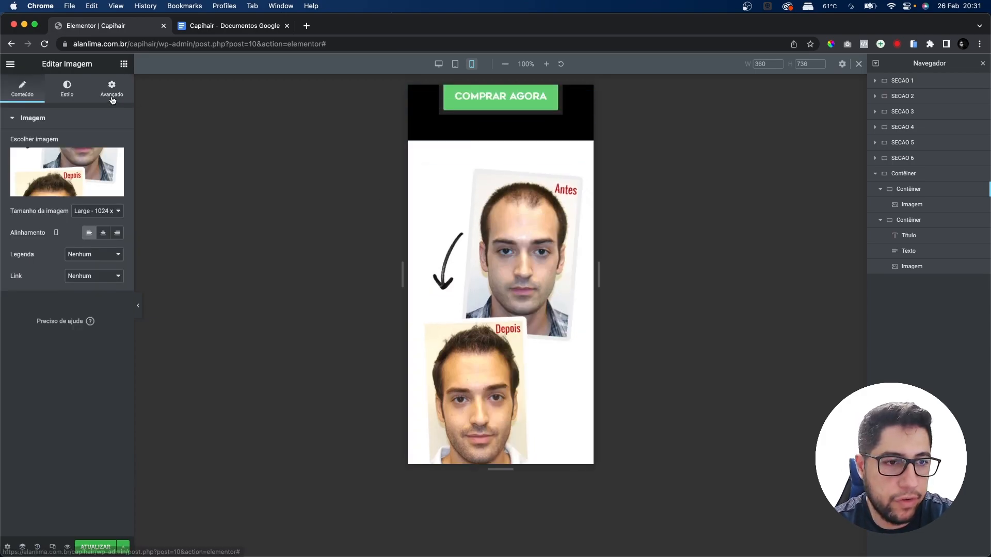
{"action": "left_click", "coordinate": [112, 97]}
{"action": "scroll", "coordinate": [62, 479], "scroll_direction": "down", "scroll_amount": 5}
{"action": "left_click", "coordinate": [38, 414]}
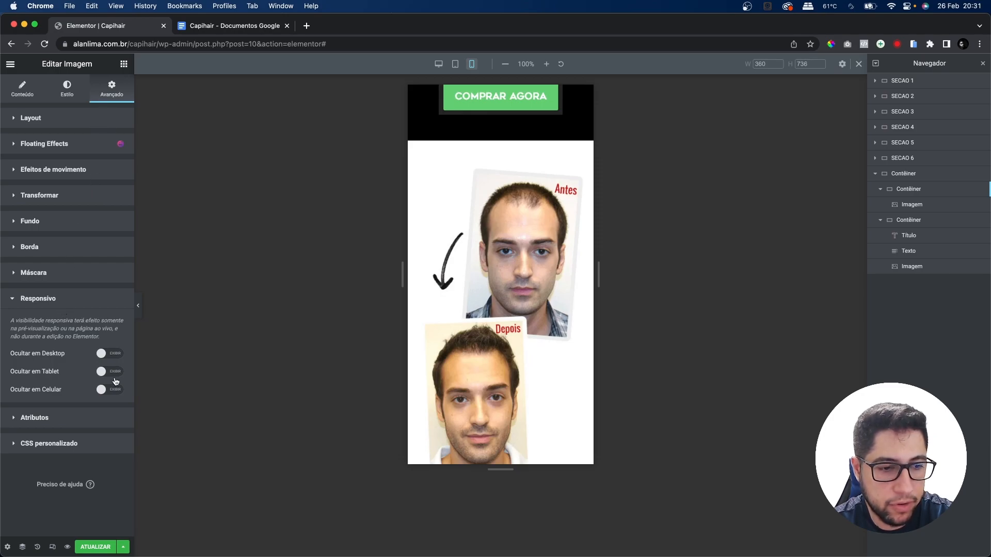
{"action": "left_click", "coordinate": [111, 389]}
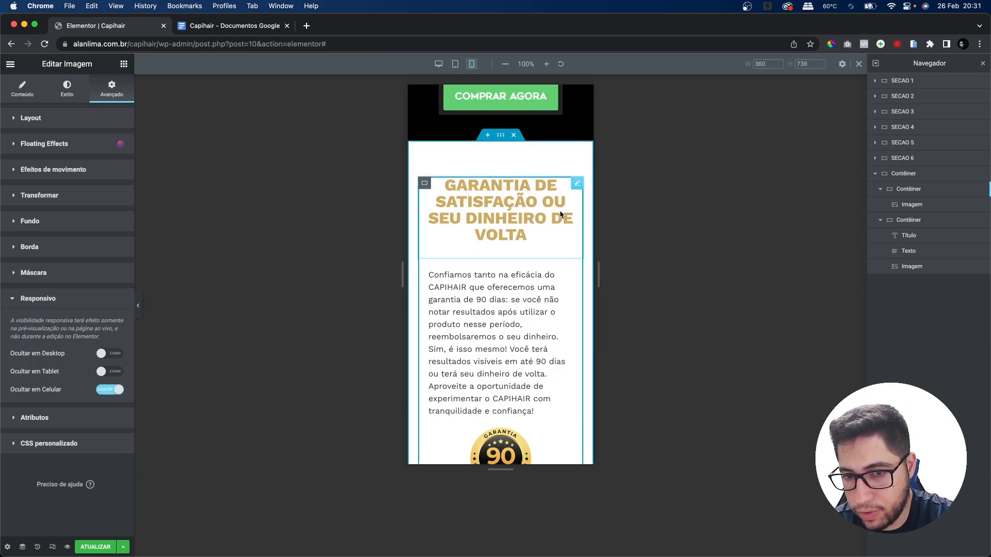
- Set the mobile margin of the 90-day guarantee text to 0 px on all sides
{"action": "scroll", "coordinate": [495, 258], "scroll_direction": "down", "scroll_amount": 2}
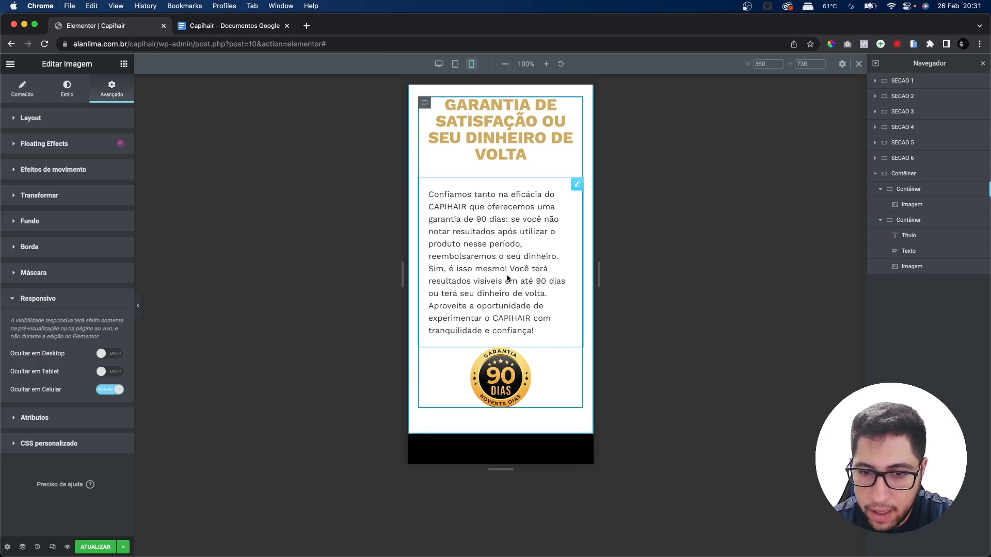
{"action": "right_click", "coordinate": [507, 278]}
{"action": "left_click", "coordinate": [527, 285]}
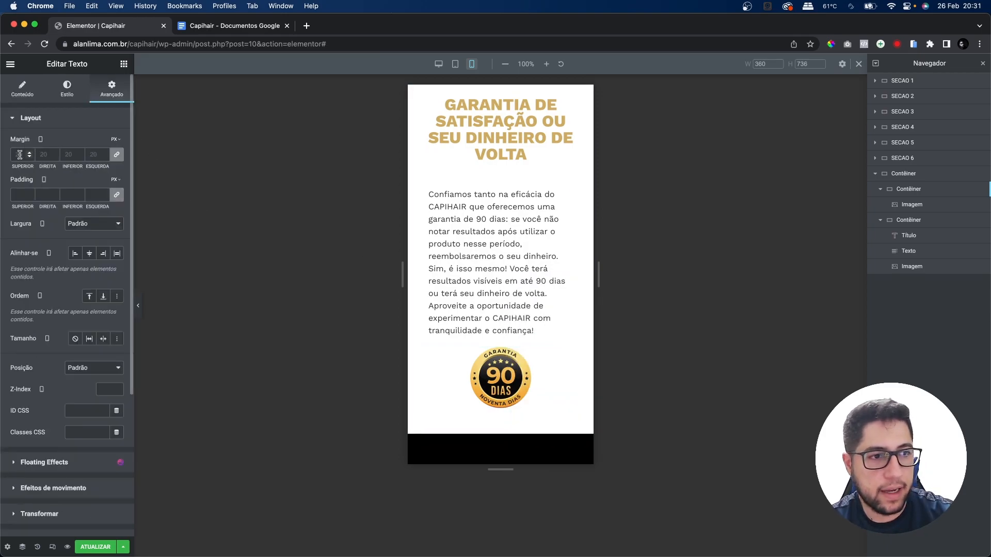
{"action": "type", "text": "0"}
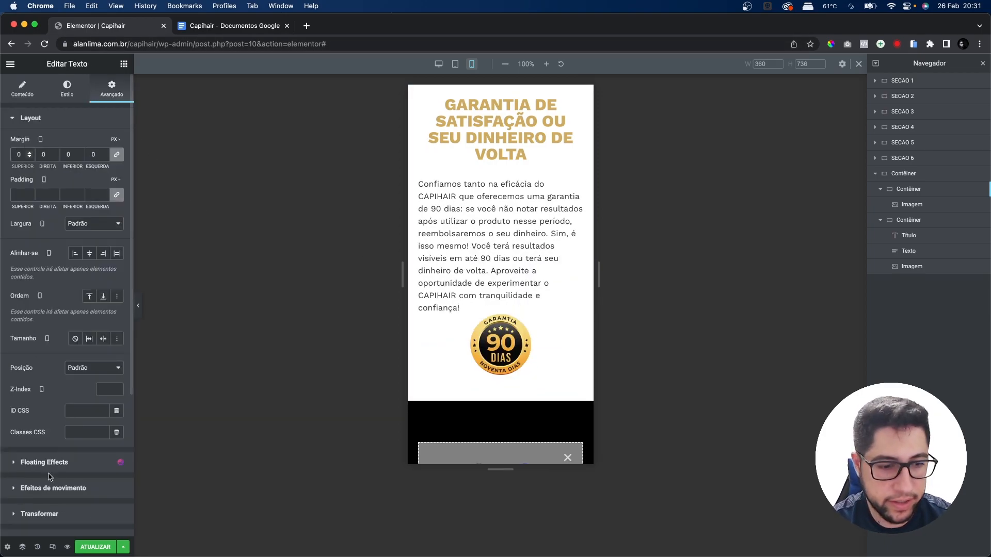
- In the desktop view, set the guarantee paragraph's margin to 20 px at the bottom and 0 on the other sides
{"action": "left_click", "coordinate": [52, 548]}
{"action": "right_click", "coordinate": [545, 167]}
{"action": "left_click", "coordinate": [594, 179]}
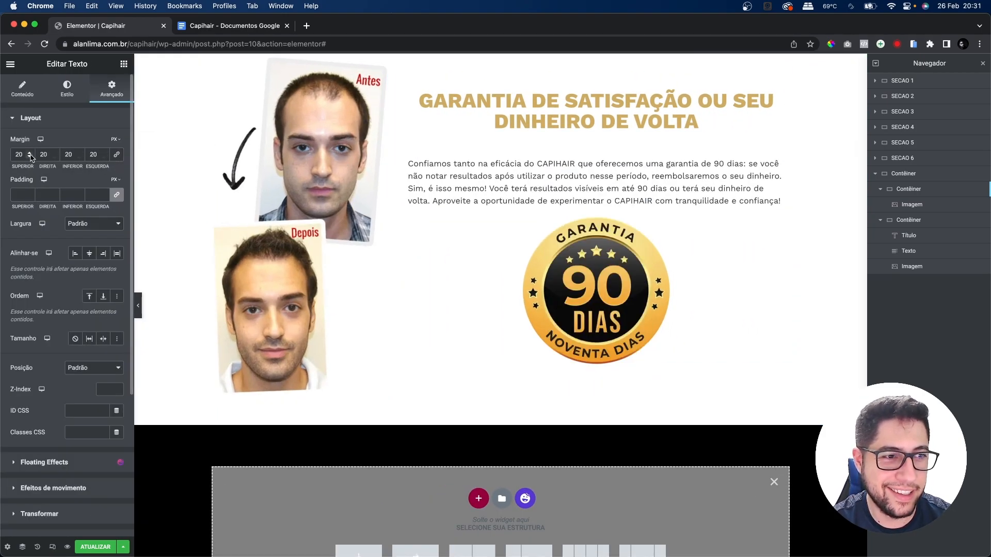
{"action": "type", "text": "0"}
{"action": "left_click", "coordinate": [93, 155]}
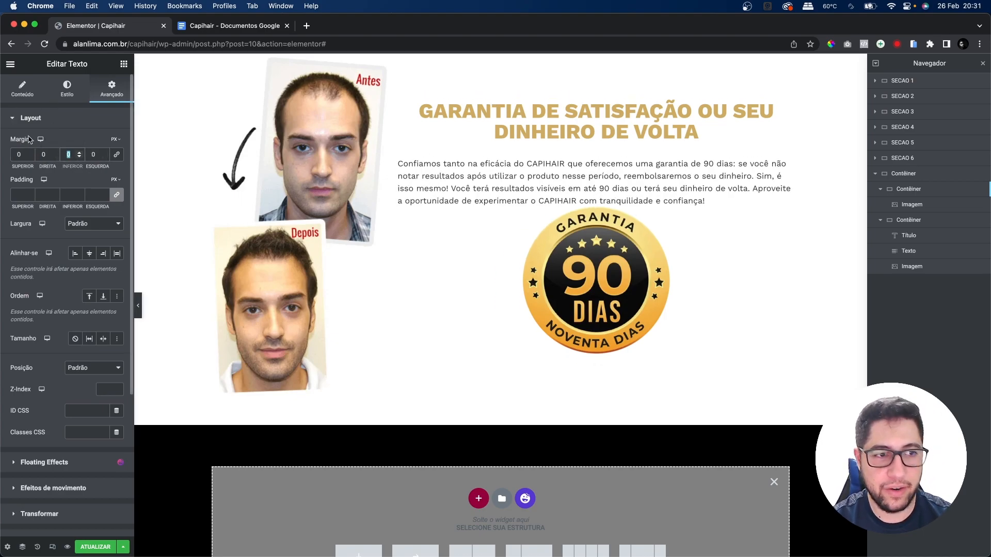
{"action": "type", "text": "20"}
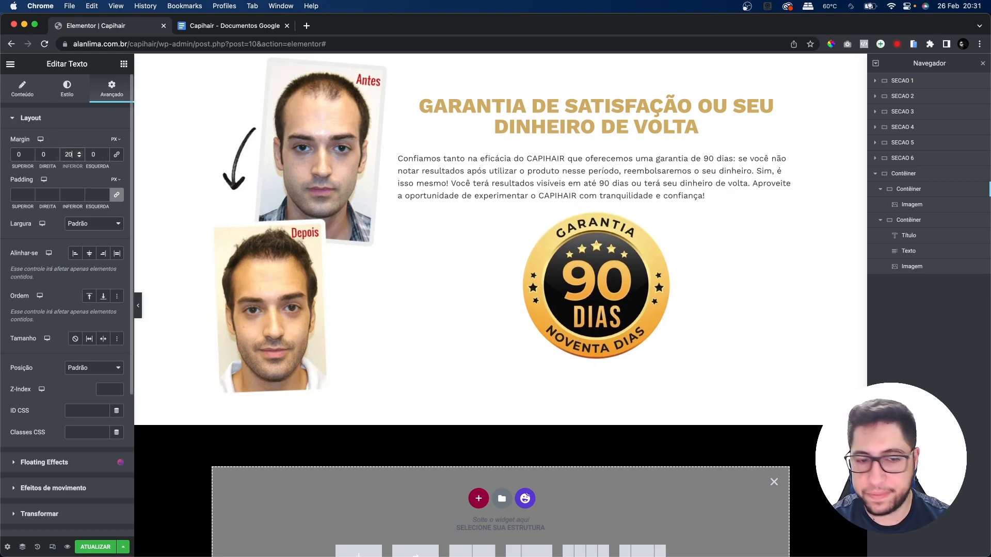
- Centre the guarantee paragraph's text in the mobile view
{"action": "left_click", "coordinate": [52, 546]}
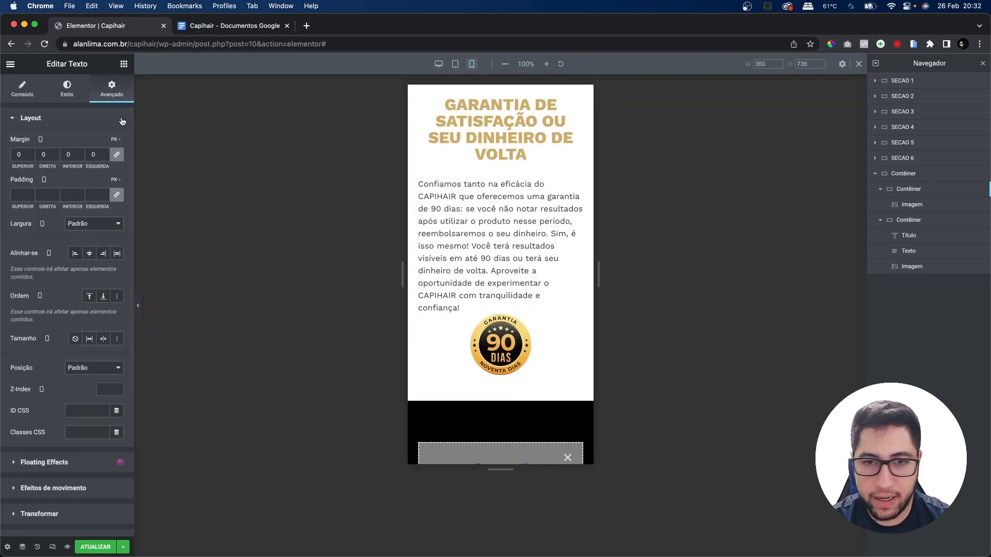
{"action": "left_click", "coordinate": [65, 86]}
{"action": "left_click", "coordinate": [90, 143]}
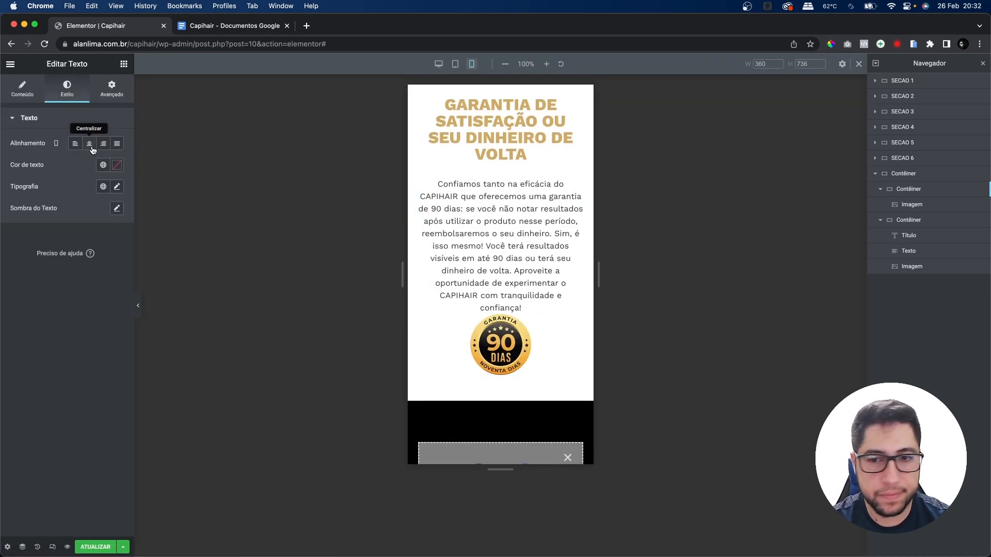
- Paste the copied before-and-after image below the guarantee paragraph
{"action": "right_click", "coordinate": [503, 250]}
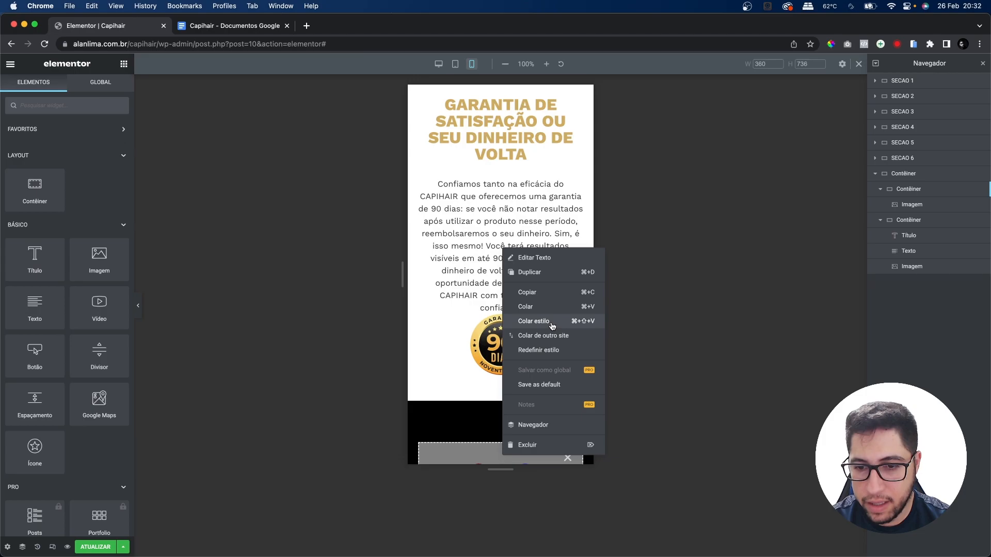
{"action": "left_click", "coordinate": [560, 307]}
{"action": "scroll", "coordinate": [536, 345], "scroll_direction": "down", "scroll_amount": 3}
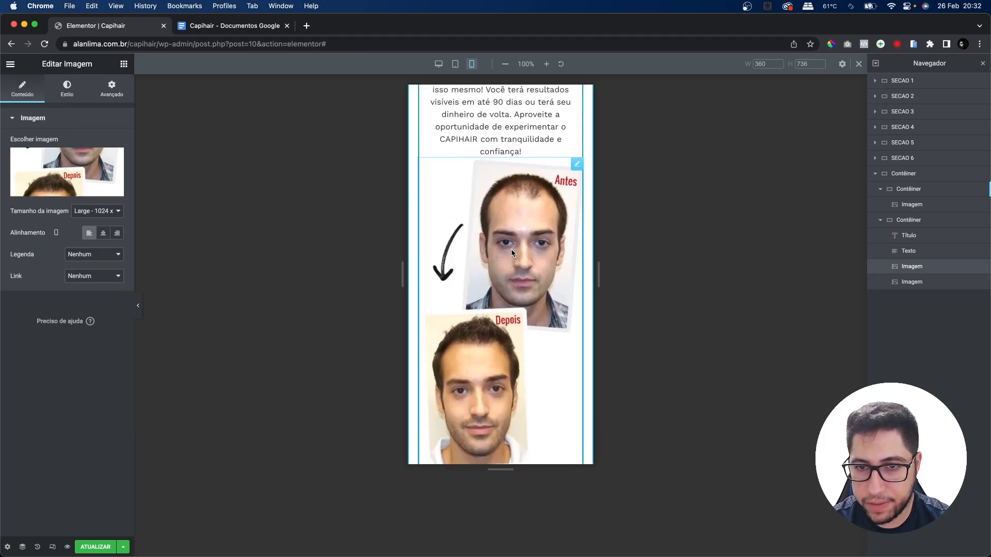
{"action": "scroll", "coordinate": [511, 252], "scroll_direction": "up", "scroll_amount": 3}
- Hide the pasted before-and-after image on desktop and tablet, leaving it enabled for mobile
{"action": "left_click", "coordinate": [111, 89]}
{"action": "scroll", "coordinate": [72, 387], "scroll_direction": "down", "scroll_amount": 1}
{"action": "left_click", "coordinate": [61, 413]}
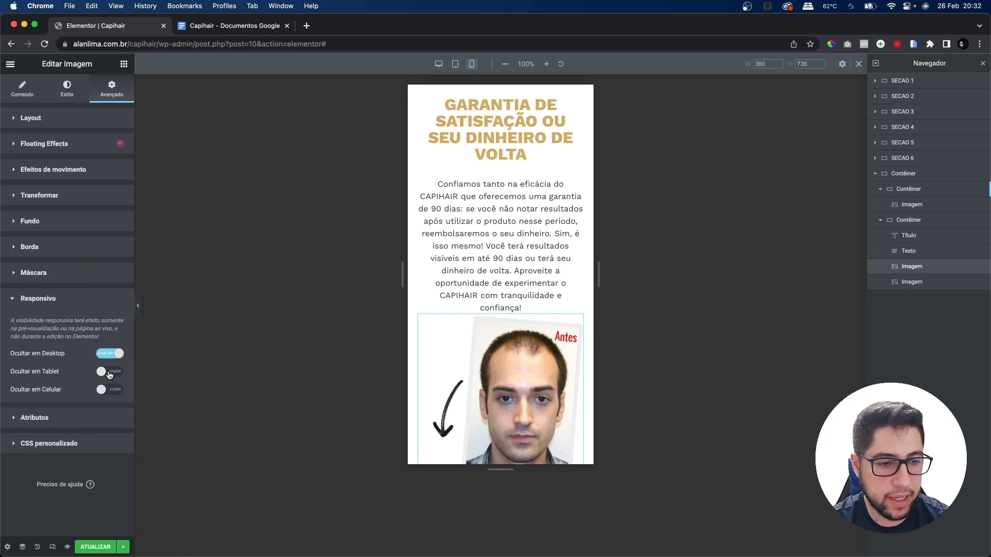
- Check how the guarantee section displays in the desktop and mobile views
{"action": "left_click", "coordinate": [52, 547]}
{"action": "scroll", "coordinate": [617, 293], "scroll_direction": "up", "scroll_amount": 20}
{"action": "scroll", "coordinate": [551, 354], "scroll_direction": "down", "scroll_amount": 5}
{"action": "scroll", "coordinate": [551, 355], "scroll_direction": "down", "scroll_amount": 15}
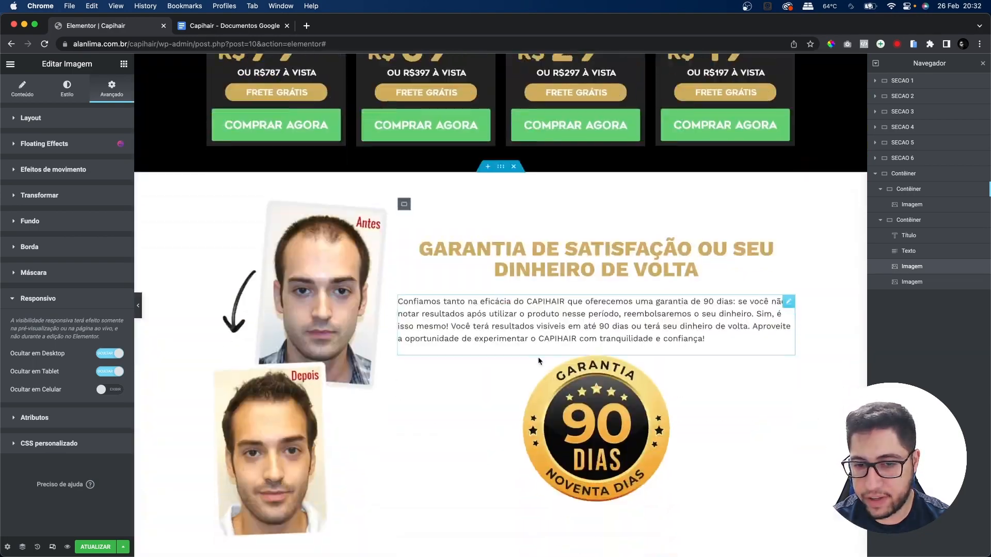
{"action": "scroll", "coordinate": [611, 294], "scroll_direction": "up", "scroll_amount": 4}
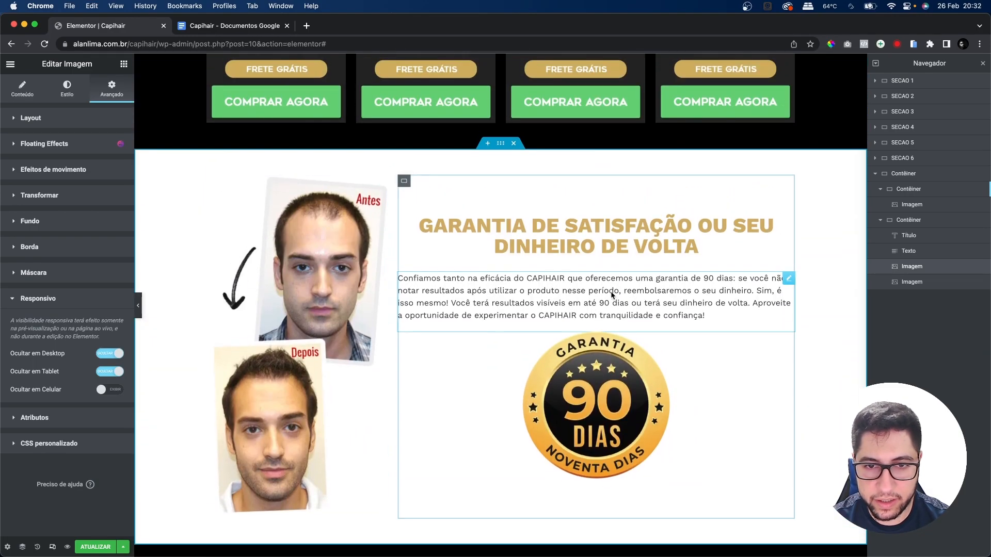
{"action": "left_click", "coordinate": [52, 547]}
{"action": "scroll", "coordinate": [536, 283], "scroll_direction": "down", "scroll_amount": 15}
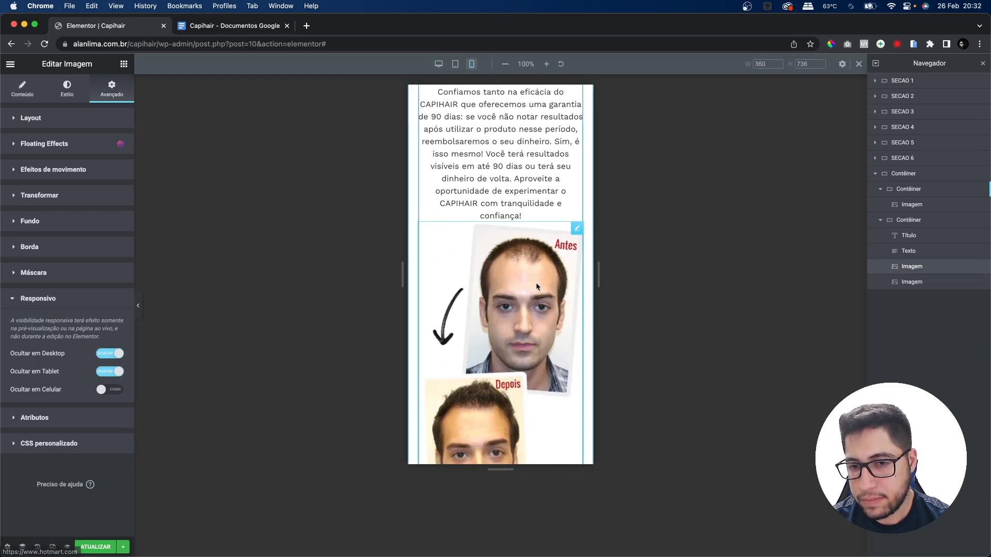
{"action": "scroll", "coordinate": [536, 282], "scroll_direction": "up", "scroll_amount": 6}
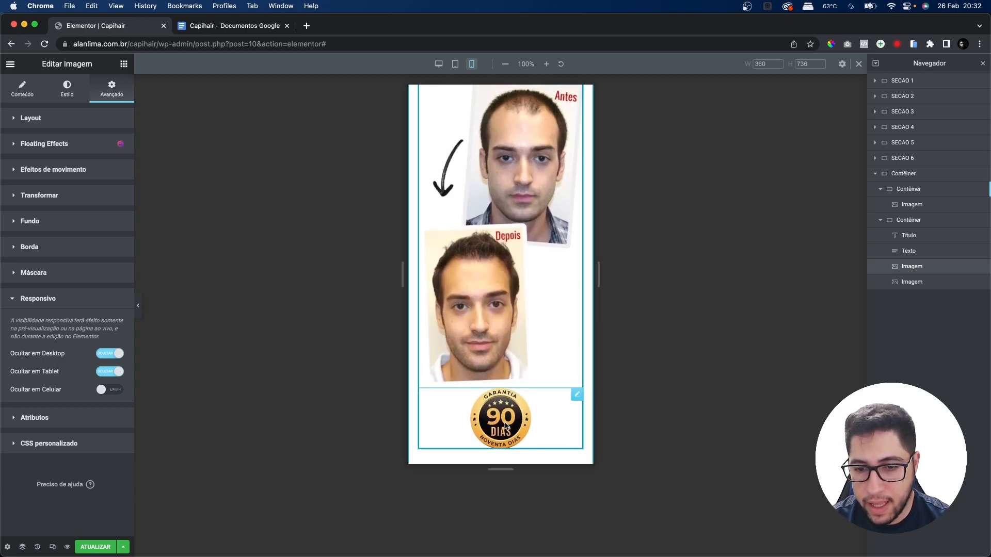
- Open the advanced layout settings of the 90-day guarantee seal image in the mobile view
{"action": "right_click", "coordinate": [522, 416]}
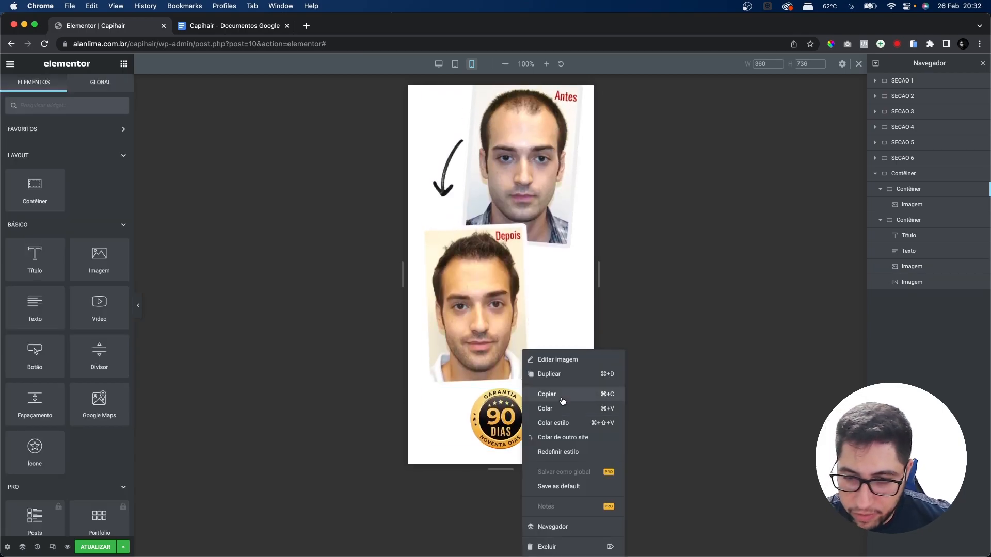
{"action": "right_click", "coordinate": [503, 418]}
{"action": "left_click", "coordinate": [532, 360]}
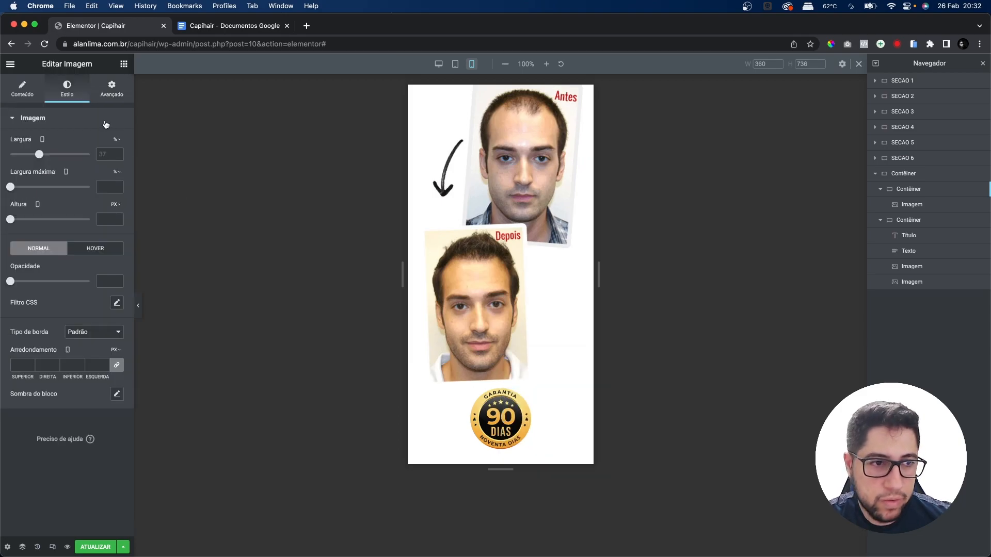
{"action": "scroll", "coordinate": [502, 307], "scroll_direction": "up", "scroll_amount": 3}
{"action": "scroll", "coordinate": [501, 384], "scroll_direction": "down", "scroll_amount": 4}
{"action": "right_click", "coordinate": [500, 384]}
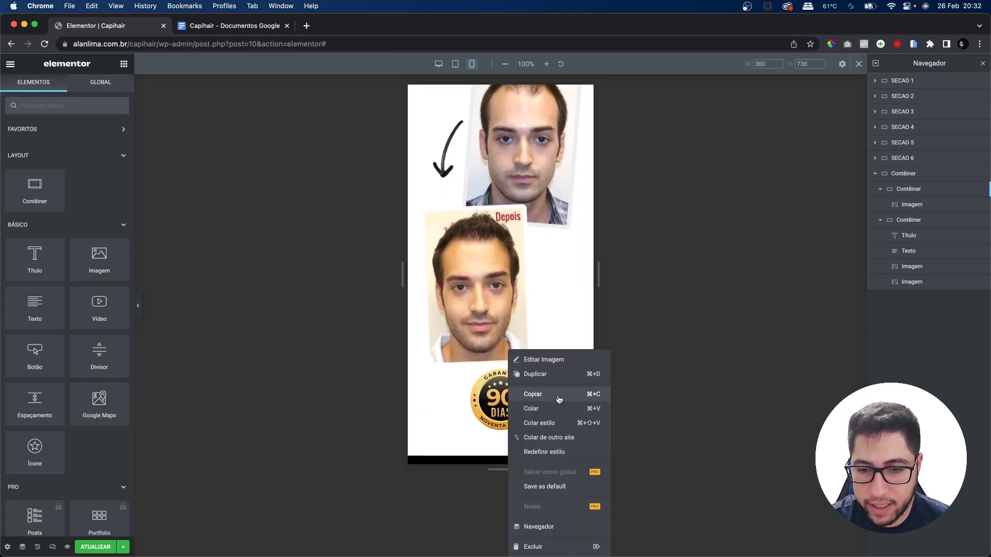
{"action": "left_click", "coordinate": [567, 359]}
{"action": "left_click", "coordinate": [112, 87]}
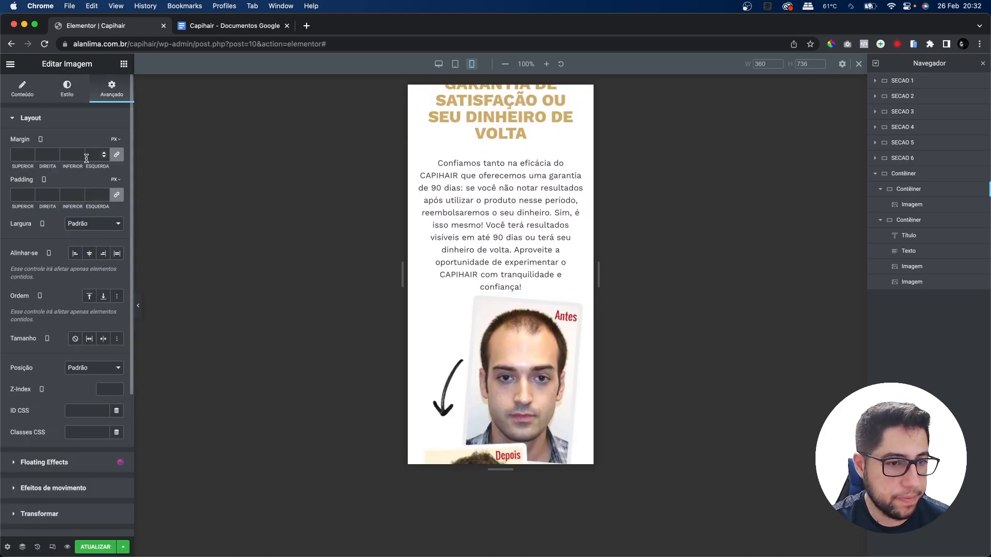
- Try moving the 90-day seal image to the start of its container's mobile order
{"action": "scroll", "coordinate": [498, 392], "scroll_direction": "down", "scroll_amount": 7}
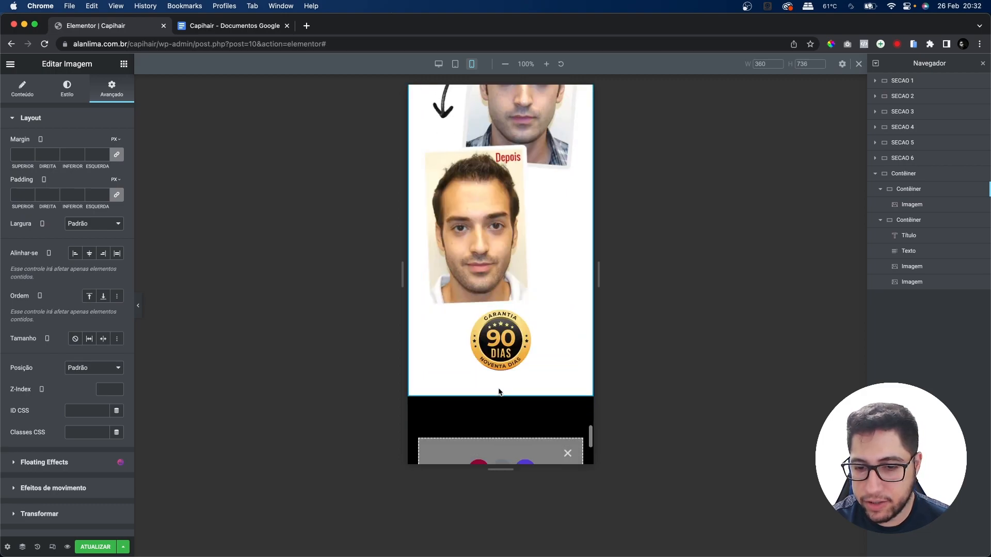
{"action": "scroll", "coordinate": [467, 210], "scroll_direction": "up", "scroll_amount": 4}
{"action": "left_click", "coordinate": [91, 300]}
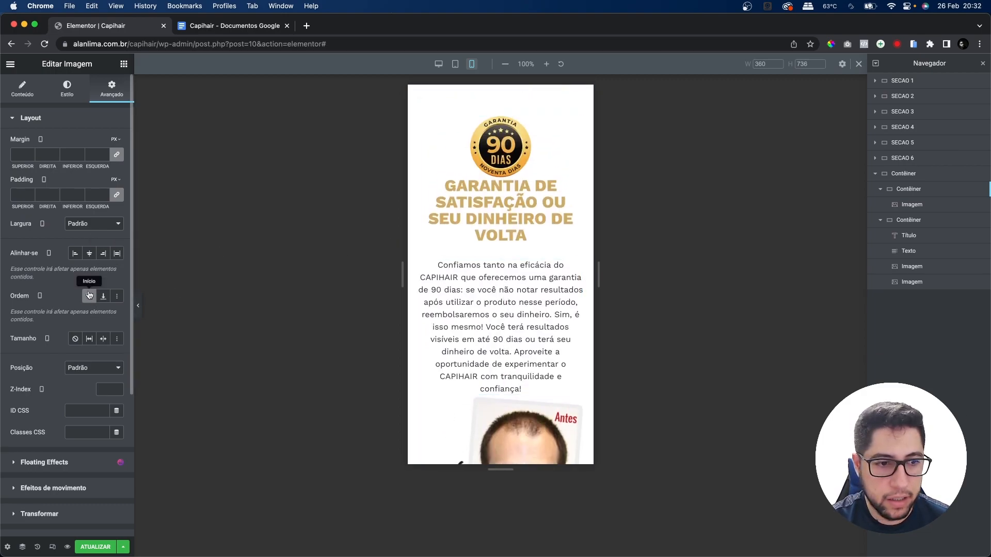
{"action": "left_click", "coordinate": [90, 295]}
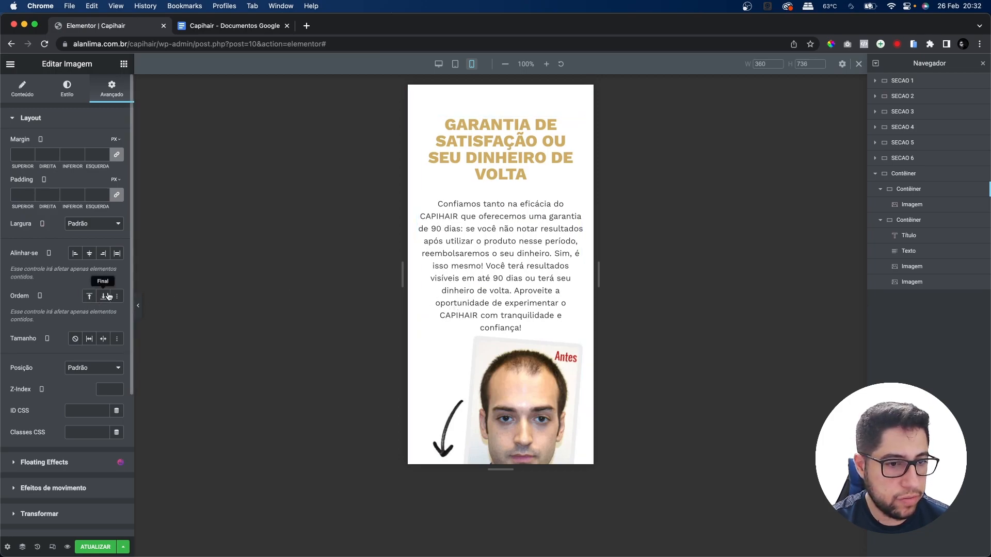
- Reopen the guarantee seal's settings and try the start and end order options on it
{"action": "left_click", "coordinate": [17, 92]}
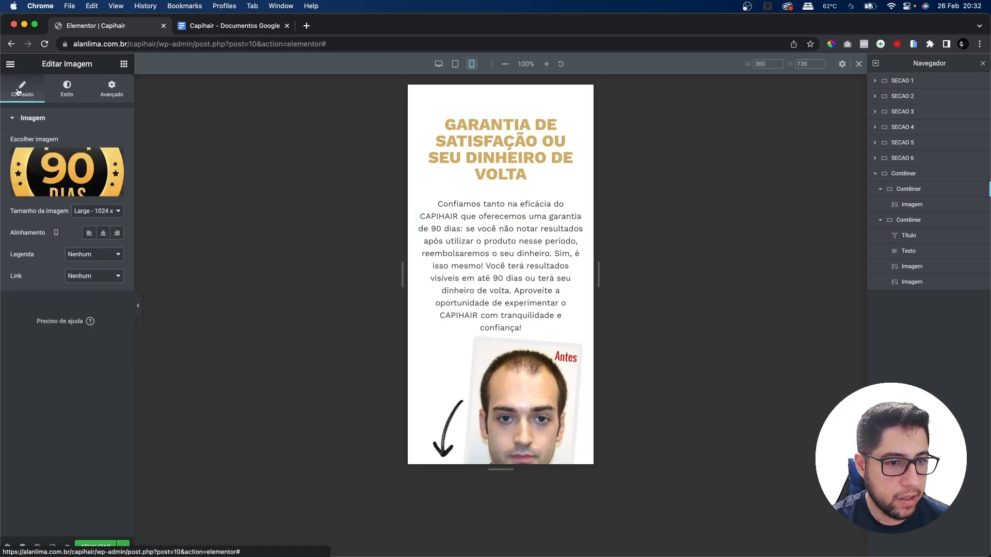
{"action": "left_click", "coordinate": [68, 88]}
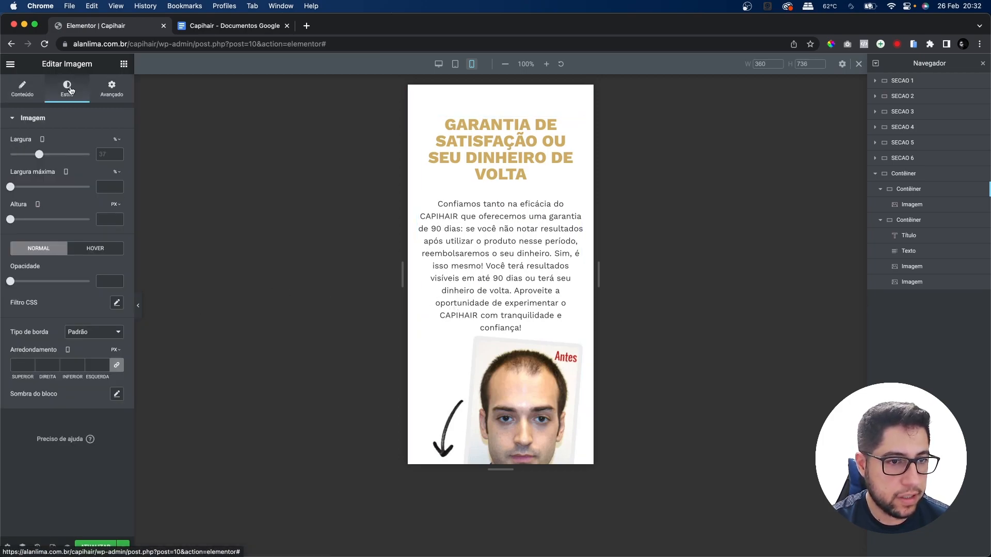
{"action": "left_click", "coordinate": [110, 101]}
{"action": "scroll", "coordinate": [466, 274], "scroll_direction": "down", "scroll_amount": 9}
{"action": "right_click", "coordinate": [536, 313]}
{"action": "left_click", "coordinate": [536, 316]}
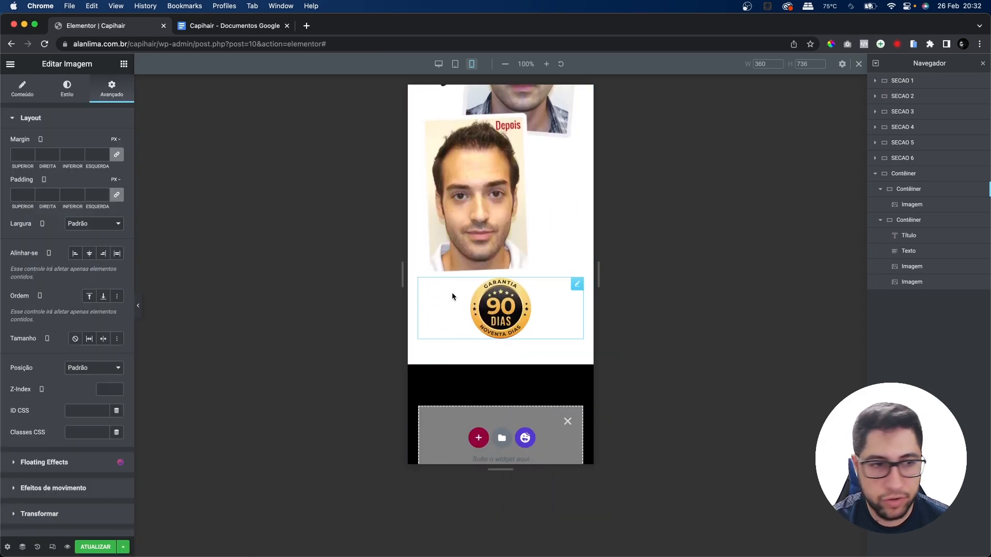
{"action": "left_click", "coordinate": [90, 298]}
{"action": "scroll", "coordinate": [440, 299], "scroll_direction": "up", "scroll_amount": 8}
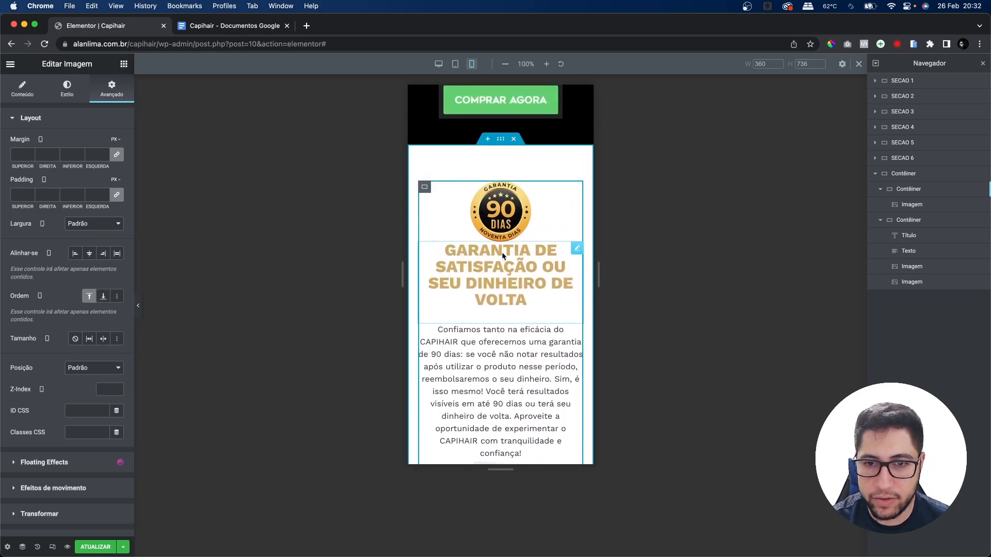
{"action": "left_click", "coordinate": [103, 296]}
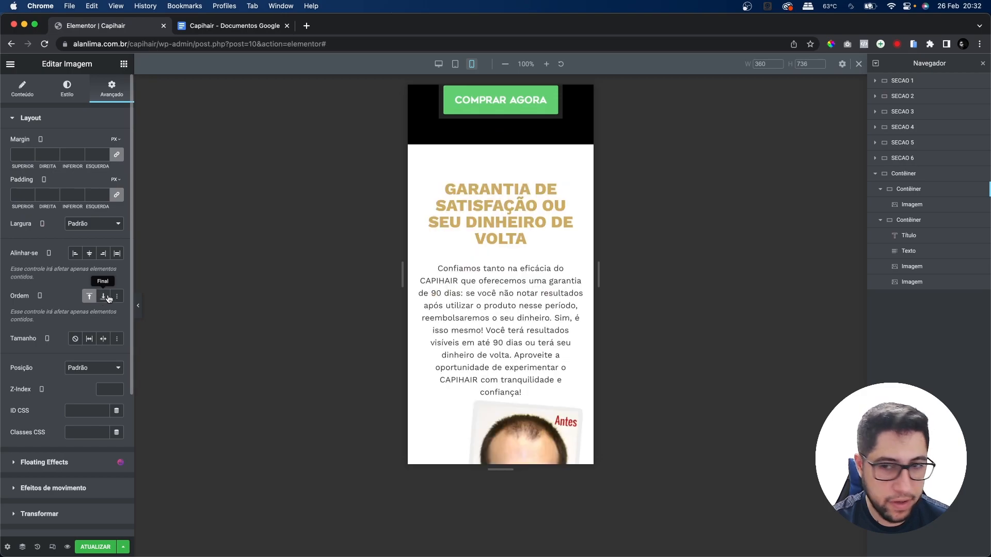
- Set the 90-day seal image's mobile order to start so it sits above the guarantee title
{"action": "scroll", "coordinate": [516, 264], "scroll_direction": "down", "scroll_amount": 10}
{"action": "scroll", "coordinate": [572, 256], "scroll_direction": "up", "scroll_amount": 3}
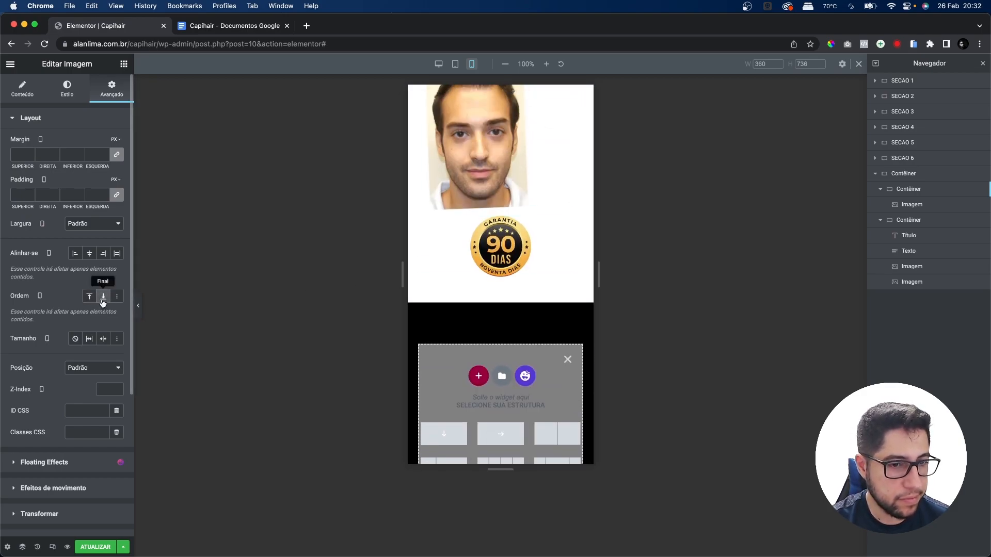
{"action": "scroll", "coordinate": [504, 366], "scroll_direction": "up", "scroll_amount": 10}
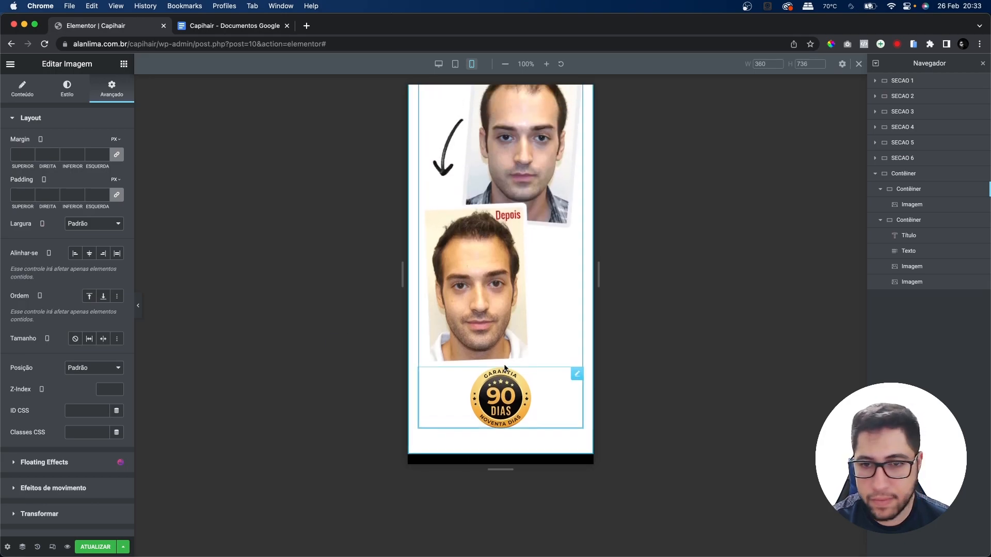
{"action": "scroll", "coordinate": [505, 367], "scroll_direction": "down", "scroll_amount": 10}
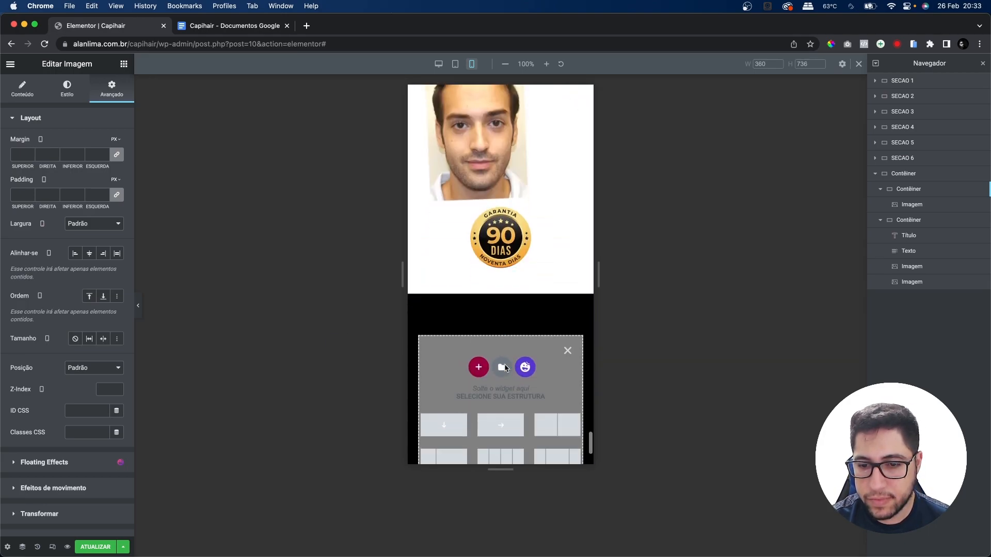
{"action": "scroll", "coordinate": [504, 364], "scroll_direction": "up", "scroll_amount": 5}
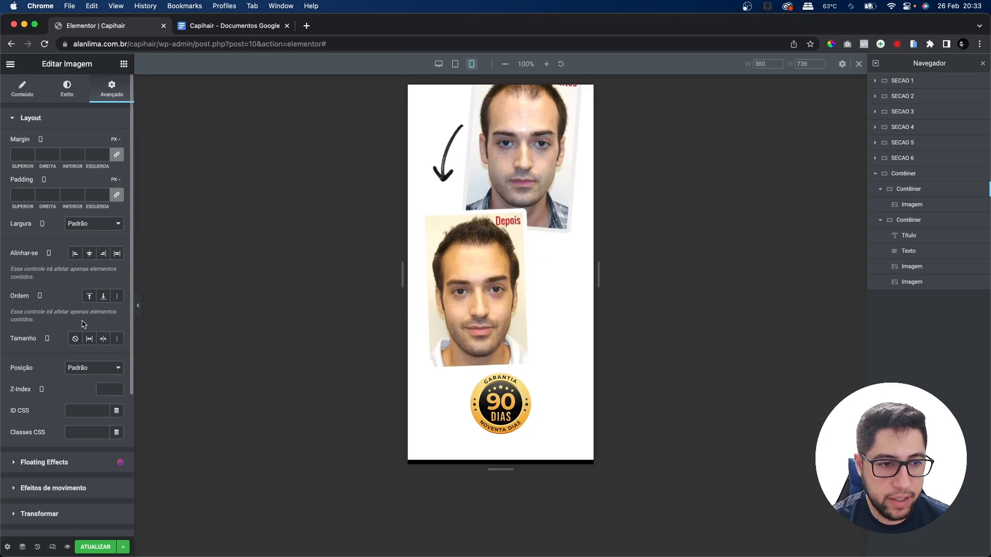
{"action": "left_click", "coordinate": [89, 296]}
{"action": "scroll", "coordinate": [525, 346], "scroll_direction": "up", "scroll_amount": 5}
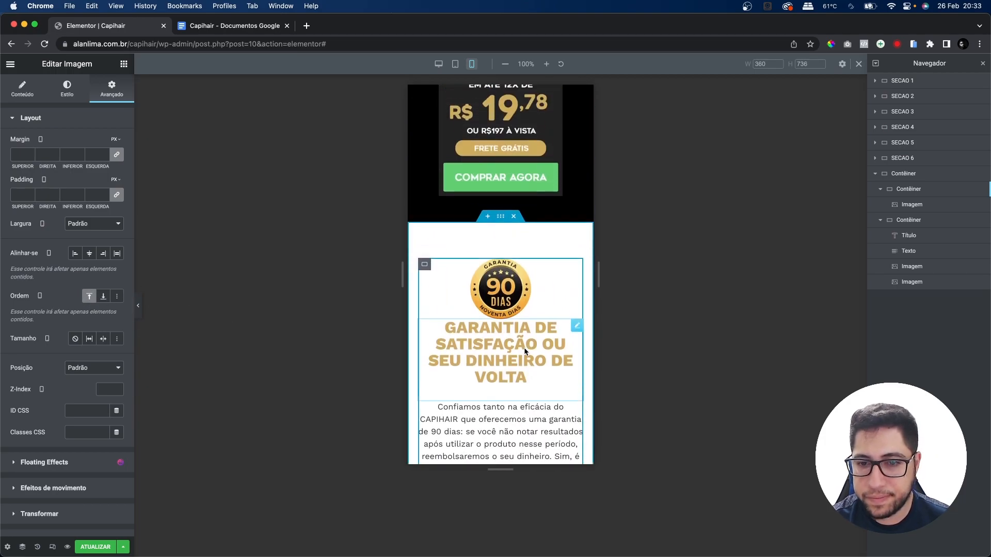
- Set the 90-day seal image's mobile width to 60%
{"action": "right_click", "coordinate": [514, 283]}
{"action": "left_click", "coordinate": [545, 294]}
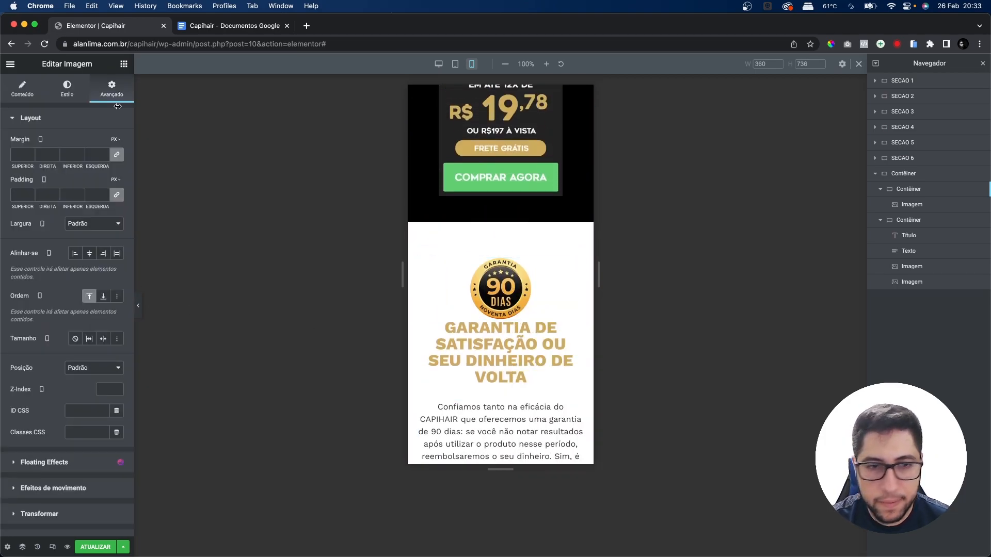
{"action": "left_click", "coordinate": [58, 89]}
{"action": "left_click_drag", "start_coordinate": [39, 155], "coordinate": [58, 159]}
{"action": "scroll", "coordinate": [472, 223], "scroll_direction": "down", "scroll_amount": 3}
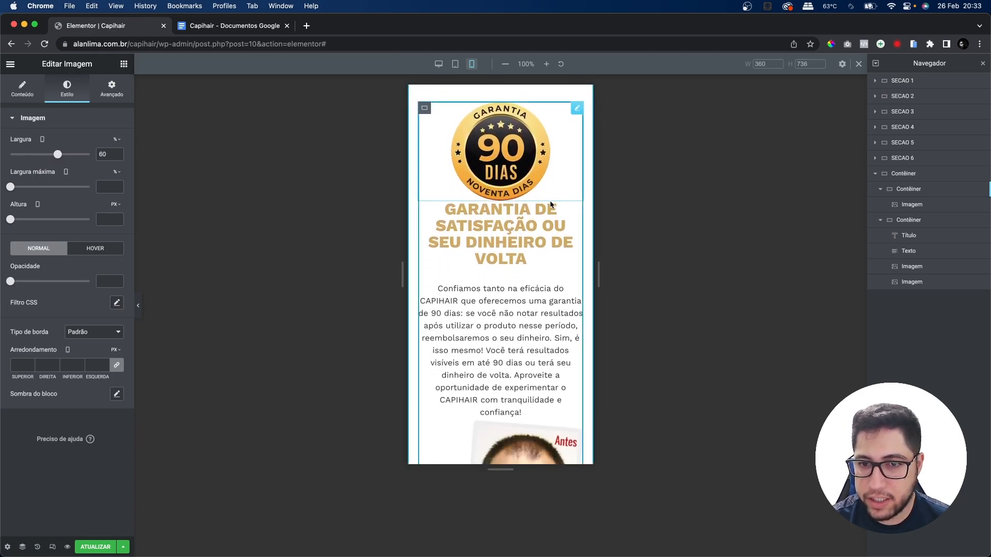
{"action": "scroll", "coordinate": [521, 204], "scroll_direction": "up", "scroll_amount": 3}
{"action": "scroll", "coordinate": [515, 203], "scroll_direction": "down", "scroll_amount": 5}
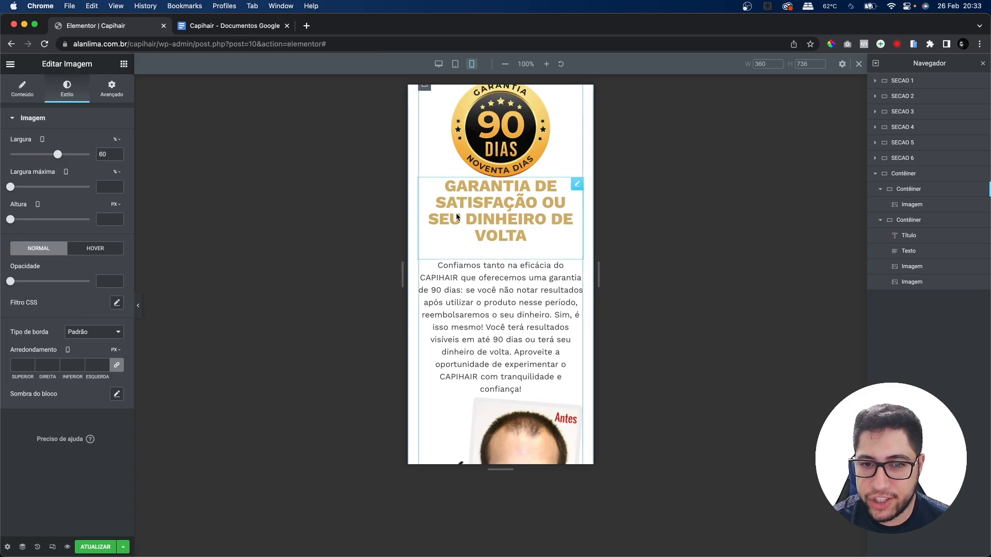
{"action": "scroll", "coordinate": [553, 294], "scroll_direction": "down", "scroll_amount": 4}
{"action": "scroll", "coordinate": [494, 304], "scroll_direction": "up", "scroll_amount": 8}
- Set the seal image's mobile margin to 30 px at the bottom and 0 on the other sides
{"action": "scroll", "coordinate": [494, 305], "scroll_direction": "up", "scroll_amount": 1}
{"action": "right_click", "coordinate": [504, 276]}
{"action": "left_click", "coordinate": [456, 295]}
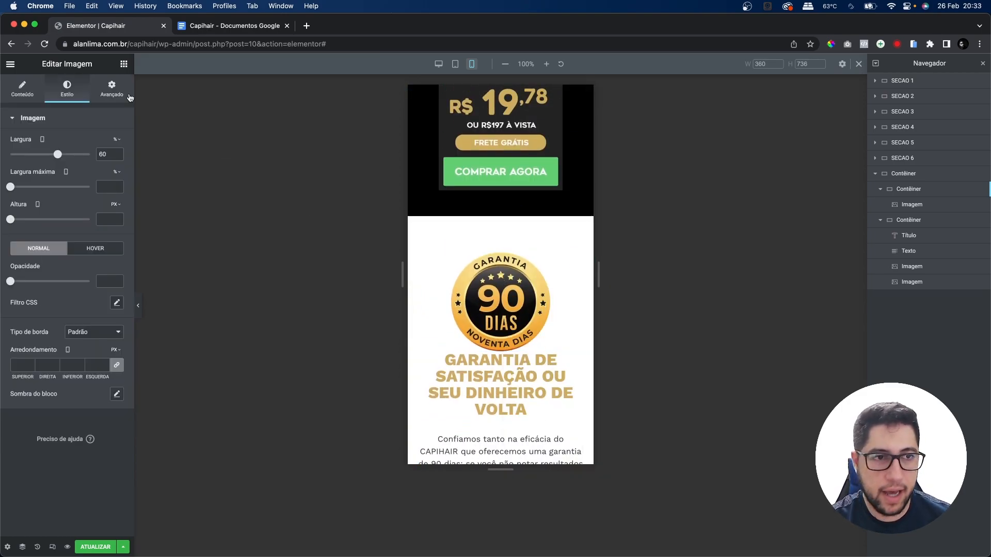
{"action": "left_click", "coordinate": [111, 89]}
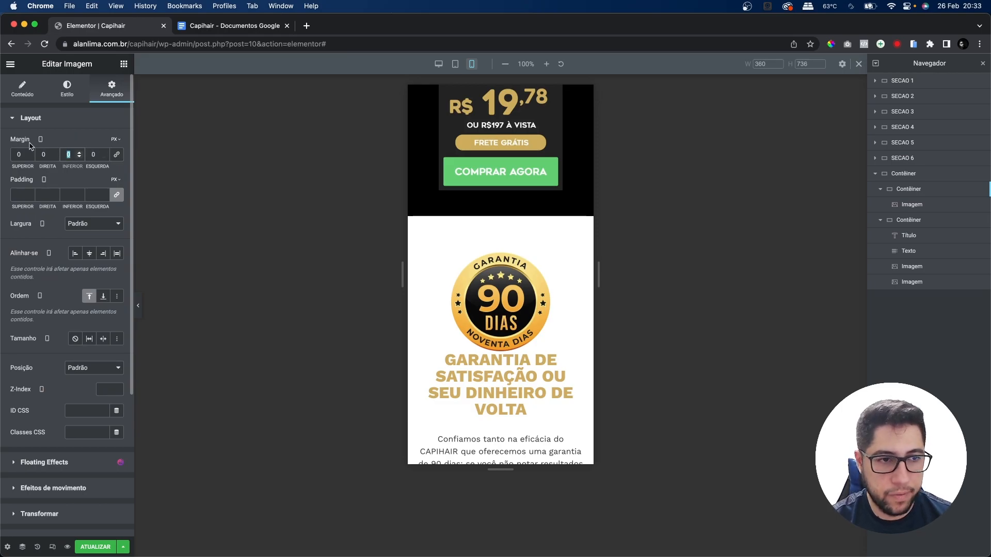
{"action": "type", "text": "30"}
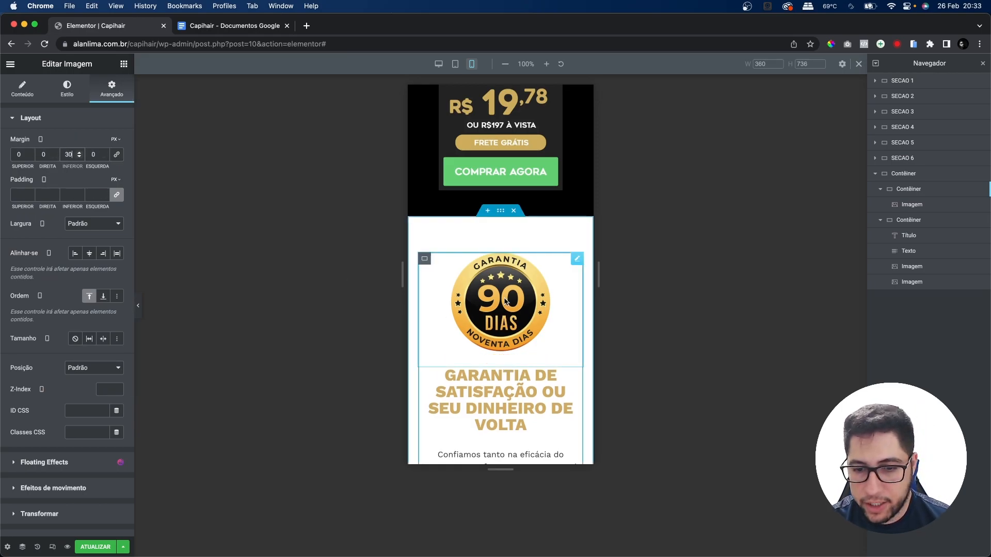
- Set the guarantee paragraph's mobile margin to 20 px at the bottom and 0 on the other sides
{"action": "scroll", "coordinate": [516, 289], "scroll_direction": "down", "scroll_amount": 10}
{"action": "scroll", "coordinate": [528, 277], "scroll_direction": "down", "scroll_amount": 2}
{"action": "right_click", "coordinate": [570, 149]}
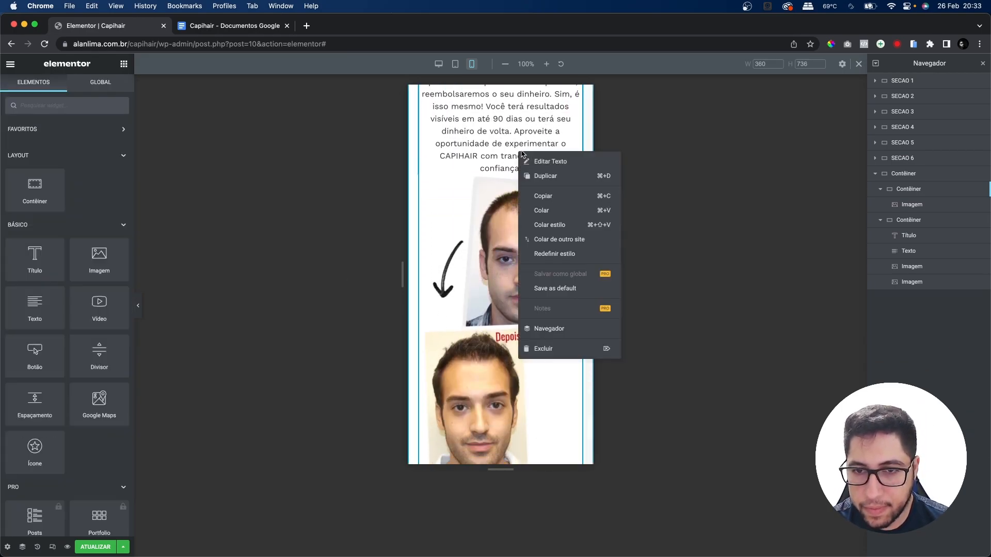
{"action": "left_click", "coordinate": [588, 160]}
{"action": "left_click", "coordinate": [113, 87]}
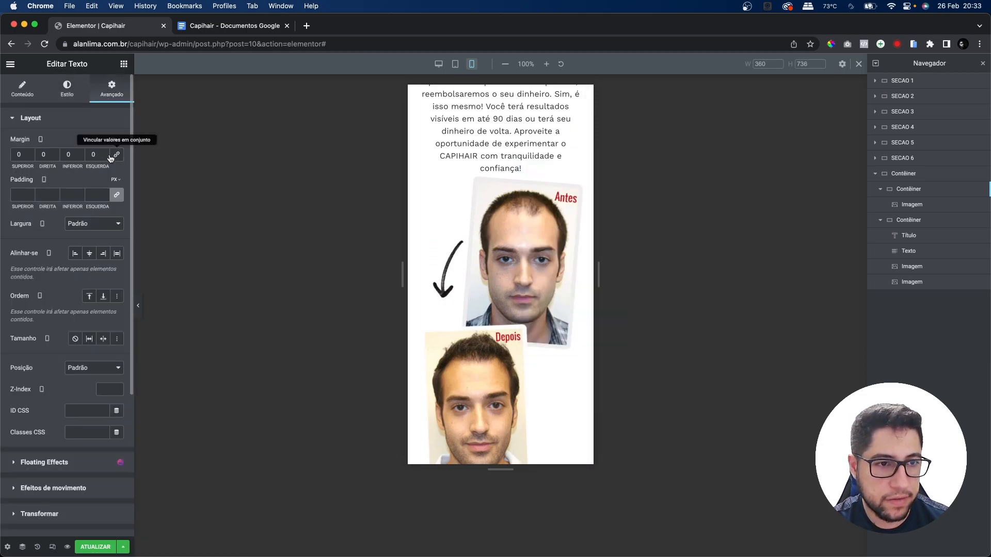
{"action": "type", "text": "20"}
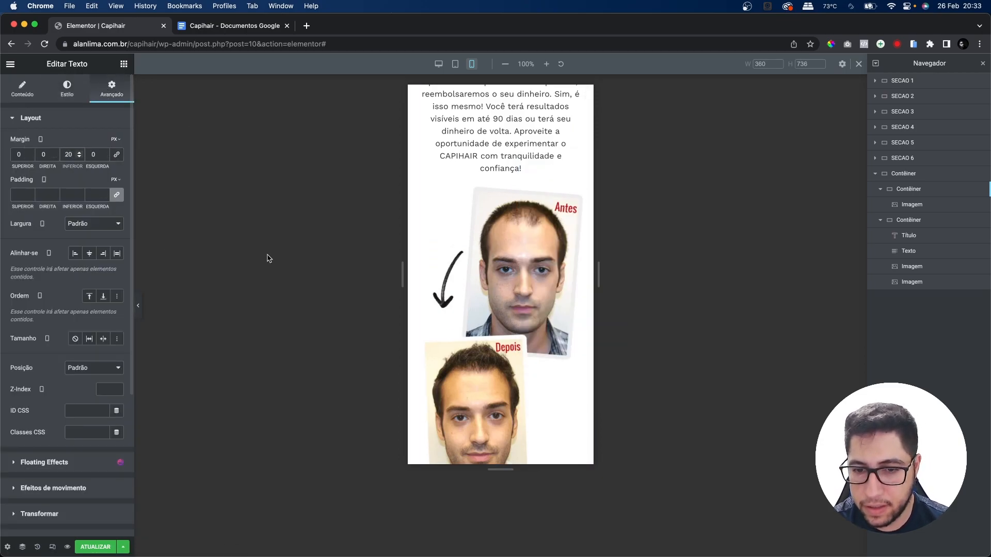
{"action": "scroll", "coordinate": [516, 310], "scroll_direction": "down", "scroll_amount": 5}
{"action": "scroll", "coordinate": [519, 325], "scroll_direction": "up", "scroll_amount": 10}
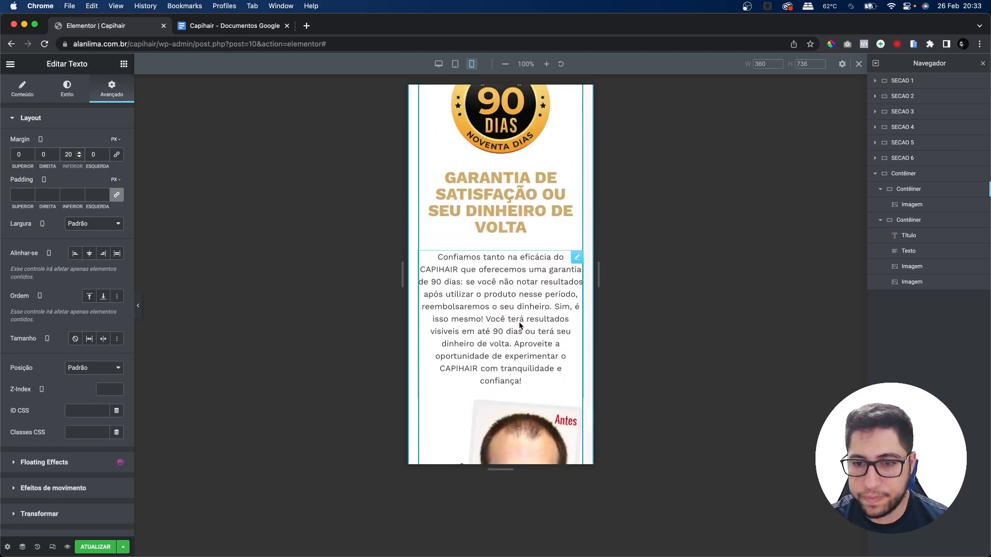
{"action": "scroll", "coordinate": [517, 323], "scroll_direction": "down", "scroll_amount": 5}
- Return the page to desktop view and rename the guarantee section's outer container SECAO 7
{"action": "left_click", "coordinate": [52, 546]}
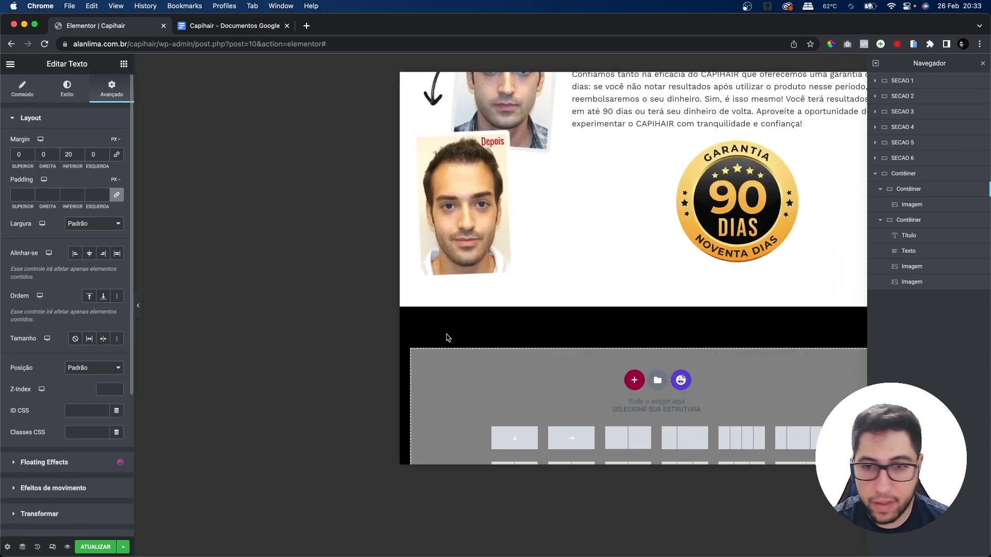
{"action": "scroll", "coordinate": [692, 273], "scroll_direction": "up", "scroll_amount": 5}
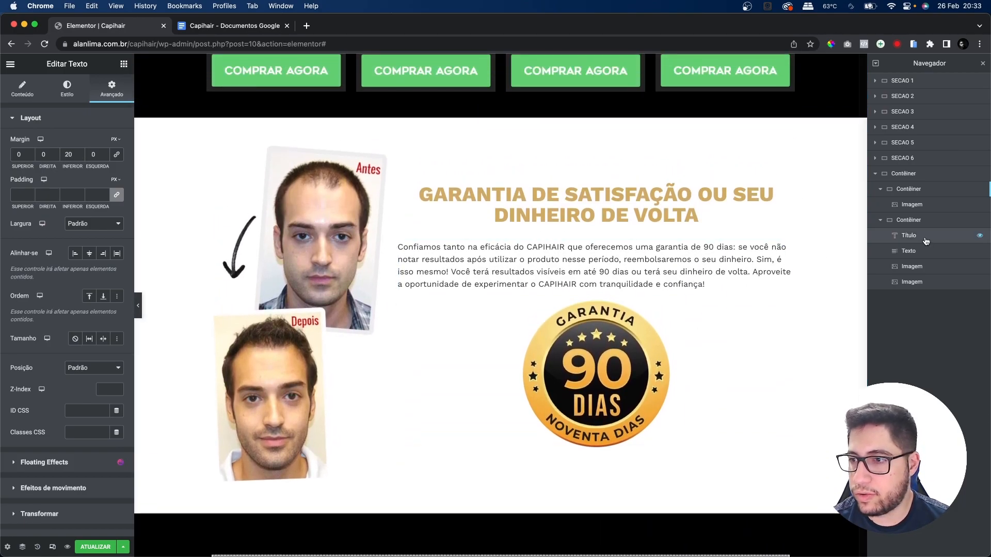
{"action": "left_click", "coordinate": [877, 178]}
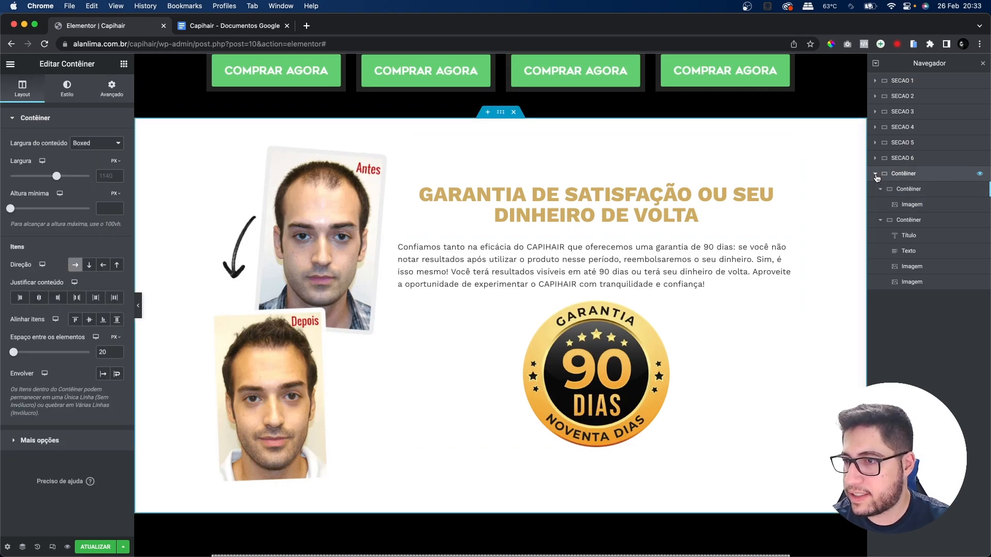
{"action": "left_click", "coordinate": [901, 177]}
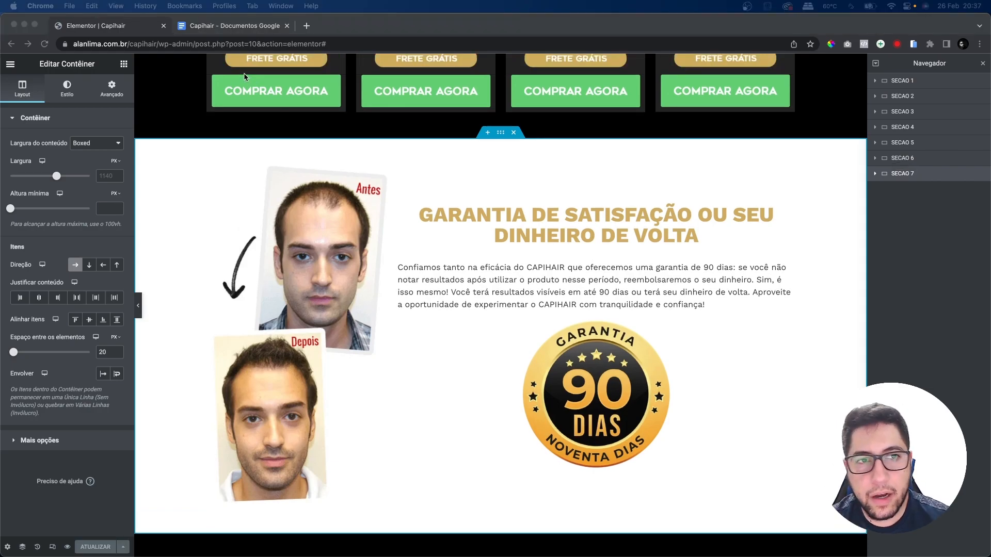
- Switch to the Capihair Google Docs document and review the questions under Dúvidas frequentes
{"action": "left_click", "coordinate": [241, 26]}
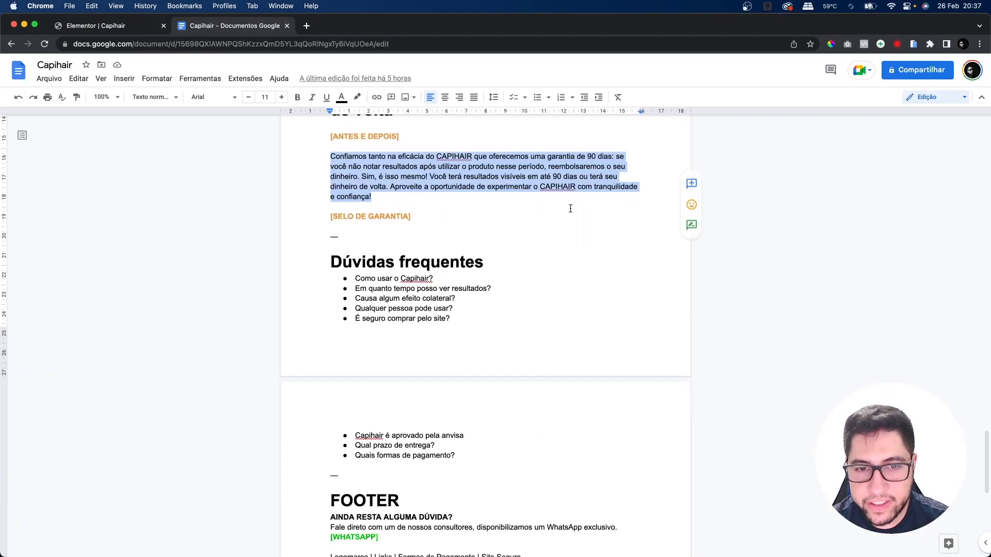
{"action": "scroll", "coordinate": [573, 217], "scroll_direction": "down", "scroll_amount": 5}
{"action": "scroll", "coordinate": [567, 240], "scroll_direction": "up", "scroll_amount": 3}
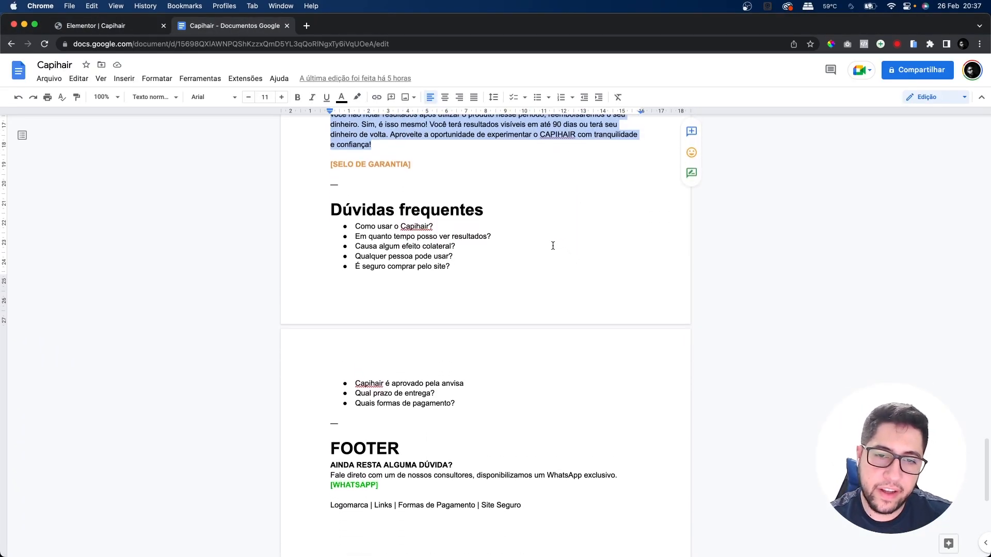
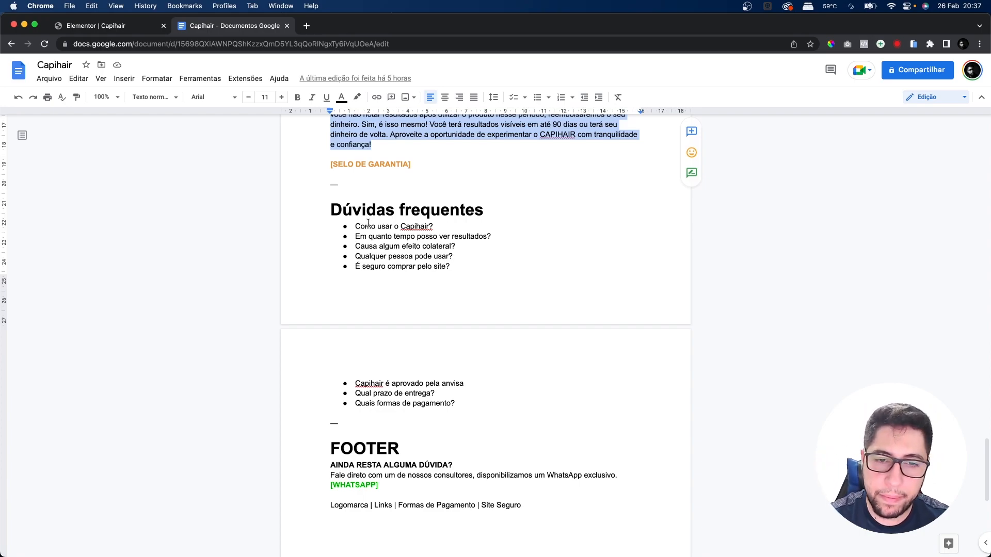
{"action": "triple_click", "coordinate": [367, 223]}
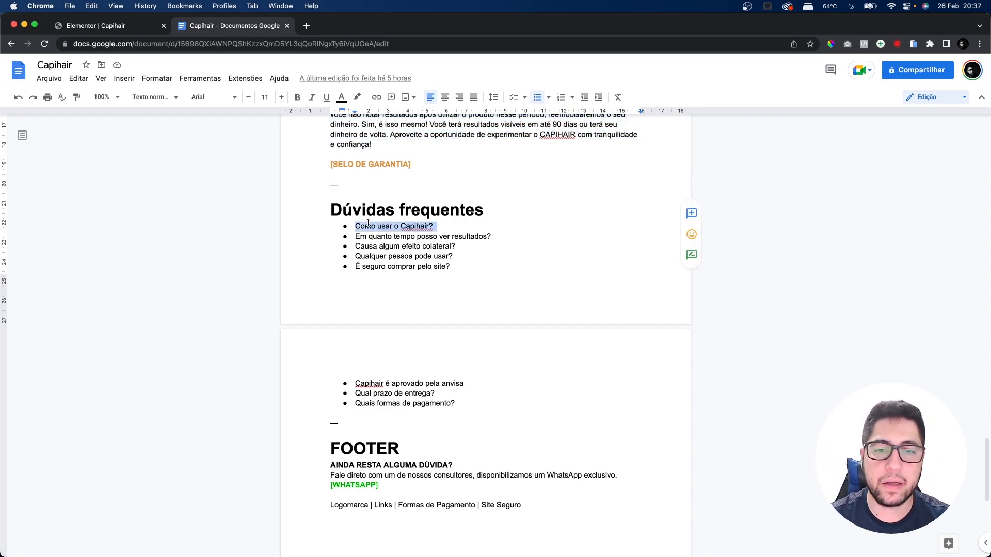
{"action": "left_click", "coordinate": [381, 271]}
- Switch back to Elementor, add an empty container below SECAO 7 and open its advanced settings
{"action": "left_click", "coordinate": [115, 26]}
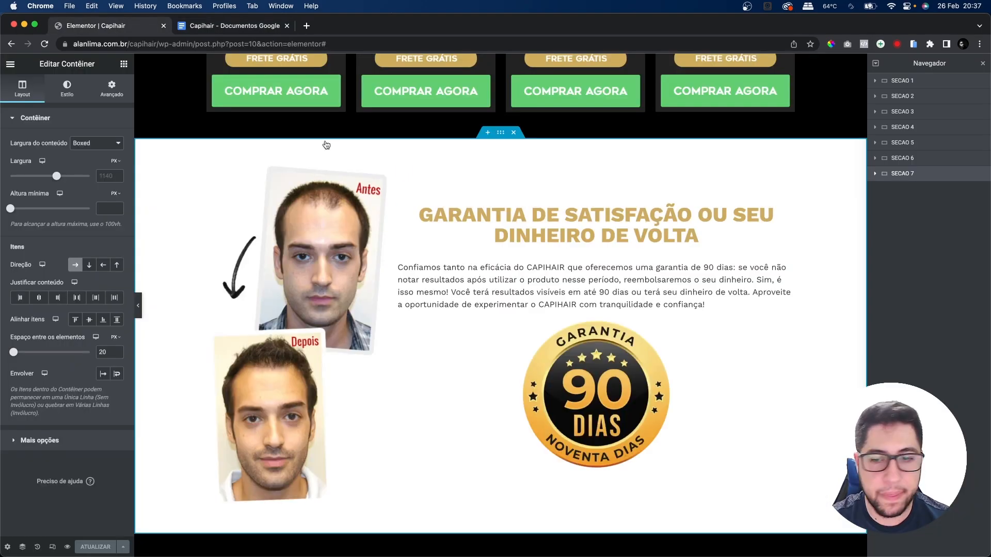
{"action": "scroll", "coordinate": [534, 276], "scroll_direction": "down", "scroll_amount": 4}
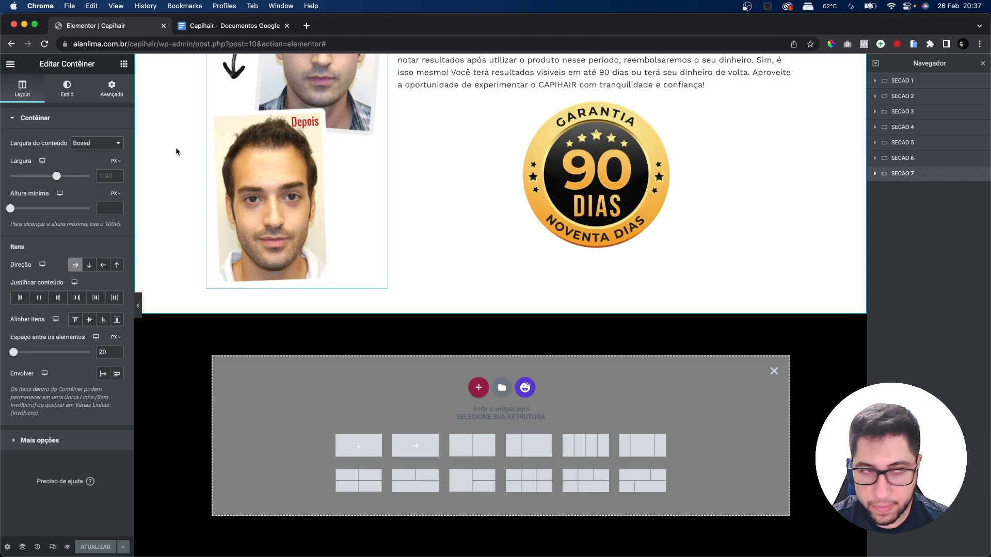
{"action": "left_click", "coordinate": [123, 63]}
{"action": "left_click_drag", "start_coordinate": [34, 185], "coordinate": [154, 305]}
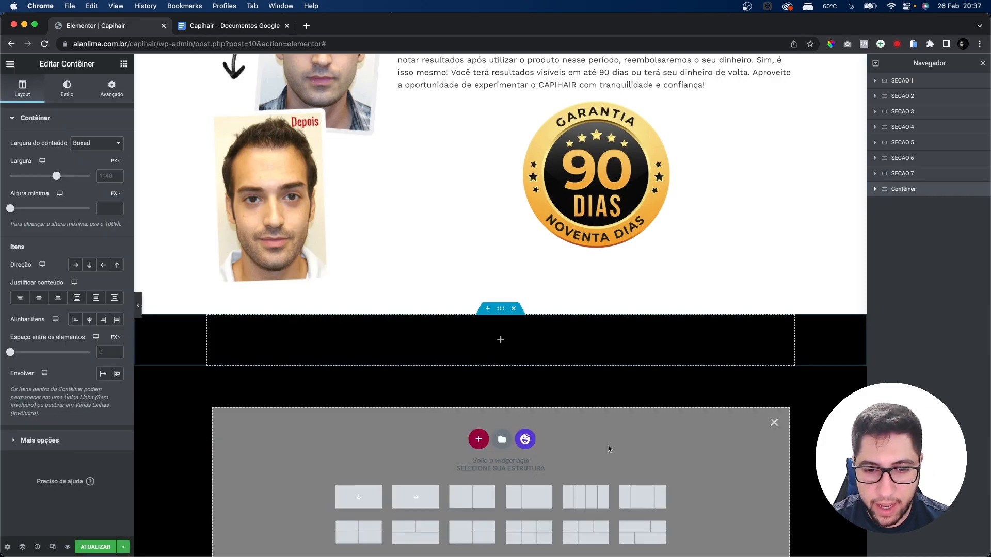
{"action": "left_click", "coordinate": [111, 88]}
{"action": "left_click", "coordinate": [18, 157]}
{"action": "type", "text": "30"}
{"action": "key", "text": "Tab"}
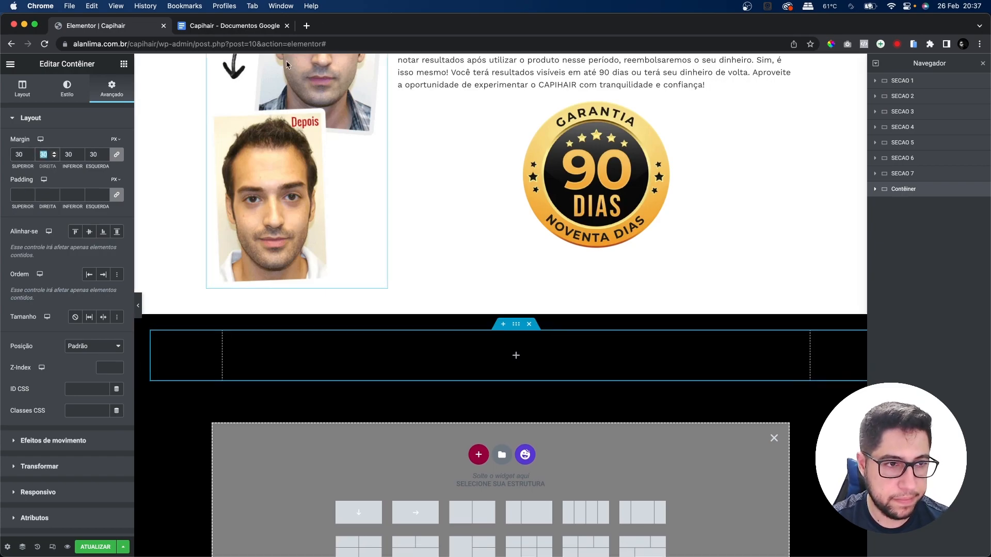
{"action": "key", "text": "BackSpace"}
- Set the new container's padding to 50 px at the top and bottom and 20 px at the right and left
{"action": "left_click", "coordinate": [121, 194]}
{"action": "left_click", "coordinate": [20, 194]}
{"action": "type", "text": "50"}
{"action": "key", "text": "Tab"}
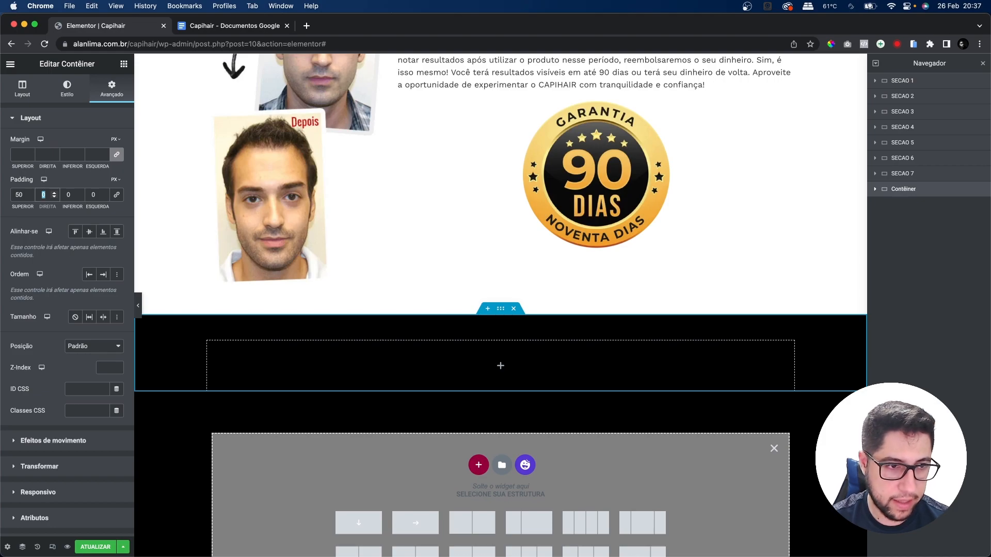
{"action": "type", "text": "20"}
{"action": "key", "text": "Tab"}
{"action": "type", "text": "50"}
{"action": "key", "text": "Tab"}
{"action": "type", "text": "20"}
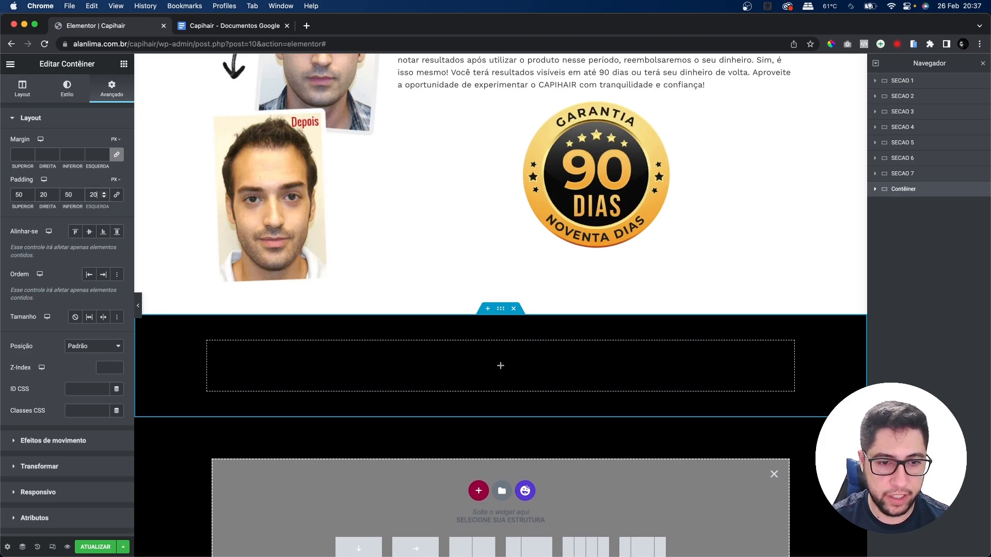
- Copy the guarantee section's title and paste it into the new empty container
{"action": "scroll", "coordinate": [518, 246], "scroll_direction": "up", "scroll_amount": 3}
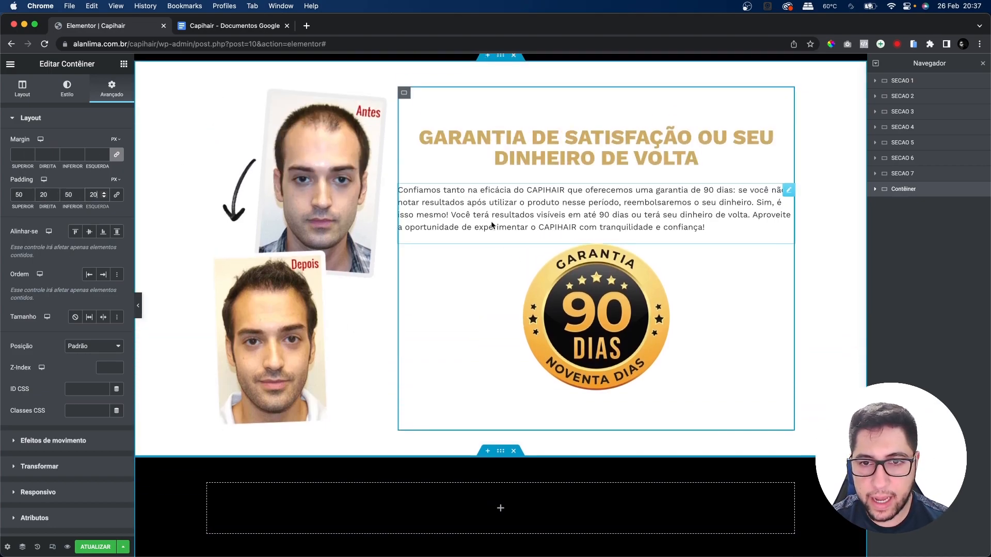
{"action": "right_click", "coordinate": [546, 168]}
{"action": "left_click", "coordinate": [570, 210]}
{"action": "scroll", "coordinate": [502, 387], "scroll_direction": "down", "scroll_amount": 4}
{"action": "right_click", "coordinate": [507, 331]}
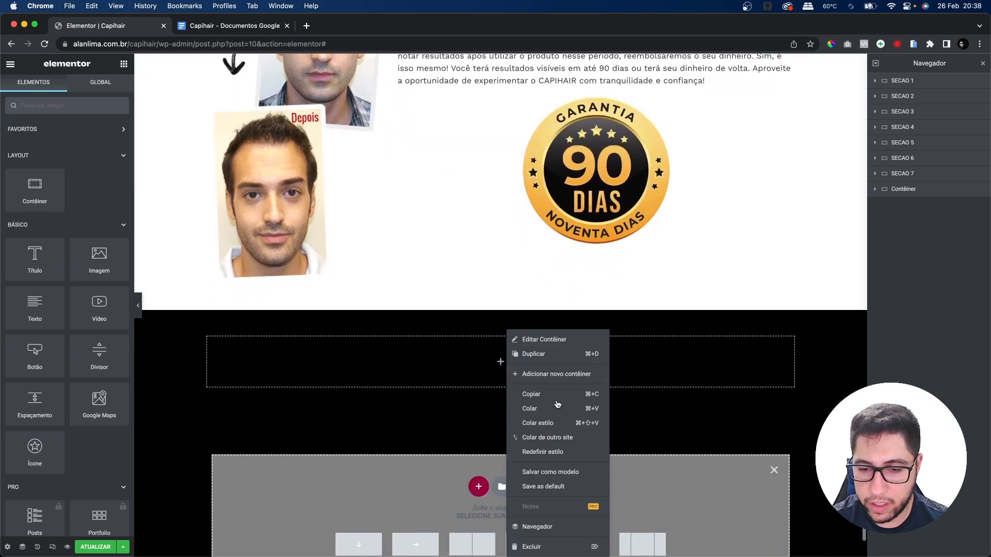
{"action": "left_click", "coordinate": [546, 416]}
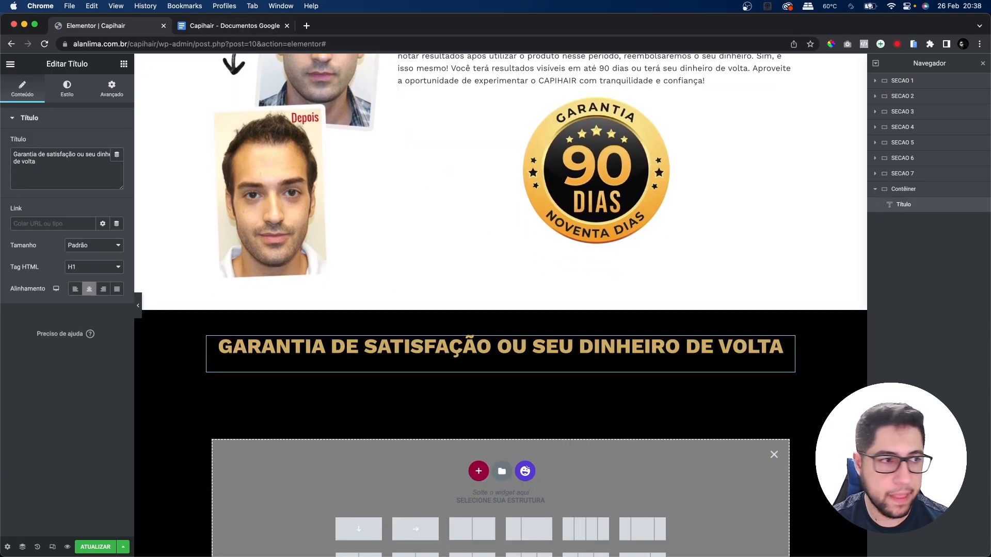
- Replace the pasted title's text with "Dúvidas Frequentes"
{"action": "left_click", "coordinate": [55, 176]}
{"action": "key", "text": "super+a"}
{"action": "type", "text": "Dúvi"}
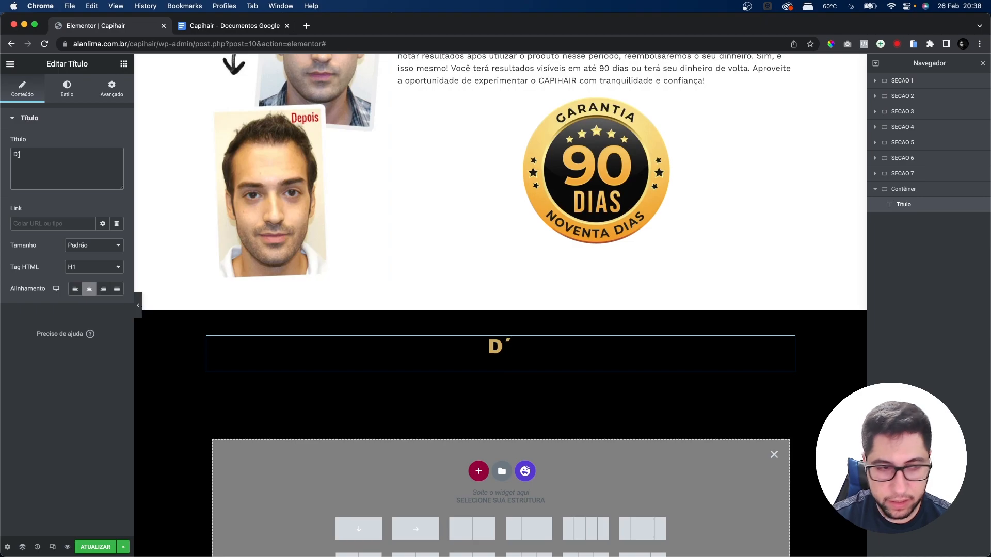
{"action": "type", "text": "das Frequ"}
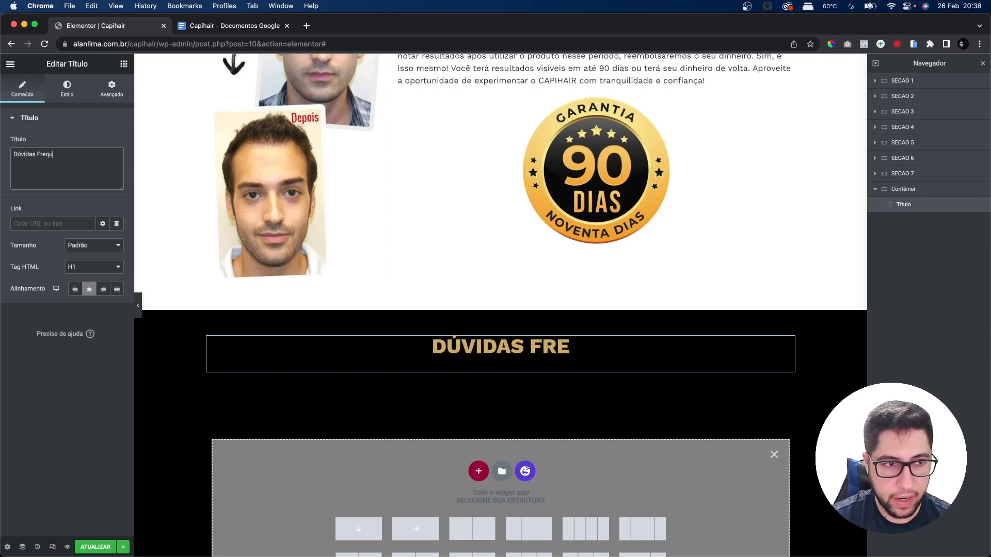
{"action": "type", "text": "entes"}
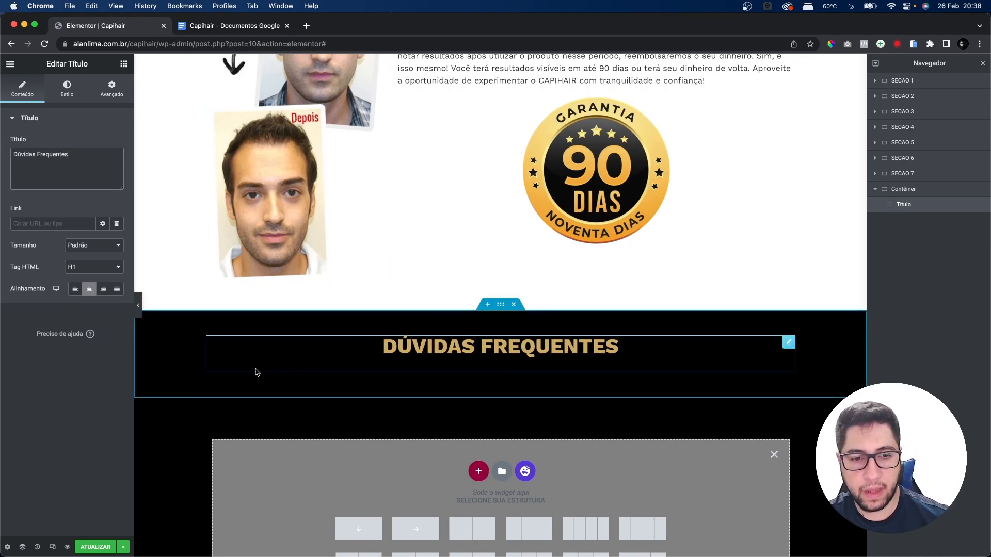
- Add an Acordeão widget below the Dúvidas Frequentes title and collapse its first item
{"action": "left_click", "coordinate": [123, 64]}
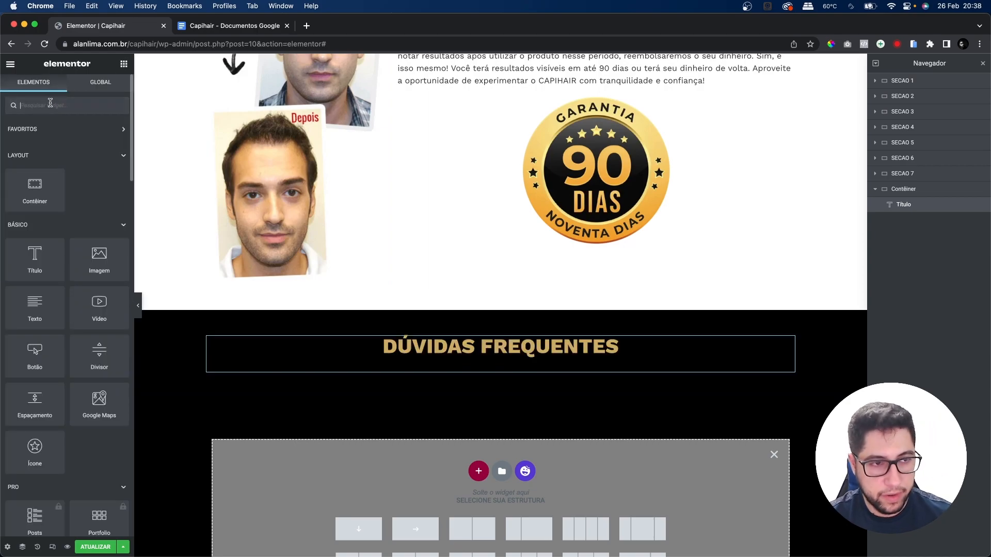
{"action": "type", "text": "S"}
{"action": "key", "text": "BackSpace"}
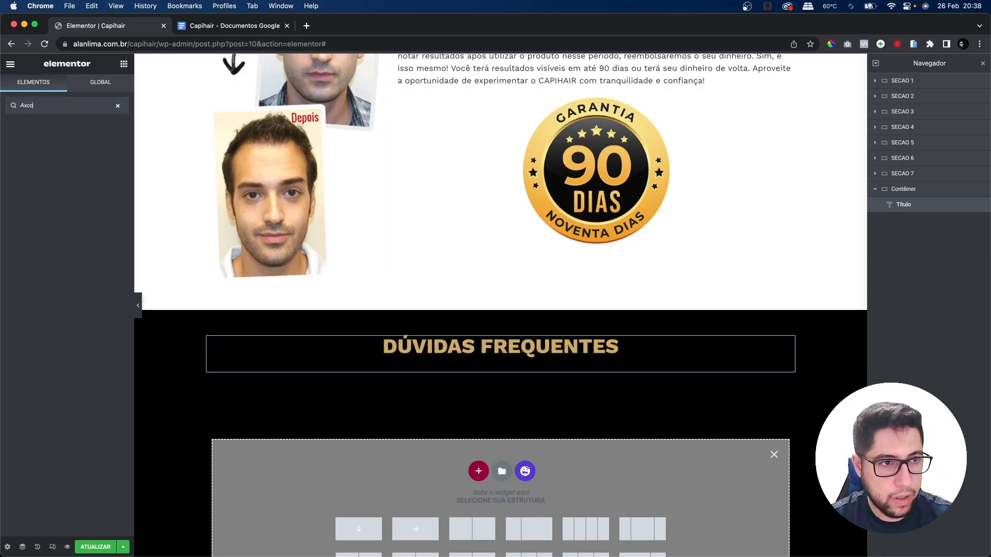
{"action": "type", "text": "Acor"}
{"action": "left_click_drag", "start_coordinate": [23, 157], "coordinate": [553, 356]}
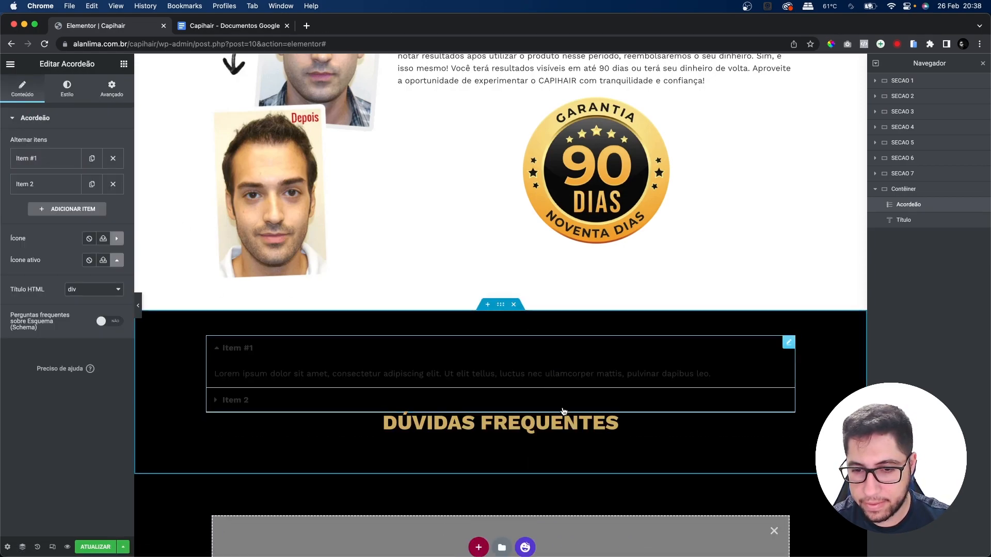
{"action": "left_click_drag", "start_coordinate": [789, 342], "coordinate": [542, 428]}
{"action": "scroll", "coordinate": [619, 361], "scroll_direction": "down", "scroll_amount": 2}
{"action": "left_click", "coordinate": [282, 305]}
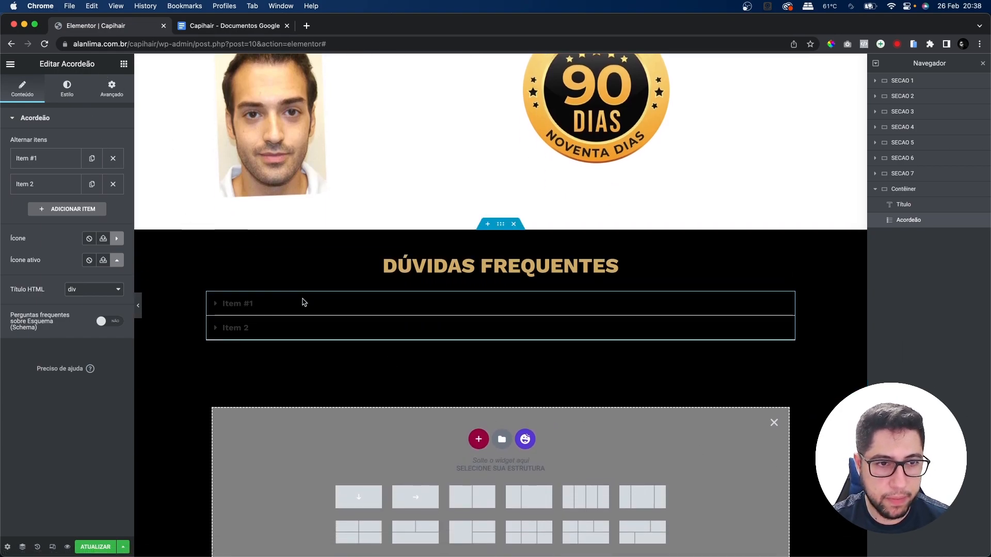
- Set the accordion's border width to 0 and the spacing between its items to 5 px
{"action": "left_click", "coordinate": [59, 86]}
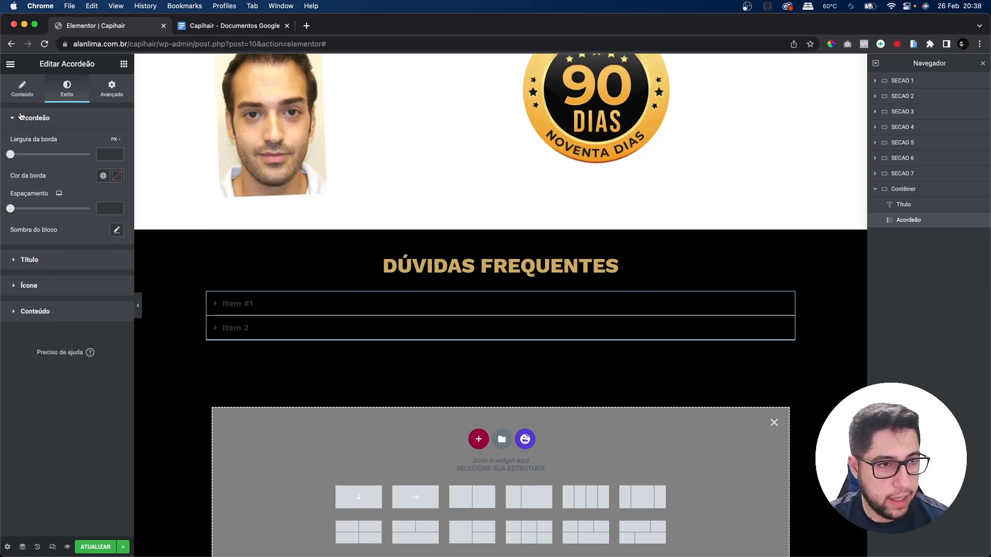
{"action": "left_click", "coordinate": [35, 313]}
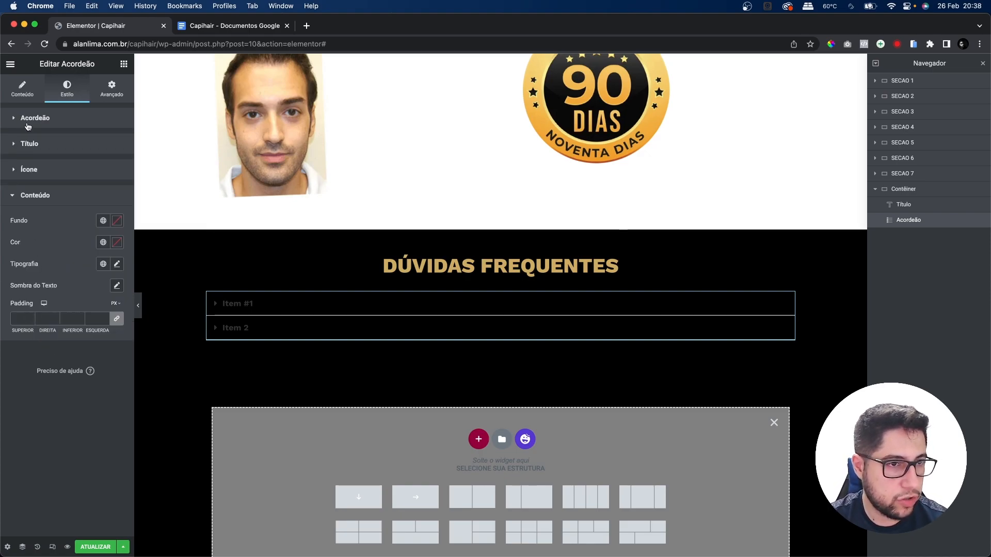
{"action": "left_click", "coordinate": [29, 119]}
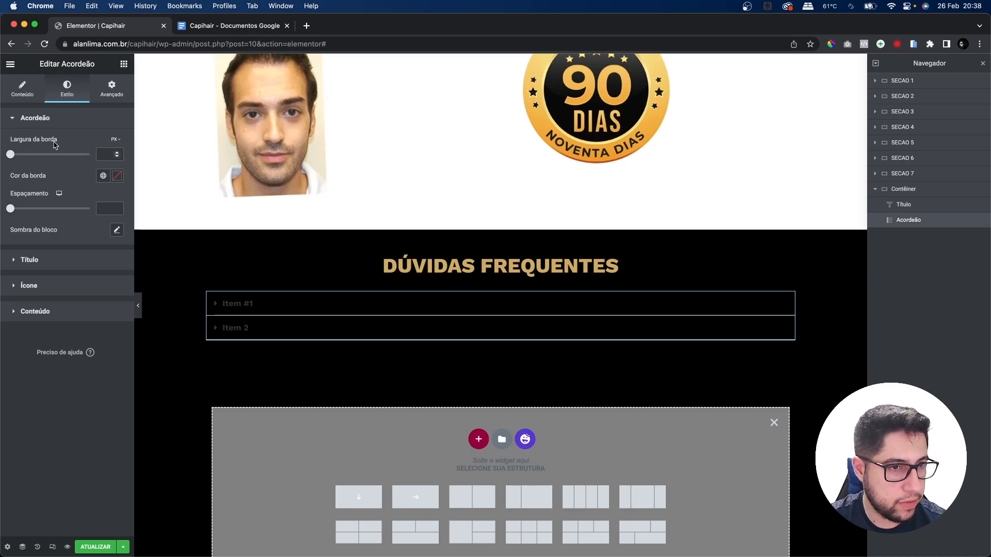
{"action": "left_click", "coordinate": [101, 153]}
{"action": "type", "text": "0"}
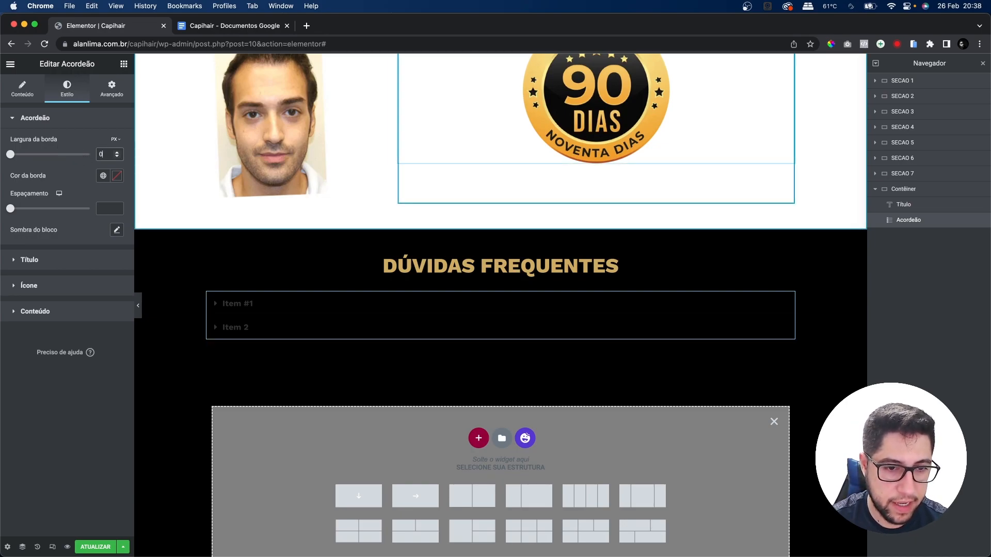
{"action": "left_click", "coordinate": [101, 211]}
{"action": "type", "text": "5"}
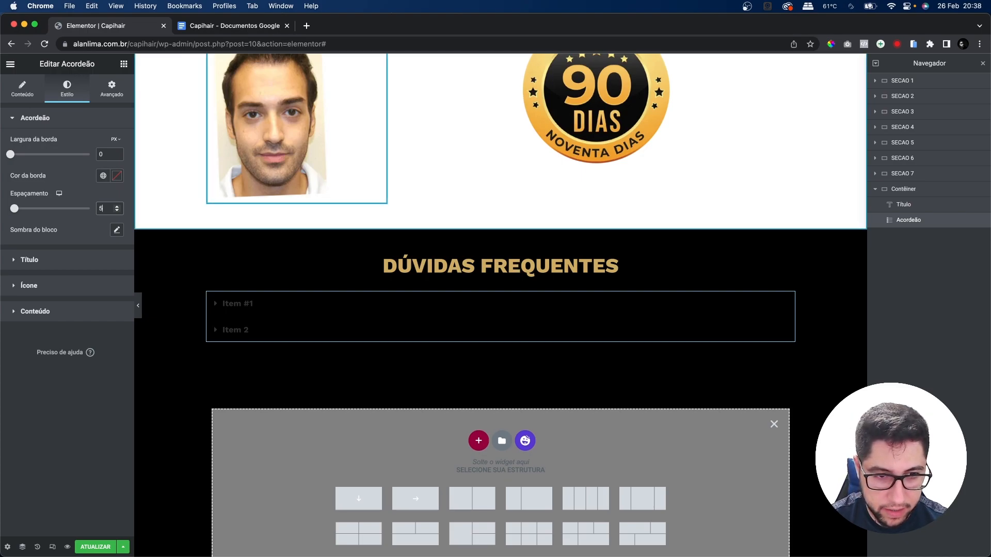
- Set the accordion title background to dark grey #3A3A3A, starting from the global Texto colour
{"action": "left_click", "coordinate": [29, 260]}
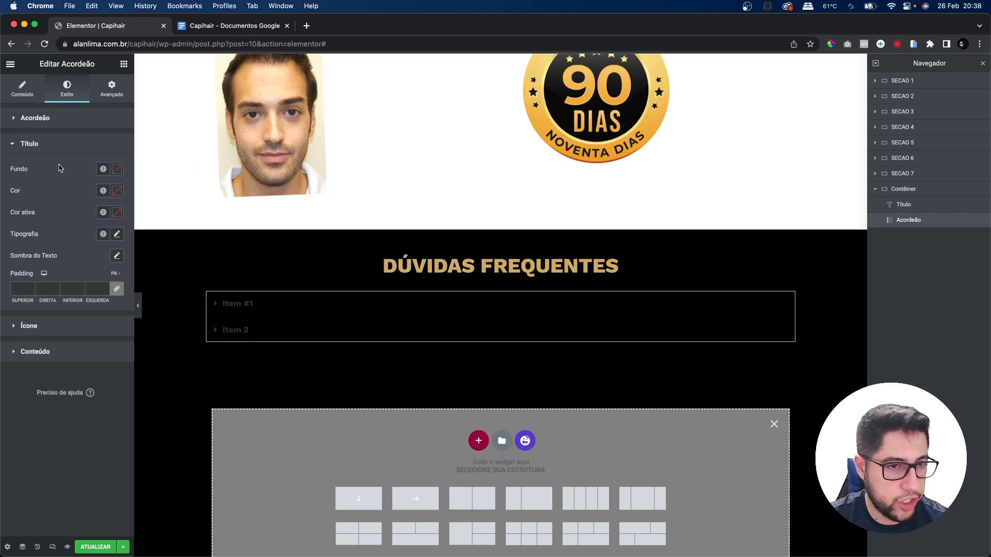
{"action": "left_click", "coordinate": [105, 169]}
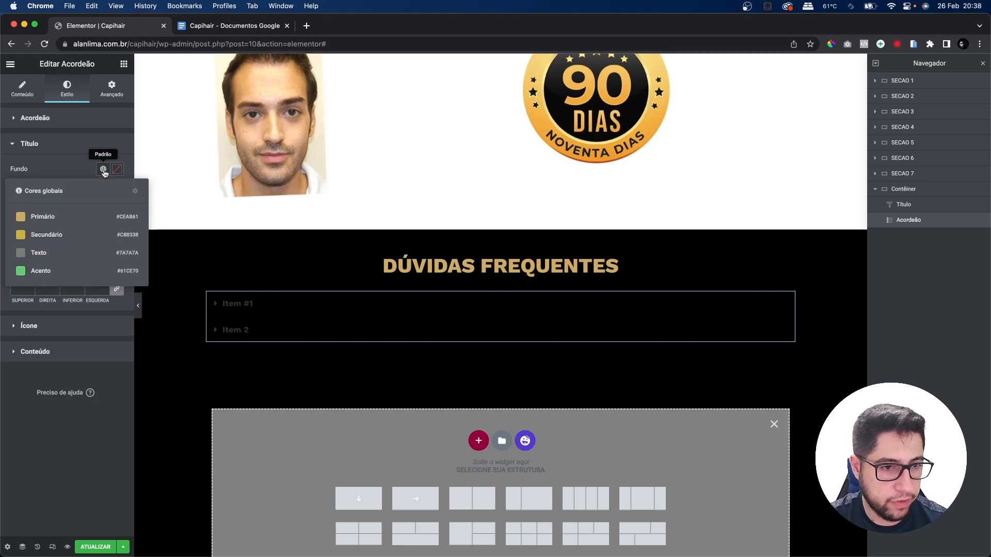
{"action": "left_click", "coordinate": [48, 254]}
{"action": "left_click", "coordinate": [103, 169]}
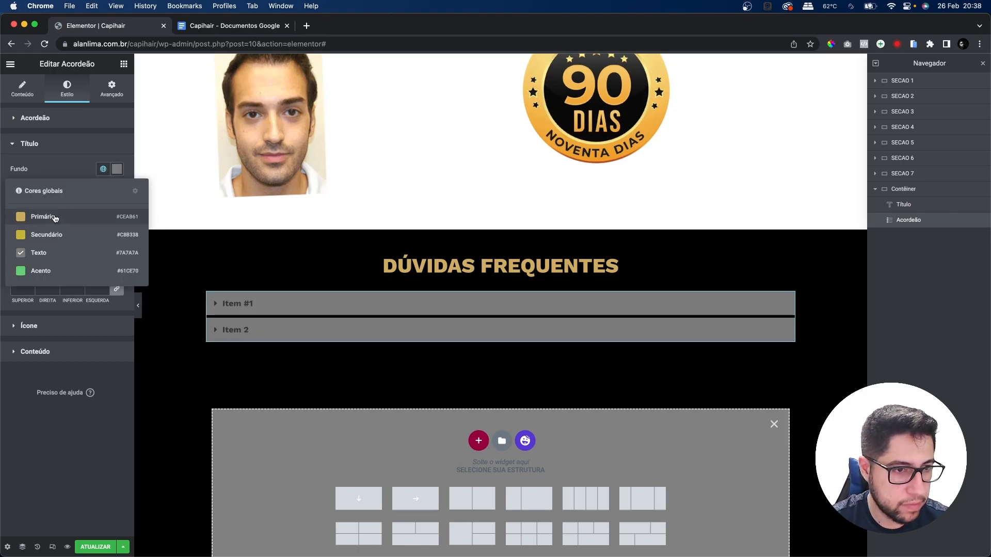
{"action": "left_click", "coordinate": [46, 215]}
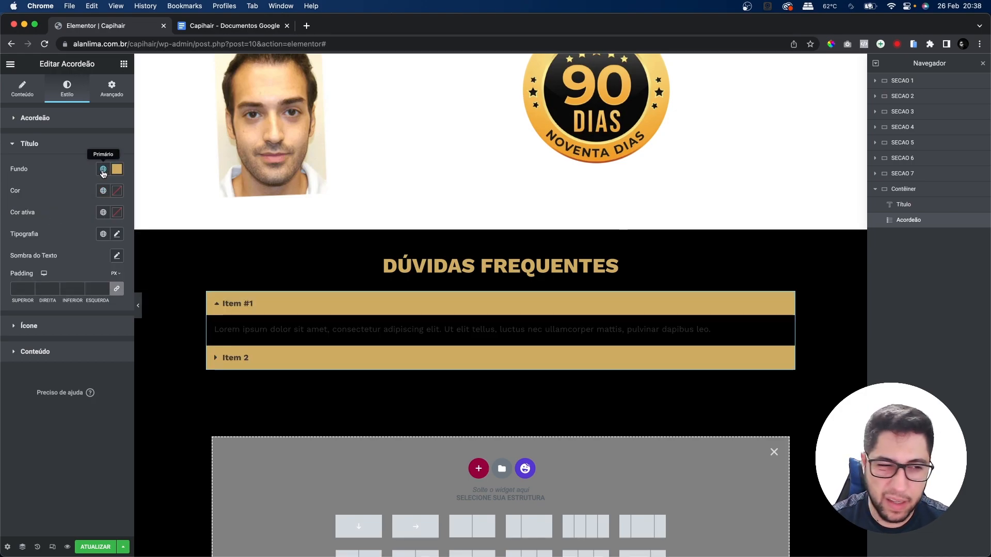
{"action": "left_click", "coordinate": [104, 171]}
{"action": "left_click", "coordinate": [62, 254]}
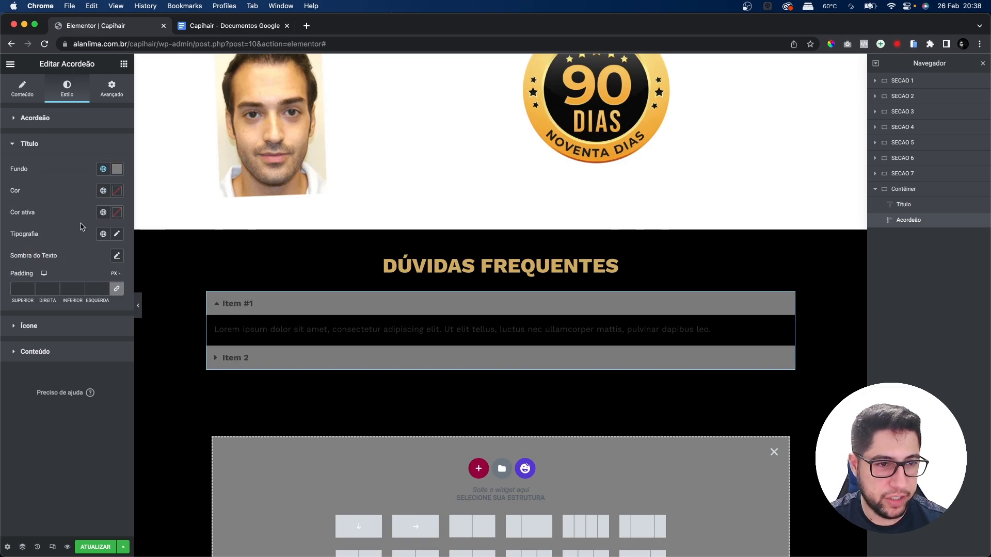
{"action": "left_click", "coordinate": [117, 169]}
{"action": "left_click_drag", "start_coordinate": [64, 252], "coordinate": [64, 274]}
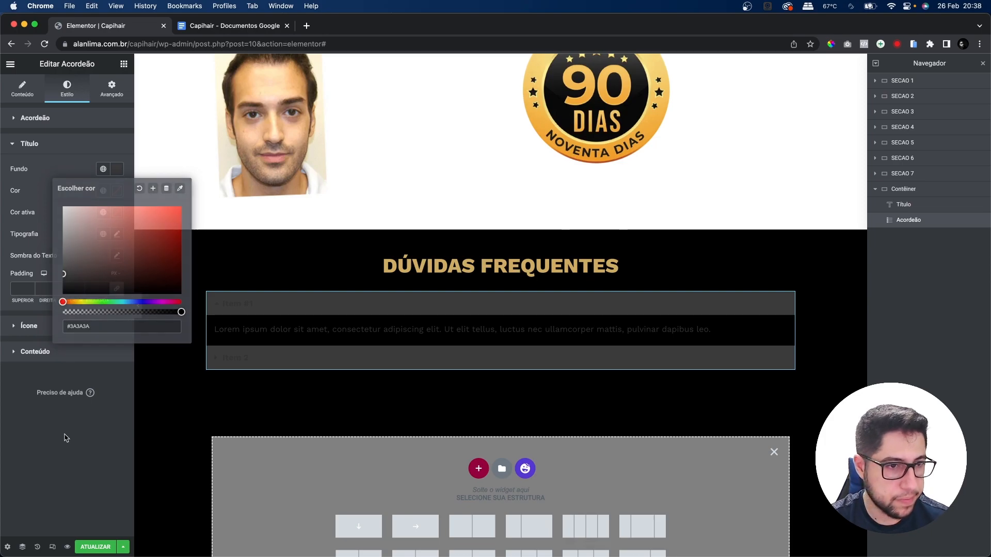
{"action": "left_click", "coordinate": [63, 218]}
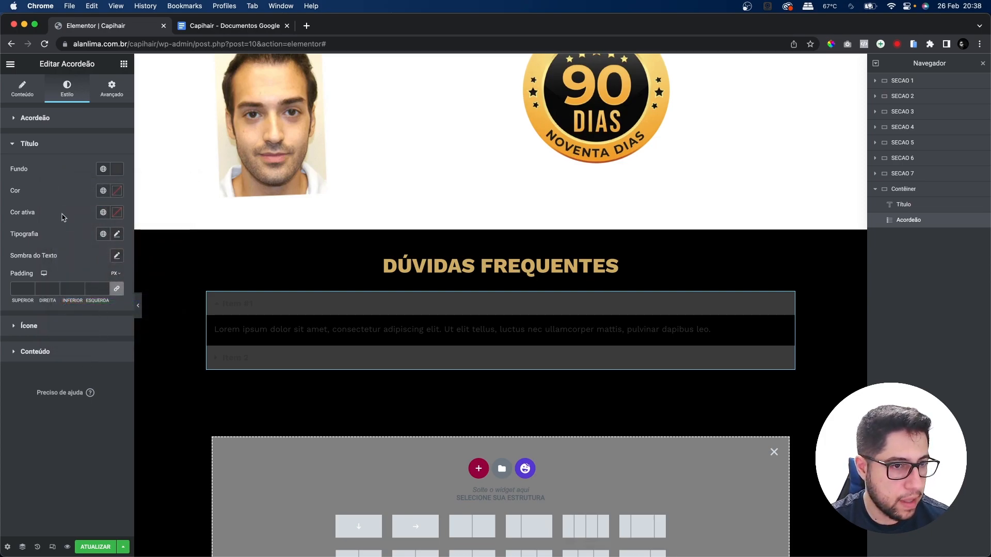
- Try a custom muted red and the global Secundário colour on the accordion titles
{"action": "left_click", "coordinate": [115, 194]}
{"action": "left_click", "coordinate": [154, 236]}
{"action": "left_click", "coordinate": [98, 263]}
{"action": "left_click", "coordinate": [84, 415]}
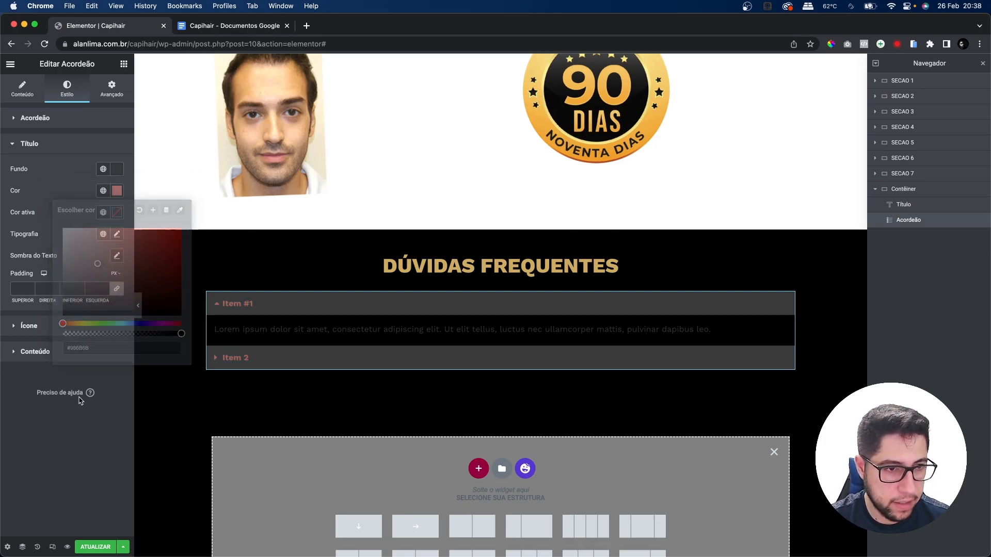
{"action": "left_click", "coordinate": [104, 190]}
{"action": "left_click", "coordinate": [52, 255]}
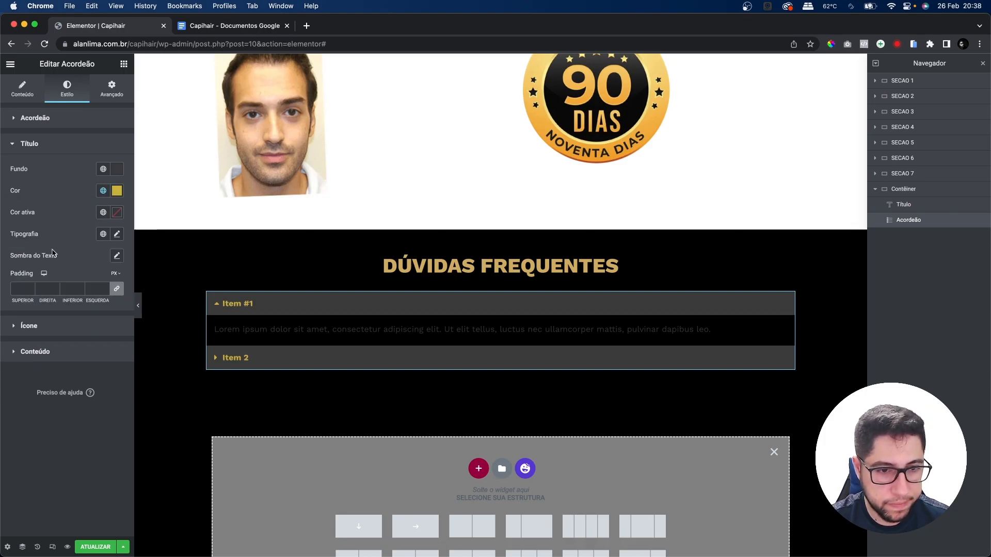
{"action": "left_click", "coordinate": [122, 193]}
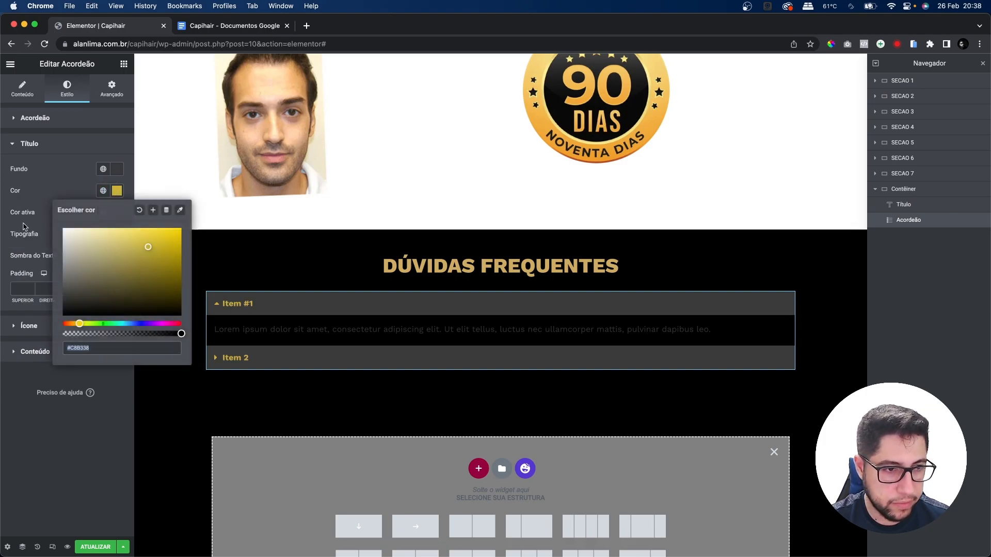
- Set the accordion title colour to the global Primário and its active colour to the global Secundário
{"action": "left_click", "coordinate": [103, 190]}
{"action": "left_click", "coordinate": [34, 236]}
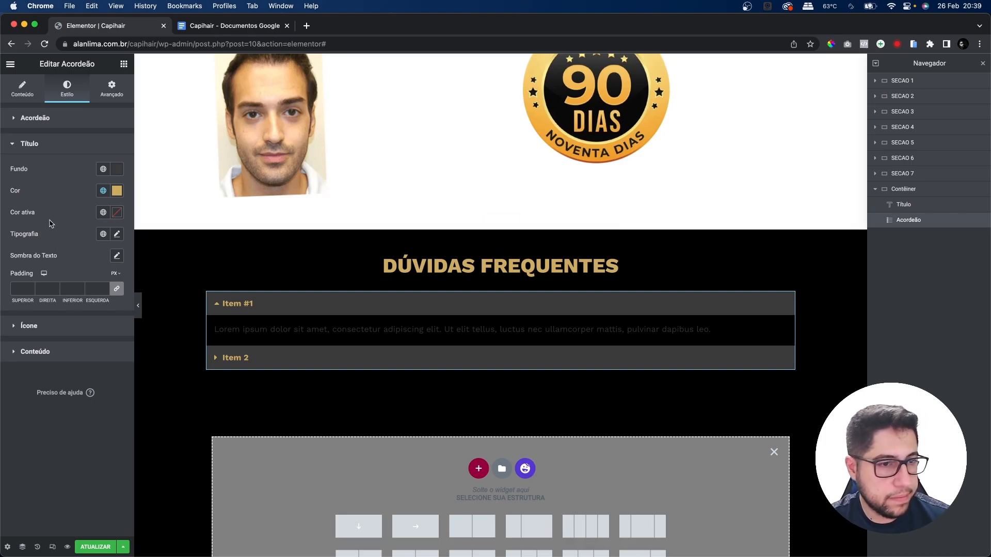
{"action": "left_click", "coordinate": [104, 217]}
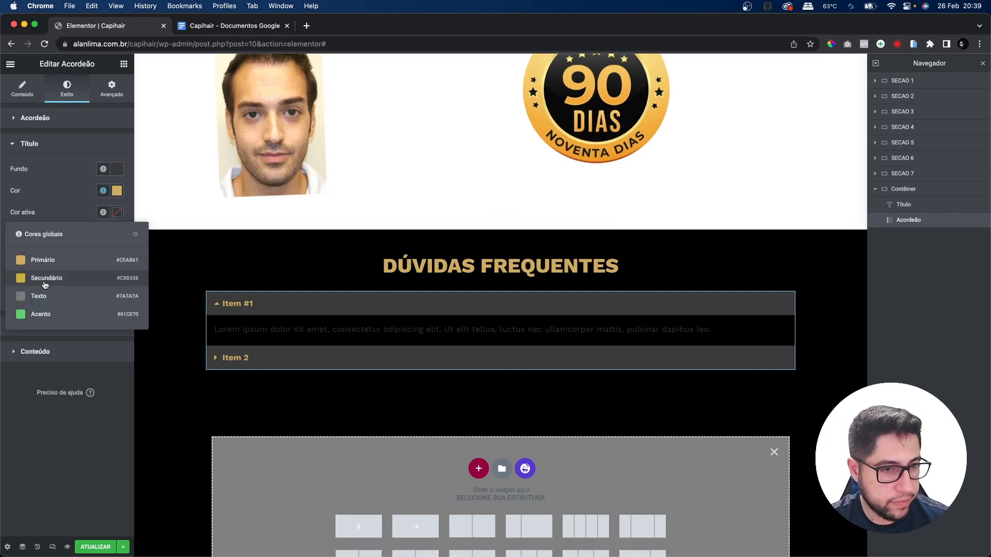
{"action": "left_click", "coordinate": [45, 281]}
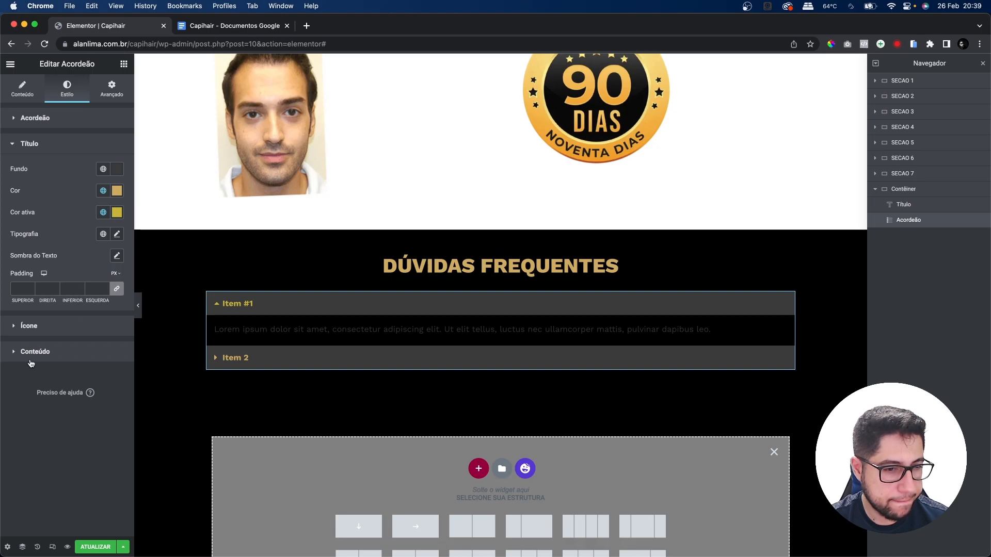
- Set the text colour of the accordion's content to white #FFFFFF
{"action": "left_click", "coordinate": [30, 359]}
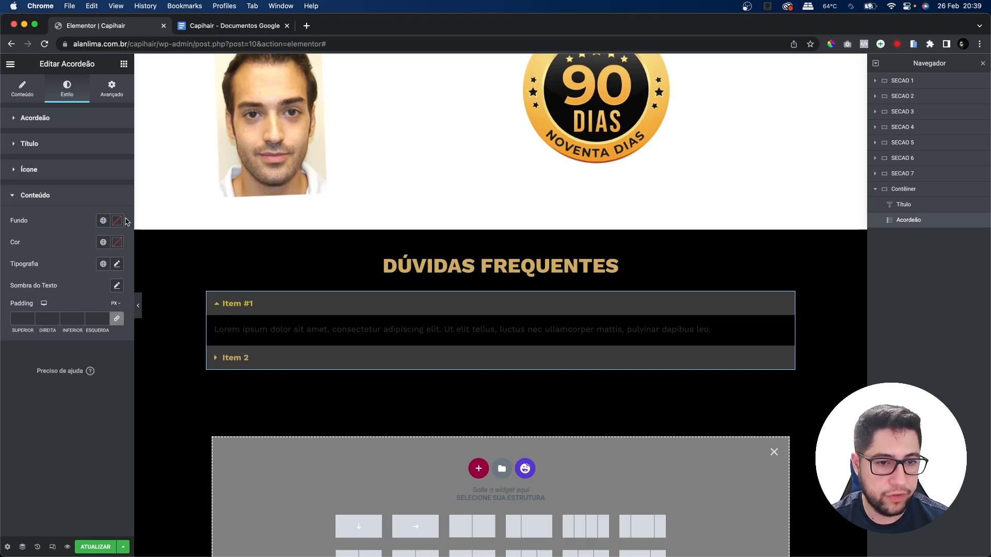
{"action": "left_click", "coordinate": [117, 242]}
{"action": "left_click", "coordinate": [64, 281]}
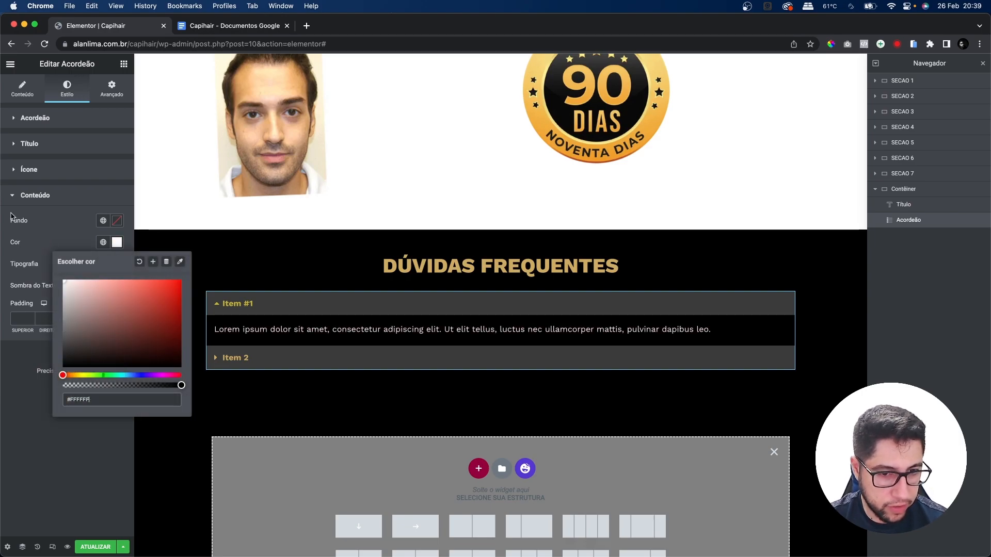
{"action": "left_click", "coordinate": [105, 345]}
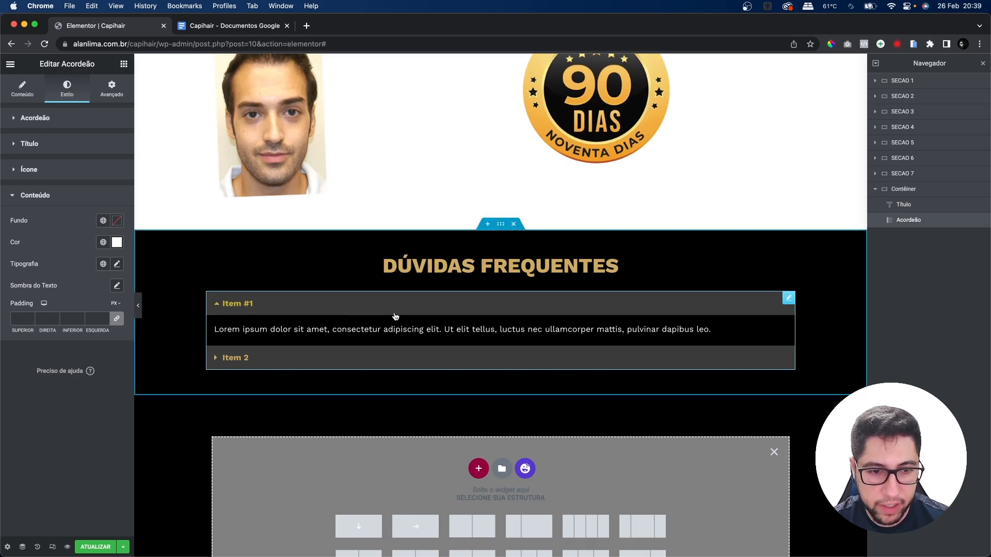
- Collapse the accordion's first item and set the spacing between items to 2 px
{"action": "left_click", "coordinate": [238, 303]}
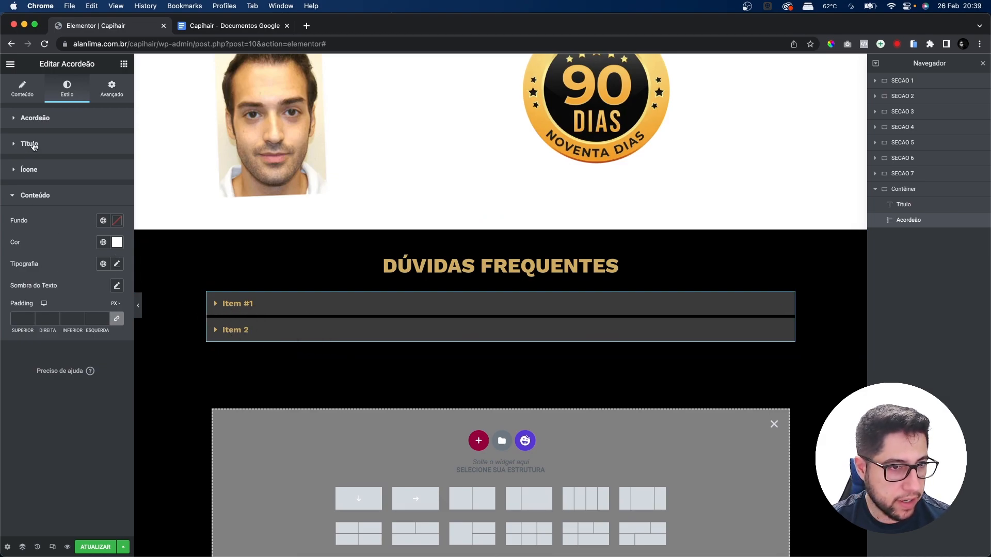
{"action": "left_click", "coordinate": [41, 122]}
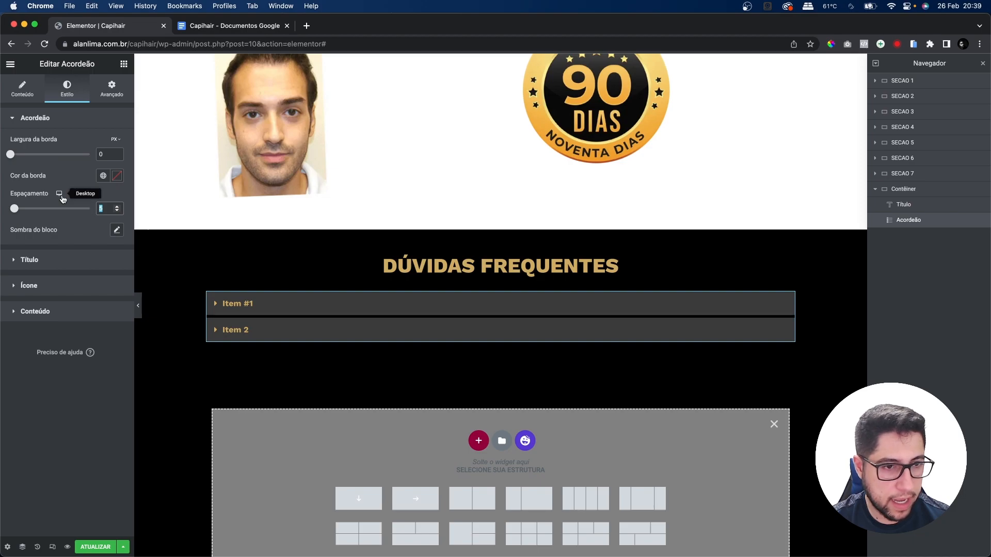
{"action": "type", "text": "2"}
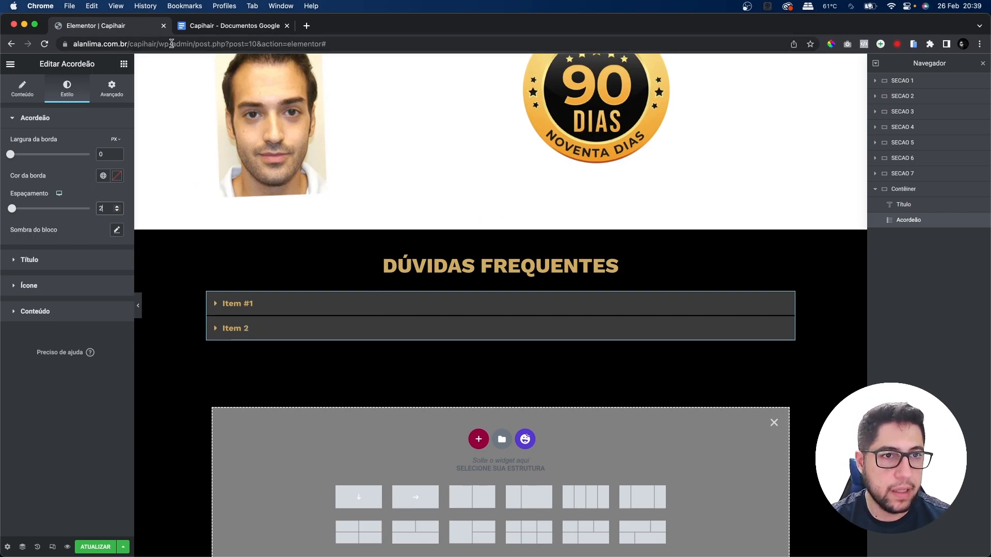
- Check the list of frequent questions in the Capihair document, and delete Item 2 from the accordion
{"action": "left_click", "coordinate": [221, 27]}
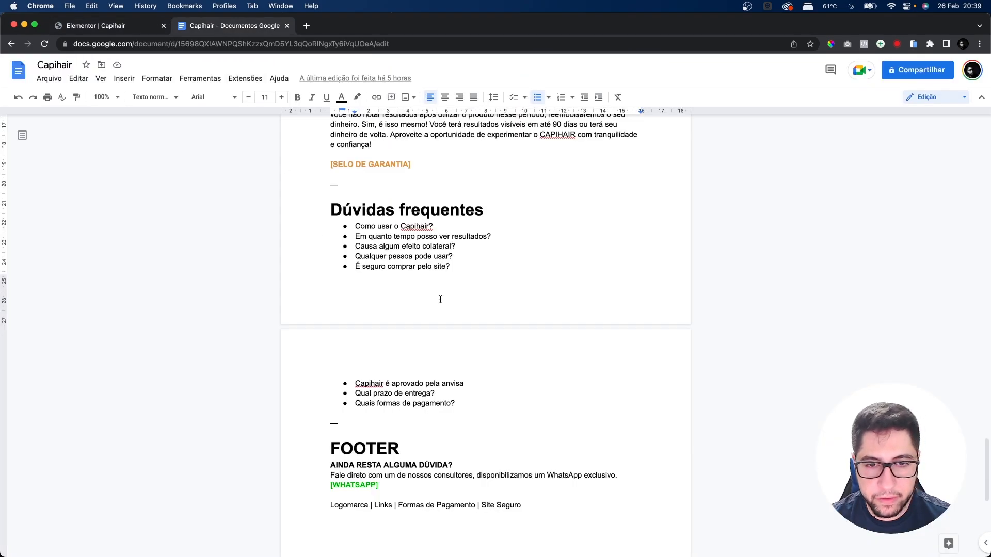
{"action": "left_click", "coordinate": [120, 26]}
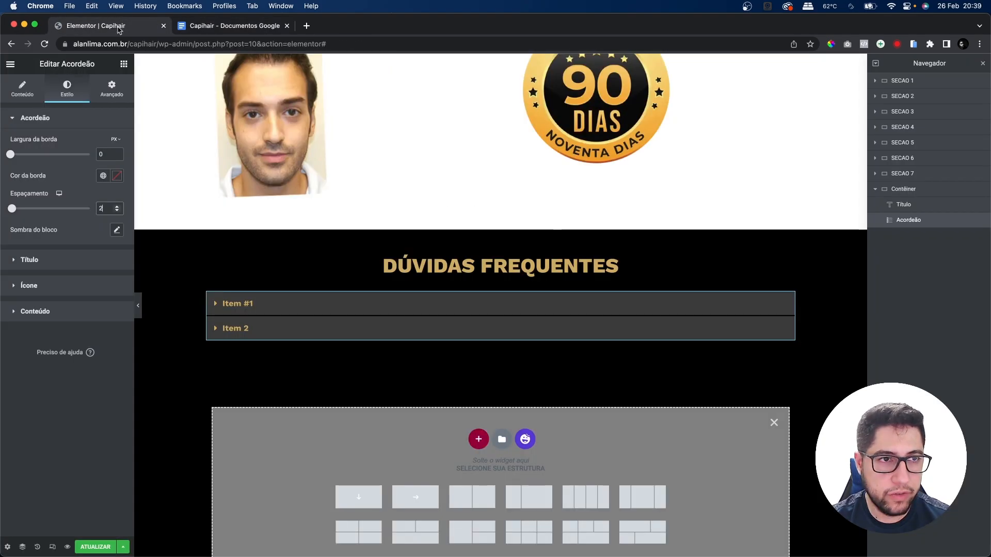
{"action": "left_click", "coordinate": [22, 88]}
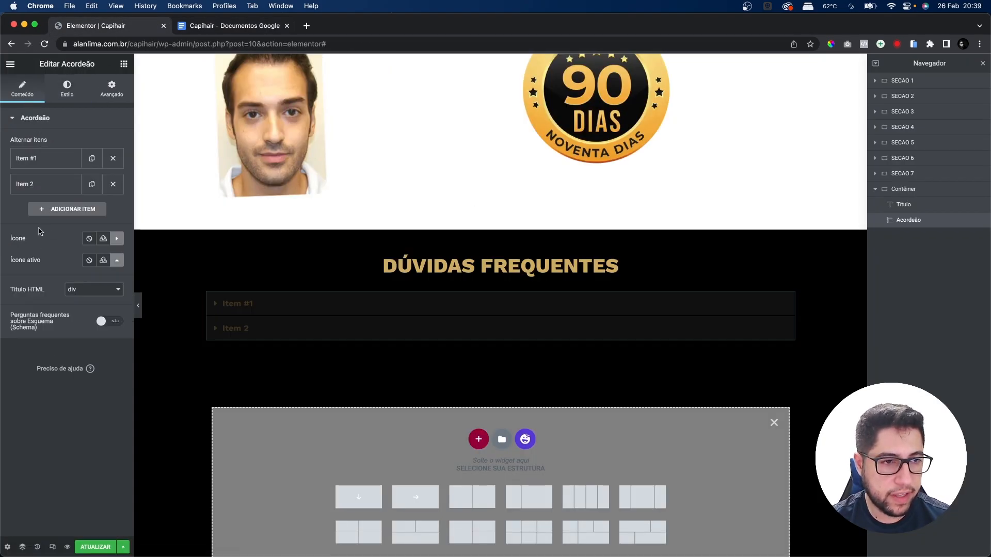
{"action": "left_click", "coordinate": [50, 190]}
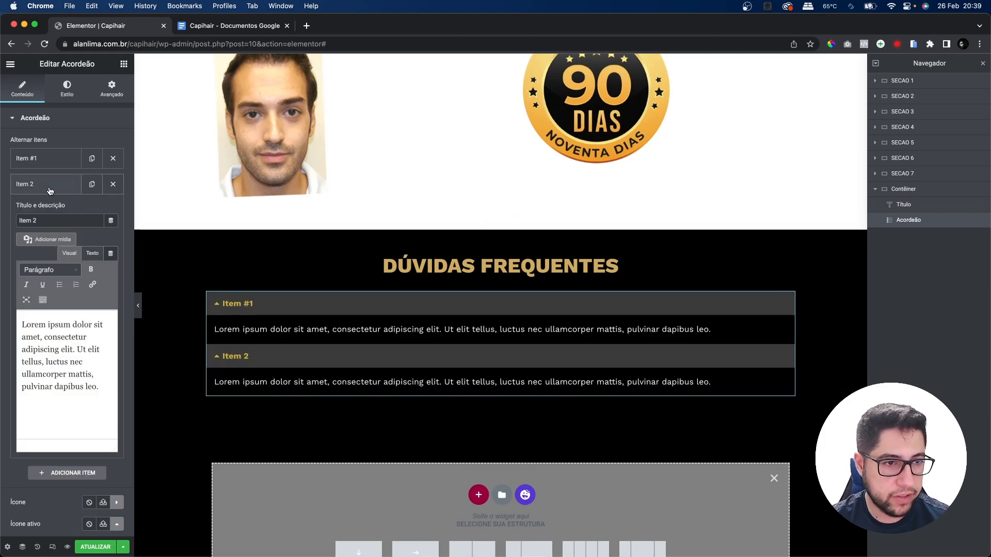
{"action": "left_click", "coordinate": [57, 185]}
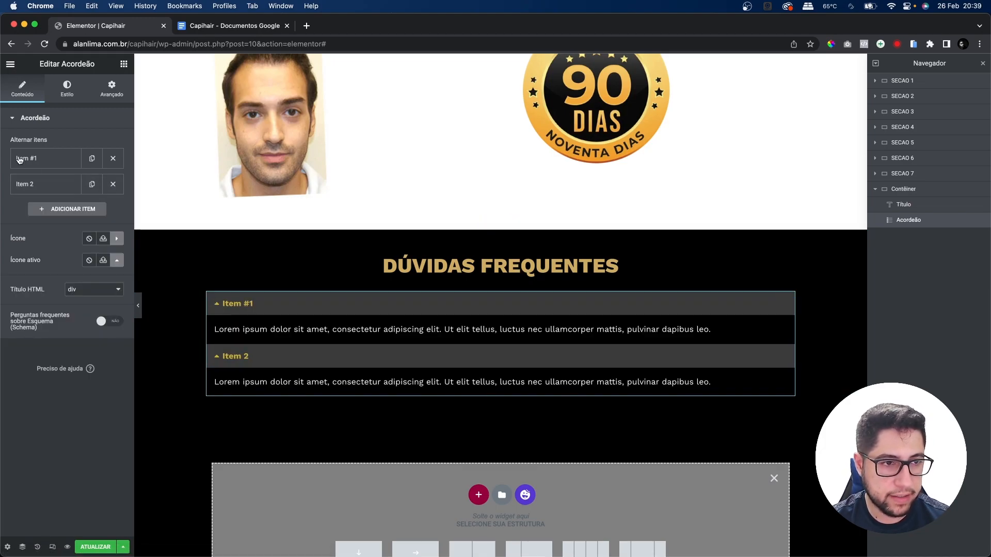
{"action": "left_click", "coordinate": [112, 184]}
- Lengthen Item #1's description to five copies of its lorem ipsum text
{"action": "left_click", "coordinate": [31, 159]}
{"action": "key", "text": "super+a"}
{"action": "key", "text": "super+c"}
{"action": "left_click", "coordinate": [103, 360]}
{"action": "key", "text": "super+v"}
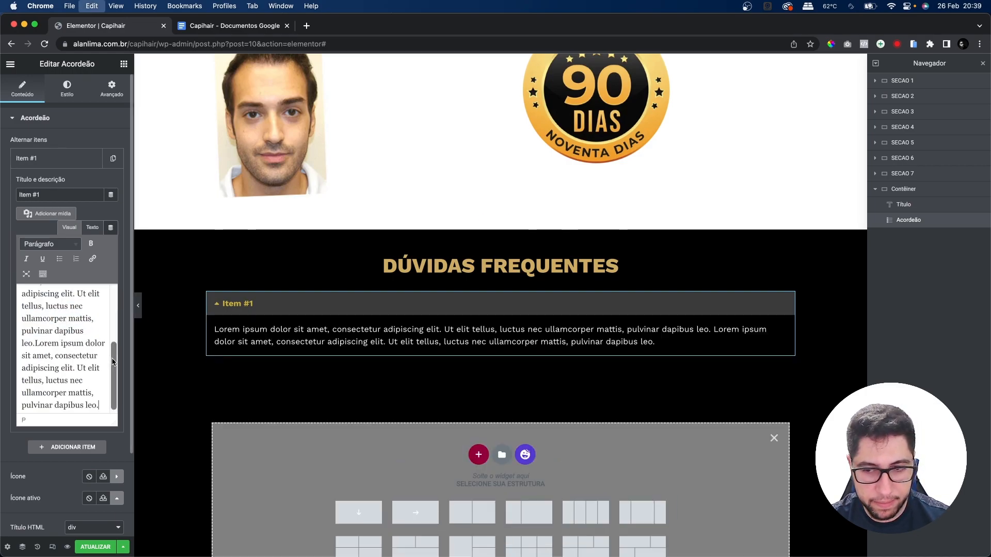
{"action": "key", "text": "super+v"}
{"action": "key", "text": "super+v"}
{"action": "key", "text": "super+v"}
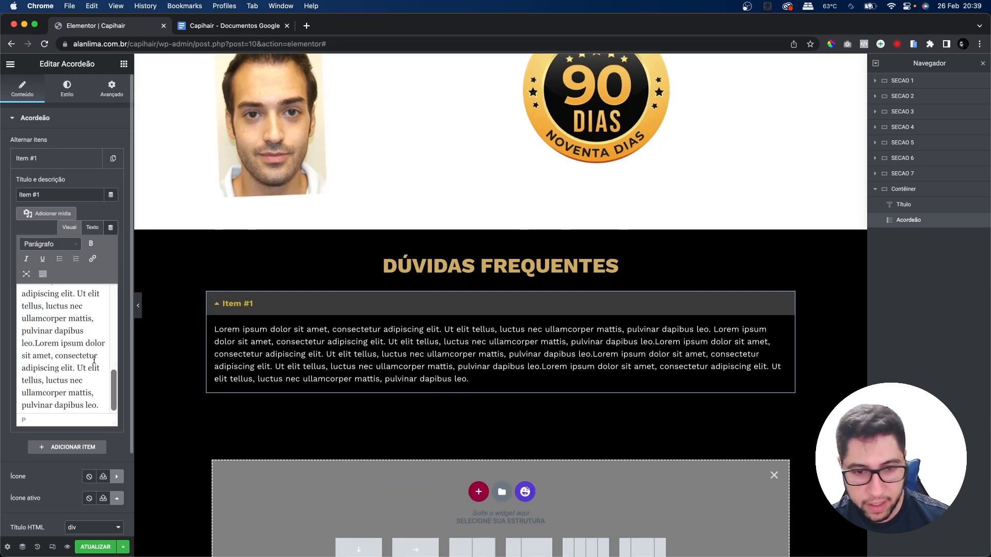
- Copy "Como usar o Capihair?" from the Google Docs document and paste it as the title of Item #1
{"action": "key", "text": "ctrl+Tab"}
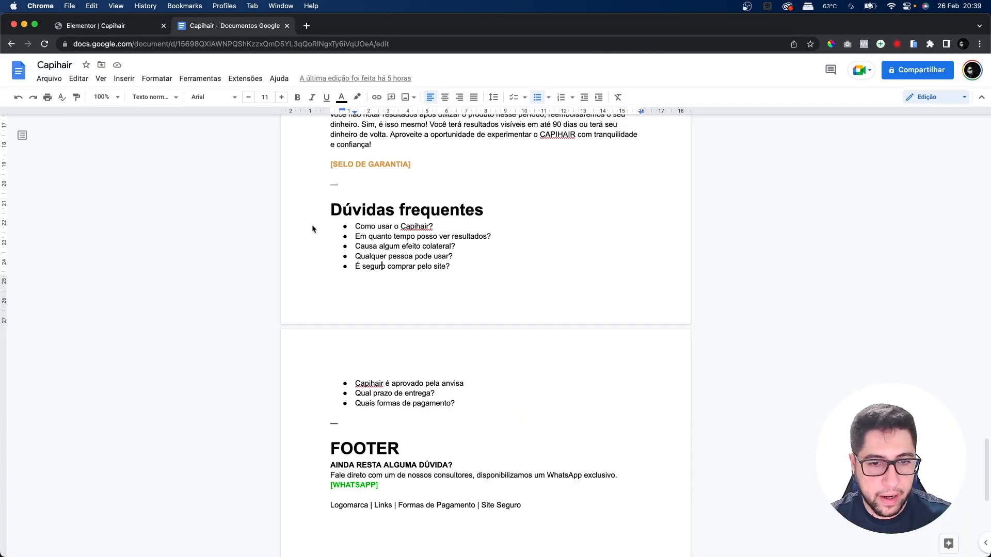
{"action": "left_click_drag", "start_coordinate": [437, 225], "coordinate": [368, 227]}
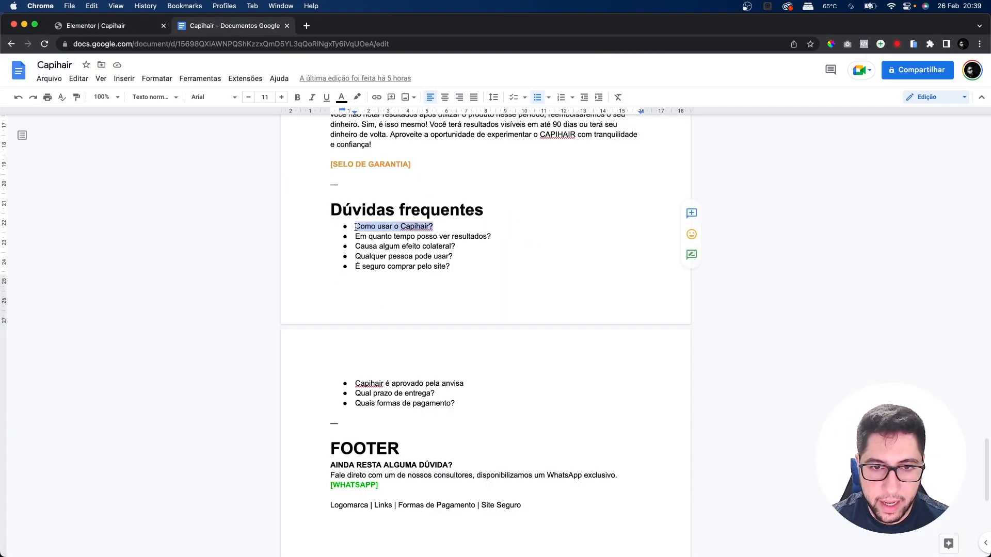
{"action": "left_click", "coordinate": [96, 26]}
{"action": "left_click", "coordinate": [51, 158]}
{"action": "left_click", "coordinate": [51, 158]}
{"action": "left_click", "coordinate": [49, 194]}
{"action": "key", "text": "super+a"}
{"action": "key", "text": "super+v"}
{"action": "left_click", "coordinate": [69, 164]}
- Duplicate the accordion item and replace the copy's title with "Em quanto tempo posso ver resultados?" from the document
{"action": "left_click", "coordinate": [114, 162]}
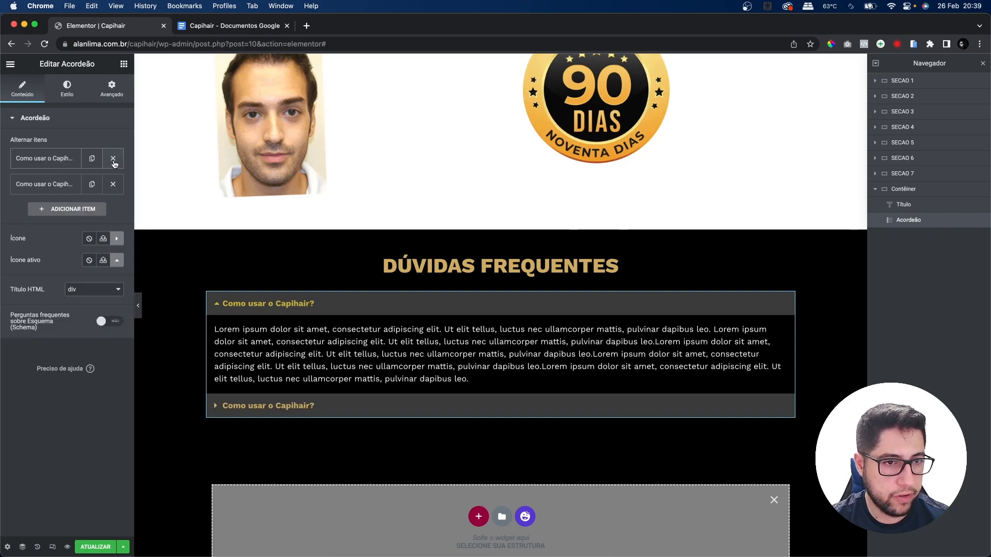
{"action": "left_click", "coordinate": [245, 30]}
{"action": "left_click_drag", "start_coordinate": [491, 236], "coordinate": [355, 236]}
{"action": "left_click", "coordinate": [111, 31]}
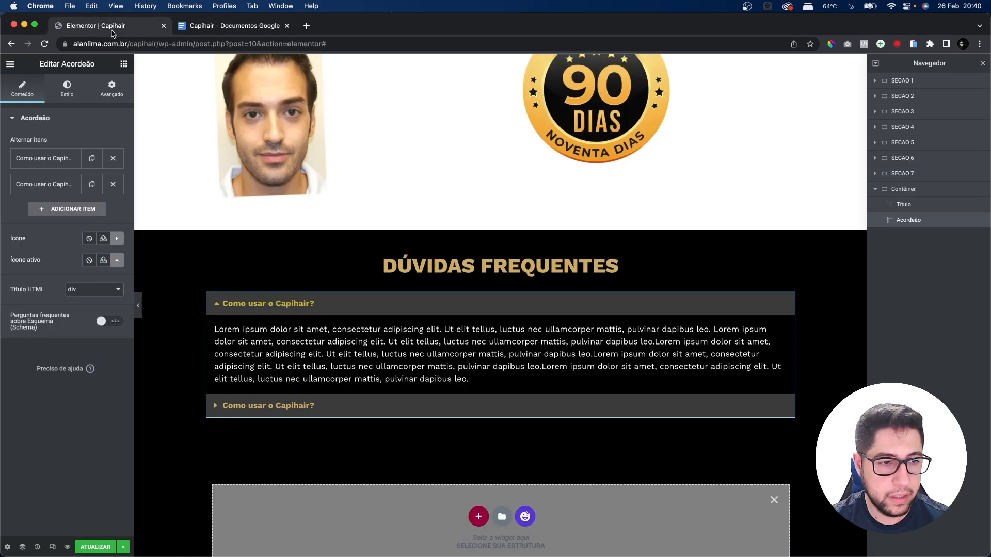
{"action": "left_click", "coordinate": [34, 184]}
{"action": "triple_click", "coordinate": [48, 219]}
{"action": "key", "text": "super+v"}
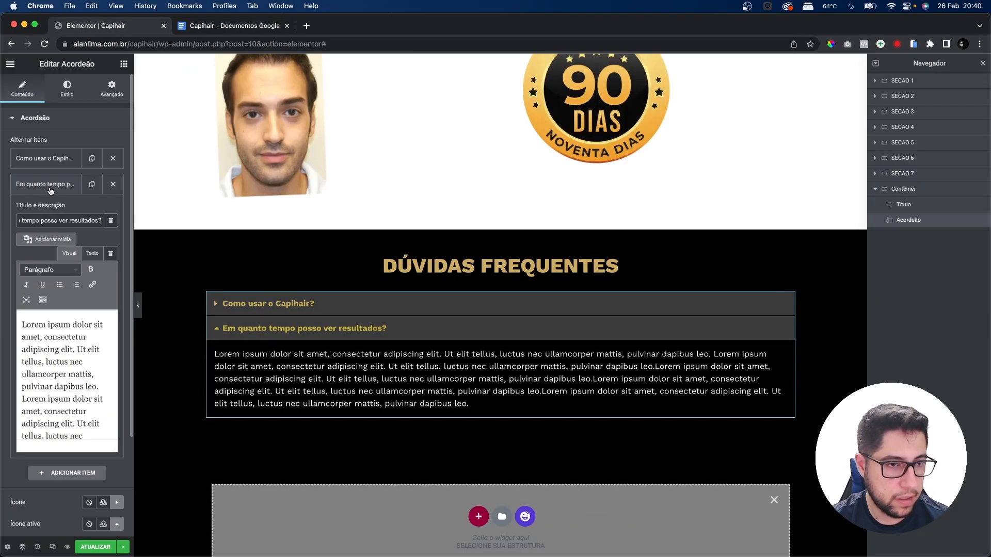
{"action": "left_click", "coordinate": [48, 184]}
- Duplicate the second accordion item and replace the copy's title with "Causa algum efeito colateral?" from the document
{"action": "left_click", "coordinate": [92, 185]}
{"action": "left_click", "coordinate": [246, 26]}
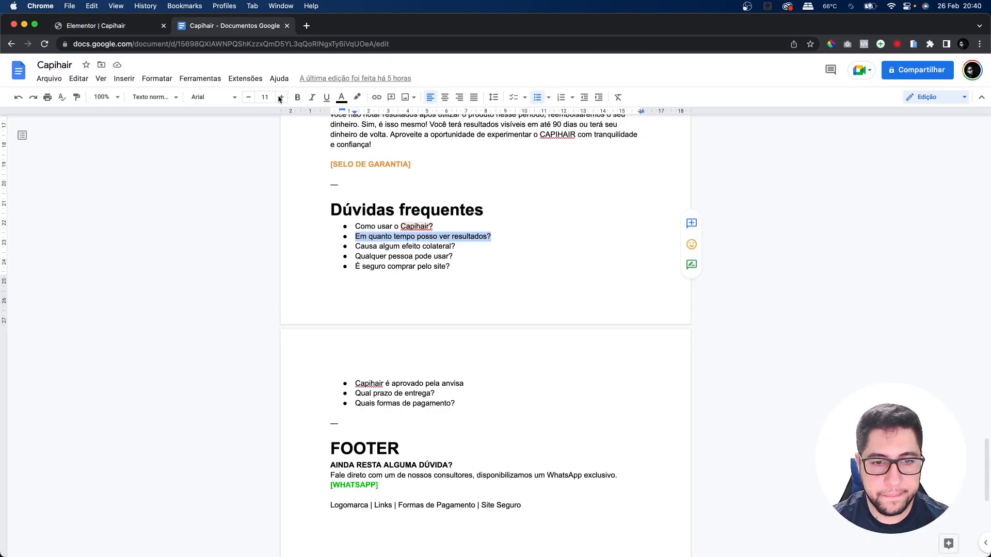
{"action": "left_click_drag", "start_coordinate": [456, 247], "coordinate": [361, 250]}
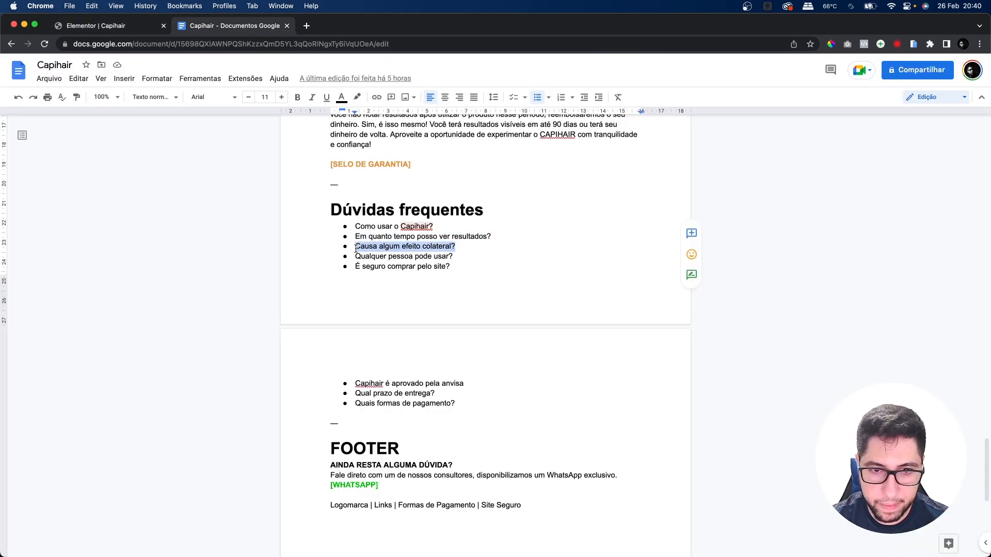
{"action": "left_click", "coordinate": [124, 31]}
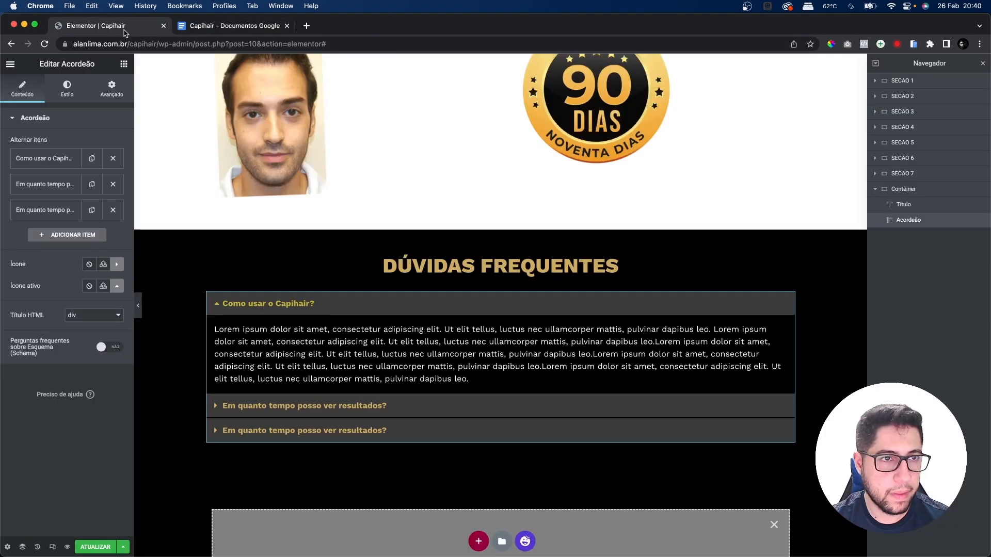
{"action": "left_click", "coordinate": [45, 215]}
{"action": "left_click", "coordinate": [62, 247]}
{"action": "key", "text": "super+a"}
{"action": "type", "text": "Causa algum efeito colateral?"}
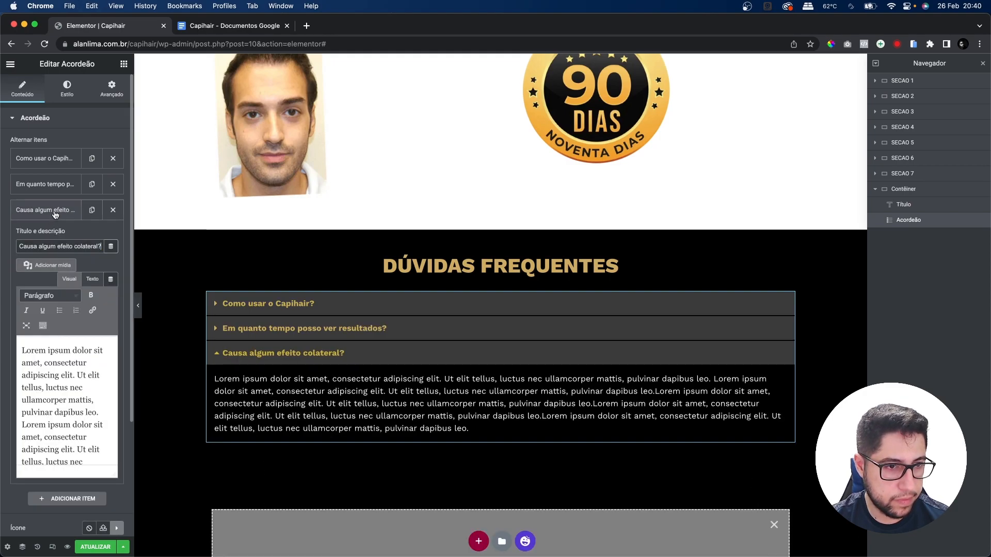
- Duplicate the third accordion item and replace the copy's title with "Qualquer pessoa pode usar?" from the Google Docs document
{"action": "left_click", "coordinate": [69, 215]}
{"action": "left_click", "coordinate": [242, 30]}
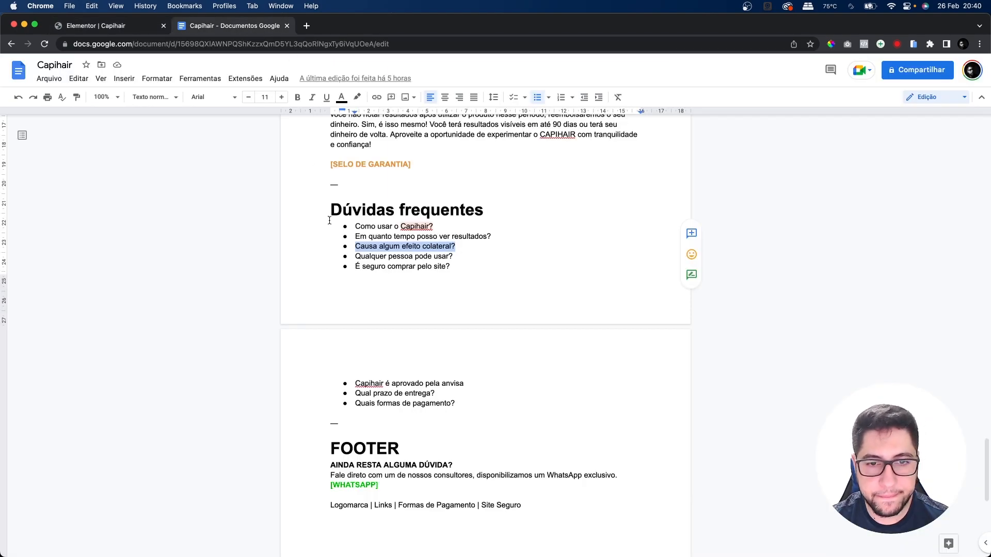
{"action": "left_click_drag", "start_coordinate": [454, 258], "coordinate": [368, 257]}
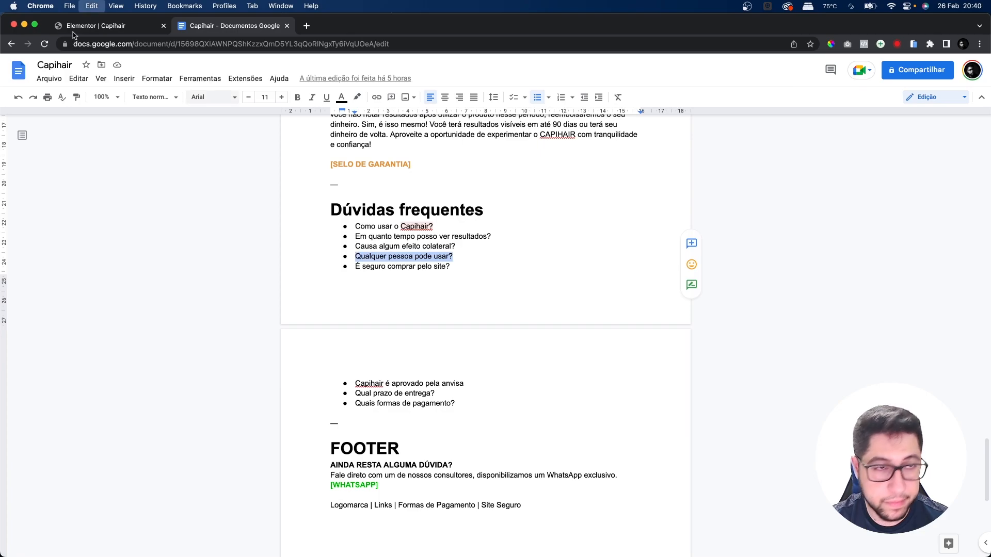
{"action": "left_click", "coordinate": [102, 29]}
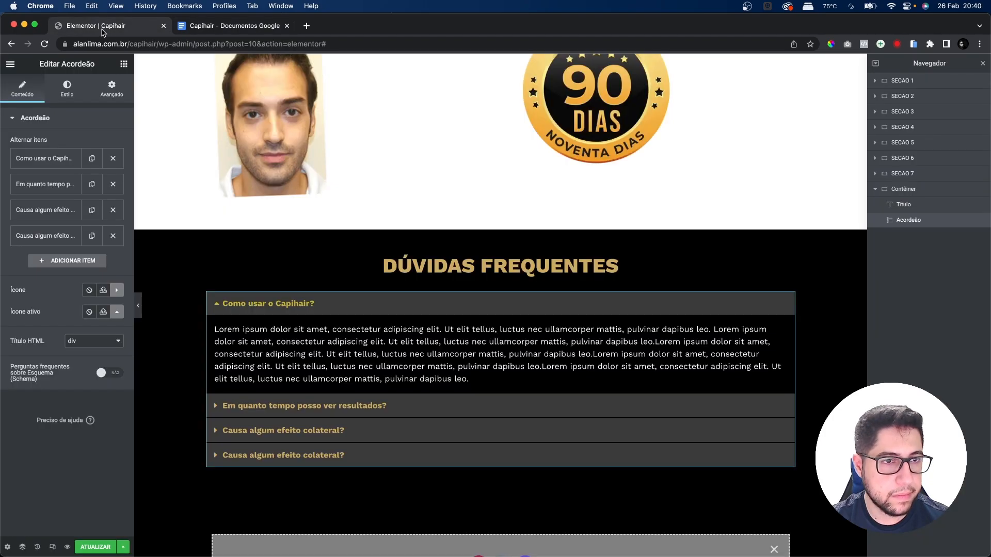
{"action": "left_click", "coordinate": [54, 235]}
{"action": "triple_click", "coordinate": [49, 272]}
{"action": "type", "text": "Qualquer pessoa pode usar?"}
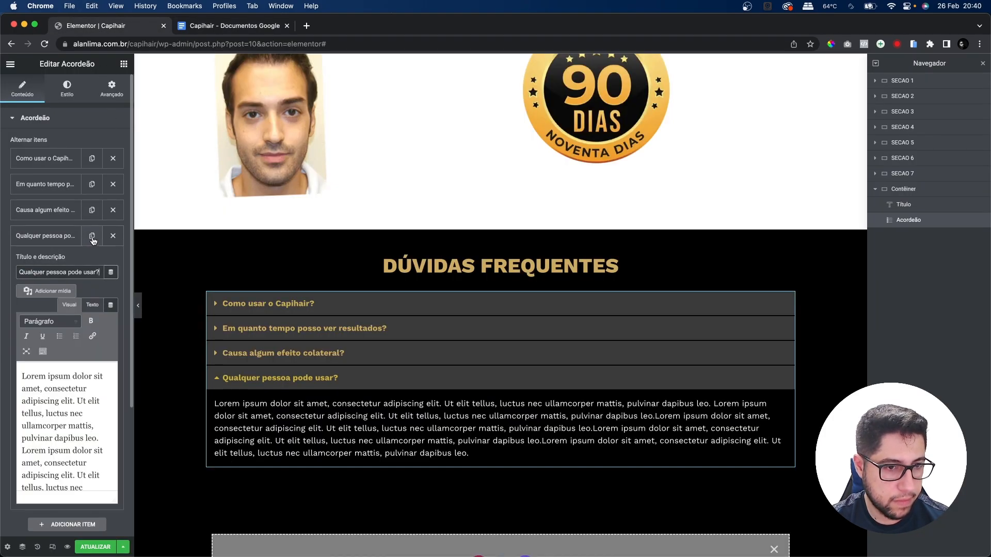
- Duplicate the fourth accordion item and replace the copy's title with "É seguro comprar pelo site?" from the Google Docs document
{"action": "left_click", "coordinate": [92, 237]}
{"action": "left_click", "coordinate": [235, 26]}
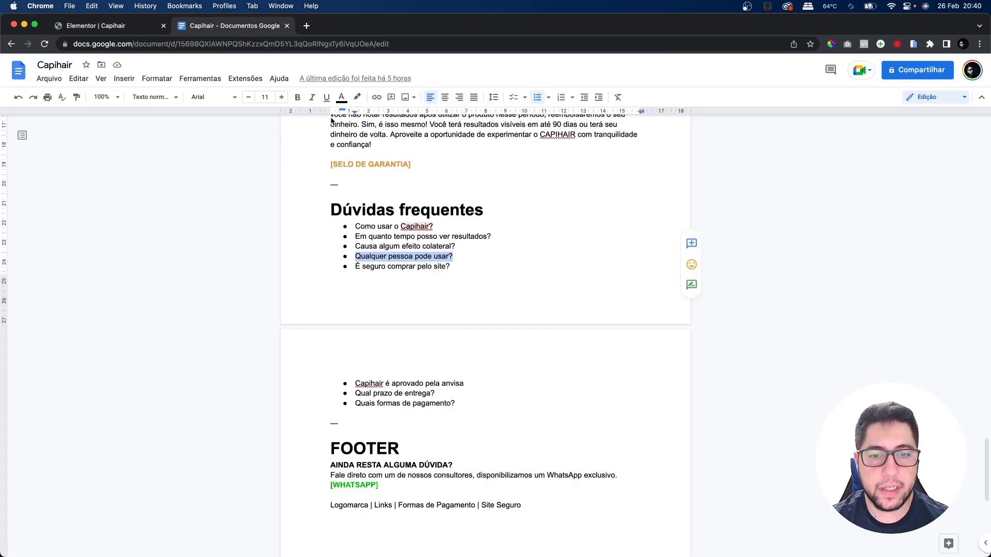
{"action": "left_click_drag", "start_coordinate": [451, 266], "coordinate": [343, 261]}
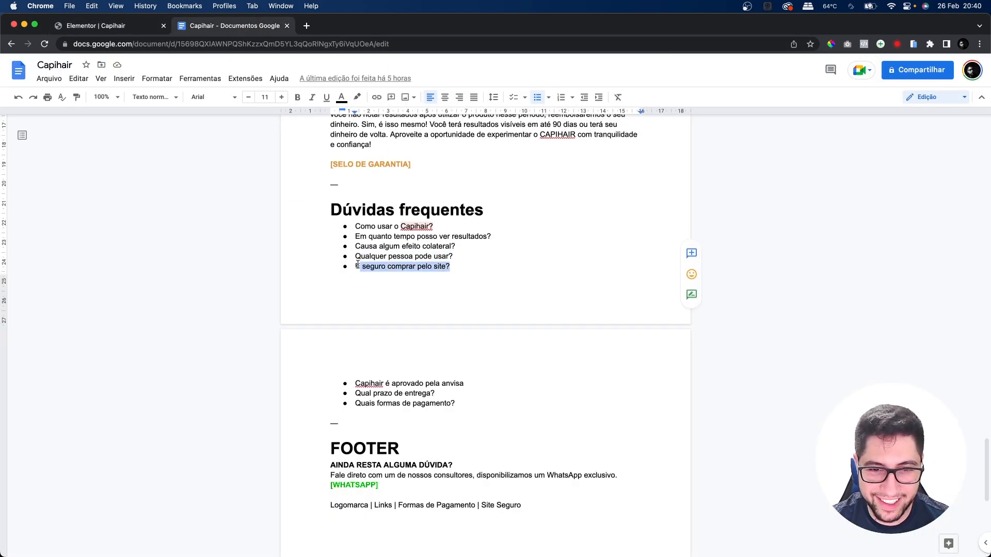
{"action": "key", "text": "cmd+c"}
{"action": "left_click", "coordinate": [92, 26]}
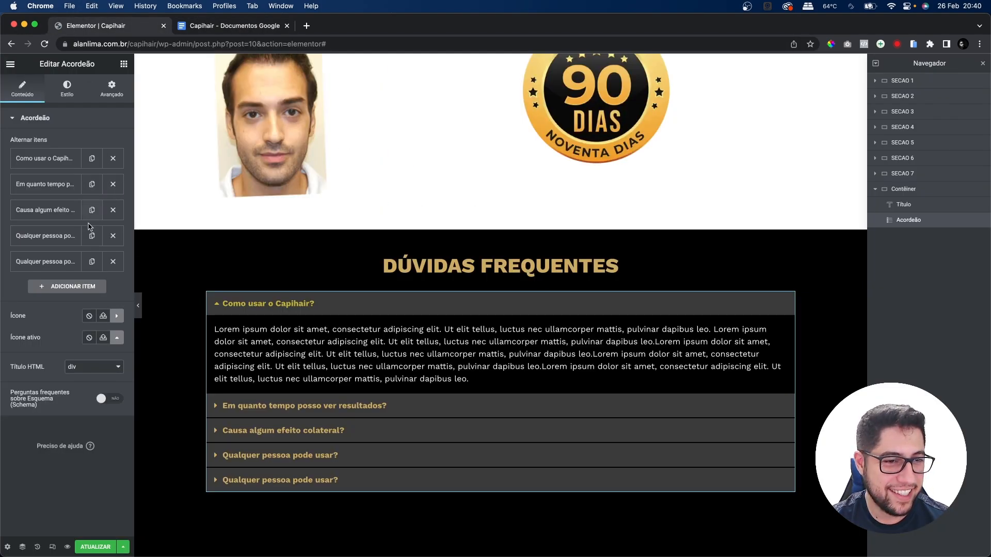
{"action": "left_click", "coordinate": [34, 263]}
{"action": "key", "text": "cmd+a"}
{"action": "key", "text": "cmd+v"}
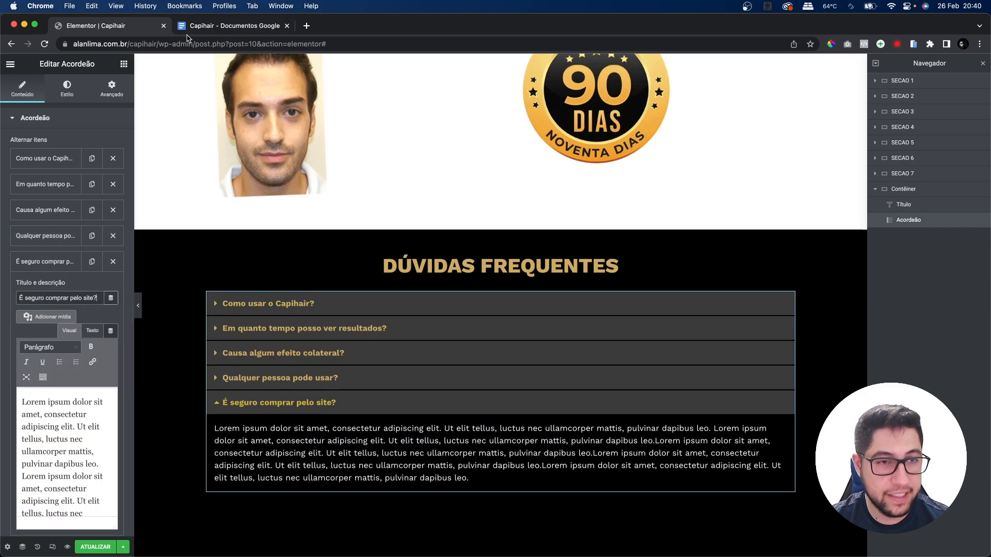
- Duplicate the fifth accordion item and replace the copy's title with "Capihair é aprovado pela anvisa" from the Google Docs document
{"action": "left_click", "coordinate": [223, 26]}
{"action": "scroll", "coordinate": [381, 334], "scroll_direction": "down", "scroll_amount": 3}
{"action": "left_click_drag", "start_coordinate": [466, 303], "coordinate": [349, 299]}
{"action": "key", "text": "cmd+c"}
{"action": "key", "text": "ctrl+shift+Tab"}
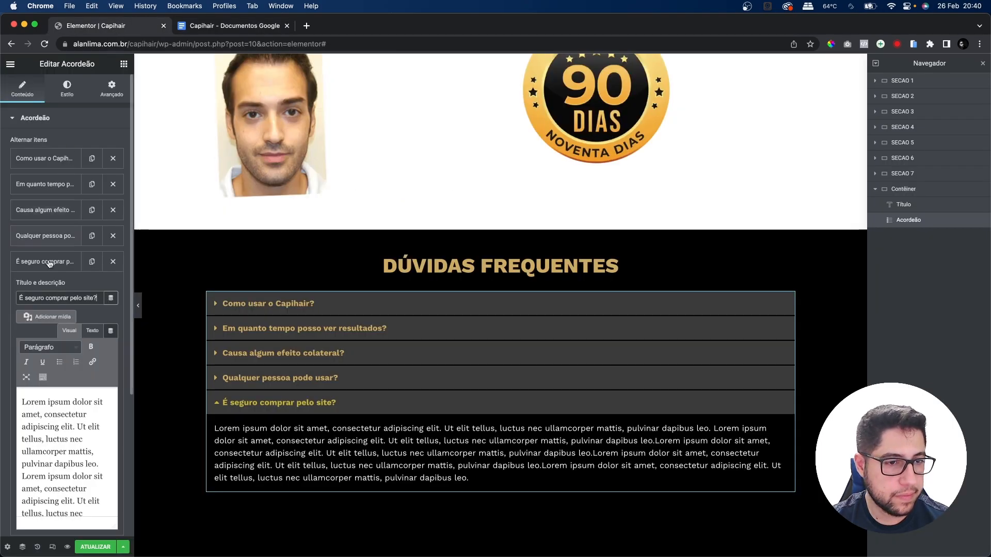
{"action": "left_click", "coordinate": [46, 262]}
{"action": "left_click", "coordinate": [92, 261]}
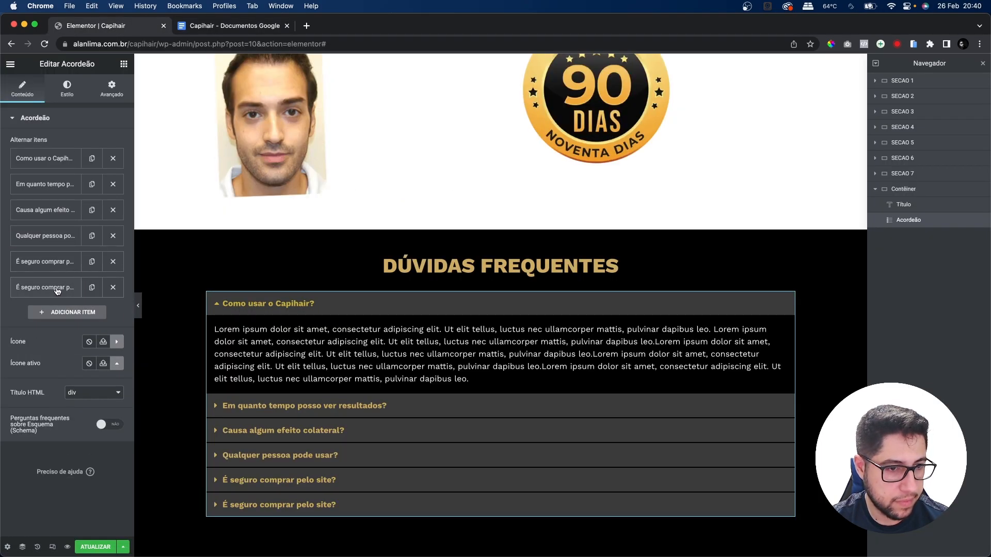
{"action": "triple_click", "coordinate": [61, 323]}
{"action": "key", "text": "cmd+v"}
- Duplicate the sixth accordion item and replace the copy's title with "Qual prazo de entrega?" from the Google Docs document
{"action": "left_click", "coordinate": [45, 287]}
{"action": "left_click", "coordinate": [92, 287]}
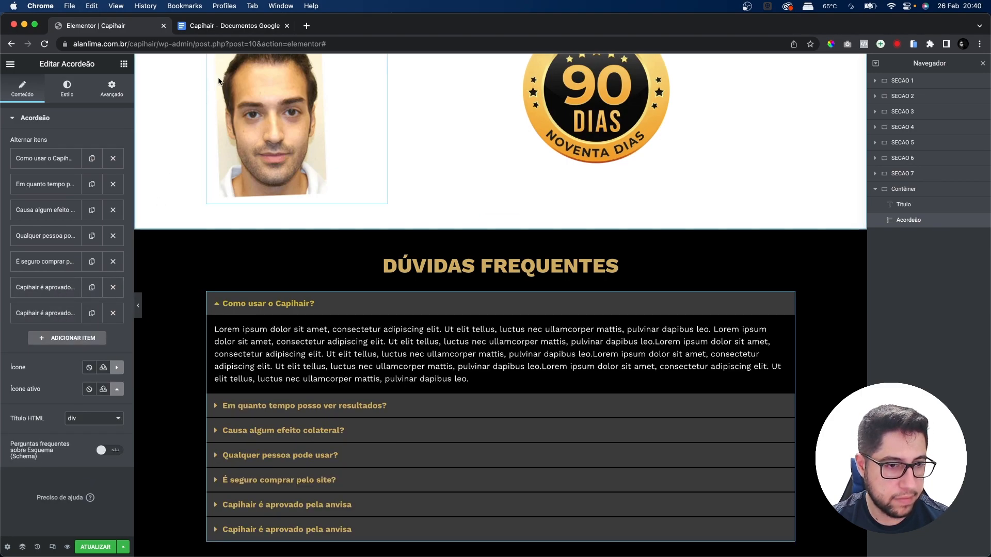
{"action": "left_click", "coordinate": [233, 26]}
{"action": "left_click_drag", "start_coordinate": [438, 312], "coordinate": [368, 313]}
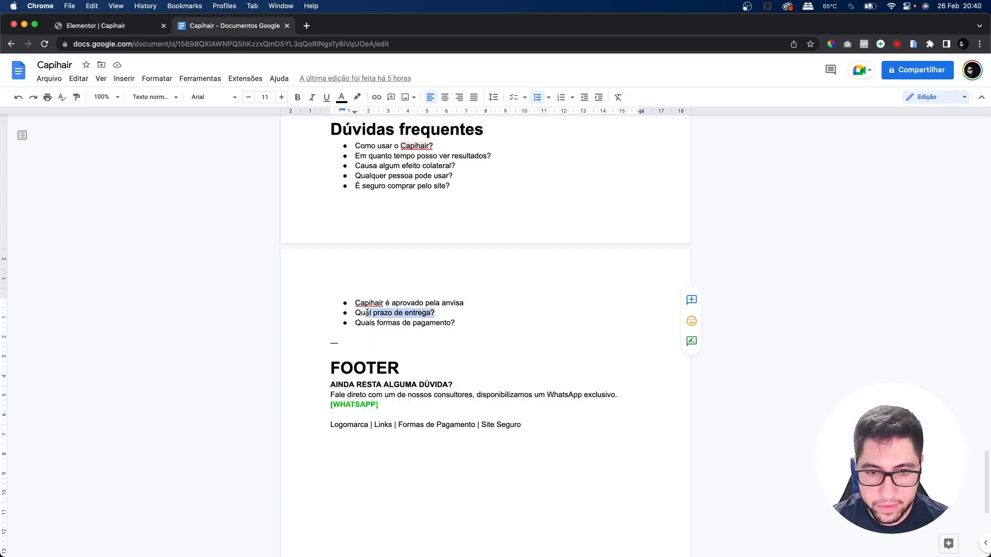
{"action": "key", "text": "cmd+c"}
{"action": "left_click", "coordinate": [103, 26]}
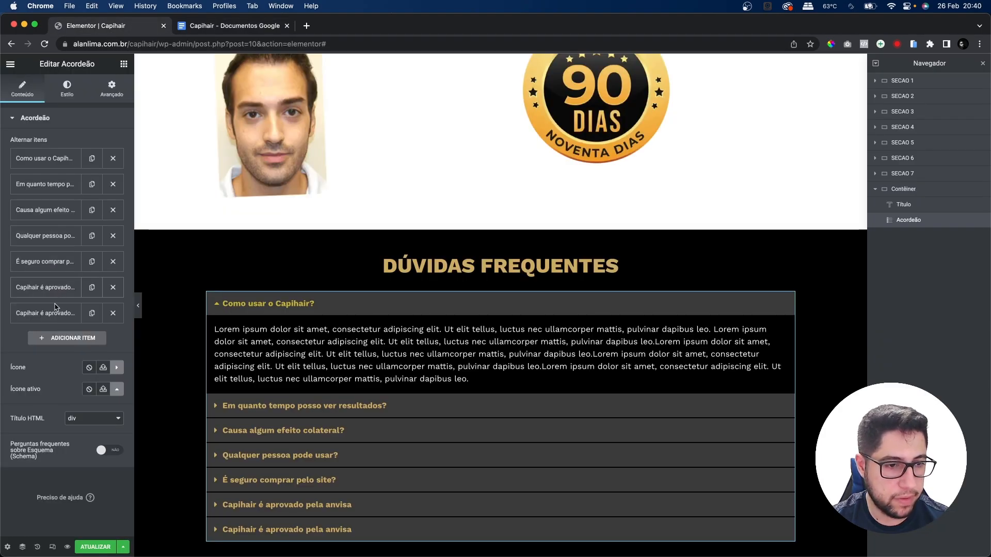
{"action": "left_click", "coordinate": [46, 313]}
{"action": "triple_click", "coordinate": [60, 349]}
{"action": "key", "text": "cmd+v"}
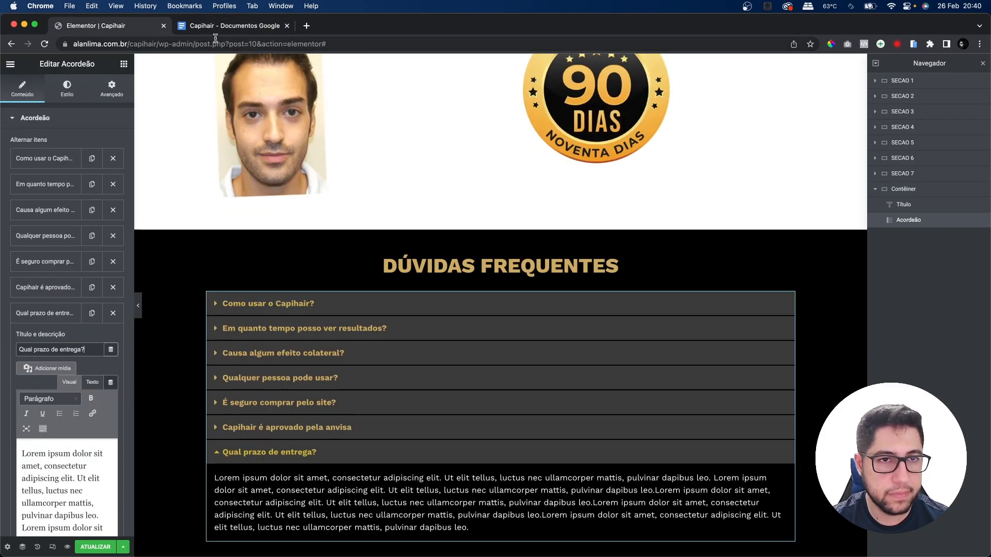
- Duplicate the seventh accordion item and replace the copy's title with "Quais formas de pagamento?" from the Google Docs document
{"action": "left_click", "coordinate": [227, 26]}
{"action": "left_click_drag", "start_coordinate": [457, 323], "coordinate": [358, 321]}
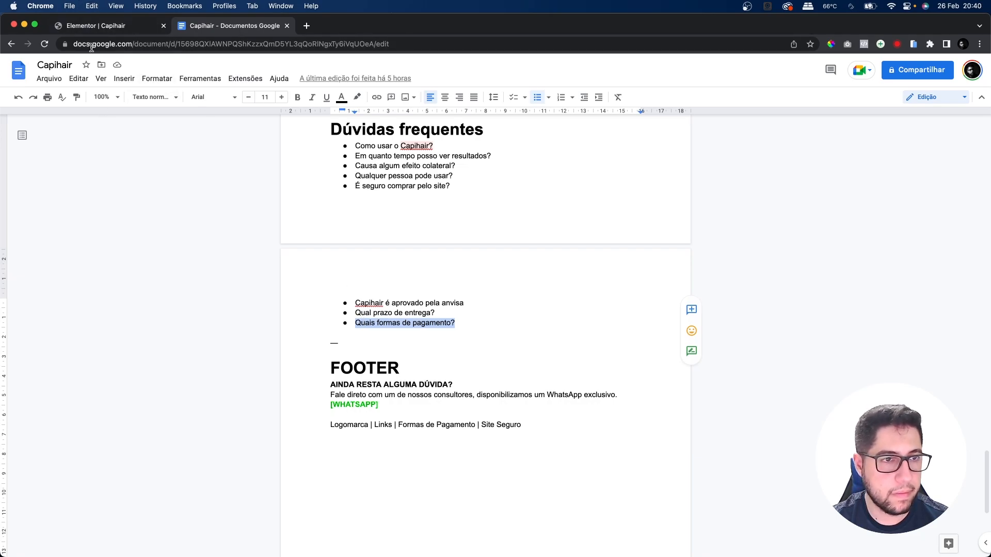
{"action": "left_click", "coordinate": [104, 30]}
{"action": "left_click", "coordinate": [37, 315]}
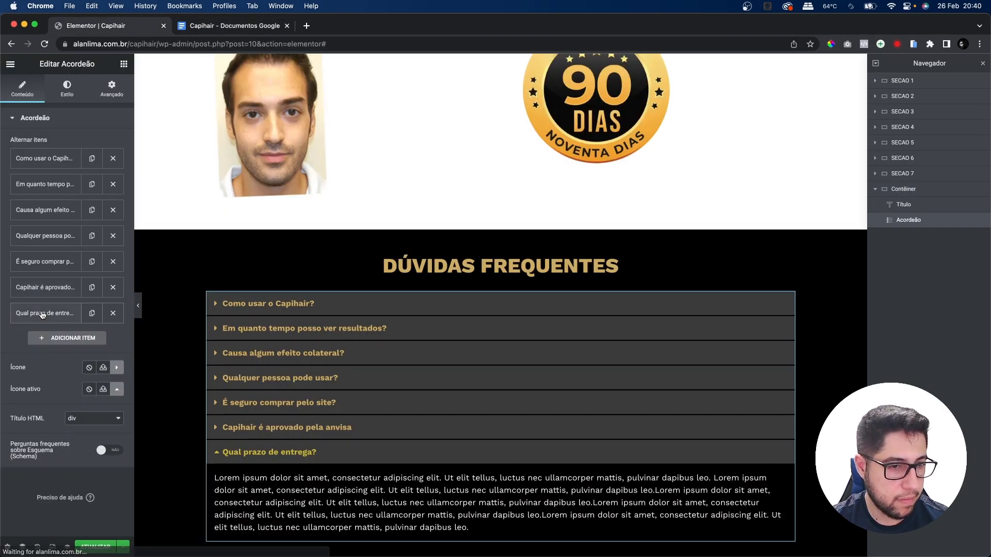
{"action": "left_click", "coordinate": [54, 317]}
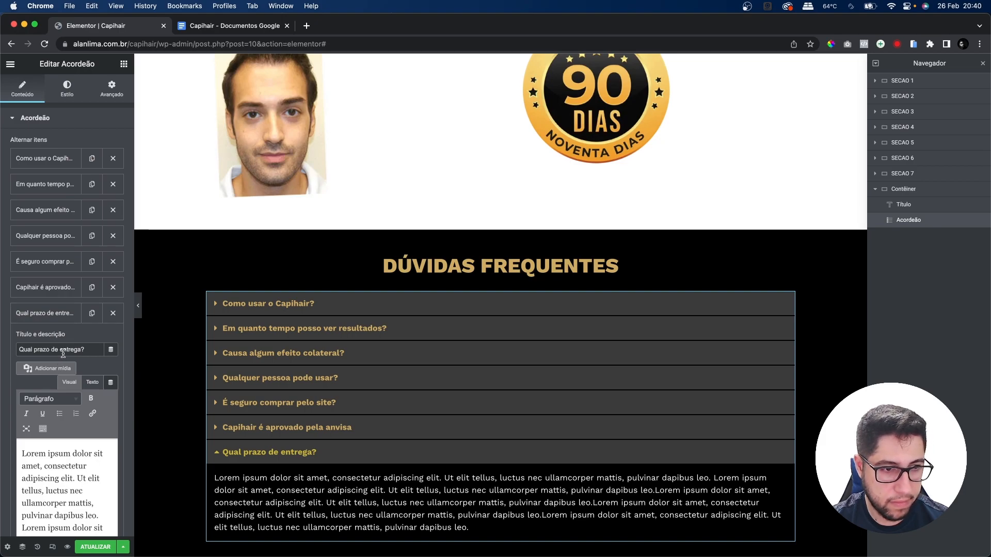
{"action": "left_click", "coordinate": [63, 318]}
{"action": "left_click", "coordinate": [92, 313]}
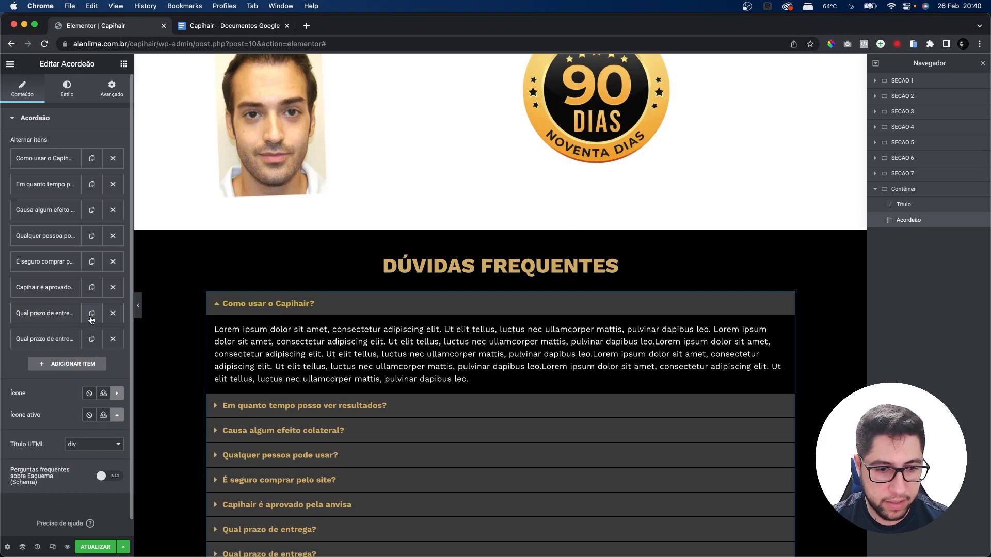
{"action": "left_click", "coordinate": [55, 341]}
{"action": "triple_click", "coordinate": [49, 373]}
{"action": "key", "text": "super+v"}
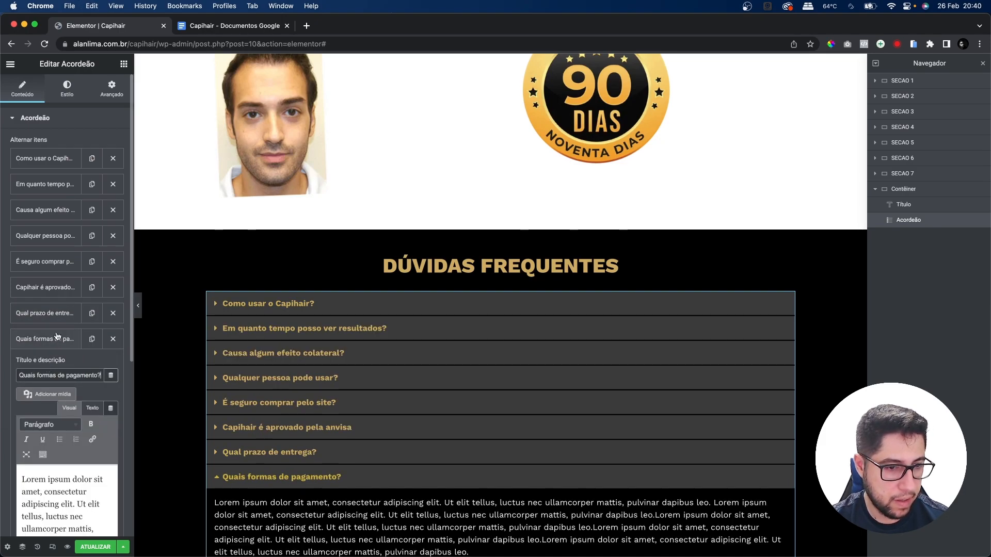
{"action": "left_click", "coordinate": [57, 336]}
- Collapse the accordion's open question and preview the Dúvidas Frequentes section with the editing panels hidden
{"action": "left_click", "coordinate": [251, 475]}
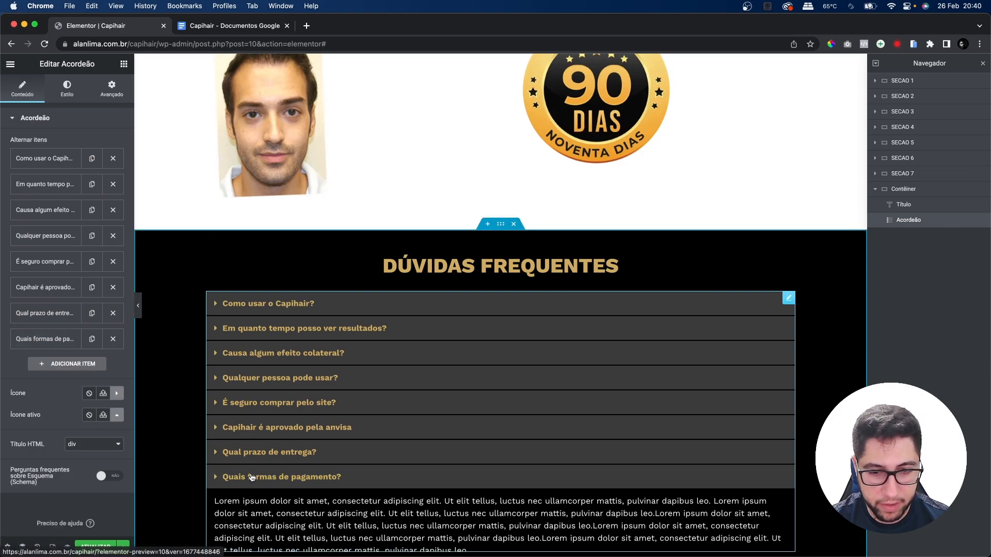
{"action": "scroll", "coordinate": [517, 434], "scroll_direction": "down", "scroll_amount": 3}
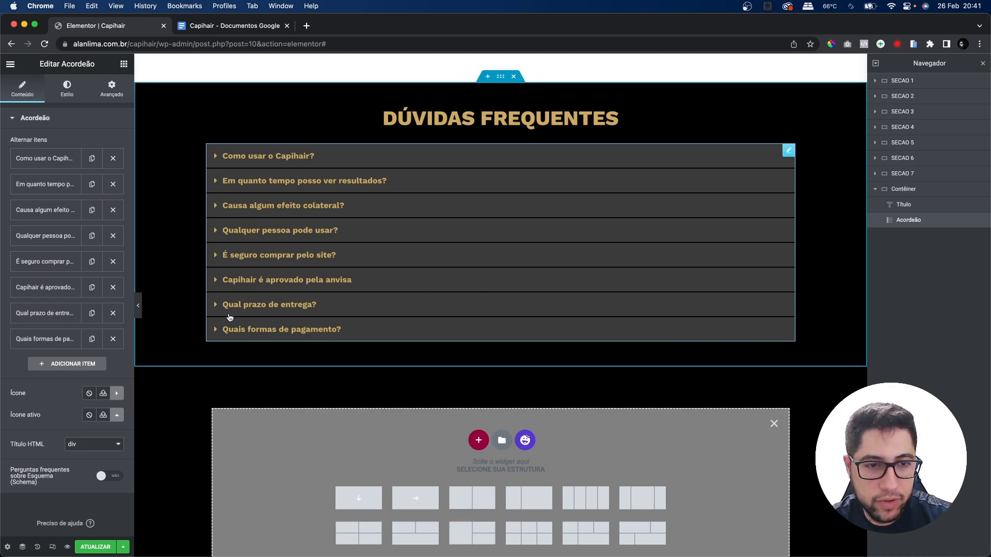
{"action": "left_click", "coordinate": [138, 306]}
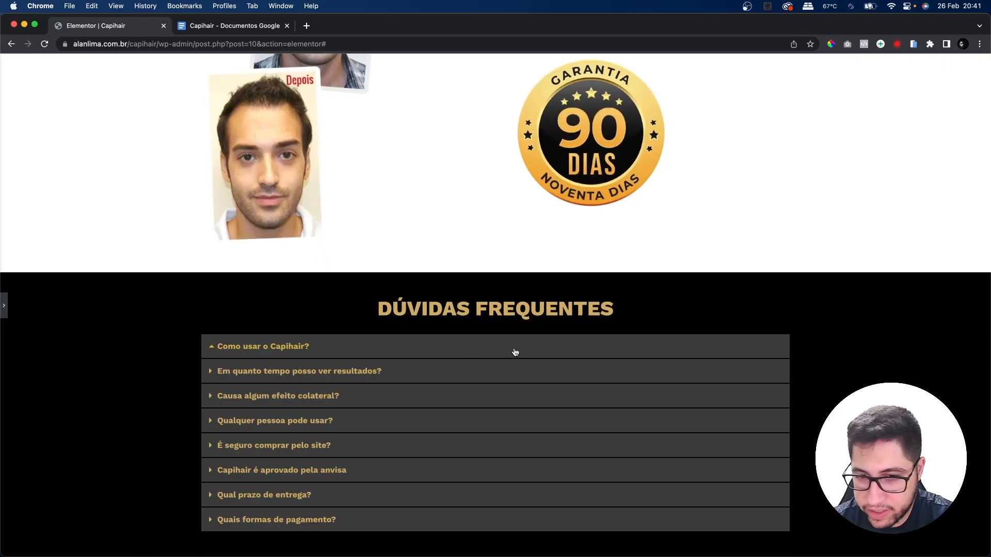
{"action": "left_click", "coordinate": [473, 273]}
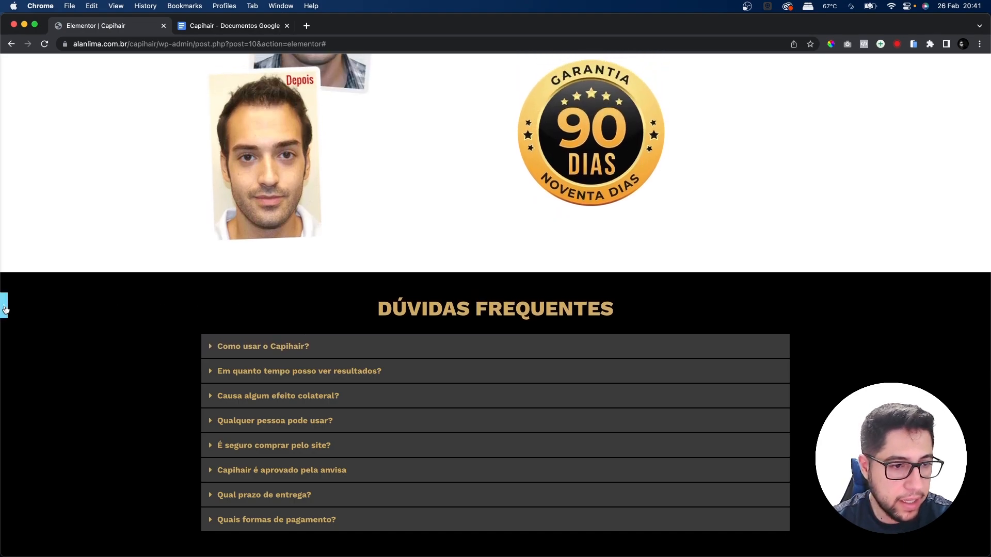
{"action": "left_click", "coordinate": [3, 306]}
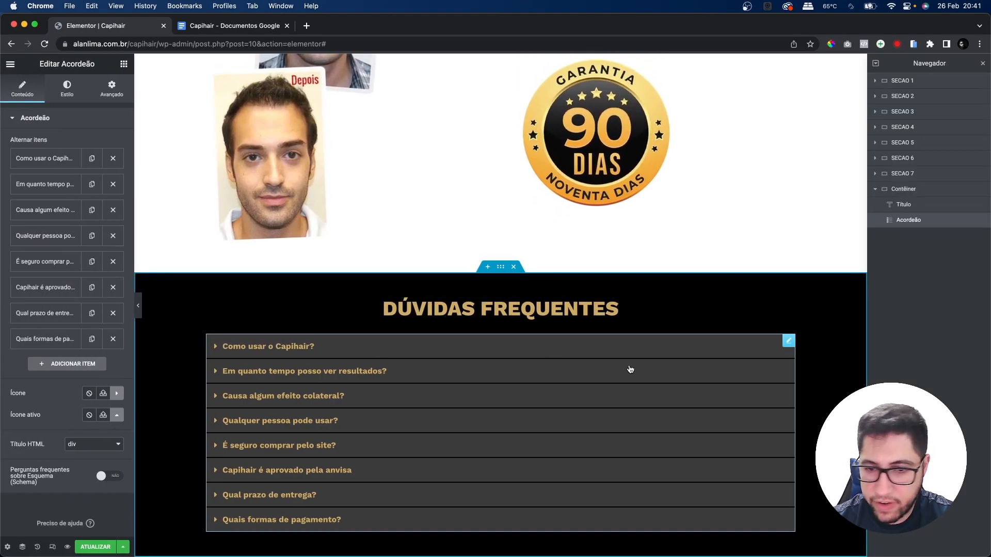
- Give the accordion a custom width, trying 50% and 80% before settling on 70%
{"action": "right_click", "coordinate": [528, 352]}
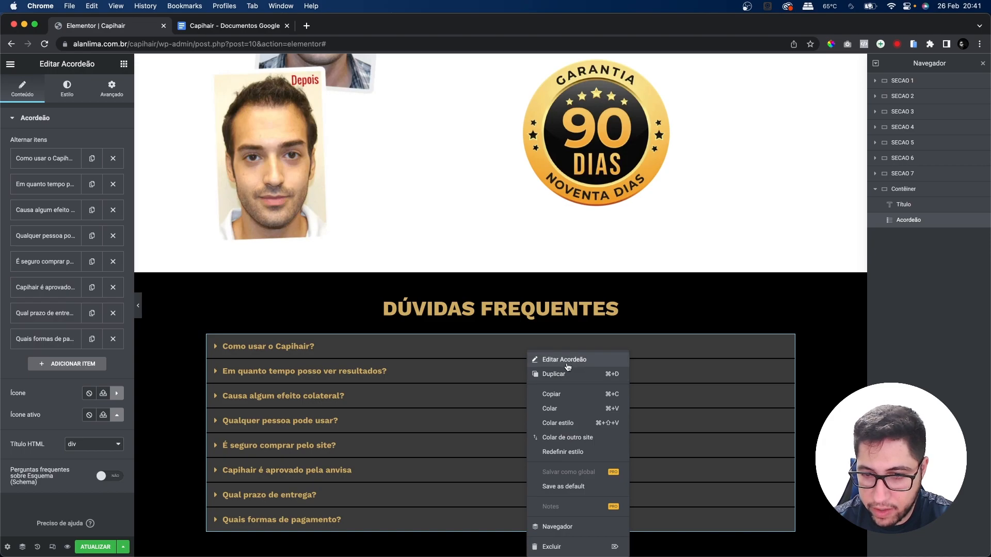
{"action": "left_click", "coordinate": [584, 366]}
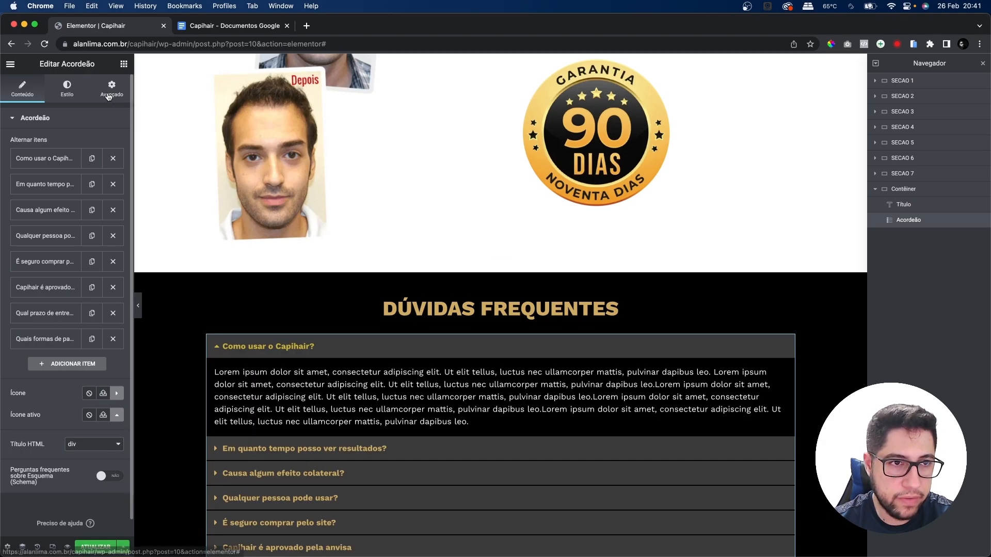
{"action": "left_click", "coordinate": [109, 93]}
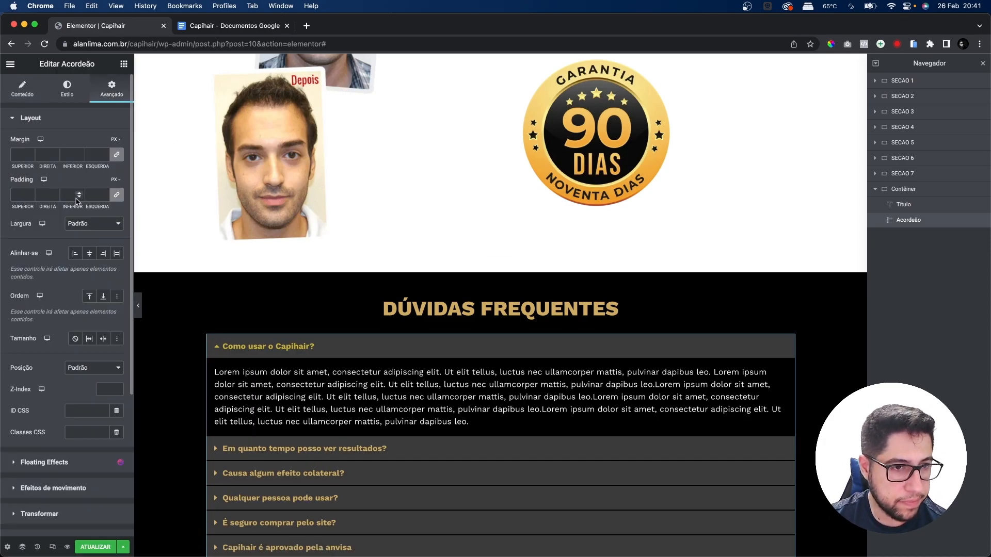
{"action": "left_click", "coordinate": [88, 225]}
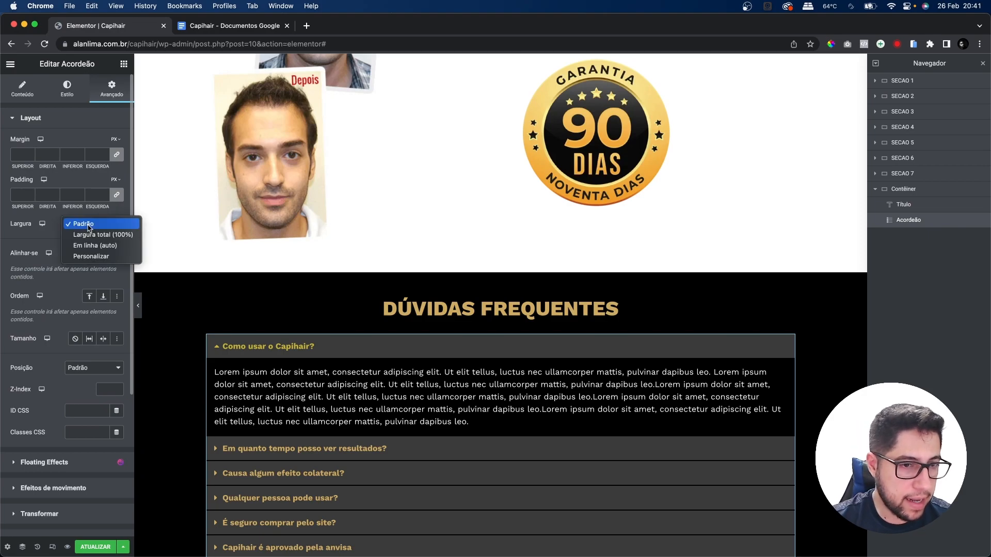
{"action": "left_click", "coordinate": [108, 256]}
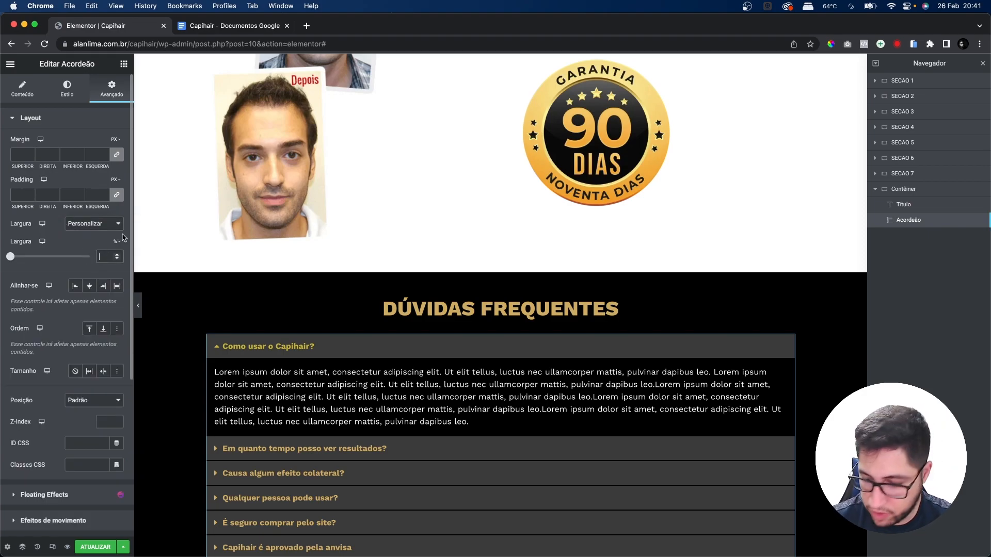
{"action": "type", "text": "50"}
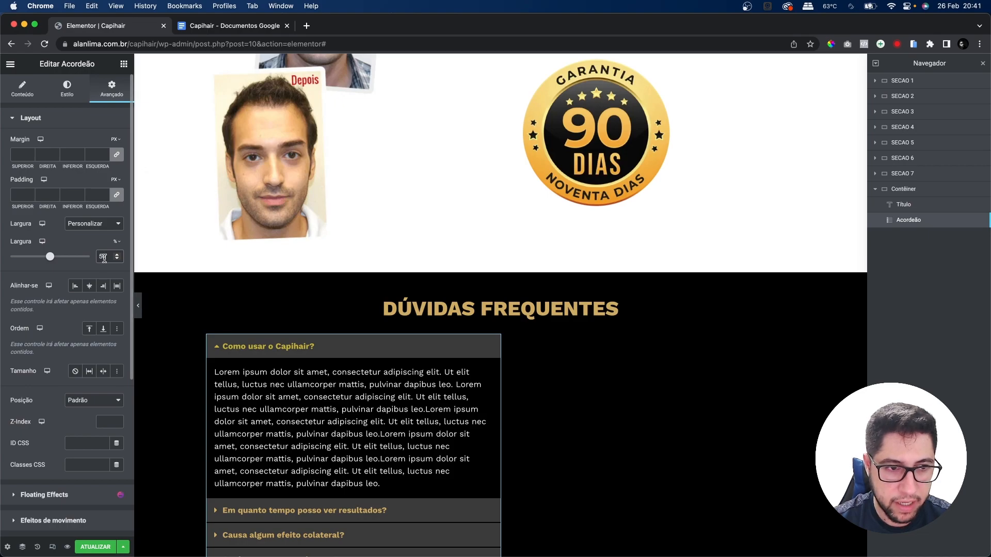
{"action": "type", "text": "80"}
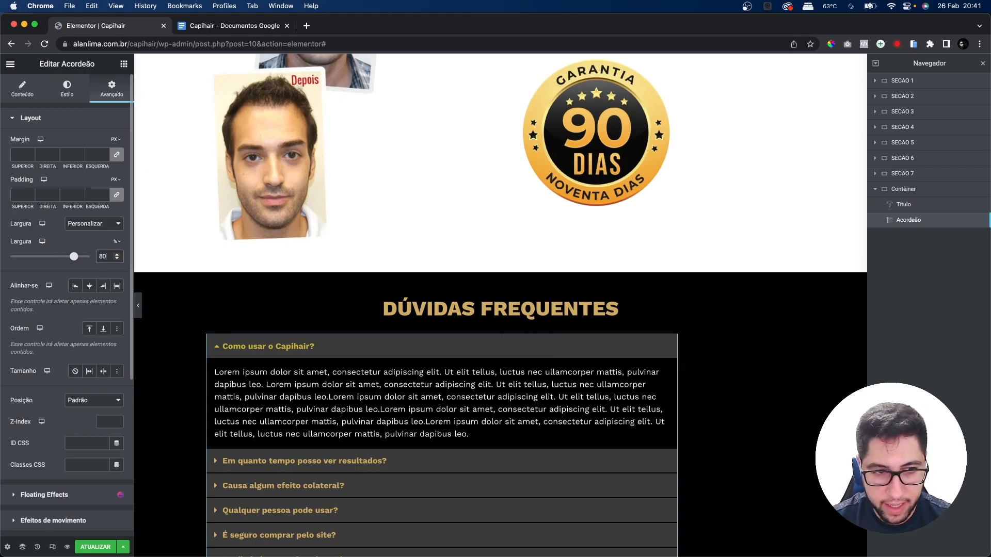
{"action": "key", "text": "BackSpace"}
{"action": "key", "text": "BackSpace"}
{"action": "type", "text": "70"}
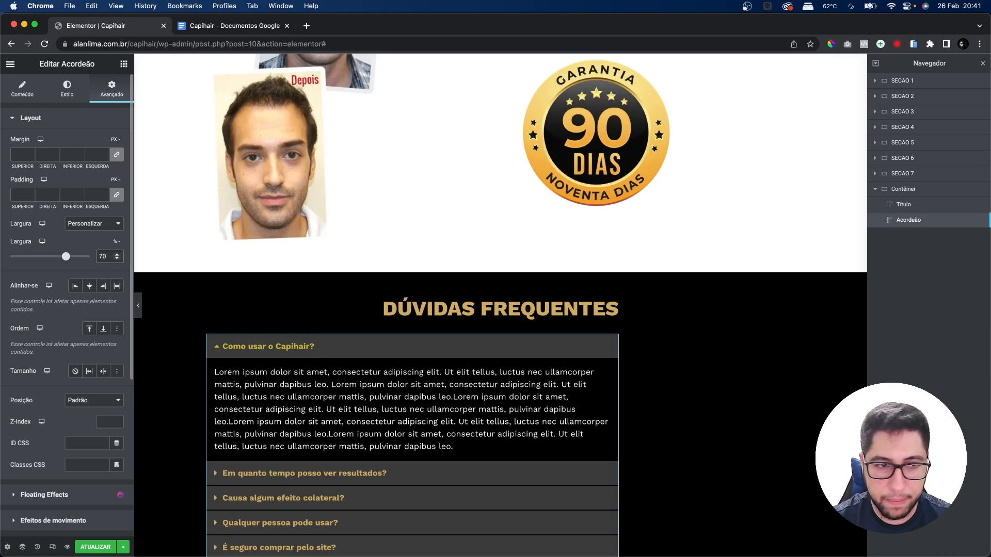
- Center-align the items of the Dúvidas Frequentes container and collapse the accordion's open question
{"action": "left_click", "coordinate": [316, 362]}
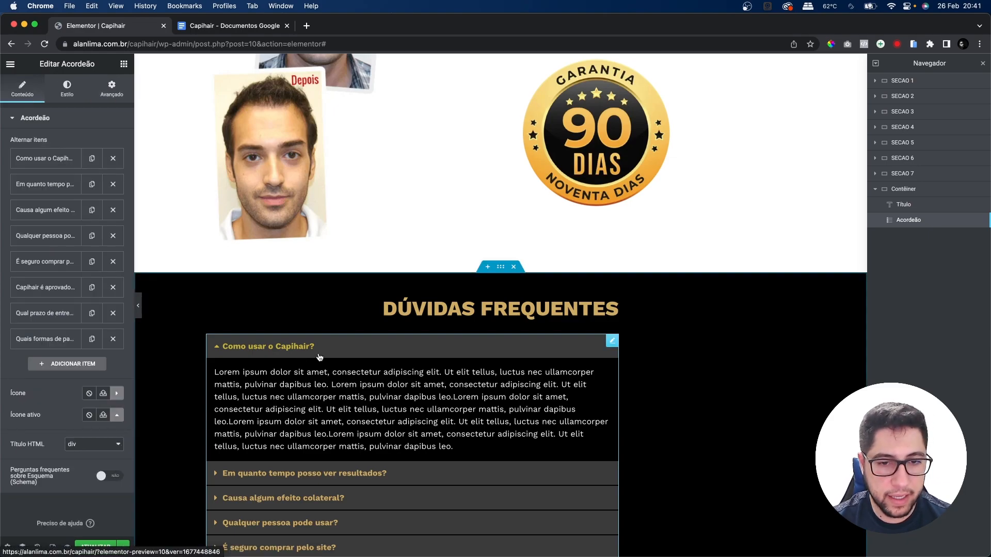
{"action": "right_click", "coordinate": [169, 335]}
{"action": "left_click", "coordinate": [204, 340]}
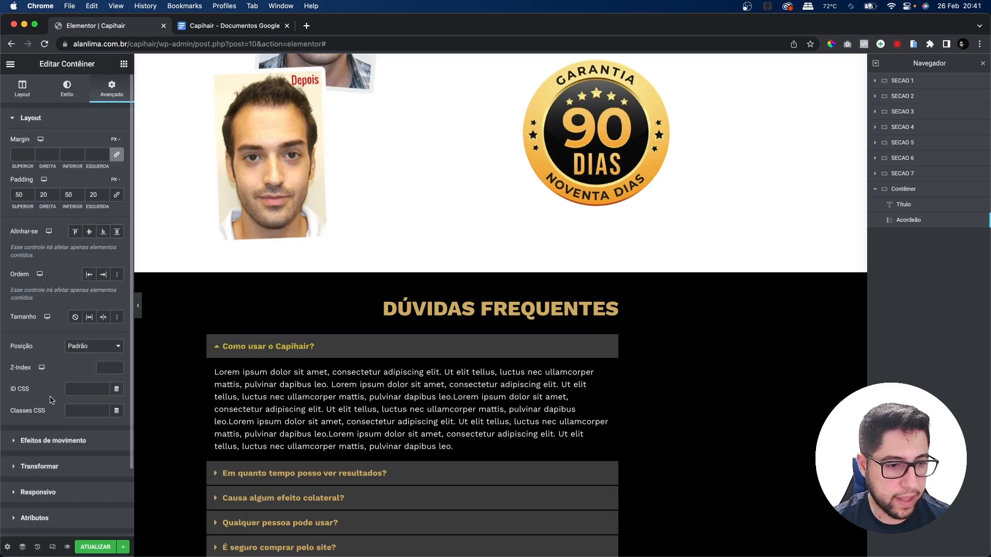
{"action": "left_click", "coordinate": [24, 87]}
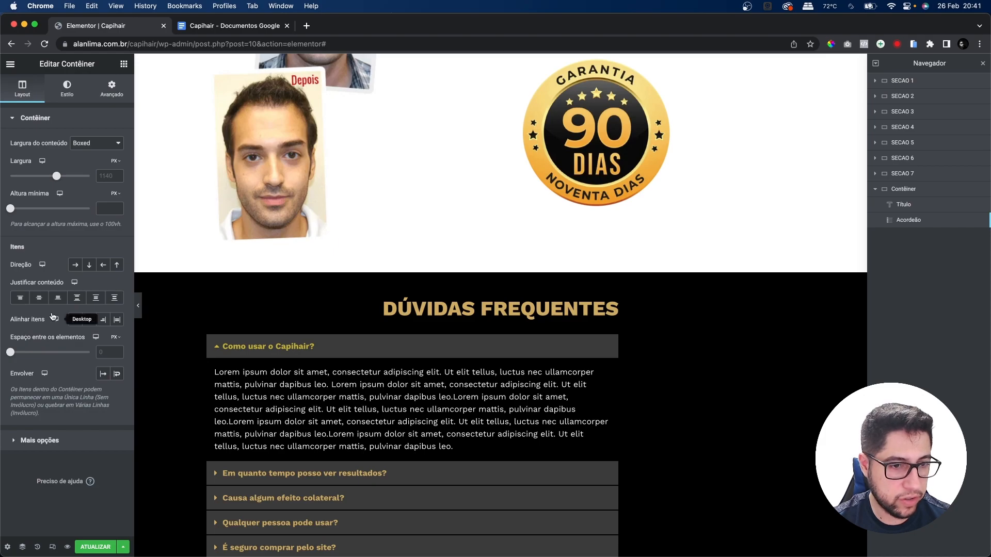
{"action": "left_click", "coordinate": [90, 321]}
{"action": "scroll", "coordinate": [626, 371], "scroll_direction": "down", "scroll_amount": 3}
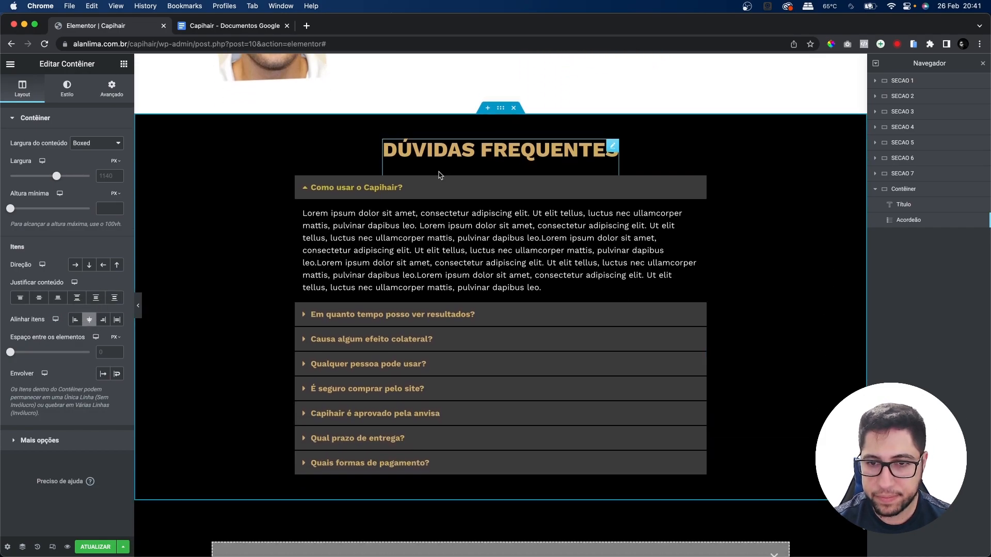
{"action": "left_click", "coordinate": [442, 186]}
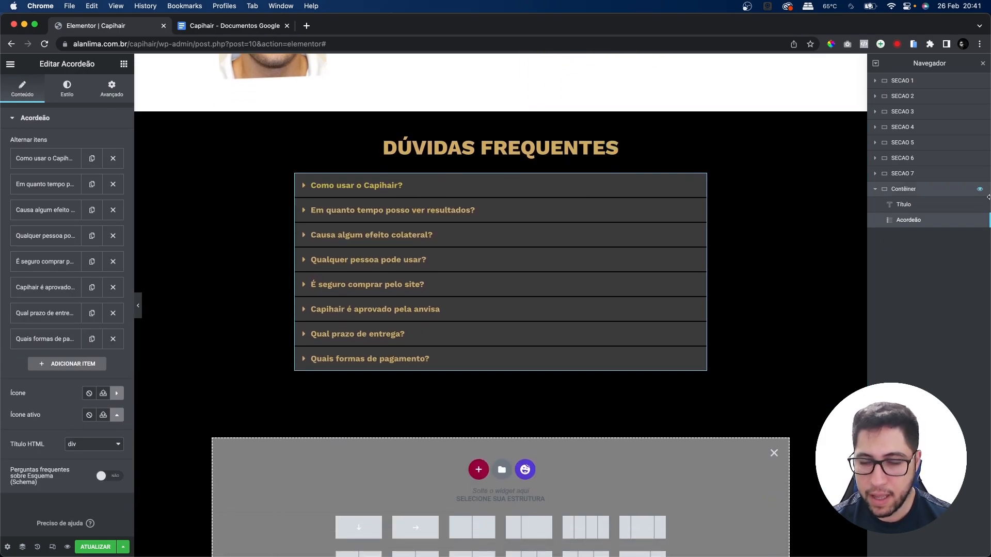
- Set the accordion's width to Largura total (100%) in the mobile view and return to the desktop view
{"action": "left_click", "coordinate": [53, 547]}
{"action": "scroll", "coordinate": [521, 339], "scroll_direction": "down", "scroll_amount": 7}
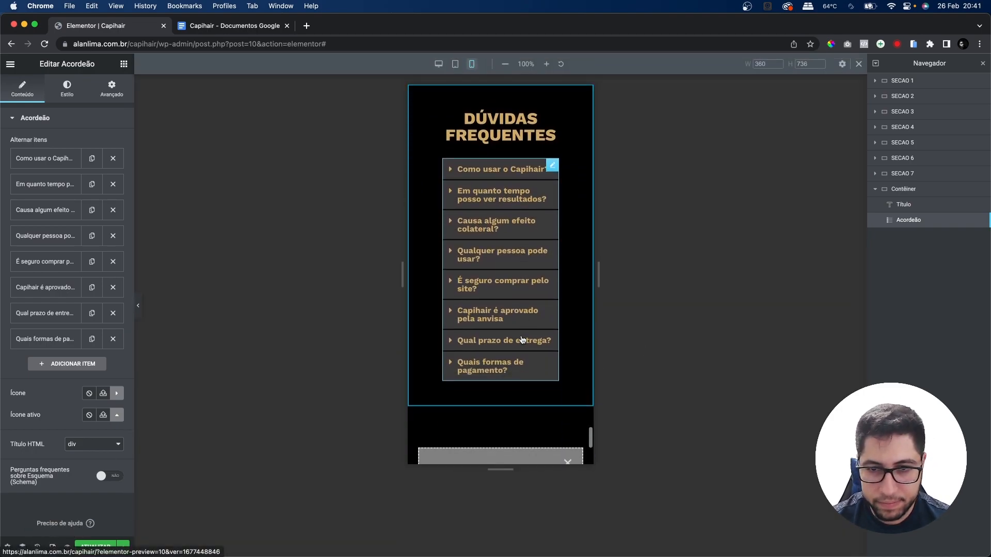
{"action": "scroll", "coordinate": [453, 353], "scroll_direction": "up", "scroll_amount": 3}
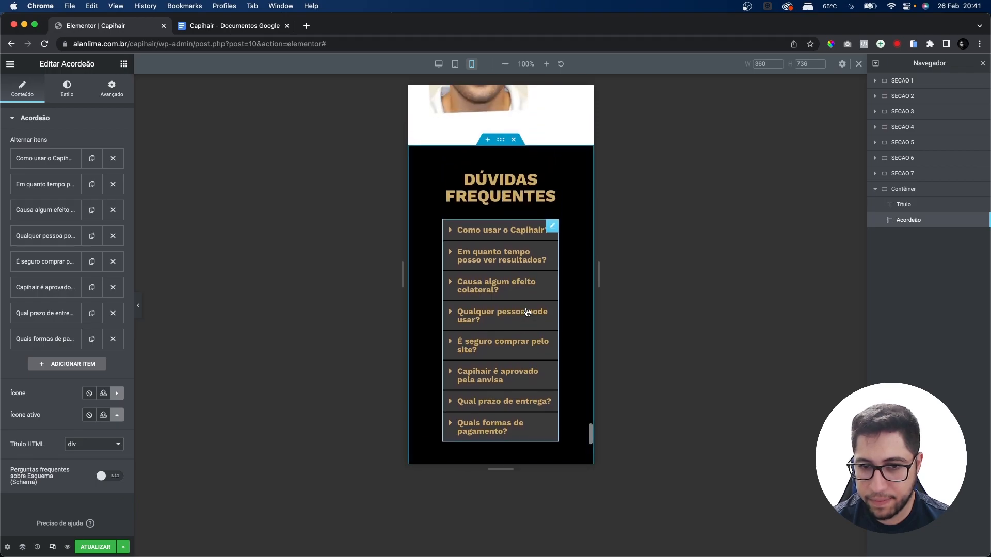
{"action": "right_click", "coordinate": [553, 230]}
{"action": "left_click", "coordinate": [573, 238]}
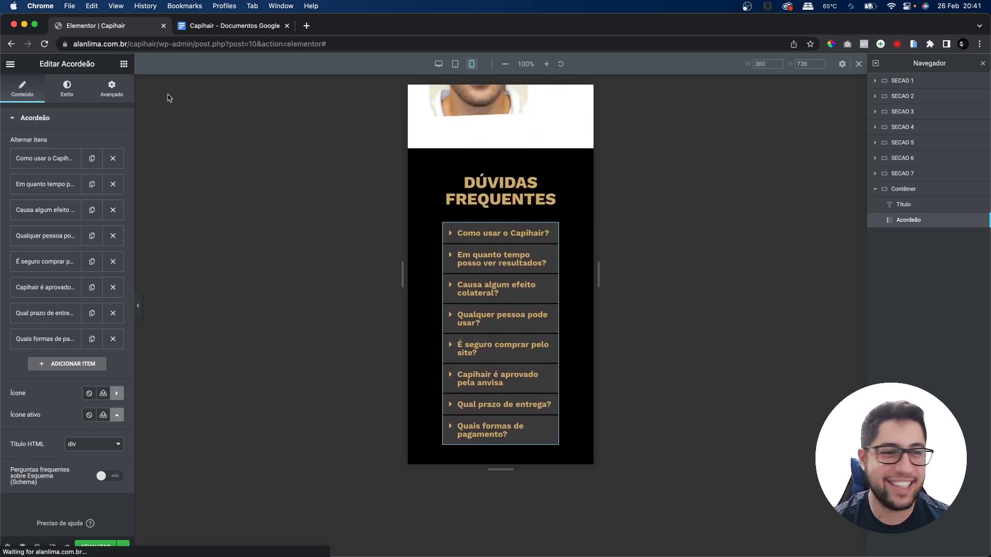
{"action": "left_click", "coordinate": [112, 88]}
{"action": "left_click", "coordinate": [90, 223]}
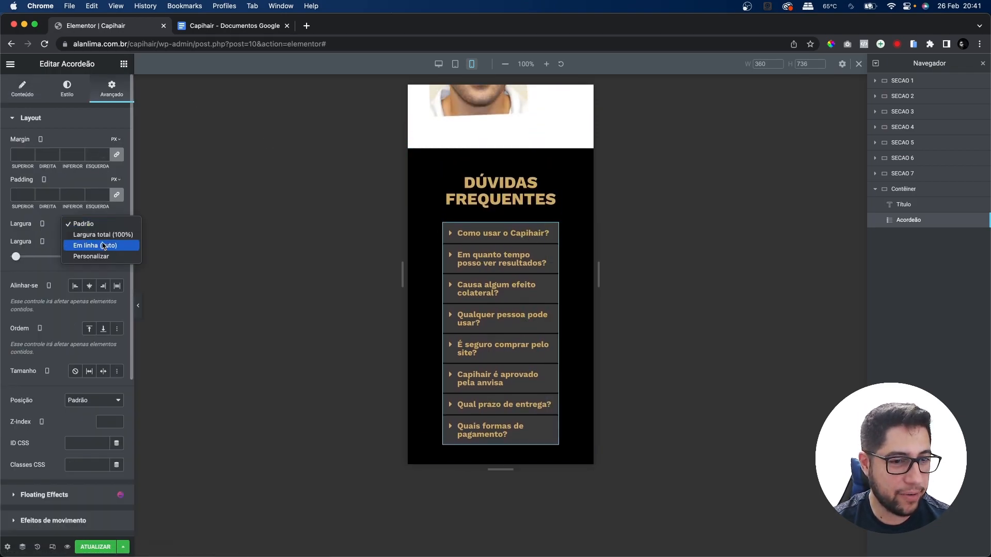
{"action": "left_click", "coordinate": [106, 235]}
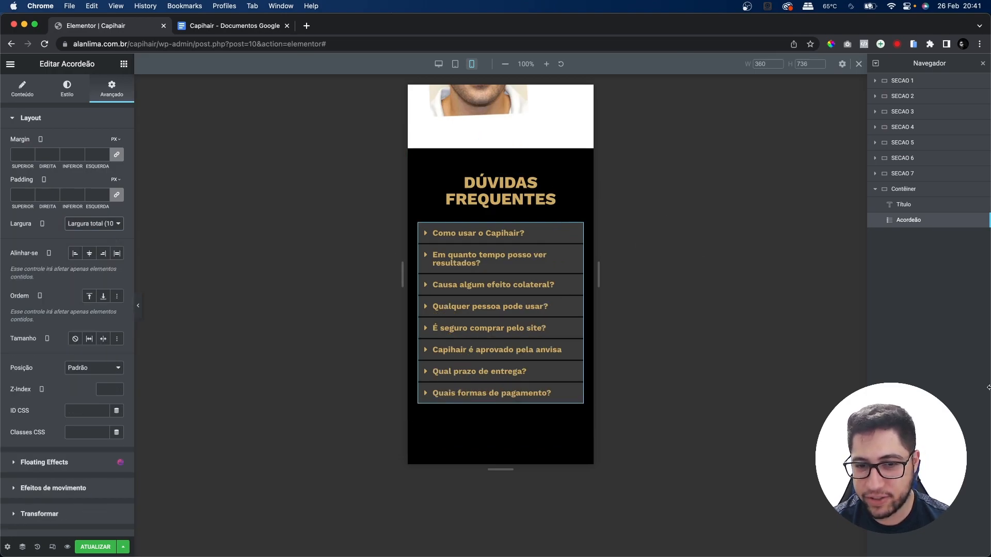
{"action": "scroll", "coordinate": [490, 329], "scroll_direction": "down", "scroll_amount": 4}
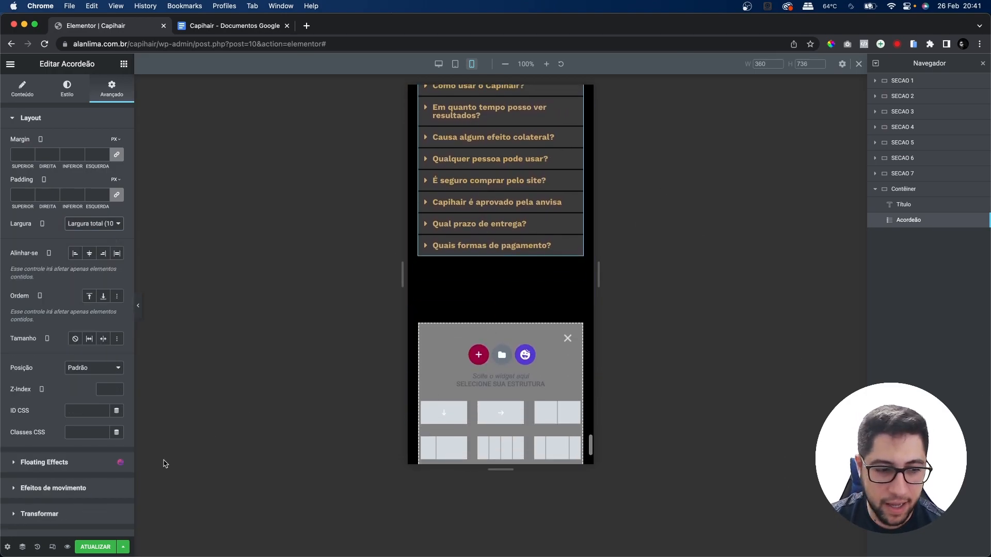
{"action": "left_click", "coordinate": [53, 547]}
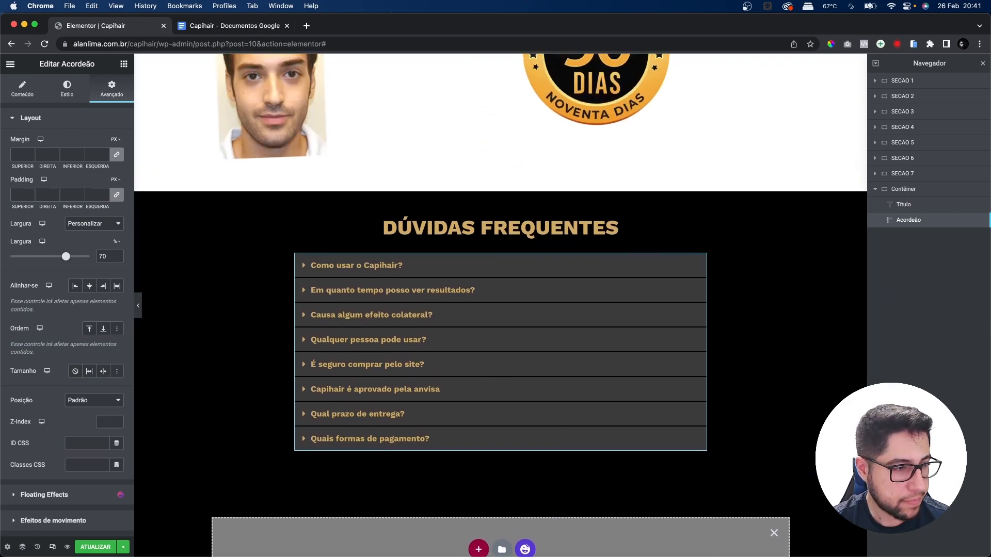
- Give the Dúvidas Frequentes container a classic background in color #272727 and update the page
{"action": "right_click", "coordinate": [196, 229]}
{"action": "left_click", "coordinate": [240, 240]}
{"action": "left_click", "coordinate": [67, 88]}
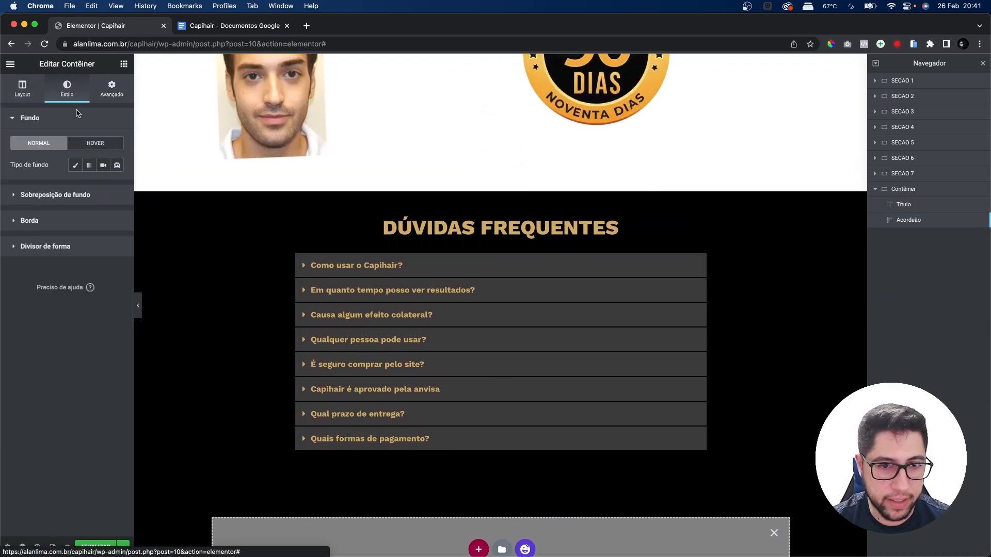
{"action": "left_click", "coordinate": [75, 165]}
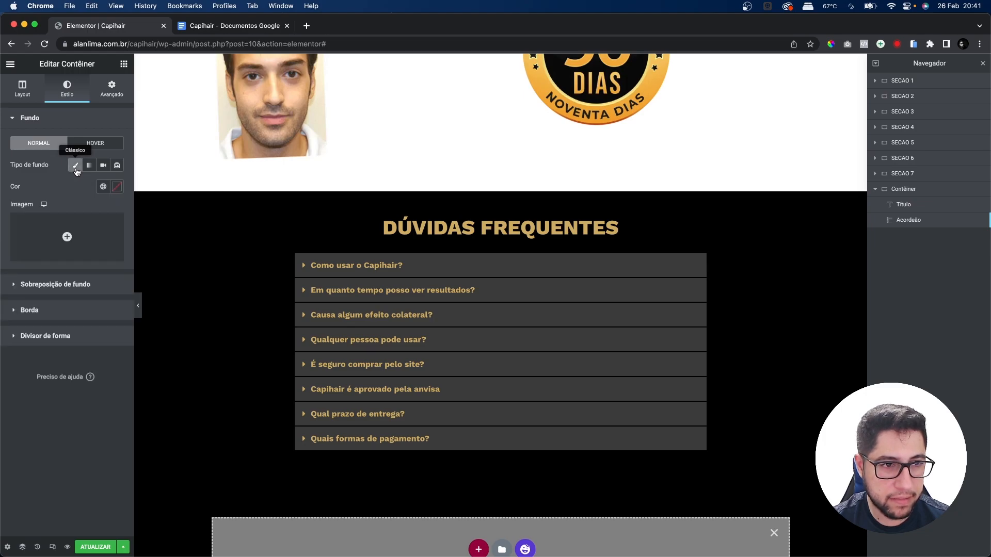
{"action": "left_click", "coordinate": [103, 187]}
{"action": "left_click", "coordinate": [60, 277]}
{"action": "left_click", "coordinate": [117, 187]}
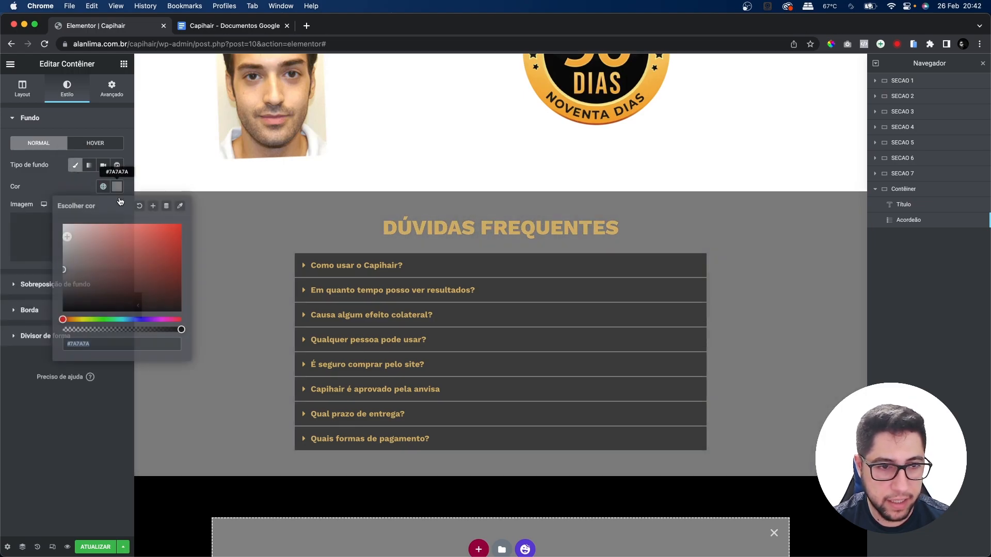
{"action": "left_click_drag", "start_coordinate": [62, 274], "coordinate": [45, 302]}
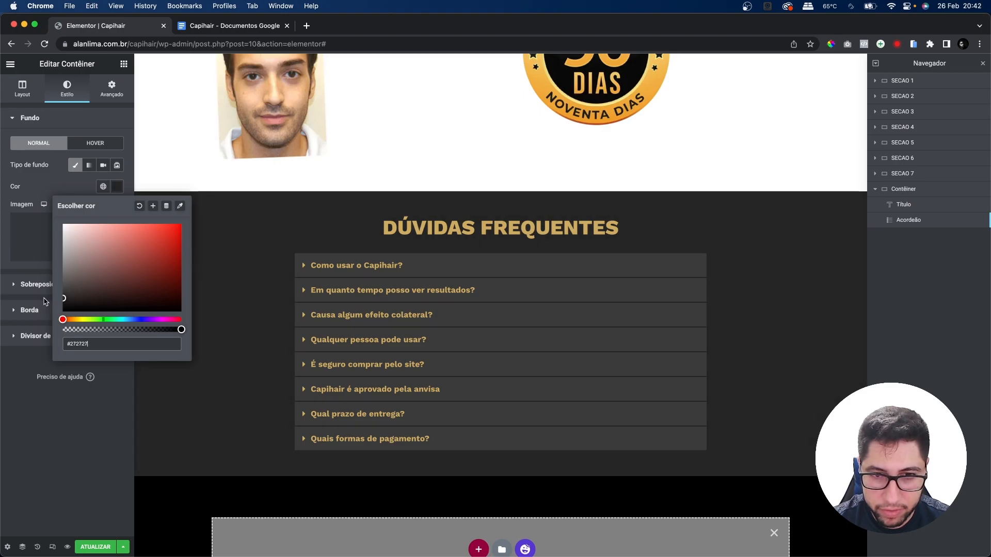
{"action": "left_click", "coordinate": [95, 547]}
- Review the Dúvidas Frequentes section and its surroundings in the desktop and mobile views
{"action": "scroll", "coordinate": [734, 351], "scroll_direction": "up", "scroll_amount": 5}
{"action": "scroll", "coordinate": [735, 353], "scroll_direction": "down", "scroll_amount": 8}
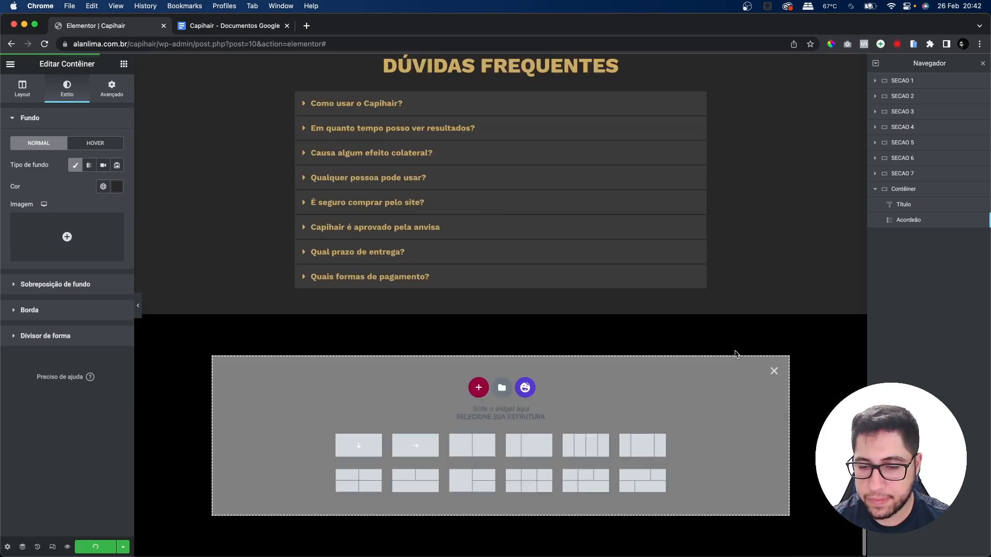
{"action": "scroll", "coordinate": [648, 452], "scroll_direction": "up", "scroll_amount": 1}
{"action": "scroll", "coordinate": [648, 452], "scroll_direction": "up", "scroll_amount": 3}
{"action": "scroll", "coordinate": [648, 452], "scroll_direction": "down", "scroll_amount": 4}
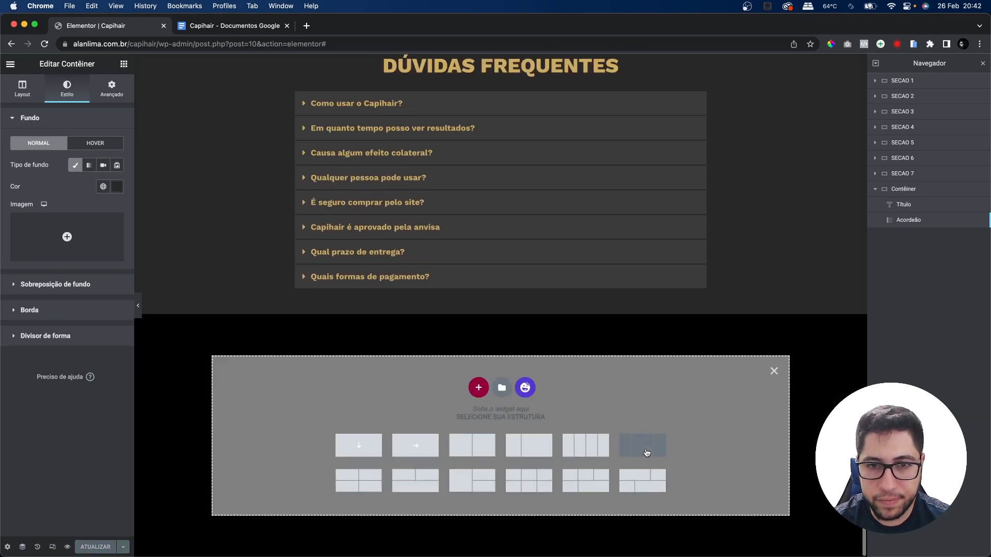
{"action": "left_click", "coordinate": [52, 547]}
{"action": "scroll", "coordinate": [592, 210], "scroll_direction": "up", "scroll_amount": 2}
{"action": "scroll", "coordinate": [593, 210], "scroll_direction": "down", "scroll_amount": 3}
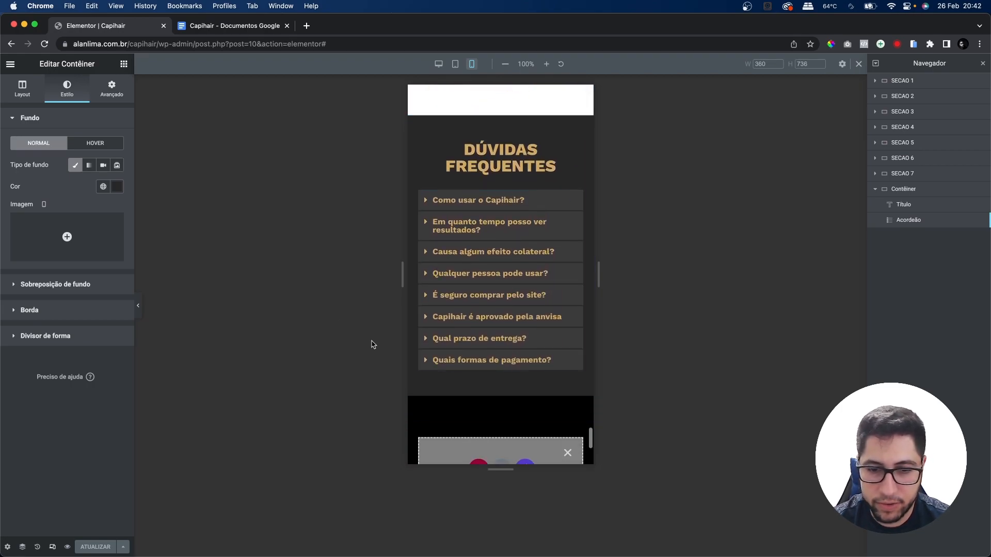
{"action": "left_click", "coordinate": [52, 547]}
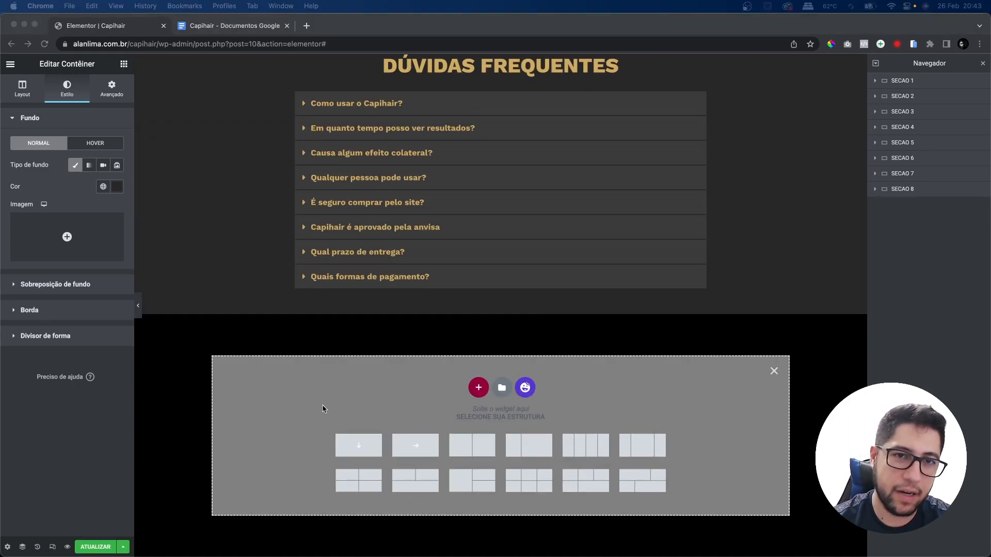
- Switch to the Capihair Google Docs document and read the FOOTER copy, including its contact text and list of footer elements
{"action": "left_click", "coordinate": [239, 30]}
{"action": "scroll", "coordinate": [537, 351], "scroll_direction": "down", "scroll_amount": 5}
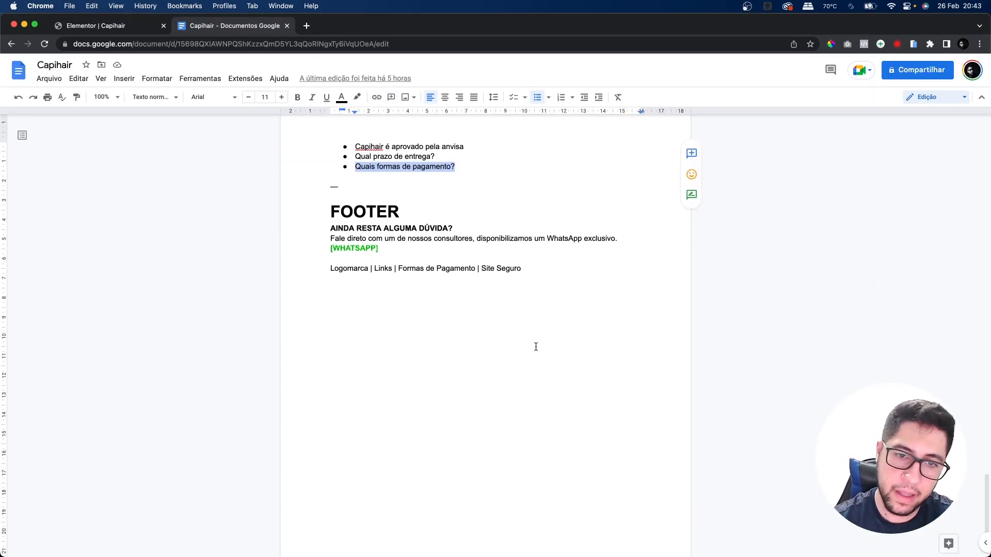
{"action": "triple_click", "coordinate": [397, 229]}
{"action": "left_click", "coordinate": [475, 317]}
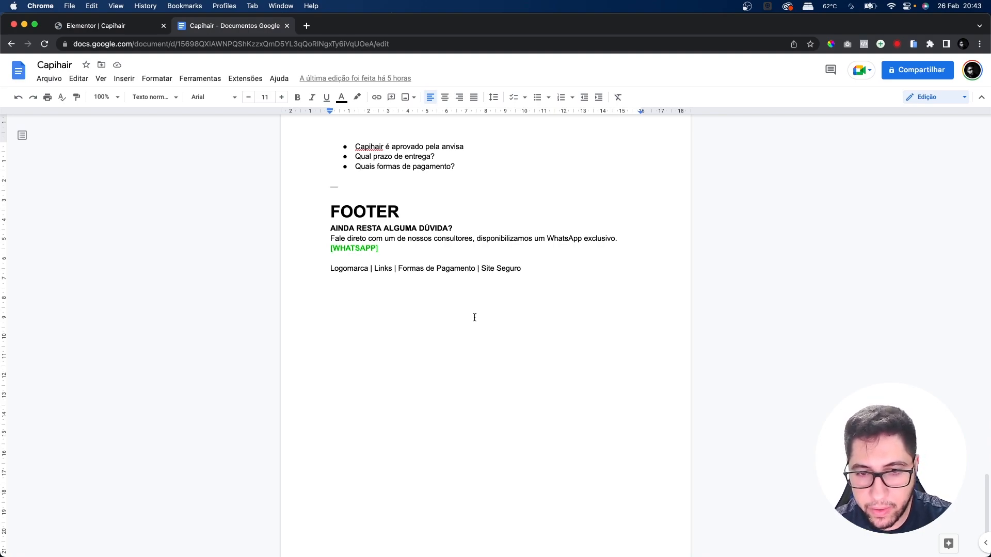
{"action": "left_click_drag", "start_coordinate": [330, 268], "coordinate": [534, 269]}
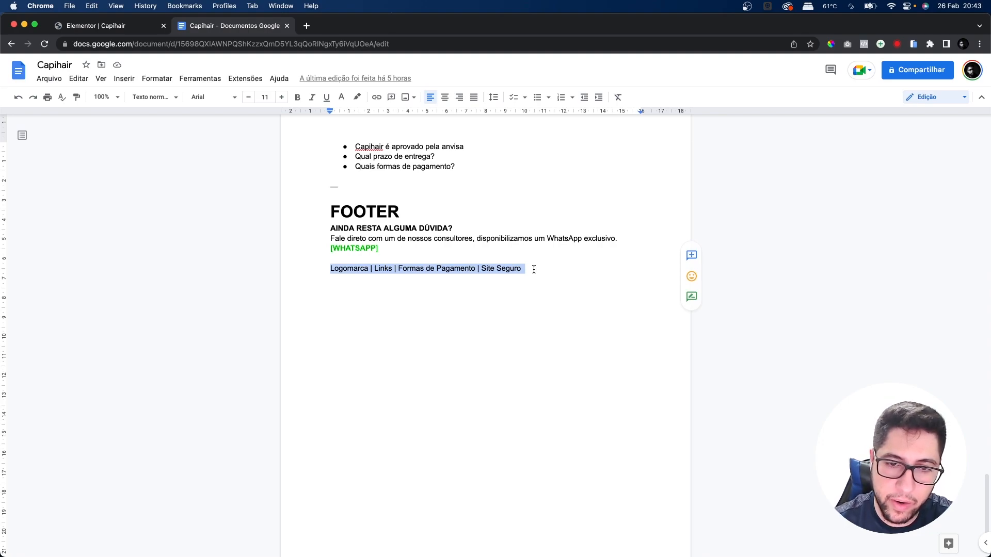
{"action": "left_click", "coordinate": [533, 269]}
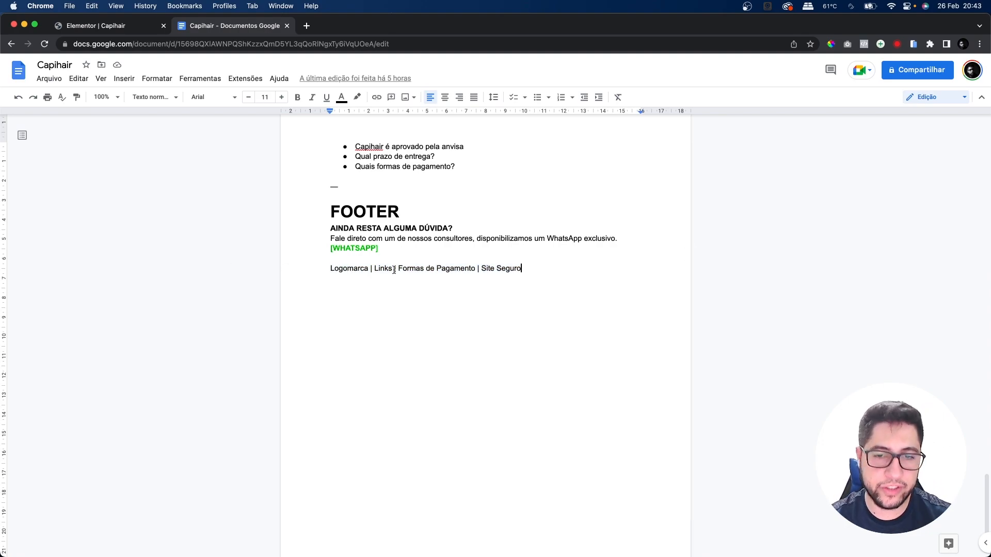
{"action": "triple_click", "coordinate": [491, 269]}
{"action": "left_click", "coordinate": [515, 293]}
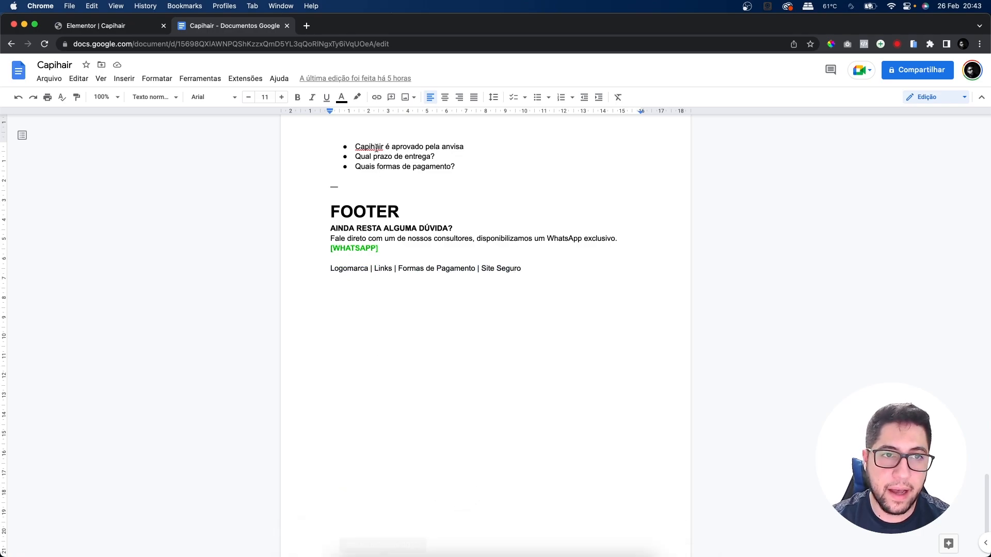
- Return to the Elementor page and add an empty container below the Dúvidas Frequentes section
{"action": "left_click", "coordinate": [119, 28]}
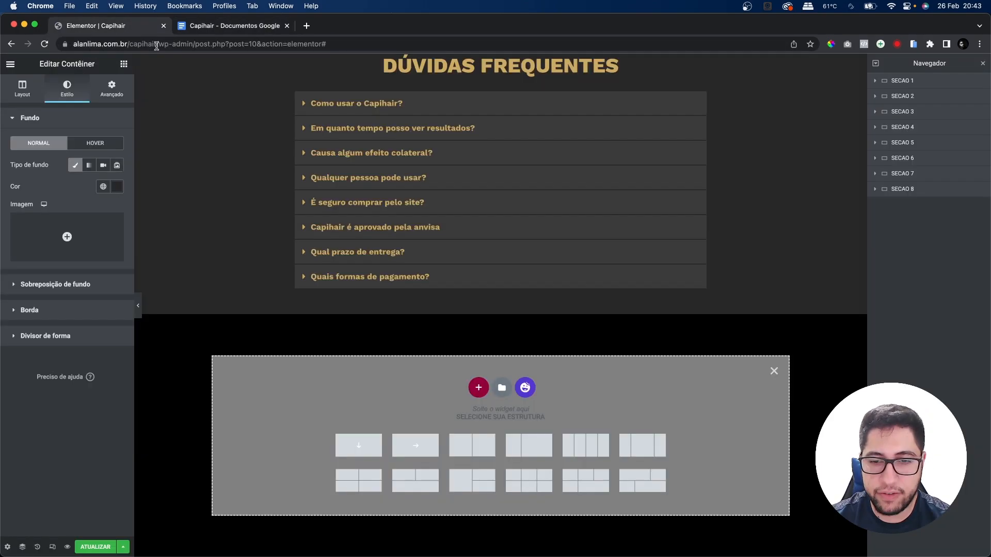
{"action": "left_click", "coordinate": [474, 391]}
{"action": "left_click_drag", "start_coordinate": [32, 180], "coordinate": [475, 400]}
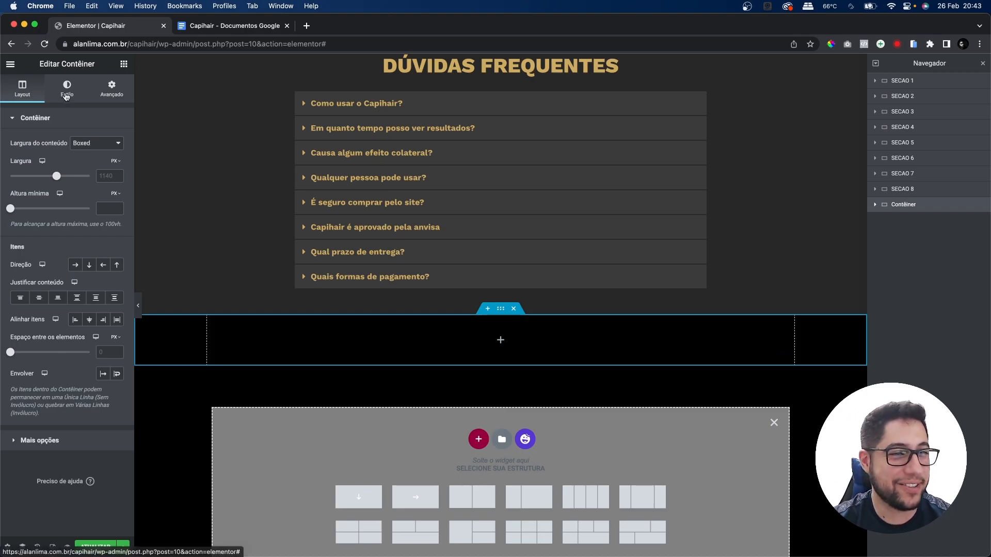
- Set the new container's unlinked padding to 50 px above and below and 20 px on the right and left sides
{"action": "left_click", "coordinate": [112, 88]}
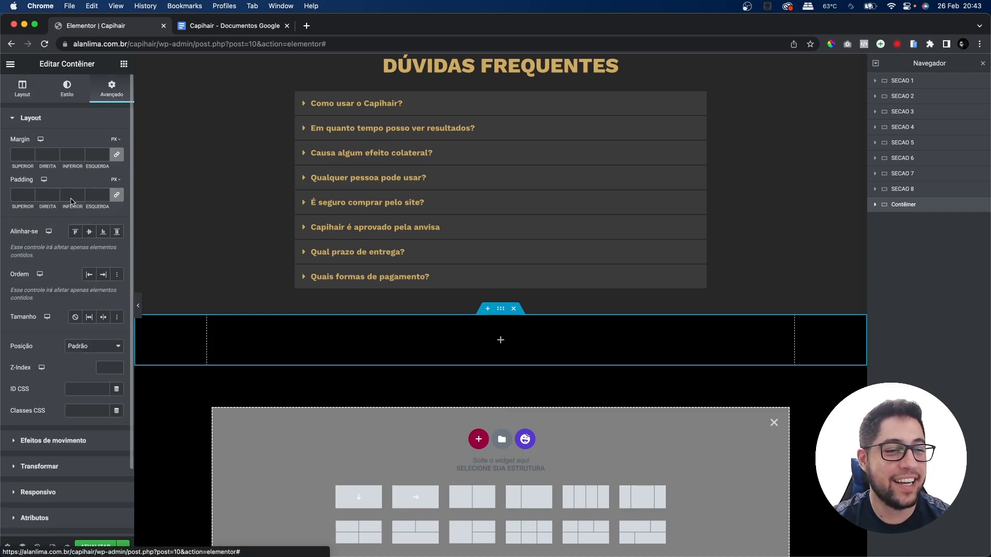
{"action": "left_click", "coordinate": [117, 157]}
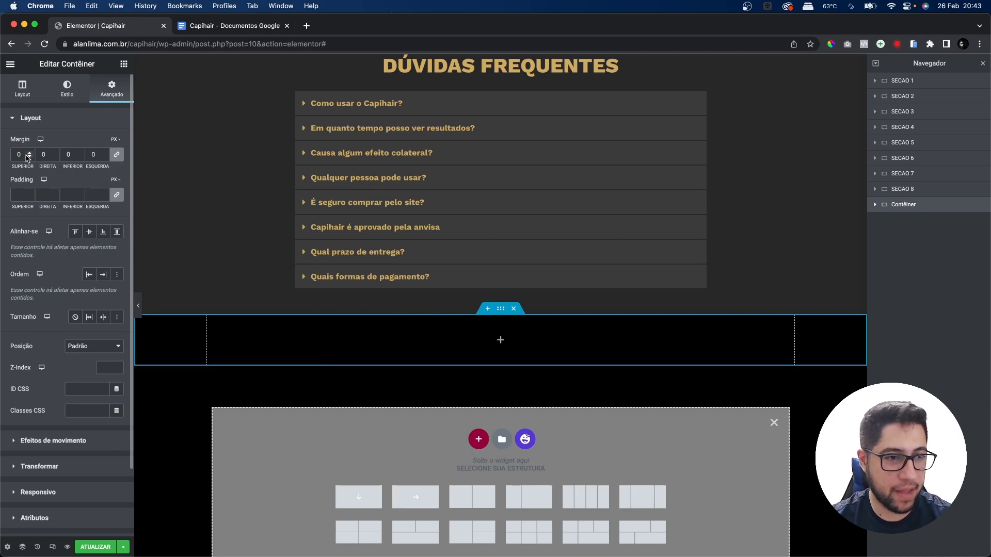
{"action": "left_click", "coordinate": [116, 194]}
{"action": "left_click", "coordinate": [29, 196]}
{"action": "type", "text": "5020"}
{"action": "key", "text": "Tab"}
{"action": "type", "text": "50"}
{"action": "key", "text": "Tab"}
{"action": "type", "text": "20"}
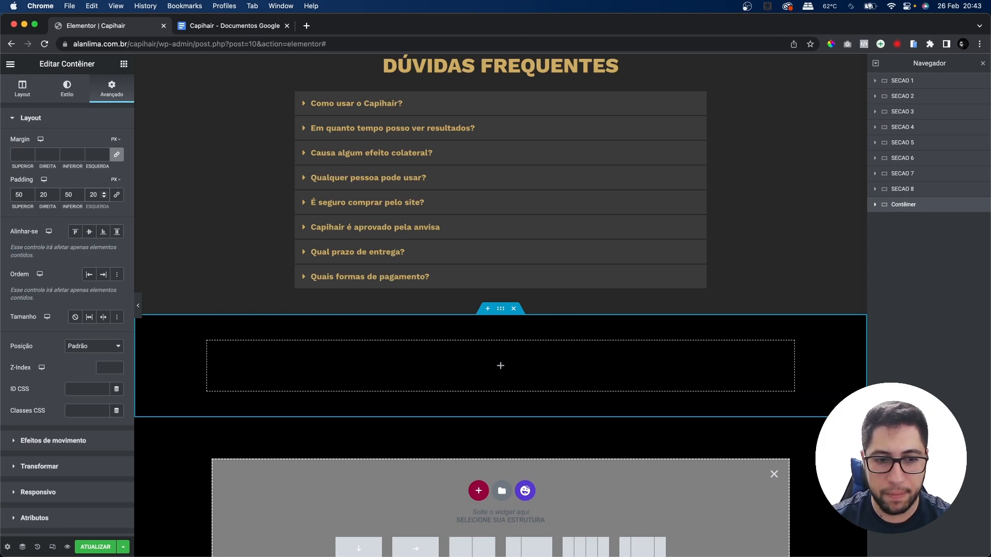
- Copy the DÚVIDAS FREQUENTES heading and paste it into the new empty container
{"action": "scroll", "coordinate": [557, 199], "scroll_direction": "up", "scroll_amount": 3}
{"action": "right_click", "coordinate": [567, 150]}
{"action": "left_click", "coordinate": [578, 191]}
{"action": "scroll", "coordinate": [566, 345], "scroll_direction": "down", "scroll_amount": 3}
{"action": "right_click", "coordinate": [503, 262]}
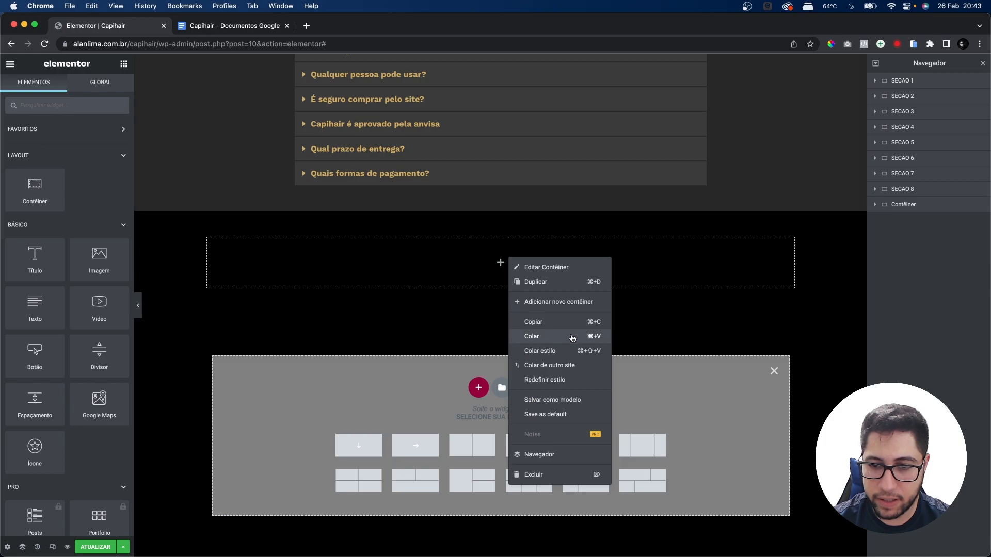
{"action": "left_click", "coordinate": [573, 336]}
- Replace the pasted heading's text with "AINDA RESTA ALGUMA DÚVIDA?" copied from the Google Docs footer copy
{"action": "left_click", "coordinate": [258, 26]}
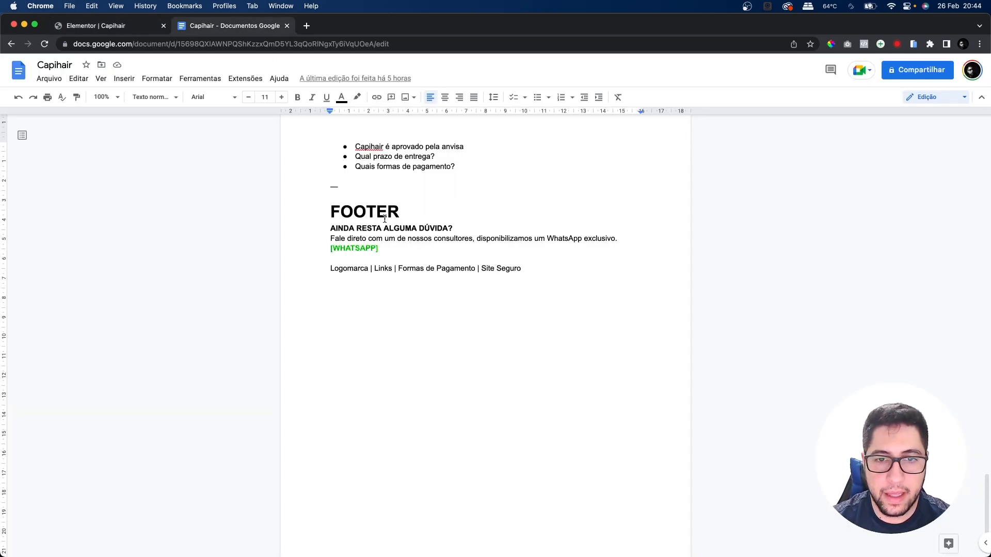
{"action": "left_click_drag", "start_coordinate": [451, 229], "coordinate": [328, 226]}
{"action": "key", "text": "super+c"}
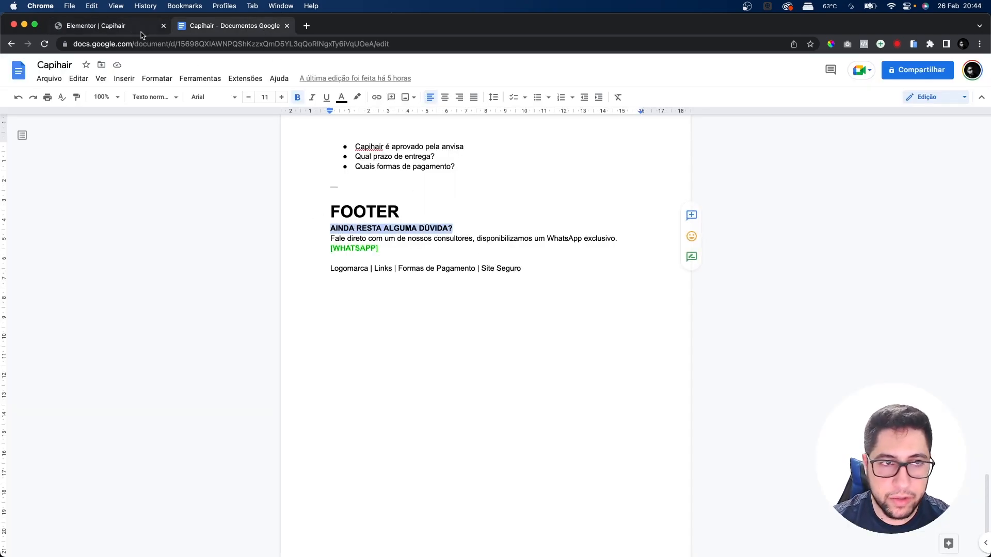
{"action": "left_click", "coordinate": [116, 27]}
{"action": "right_click", "coordinate": [448, 259]}
{"action": "left_click", "coordinate": [484, 267]}
{"action": "key", "text": "super+a"}
{"action": "key", "text": "super+v"}
- Select the consultants sentence in the Google Docs footer copy, and in Elementor paste a copy of the "Tratamento Capilar Completo" text below the AINDA RESTA ALGUMA DÚVIDA? heading
{"action": "left_click", "coordinate": [230, 28]}
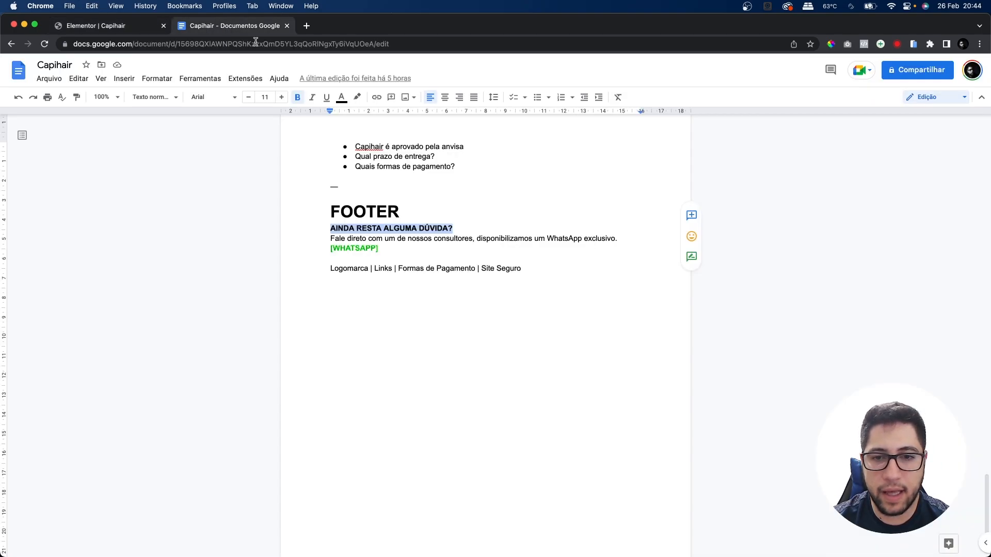
{"action": "left_click_drag", "start_coordinate": [623, 234], "coordinate": [328, 234]}
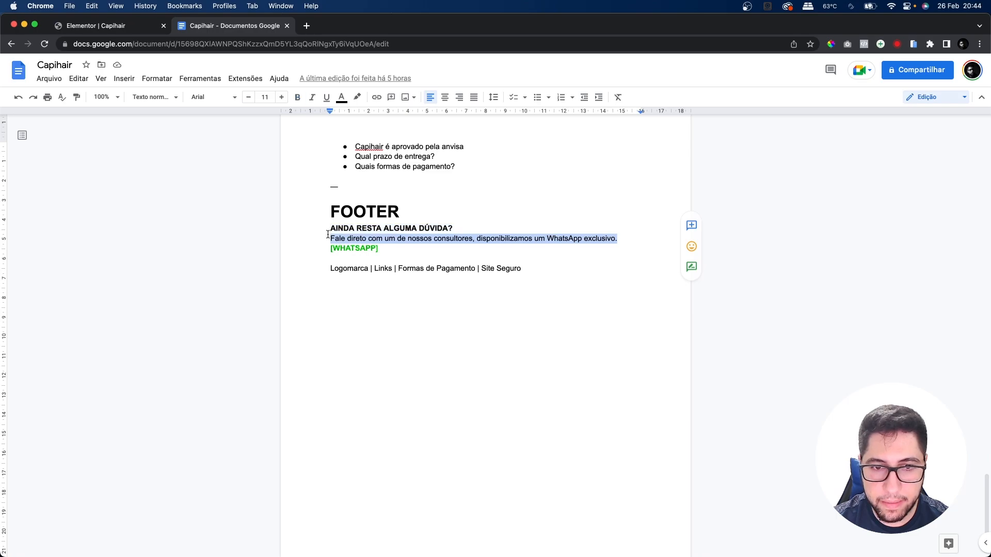
{"action": "left_click", "coordinate": [122, 30]}
{"action": "scroll", "coordinate": [516, 310], "scroll_direction": "up", "scroll_amount": 15}
{"action": "scroll", "coordinate": [521, 330], "scroll_direction": "down", "scroll_amount": 5}
{"action": "scroll", "coordinate": [522, 330], "scroll_direction": "up", "scroll_amount": 20}
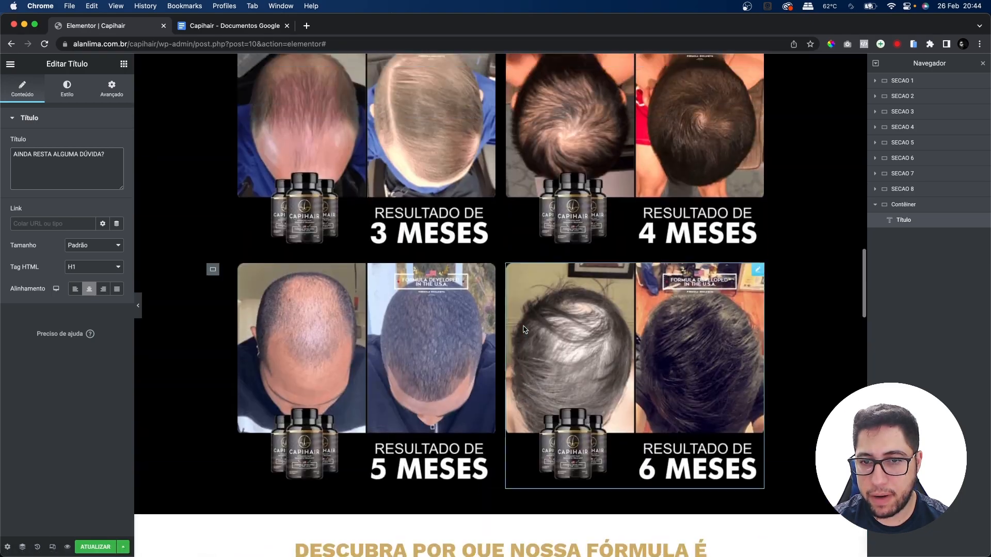
{"action": "scroll", "coordinate": [525, 329], "scroll_direction": "up", "scroll_amount": 10}
{"action": "right_click", "coordinate": [569, 274]}
{"action": "left_click", "coordinate": [599, 315]}
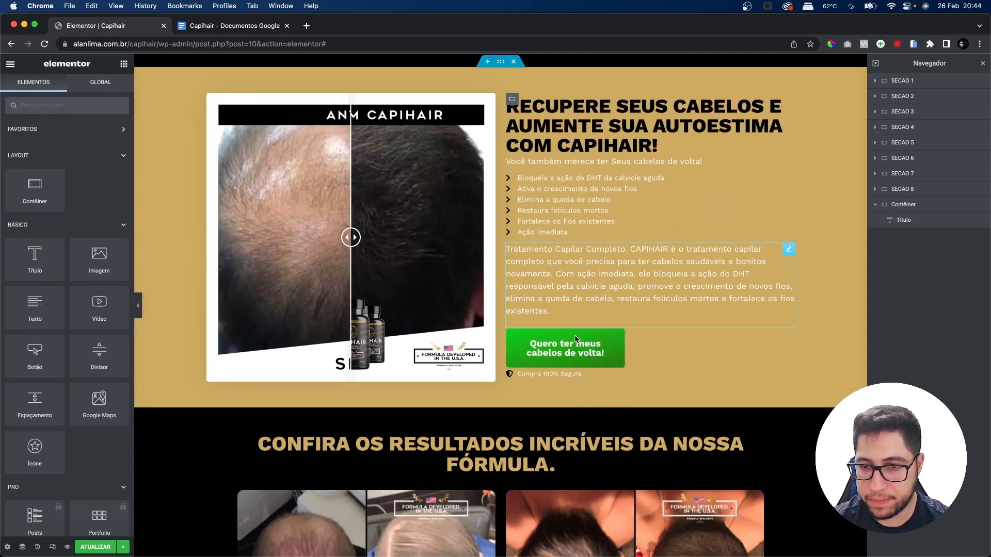
{"action": "scroll", "coordinate": [534, 372], "scroll_direction": "down", "scroll_amount": 20}
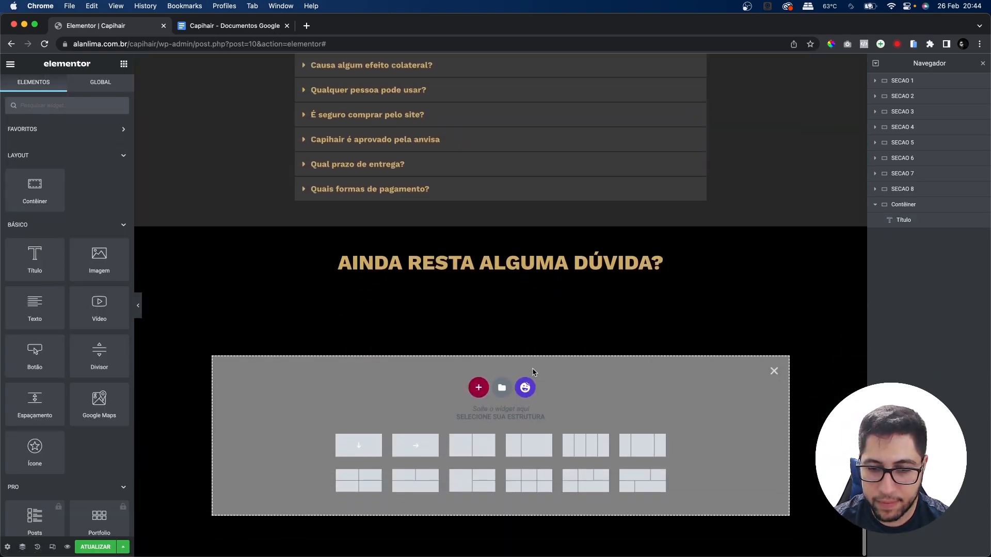
{"action": "right_click", "coordinate": [522, 261]}
{"action": "left_click", "coordinate": [567, 326]}
- Replace the pasted text with "Fale direto com um de nossos consultores, disponibilizamos um WhatsApp exclusivo." from Google Docs and centre it
{"action": "left_click", "coordinate": [66, 248]}
{"action": "key", "text": "super+a"}
{"action": "key", "text": "super+v"}
{"action": "key", "text": "super+a"}
{"action": "key", "text": "BackSpace"}
{"action": "left_click", "coordinate": [243, 26]}
{"action": "key", "text": "super+c"}
{"action": "left_click", "coordinate": [97, 25]}
{"action": "key", "text": "super+v"}
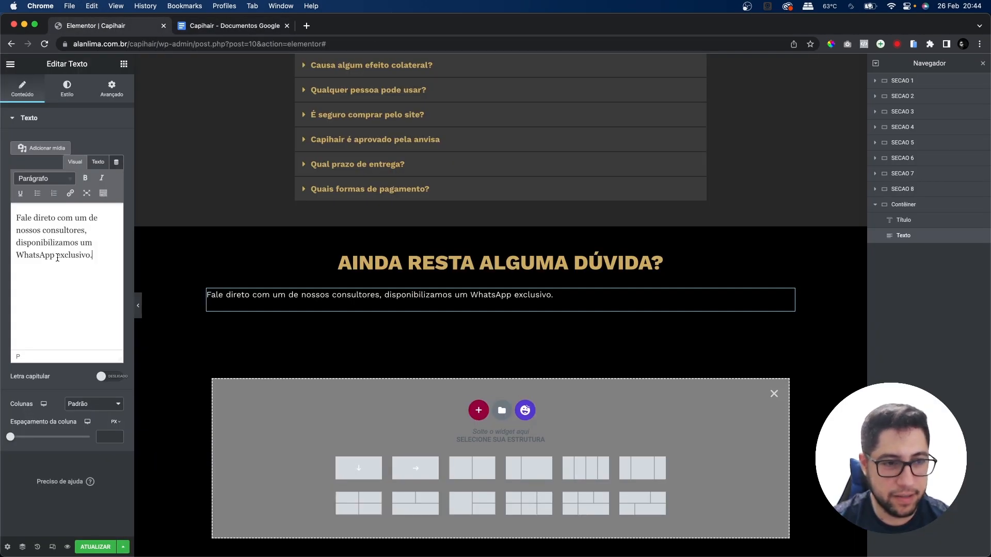
{"action": "left_click", "coordinate": [66, 89]}
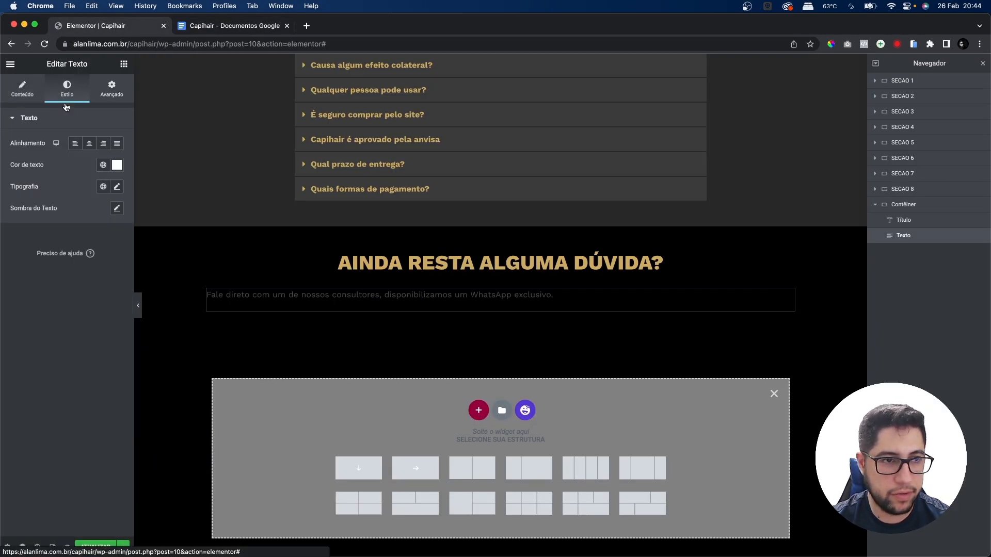
{"action": "left_click", "coordinate": [89, 143]}
- Set the bottom margin of the AINDA RESTA ALGUMA DÚVIDA? heading to 0 px and that of the text below it to 30 px
{"action": "left_click", "coordinate": [550, 276]}
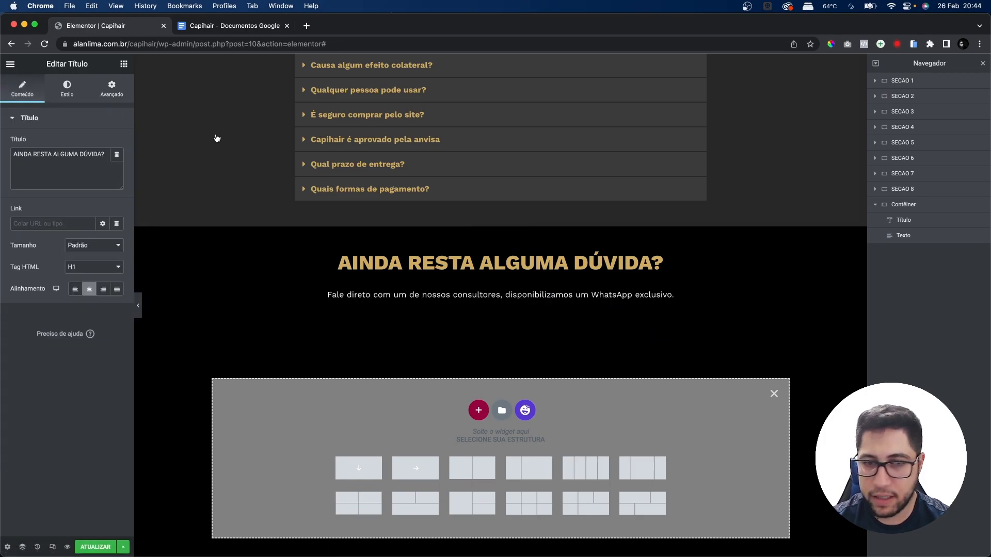
{"action": "left_click", "coordinate": [110, 91]}
{"action": "left_click", "coordinate": [72, 155]}
{"action": "type", "text": "0"}
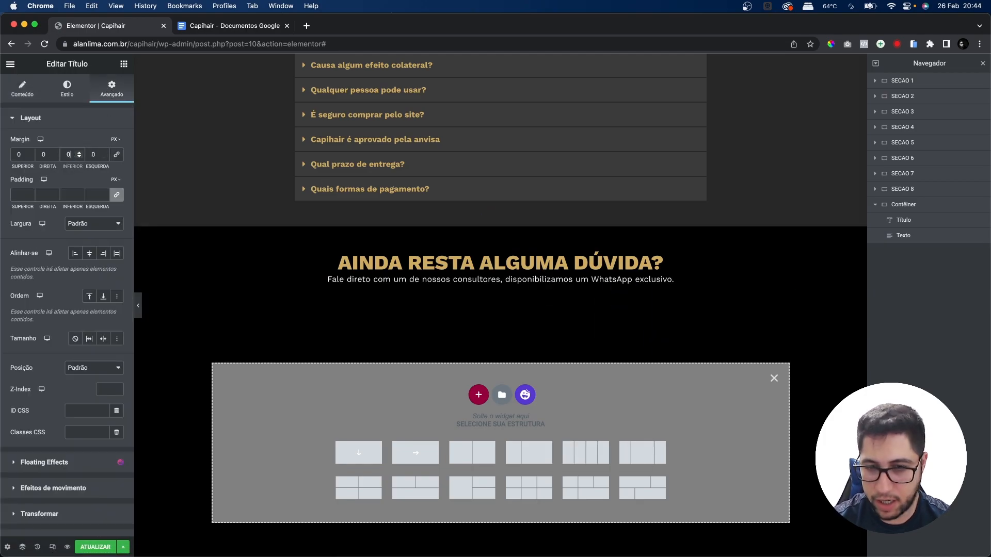
{"action": "right_click", "coordinate": [584, 285]}
{"action": "left_click", "coordinate": [601, 289]}
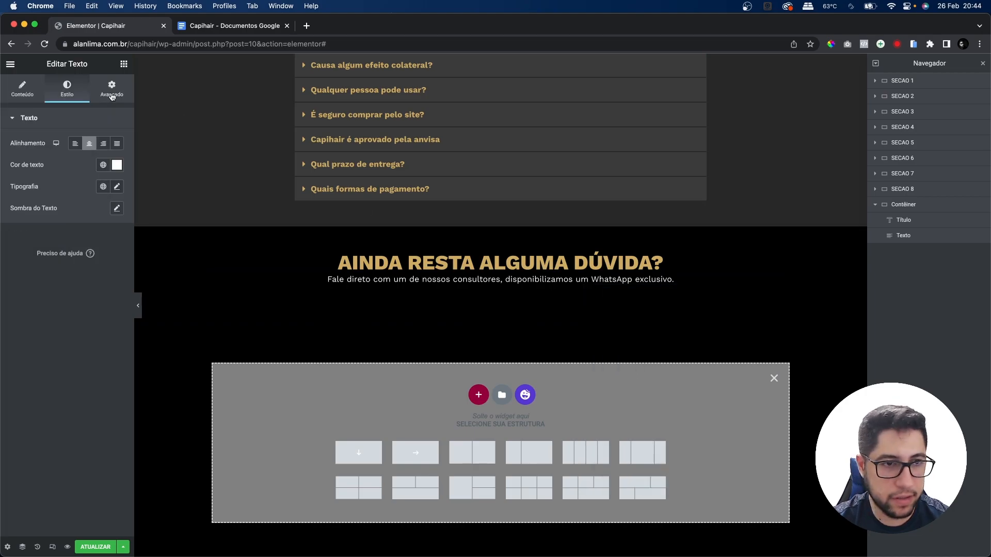
{"action": "left_click", "coordinate": [111, 91]}
{"action": "type", "text": "30"}
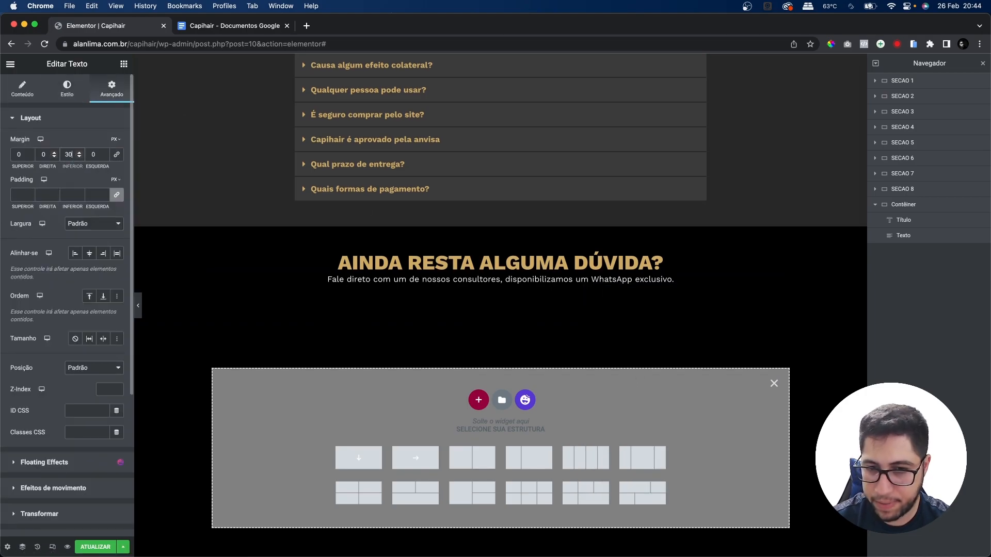
- Add an image below the consultants text and upload and insert whatsapp.webp from the computer
{"action": "left_click", "coordinate": [124, 64]}
{"action": "left_click_drag", "start_coordinate": [94, 261], "coordinate": [503, 302]}
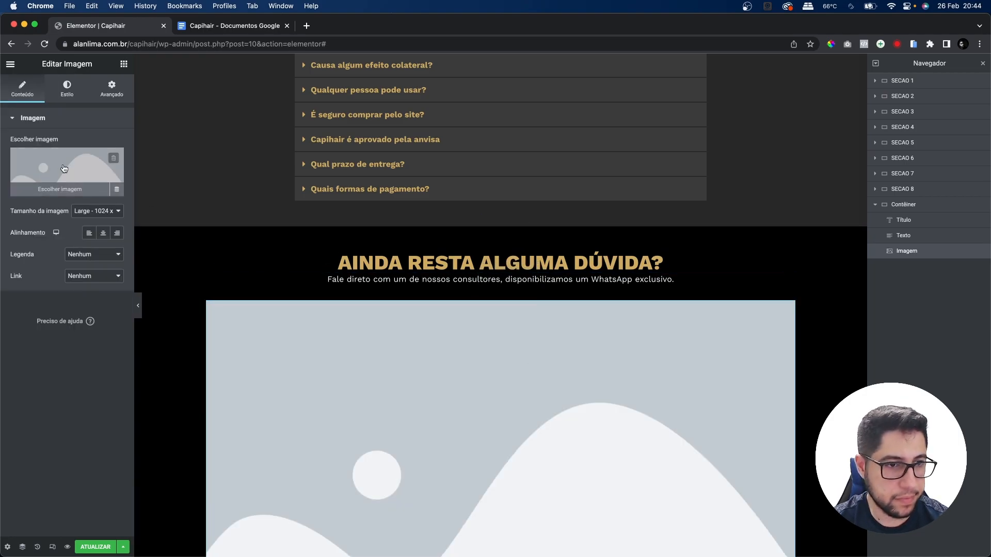
{"action": "left_click", "coordinate": [30, 188]}
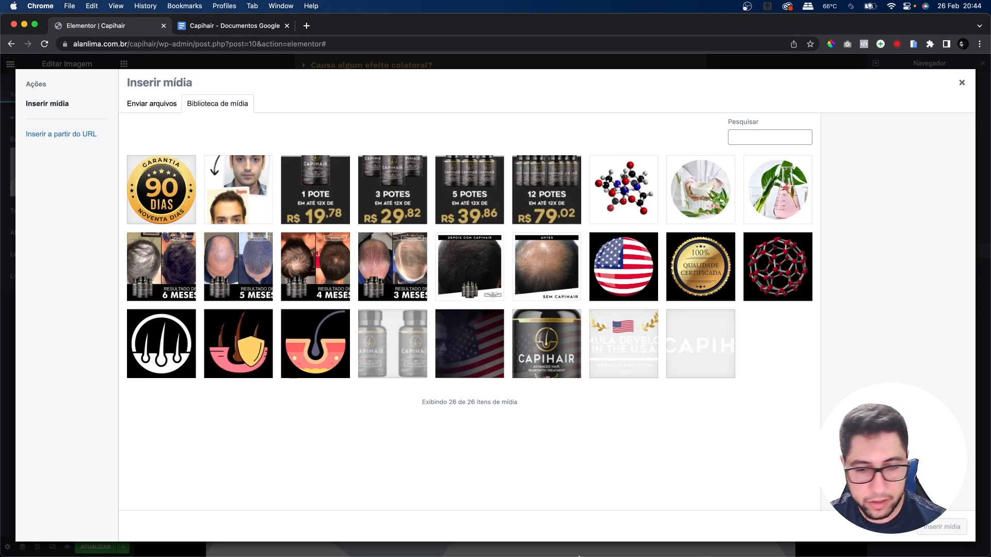
{"action": "left_click", "coordinate": [355, 544]}
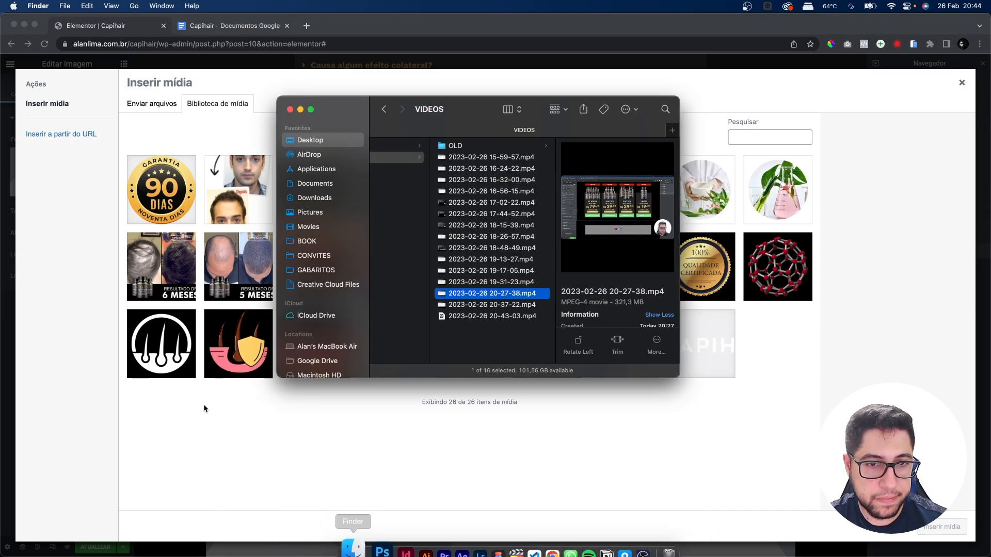
{"action": "key", "text": "super+w"}
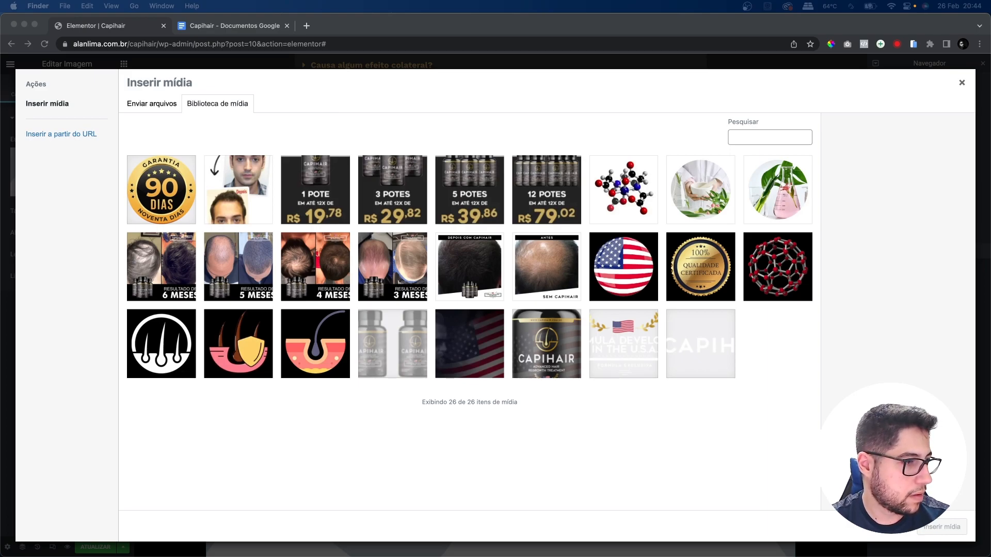
{"action": "left_click_drag", "start_coordinate": [1, 236], "coordinate": [371, 276]}
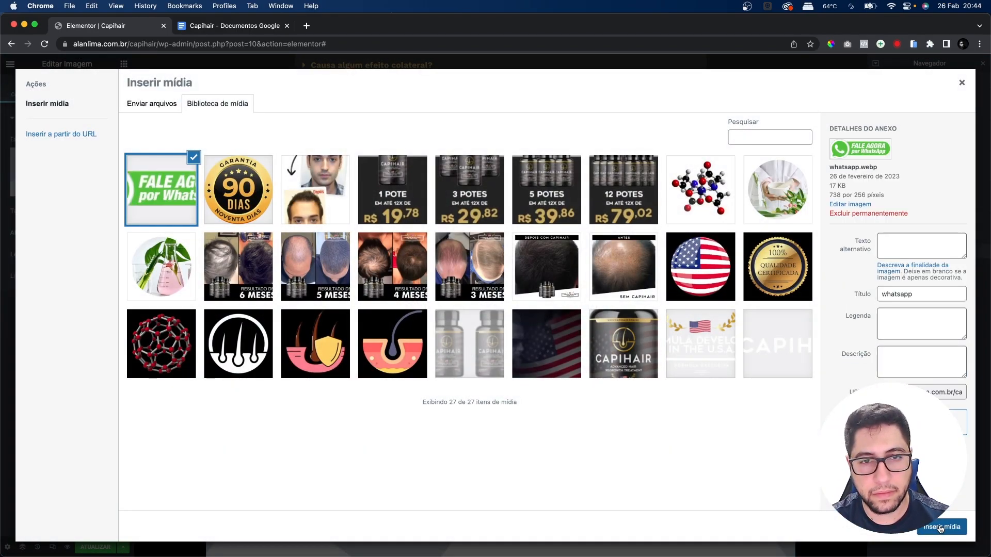
{"action": "left_click", "coordinate": [940, 529]}
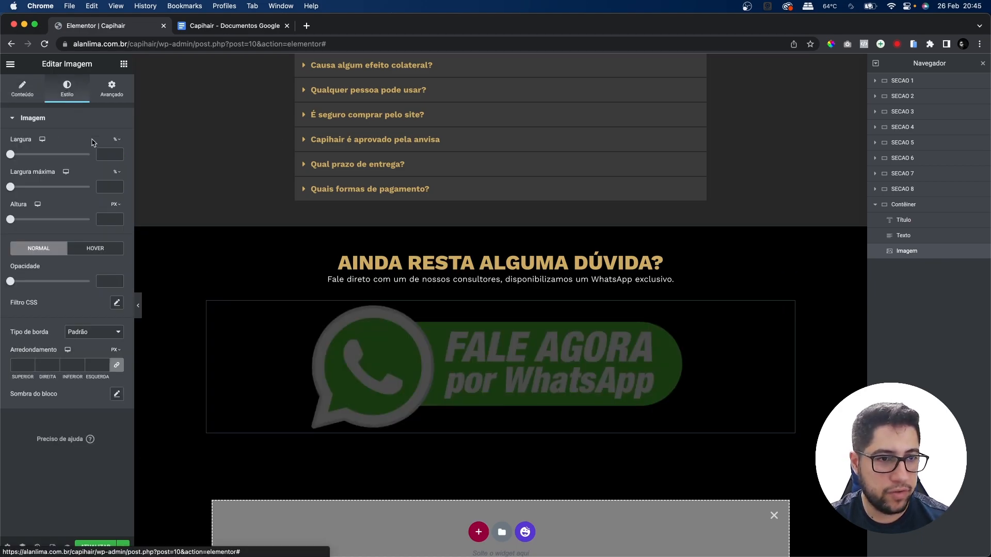
- Set the WhatsApp image's width to 25%, after trying 40% and 30%
{"action": "left_click", "coordinate": [109, 154]}
{"action": "type", "text": "40"}
{"action": "key", "text": "super+a"}
{"action": "type", "text": "30"}
{"action": "key", "text": "super+a"}
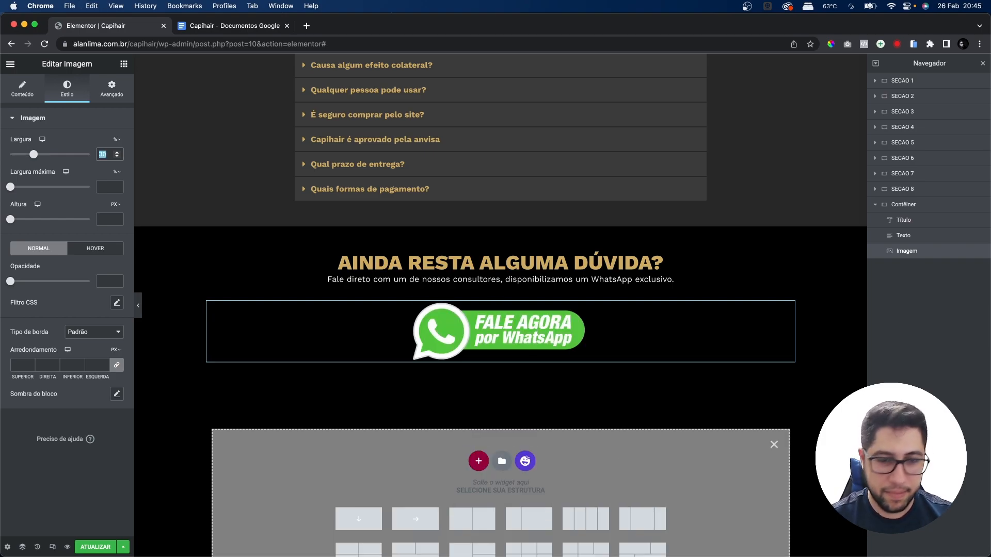
{"action": "type", "text": "25"}
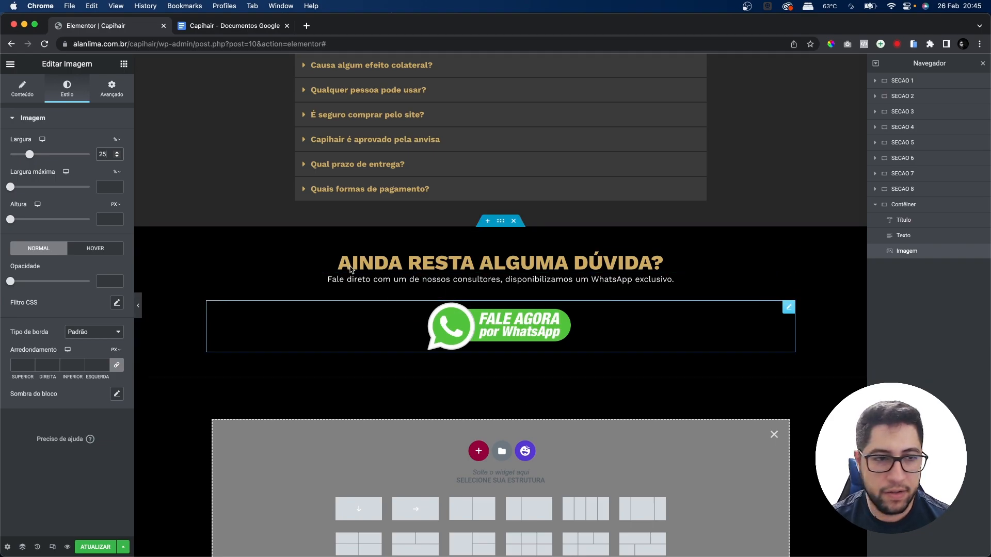
- Find the divider widget and add it below the WhatsApp image
{"action": "left_click", "coordinate": [124, 64]}
{"action": "left_click", "coordinate": [58, 108]}
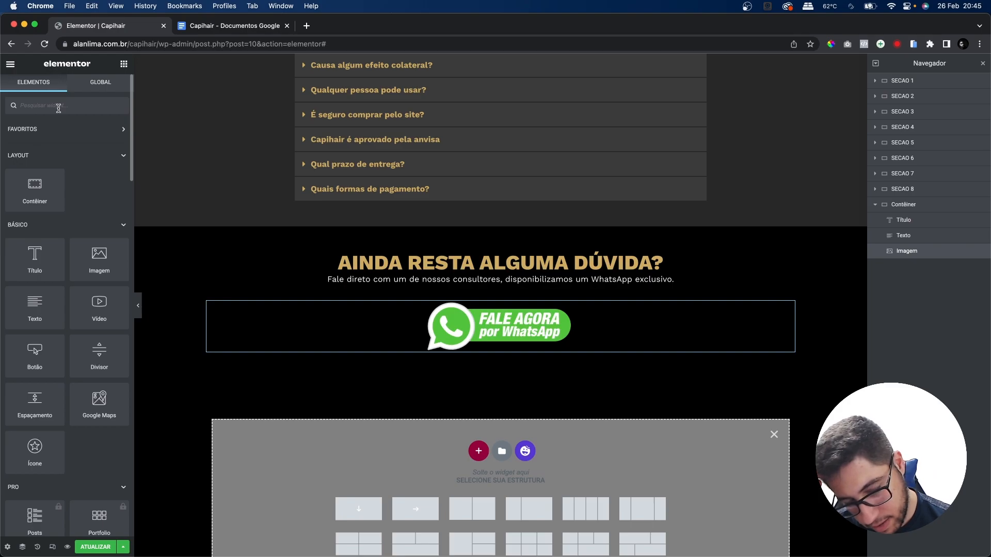
{"action": "type", "text": "divi"}
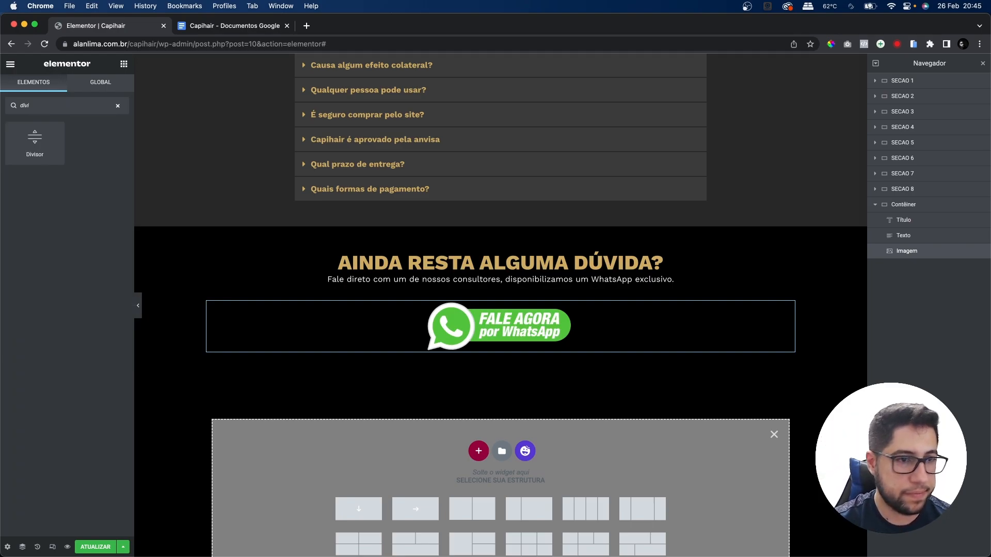
{"action": "left_click_drag", "start_coordinate": [49, 142], "coordinate": [497, 350]}
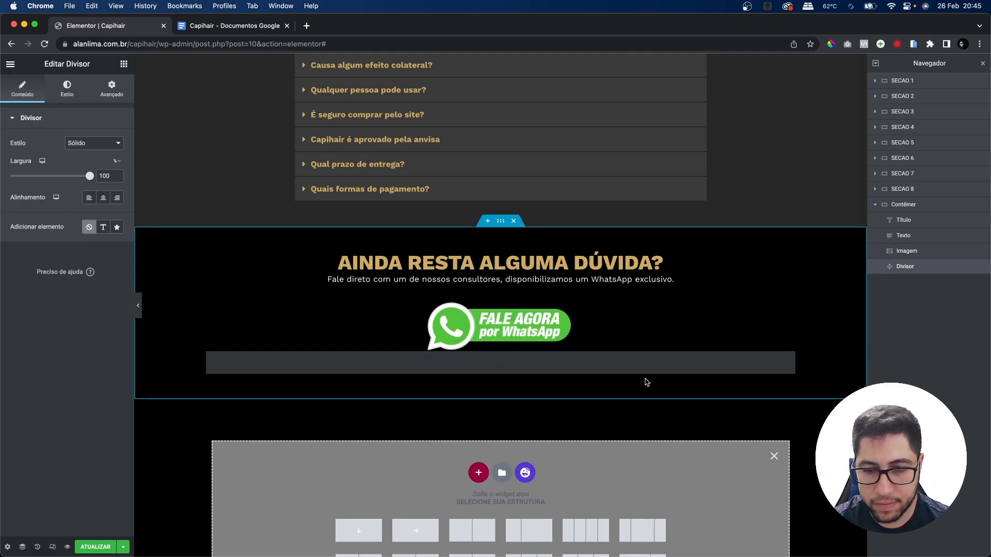
- Try the grey #606060 as the divider's colour and check it in the full-width page preview
{"action": "left_click", "coordinate": [67, 88]}
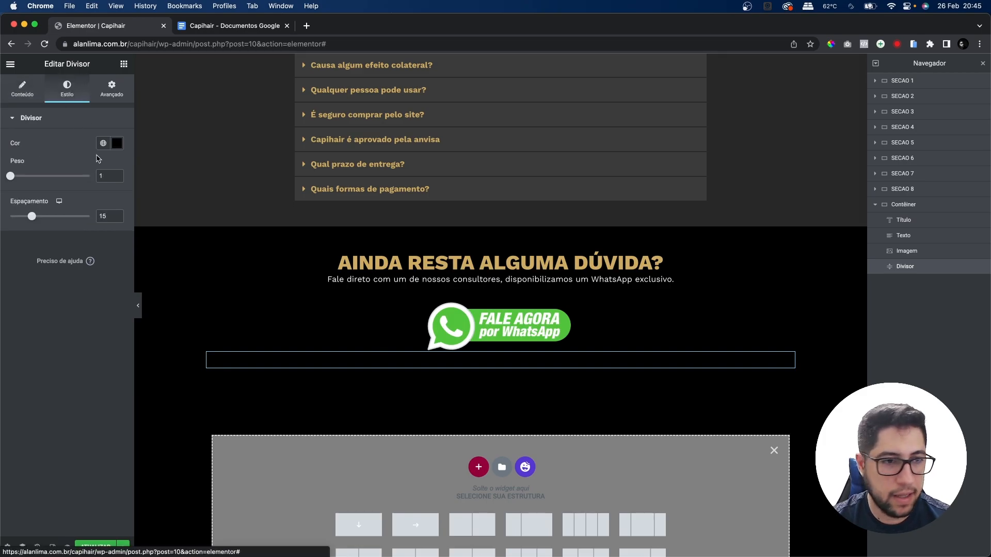
{"action": "left_click", "coordinate": [117, 143]}
{"action": "mouse_move", "coordinate": [26, 216]}
{"action": "left_mouse_down"}
{"action": "mouse_move", "coordinate": [32, 185]}
{"action": "mouse_move", "coordinate": [13, 225]}
{"action": "left_mouse_up"}
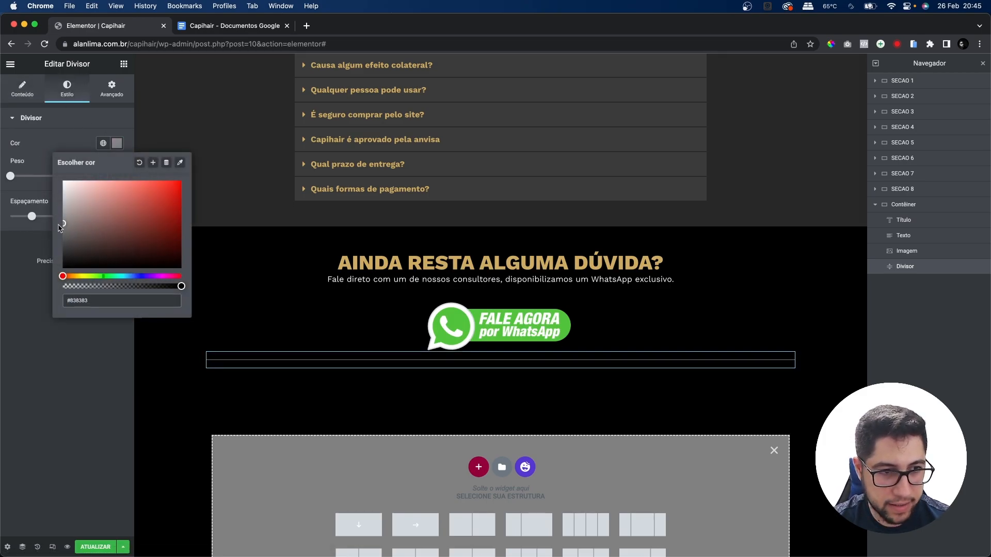
{"action": "left_click", "coordinate": [60, 232]}
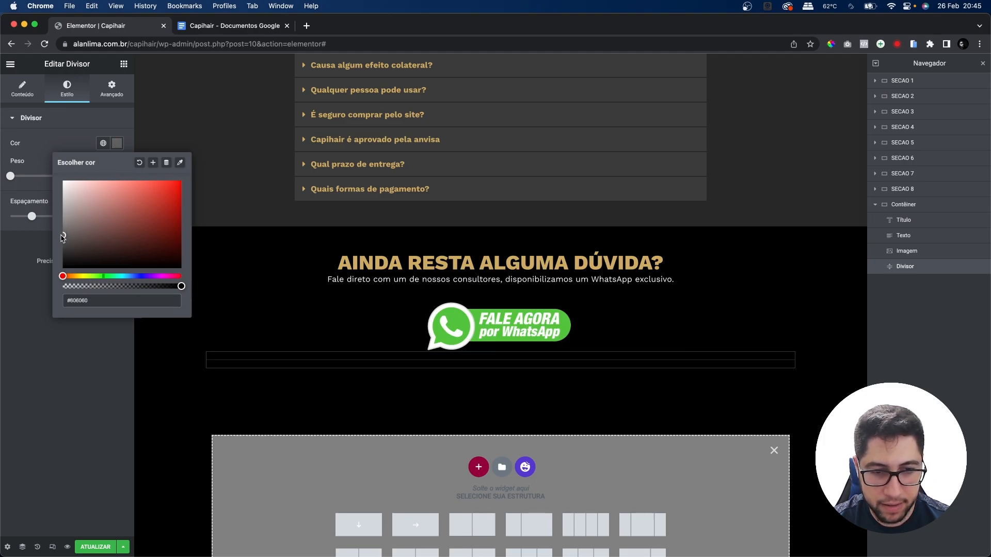
{"action": "left_click", "coordinate": [54, 412]}
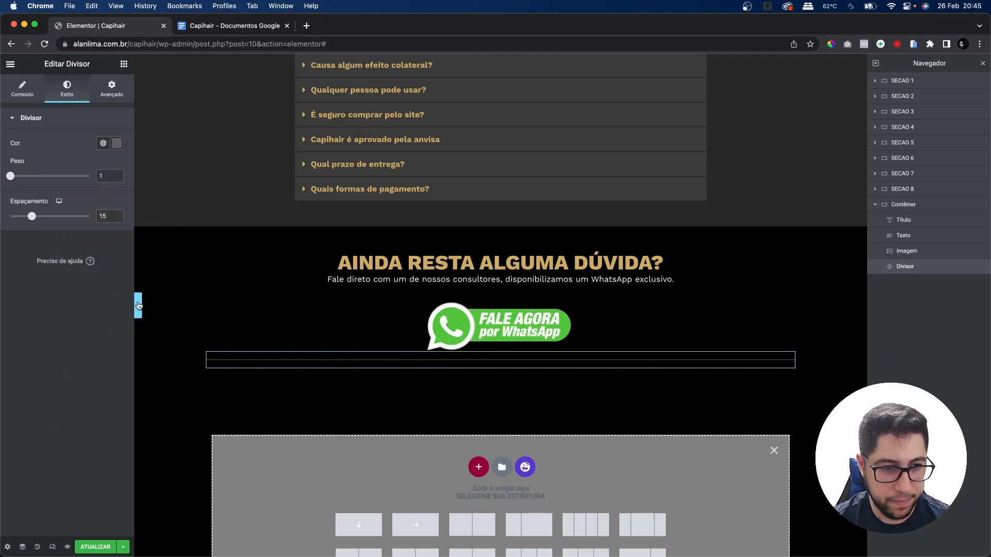
{"action": "left_click", "coordinate": [137, 305]}
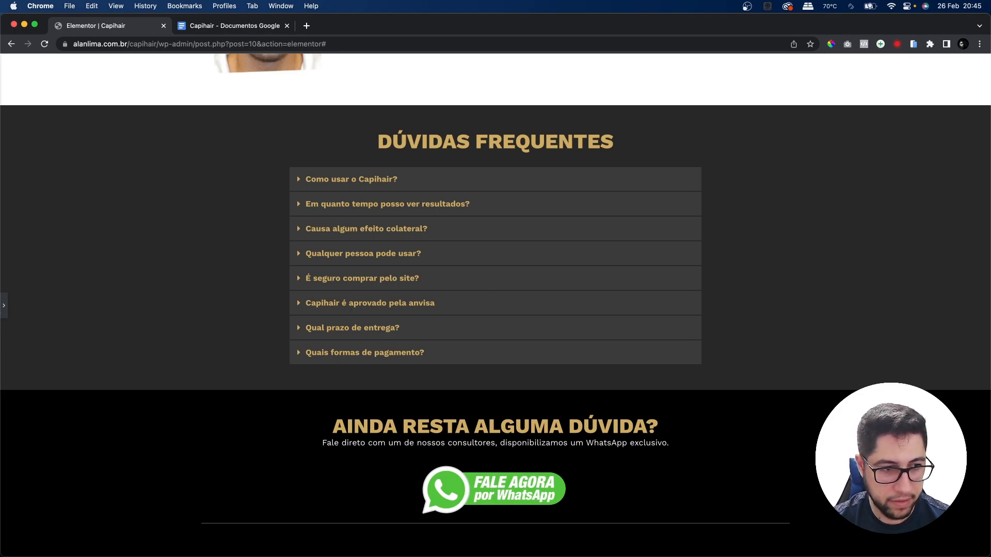
{"action": "left_click", "coordinate": [3, 306]}
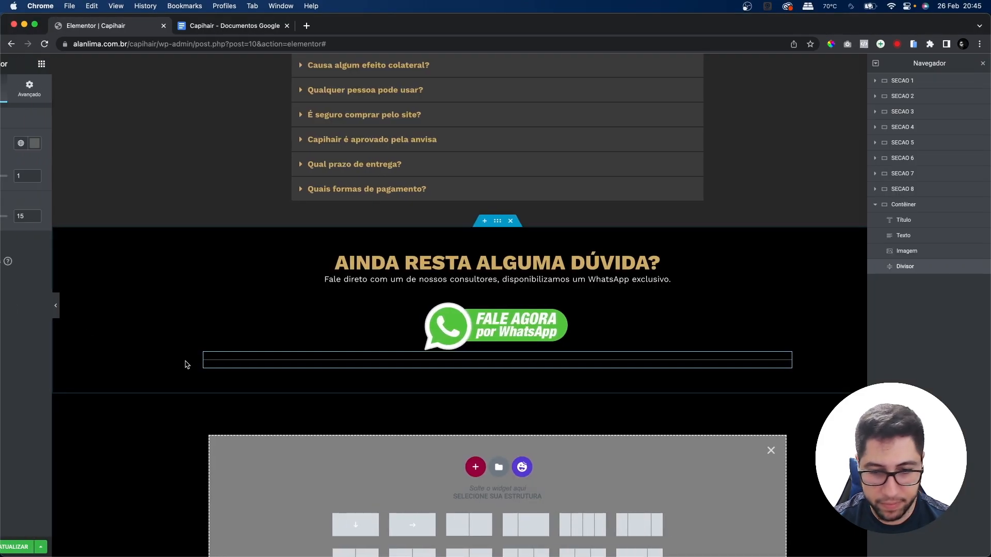
- Darken the divider's colour to #1E1E1E and check it in the full-width page preview
{"action": "left_click", "coordinate": [116, 144]}
{"action": "left_click", "coordinate": [64, 237]}
{"action": "left_click_drag", "start_coordinate": [61, 249], "coordinate": [63, 254]}
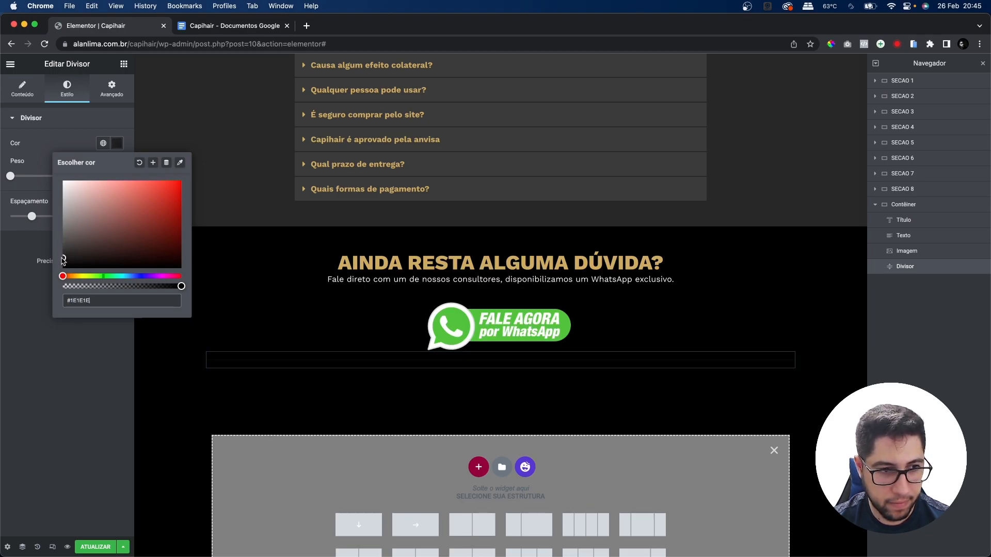
{"action": "left_click", "coordinate": [144, 239]}
{"action": "left_click", "coordinate": [138, 311]}
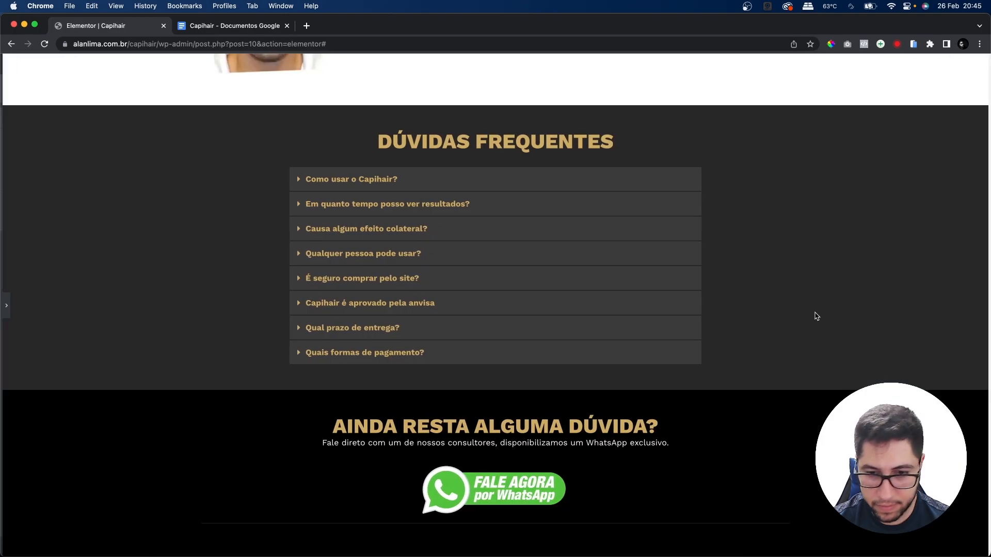
{"action": "left_click", "coordinate": [5, 310]}
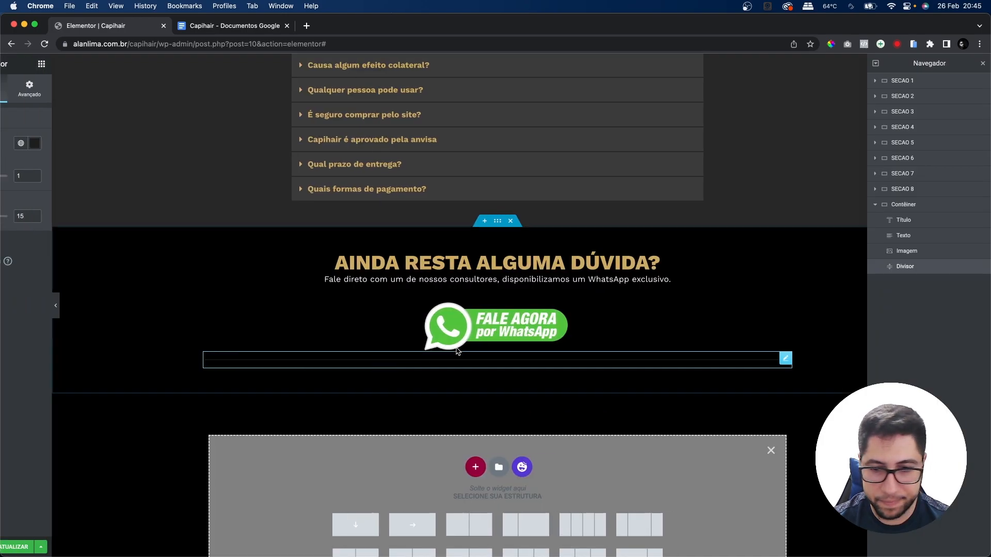
- Increase the divider's spacing to 30
{"action": "scroll", "coordinate": [447, 292], "scroll_direction": "down", "scroll_amount": 3}
{"action": "right_click", "coordinate": [449, 285]}
{"action": "left_click", "coordinate": [456, 293]}
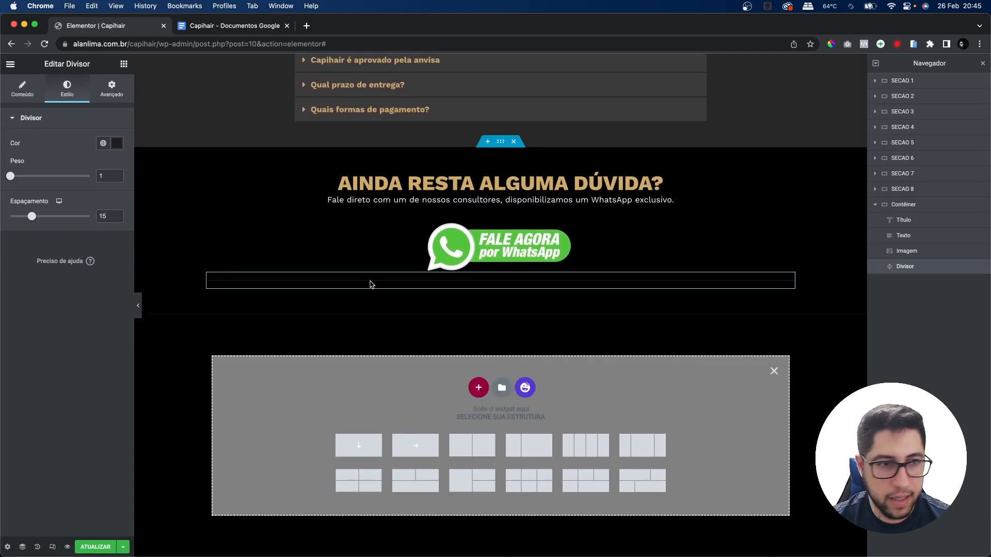
{"action": "left_click_drag", "start_coordinate": [35, 221], "coordinate": [57, 222]}
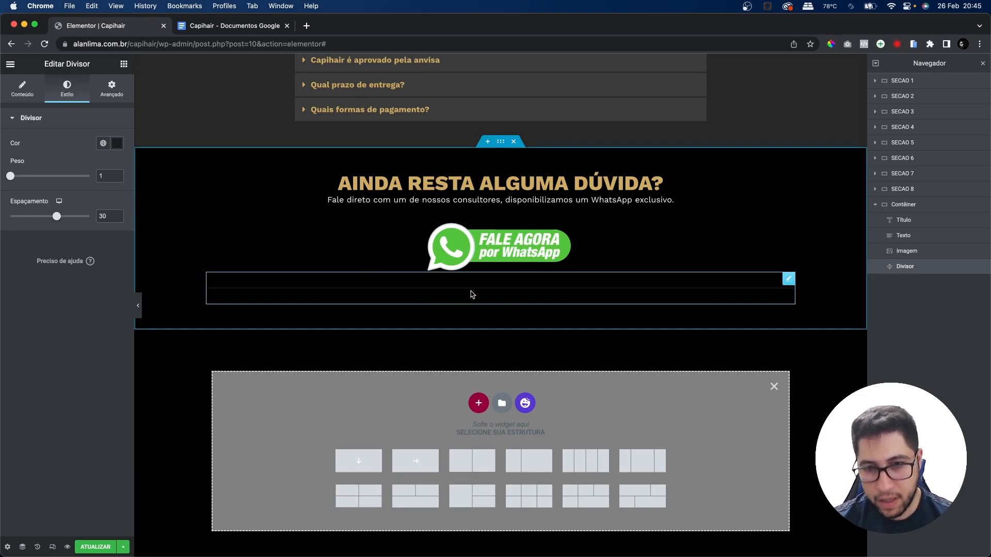
- Add an empty inner container below the divider in the WhatsApp contact section
{"action": "scroll", "coordinate": [542, 309], "scroll_direction": "down", "scroll_amount": 1}
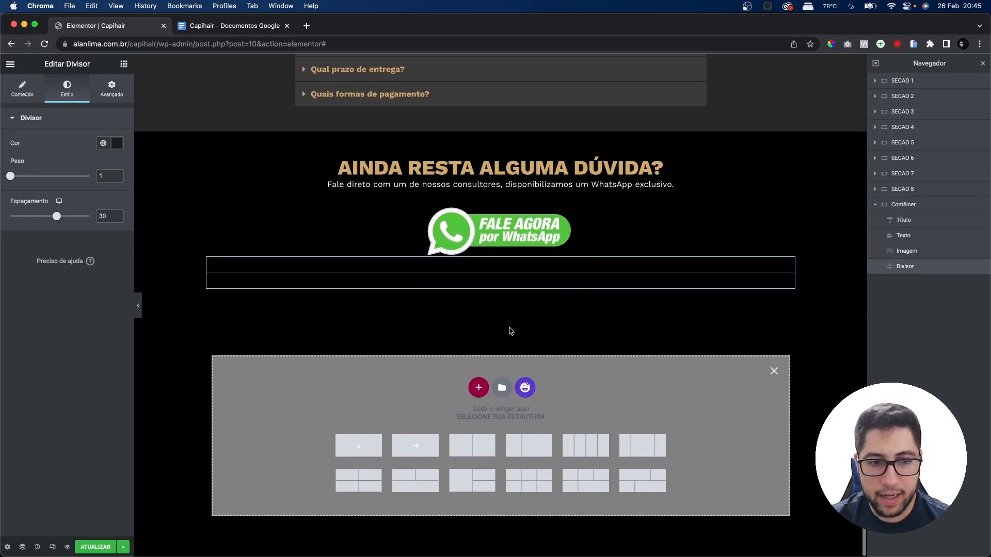
{"action": "left_click", "coordinate": [123, 64]}
{"action": "left_click_drag", "start_coordinate": [35, 202], "coordinate": [485, 294]}
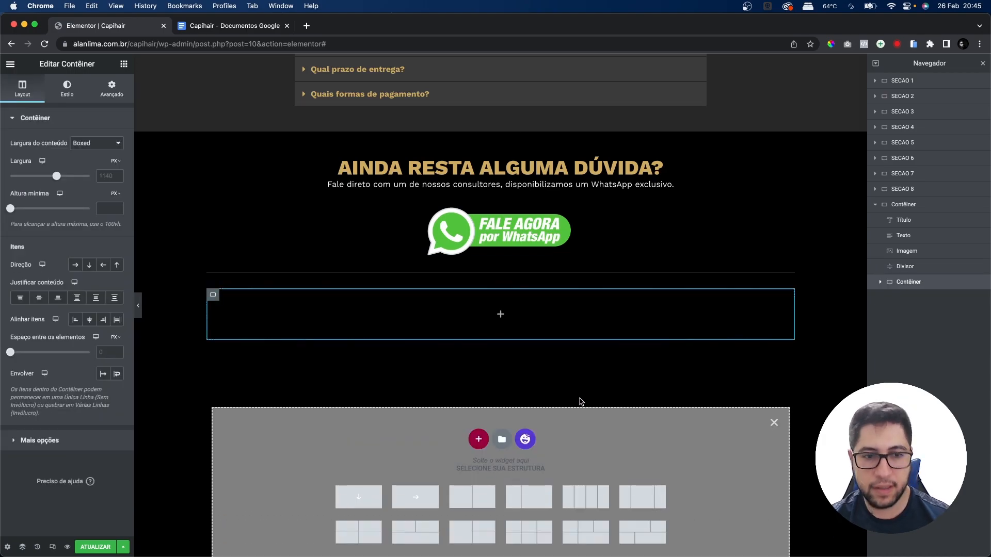
- Set the inner container below the divider to full content width (Largura total) with its items running in a horizontal row
{"action": "scroll", "coordinate": [392, 309], "scroll_direction": "down", "scroll_amount": 2}
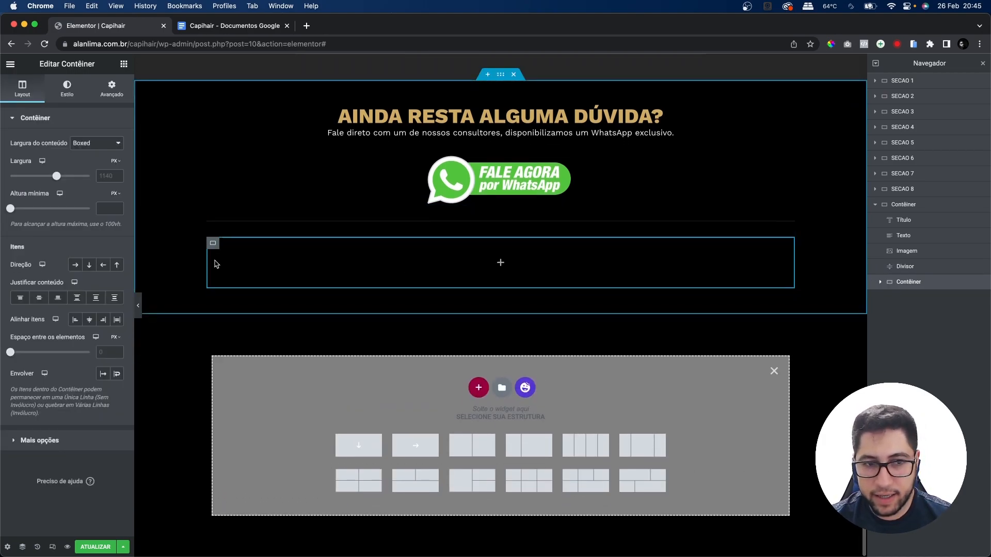
{"action": "left_click", "coordinate": [96, 144]}
{"action": "left_click", "coordinate": [98, 154]}
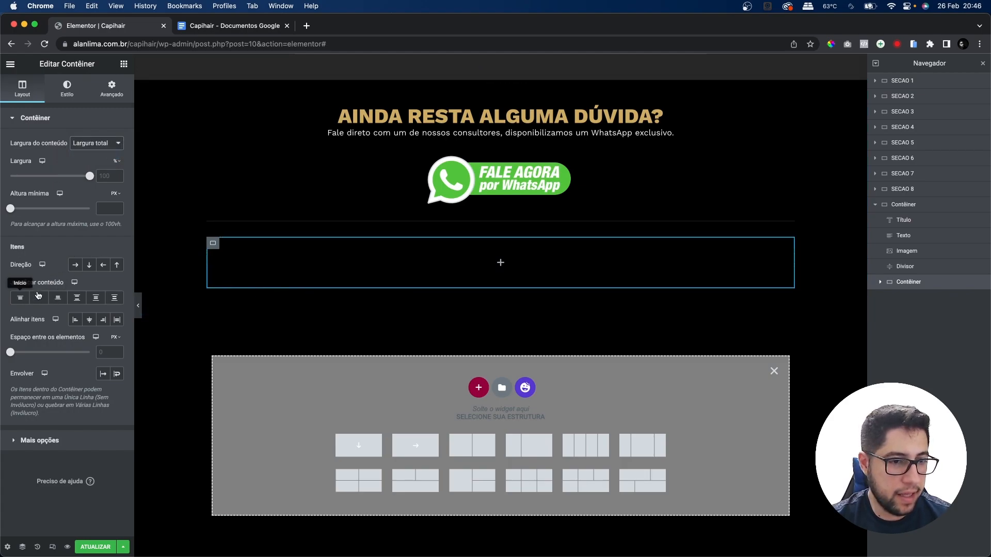
{"action": "left_click", "coordinate": [76, 266]}
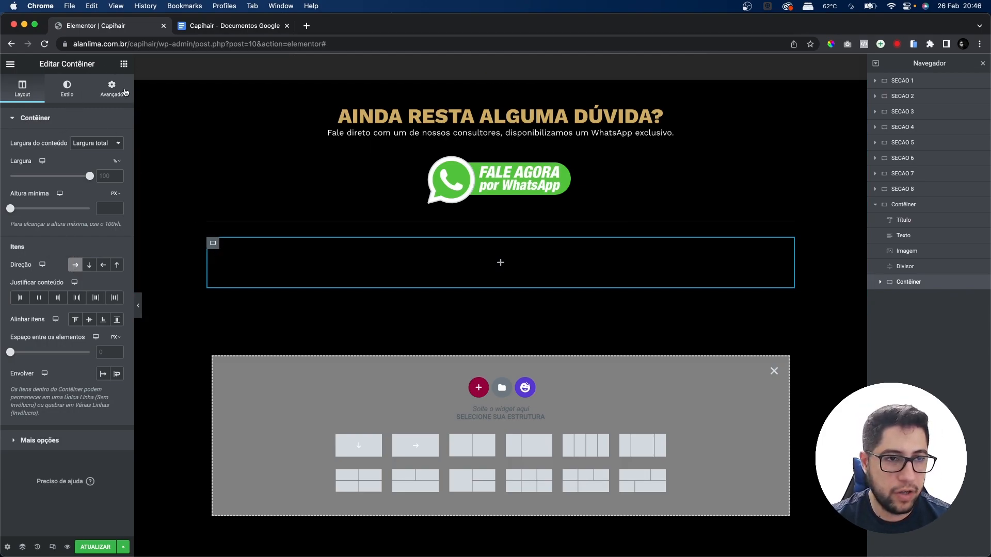
- Nest a new container inside the row container below the divider and set its content width to Largura total
{"action": "left_click", "coordinate": [124, 64]}
{"action": "left_click_drag", "start_coordinate": [45, 205], "coordinate": [288, 270]}
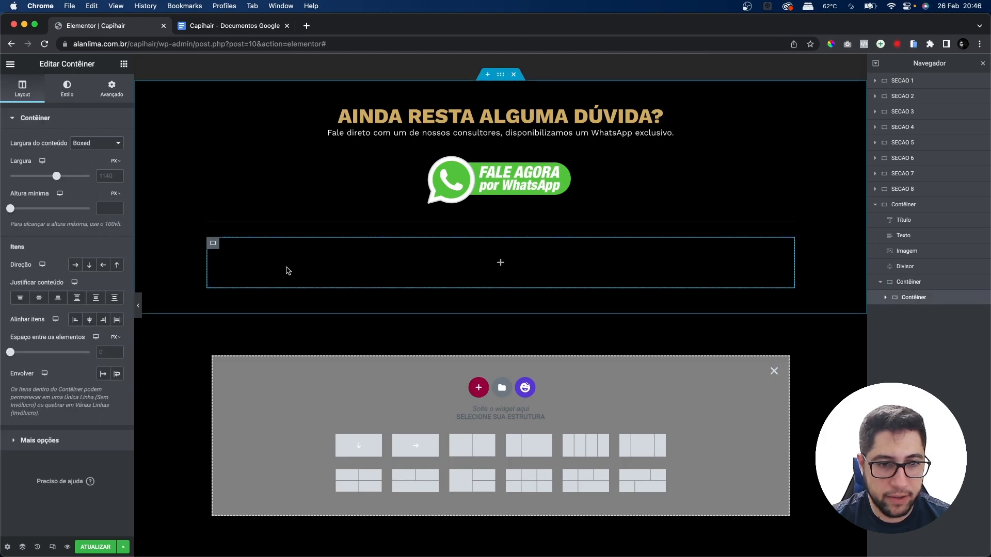
{"action": "left_click", "coordinate": [89, 143]}
{"action": "left_click", "coordinate": [96, 155]}
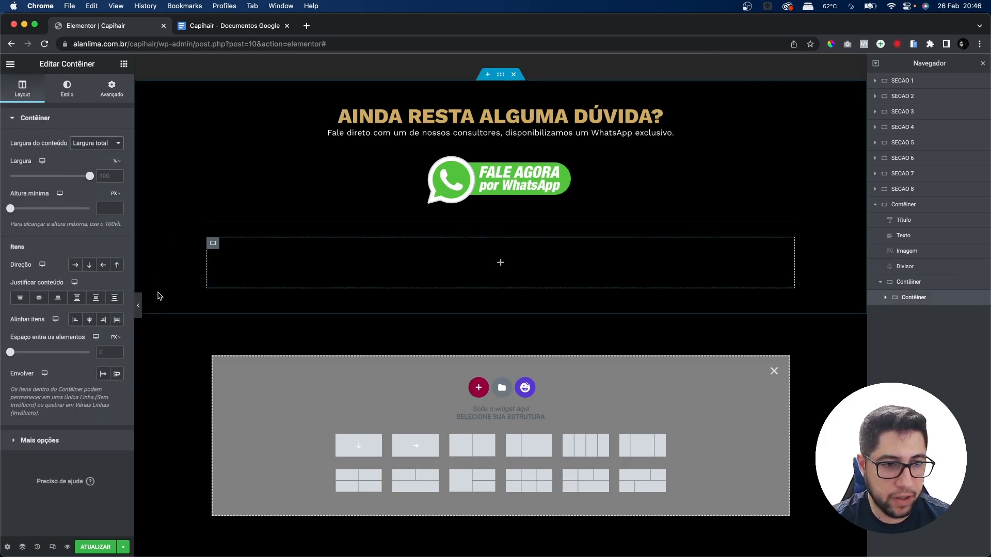
- Duplicate the nested container three times to form four equal footer columns
{"action": "right_click", "coordinate": [211, 249]}
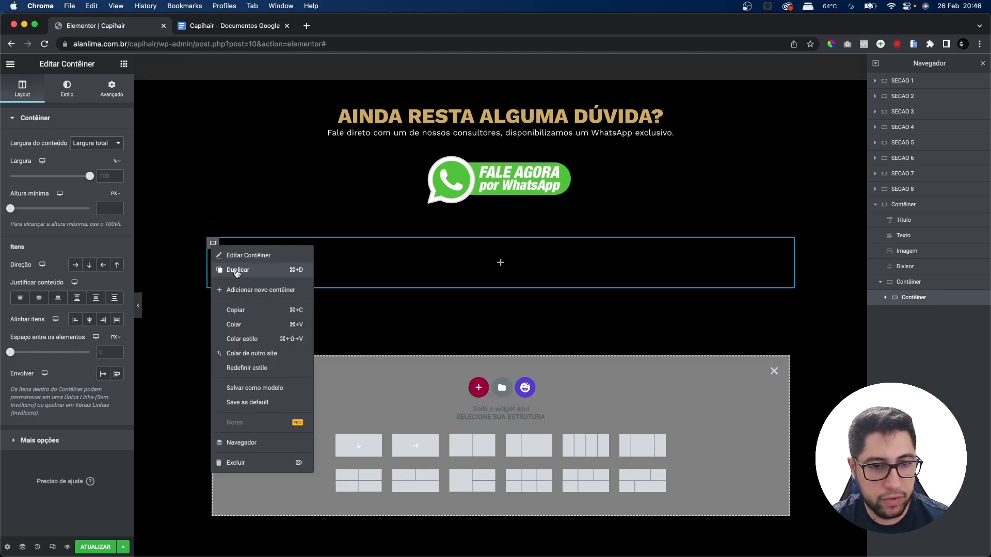
{"action": "left_click", "coordinate": [238, 268]}
{"action": "right_click", "coordinate": [211, 244]}
{"action": "left_click", "coordinate": [273, 269]}
{"action": "right_click", "coordinate": [211, 244]}
{"action": "left_click", "coordinate": [272, 268]}
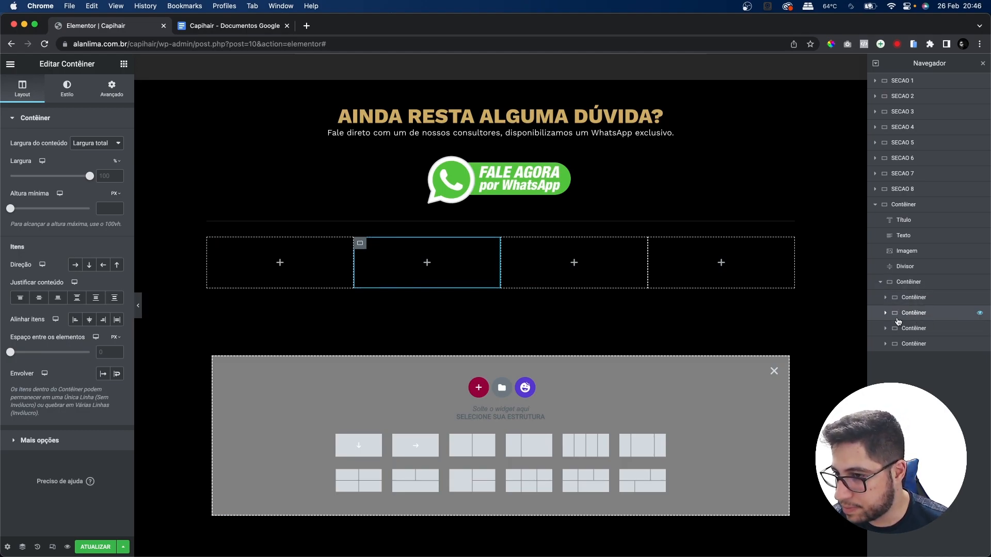
- Set the space between elements of the four-column row container to 20 px
{"action": "left_click", "coordinate": [910, 287]}
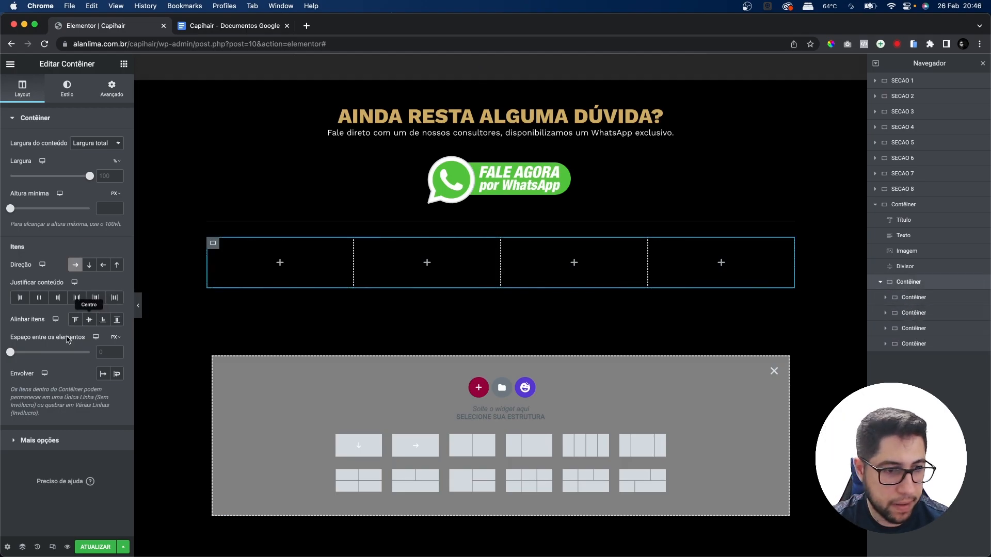
{"action": "left_click", "coordinate": [99, 349]}
{"action": "type", "text": "20"}
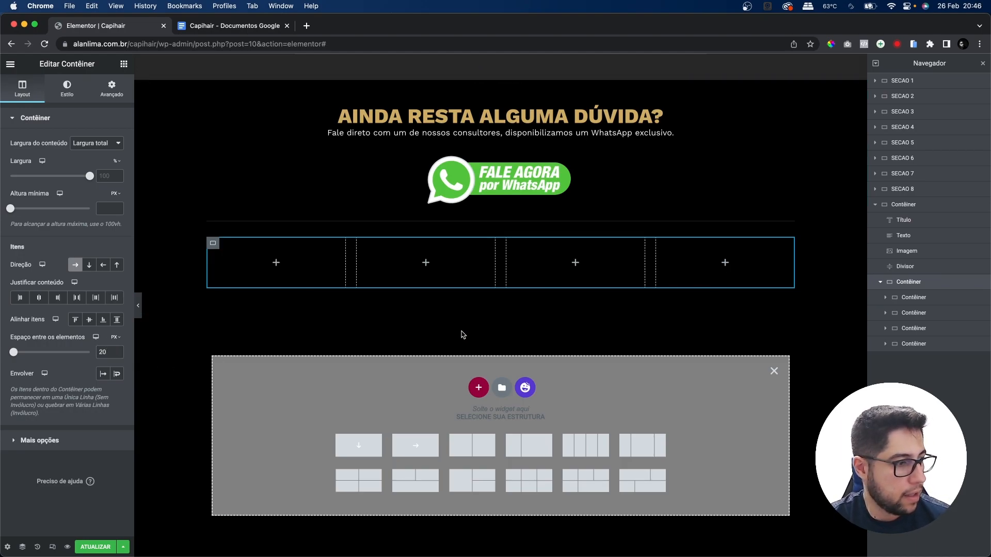
- Copy the CAPIHAIR logo image from the hero section and paste it into the first footer column
{"action": "scroll", "coordinate": [405, 268], "scroll_direction": "up", "scroll_amount": 1}
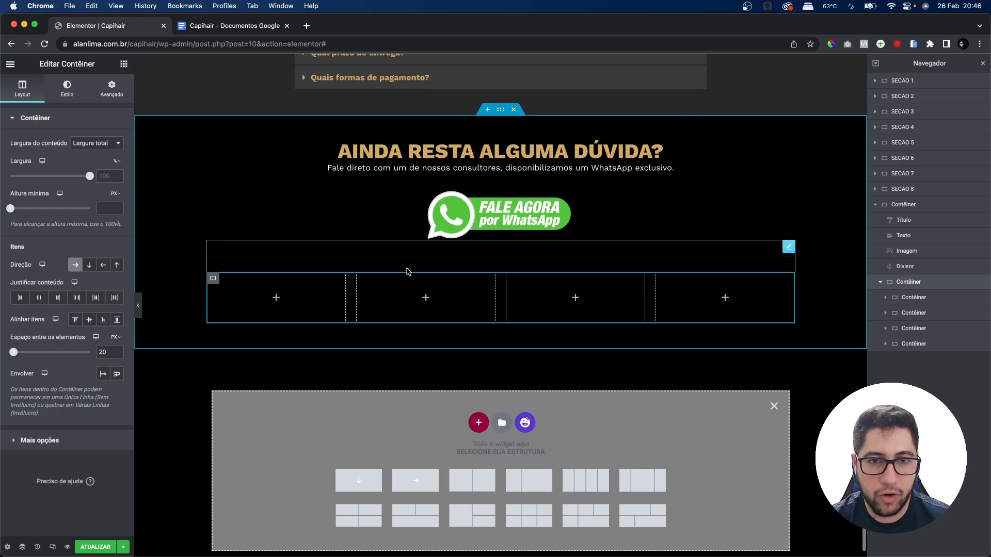
{"action": "scroll", "coordinate": [404, 267], "scroll_direction": "up", "scroll_amount": 20}
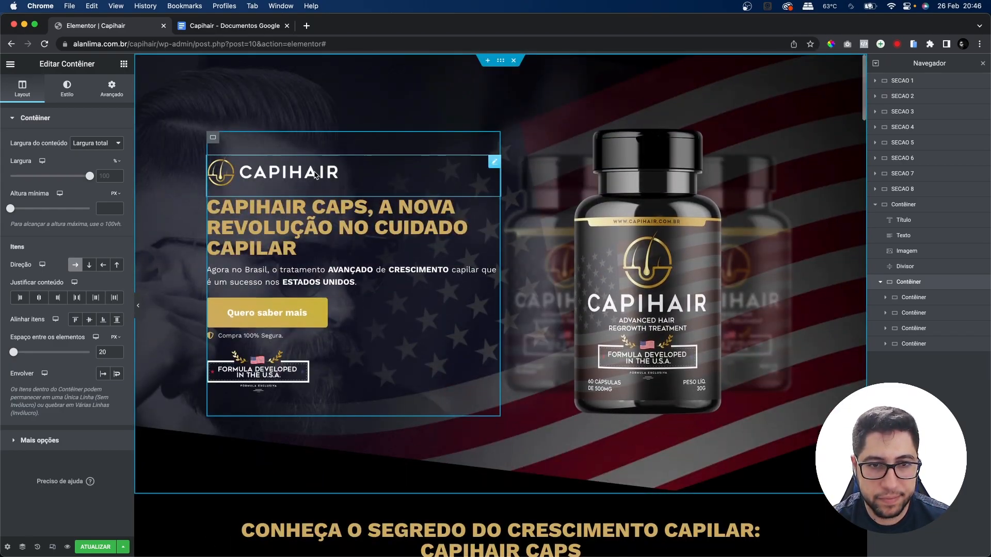
{"action": "right_click", "coordinate": [316, 174]}
{"action": "scroll", "coordinate": [343, 237], "scroll_direction": "down", "scroll_amount": 15}
{"action": "scroll", "coordinate": [344, 237], "scroll_direction": "down", "scroll_amount": 15}
{"action": "right_click", "coordinate": [310, 266]}
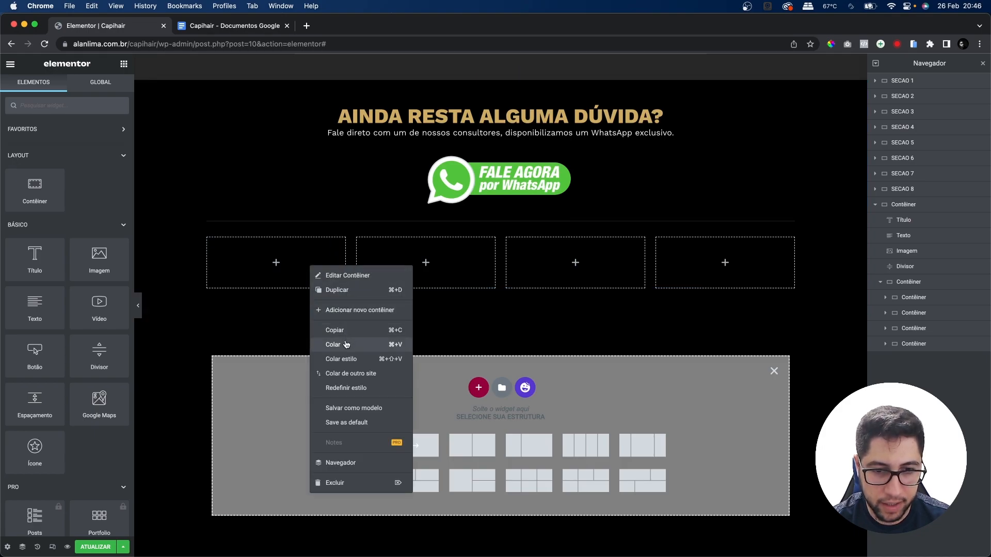
{"action": "left_click", "coordinate": [346, 344]}
- Set the footer logo's width to 80%
{"action": "left_click", "coordinate": [67, 89]}
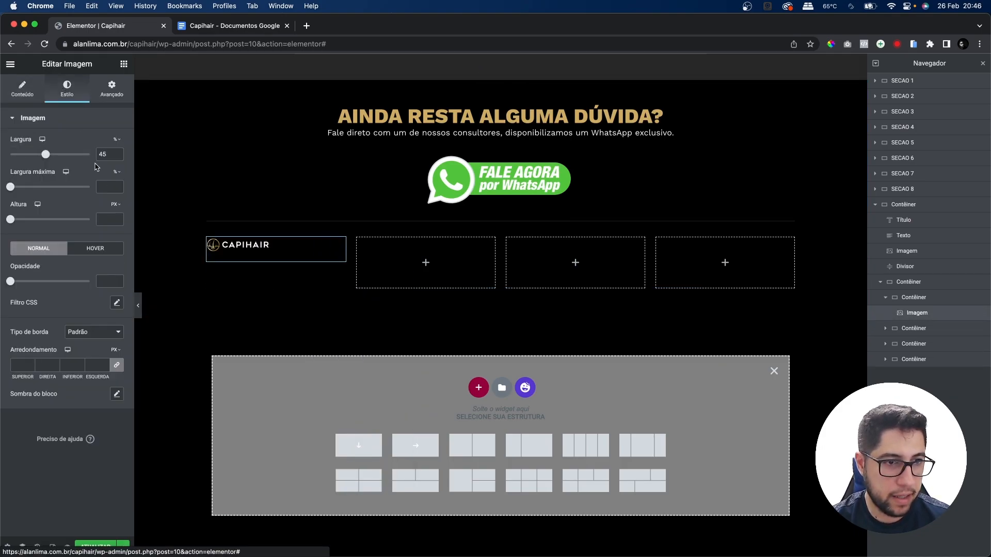
{"action": "left_click_drag", "start_coordinate": [46, 155], "coordinate": [74, 160]}
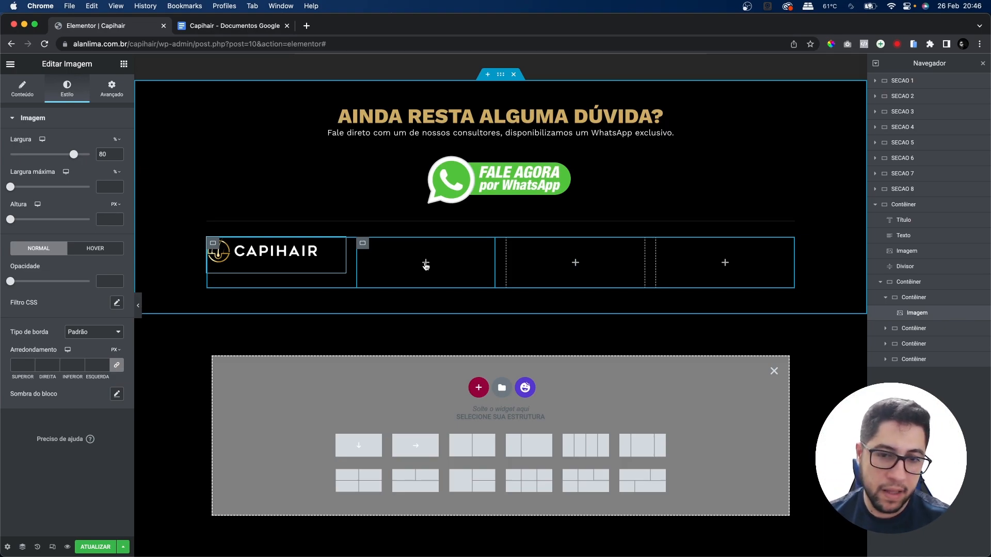
{"action": "left_click", "coordinate": [115, 87]}
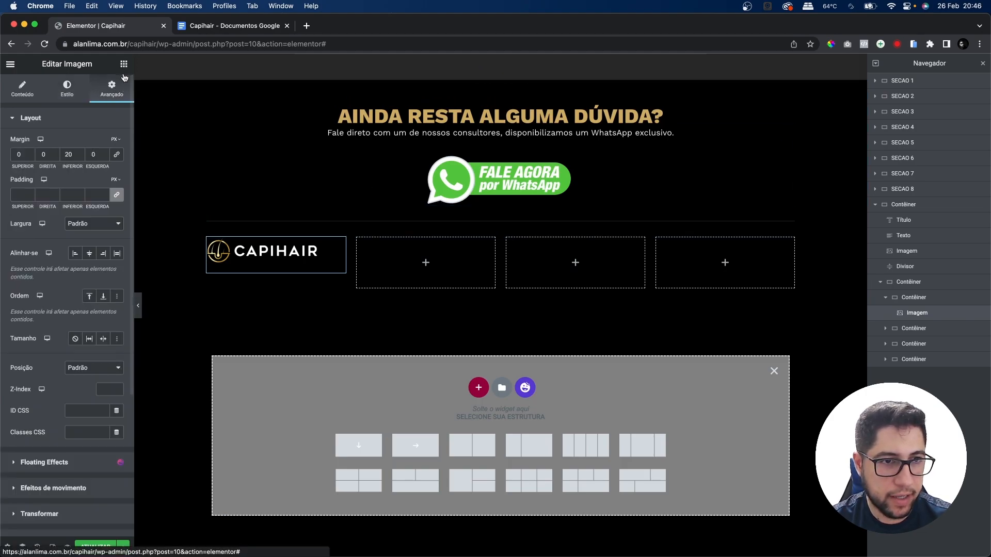
- Add a Título heading widget to the second footer column, keeping its HTML tag as H2
{"action": "left_click", "coordinate": [124, 64]}
{"action": "left_click_drag", "start_coordinate": [46, 266], "coordinate": [407, 267]}
{"action": "left_click", "coordinate": [83, 267]}
{"action": "left_click", "coordinate": [84, 267]}
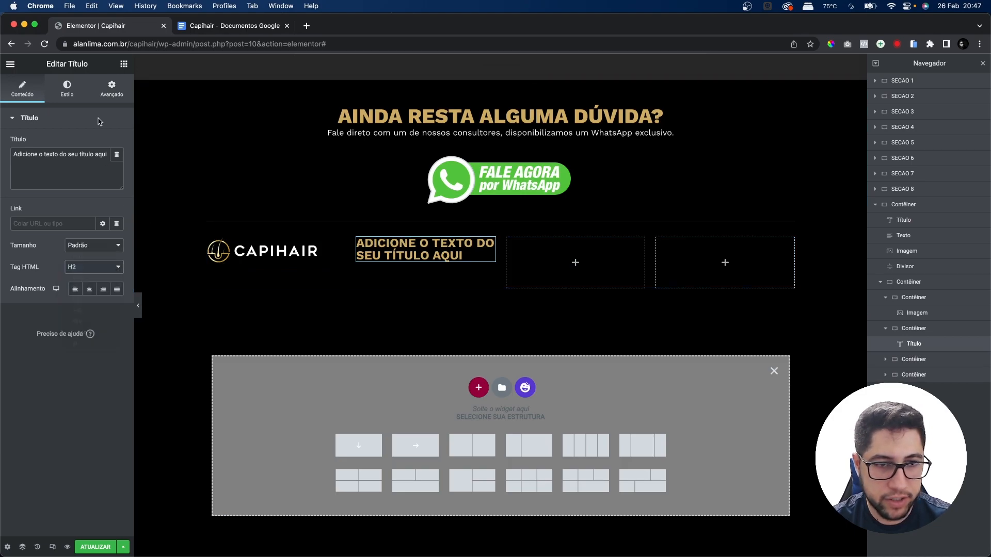
- Set the second column heading's font size to 16 px
{"action": "left_click", "coordinate": [66, 89]}
{"action": "left_click", "coordinate": [117, 165]}
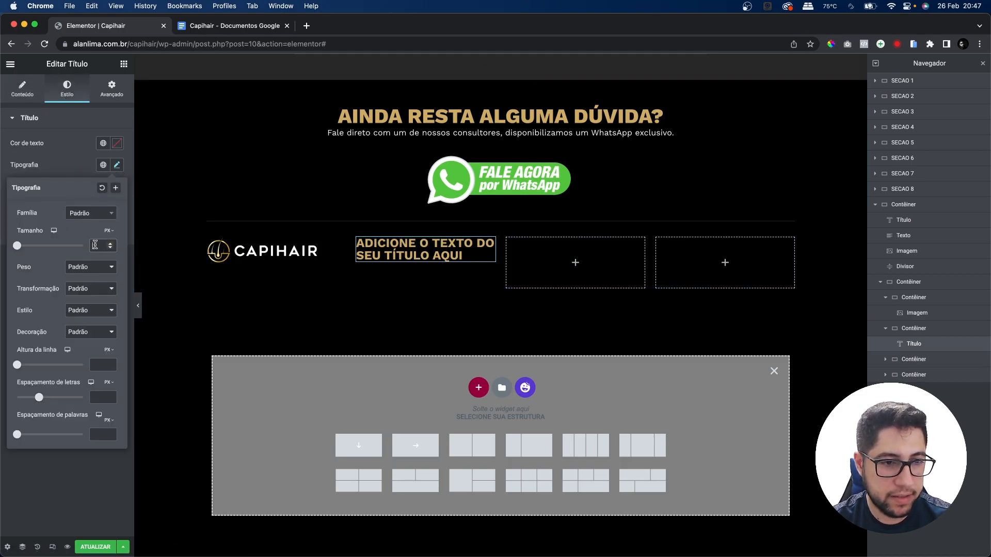
{"action": "left_click", "coordinate": [95, 245]}
{"action": "type", "text": "18"}
{"action": "key", "text": "BackSpace"}
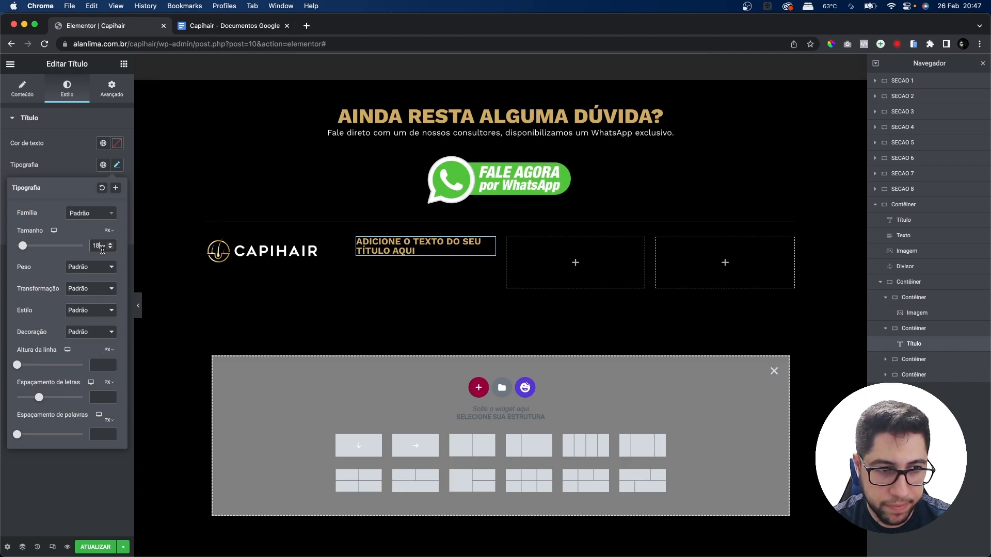
{"action": "type", "text": "6"}
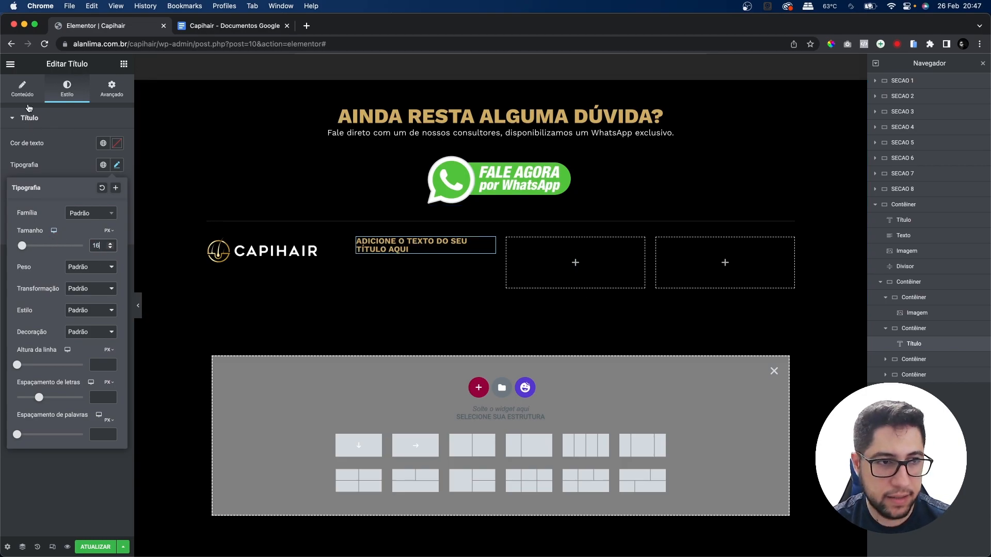
- Replace the second column heading's placeholder text with "Links"
{"action": "left_click", "coordinate": [22, 90]}
{"action": "triple_click", "coordinate": [70, 168]}
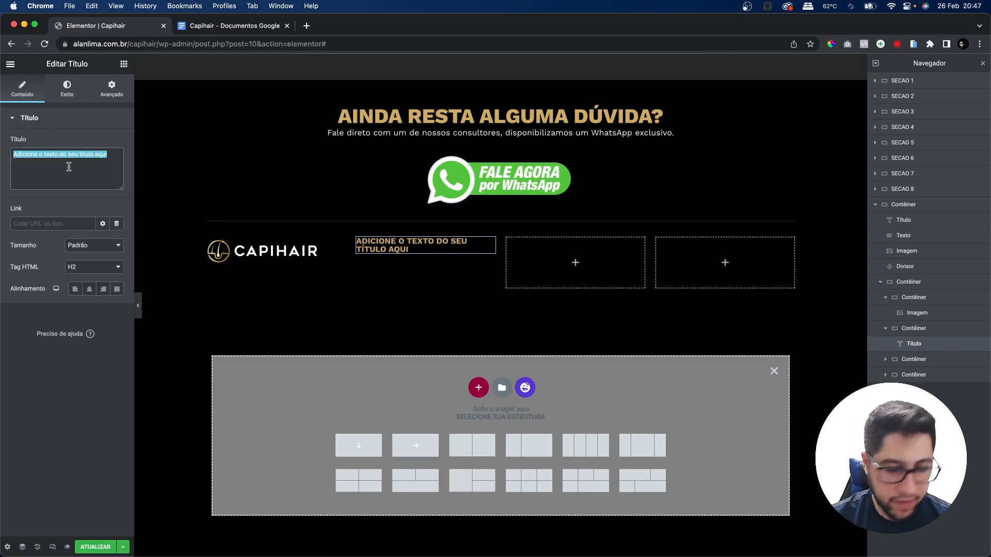
{"action": "type", "text": "Links"}
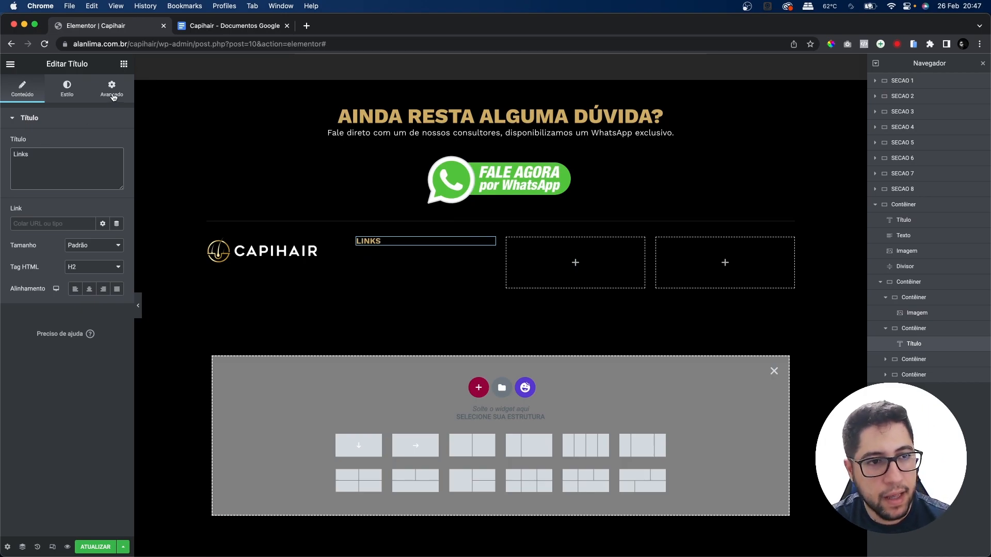
- Find the Lista de ícones widget by searching for "list" and place it under the Links heading
{"action": "left_click", "coordinate": [112, 93]}
{"action": "left_click", "coordinate": [124, 64]}
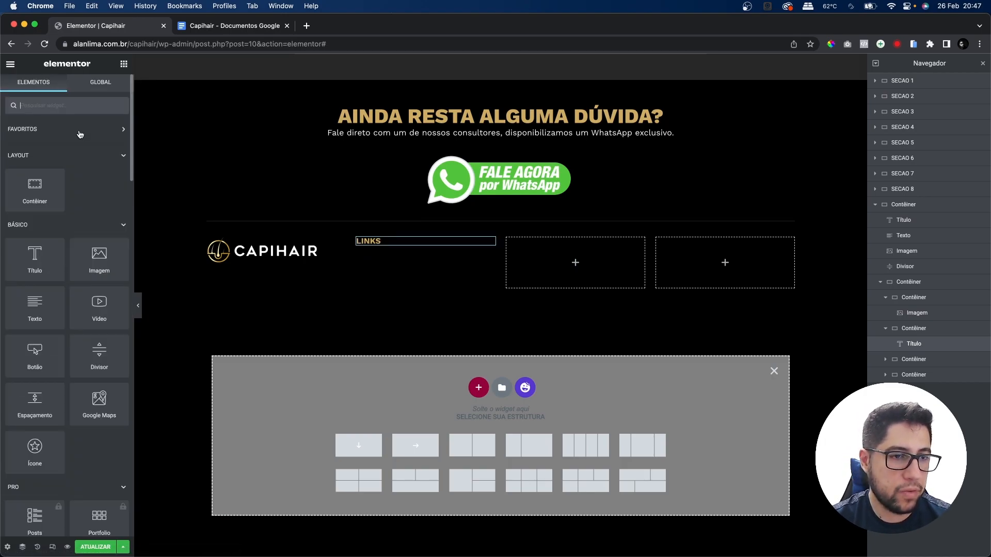
{"action": "type", "text": "list"}
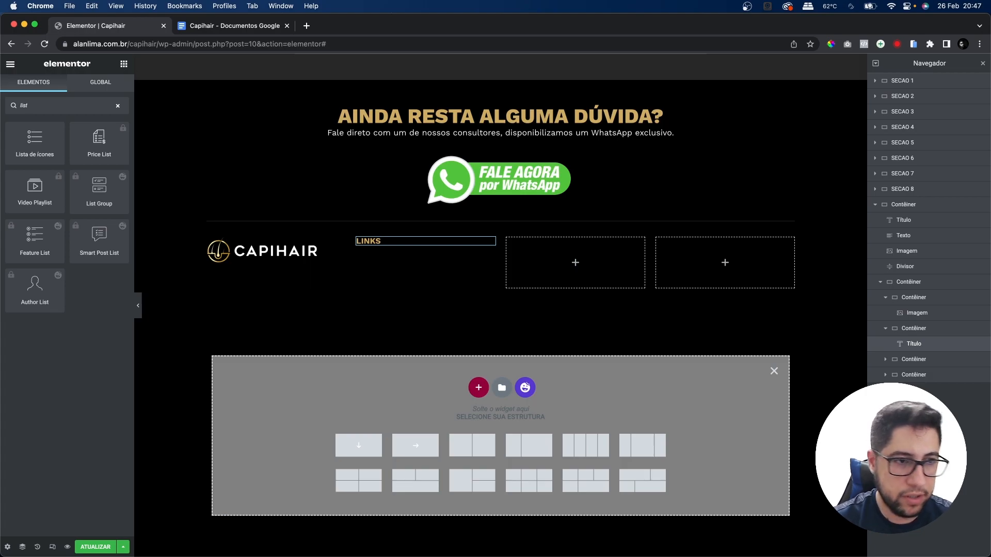
{"action": "left_click_drag", "start_coordinate": [38, 150], "coordinate": [442, 255]}
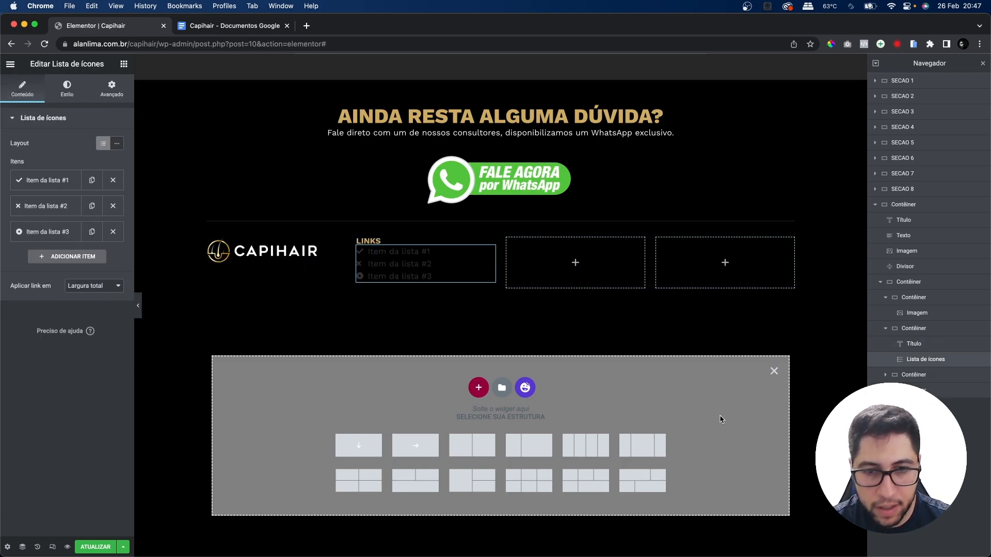
- Delete the second and third items of the icon list and remove the icon from the remaining item
{"action": "left_click", "coordinate": [113, 231]}
{"action": "left_click", "coordinate": [112, 206]}
{"action": "left_click", "coordinate": [36, 180]}
{"action": "left_click", "coordinate": [109, 253]}
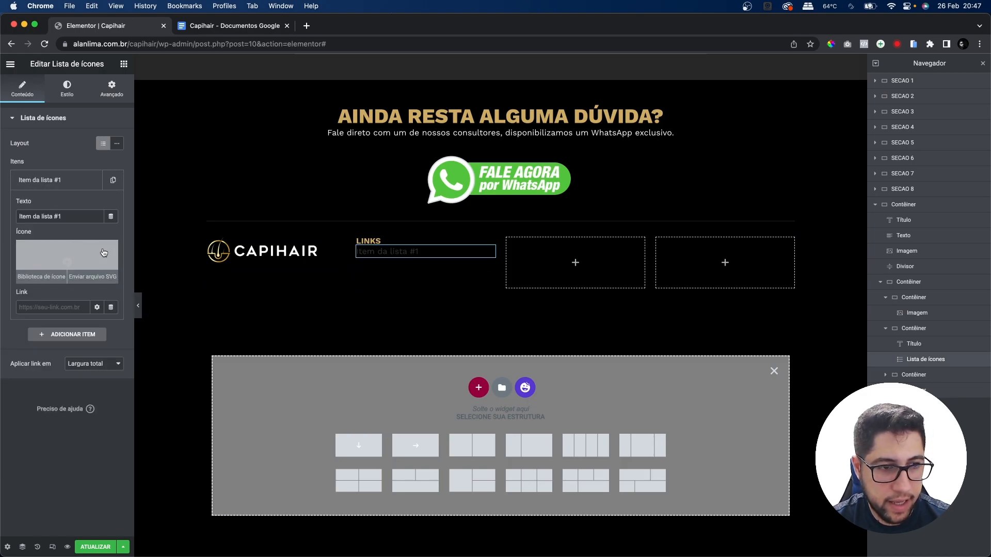
- Change the list item's text to "Política de Privacidade" and give it the placeholder link "#"
{"action": "triple_click", "coordinate": [71, 216]}
{"action": "key", "text": "BackSpace"}
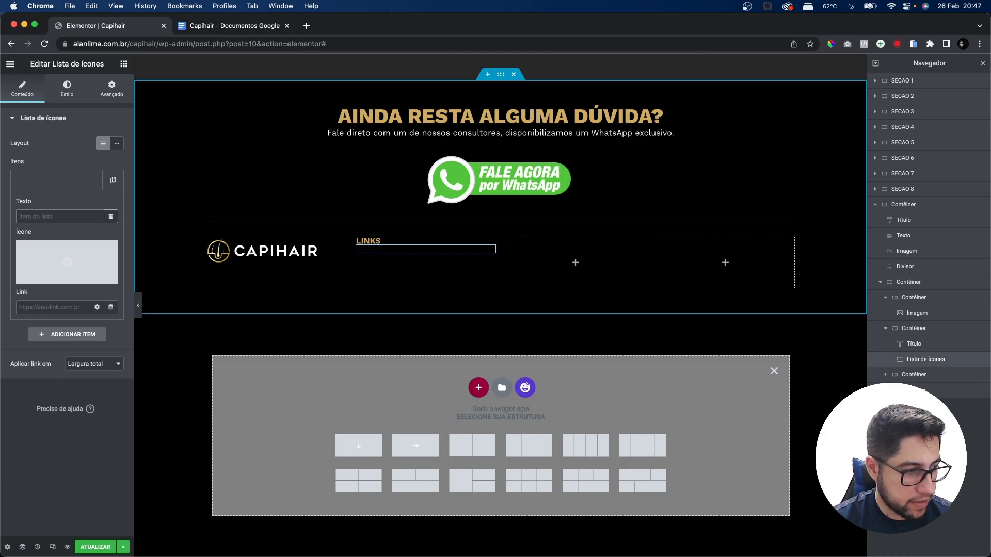
{"action": "type", "text": "Política de Privacidade"}
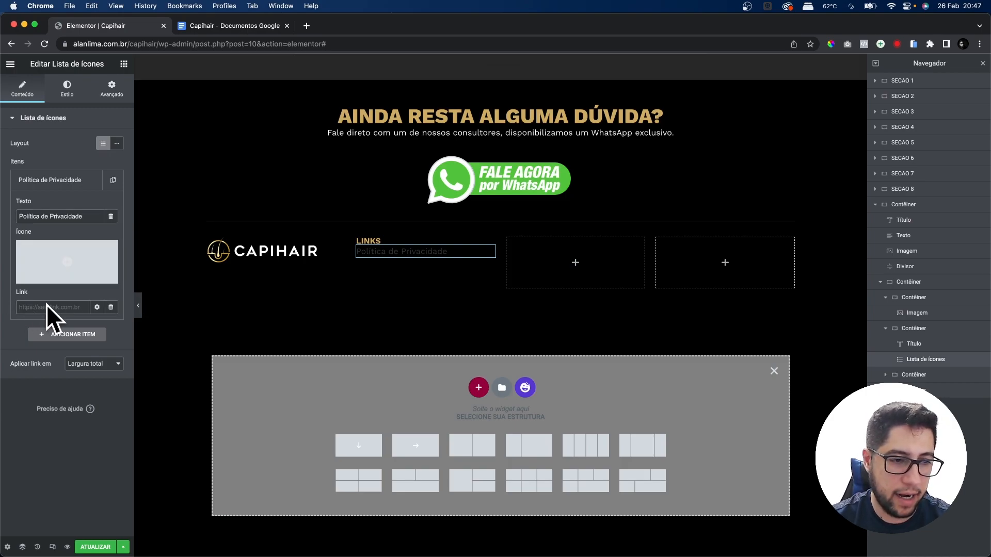
{"action": "left_click", "coordinate": [78, 308]}
{"action": "type", "text": "#"}
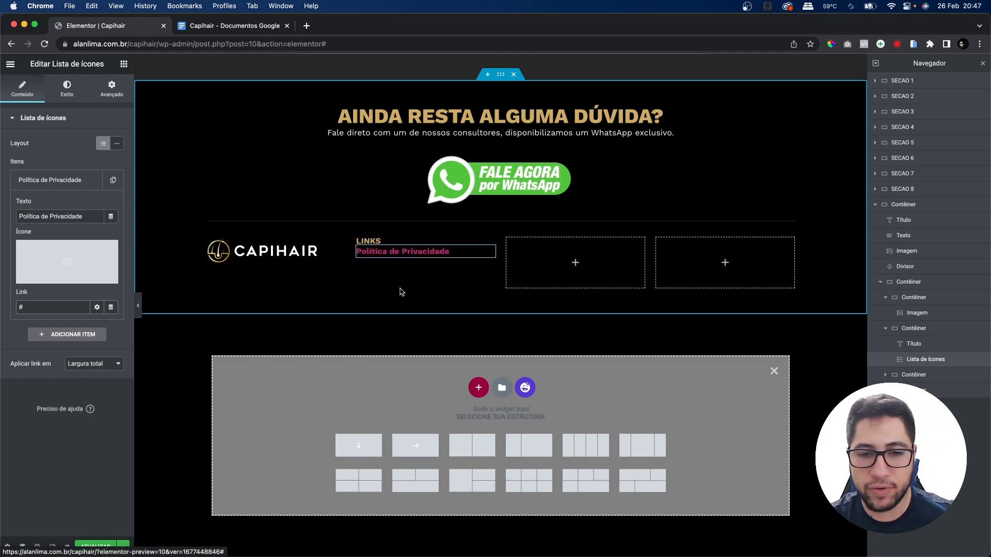
- Set the list text's typography to weight 400 (Normal) and size 12 px
{"action": "left_click", "coordinate": [67, 87]}
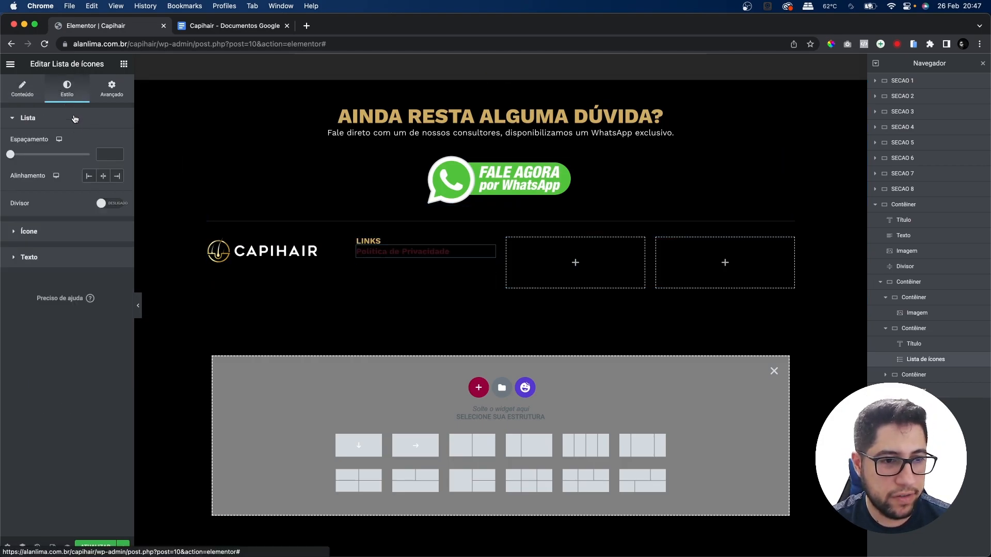
{"action": "left_click", "coordinate": [39, 258]}
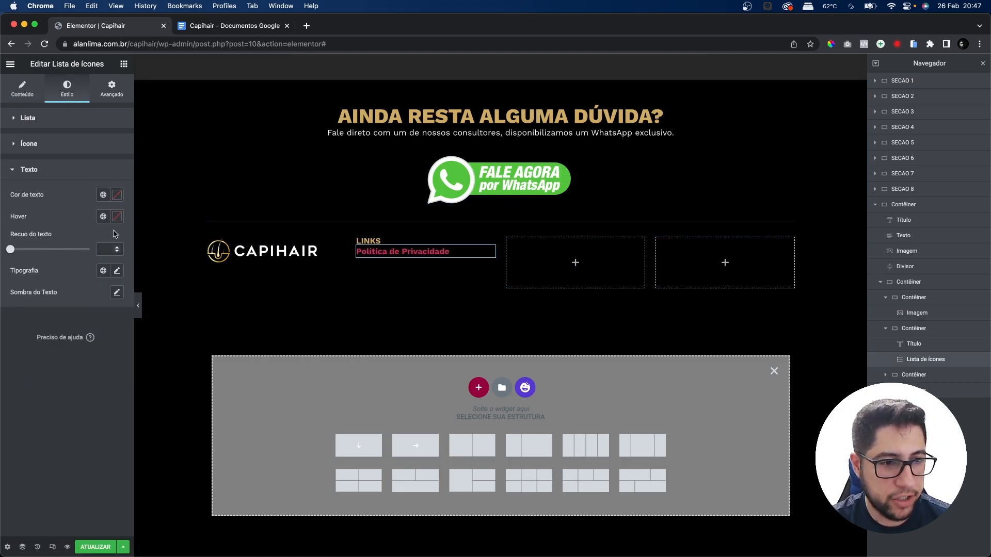
{"action": "left_click", "coordinate": [117, 271]}
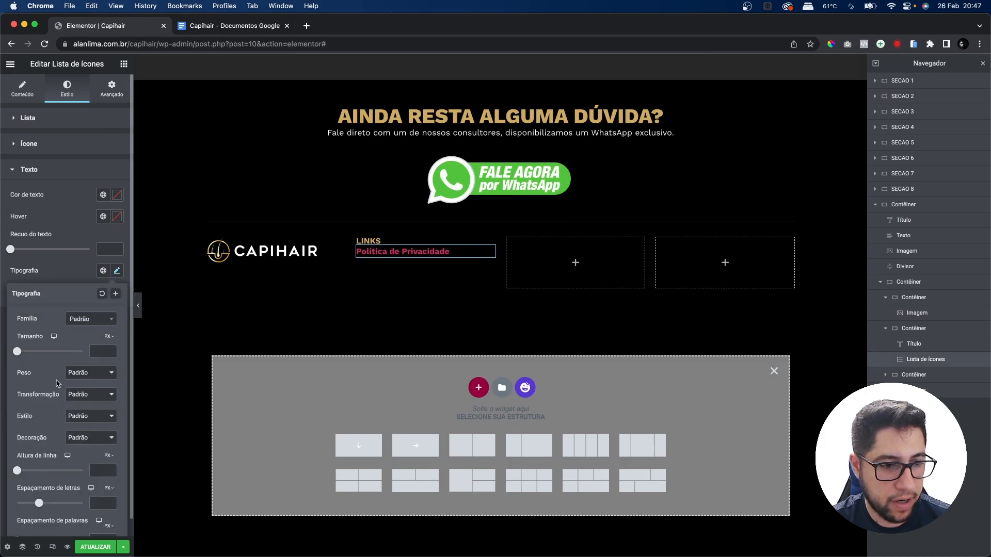
{"action": "left_click", "coordinate": [88, 376]}
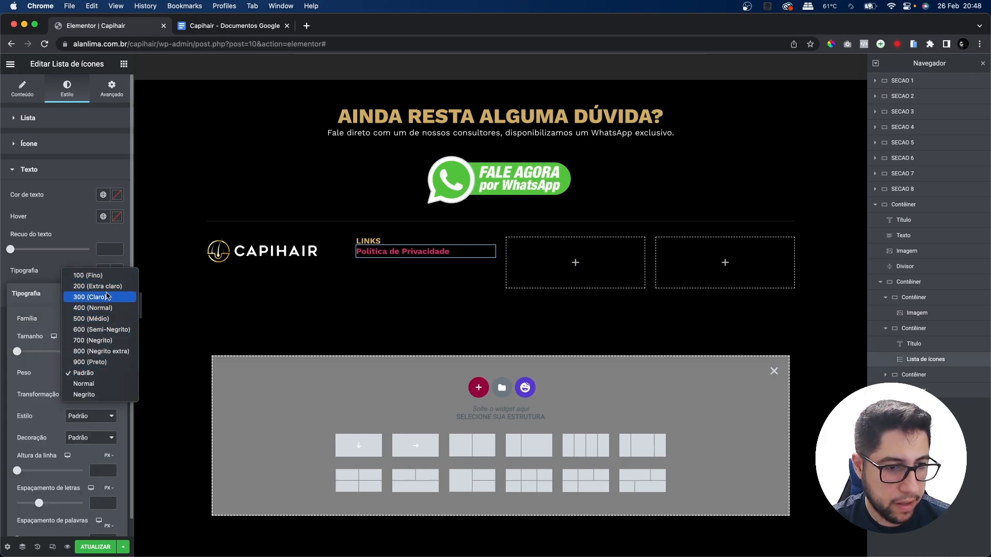
{"action": "left_click", "coordinate": [110, 309]}
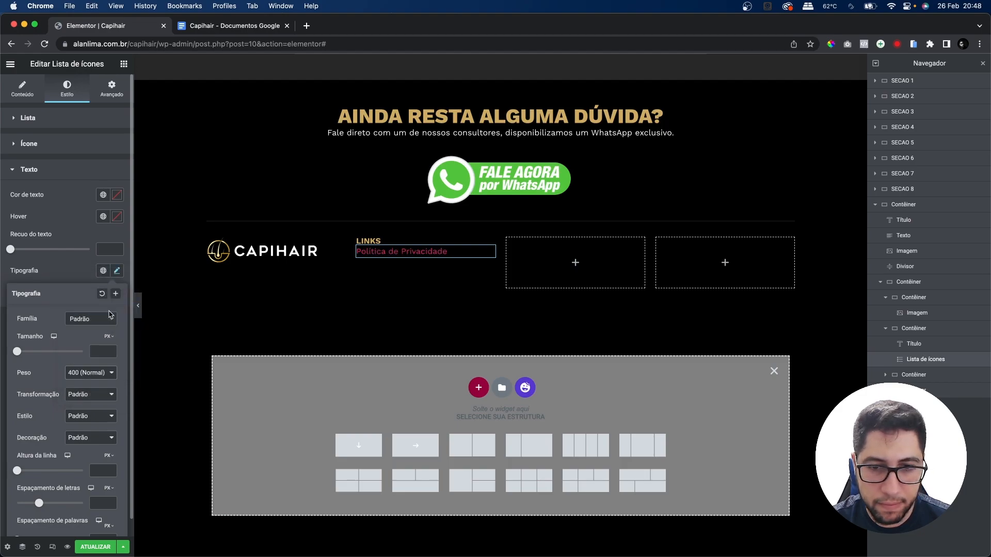
{"action": "left_click", "coordinate": [101, 320]}
{"action": "left_click", "coordinate": [100, 323]}
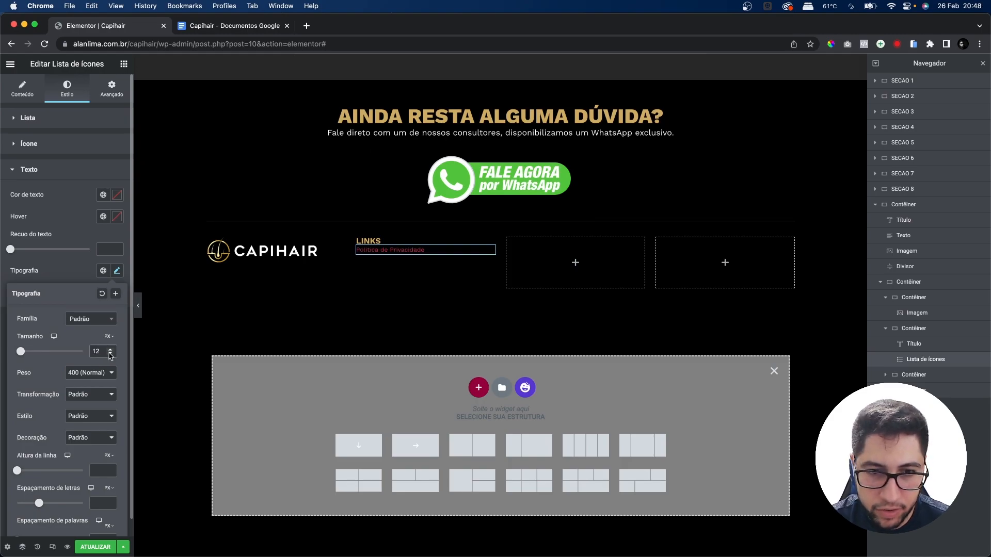
- Set the text color of the footer's link list to white
{"action": "left_click", "coordinate": [66, 259]}
{"action": "left_click", "coordinate": [111, 198]}
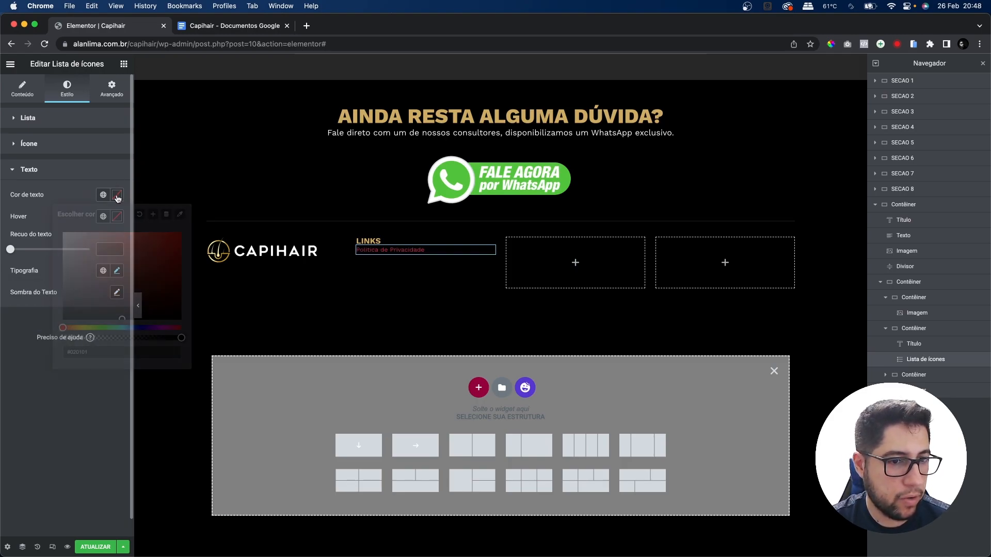
{"action": "left_click", "coordinate": [78, 423]}
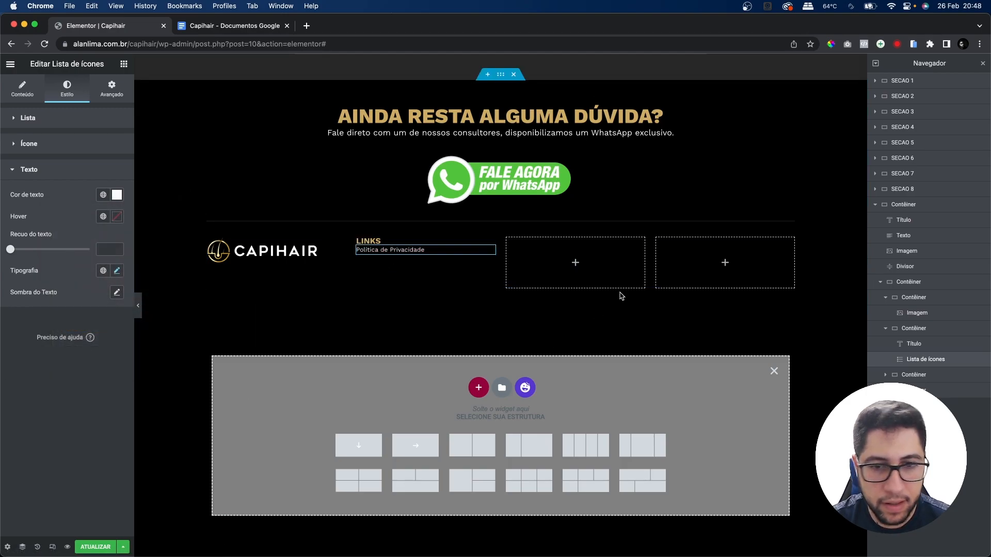
- Duplicate the list item twice, renaming the copies "Termos de Uso" and the contact e-mail address, with a mailto link on the latter
{"action": "left_click", "coordinate": [23, 89]}
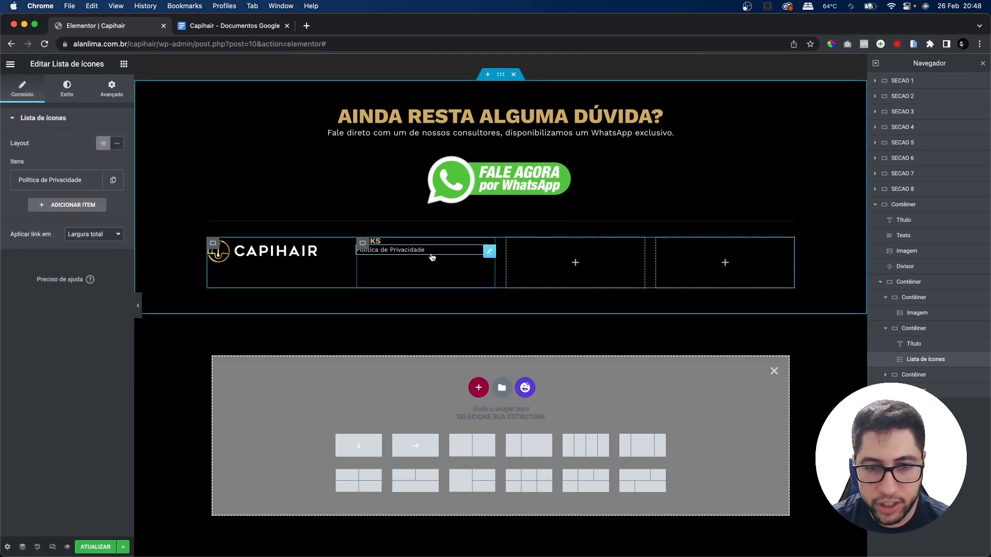
{"action": "left_click", "coordinate": [112, 182]}
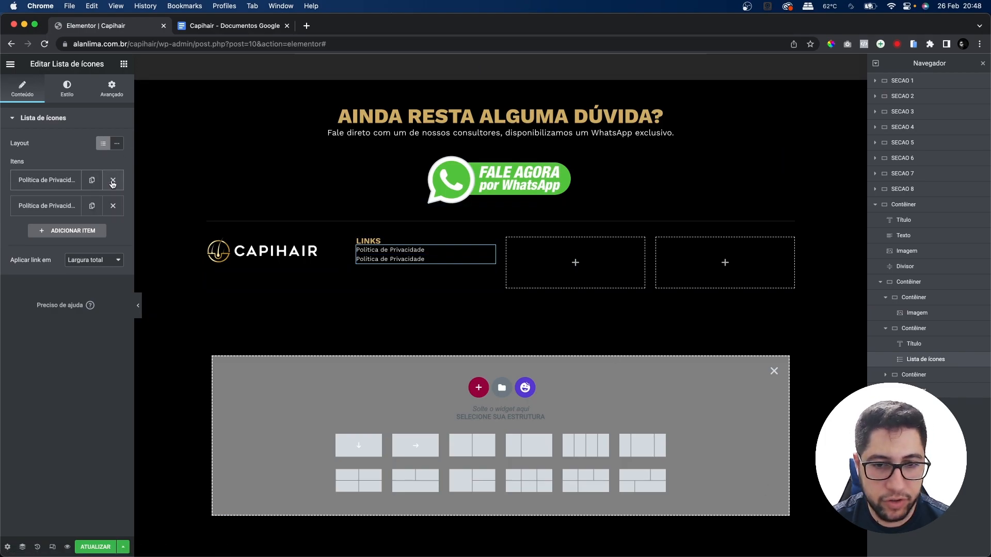
{"action": "left_click", "coordinate": [52, 207]}
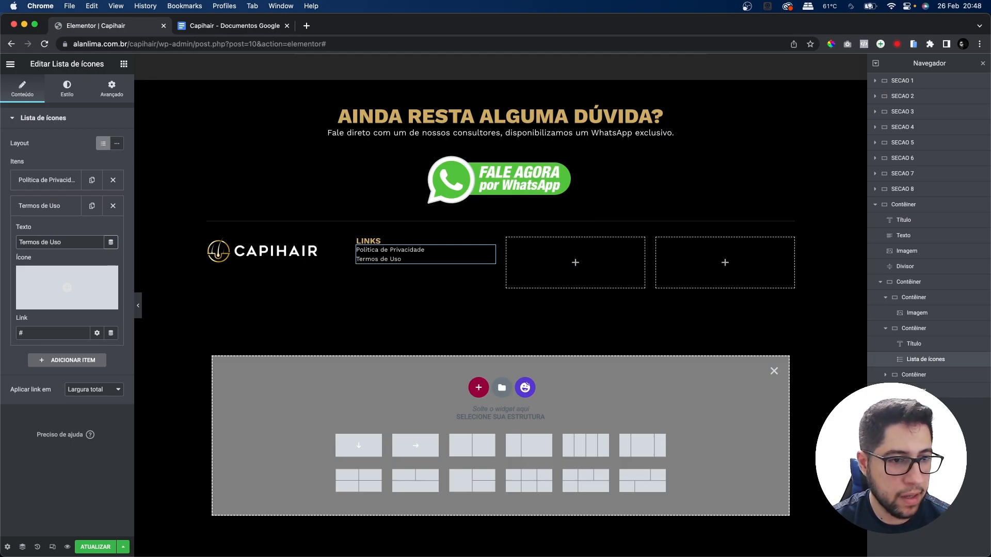
{"action": "left_click", "coordinate": [37, 209]}
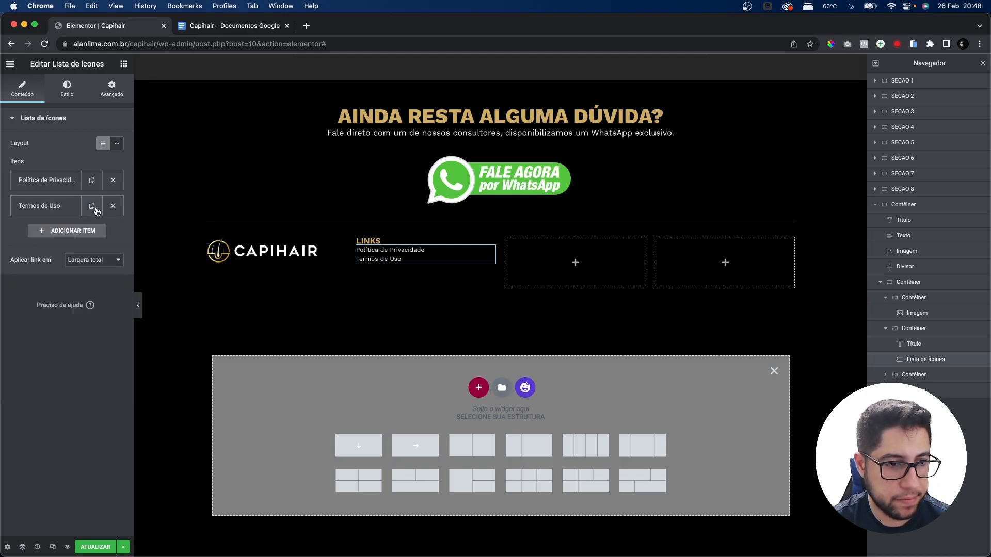
{"action": "left_click", "coordinate": [92, 206]}
{"action": "left_click", "coordinate": [47, 240]}
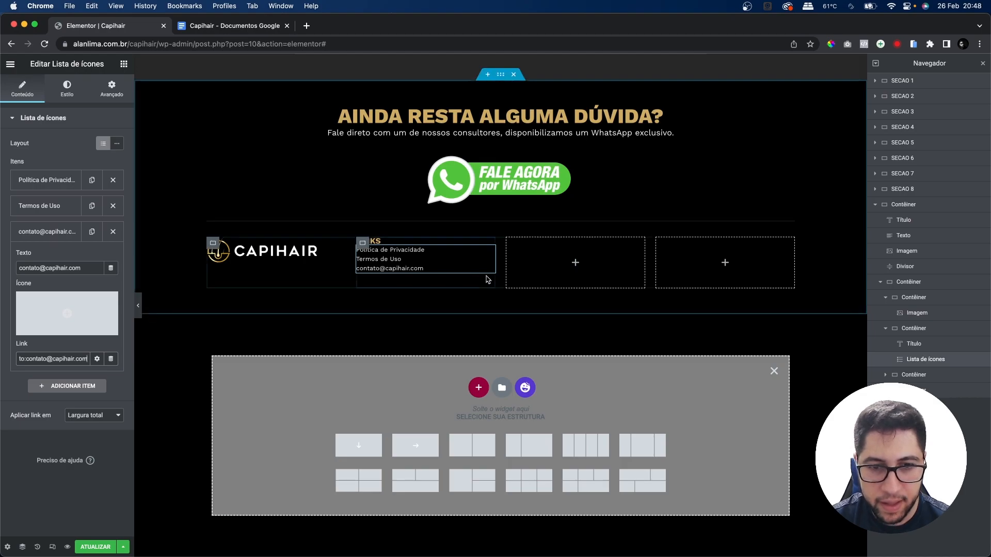
- Set the link list's item spacing to 4 and the Links heading's bottom margin to 5 px
{"action": "left_click", "coordinate": [77, 91]}
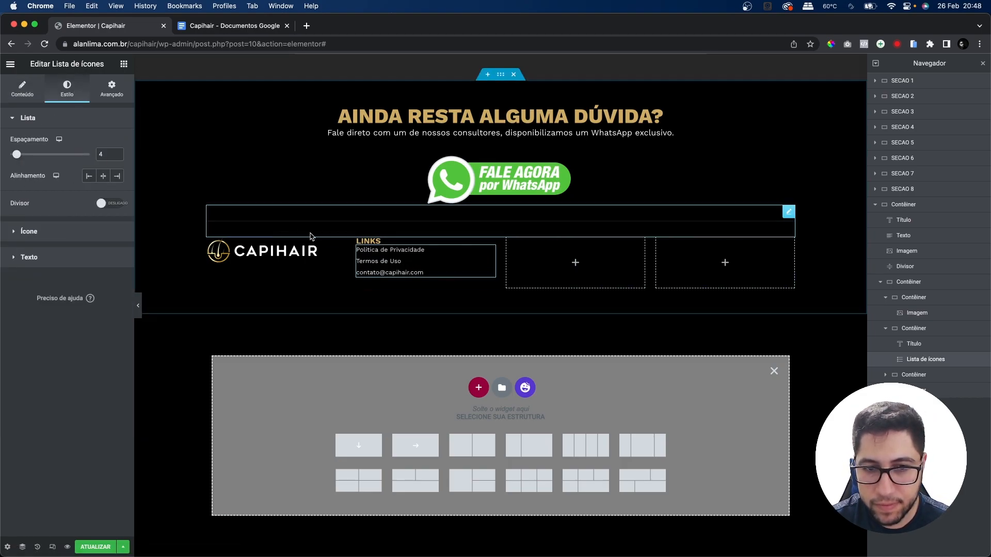
{"action": "right_click", "coordinate": [378, 243]}
{"action": "left_click", "coordinate": [416, 252]}
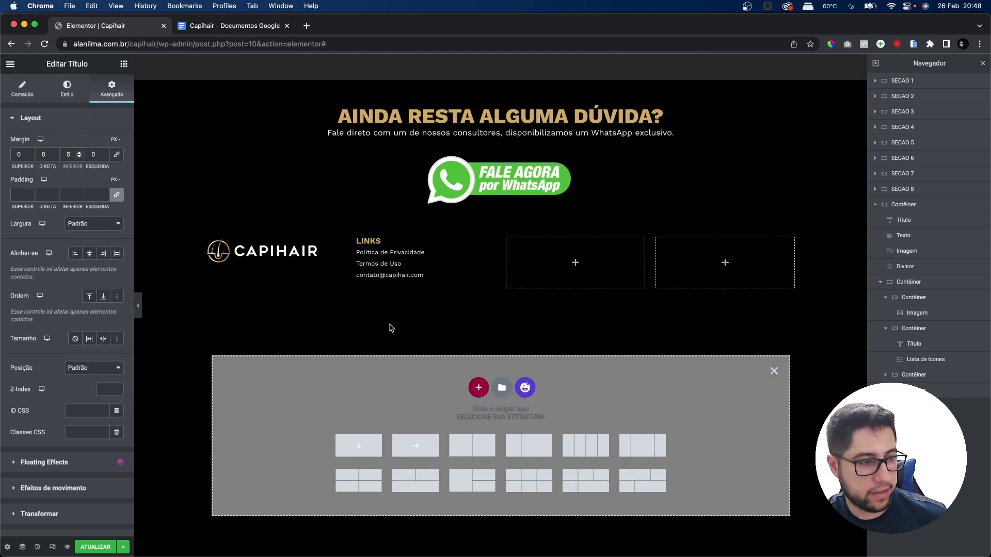
- Copy the Links heading into the third and fourth columns, retitling the copies "Formas de Pagamento" and "Site Seguro"
{"action": "right_click", "coordinate": [383, 243]}
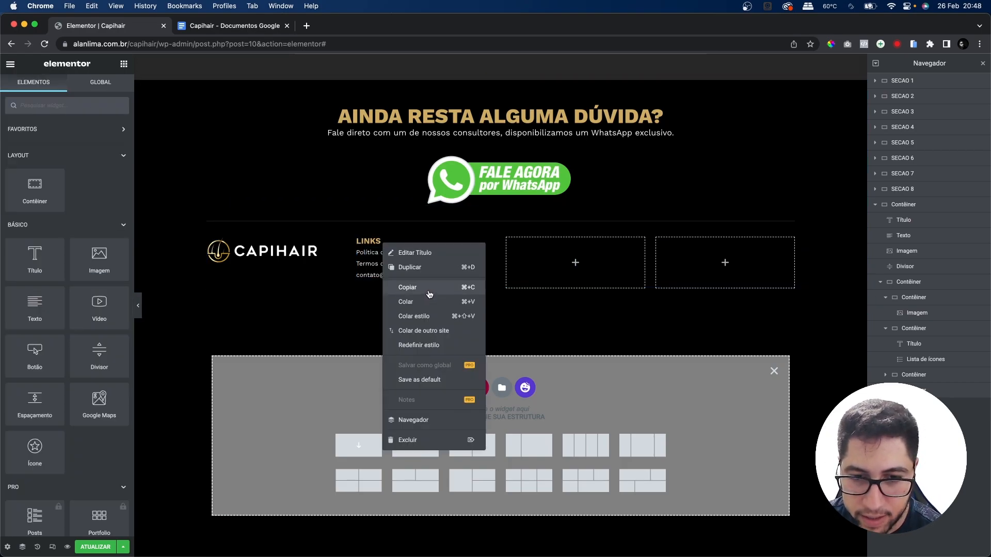
{"action": "left_click", "coordinate": [429, 292]}
{"action": "right_click", "coordinate": [570, 249]}
{"action": "left_click", "coordinate": [578, 341]}
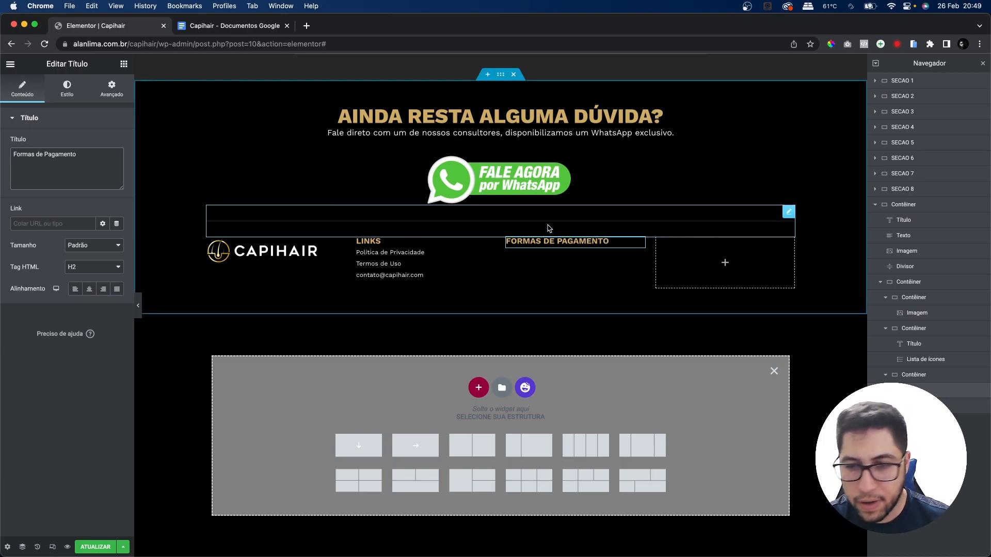
{"action": "right_click", "coordinate": [691, 259]}
{"action": "left_click", "coordinate": [733, 343]}
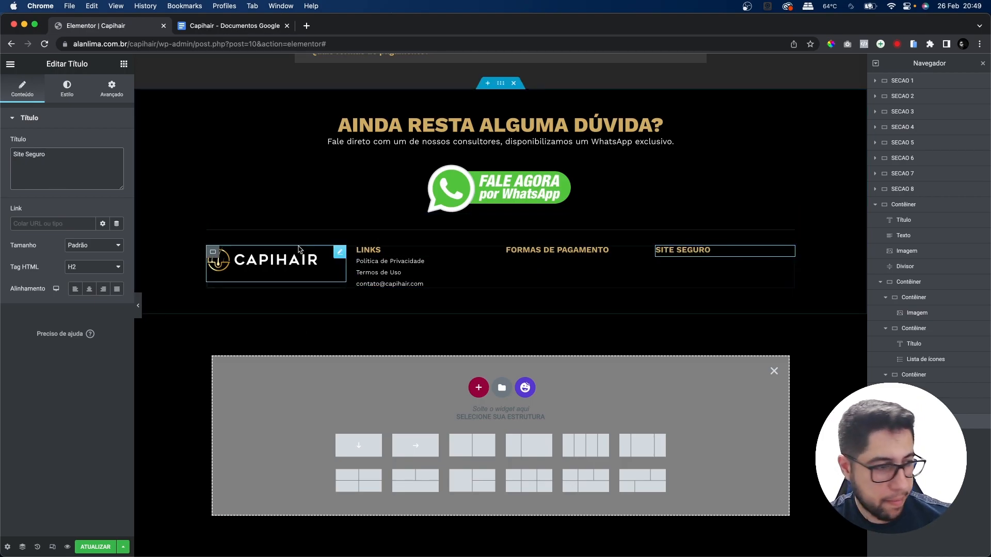
- Add an image widget under the Formas de Pagamento heading and upload pagamento.webp as its picture
{"action": "key", "text": "ctrl+Up"}
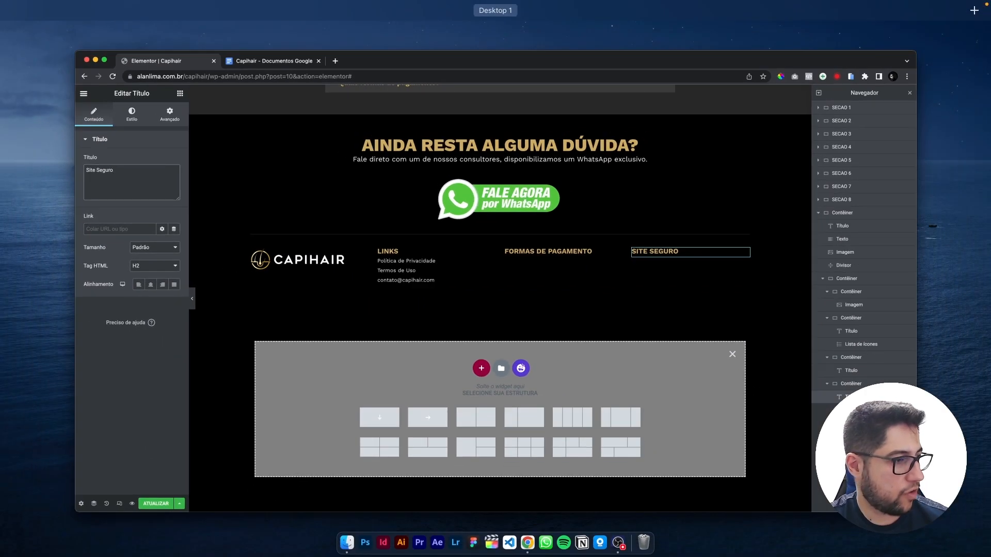
{"action": "key", "text": "ctrl+Up"}
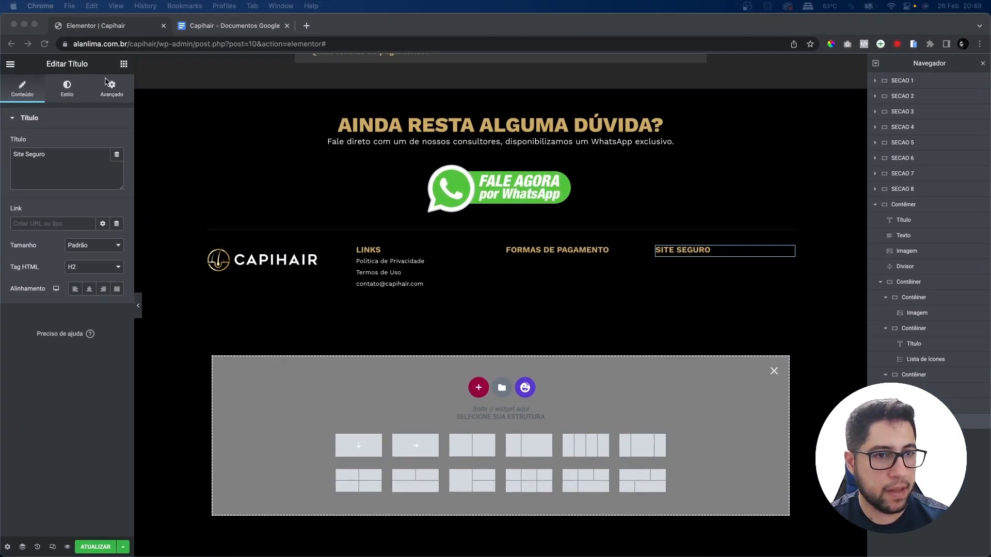
{"action": "left_click", "coordinate": [124, 64]}
{"action": "left_click_drag", "start_coordinate": [76, 272], "coordinate": [571, 255]}
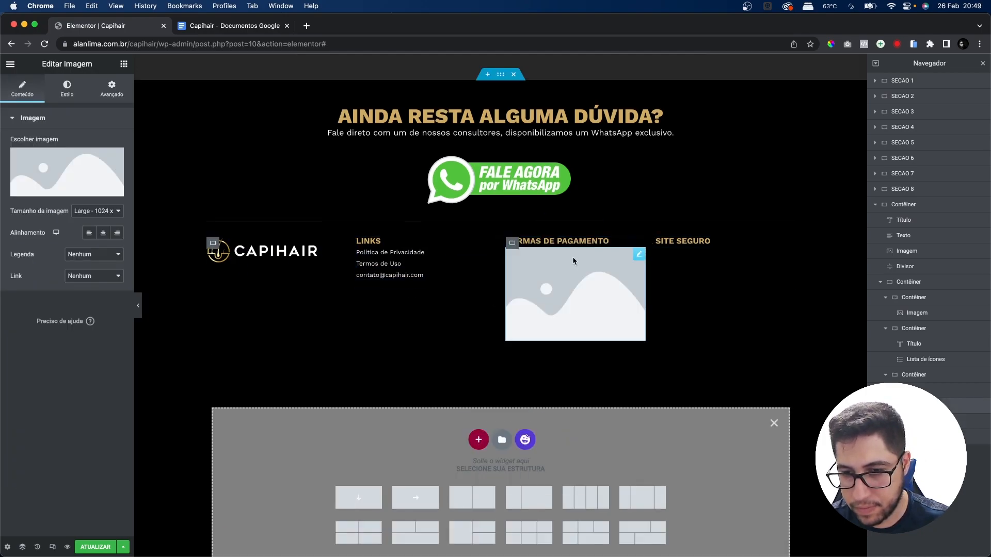
{"action": "left_click", "coordinate": [69, 164]}
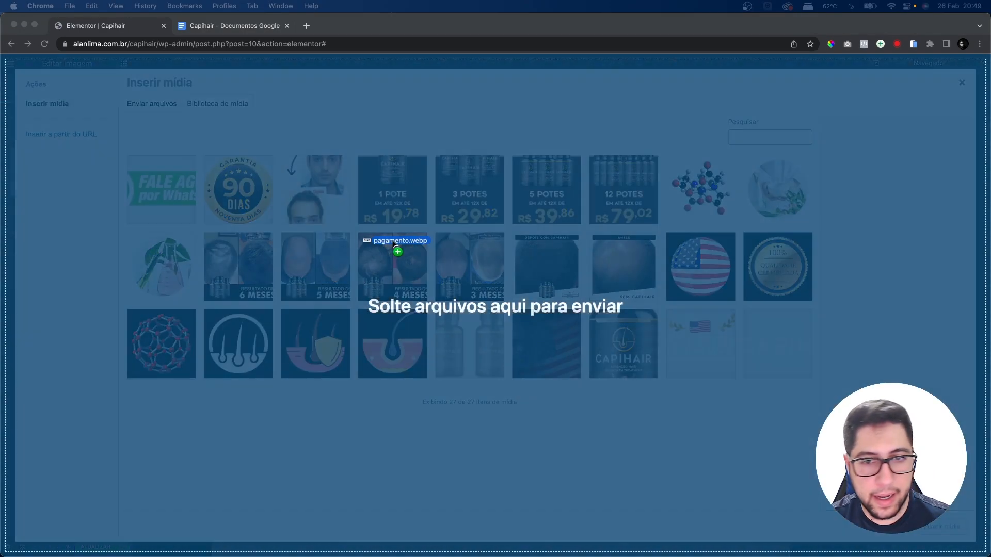
{"action": "left_click_drag", "start_coordinate": [398, 250], "coordinate": [398, 250]}
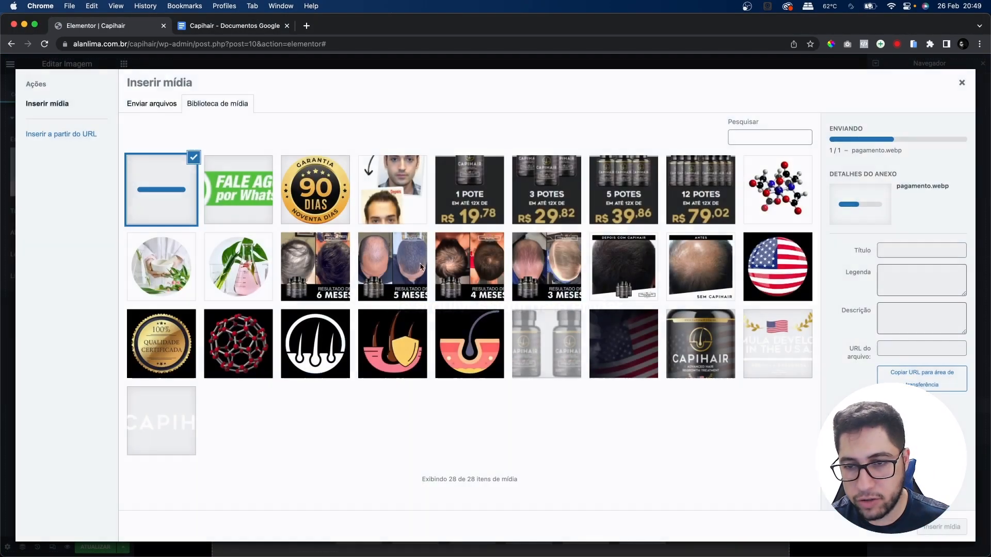
{"action": "left_click", "coordinate": [940, 527]}
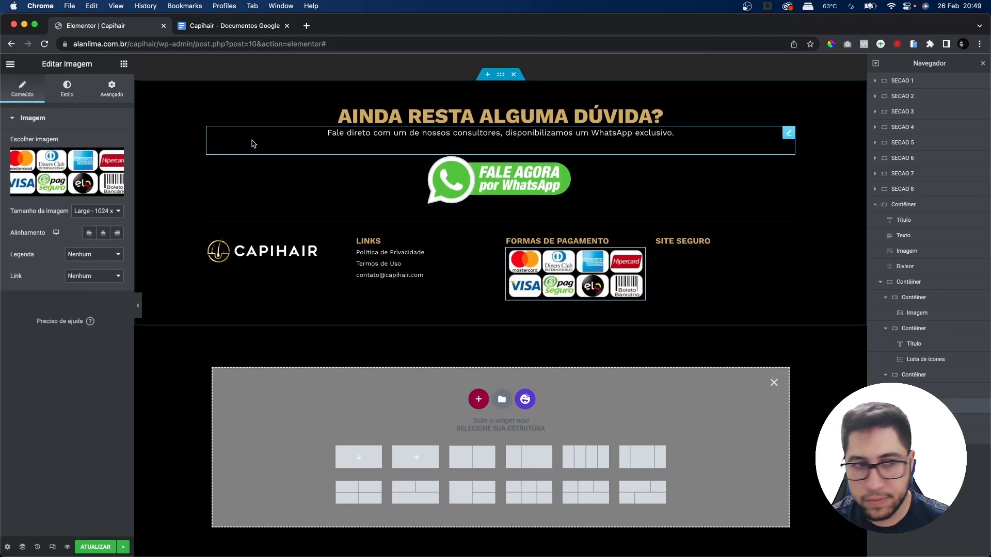
- Set the payment image's width to 61% and align it left
{"action": "left_click", "coordinate": [67, 88]}
{"action": "left_click_drag", "start_coordinate": [10, 155], "coordinate": [59, 155]}
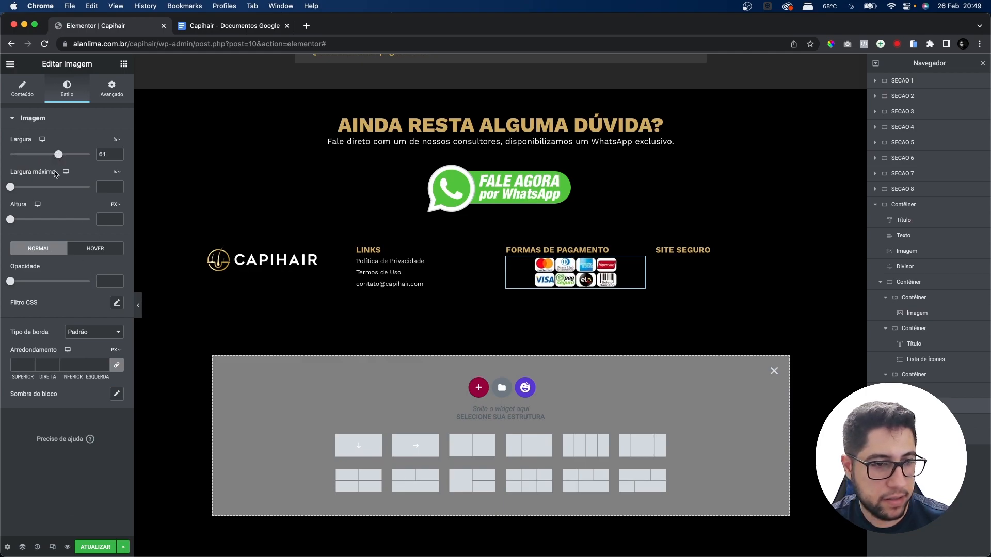
{"action": "left_click", "coordinate": [22, 91]}
{"action": "left_click", "coordinate": [89, 232]}
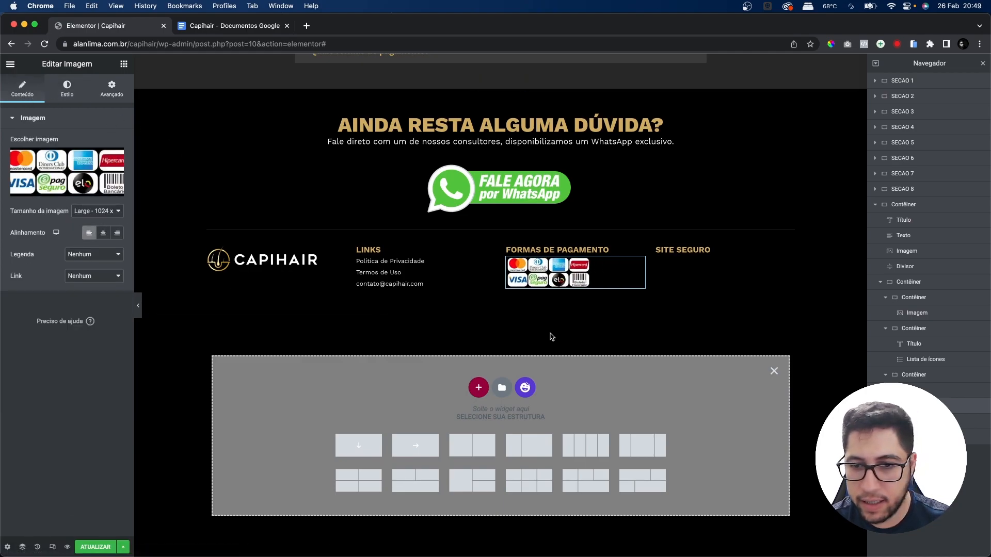
- Copy the payment image under the Site Seguro heading and replace the copy's picture with the uploaded seguranca.webp
{"action": "right_click", "coordinate": [554, 267]}
{"action": "left_click", "coordinate": [587, 312]}
{"action": "right_click", "coordinate": [691, 254]}
{"action": "left_click", "coordinate": [752, 313]}
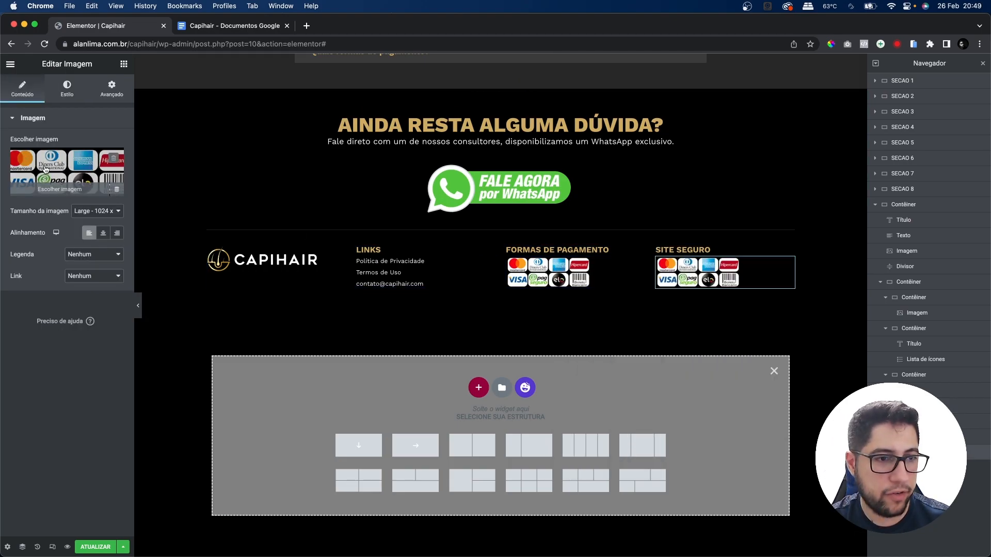
{"action": "left_click", "coordinate": [66, 171]}
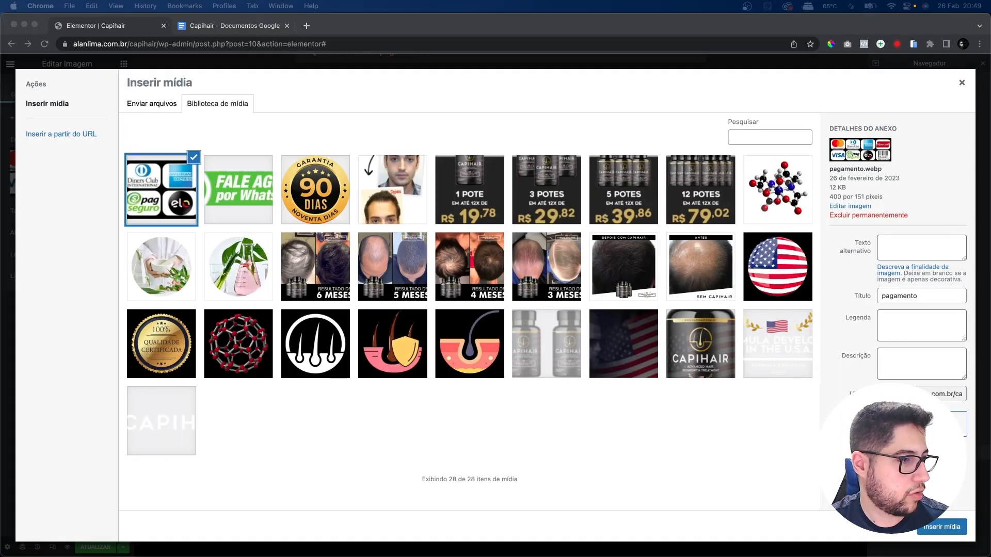
{"action": "left_click_drag", "start_coordinate": [299, 234], "coordinate": [300, 234]}
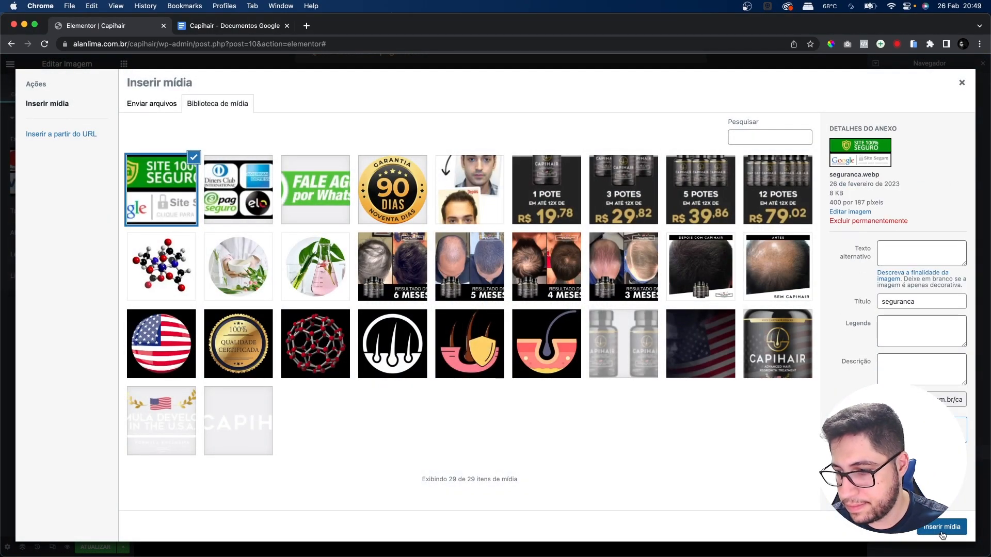
{"action": "left_click", "coordinate": [954, 527]}
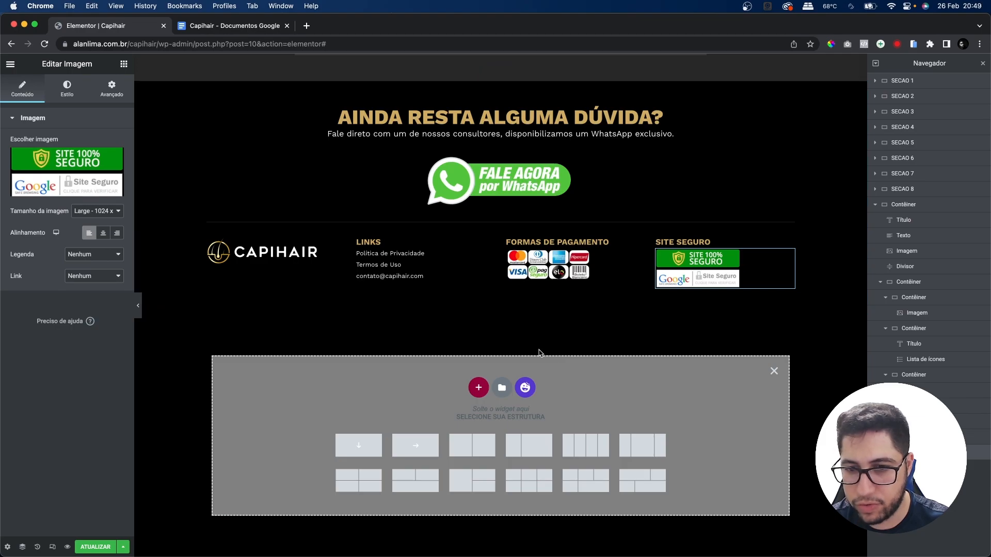
- Switch to the mobile preview and examine how the WhatsApp section and footer columns are laid out
{"action": "scroll", "coordinate": [816, 223], "scroll_direction": "up", "scroll_amount": 1}
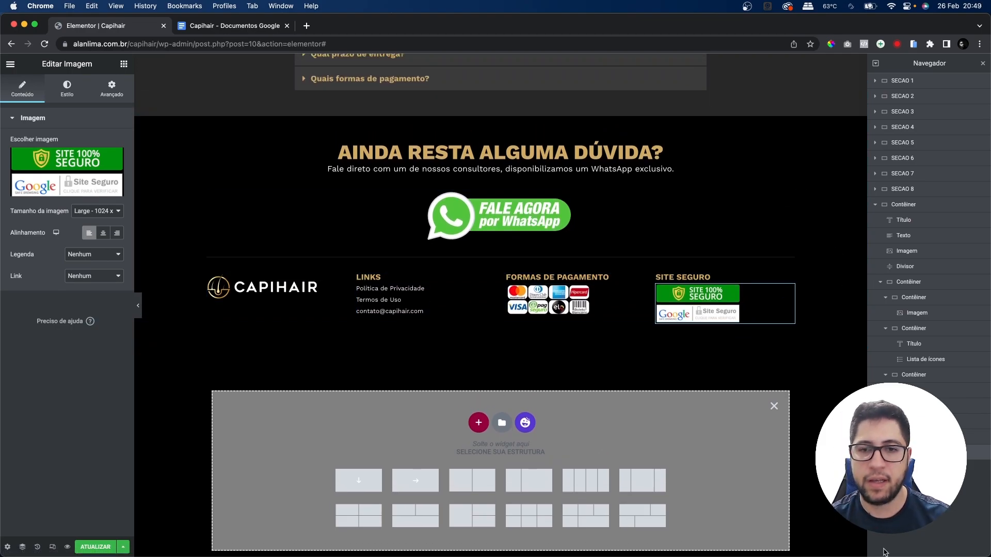
{"action": "left_click", "coordinate": [53, 548]}
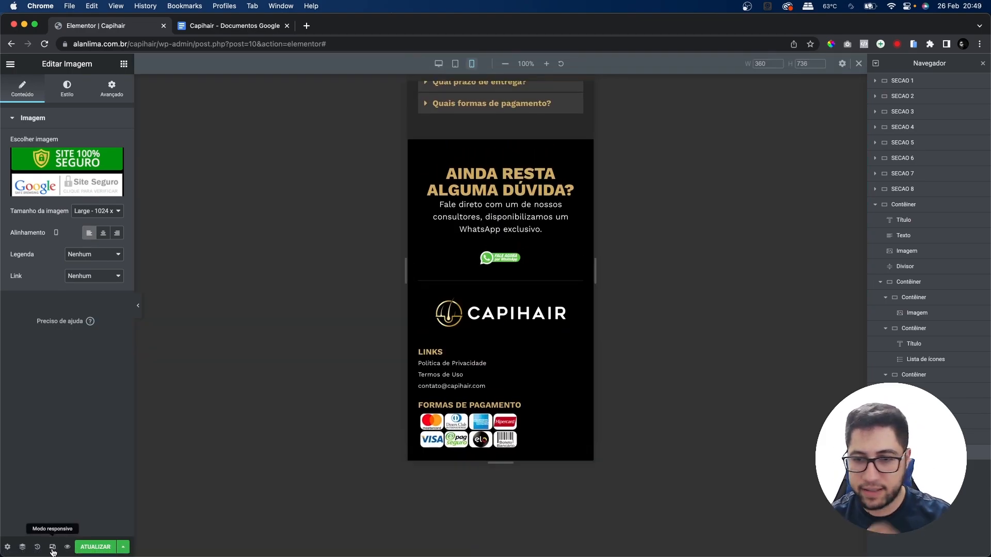
{"action": "scroll", "coordinate": [526, 147], "scroll_direction": "up", "scroll_amount": 4}
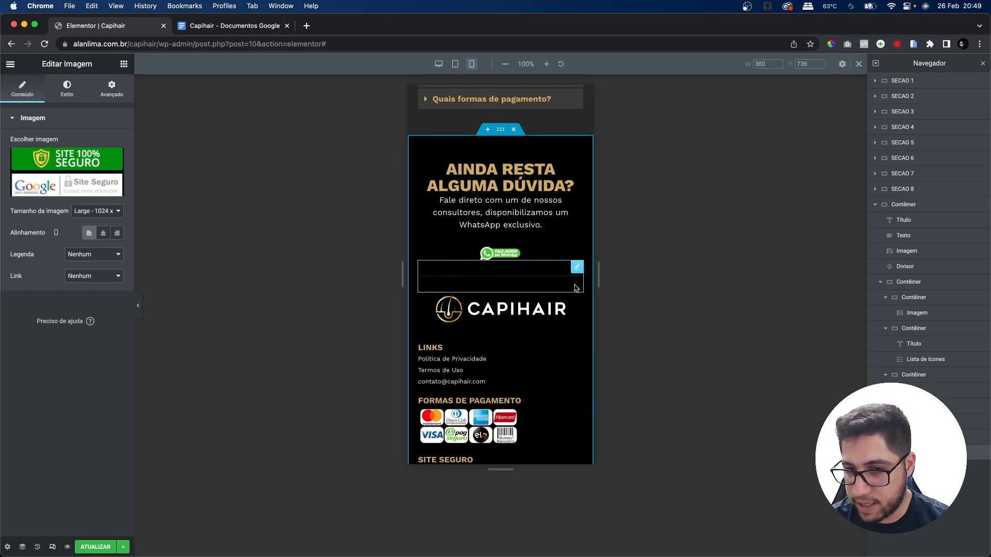
{"action": "scroll", "coordinate": [458, 308], "scroll_direction": "down", "scroll_amount": 3}
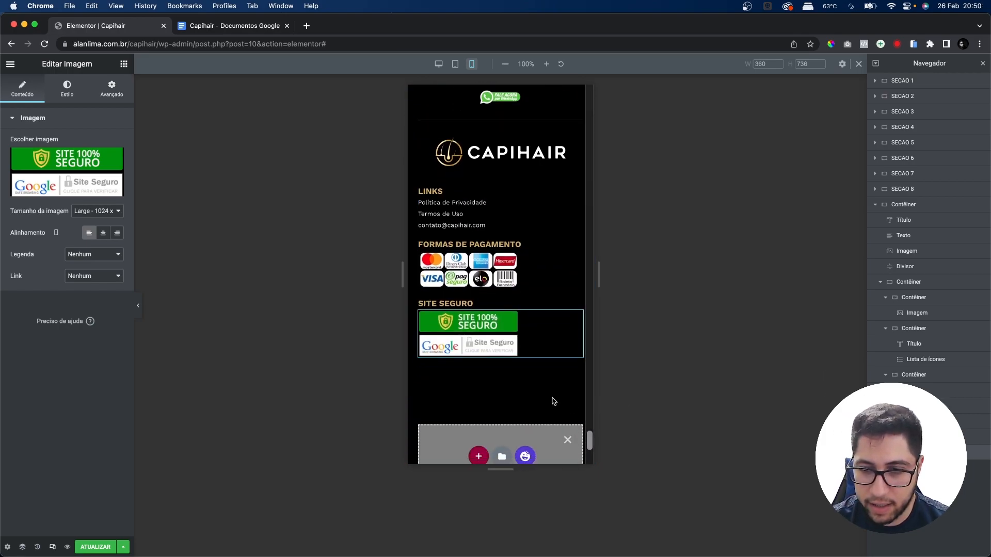
{"action": "scroll", "coordinate": [528, 320], "scroll_direction": "up", "scroll_amount": 5}
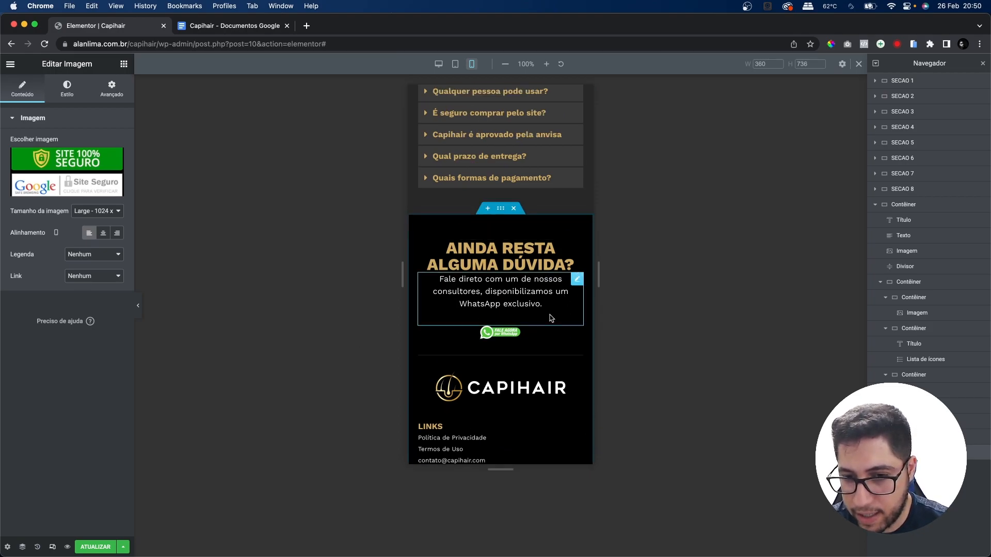
{"action": "scroll", "coordinate": [516, 248], "scroll_direction": "down", "scroll_amount": 3}
{"action": "scroll", "coordinate": [494, 261], "scroll_direction": "up", "scroll_amount": 2}
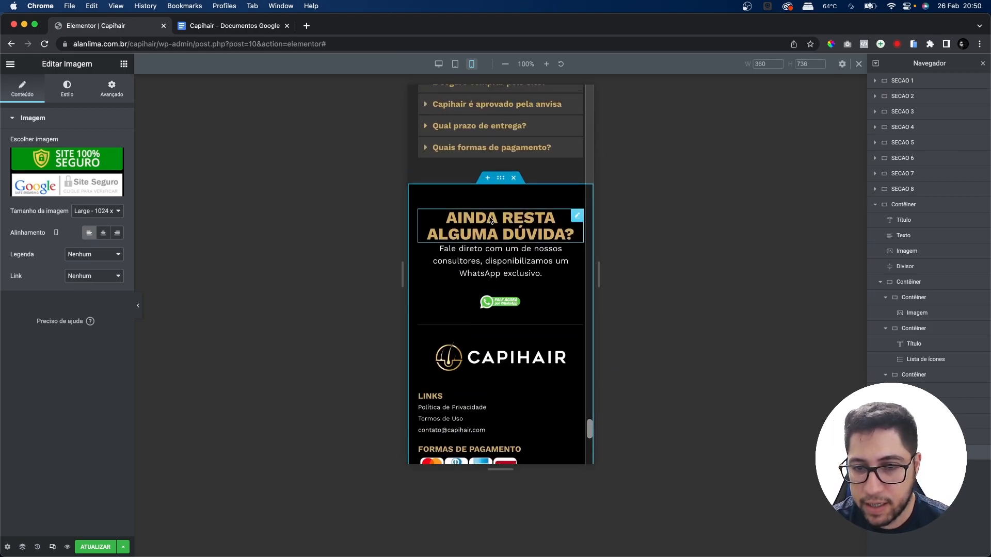
{"action": "scroll", "coordinate": [496, 260], "scroll_direction": "down", "scroll_amount": 2}
- Set the WhatsApp button image's mobile width to 69%
{"action": "right_click", "coordinate": [499, 229]}
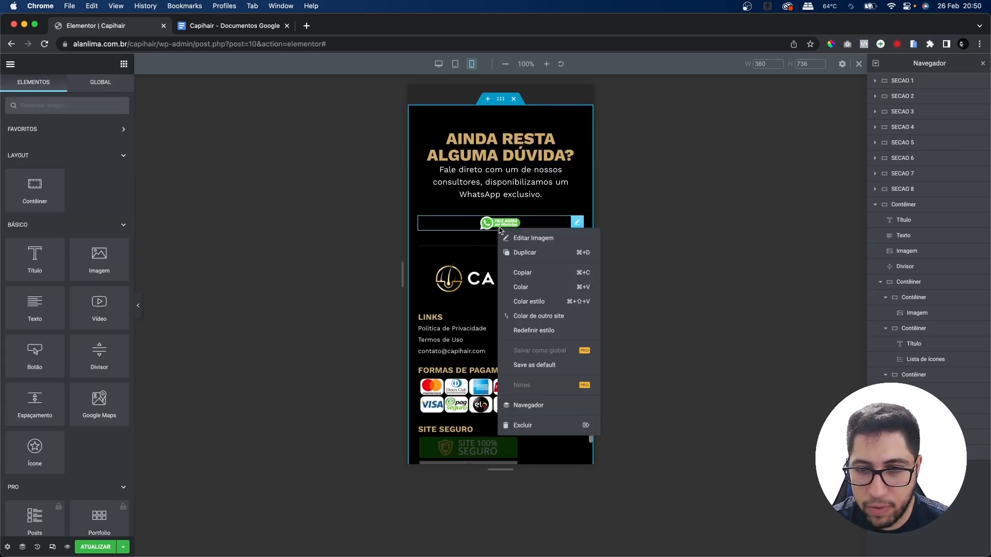
{"action": "left_click", "coordinate": [533, 238]}
{"action": "left_click_drag", "start_coordinate": [30, 154], "coordinate": [65, 154]}
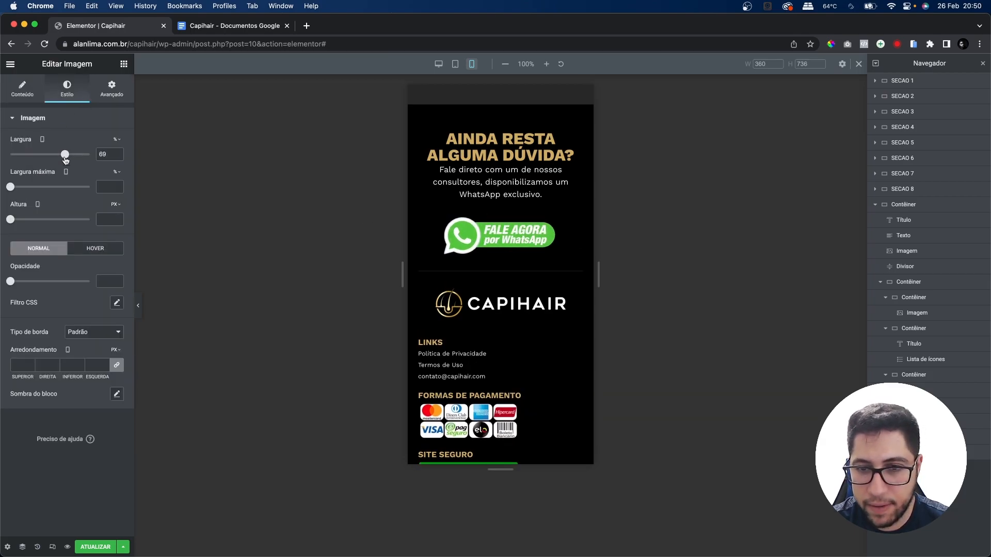
- Set the CAPIHAIR footer logo's mobile width to 59%
{"action": "scroll", "coordinate": [503, 279], "scroll_direction": "down", "scroll_amount": 1}
{"action": "right_click", "coordinate": [506, 259]}
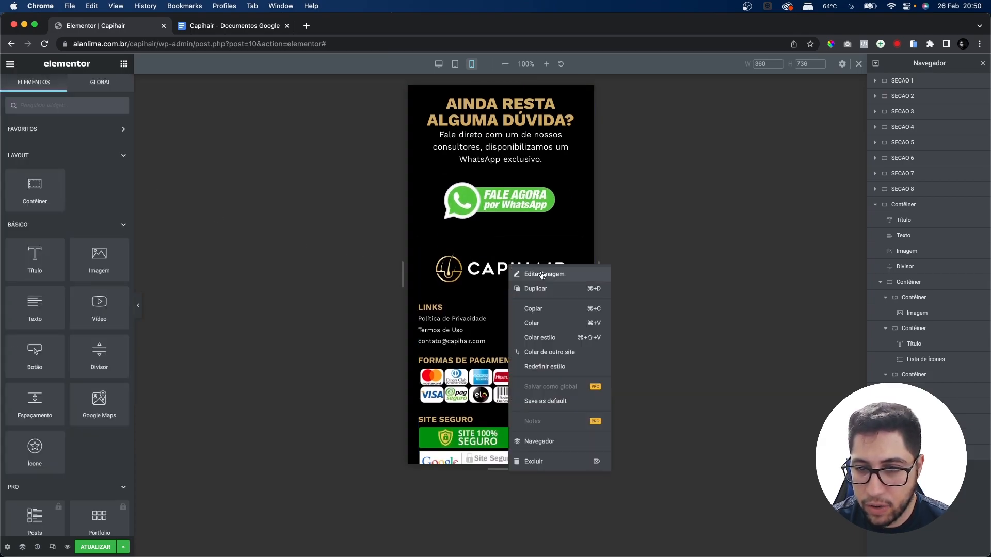
{"action": "left_click", "coordinate": [539, 269]}
{"action": "left_click", "coordinate": [67, 88]}
{"action": "left_click_drag", "start_coordinate": [73, 154], "coordinate": [57, 154]}
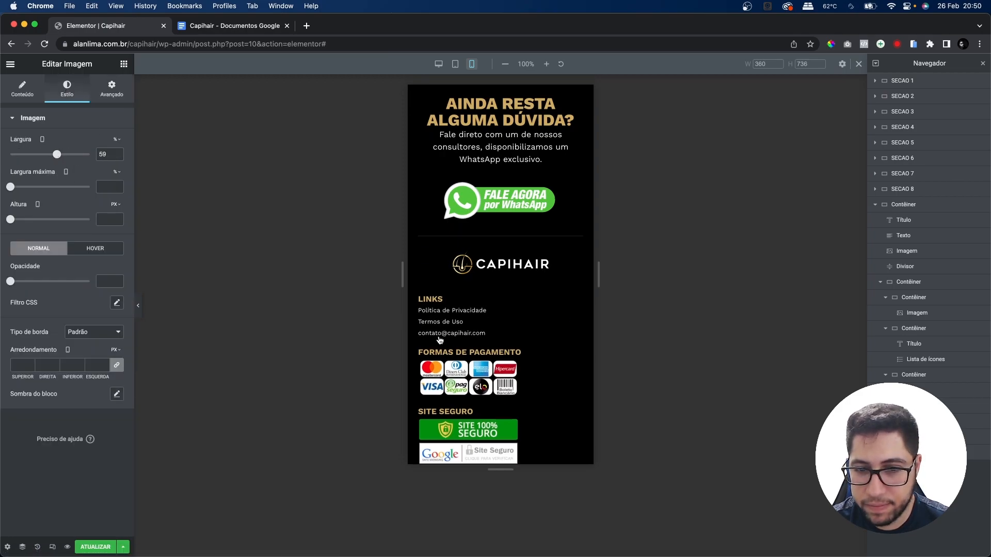
- Center the LINKS heading in the footer's mobile layout
{"action": "right_click", "coordinate": [445, 303]}
{"action": "left_click", "coordinate": [476, 312]}
{"action": "left_click", "coordinate": [64, 97]}
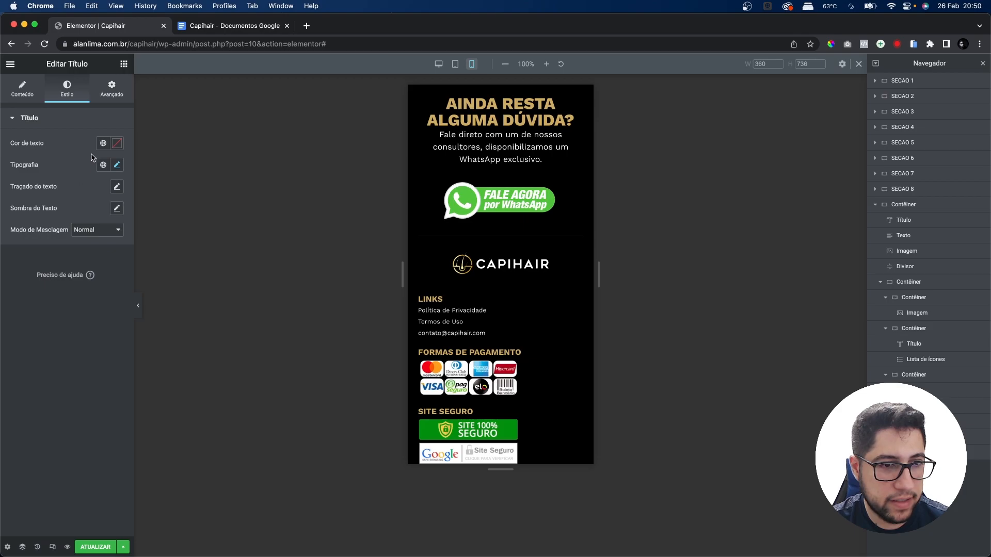
{"action": "left_click", "coordinate": [23, 88]}
{"action": "left_click", "coordinate": [90, 292]}
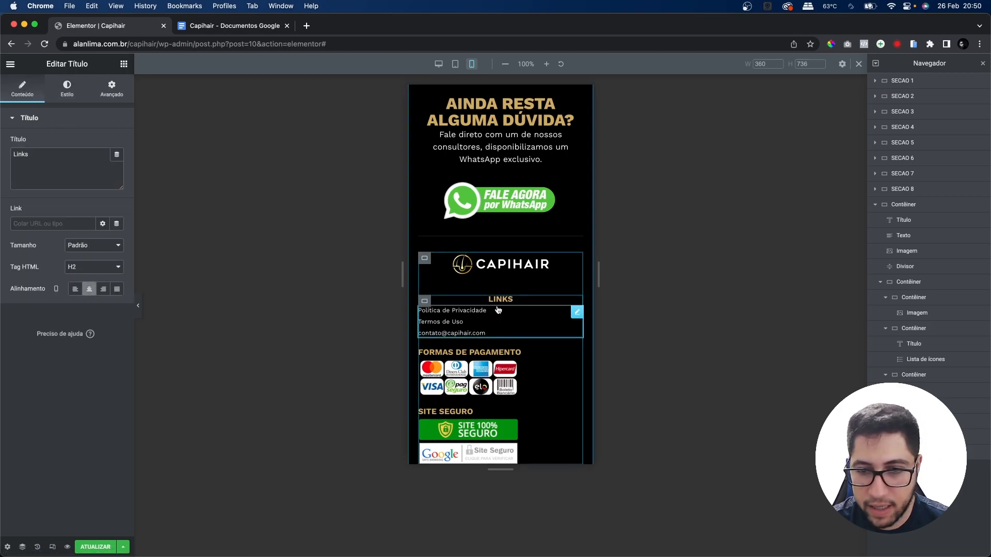
- Copy the LINKS heading's style onto the FORMAS DE PAGAMENTO and SITE SEGURO headings
{"action": "right_click", "coordinate": [503, 302]}
{"action": "left_click", "coordinate": [514, 364]}
{"action": "right_click", "coordinate": [515, 351]}
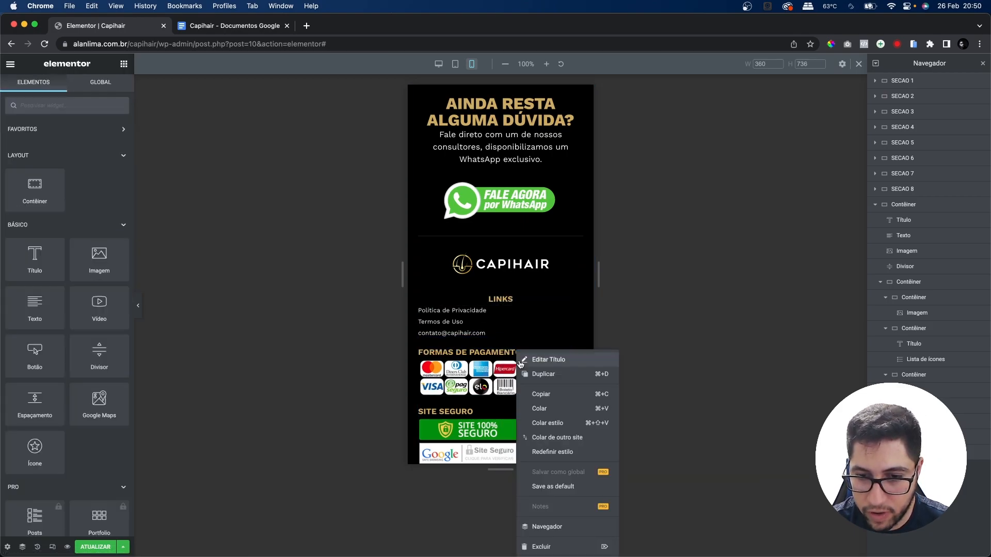
{"action": "left_click", "coordinate": [542, 420]}
{"action": "scroll", "coordinate": [463, 259], "scroll_direction": "down", "scroll_amount": 3}
{"action": "right_click", "coordinate": [462, 259]}
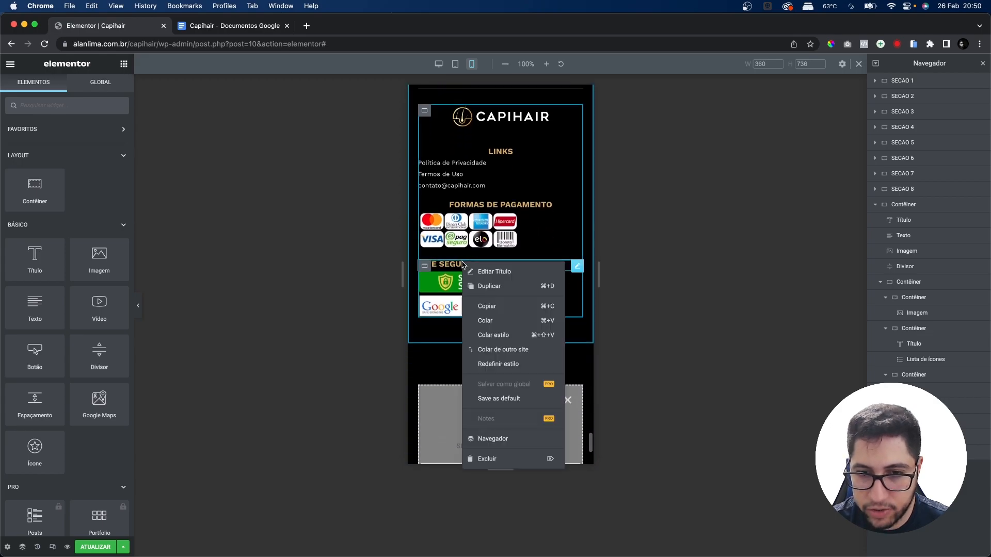
{"action": "left_click", "coordinate": [517, 337]}
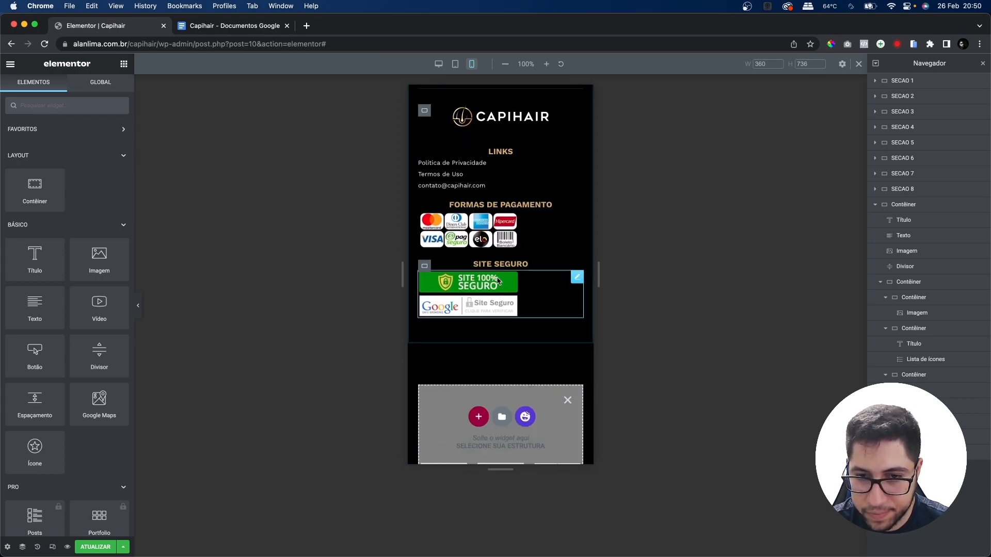
- Center the payment methods image and the site-security image in the footer's mobile layout
{"action": "right_click", "coordinate": [477, 222]}
{"action": "left_click", "coordinate": [498, 233]}
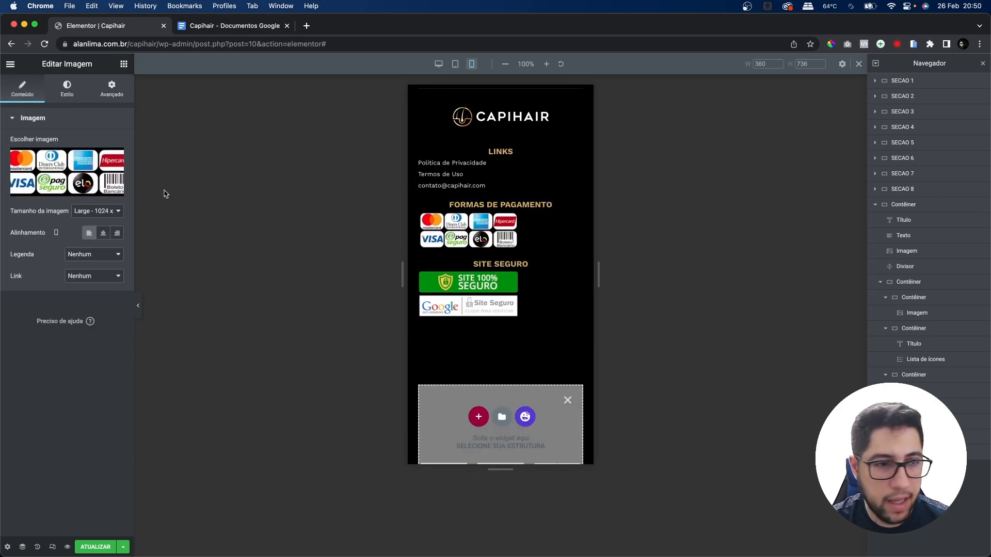
{"action": "left_click", "coordinate": [103, 232]}
{"action": "right_click", "coordinate": [485, 299]}
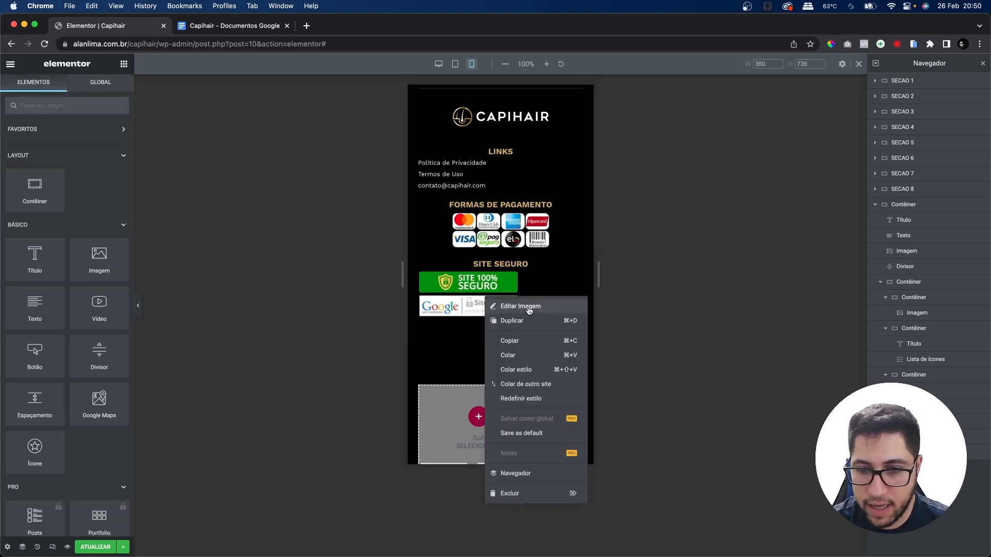
{"action": "left_click", "coordinate": [524, 309]}
{"action": "left_click", "coordinate": [103, 239]}
- Center the list of footer links under the LINKS heading for mobile and check the whole footer
{"action": "scroll", "coordinate": [465, 248], "scroll_direction": "up", "scroll_amount": 3}
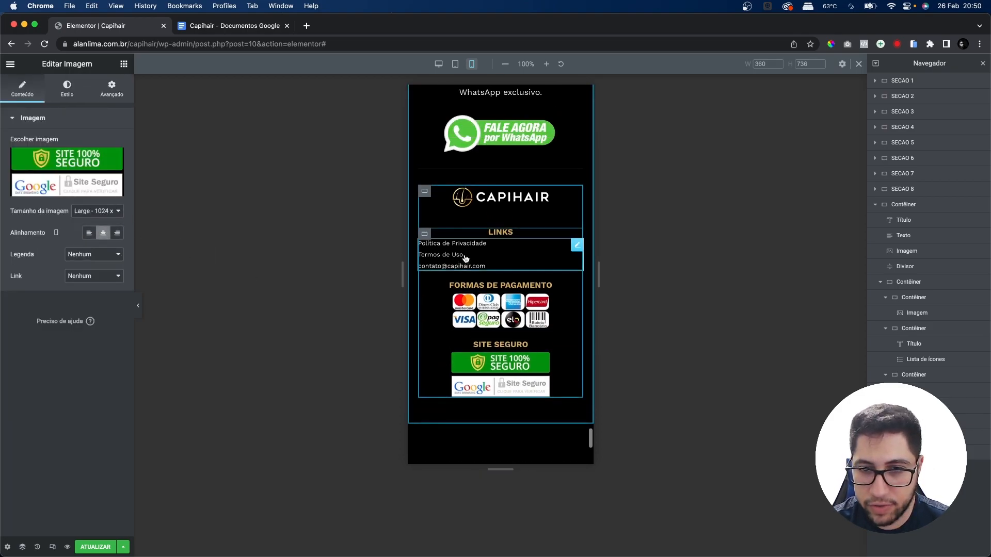
{"action": "right_click", "coordinate": [463, 260]}
{"action": "left_click", "coordinate": [508, 268]}
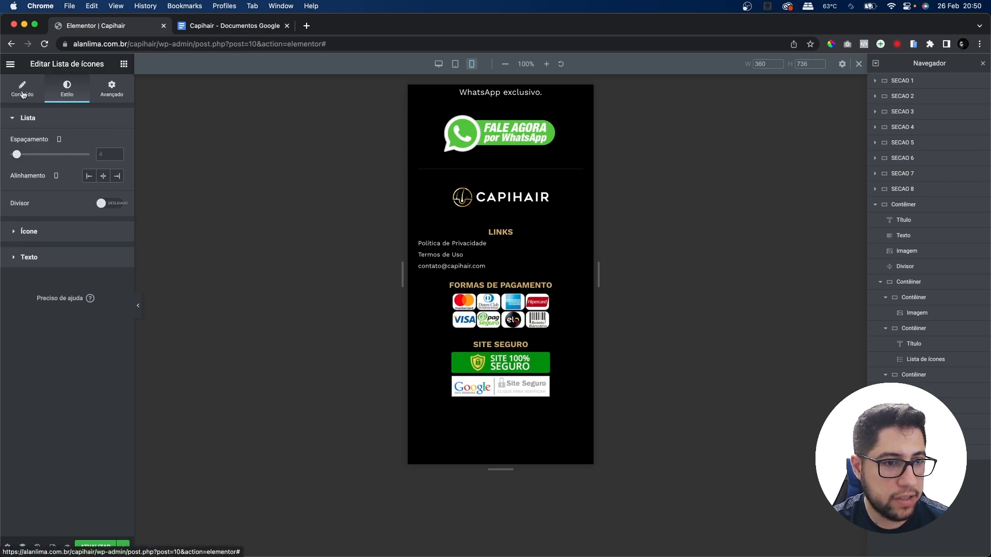
{"action": "left_click", "coordinate": [103, 176]}
{"action": "scroll", "coordinate": [549, 396], "scroll_direction": "up", "scroll_amount": 1}
{"action": "scroll", "coordinate": [549, 396], "scroll_direction": "up", "scroll_amount": 5}
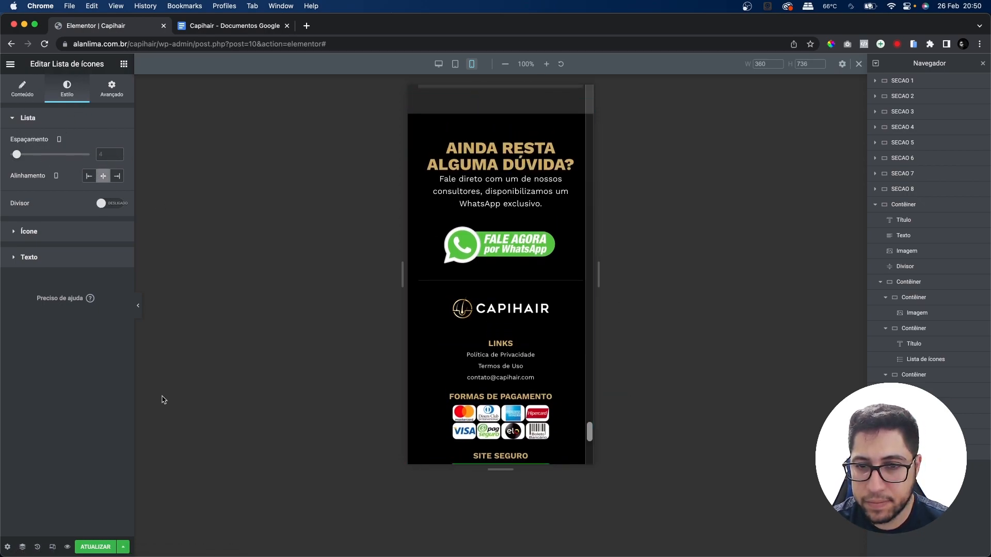
{"action": "scroll", "coordinate": [303, 372], "scroll_direction": "down", "scroll_amount": 4}
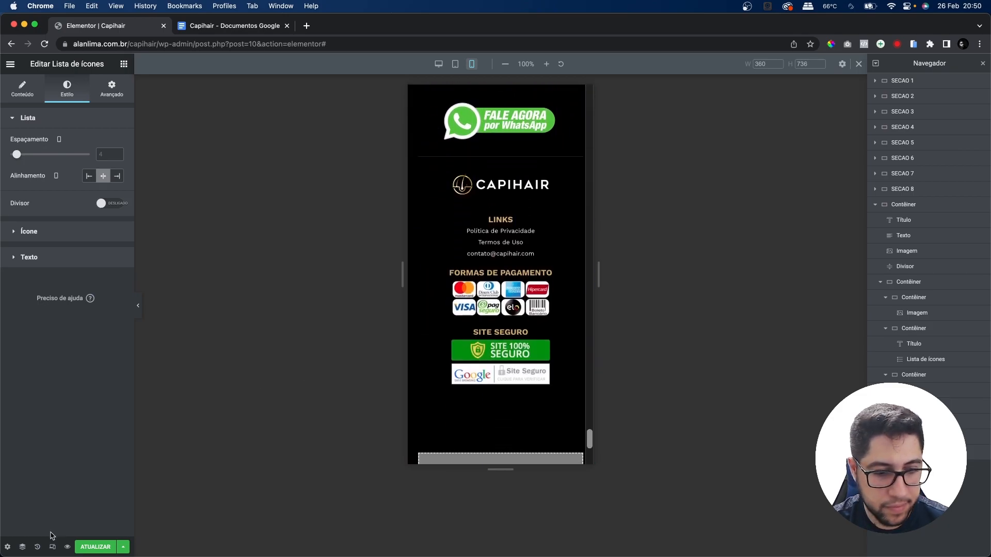
- Return the preview to the desktop layout and save the page with the footer changes
{"action": "left_click", "coordinate": [52, 547]}
{"action": "left_click", "coordinate": [96, 547]}
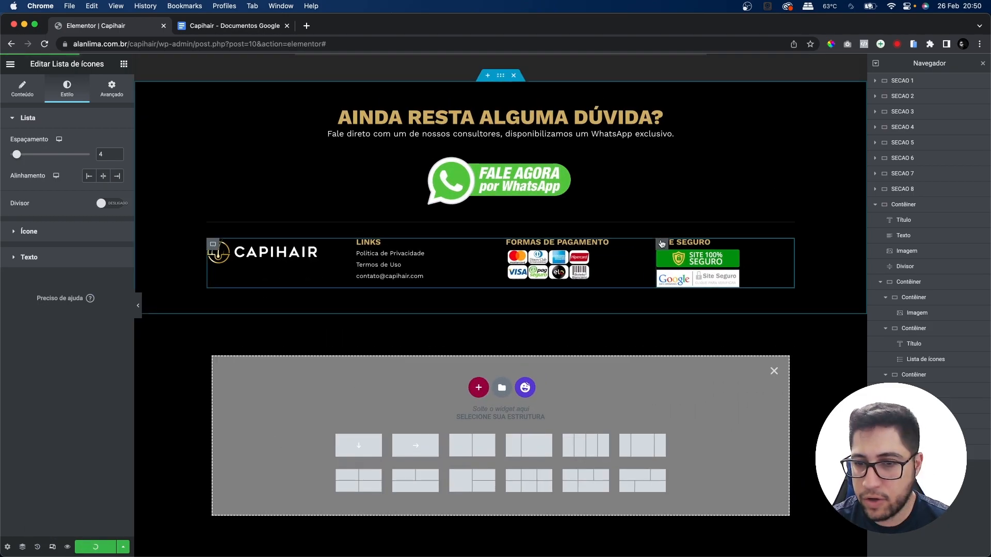
{"action": "scroll", "coordinate": [752, 325], "scroll_direction": "up", "scroll_amount": 1}
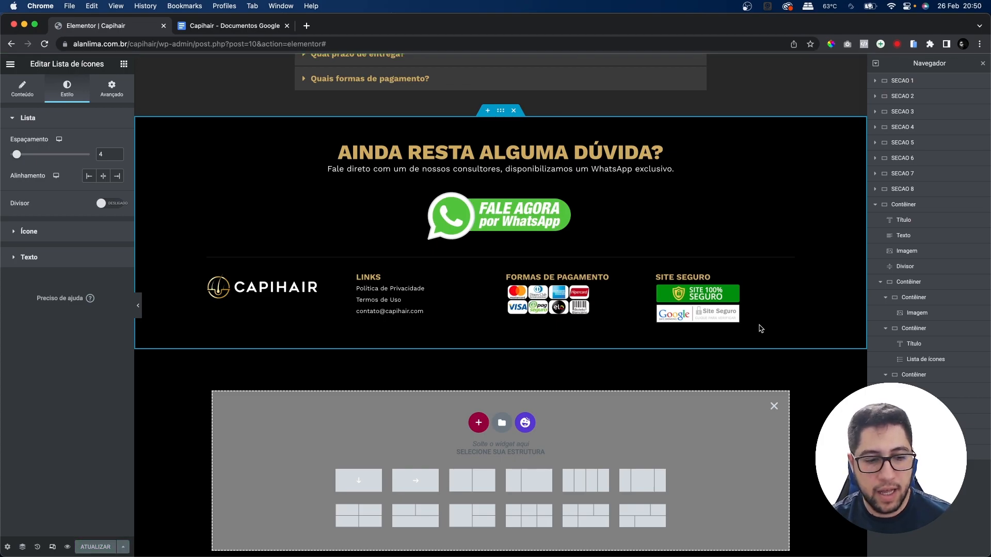
{"action": "scroll", "coordinate": [679, 369], "scroll_direction": "up", "scroll_amount": 20}
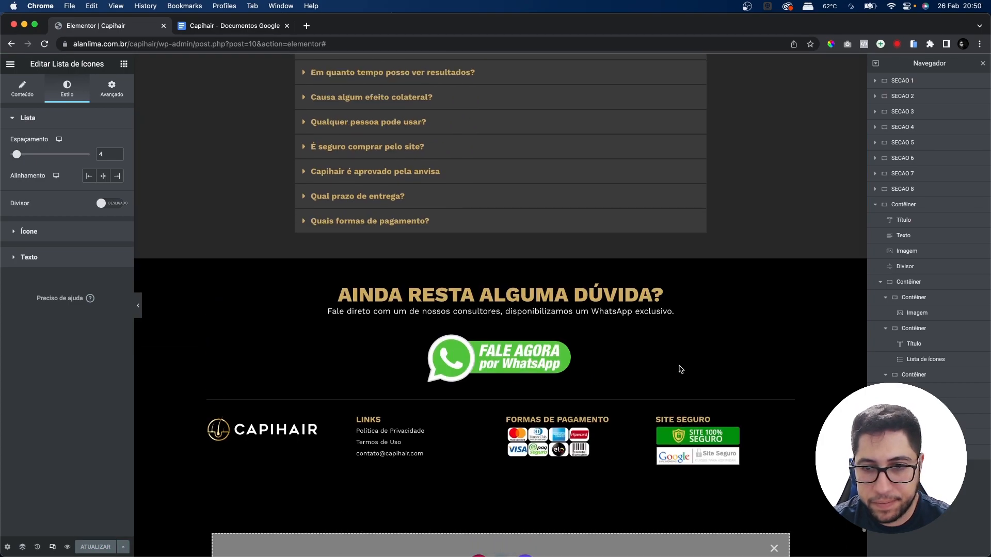
{"action": "scroll", "coordinate": [679, 380], "scroll_direction": "up", "scroll_amount": 20}
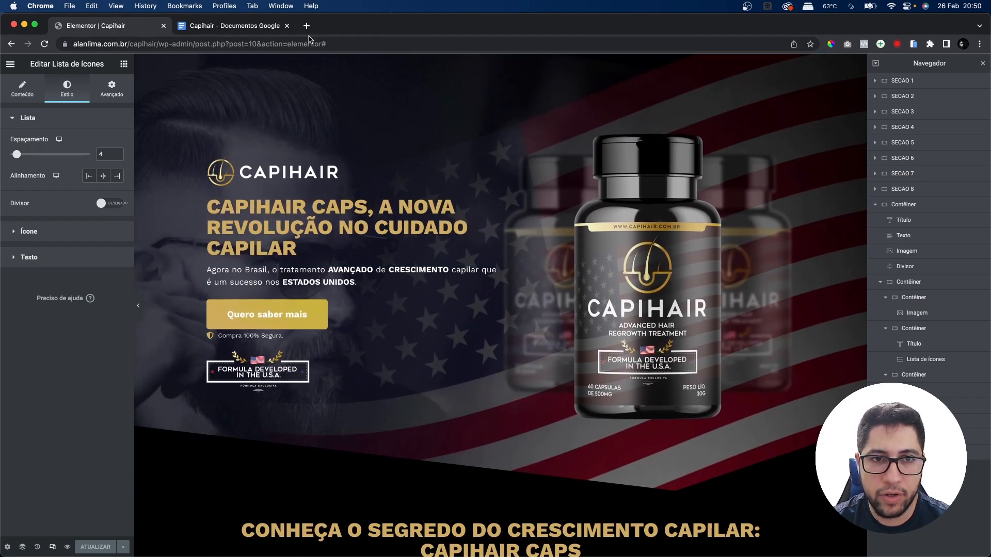
- Open the published /capihair/ page in a new browser tab
{"action": "left_click", "coordinate": [307, 26]}
{"action": "type", "text": "alanlima.com.br"}
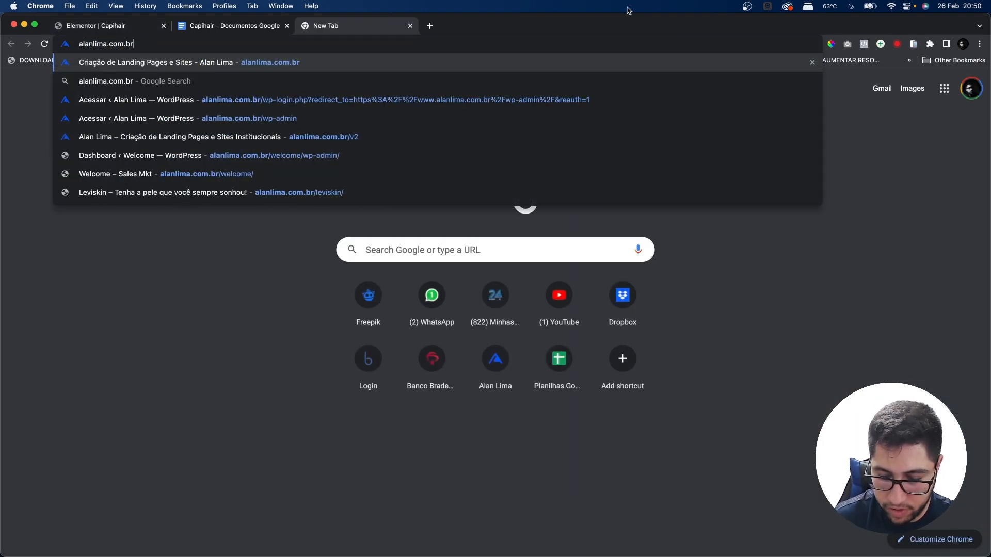
{"action": "type", "text": "/capihair/"}
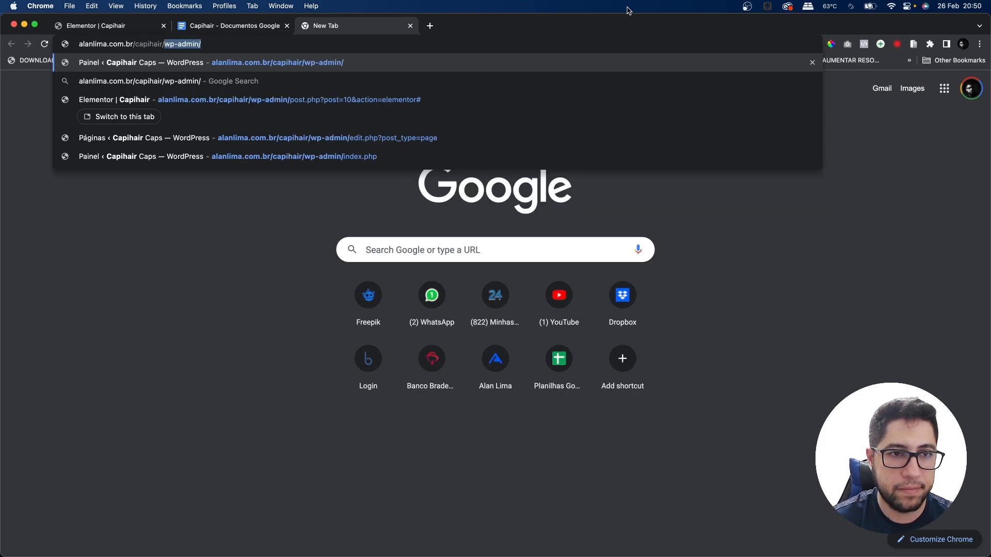
{"action": "key", "text": "Return"}
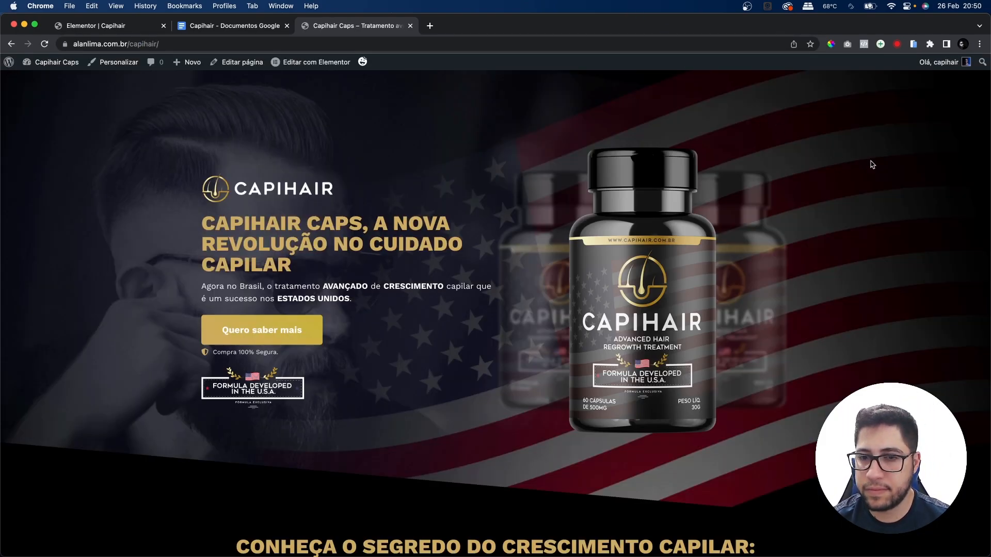
- Examine the published page's sections from the hero through the results, treatment offers, guarantee and FAQ
{"action": "scroll", "coordinate": [872, 165], "scroll_direction": "down", "scroll_amount": 5}
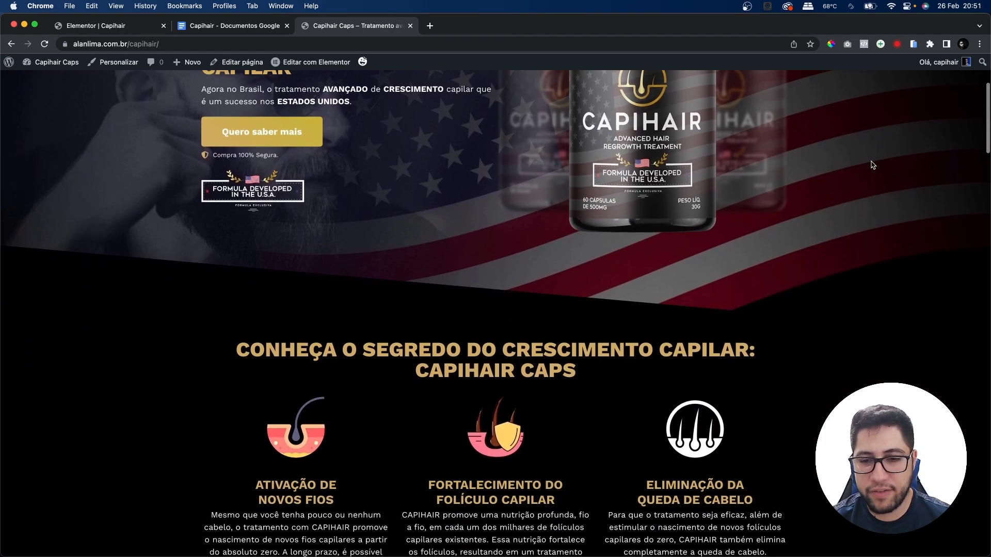
{"action": "scroll", "coordinate": [871, 164], "scroll_direction": "up", "scroll_amount": 5}
{"action": "scroll", "coordinate": [871, 164], "scroll_direction": "down", "scroll_amount": 5}
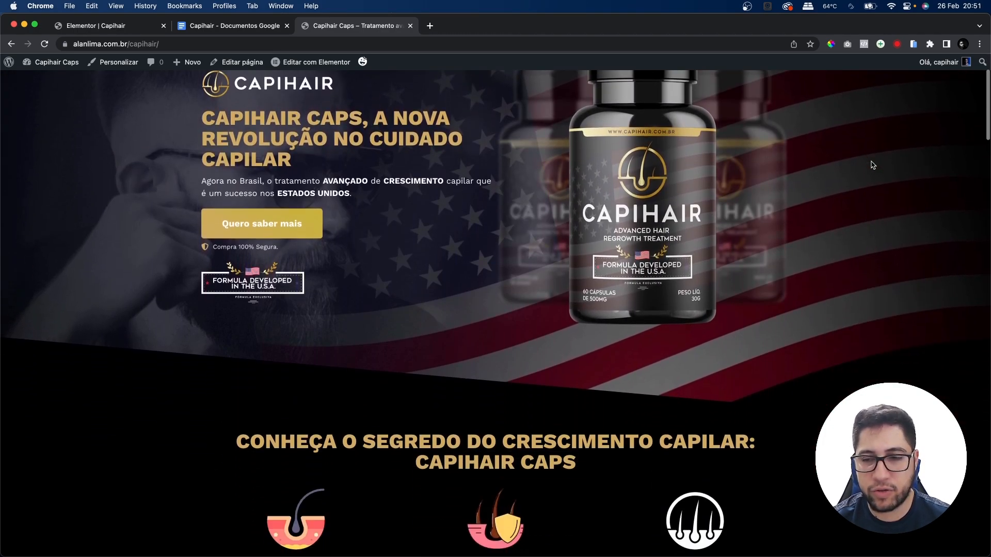
{"action": "scroll", "coordinate": [871, 164], "scroll_direction": "down", "scroll_amount": 12}
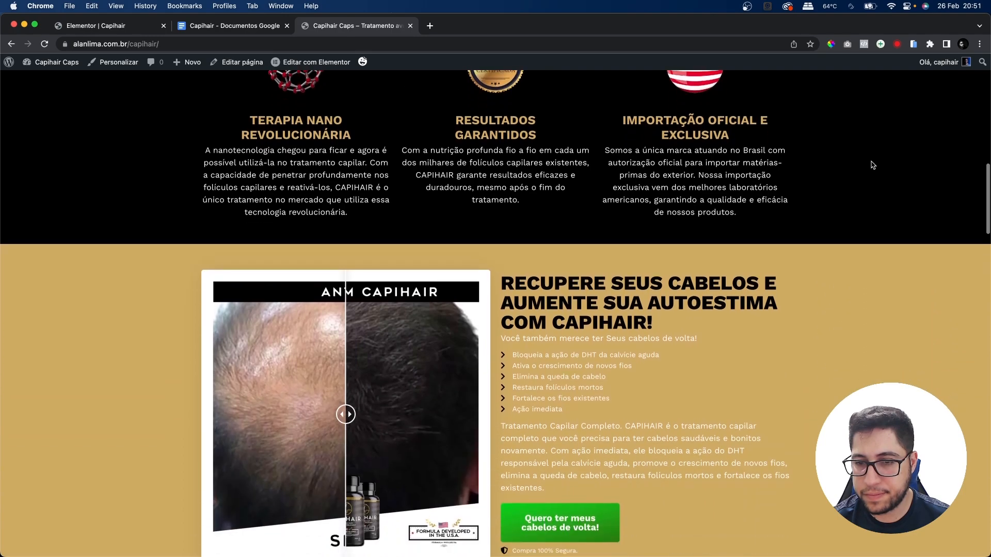
{"action": "scroll", "coordinate": [871, 164], "scroll_direction": "down", "scroll_amount": 3}
{"action": "scroll", "coordinate": [724, 237], "scroll_direction": "up", "scroll_amount": 5}
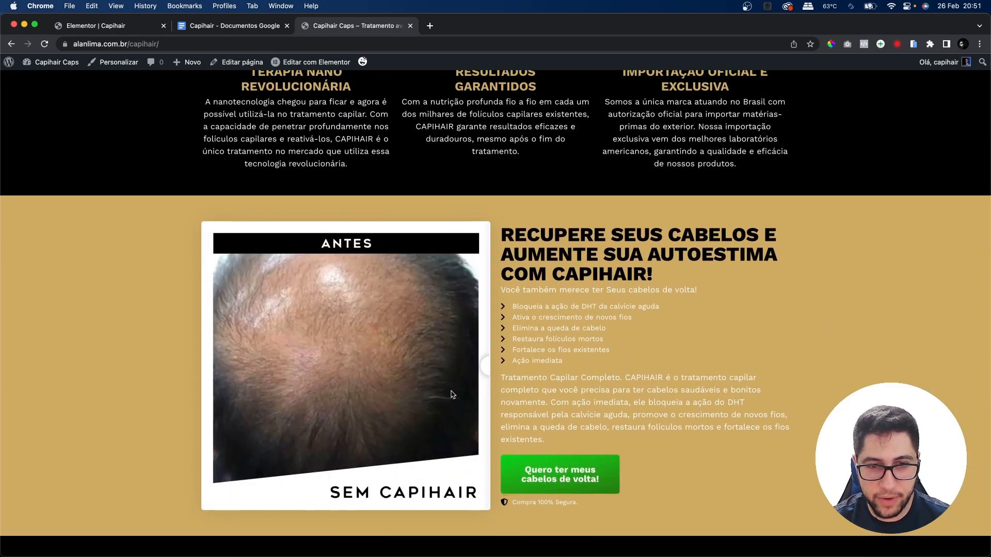
{"action": "scroll", "coordinate": [811, 411], "scroll_direction": "down", "scroll_amount": 11}
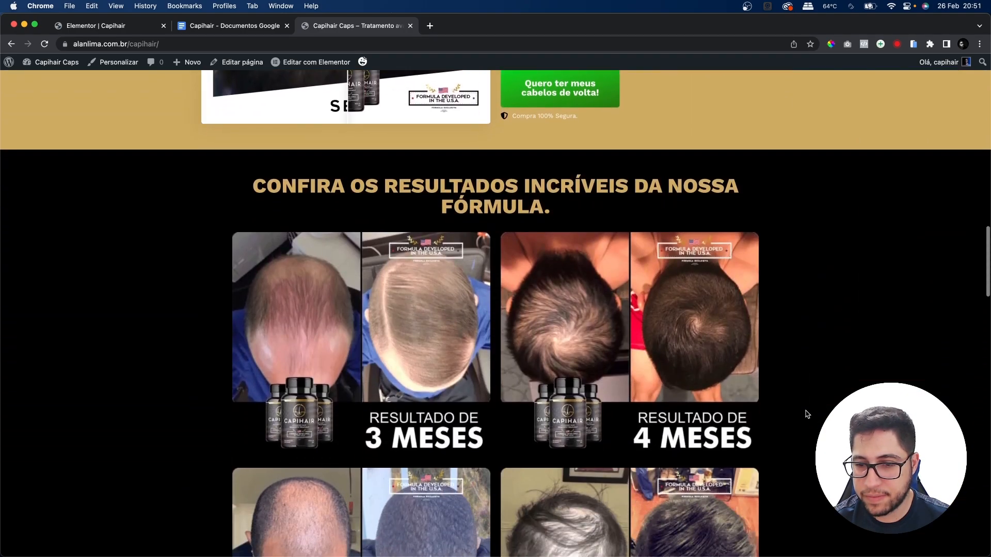
{"action": "scroll", "coordinate": [806, 415], "scroll_direction": "down", "scroll_amount": 15}
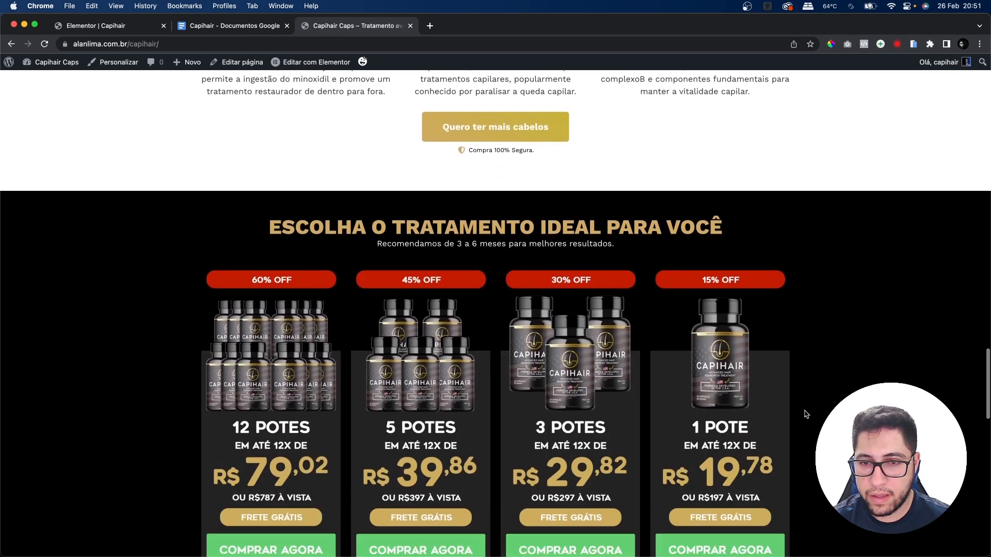
{"action": "scroll", "coordinate": [798, 411], "scroll_direction": "down", "scroll_amount": 15}
{"action": "scroll", "coordinate": [671, 398], "scroll_direction": "up", "scroll_amount": 20}
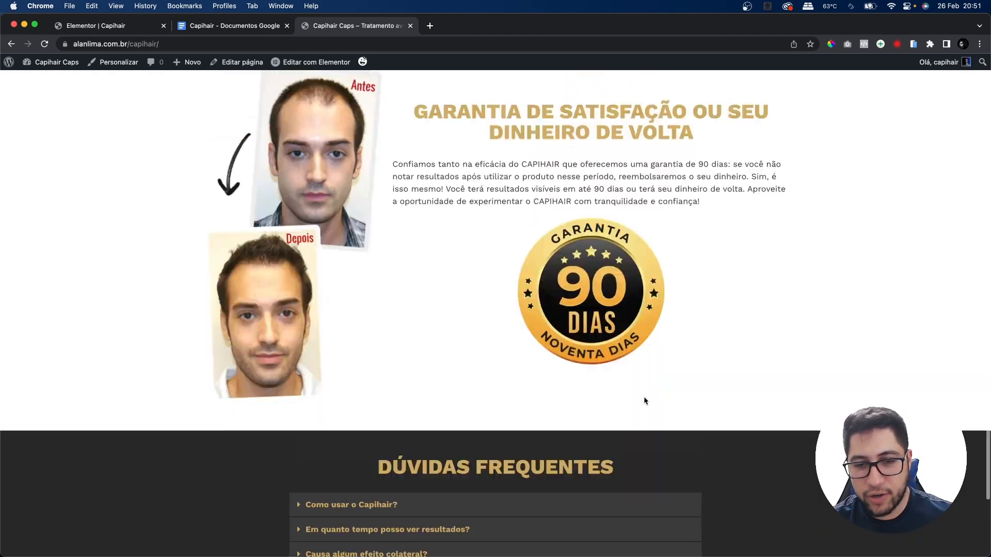
{"action": "scroll", "coordinate": [608, 358], "scroll_direction": "up", "scroll_amount": 20}
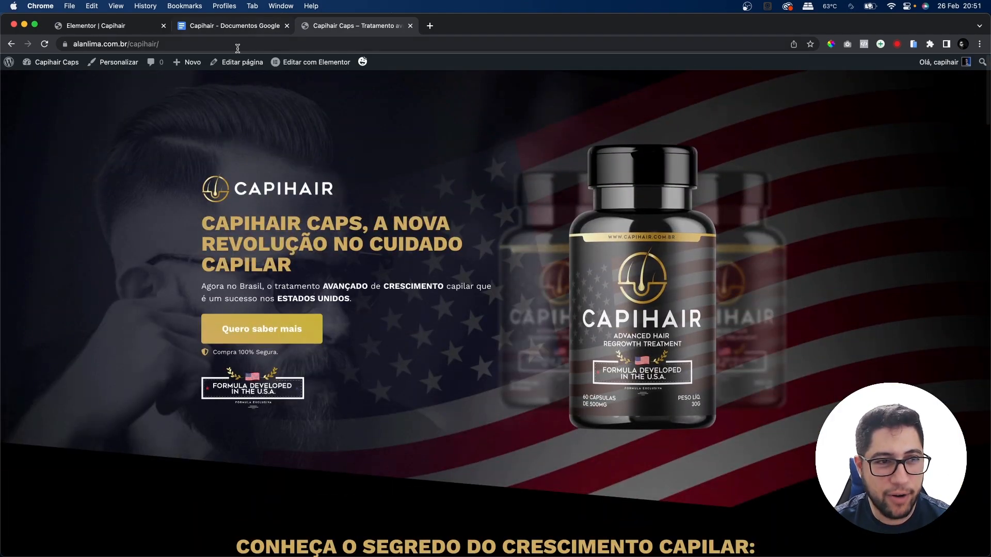
- Return to the Elementor editor, close the section navigator and look over the hero and the sections below it
{"action": "left_click", "coordinate": [113, 27]}
{"action": "scroll", "coordinate": [516, 257], "scroll_direction": "down", "scroll_amount": 2}
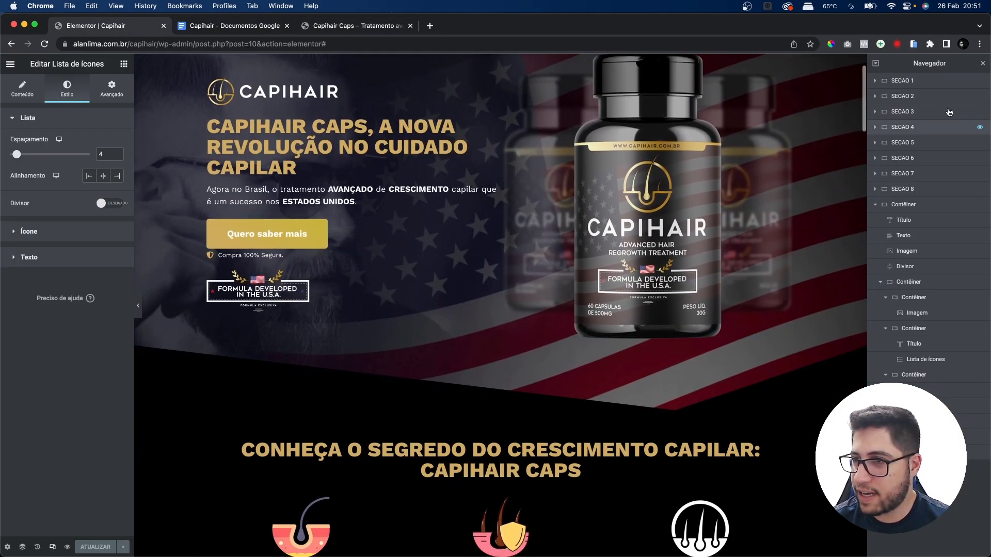
{"action": "left_click", "coordinate": [982, 64]}
{"action": "scroll", "coordinate": [619, 309], "scroll_direction": "down", "scroll_amount": 15}
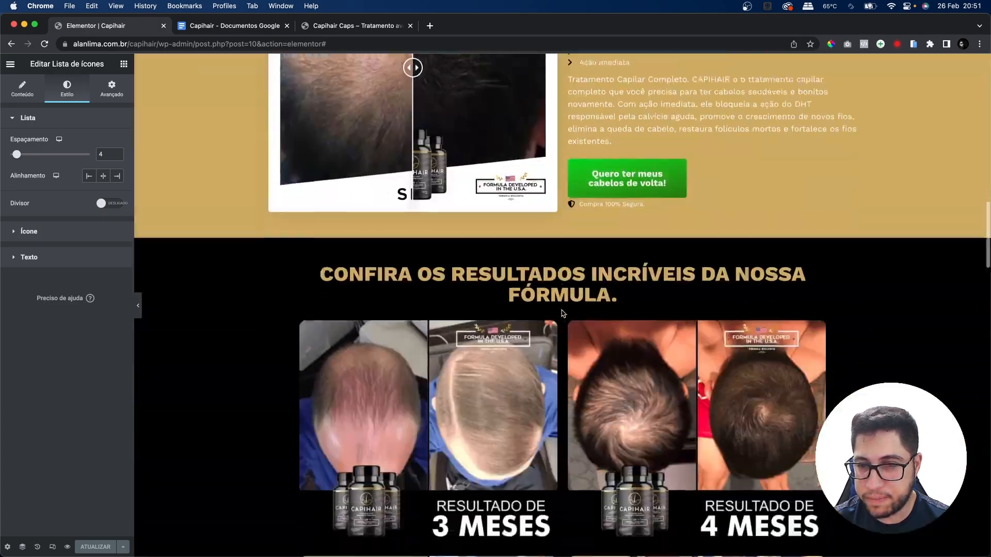
{"action": "scroll", "coordinate": [618, 332], "scroll_direction": "up", "scroll_amount": 20}
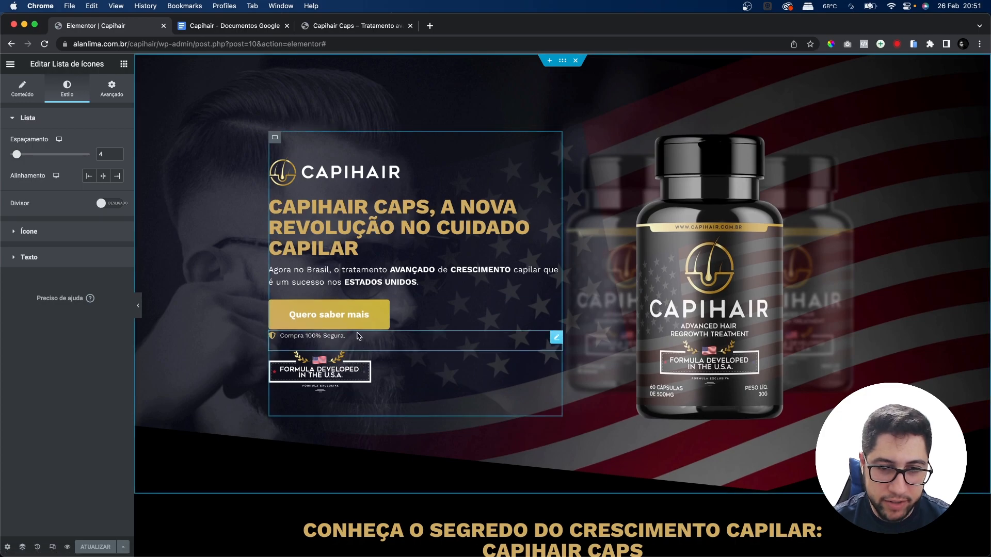
{"action": "scroll", "coordinate": [433, 354], "scroll_direction": "down", "scroll_amount": 1}
{"action": "scroll", "coordinate": [432, 354], "scroll_direction": "down", "scroll_amount": 8}
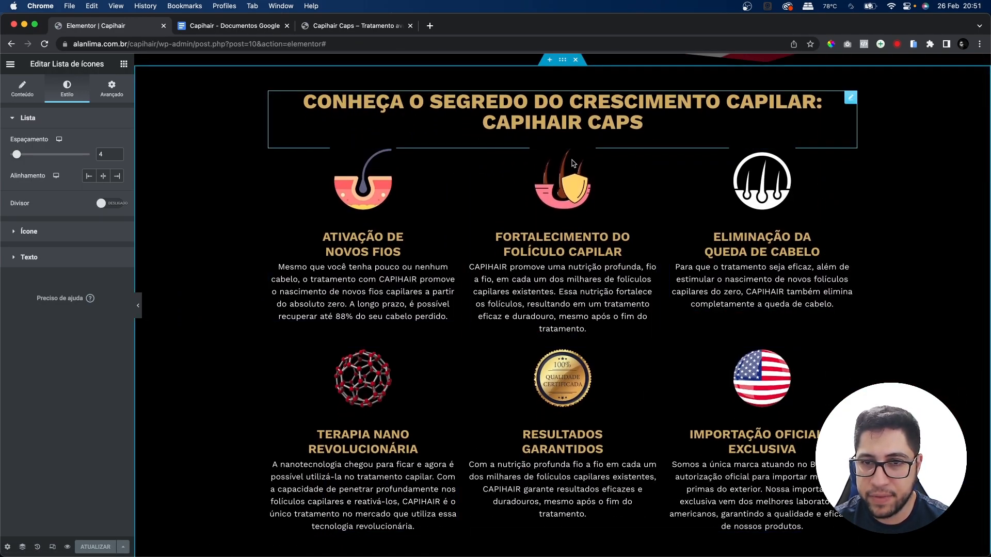
- Give the SECAO 2 container below the hero the CSS ID sabermais and copy that ID
{"action": "scroll", "coordinate": [310, 216], "scroll_direction": "up", "scroll_amount": 5}
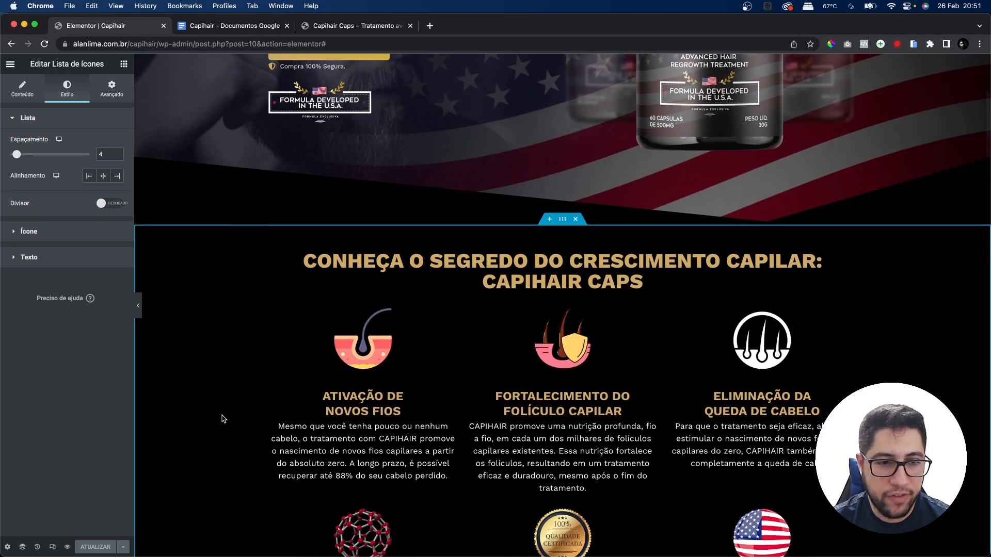
{"action": "scroll", "coordinate": [223, 419], "scroll_direction": "up", "scroll_amount": 3}
{"action": "right_click", "coordinate": [191, 341]}
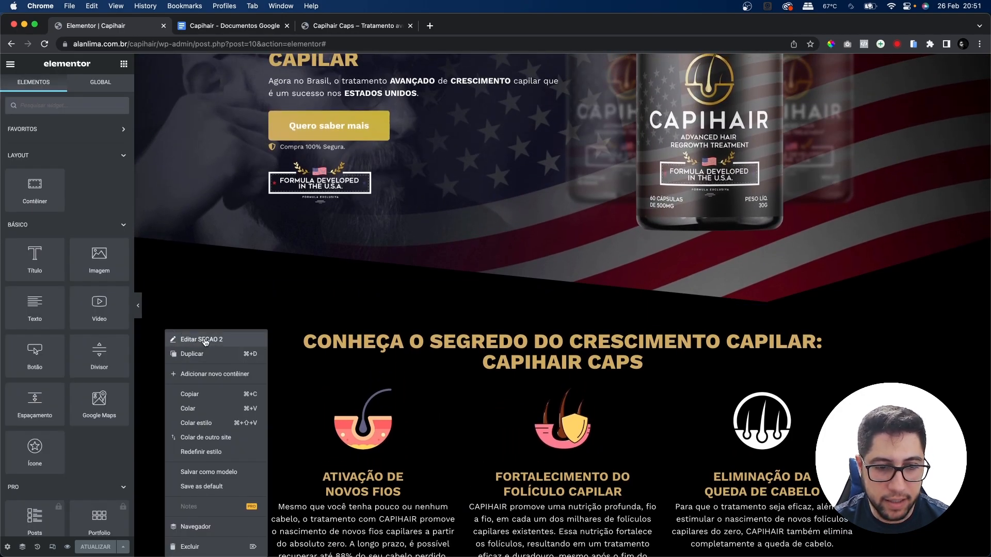
{"action": "left_click", "coordinate": [205, 341]}
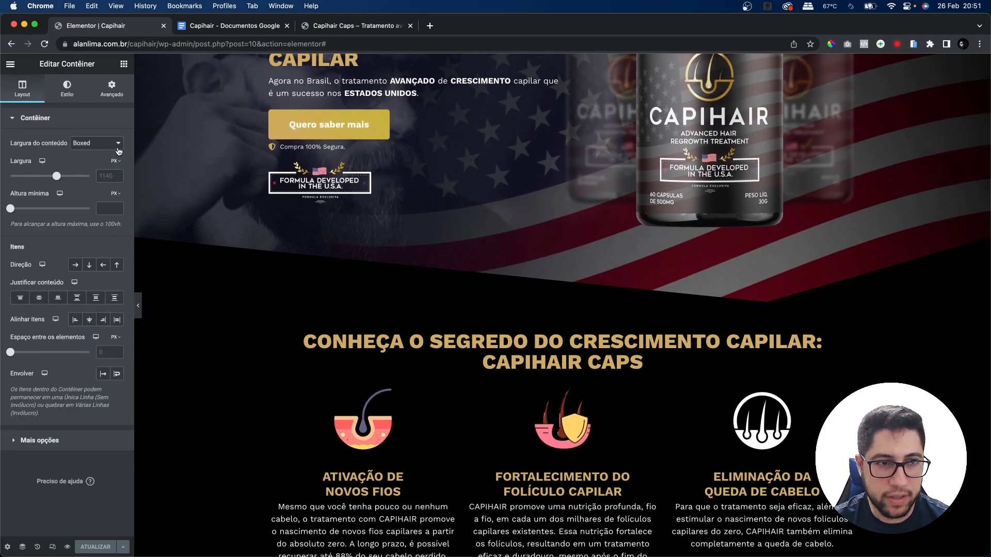
{"action": "left_click", "coordinate": [109, 89]}
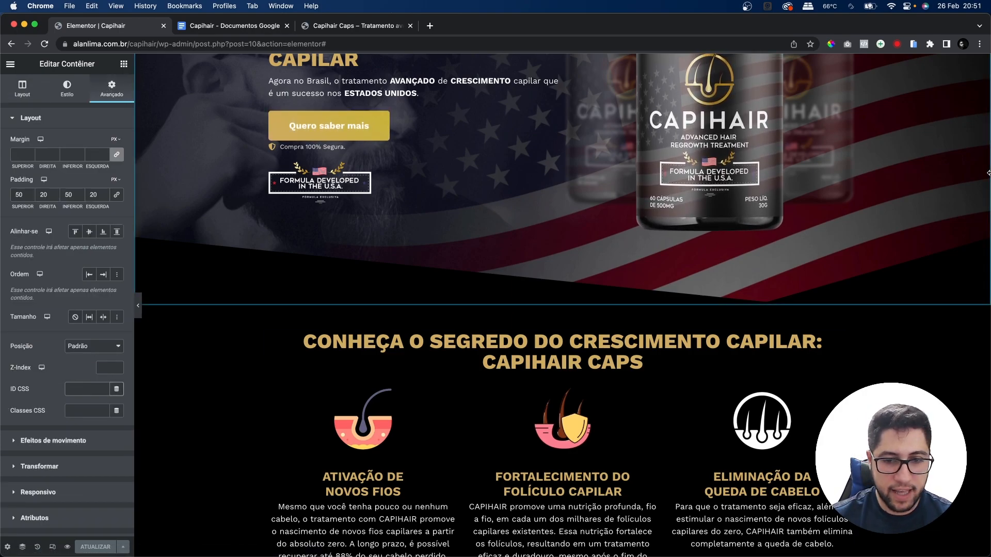
{"action": "type", "text": "sabermais"}
{"action": "key", "text": "super+a"}
{"action": "key", "text": "super+c"}
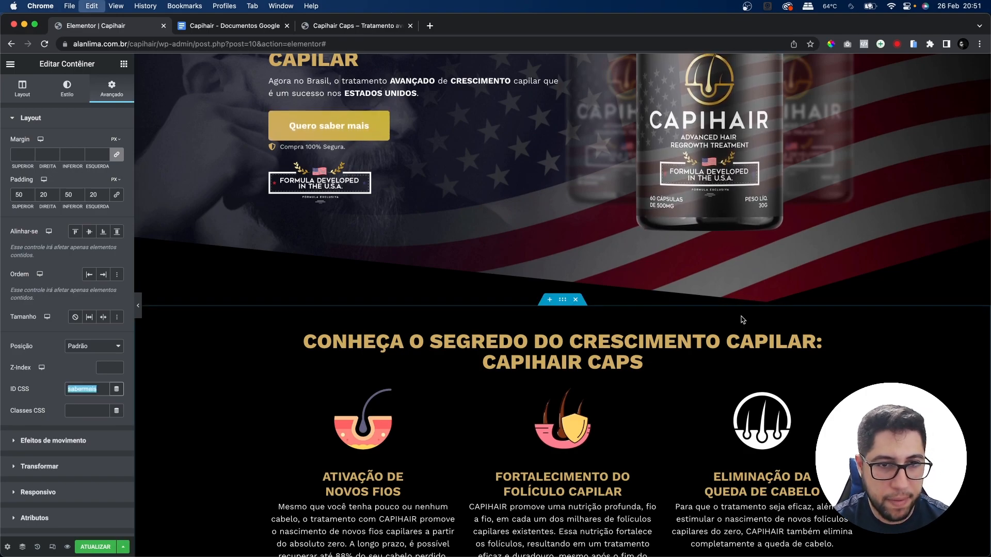
- Link the hero's "Quero saber mais" button to the #sabermais anchor using the copied ID
{"action": "scroll", "coordinate": [590, 239], "scroll_direction": "up", "scroll_amount": 1}
{"action": "right_click", "coordinate": [332, 160]}
{"action": "left_click", "coordinate": [364, 170]}
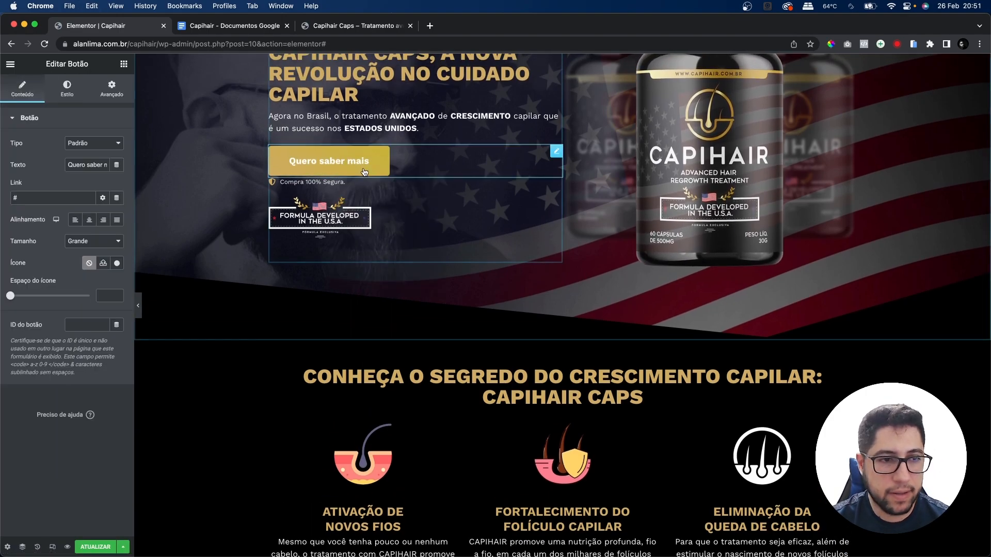
{"action": "left_click", "coordinate": [75, 198]}
{"action": "key", "text": "super+v"}
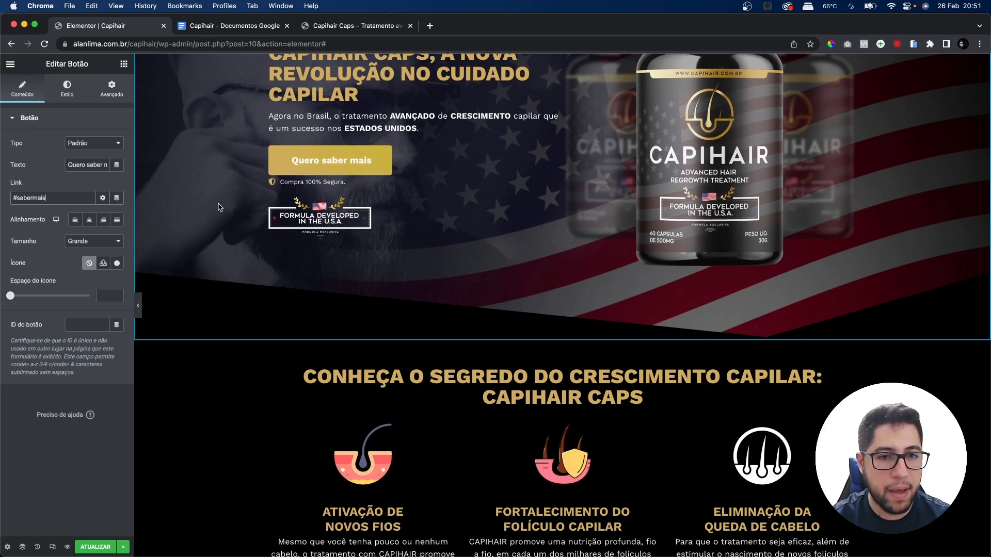
- Give the container of the "Escolha o tratamento ideal para você" section the CSS ID ofertas
{"action": "scroll", "coordinate": [361, 232], "scroll_direction": "down", "scroll_amount": 5}
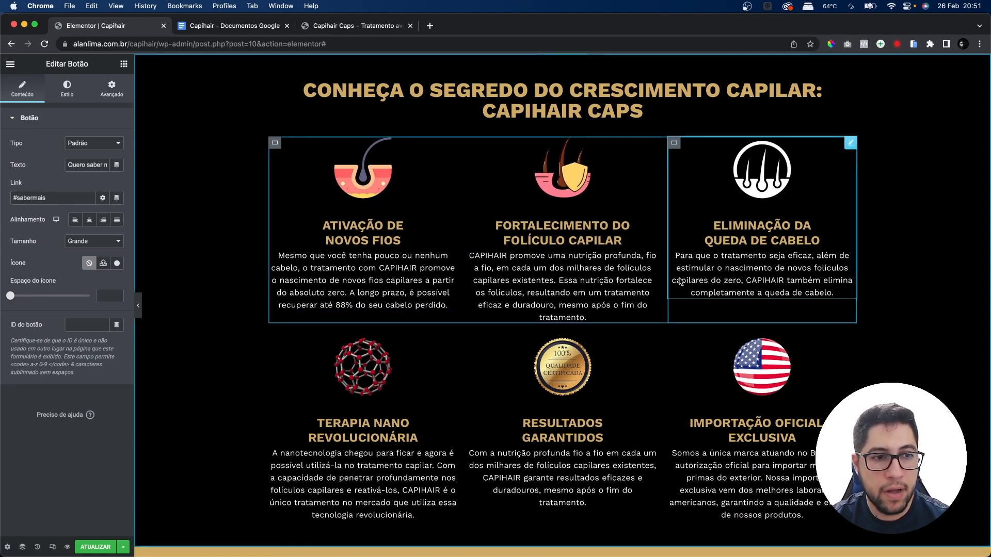
{"action": "scroll", "coordinate": [678, 279], "scroll_direction": "down", "scroll_amount": 7}
{"action": "scroll", "coordinate": [677, 278], "scroll_direction": "down", "scroll_amount": 20}
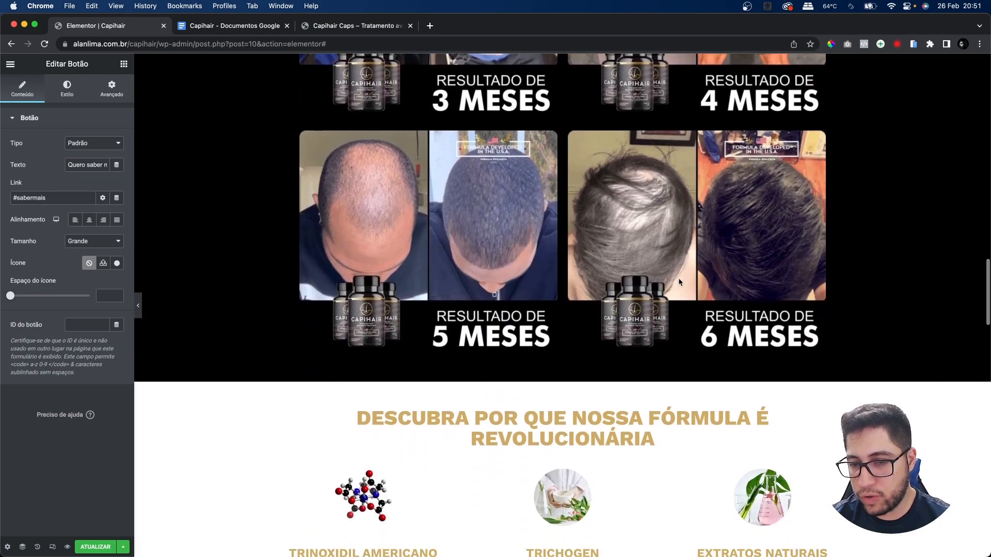
{"action": "scroll", "coordinate": [678, 278], "scroll_direction": "down", "scroll_amount": 4}
{"action": "scroll", "coordinate": [742, 236], "scroll_direction": "up", "scroll_amount": 5}
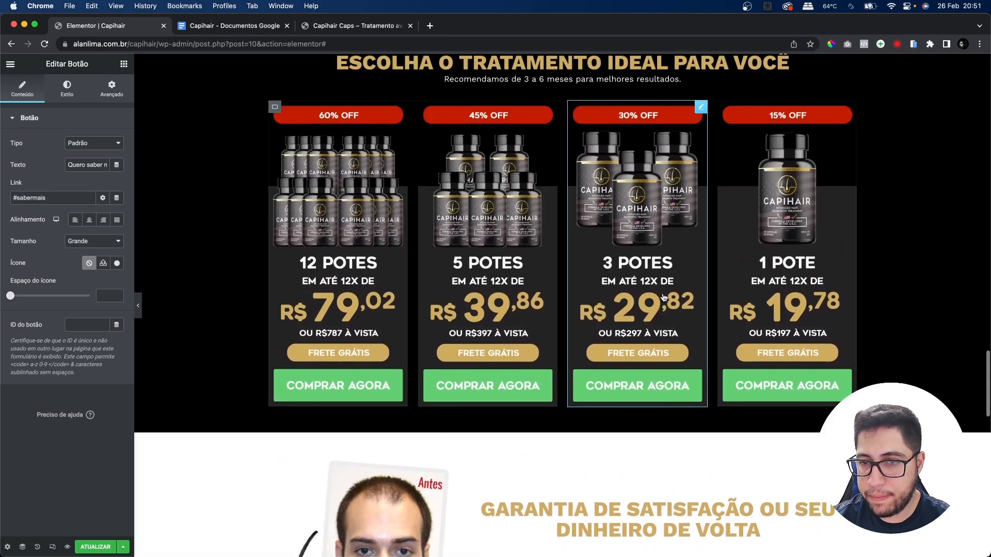
{"action": "scroll", "coordinate": [898, 235], "scroll_direction": "down", "scroll_amount": 1}
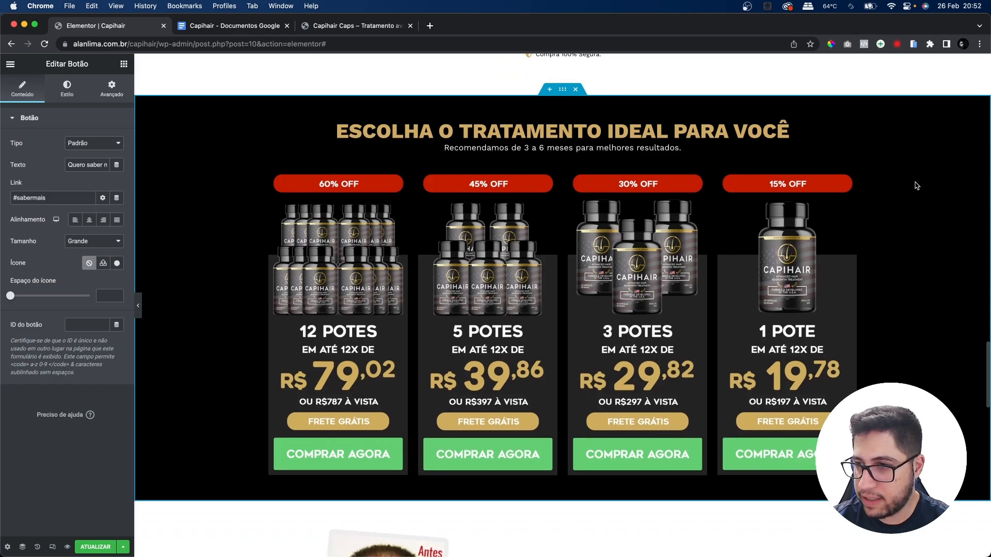
{"action": "right_click", "coordinate": [934, 202]}
{"action": "left_click", "coordinate": [953, 209]}
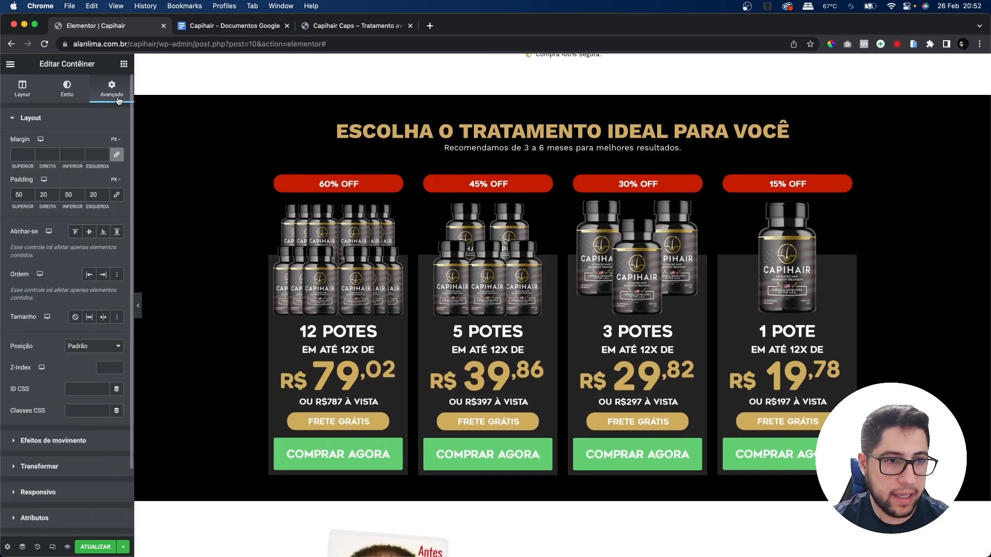
{"action": "right_click", "coordinate": [969, 161]}
{"action": "left_click", "coordinate": [970, 165]}
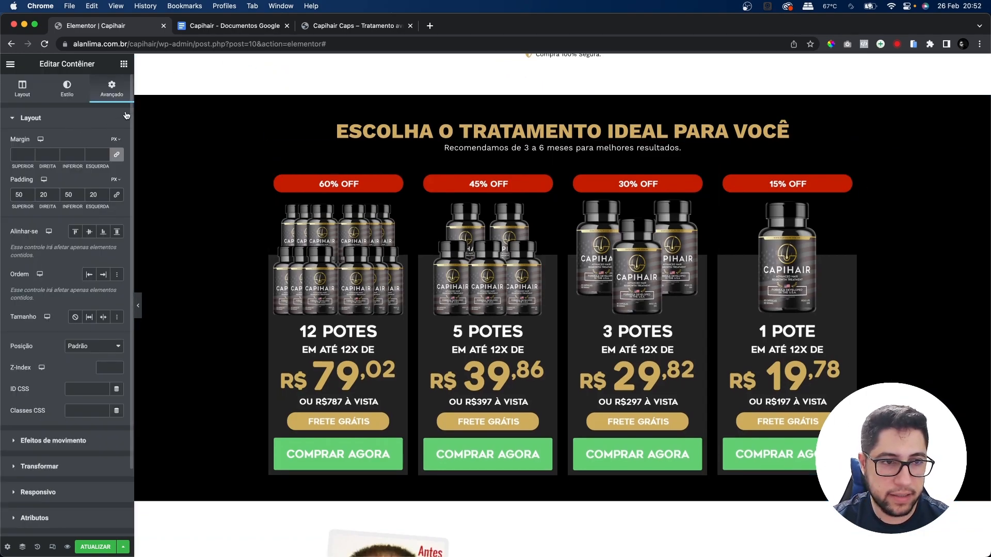
{"action": "left_click", "coordinate": [72, 390]}
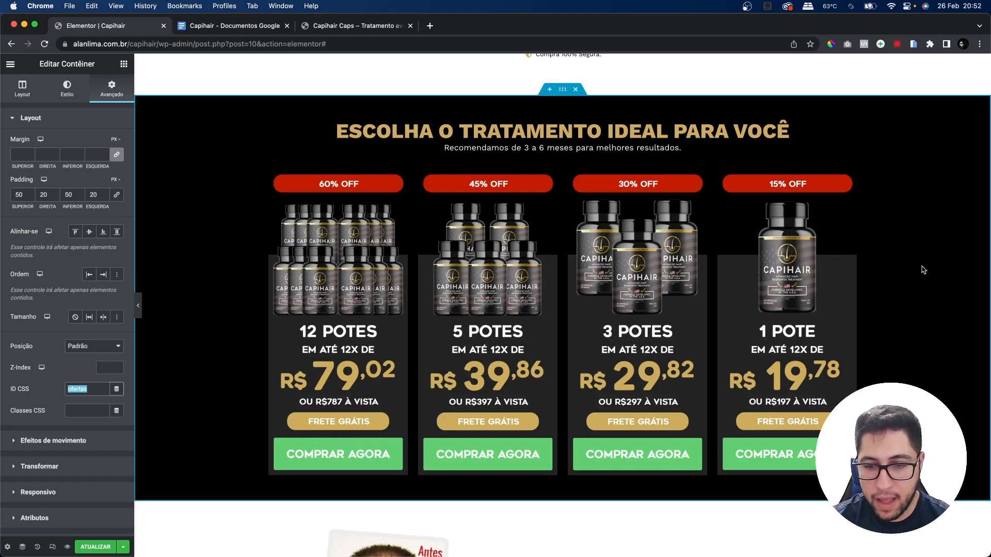
- Link the "Quero ter mais cabelos" button above the treatment offers to #ofertas
{"action": "scroll", "coordinate": [741, 270], "scroll_direction": "up", "scroll_amount": 5}
{"action": "right_click", "coordinate": [610, 309]}
{"action": "left_click", "coordinate": [627, 316]}
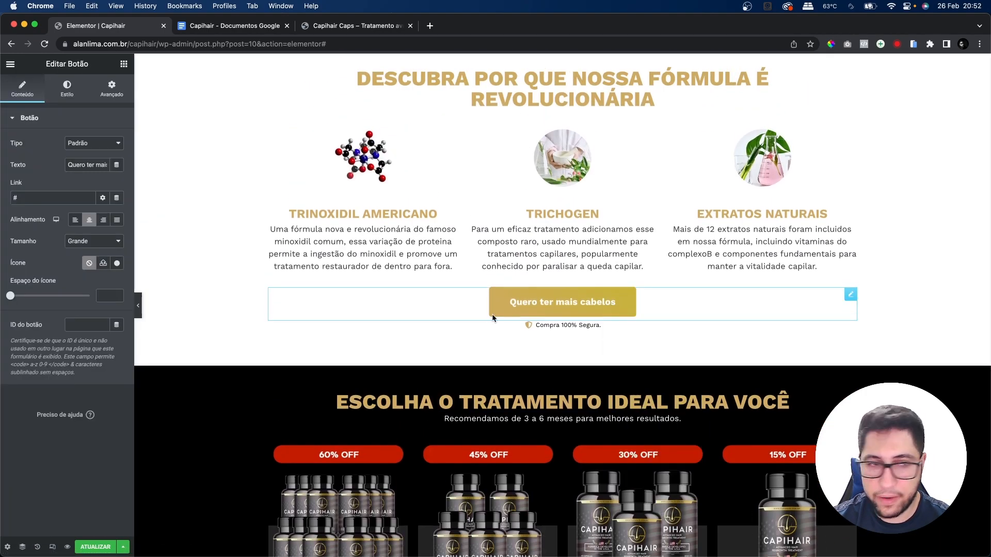
{"action": "type", "text": "ofertas"}
- Link the green "Quero ter meus cabelos de volta!" button in the before-and-after section to #ofertas
{"action": "scroll", "coordinate": [688, 302], "scroll_direction": "up", "scroll_amount": 10}
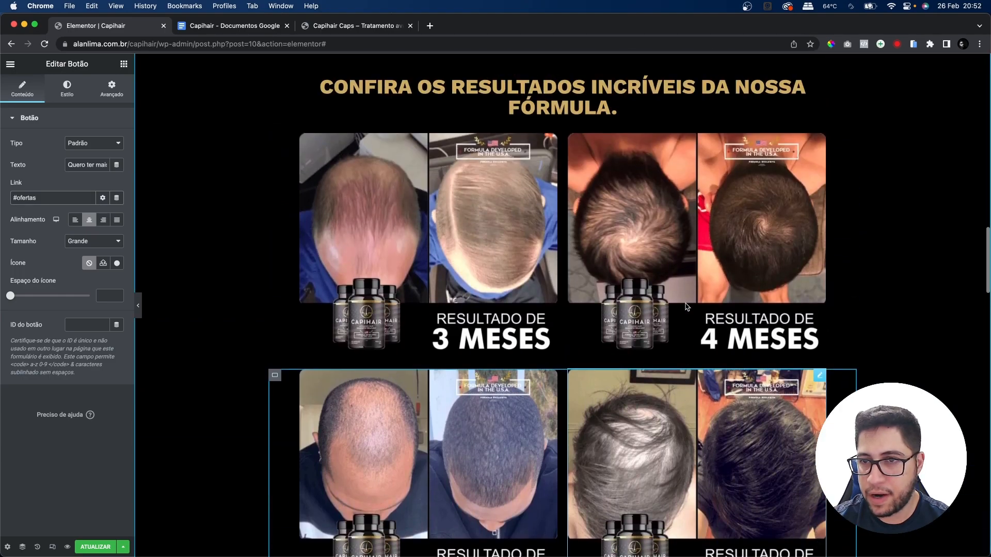
{"action": "scroll", "coordinate": [687, 306], "scroll_direction": "up", "scroll_amount": 5}
{"action": "right_click", "coordinate": [571, 196]}
{"action": "left_click", "coordinate": [593, 203]}
{"action": "left_click", "coordinate": [53, 199]}
{"action": "type", "text": "ofertas"}
- Look over the rest of the page, update it in Elementor and reload the published /capihair/ page
{"action": "scroll", "coordinate": [696, 312], "scroll_direction": "up", "scroll_amount": 20}
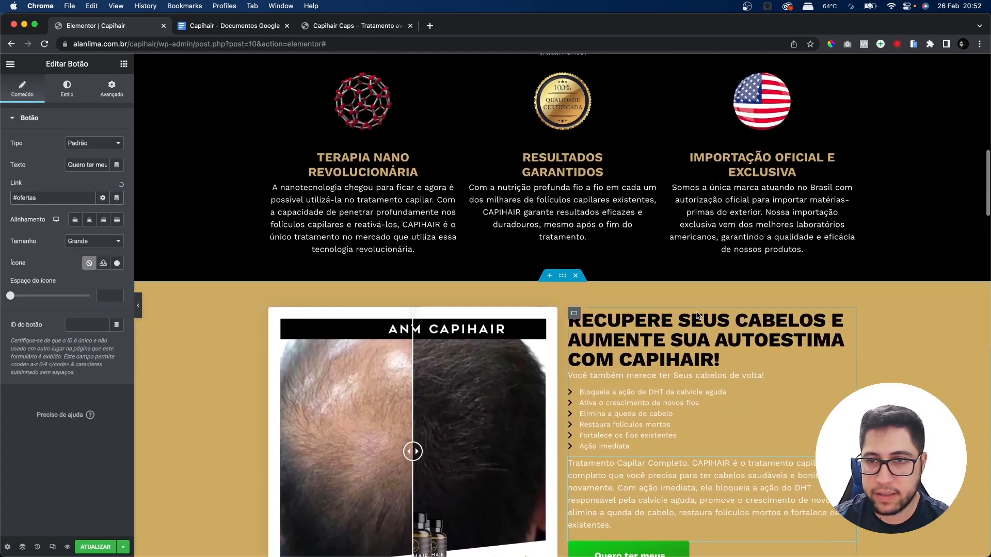
{"action": "scroll", "coordinate": [696, 315], "scroll_direction": "down", "scroll_amount": 20}
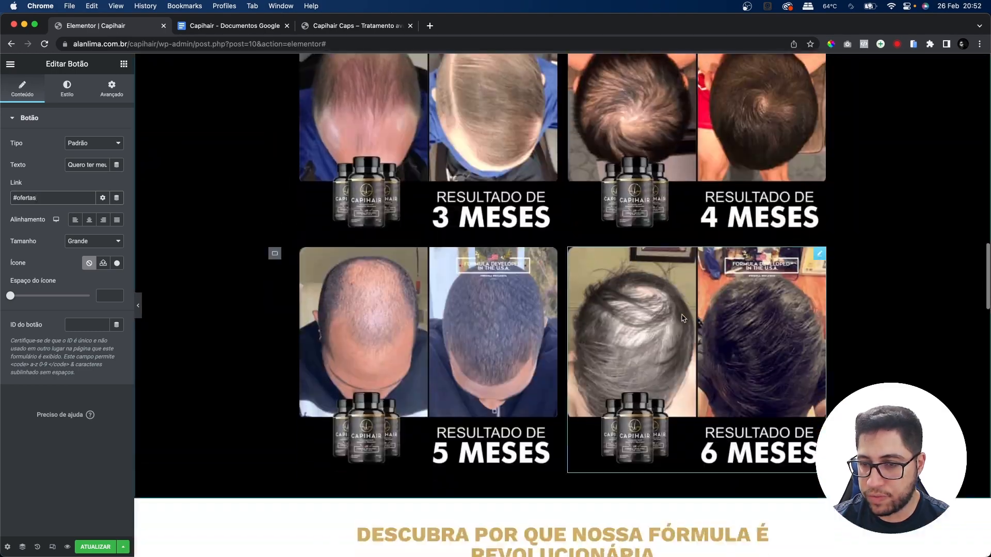
{"action": "scroll", "coordinate": [683, 319], "scroll_direction": "down", "scroll_amount": 15}
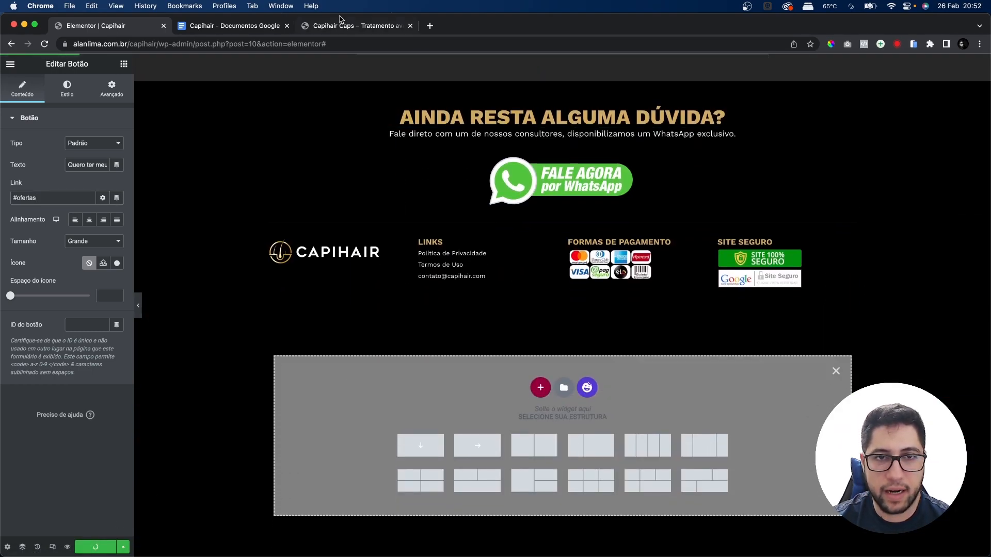
{"action": "left_click", "coordinate": [345, 25]}
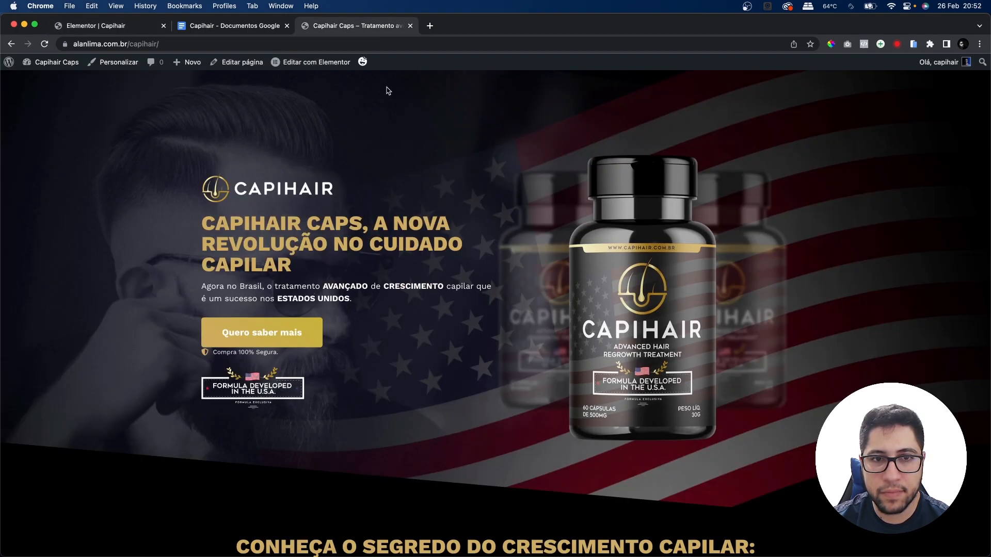
{"action": "left_click", "coordinate": [44, 44]}
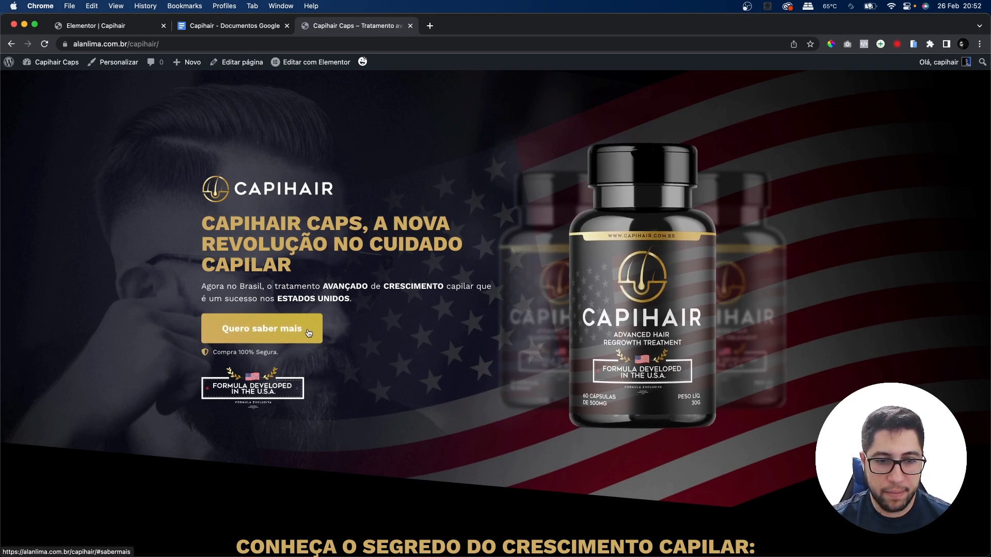
- Test the "Quero ter meus cabelos de volta!" anchor link on the published page and review the sections around the offers
{"action": "scroll", "coordinate": [401, 348], "scroll_direction": "down", "scroll_amount": 3}
{"action": "scroll", "coordinate": [667, 375], "scroll_direction": "down", "scroll_amount": 5}
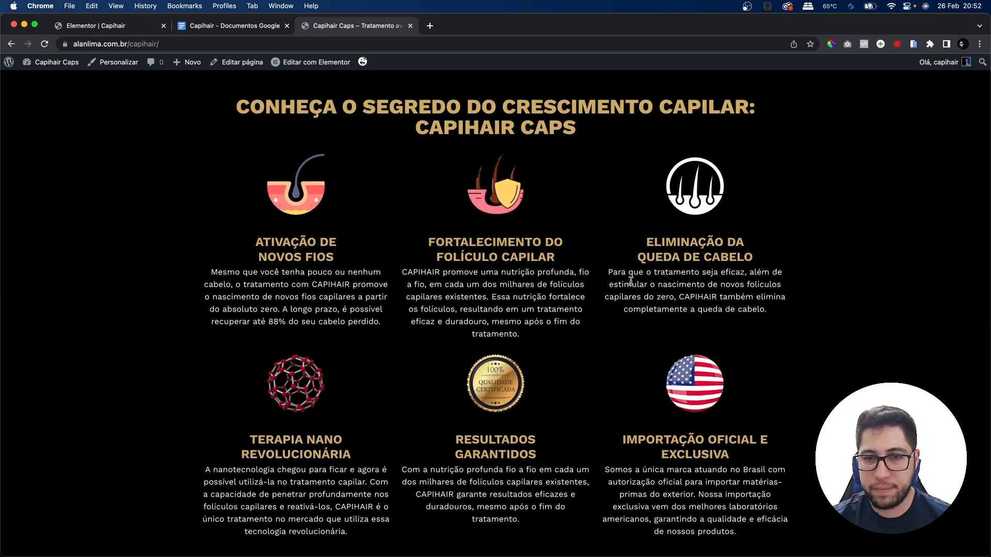
{"action": "scroll", "coordinate": [672, 242], "scroll_direction": "down", "scroll_amount": 10}
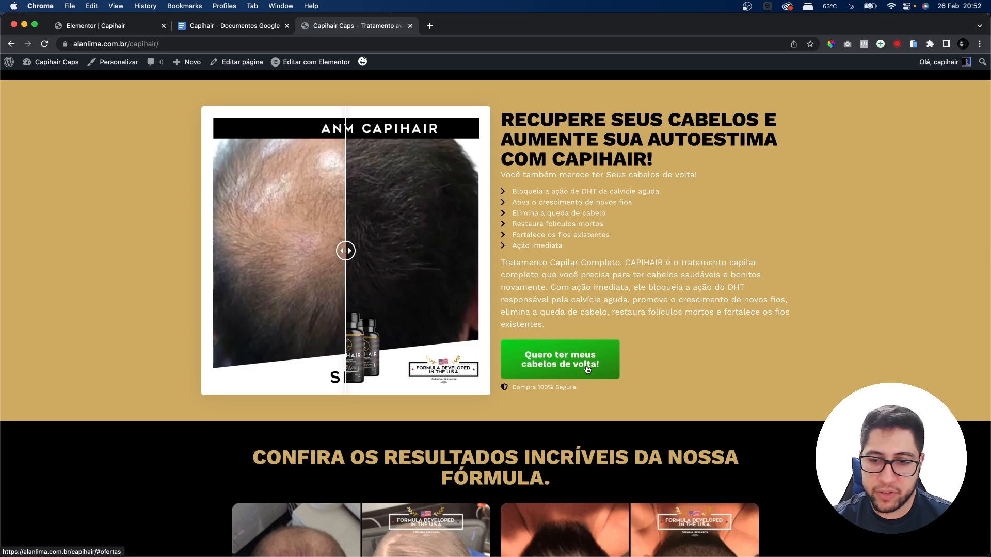
{"action": "left_click", "coordinate": [586, 367]}
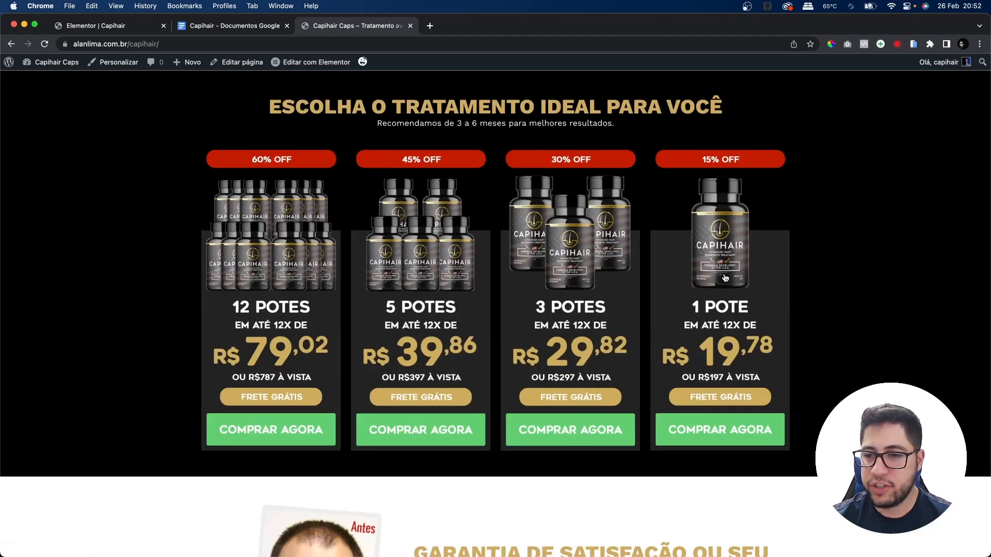
{"action": "scroll", "coordinate": [258, 295], "scroll_direction": "down", "scroll_amount": 15}
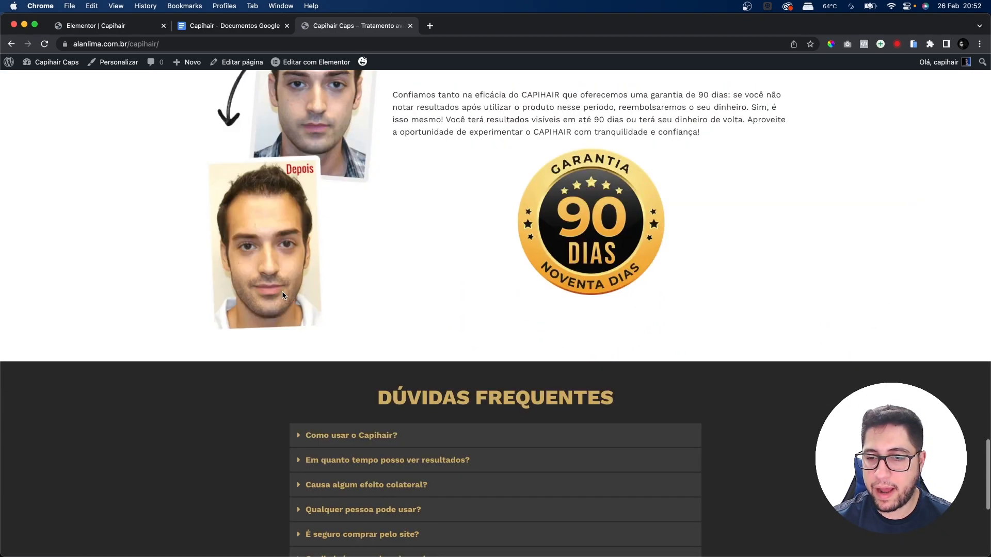
{"action": "scroll", "coordinate": [379, 310], "scroll_direction": "up", "scroll_amount": 15}
{"action": "scroll", "coordinate": [379, 310], "scroll_direction": "up", "scroll_amount": 15}
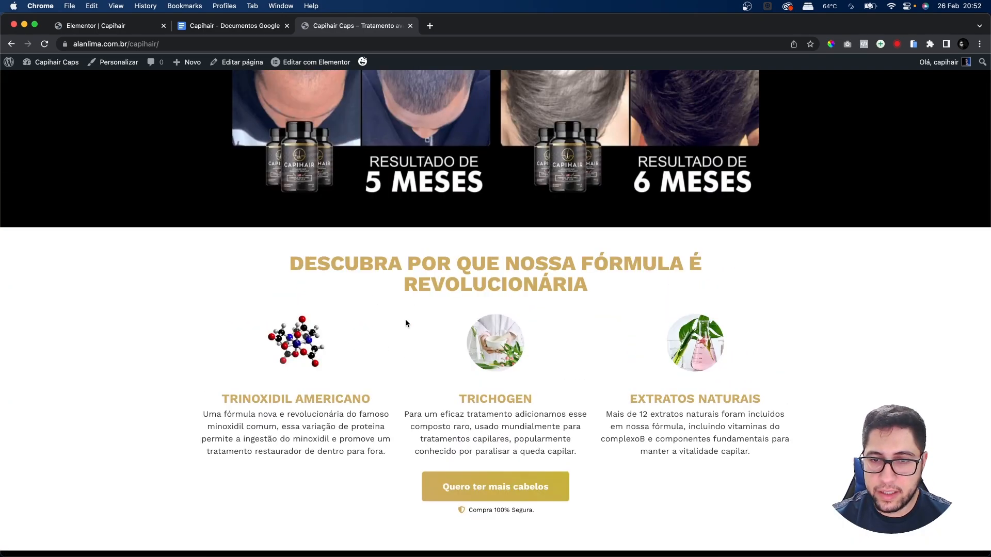
{"action": "scroll", "coordinate": [621, 377], "scroll_direction": "up", "scroll_amount": 15}
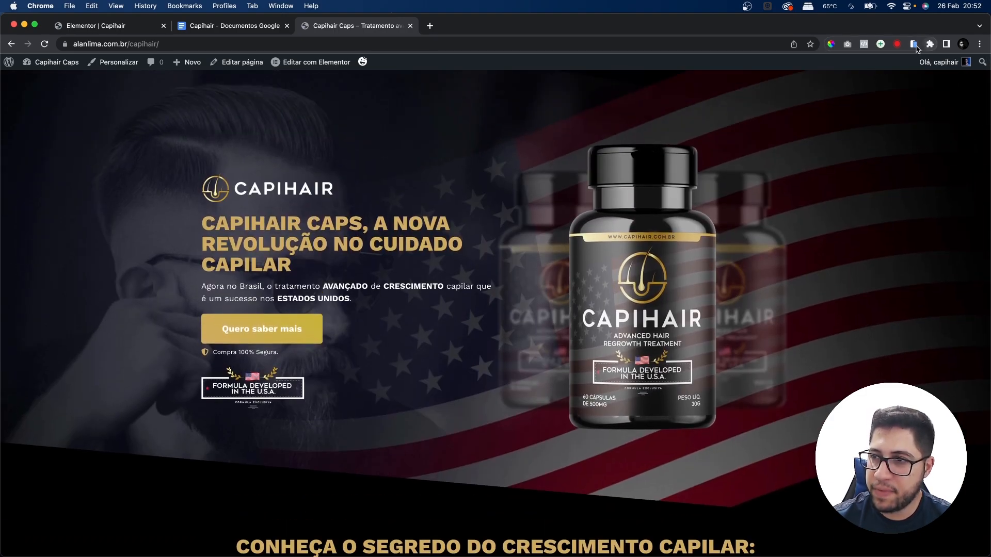
- Preview the published page in the mobile phone simulator, examine its sections from hero to footer, and close the simulator
{"action": "left_click", "coordinate": [913, 44]}
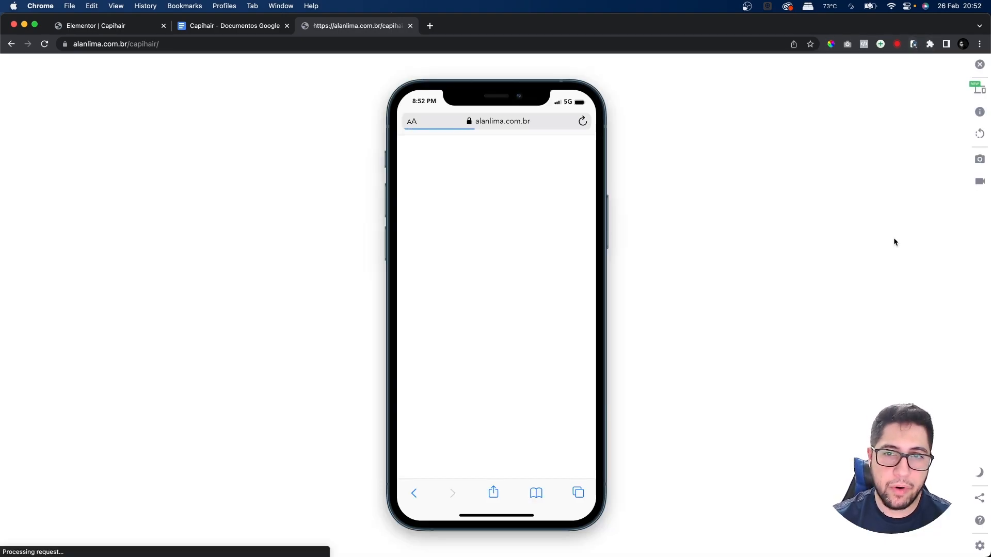
{"action": "scroll", "coordinate": [513, 250], "scroll_direction": "down", "scroll_amount": 5}
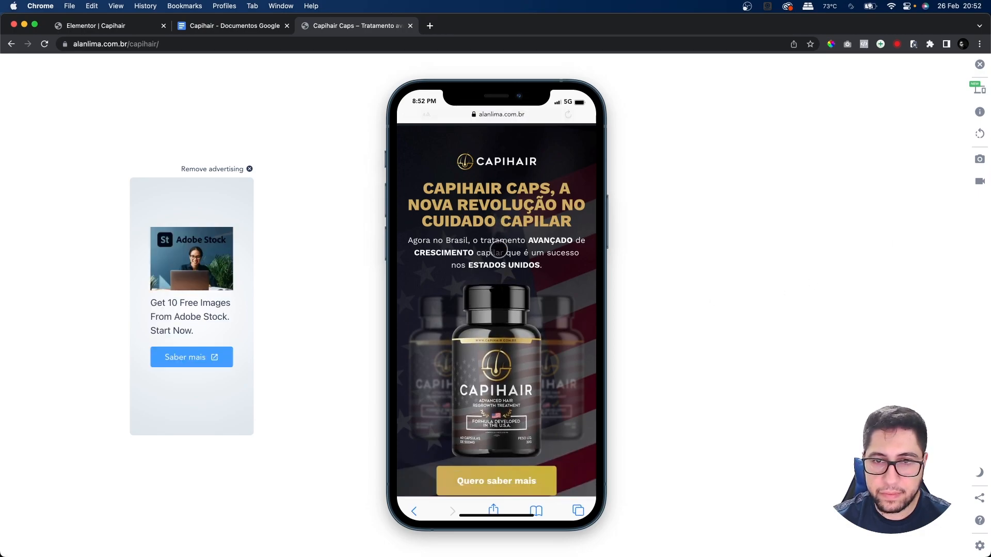
{"action": "scroll", "coordinate": [513, 250], "scroll_direction": "down", "scroll_amount": 10}
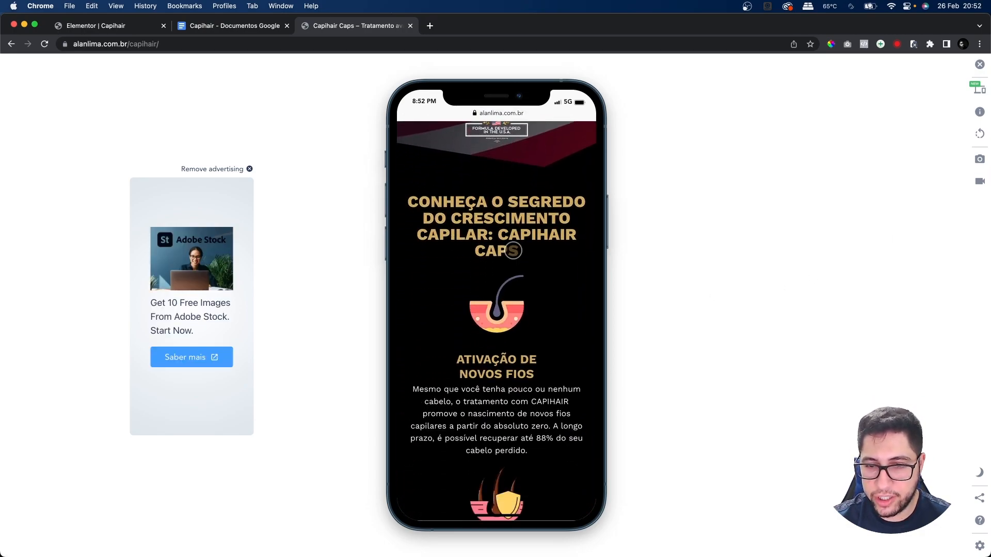
{"action": "scroll", "coordinate": [513, 250], "scroll_direction": "down", "scroll_amount": 10}
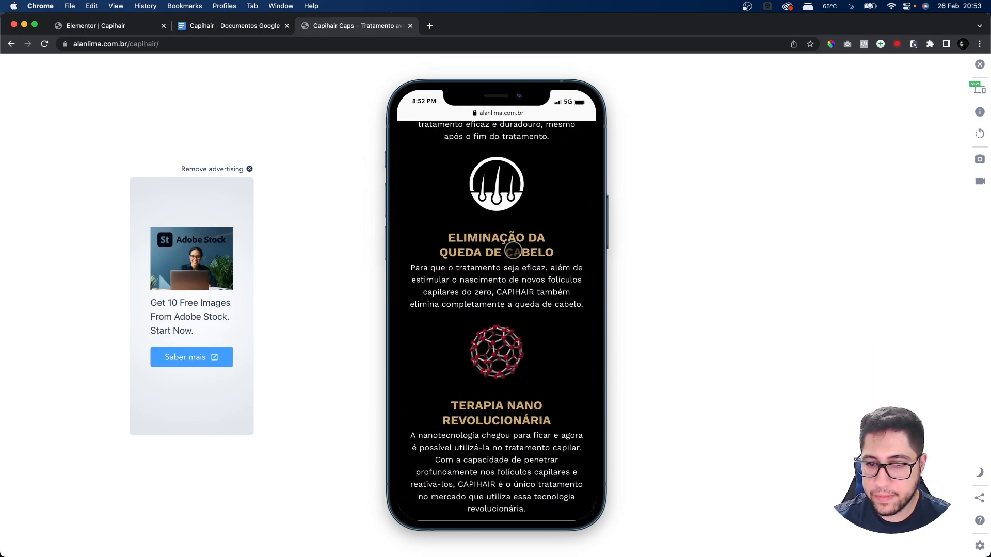
{"action": "scroll", "coordinate": [512, 250], "scroll_direction": "down", "scroll_amount": 10}
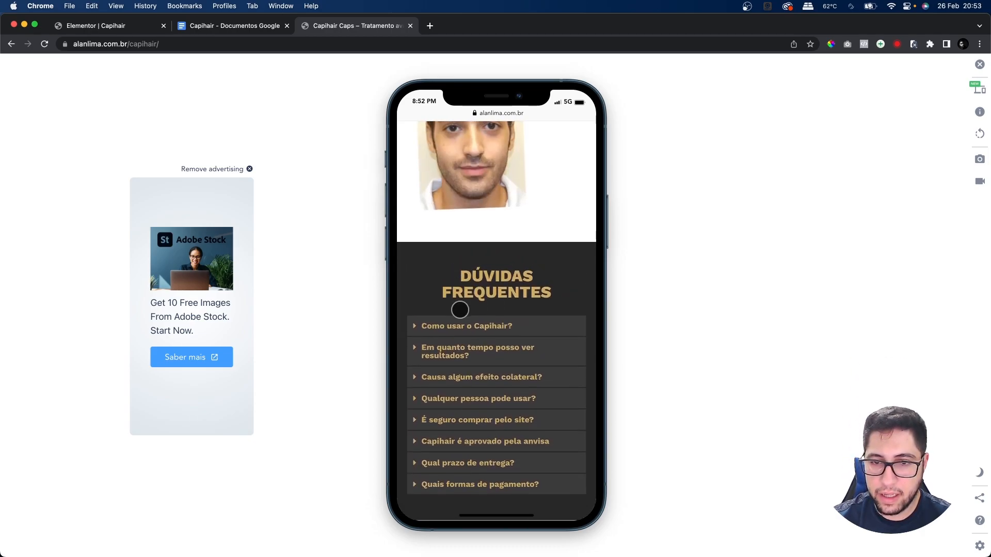
{"action": "left_click", "coordinate": [466, 318]}
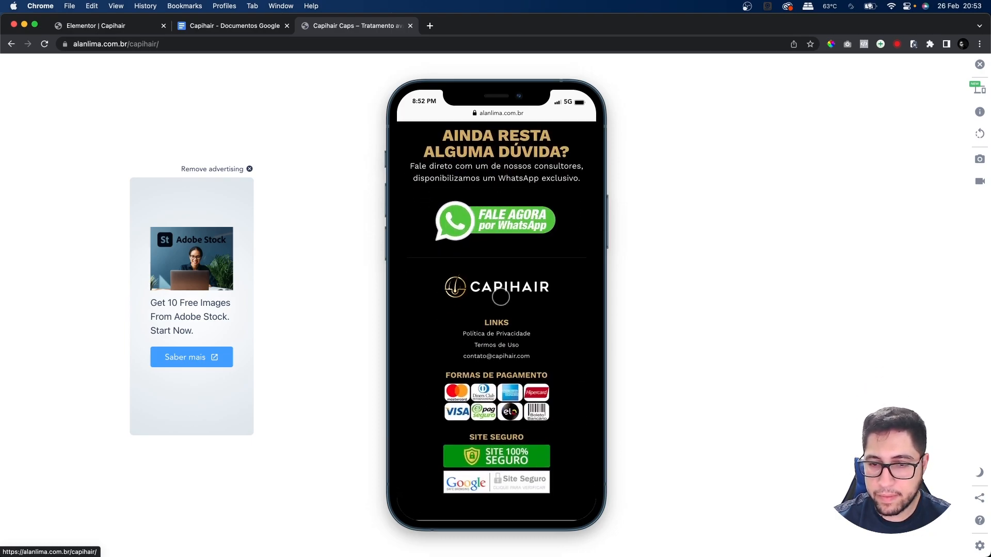
{"action": "scroll", "coordinate": [500, 297], "scroll_direction": "up", "scroll_amount": 15}
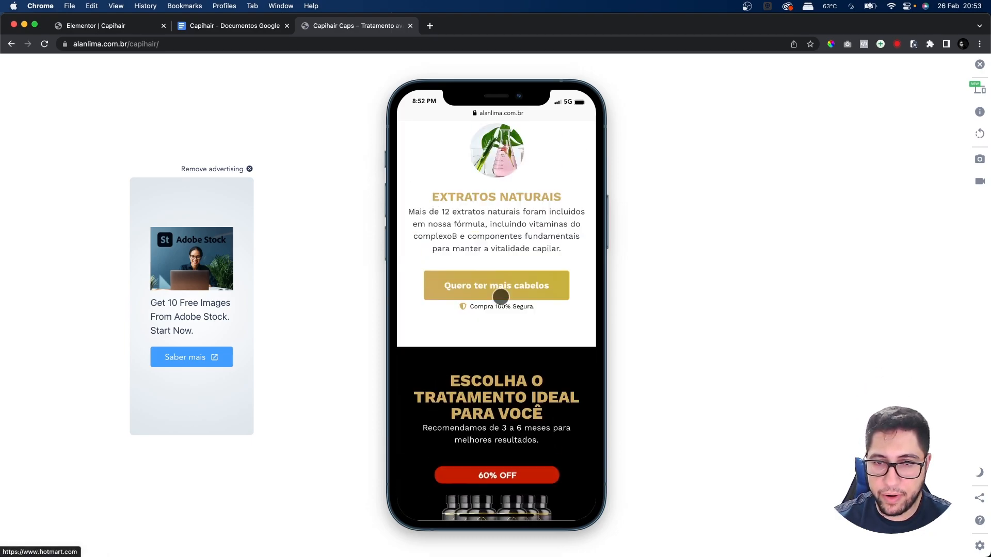
{"action": "scroll", "coordinate": [500, 297], "scroll_direction": "up", "scroll_amount": 15}
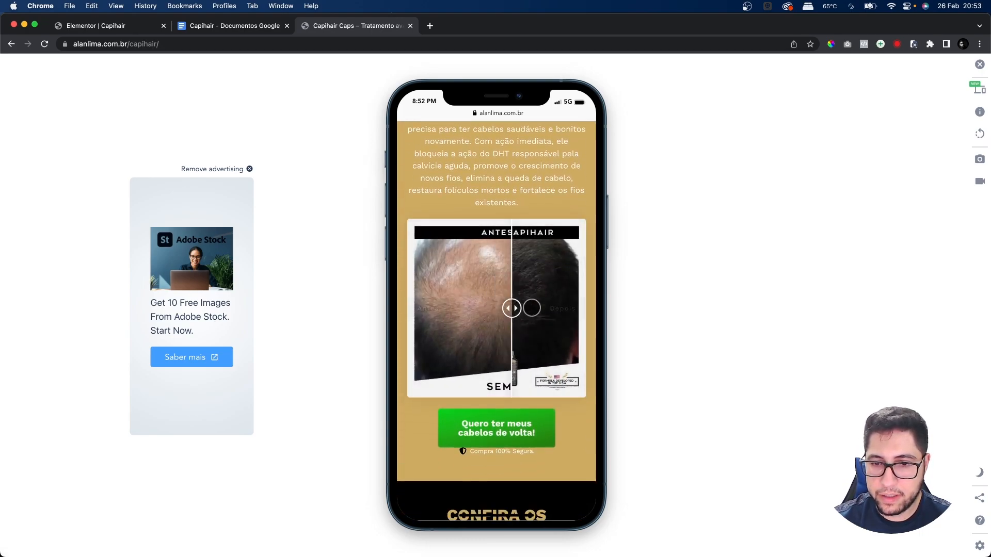
{"action": "scroll", "coordinate": [514, 319], "scroll_direction": "up", "scroll_amount": 15}
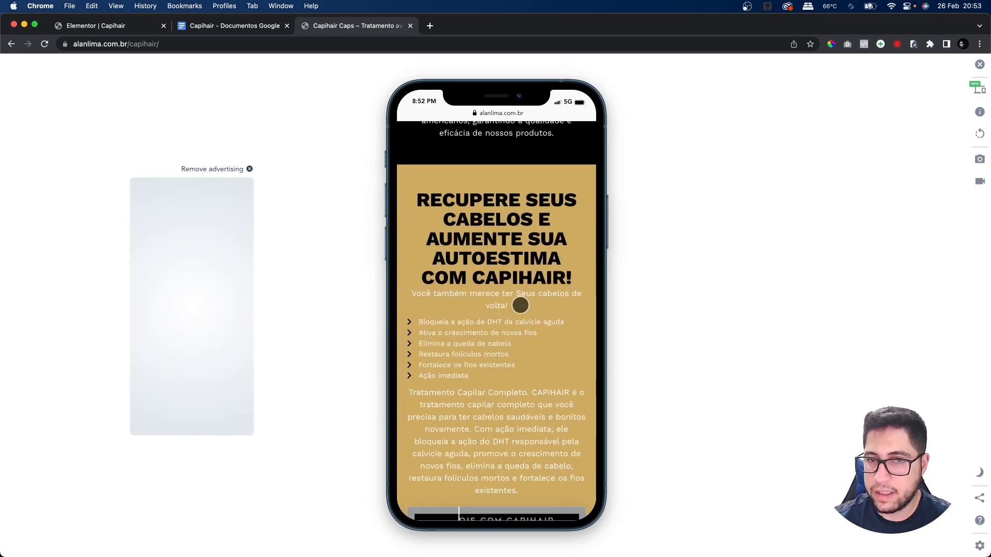
{"action": "left_click", "coordinate": [913, 45]}
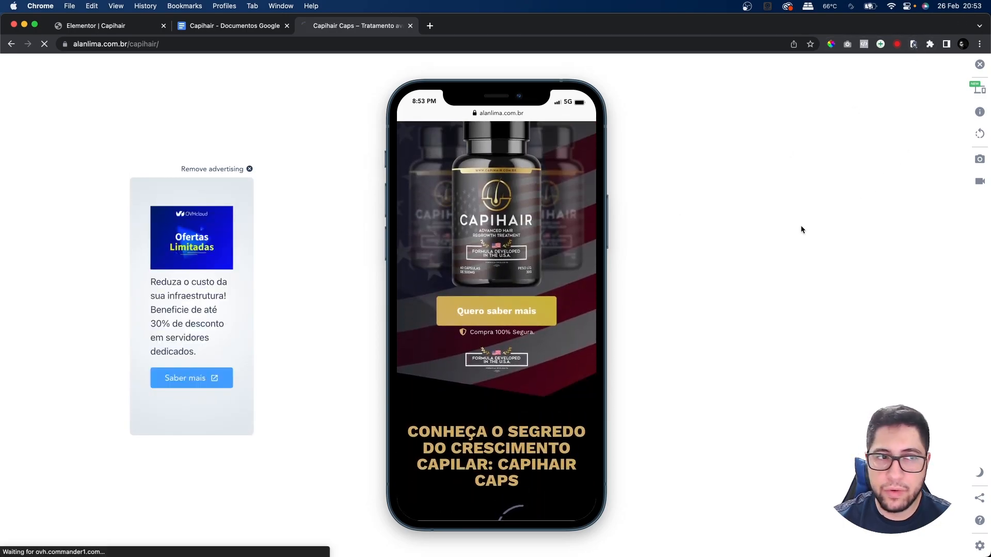